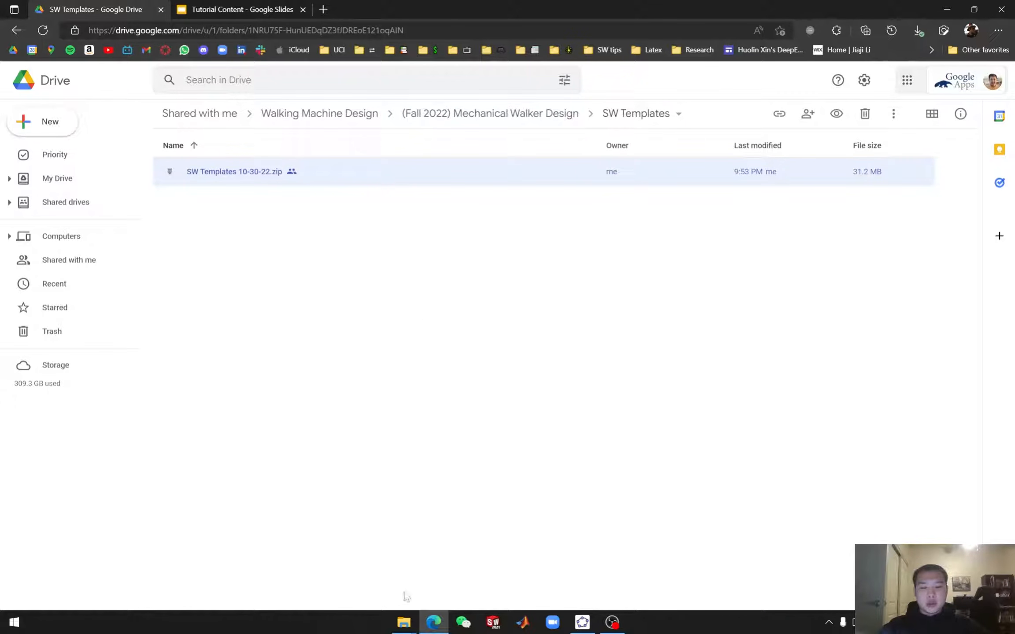
Step: Switch to File Explorer and open the SW Templates 10-30-22 folder inside TA-MAE245
click(403, 622)
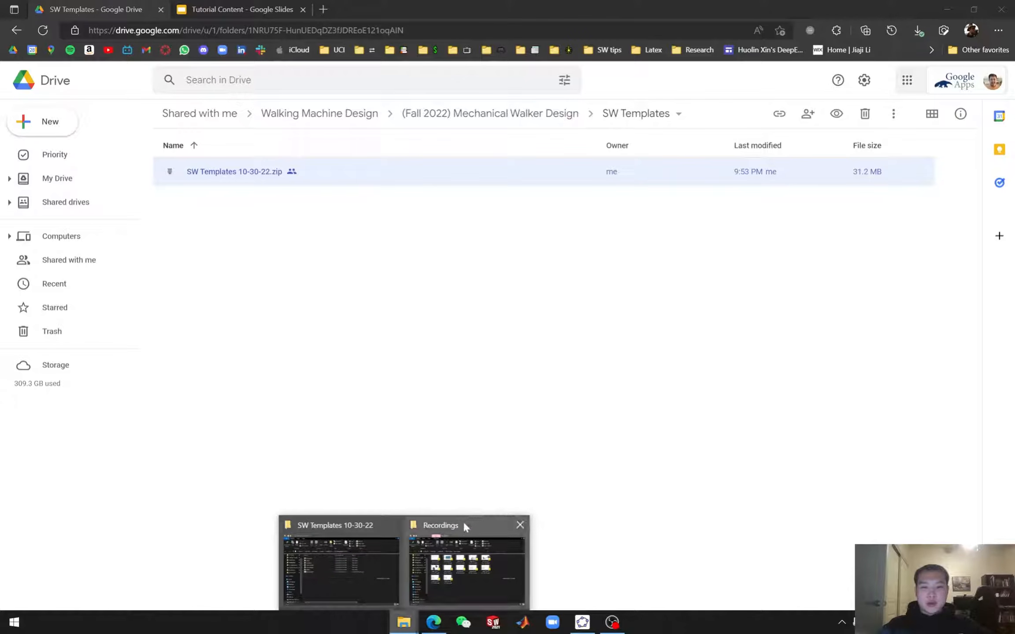
click(360, 534)
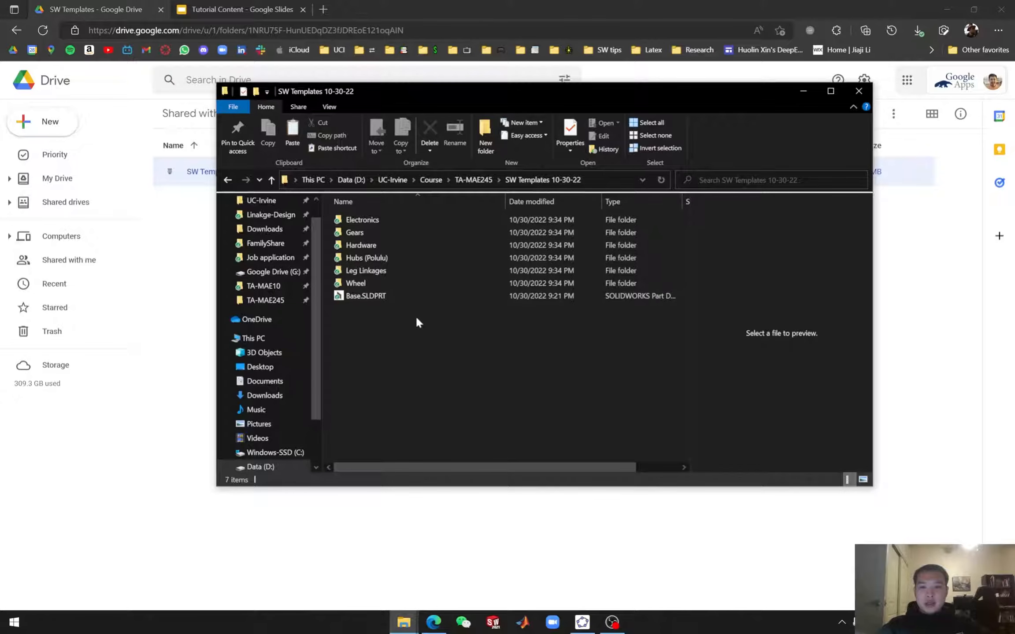
click(272, 179)
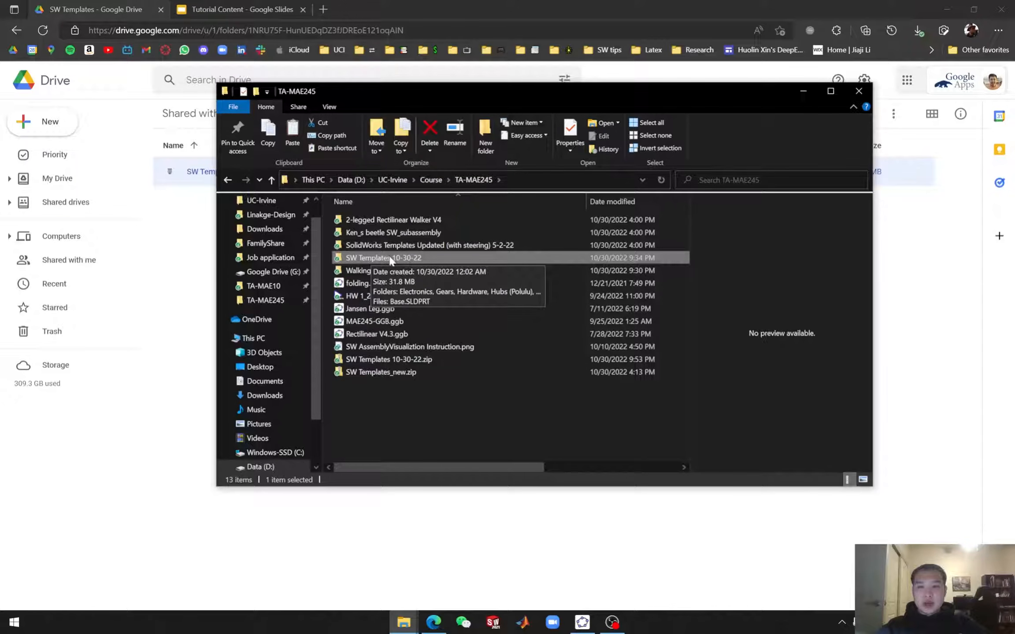
double_click(390, 259)
drag(406, 336, 439, 357)
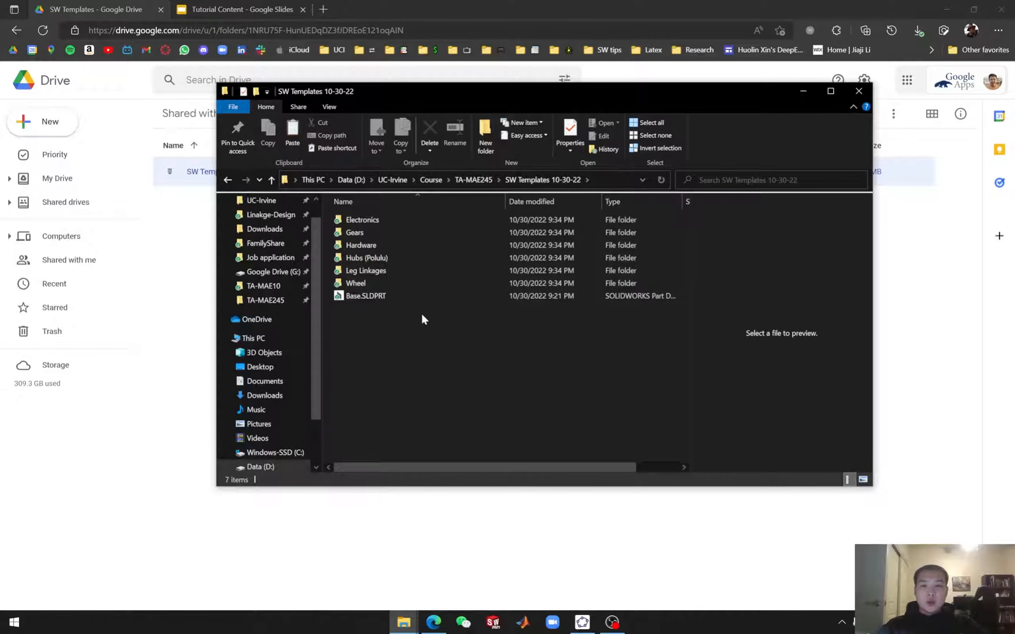
drag(405, 317, 395, 216)
click(449, 339)
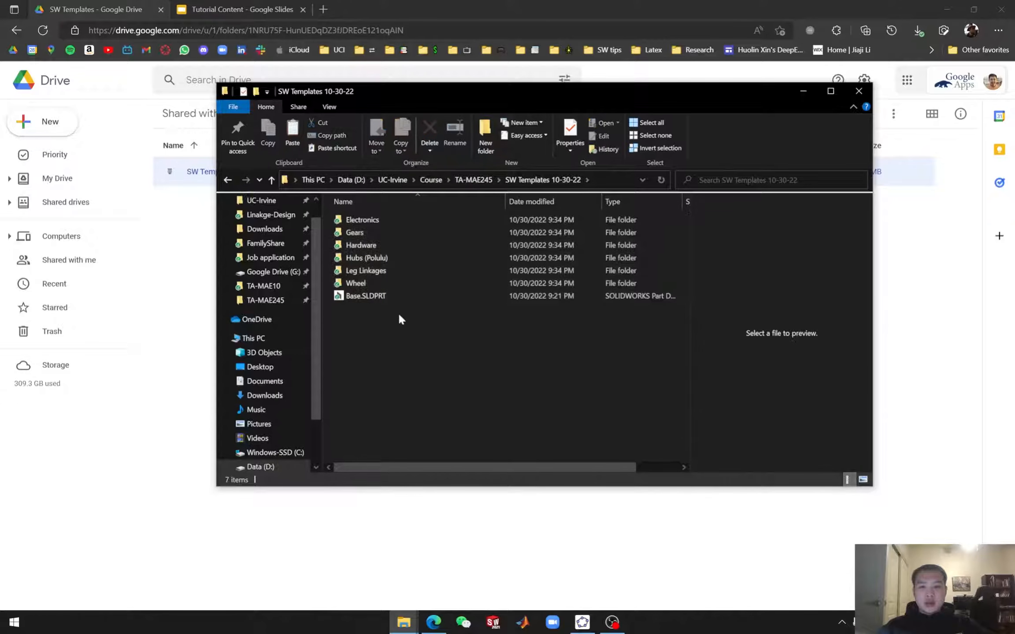
Step: Preview Base.SLDPRT and look over the Wheel and Electronics template folders
click(378, 297)
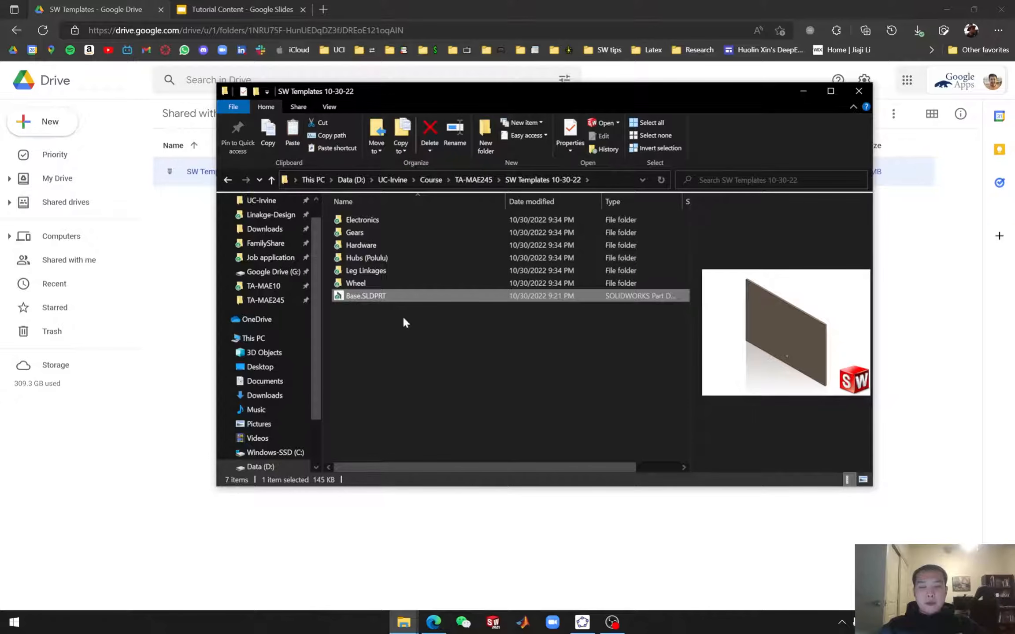
click(371, 283)
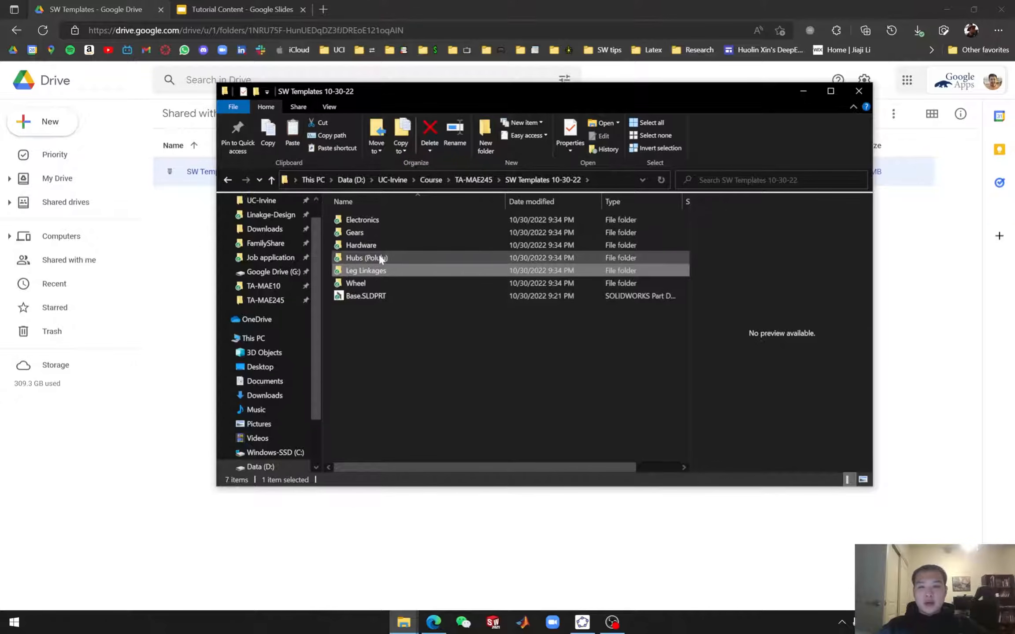
click(384, 220)
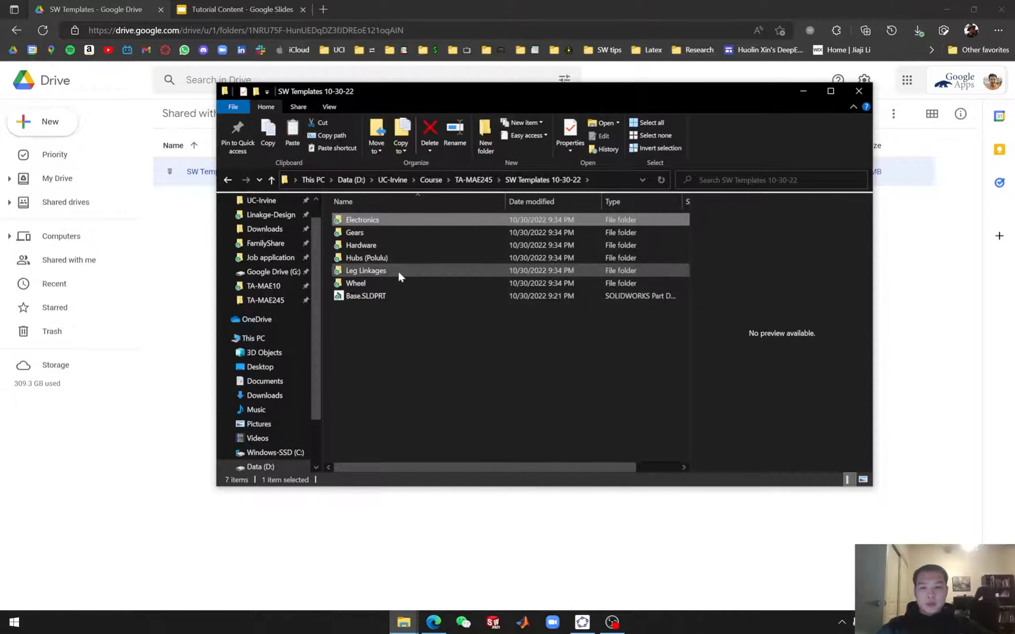
Step: Open the Leg Linkages folder and preview the Ternary Link, Ternary Link - copy, Crank (Polulu) and Binary Link parts
click(397, 270)
double_click(398, 272)
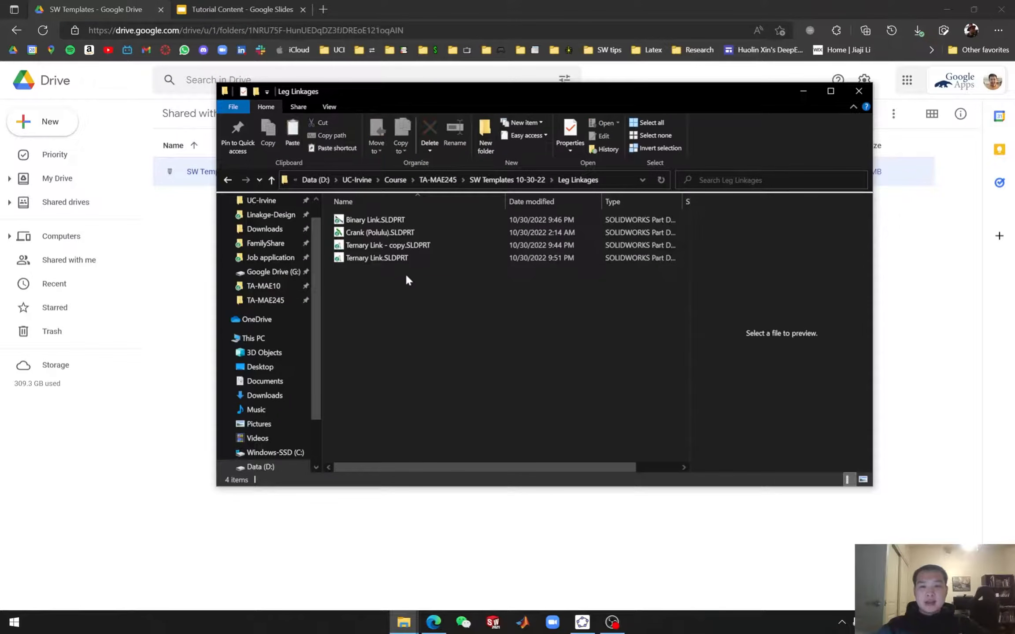
click(374, 258)
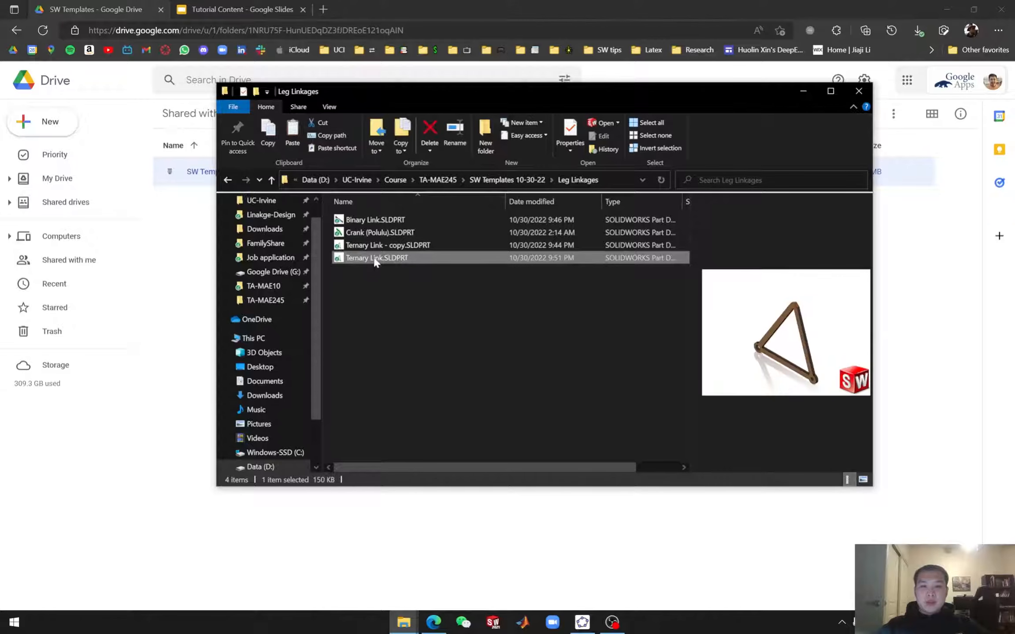
click(375, 245)
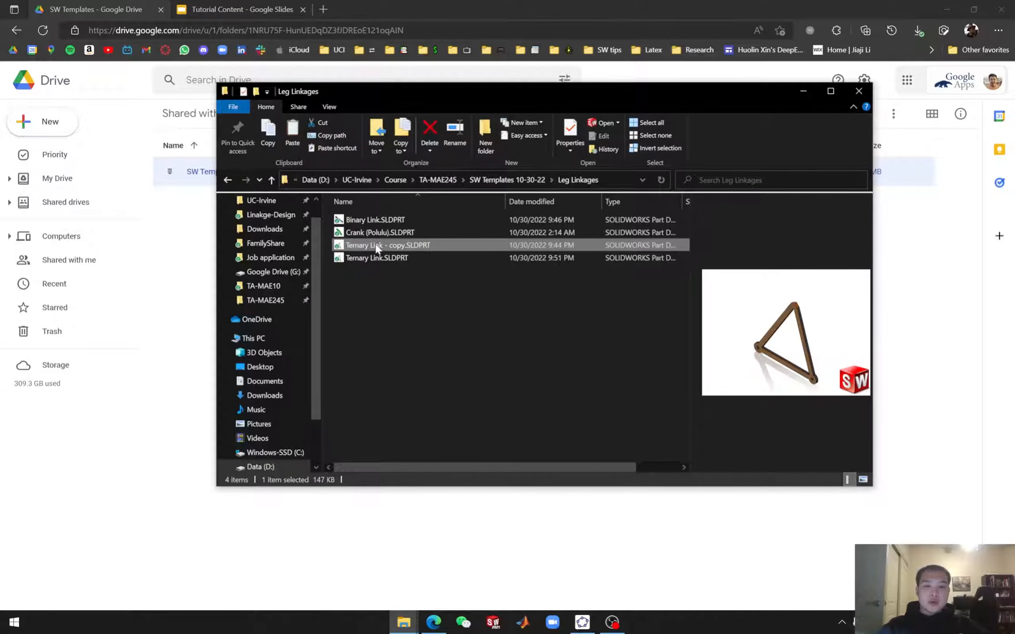
click(408, 279)
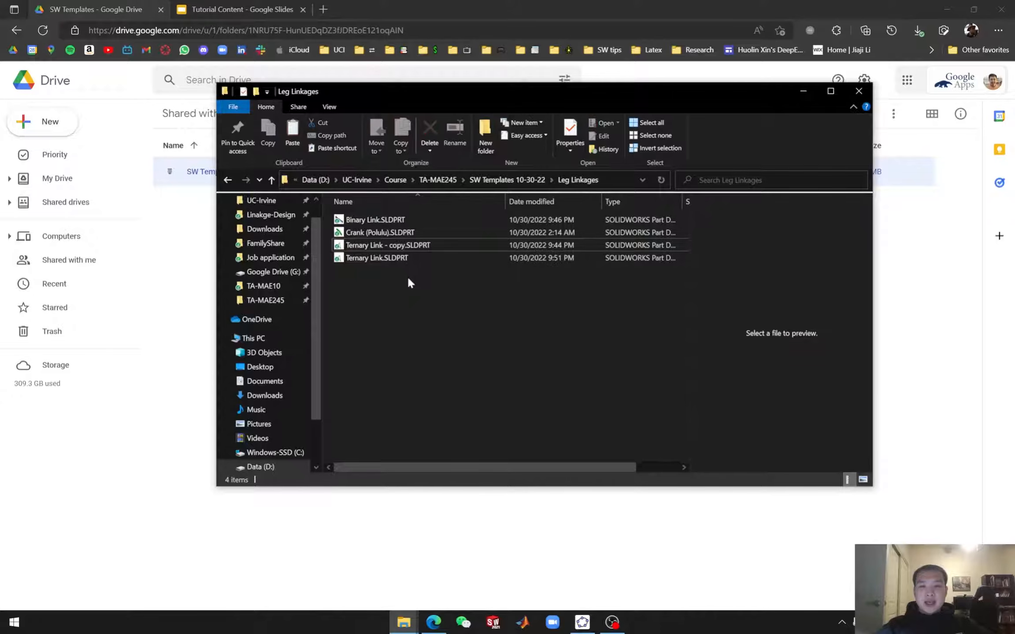
click(375, 233)
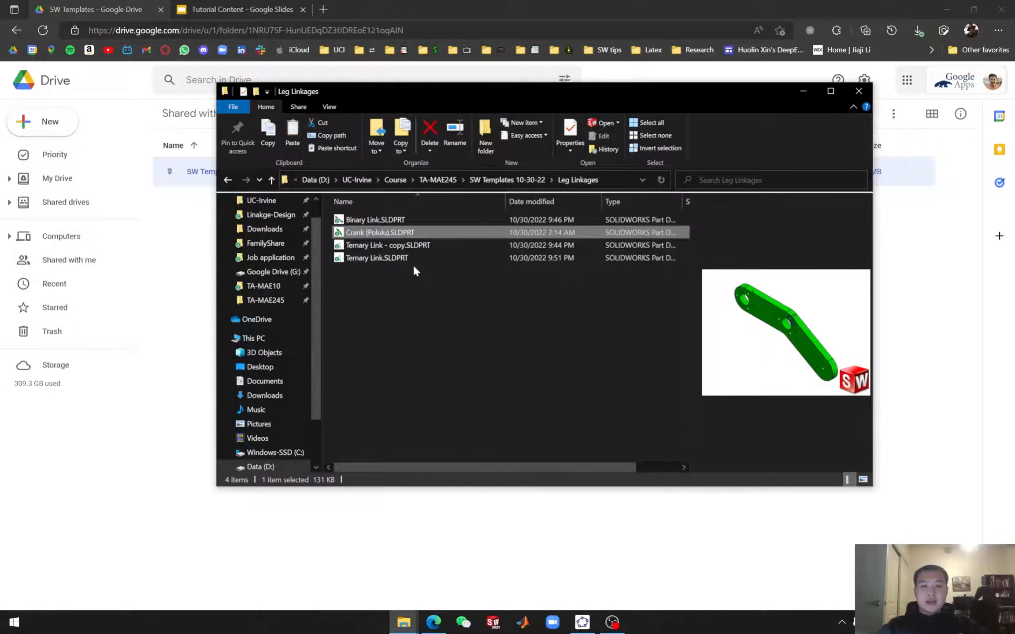
click(375, 220)
Step: Return to the SW Templates 10-30-22 folder and look over its Hardware and Gears folders
click(271, 180)
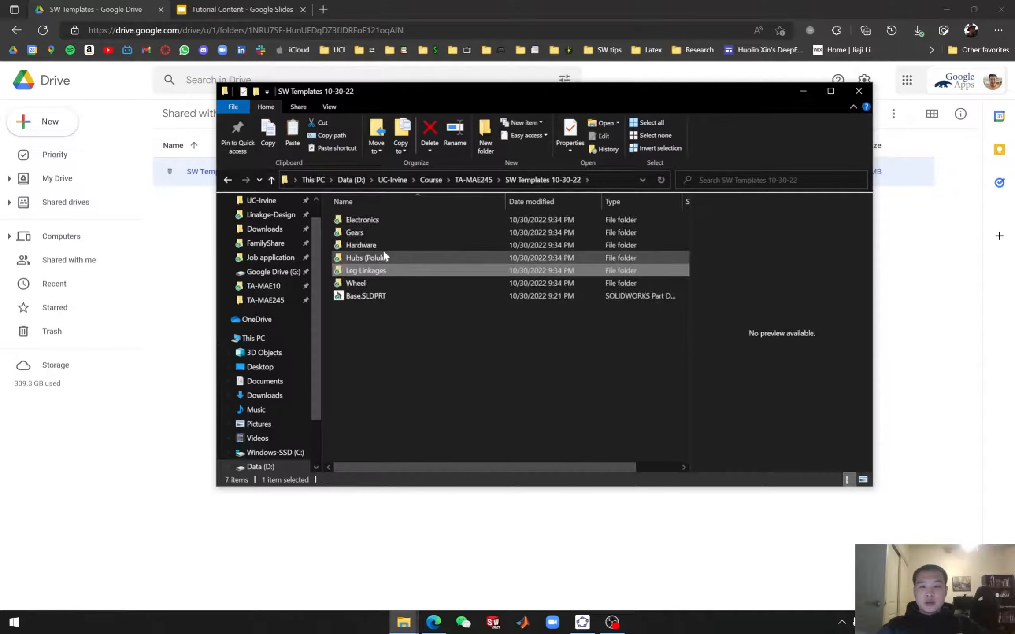
click(369, 245)
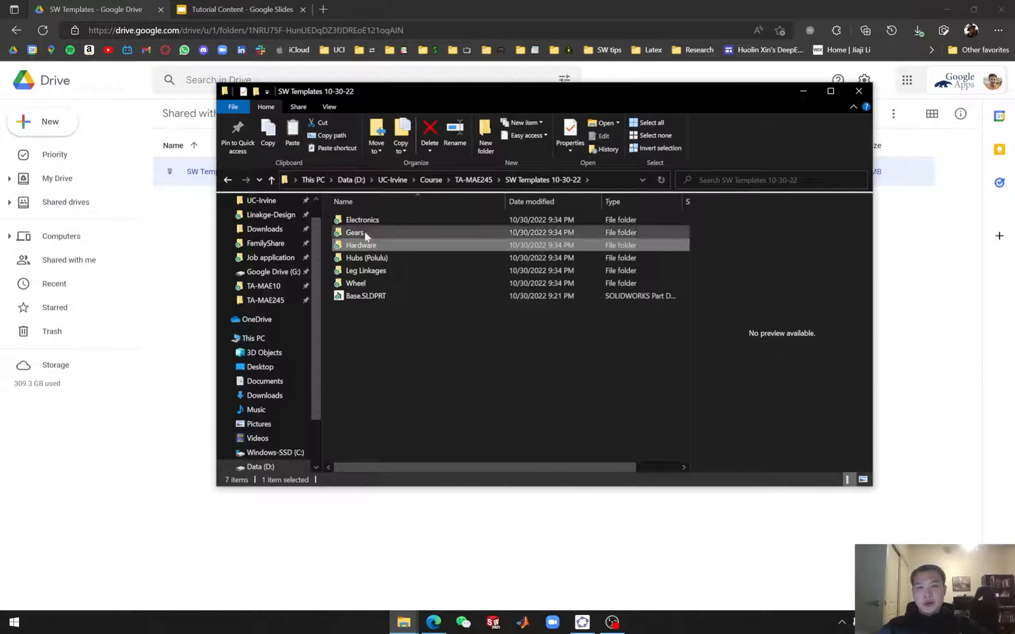
click(365, 232)
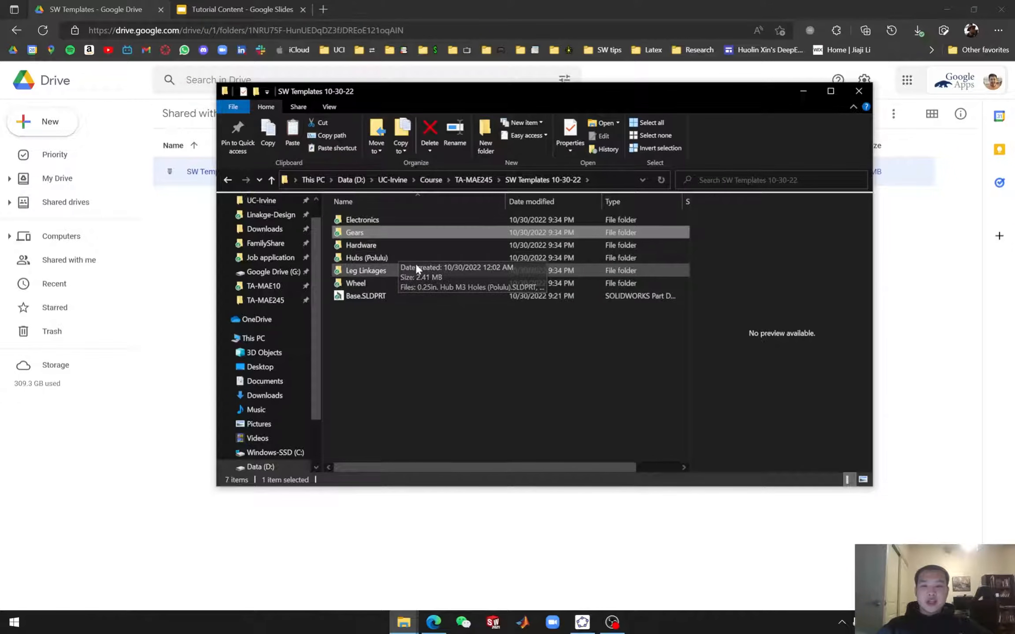
Step: Open Ternary Link.SLDPRT from the Leg Linkages folder in SolidWorks and dismiss the resource monitor notification
click(403, 303)
click(390, 271)
double_click(390, 270)
double_click(390, 258)
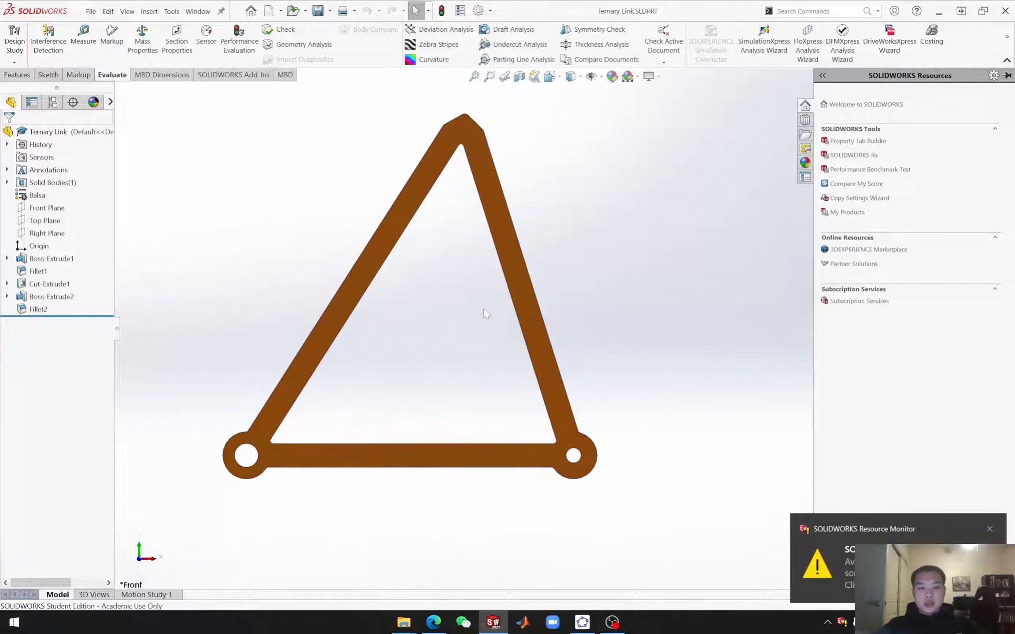
click(990, 529)
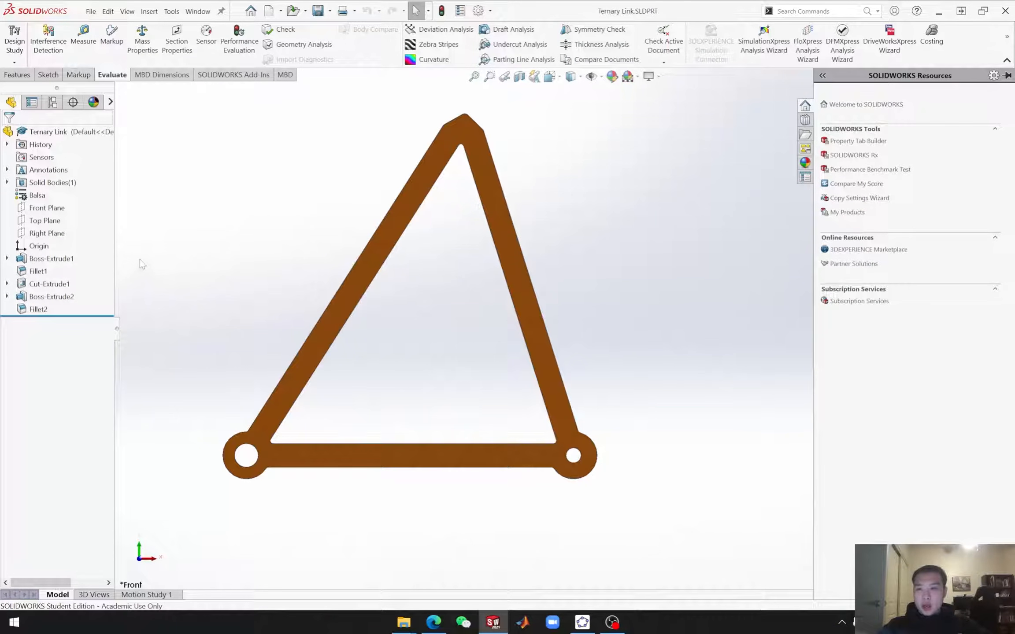
Step: Display the dimensions of Sketch1 under Boss-Extrude1 and examine the ternary link's side lengths and hole diameters
click(7, 259)
click(52, 273)
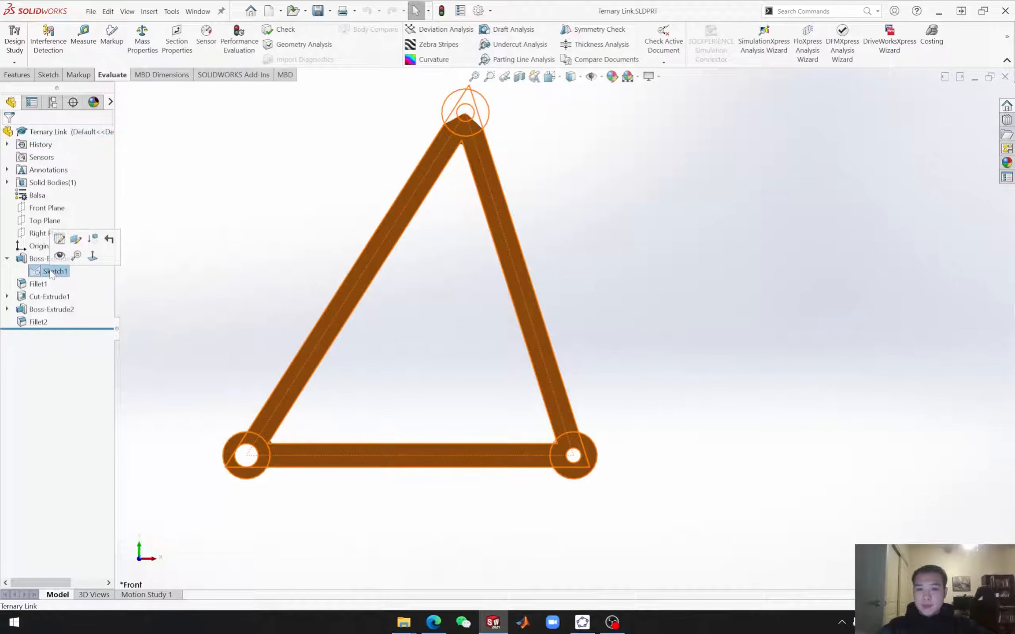
key(f)
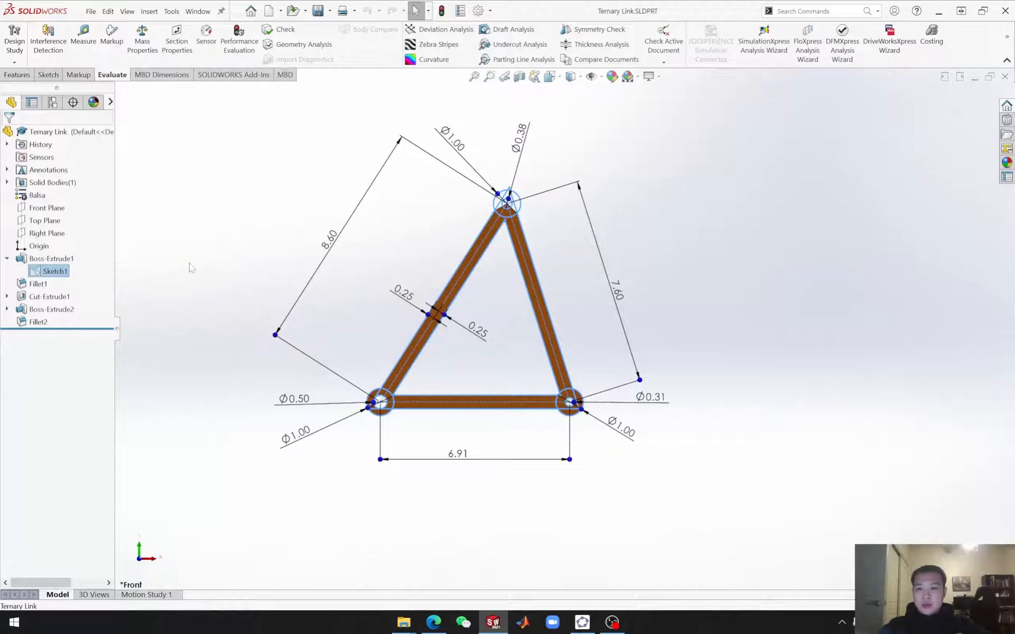
scroll(459, 272, up, 3)
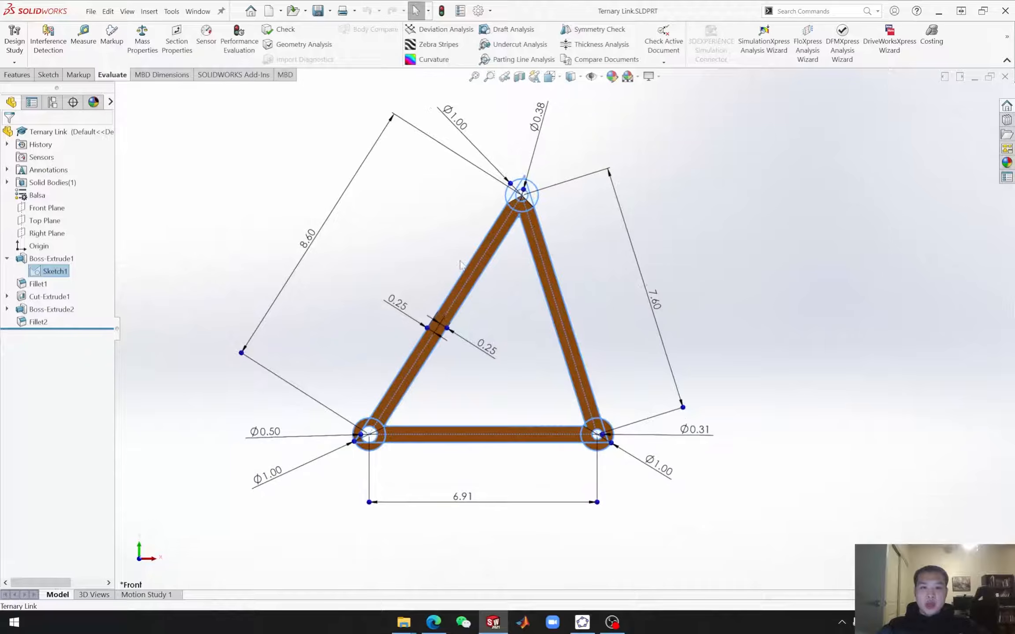
scroll(532, 274, down, 1)
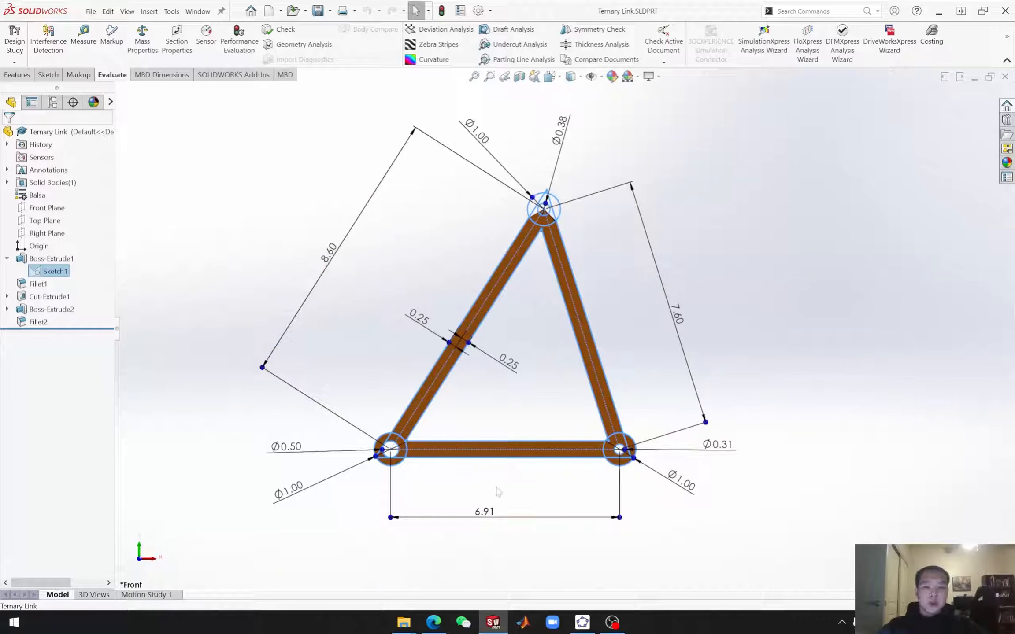
Step: Switch to GeoGebra, check the length of segment l on the static model's right ternary link, and return to SolidWorks
click(583, 623)
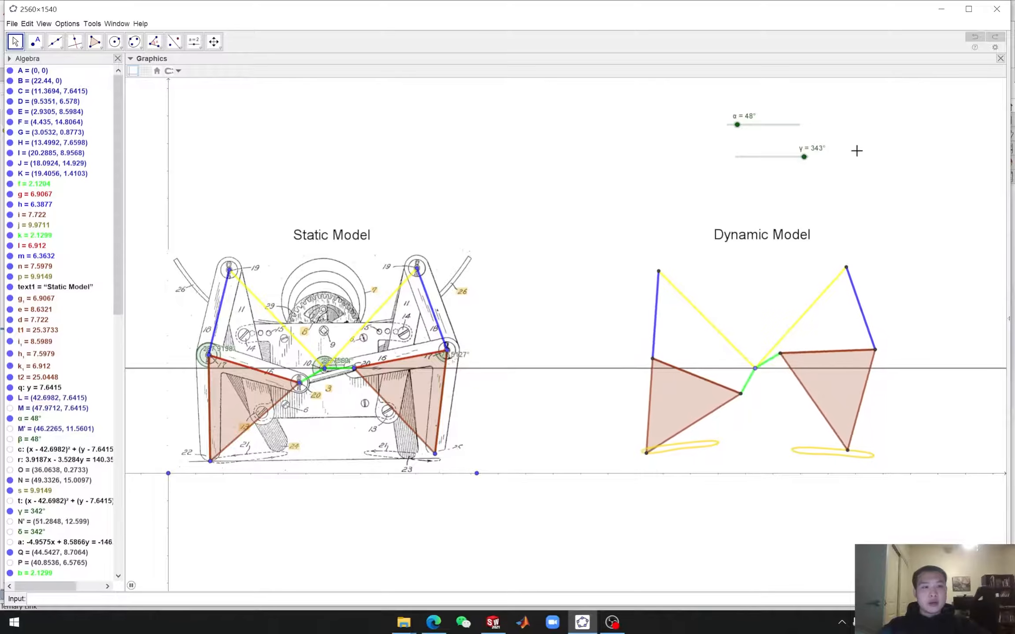
click(941, 9)
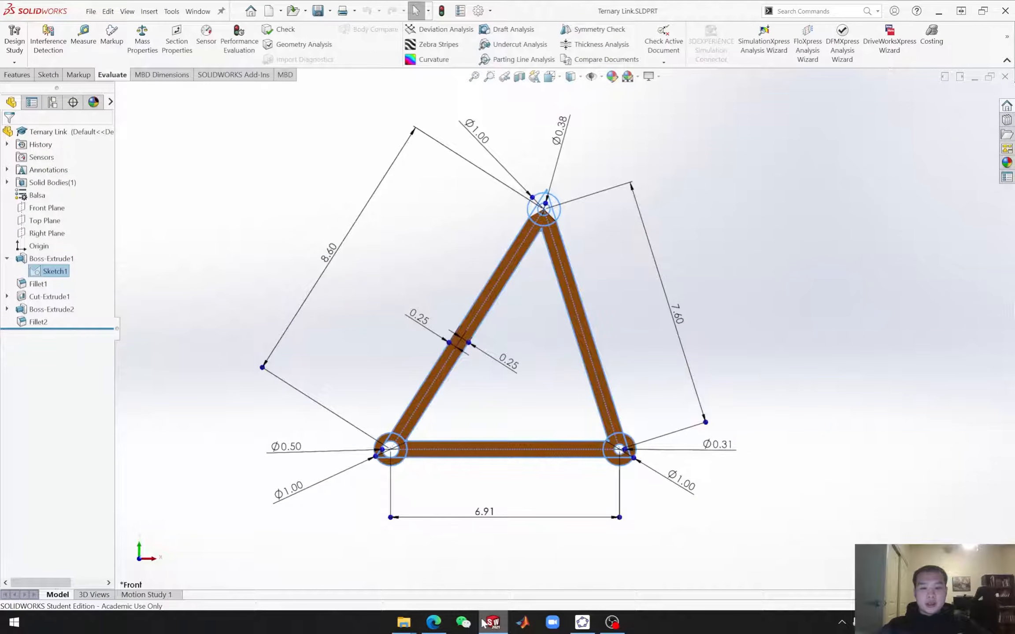
click(582, 623)
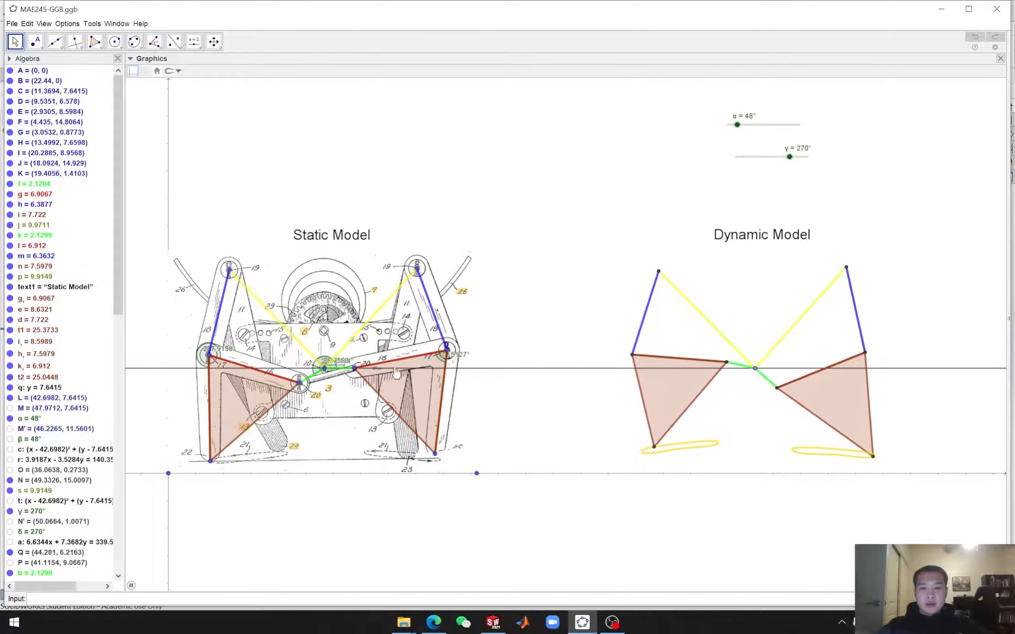
click(405, 359)
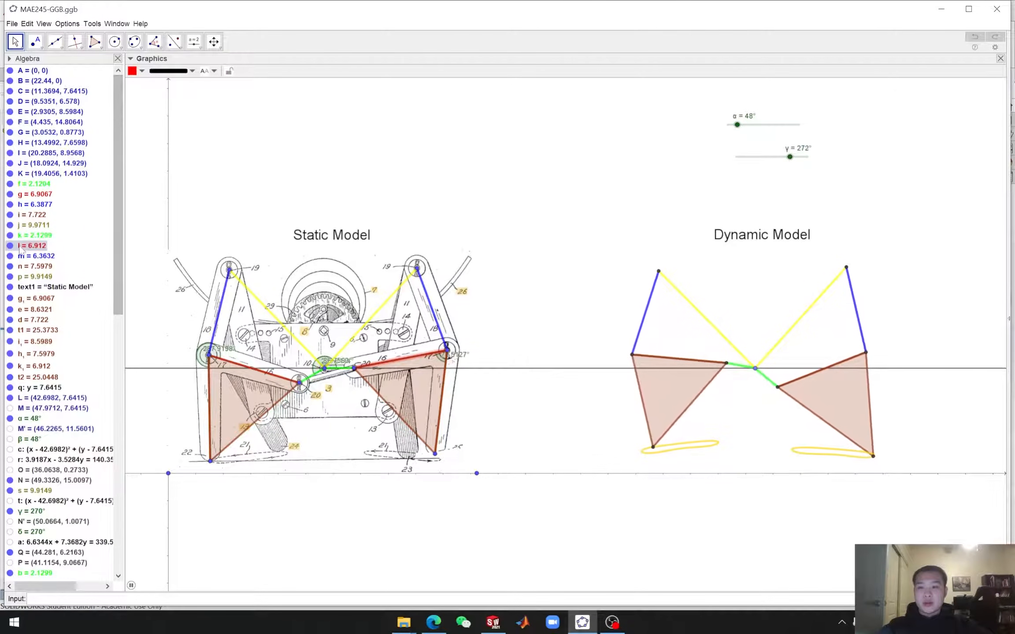
click(941, 10)
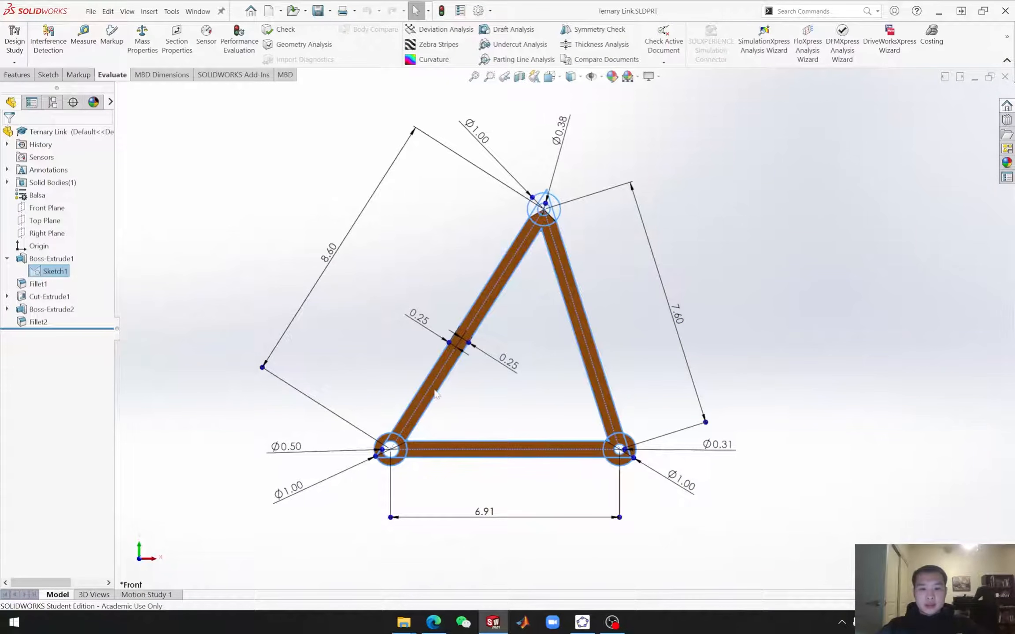
Step: Open the ternary link's horizontal length dimension, compare it with segment l in GeoGebra, and close it without editing
double_click(481, 515)
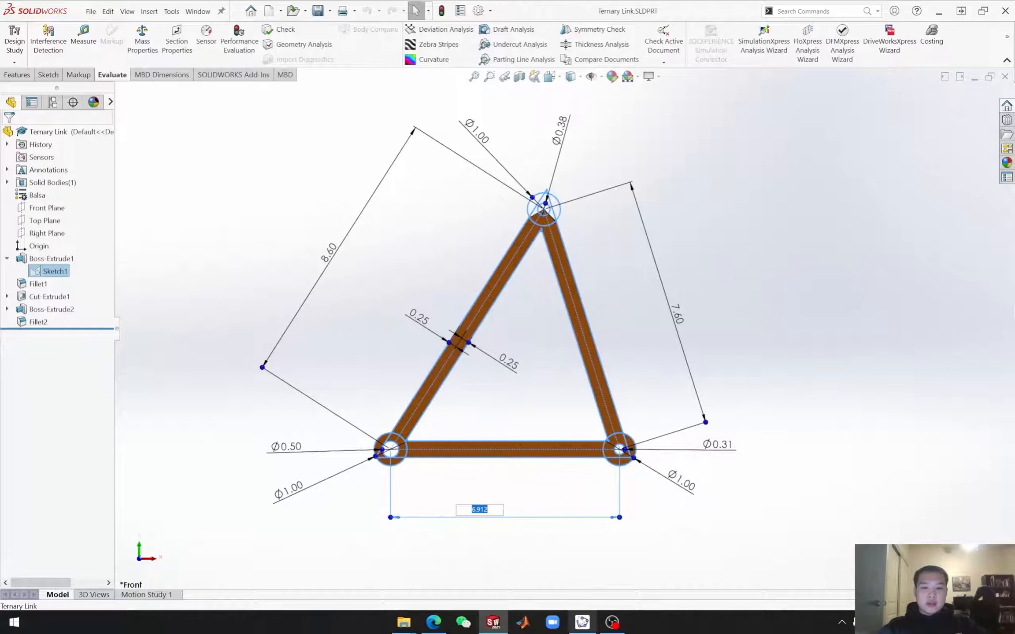
click(583, 622)
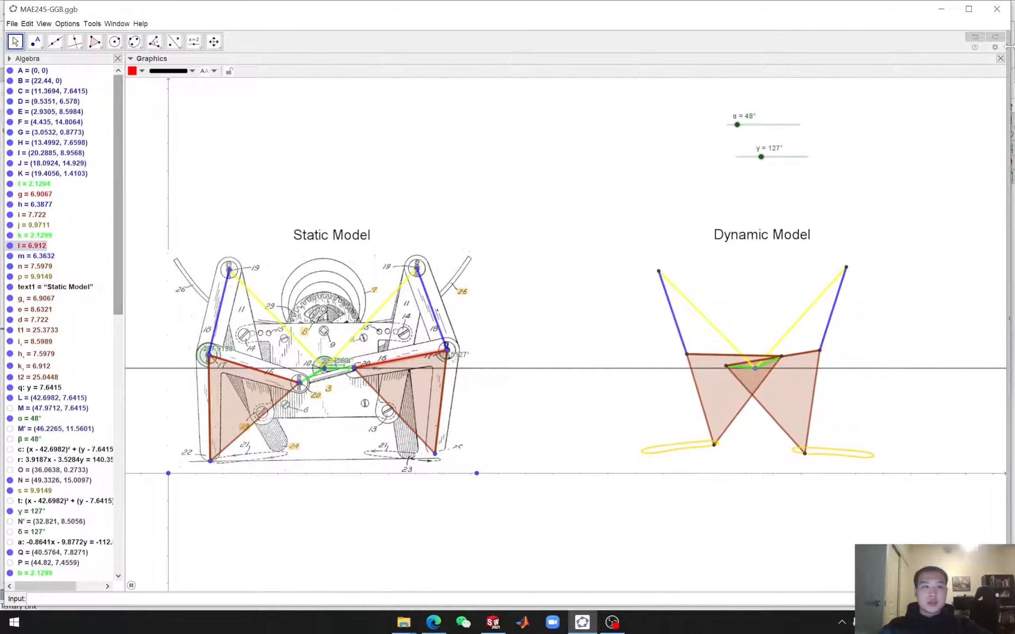
click(582, 622)
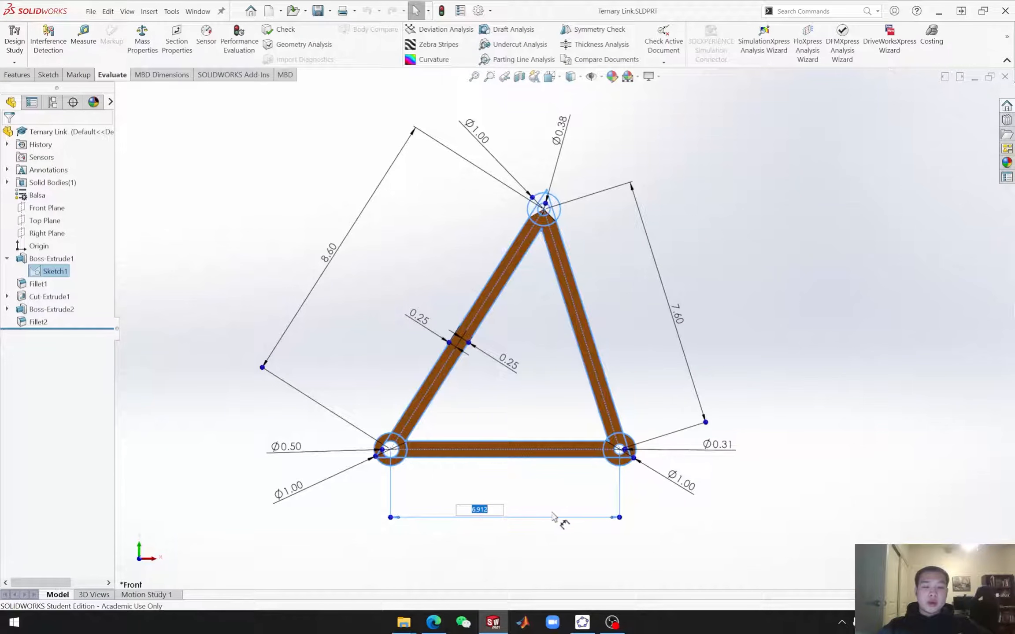
click(753, 525)
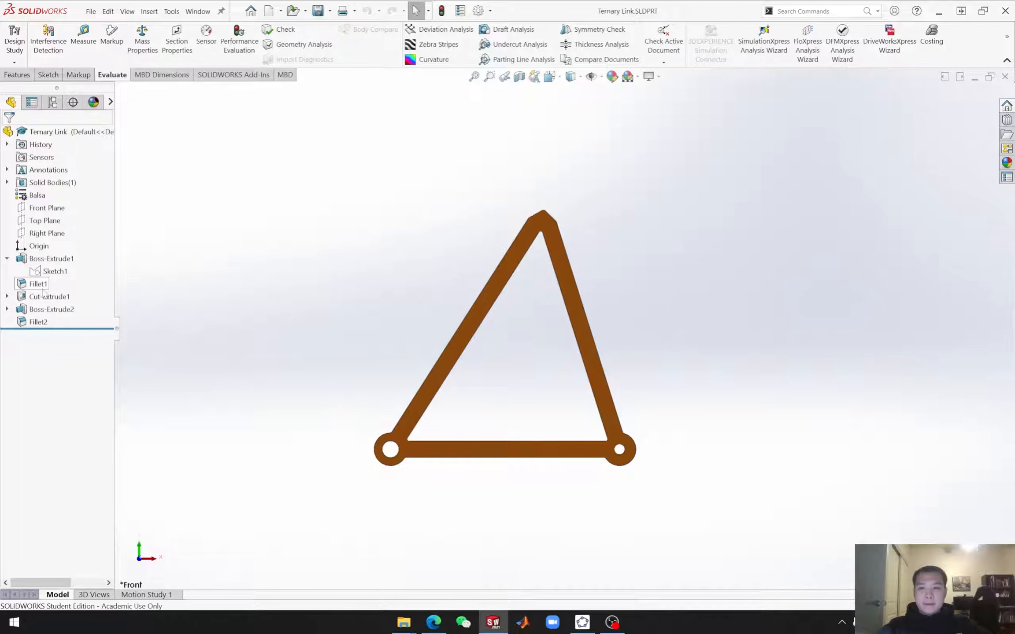
Step: Redisplay Sketch1's dimensions, switch to GeoGebra and inspect foot point G and segment g of the static model's left ternary link
click(53, 271)
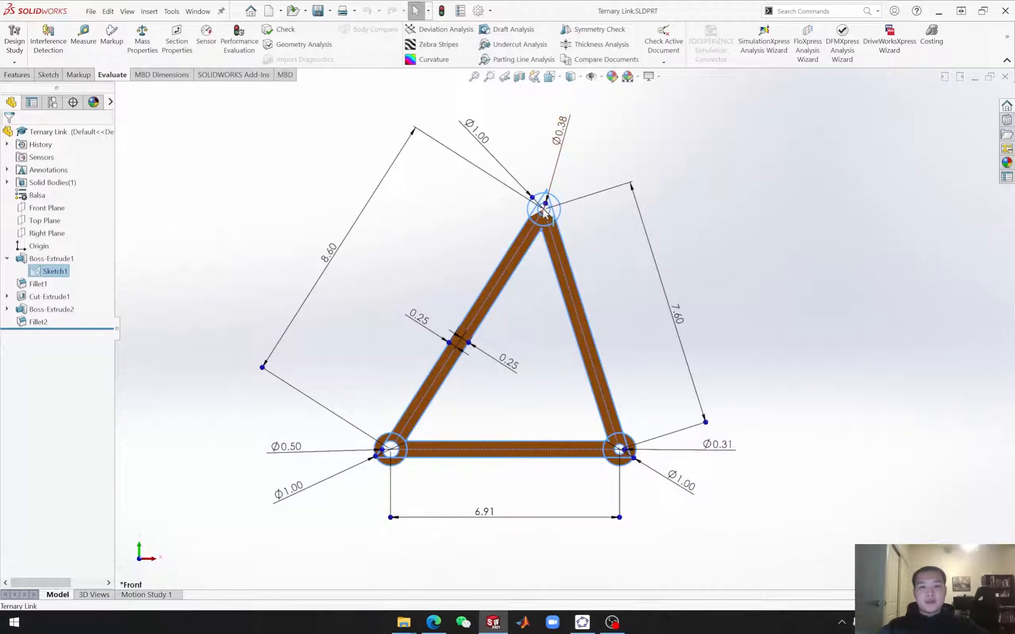
click(582, 623)
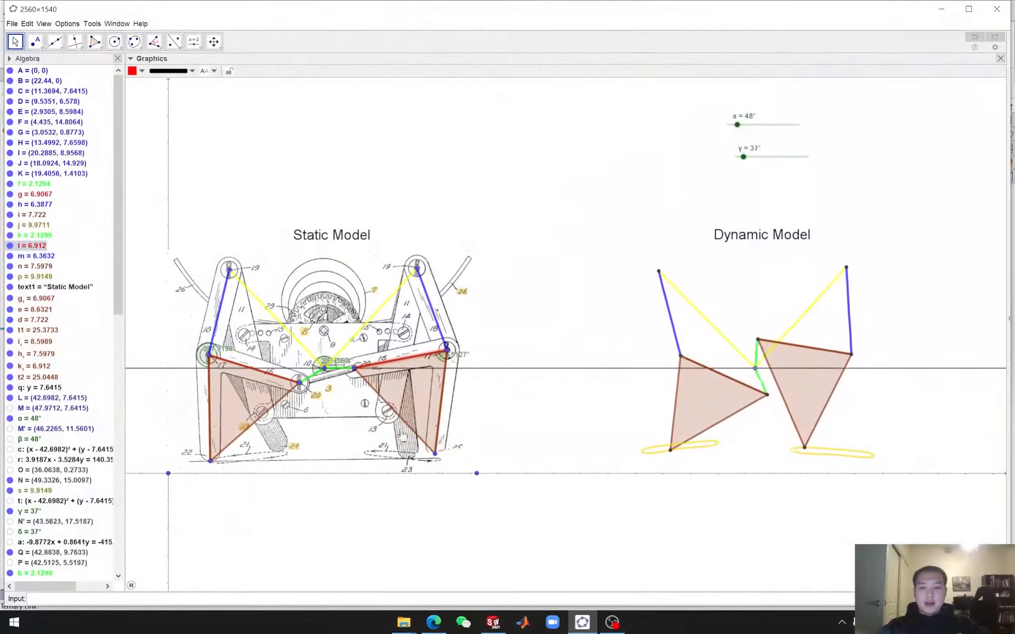
click(211, 461)
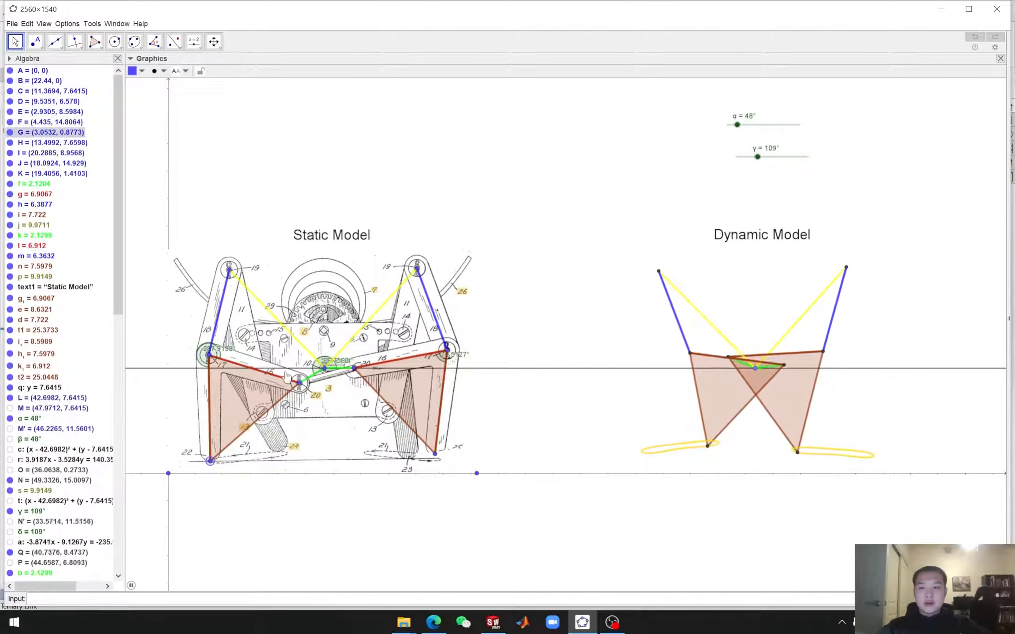
click(255, 373)
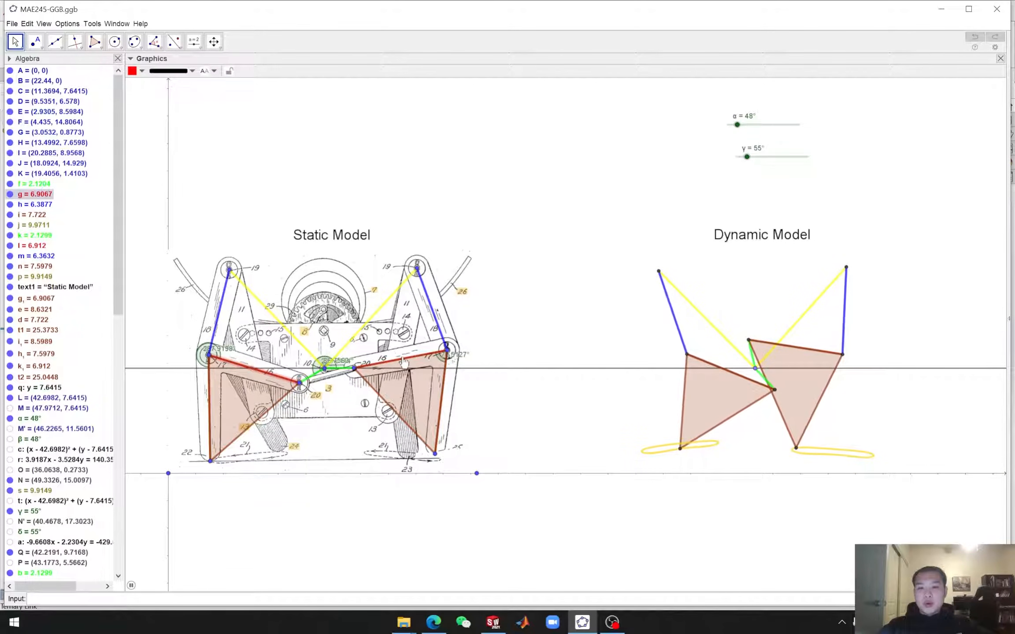
Step: Check the length of segment l on the static model's right ternary link and switch back to SolidWorks
click(404, 364)
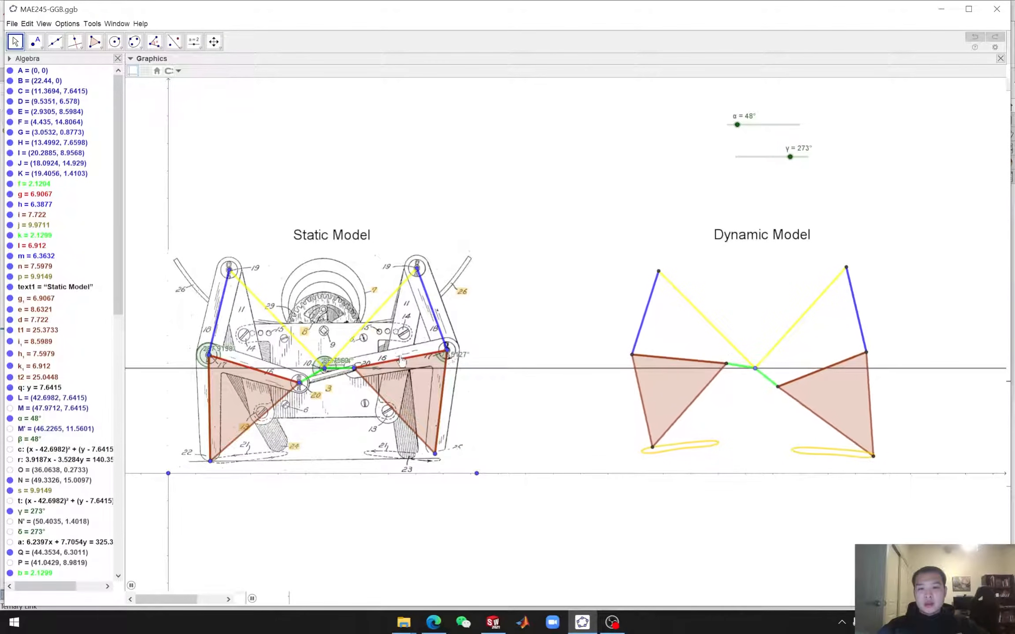
click(400, 362)
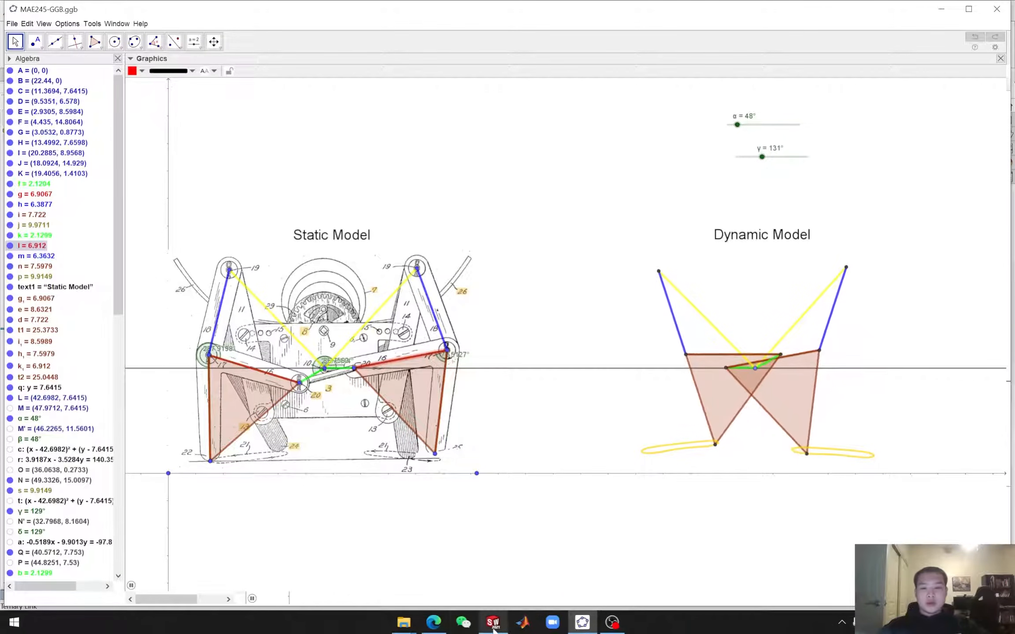
click(493, 622)
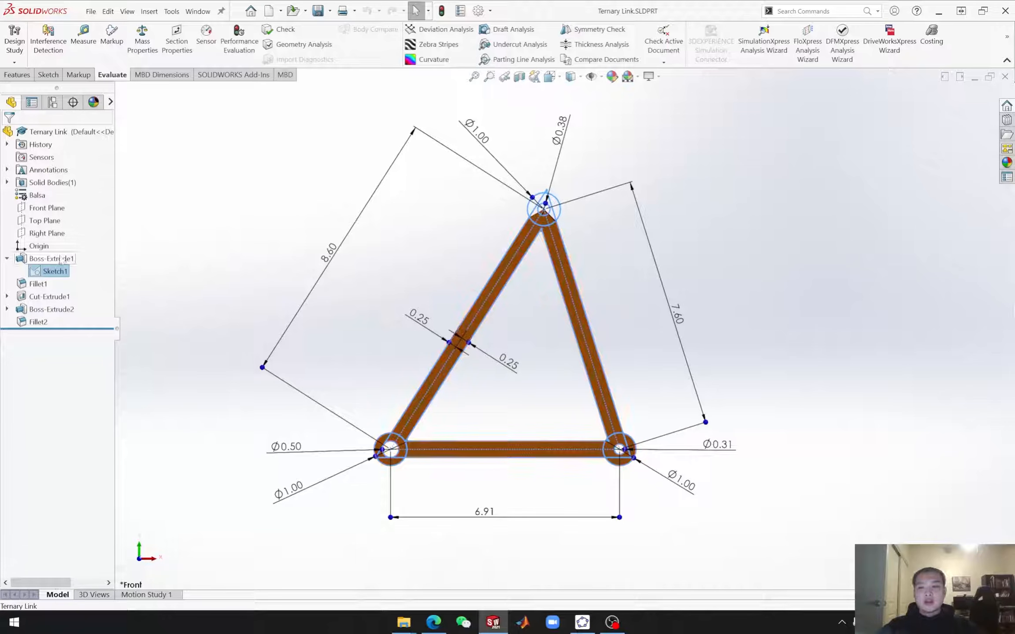
Step: Open Sketch1 of the ternary link, exit it discarding changes, and close the part
double_click(54, 272)
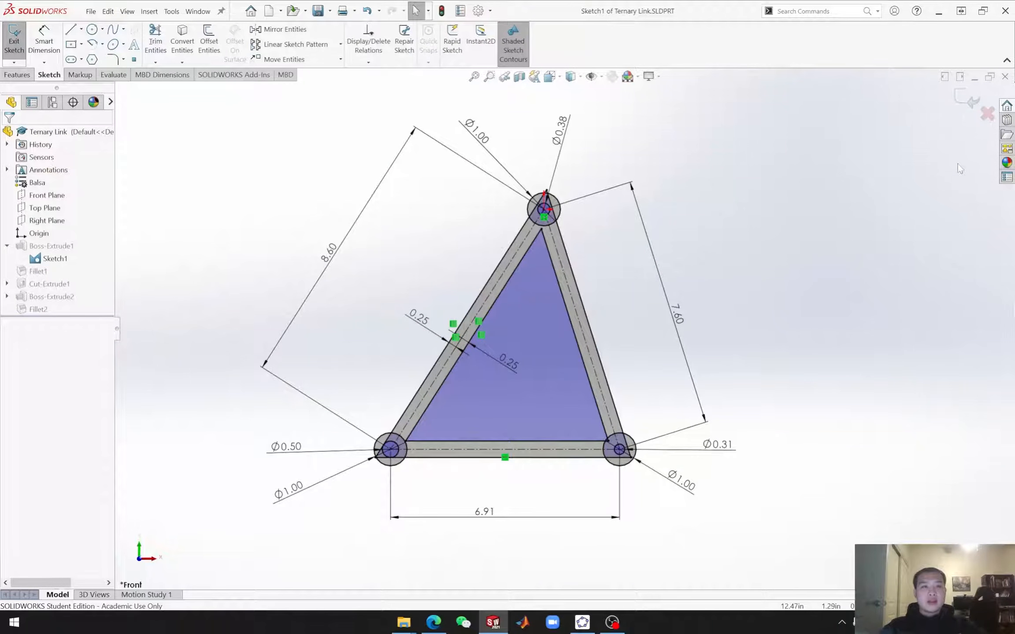
click(987, 114)
click(499, 320)
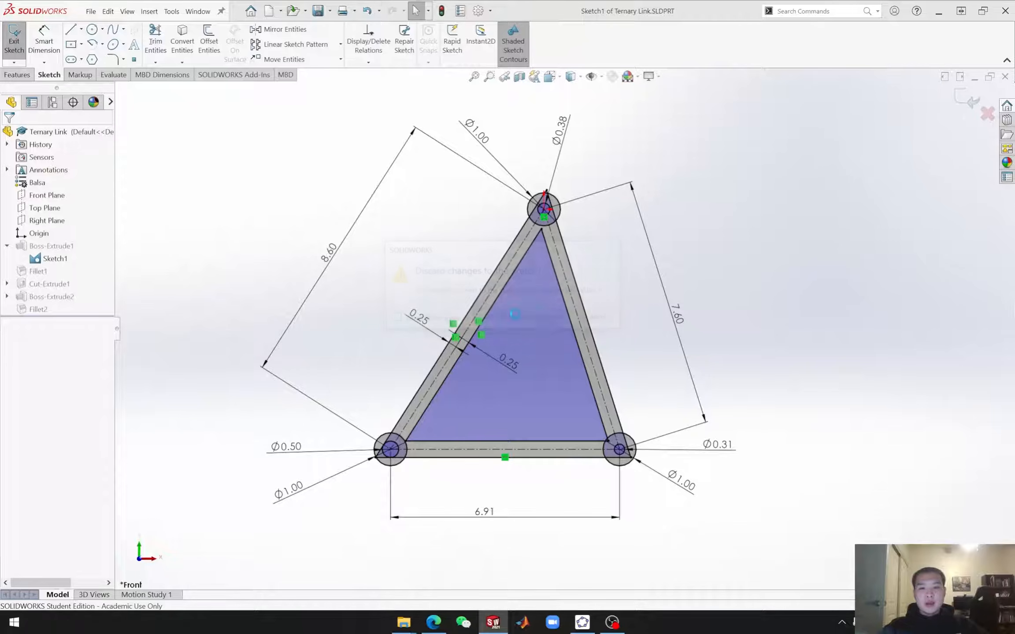
click(1005, 76)
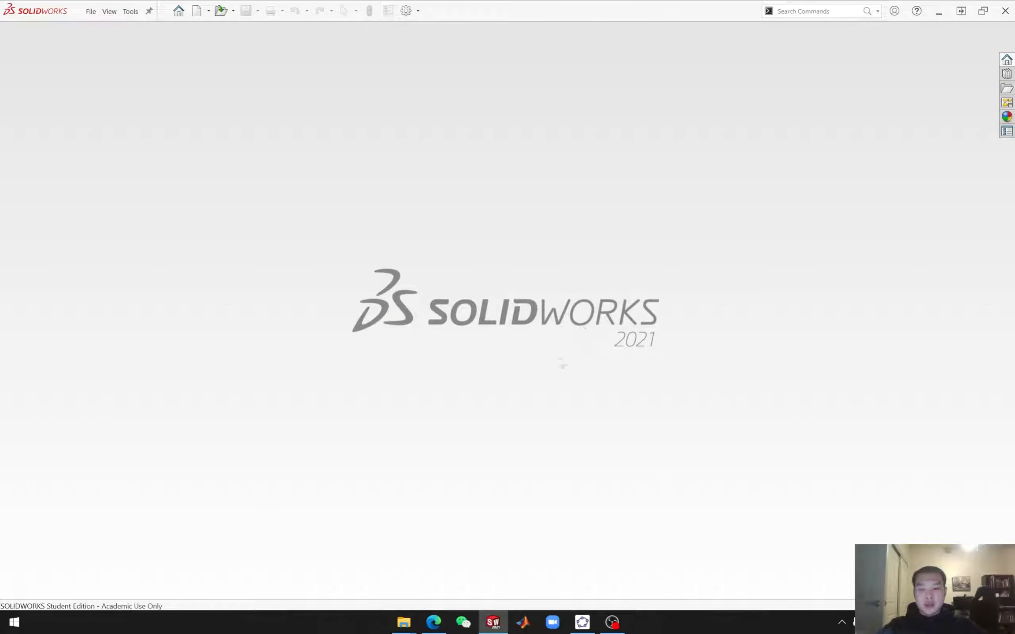
Step: Switch to File Explorer and look over the binary link and crank part files in the Leg Linkages template folder
mouse_move(404, 622)
click(464, 569)
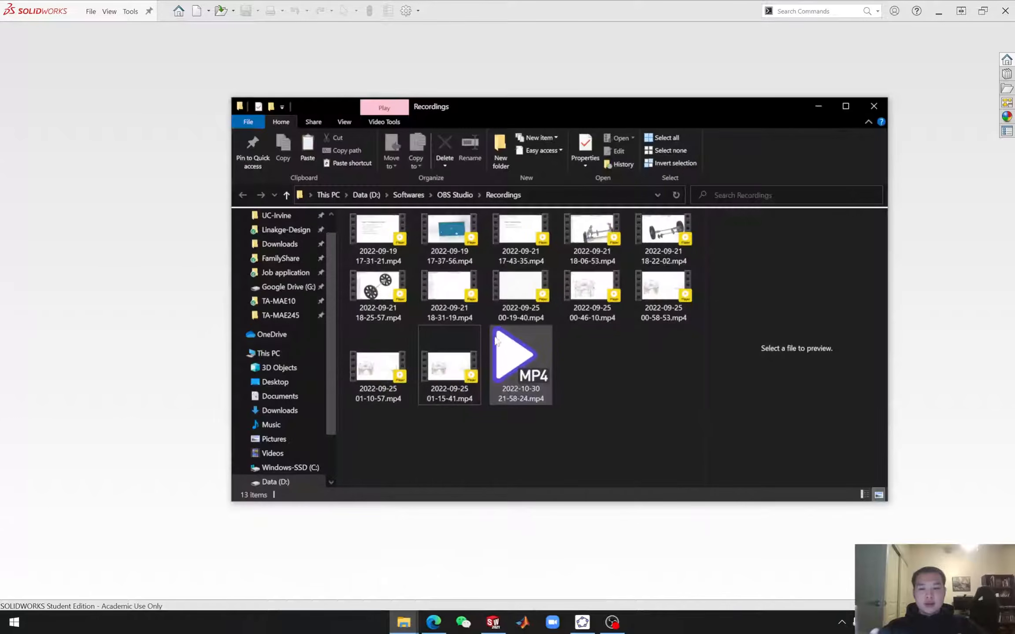
click(428, 573)
mouse_move(404, 622)
click(408, 529)
click(404, 296)
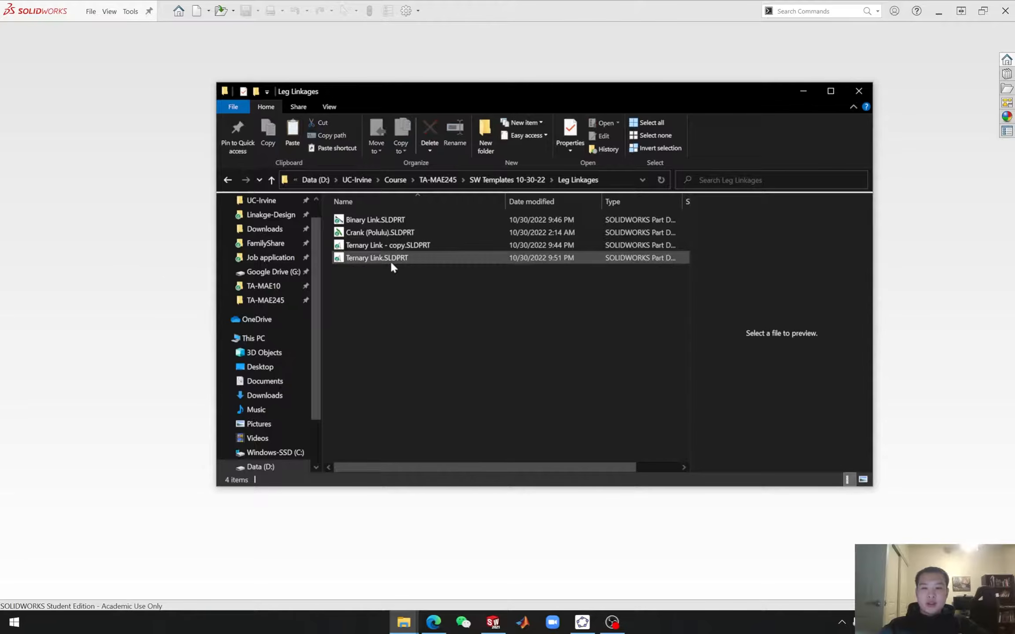
click(370, 233)
click(368, 221)
click(370, 232)
click(368, 220)
Step: Open Assembly example.SLDASM from the SW Templates folder inside WalkingPatent-example and rebuild it
click(271, 180)
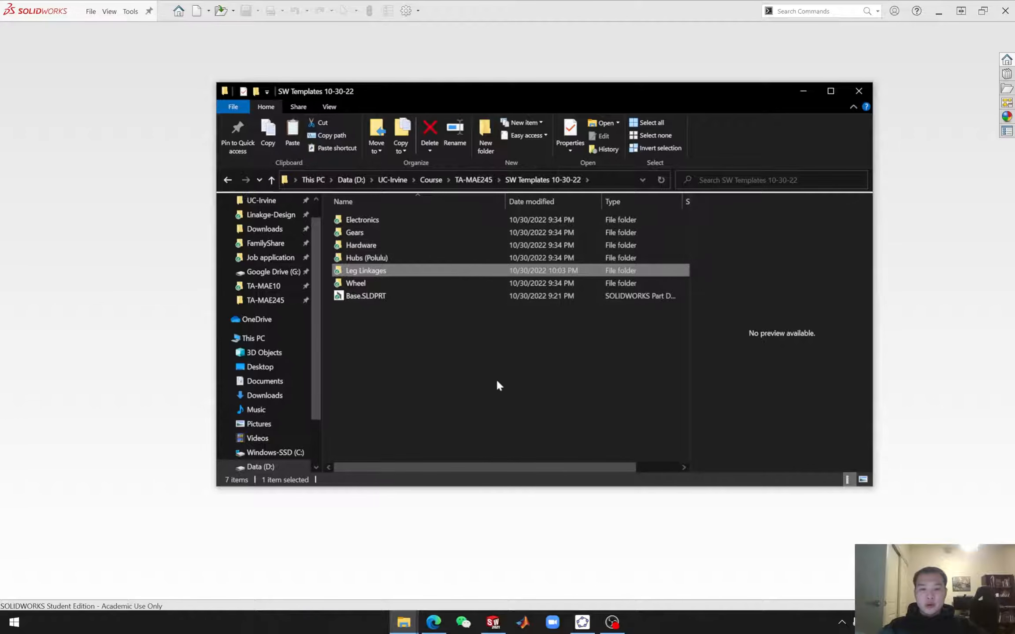
click(271, 181)
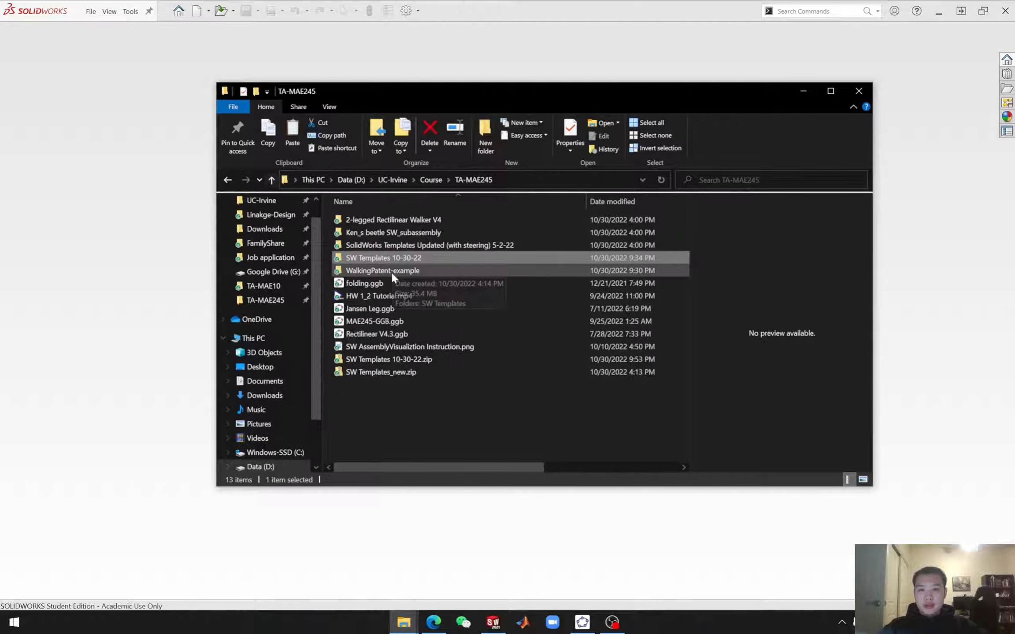
click(390, 270)
double_click(385, 272)
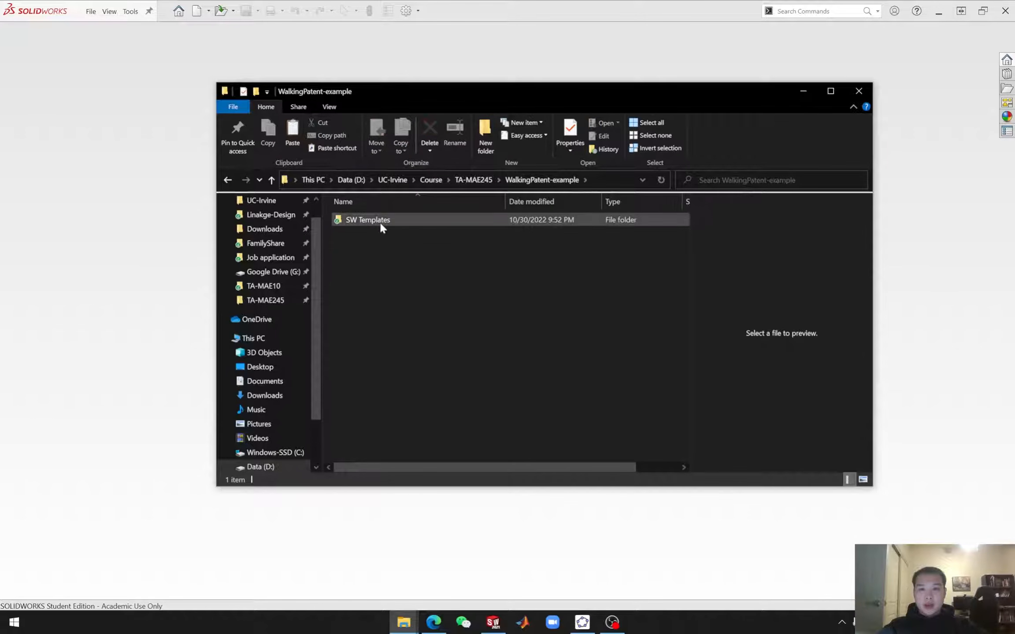
double_click(382, 221)
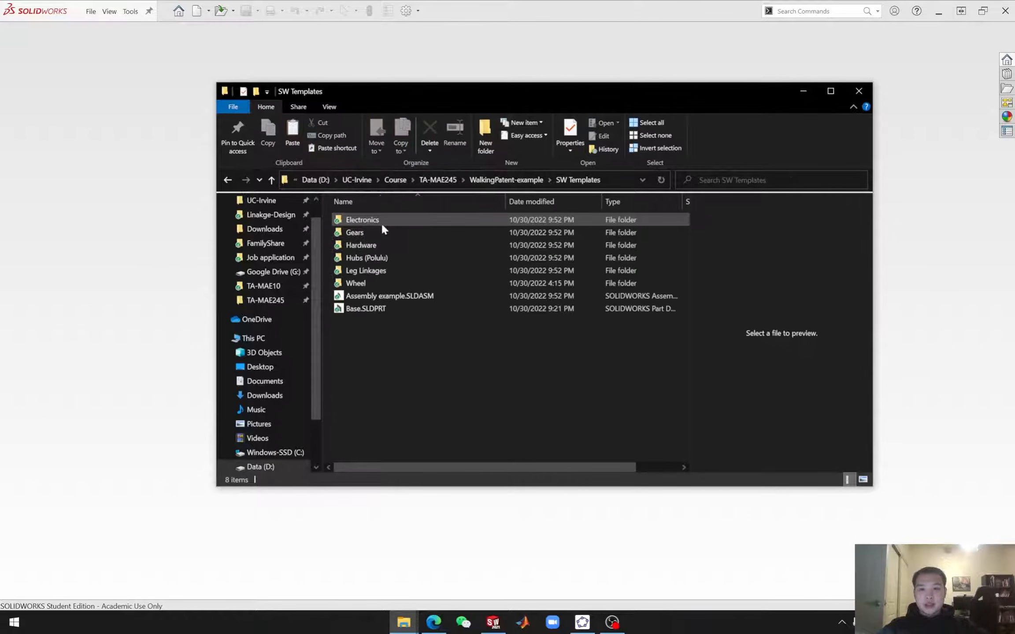
double_click(394, 296)
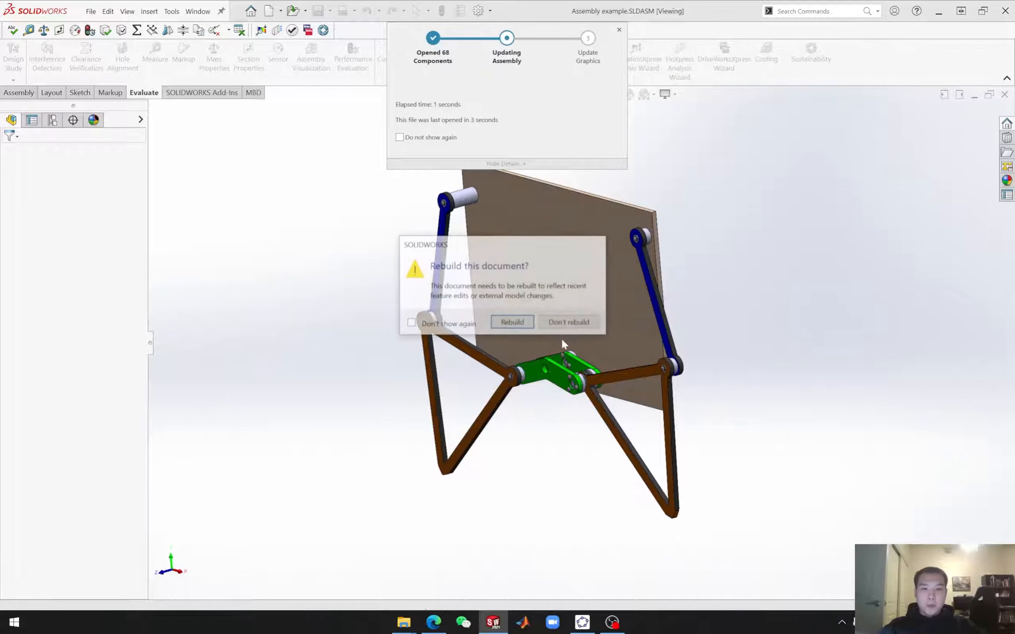
click(520, 323)
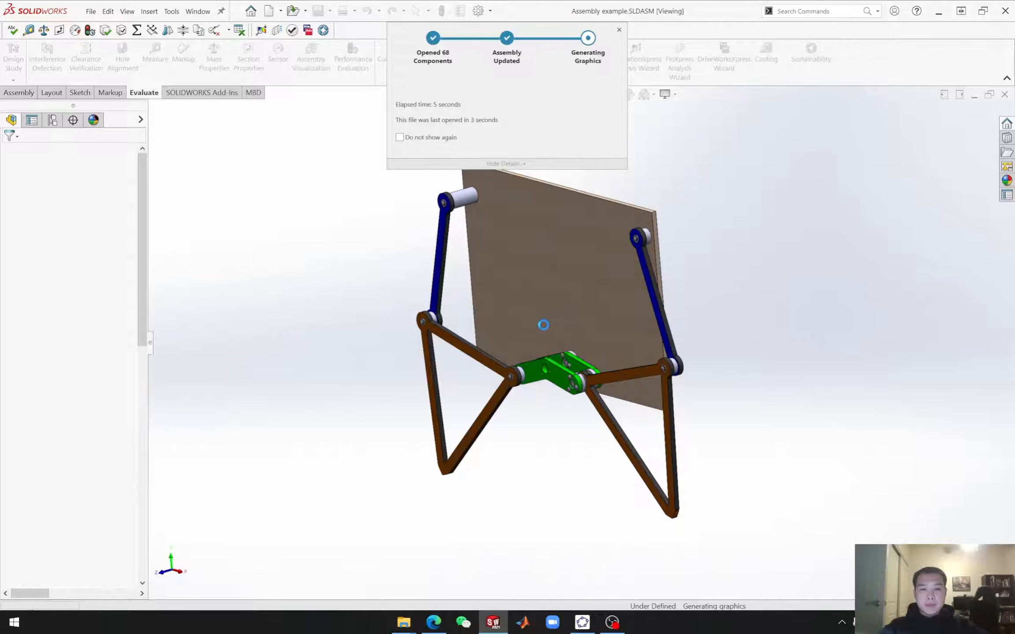
Step: Turn off the shadow display in the example assembly, then save and close it
middle_drag(547, 314, 608, 375)
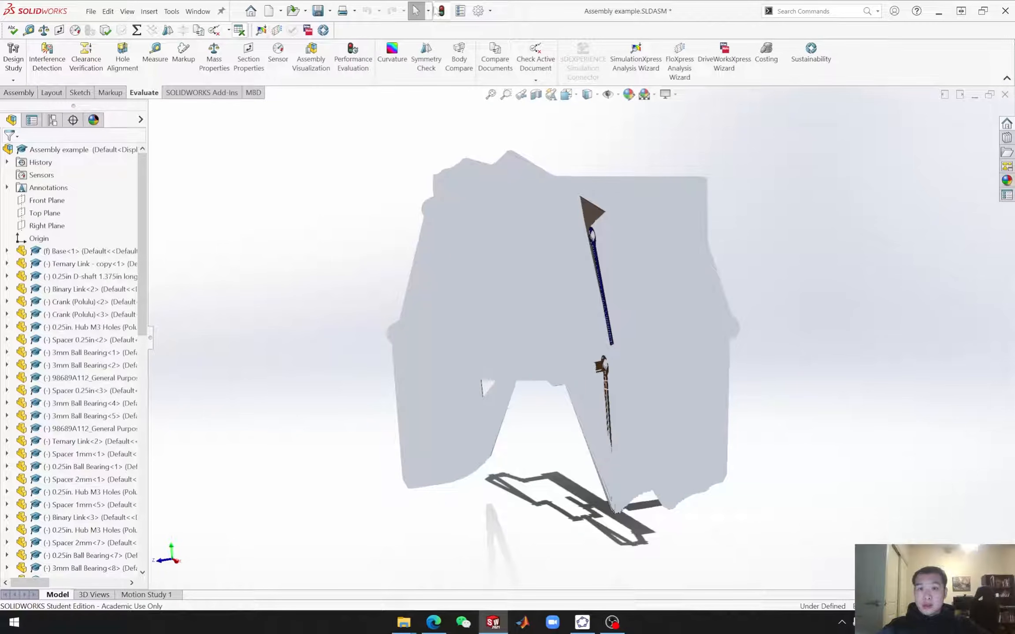
middle_drag(360, 399, 540, 403)
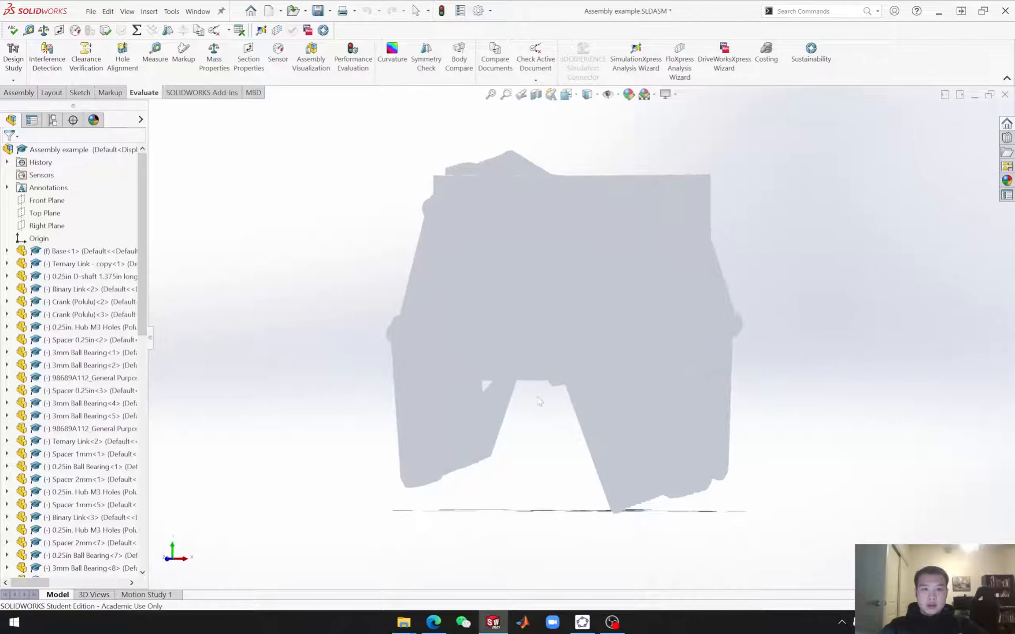
click(675, 94)
click(687, 126)
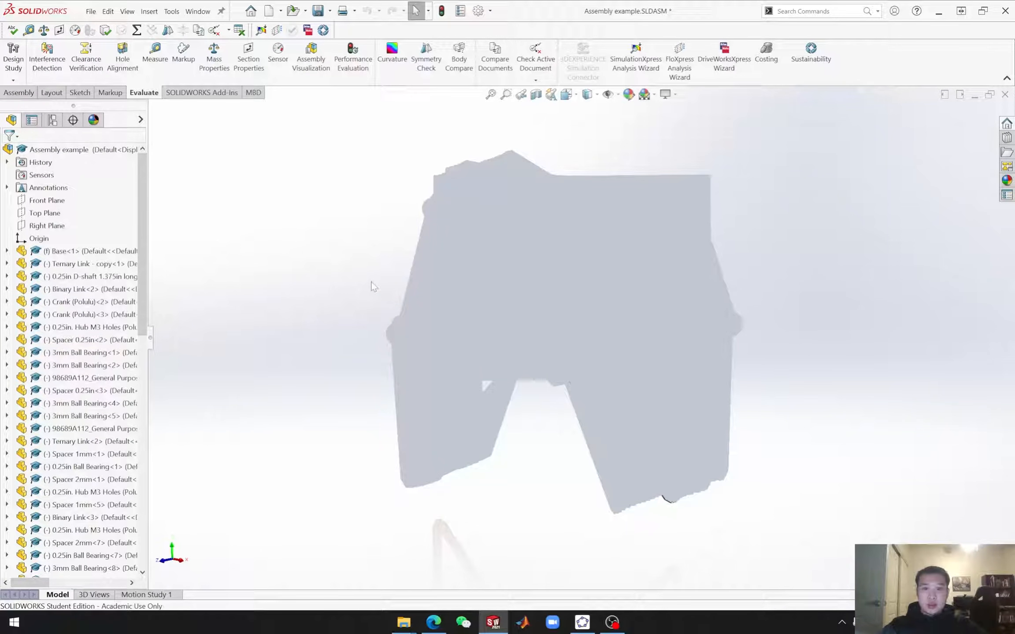
key(ctrl+s)
click(236, 207)
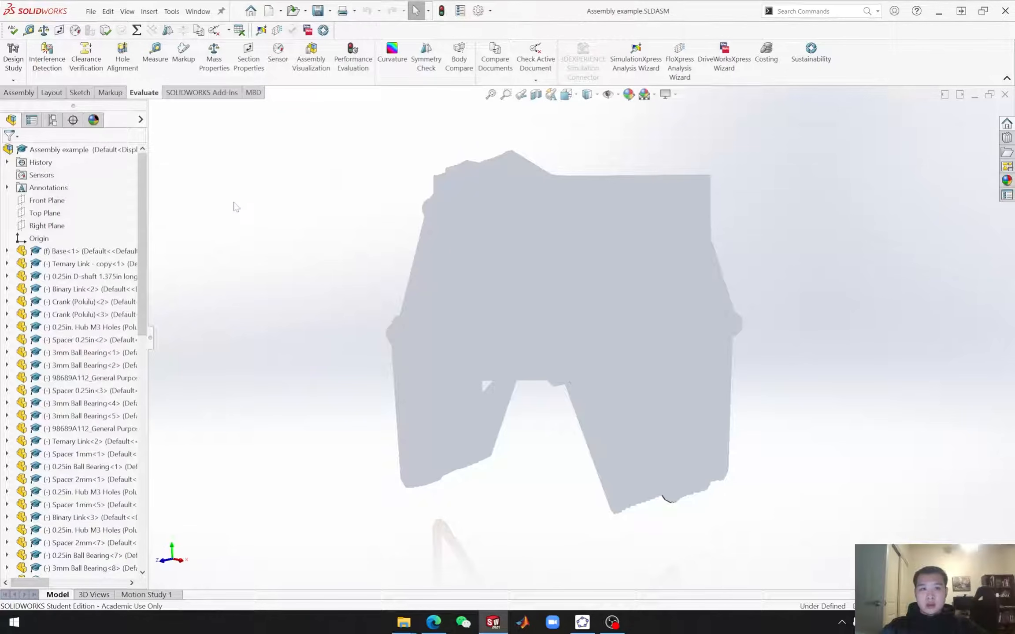
click(1005, 94)
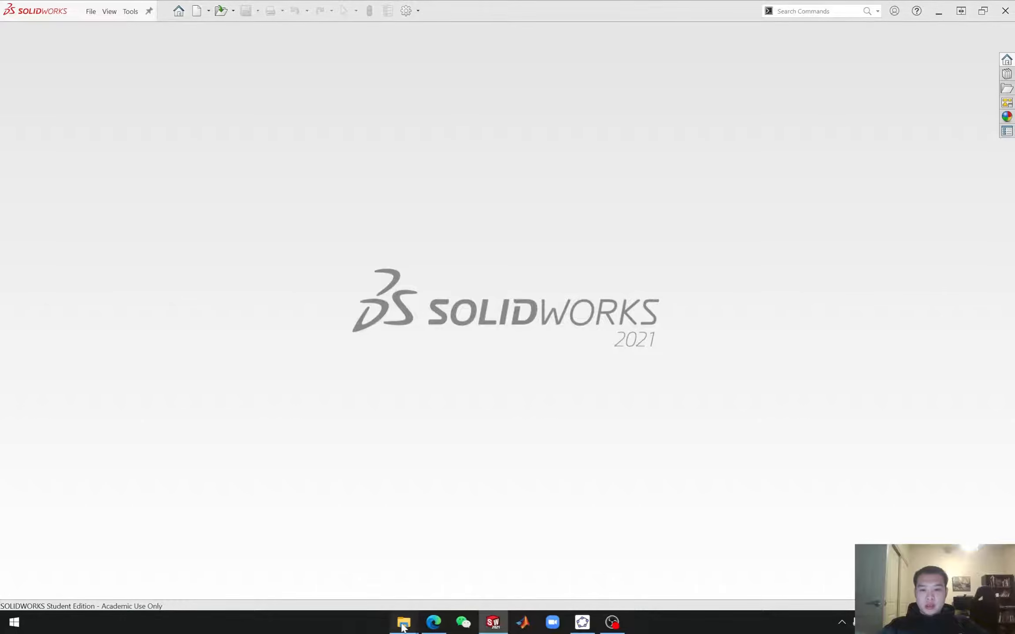
Step: Switch to File Explorer and reopen Assembly example.SLDASM from the SW Templates folder
mouse_move(404, 622)
click(370, 569)
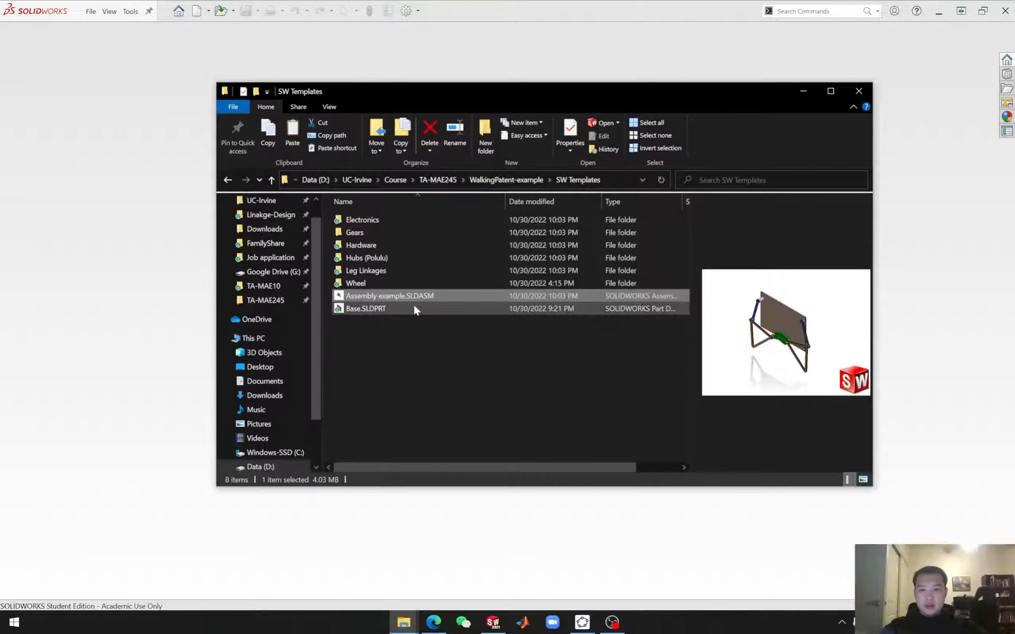
double_click(407, 298)
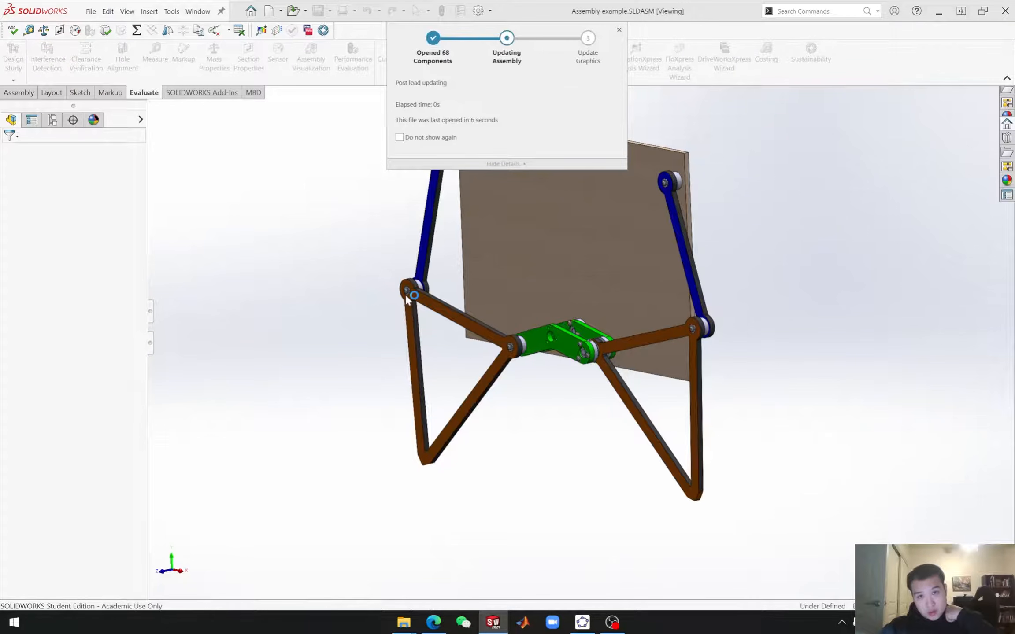
Step: Rotate the green crank of the example assembly and examine how the ternary and binary links move on the base
middle_drag(522, 331, 527, 281)
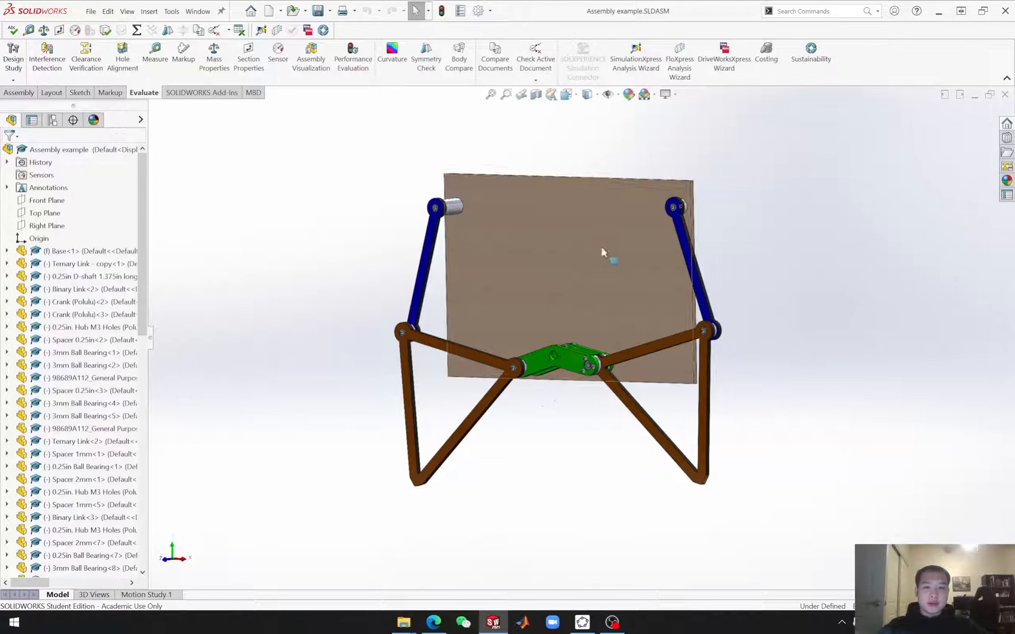
middle_drag(559, 453, 585, 444)
drag(605, 366, 402, 392)
click(402, 392)
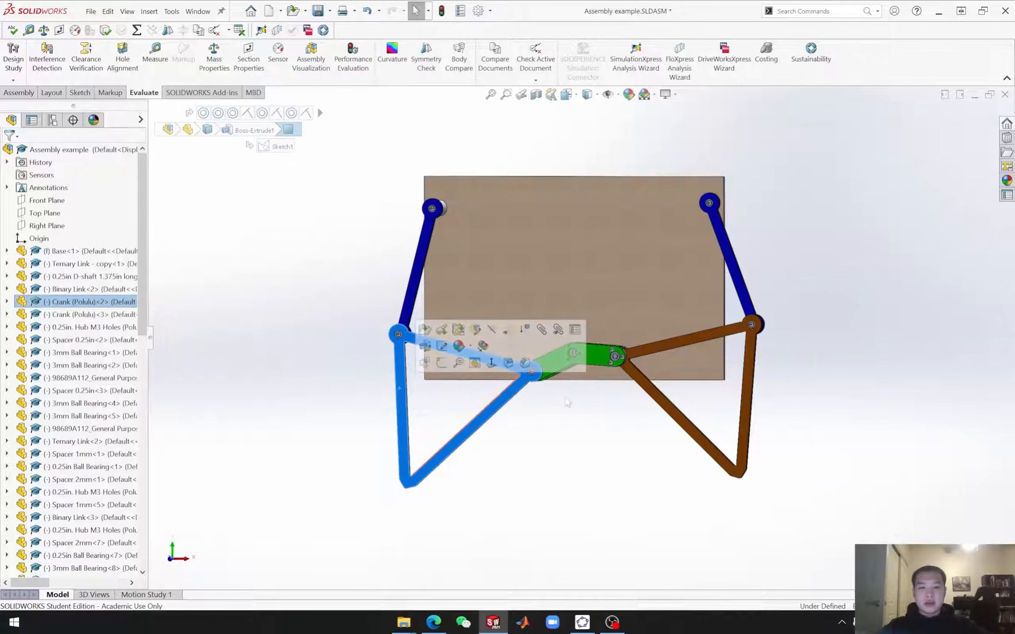
click(565, 459)
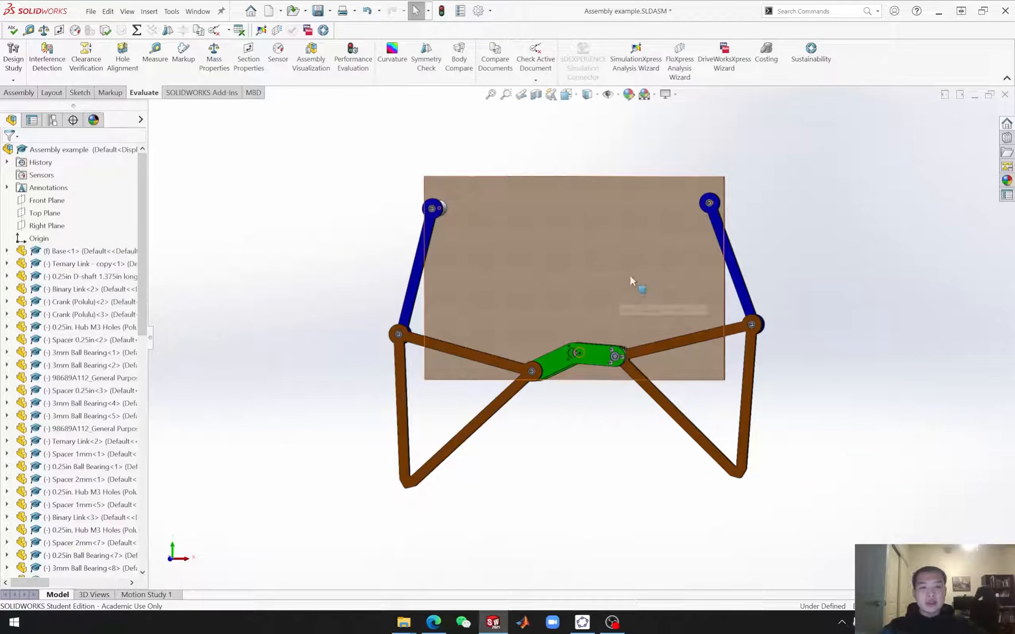
middle_drag(607, 288, 579, 286)
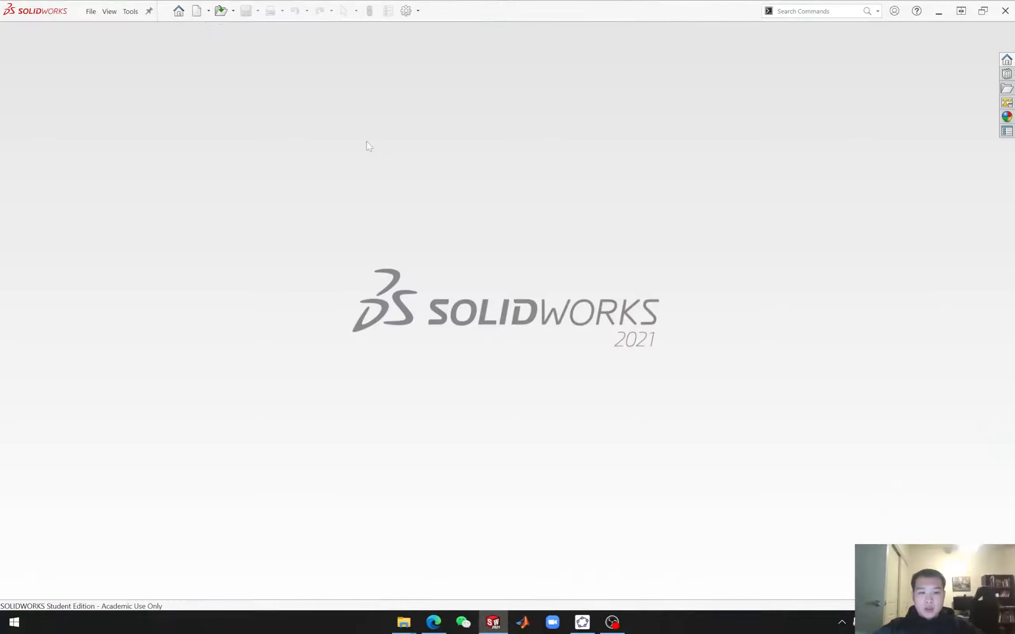
Step: Create a new assembly and insert Base.SLDPRT from the SW Templates 10-30-22 folder at the assembly origin
click(199, 14)
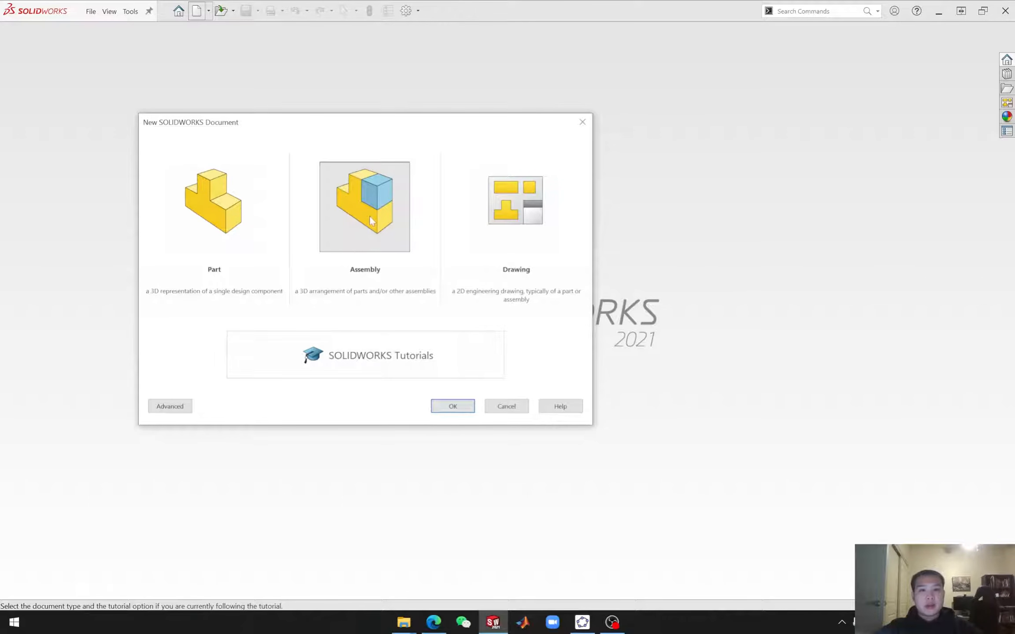
click(452, 410)
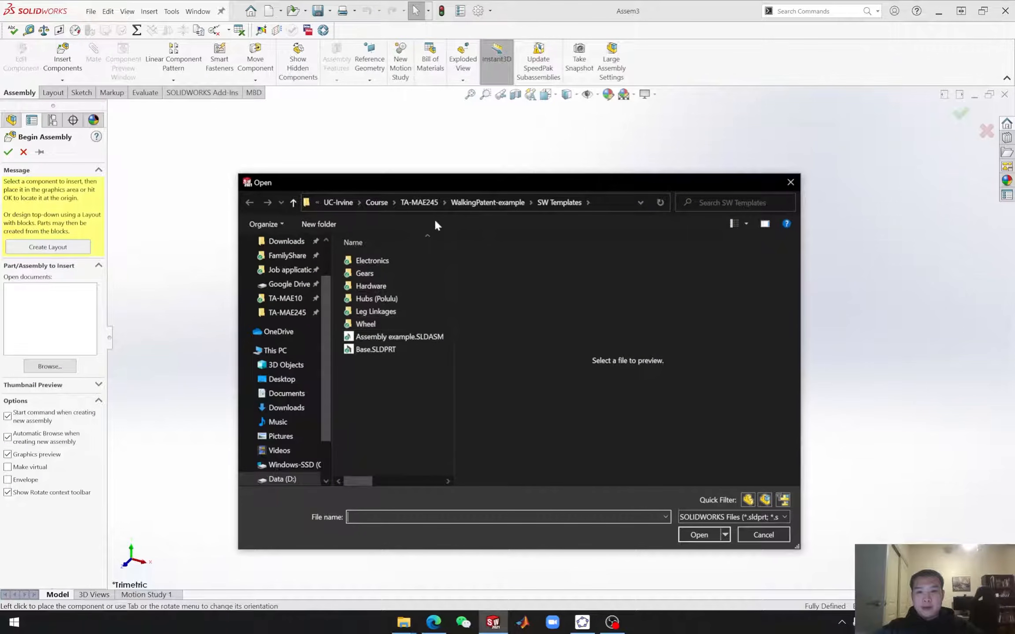
click(419, 202)
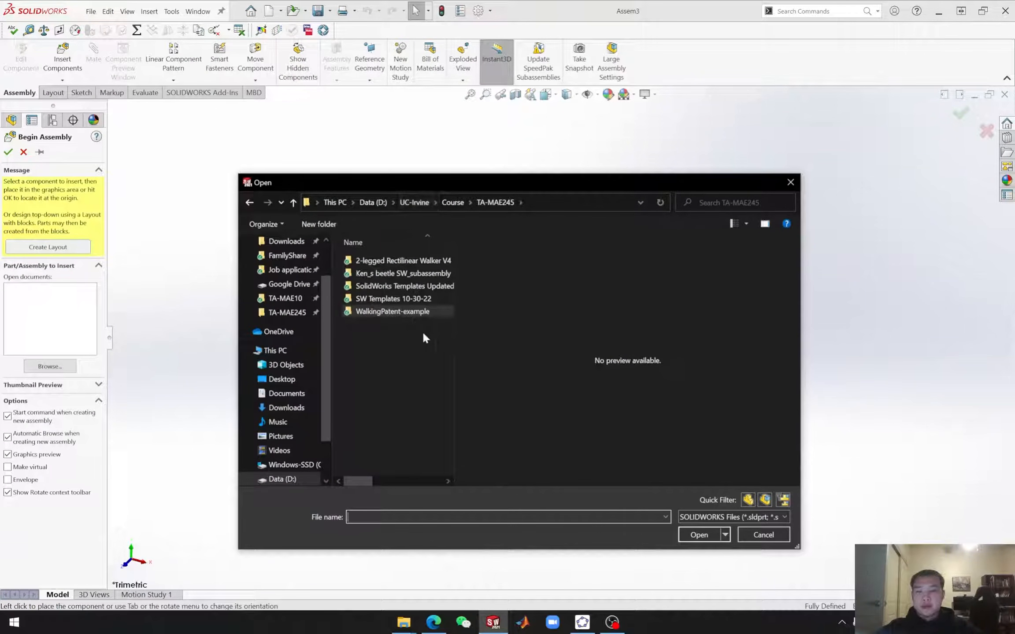
click(394, 299)
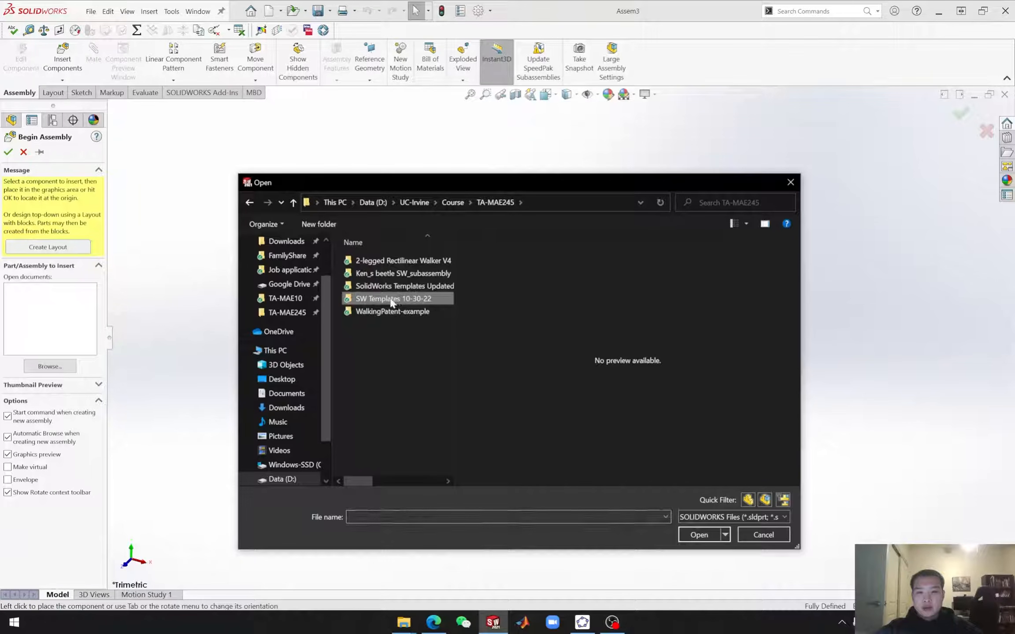
double_click(392, 300)
click(379, 339)
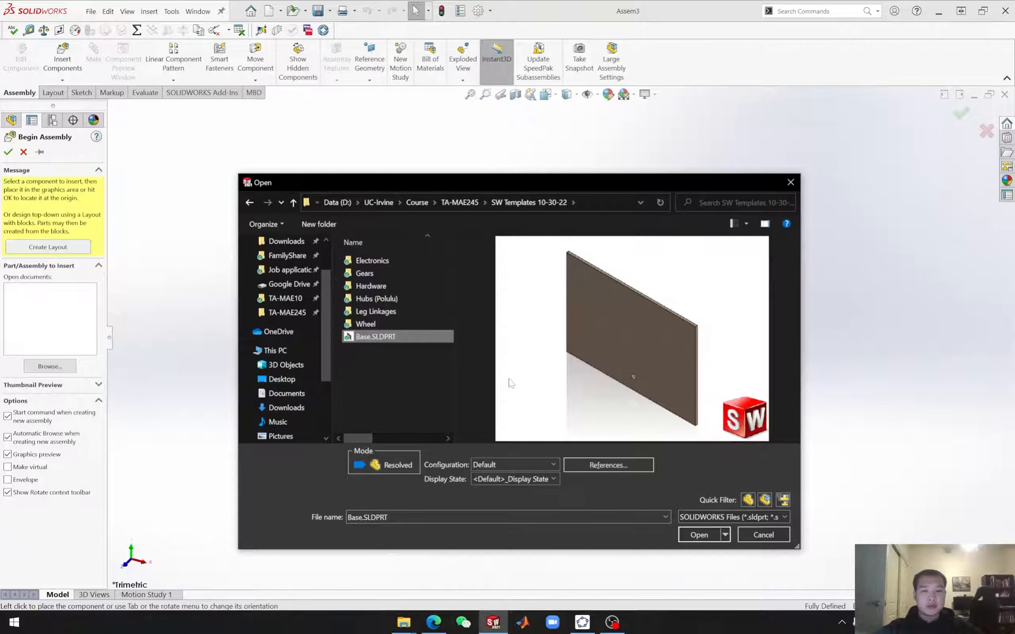
click(691, 538)
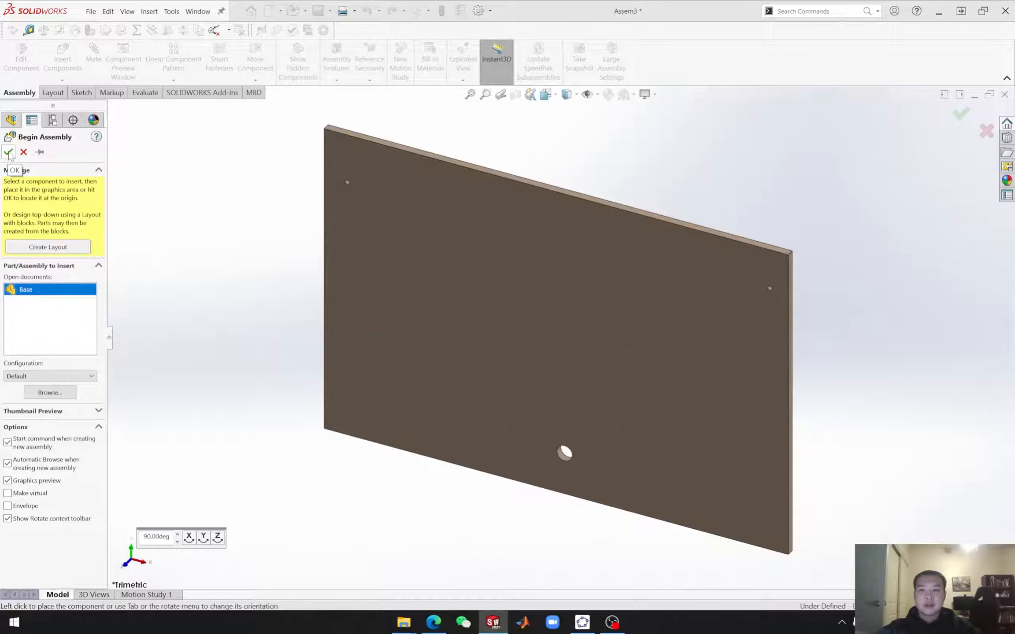
click(9, 153)
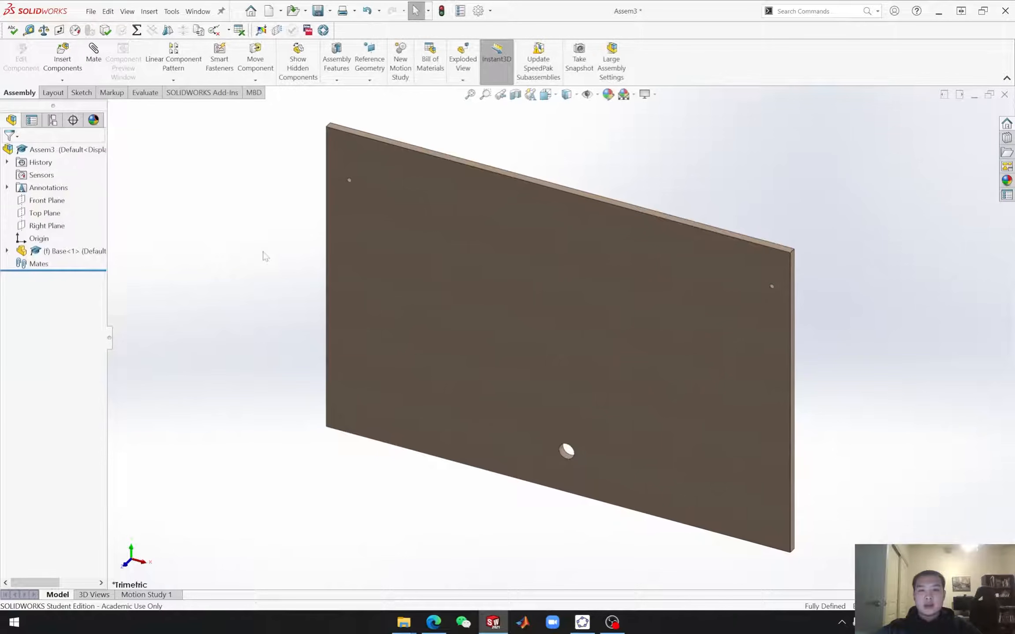
Step: Examine the position of the fixed Base component relative to the assembly's origin
click(544, 308)
click(242, 264)
click(49, 239)
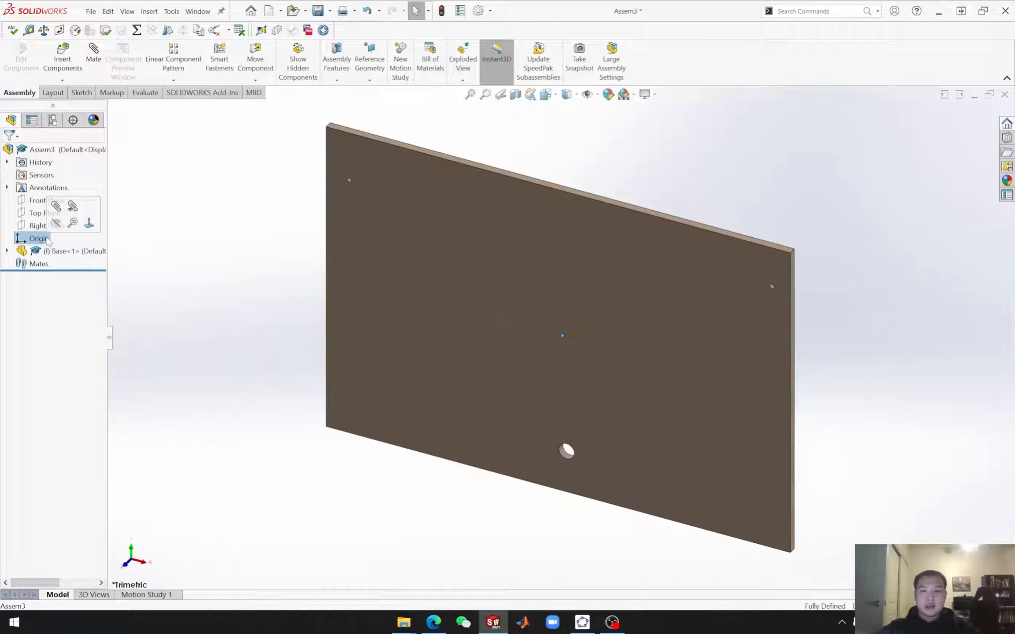
middle_drag(518, 392, 514, 354)
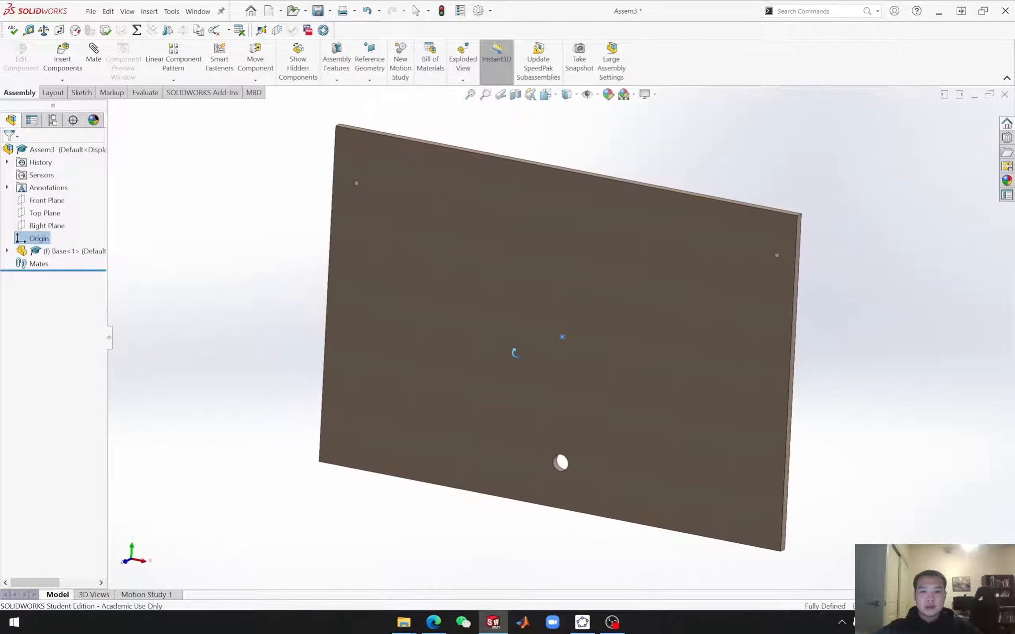
click(62, 252)
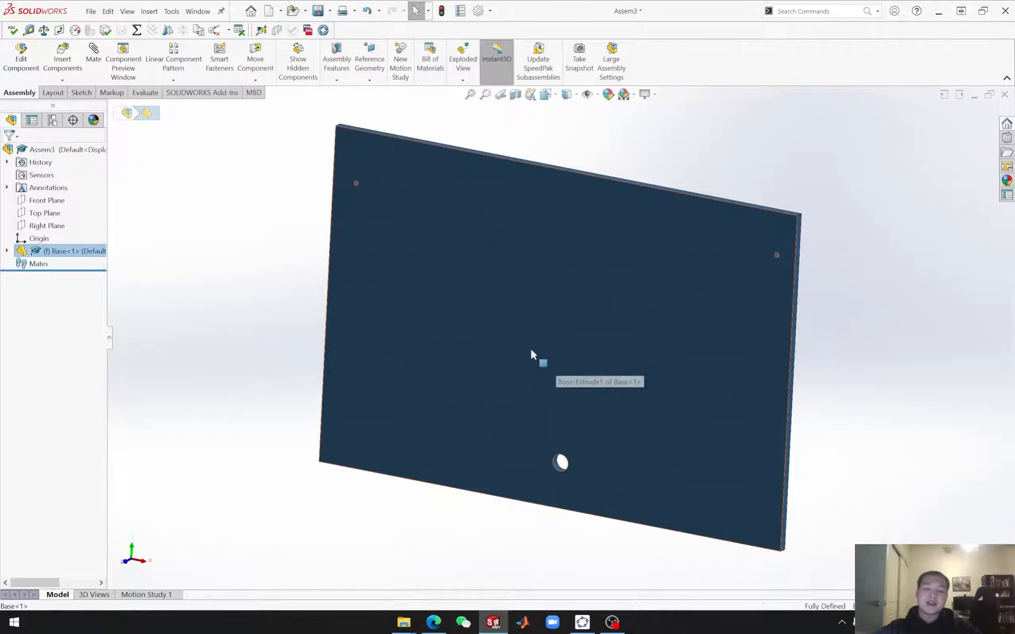
Step: Insert Binary Link.SLDPRT from the Leg Linkages folder and place it in free space beside the base plate
click(281, 305)
middle_drag(466, 351, 518, 344)
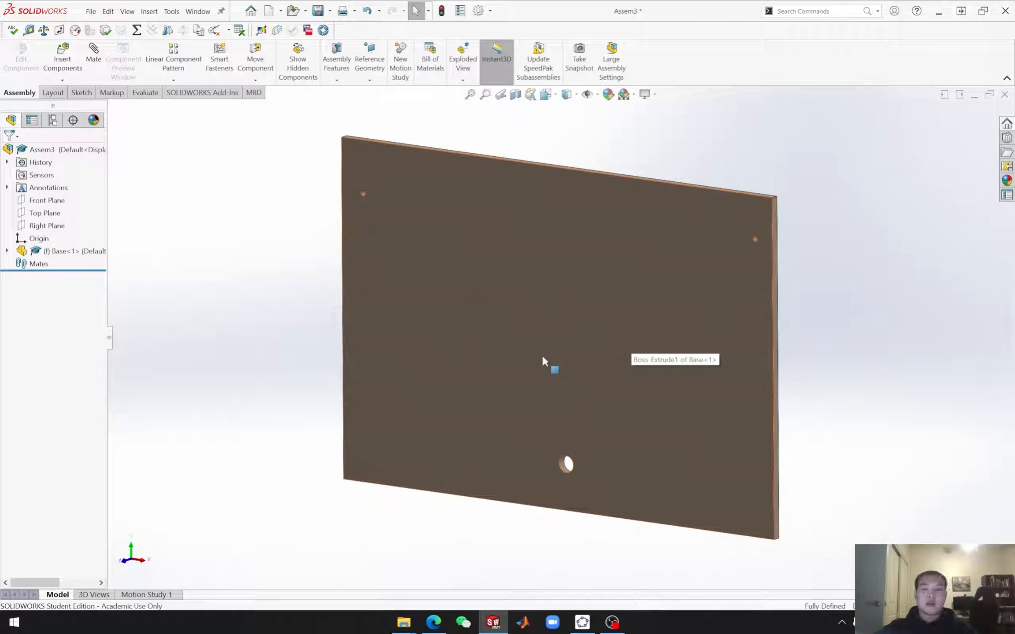
mouse_move(547, 383)
middle_down()
mouse_move(537, 367)
mouse_move(528, 374)
mouse_move(550, 381)
middle_up()
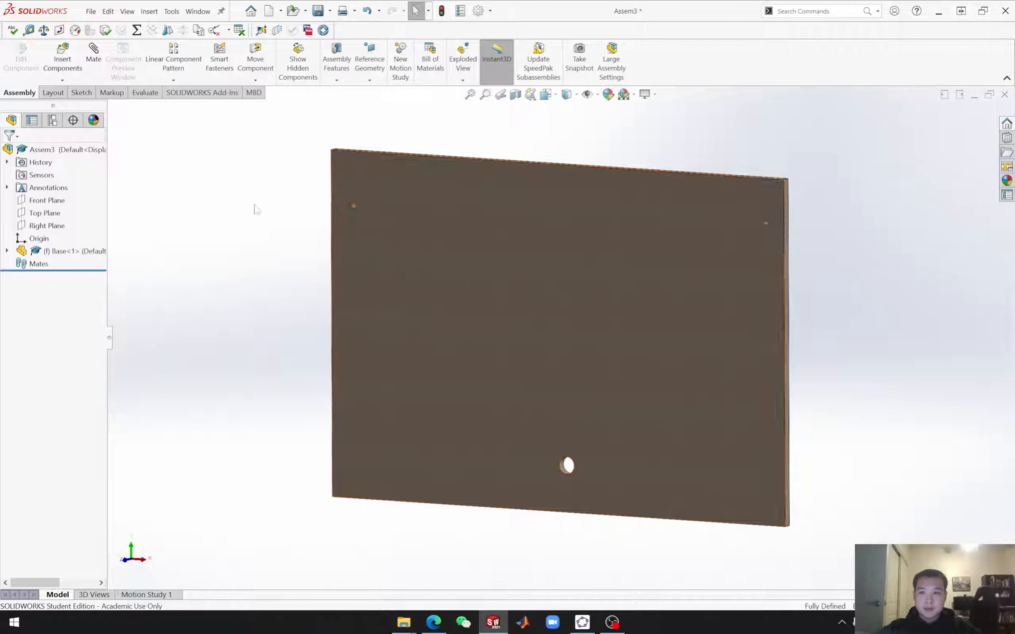
scroll(724, 357, up, 3)
scroll(819, 374, down, 1)
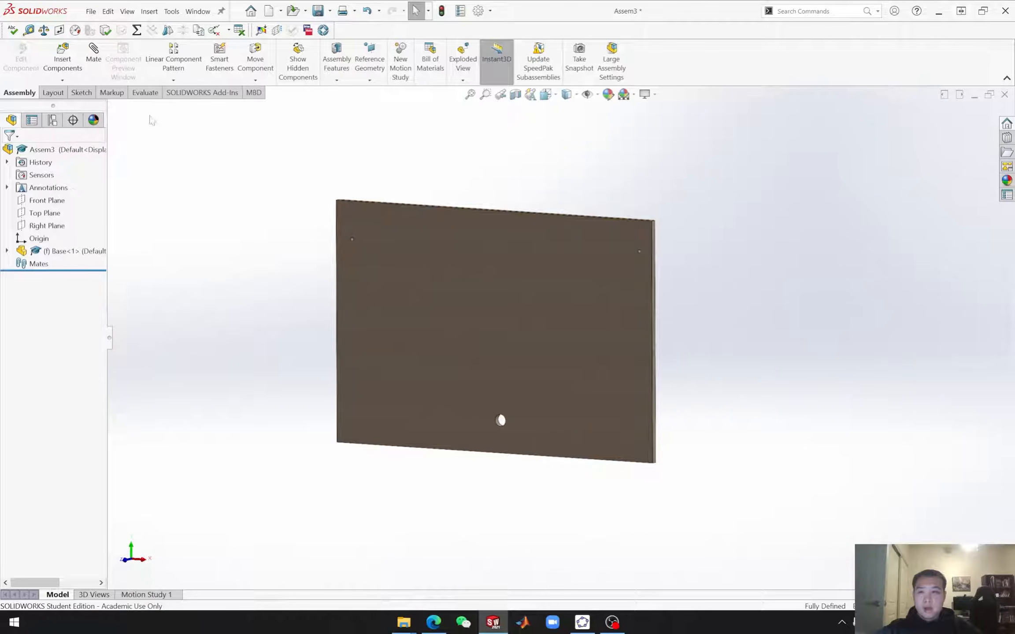
click(65, 69)
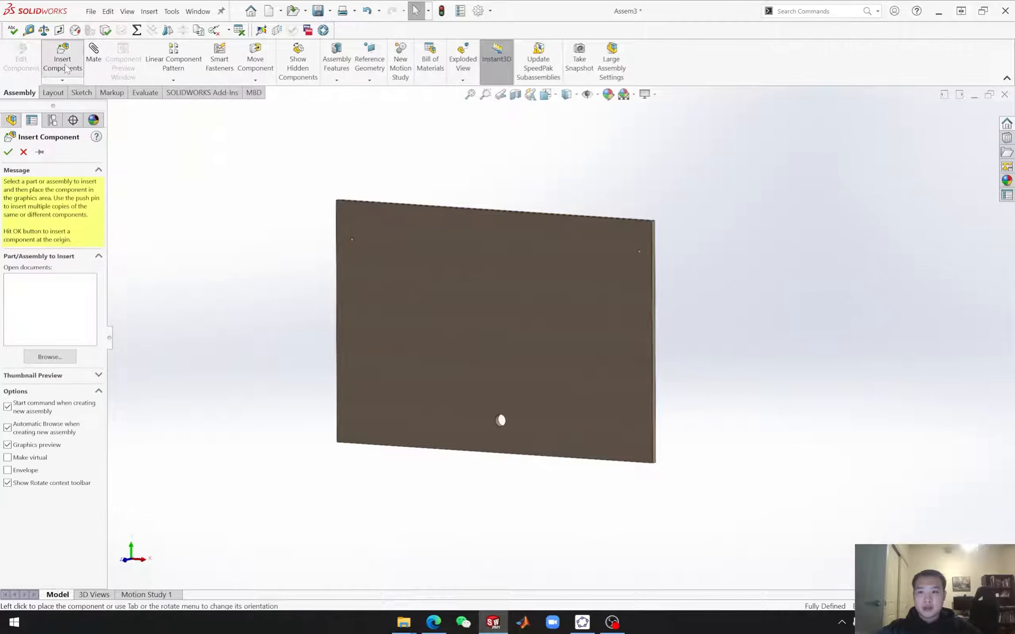
click(374, 314)
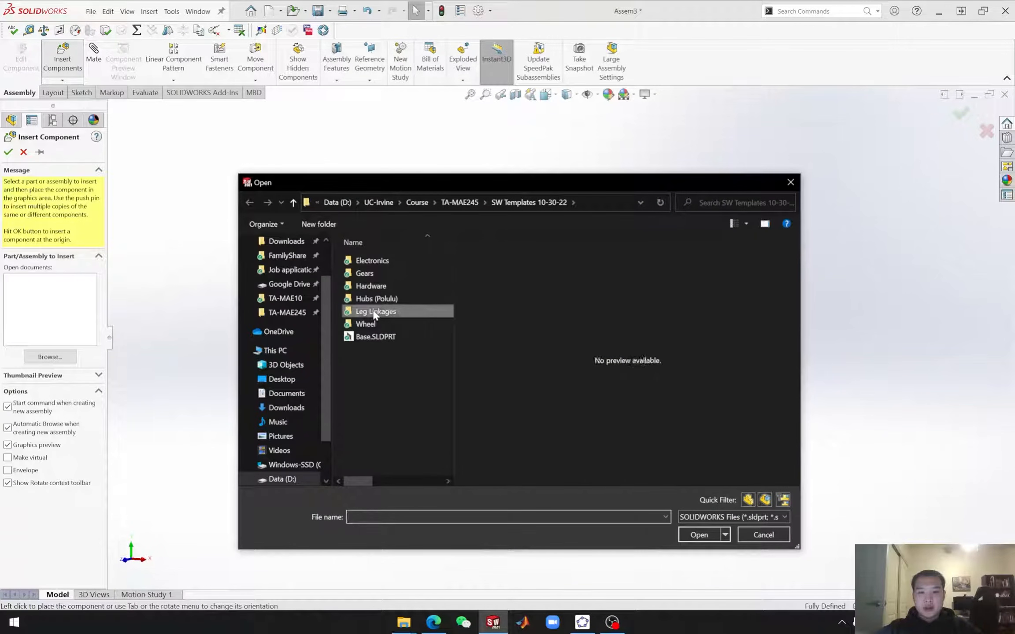
double_click(374, 312)
click(384, 264)
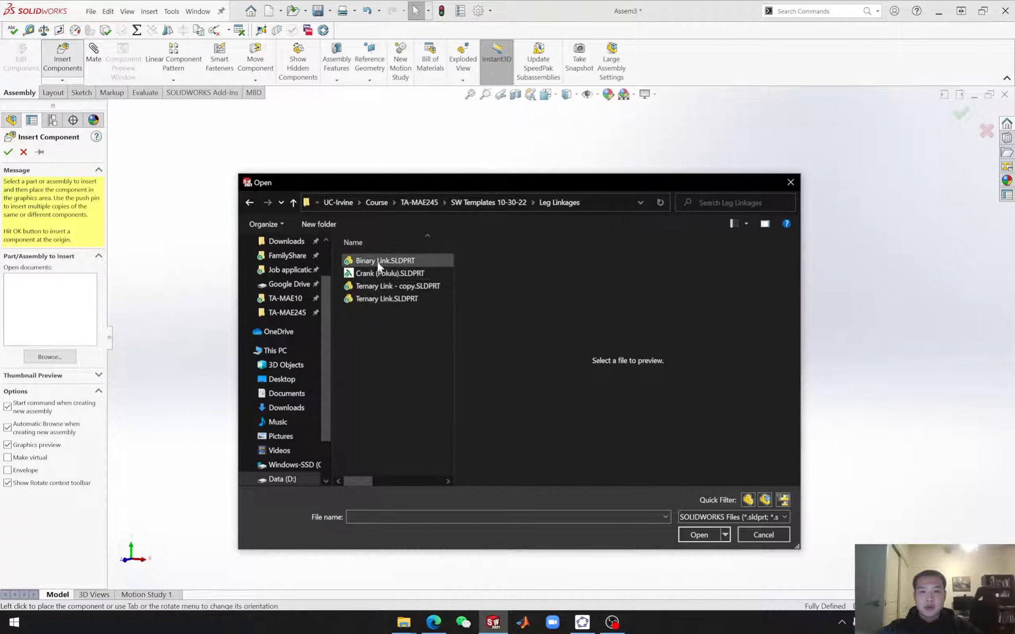
click(698, 535)
click(804, 290)
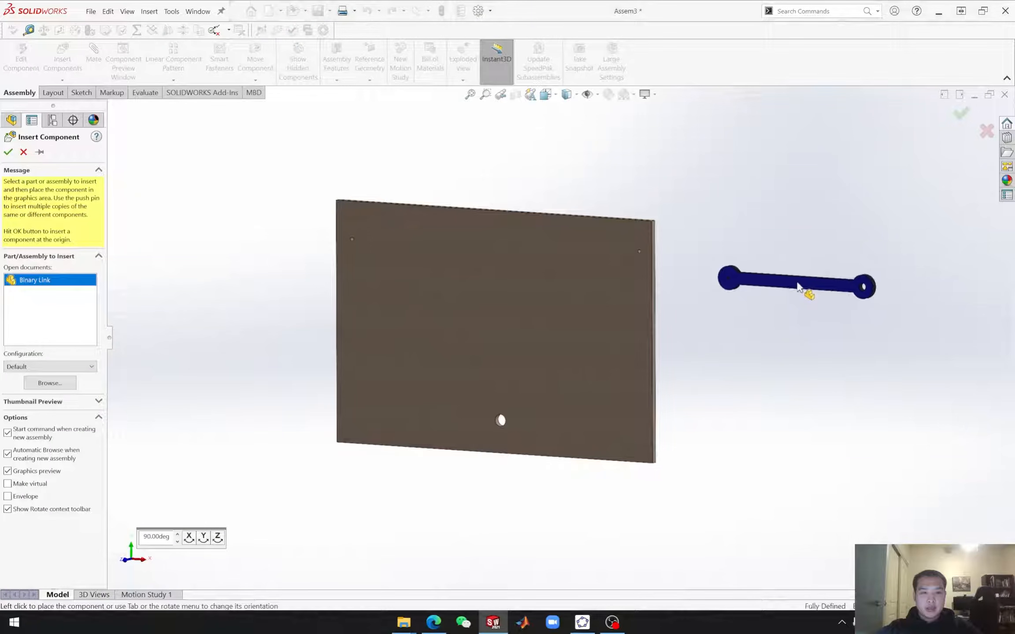
Step: Check the GeoGebra linkage model and place a second copy of the Binary Link below the first one
click(77, 264)
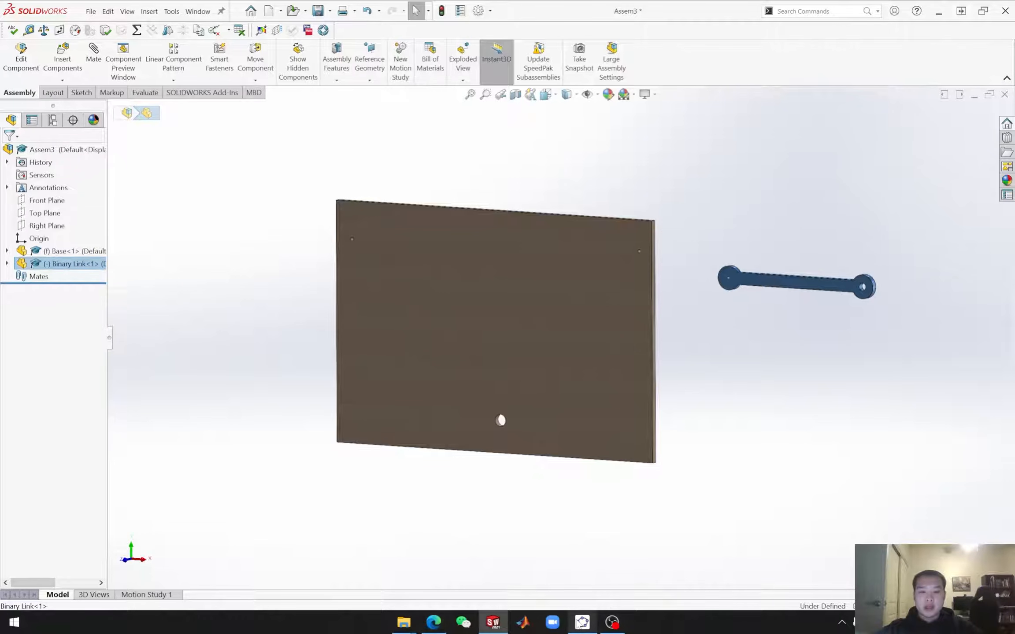
click(583, 622)
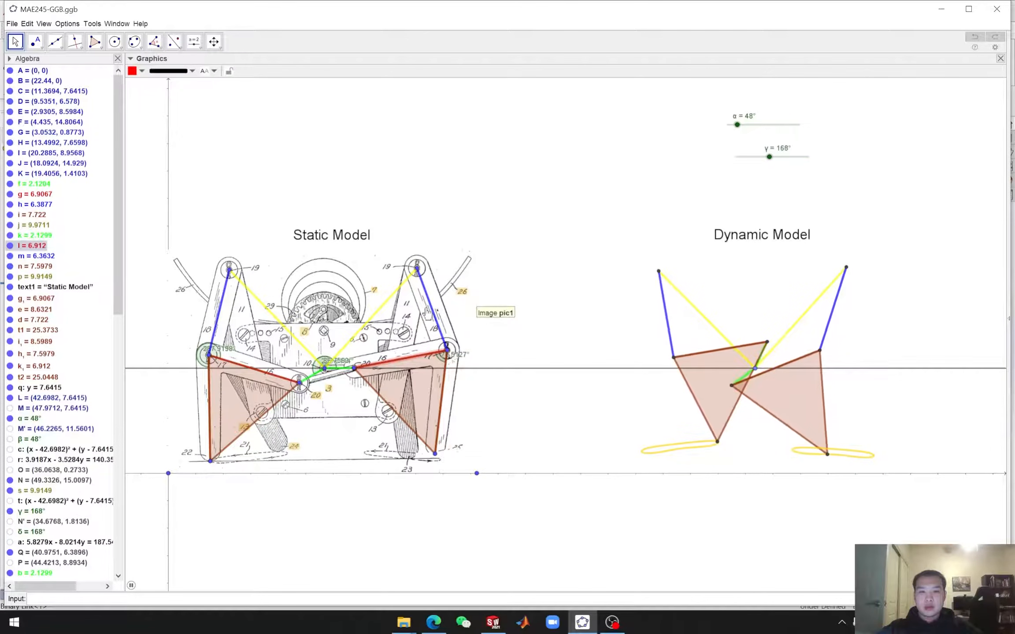
click(941, 9)
click(169, 297)
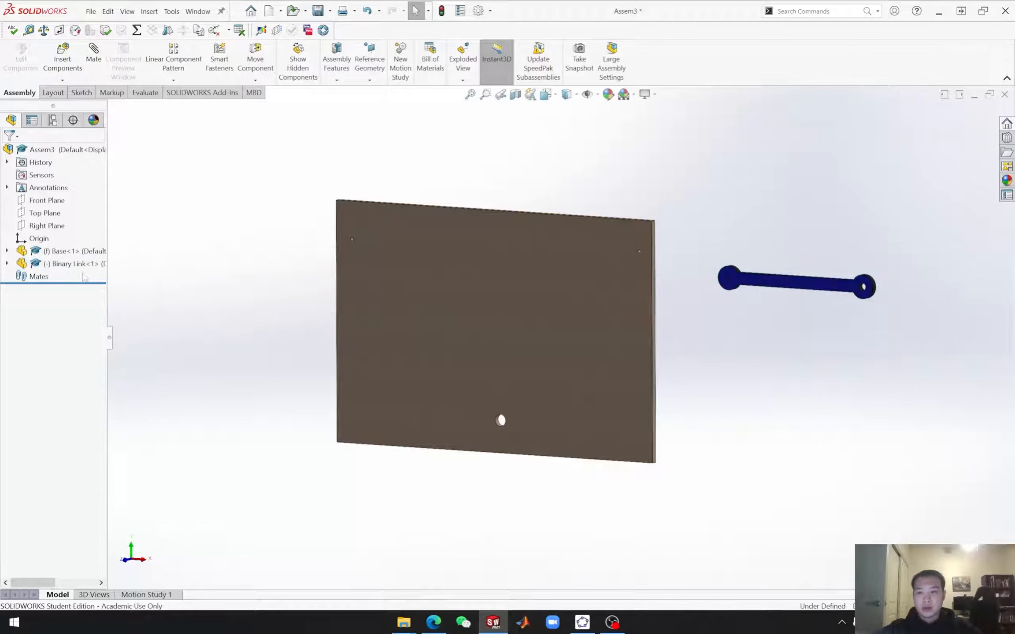
click(69, 264)
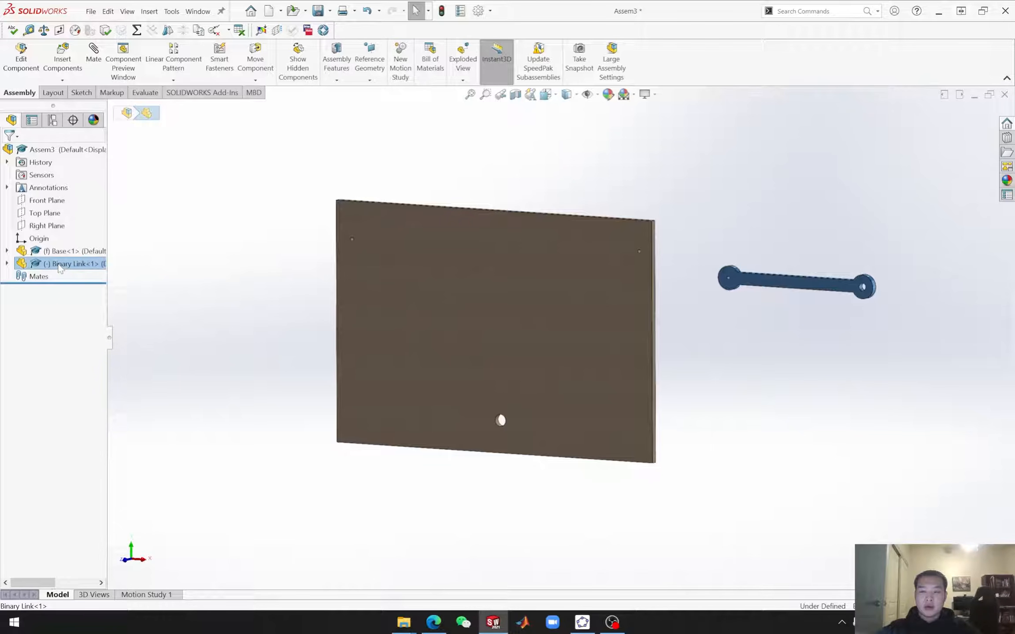
drag(60, 269, 793, 333)
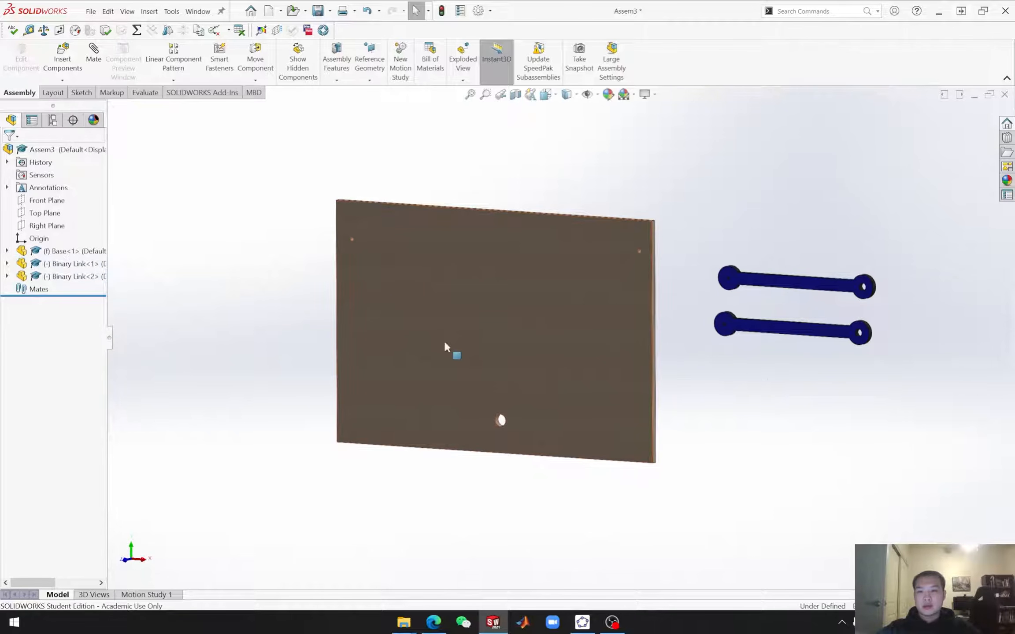
Step: Insert Crank (Polulu).SLDPRT below the binary links and place a second copy of it underneath
click(62, 57)
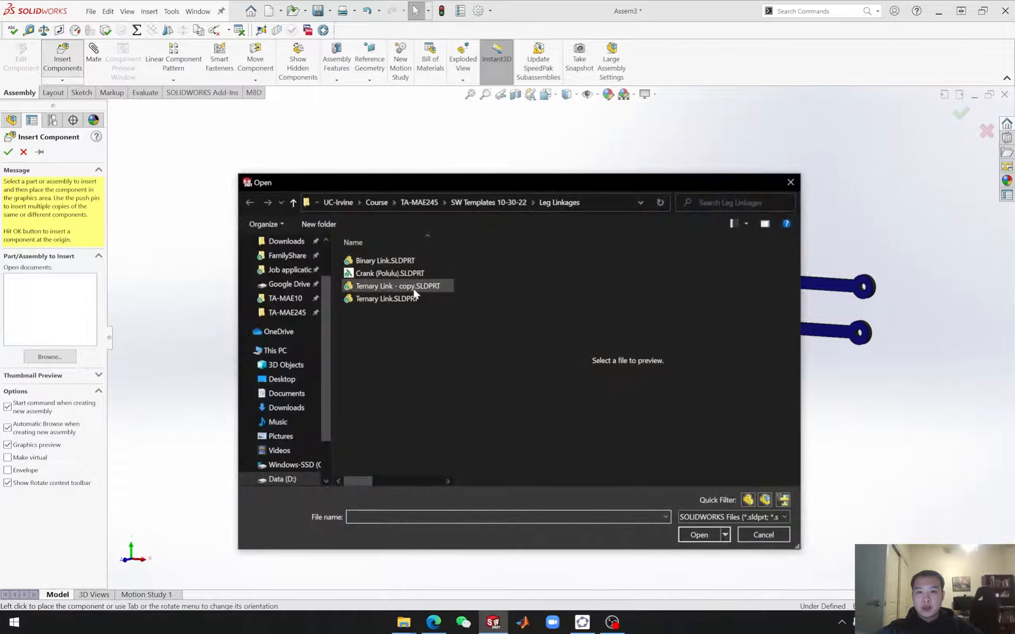
click(397, 274)
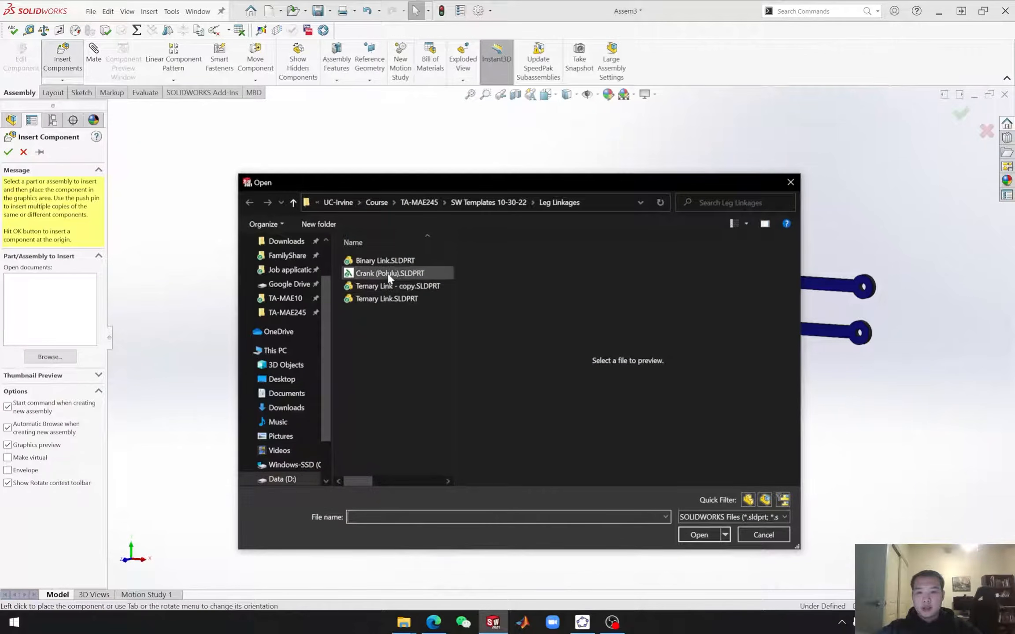
click(699, 535)
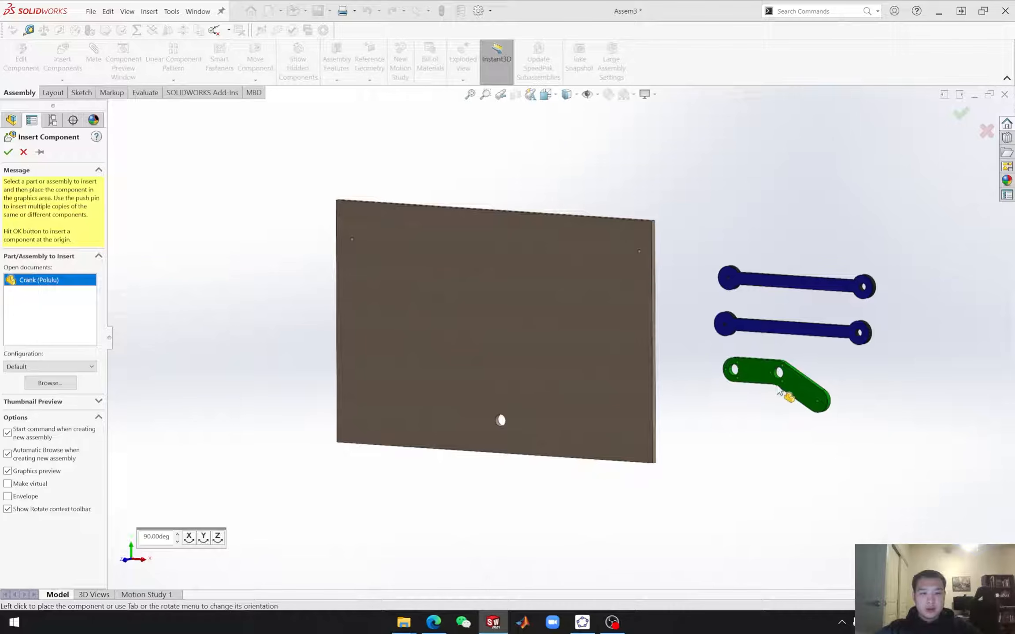
click(780, 390)
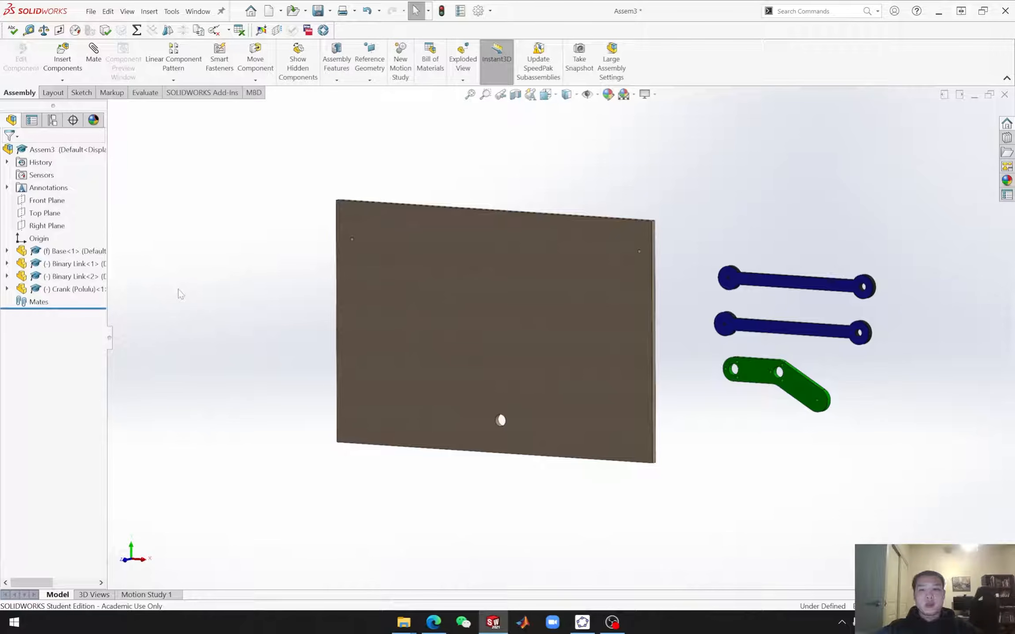
click(62, 289)
ctrl+drag(52, 294, 775, 443)
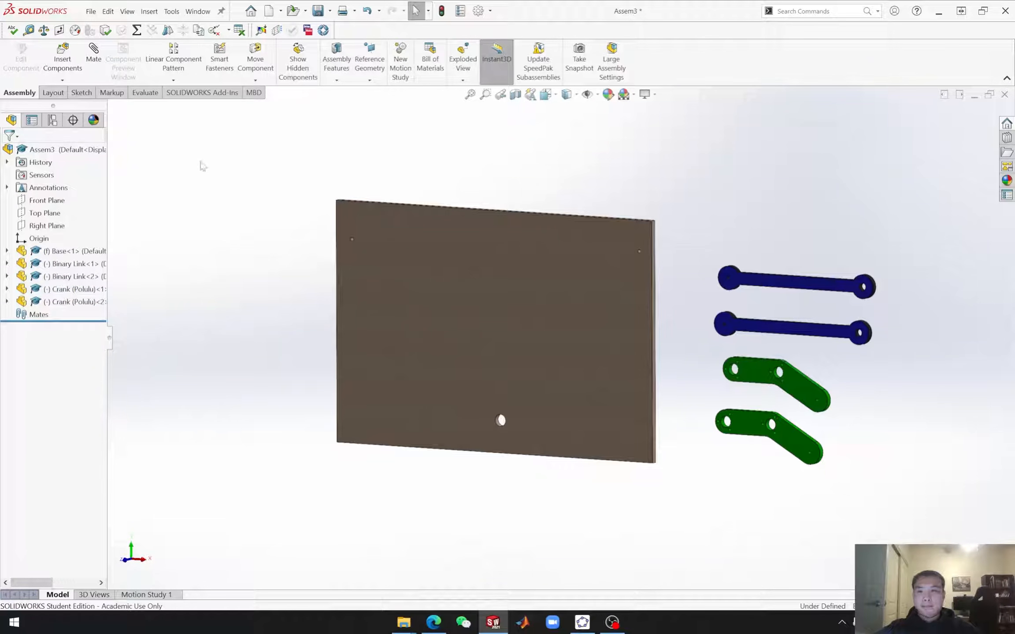
Step: Insert Ternary Link - copy.SLDPRT from the Leg Linkages folder beside the binary links and cranks
click(62, 56)
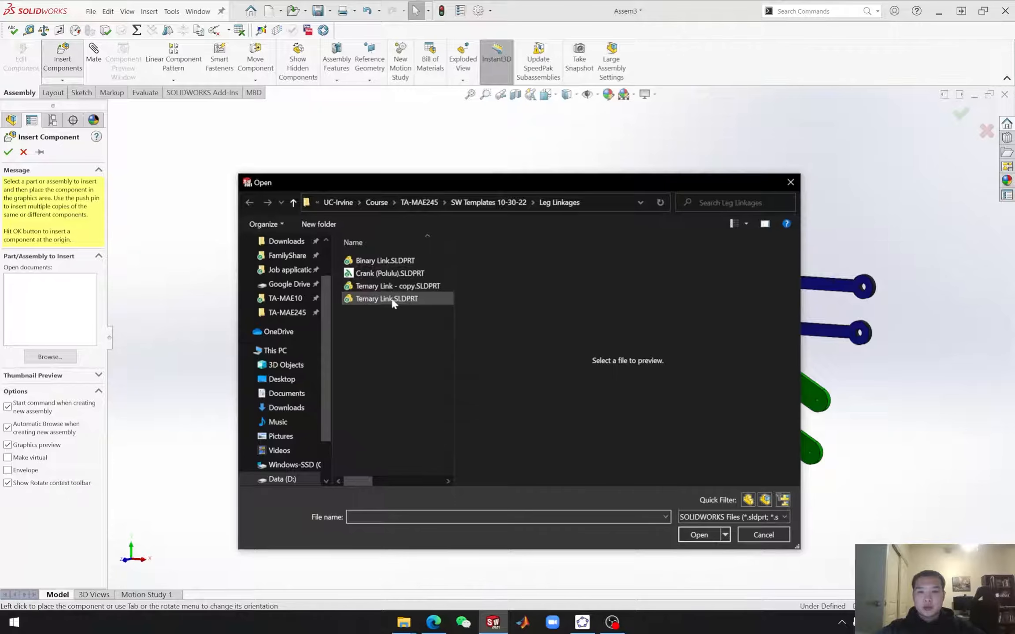
click(386, 286)
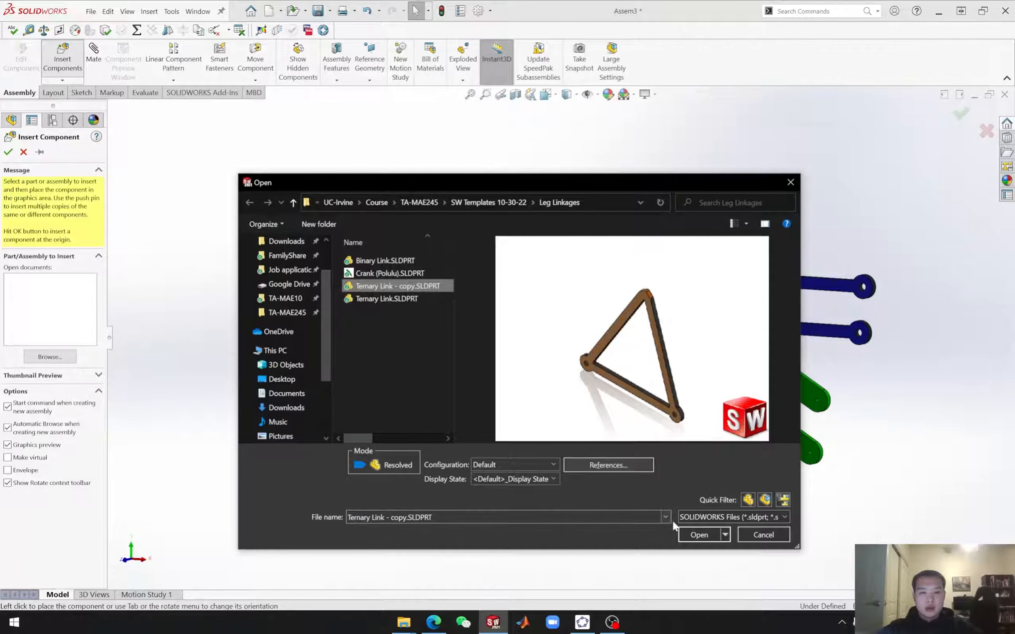
click(699, 535)
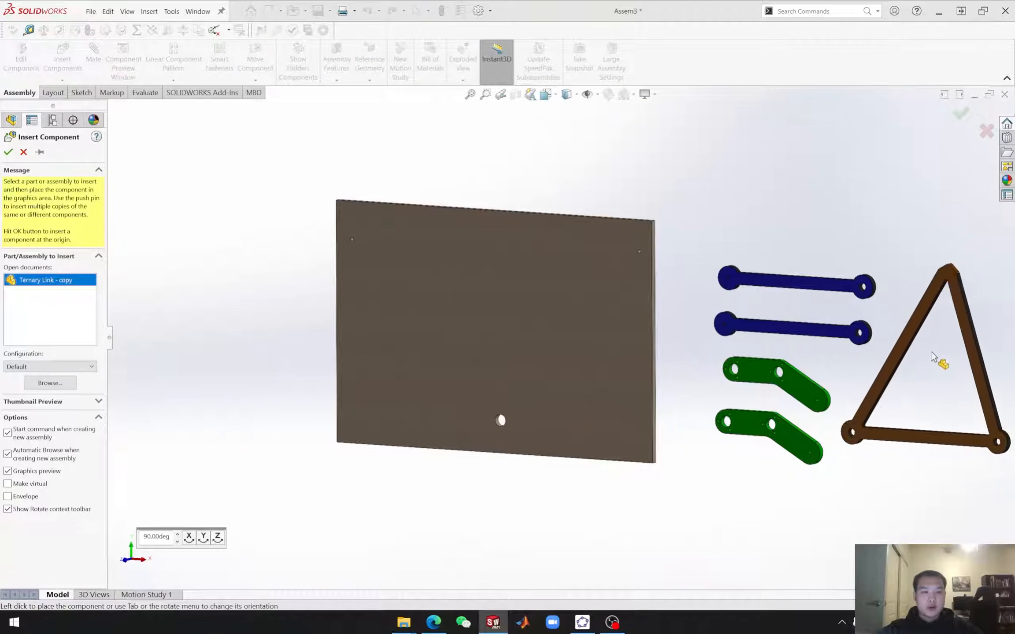
click(966, 328)
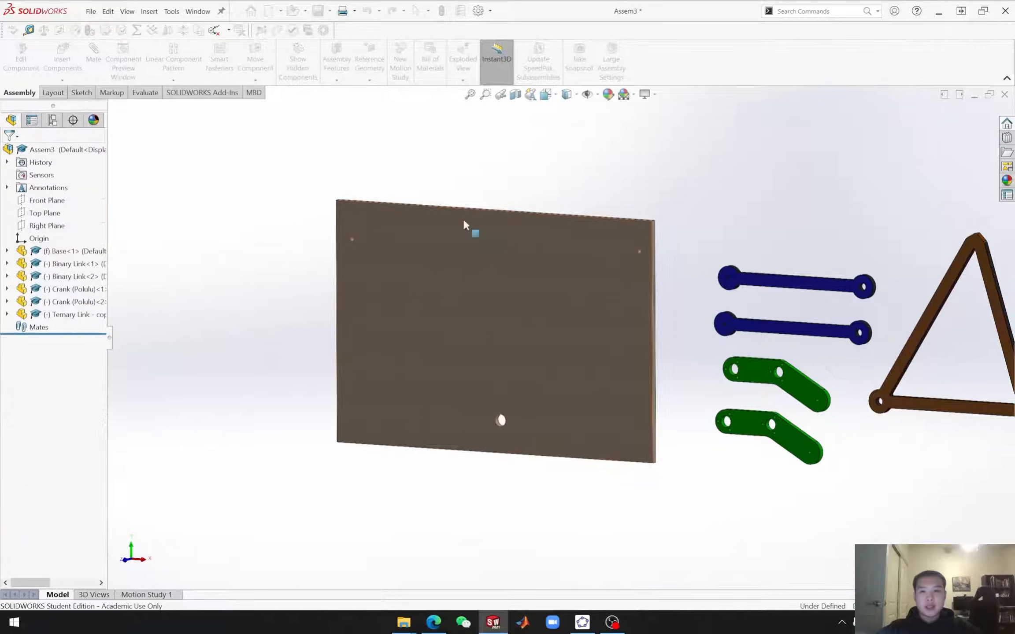
Step: Insert Ternary Link.SLDPRT from the Leg Linkages folder just below the first ternary link
click(62, 57)
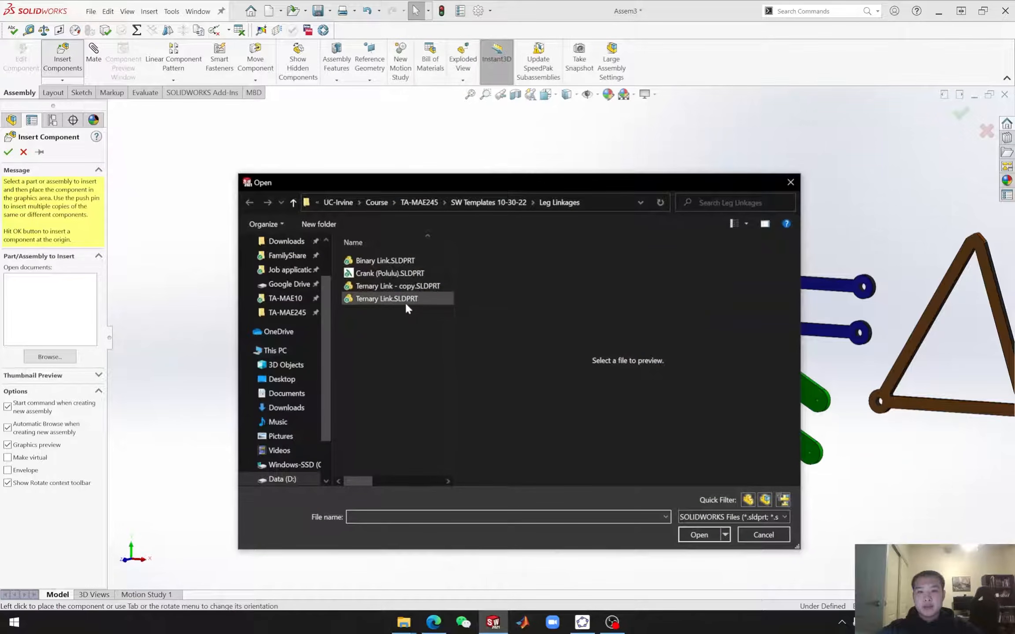
click(399, 299)
click(700, 534)
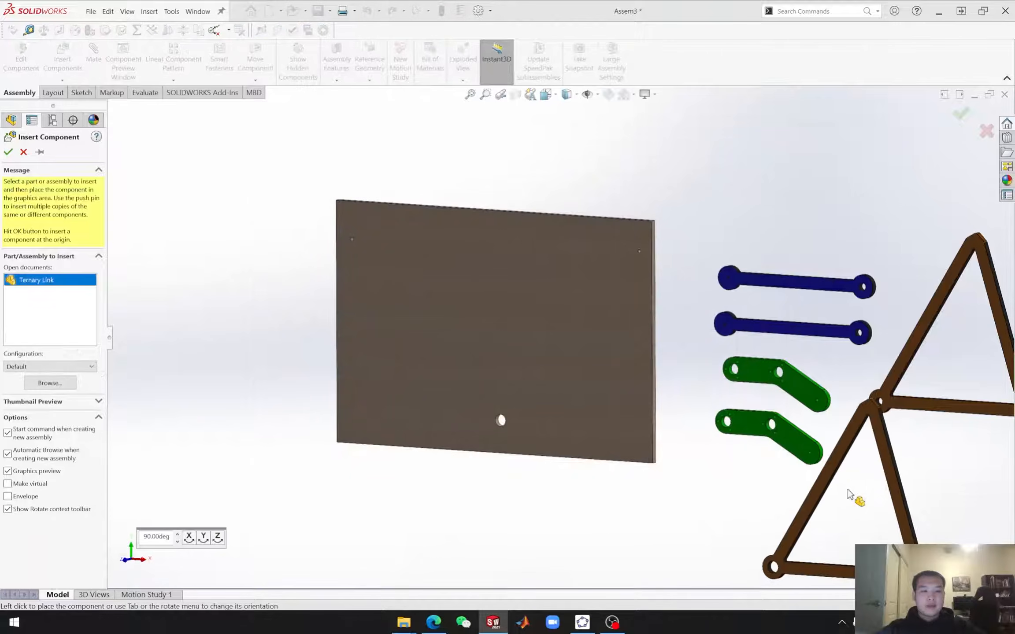
click(945, 416)
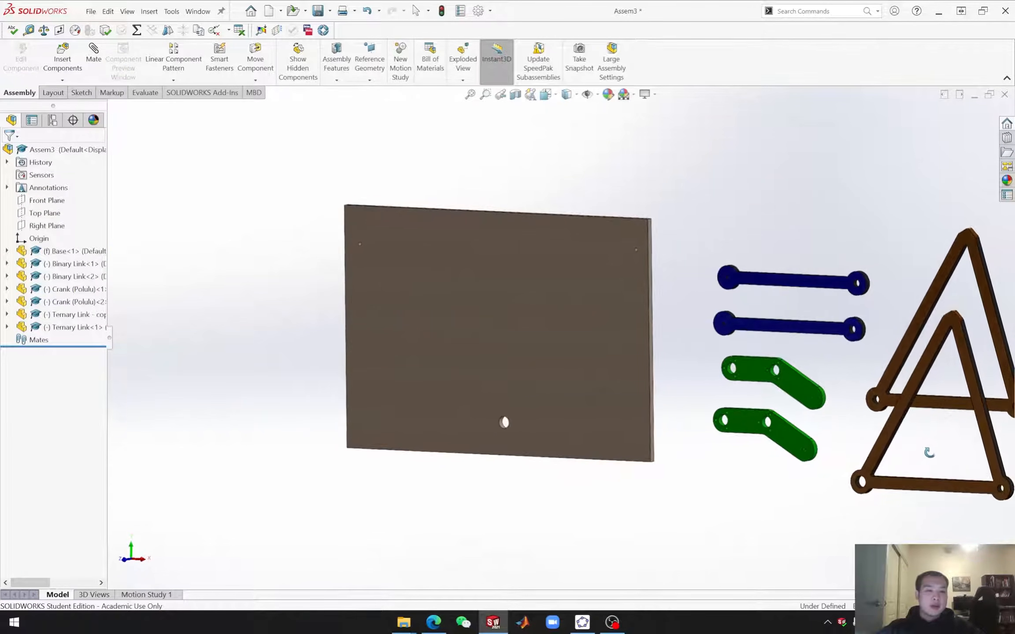
Step: Examine the large corner hole of the front Ternary Link and compare it with the holes in the lower crank
scroll(573, 366, up, 3)
scroll(657, 360, down, 6)
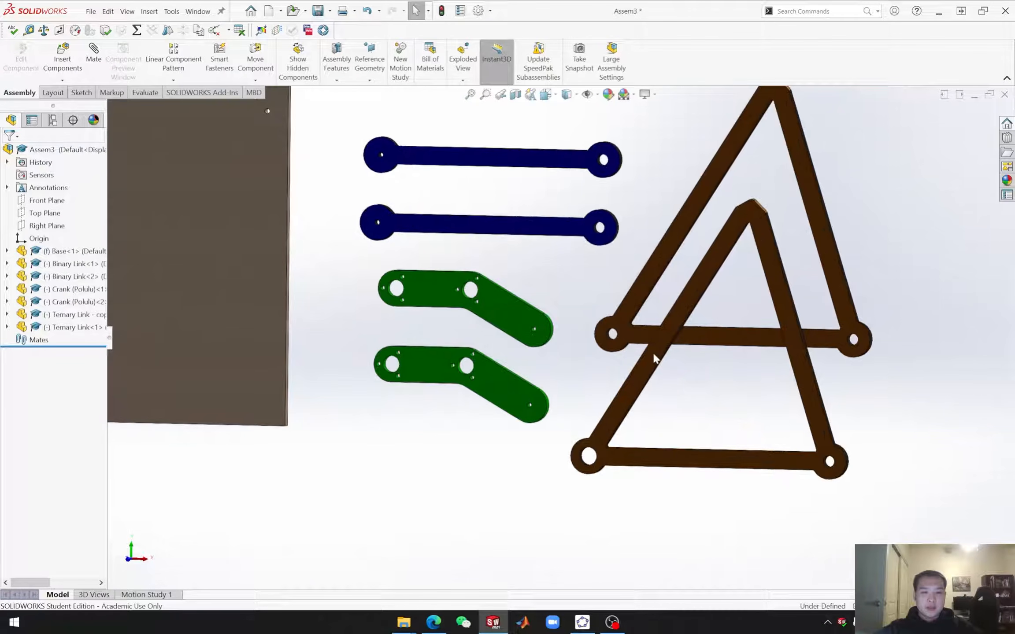
scroll(629, 356, down, 3)
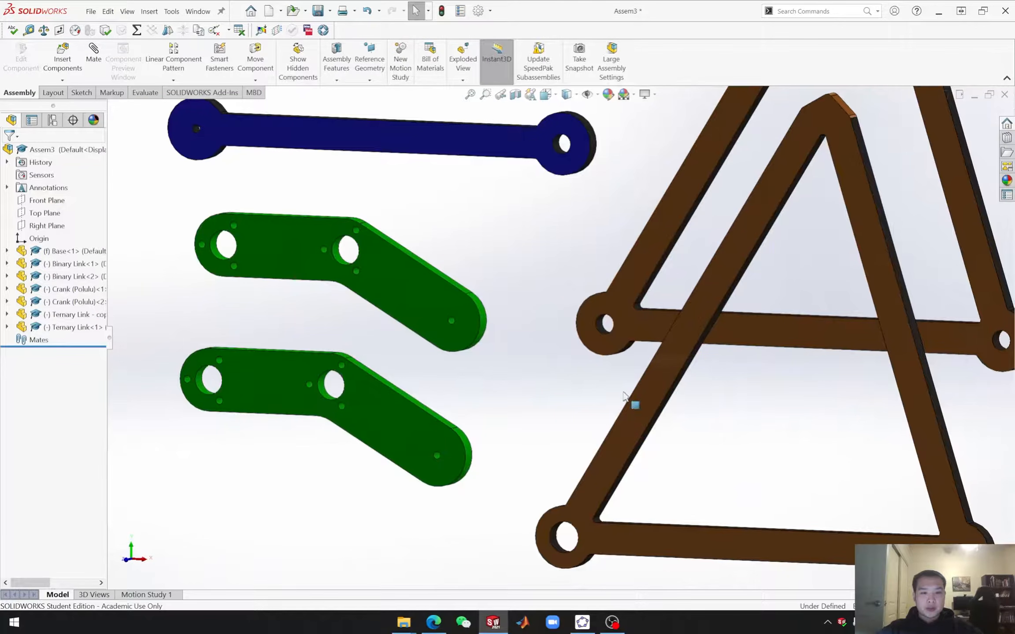
scroll(629, 381, up, 2)
click(560, 484)
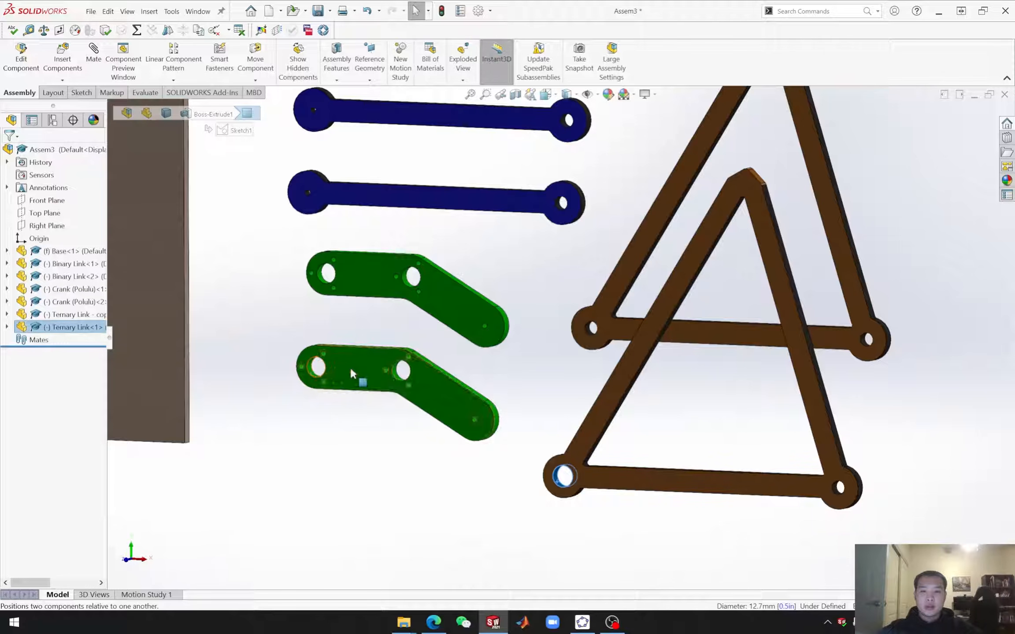
click(315, 373)
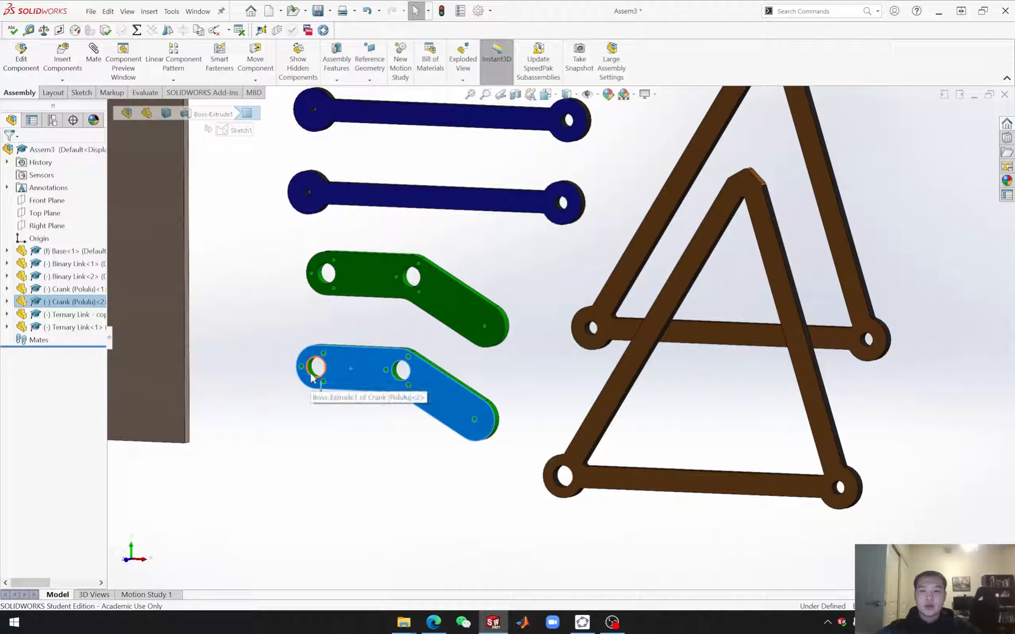
click(494, 519)
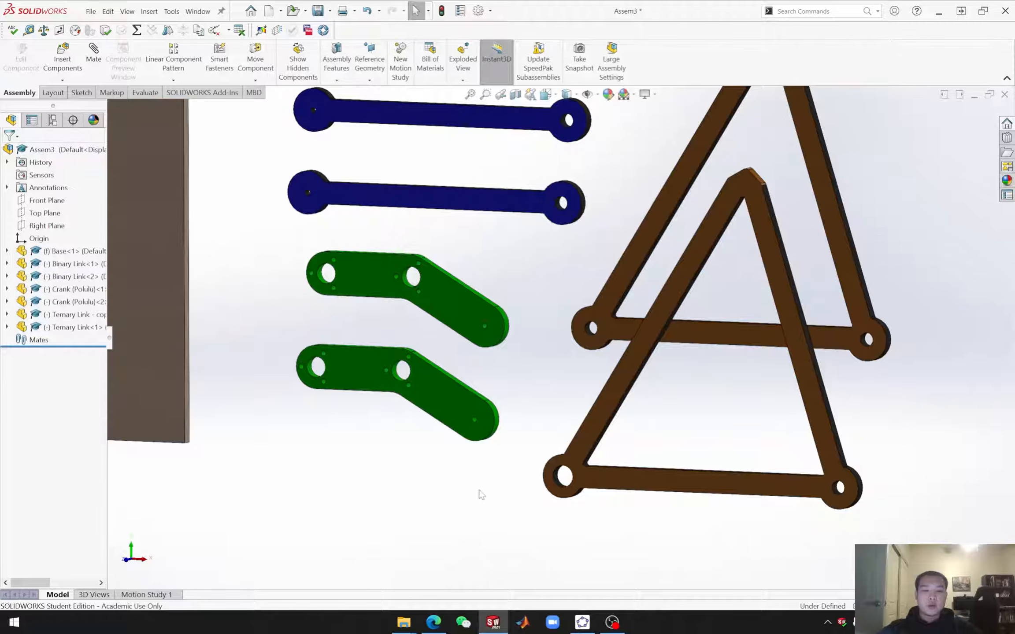
click(557, 485)
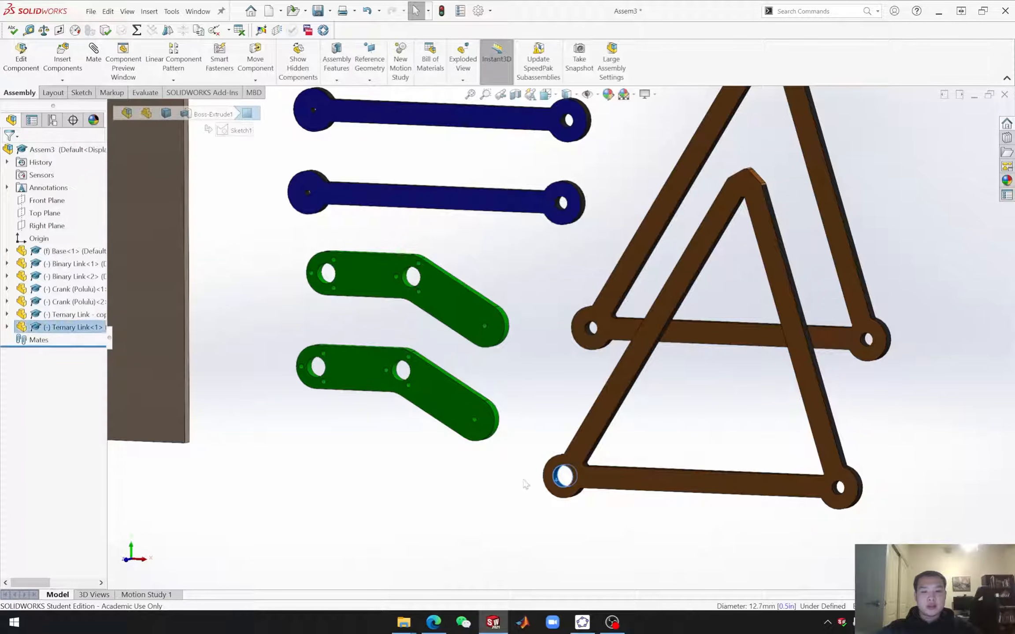
click(374, 452)
Step: Check the diameter of the large hole near the lower edge of the base plate
scroll(459, 403, up, 4)
scroll(456, 398, up, 4)
scroll(393, 341, down, 6)
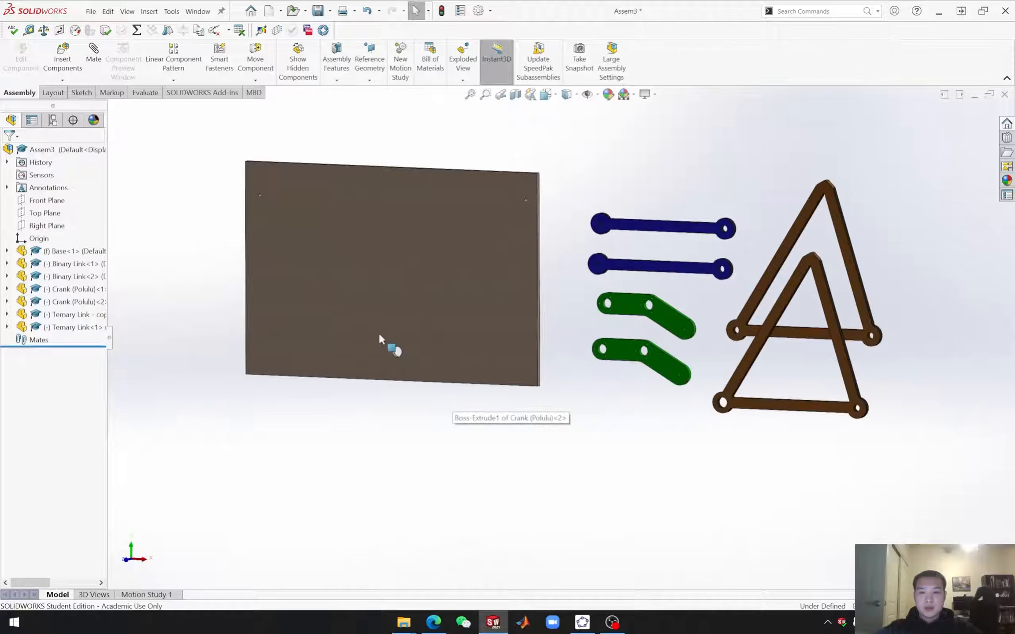
scroll(423, 326, up, 3)
scroll(392, 266, down, 1)
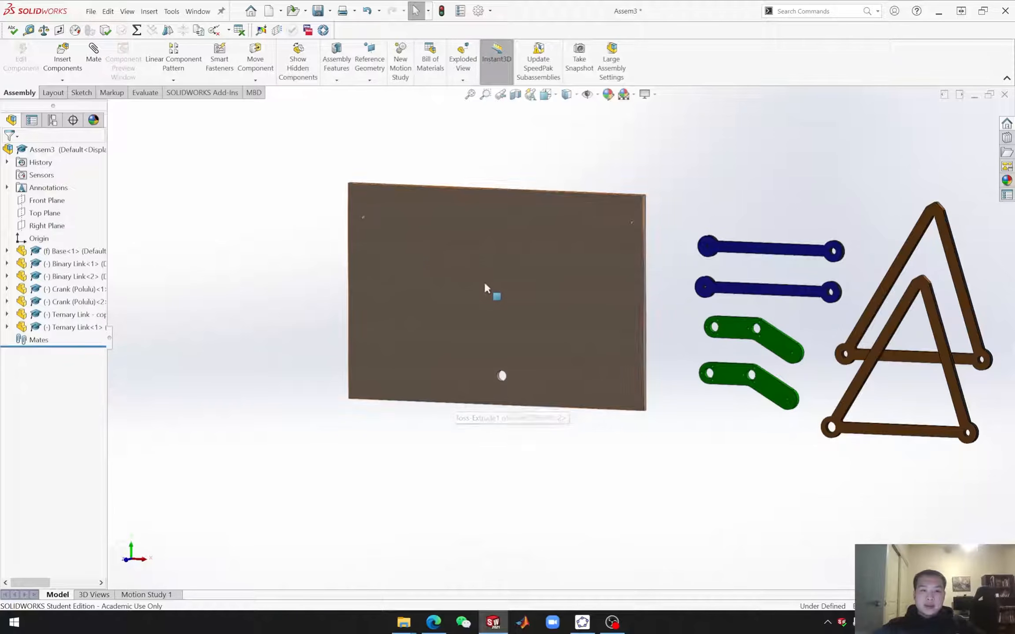
scroll(493, 282, down, 2)
scroll(538, 295, up, 3)
scroll(573, 344, down, 3)
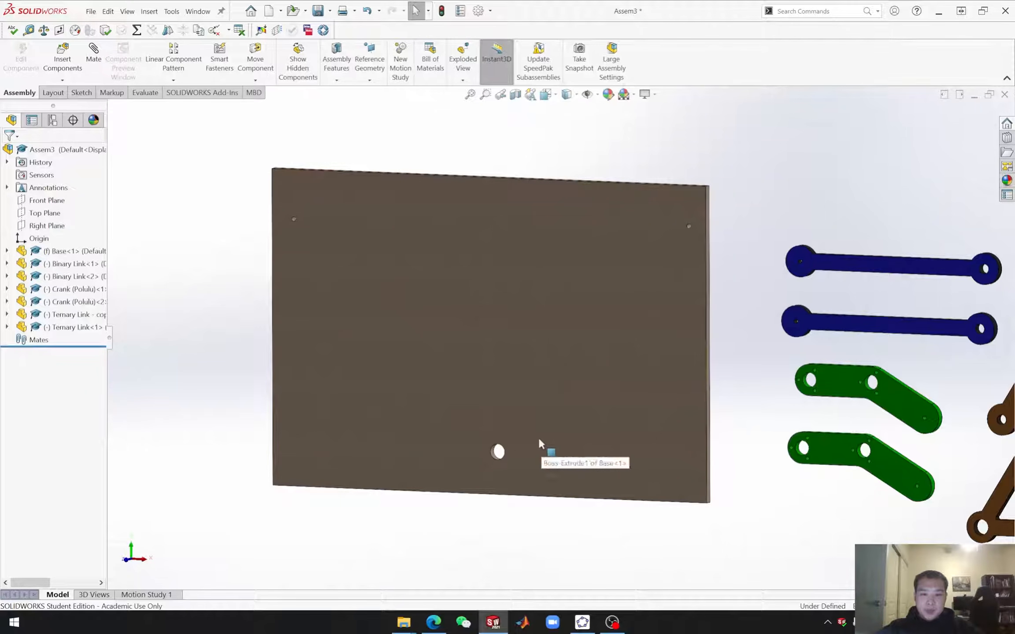
click(493, 456)
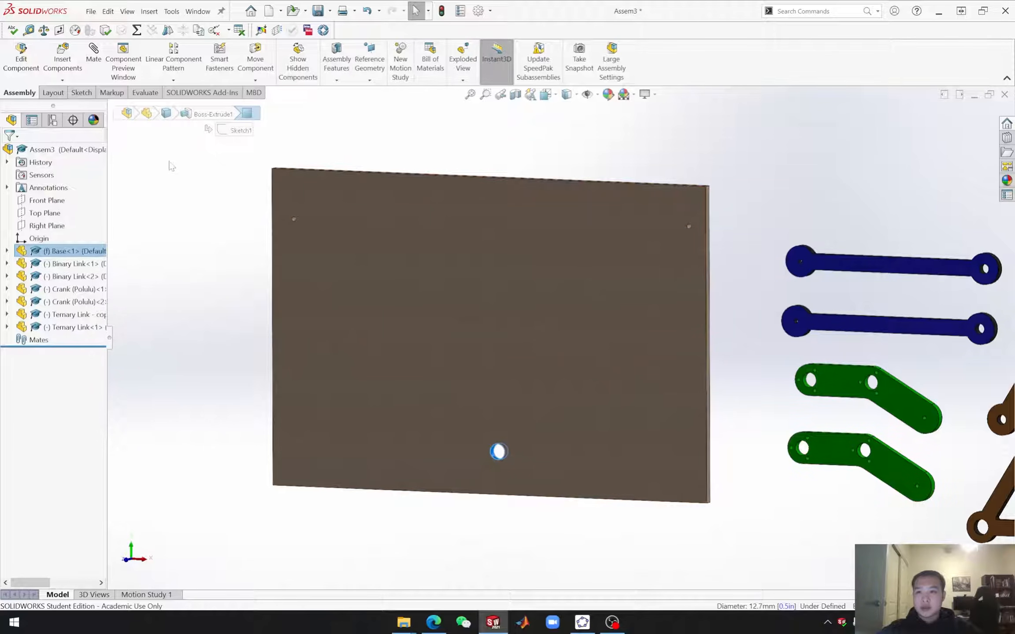
Step: Insert 0.25in Ball Bearing.SLDPRT from the Hardware folder just below the base plate's lower edge
click(63, 57)
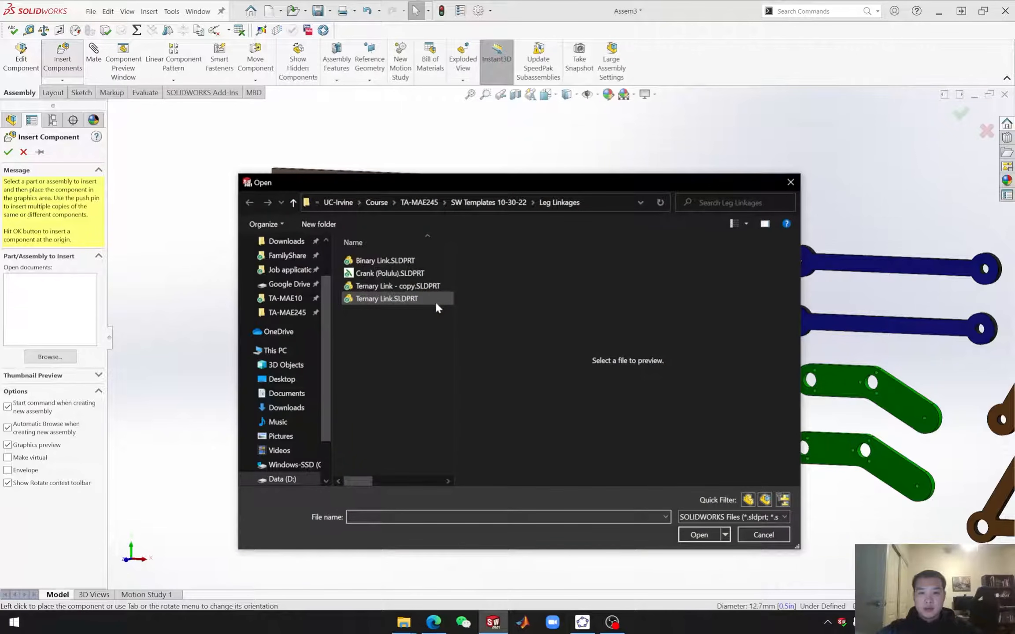
click(293, 202)
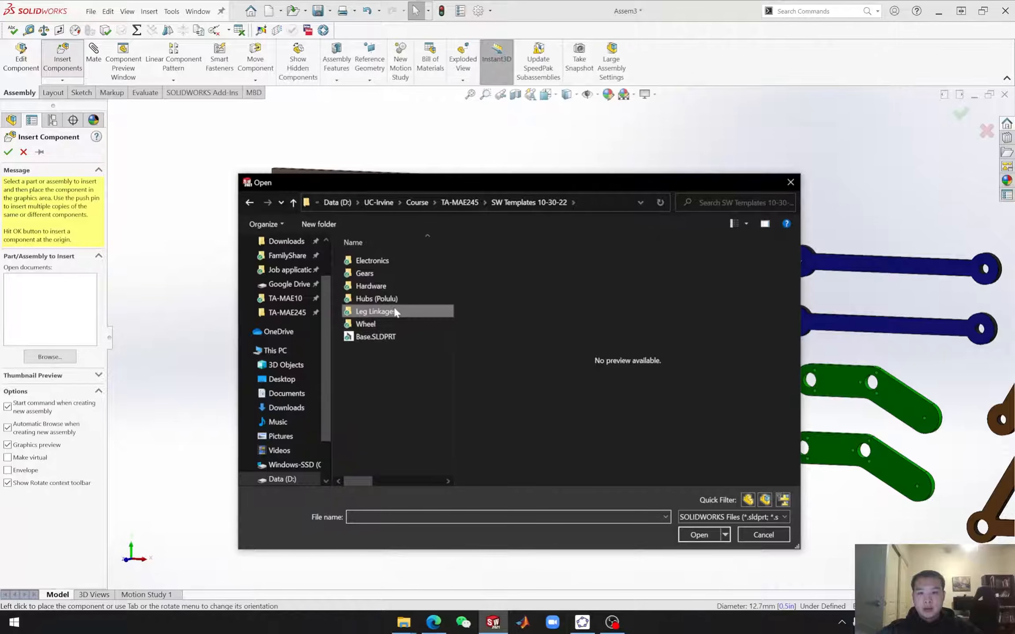
double_click(387, 286)
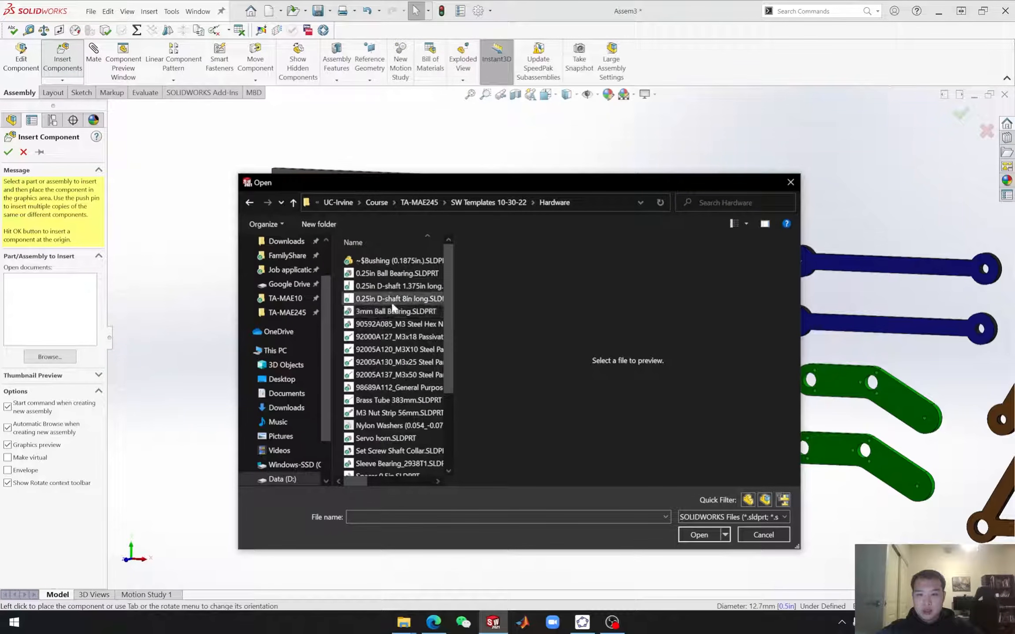
click(382, 274)
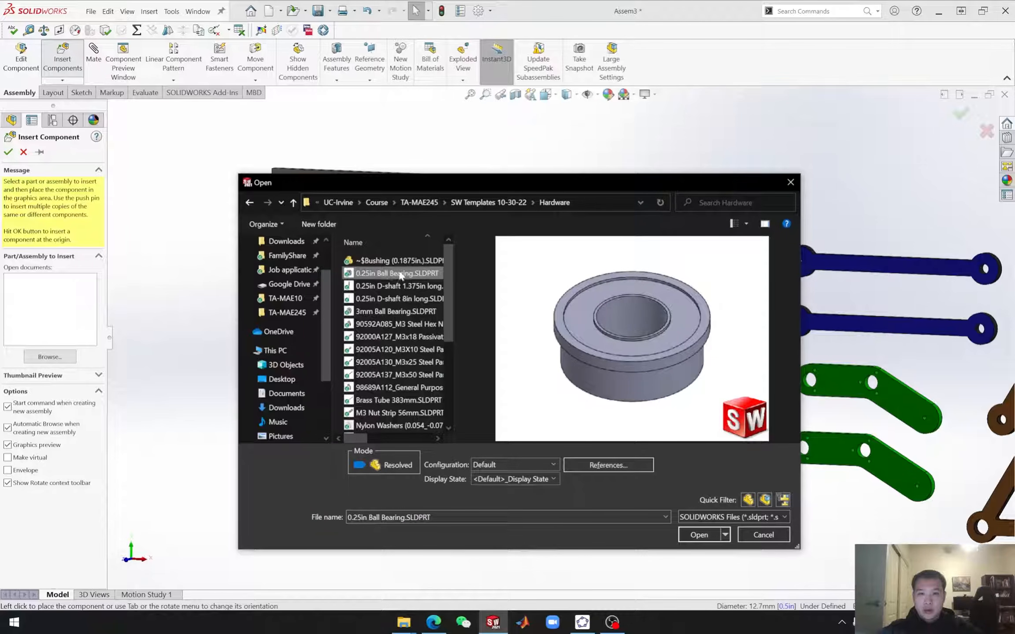
click(696, 535)
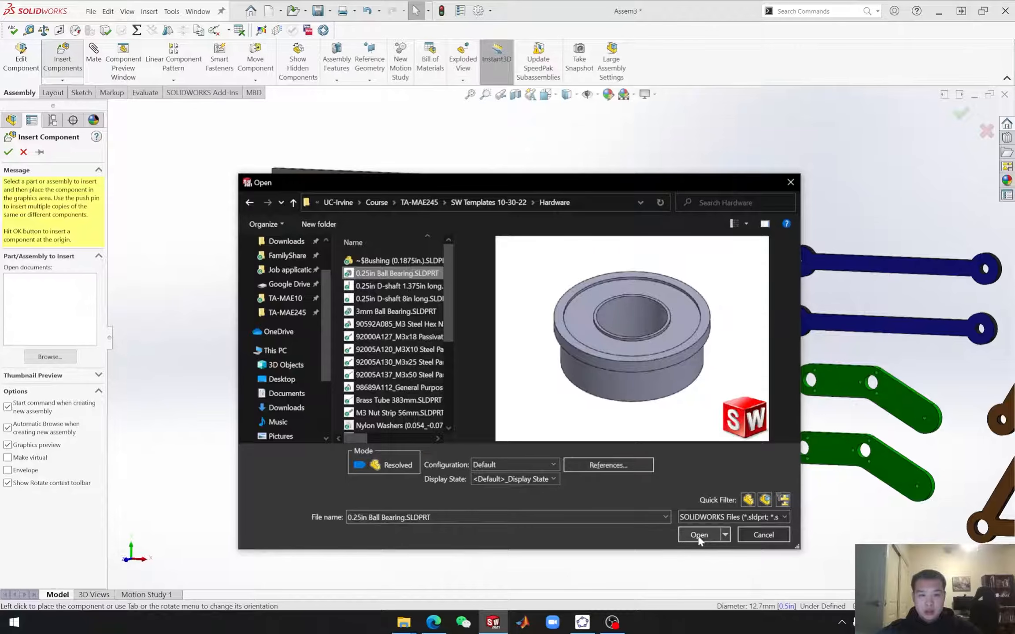
click(496, 454)
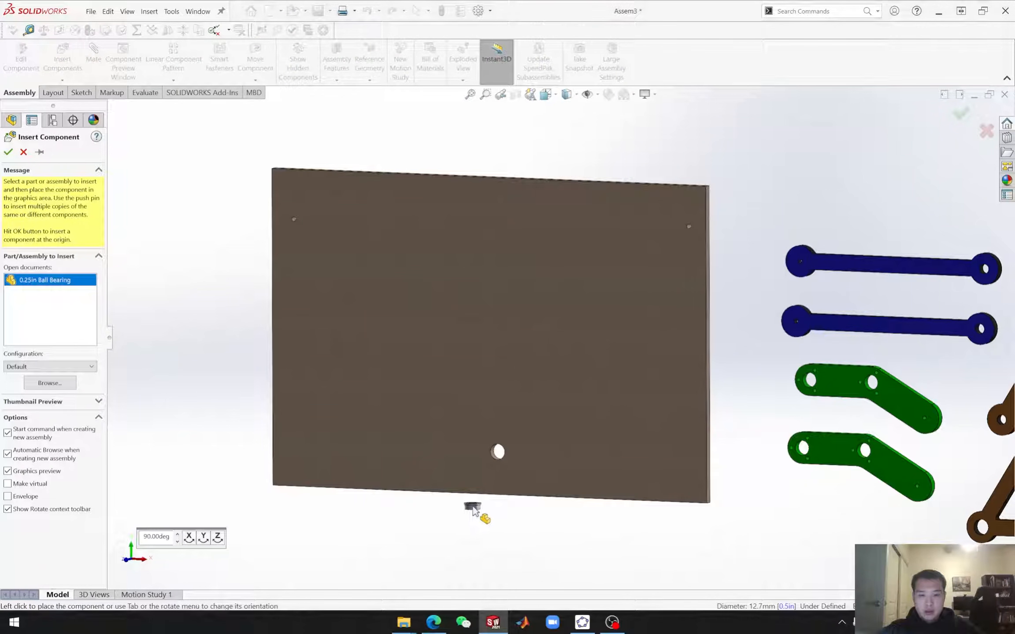
click(474, 511)
Step: Compare the outer diameter of the ball bearing's body with the diameter of the base plate's large hole
scroll(506, 463, down, 2)
scroll(508, 458, down, 2)
scroll(513, 436, up, 2)
scroll(520, 410, down, 4)
middle_drag(558, 506, 523, 497)
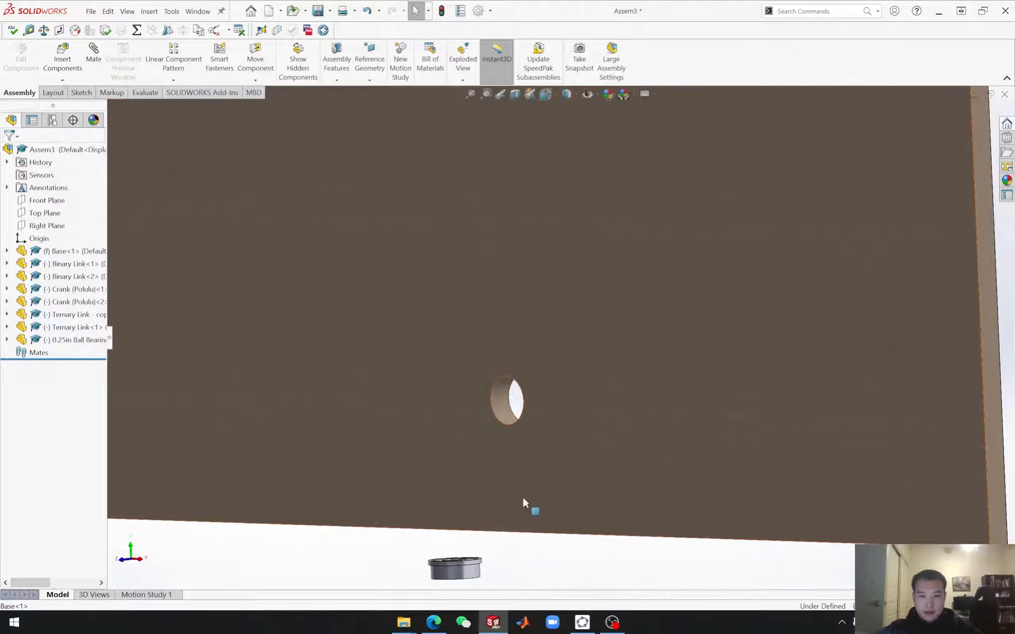
click(469, 573)
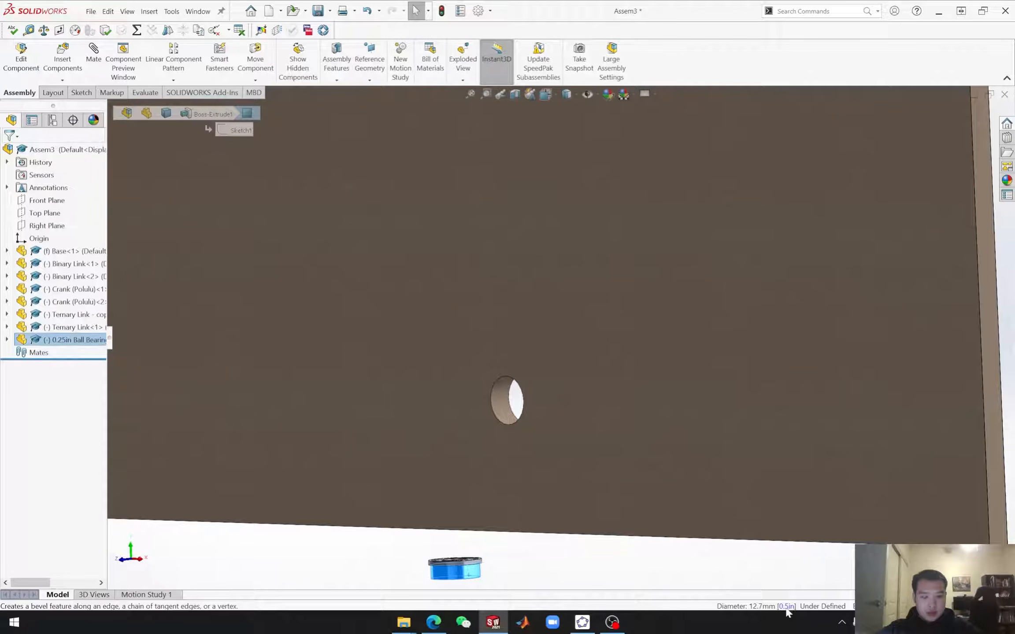
click(502, 403)
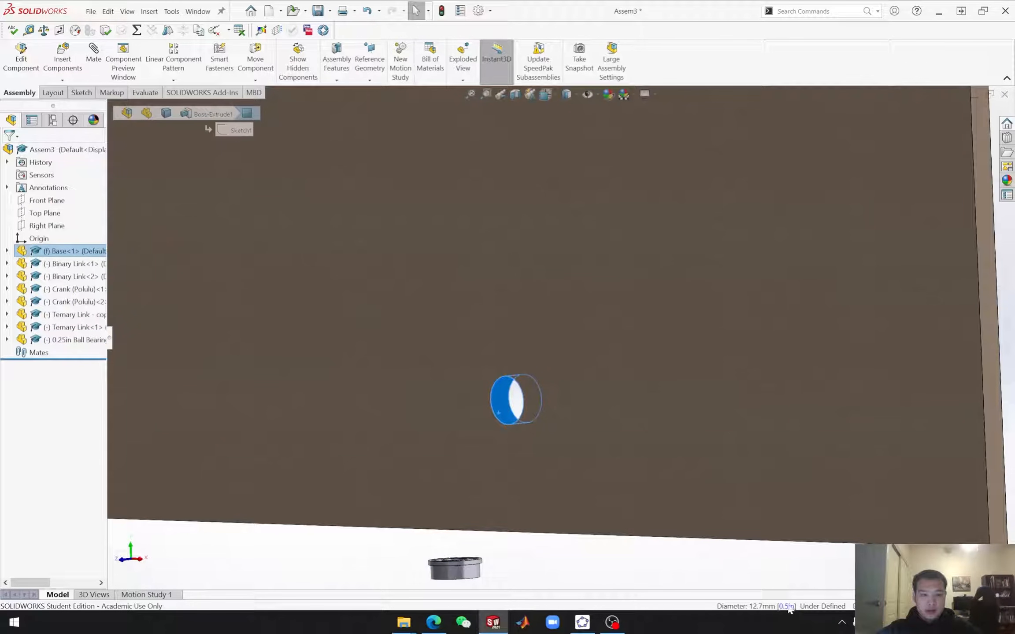
click(469, 568)
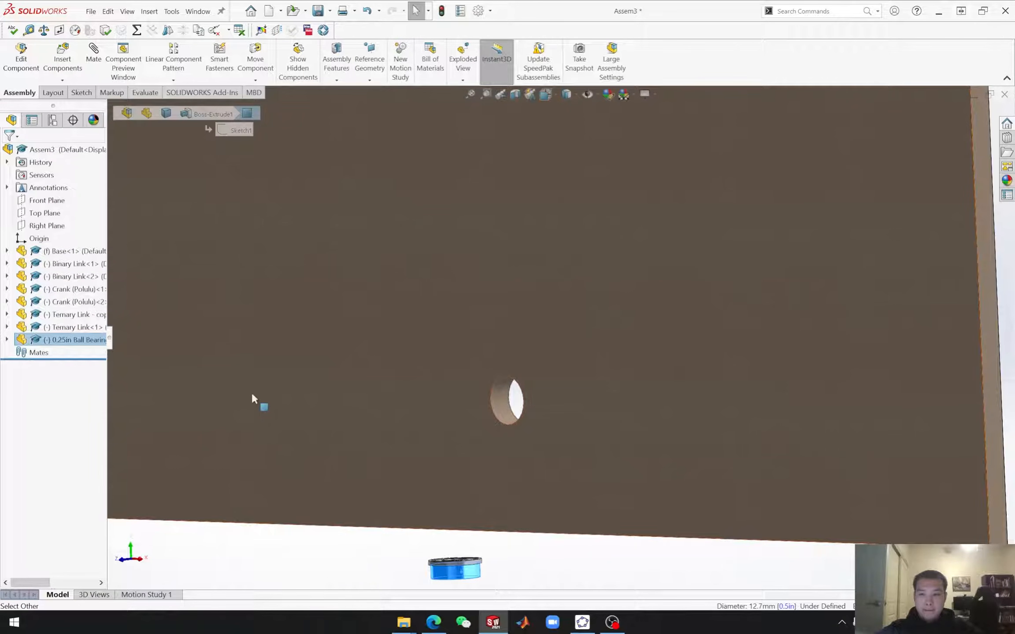
key(Escape)
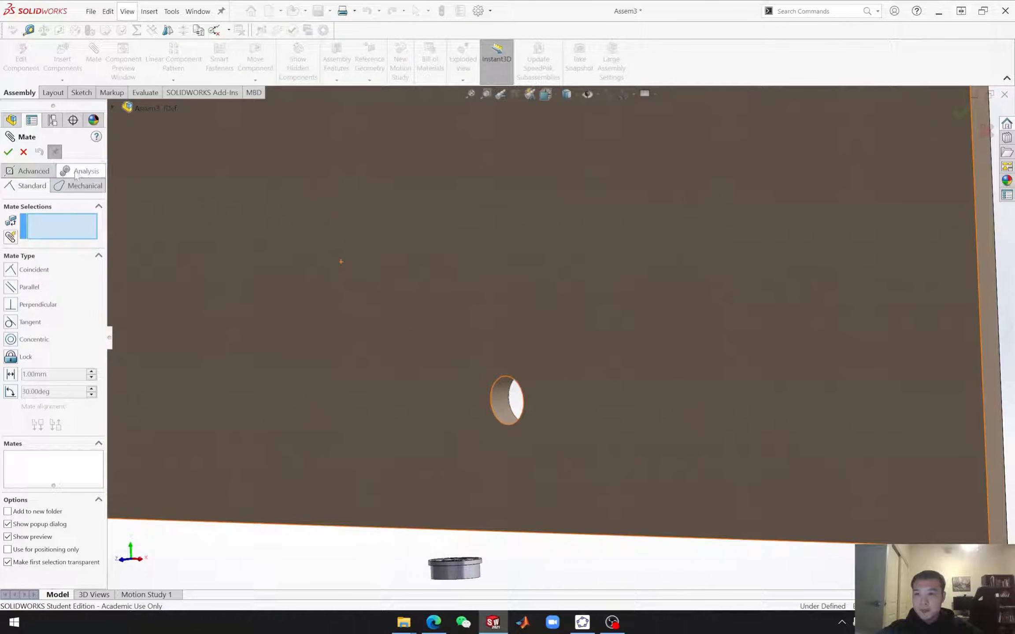
Step: Start a mechanical Hinge mate with the bearing's outer cylindrical face and the base plate's large hole as the concentric selections
click(76, 176)
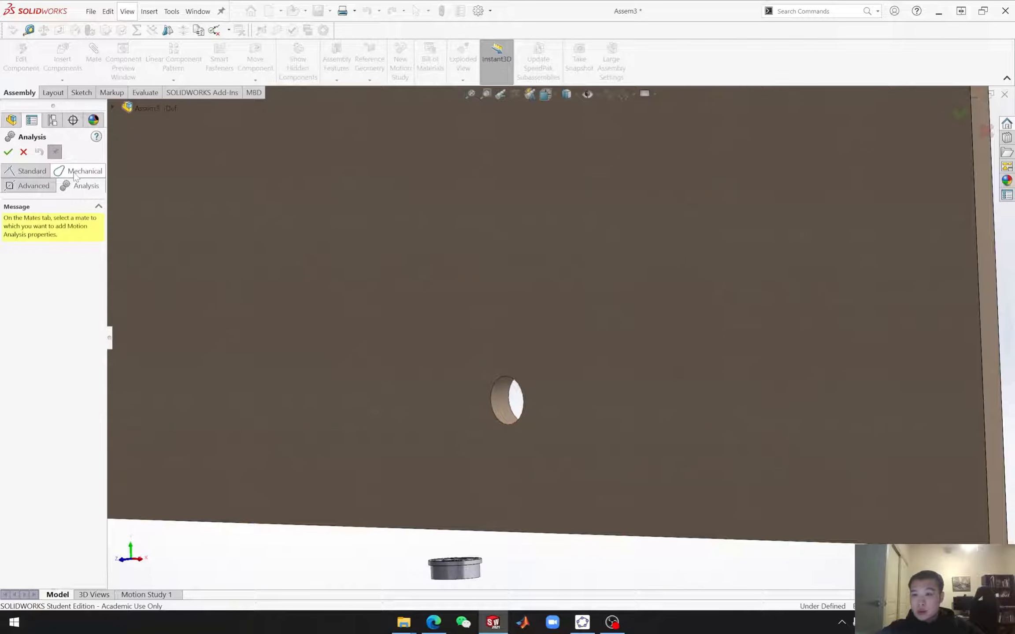
click(35, 188)
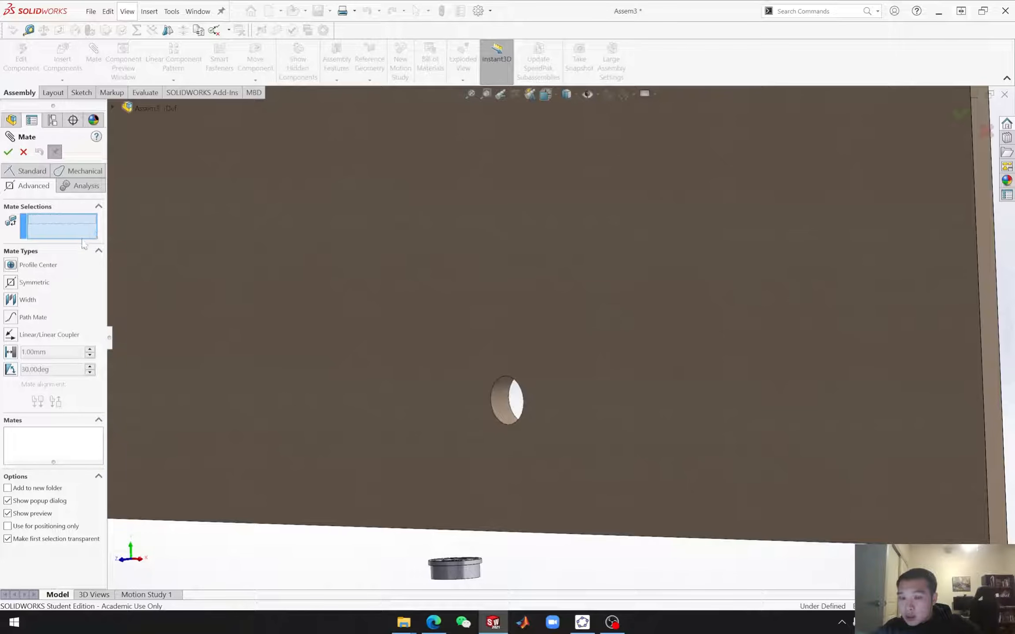
click(80, 171)
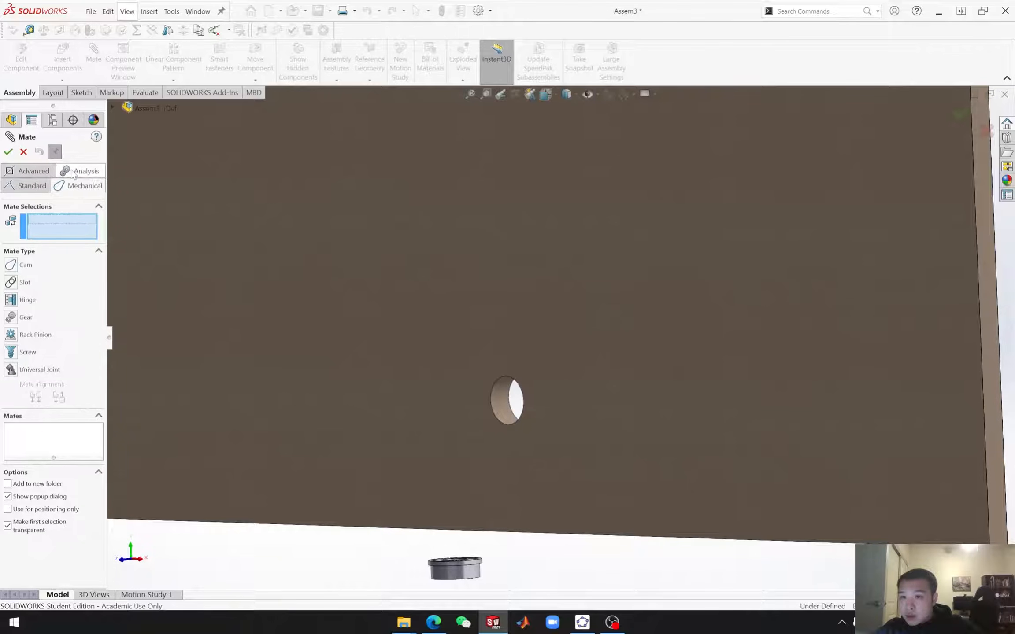
click(12, 302)
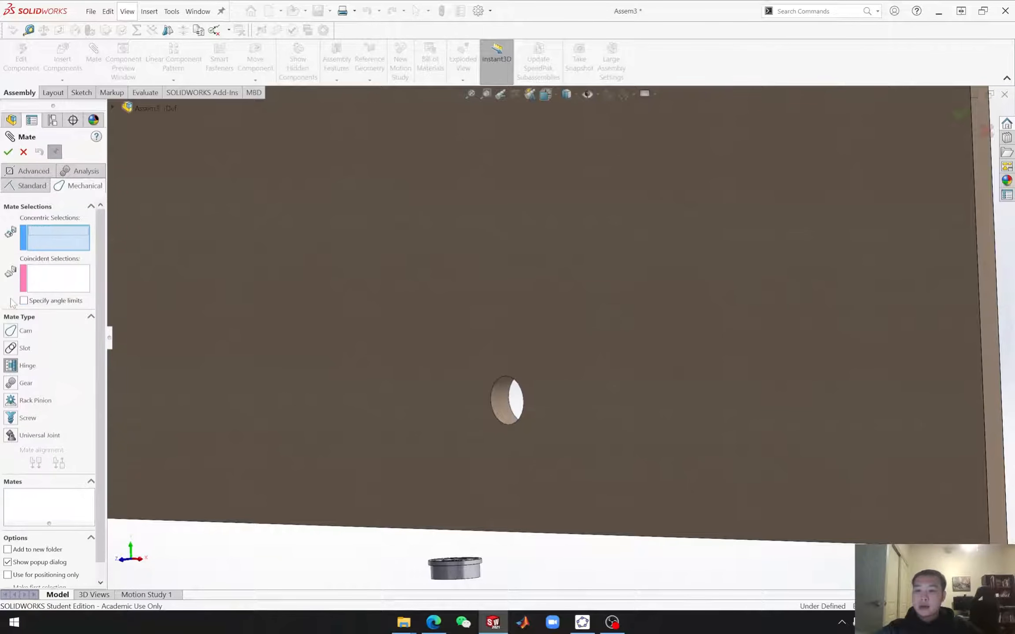
scroll(410, 520, up, 2)
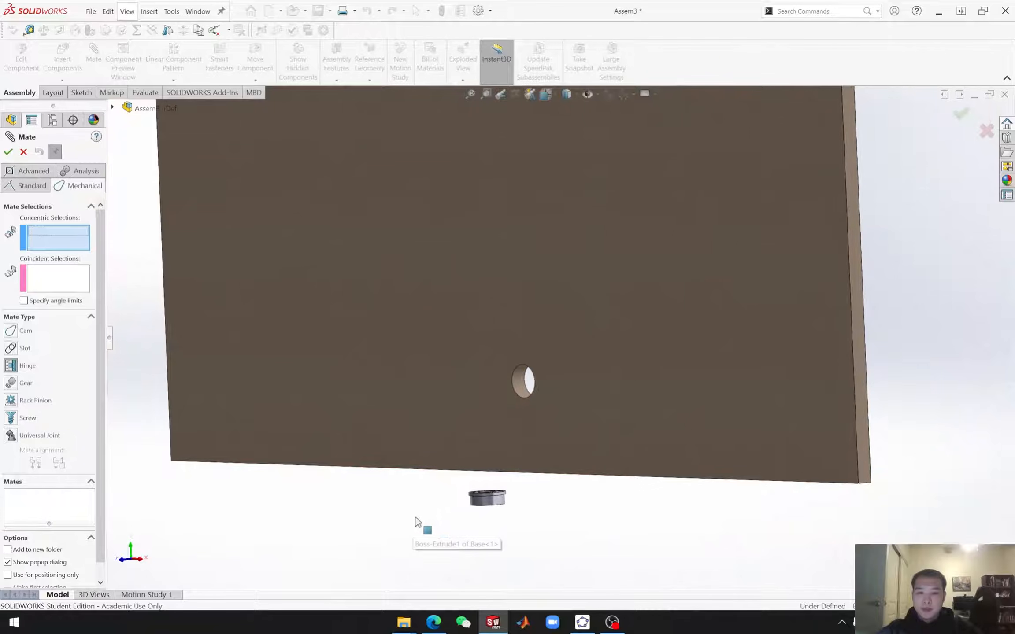
scroll(535, 503, down, 2)
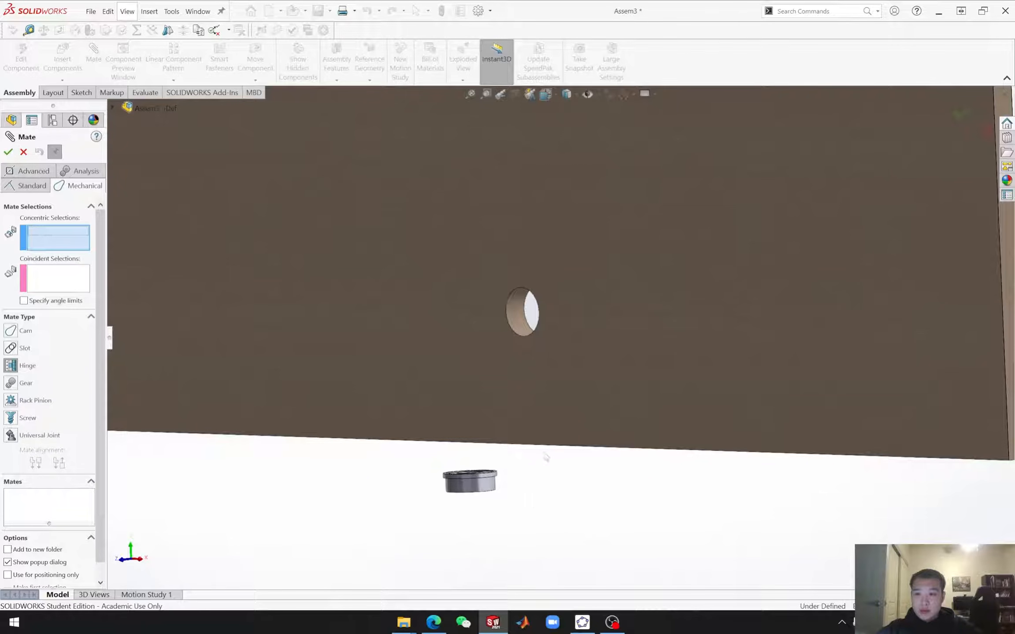
scroll(529, 477, down, 1)
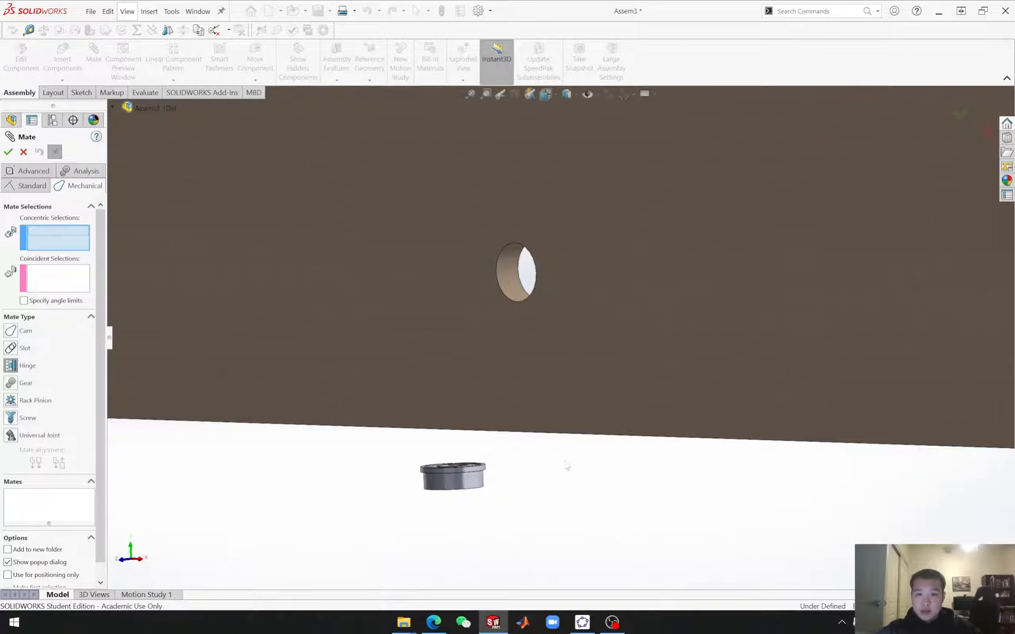
click(456, 485)
click(510, 276)
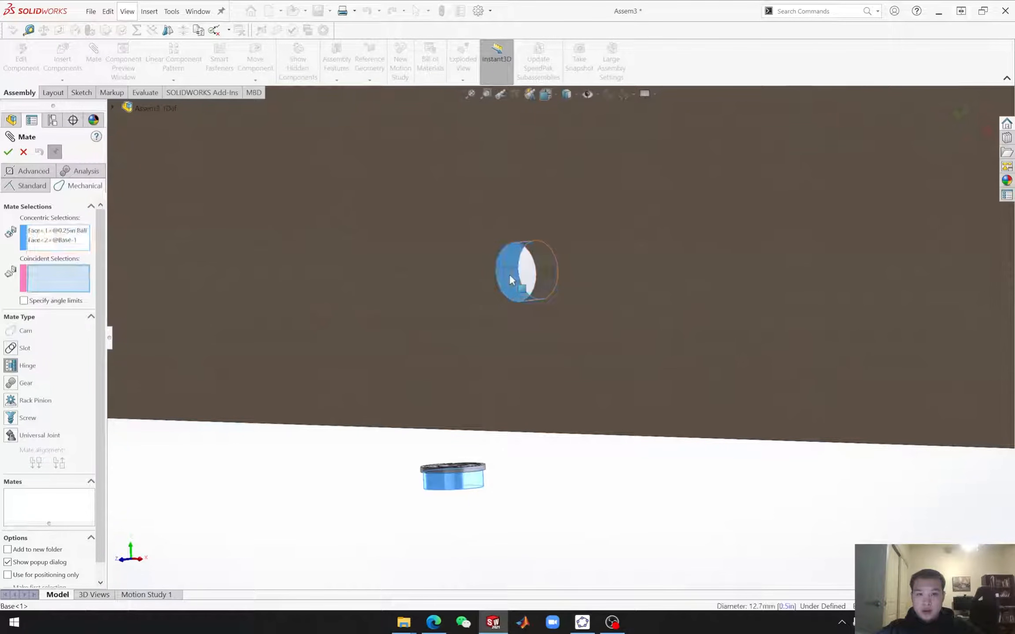
Step: Set the base plate's large face and the inner shoulder of the bearing's flange as the hinge's coincident selections
click(461, 319)
middle_drag(524, 512, 514, 449)
scroll(441, 503, down, 8)
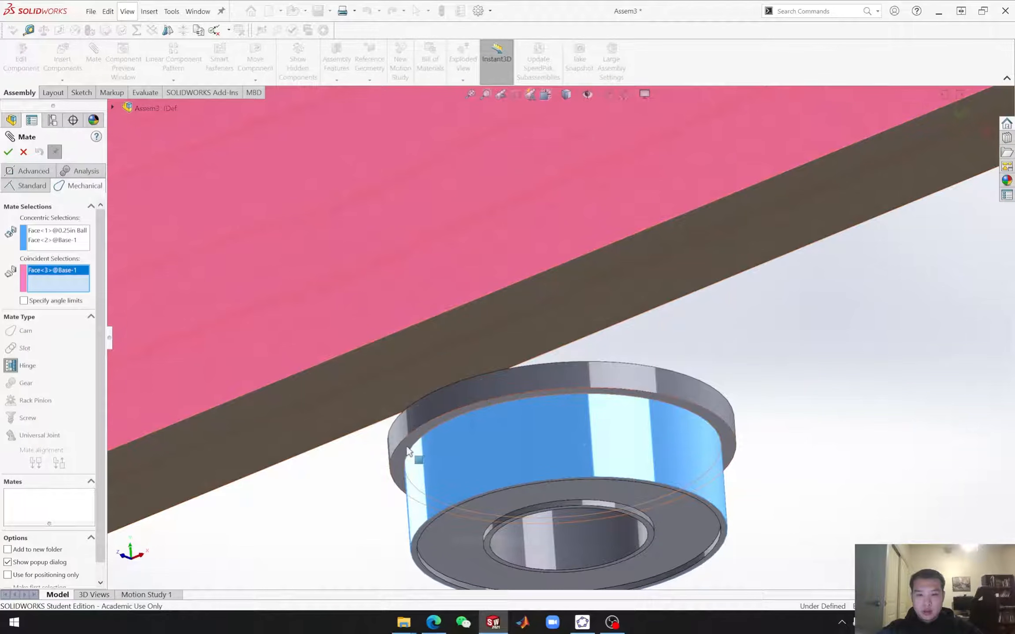
click(408, 450)
Step: Flip the hinge's mate alignment so the bearing body sits inside the base hole, and accept the mate
scroll(625, 403, up, 6)
middle_drag(608, 342, 571, 233)
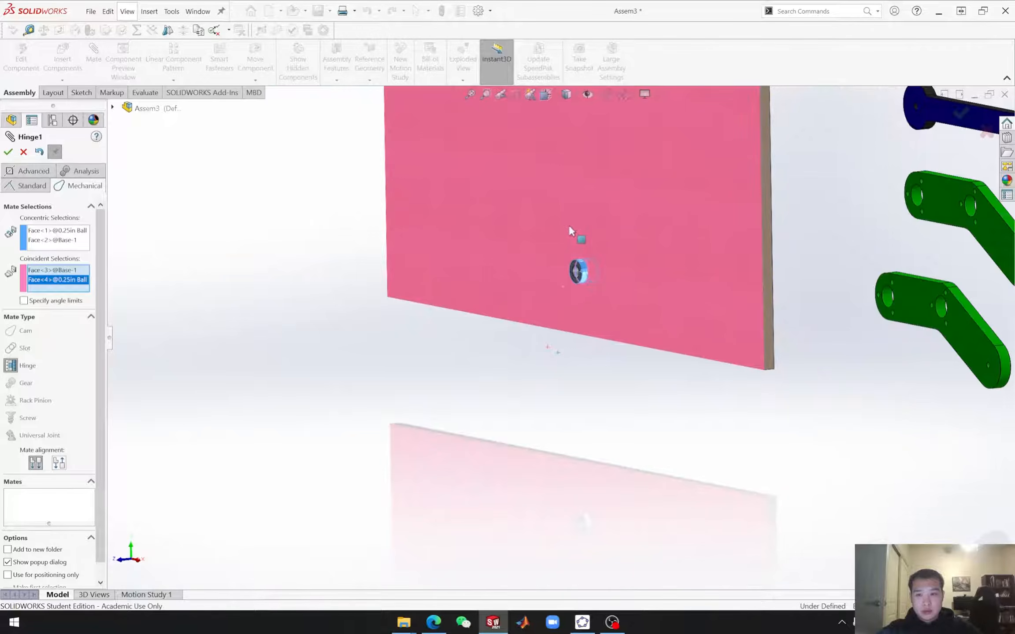
scroll(572, 234, down, 3)
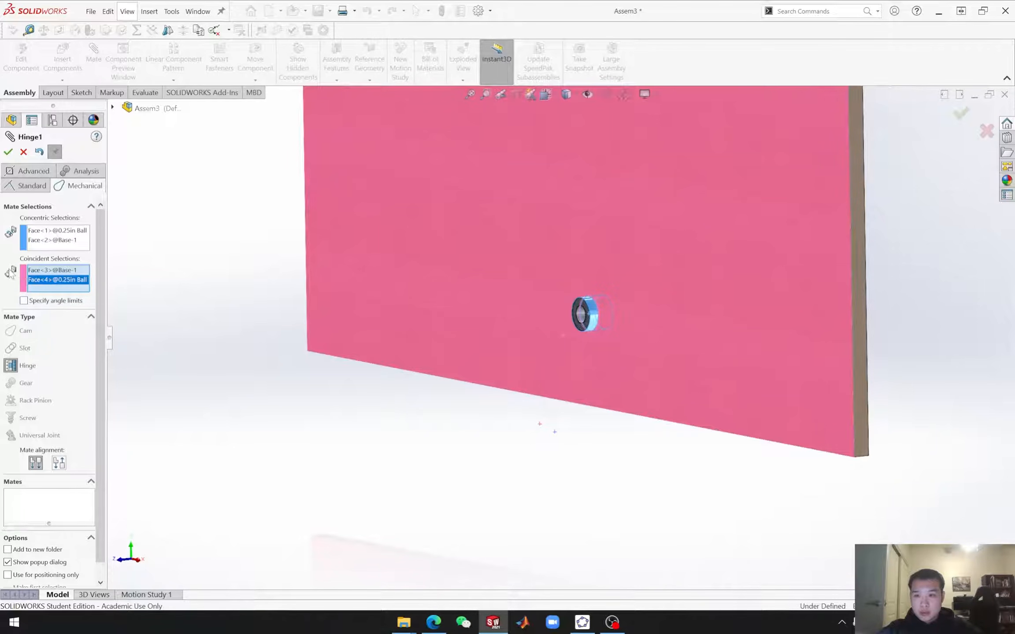
click(59, 463)
scroll(588, 311, up, 2)
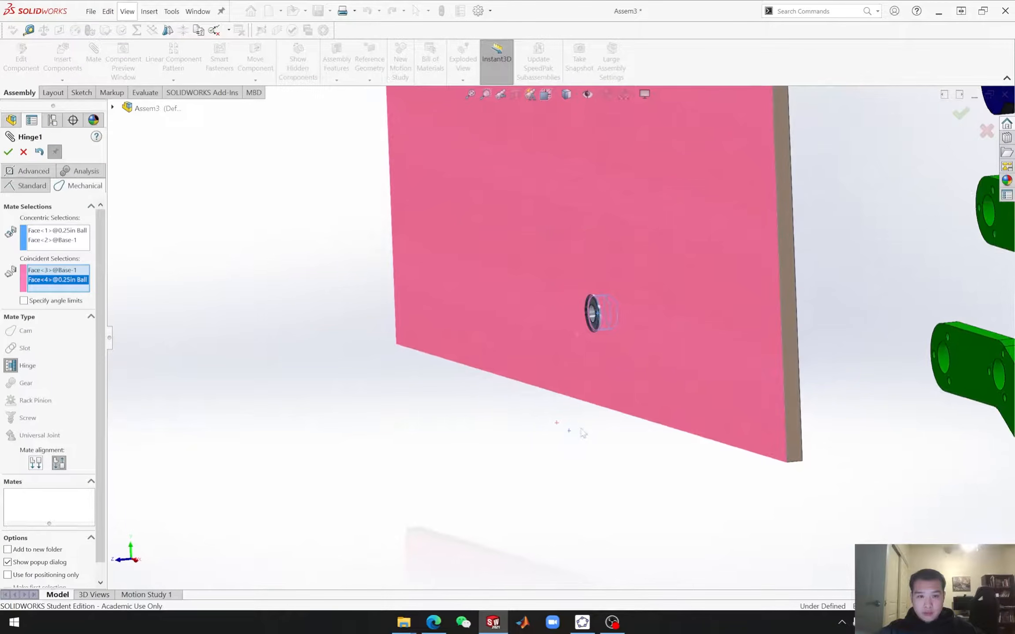
scroll(586, 304, down, 6)
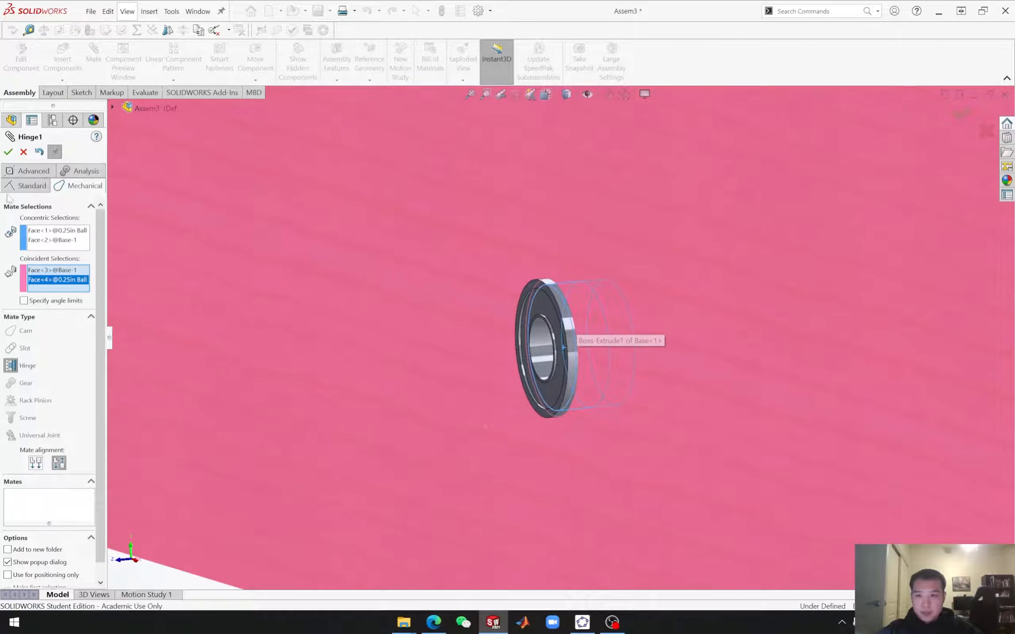
click(8, 152)
scroll(600, 398, up, 4)
scroll(606, 414, up, 2)
middle_drag(607, 433, 603, 410)
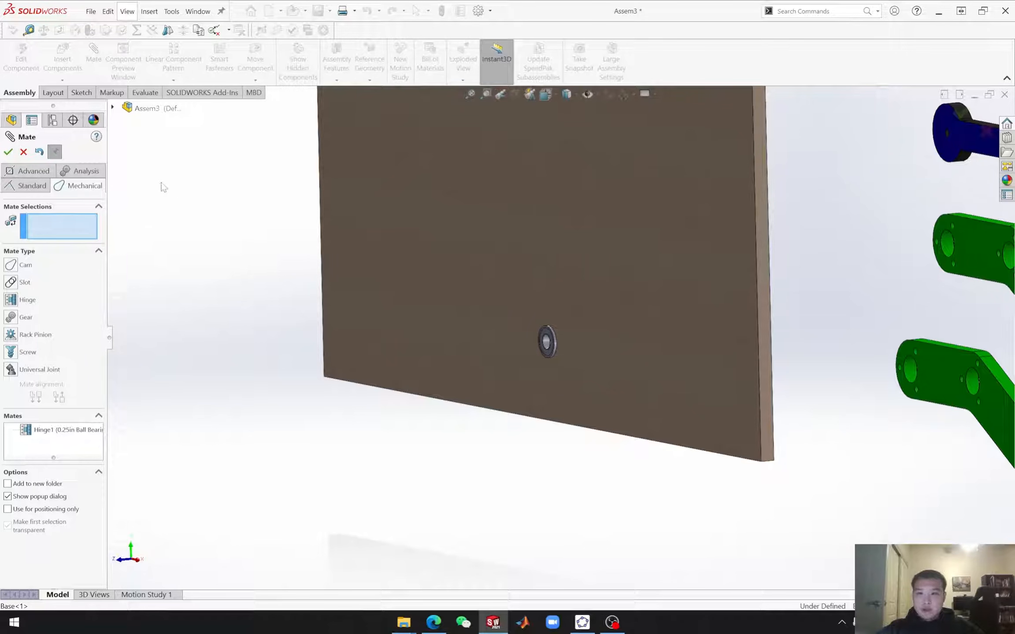
click(24, 152)
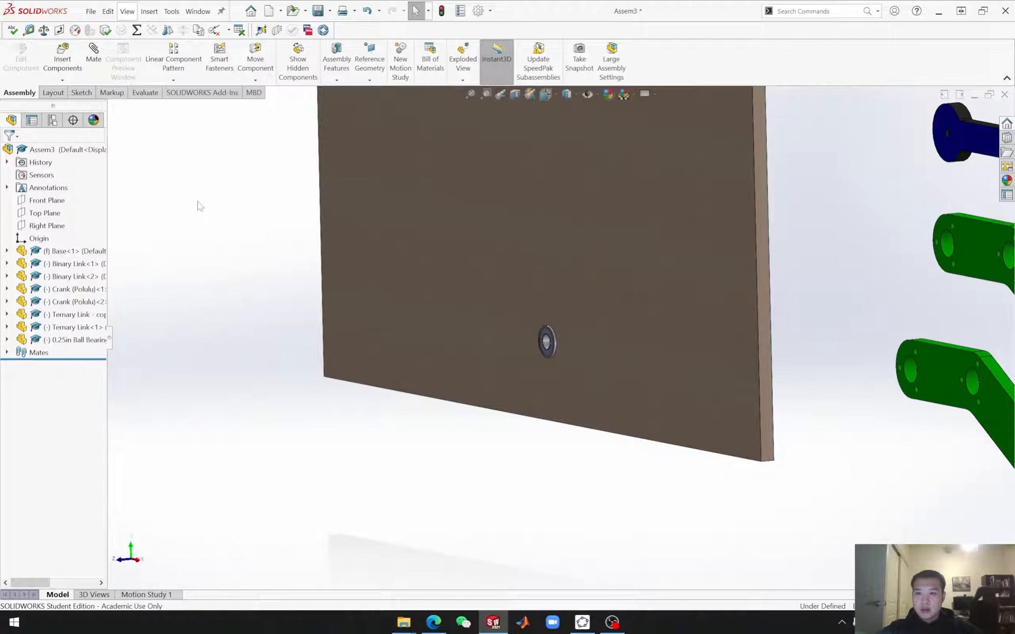
Step: Insert Spacer 2mm.SLDPRT from the Hardware folder below the base plate near the ball bearing
click(61, 59)
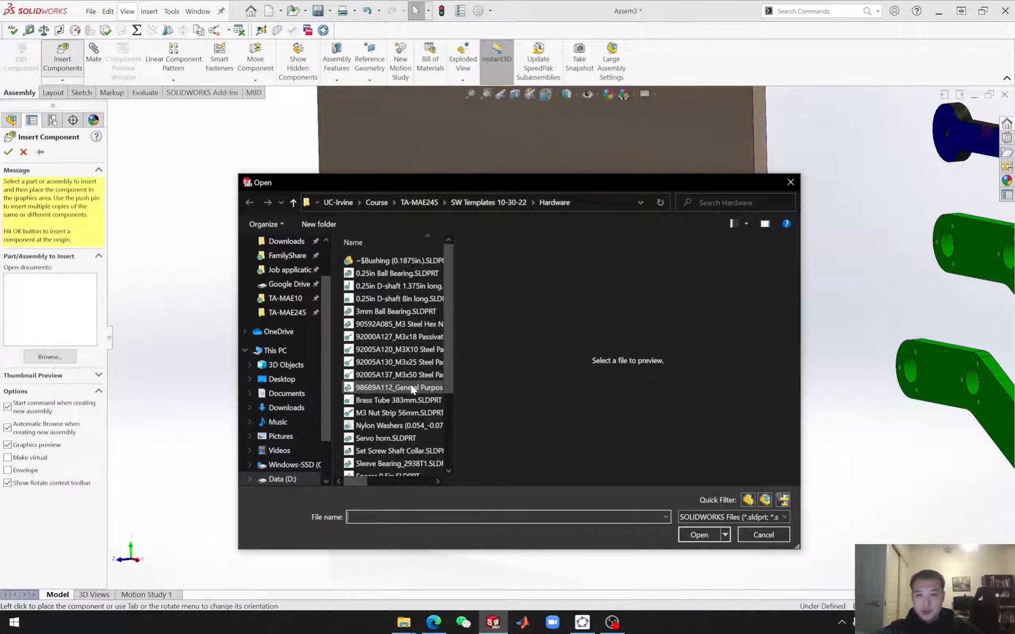
scroll(418, 387, down, 3)
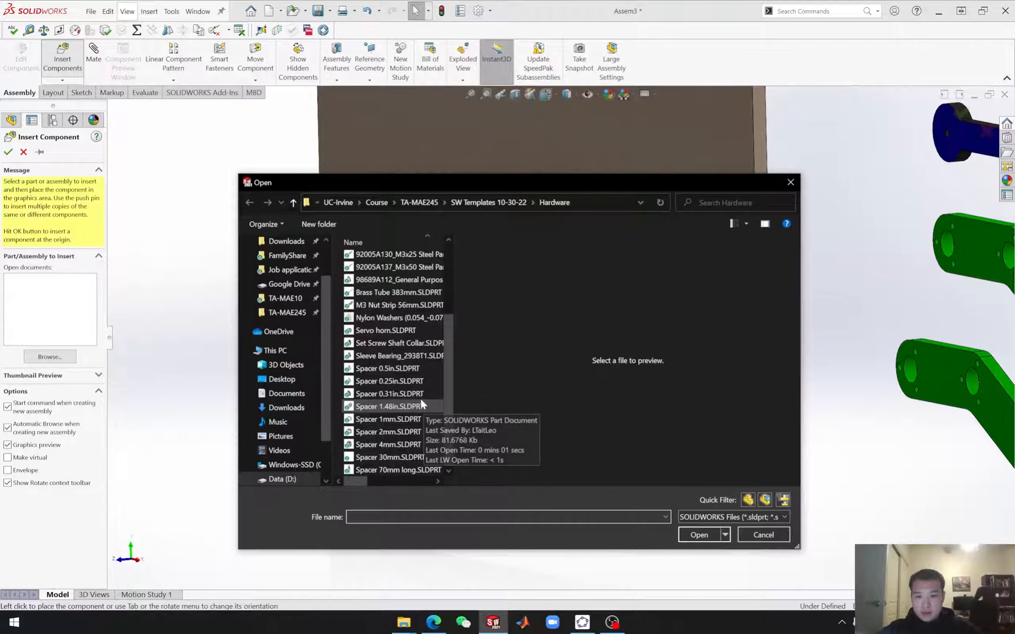
click(395, 433)
scroll(412, 425, down, 1)
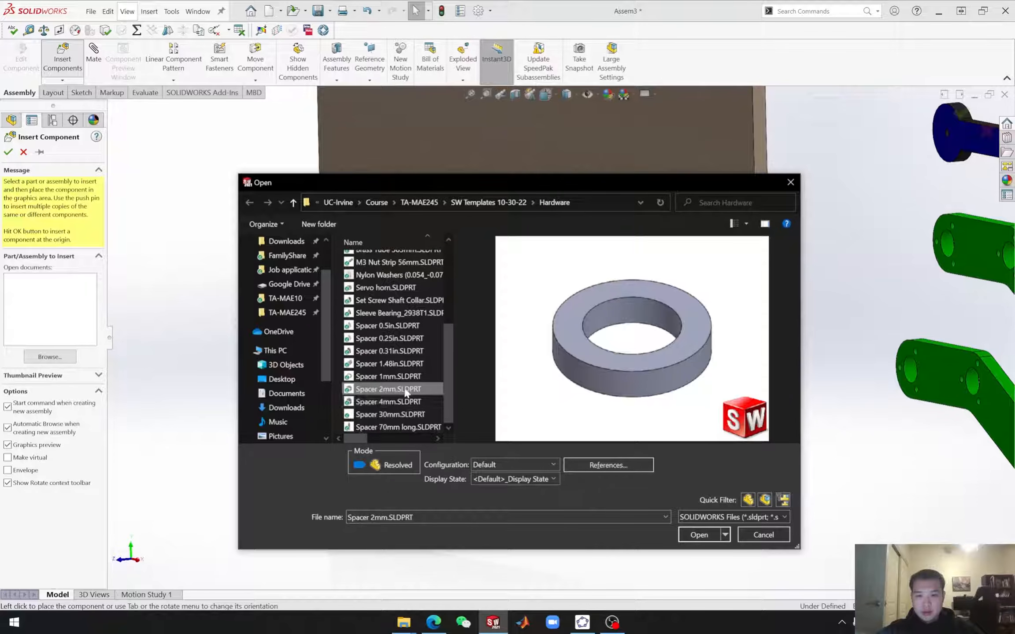
click(699, 535)
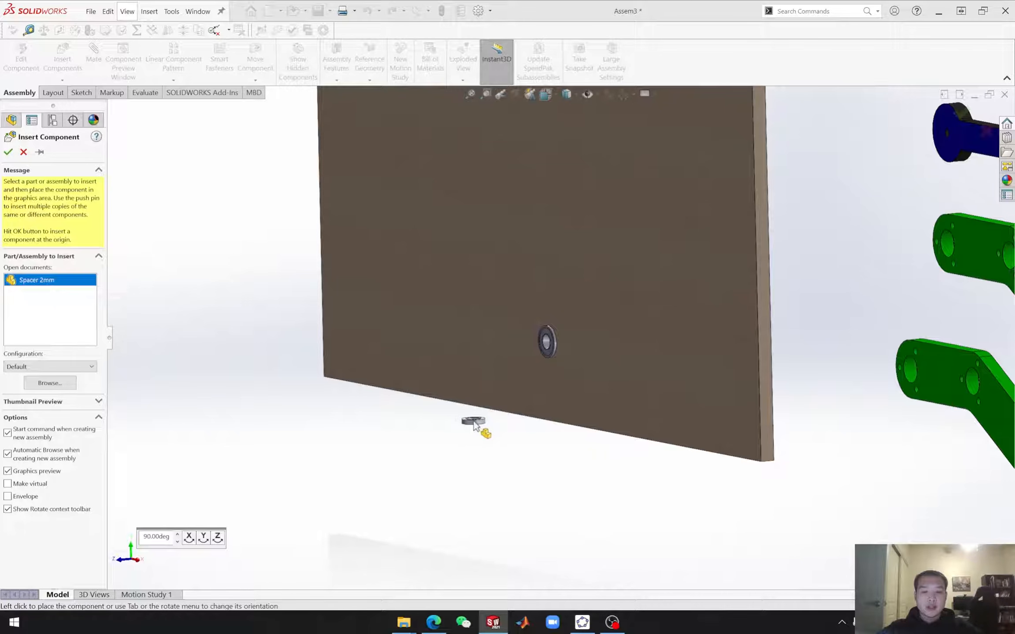
click(476, 427)
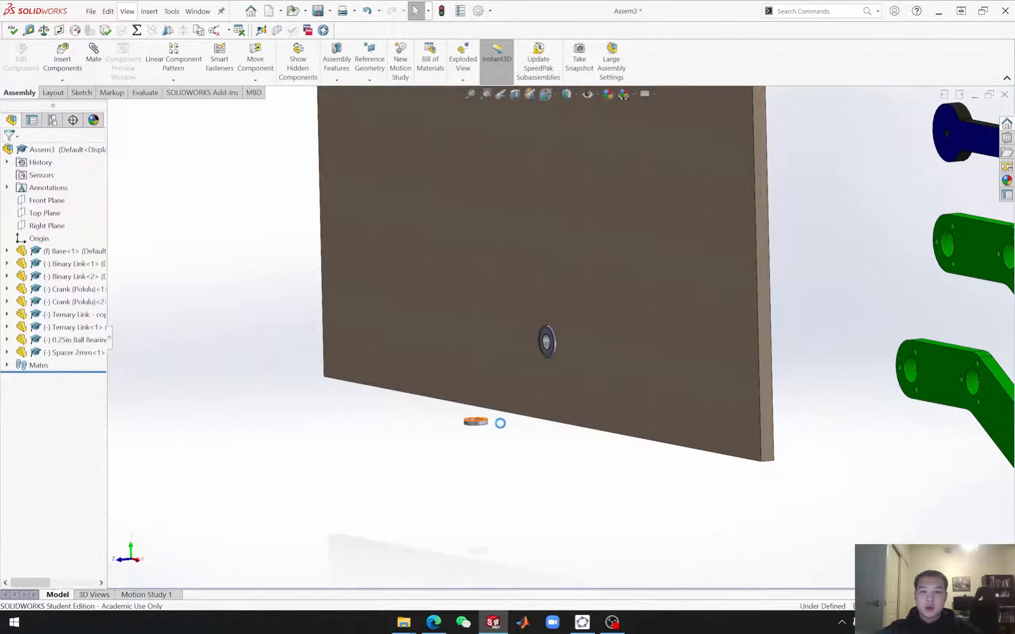
Step: Start a mechanical Hinge mate with the 2 mm spacer's bore and the ball bearing's bore as the concentric selections
scroll(485, 426, down, 4)
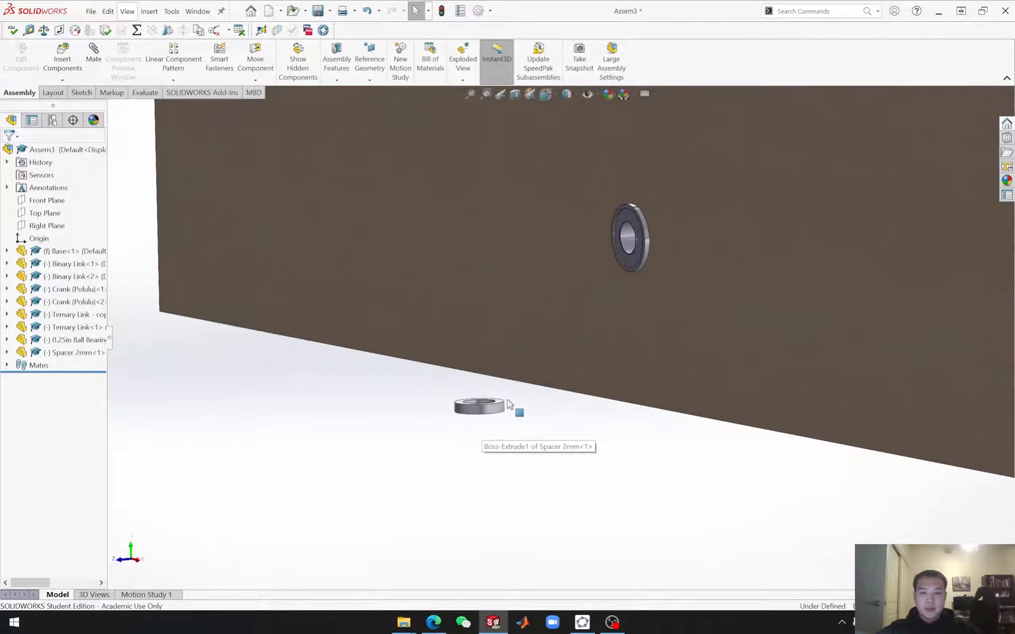
middle_drag(503, 405, 517, 399)
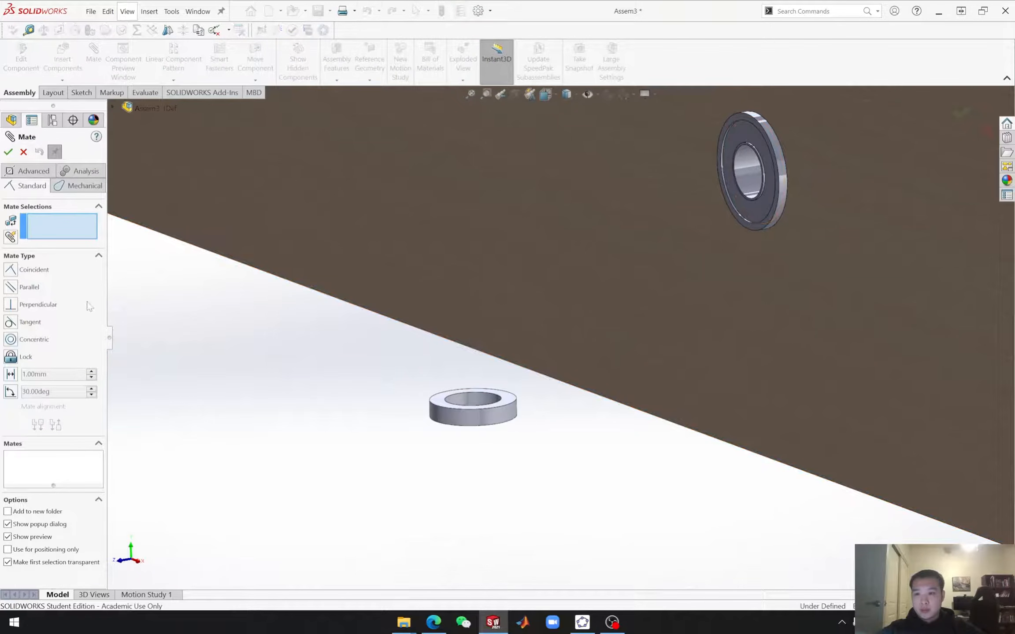
click(78, 186)
click(11, 300)
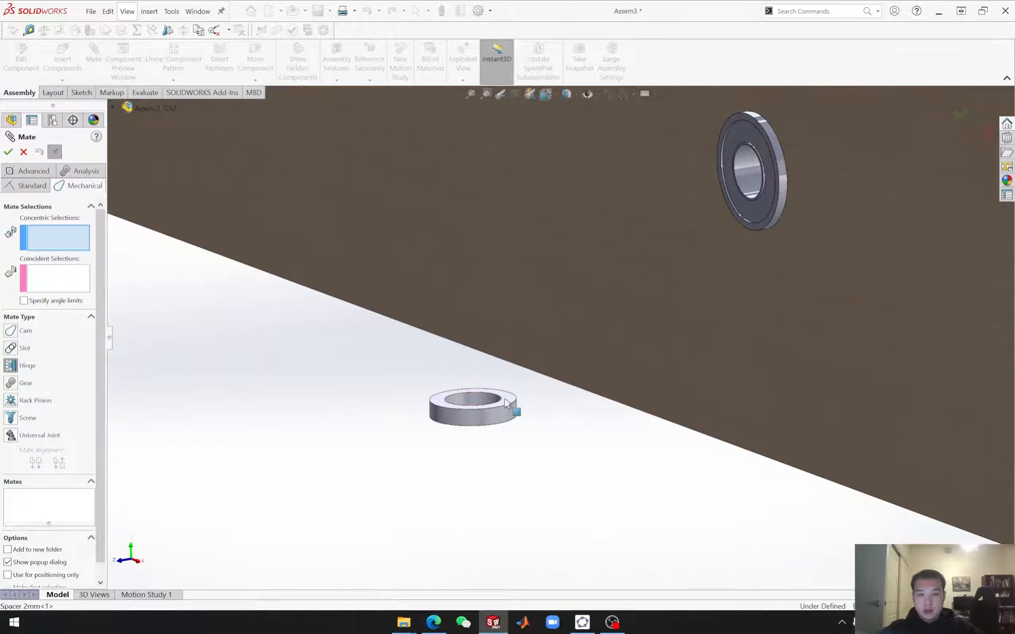
click(471, 401)
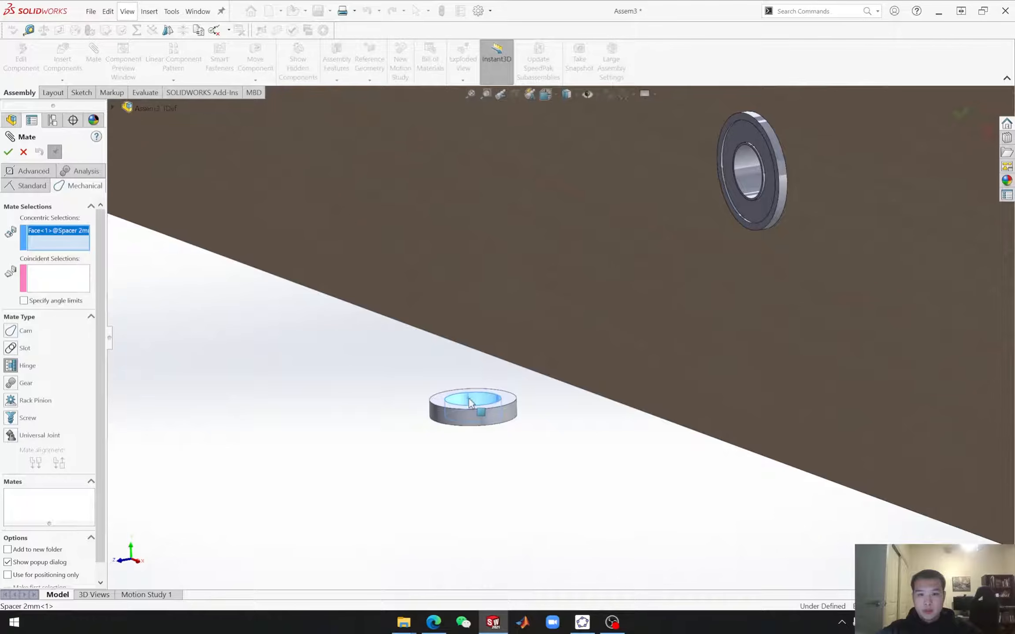
click(744, 169)
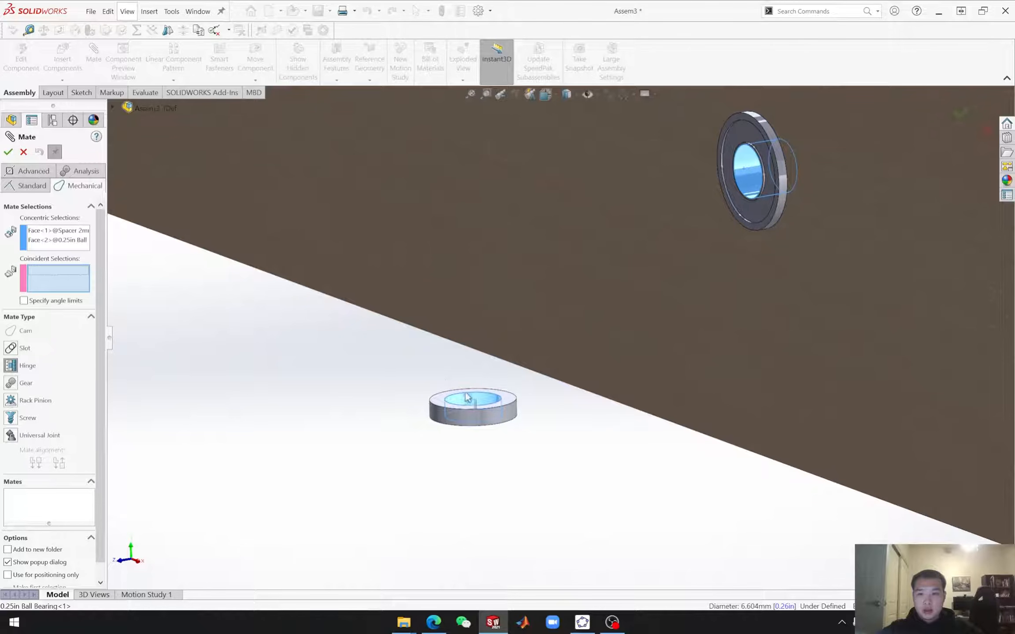
Step: Set the spacer's flat ring face and the thin raised face around the bearing's bore as coincident selections, and accept the hinge
click(504, 406)
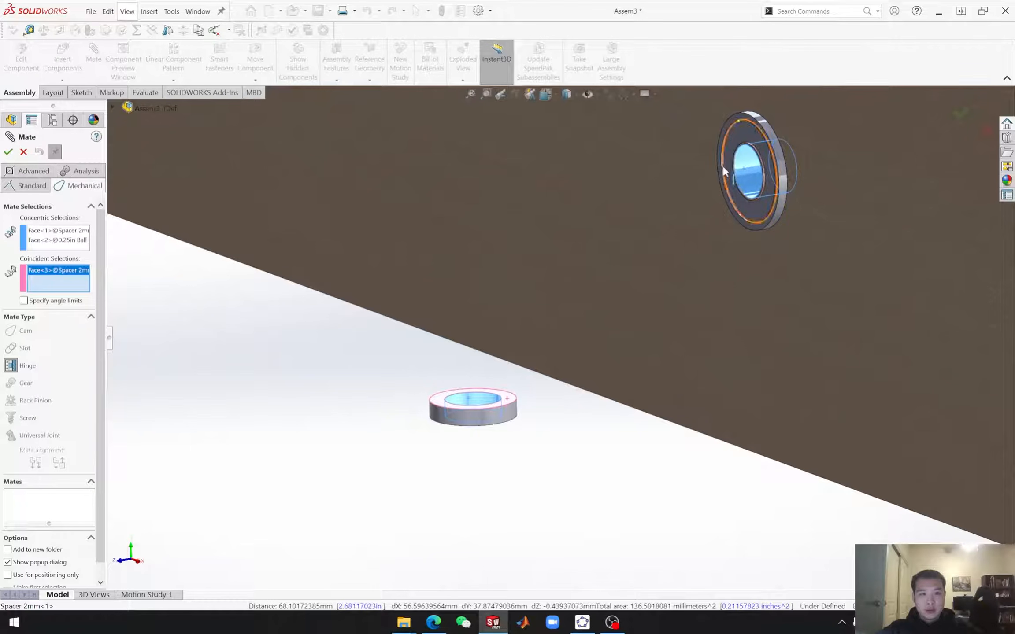
scroll(652, 216, down, 3)
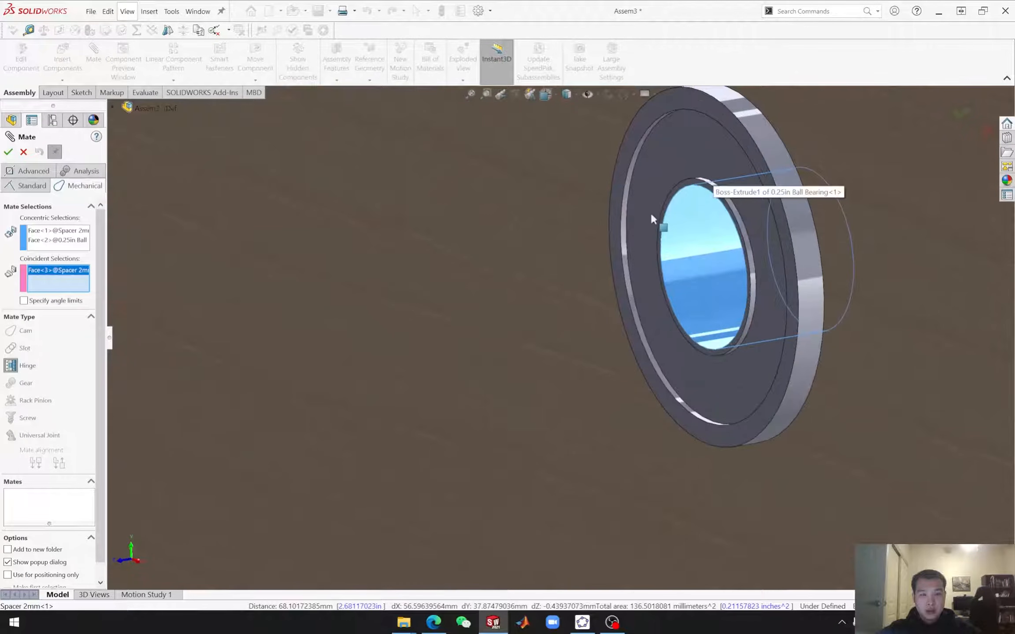
click(660, 252)
middle_drag(769, 382, 776, 348)
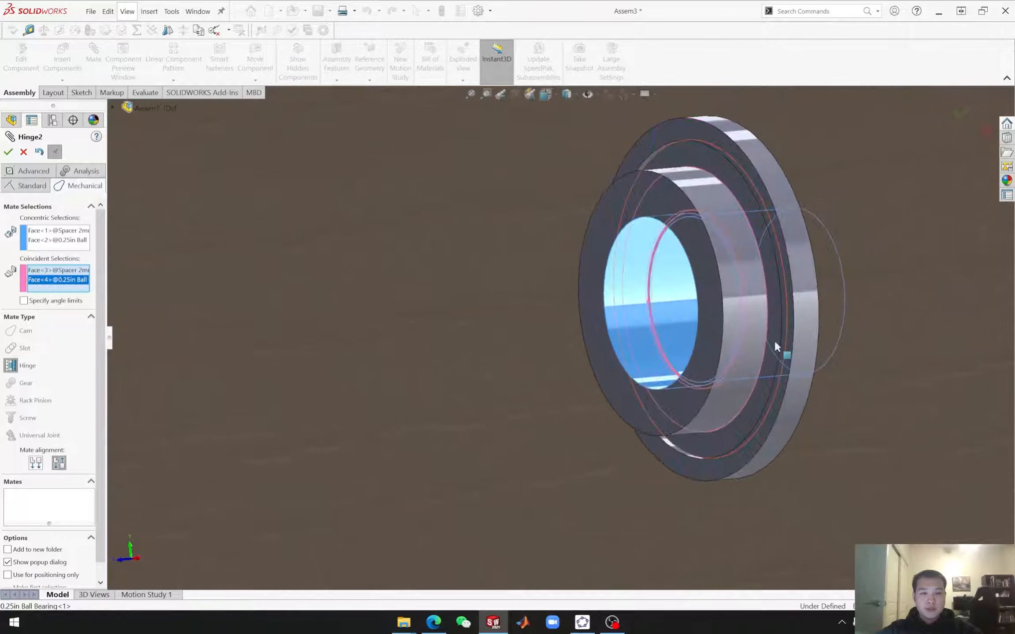
scroll(775, 346, up, 8)
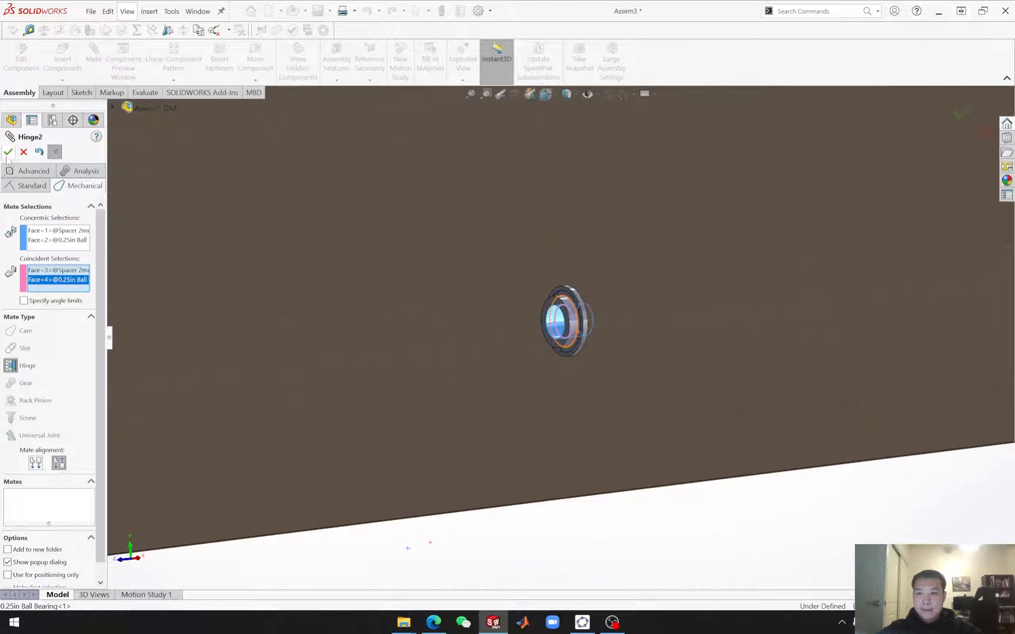
click(8, 152)
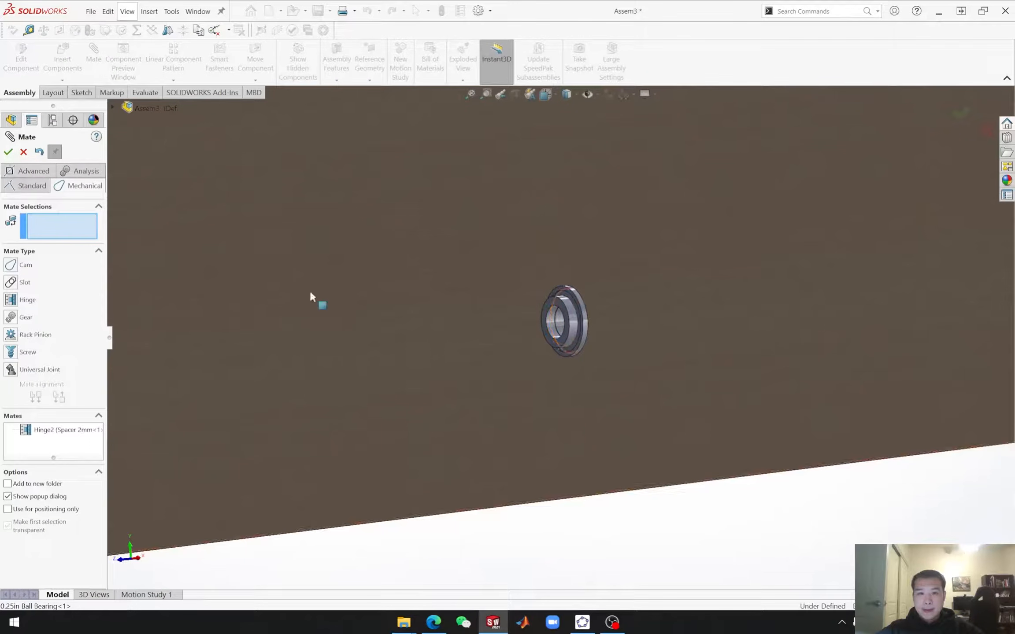
click(21, 151)
Step: Insert 0.25in. Hub M3 Holes (Polulu).SLDPRT from the Hubs (Polulu) folder just below the base plate's lower corner
scroll(467, 370, up, 3)
middle_drag(649, 423, 458, 364)
click(62, 55)
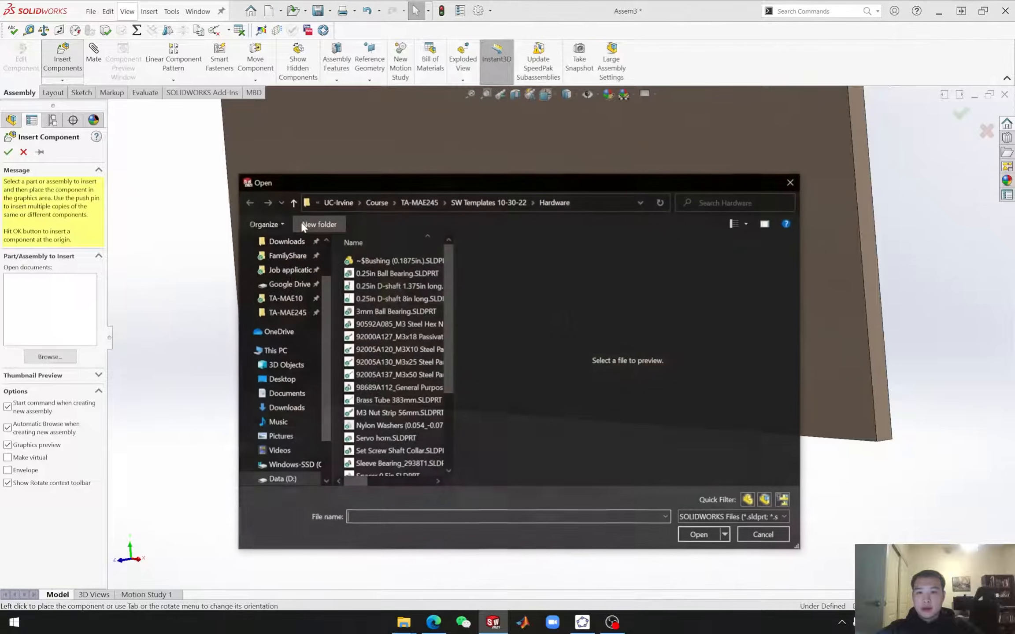
click(293, 204)
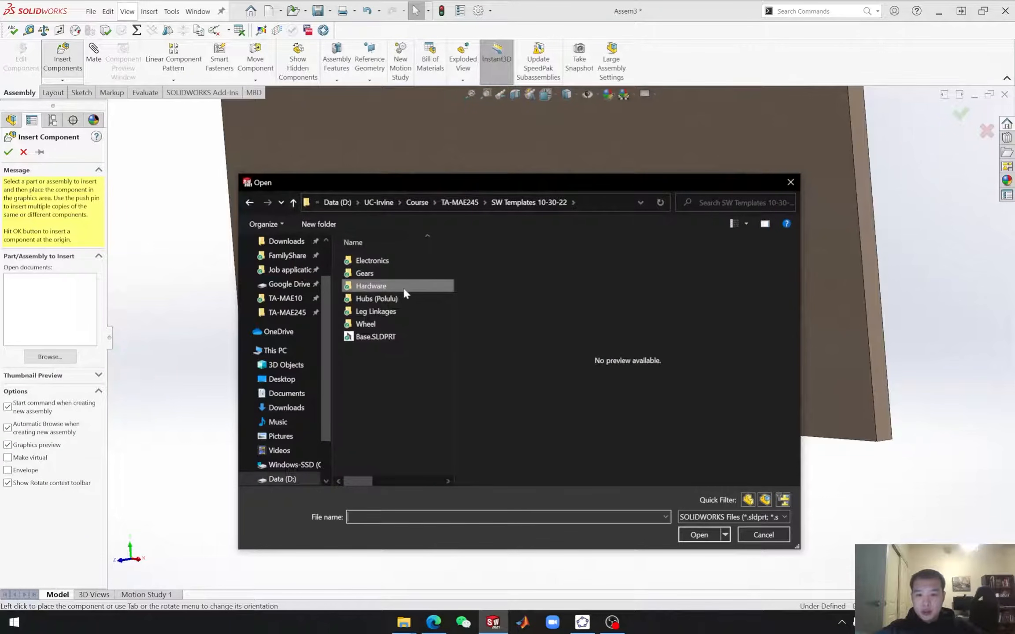
double_click(384, 298)
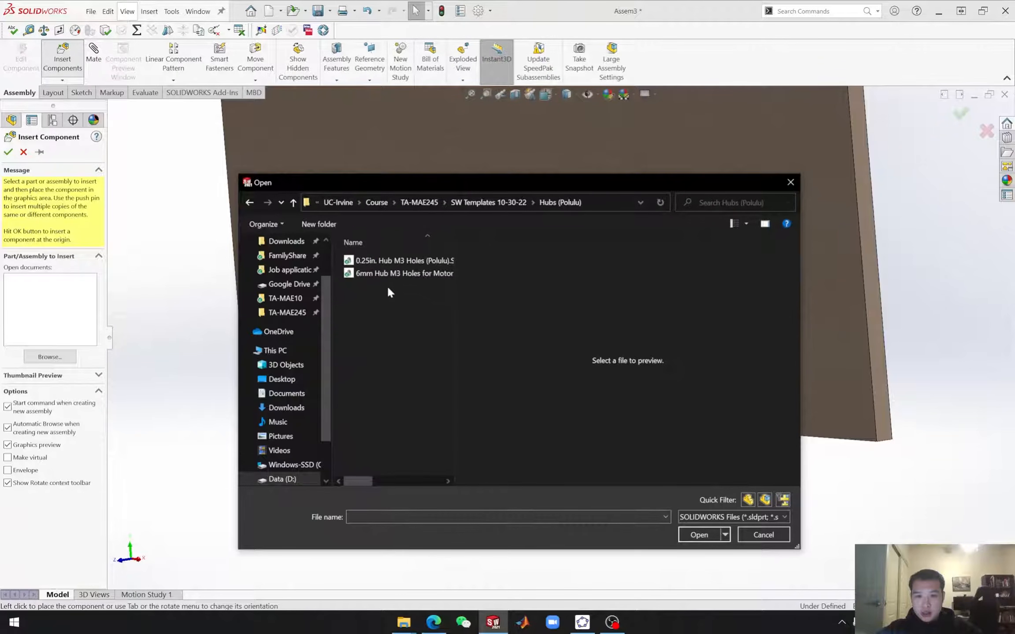
click(390, 272)
click(385, 260)
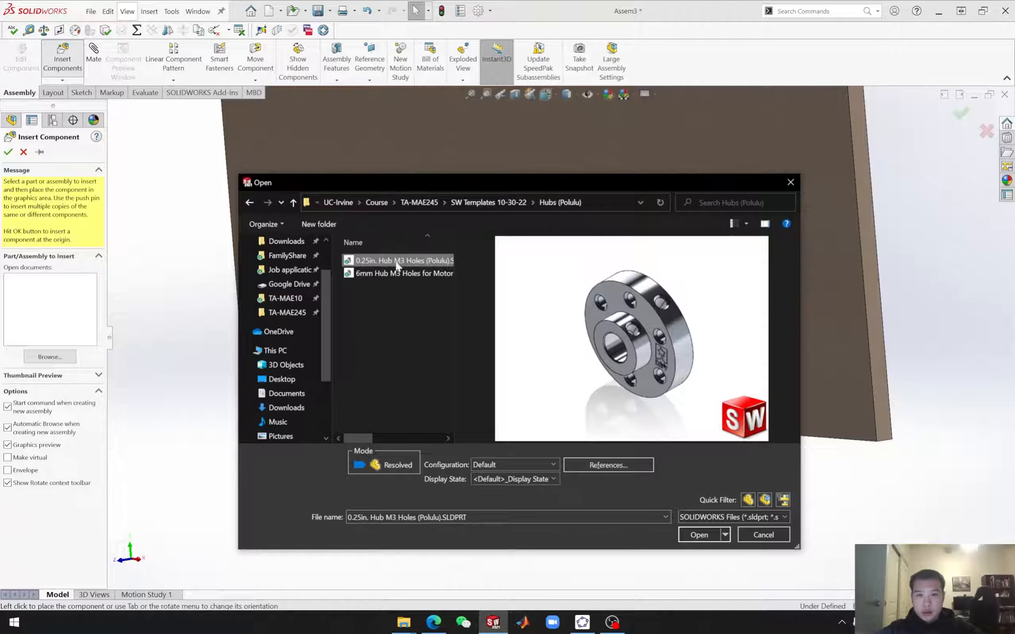
click(700, 537)
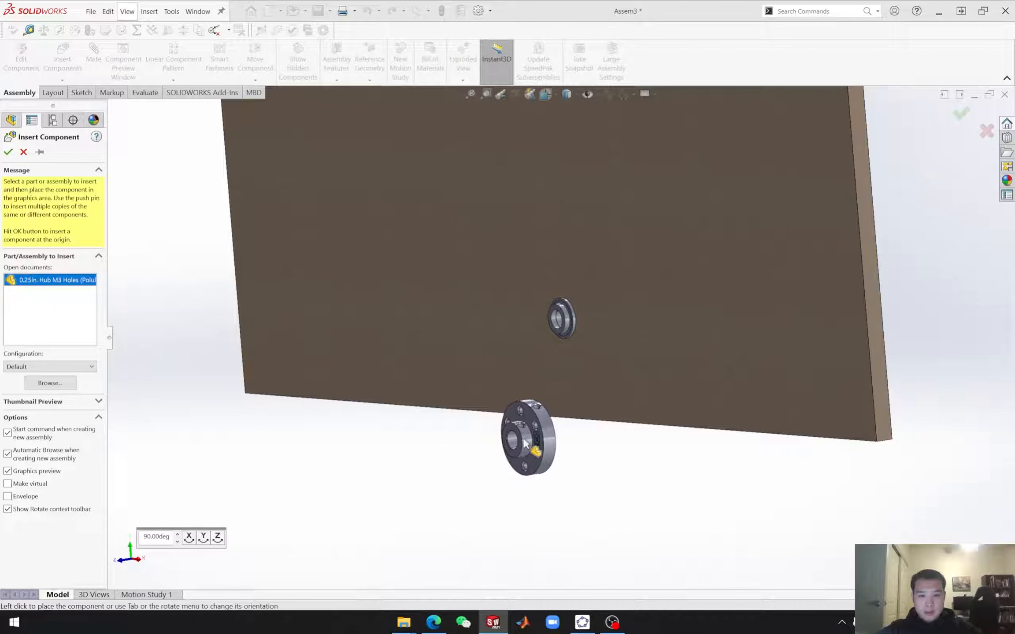
click(579, 446)
scroll(799, 461, up, 5)
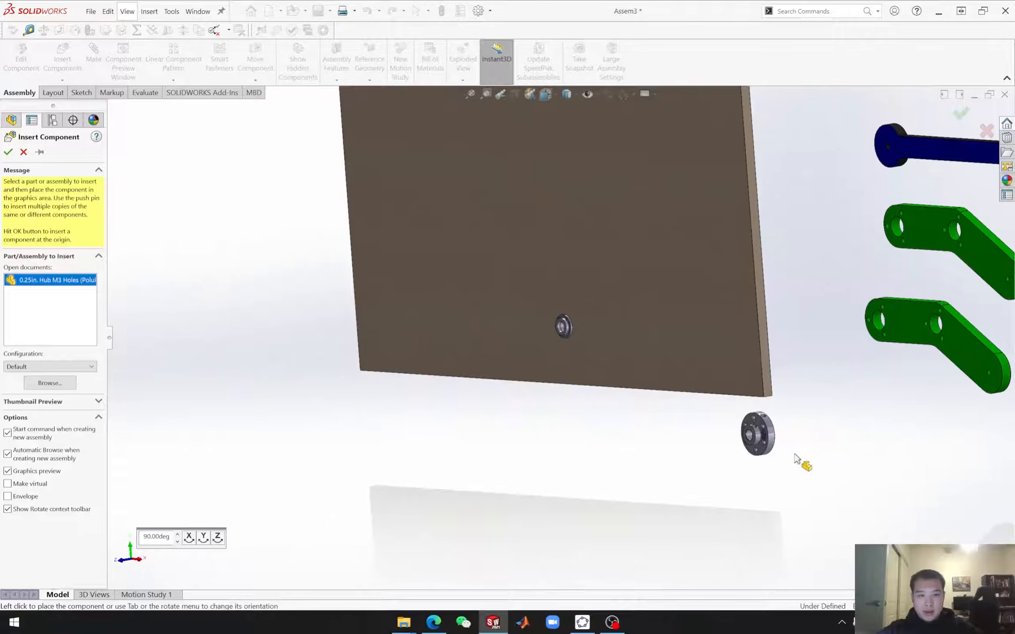
scroll(814, 346, down, 4)
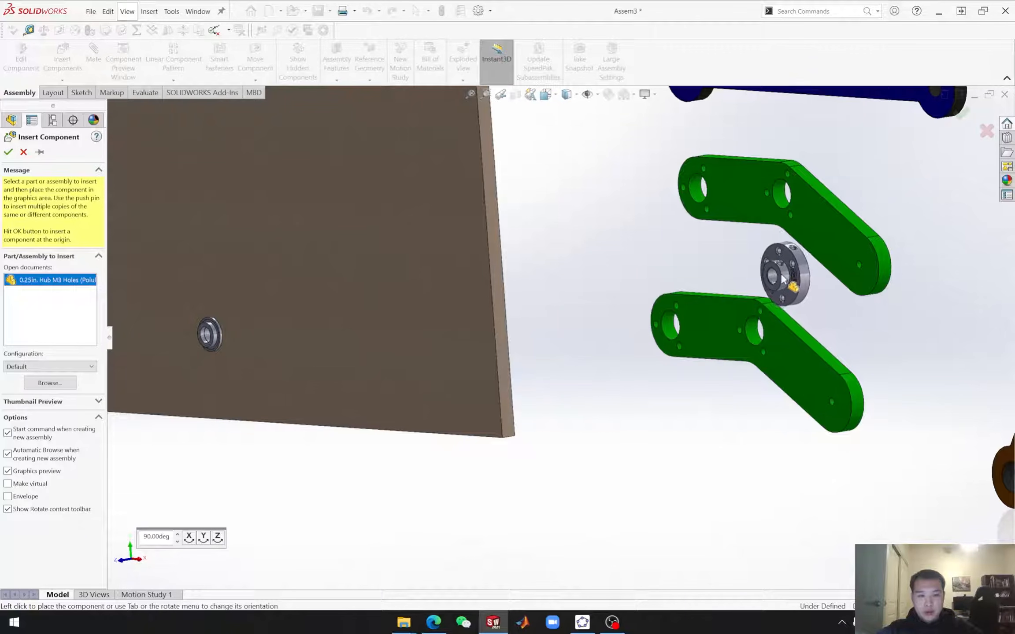
click(502, 497)
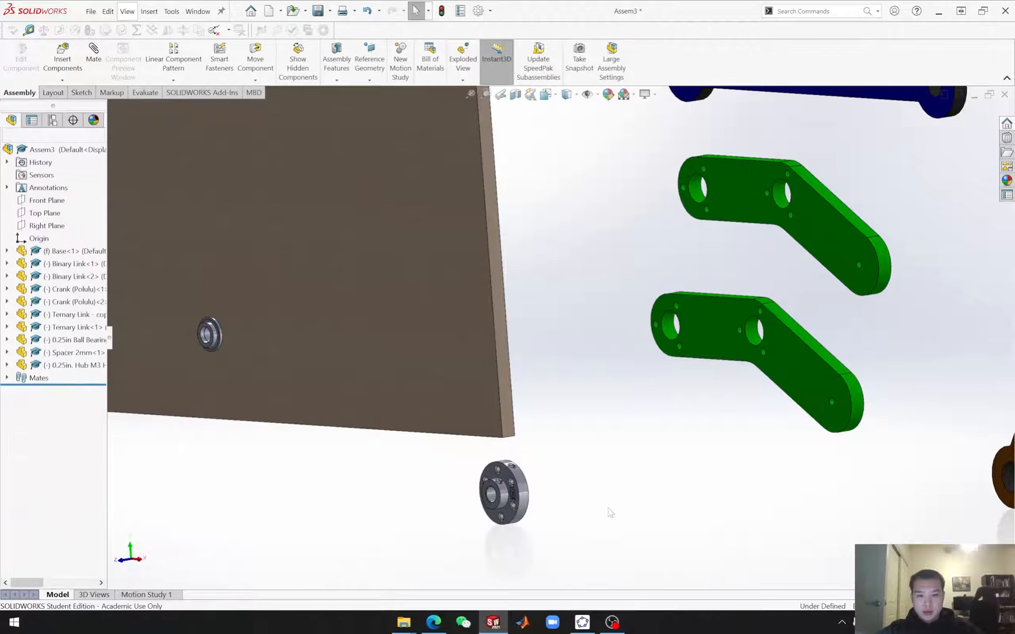
Step: Move the lower green crank beside the hub below the base plate
drag(775, 365, 438, 517)
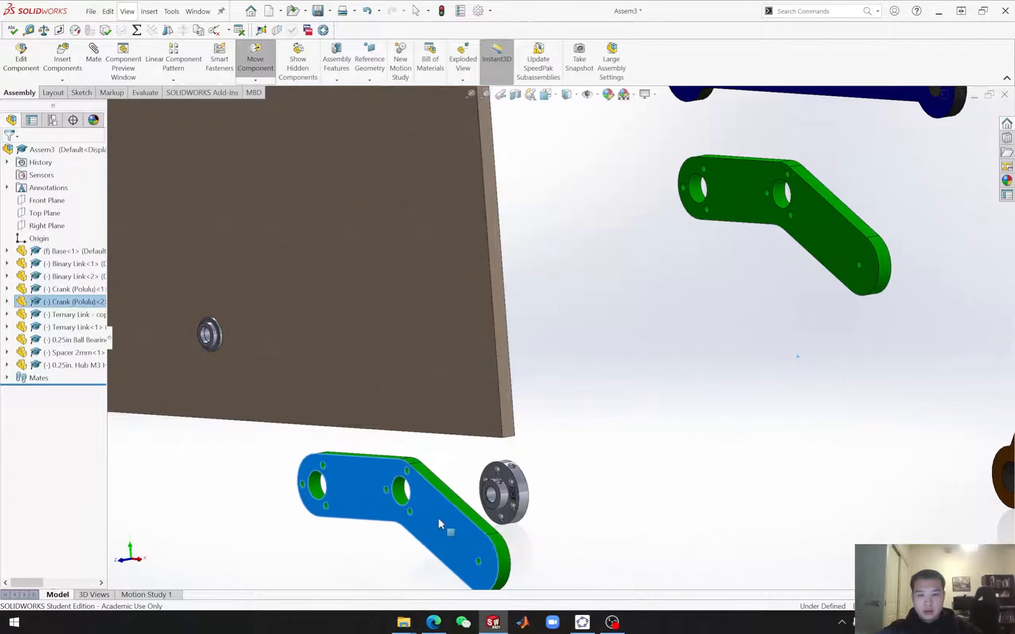
middle_drag(593, 513, 566, 414)
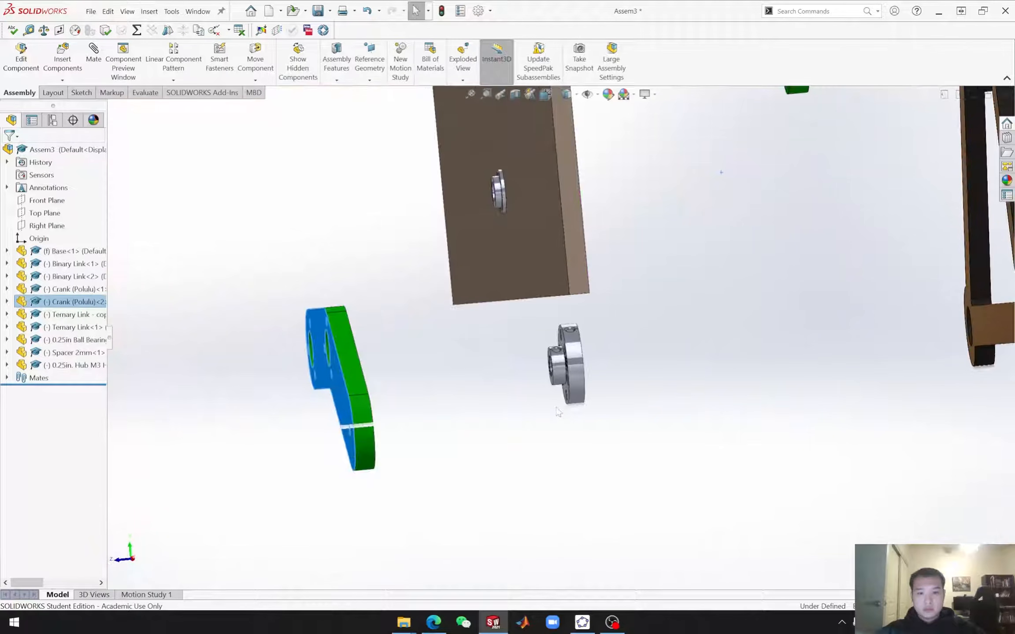
click(483, 368)
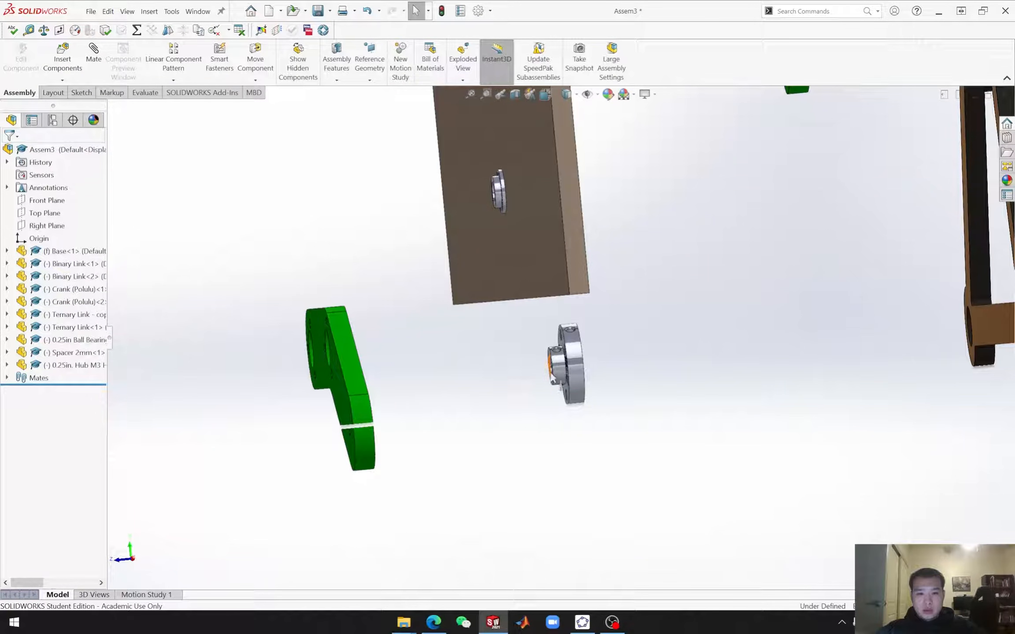
Step: Try a standard concentric mate between the hub's boss and the crank's middle large hole, and undo it
click(557, 366)
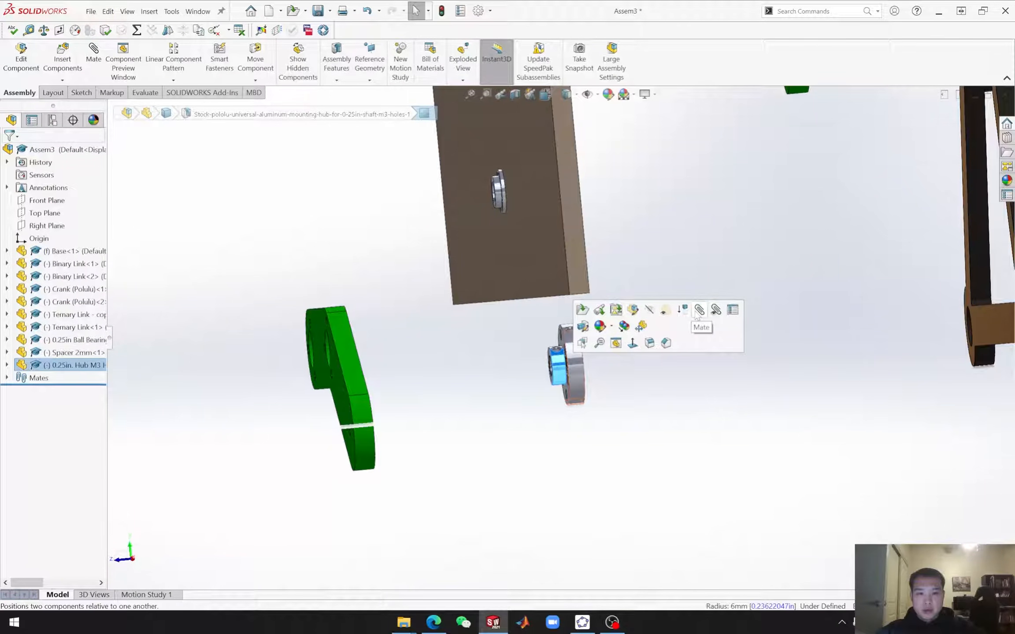
click(698, 310)
middle_drag(435, 391, 468, 399)
scroll(384, 356, down, 4)
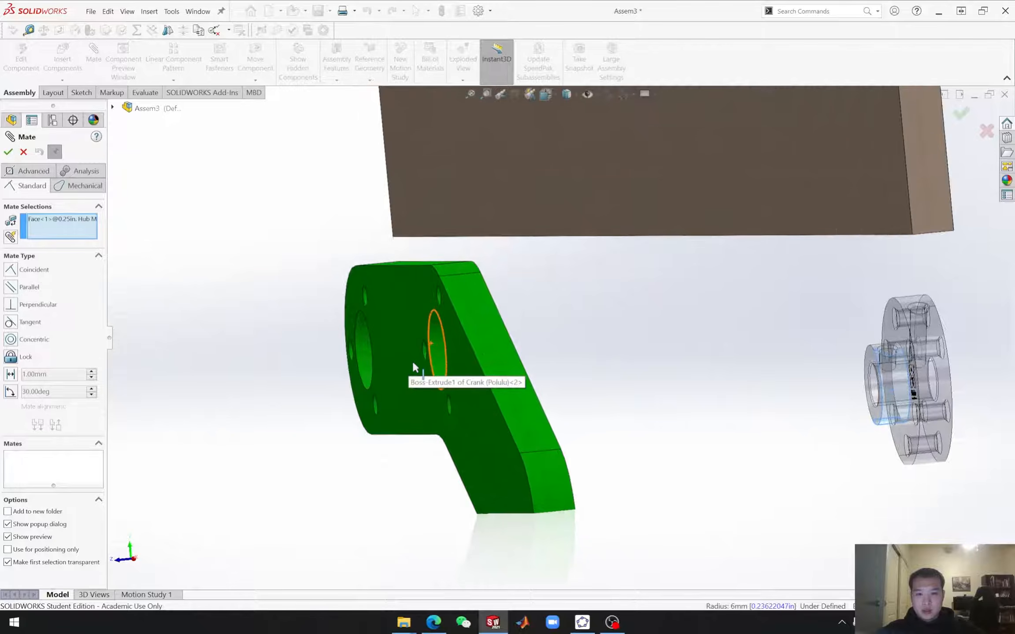
click(439, 351)
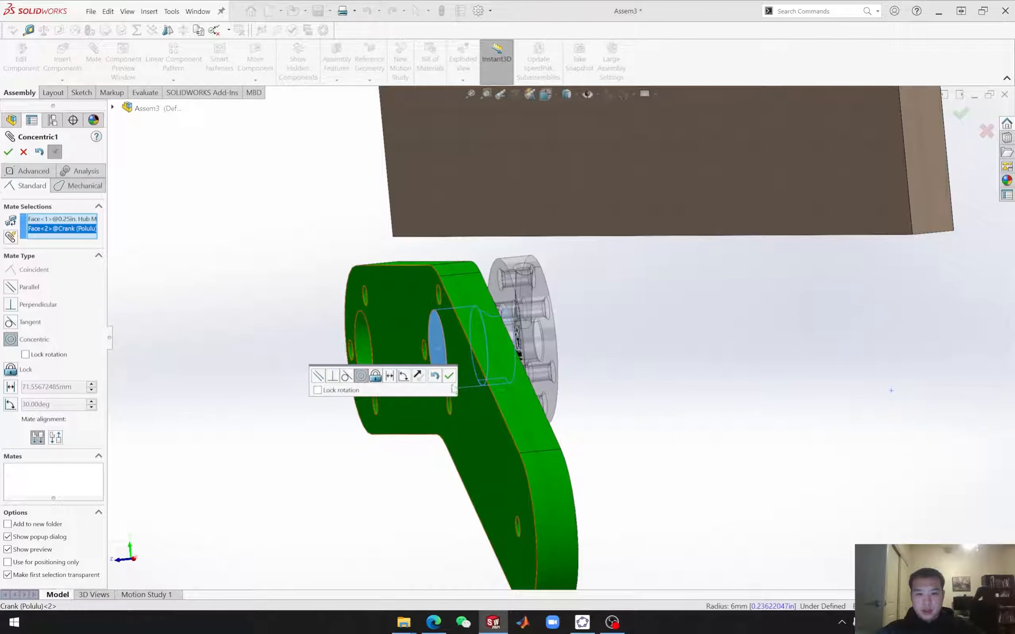
click(448, 377)
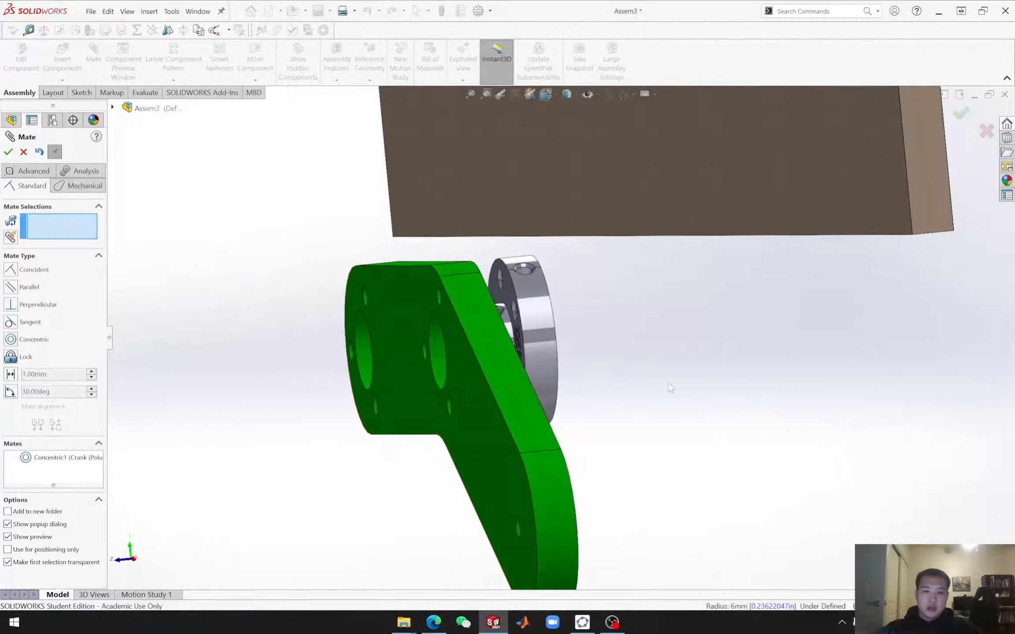
key(ctrl+z)
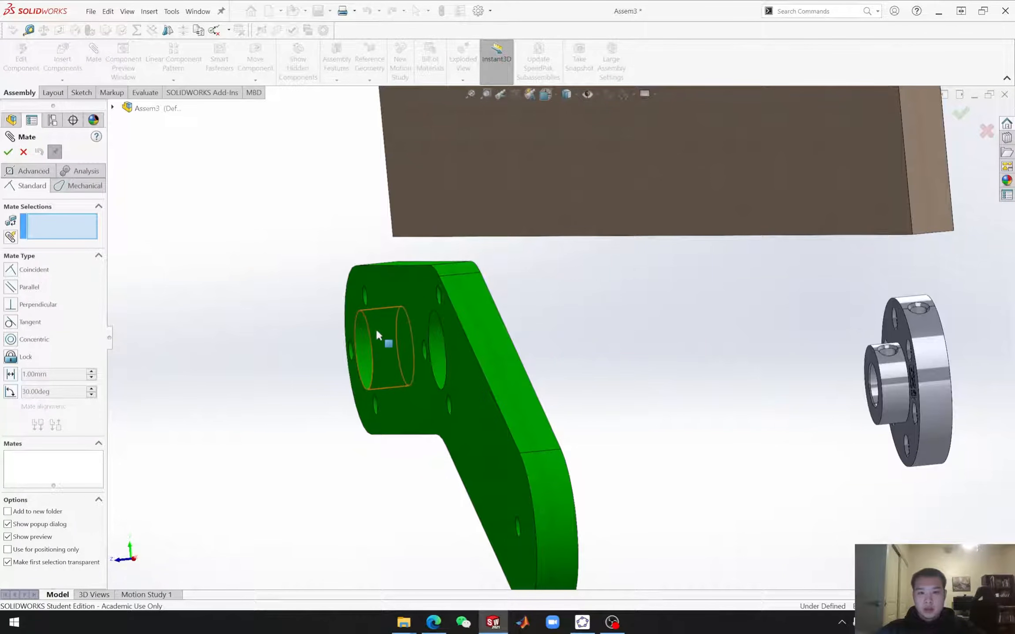
Step: Set up a mechanical Hinge mate with the hub's boss and crank's middle large hole concentric, and the hub's flange and crank's flat face coincident
click(77, 187)
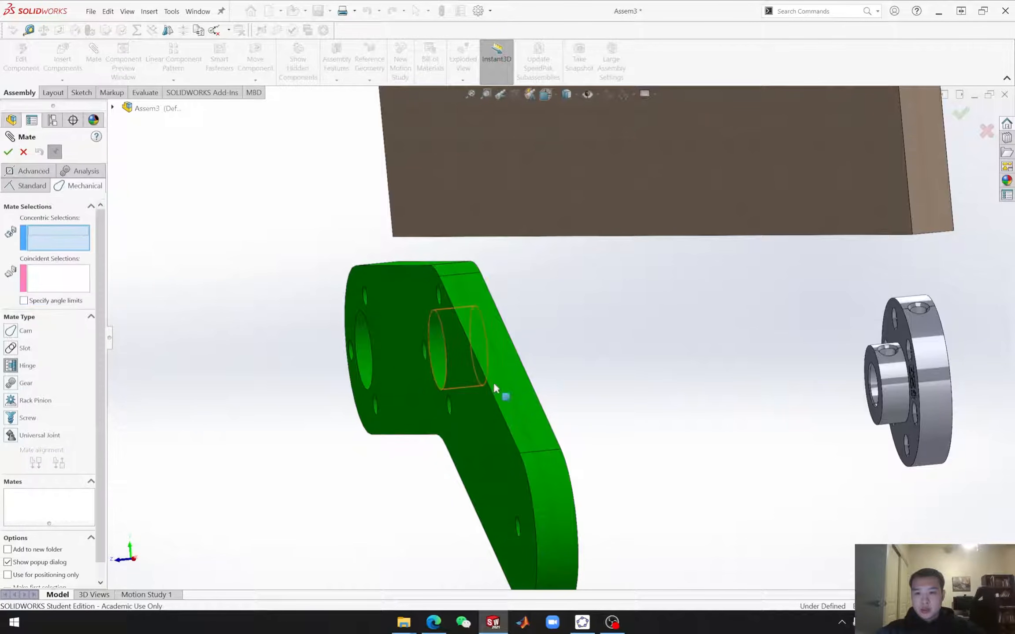
click(892, 378)
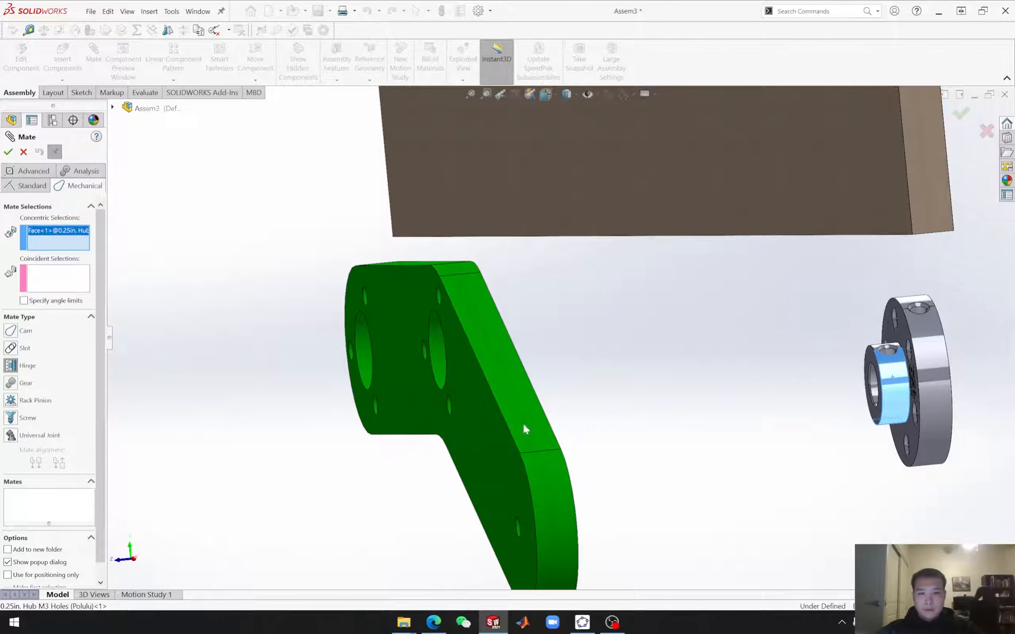
click(437, 355)
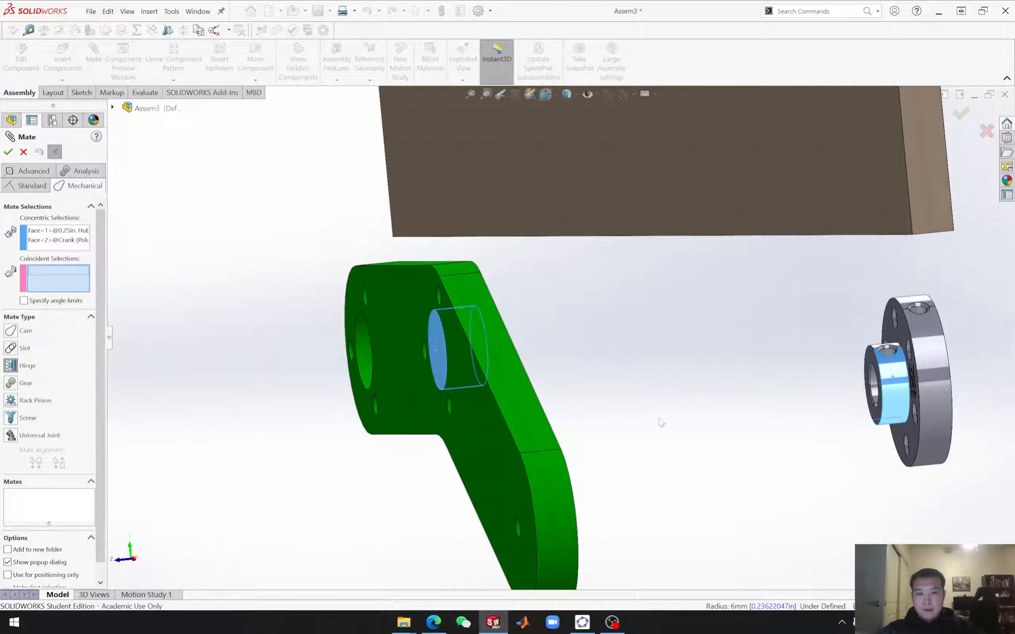
click(910, 431)
middle_drag(666, 462, 579, 407)
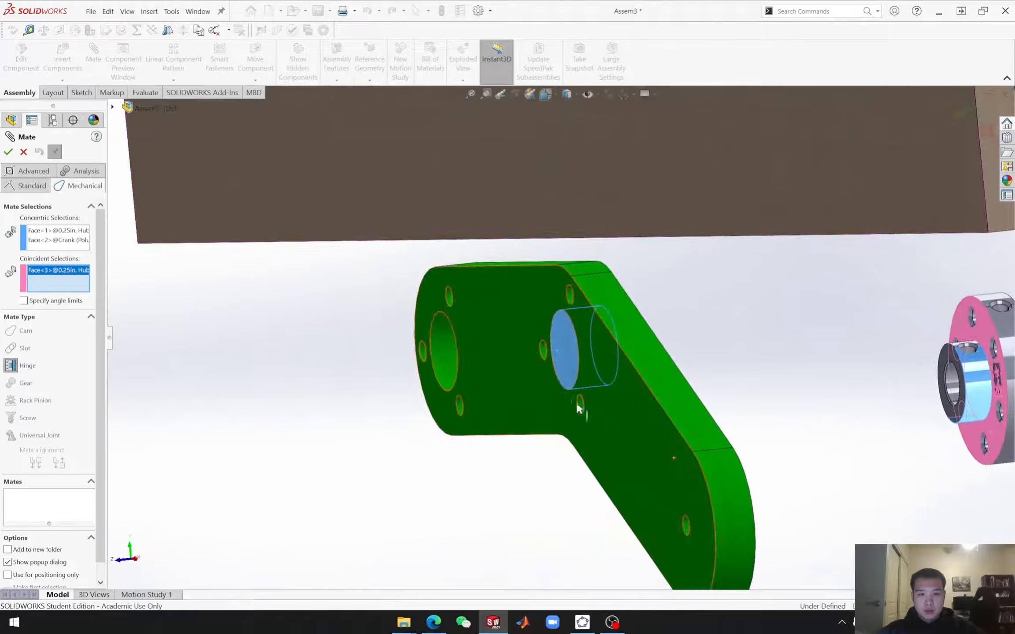
click(517, 326)
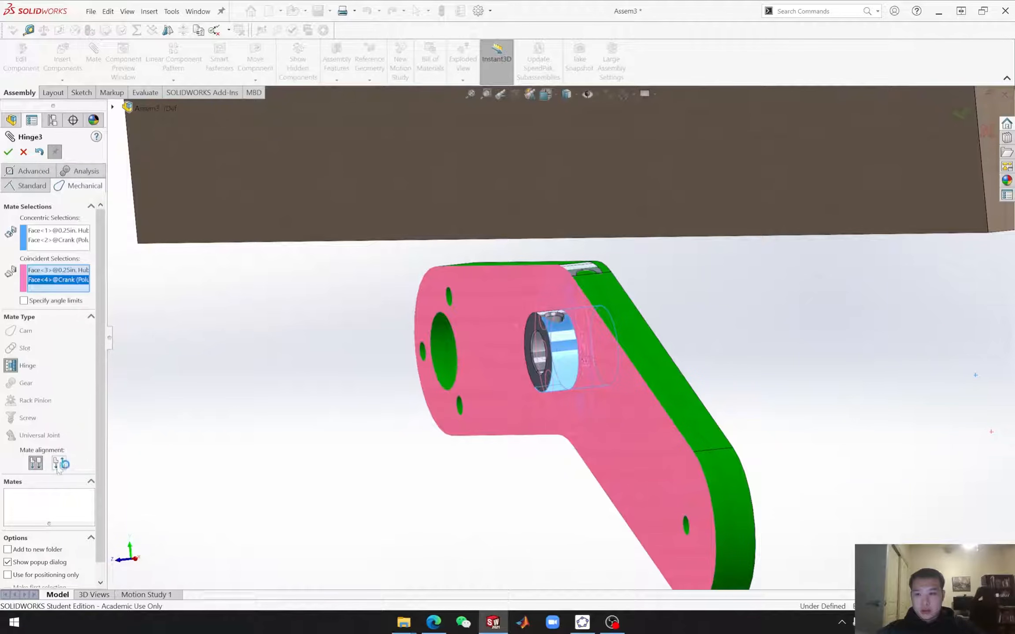
Step: Flip the hinge's mate alignment so the hub's boss sits inside the crank's hole, and accept the mate
click(59, 464)
middle_drag(455, 337, 433, 353)
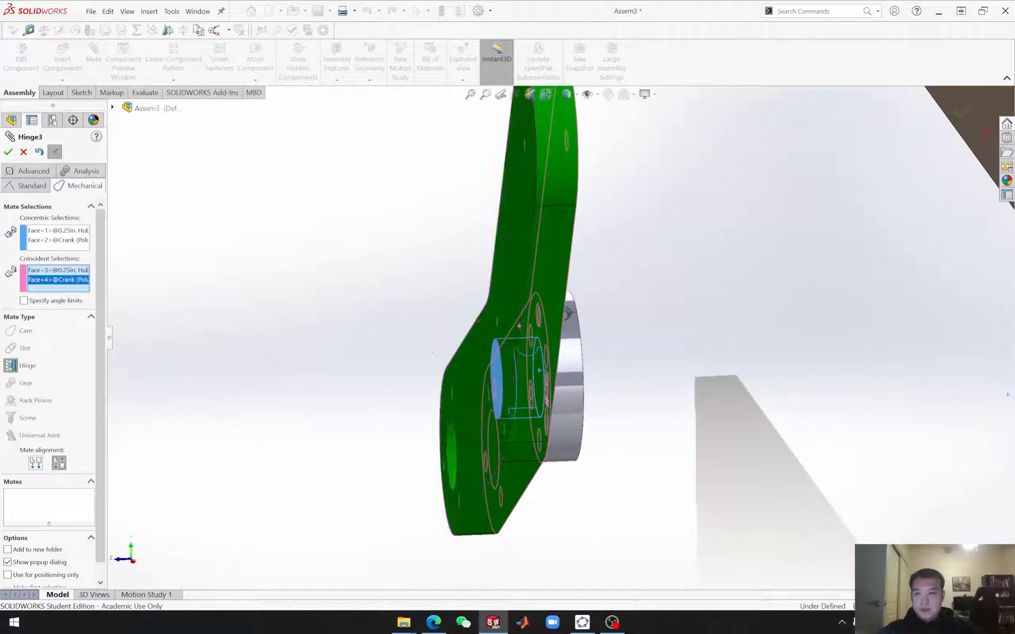
click(9, 156)
Step: Start a mechanical Hinge mate with the bore of the base plate's spacer and the centre bore of the crank's hub as concentric faces
scroll(703, 375, up, 7)
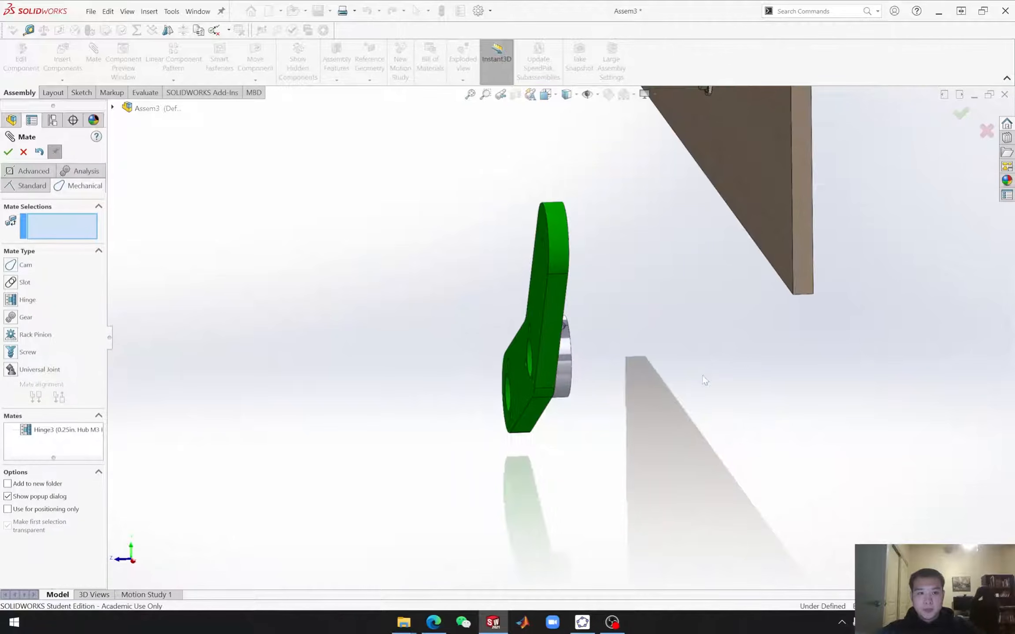
scroll(651, 212, down, 3)
middle_drag(561, 392, 535, 386)
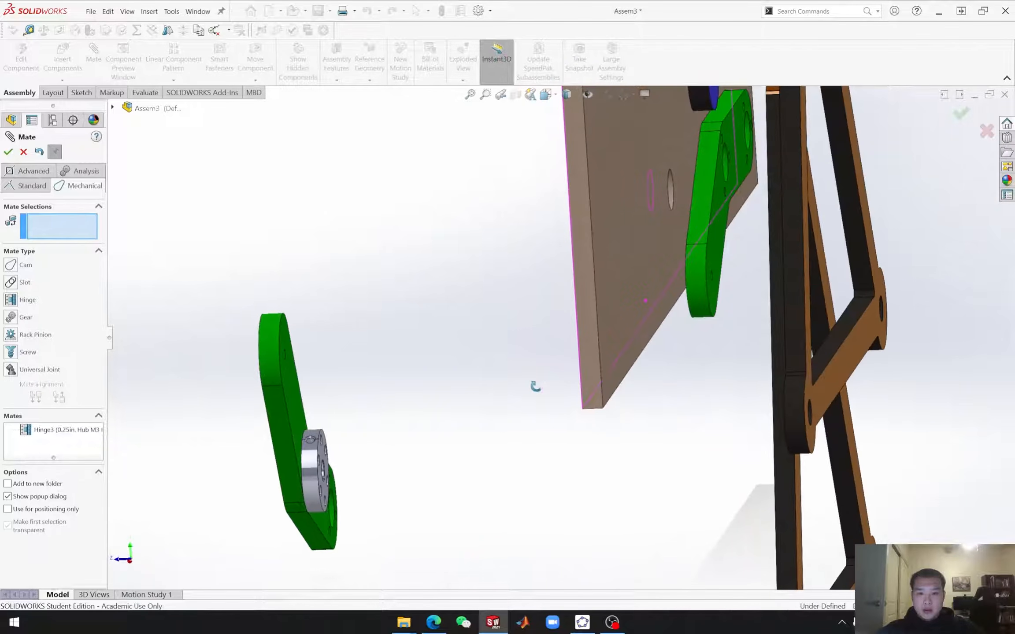
scroll(423, 442, down, 2)
middle_drag(435, 450, 397, 444)
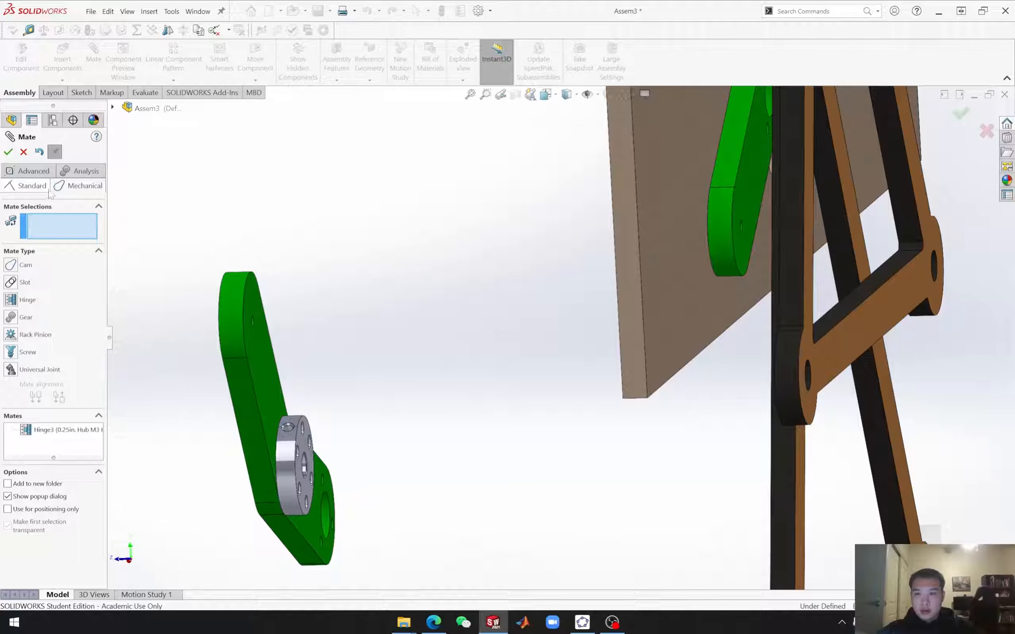
click(24, 304)
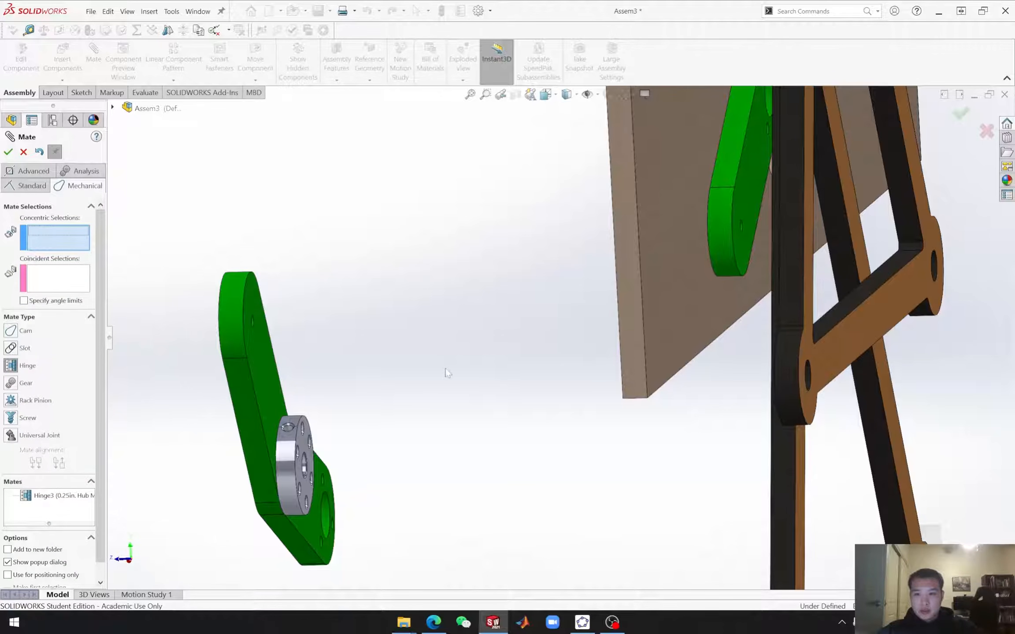
scroll(442, 369, up, 3)
middle_drag(526, 377, 567, 367)
scroll(397, 243, down, 7)
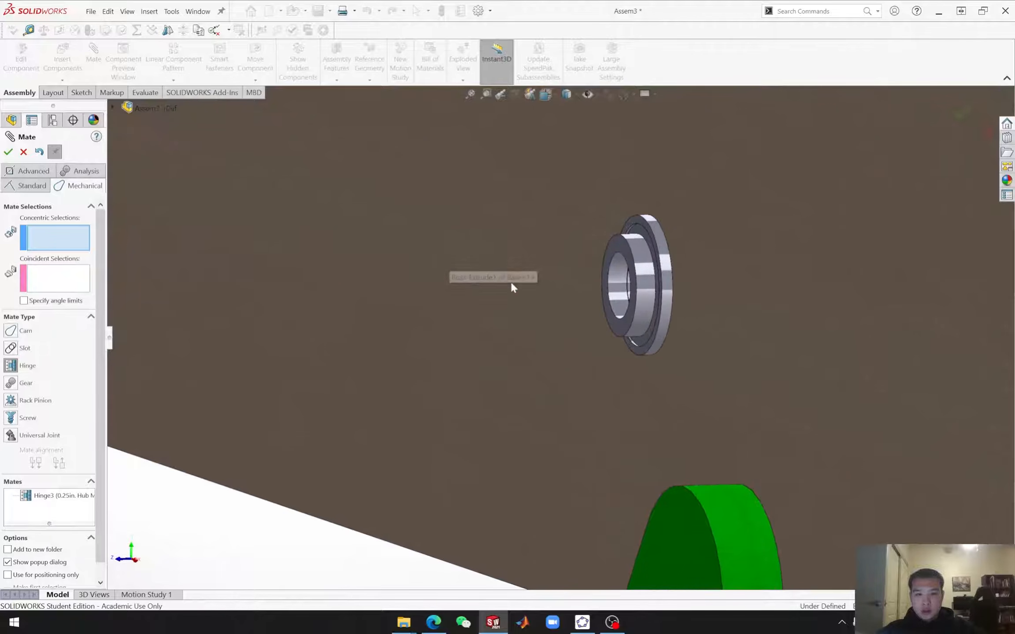
click(619, 287)
middle_drag(619, 287, 663, 535)
scroll(542, 466, down, 5)
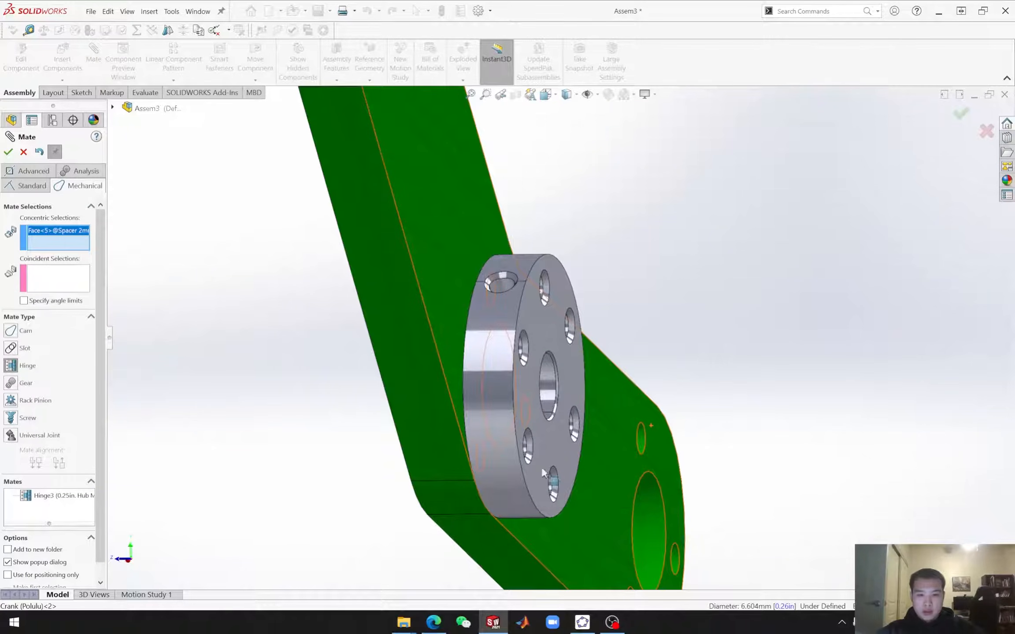
click(549, 391)
middle_drag(548, 391, 554, 447)
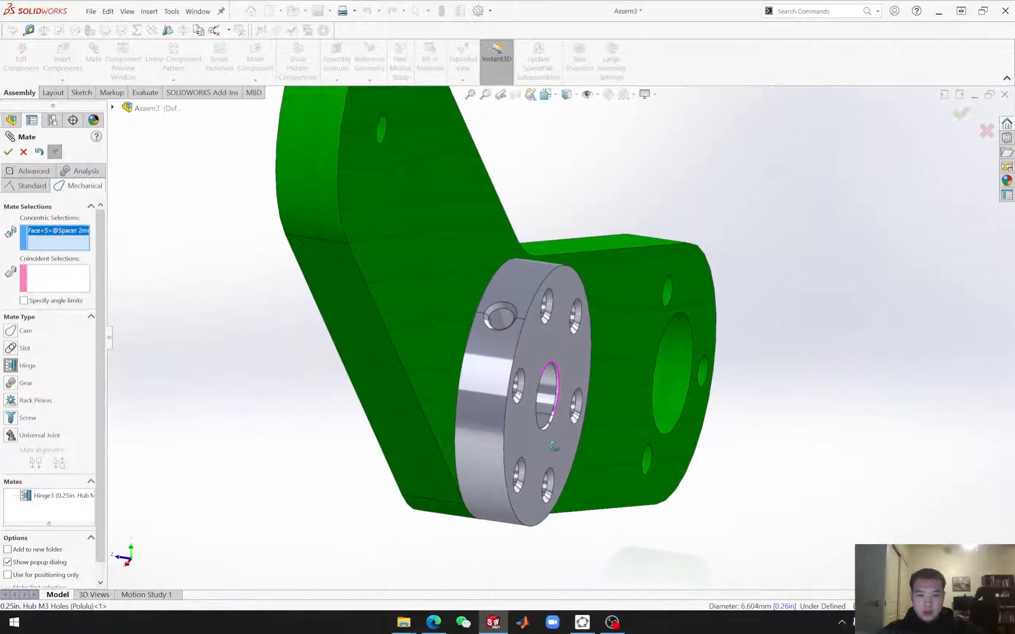
click(547, 391)
middle_drag(567, 503, 593, 482)
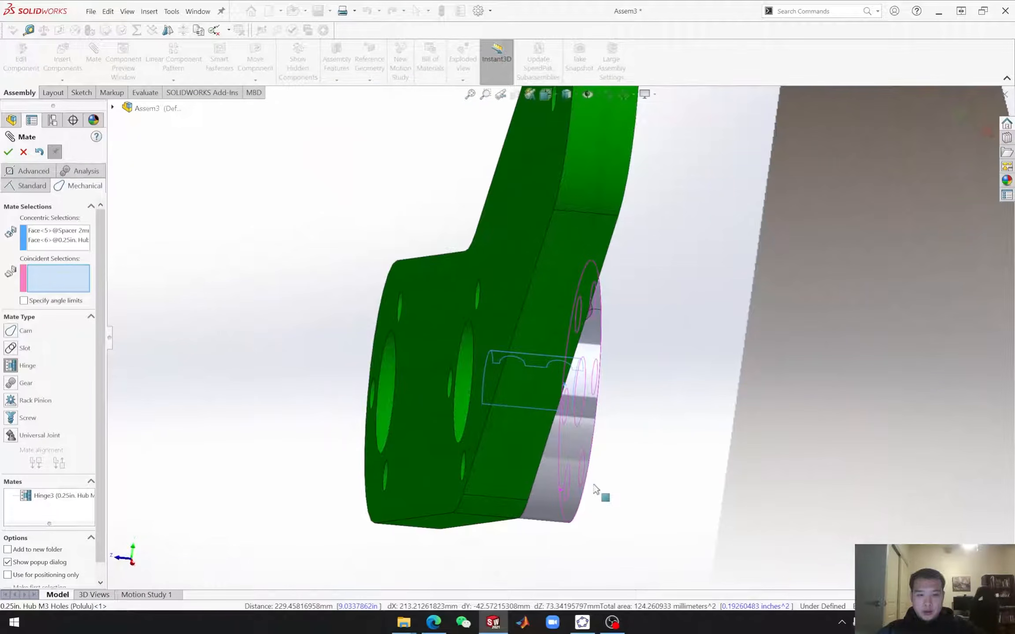
Step: Set the spacer's outer end face and the hub's flat outer face as the hinge's coincident faces
scroll(613, 407, up, 6)
scroll(615, 409, up, 4)
scroll(546, 276, down, 8)
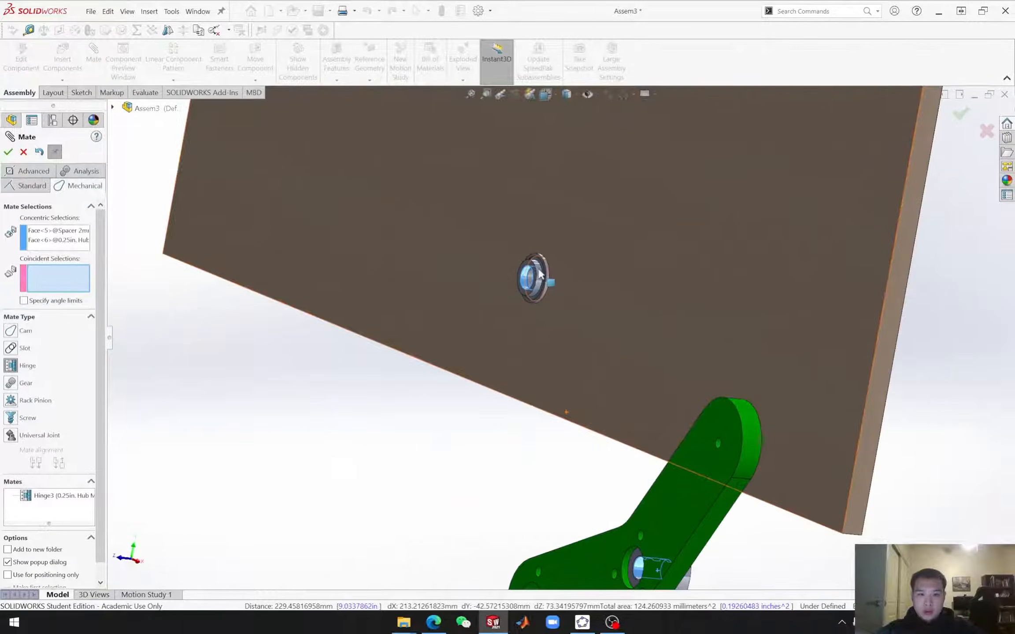
scroll(541, 273, down, 6)
click(560, 322)
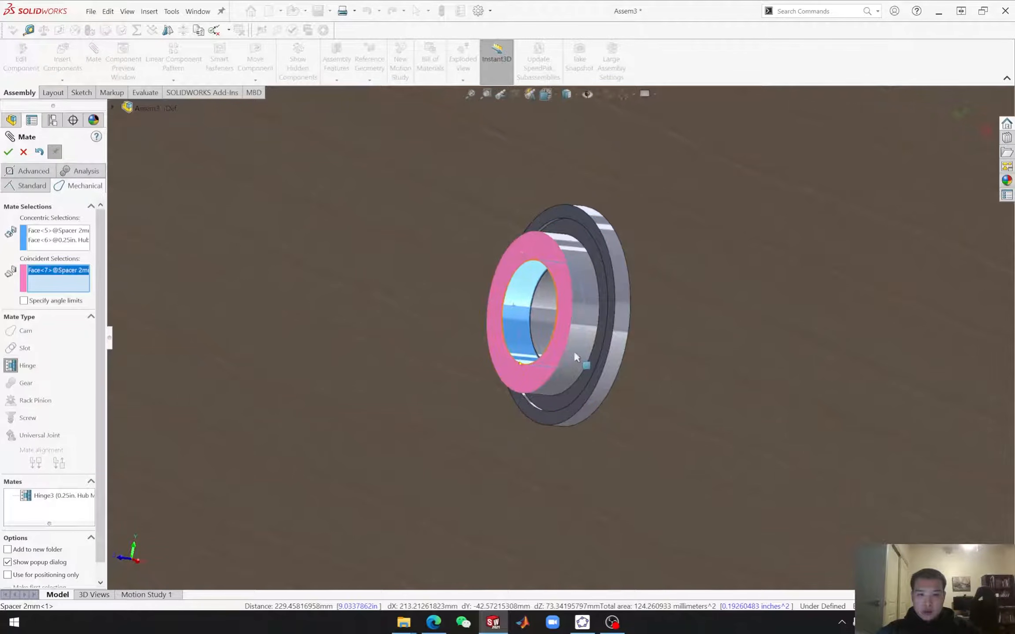
scroll(561, 325, up, 6)
scroll(643, 472, up, 4)
middle_drag(669, 501, 623, 485)
scroll(621, 478, down, 8)
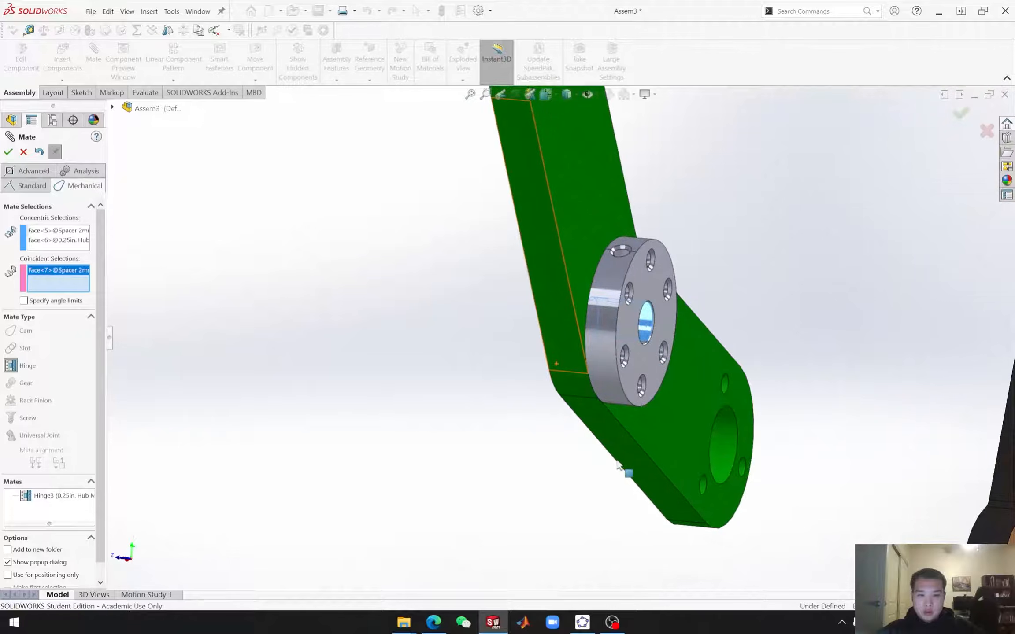
click(640, 361)
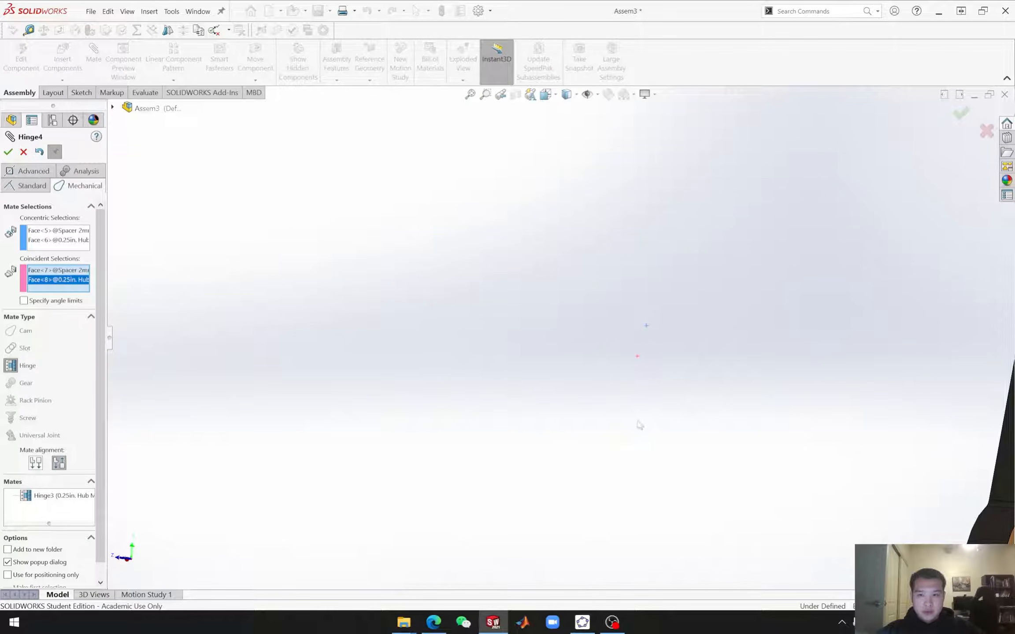
Step: Compare both mate alignments, keep the anti-aligned one with the hub between spacer and crank, and accept the hinge
middle_drag(640, 425, 690, 413)
scroll(678, 410, up, 7)
middle_drag(617, 390, 654, 400)
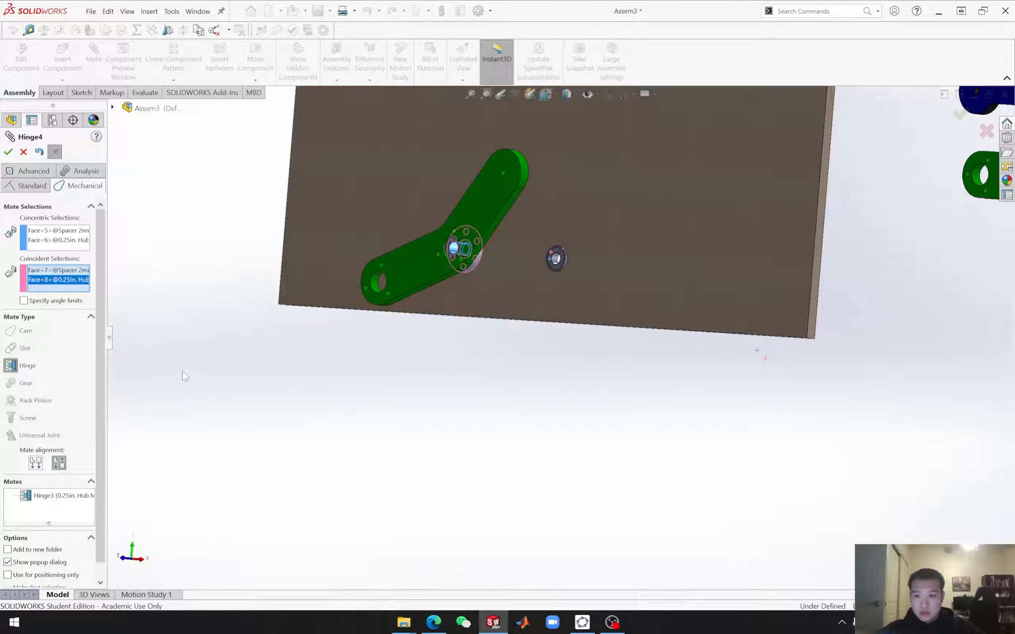
click(35, 463)
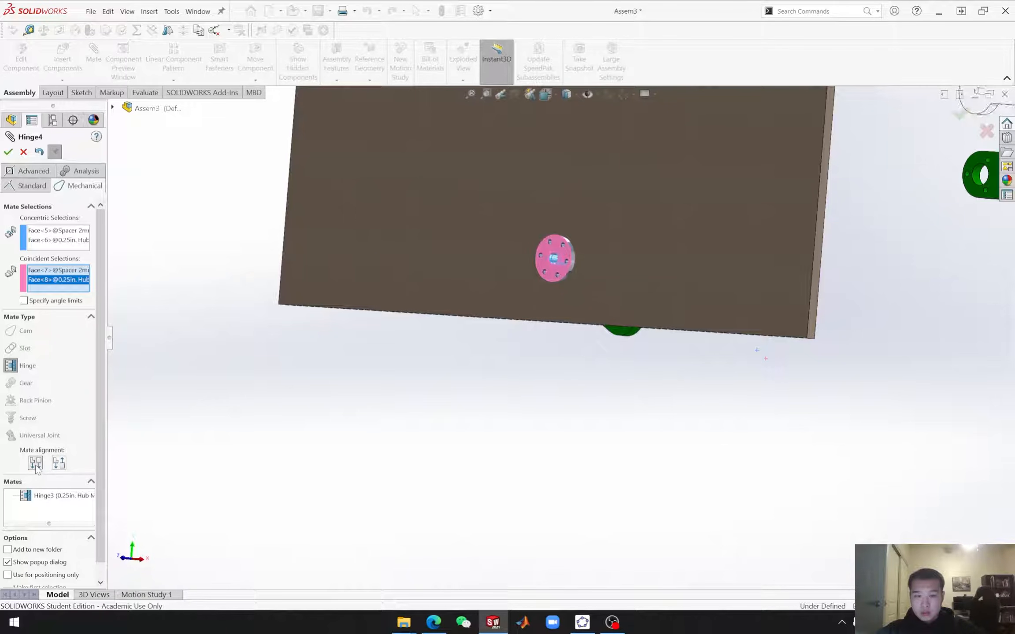
click(58, 463)
middle_drag(464, 401, 601, 391)
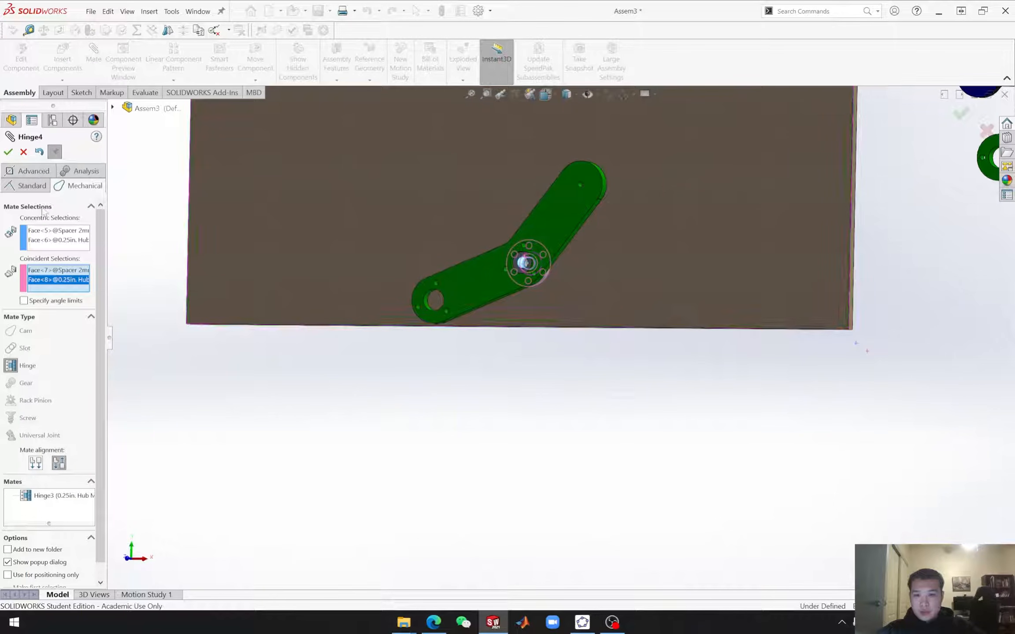
click(8, 153)
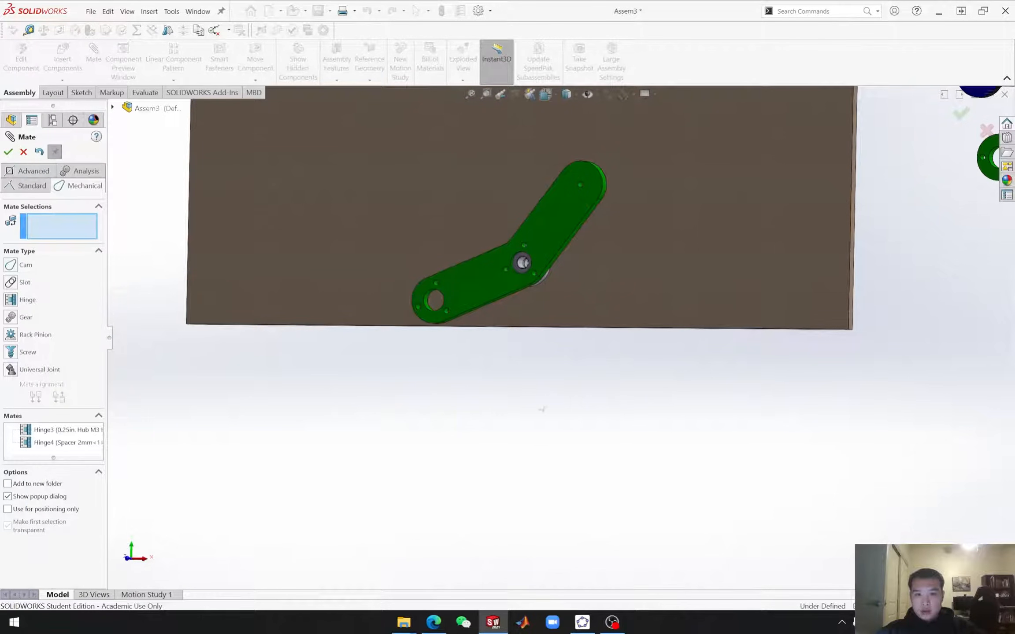
click(24, 152)
Step: Swing the green crank around on the base plate to test its hinge rotation
middle_drag(635, 373, 650, 385)
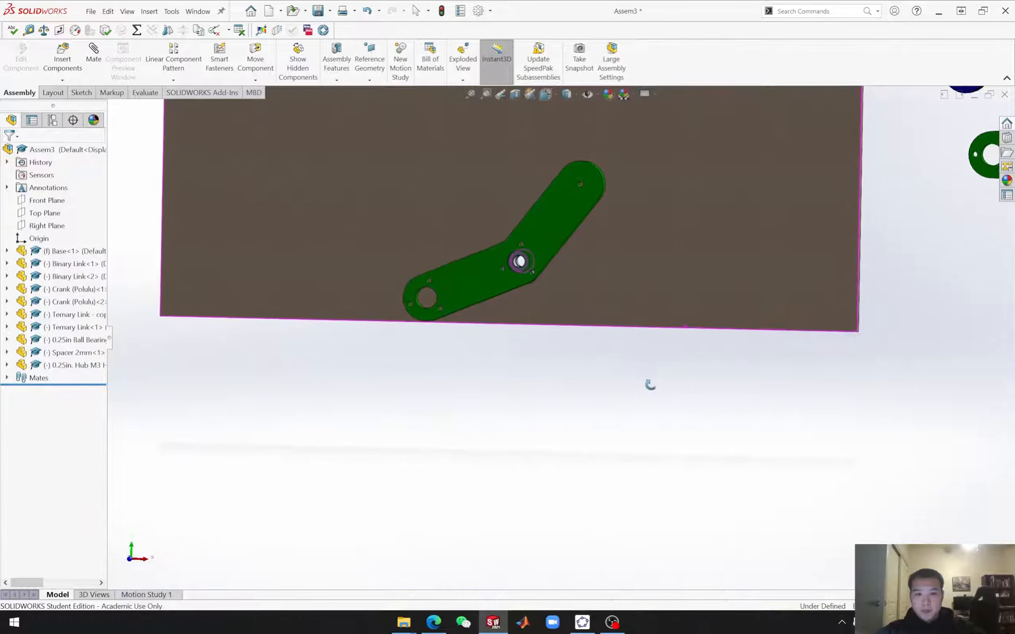
click(565, 238)
mouse_move(564, 235)
mouse_down()
mouse_move(568, 250)
mouse_move(549, 224)
mouse_move(564, 236)
mouse_up()
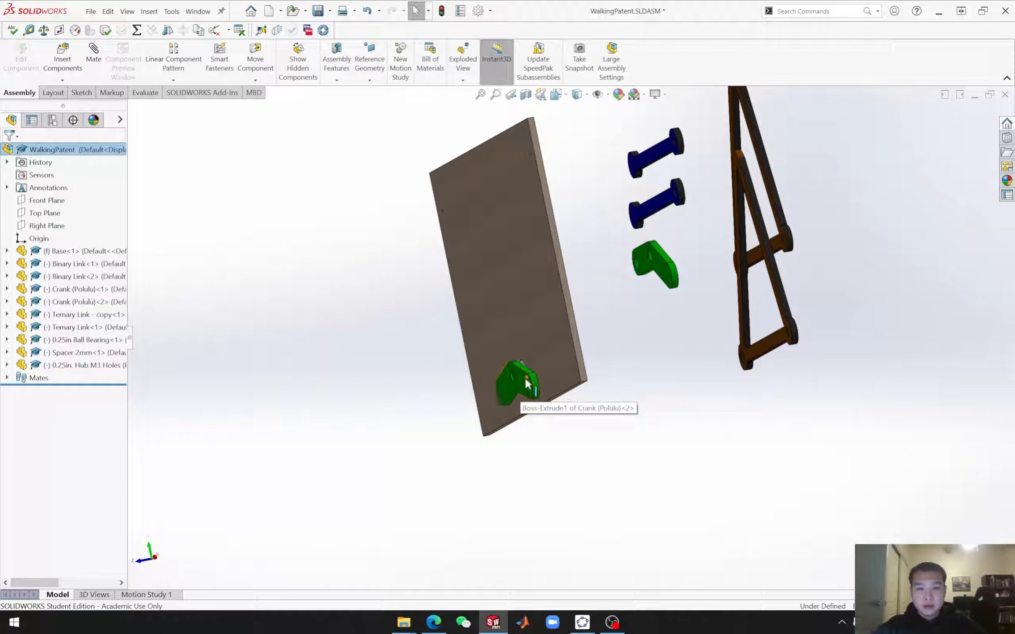
Step: Insert a second 0.25in. Hub M3 Holes (Polulu) part from the Hubs (Polulu) folder and place it below the base plate
mouse_move(569, 421)
middle_down()
mouse_move(607, 415)
mouse_move(581, 432)
middle_up()
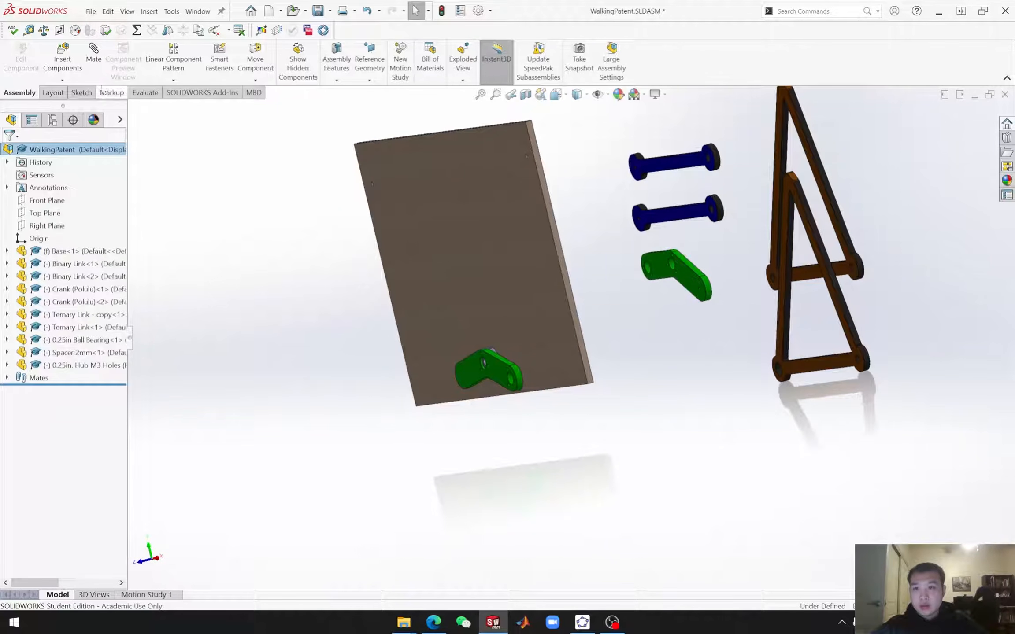
click(67, 69)
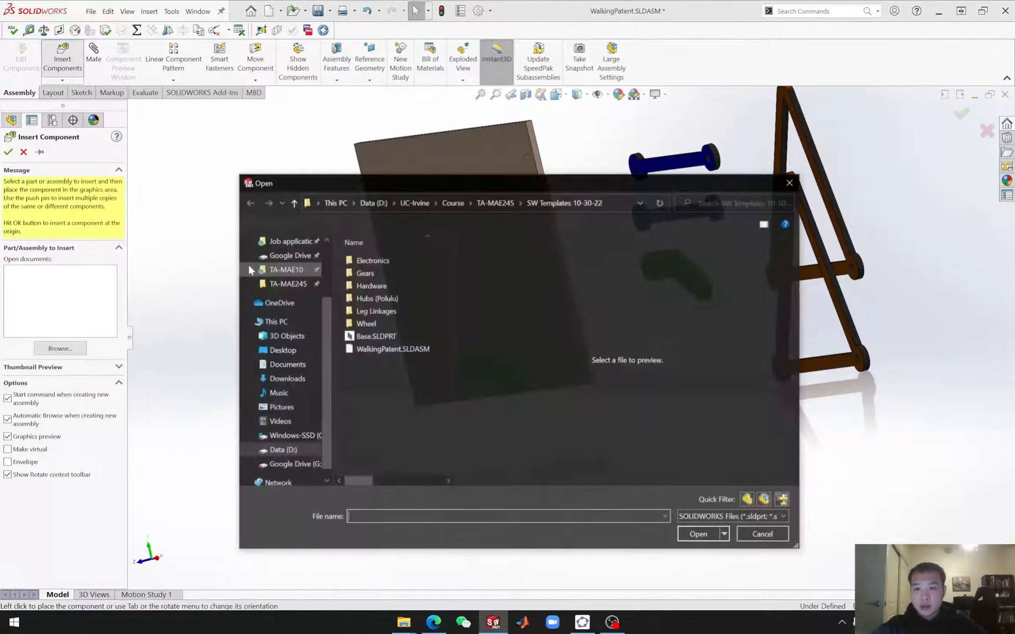
double_click(383, 299)
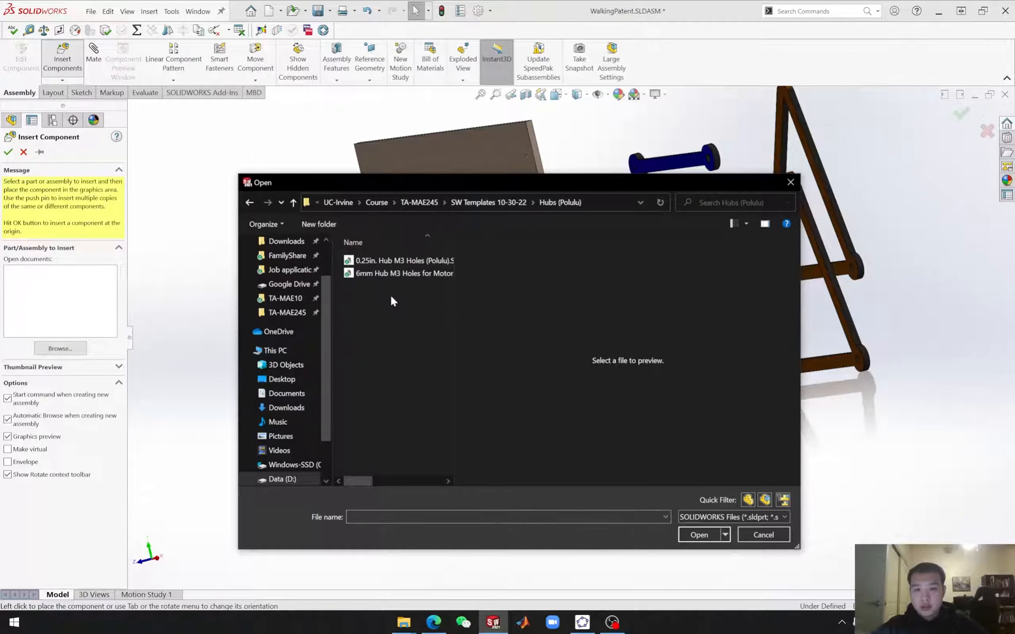
click(383, 261)
click(699, 535)
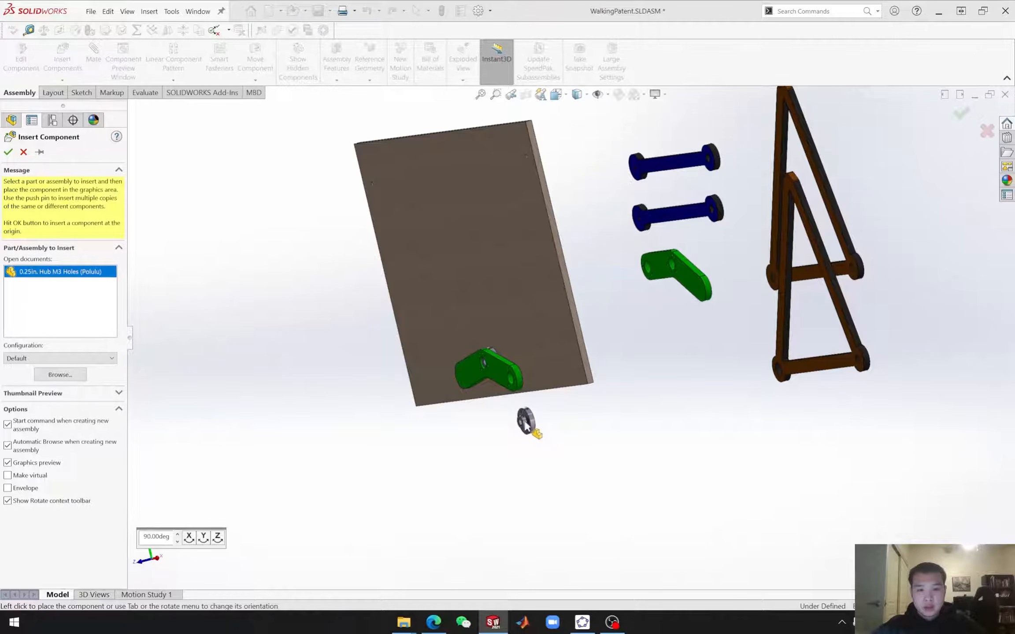
click(527, 423)
Step: Set up a mechanical Hinge mate with the crank's large end hole and the new hub's boss as concentric faces
scroll(528, 423, down, 8)
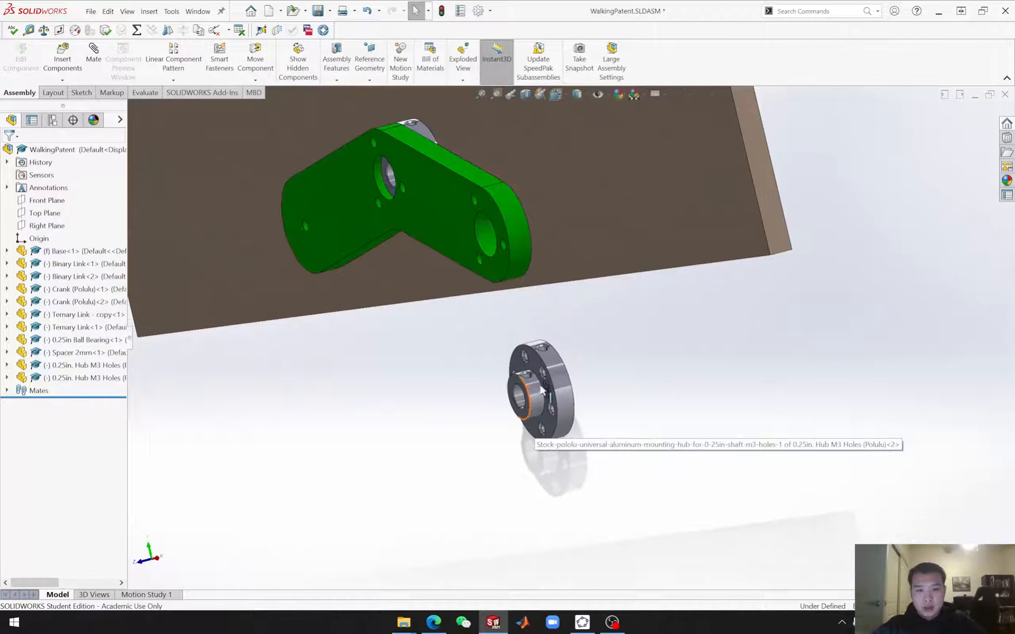
scroll(542, 389, down, 2)
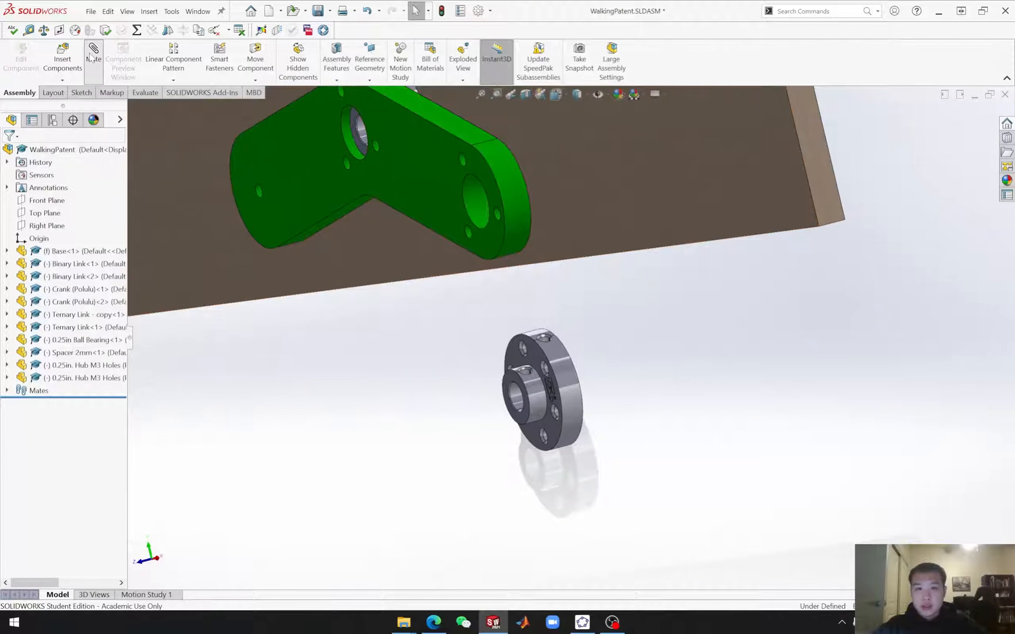
click(469, 213)
click(534, 403)
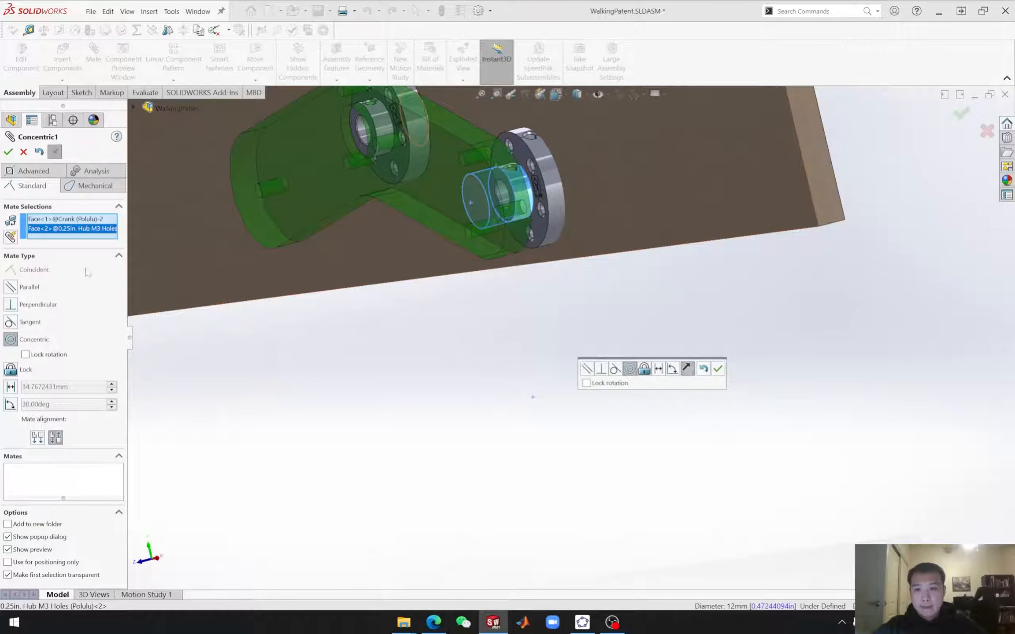
click(80, 185)
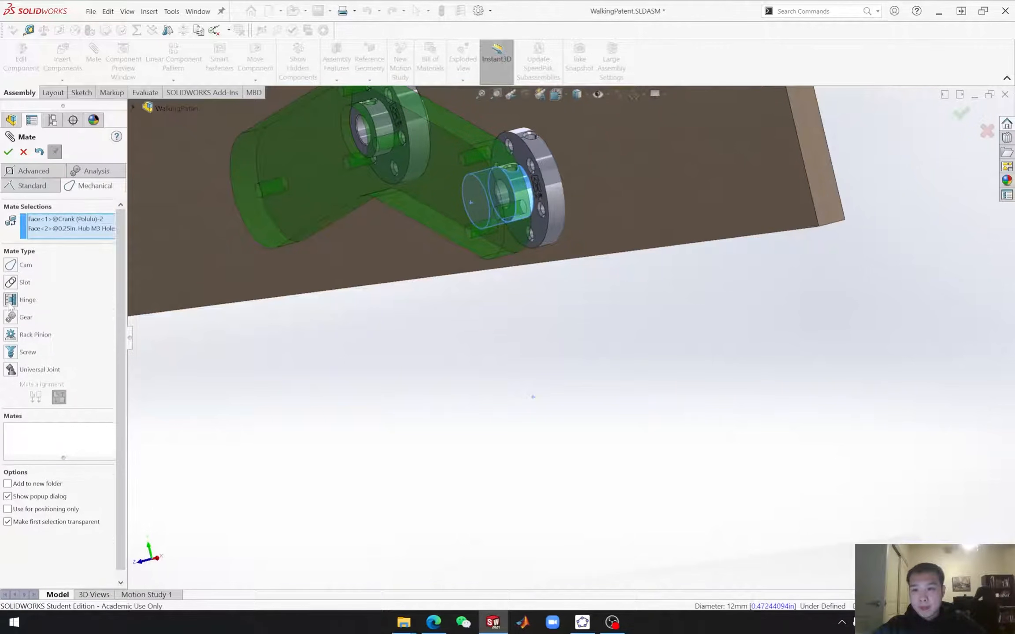
click(11, 301)
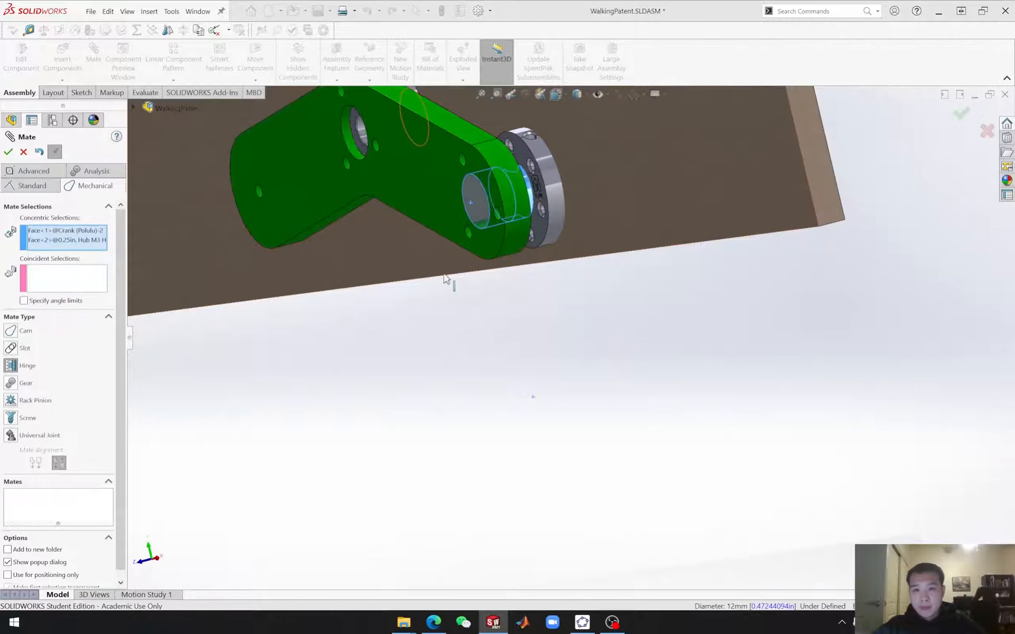
Step: Make the hub's flange face and the crank's outer flat face coincident in the hinge, set the alignment to anti-aligned, and accept it
click(519, 158)
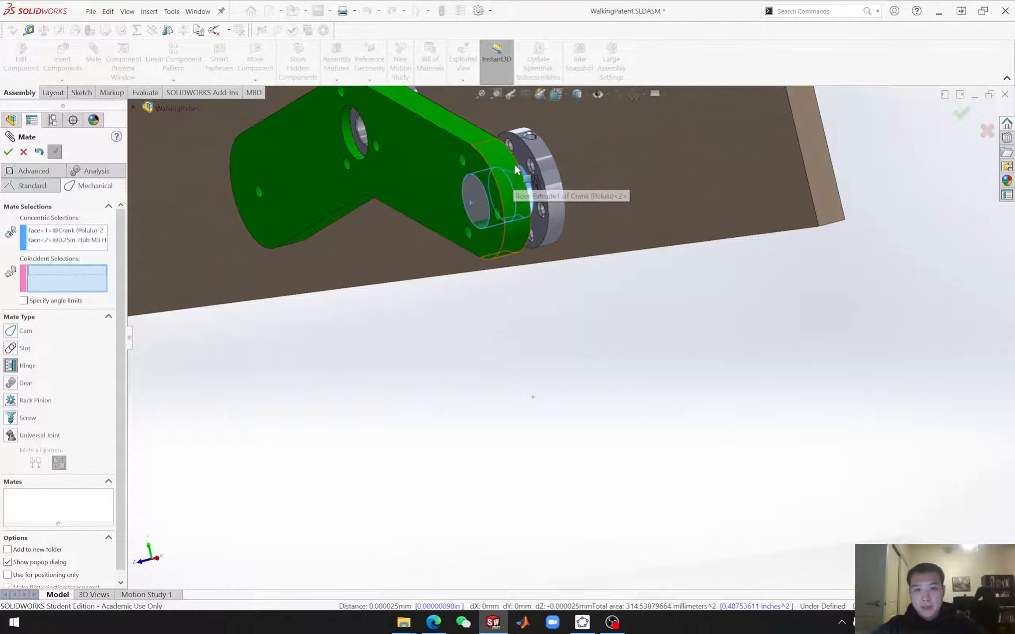
click(436, 177)
click(58, 462)
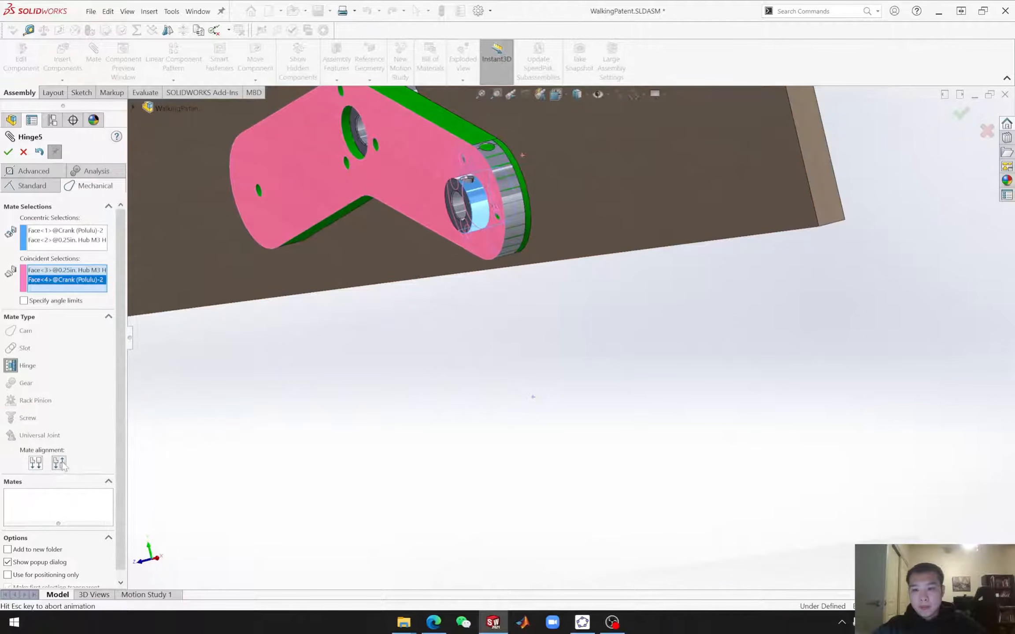
click(8, 152)
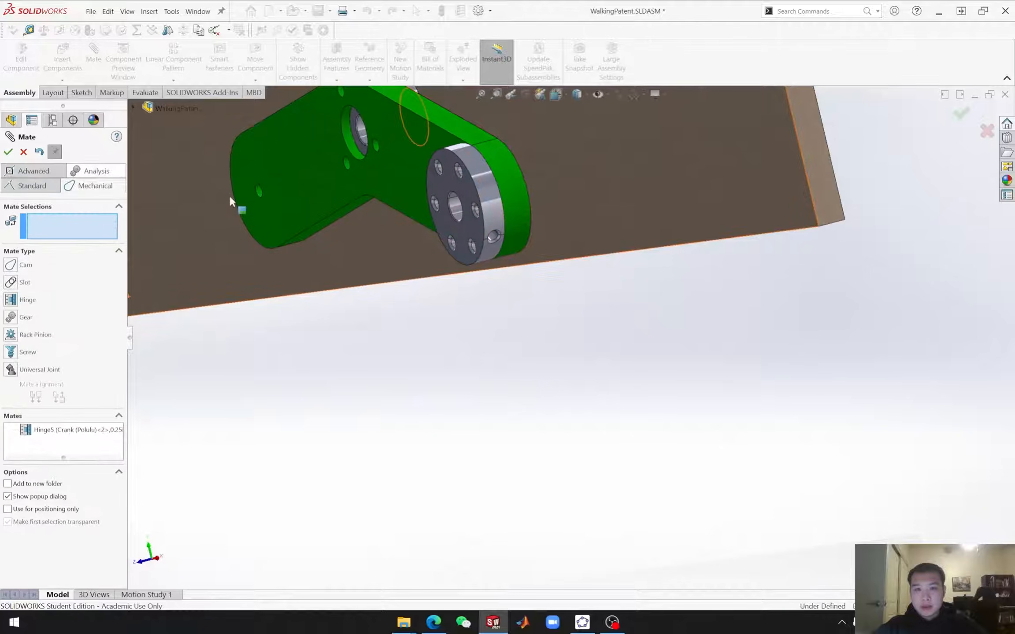
Step: Try to make one of the end hub's M3 holes concentric with the matching small hole in the crank
scroll(514, 327, down, 3)
click(33, 186)
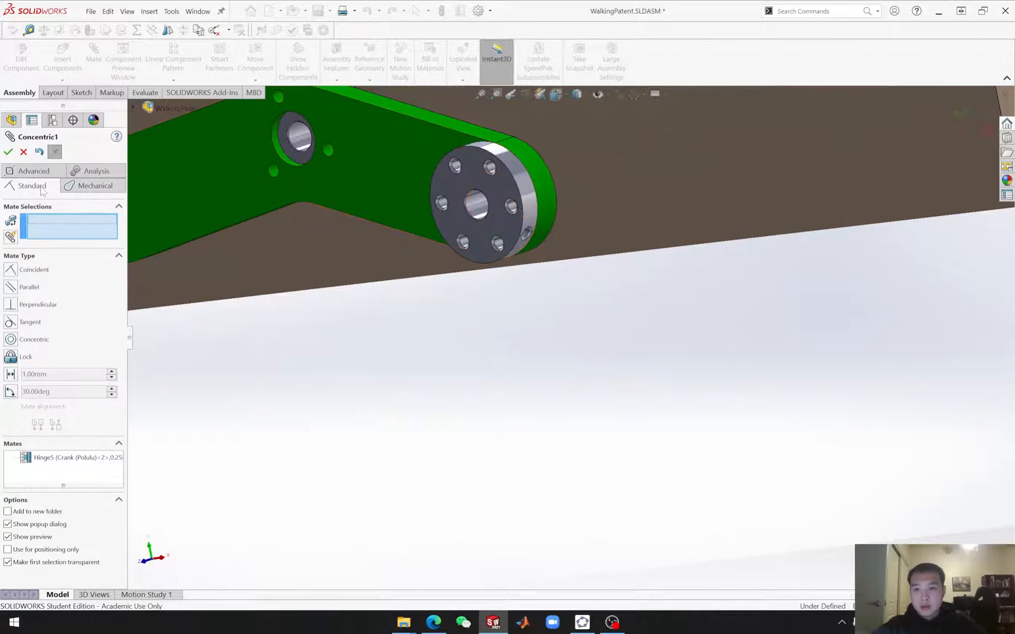
scroll(480, 185, down, 5)
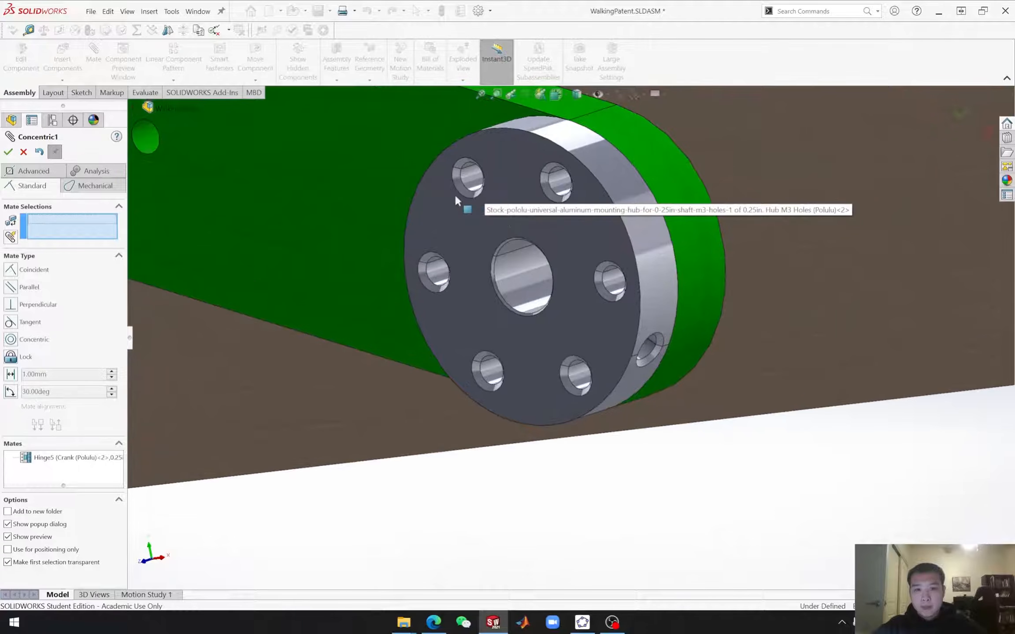
click(472, 184)
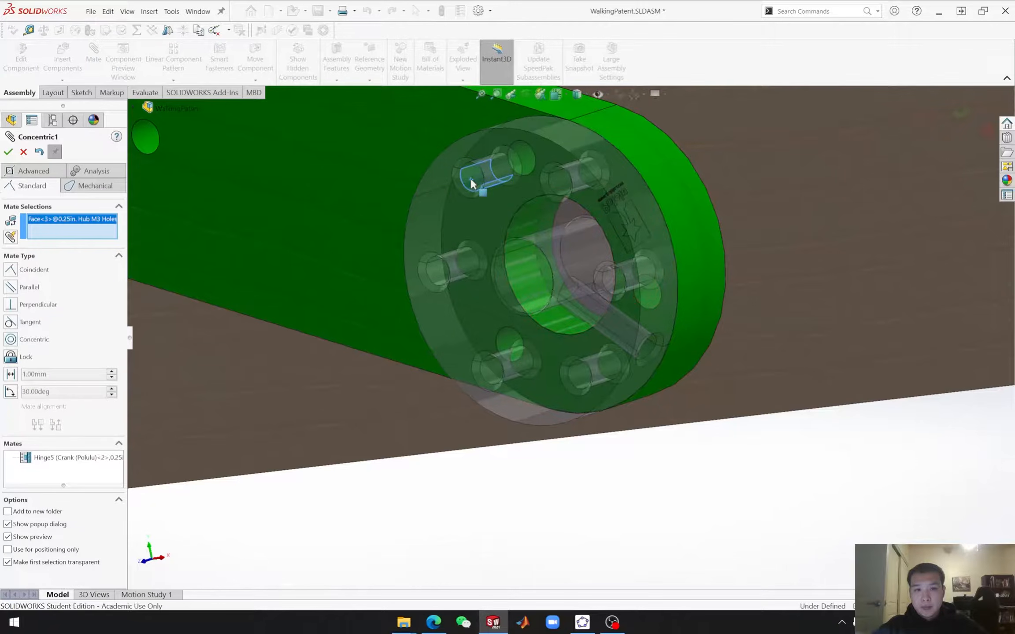
click(513, 154)
click(11, 323)
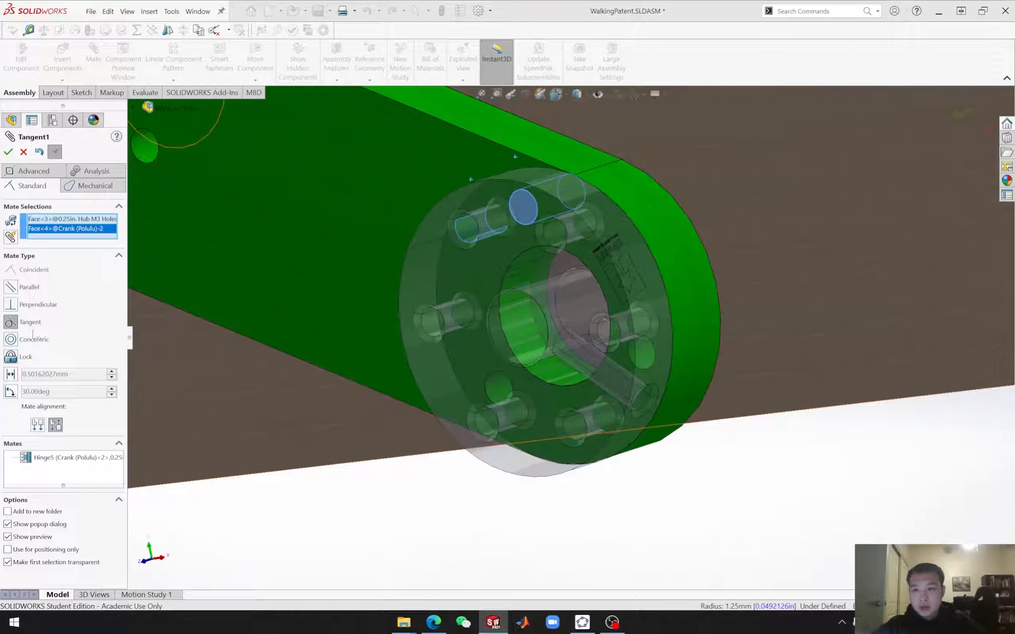
click(10, 340)
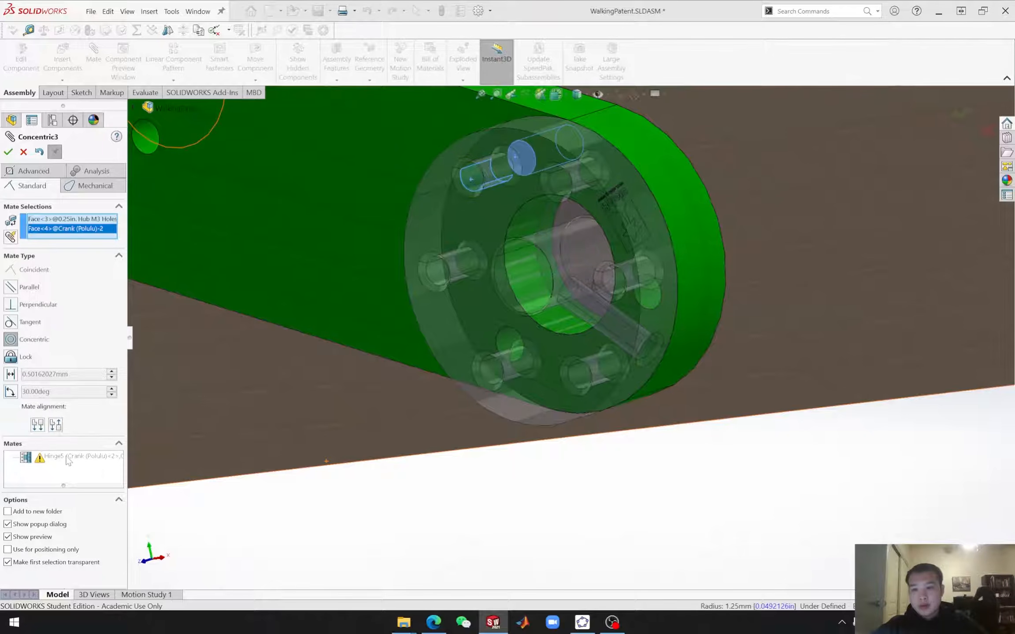
click(8, 154)
click(590, 366)
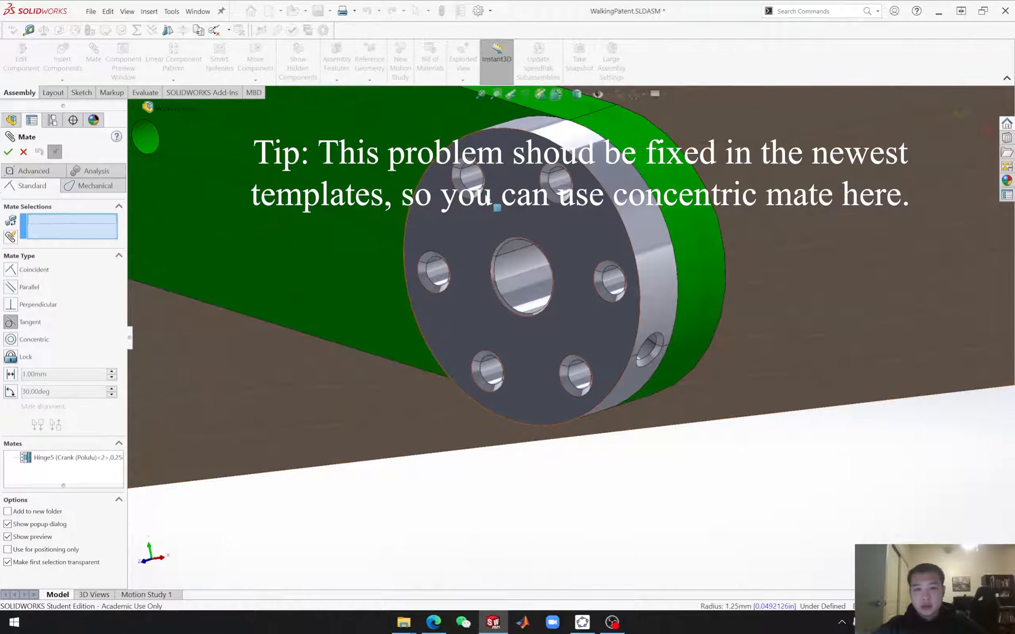
Step: Add a Tangent mate between the end hub's M3 hole and the crank's matching small hole
click(473, 180)
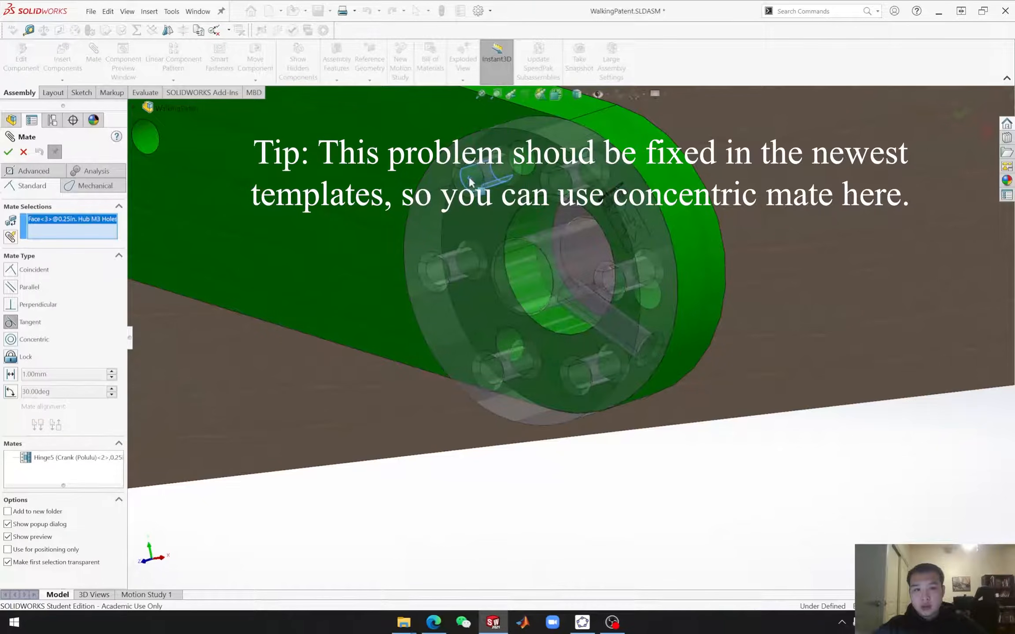
click(521, 164)
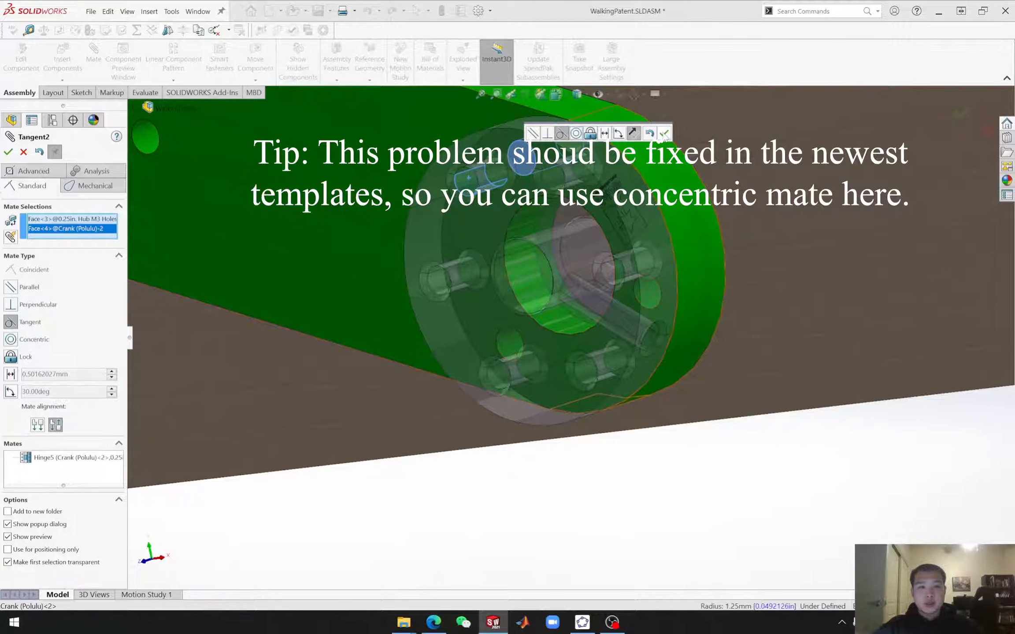
click(664, 134)
Step: Make the small hole at the crank's bend concentric with the M3 hole of the hub behind it, and finish mating
scroll(515, 337, up, 3)
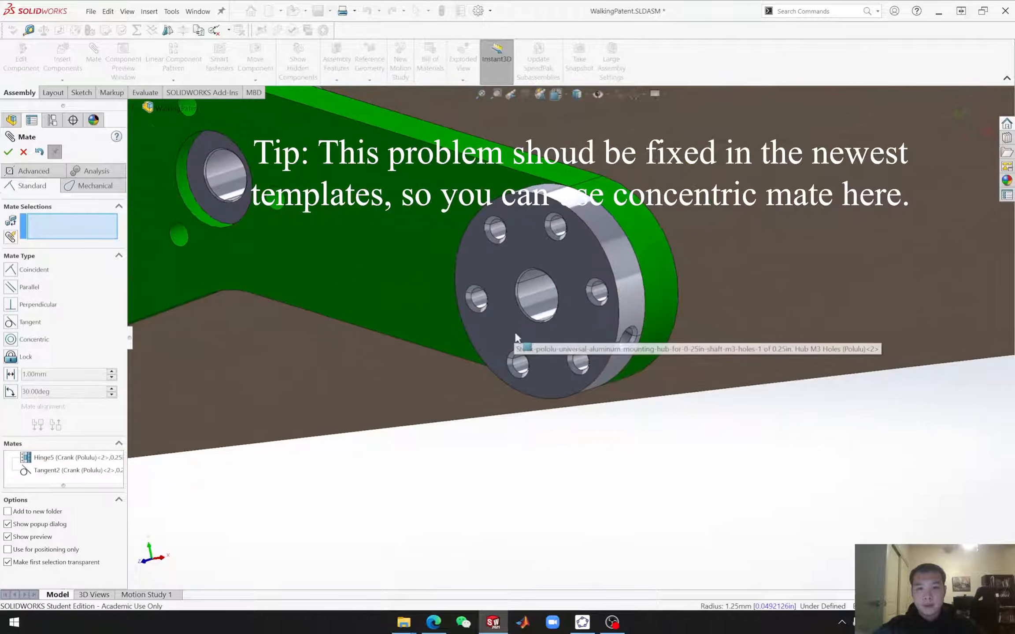
scroll(394, 321, up, 1)
scroll(385, 241, down, 2)
middle_drag(397, 252, 430, 241)
scroll(387, 200, down, 4)
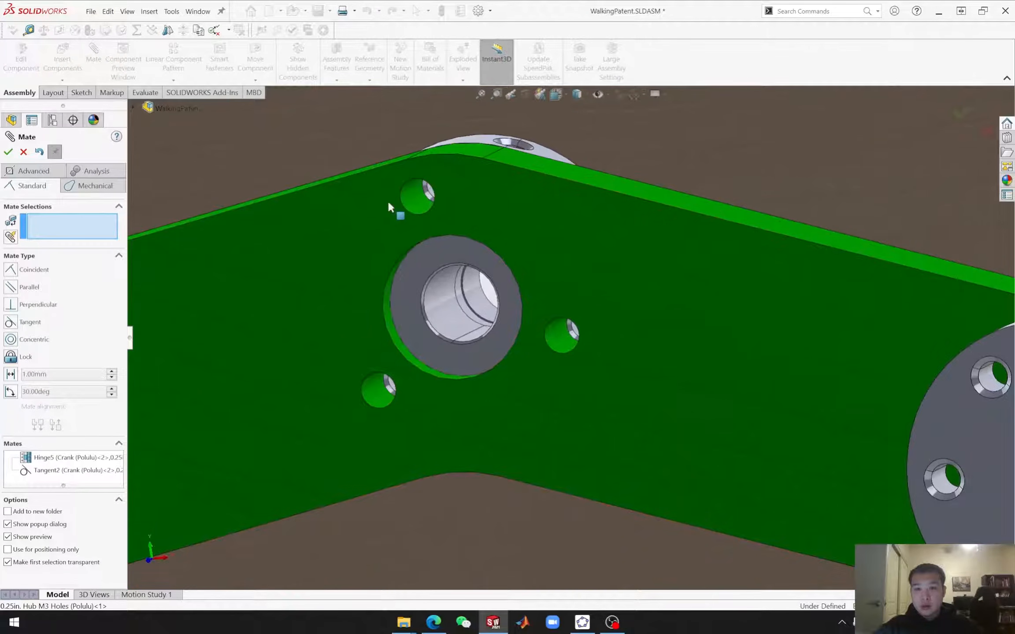
click(459, 216)
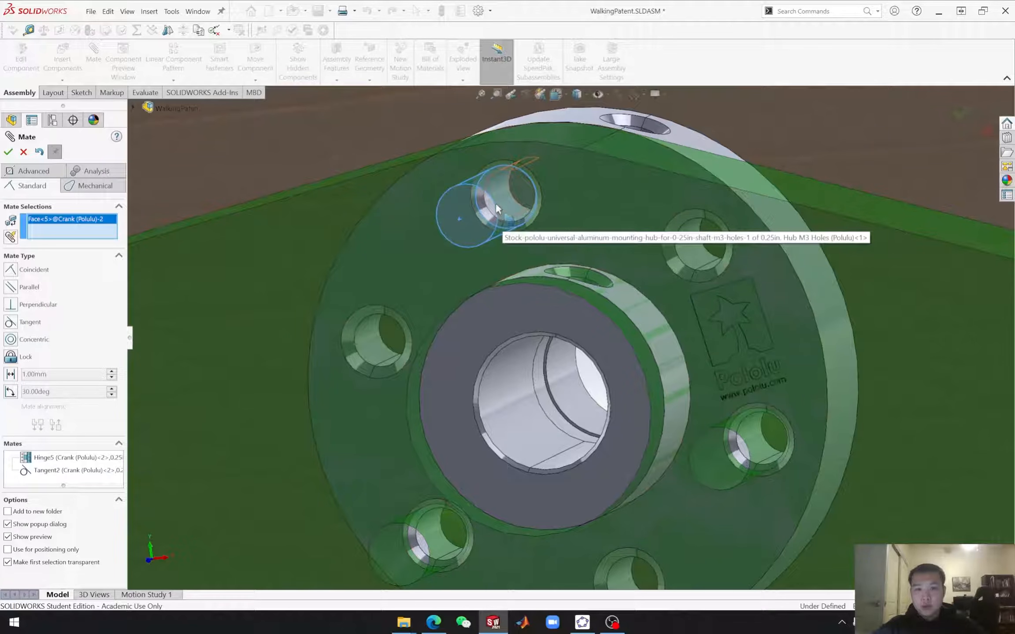
click(509, 224)
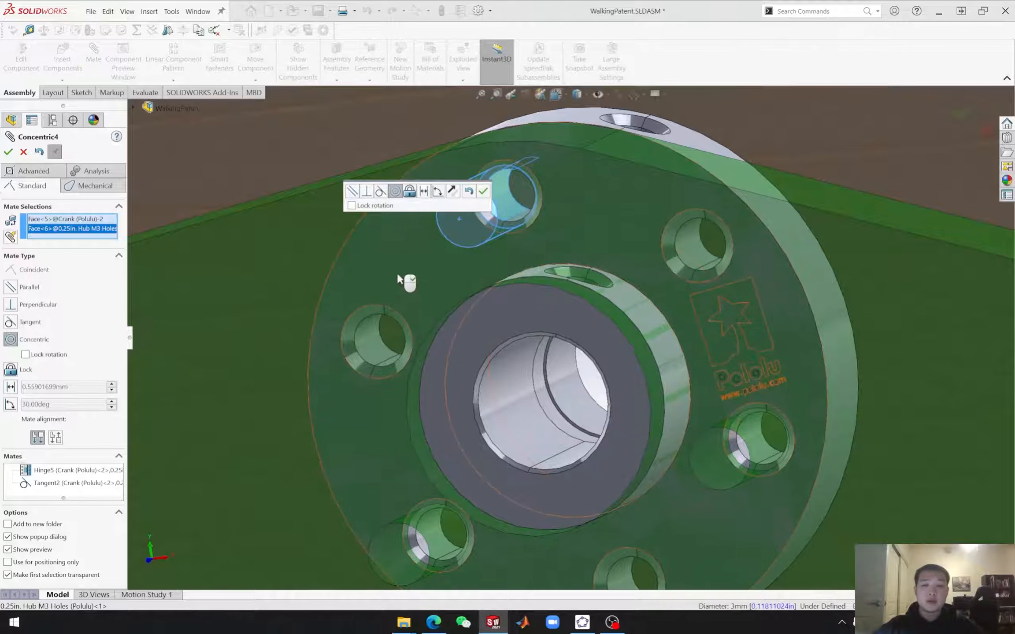
click(8, 151)
scroll(557, 347, up, 6)
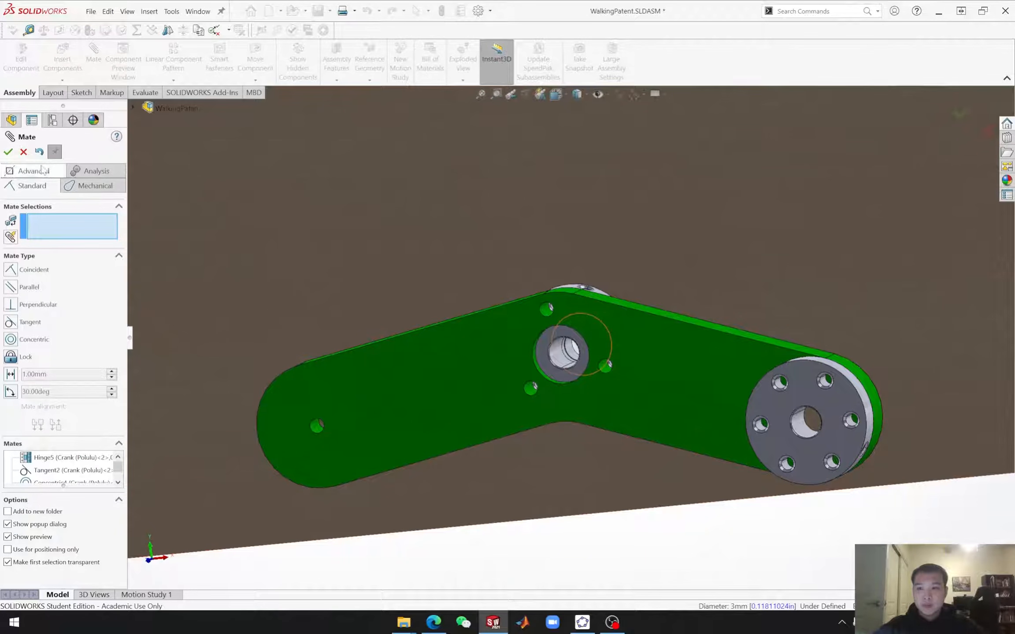
key(Escape)
Step: Examine which faces the existing hinge and tangent mates join, and inspect the crank, hub and spacer stack from the side
click(7, 391)
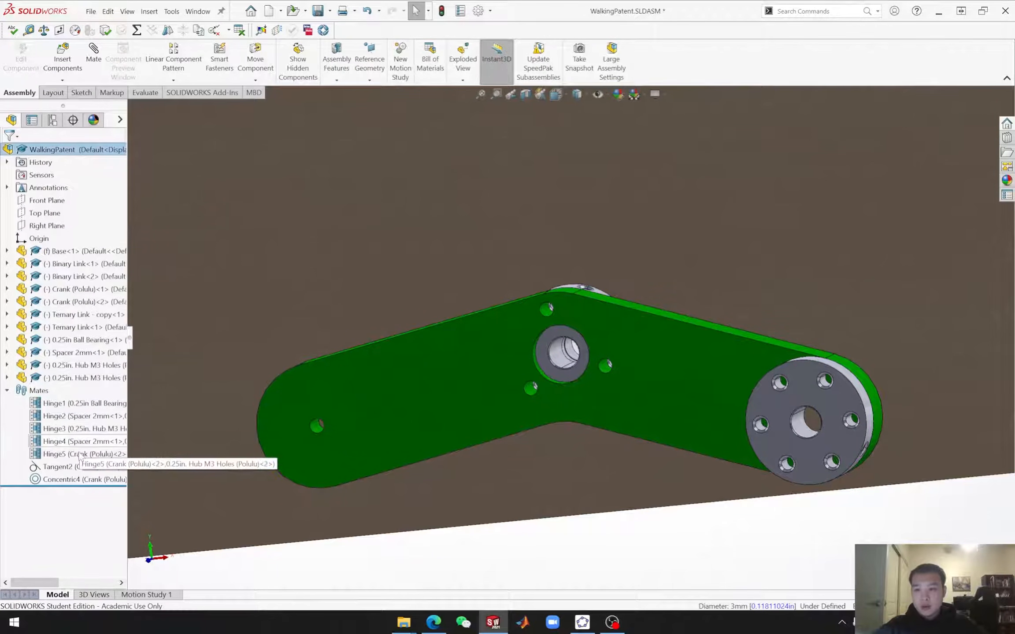
click(44, 478)
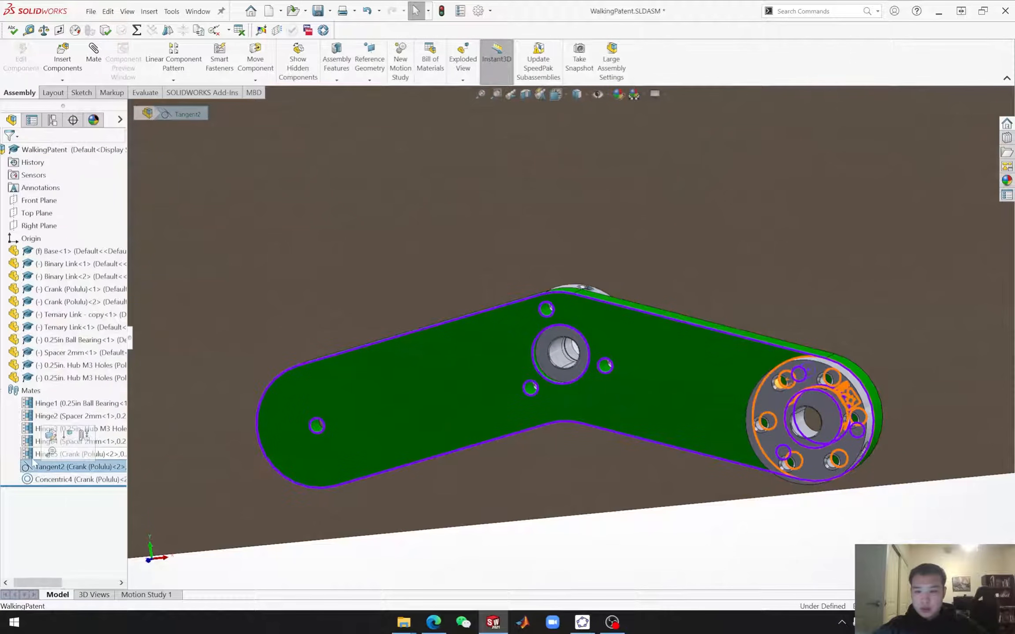
click(731, 563)
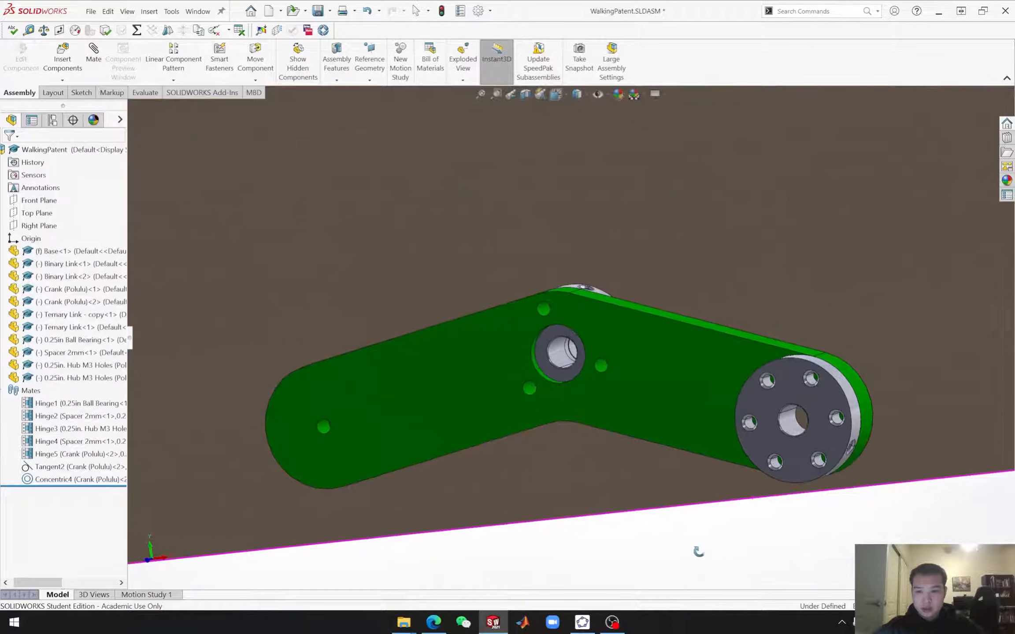
click(84, 455)
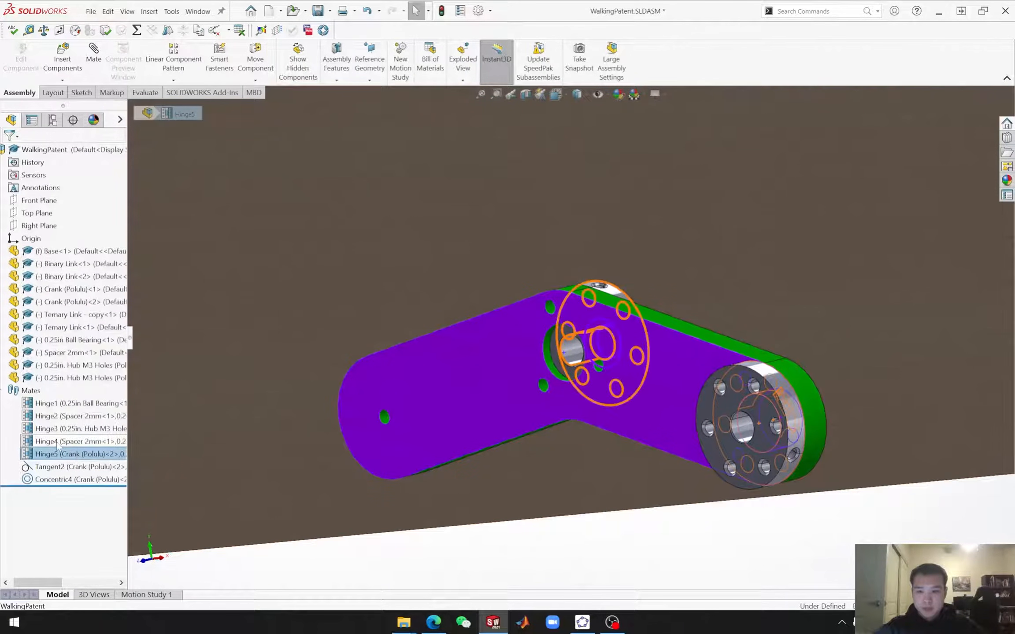
click(44, 428)
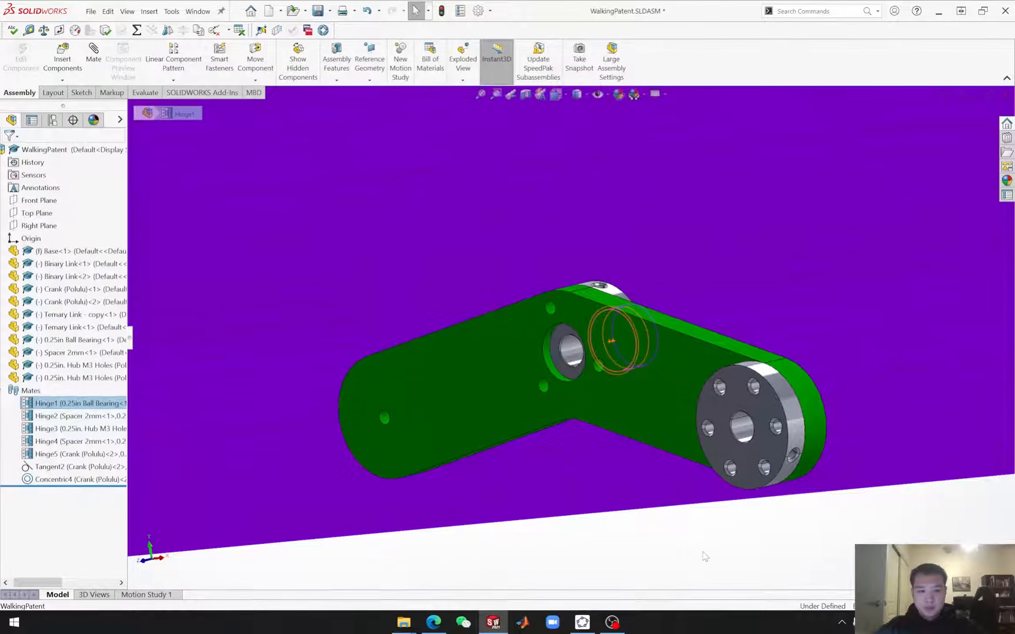
click(731, 549)
middle_drag(732, 549, 597, 426)
scroll(660, 351, down, 6)
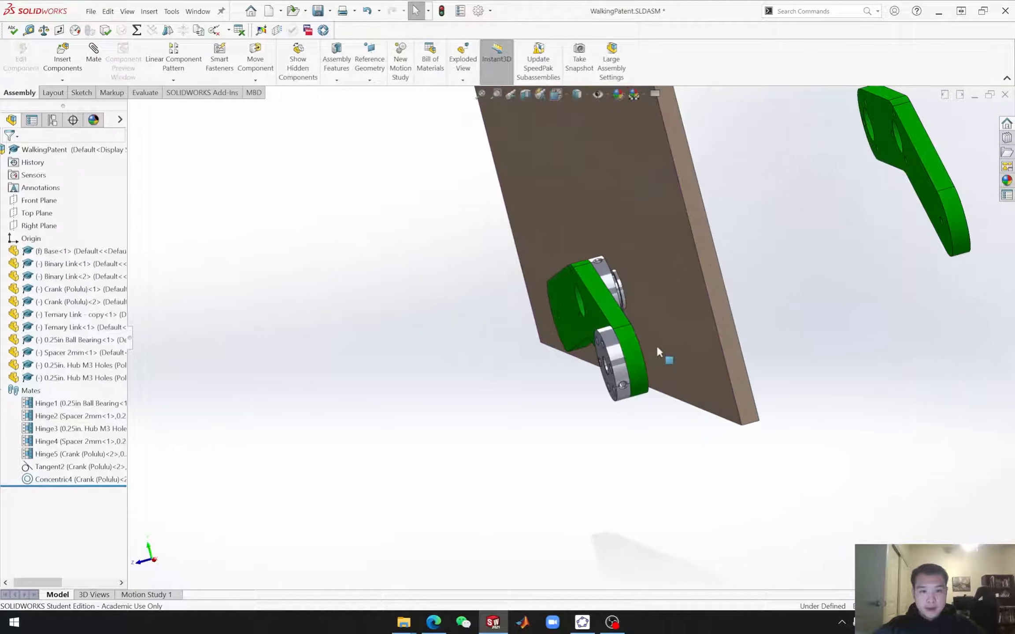
mouse_move(604, 340)
middle_down()
mouse_move(588, 332)
mouse_move(591, 349)
middle_up()
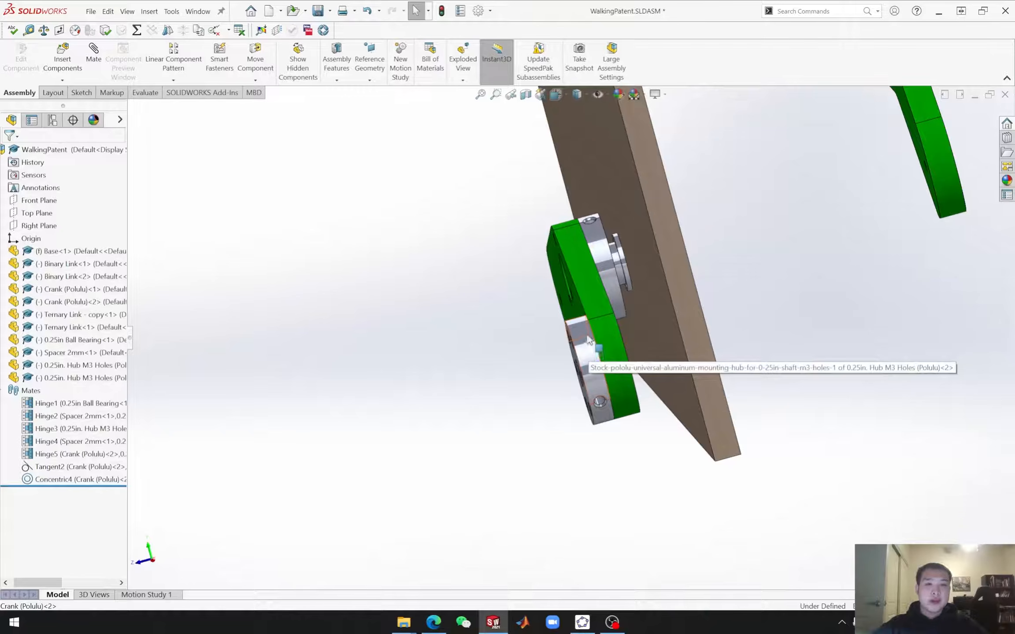
Step: Try to place a copy of the Spacer 2mm part in the empty space beside the base plate
click(617, 261)
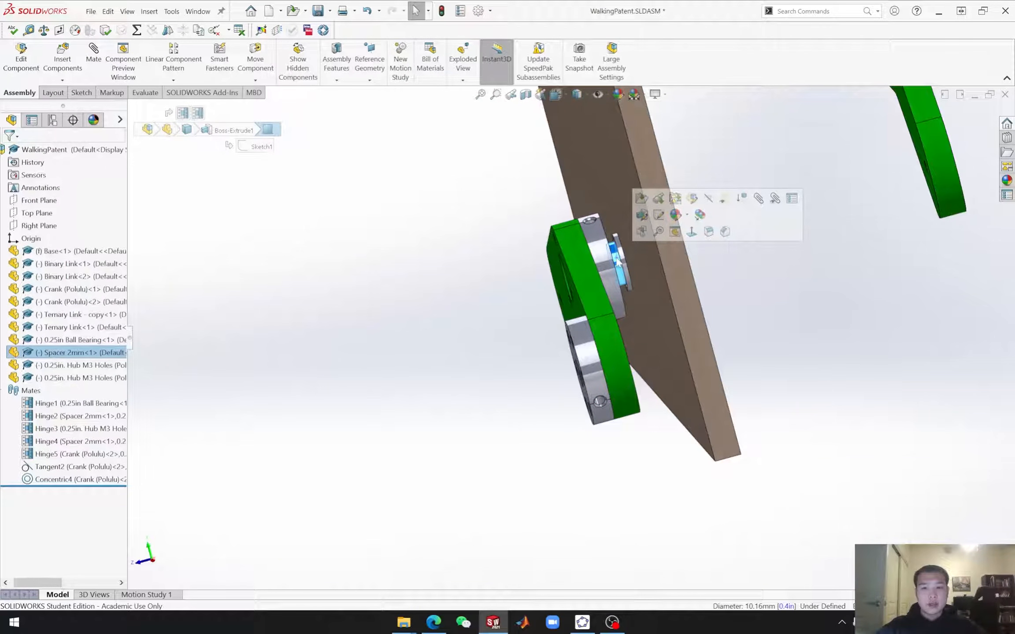
middle_drag(617, 262, 584, 354)
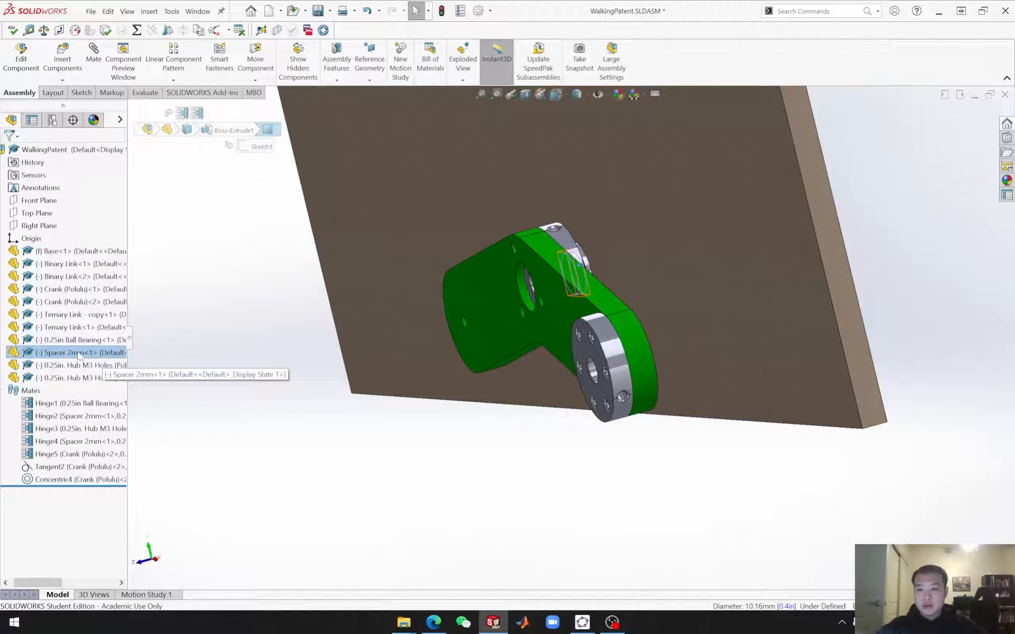
drag(67, 356, 393, 415)
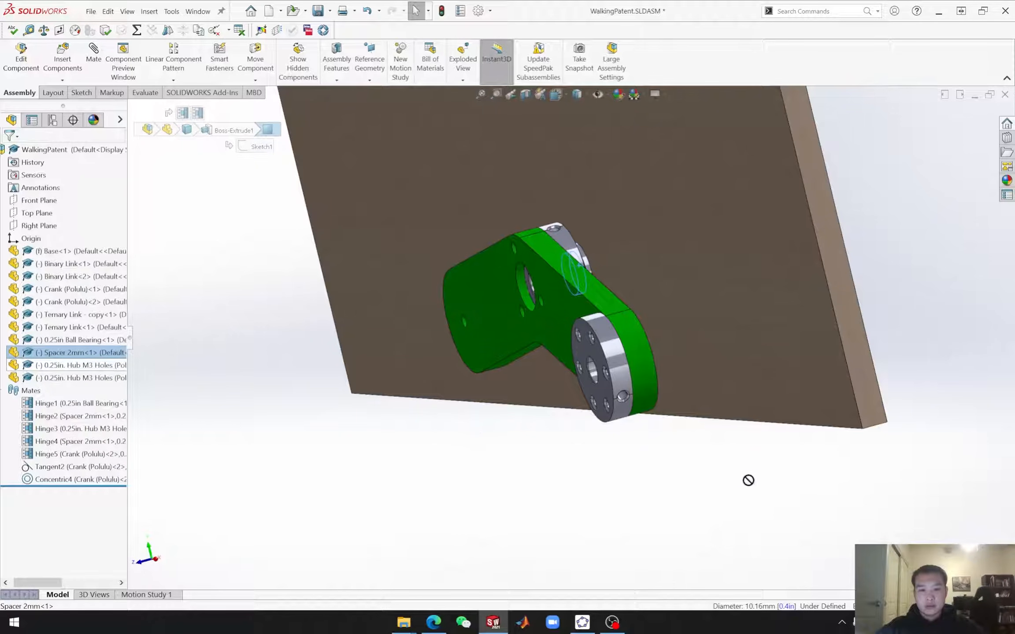
drag(944, 366, 935, 359)
click(931, 362)
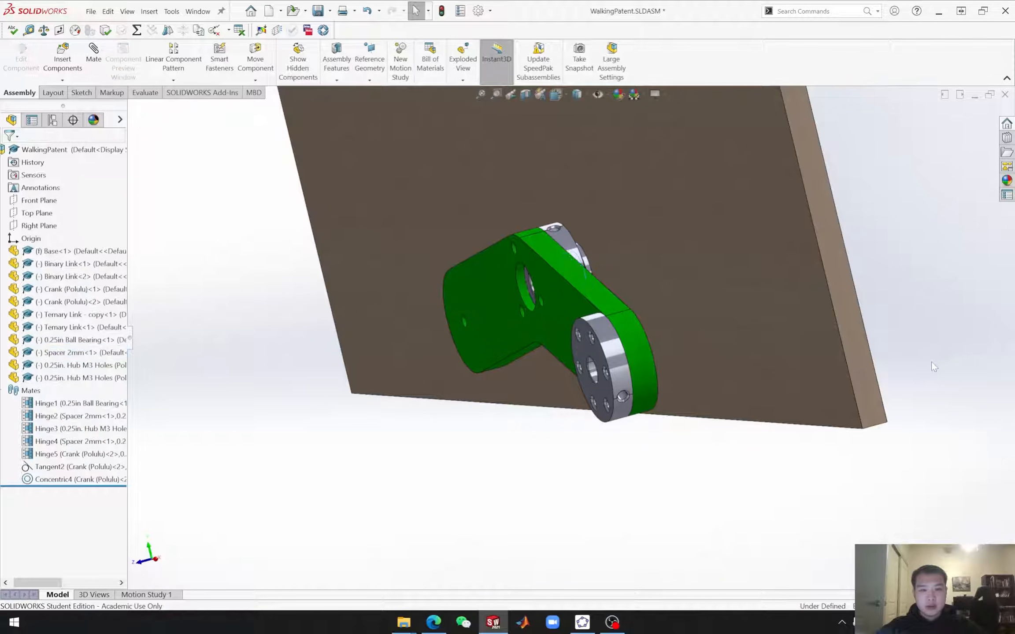
Step: Duplicate the Spacer 2mm part and place the copy between the base plate and the loose green crank
scroll(931, 361, up, 6)
scroll(931, 362, down, 5)
click(51, 365)
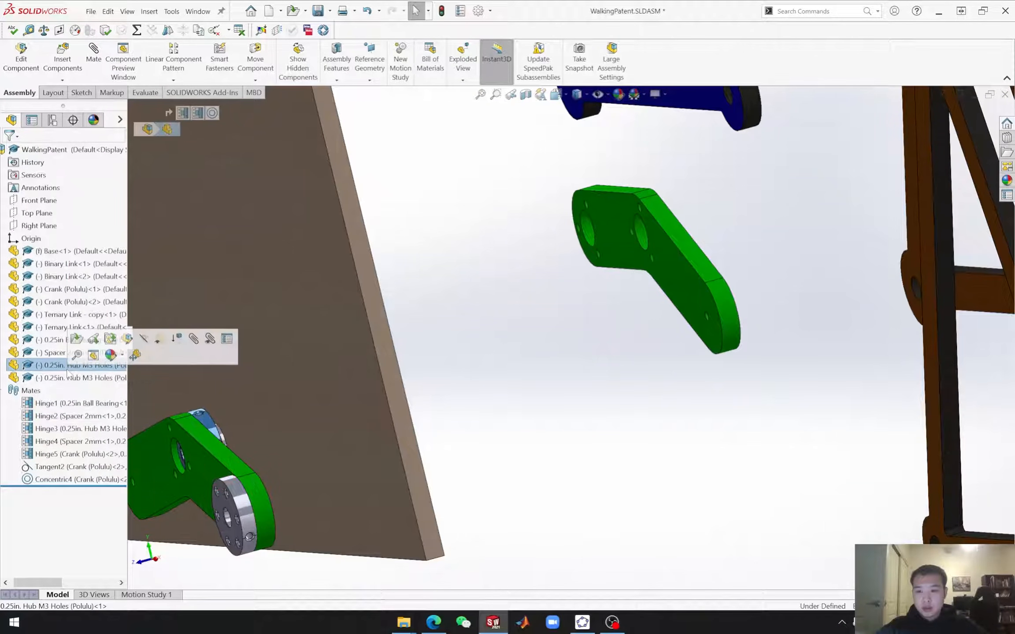
click(50, 354)
ctrl+drag(52, 354, 522, 350)
click(479, 422)
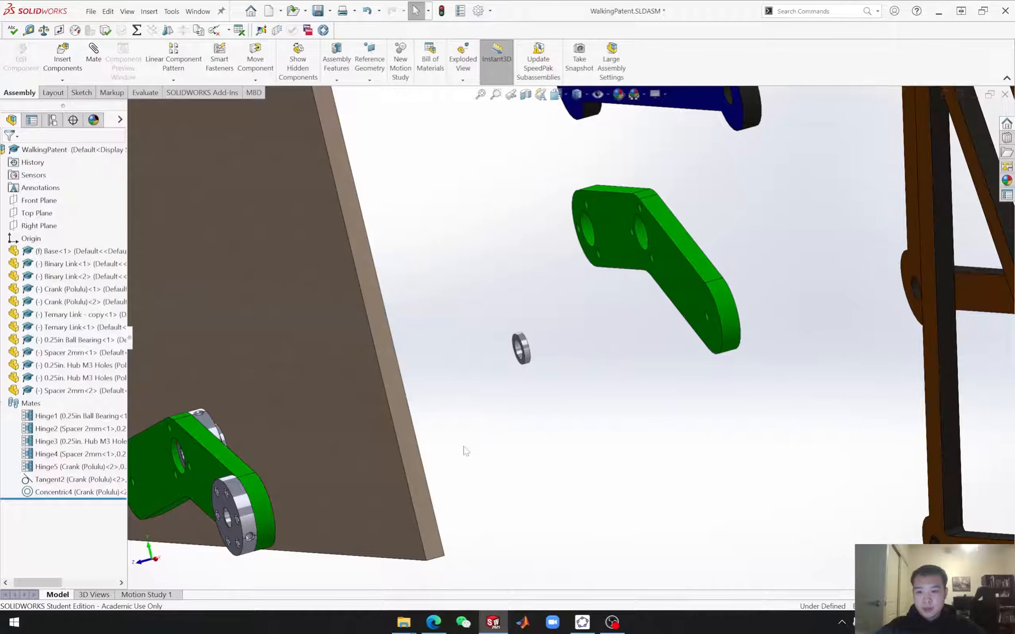
Step: Try to set up a Hinge mate with the new spacer's cylindrical face and the end hub's bore as concentric faces
scroll(426, 475, up, 3)
scroll(462, 383, down, 4)
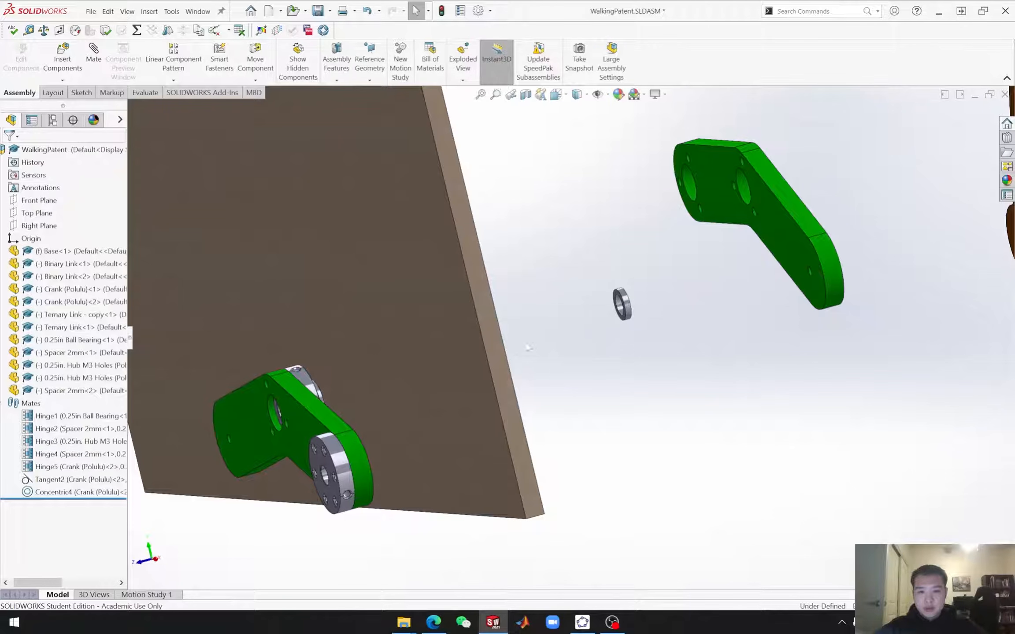
scroll(538, 331, down, 2)
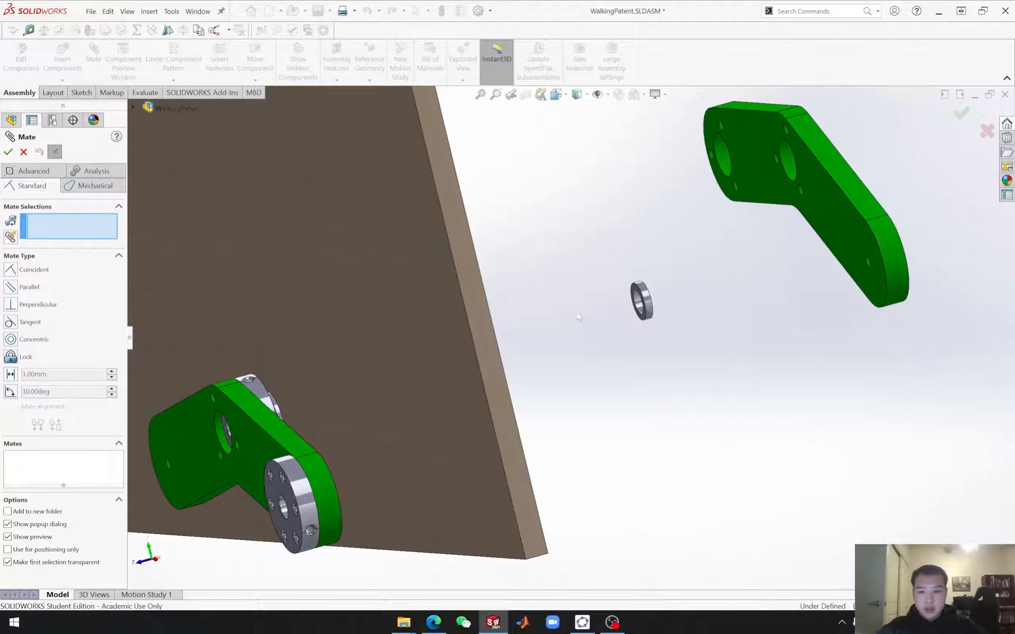
click(640, 305)
scroll(635, 304, up, 3)
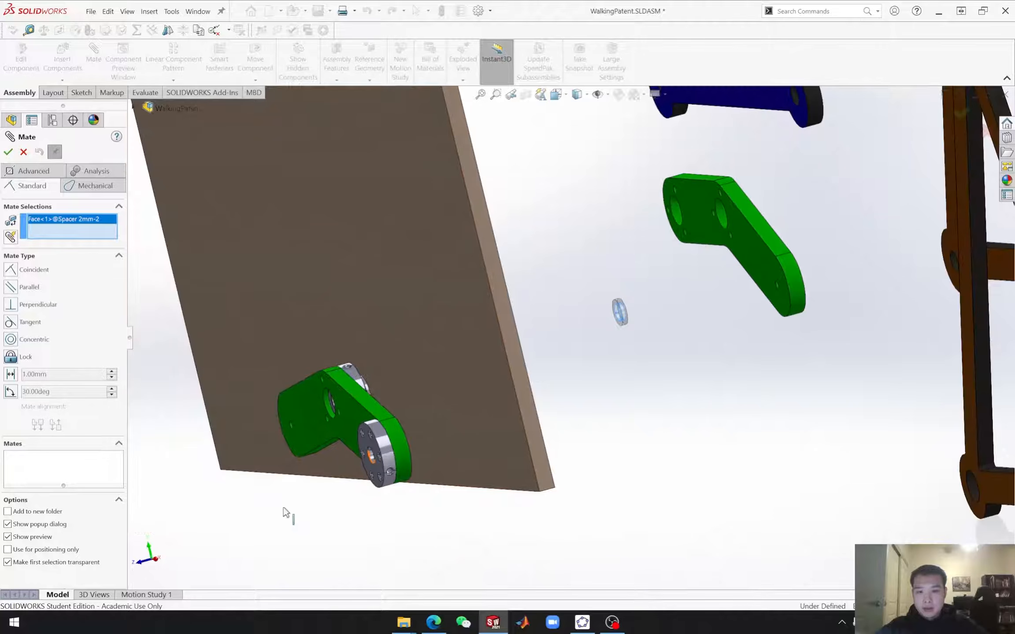
scroll(386, 444, down, 4)
scroll(453, 417, down, 3)
click(454, 414)
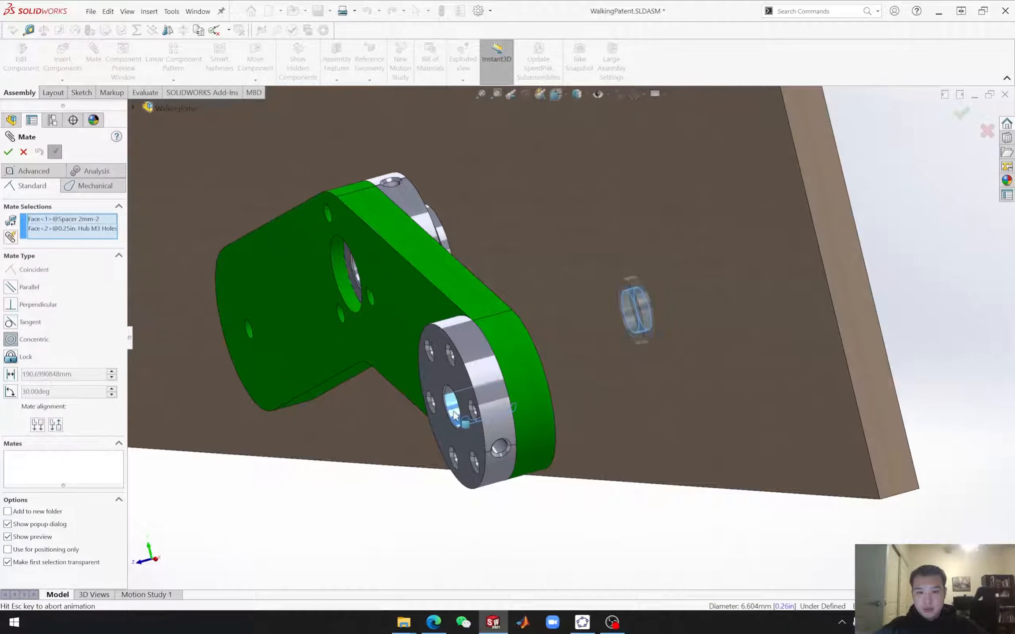
middle_drag(567, 442, 606, 414)
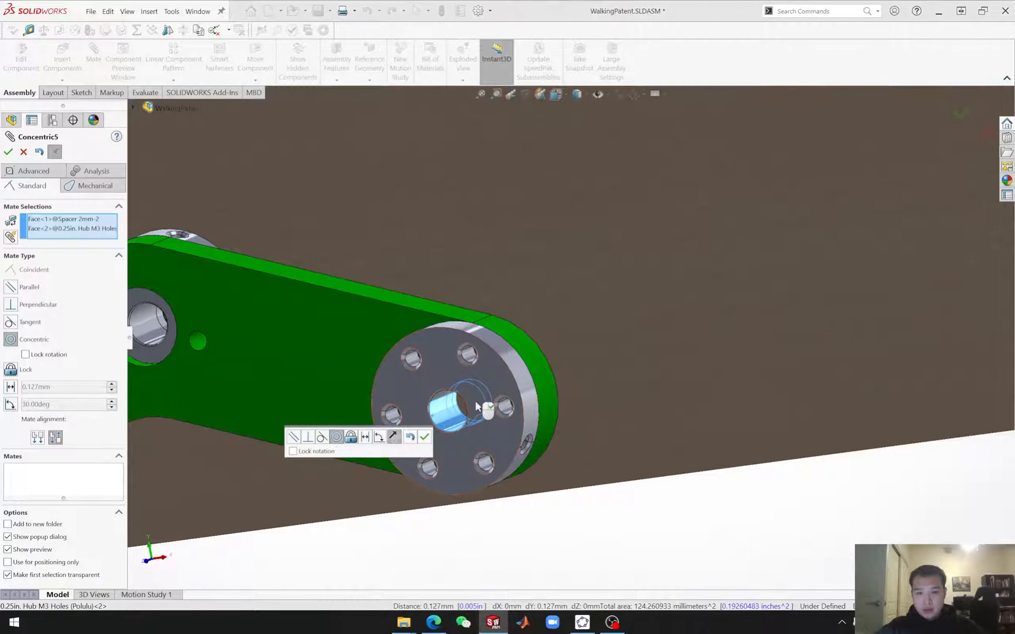
click(86, 187)
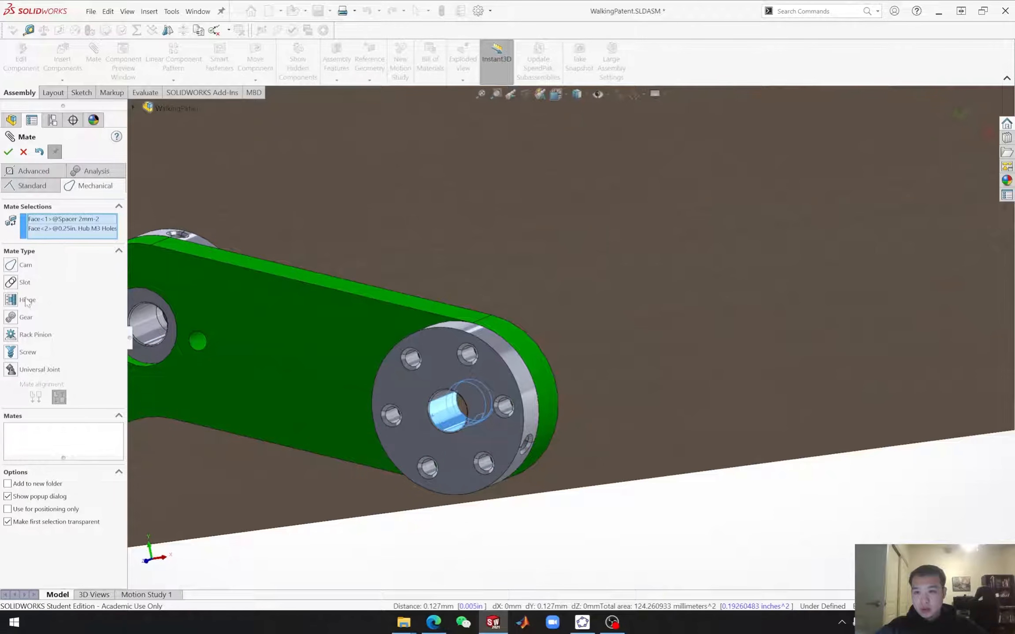
click(13, 302)
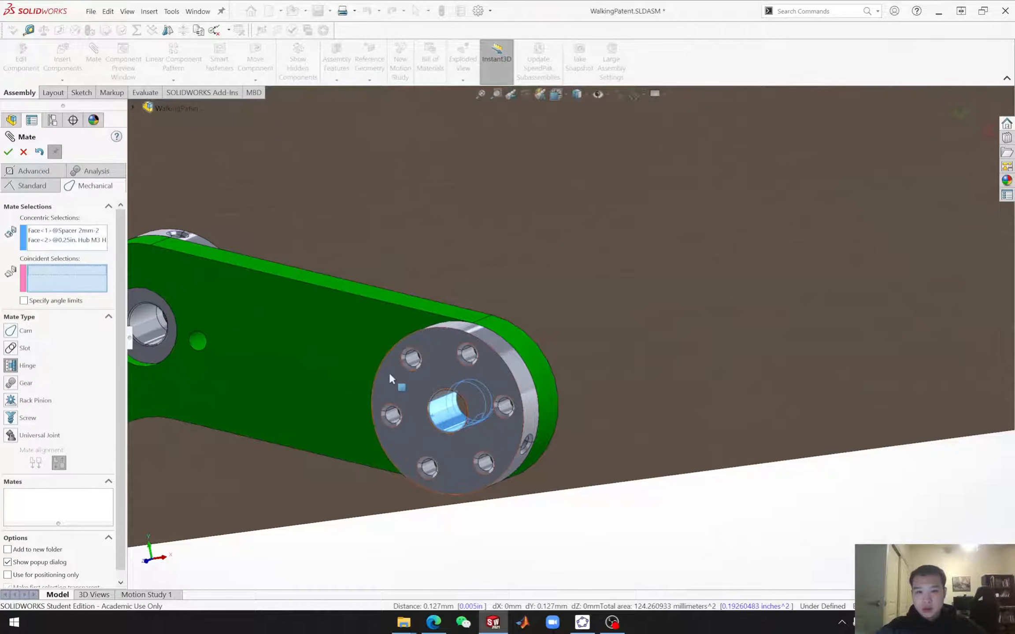
click(442, 375)
drag(455, 416, 403, 423)
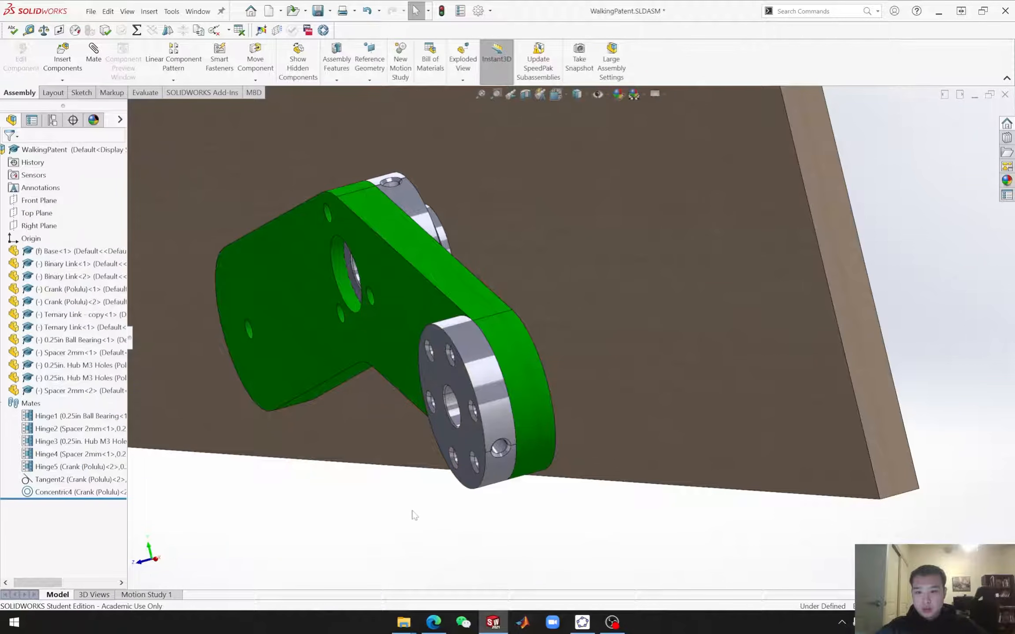
Step: Delete the second Spacer 2mm component from the assembly
click(71, 392)
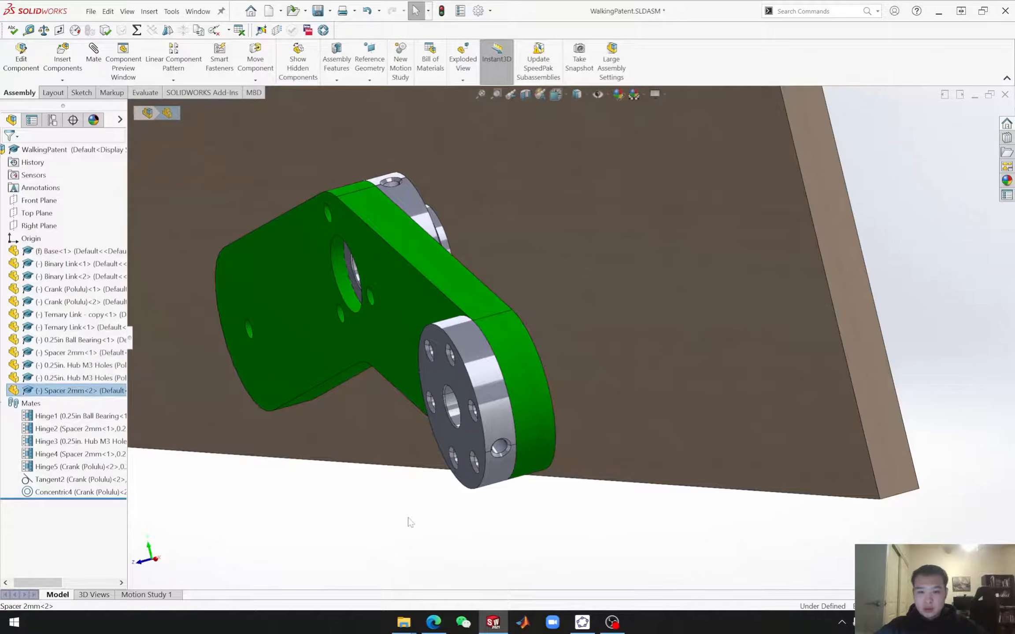
key(Delete)
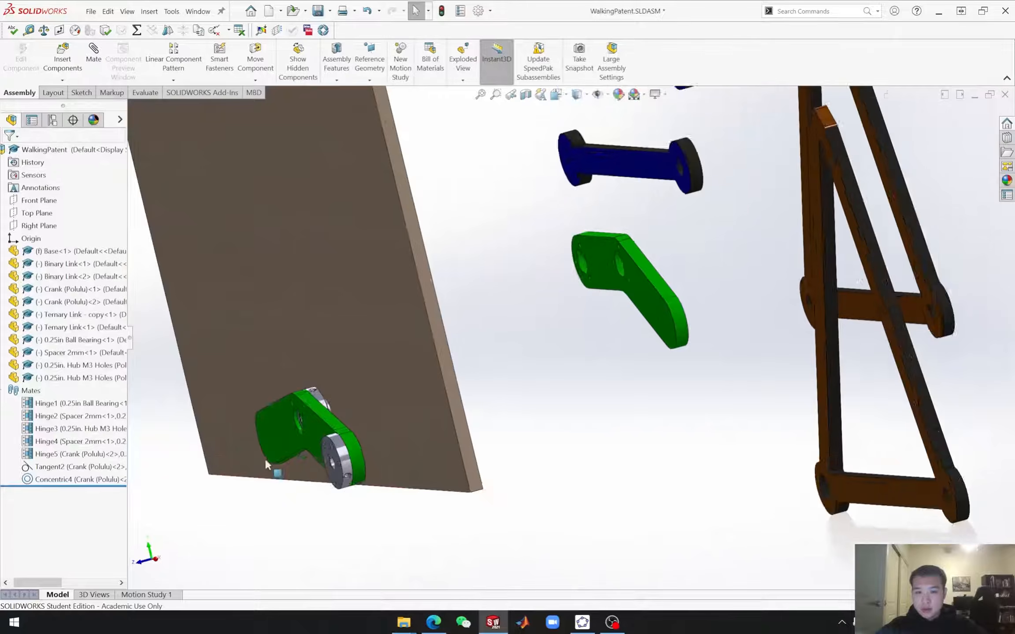
scroll(267, 462, up, 3)
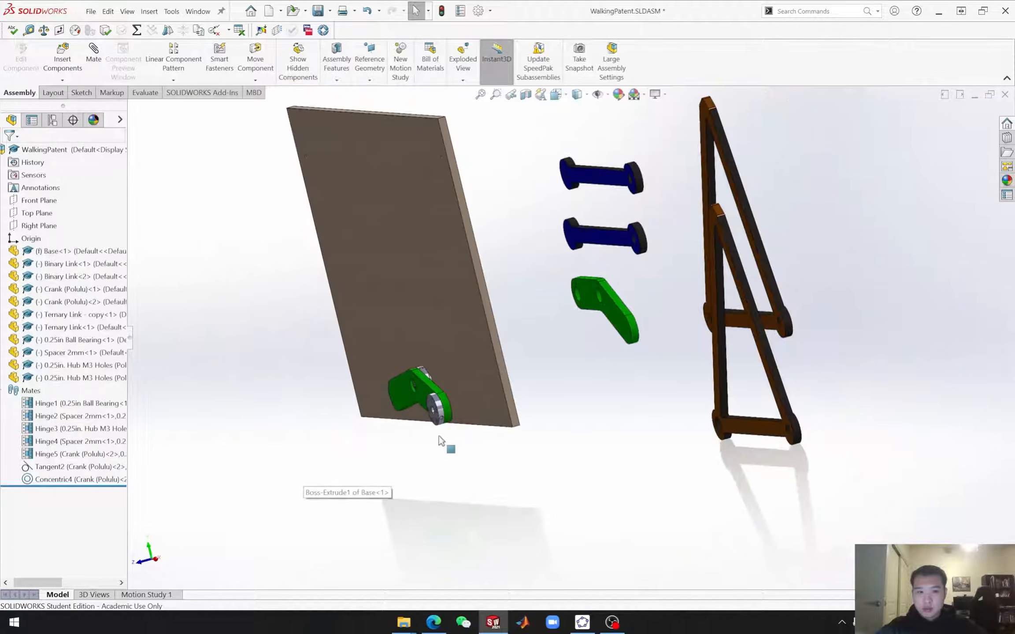
scroll(476, 390, down, 8)
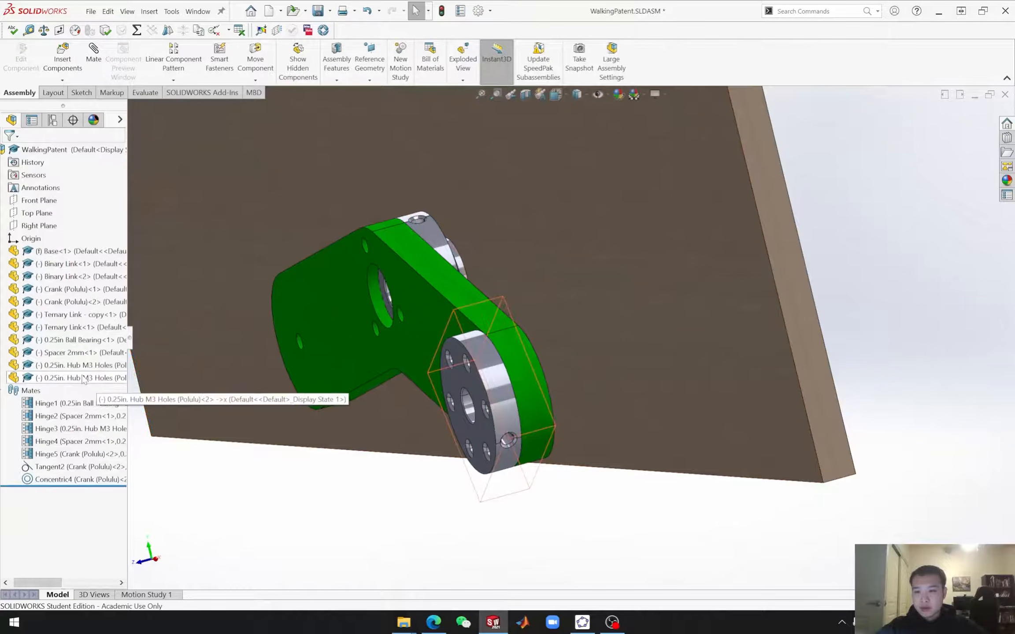
Step: Place a new copy of the Spacer 2mm part in the empty space below the base plate, near the mounted crank
click(48, 352)
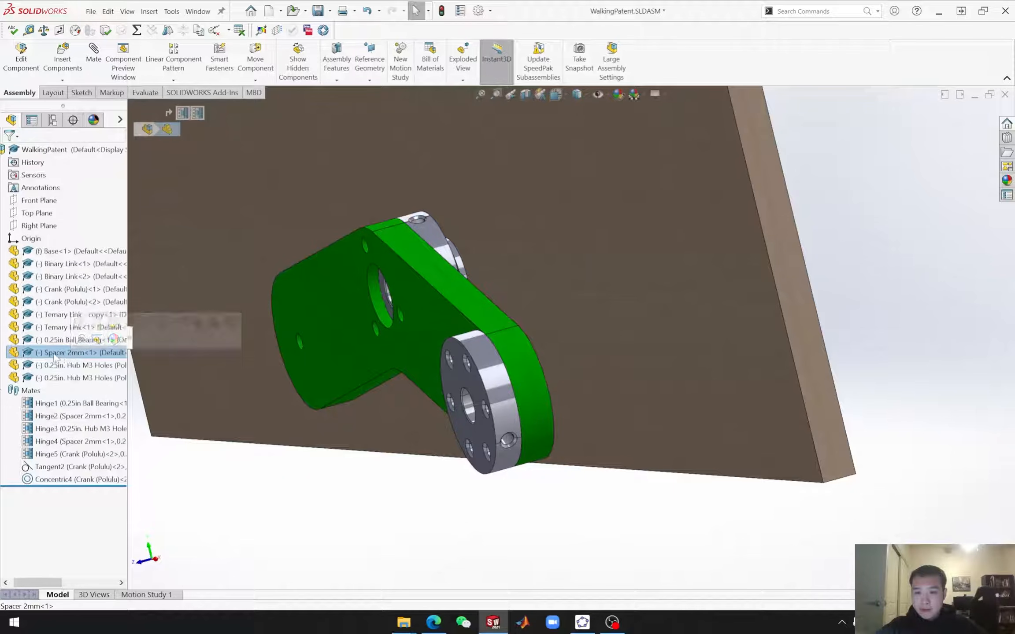
ctrl+drag(47, 355, 348, 501)
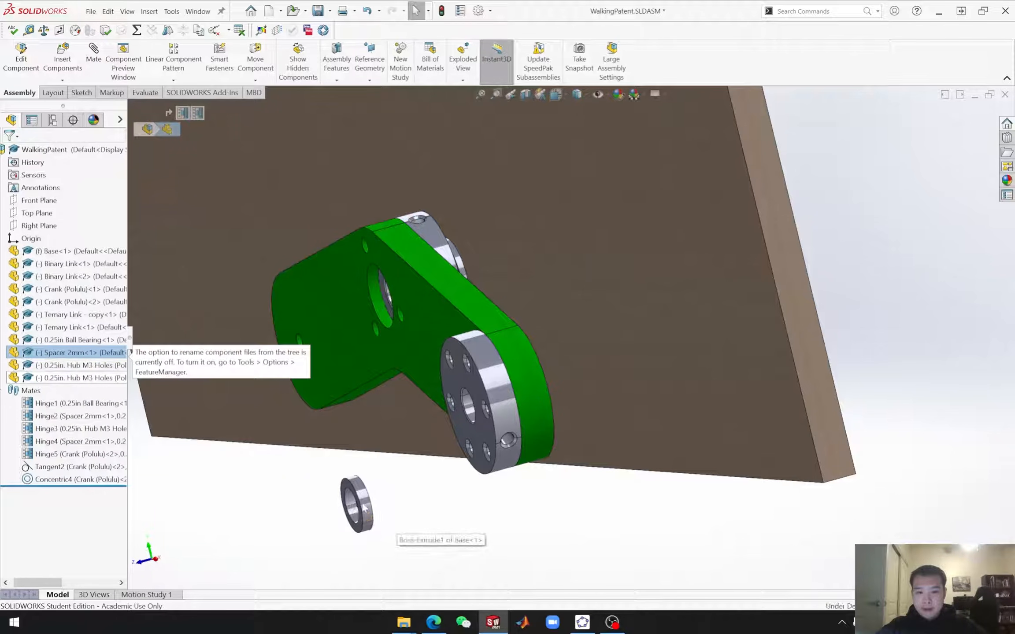
scroll(398, 510, up, 7)
scroll(498, 459, up, 4)
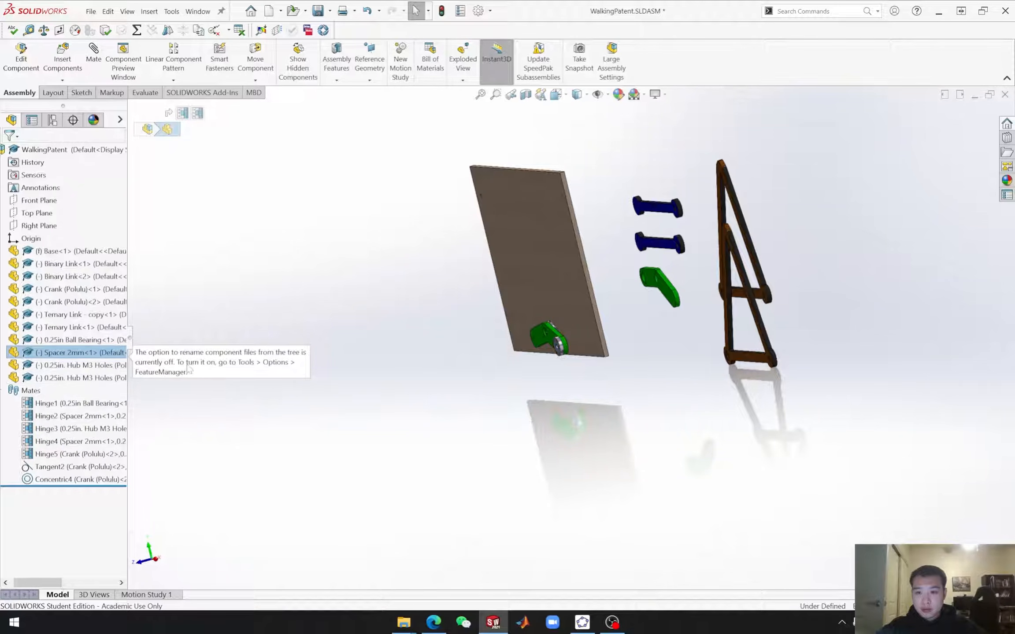
click(480, 402)
click(76, 355)
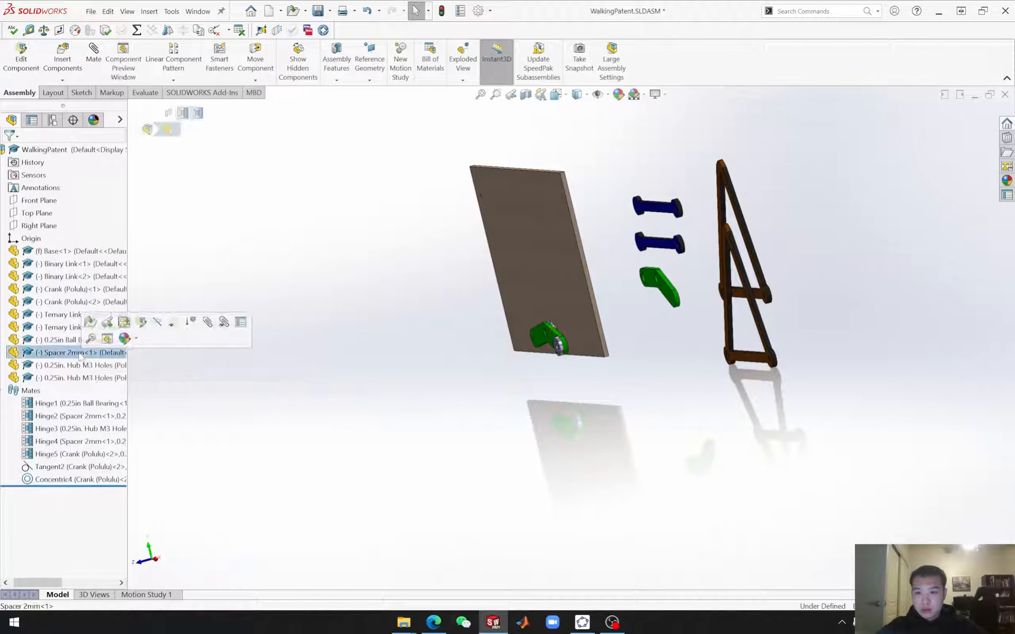
drag(68, 356, 529, 366)
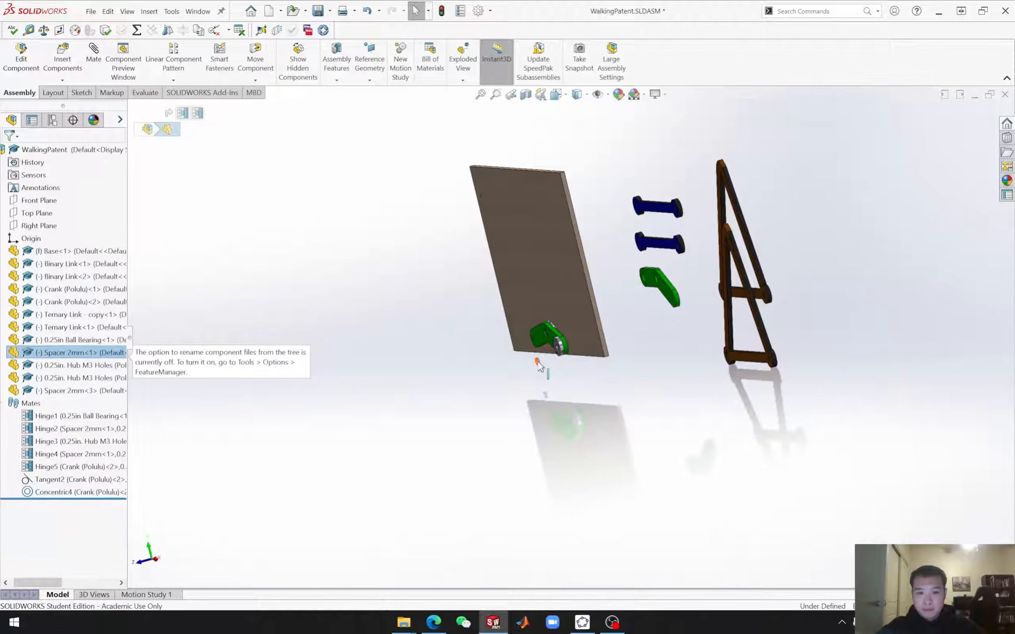
scroll(542, 374, up, 2)
scroll(551, 383, down, 8)
scroll(557, 410, down, 6)
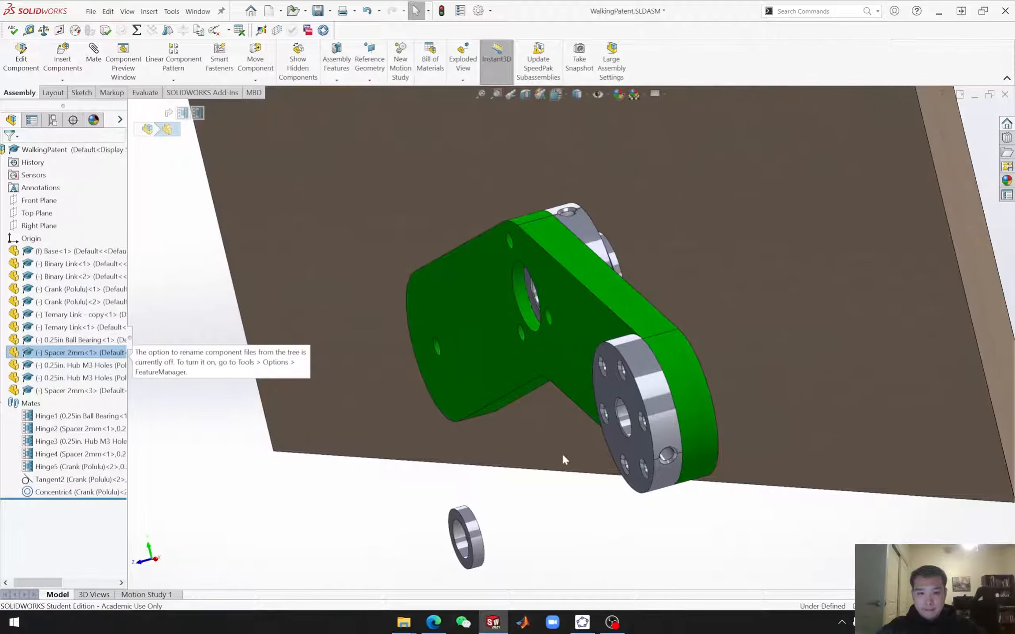
click(93, 52)
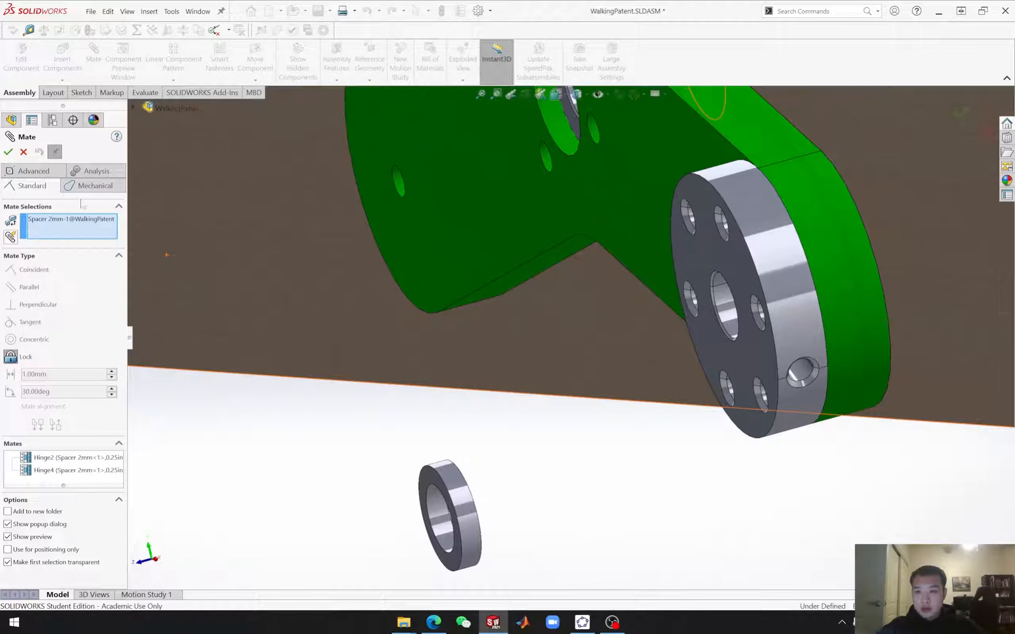
click(82, 188)
click(96, 173)
click(90, 187)
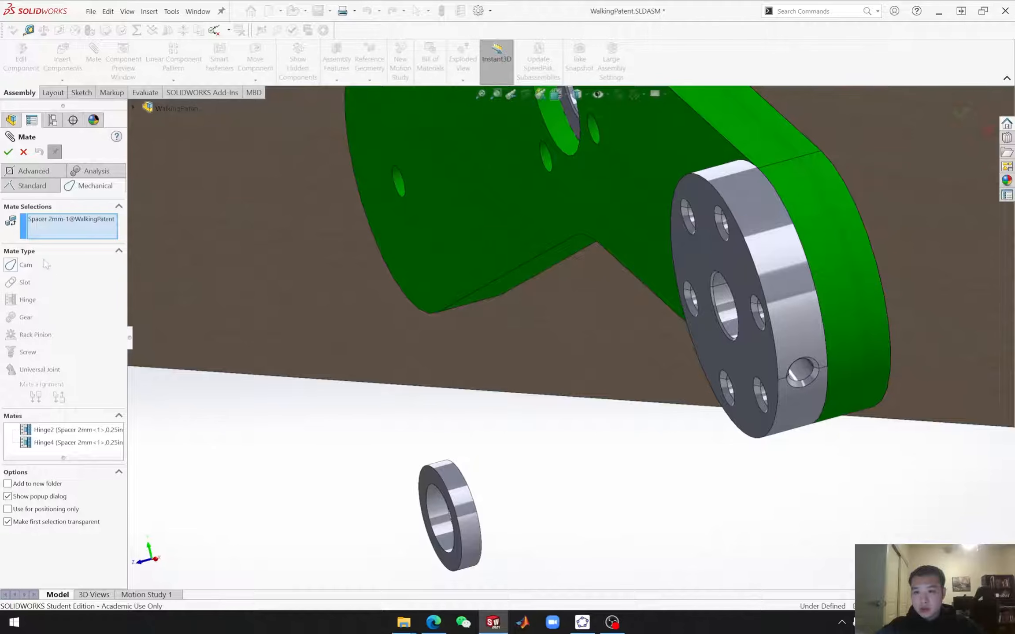
click(23, 152)
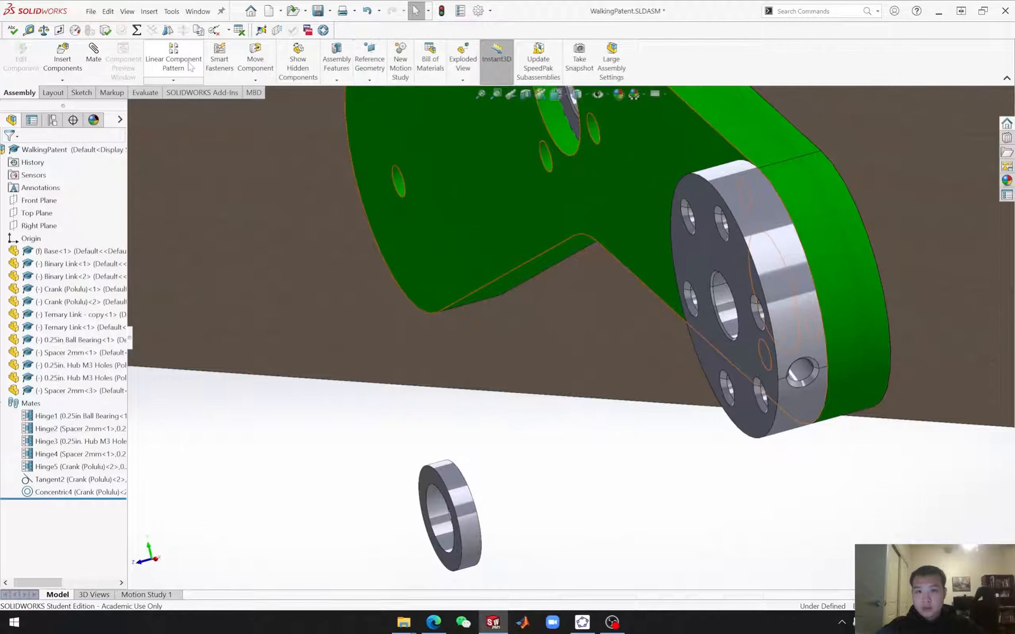
Step: Hinge-mate the new 2 mm spacer to the end hub, with bores concentric and flat faces coincident, and flip the alignment so it sits outside
click(94, 52)
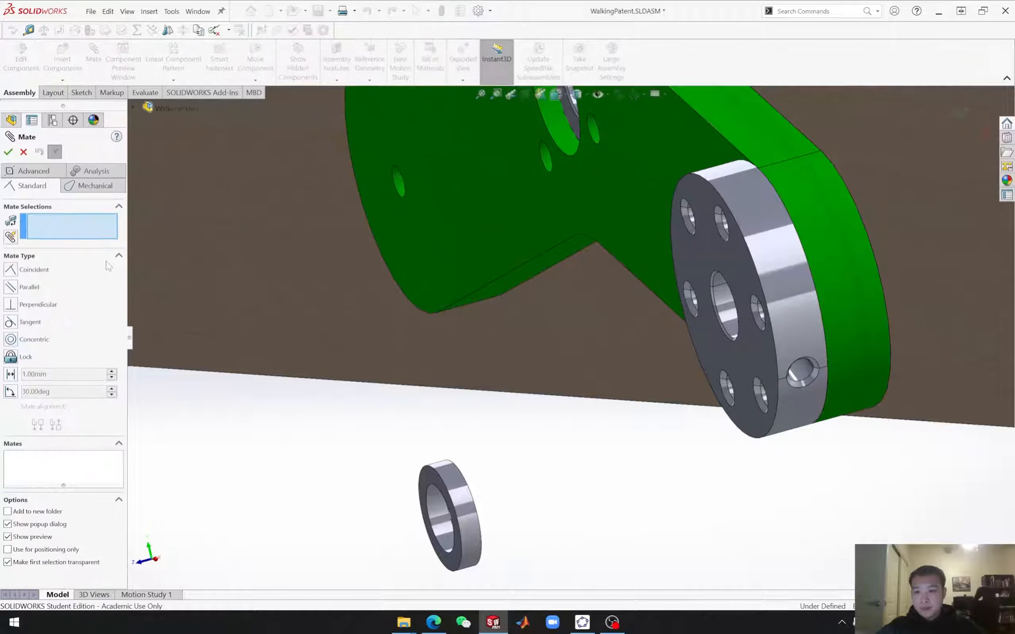
click(89, 188)
click(10, 302)
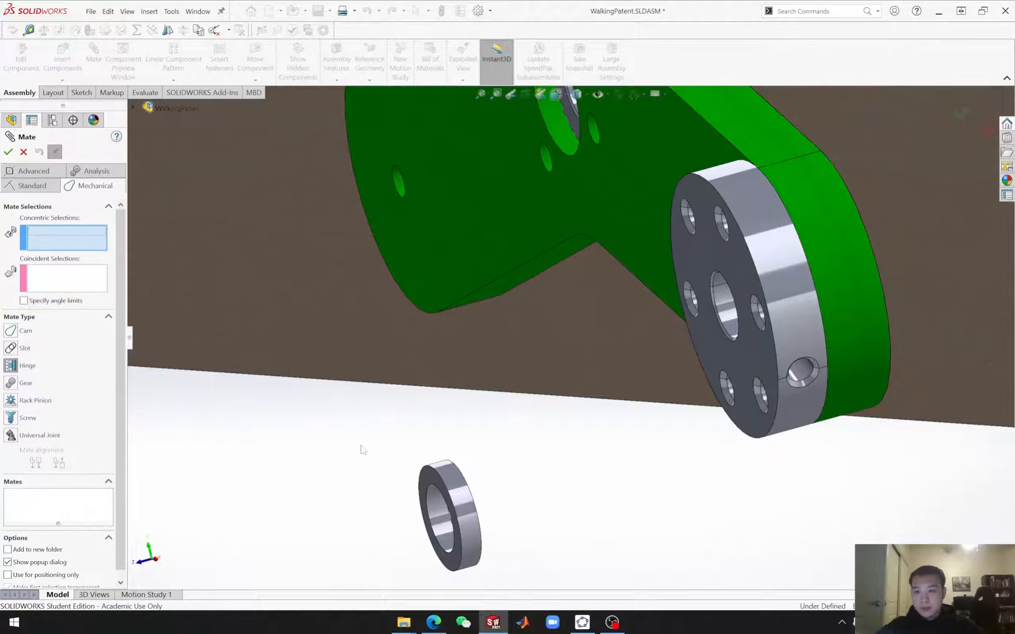
click(445, 527)
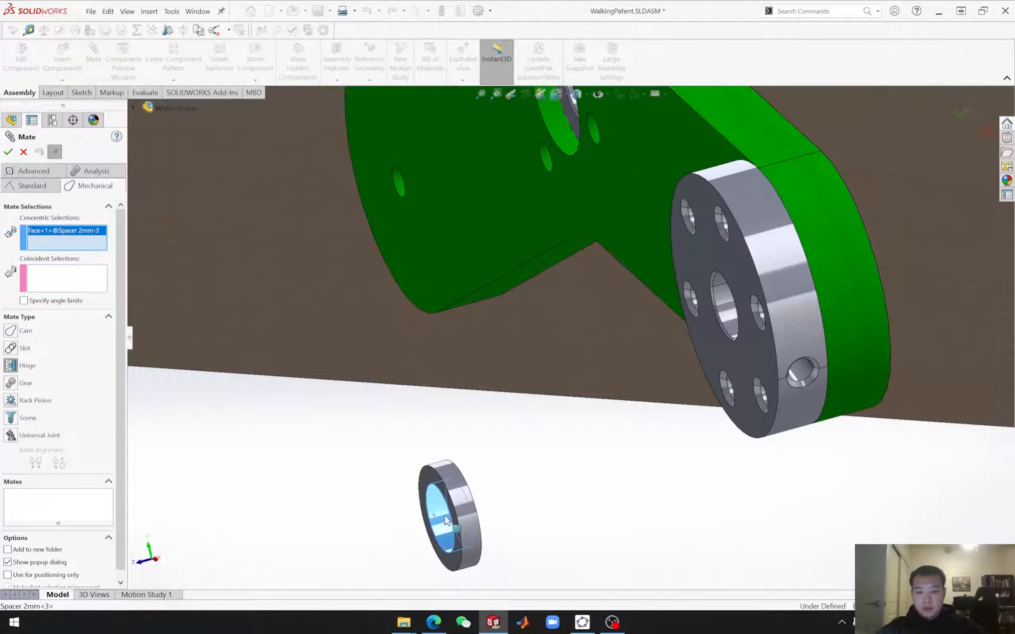
click(726, 316)
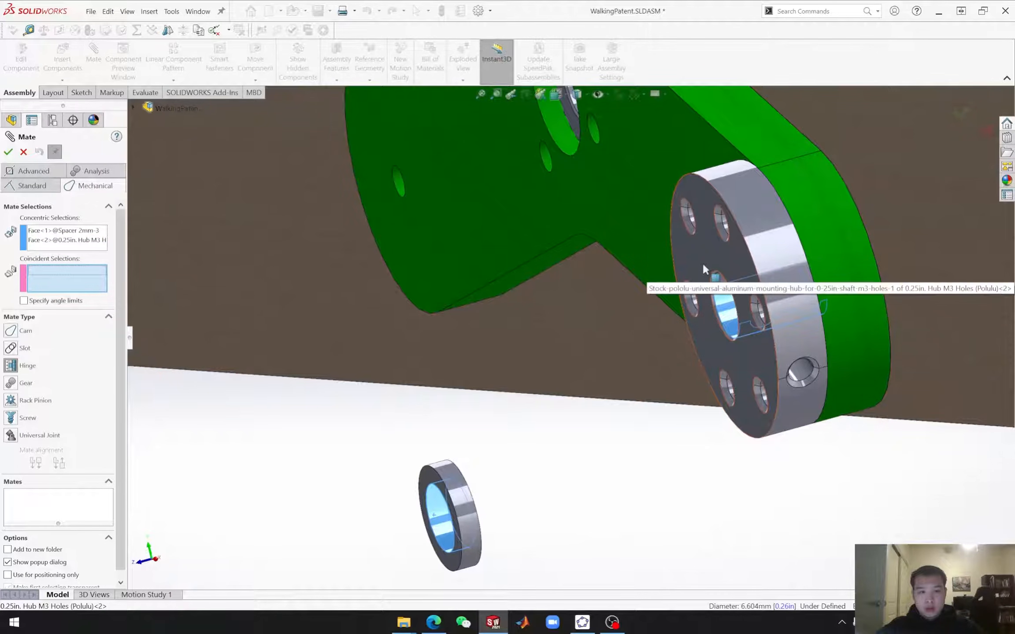
click(705, 286)
click(423, 481)
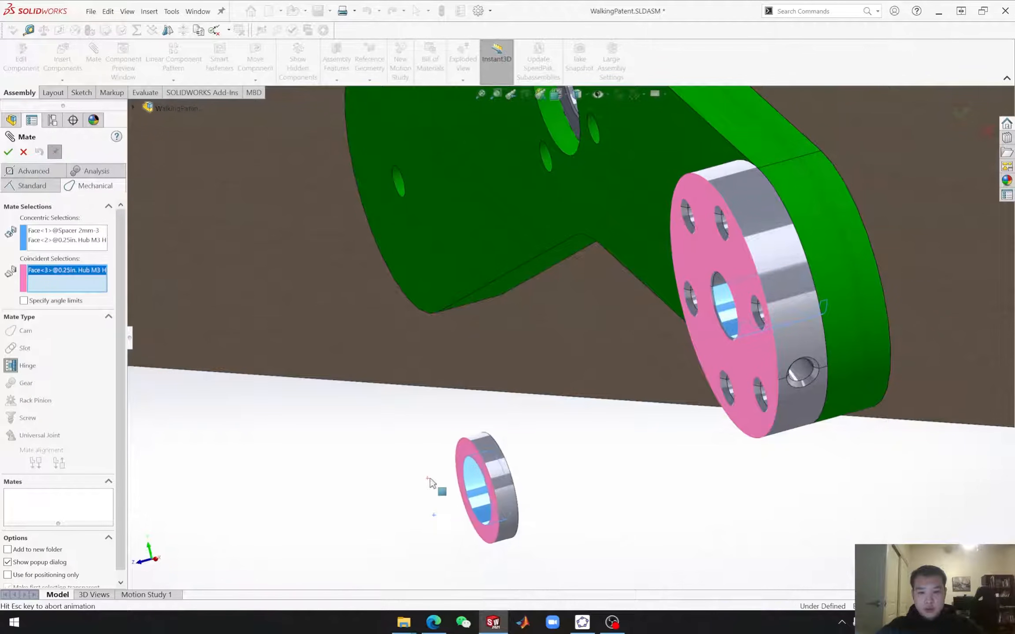
click(58, 462)
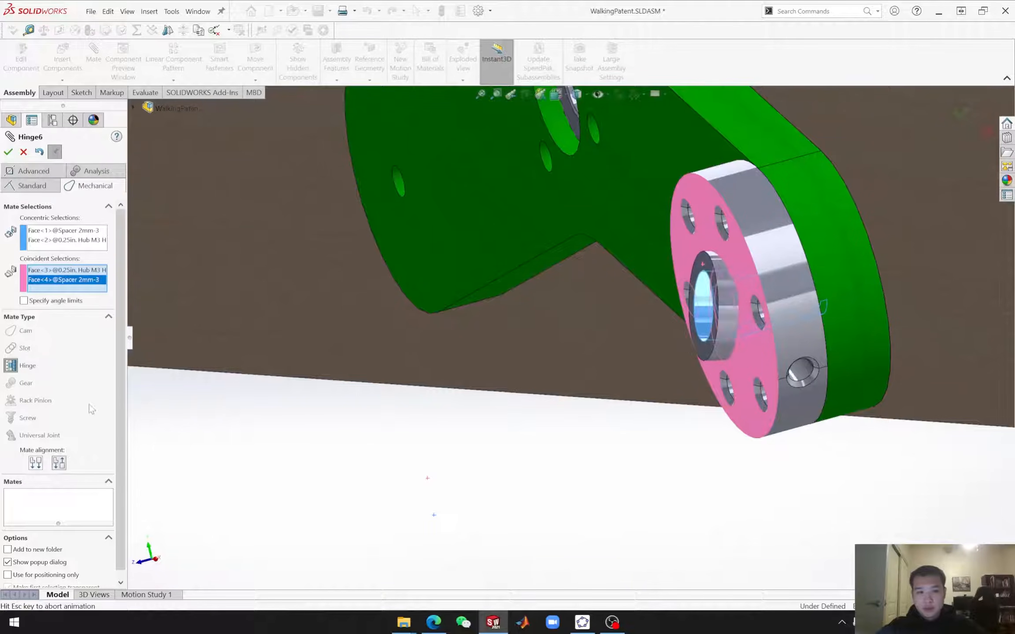
click(8, 152)
Step: Move the nearer ternary link beside the base plate, close to the mounted crank and its end hub
scroll(664, 469, up, 6)
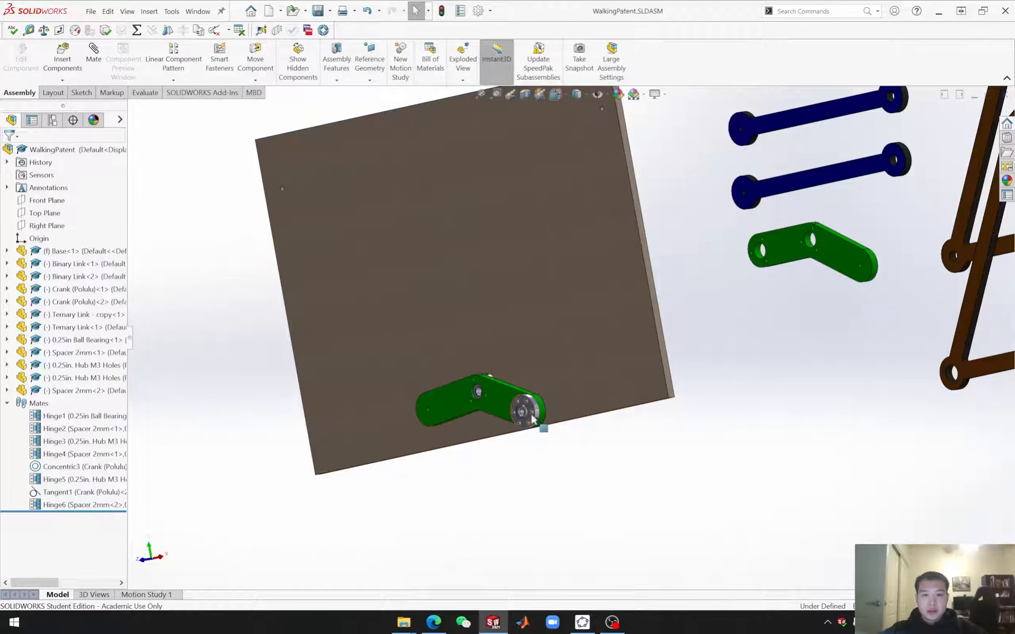
scroll(573, 436, up, 3)
middle_drag(569, 359, 574, 375)
scroll(546, 328, down, 1)
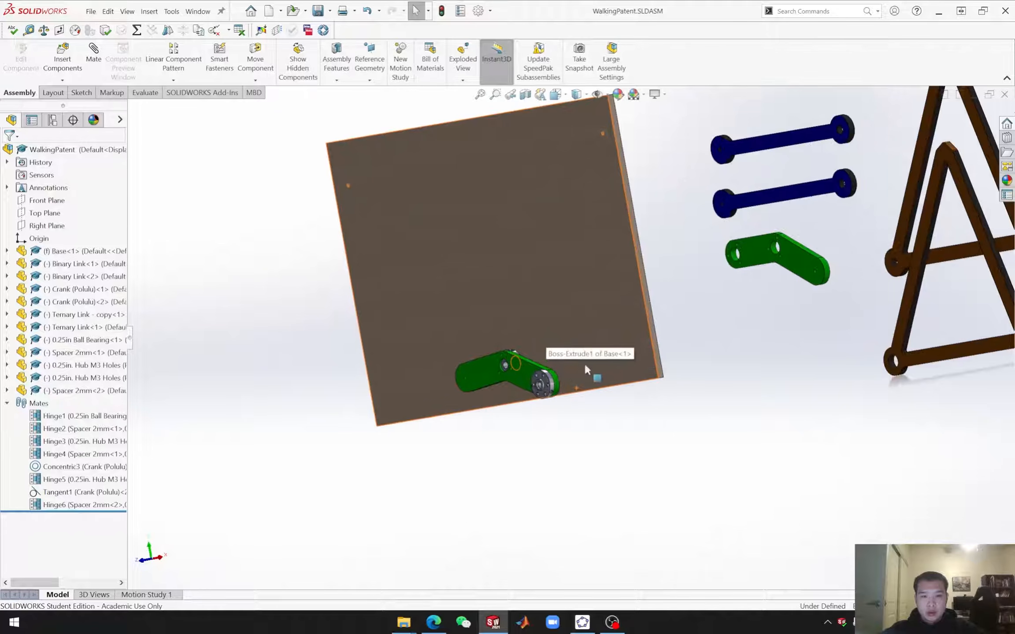
scroll(870, 371, up, 2)
scroll(777, 333, down, 2)
drag(784, 322, 617, 346)
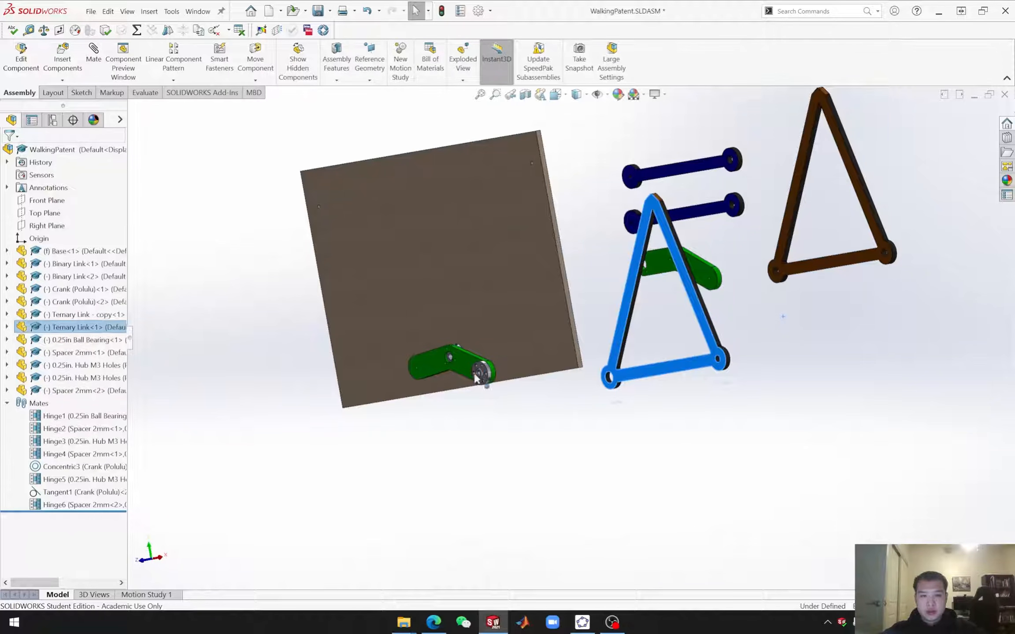
middle_drag(552, 412, 606, 405)
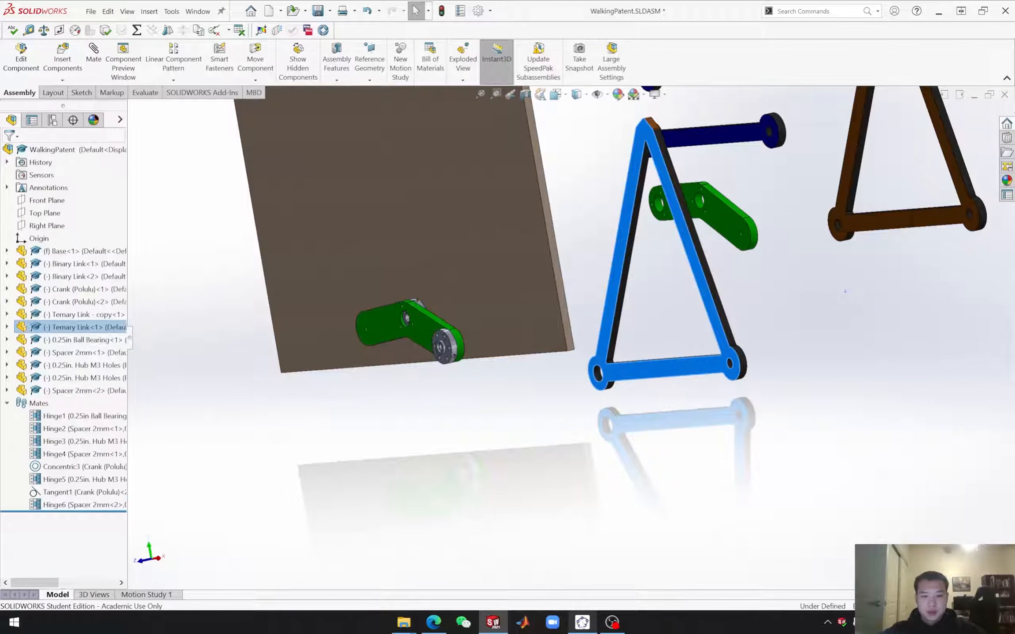
Step: Switch to GeoGebra and examine the joint between crank and ternary link at point H, then return to SOLIDWORKS
click(583, 623)
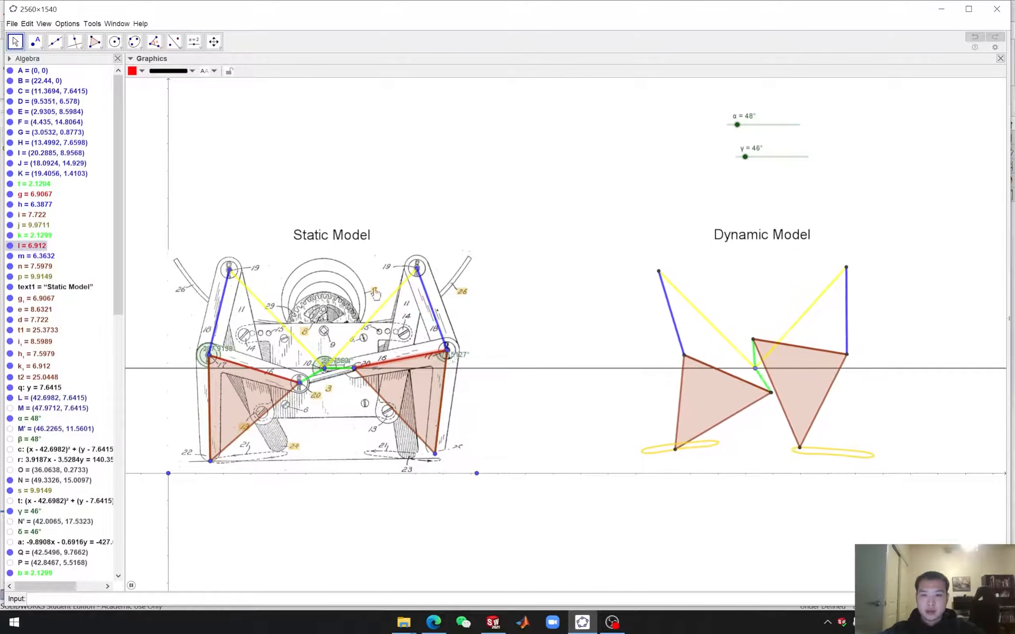
click(353, 370)
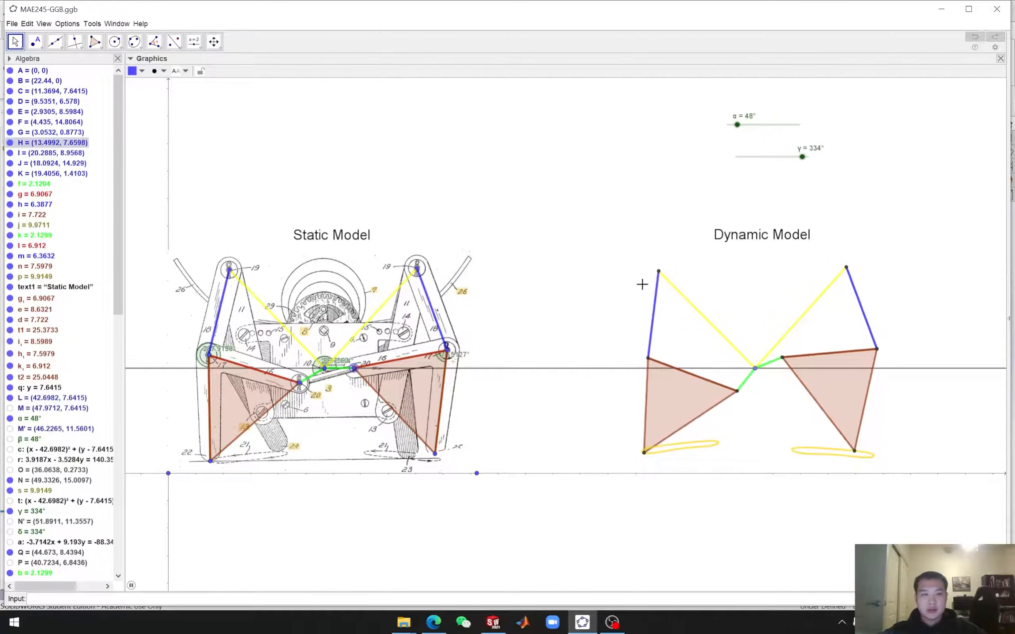
click(942, 9)
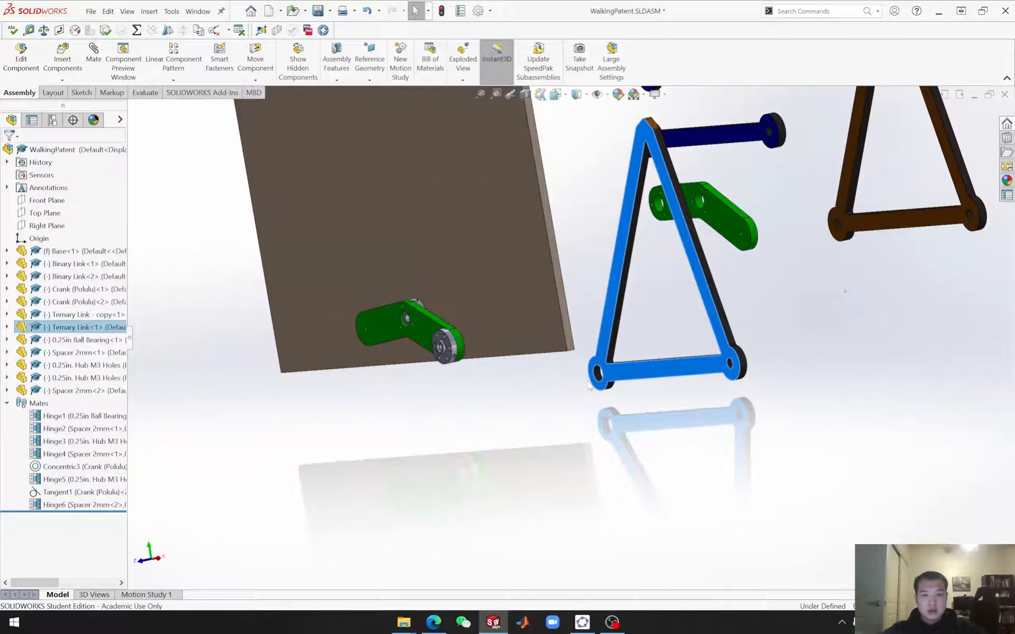
Step: Examine the crank's end hub and the corner holes of both ternary links to compare where they connect
scroll(589, 386, down, 3)
key(Escape)
scroll(626, 348, up, 4)
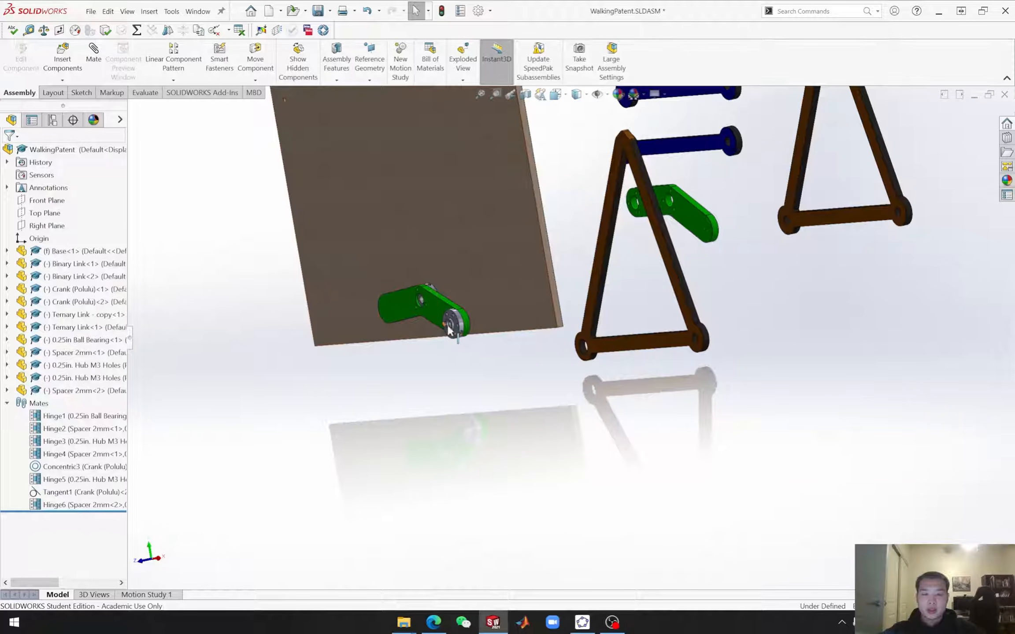
scroll(599, 351, down, 2)
click(597, 349)
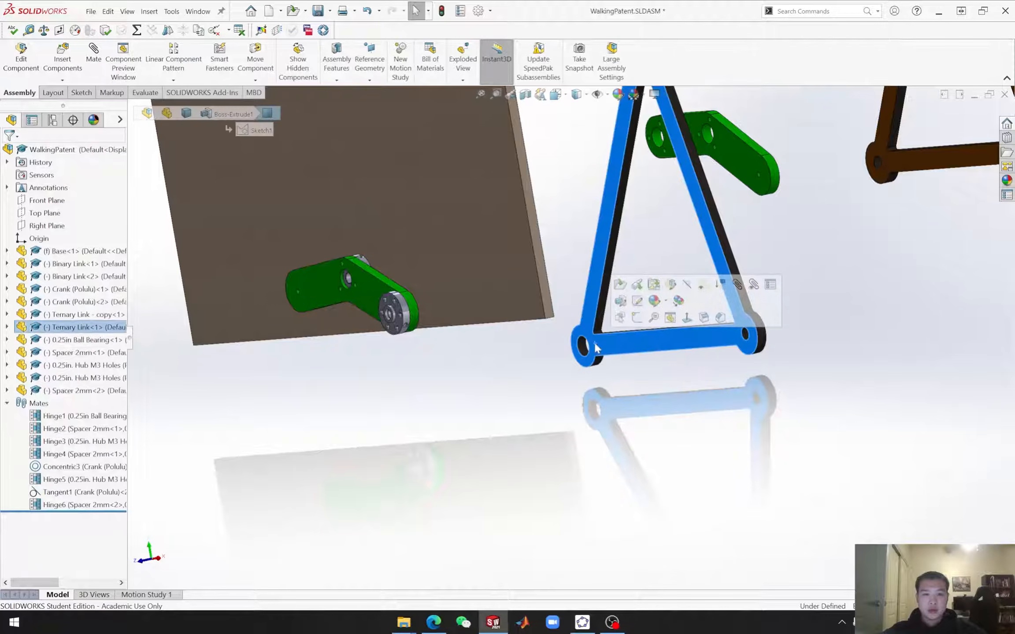
scroll(817, 275, up, 3)
click(774, 242)
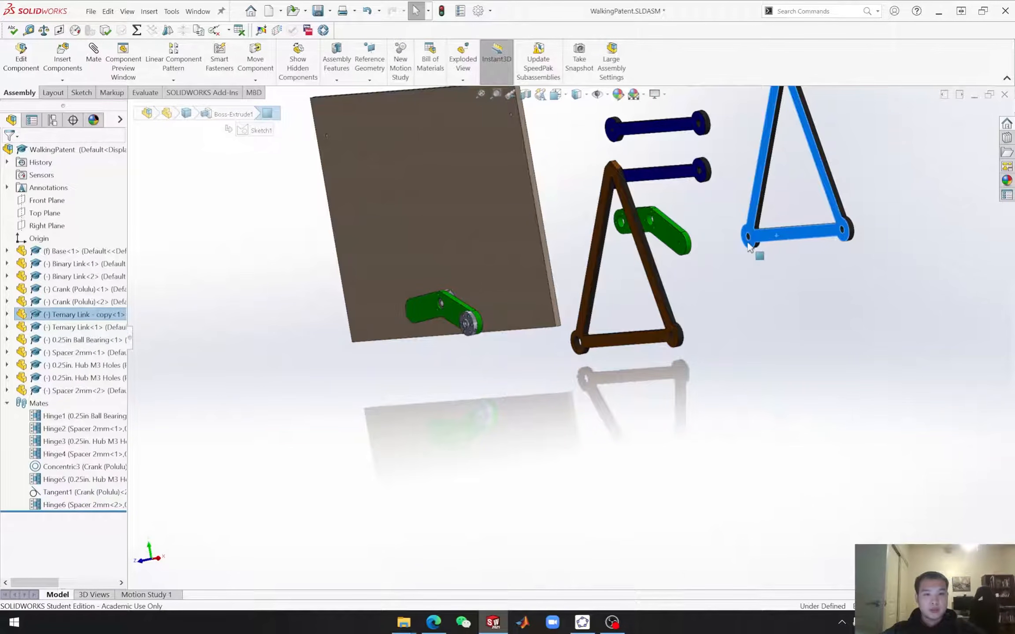
key(Escape)
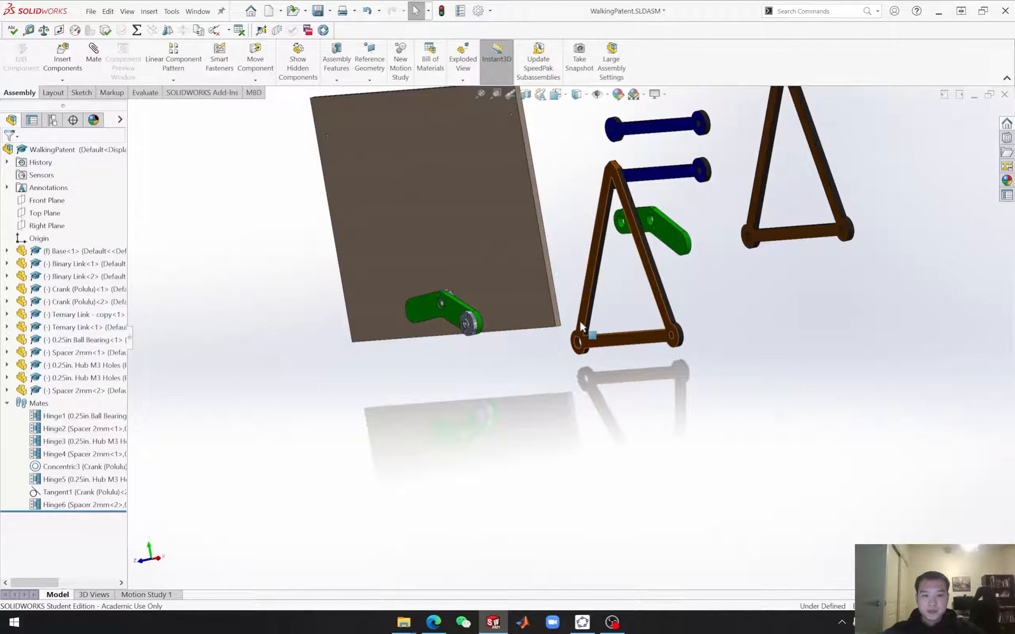
scroll(589, 320, down, 3)
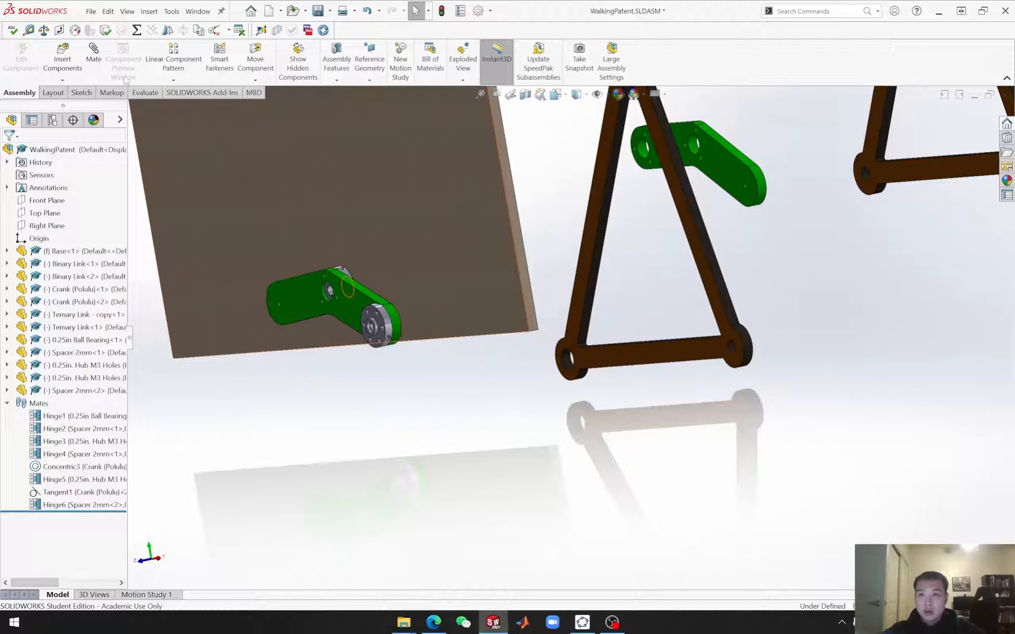
Step: Insert the Spacer 1mm part from the Hardware folder and place it beside the nearer ternary link's lower corner hole
click(71, 65)
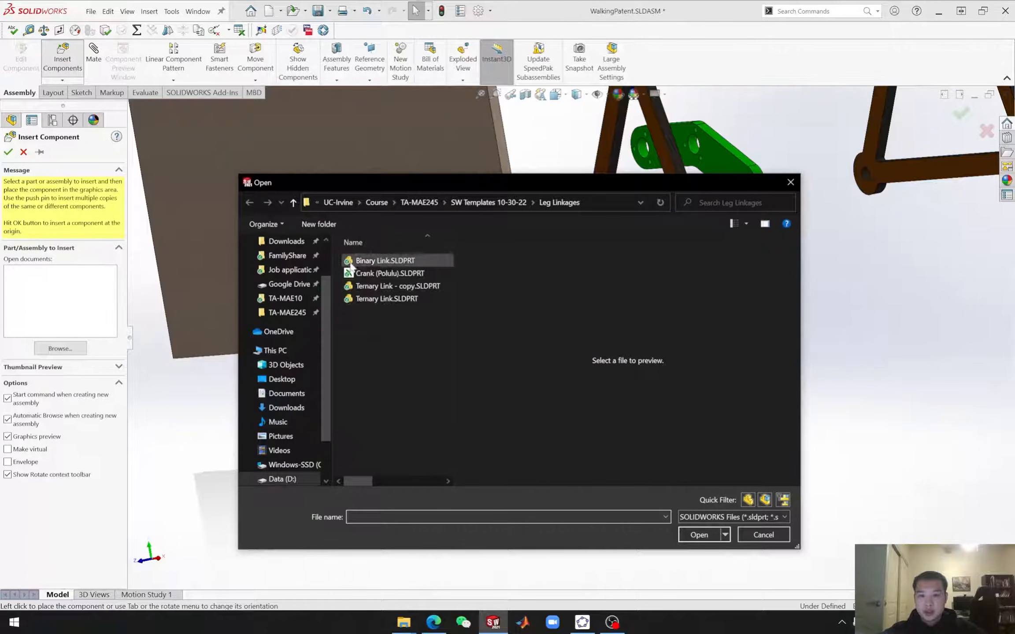
click(293, 203)
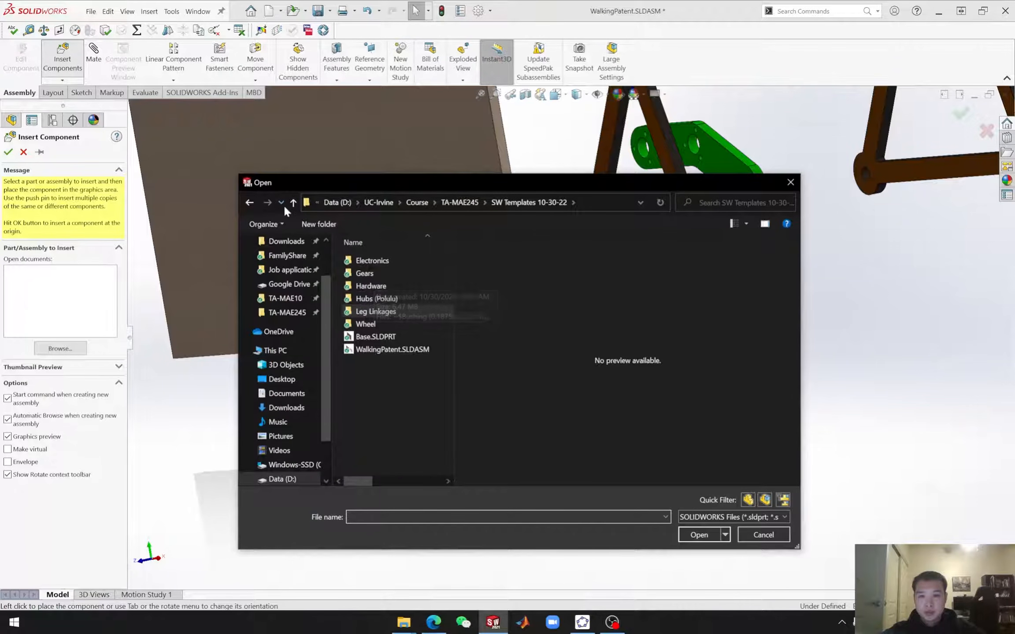
click(293, 202)
double_click(394, 301)
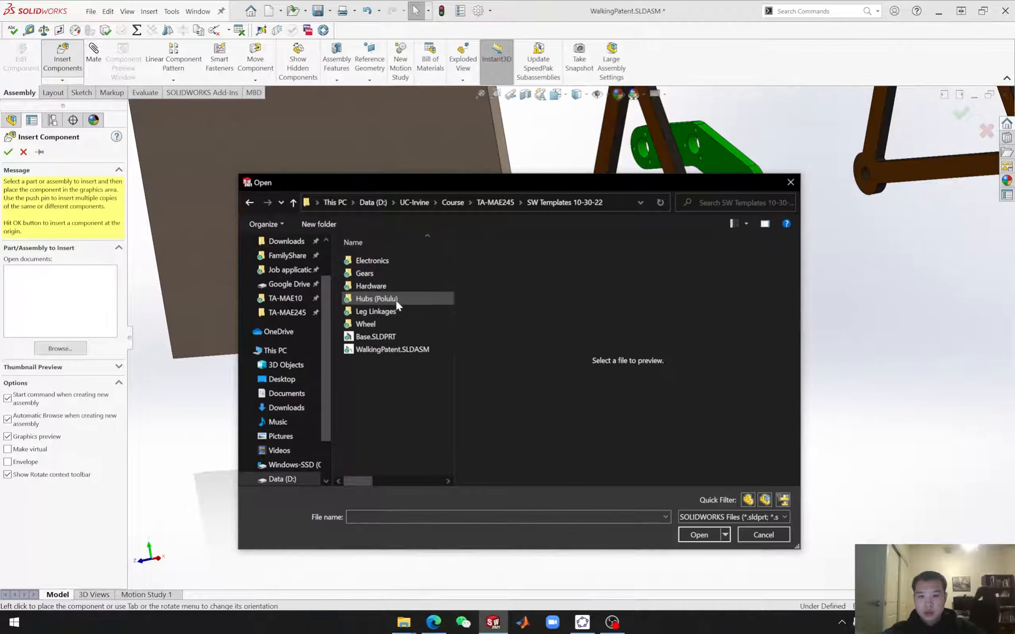
double_click(376, 286)
scroll(417, 421, down, 2)
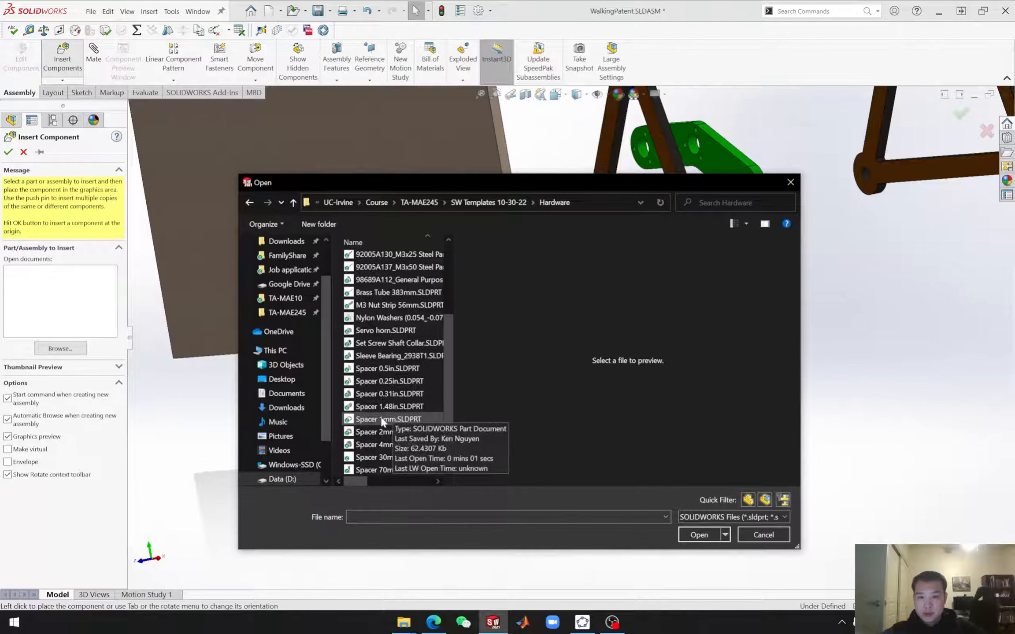
click(394, 419)
click(702, 534)
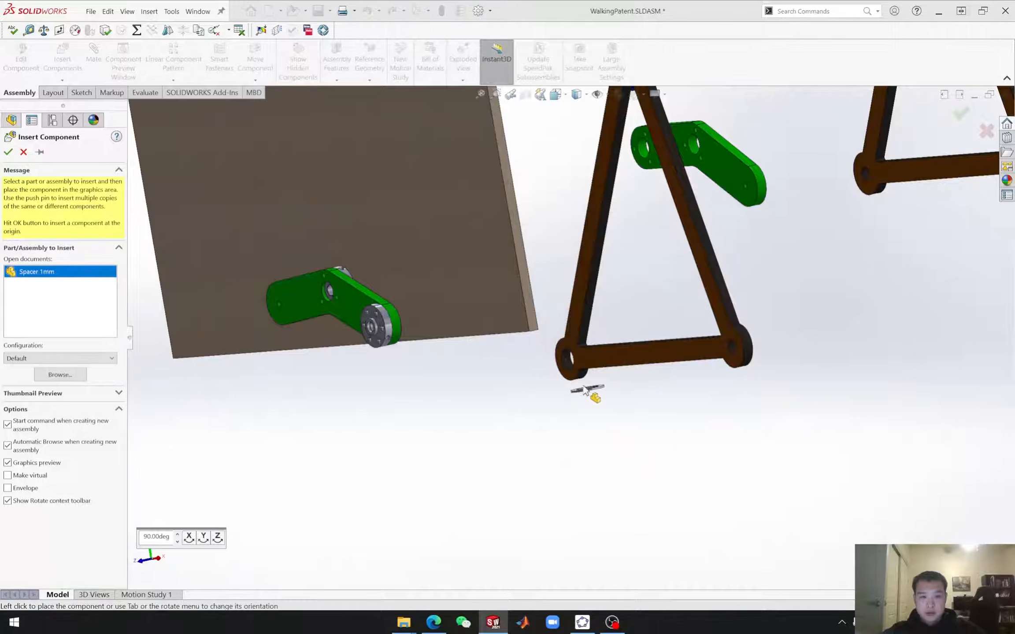
click(548, 387)
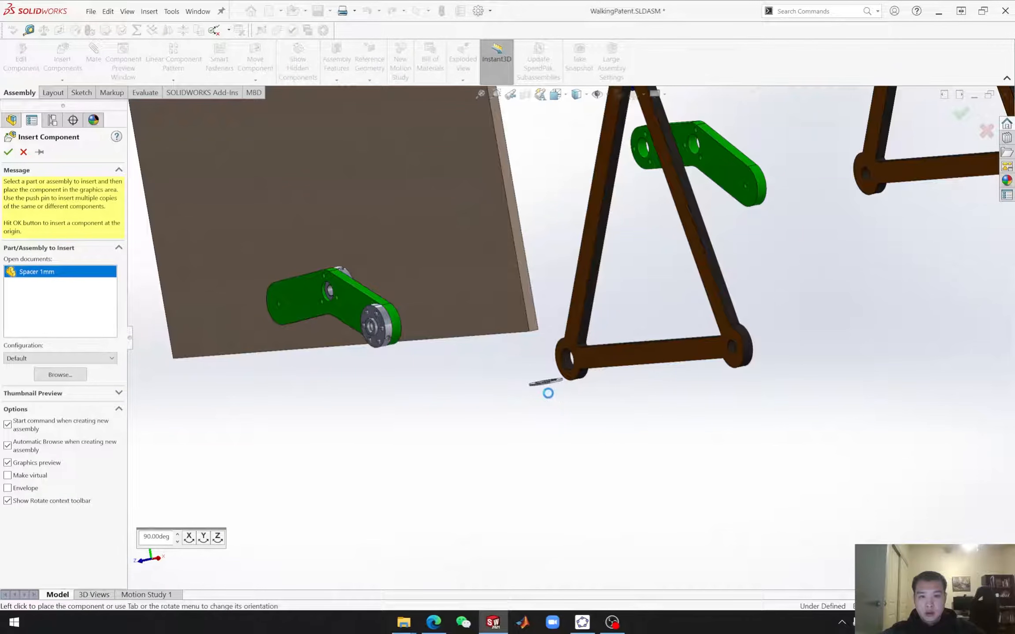
Step: Hinge-mate the 1 mm spacer to the ternary link's corner hole, with bores concentric and the spacer flat against the link's near face
scroll(554, 388, down, 5)
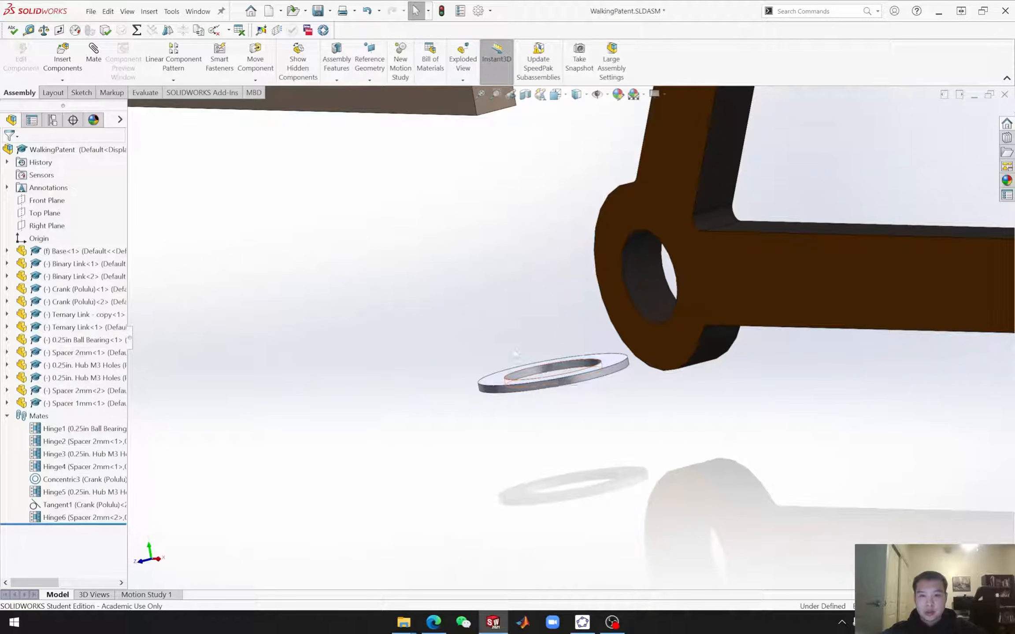
click(94, 60)
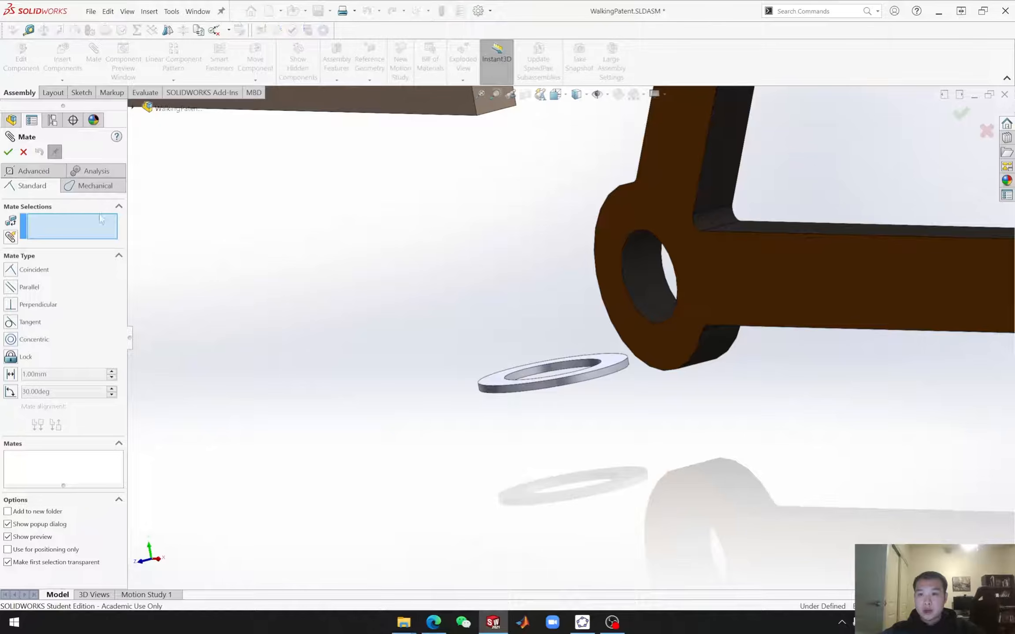
click(88, 190)
click(28, 300)
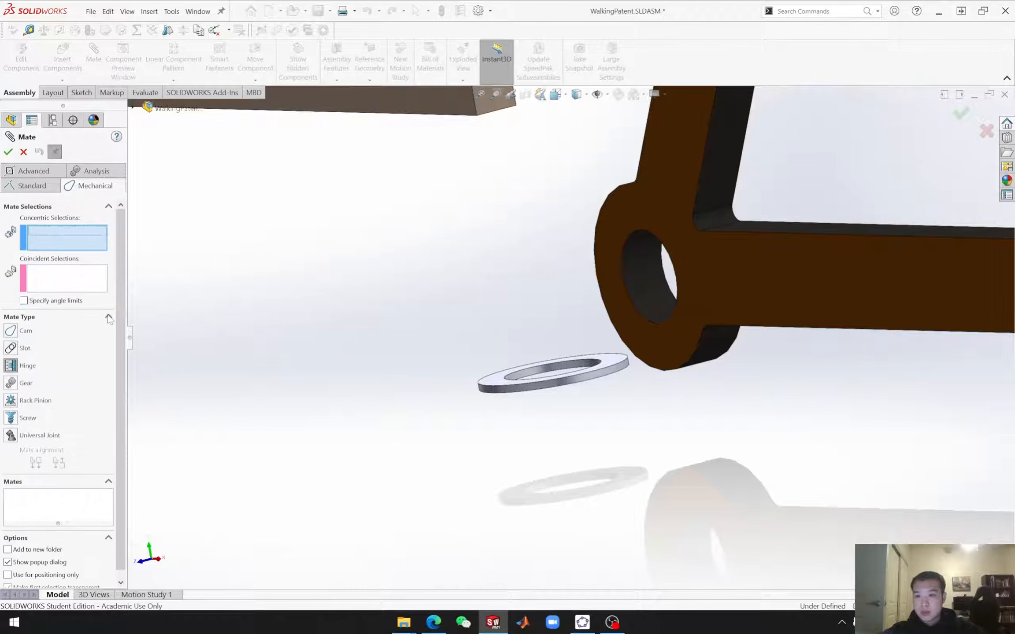
click(546, 370)
click(633, 271)
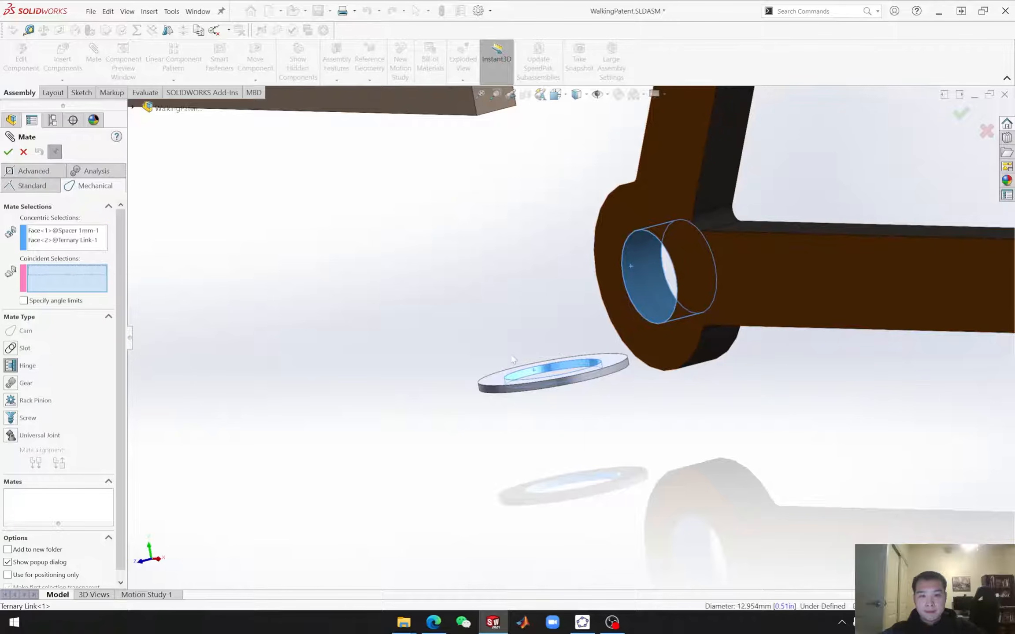
click(494, 379)
click(608, 249)
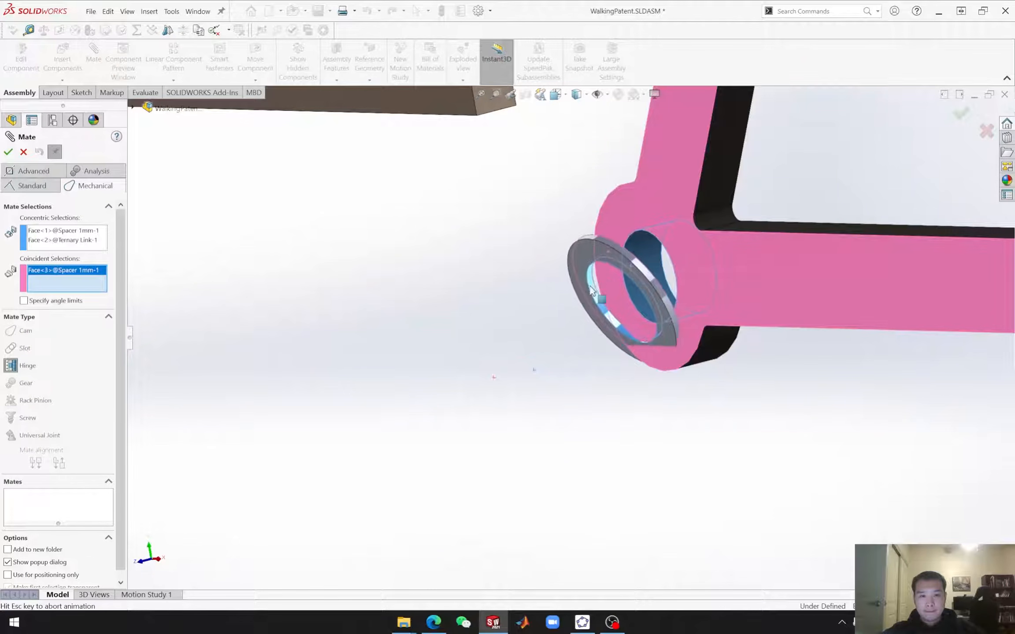
click(8, 152)
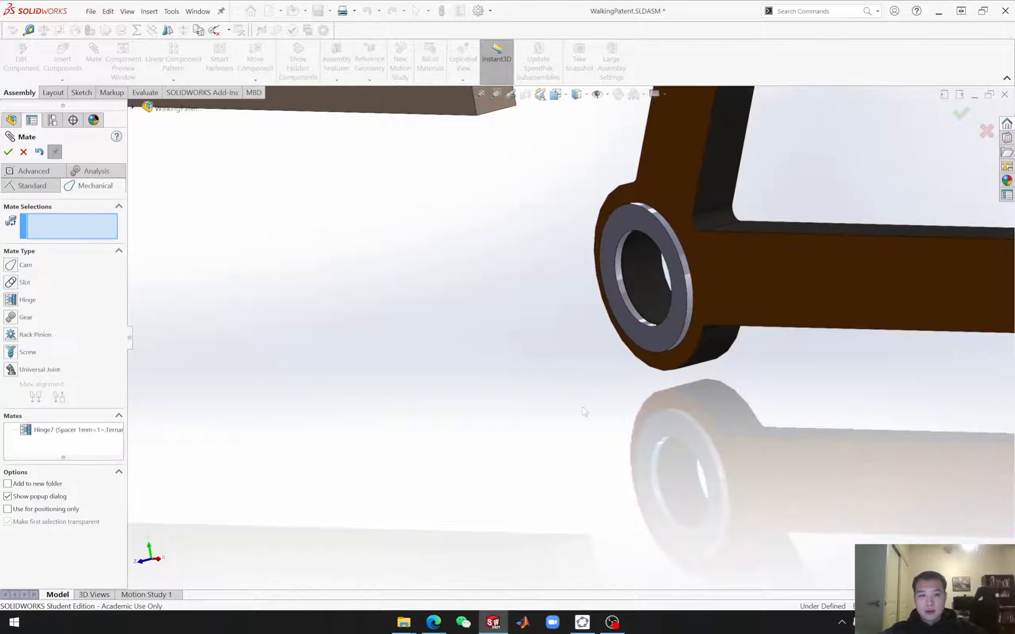
click(23, 157)
Step: Add a second copy of the 1 mm spacer and place it beside the ternary link's corner hole
click(85, 404)
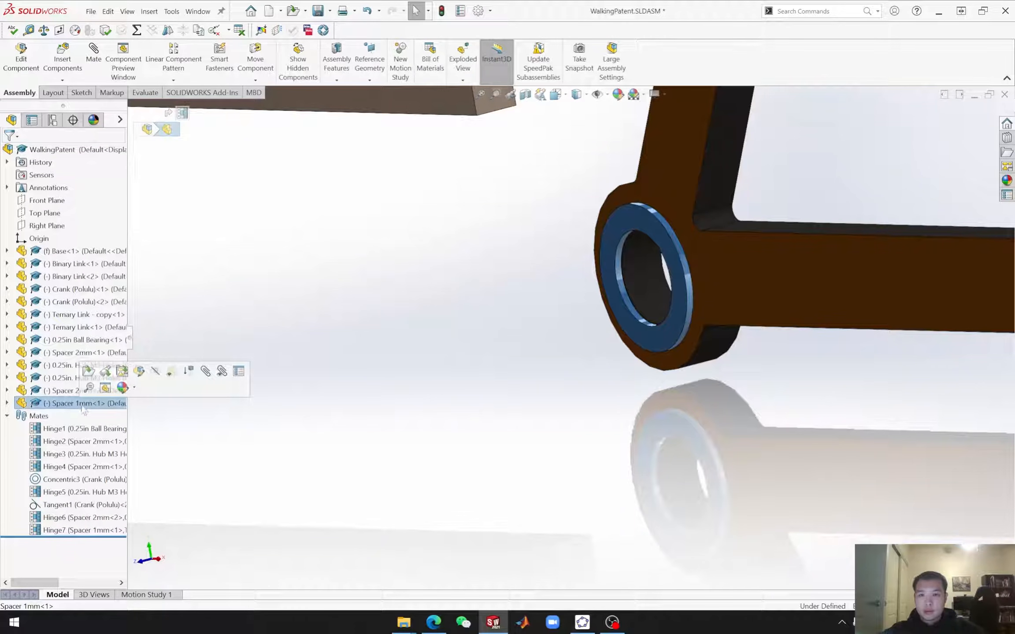
ctrl+drag(68, 405, 477, 312)
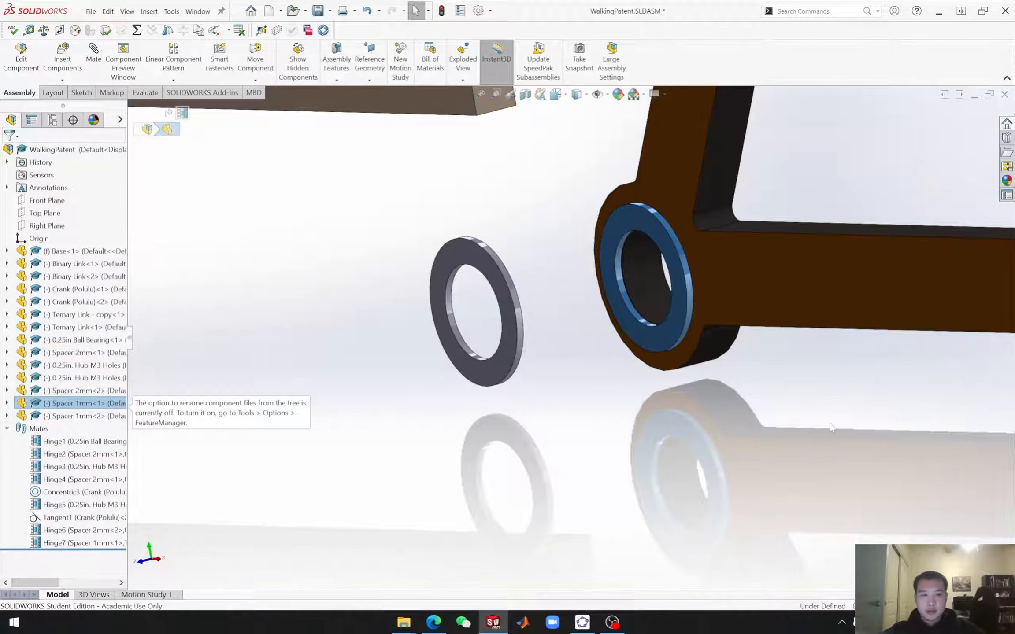
scroll(830, 427, up, 4)
mouse_move(771, 393)
middle_down()
mouse_move(741, 390)
mouse_move(765, 384)
middle_up()
scroll(686, 331, down, 5)
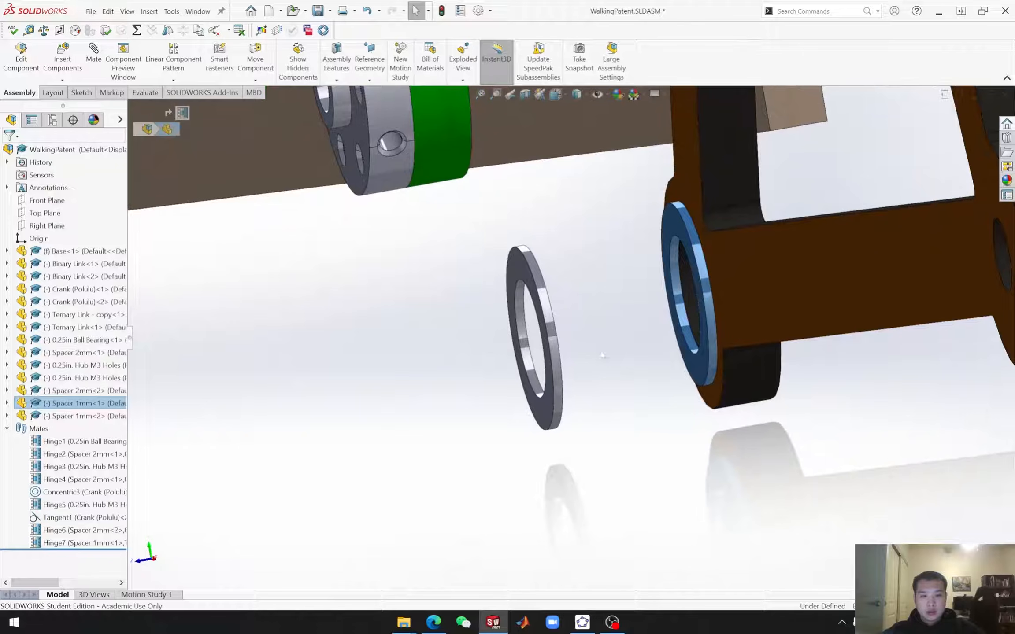
click(95, 63)
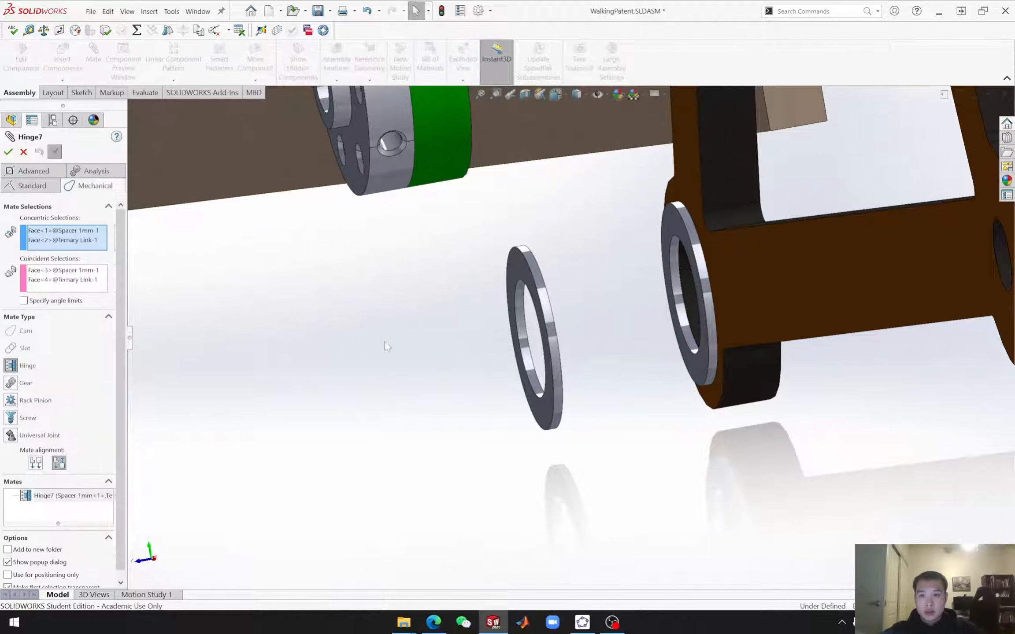
click(8, 151)
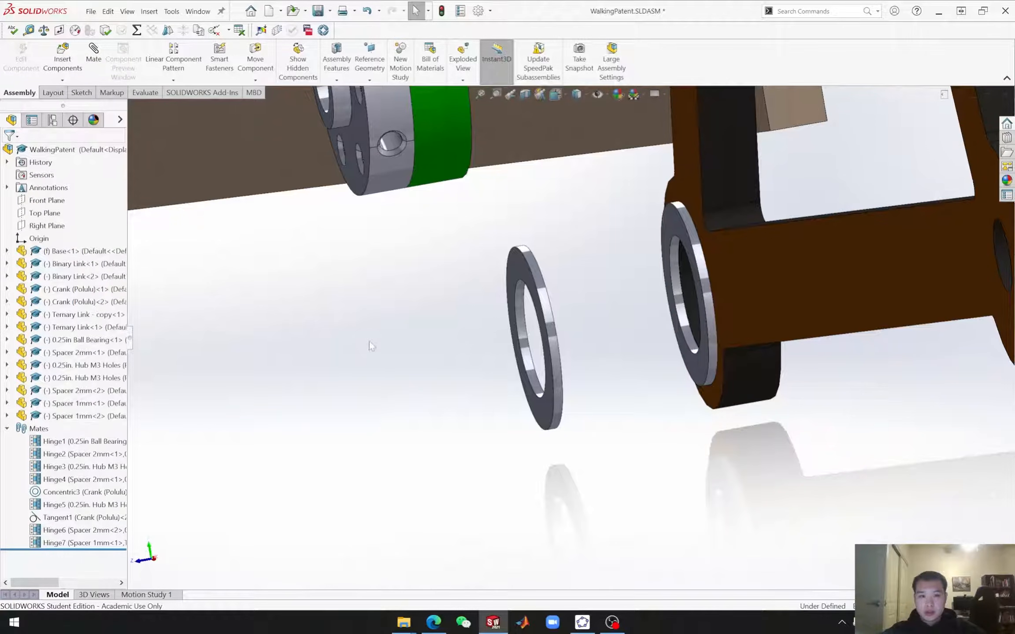
Step: Start a hinge mate for the copied spacer with its bore concentric to the same ternary link corner hole
click(93, 57)
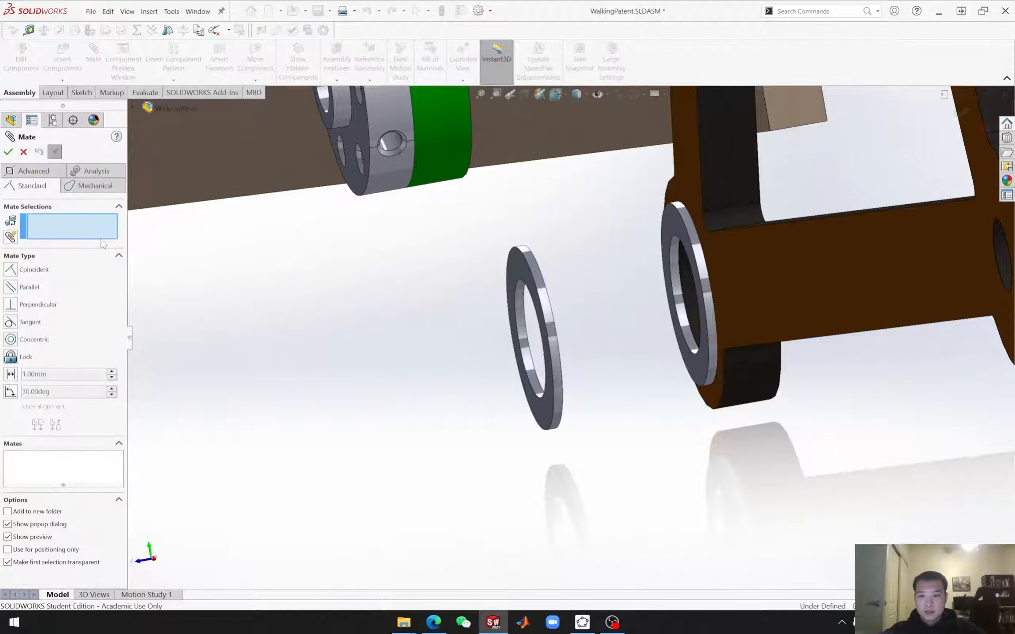
click(12, 300)
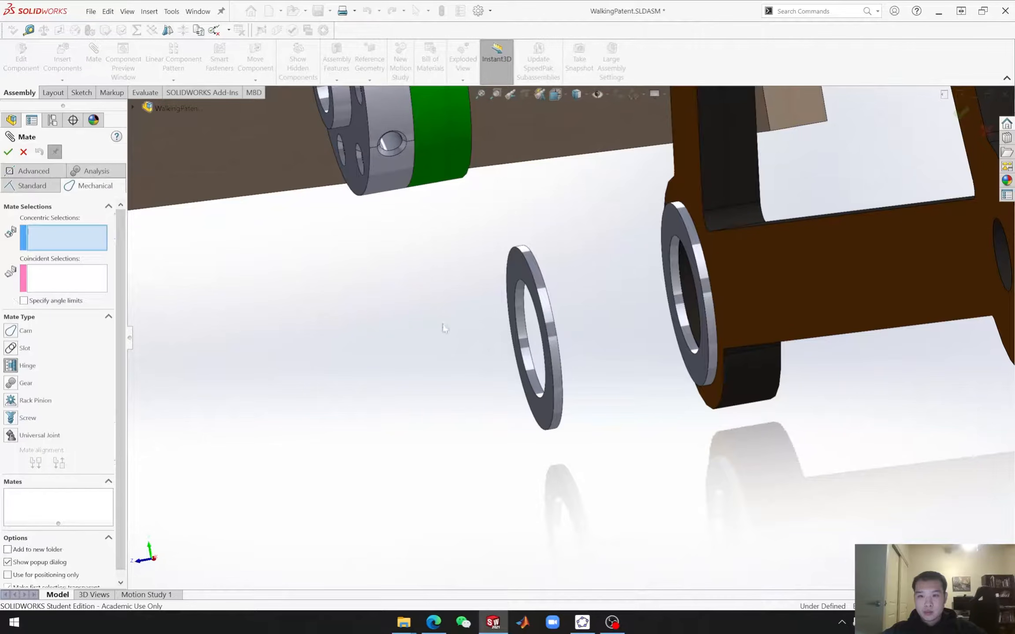
click(533, 333)
middle_drag(820, 442, 832, 423)
scroll(859, 383, up, 4)
scroll(905, 341, down, 4)
click(814, 223)
Step: Complete the hinge mate by making the copied spacer's flat face coincident with the ternary link's opposite face
middle_drag(751, 324, 718, 414)
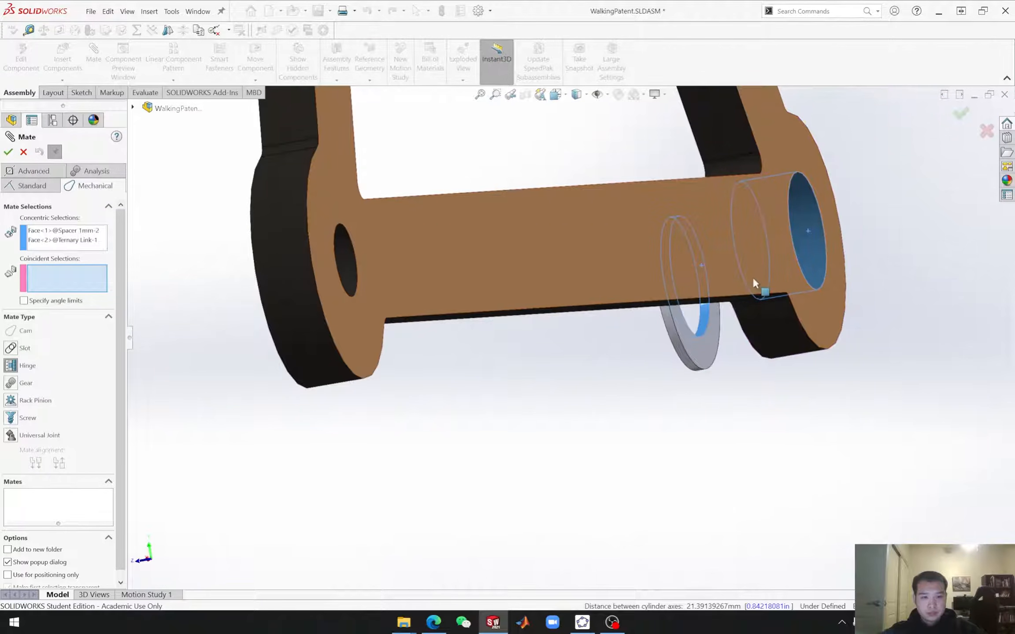
click(751, 247)
middle_drag(752, 247, 701, 359)
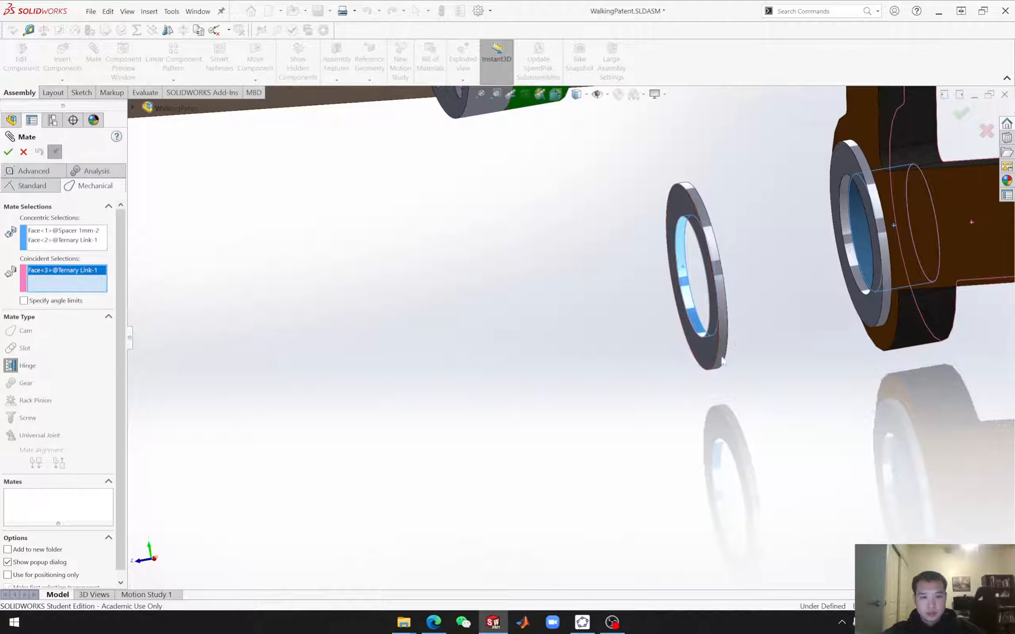
click(708, 352)
middle_drag(916, 420, 889, 400)
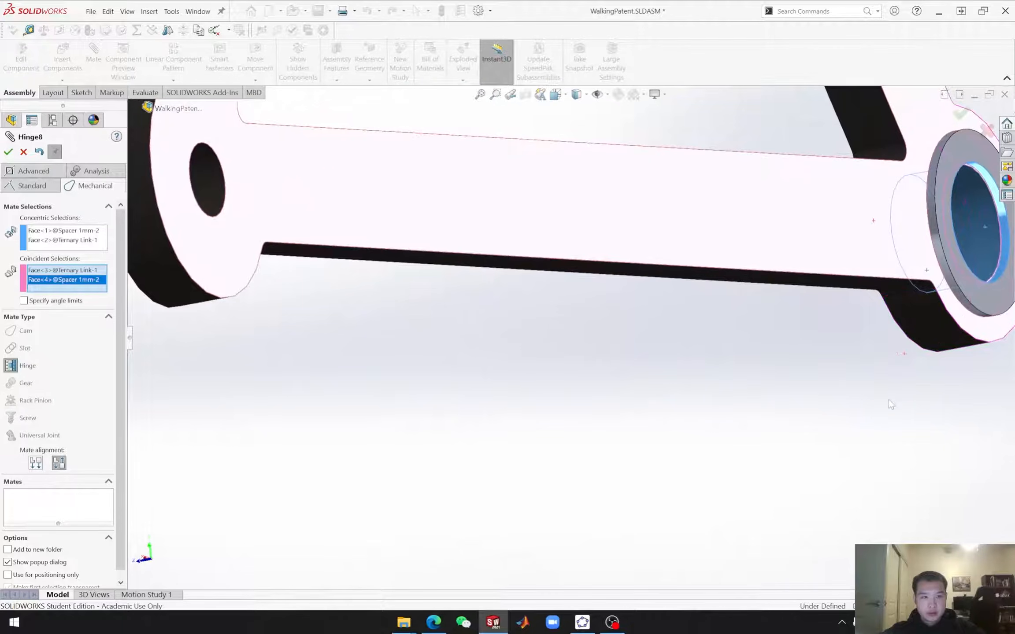
scroll(889, 401, up, 3)
middle_drag(741, 410, 803, 401)
click(8, 152)
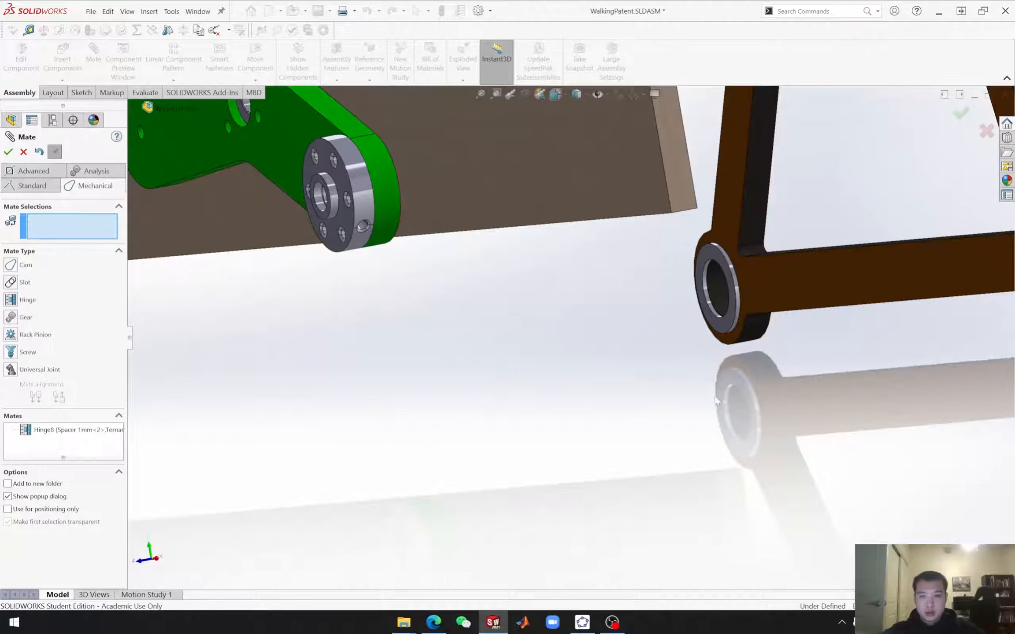
key(Escape)
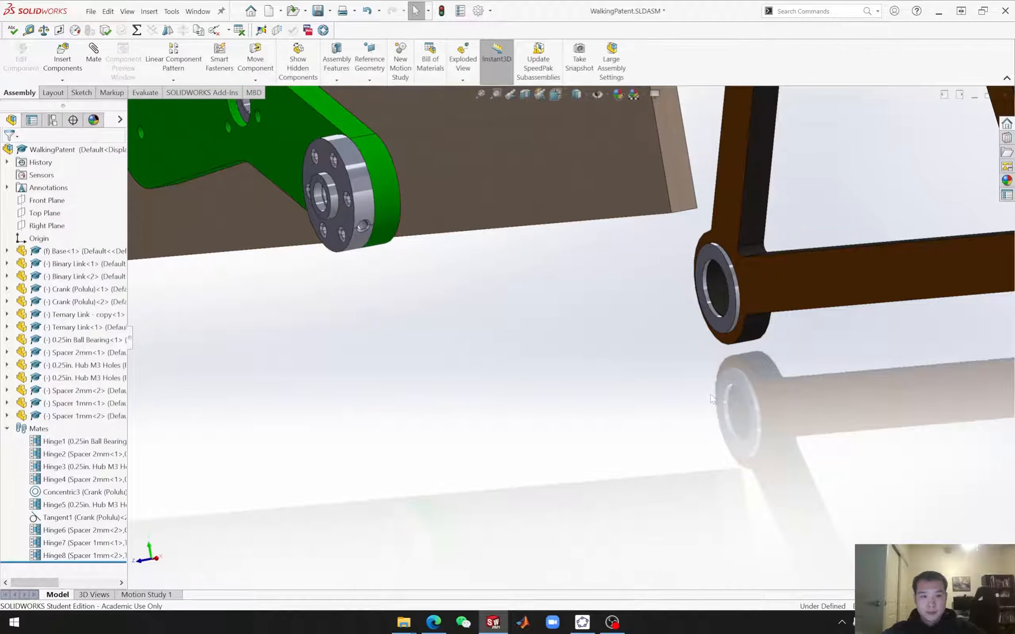
Step: Compare the diameter of the ternary link's corner hole with the bore of the 1 mm spacer
scroll(687, 290, down, 5)
click(628, 250)
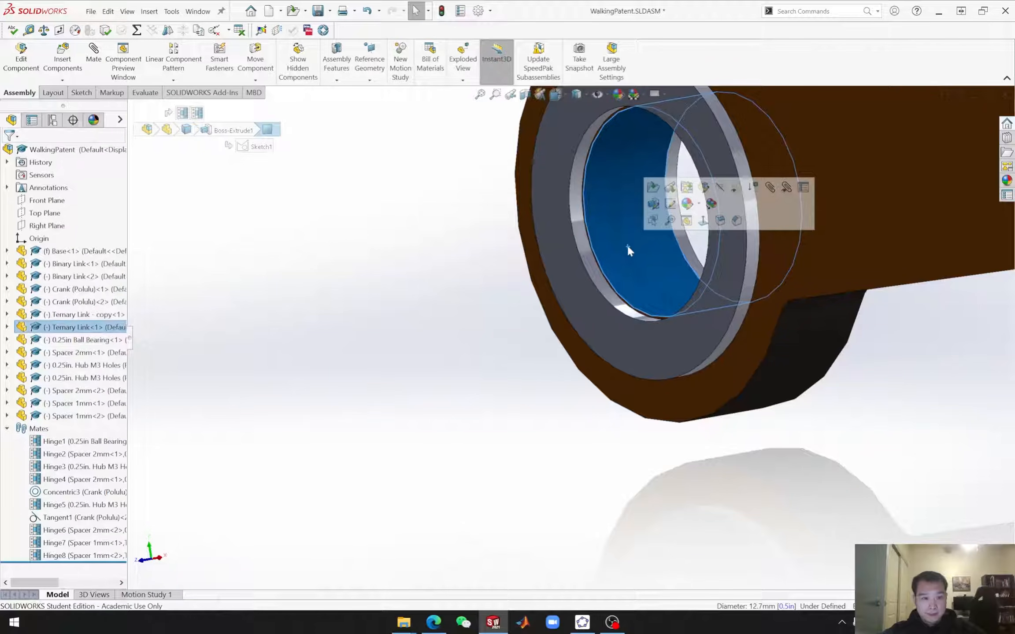
click(598, 275)
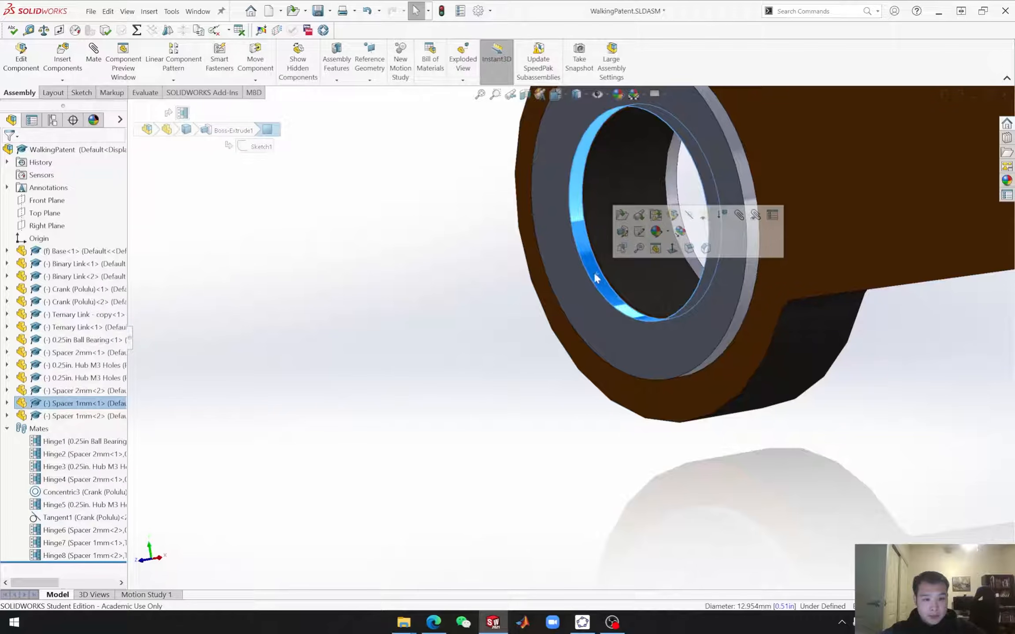
click(599, 190)
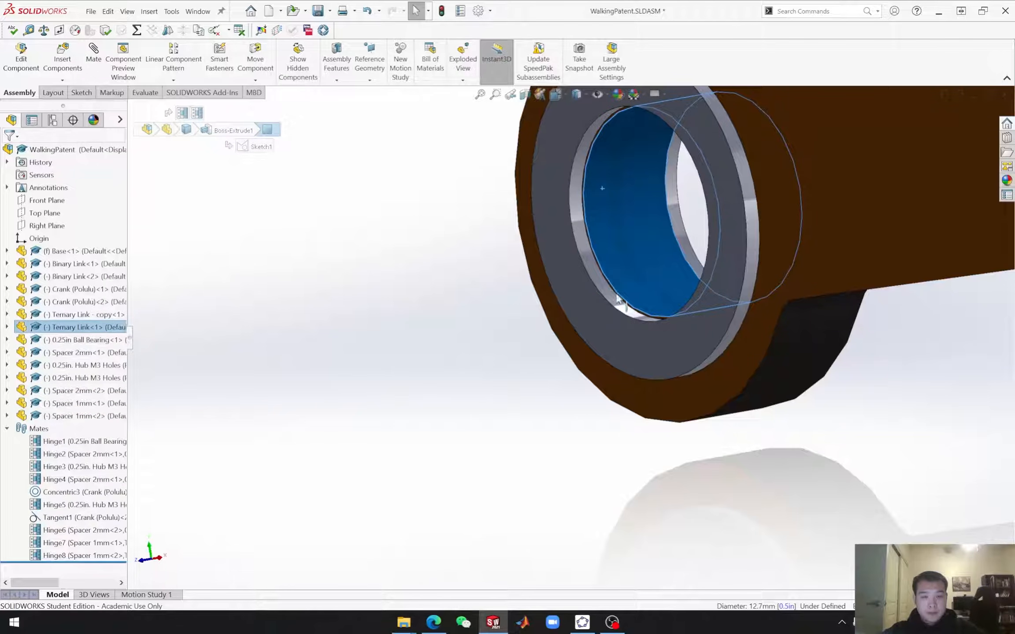
click(801, 491)
Step: Insert the 0.25in Ball Bearing part and place it beside the ternary link's spacer-fitted corner
scroll(759, 434, up, 6)
middle_drag(727, 444, 690, 455)
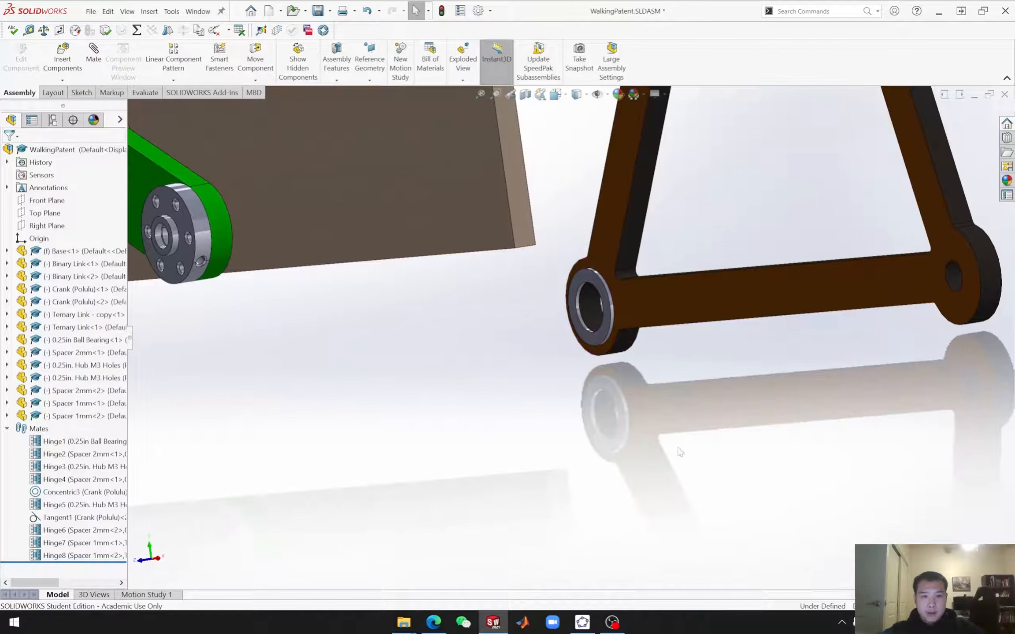
middle_drag(569, 372, 345, 290)
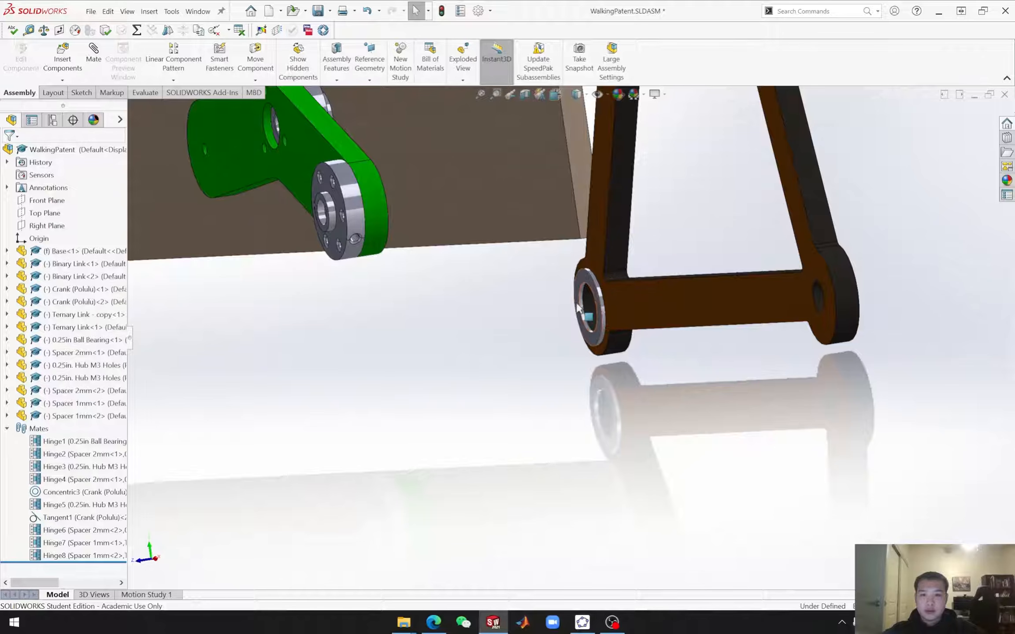
click(62, 56)
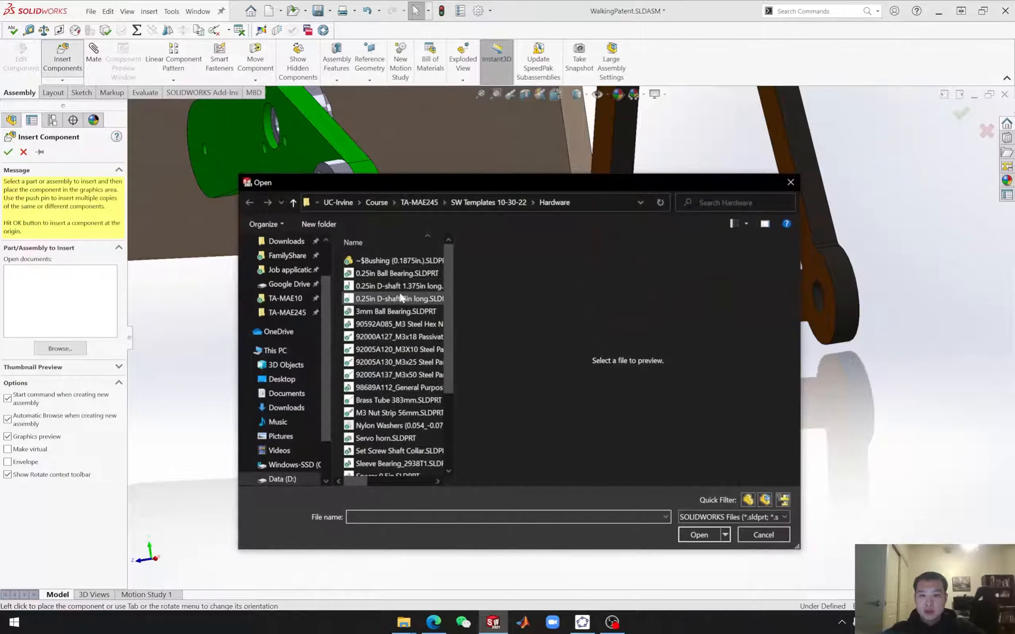
click(384, 274)
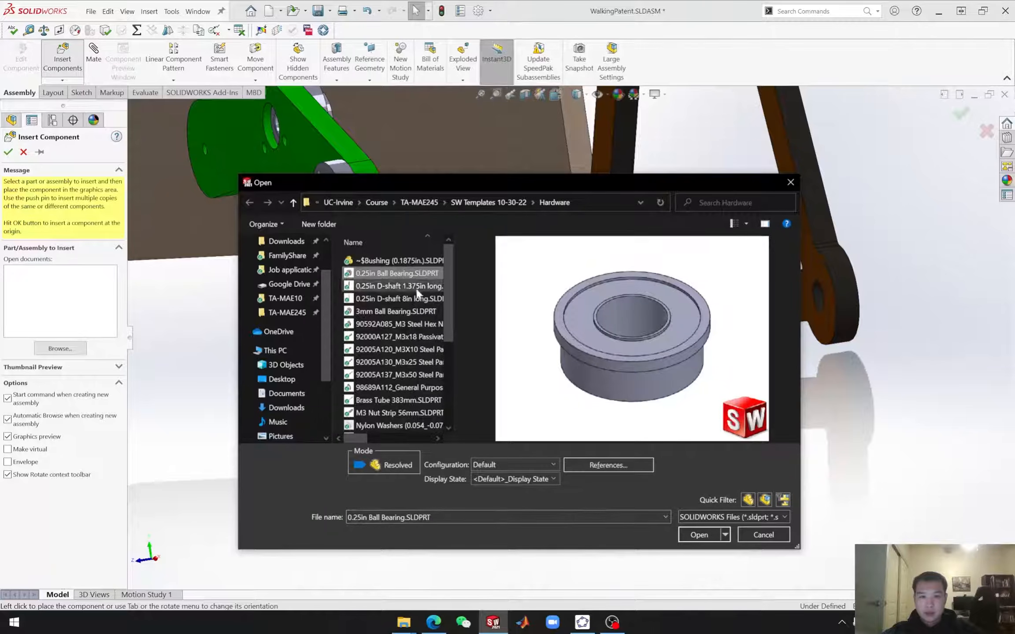
click(698, 534)
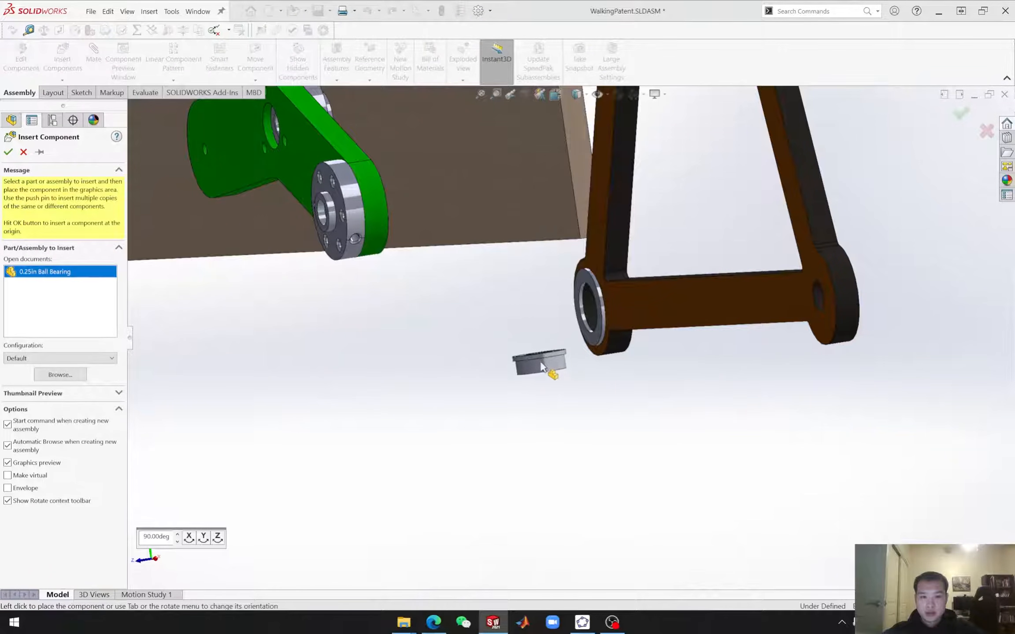
click(530, 351)
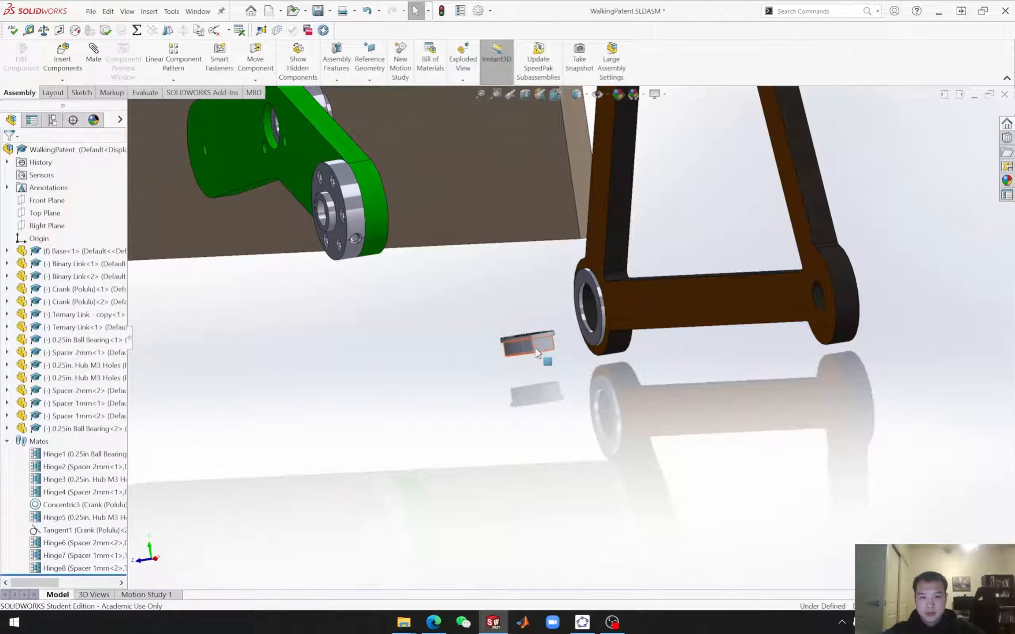
Step: Recheck the diameters of the link hole and the near spacer's bore as seats for the newly placed bearing
click(591, 309)
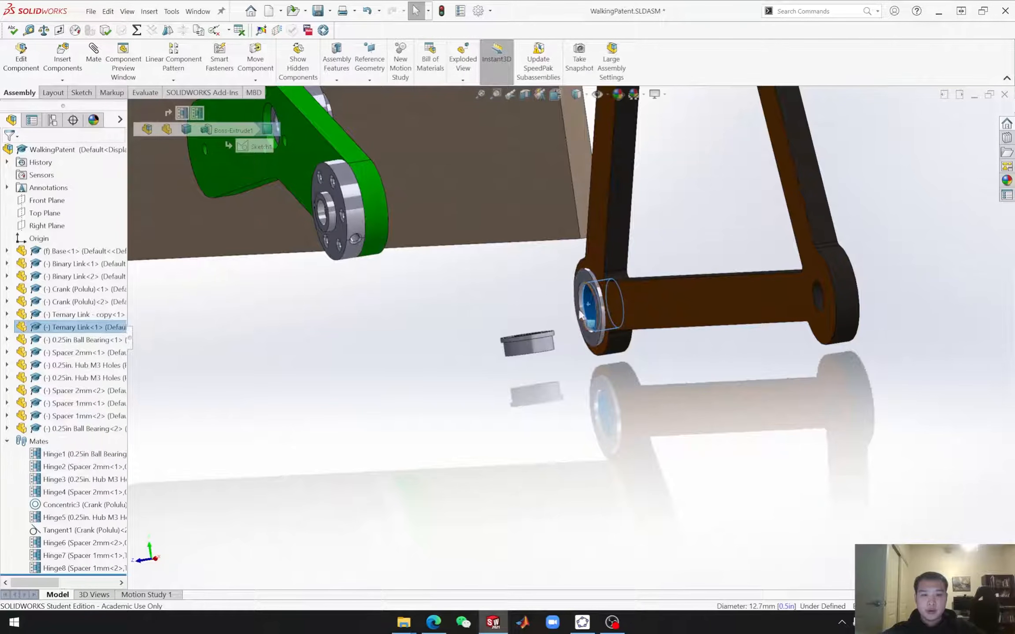
click(586, 317)
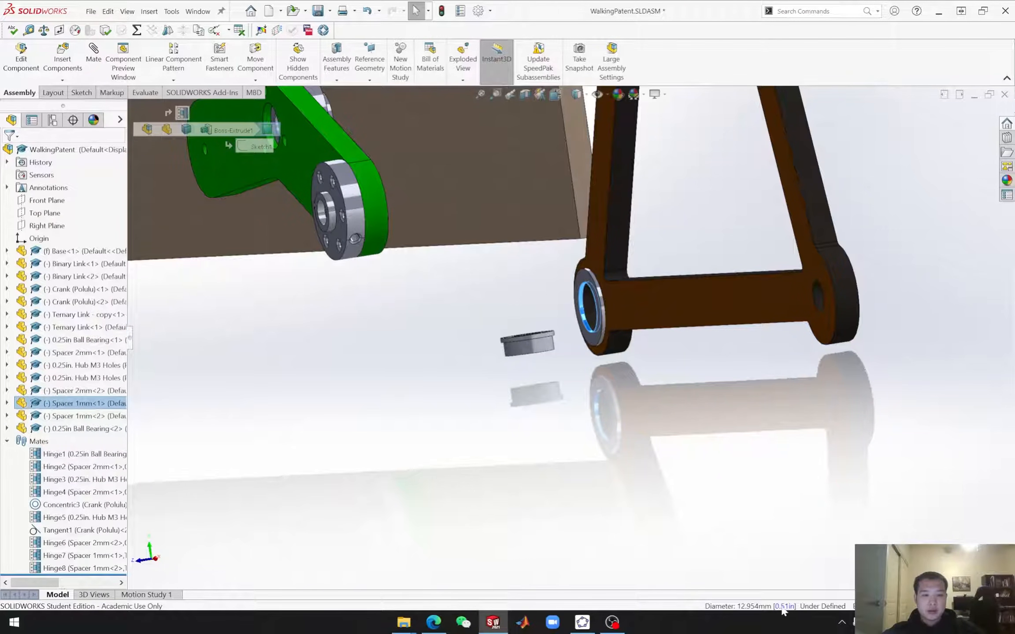
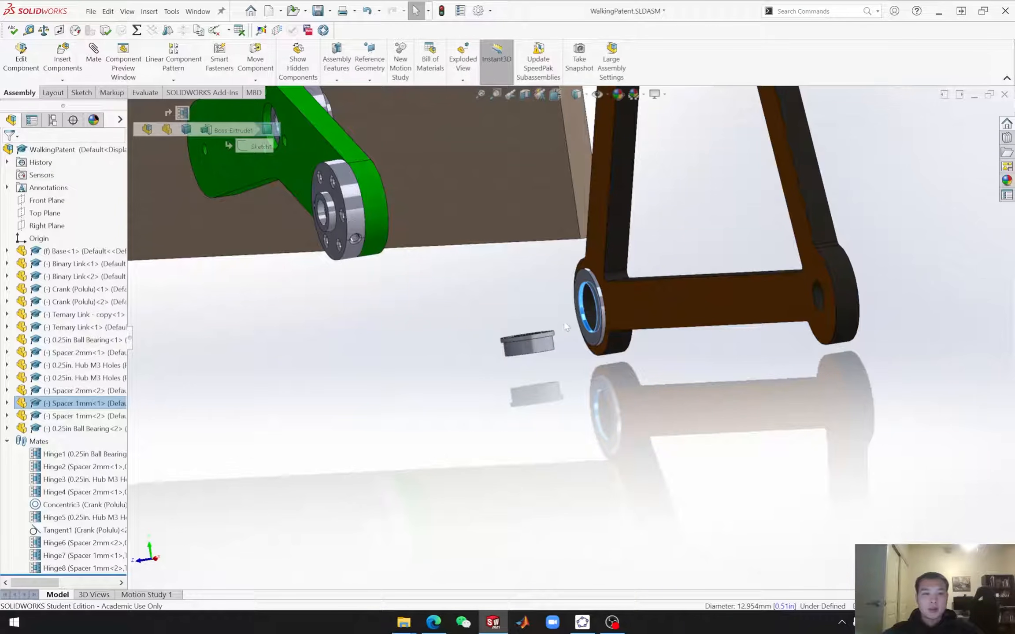
Step: Start a hinge mate with the loose ball bearing's outer cylindrical face and the near 1 mm spacer's bore as the concentric pair
scroll(574, 314, down, 2)
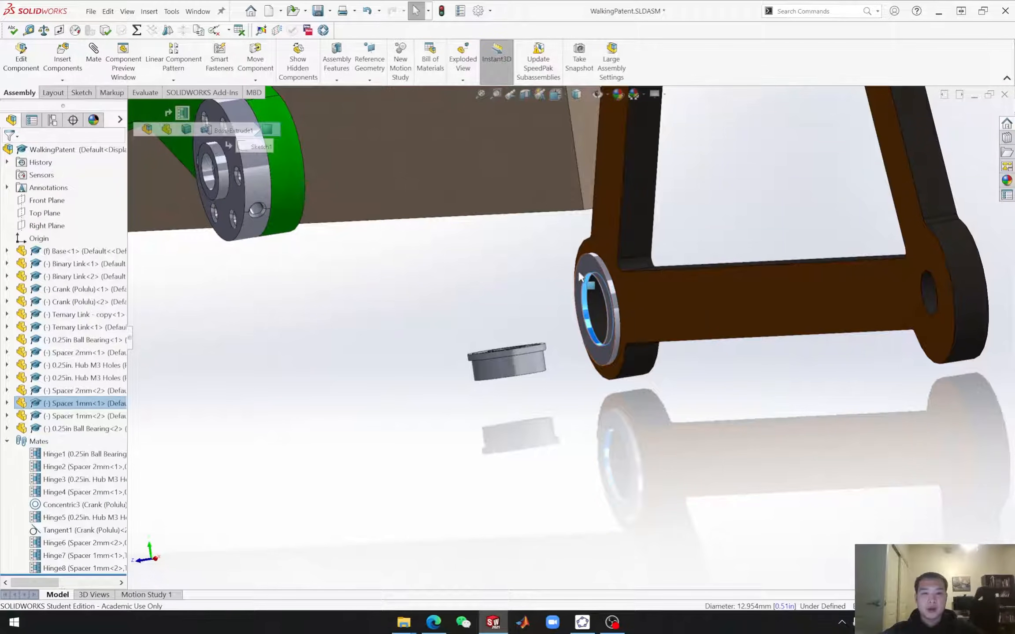
scroll(561, 356, down, 3)
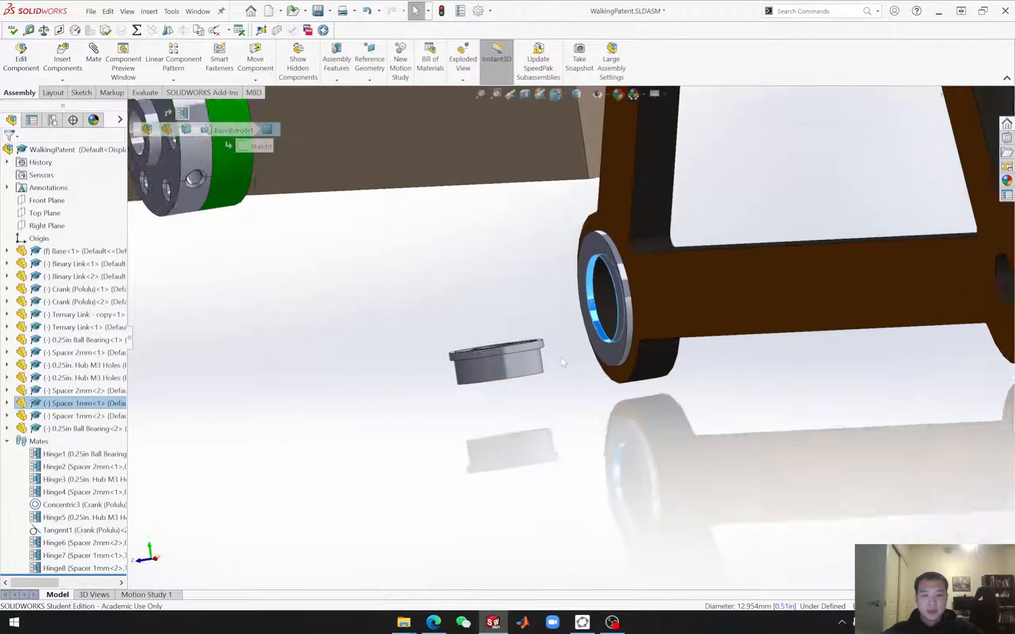
click(563, 370)
click(93, 53)
click(71, 186)
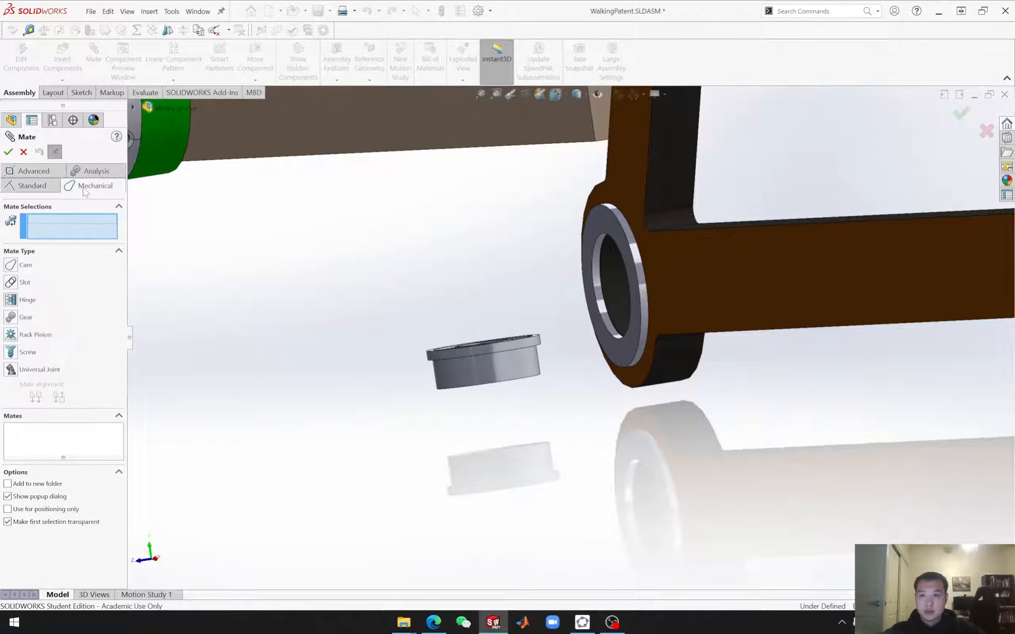
click(11, 302)
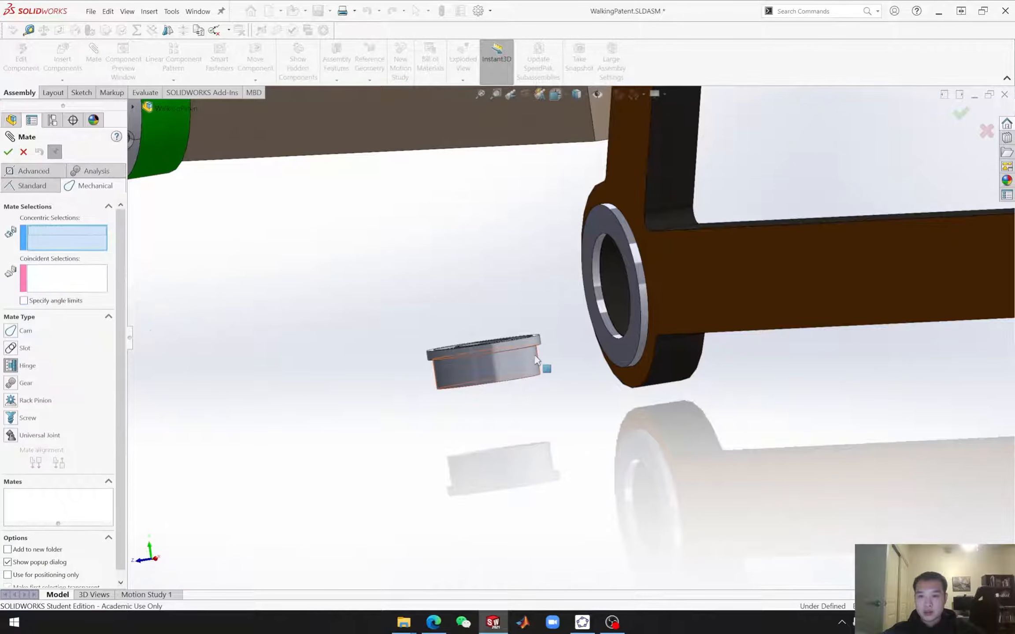
click(509, 368)
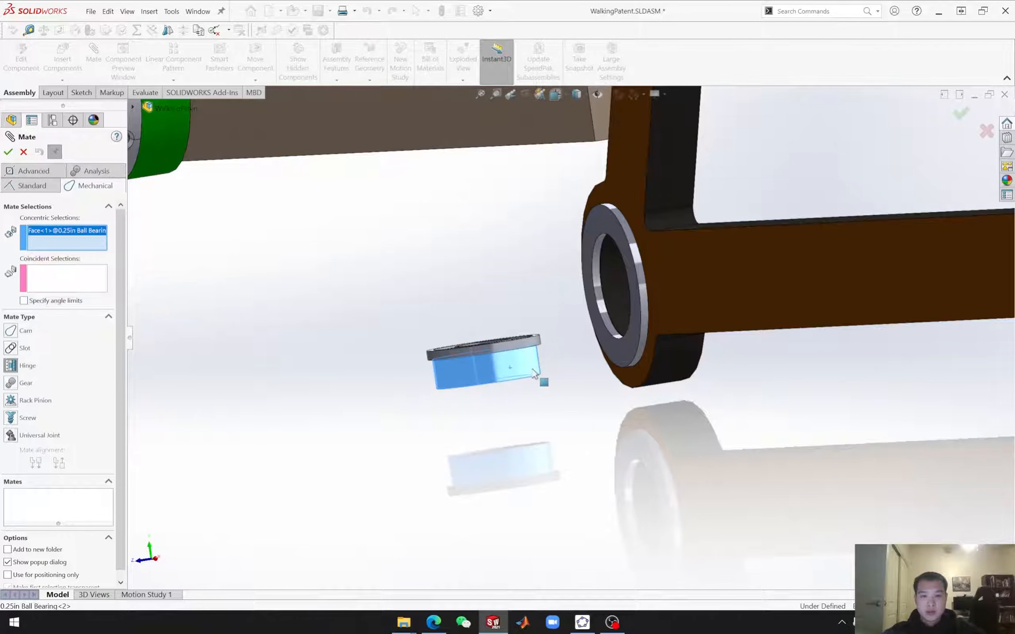
click(597, 278)
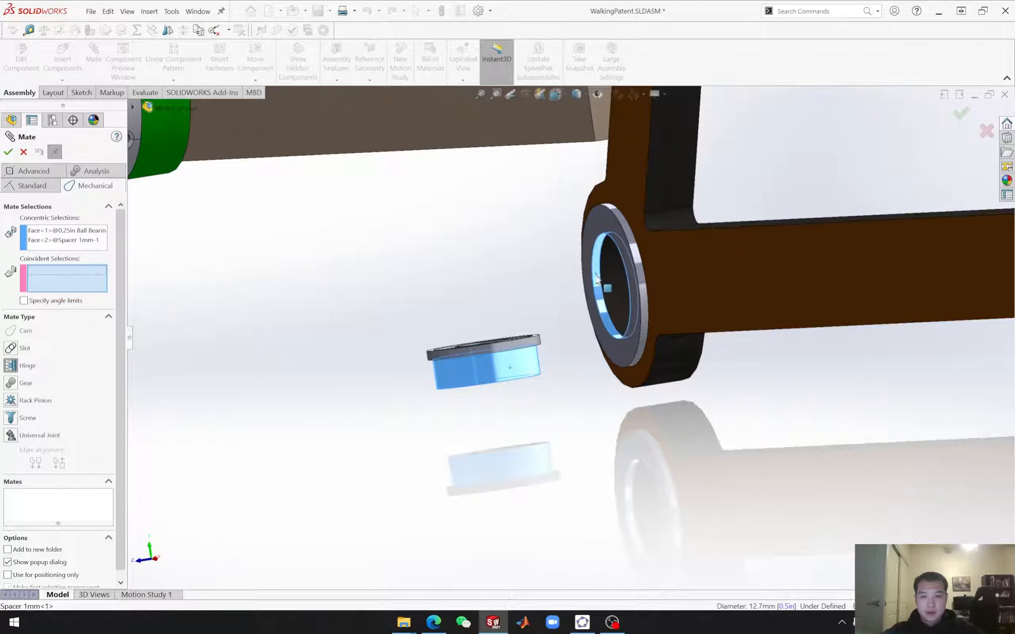
Step: Complete the hinge mate by making the near spacer's flat face coincident with the underside of the bearing's flange
click(604, 331)
middle_drag(603, 330, 506, 390)
middle_drag(584, 247, 605, 215)
scroll(585, 219, up, 1)
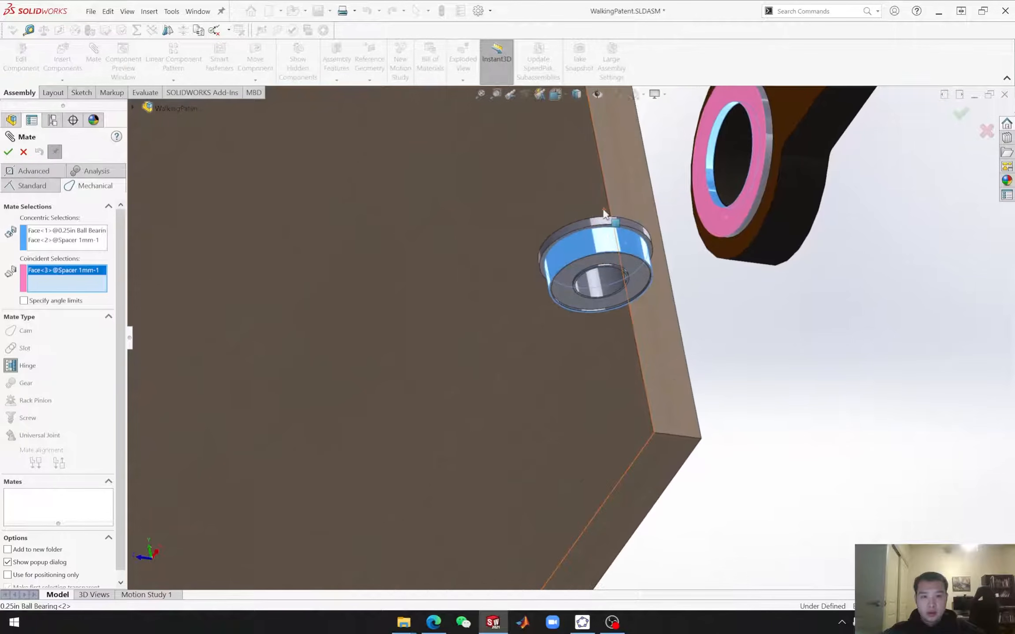
scroll(605, 242, down, 9)
click(599, 327)
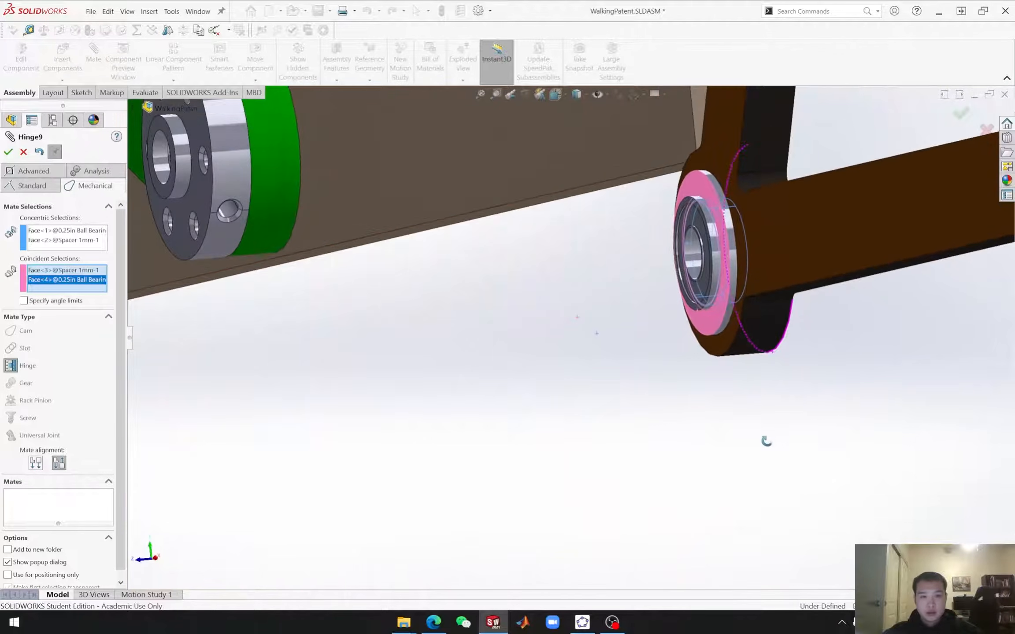
click(8, 152)
middle_drag(644, 349, 503, 344)
click(24, 152)
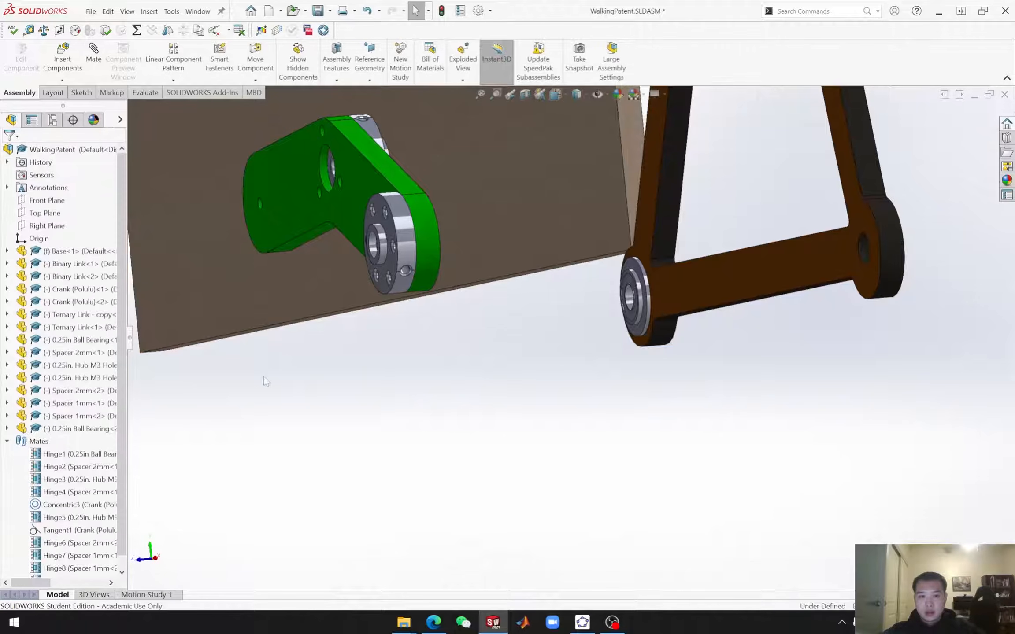
Step: Copy the 0.25in Ball Bearing and place the copy beside the opposite side of the ternary link's corner
click(86, 429)
ctrl+drag(80, 433, 768, 367)
middle_drag(754, 464, 735, 457)
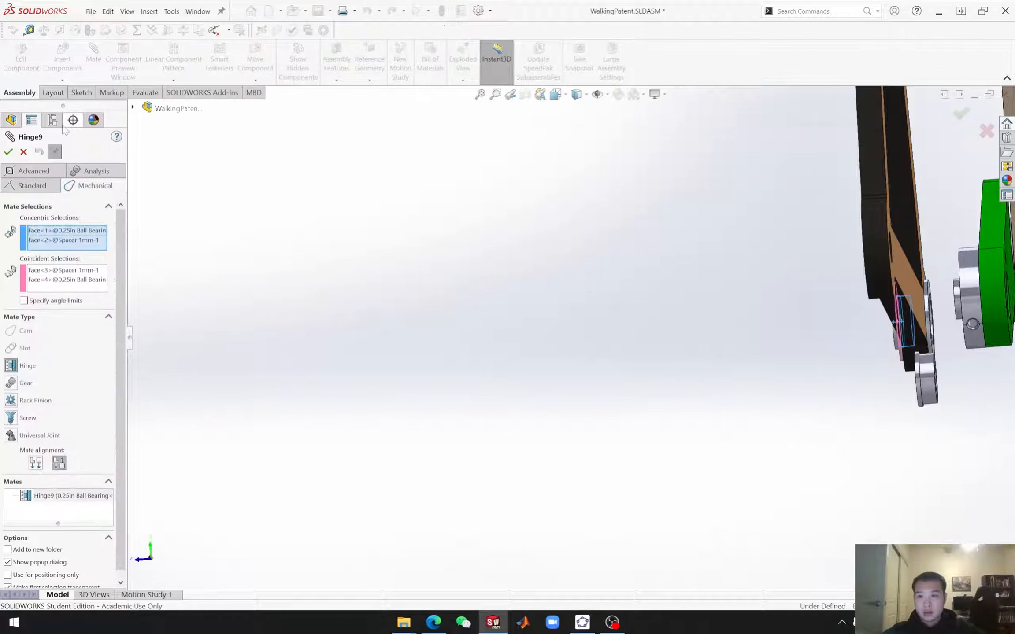
click(23, 152)
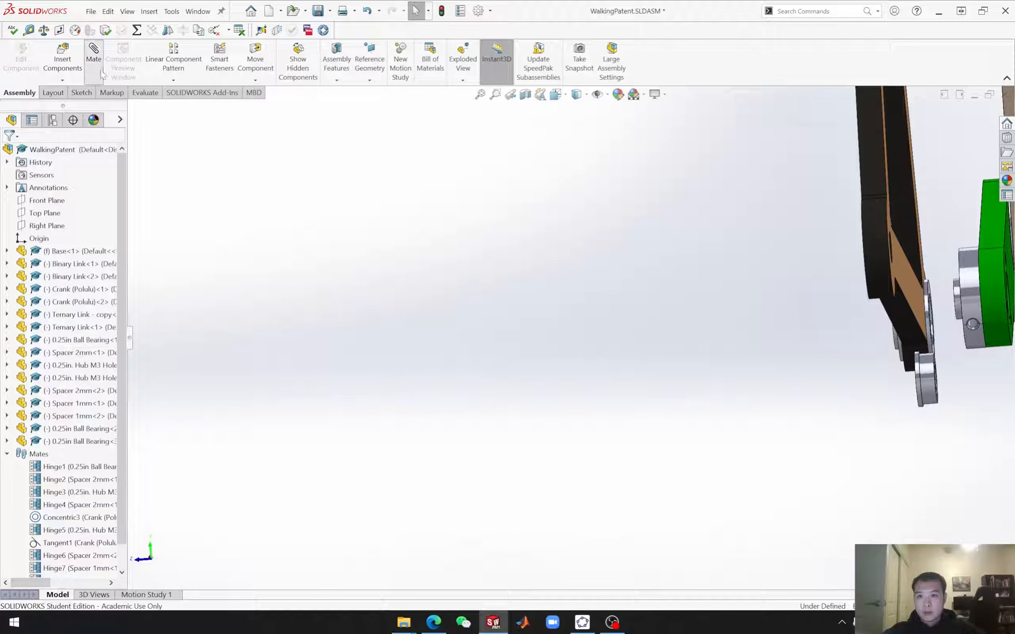
Step: Start a hinge mate with the copied bearing's outer cylindrical face and the opposite 1 mm spacer's bore as the concentric pair
click(84, 186)
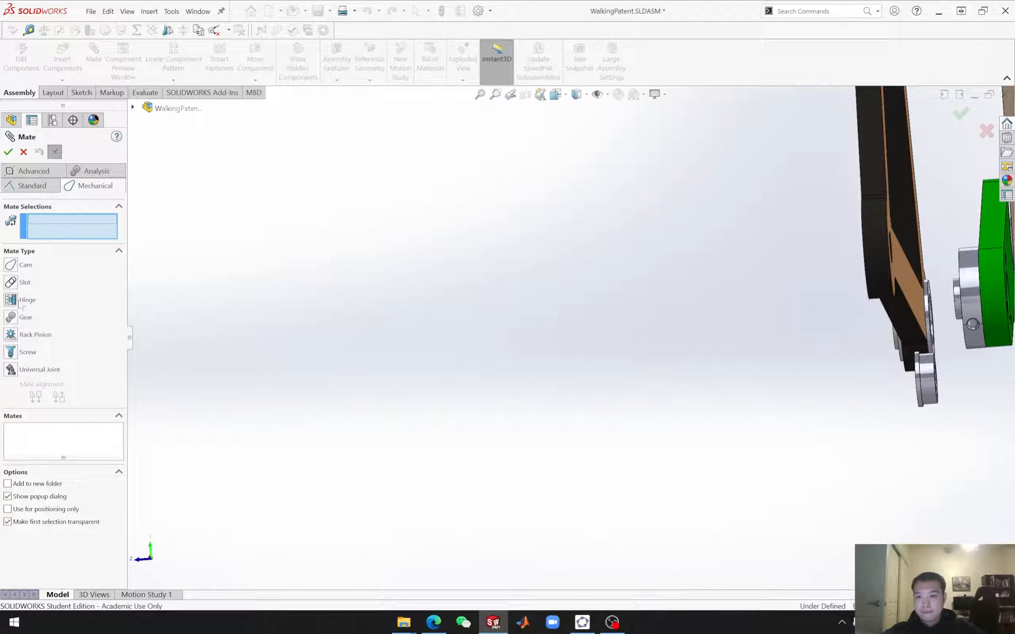
click(22, 302)
scroll(866, 388, up, 2)
scroll(764, 349, down, 4)
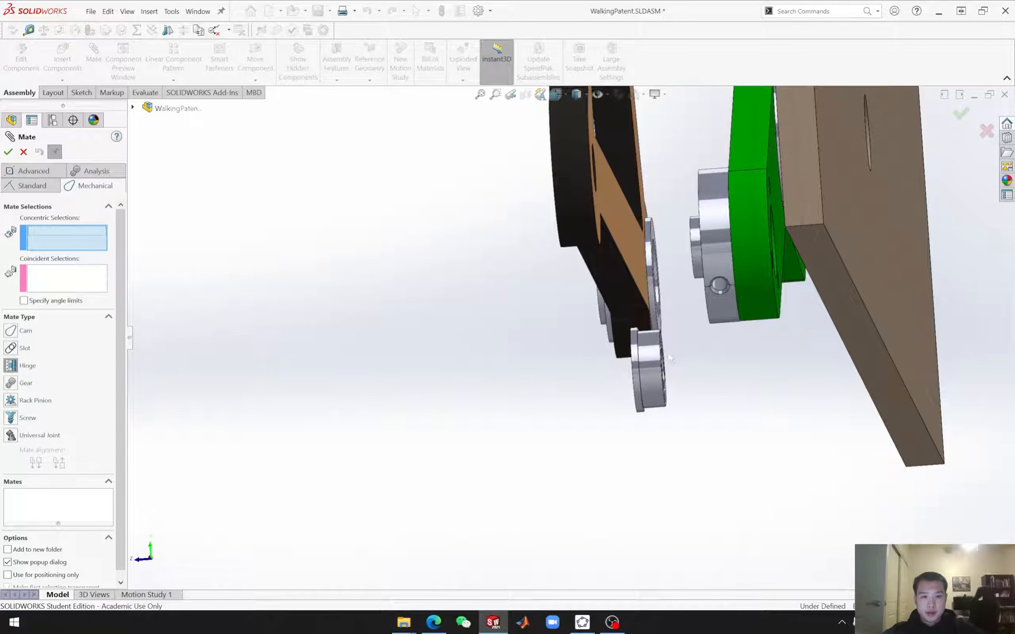
click(647, 370)
middle_drag(647, 370, 759, 288)
scroll(759, 288, down, 5)
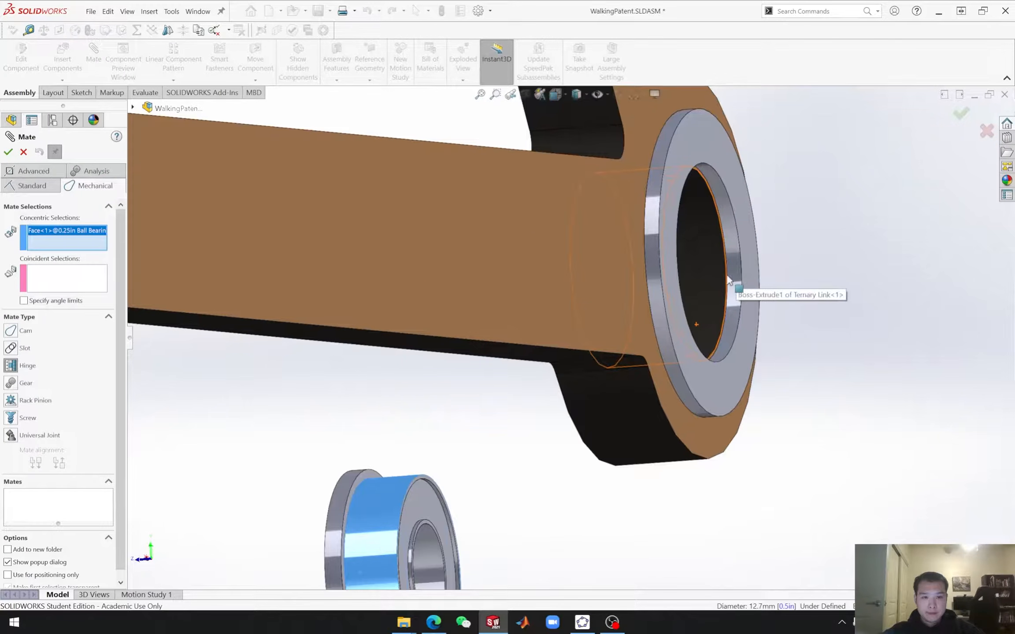
click(734, 277)
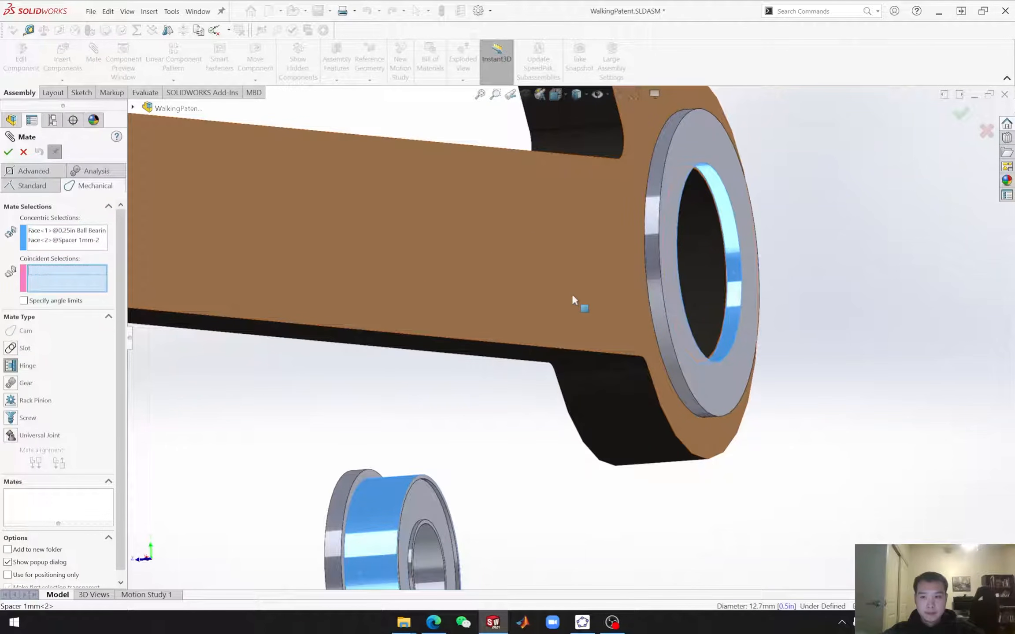
Step: Complete the hinge mate by making the spacer's flat face coincident with the copied bearing's flange face, using anti-aligned mate alignment
click(675, 317)
click(358, 482)
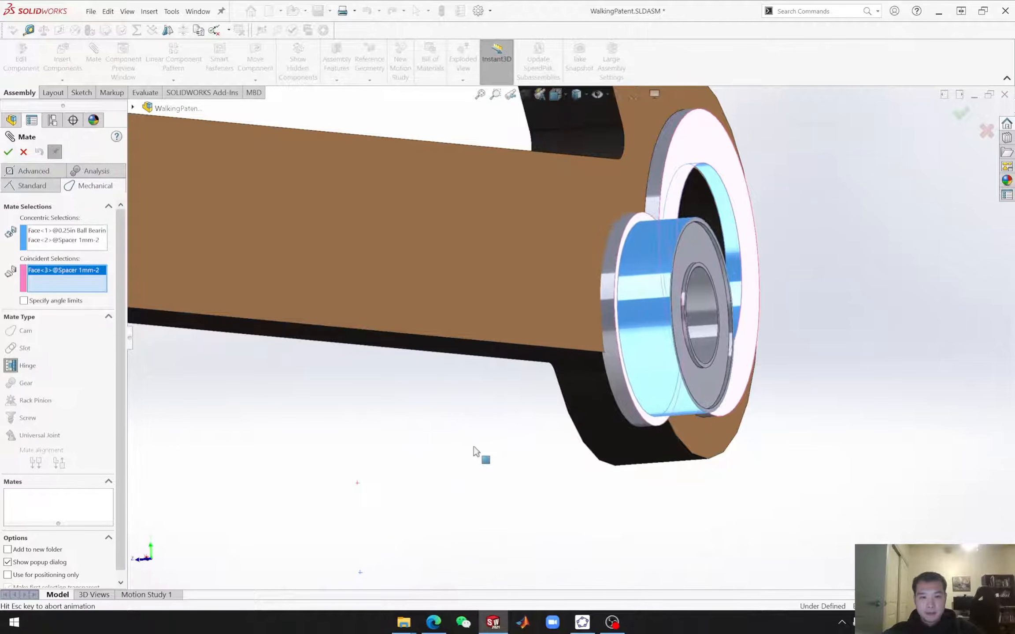
click(59, 462)
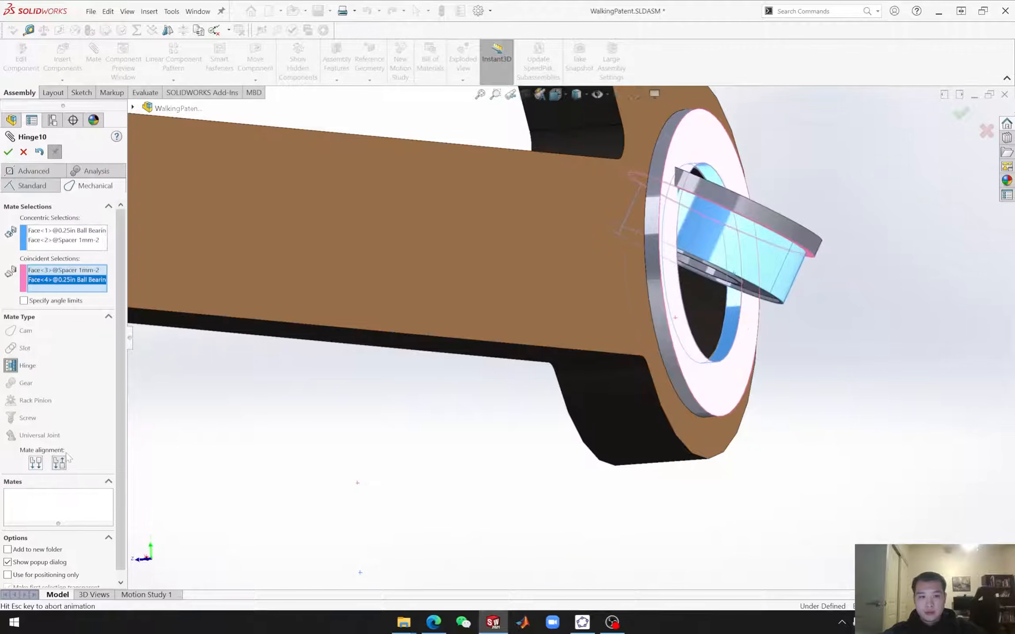
click(8, 152)
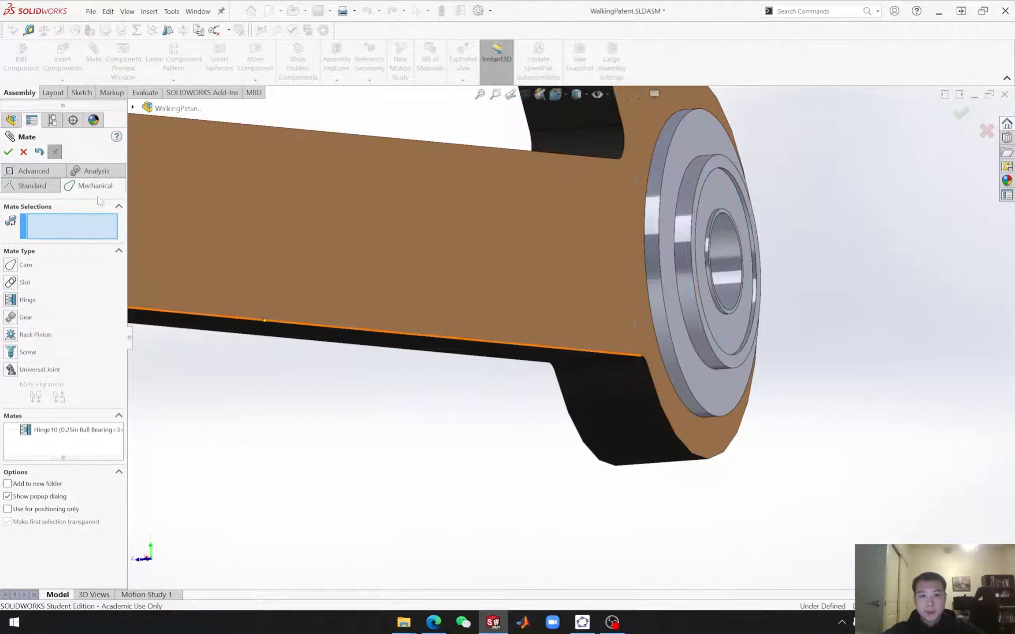
middle_drag(466, 478, 464, 441)
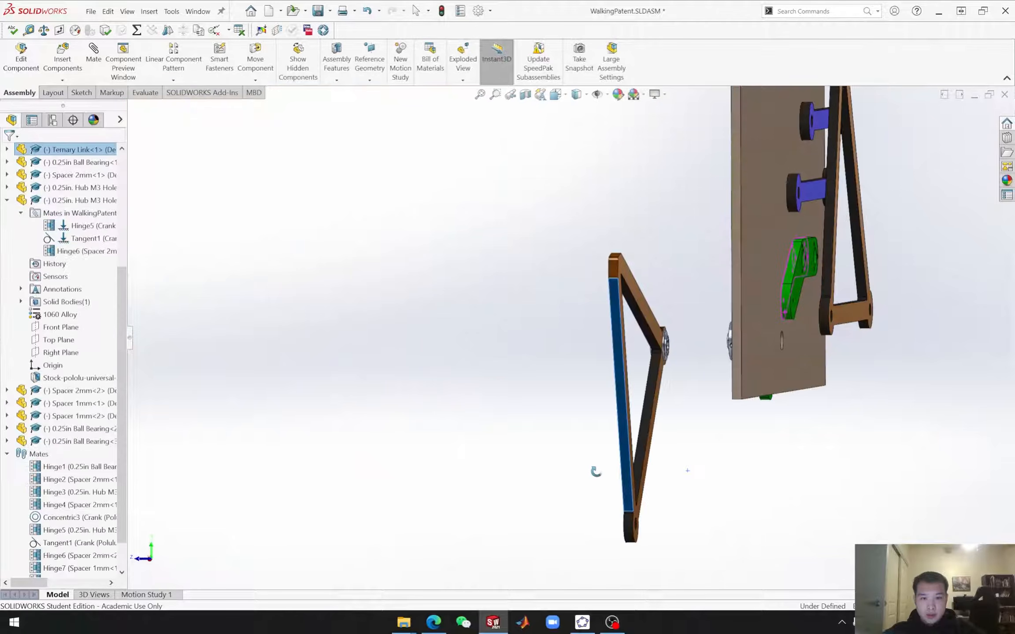
Step: Start a hinge mate with the ternary link bearing's bore and the bore of the crank's 0.25in. M3 hub as the concentric pair
middle_drag(596, 471, 442, 380)
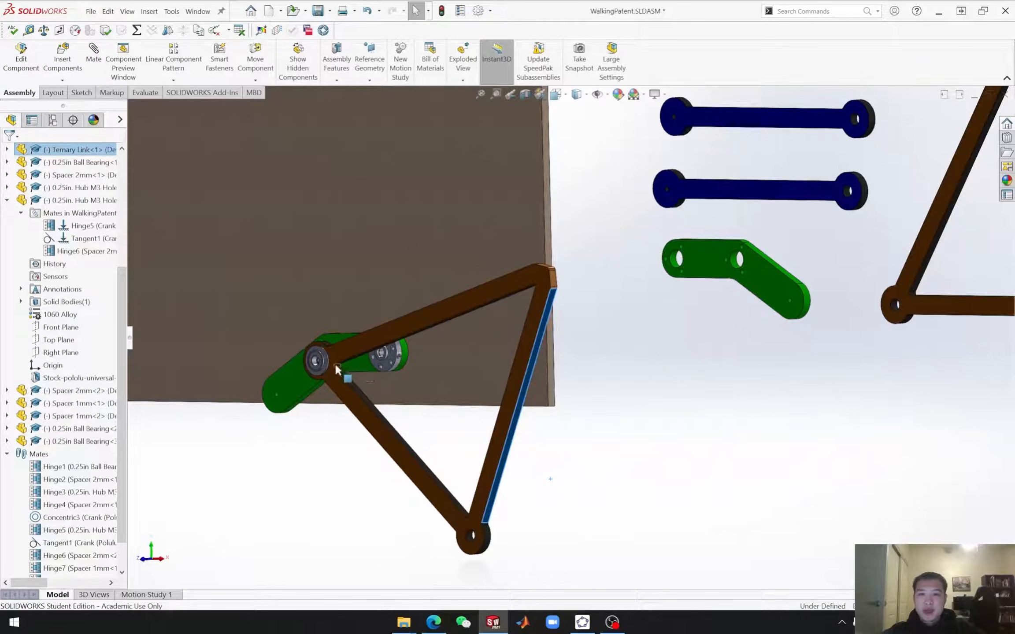
click(361, 343)
click(607, 452)
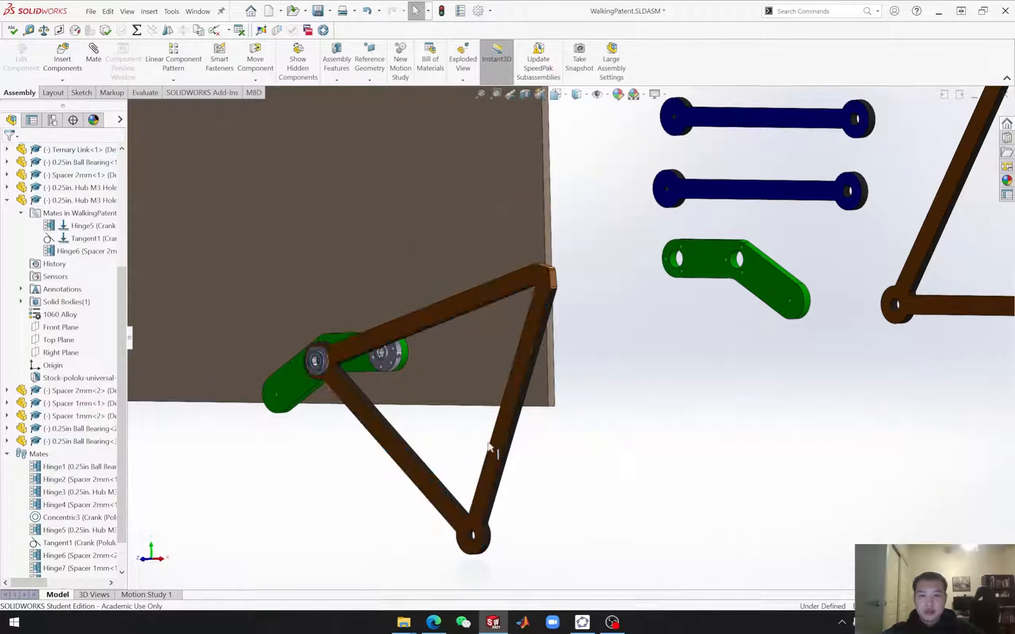
click(95, 60)
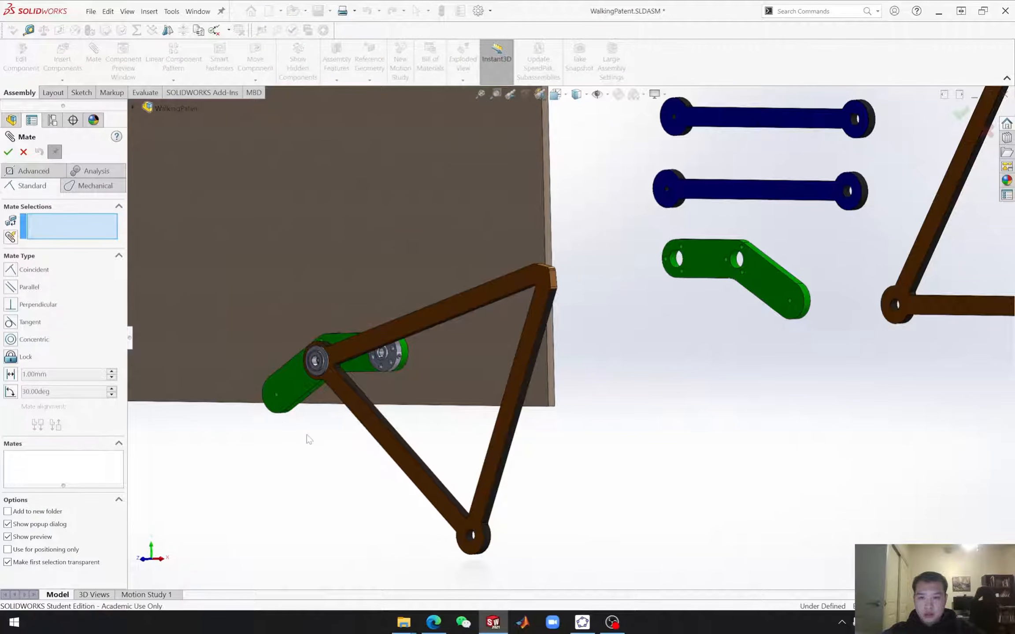
scroll(308, 385, down, 6)
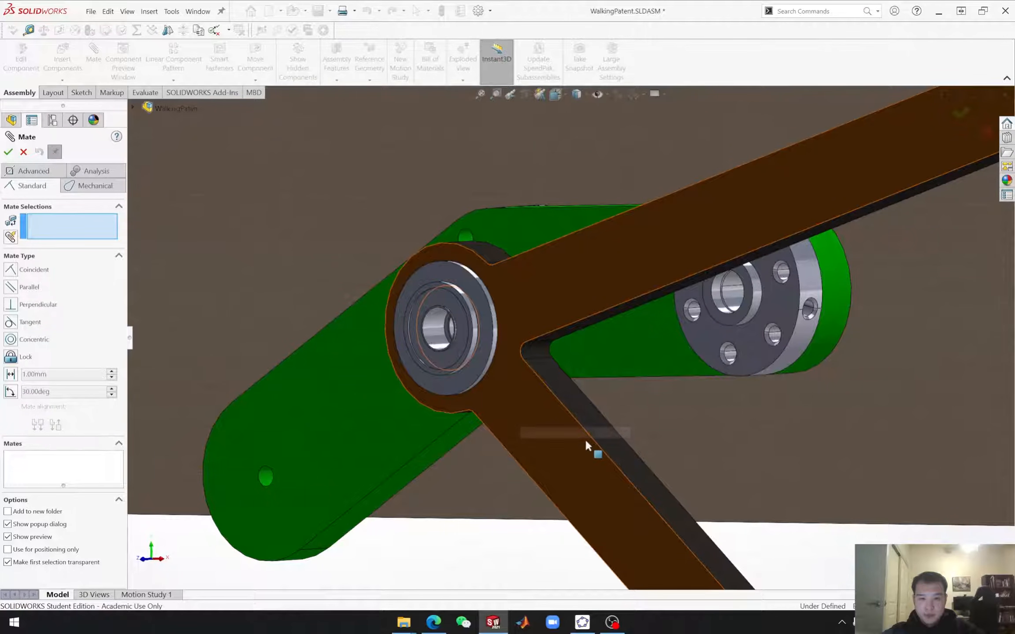
scroll(586, 443, up, 6)
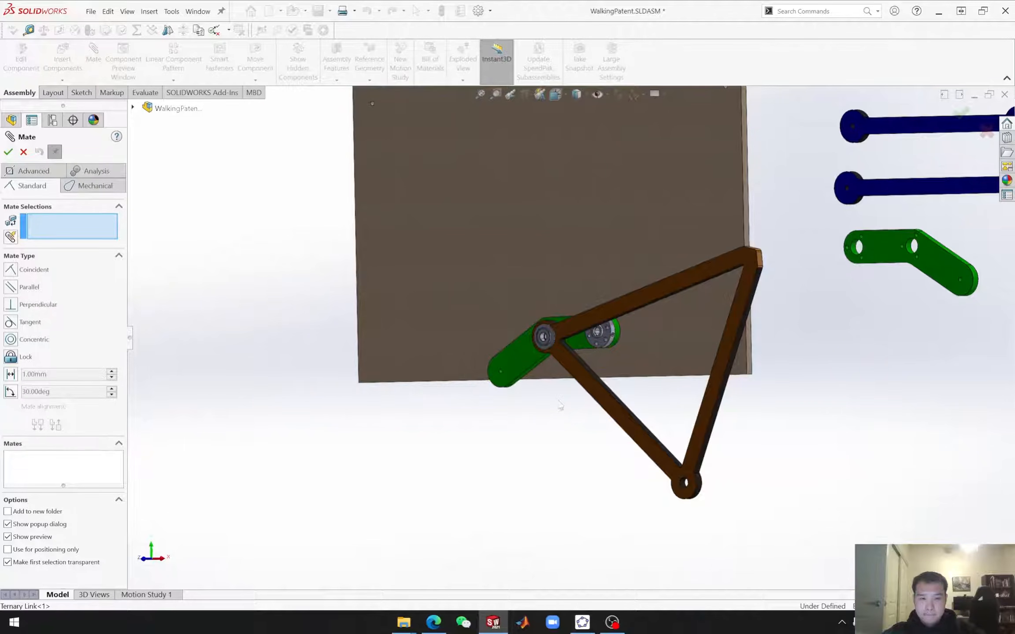
scroll(538, 325, down, 6)
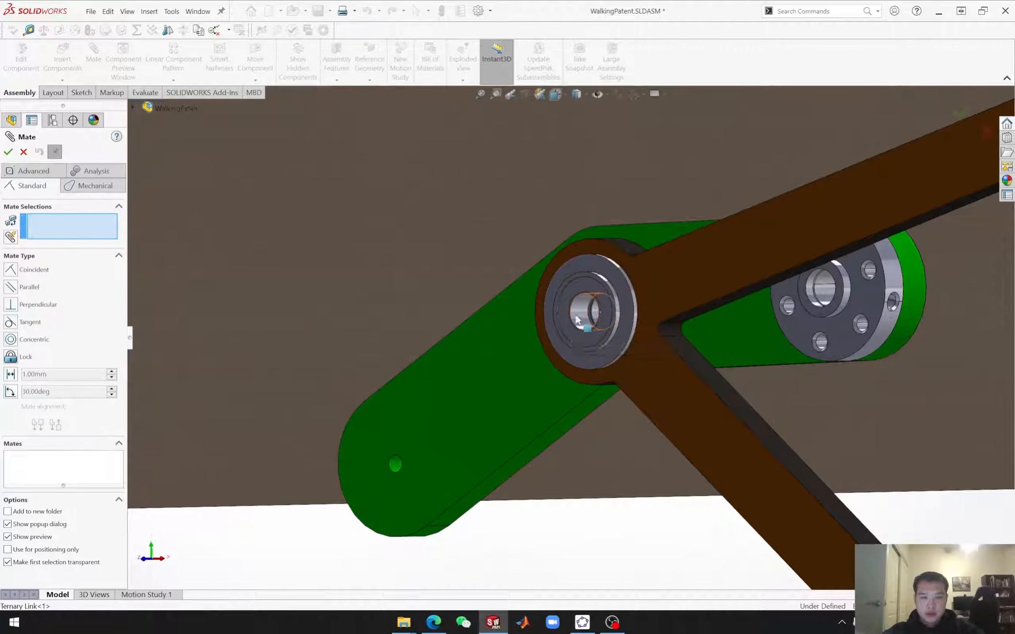
scroll(579, 322, down, 5)
click(570, 334)
scroll(696, 384, up, 5)
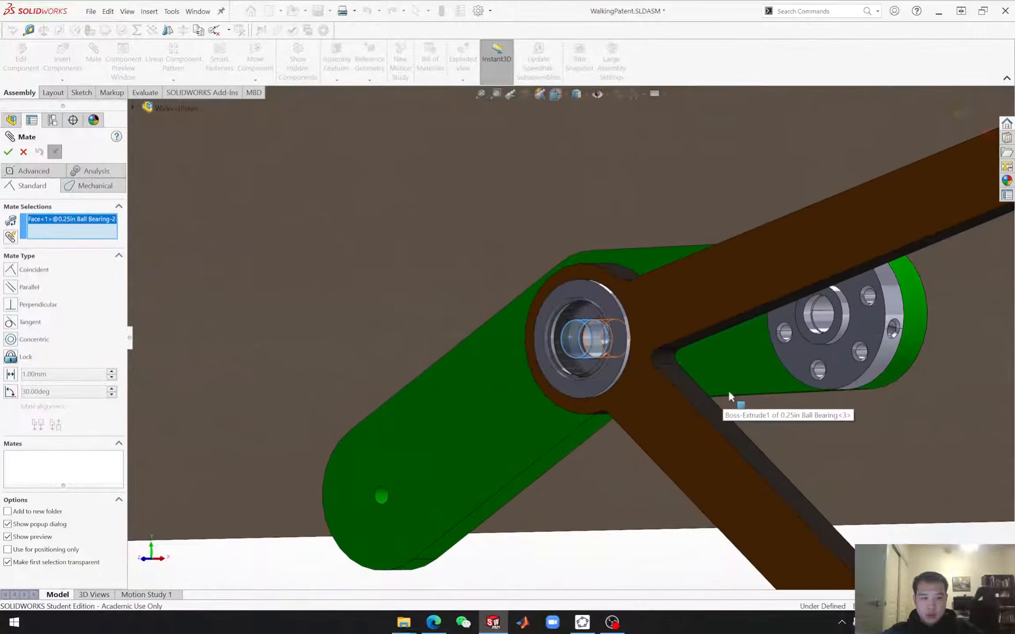
scroll(877, 344, down, 3)
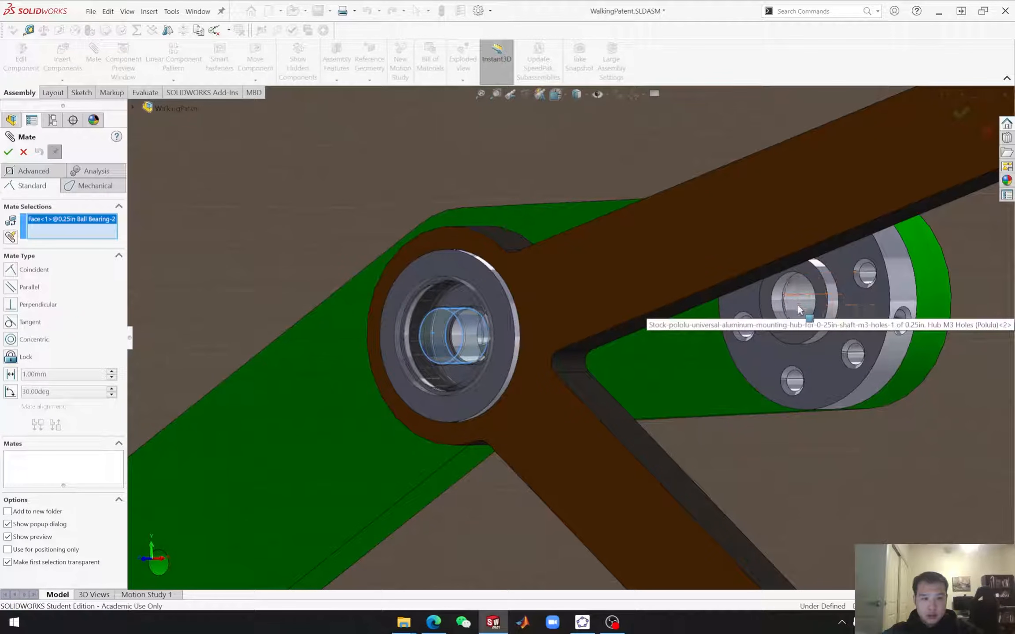
click(795, 304)
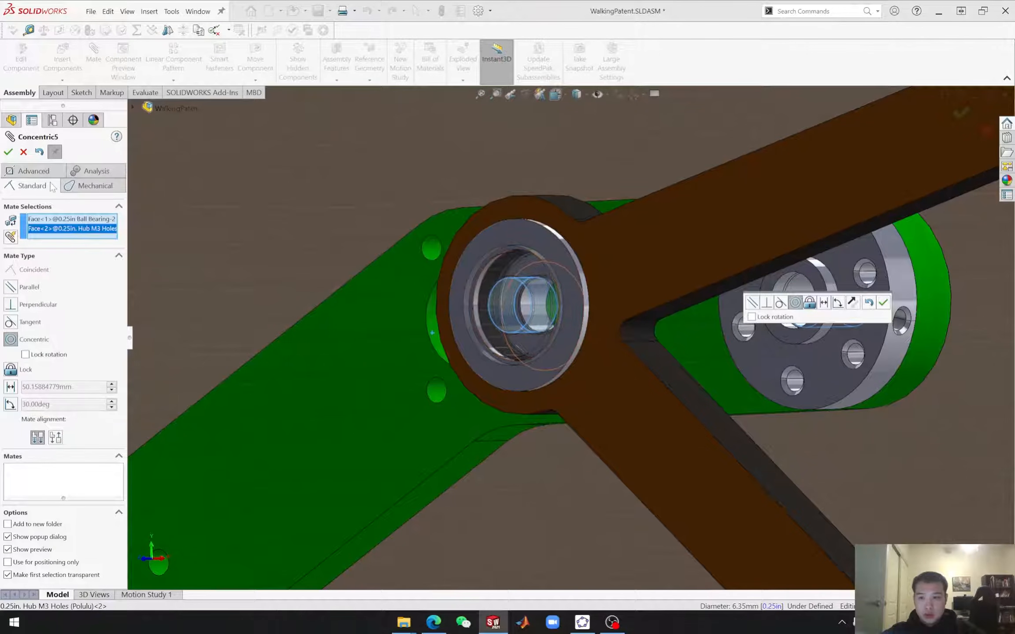
click(89, 183)
click(11, 300)
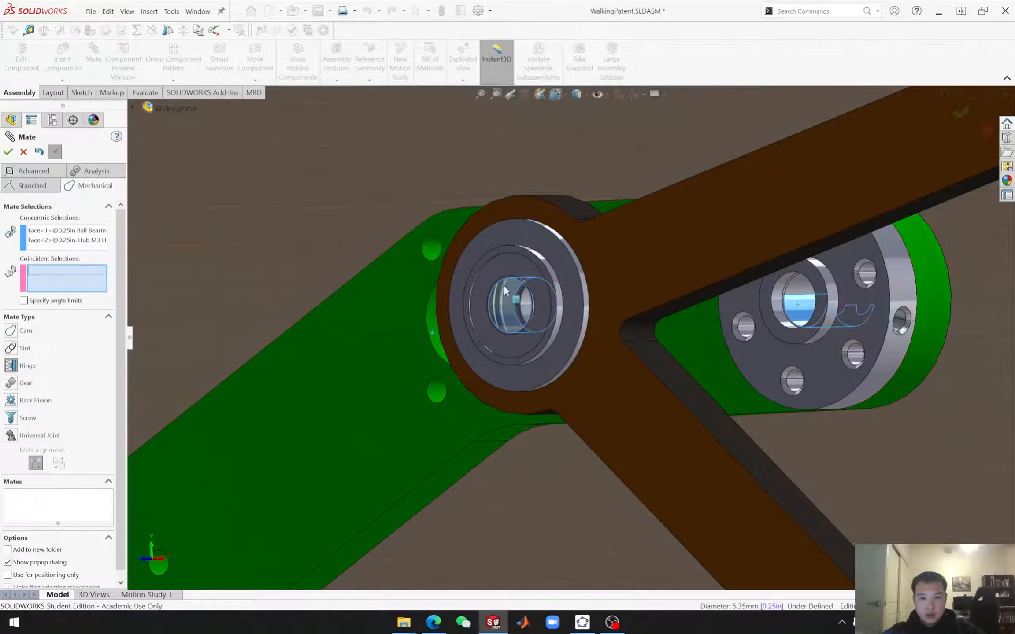
scroll(495, 308, down, 5)
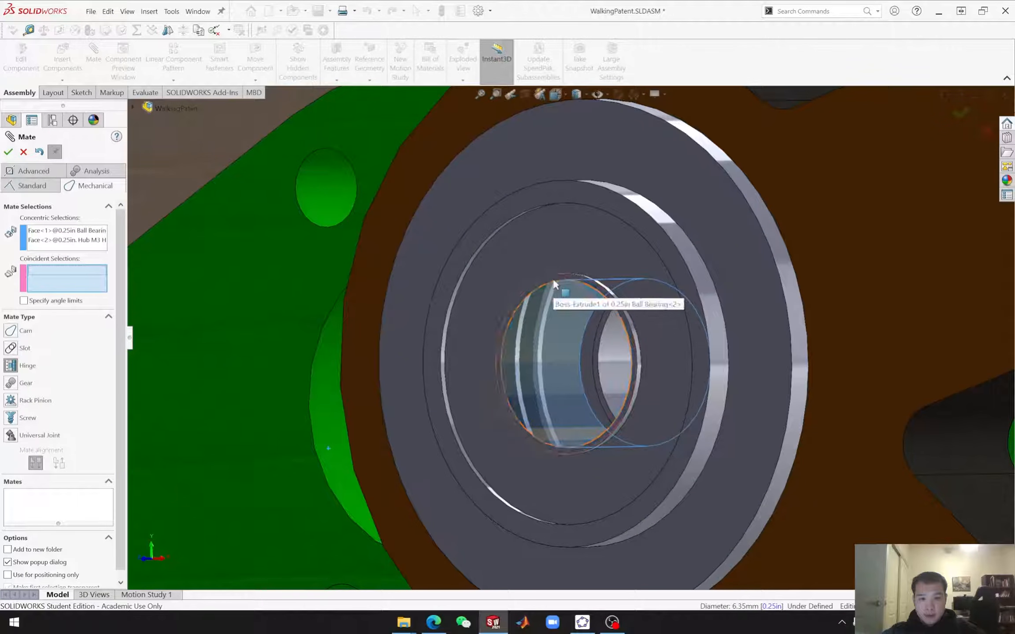
click(554, 288)
scroll(754, 390, up, 5)
scroll(759, 389, down, 3)
scroll(767, 372, down, 3)
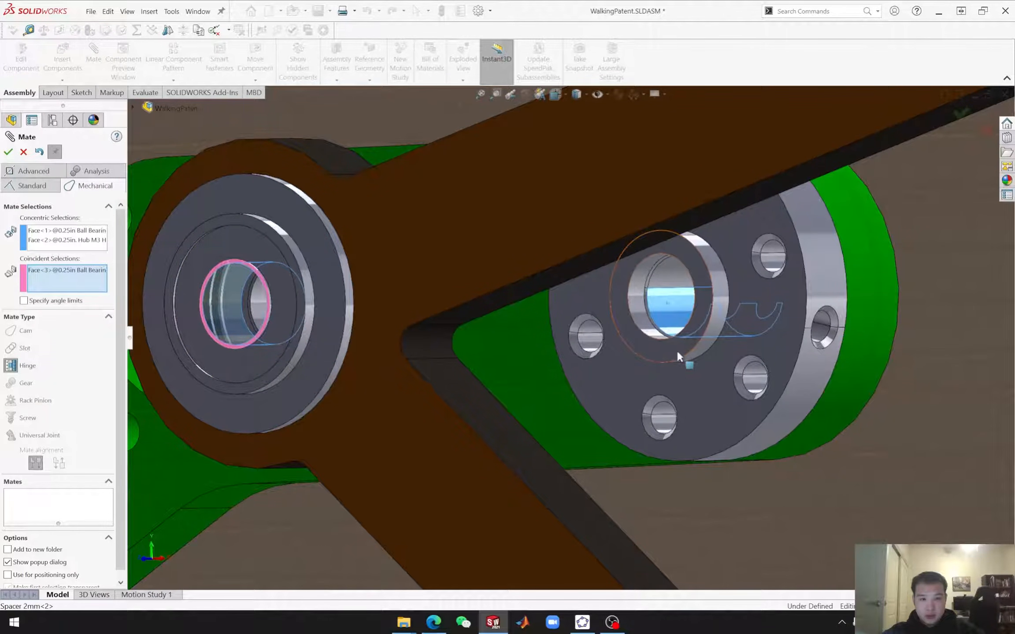
middle_drag(719, 375, 714, 390)
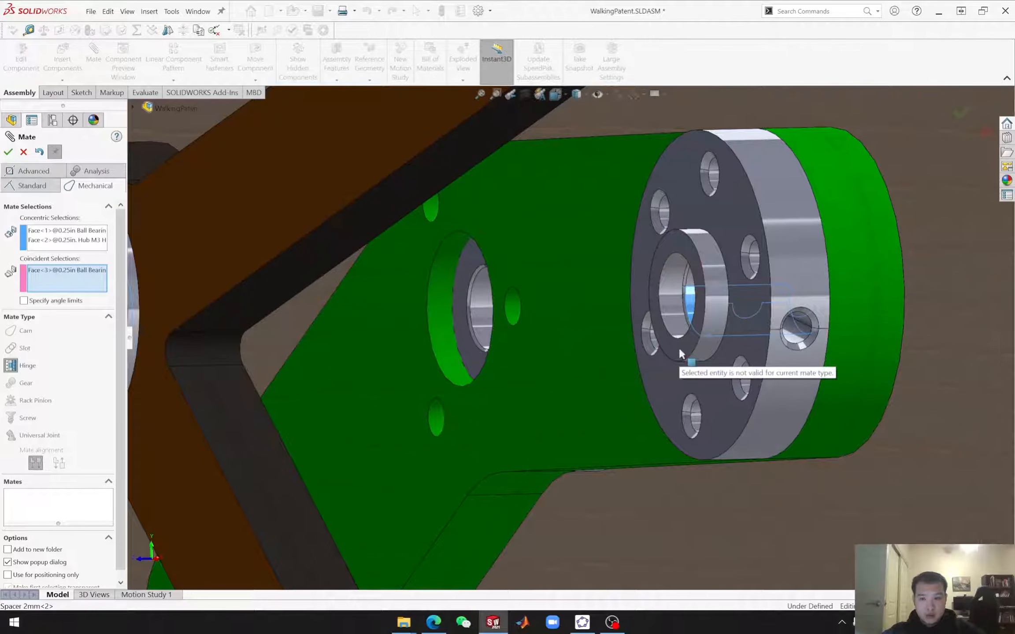
right_click(55, 280)
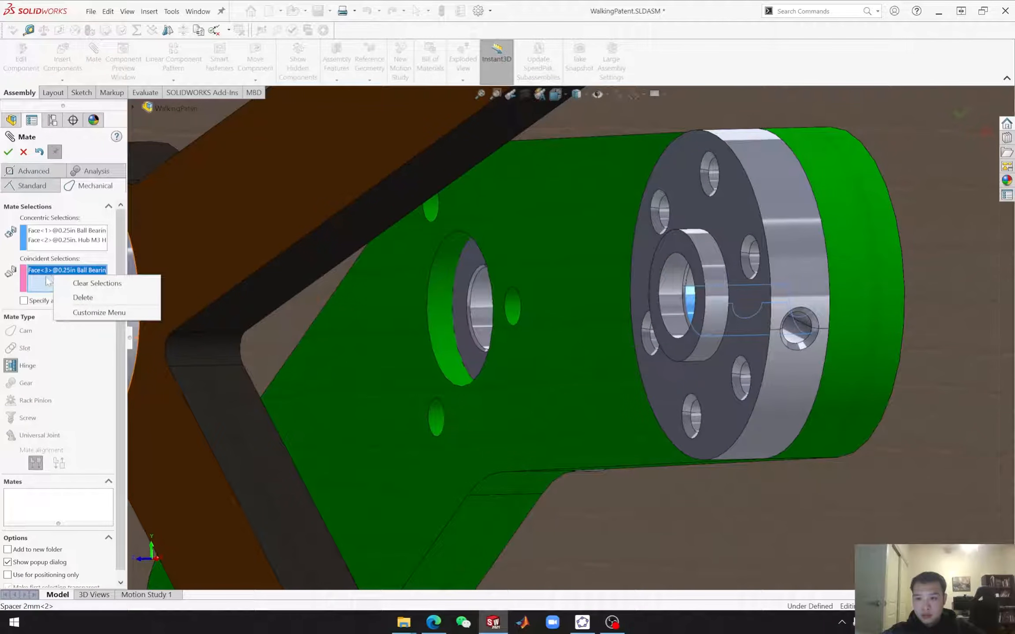
click(81, 284)
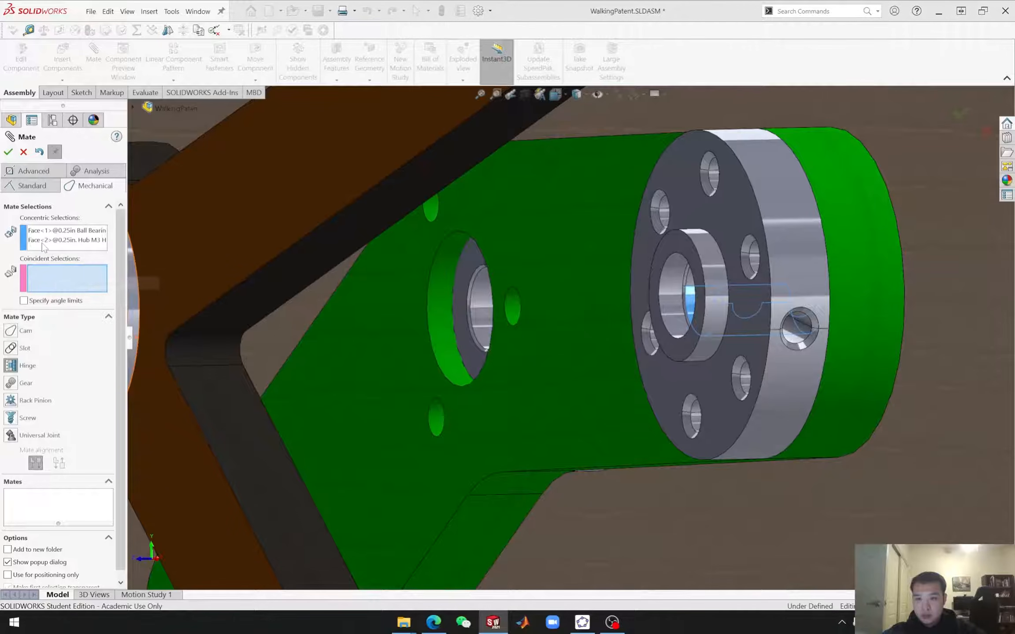
Step: Cancel the pending hinge mate and highlight the last hinge mate in the list to check which parts it joins
click(24, 152)
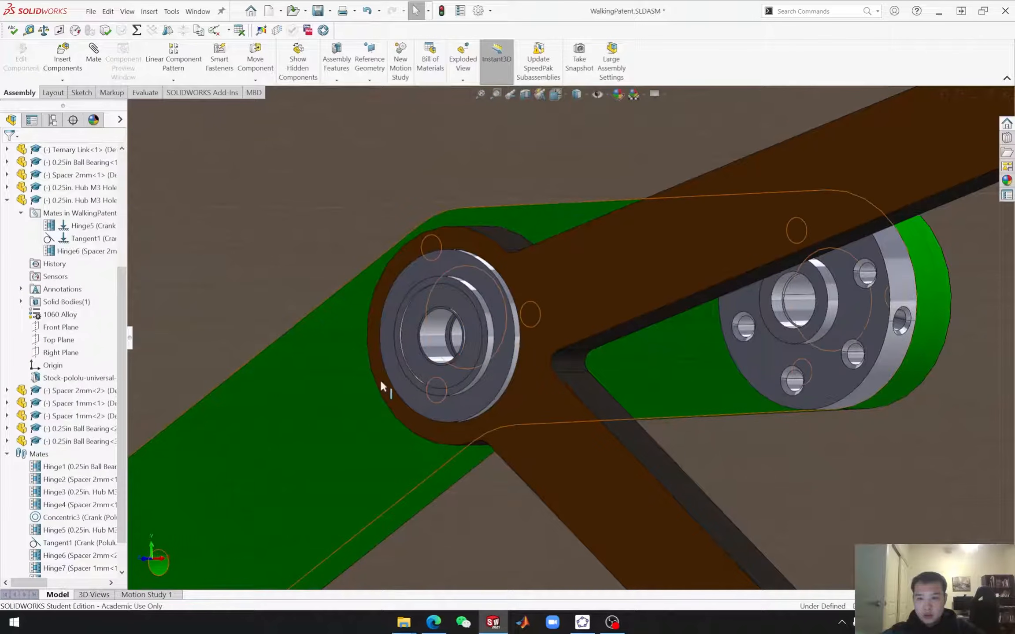
click(79, 568)
scroll(714, 469, up, 5)
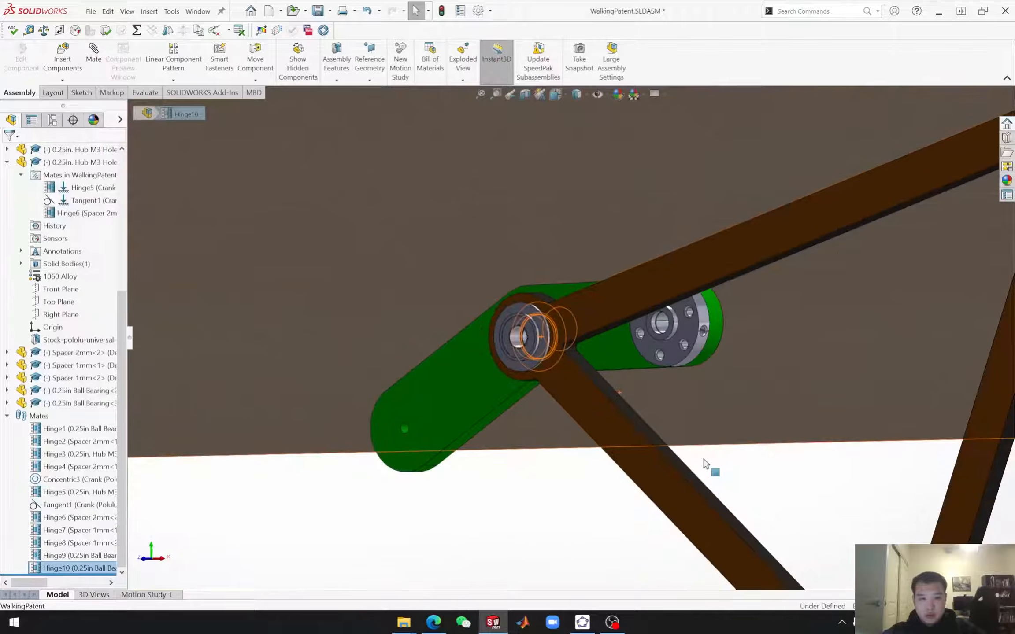
click(574, 491)
scroll(566, 358, down, 8)
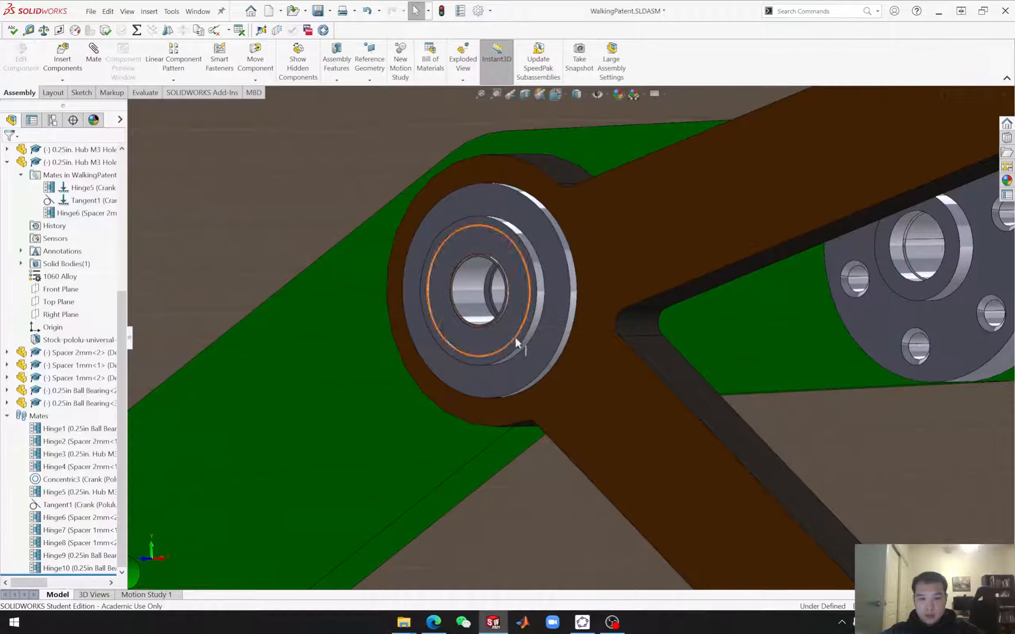
Step: Start an anti-aligned coincident mate between the end face of the ternary link's 0.25in Ball Bearing and the 2 mm spacer's flat face on the crank hub
click(492, 326)
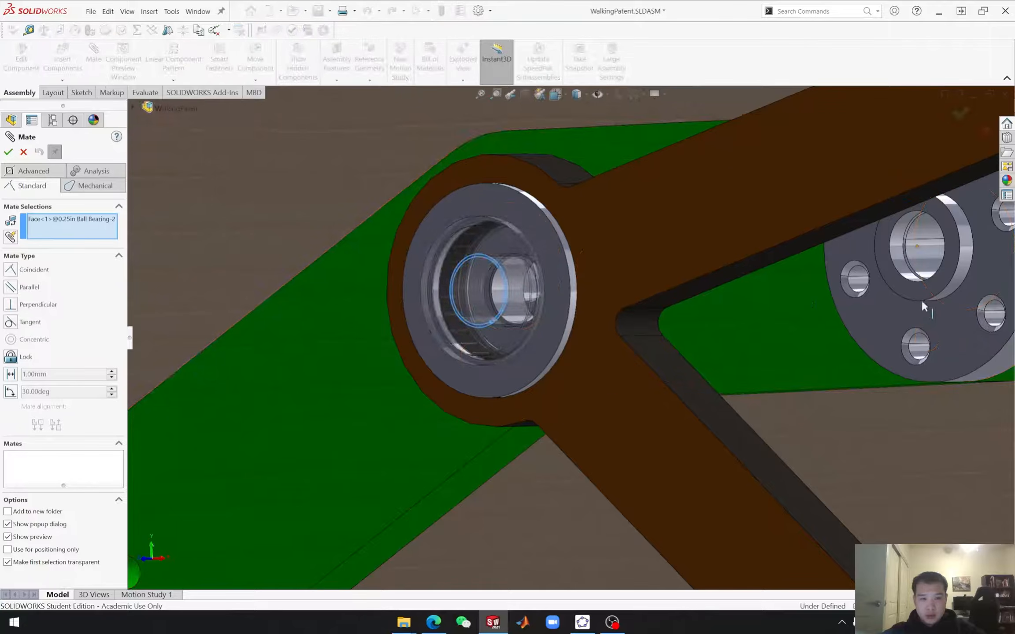
click(911, 293)
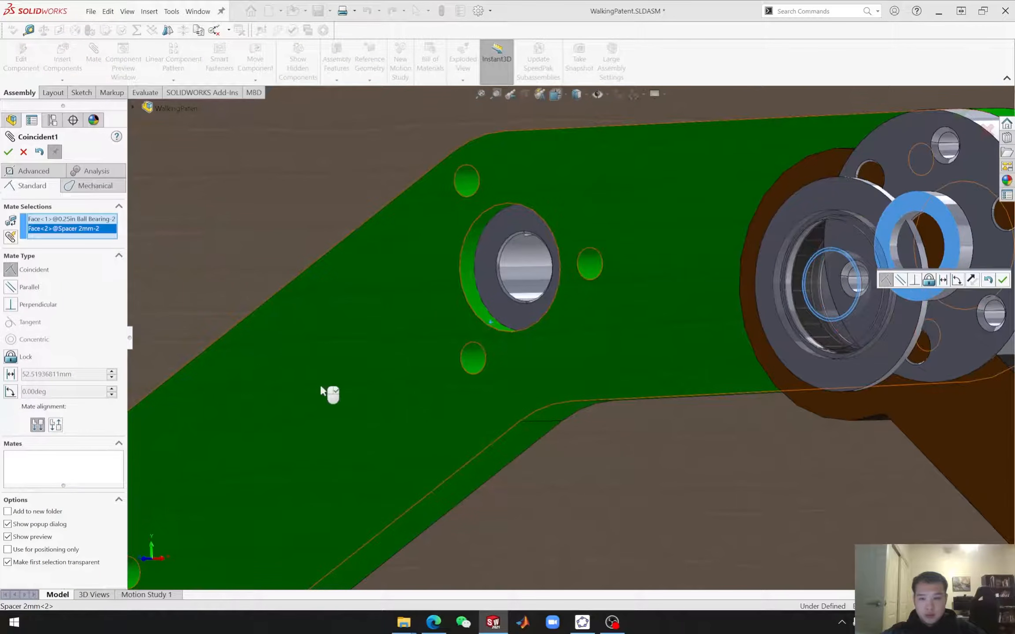
scroll(392, 437, up, 8)
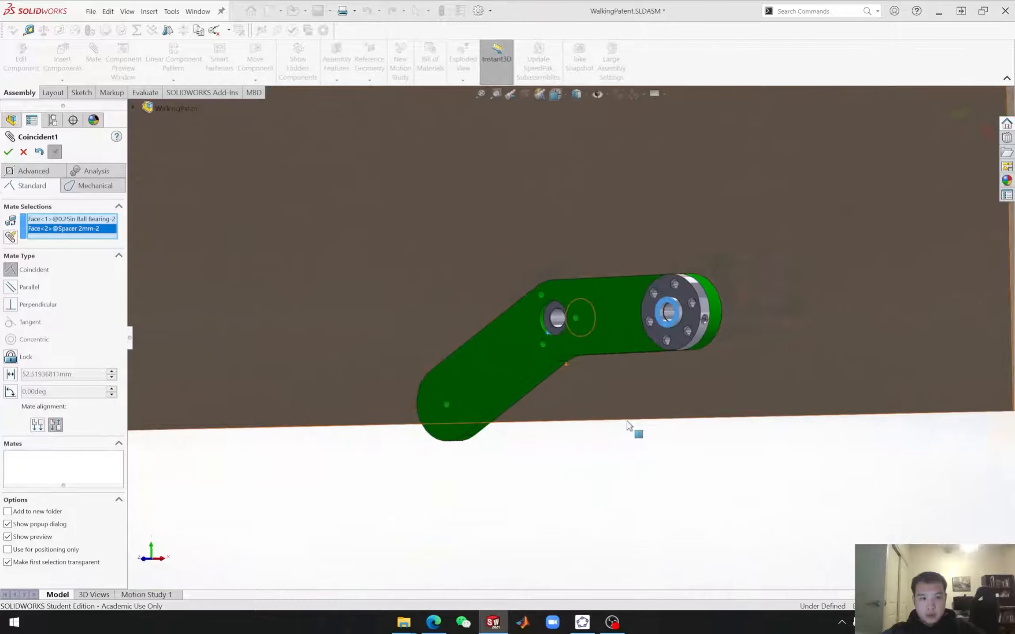
scroll(667, 419, up, 3)
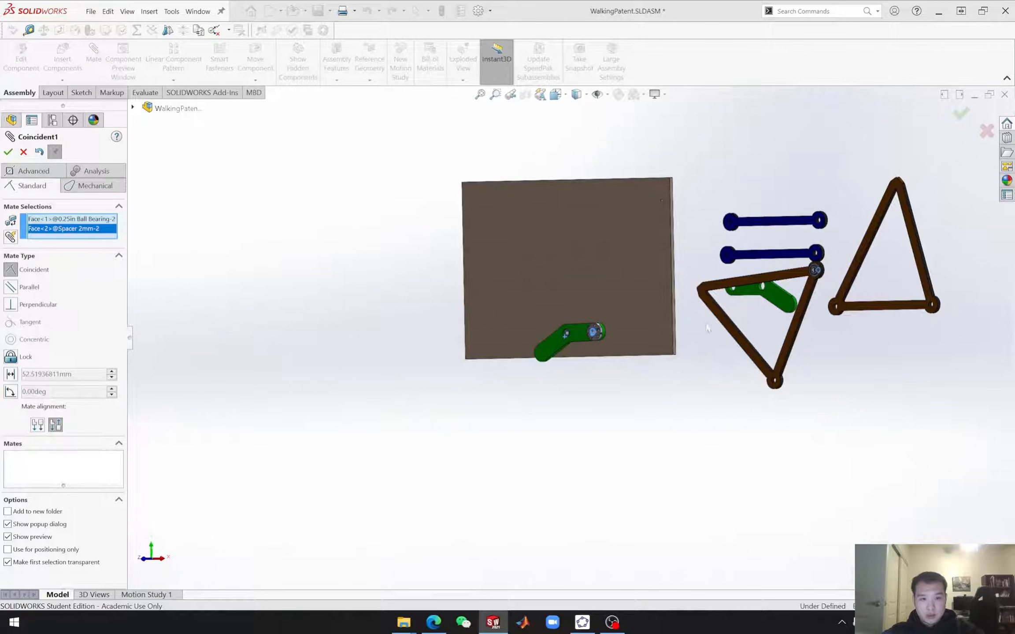
Step: Move the ternary link's bearing corner beside the crank hub on the base plate and accept the coincident mate
drag(718, 317, 480, 377)
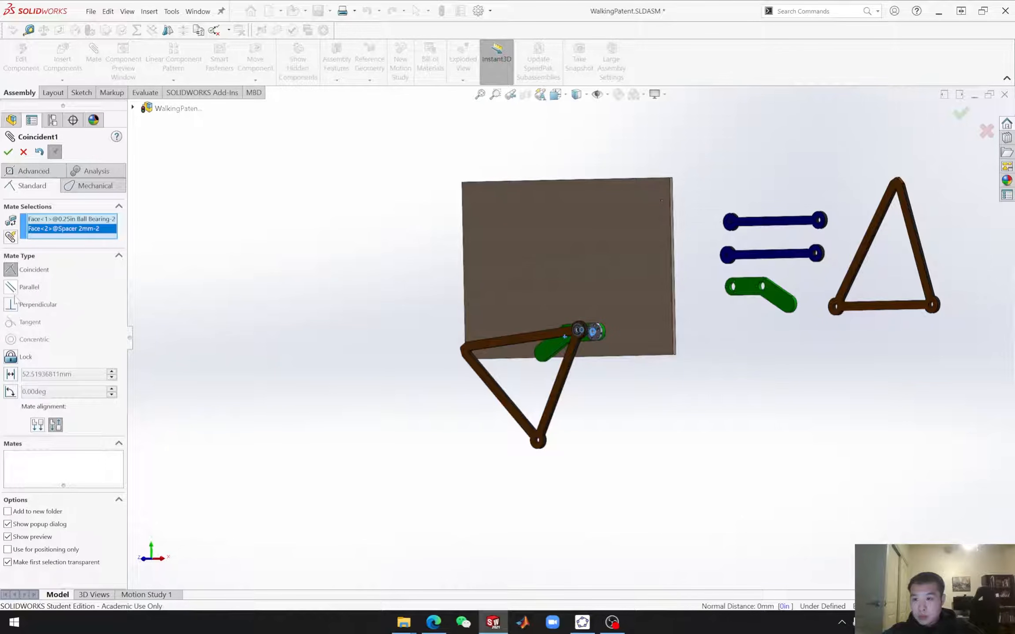
scroll(605, 342, down, 3)
middle_drag(605, 342, 546, 318)
scroll(514, 324, down, 3)
mouse_move(498, 315)
mouse_down()
mouse_move(537, 330)
mouse_move(505, 324)
mouse_up()
middle_drag(652, 388, 591, 405)
click(9, 152)
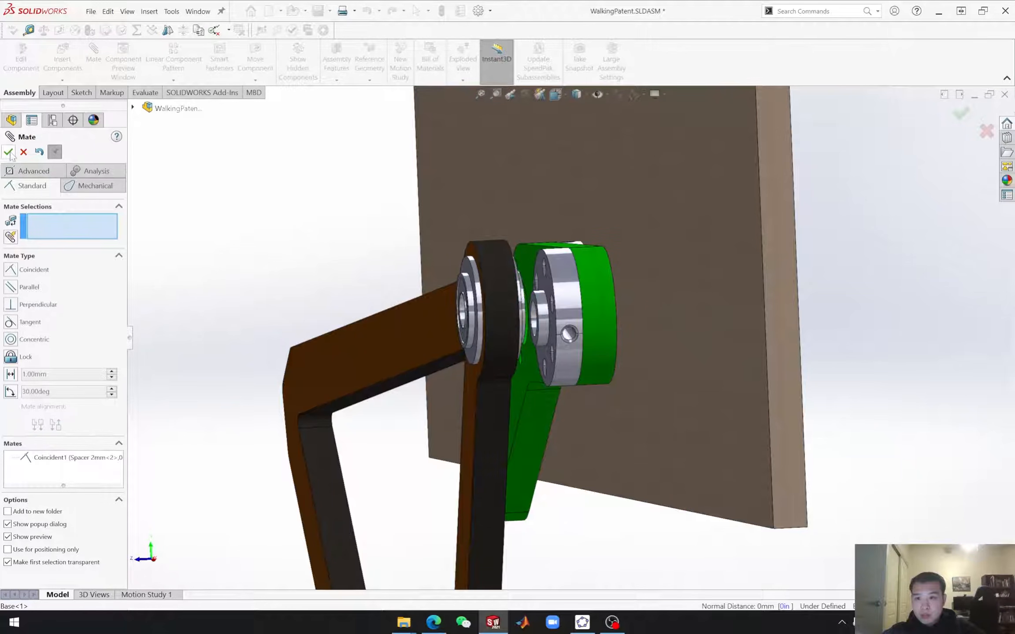
Step: Add a concentric mate between the ball bearing's bore in the ternary link and the bore of Spacer 2mm<2> on the crank hub
scroll(544, 341, down, 5)
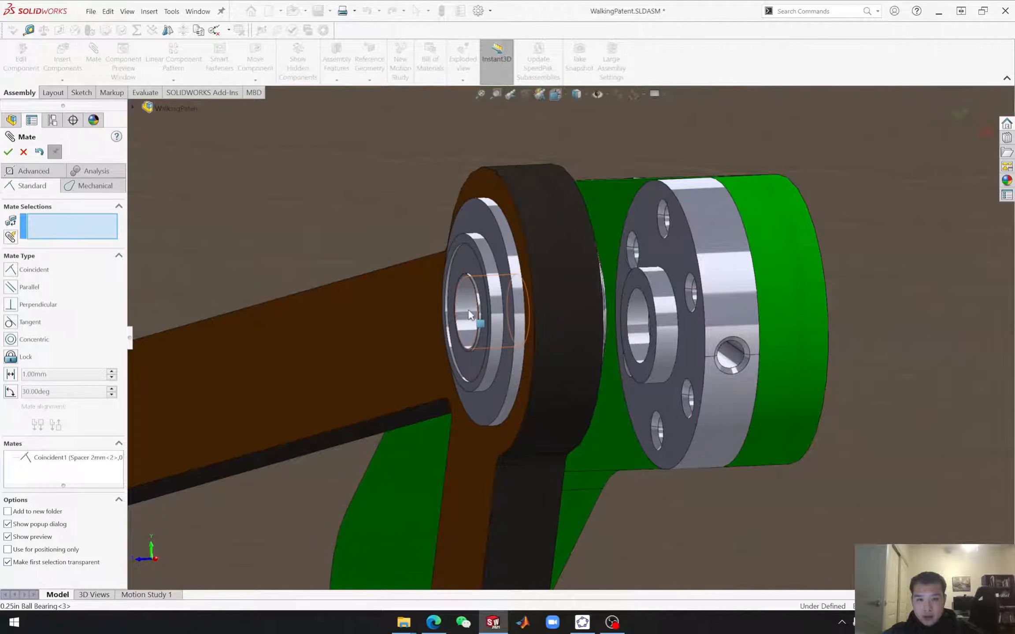
click(470, 315)
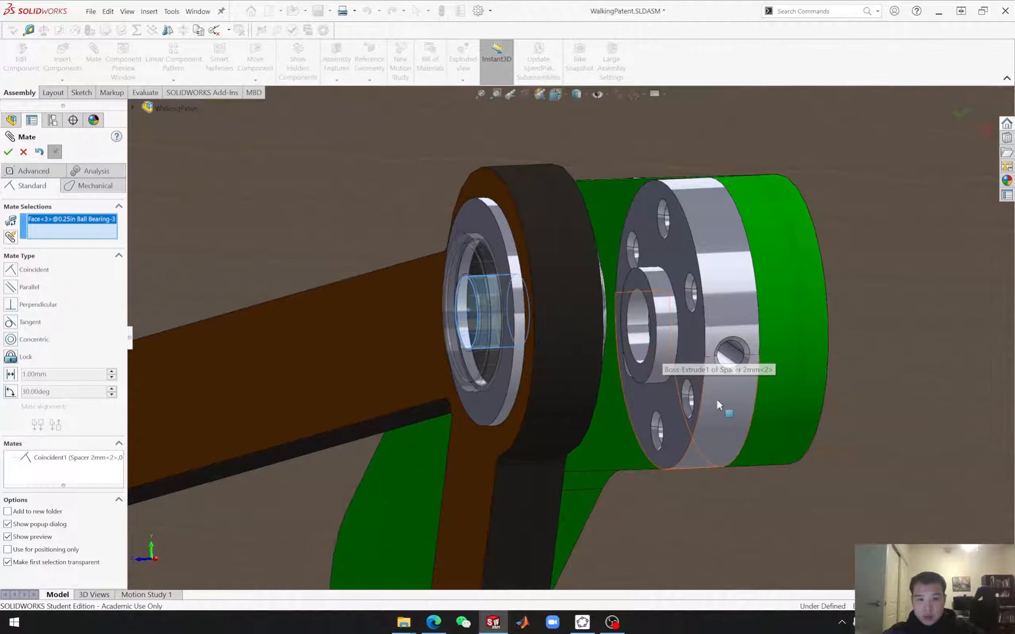
middle_drag(716, 399, 733, 392)
click(613, 342)
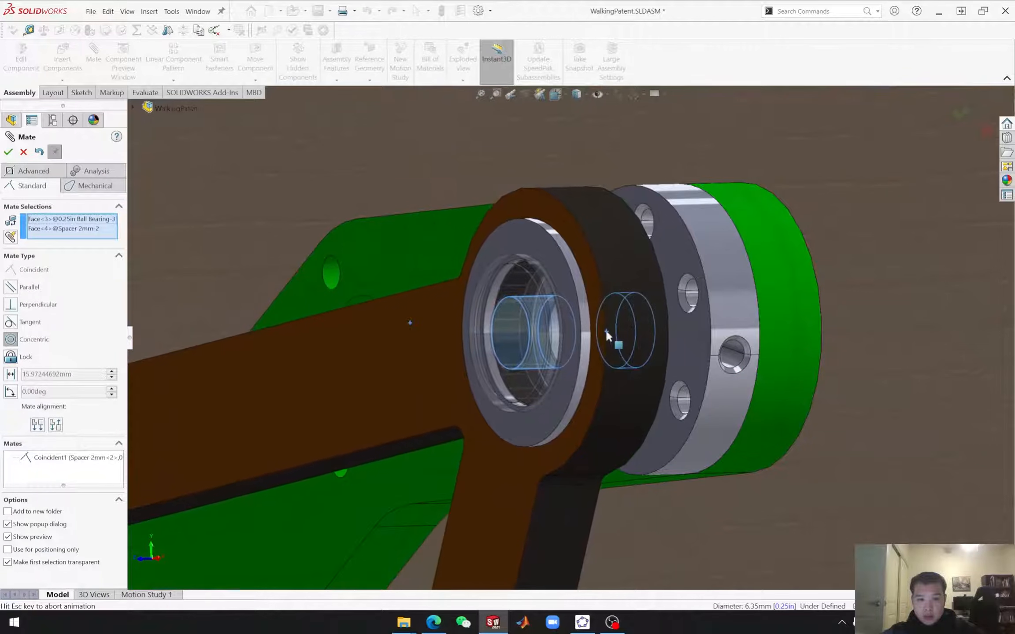
click(754, 326)
scroll(753, 326, up, 10)
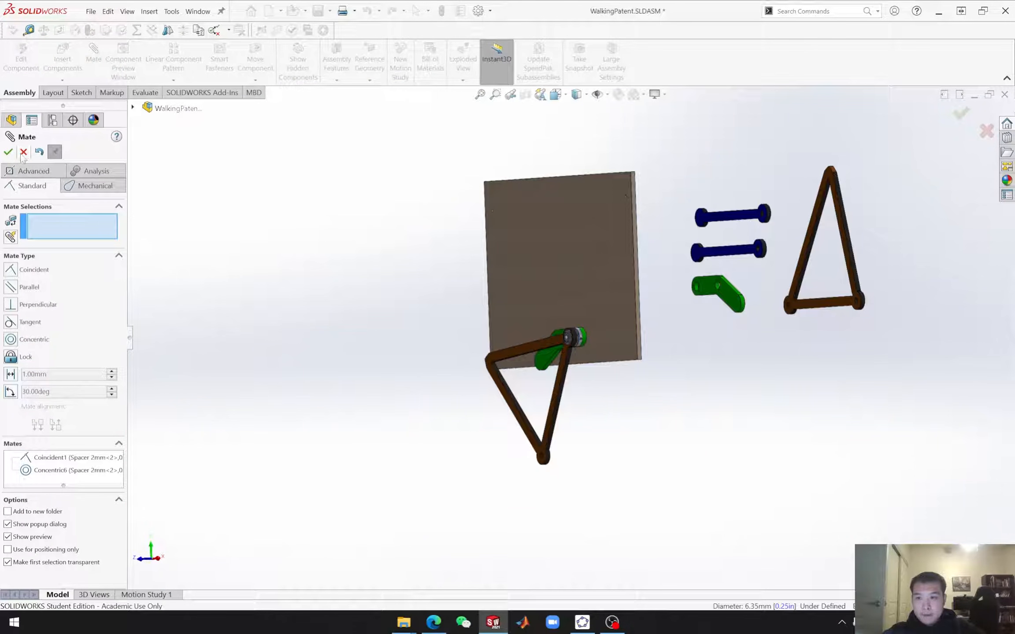
Step: Swing the brown ternary link around its crank joint so its free upper corner extends past the base plate's edge
drag(542, 453, 657, 353)
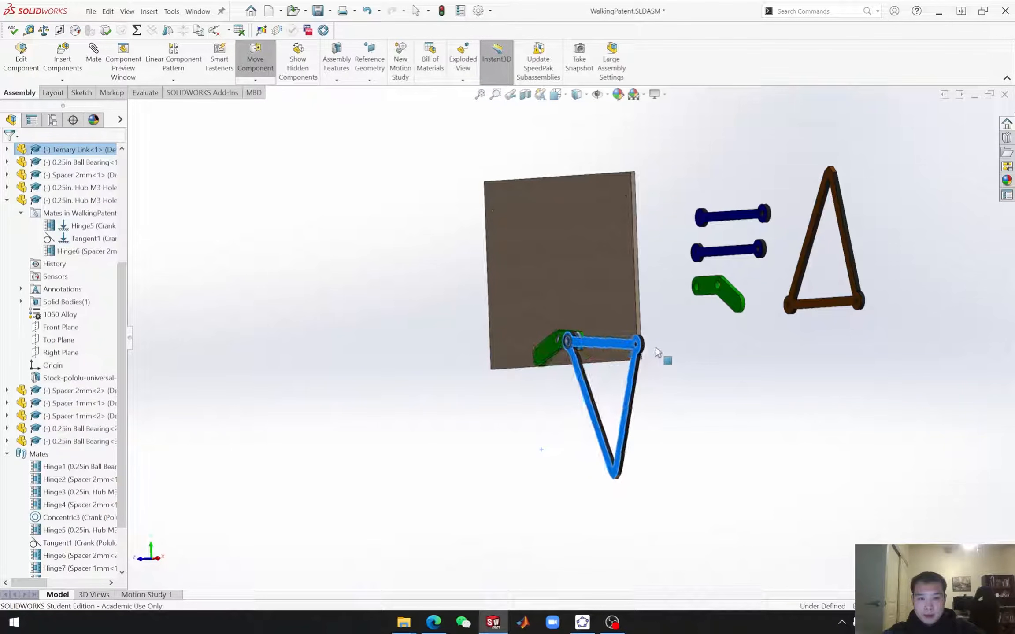
click(696, 437)
middle_drag(695, 438, 764, 440)
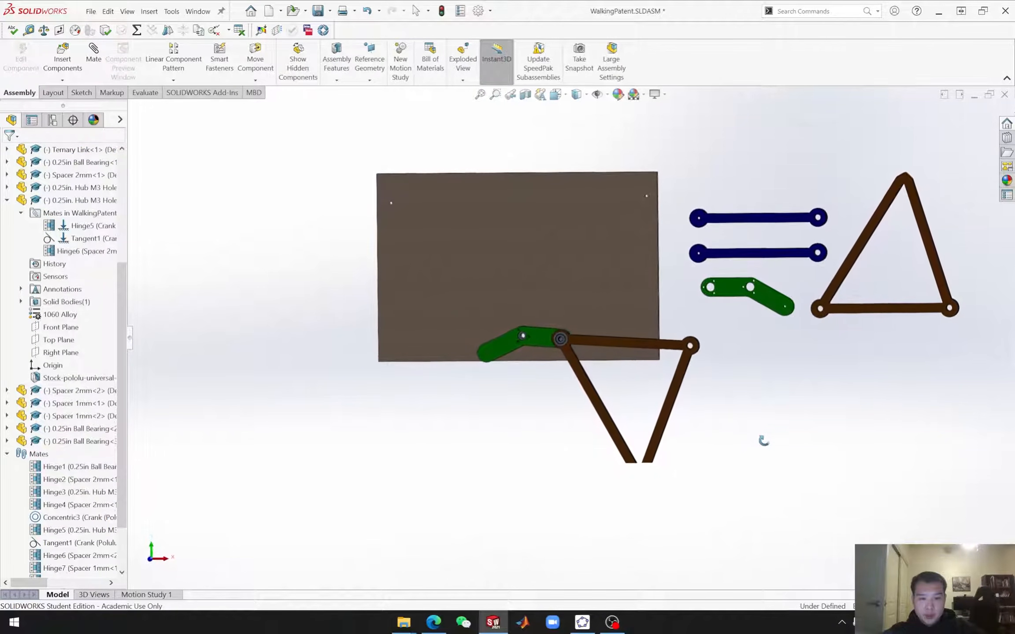
Step: Examine the crank-to-ternary-link joint from the front and at an angle, checking the bearing, spacer and hub stack
scroll(663, 444, down, 6)
mouse_move(506, 252)
middle_down()
mouse_move(517, 242)
mouse_move(518, 263)
middle_up()
scroll(591, 240, up, 5)
scroll(598, 223, down, 5)
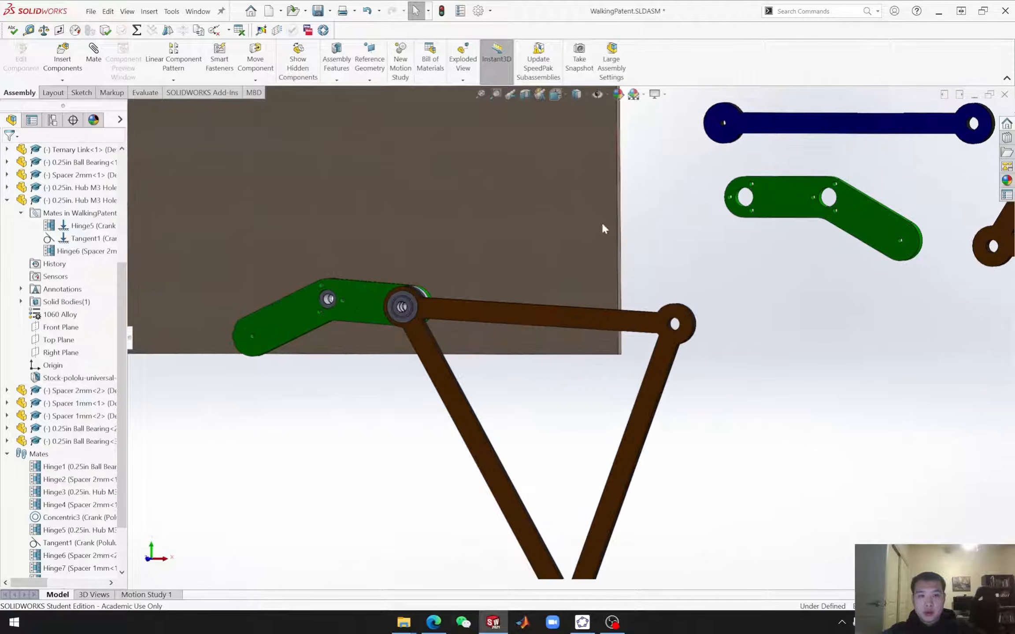
scroll(661, 355, down, 2)
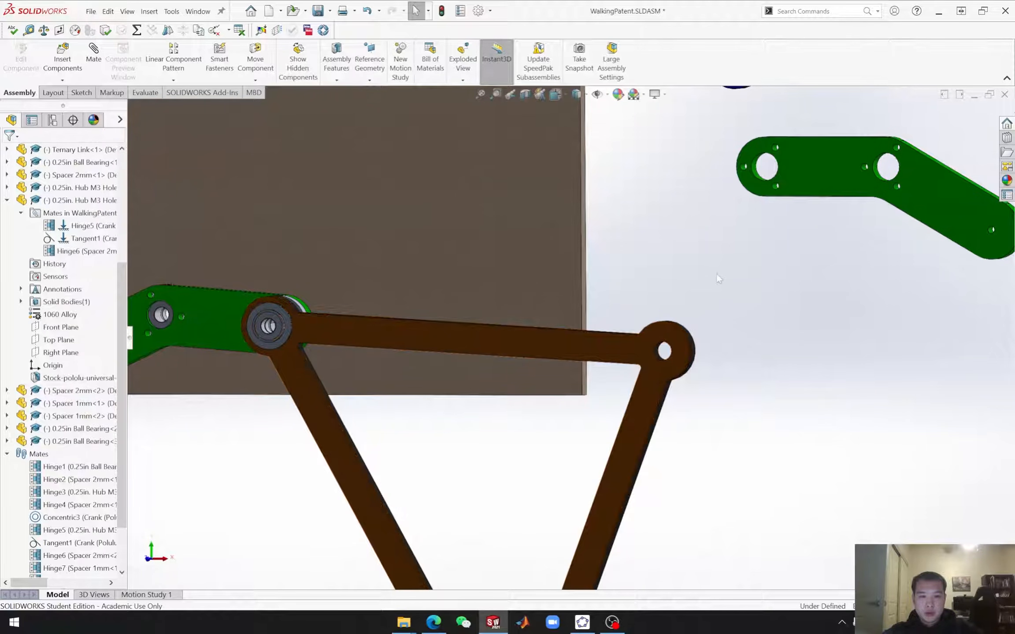
scroll(617, 265, up, 5)
scroll(516, 351, down, 4)
middle_drag(452, 384, 397, 413)
scroll(427, 379, down, 8)
middle_drag(487, 395, 564, 394)
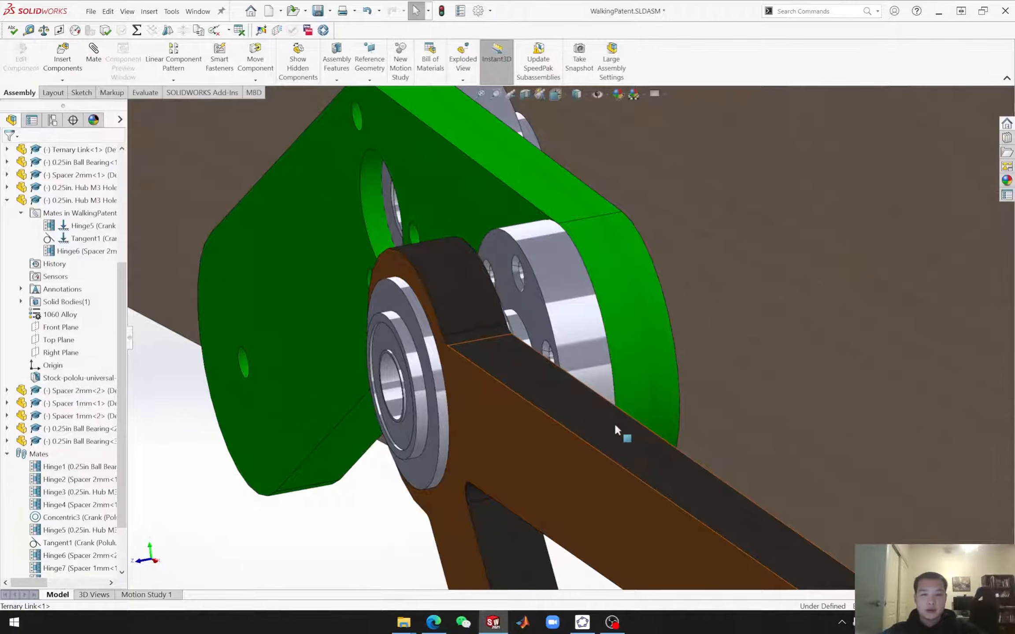
scroll(622, 430, up, 10)
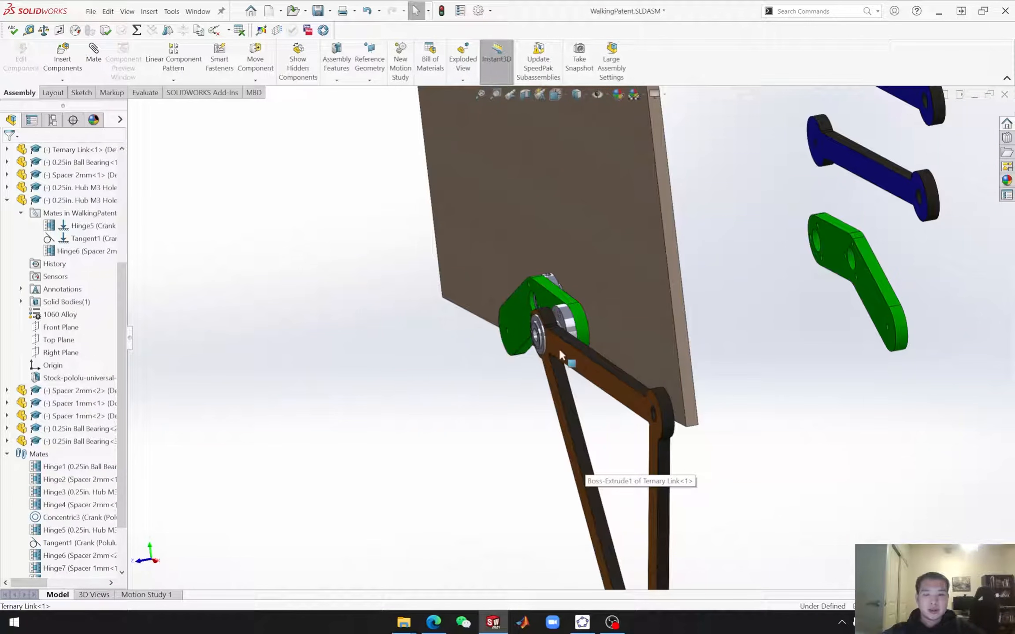
scroll(562, 330, down, 5)
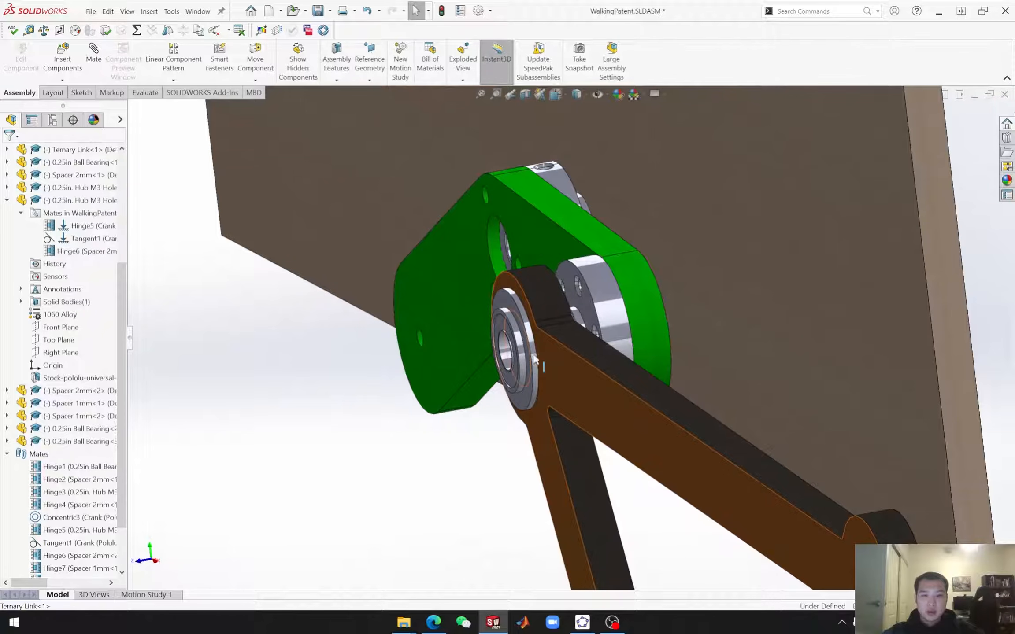
Step: Highlight the Coincident1 and Concentric6 mates in turn to review which bearing and spacer faces they constrain
scroll(88, 419, down, 3)
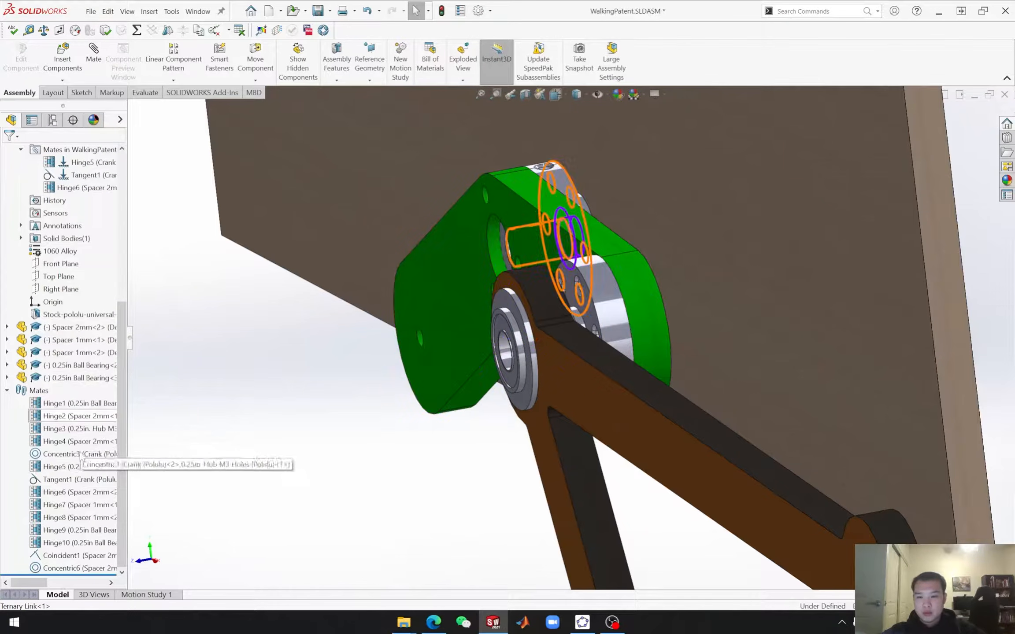
click(62, 556)
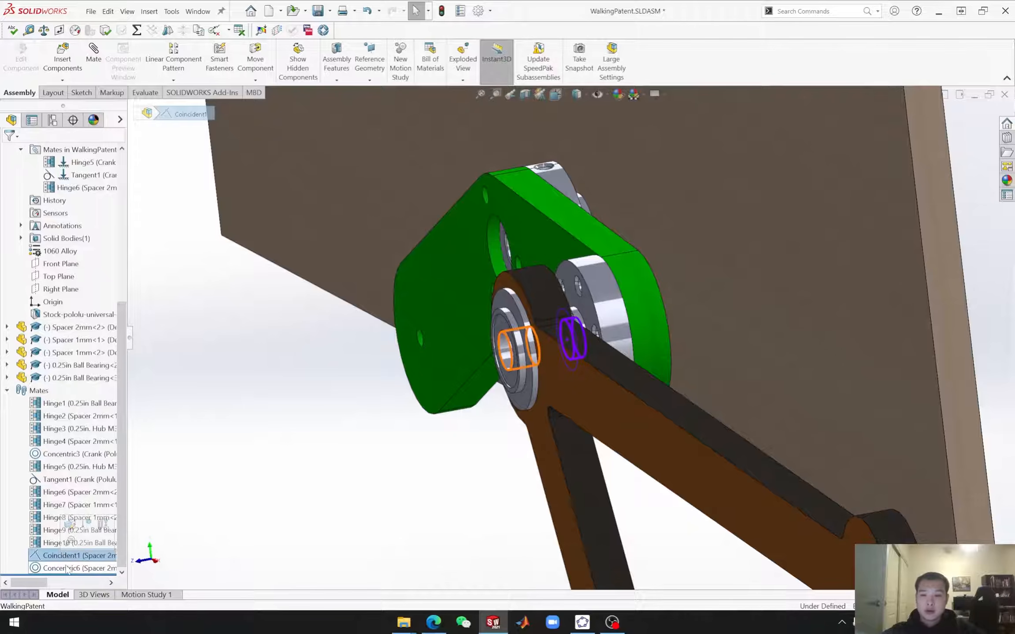
click(62, 570)
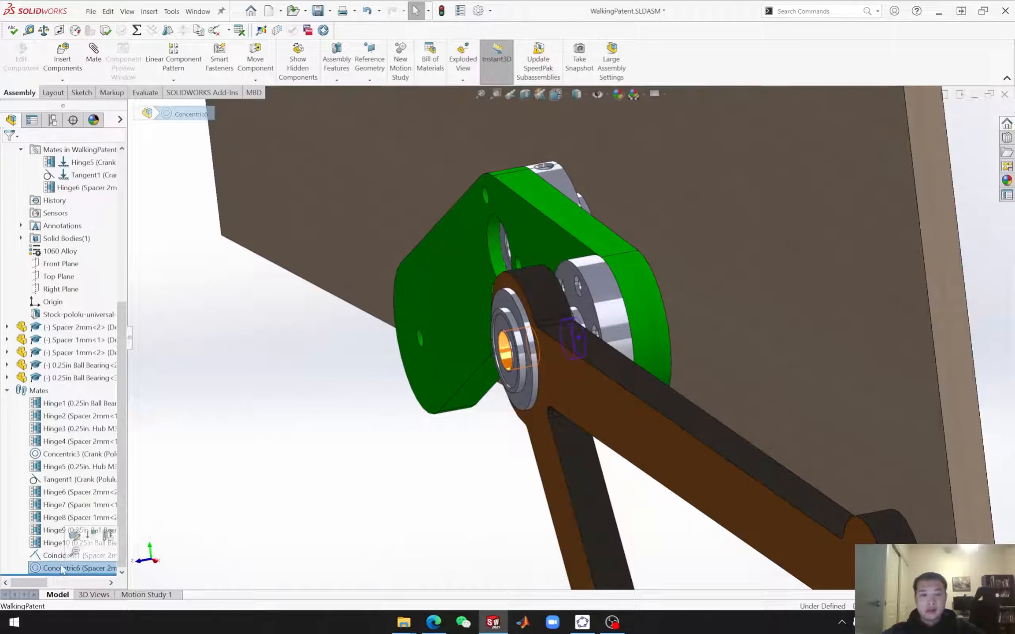
click(360, 446)
Step: Place a copy of Spacer 2mm<2> in the empty space beside the ternary link's bearing
scroll(583, 401, up, 3)
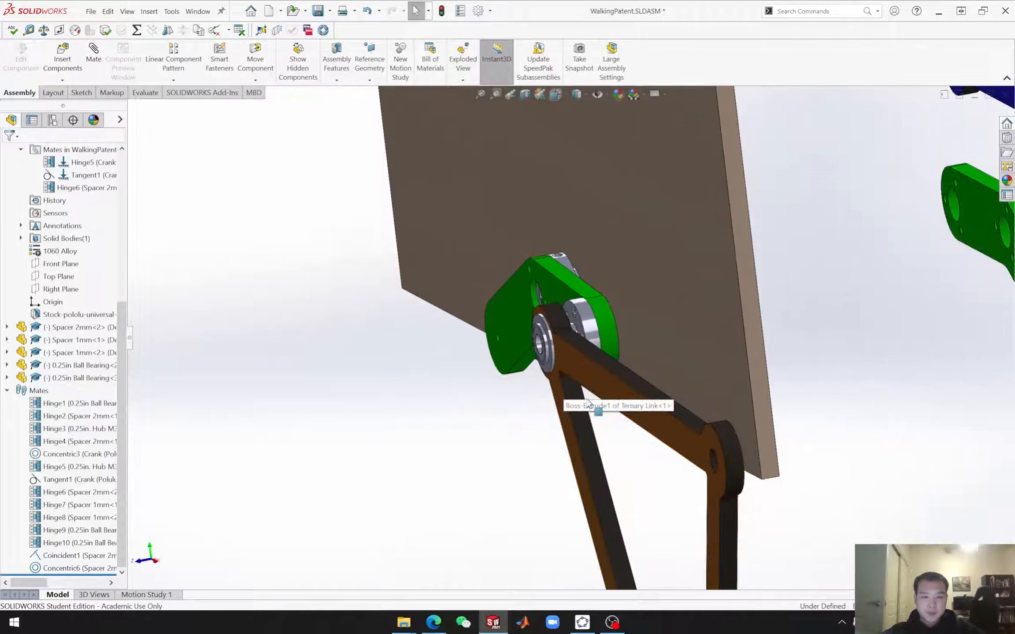
scroll(622, 478, up, 5)
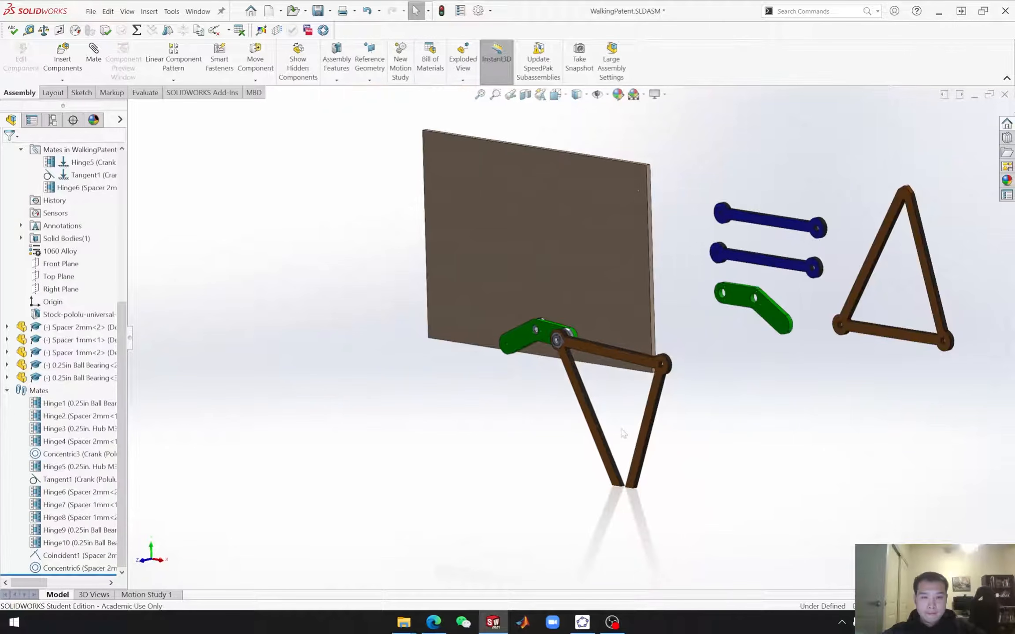
middle_drag(573, 404, 544, 411)
scroll(601, 322, down, 7)
middle_drag(602, 349, 391, 350)
scroll(596, 302, down, 4)
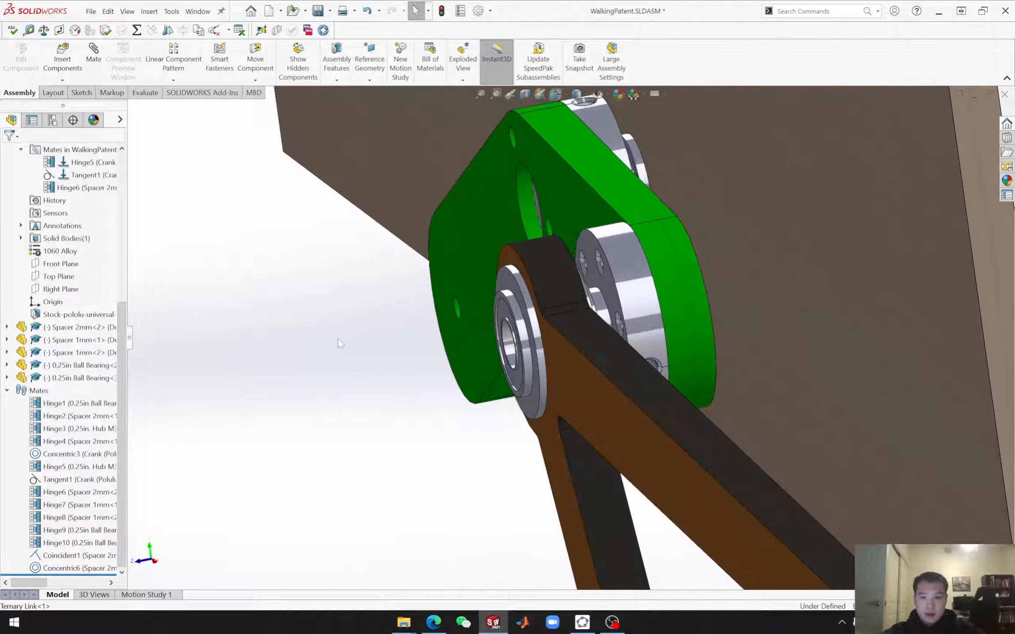
scroll(53, 458, up, 6)
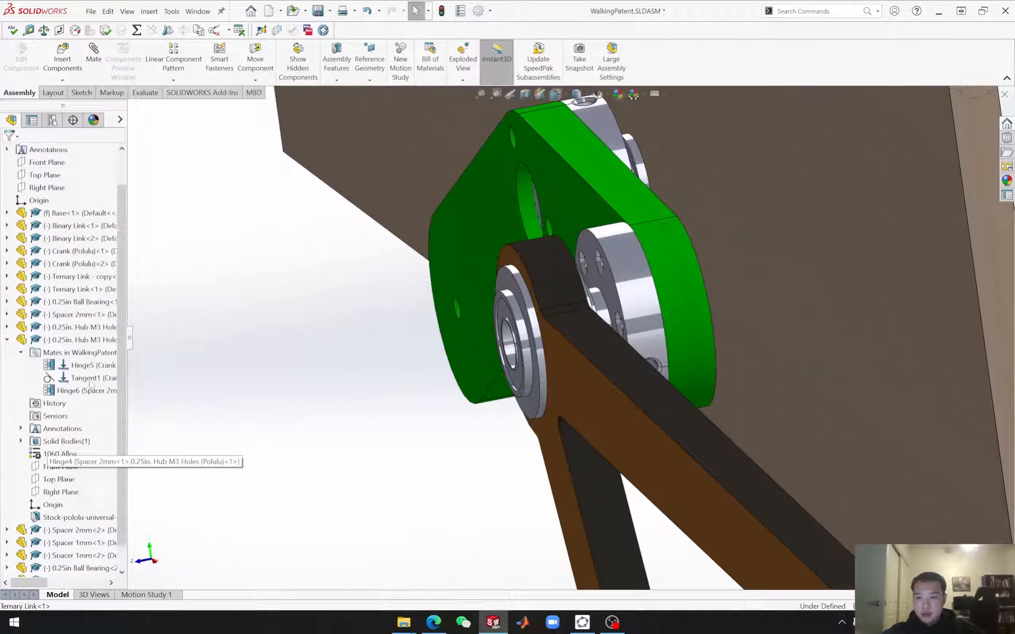
click(7, 366)
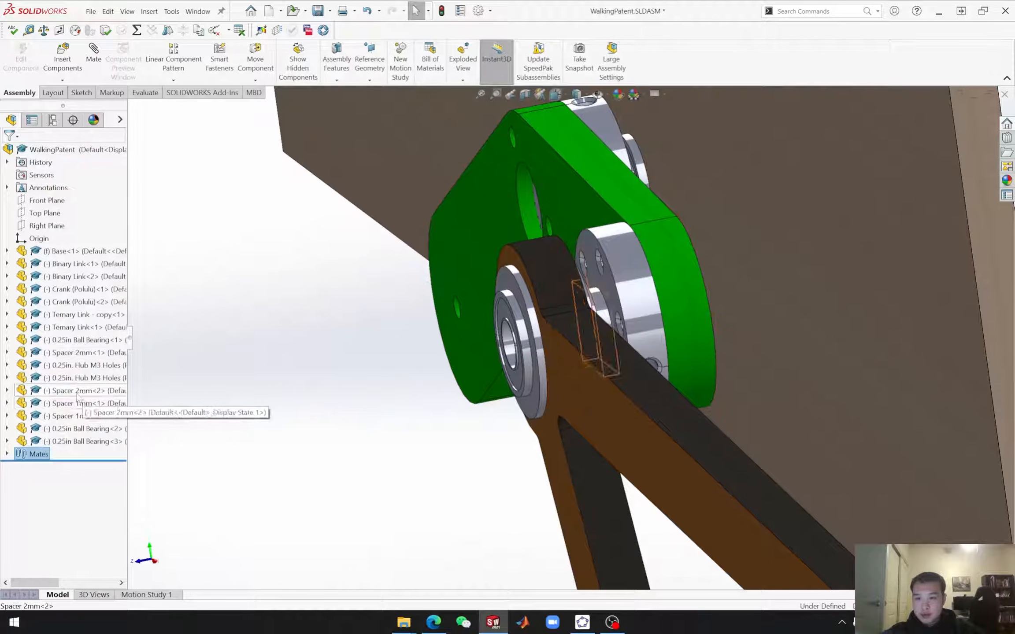
click(61, 390)
ctrl+drag(60, 396, 308, 380)
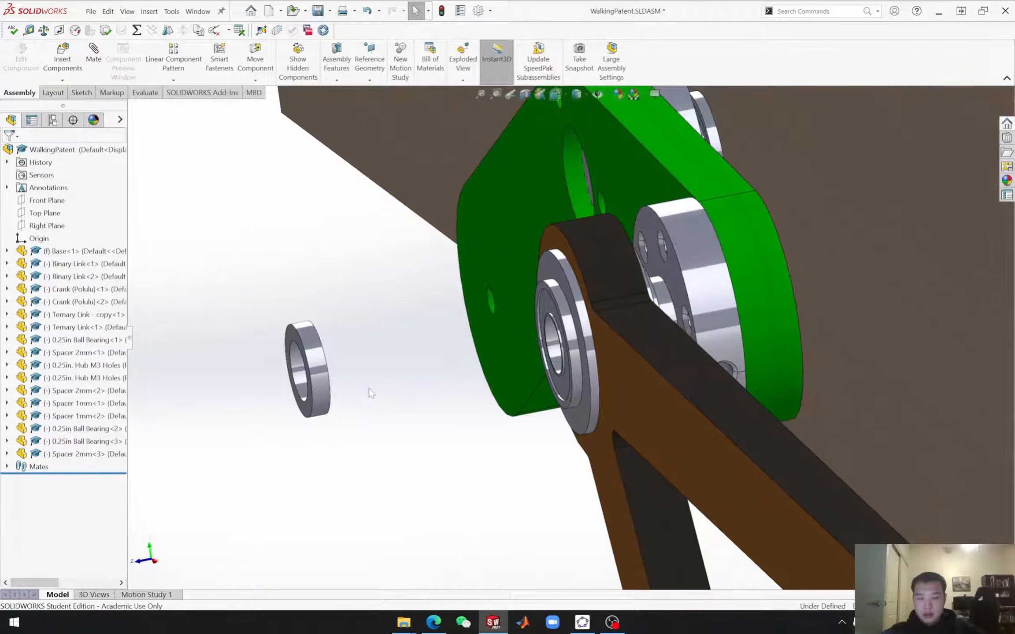
Step: Start a hinge mate with the copied 2 mm spacer's bore and the outer ball bearing's bore as the concentric selections
scroll(374, 393, down, 2)
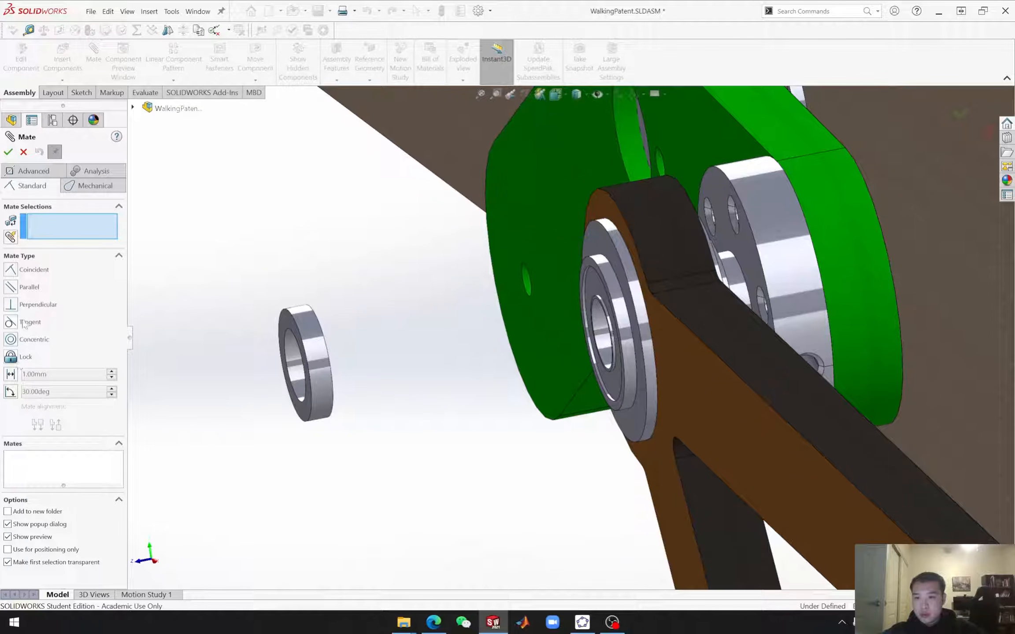
click(85, 187)
click(27, 304)
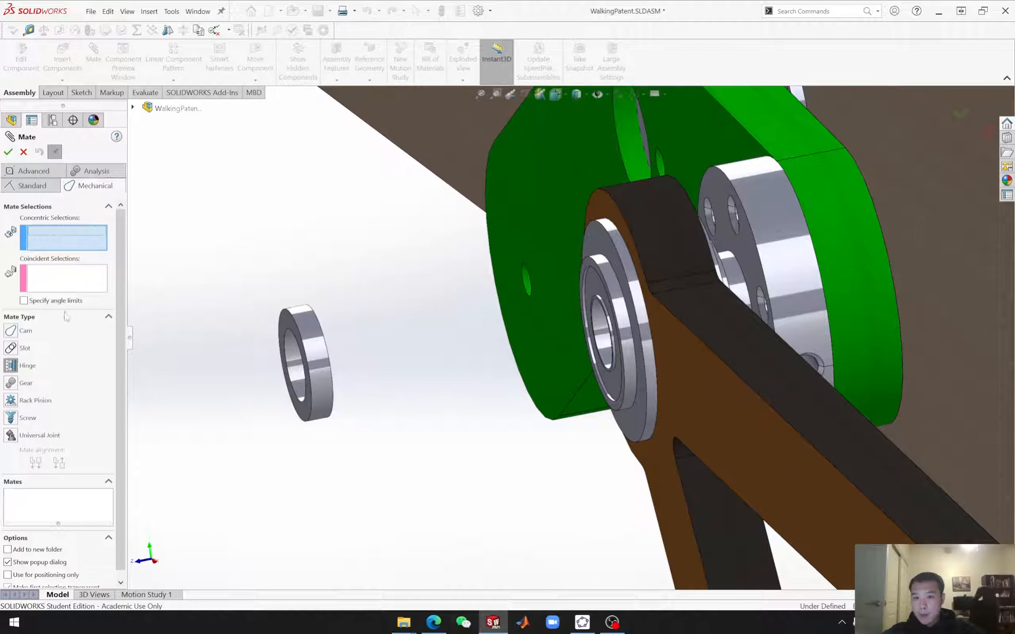
click(294, 369)
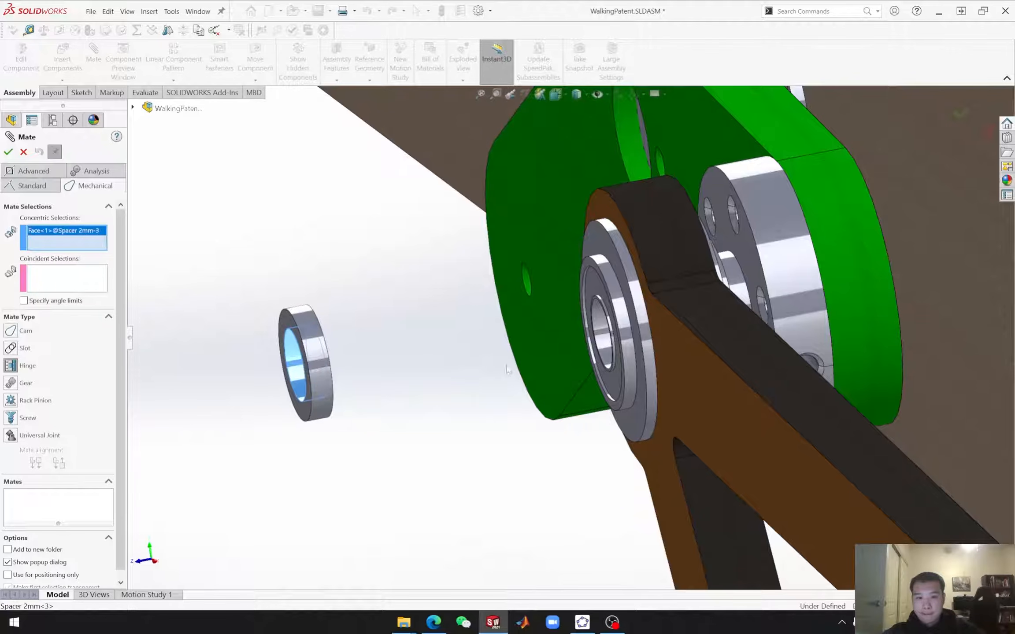
click(603, 335)
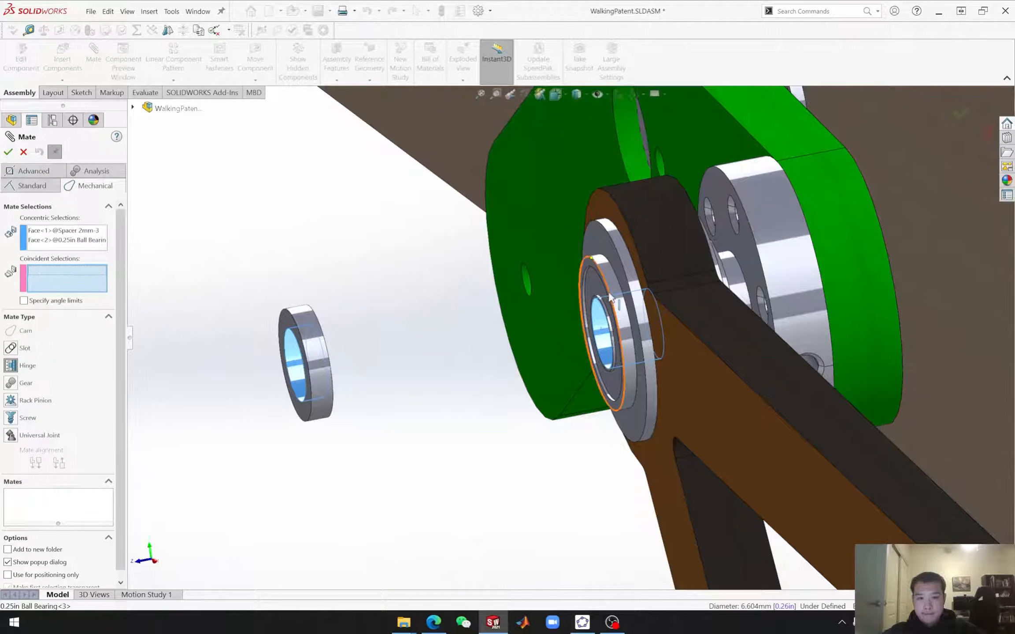
Step: Complete the hinge mate with the bearing's inner-ring end face and the spacer's flat face as coincident selections, and leave the Mate command
scroll(597, 299, down, 5)
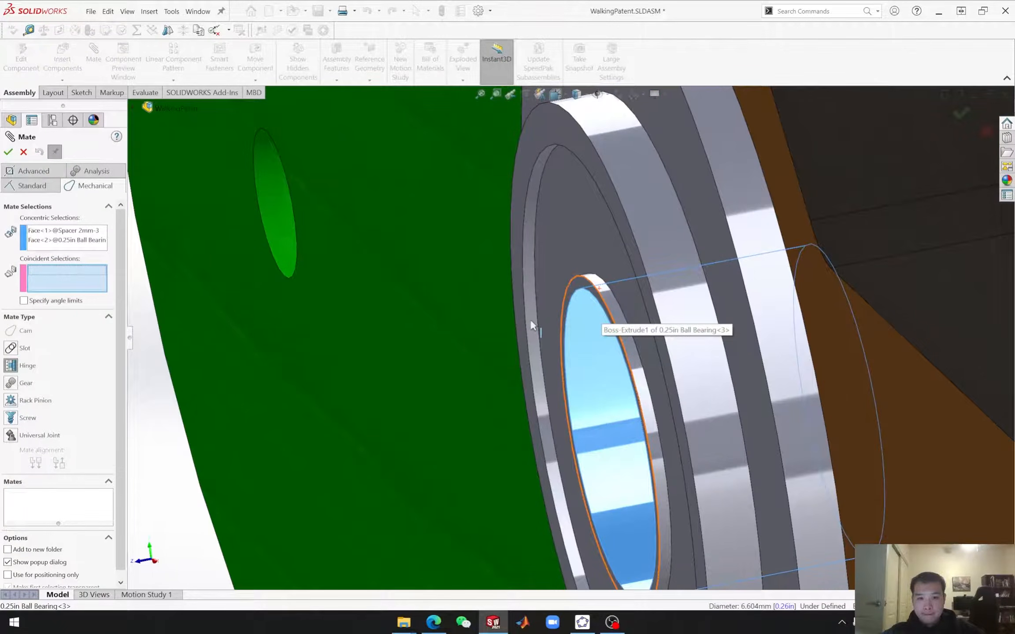
click(578, 292)
scroll(431, 414, up, 6)
middle_drag(348, 416, 379, 318)
click(294, 361)
scroll(378, 317, up, 8)
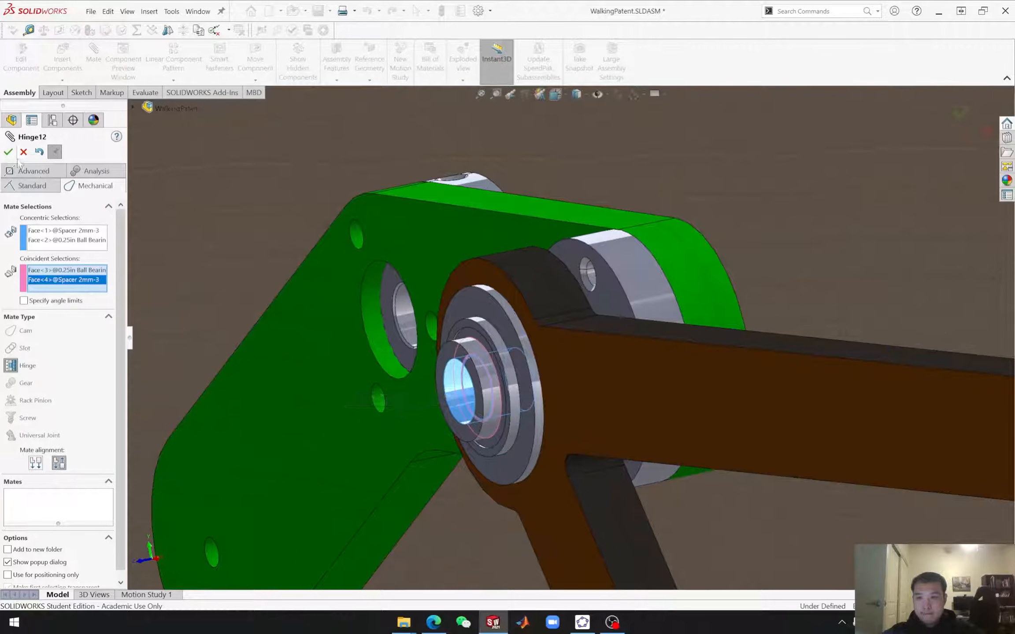
click(8, 152)
scroll(546, 407, down, 5)
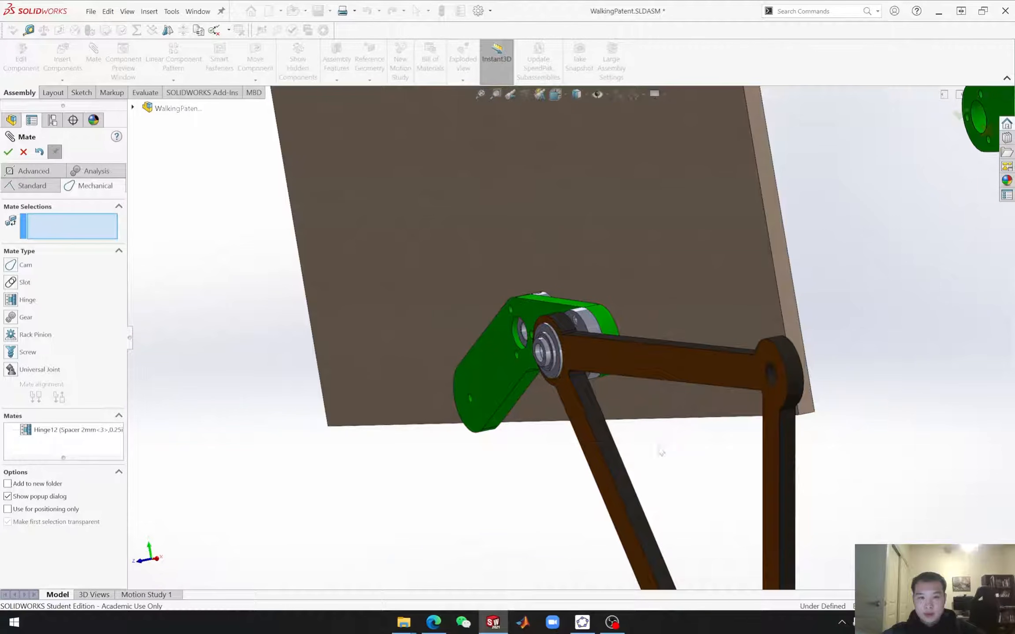
scroll(657, 462, down, 2)
click(24, 152)
Step: Place a copy of the 0.25in. Hub M3 Holes (Polulu) component in the empty space beside the ternary link joint
middle_drag(597, 414, 584, 437)
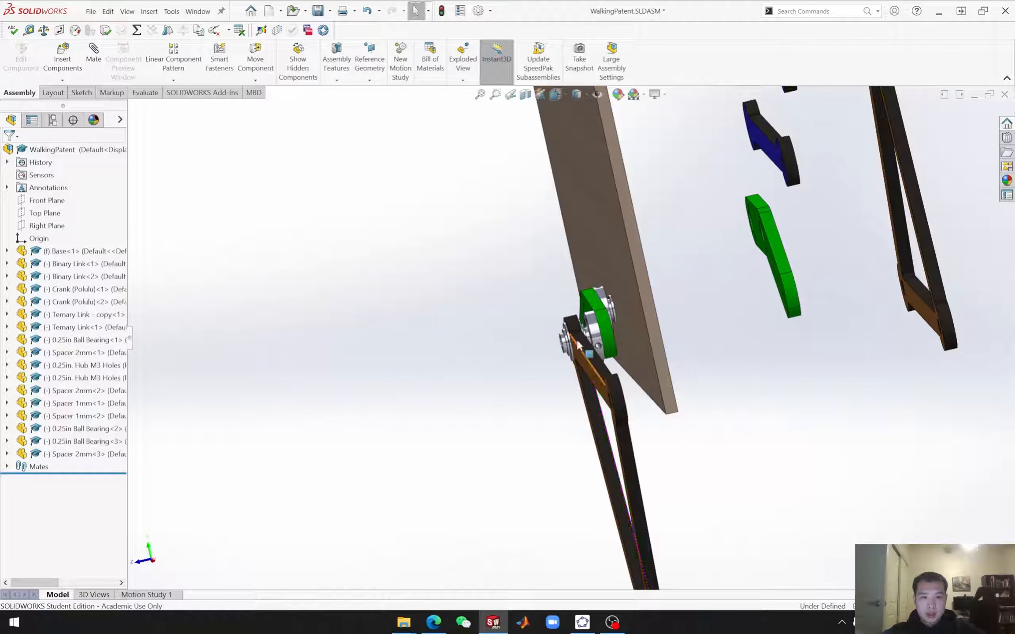
scroll(558, 351, down, 5)
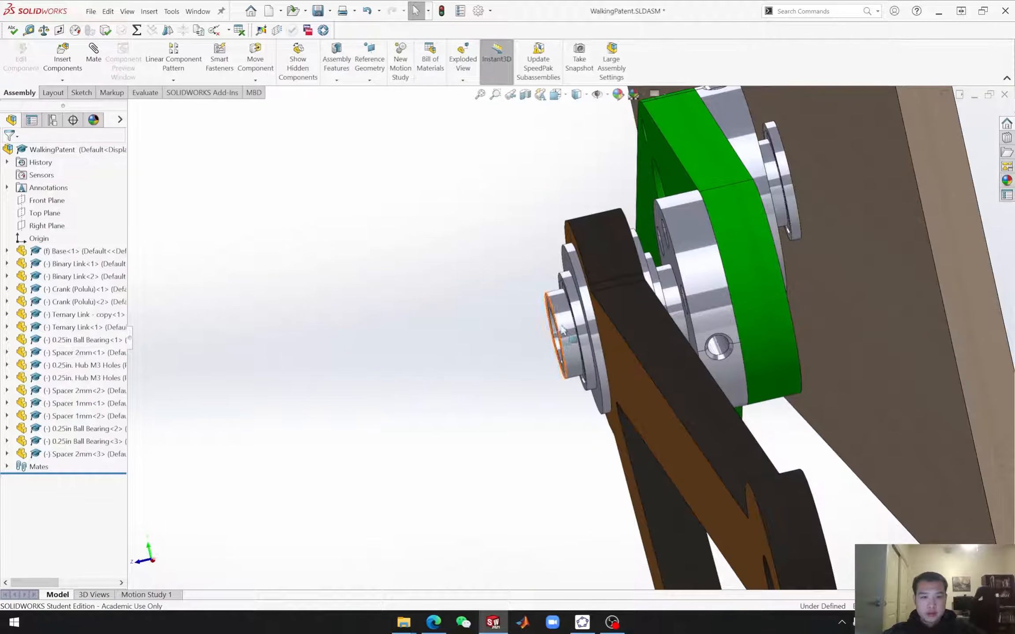
middle_drag(418, 300, 498, 327)
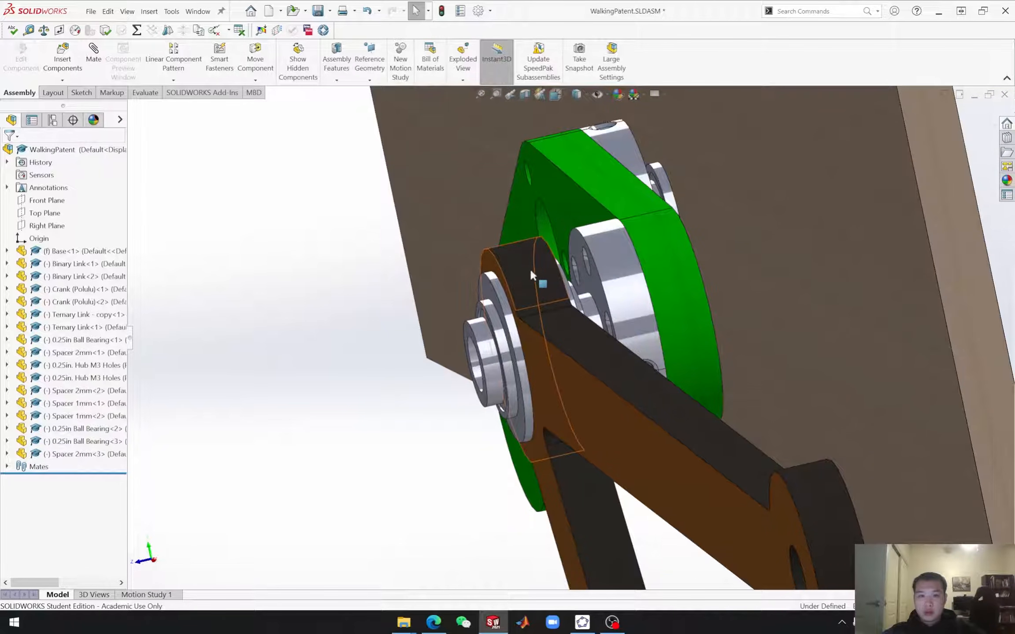
click(73, 378)
ctrl+drag(73, 382, 342, 376)
click(415, 458)
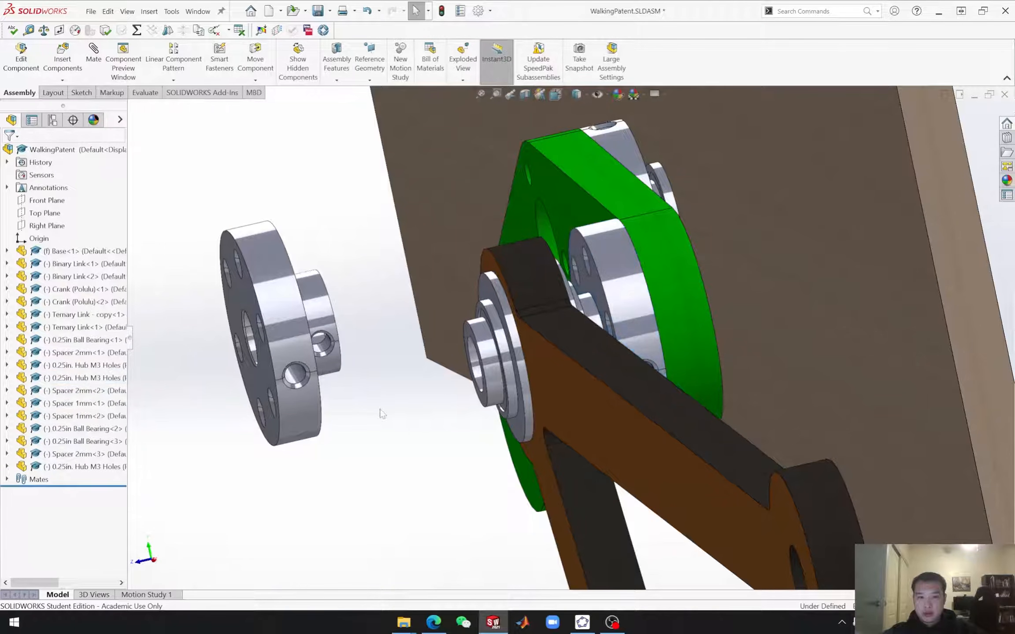
Step: Start a hinge mate with the outer 2 mm spacer's bore and the loose 0.25in. M3 hub's bore as the concentric selections
middle_drag(496, 392, 529, 390)
scroll(355, 357, up, 4)
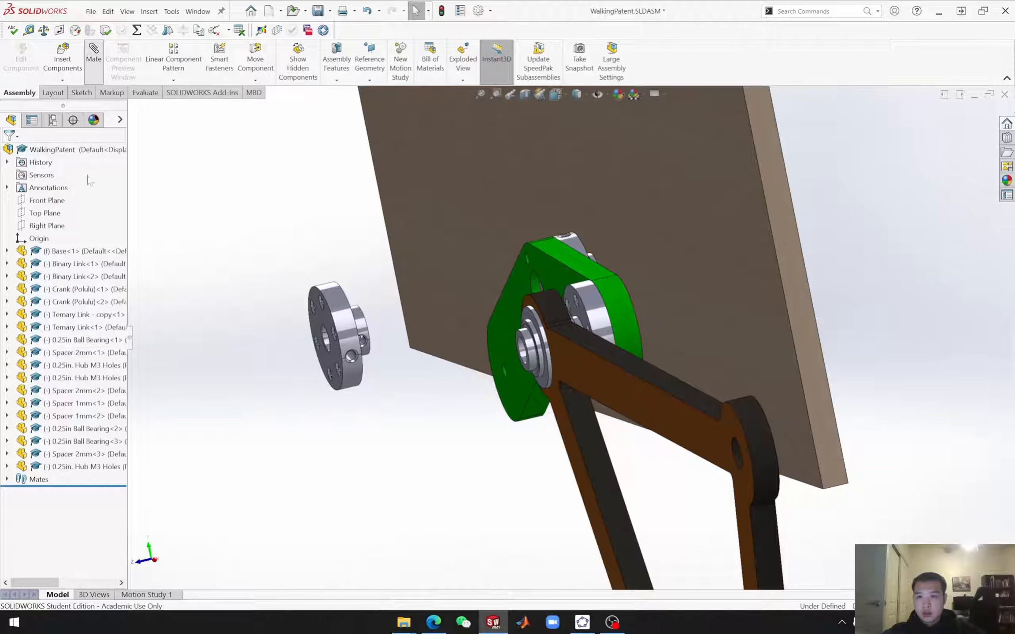
click(24, 300)
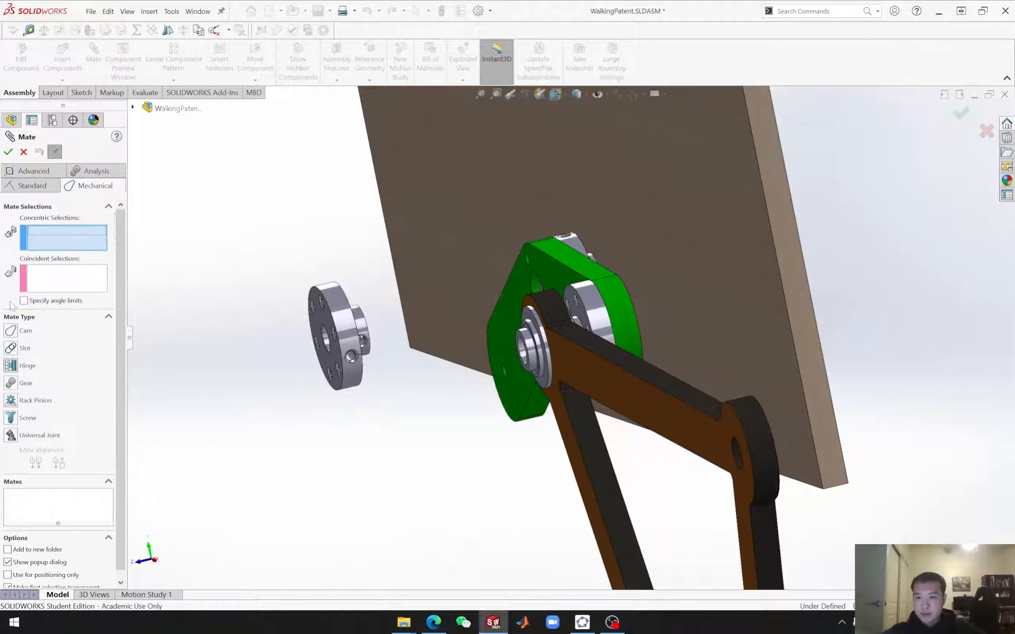
scroll(497, 348, down, 4)
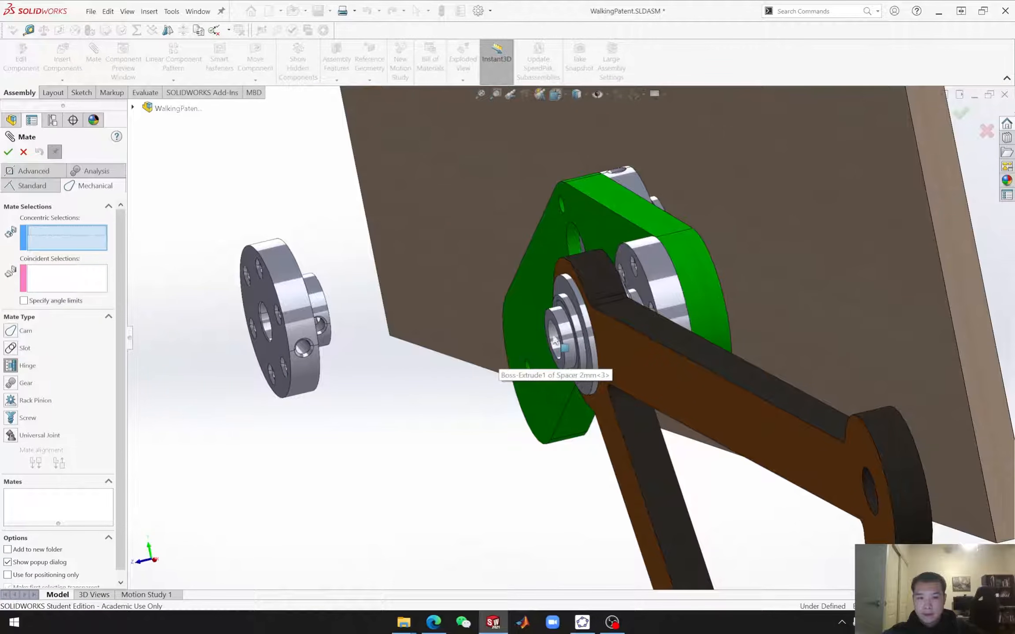
click(555, 342)
scroll(412, 380, up, 4)
scroll(388, 331, down, 6)
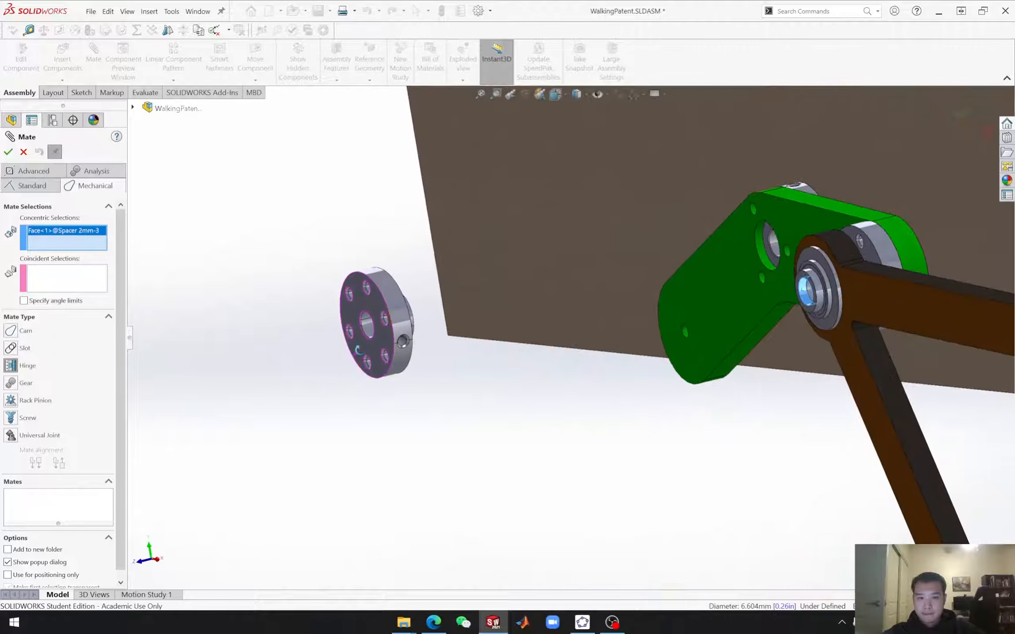
click(391, 334)
scroll(617, 410, up, 5)
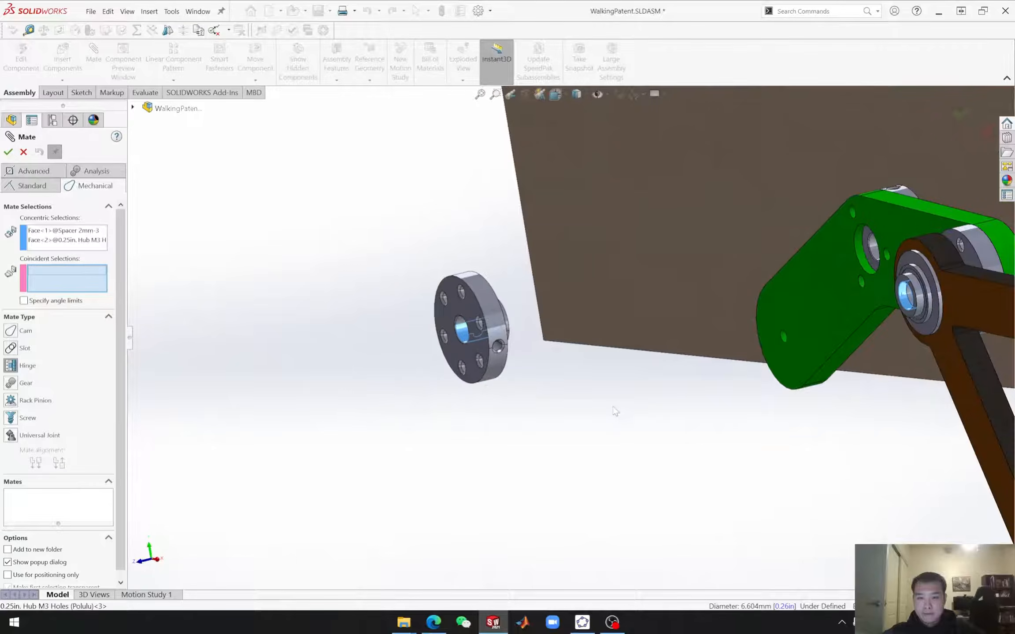
Step: Complete the hinge mate with the hub's flat outer face and the spacer's end face as coincident selections, flipping the alignment so the boss points outward
middle_drag(657, 401, 547, 310)
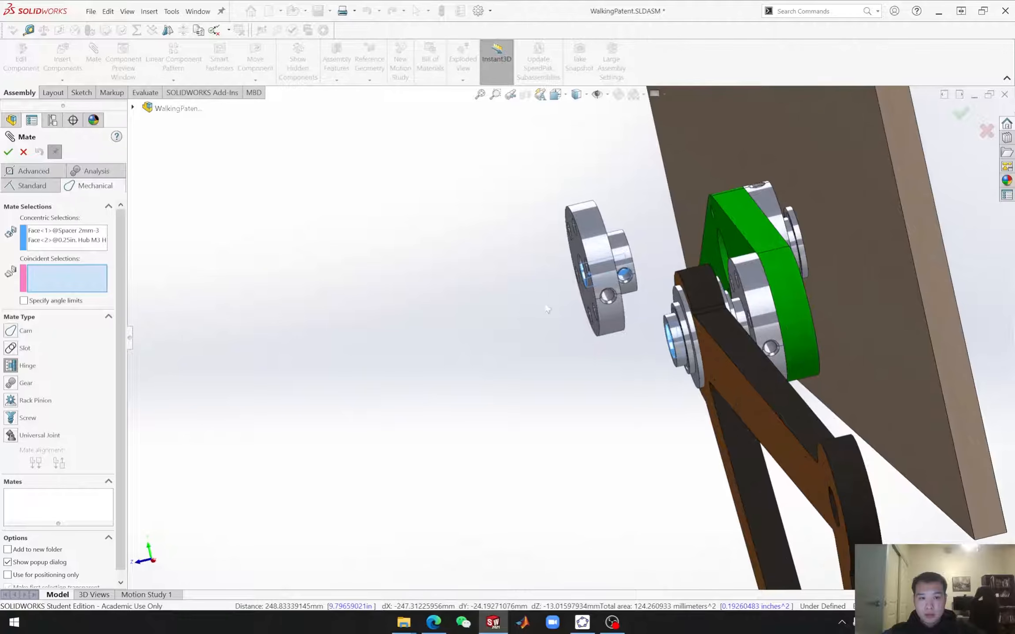
click(587, 306)
scroll(631, 329, down, 10)
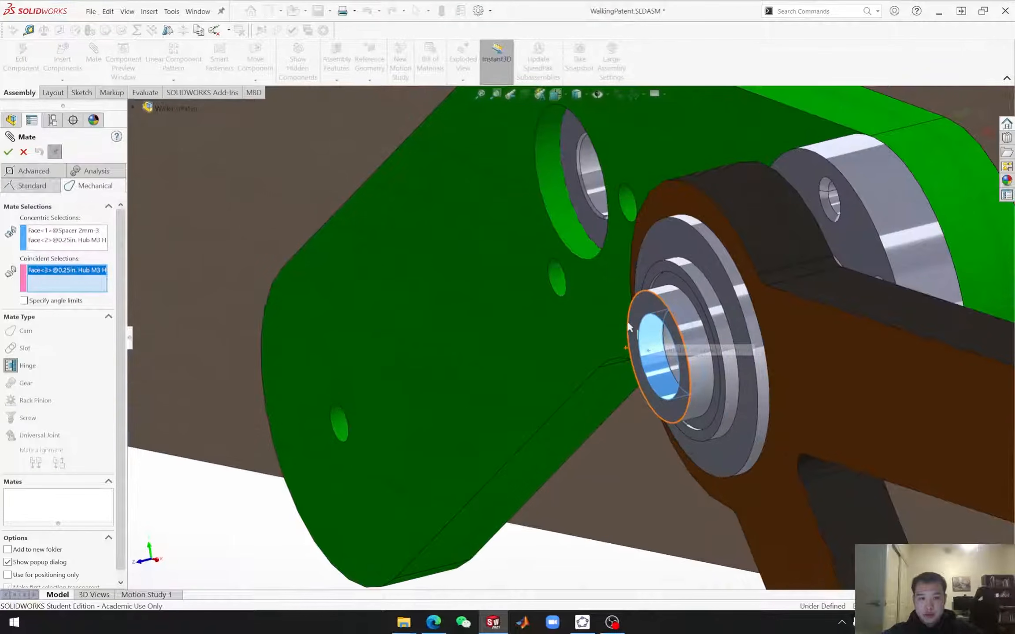
click(631, 325)
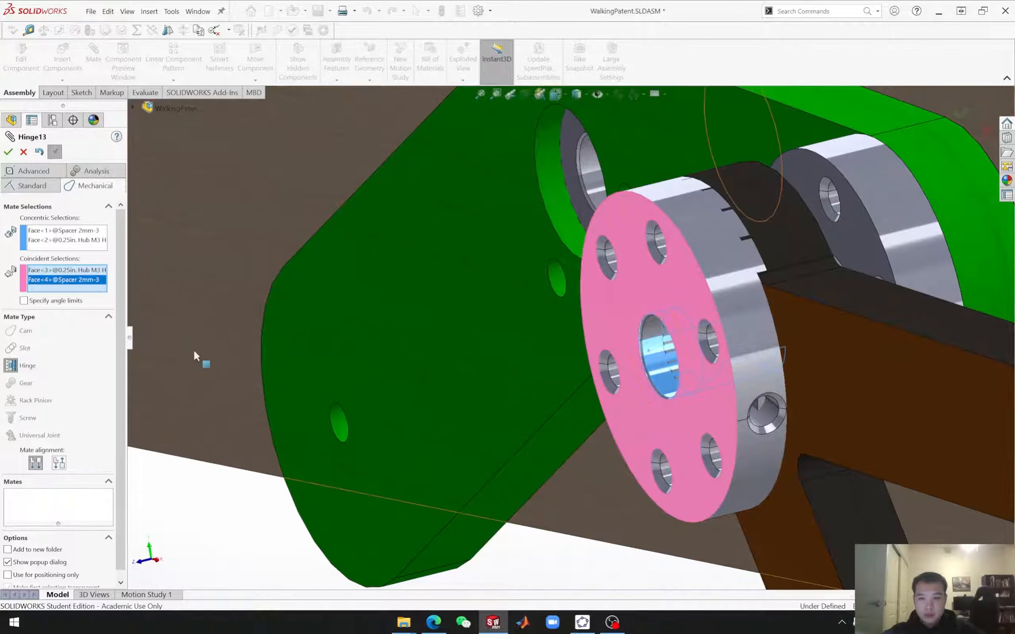
click(59, 462)
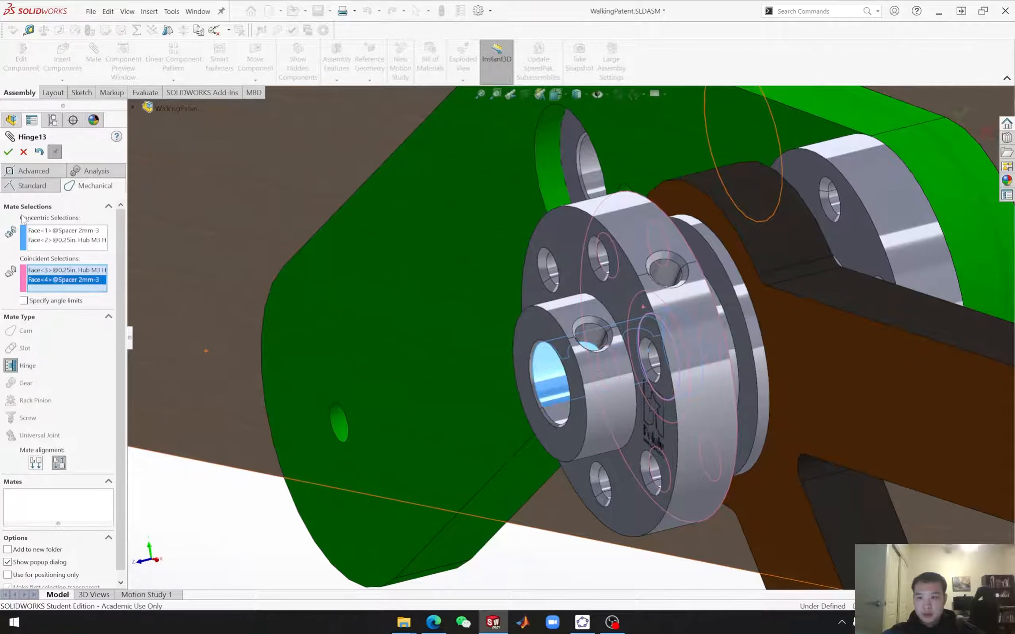
click(8, 153)
scroll(573, 339, up, 8)
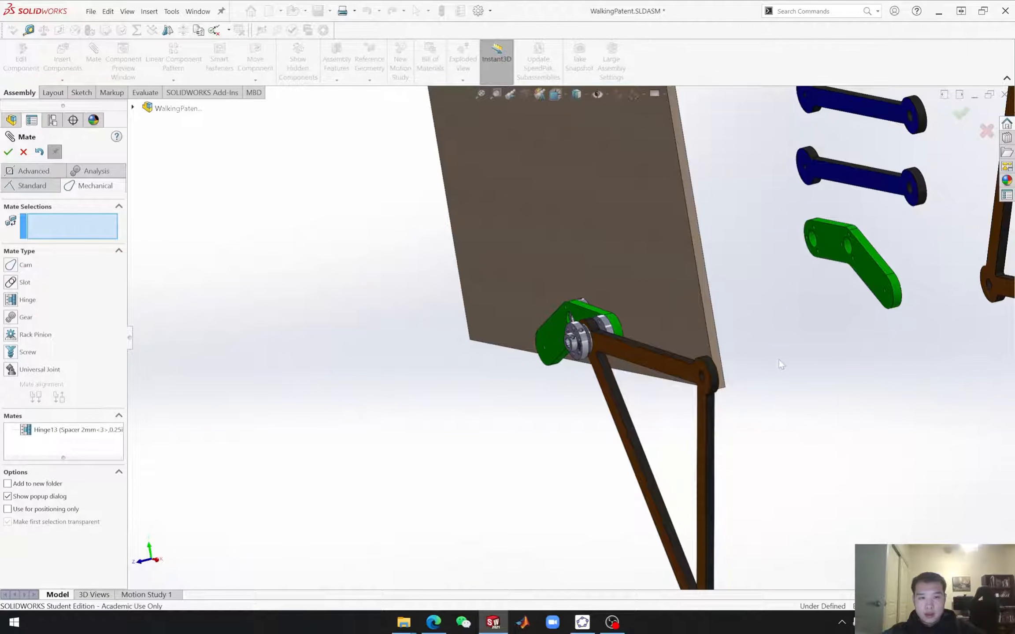
Step: Start a hinge mate with the outer hub's cylindrical boss and the end hole of the loose Crank (Polulu)<1> as concentric selections
scroll(583, 369, down, 3)
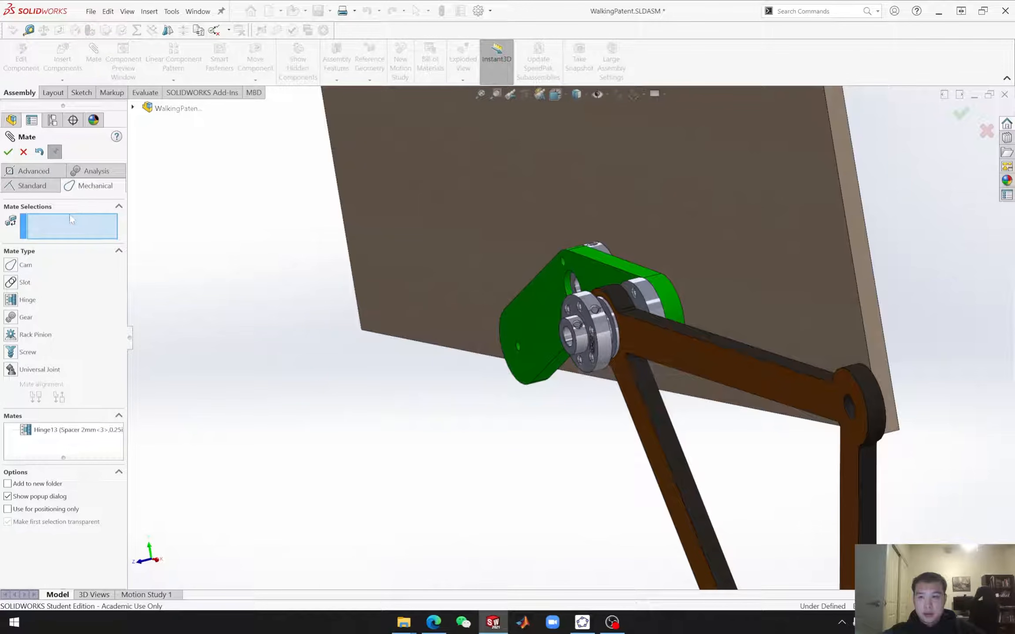
scroll(471, 411, up, 5)
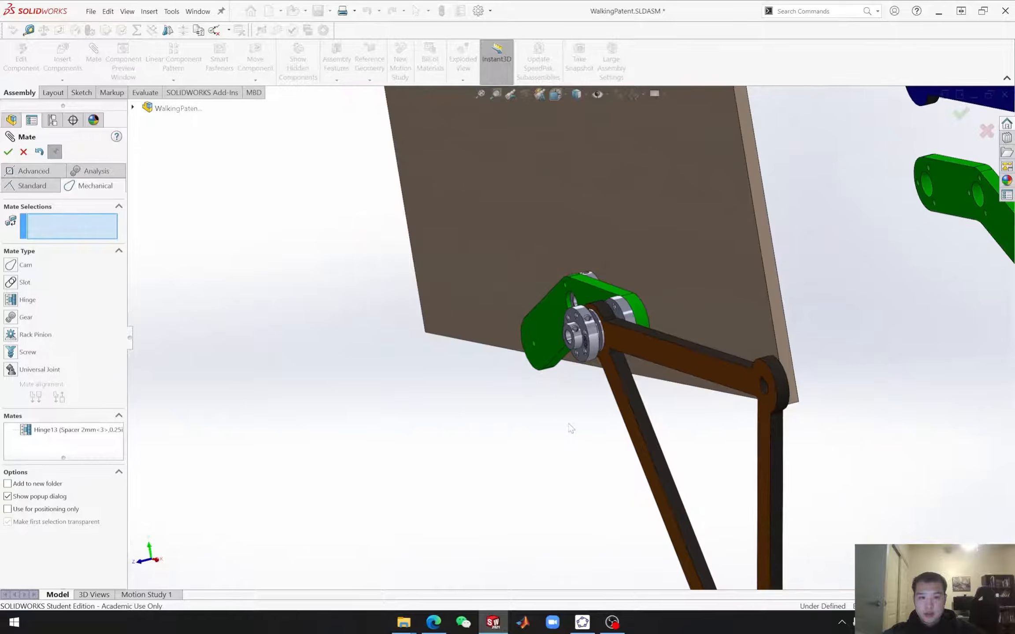
scroll(679, 334, down, 3)
scroll(489, 335, down, 4)
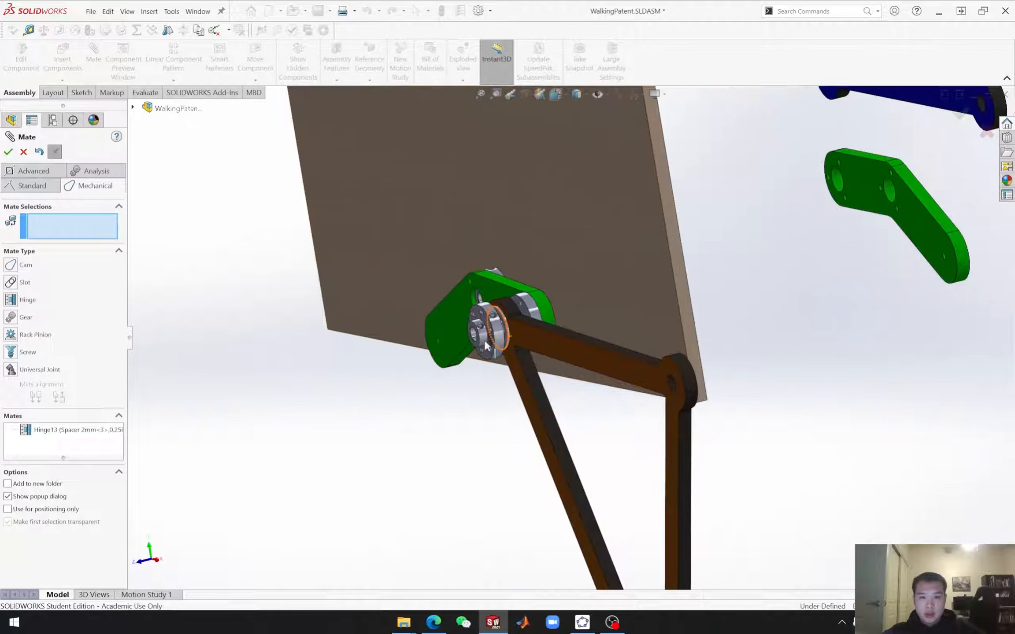
scroll(688, 313, up, 5)
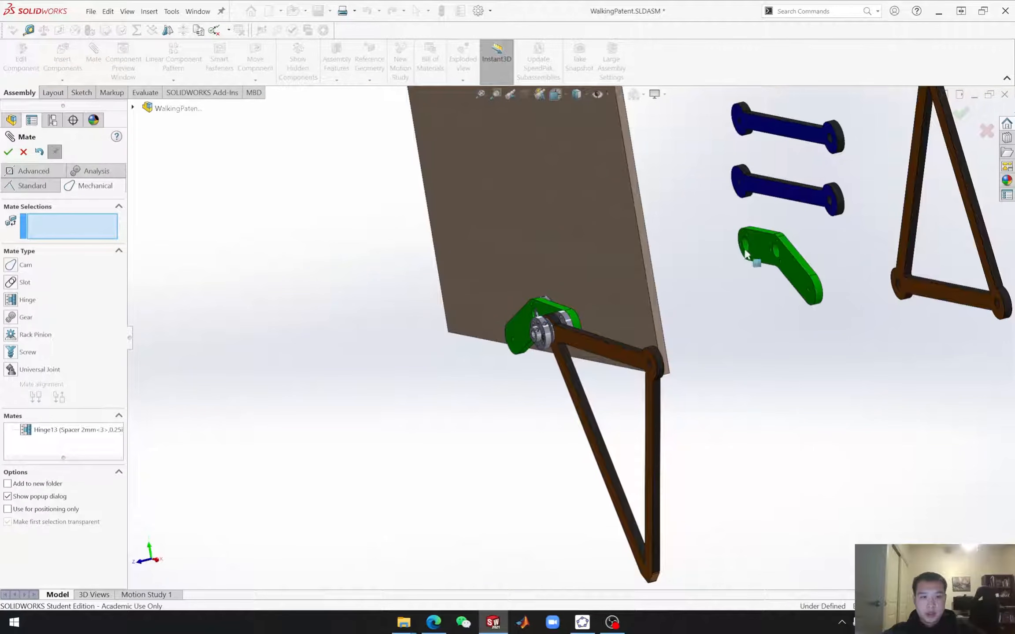
scroll(564, 333, down, 4)
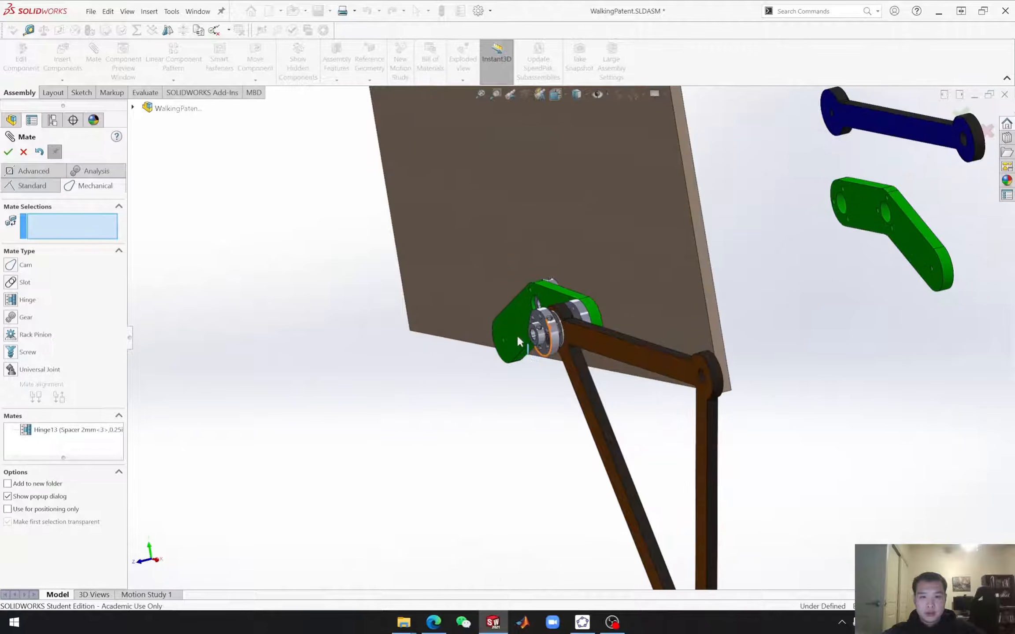
click(558, 346)
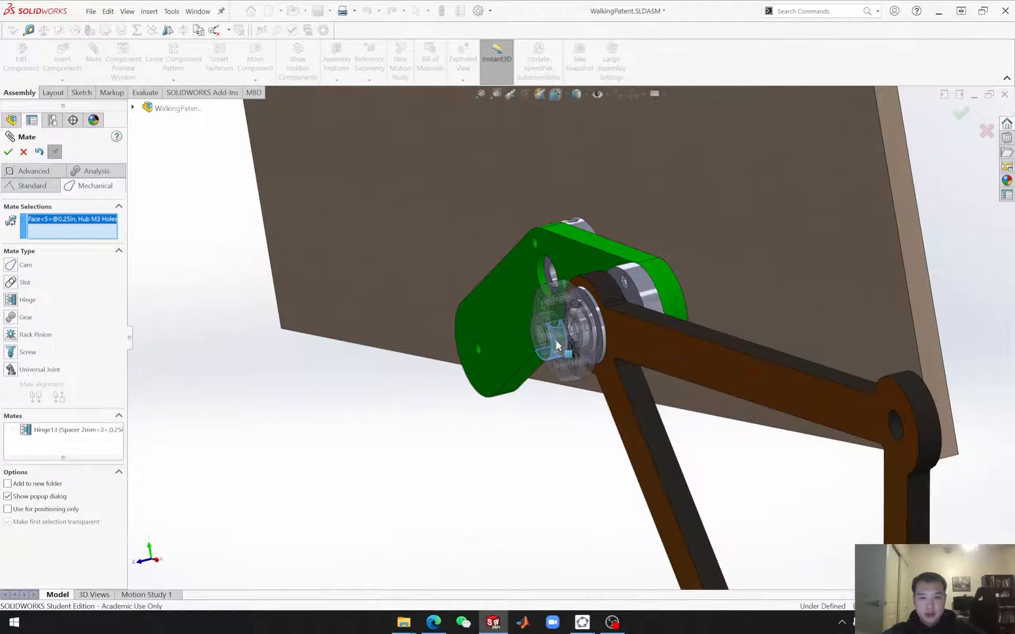
scroll(638, 340, up, 5)
scroll(780, 264, down, 2)
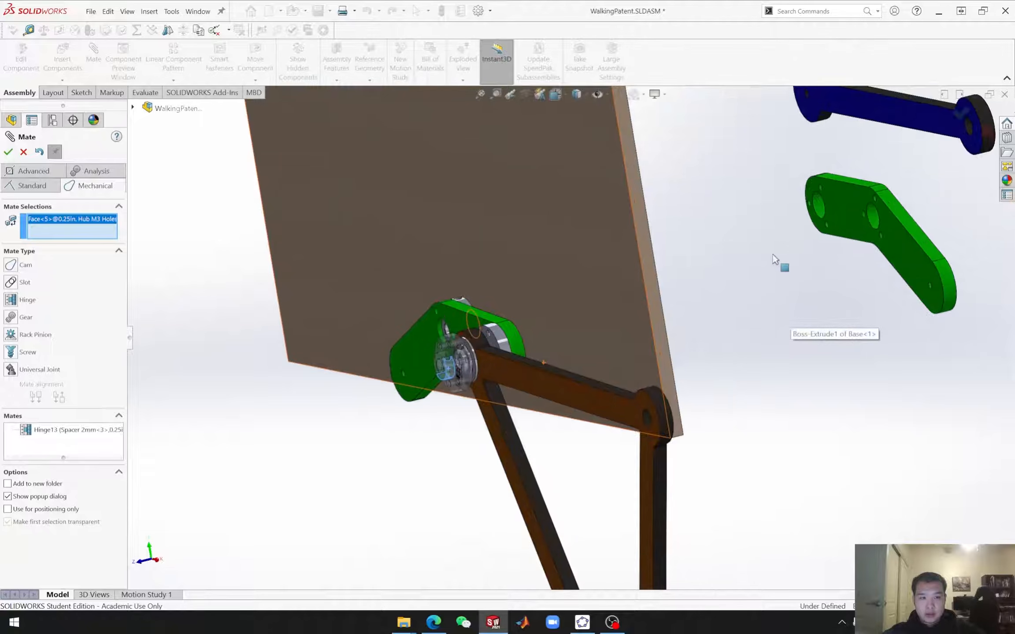
click(817, 207)
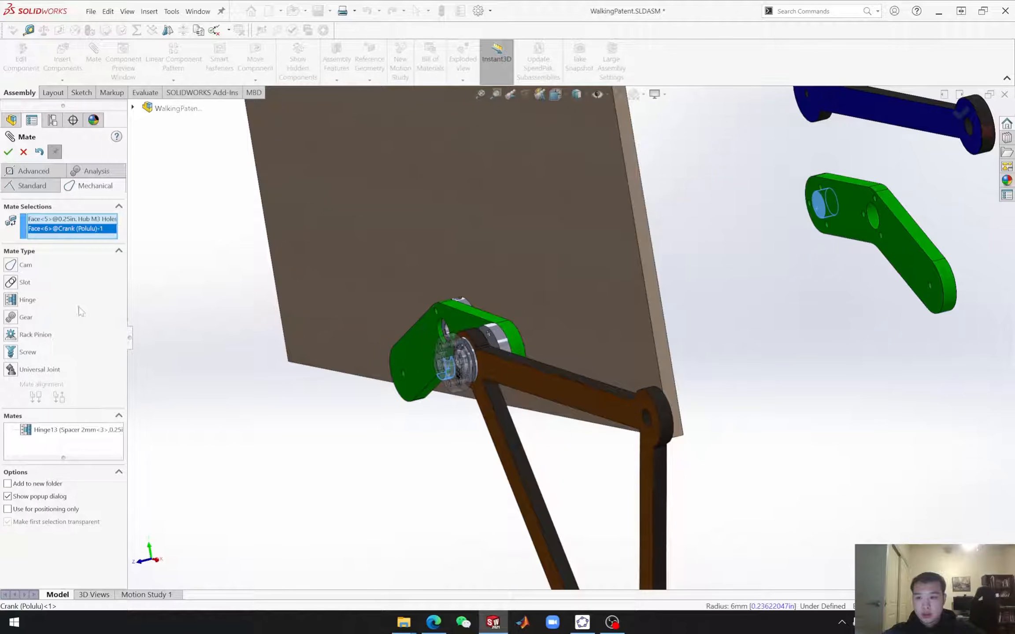
click(19, 299)
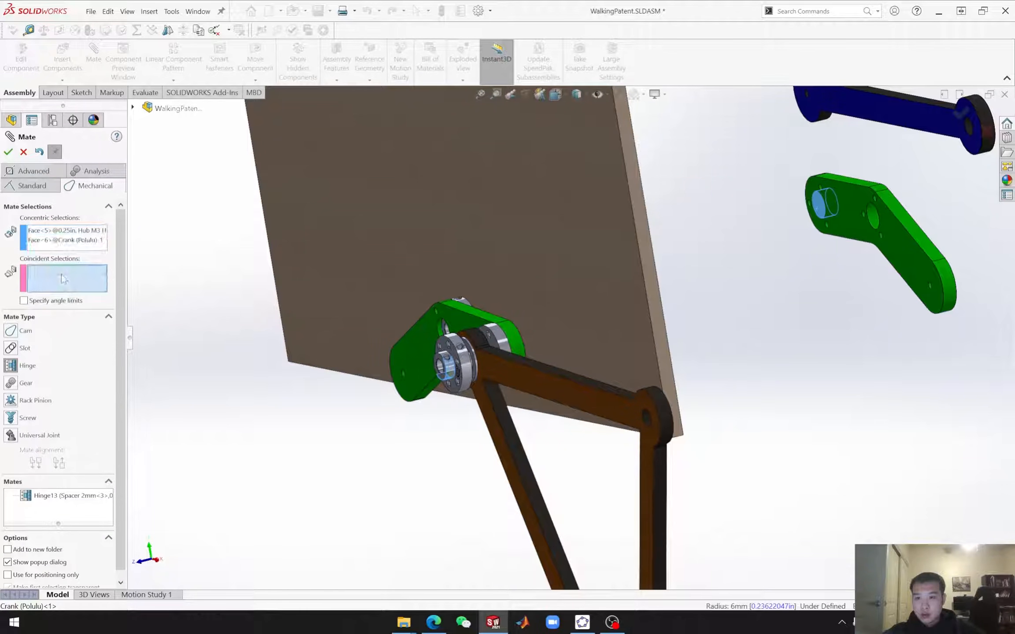
Step: Complete the hinge mate with the hub's boss-side flange face and the crank's flat face as coincident selections, flip the alignment, and leave the Mate command
scroll(460, 365, down, 5)
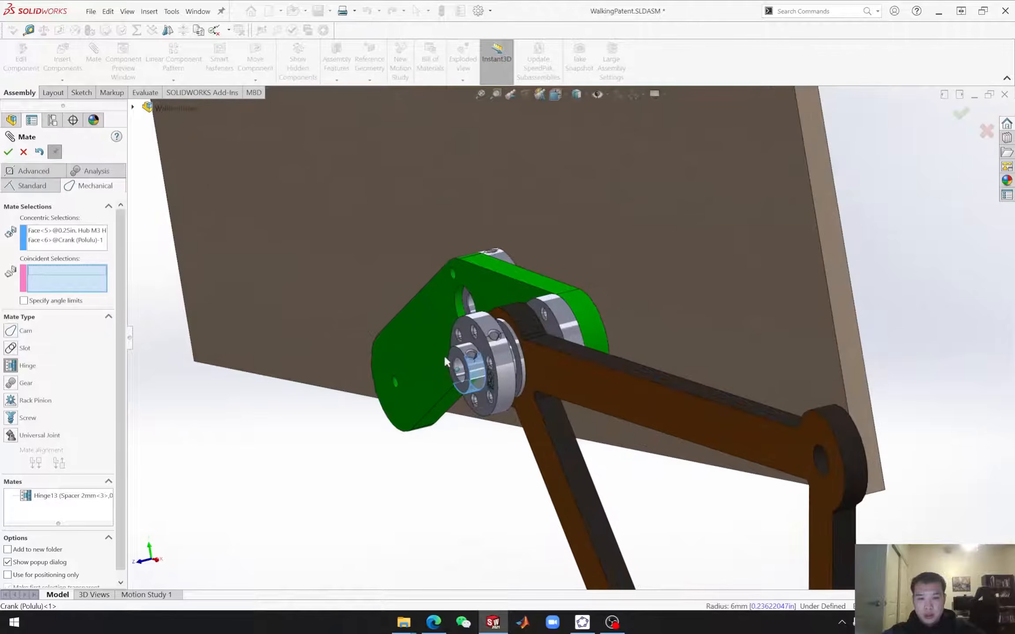
click(507, 335)
scroll(754, 334, up, 6)
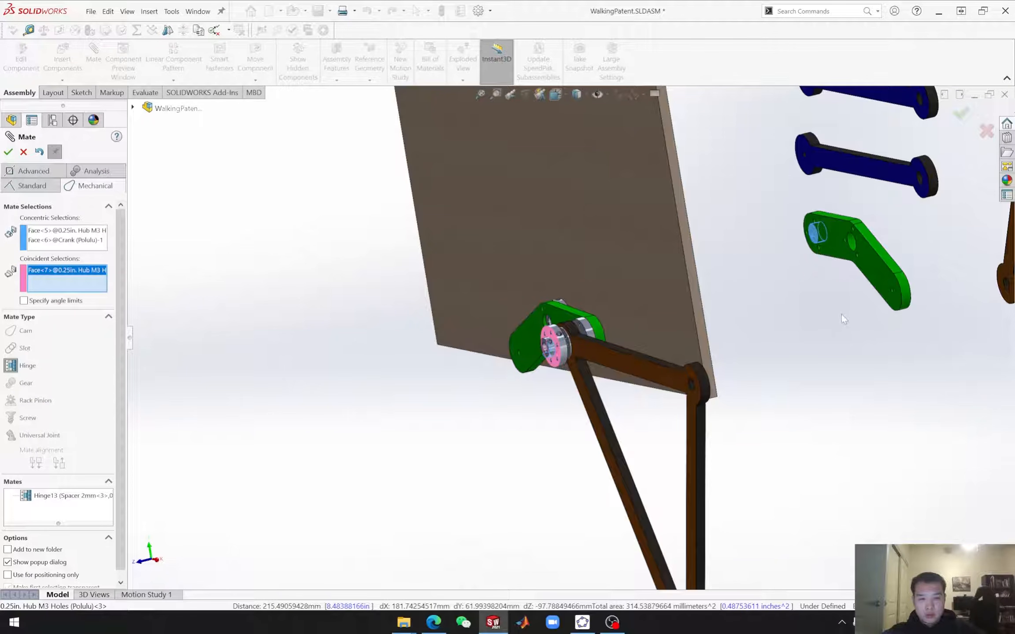
click(837, 241)
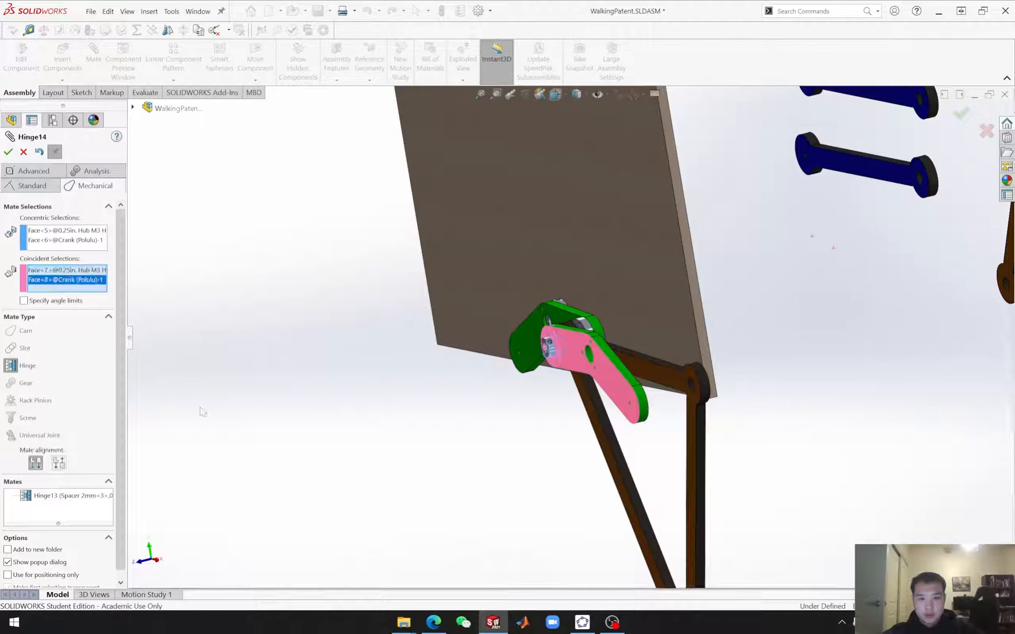
click(58, 462)
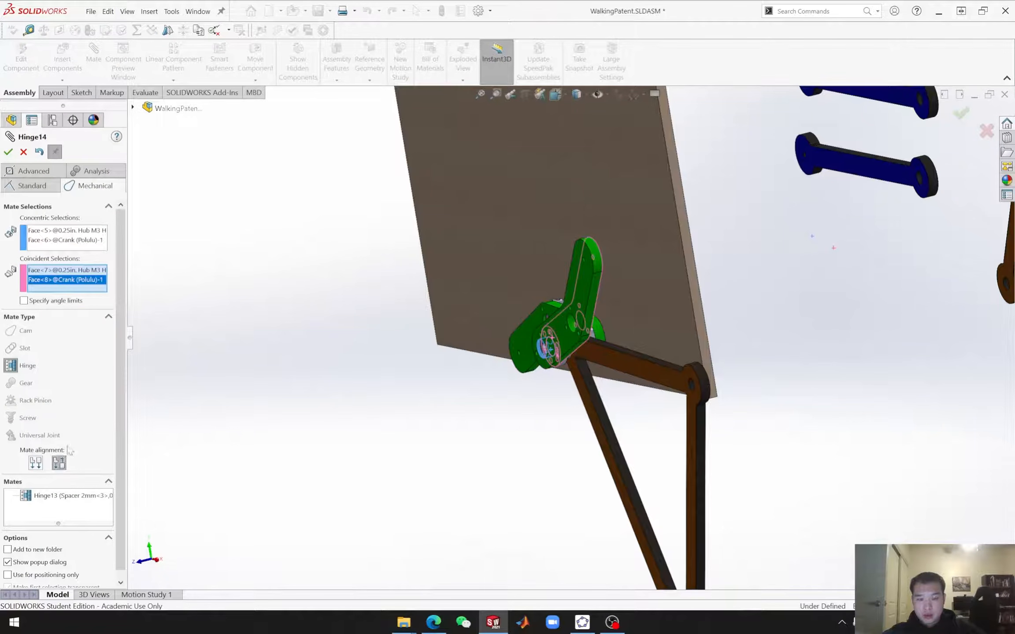
click(8, 152)
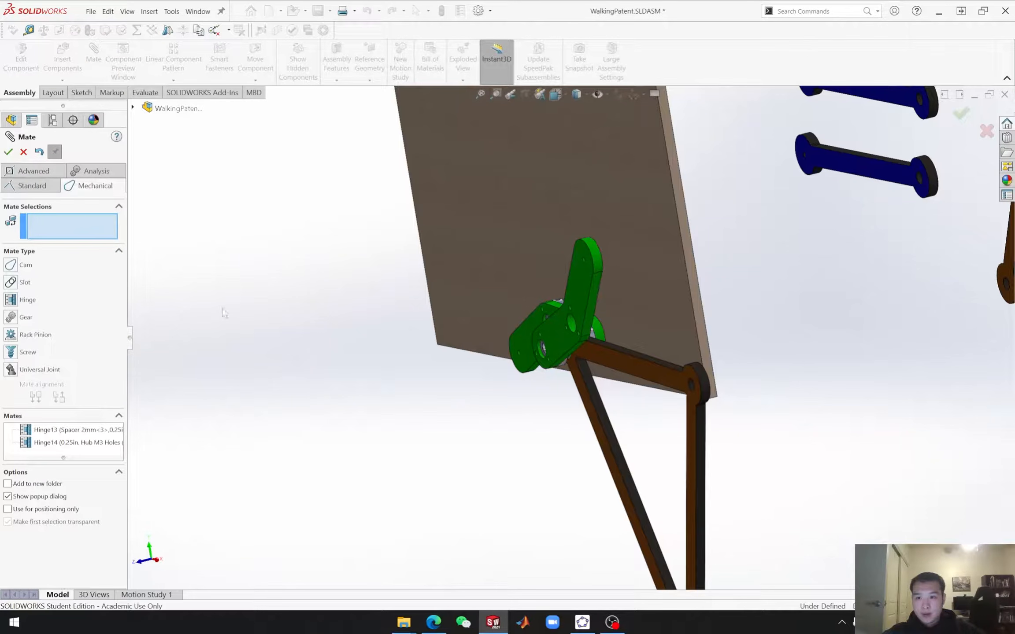
click(24, 152)
scroll(75, 485, down, 5)
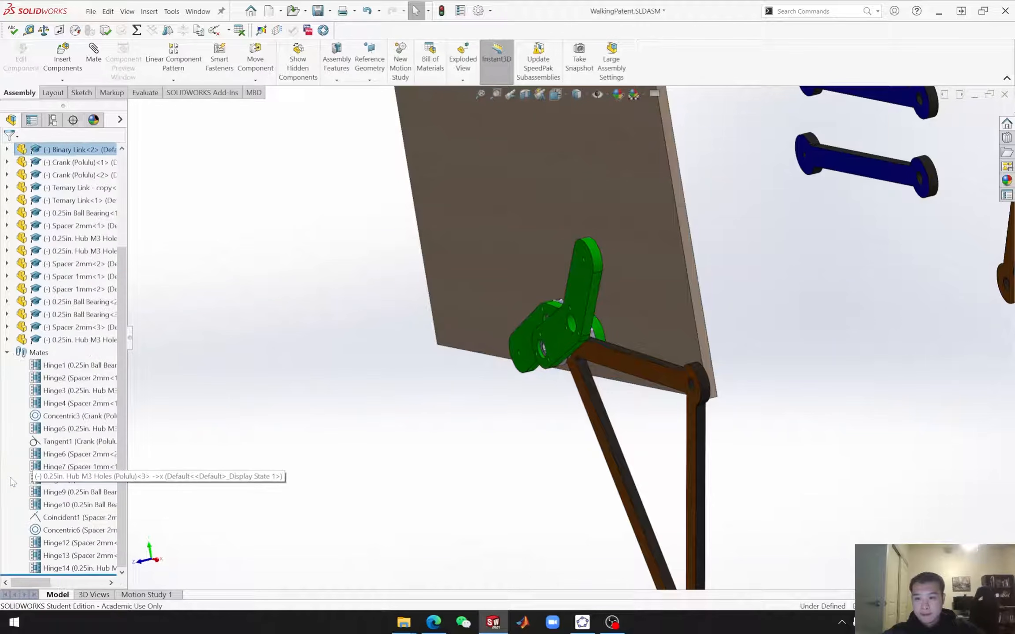
click(80, 567)
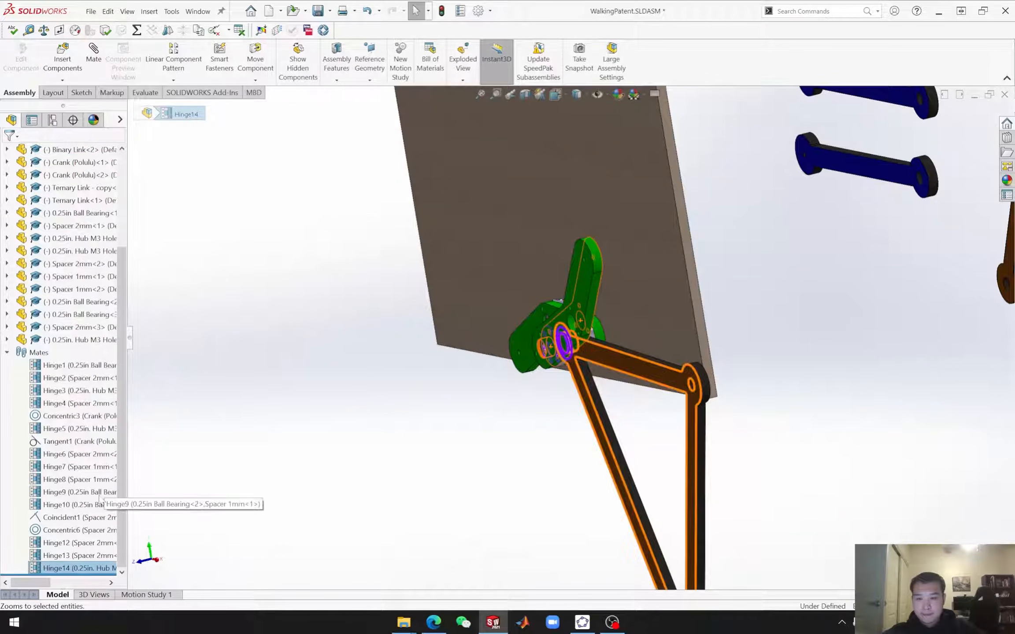
click(63, 555)
Step: Add a concentric mate between the 12 mm middle holes of the outer and inner cranks, and leave the Mate command
middle_drag(350, 451, 379, 442)
scroll(717, 310, up, 2)
scroll(424, 296, down, 10)
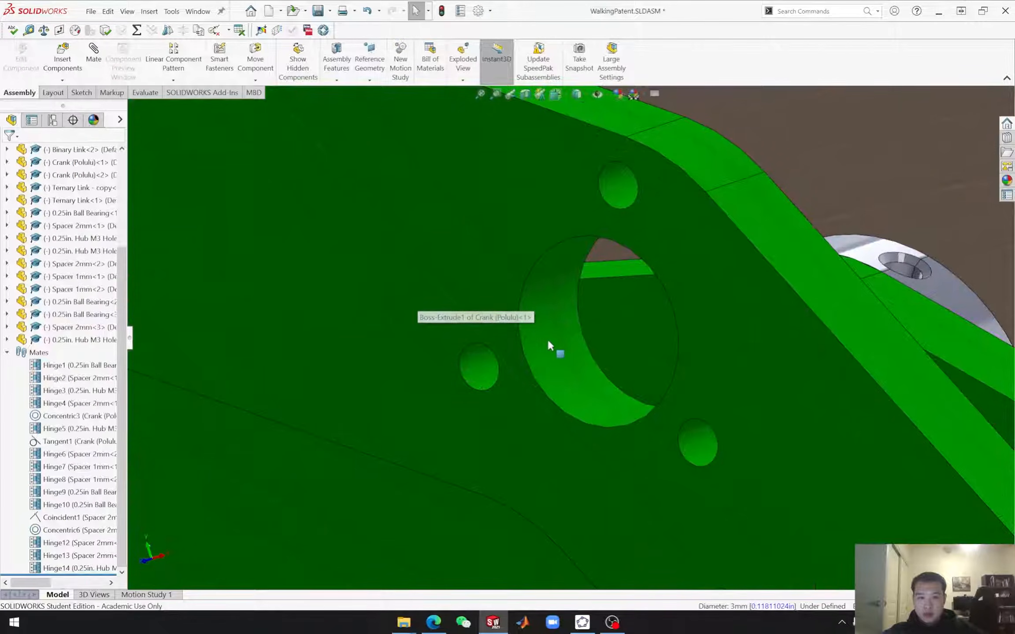
click(558, 357)
click(701, 294)
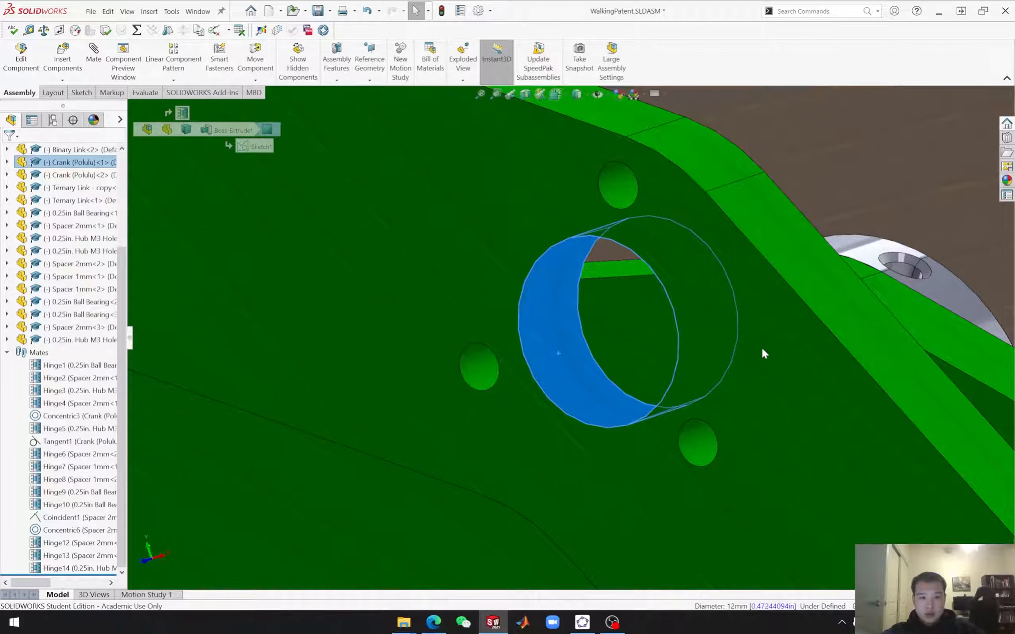
middle_drag(813, 331, 791, 355)
middle_drag(788, 427, 753, 453)
click(753, 455)
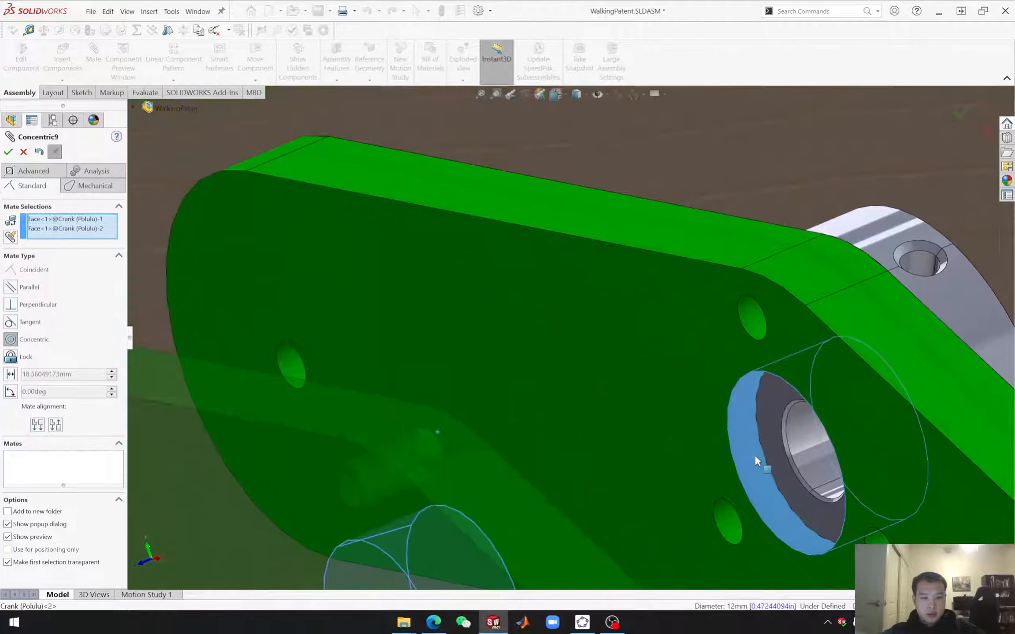
click(898, 471)
scroll(634, 445, down, 5)
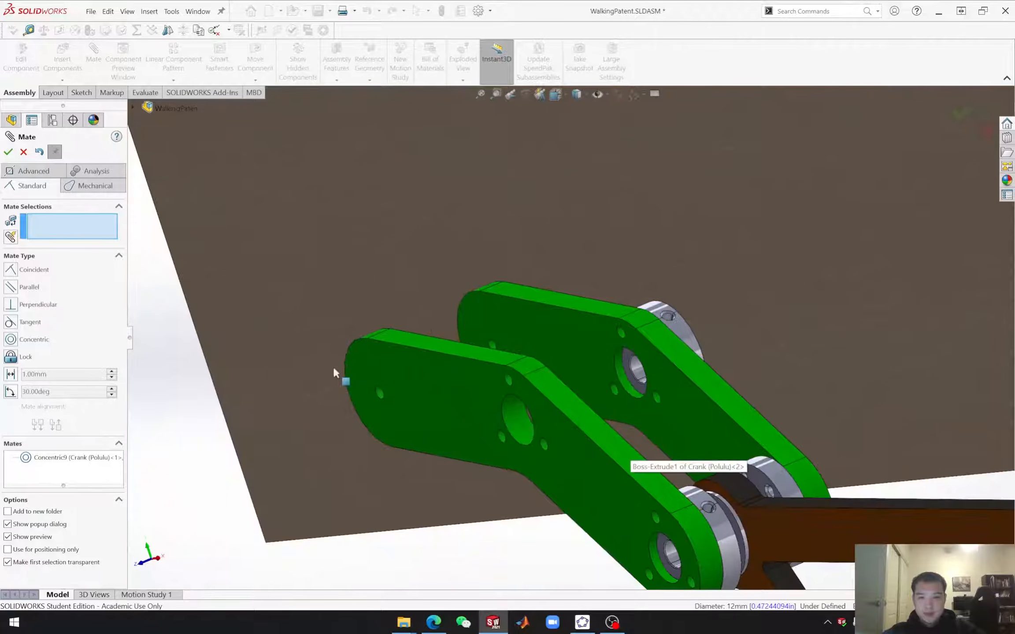
click(23, 152)
Step: Add a tangent mate between a 3 mm screw hole in Crank (Polulu)<1> and the outer hub's matching hole, and leave the Mate command
scroll(545, 467, down, 2)
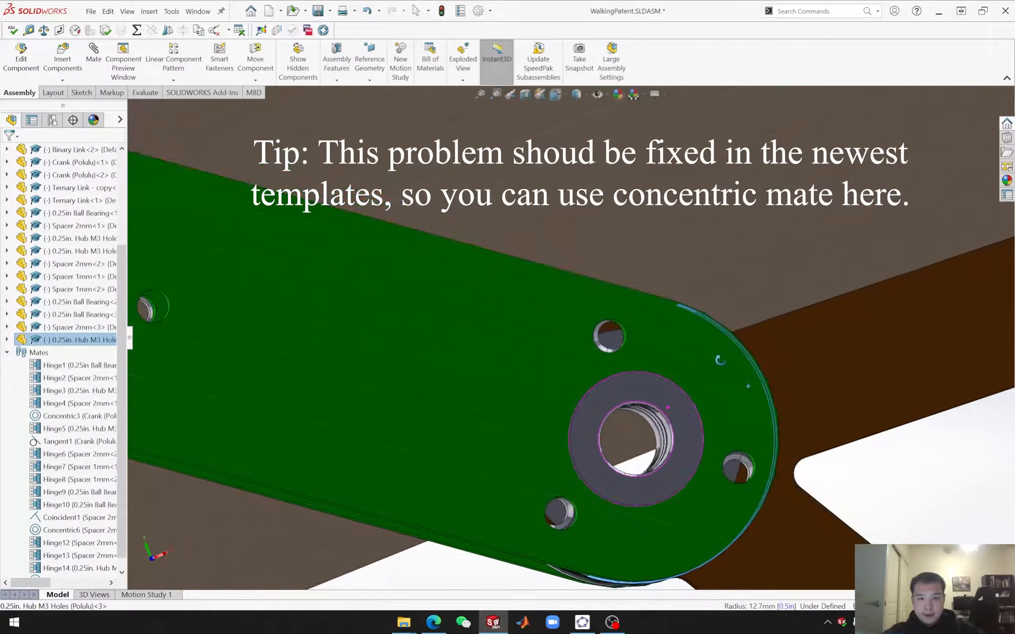
middle_drag(719, 361, 603, 337)
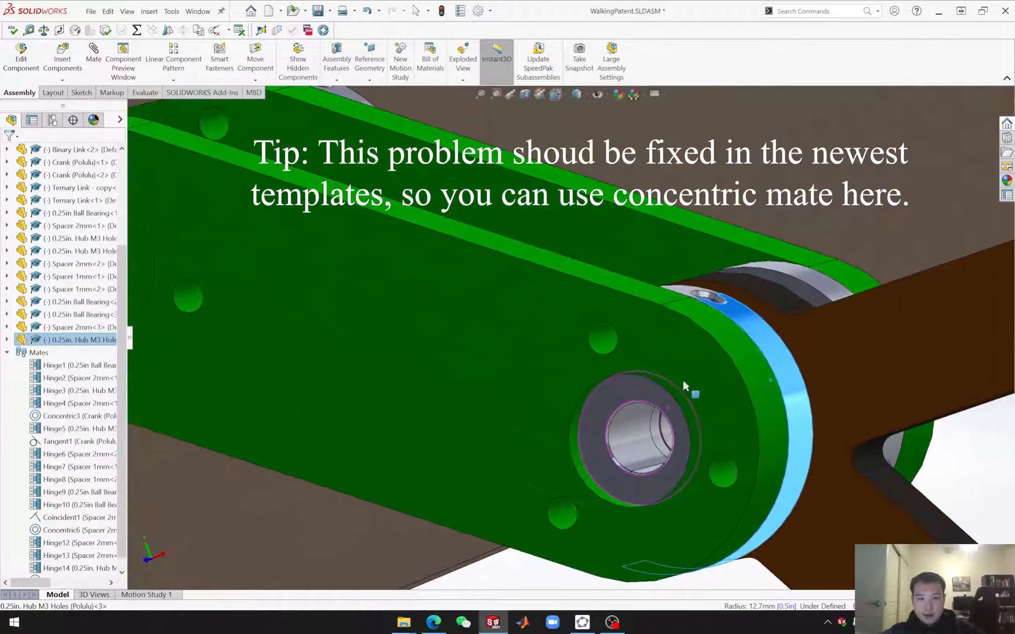
click(602, 338)
click(741, 282)
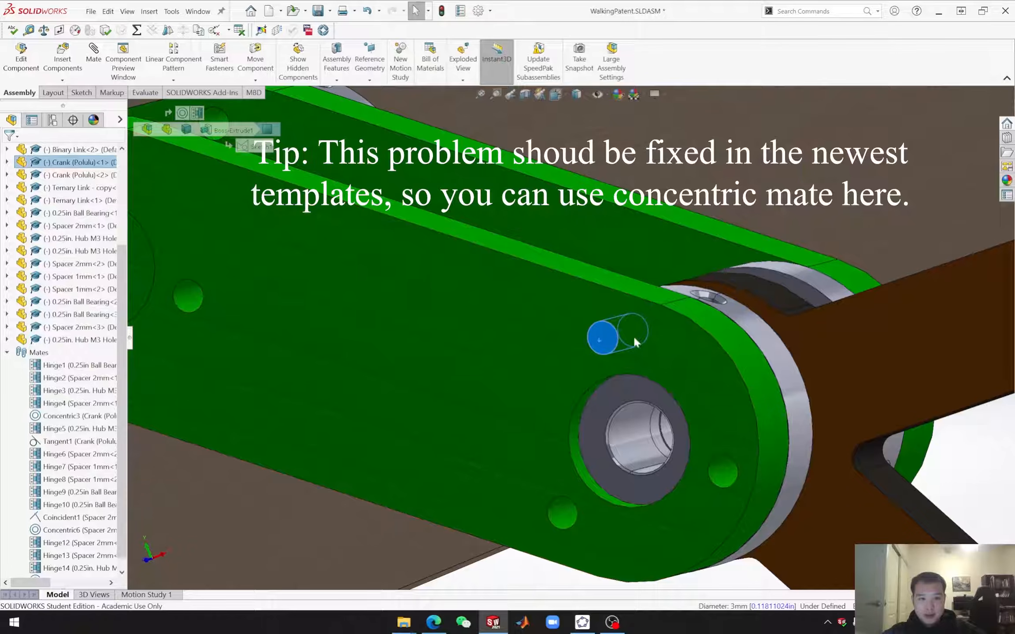
scroll(635, 331, up, 2)
scroll(637, 331, up, 1)
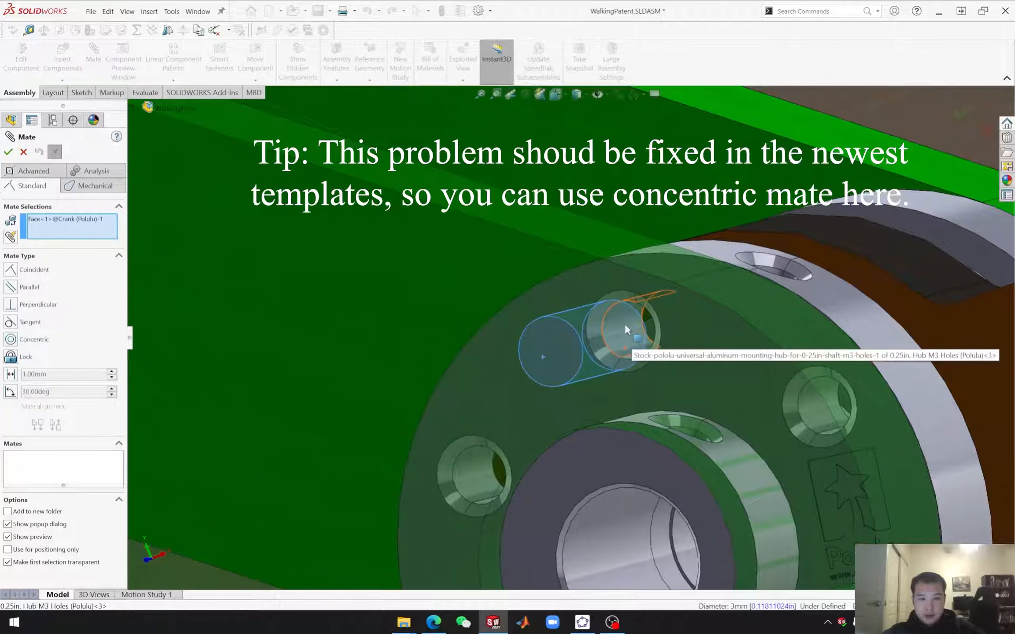
click(625, 326)
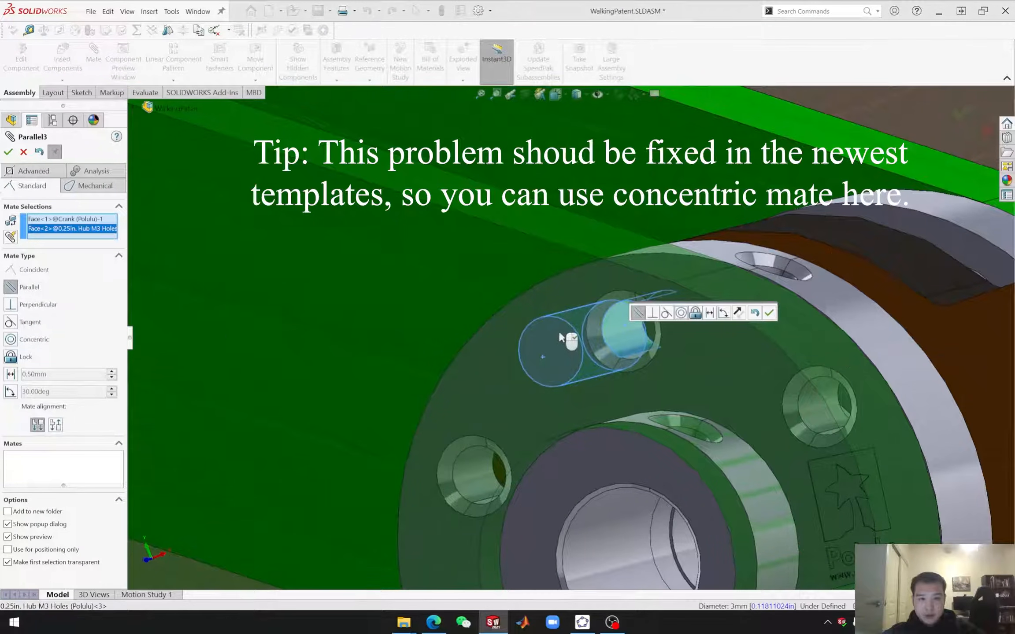
click(11, 322)
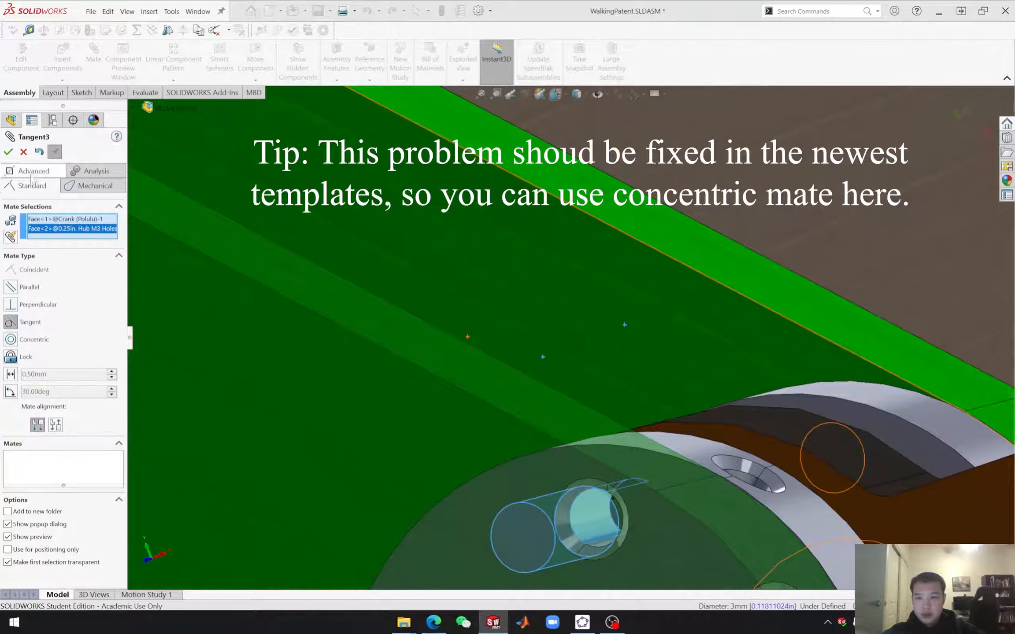
click(8, 152)
scroll(440, 393, down, 5)
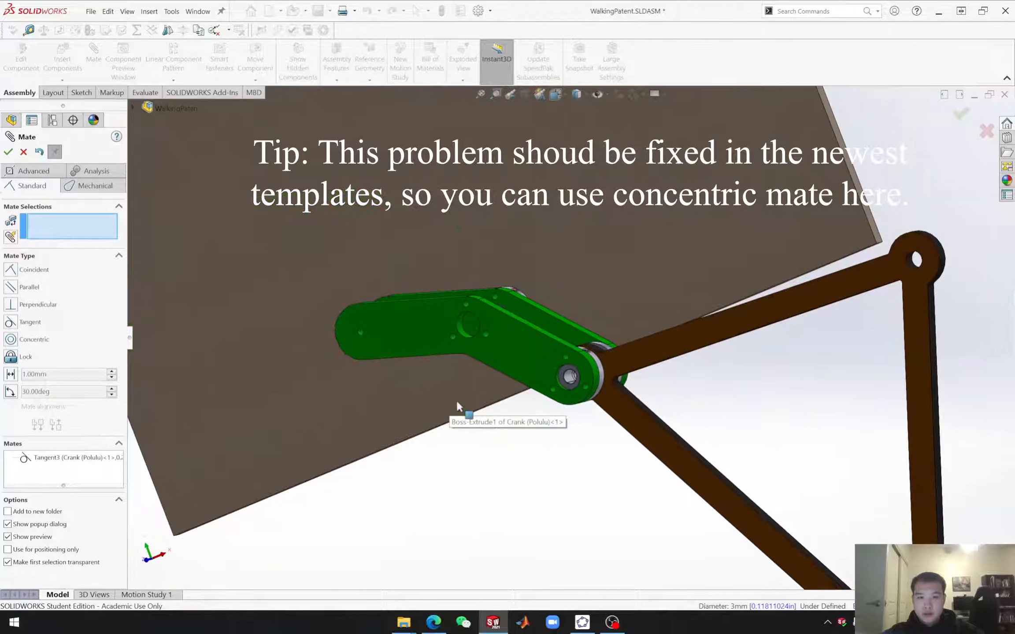
middle_drag(616, 436, 526, 336)
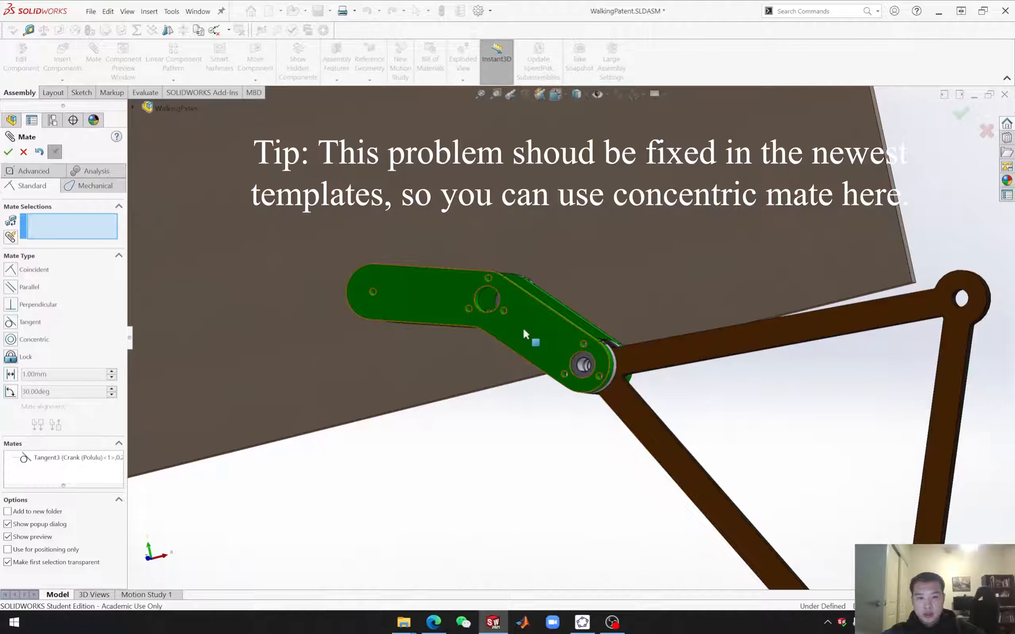
click(24, 152)
Step: Swing the crank pair about the ternary link joint to check its motion, and examine the whole assembly with its unmated links
drag(575, 357, 583, 299)
click(650, 441)
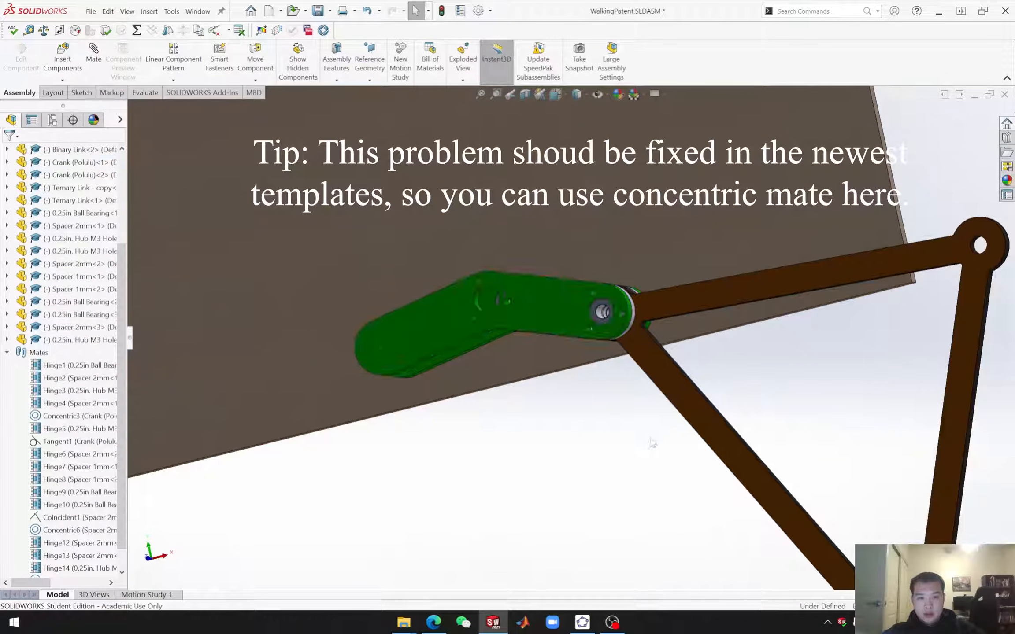
scroll(653, 439, down, 5)
middle_drag(589, 460, 569, 412)
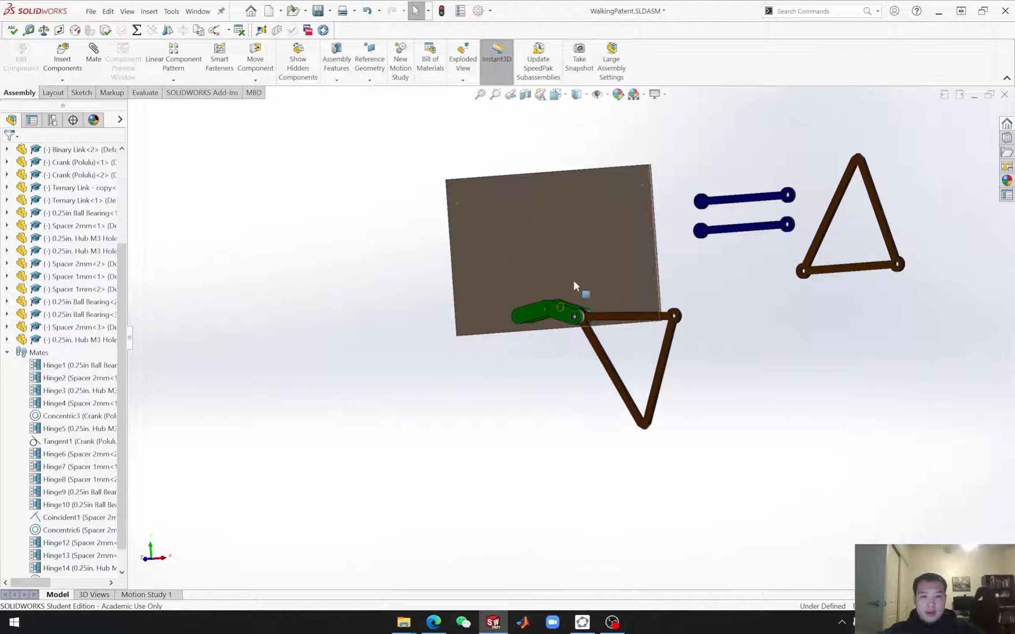
scroll(587, 341, down, 8)
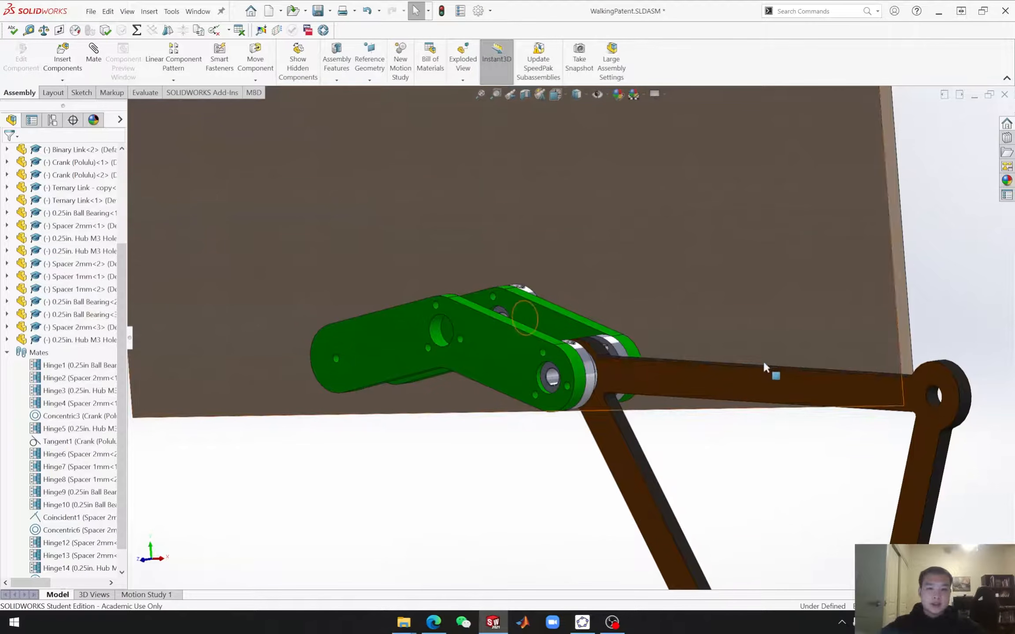
scroll(766, 348, up, 2)
scroll(766, 351, up, 4)
scroll(682, 302, down, 2)
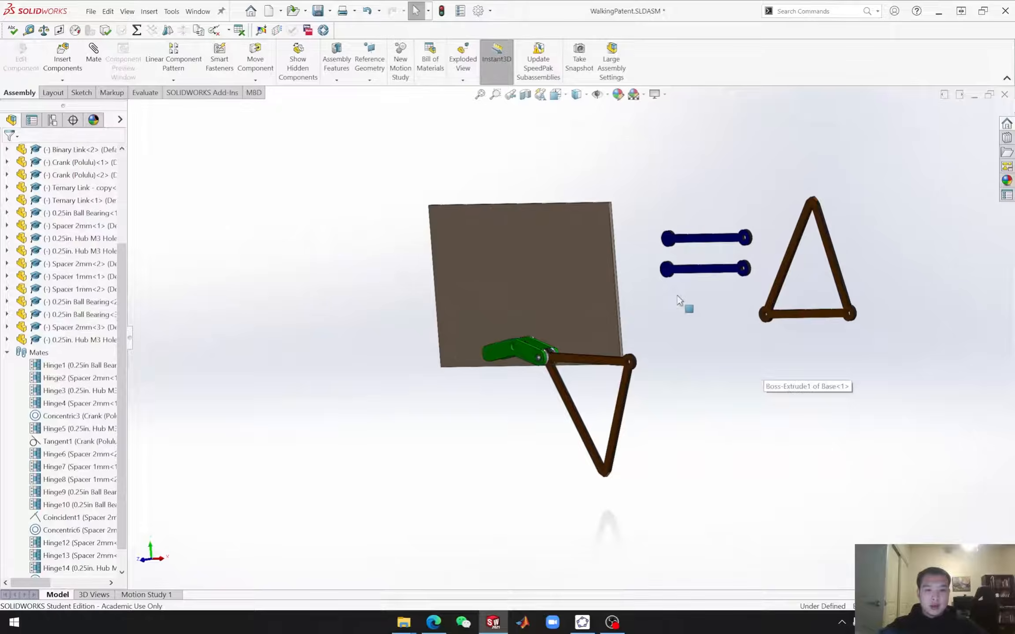
scroll(521, 387, down, 2)
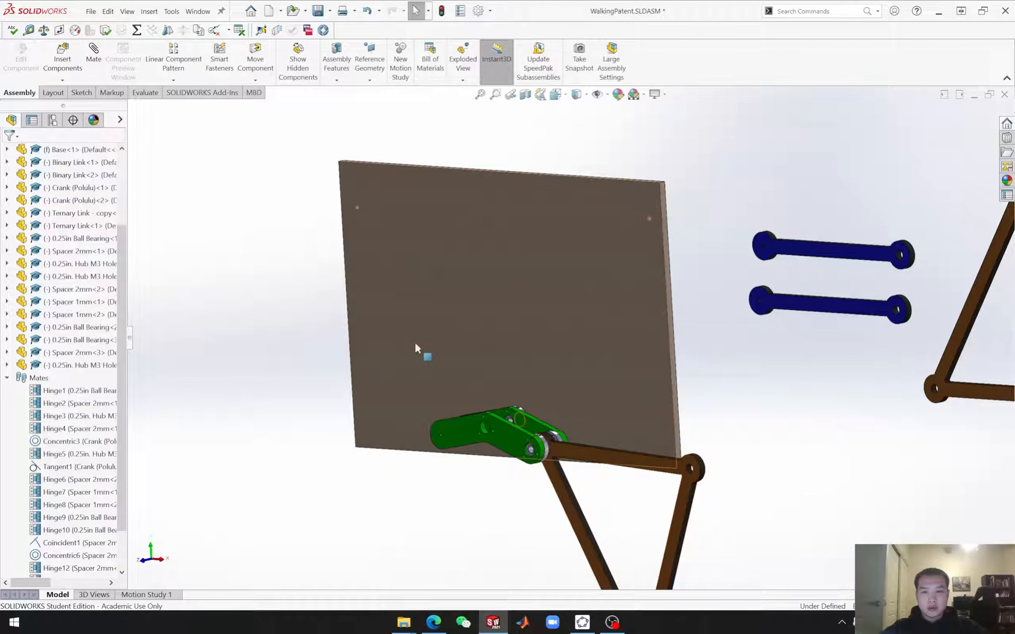
Step: Insert 3mm Ball Bearing.SLDPRT from the Hardware folder of SW Templates 10-30-22, placing it beside the mated ternary link's free upper corner
click(63, 64)
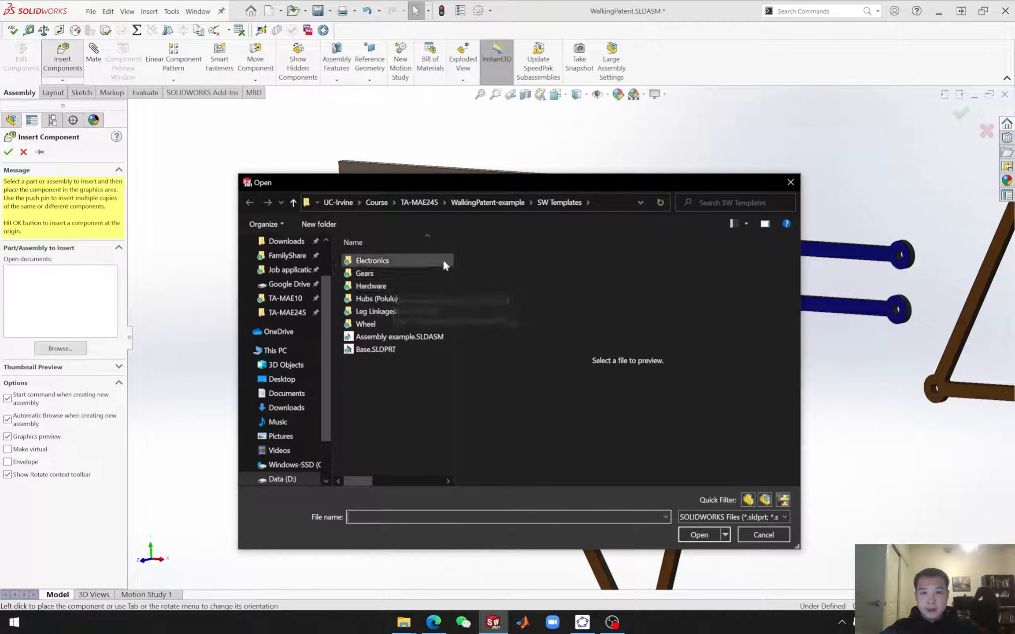
click(507, 202)
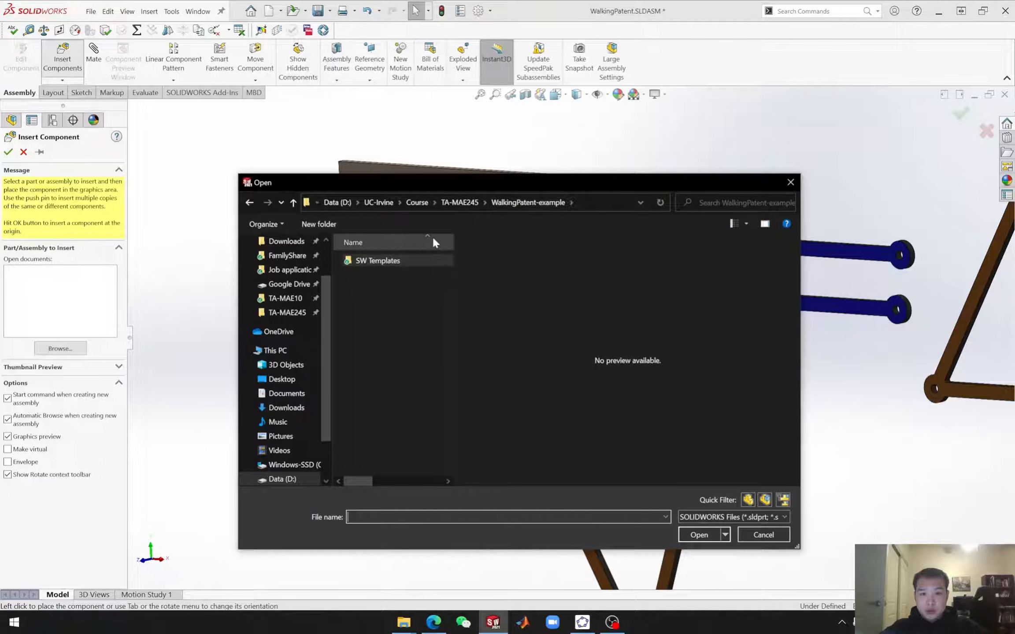
click(463, 203)
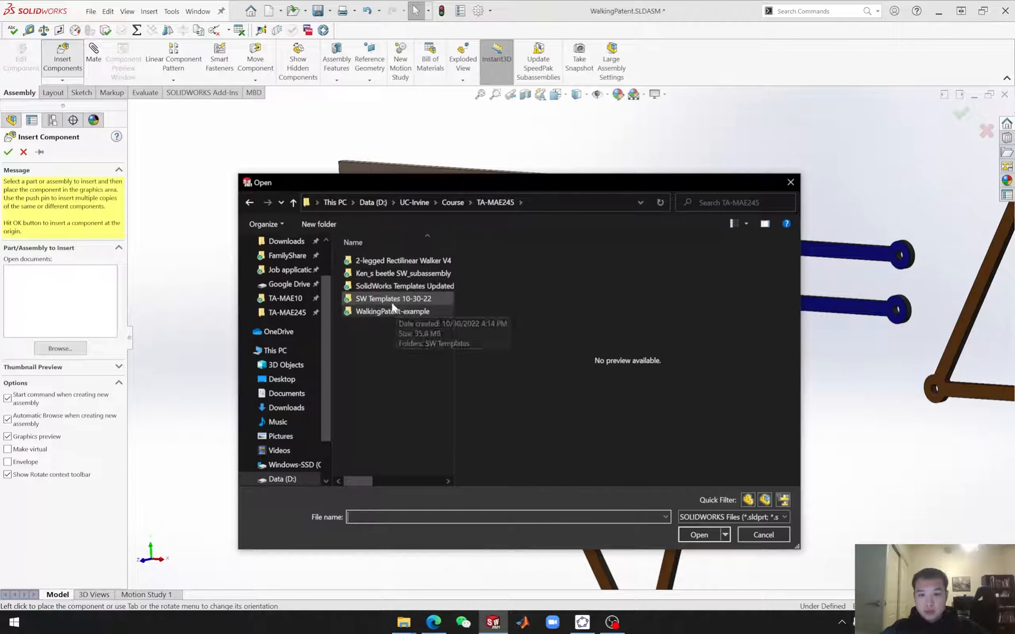
click(392, 350)
click(377, 299)
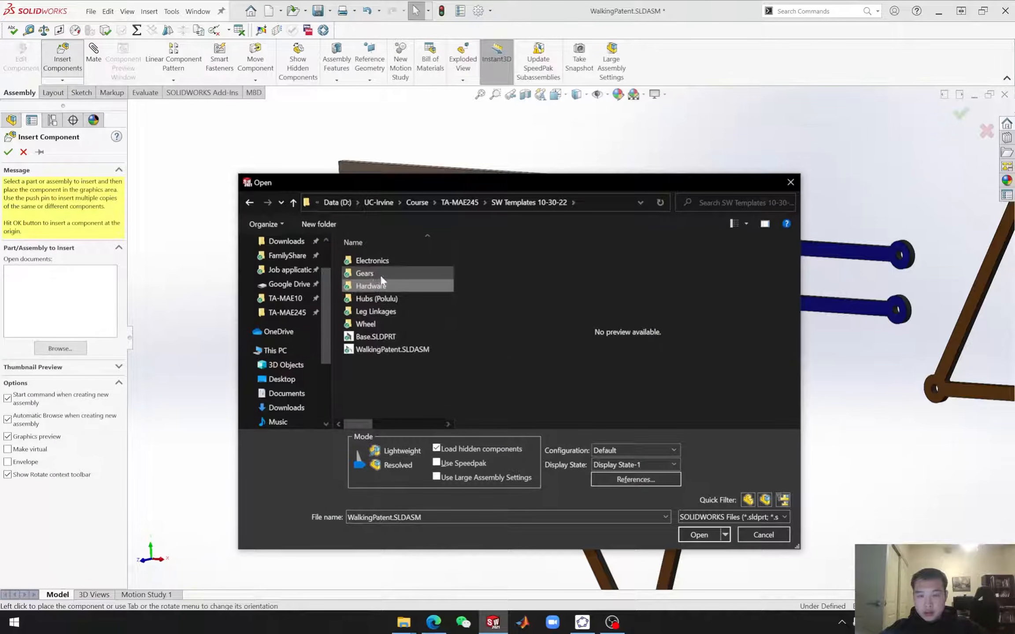
double_click(377, 286)
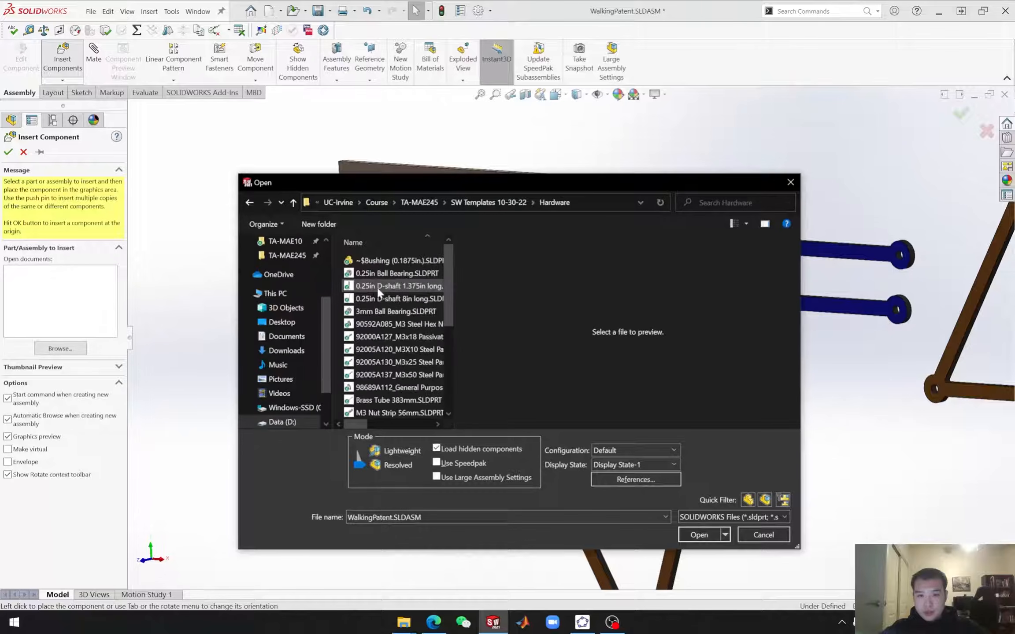
click(389, 313)
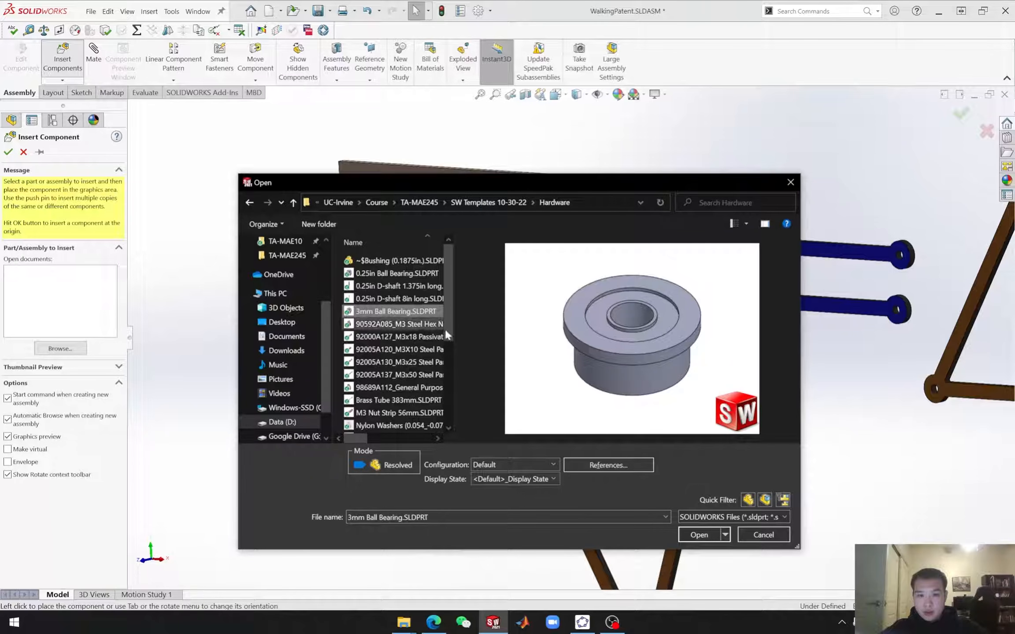
click(700, 535)
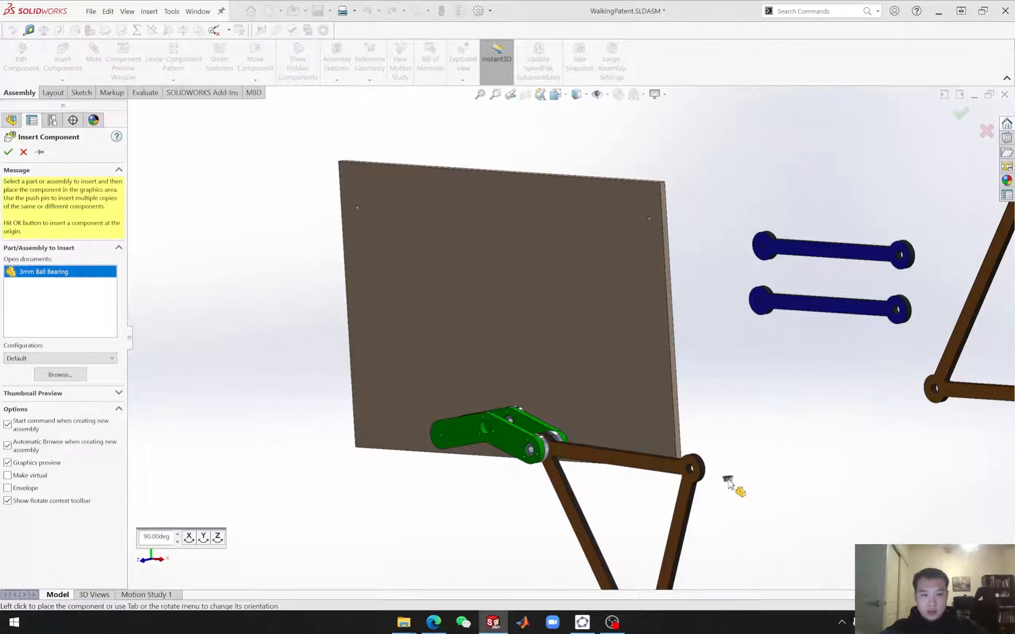
click(728, 481)
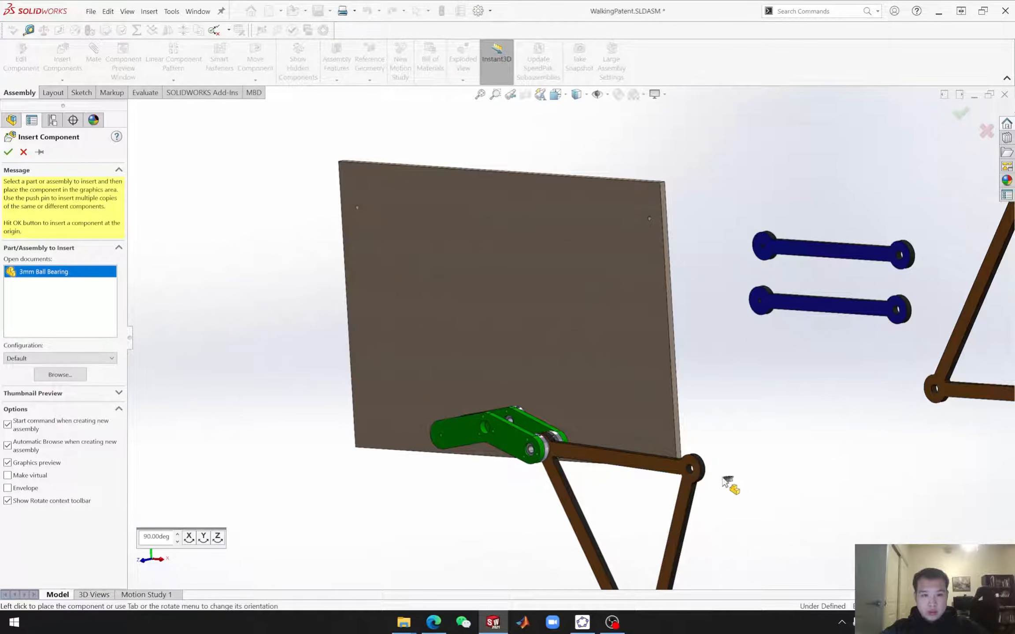
Step: Start a hinge mate with the 3mm Ball Bearing's outer cylindrical face and the ternary link's 8 mm corner hole as concentric selections
scroll(624, 420, down, 5)
scroll(623, 413, down, 2)
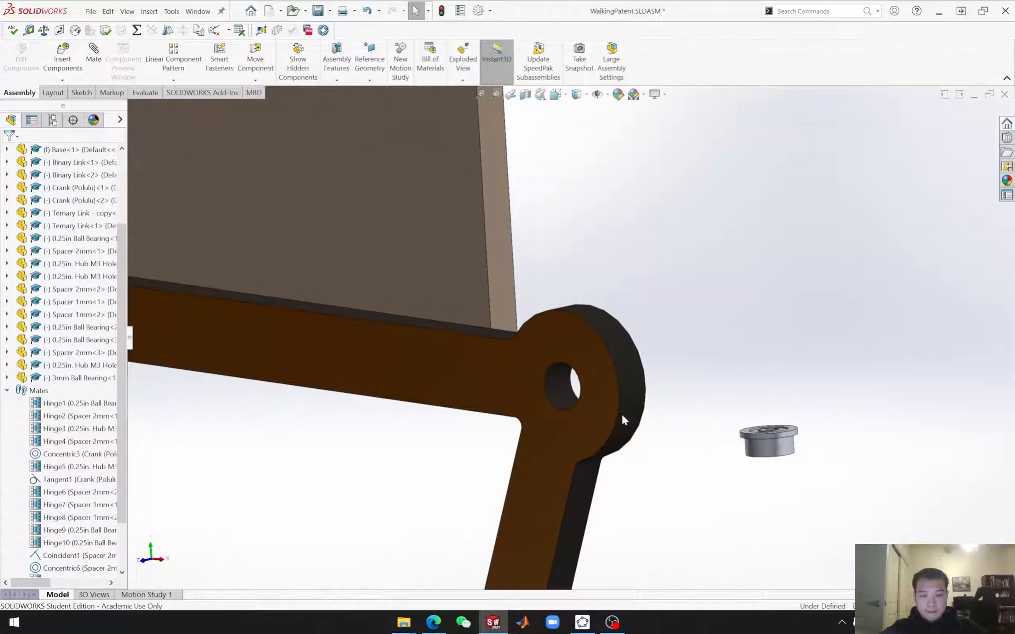
click(94, 60)
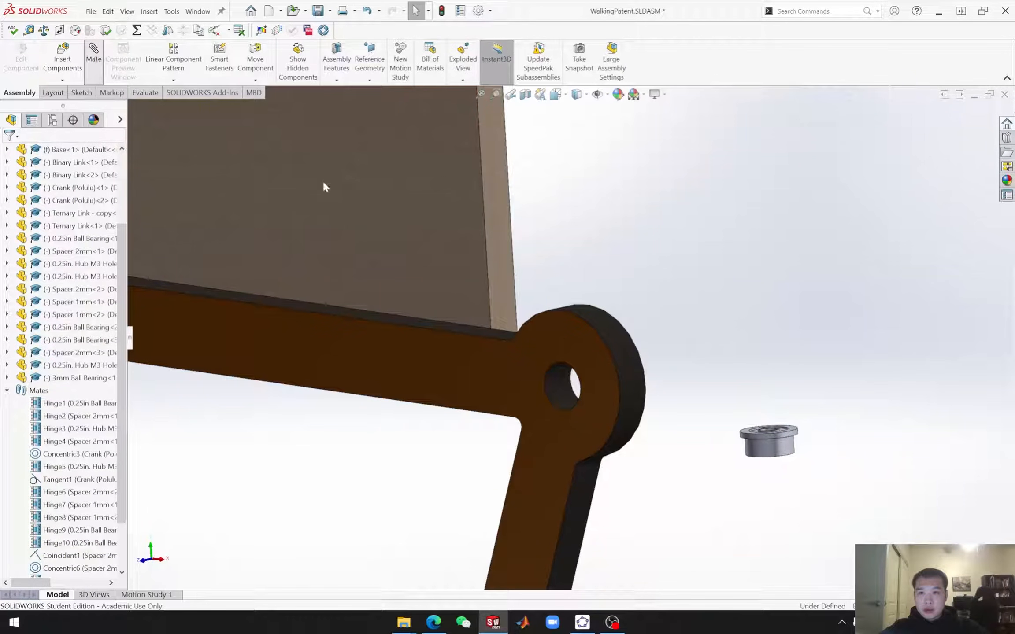
click(755, 454)
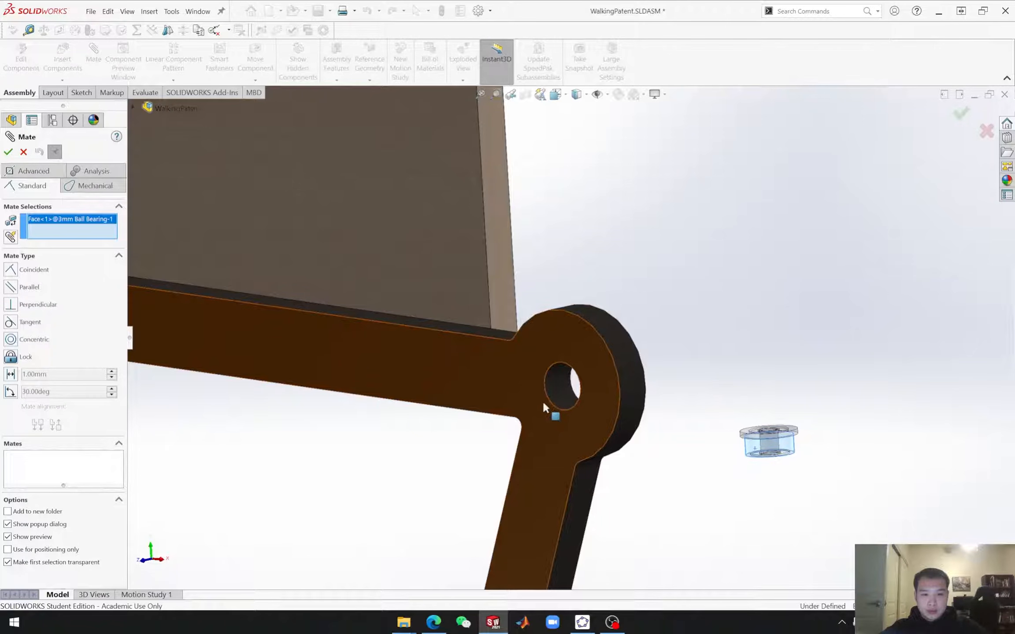
click(557, 383)
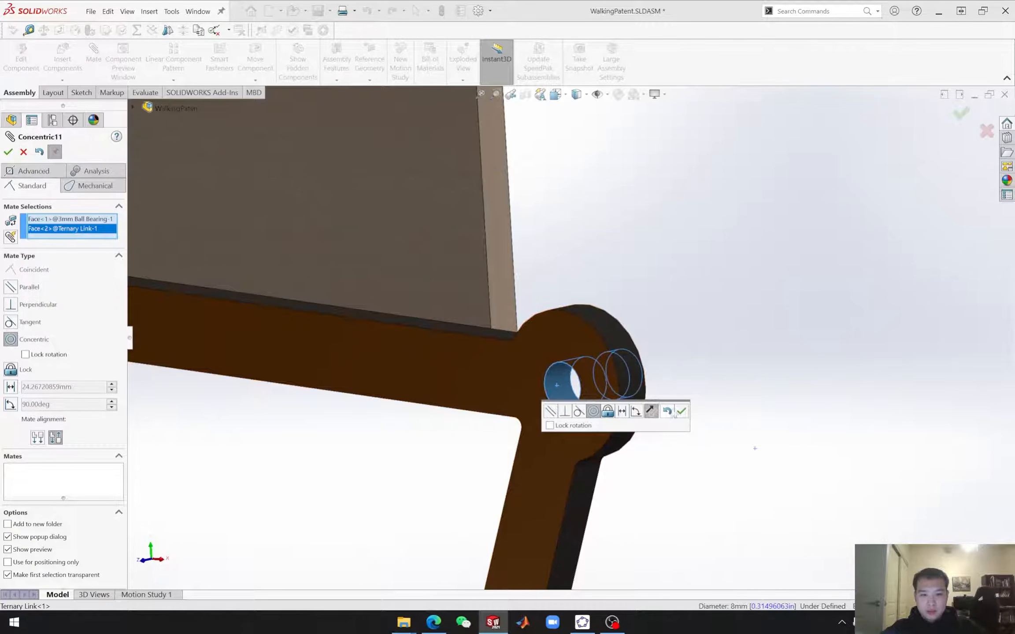
click(94, 187)
click(22, 300)
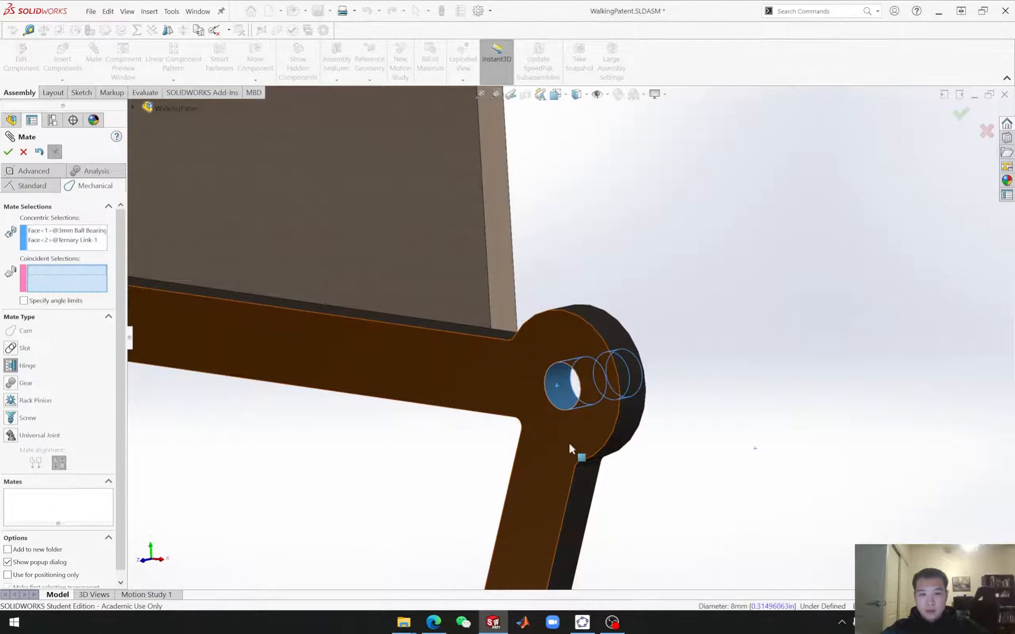
Step: Complete the hinge mate with the ternary link's outer flat face and the bearing flange's inner face as coincident selections, and leave the Mate command
click(580, 459)
middle_drag(679, 464, 627, 451)
scroll(675, 403, down, 4)
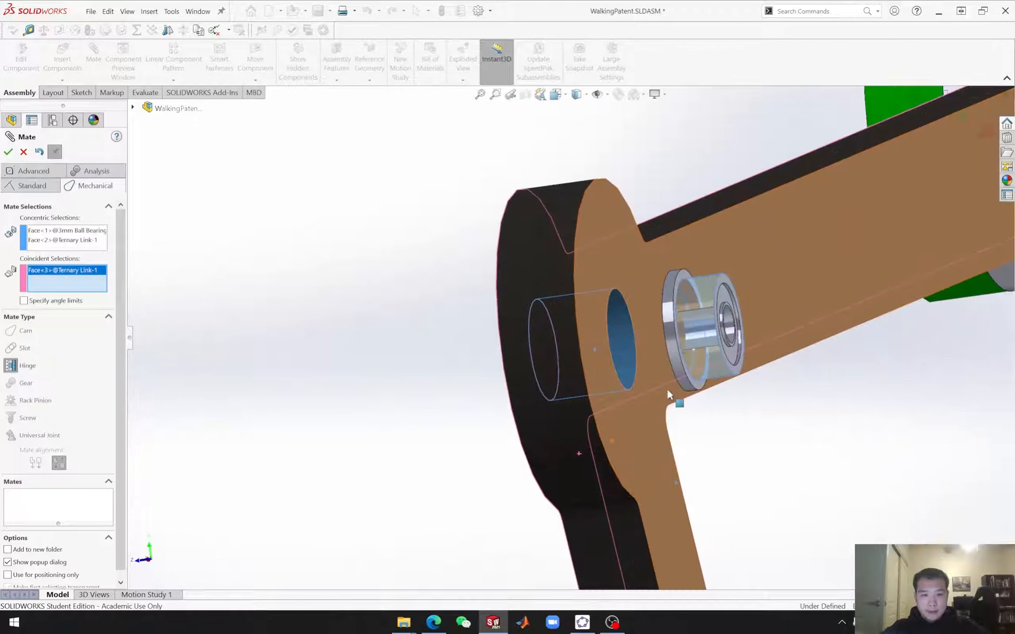
click(699, 392)
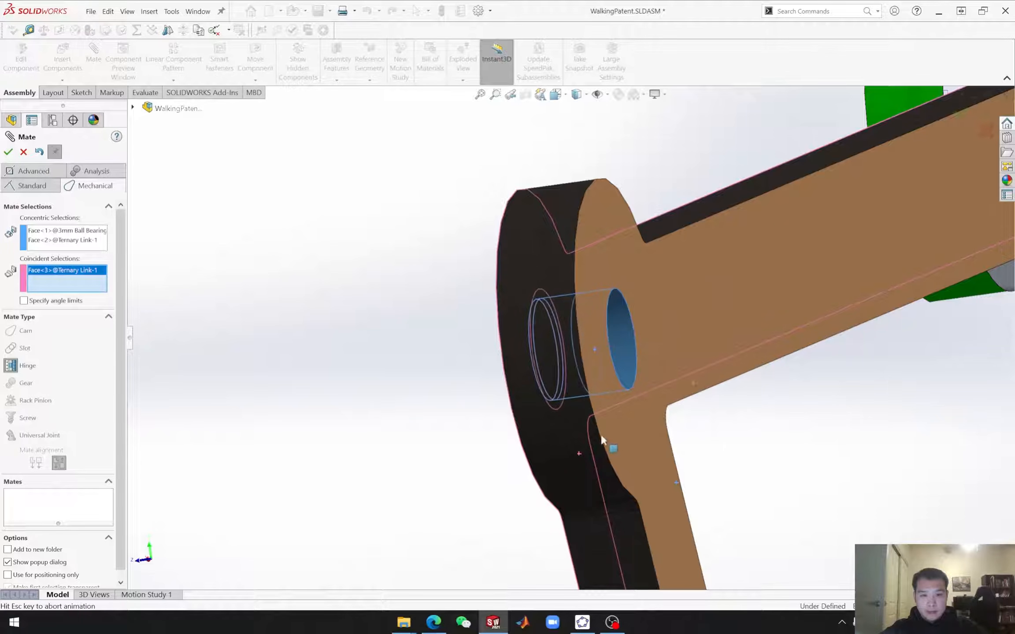
middle_drag(536, 430, 583, 425)
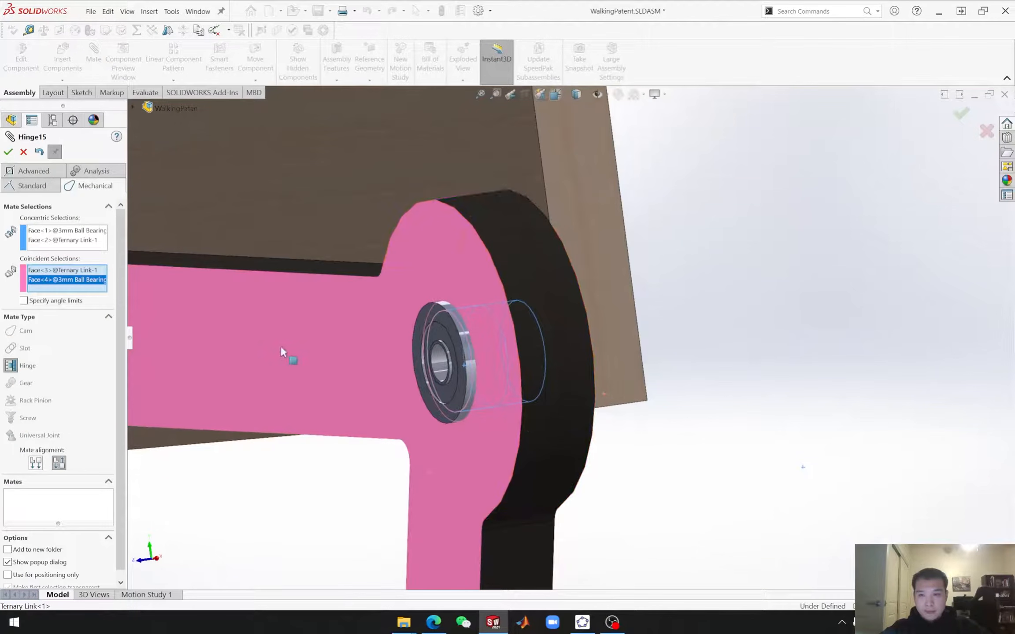
click(8, 153)
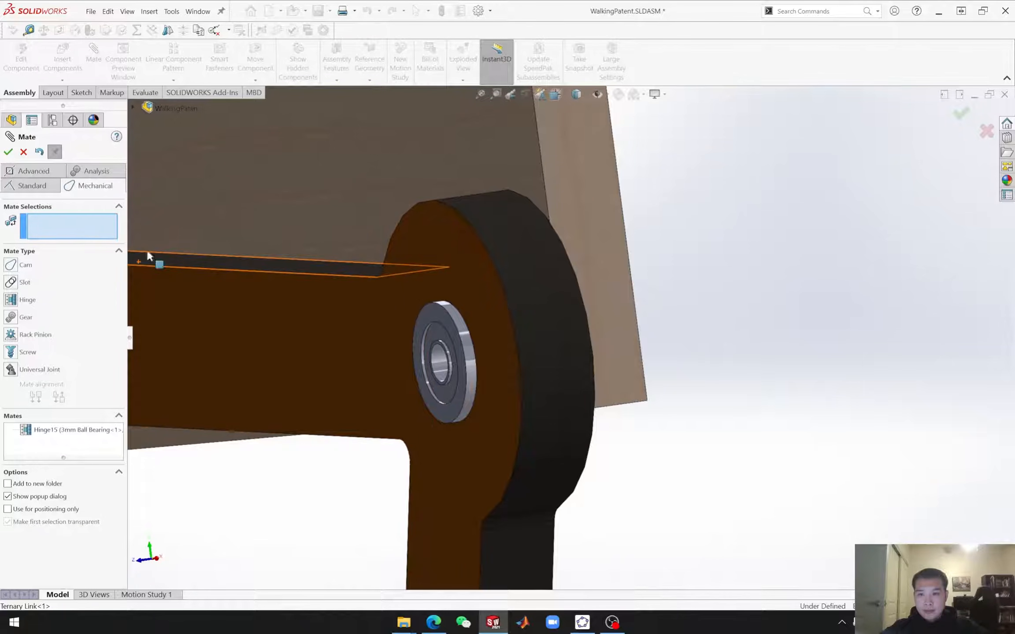
click(26, 155)
Step: Add a second copy of the 3mm Ball Bearing to the assembly, placing it beside the ternary link's corner
scroll(402, 434, up, 2)
scroll(436, 412, down, 2)
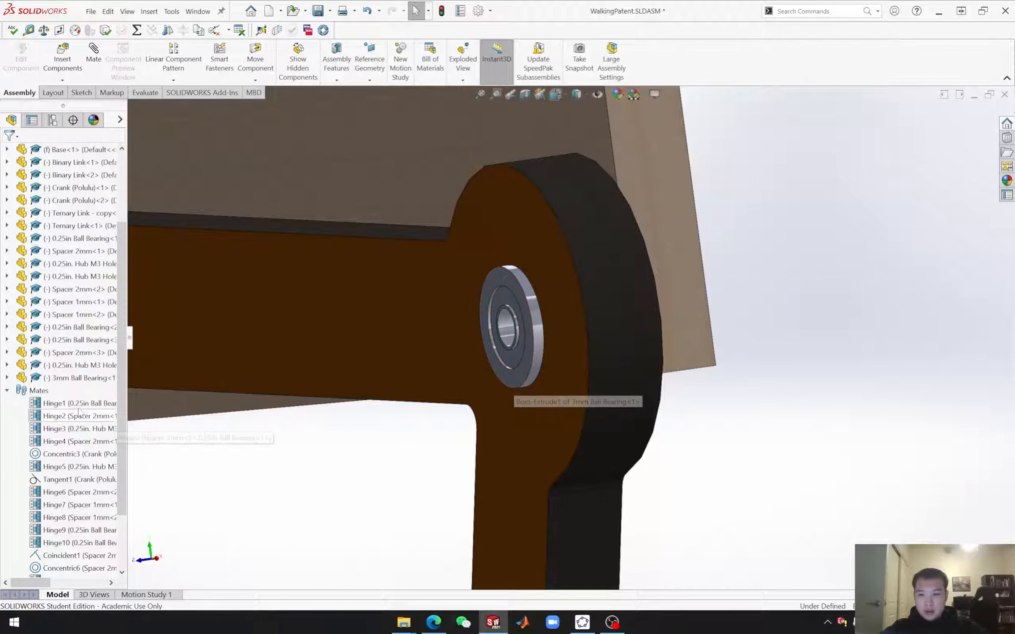
click(66, 379)
drag(66, 379, 726, 384)
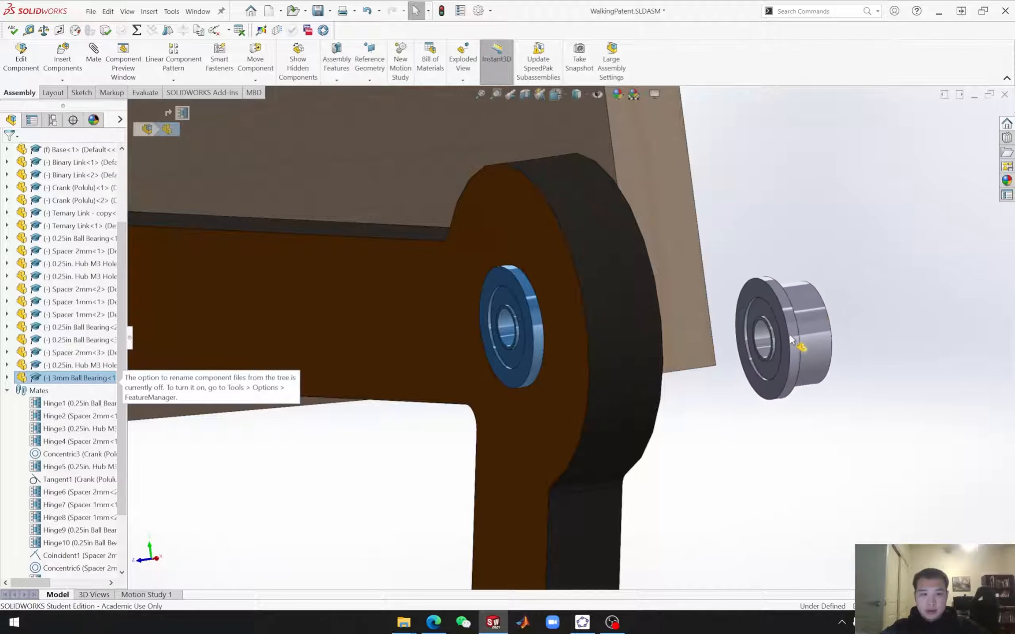
Step: Start a hinge mate with the second 3mm Ball Bearing's outer cylindrical face and the ternary link's 8 mm corner hole as concentric selections
middle_drag(592, 451, 533, 451)
scroll(668, 439, up, 3)
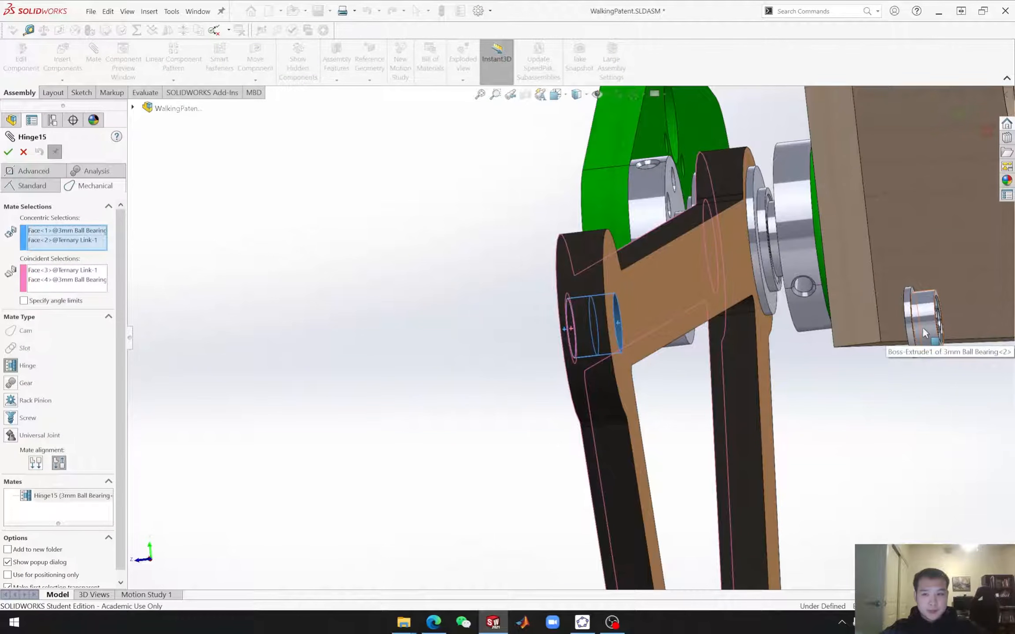
click(24, 152)
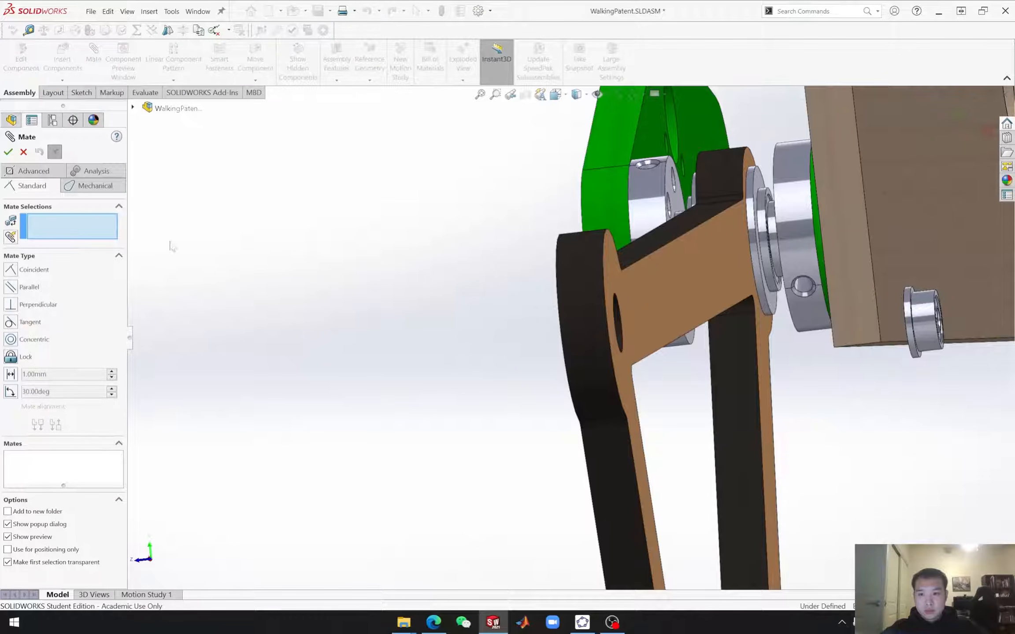
click(11, 300)
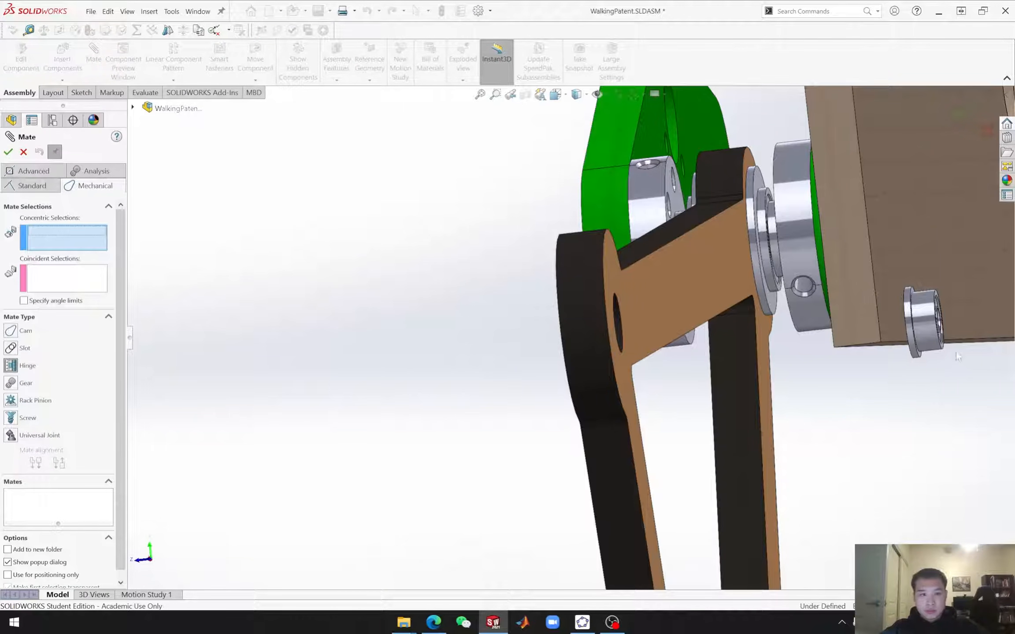
click(928, 323)
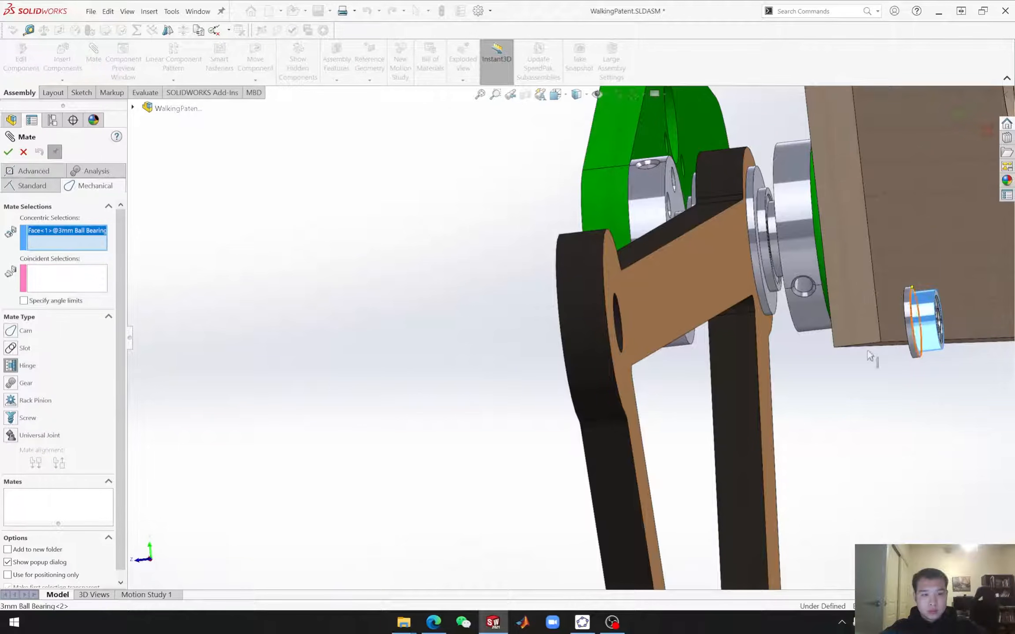
click(620, 324)
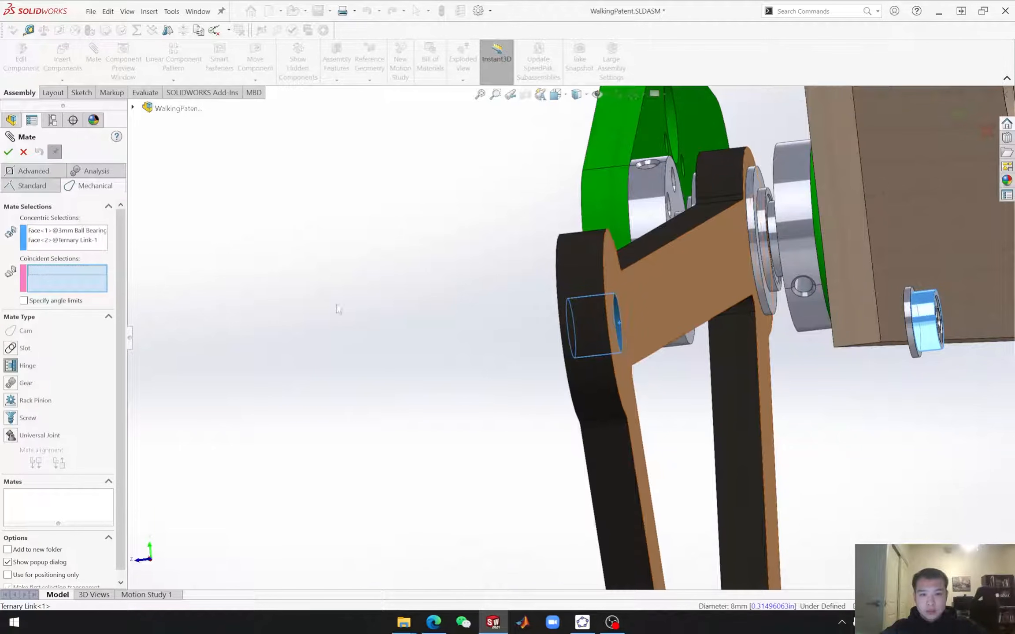
Step: Complete the hinge mate with the ternary link's flat face and the second bearing's flange face as coincident selections, and leave the Mate command
click(651, 310)
scroll(950, 381, down, 3)
middle_drag(947, 382, 571, 334)
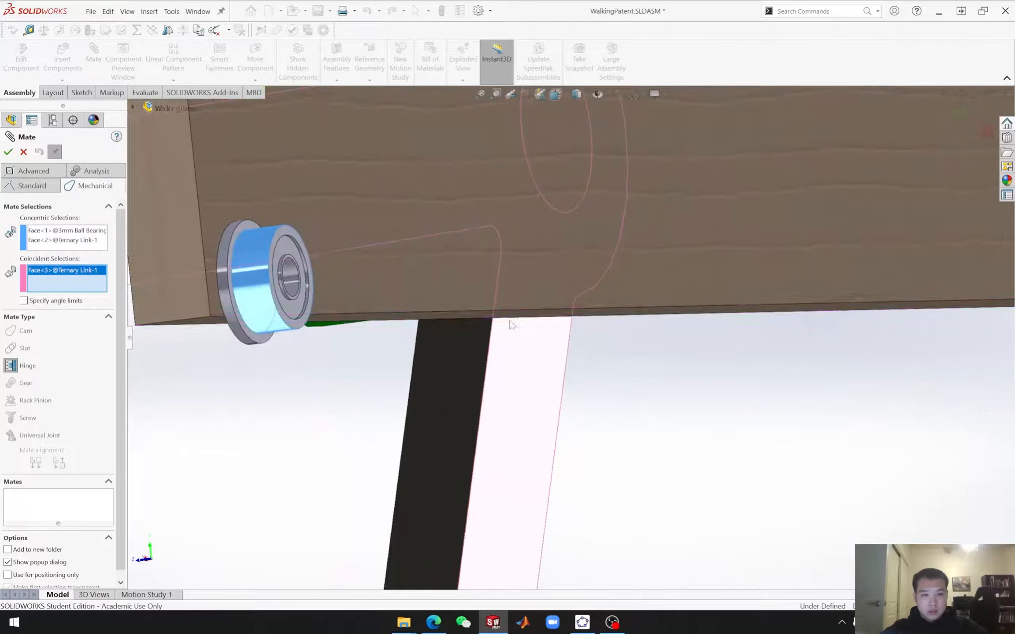
click(260, 340)
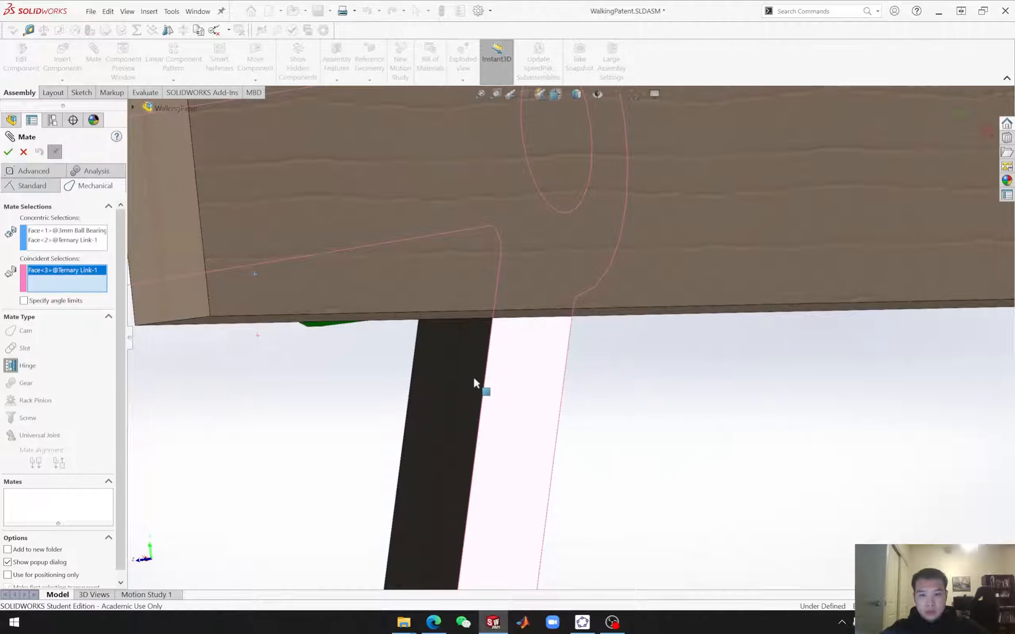
scroll(441, 381, up, 3)
scroll(348, 314, down, 5)
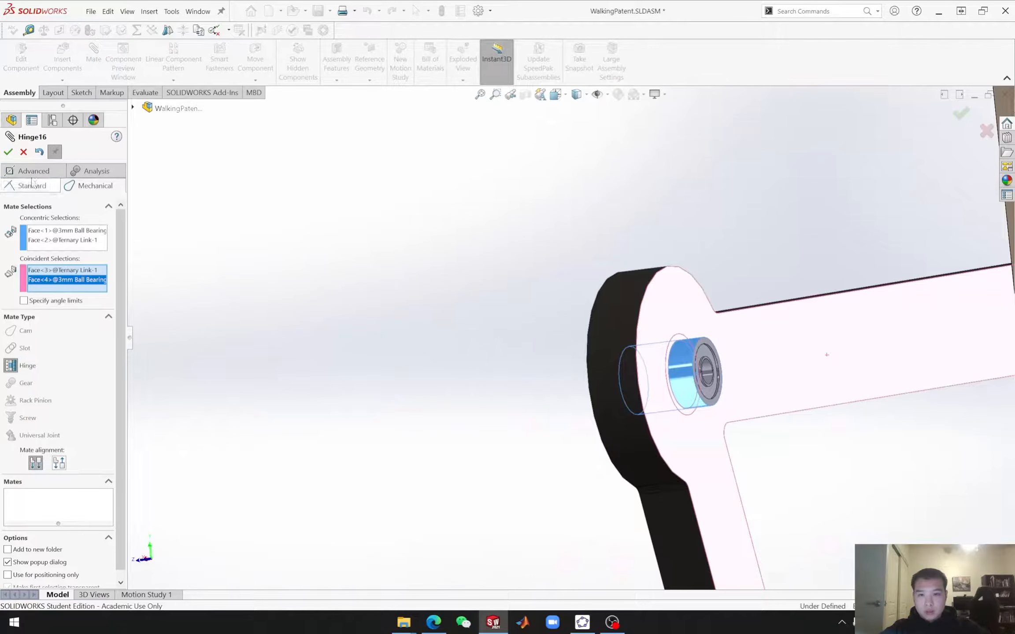
click(8, 152)
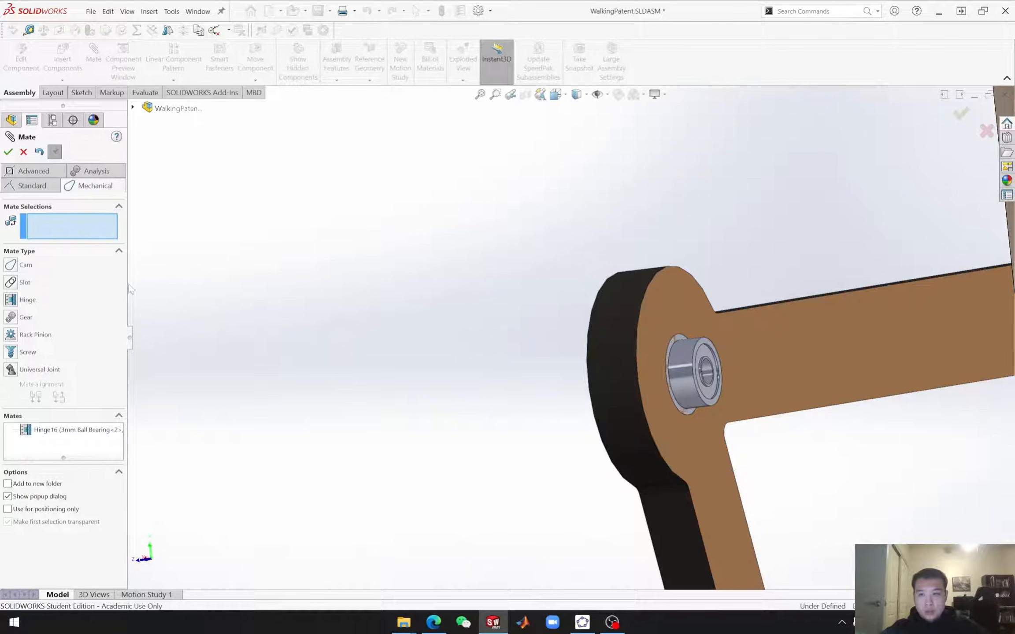
click(25, 153)
Step: Edit the second bearing's hinge mate, flipping its alignment to seat the bearing's barrel inside the link's corner hole
scroll(66, 556, down, 3)
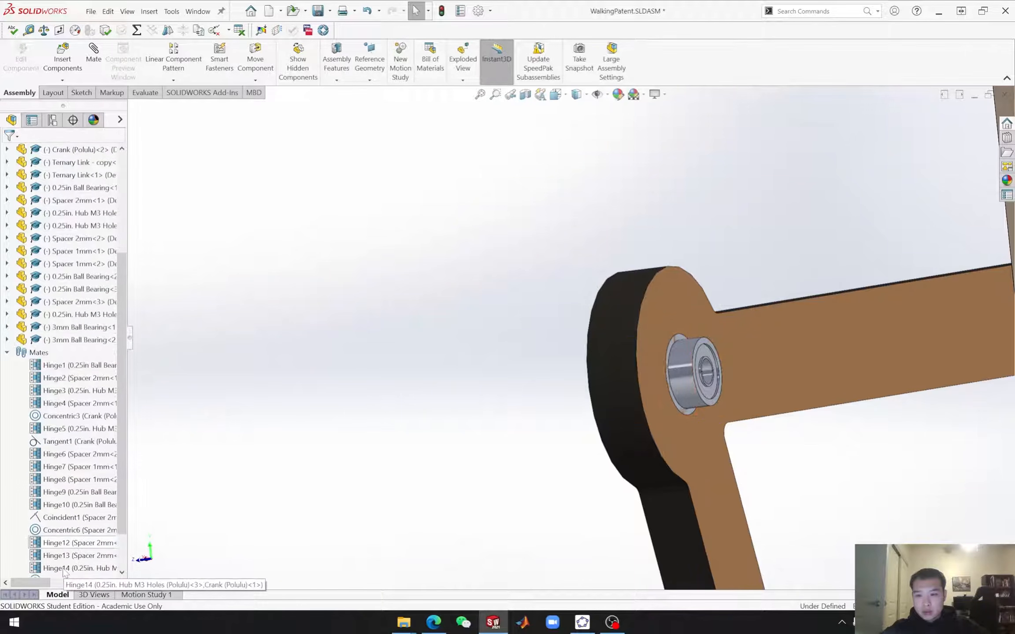
click(73, 569)
click(78, 535)
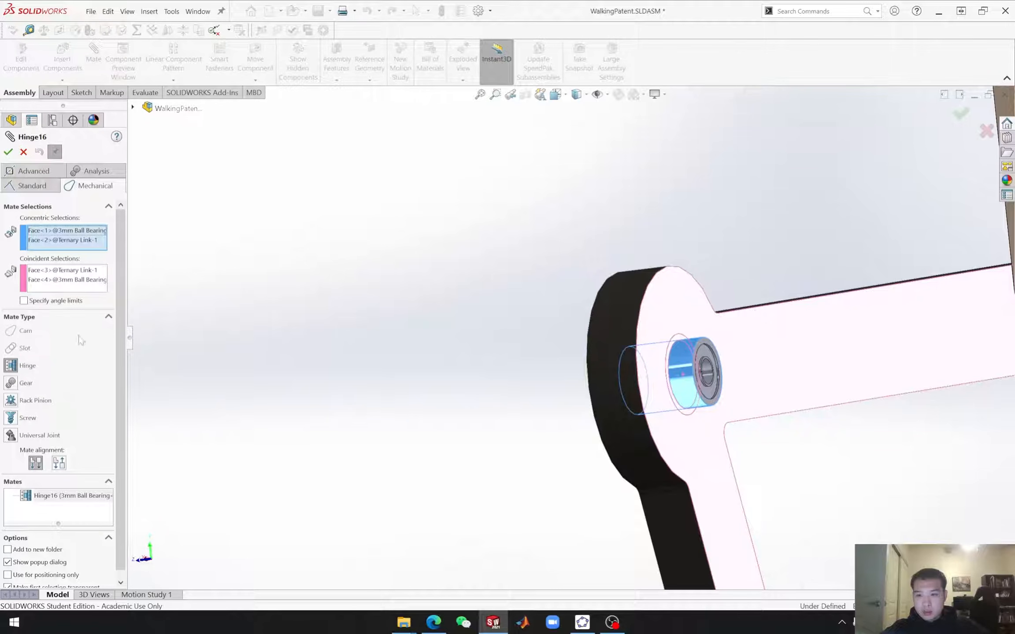
click(42, 281)
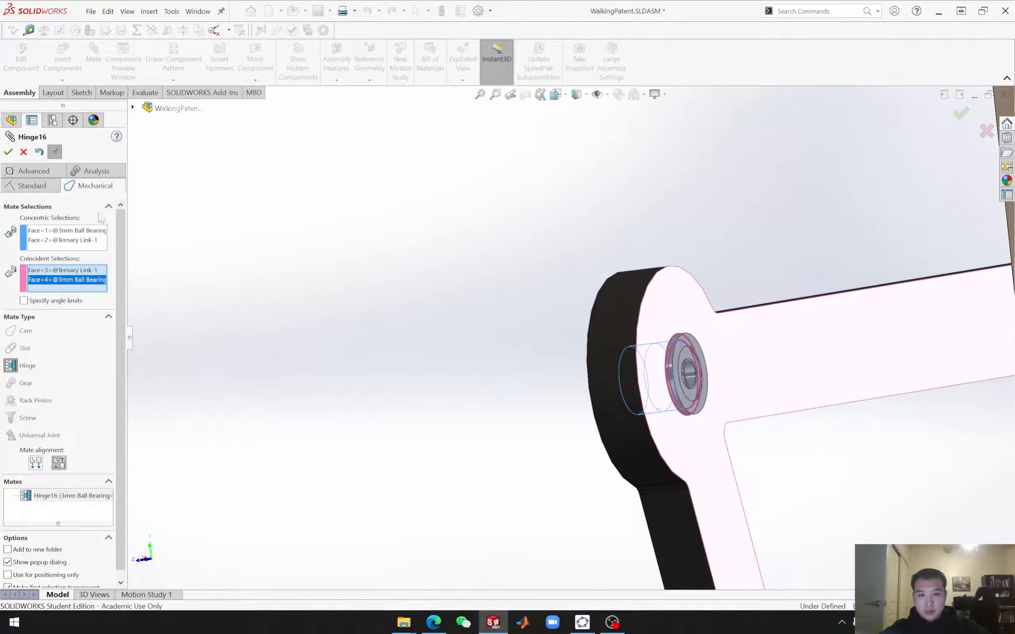
click(8, 152)
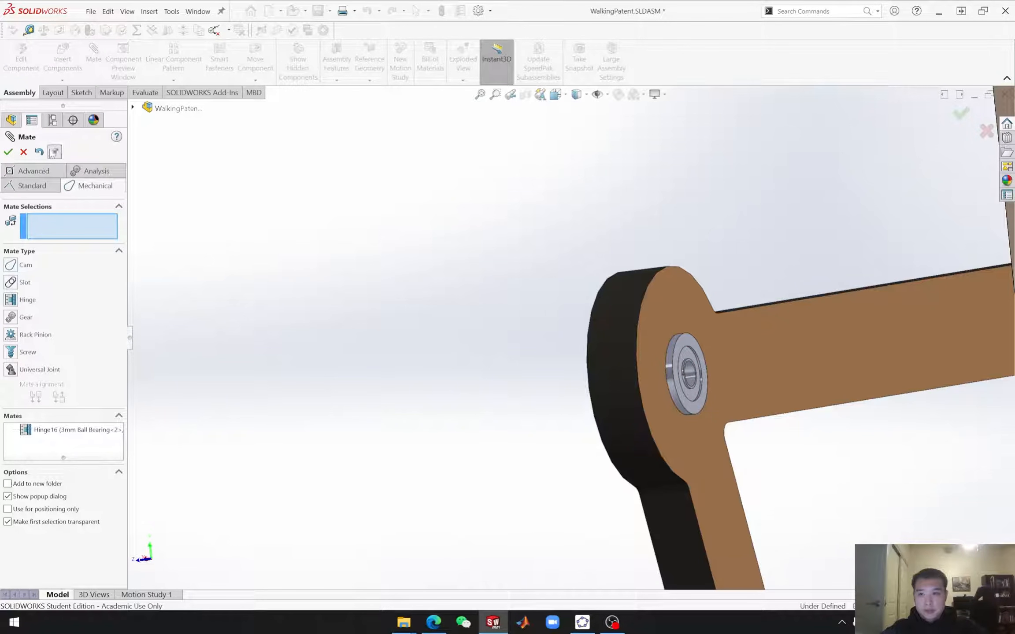
click(25, 152)
Step: Examine the ternary link's corner with its two 3 mm bearings from both sides, along with the cranks and base
middle_drag(453, 451, 594, 469)
scroll(569, 457, up, 6)
scroll(586, 467, up, 2)
scroll(460, 335, up, 5)
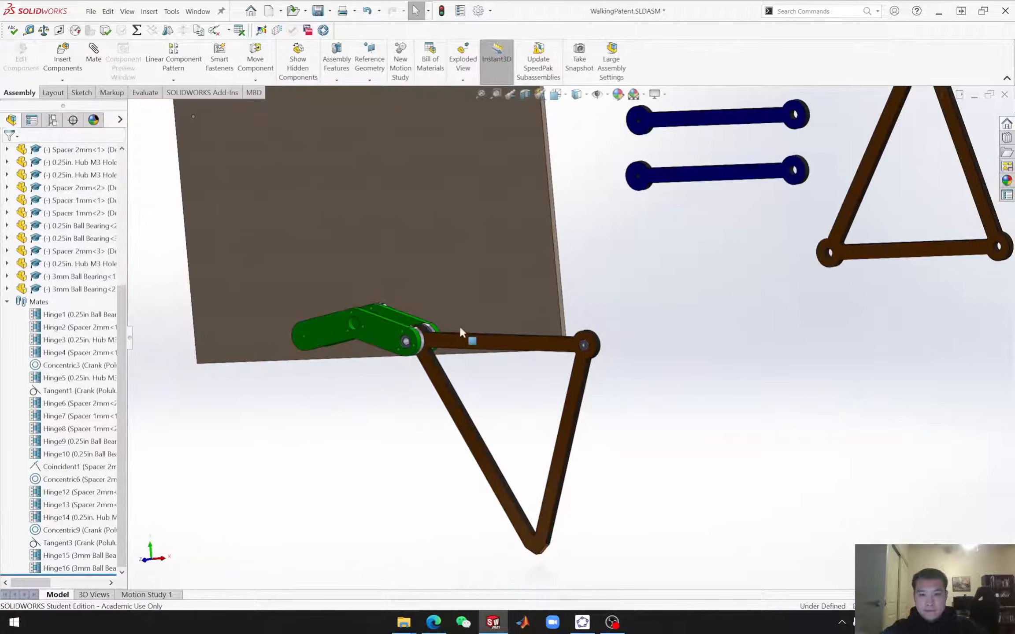
scroll(514, 288, down, 5)
middle_drag(616, 449, 580, 493)
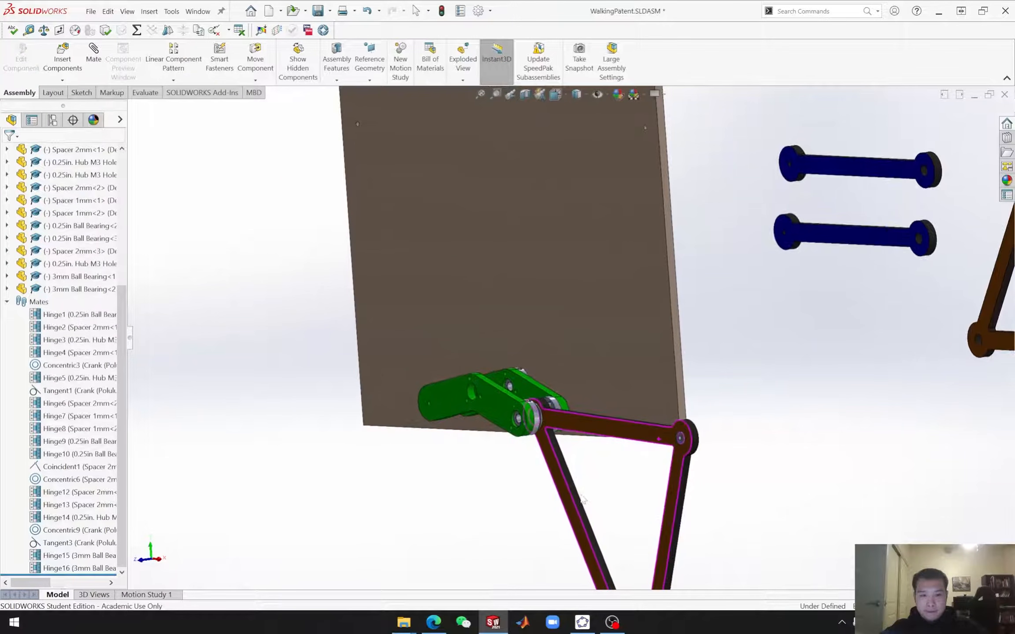
scroll(648, 423, down, 4)
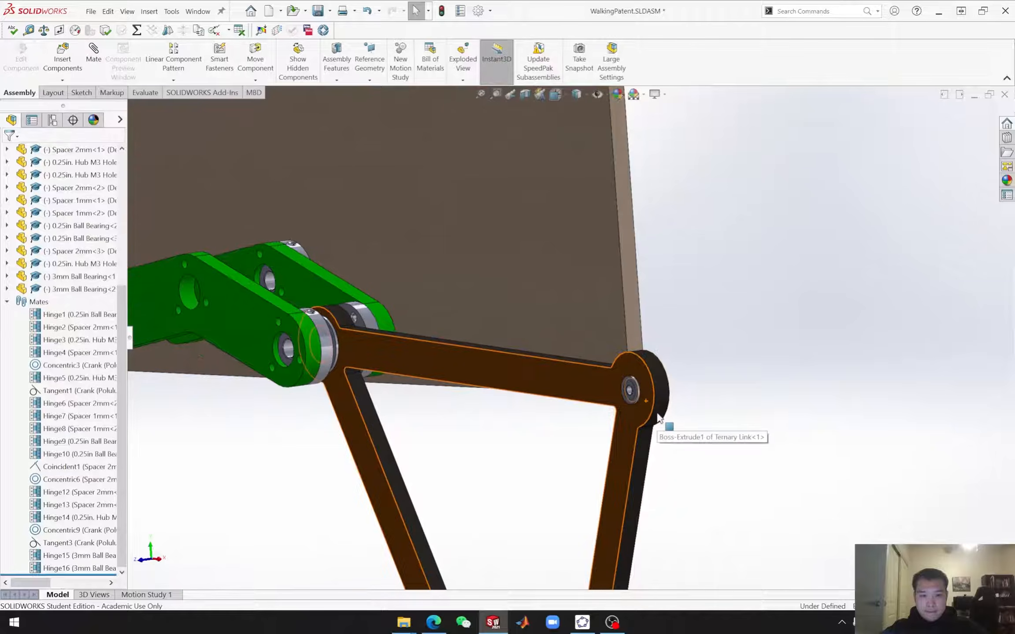
scroll(659, 418, up, 4)
middle_drag(680, 403, 646, 378)
scroll(577, 352, down, 10)
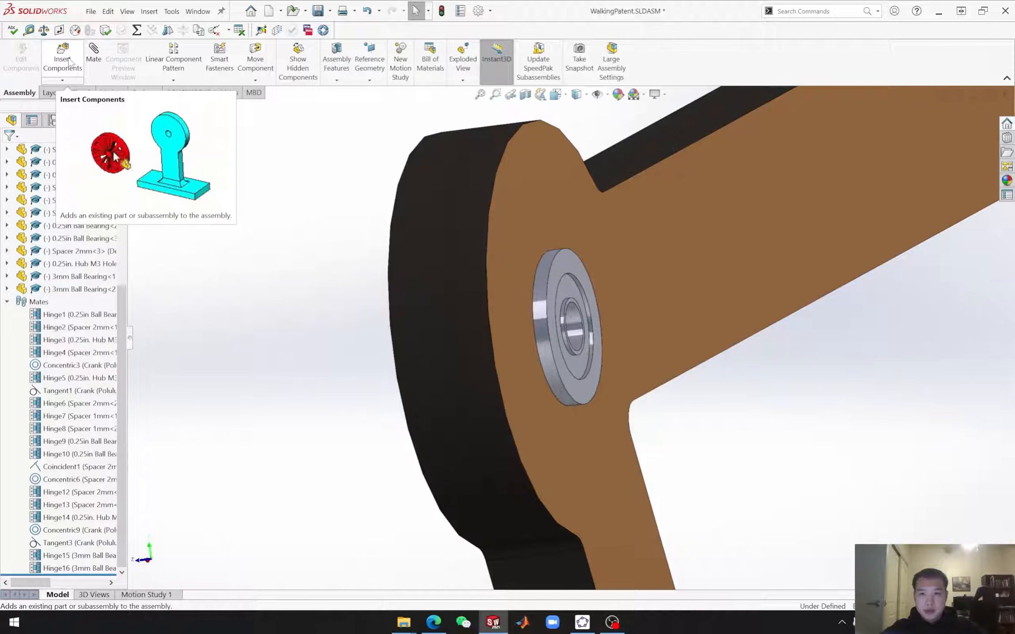
Step: Browse the Hardware folder for a washer to insert, previewing Nylon Washers (0.054_-0.074_ thick).SLDPRT
click(70, 60)
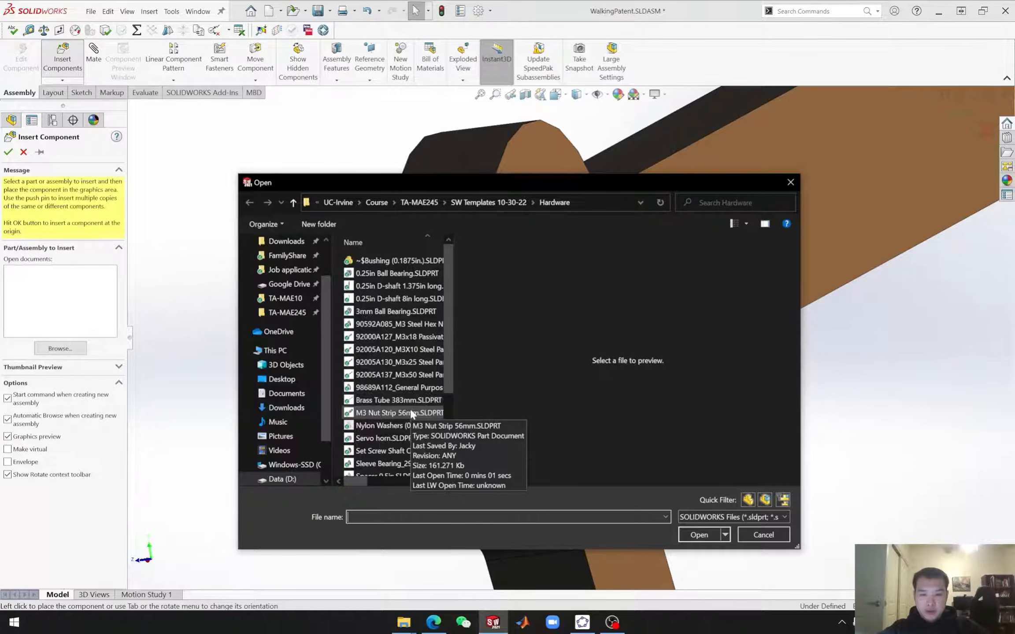
scroll(403, 410, down, 1)
scroll(396, 402, up, 1)
scroll(403, 414, down, 1)
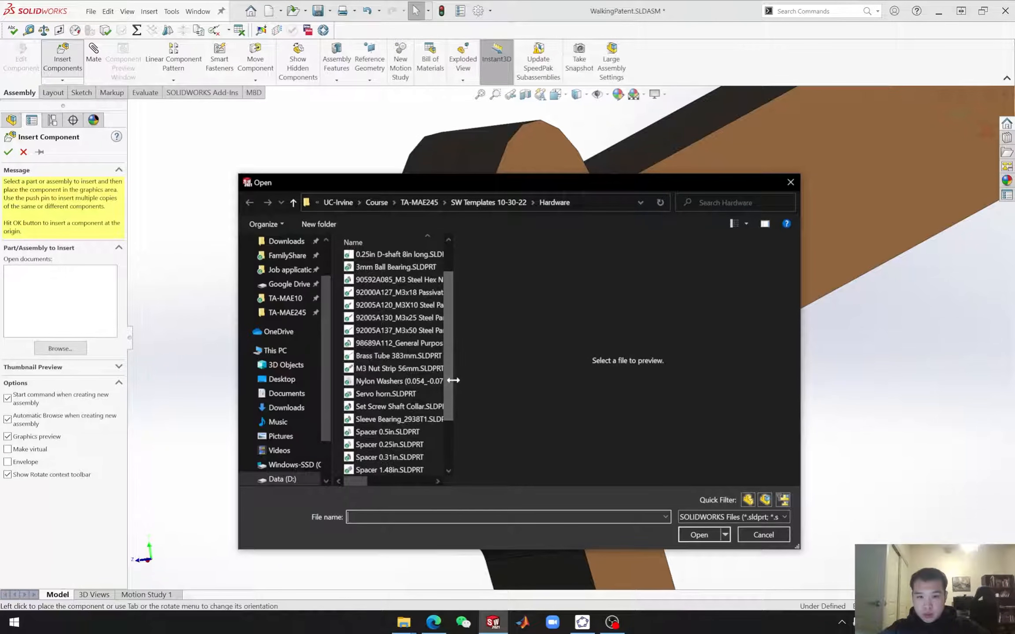
drag(455, 384, 507, 378)
scroll(432, 379, up, 1)
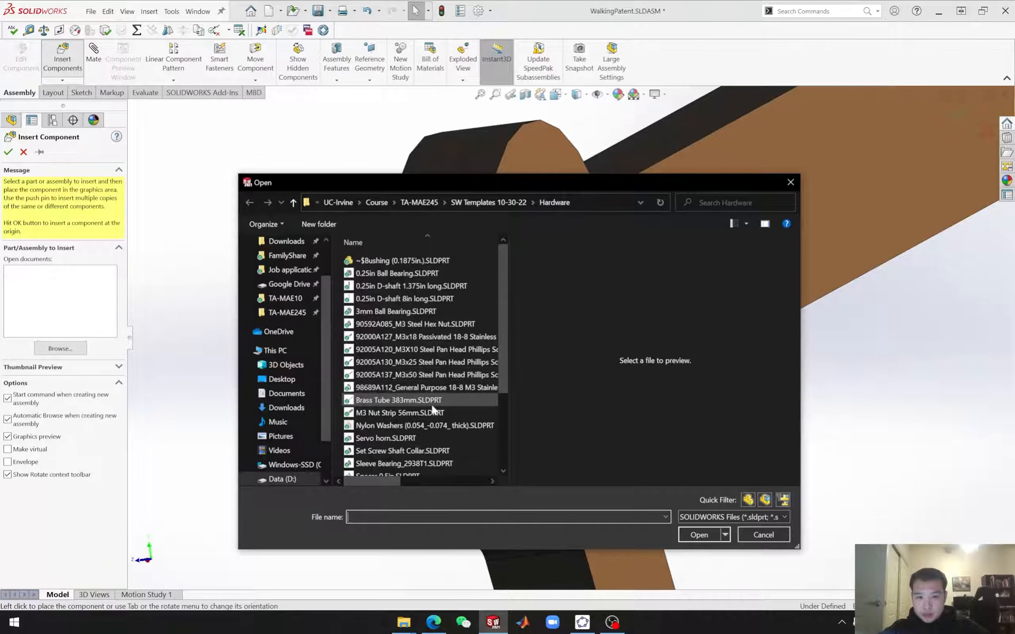
click(431, 430)
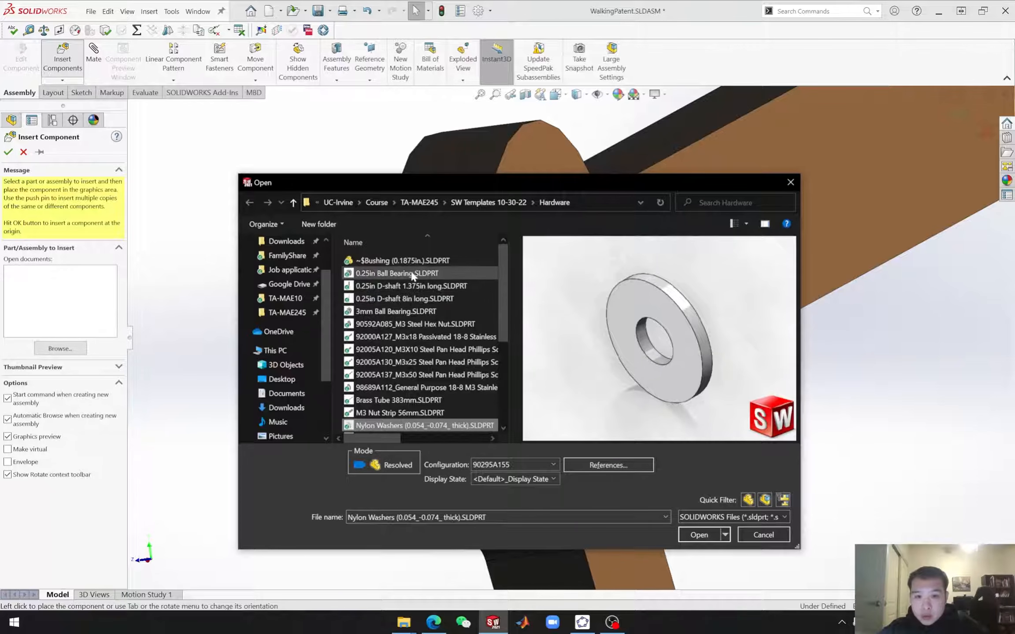
scroll(440, 348, down, 4)
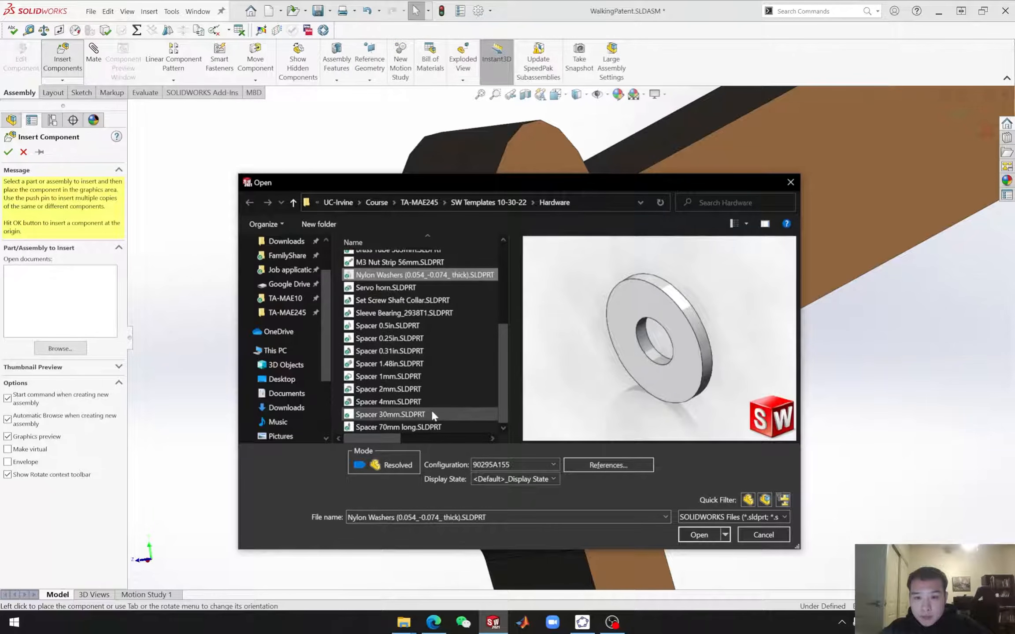
scroll(432, 409, up, 2)
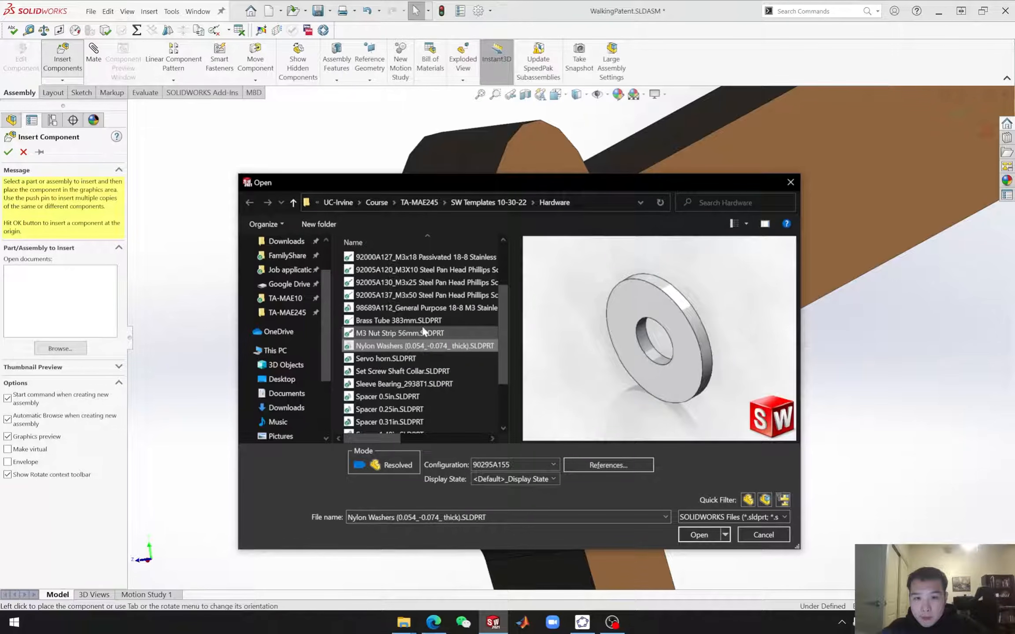
Step: Insert 98689A112_General Purpose 18-8 M3 Stainless Steel Washer.SLDPRT from the Hardware folder, placing it beside the second 3mm Ball Bearing
click(425, 322)
click(405, 309)
click(407, 293)
click(412, 308)
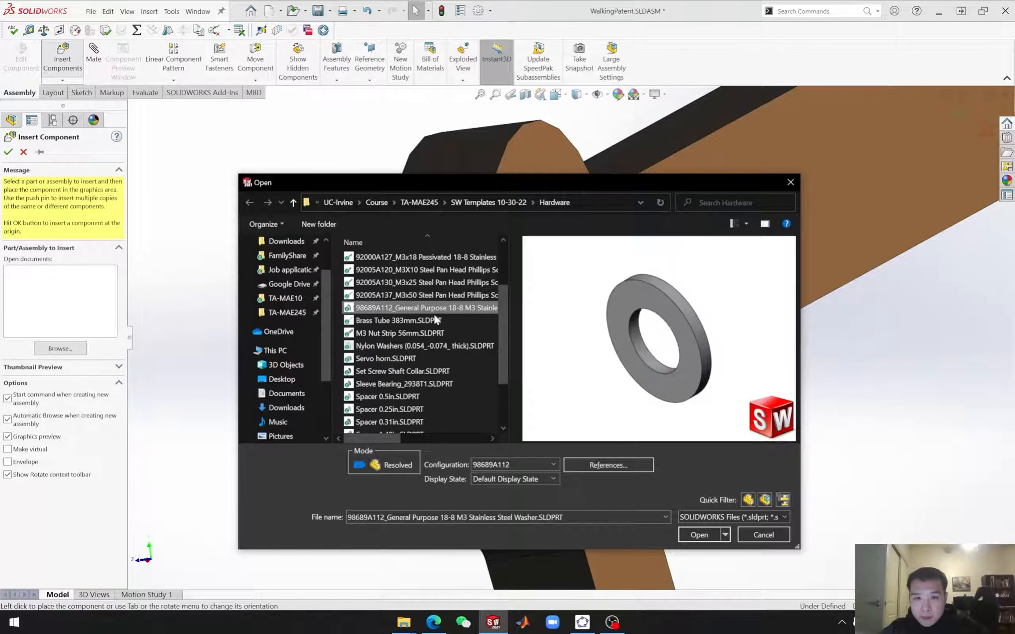
mouse_move(509, 331)
mouse_down()
mouse_move(534, 317)
mouse_move(580, 319)
mouse_move(526, 327)
mouse_up()
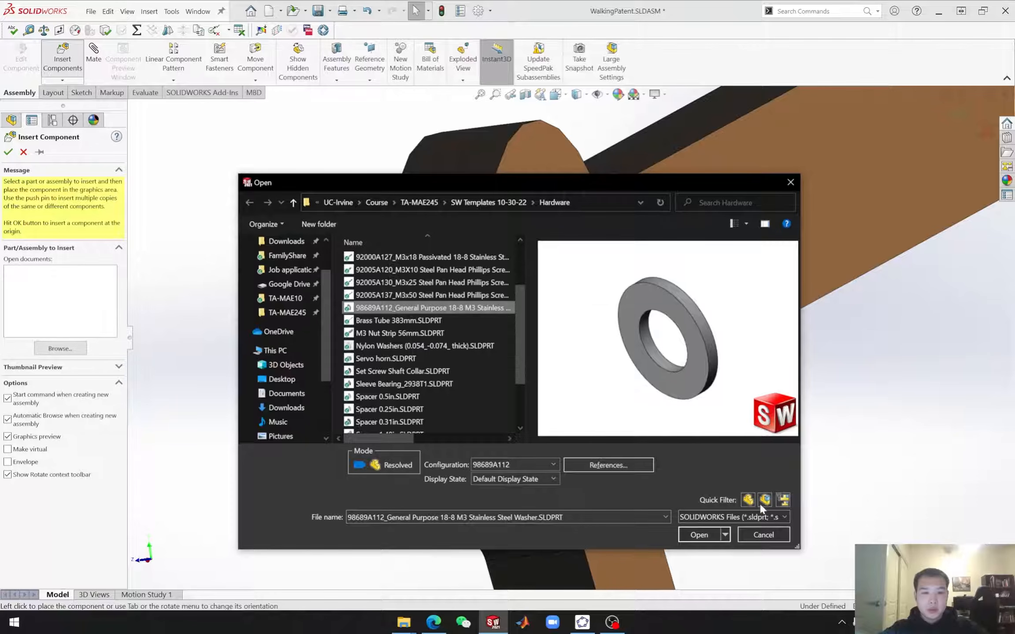
click(699, 536)
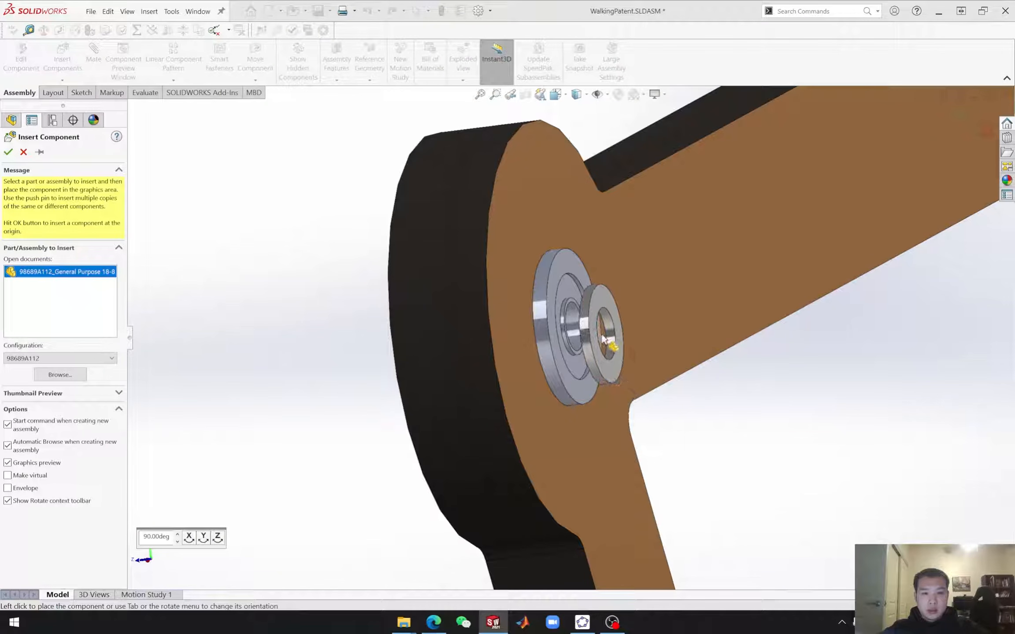
click(624, 372)
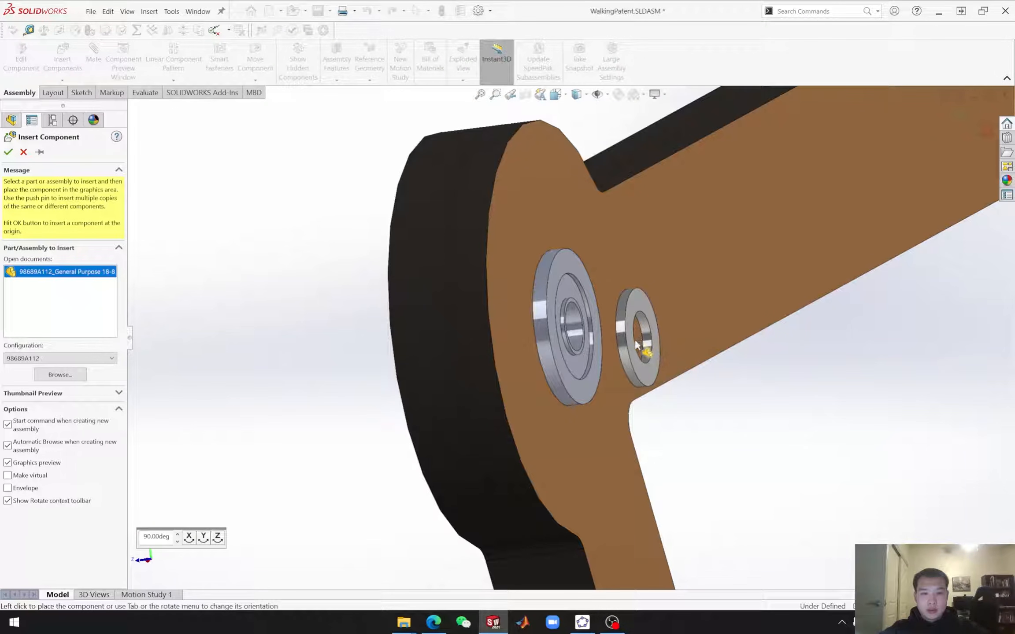
Step: Start a hinge mate with the M3 washer's inner hole and the 3mm Ball Bearing's bore as concentric selections
scroll(113, 412, down, 2)
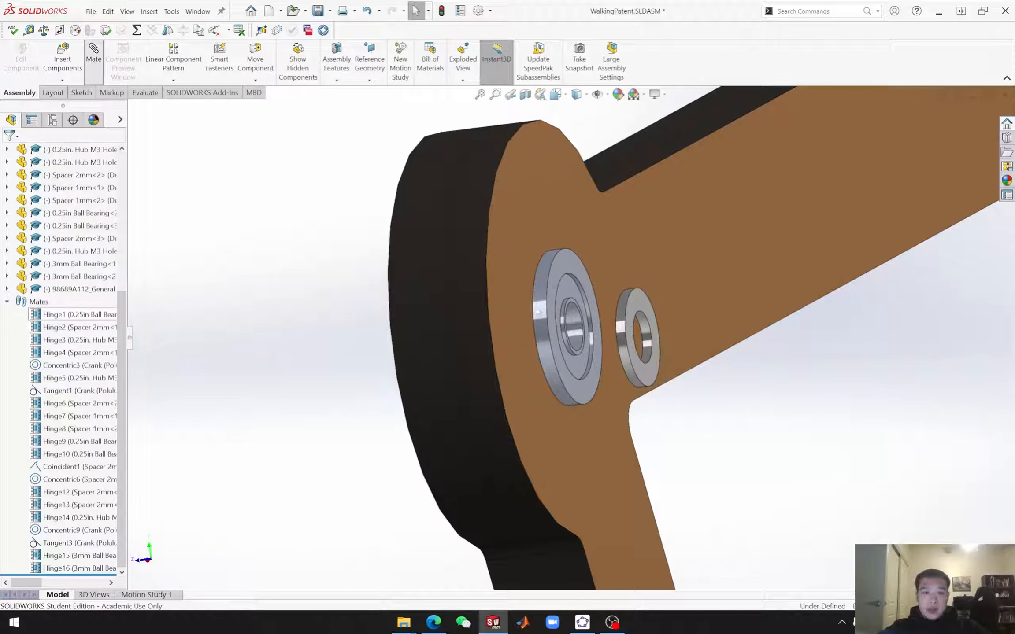
click(92, 191)
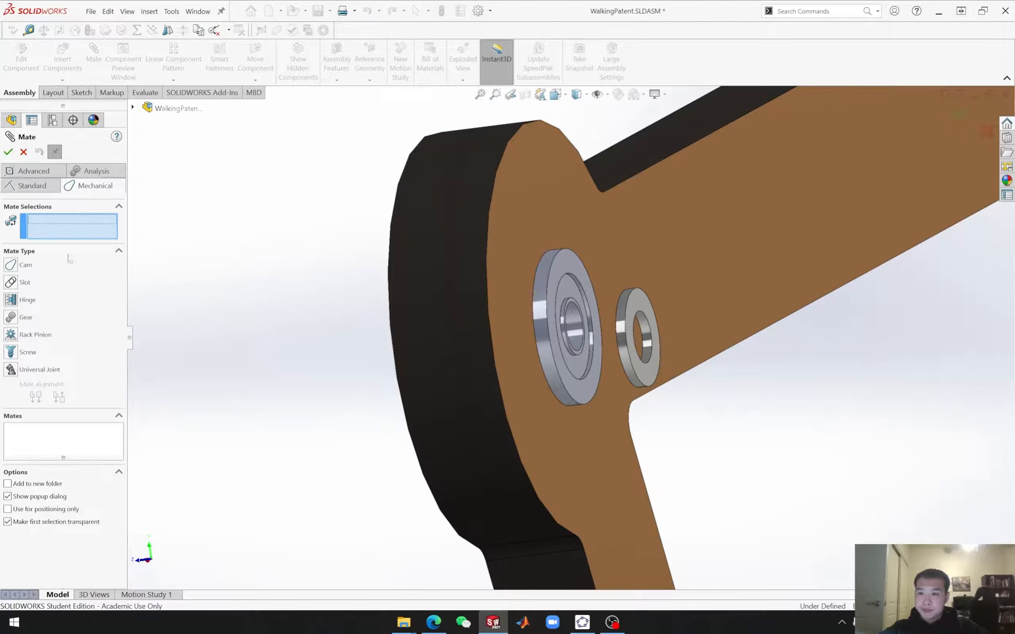
click(21, 301)
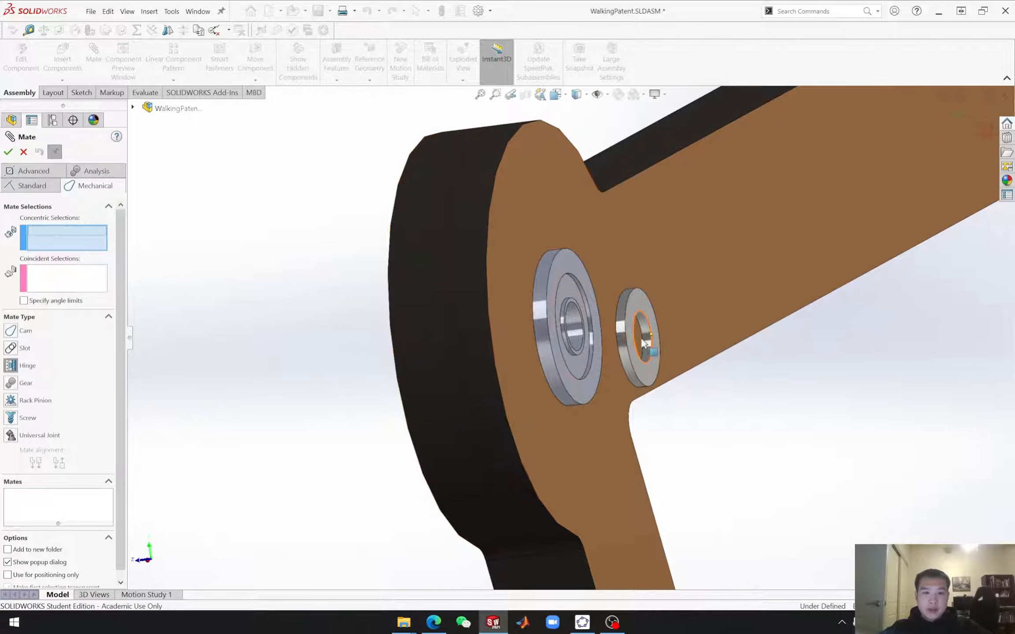
scroll(635, 344, down, 4)
click(625, 325)
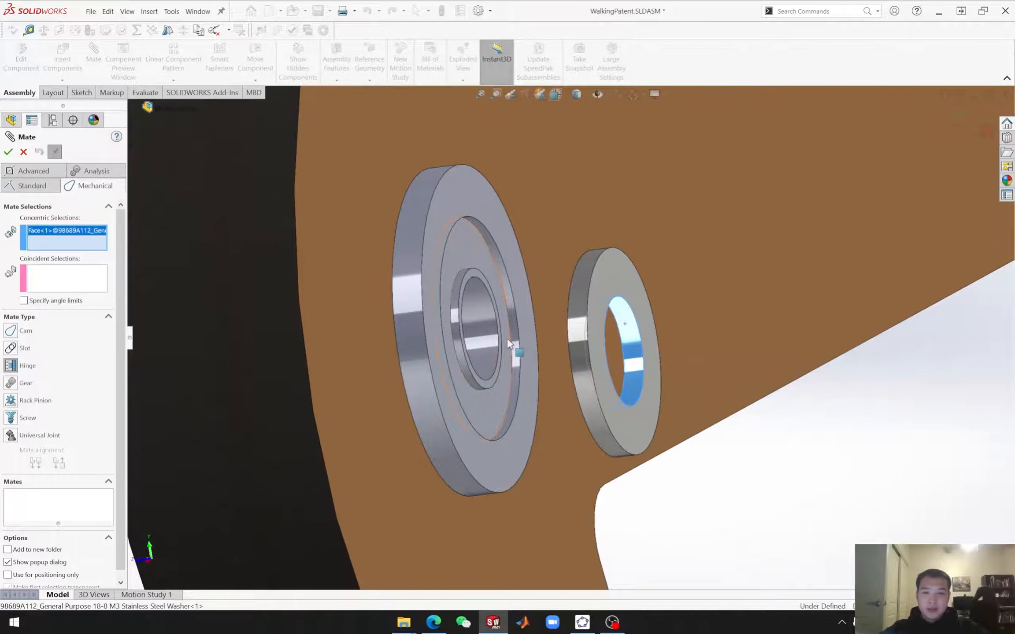
click(479, 325)
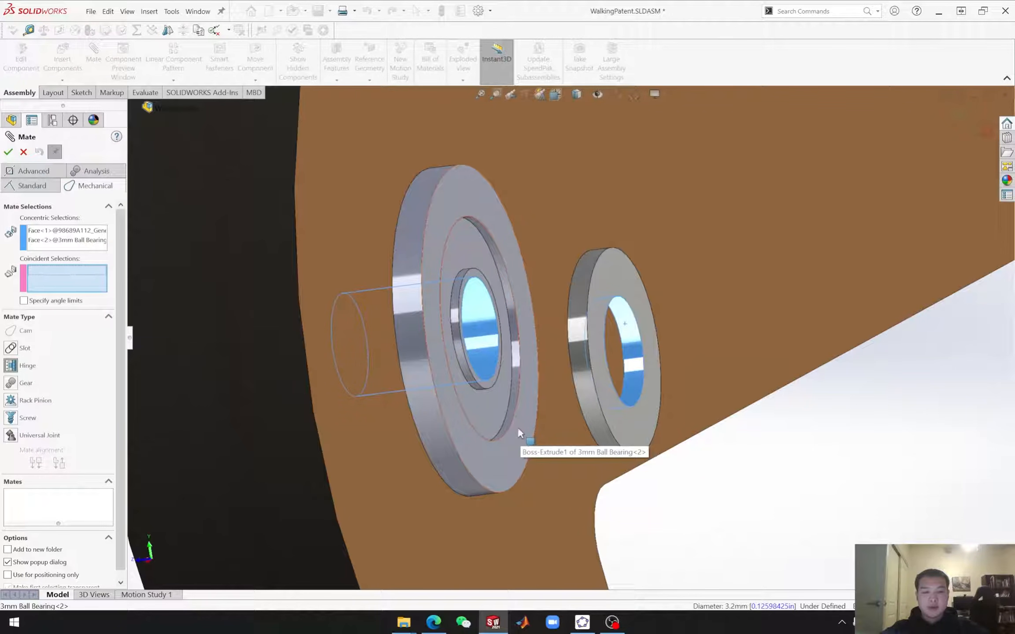
Step: Complete the hinge mate with the bearing inner ring's flat face and the washer's flat face as coincident selections
middle_drag(518, 429, 558, 425)
click(478, 388)
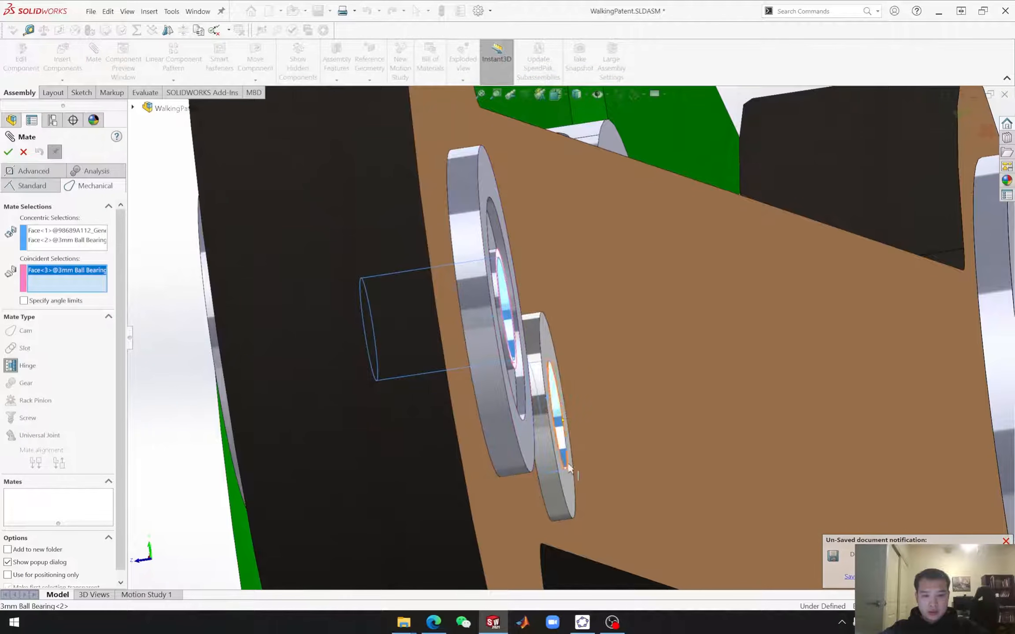
click(593, 391)
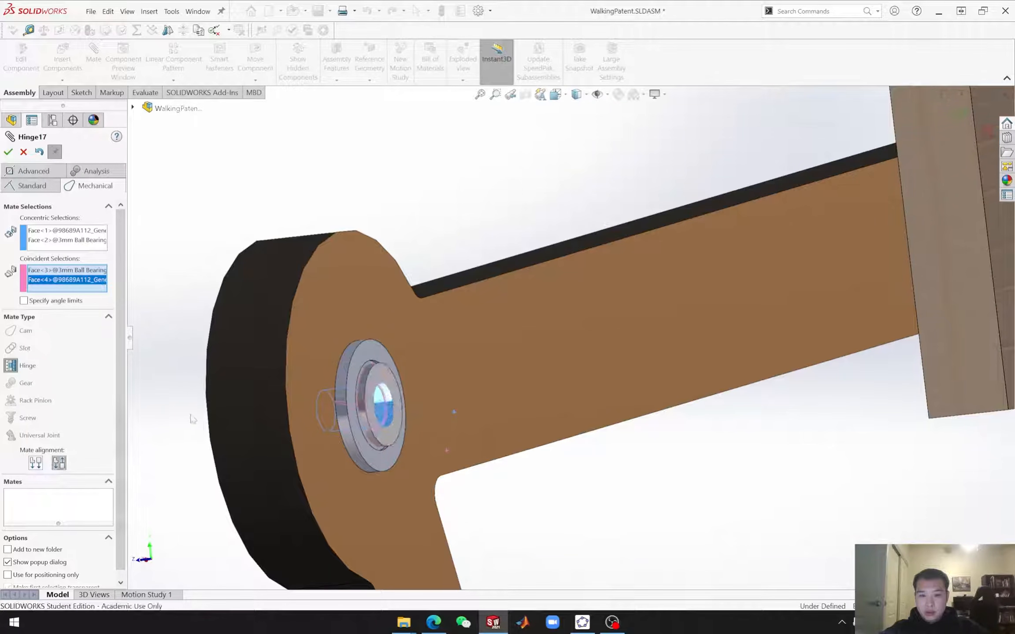
click(8, 152)
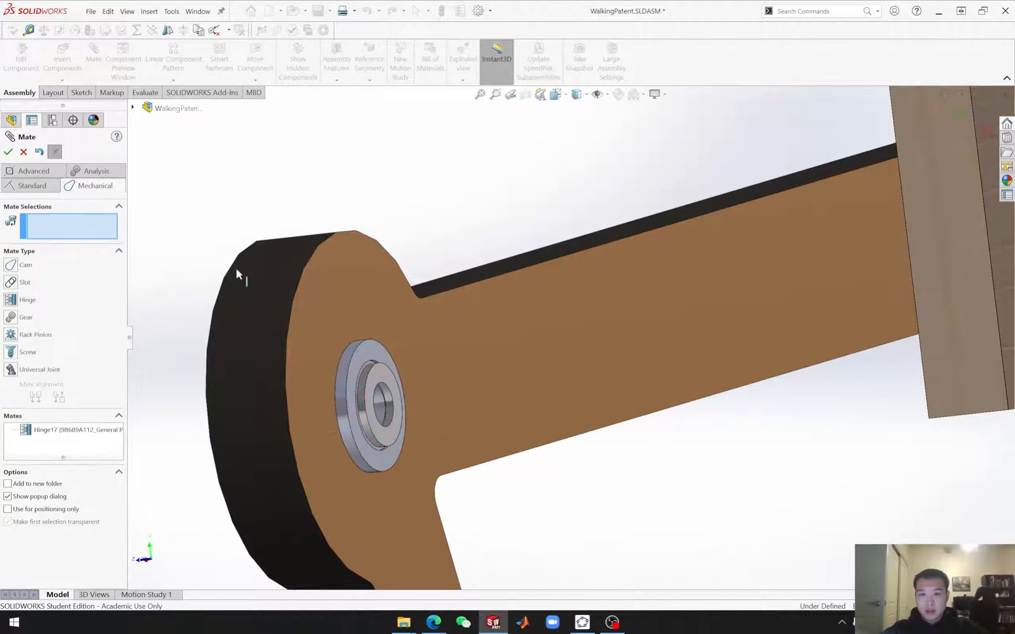
Step: Insert Spacer 0.25in.SLDPRT from the Hardware folder, placing it below the wooden plate beside the ternary link
middle_drag(592, 482, 616, 469)
scroll(728, 469, down, 6)
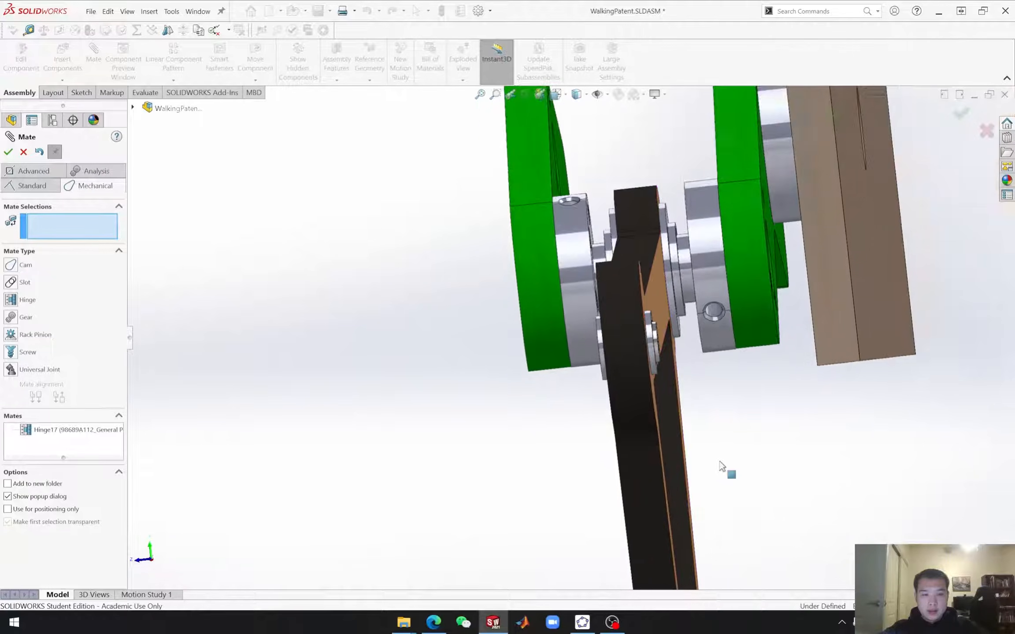
scroll(586, 371, up, 3)
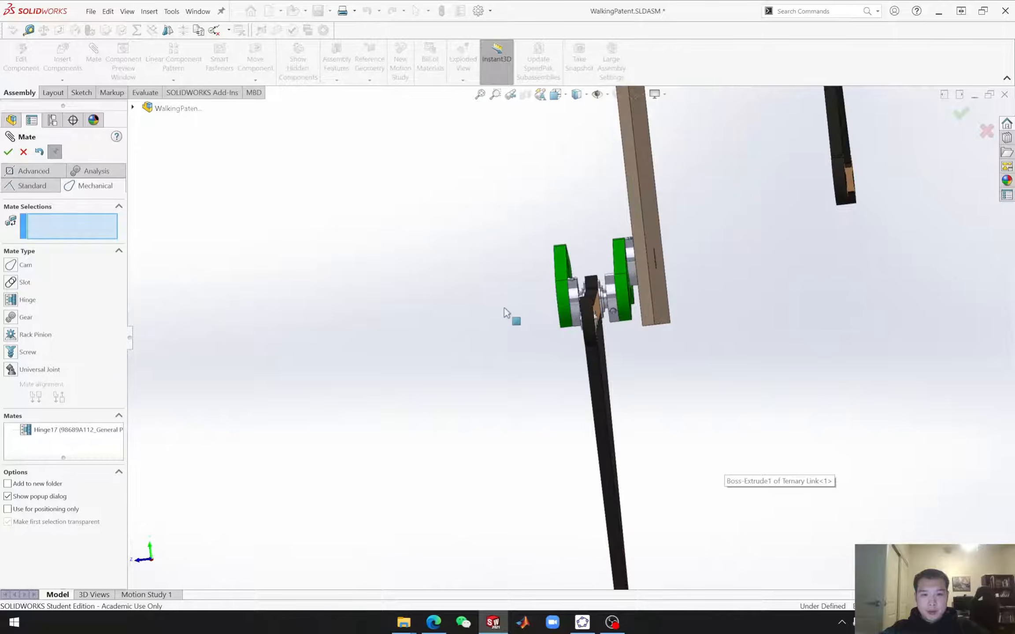
click(24, 152)
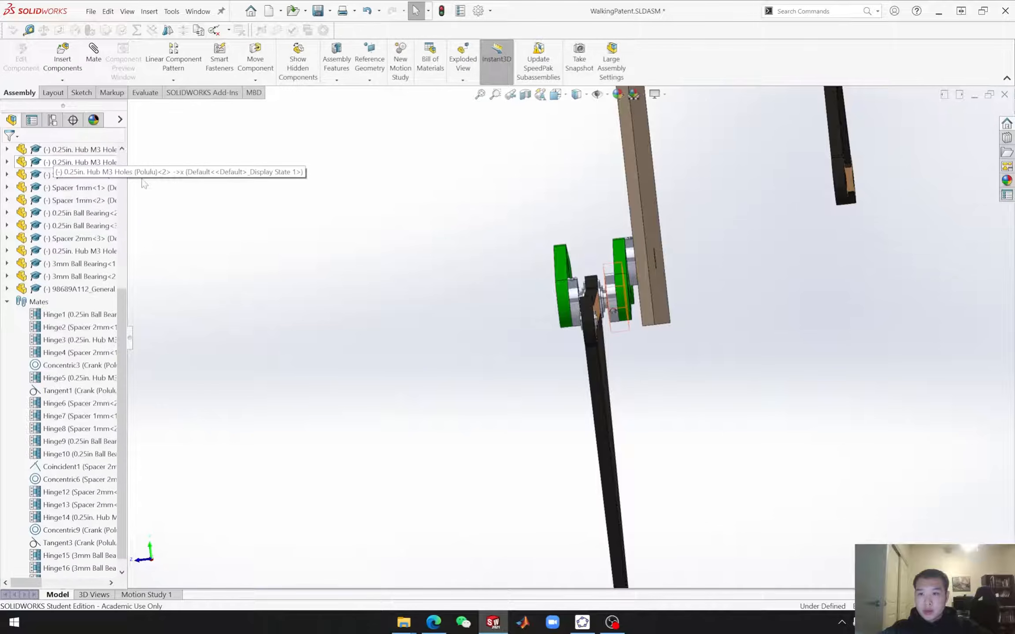
click(68, 72)
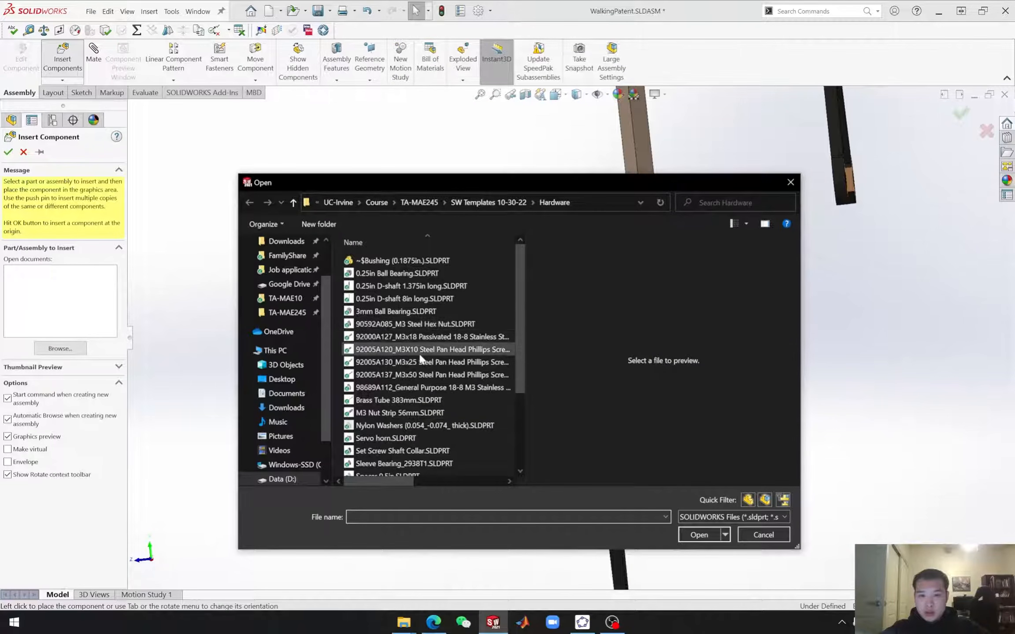
scroll(412, 344, down, 3)
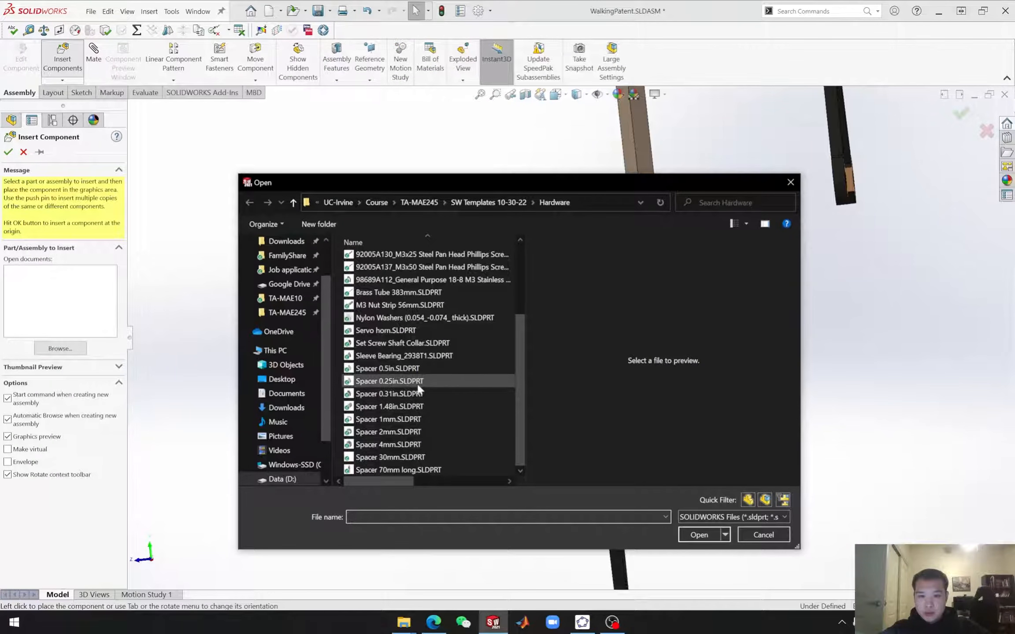
click(414, 383)
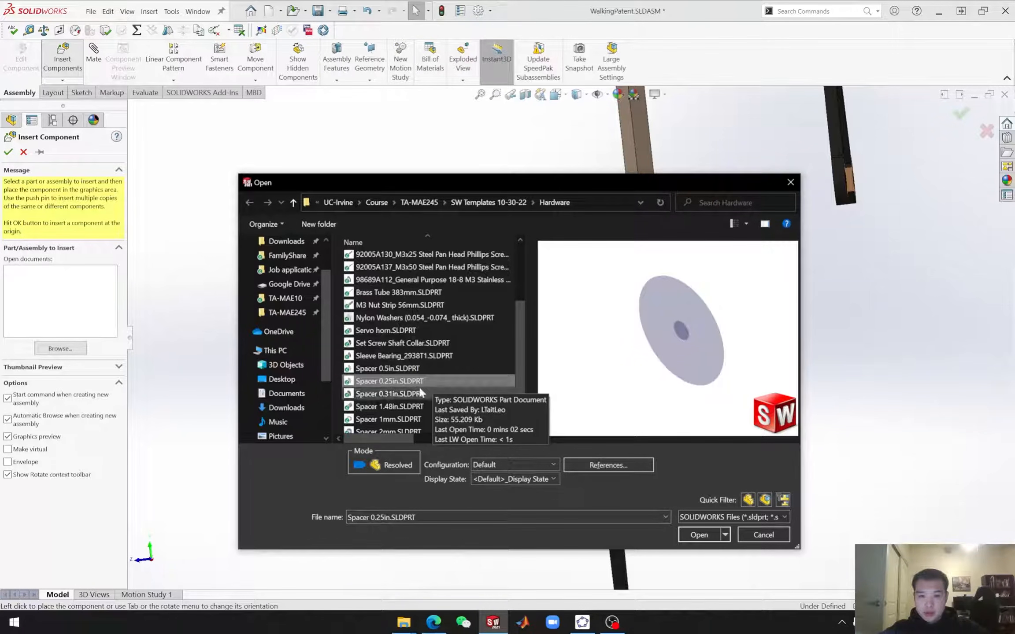
click(699, 535)
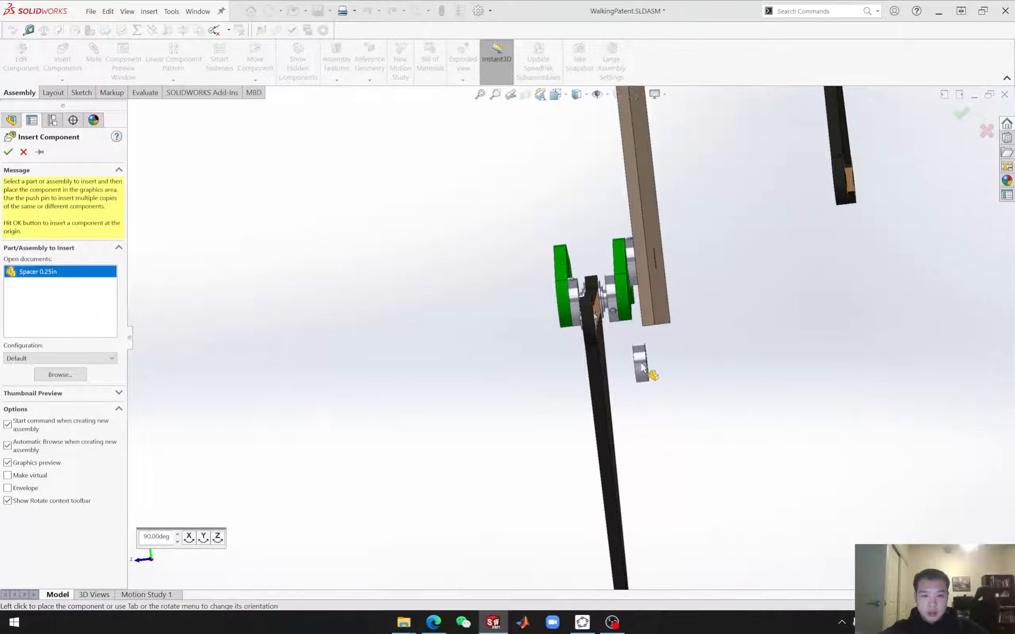
click(643, 372)
Step: Start a hinge mate with the 0.25in spacer's bore and the M3 washer's hole as concentric selections
scroll(687, 369, down, 5)
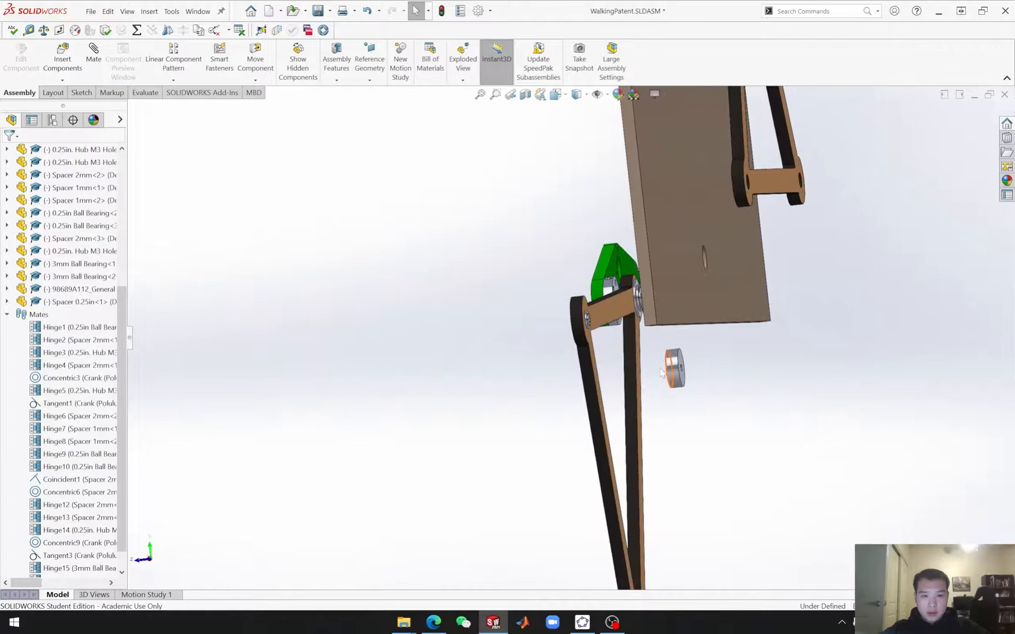
scroll(685, 370, down, 3)
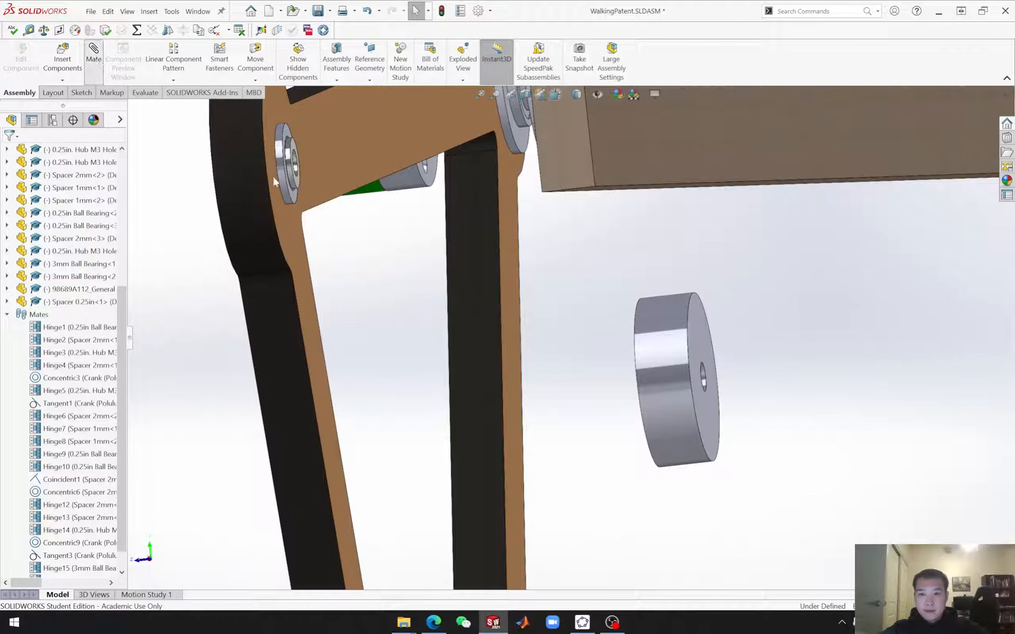
middle_drag(820, 409, 575, 409)
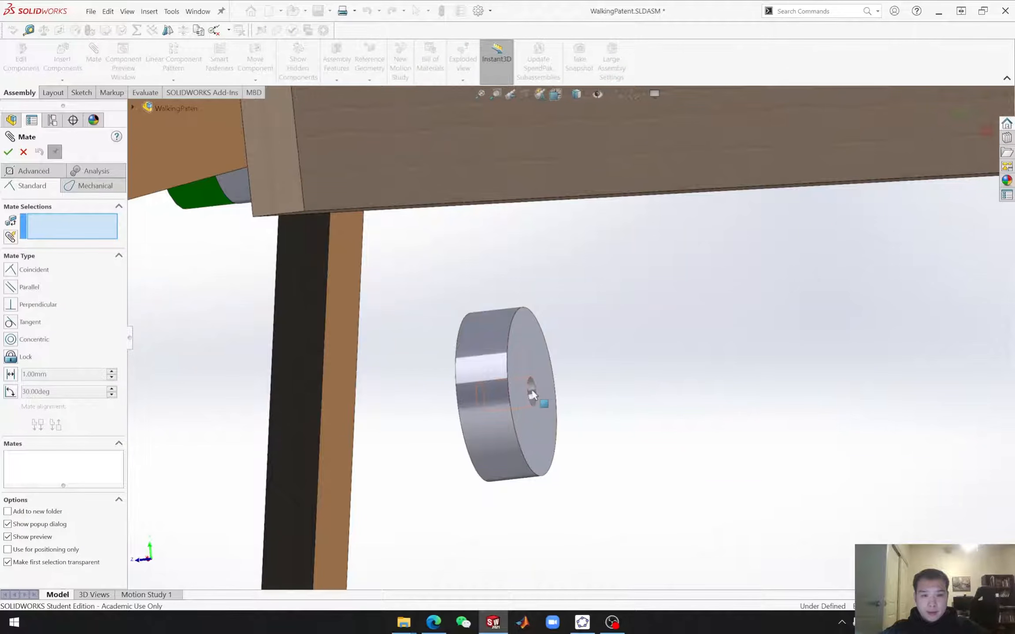
click(532, 396)
scroll(435, 401, up, 7)
scroll(415, 295, down, 12)
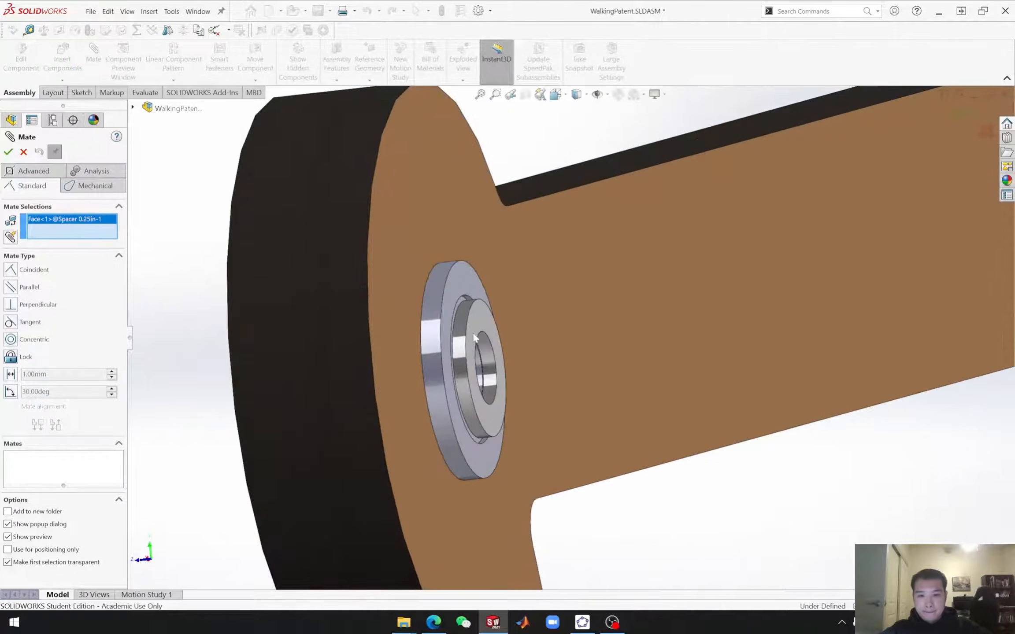
scroll(470, 335, down, 4)
click(492, 363)
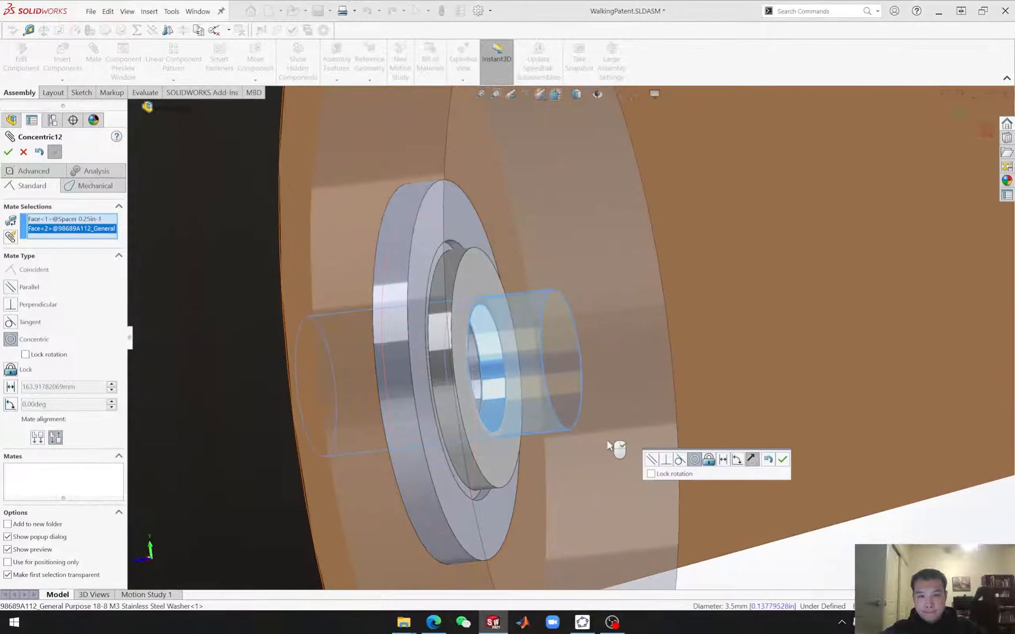
scroll(622, 447, up, 3)
click(95, 185)
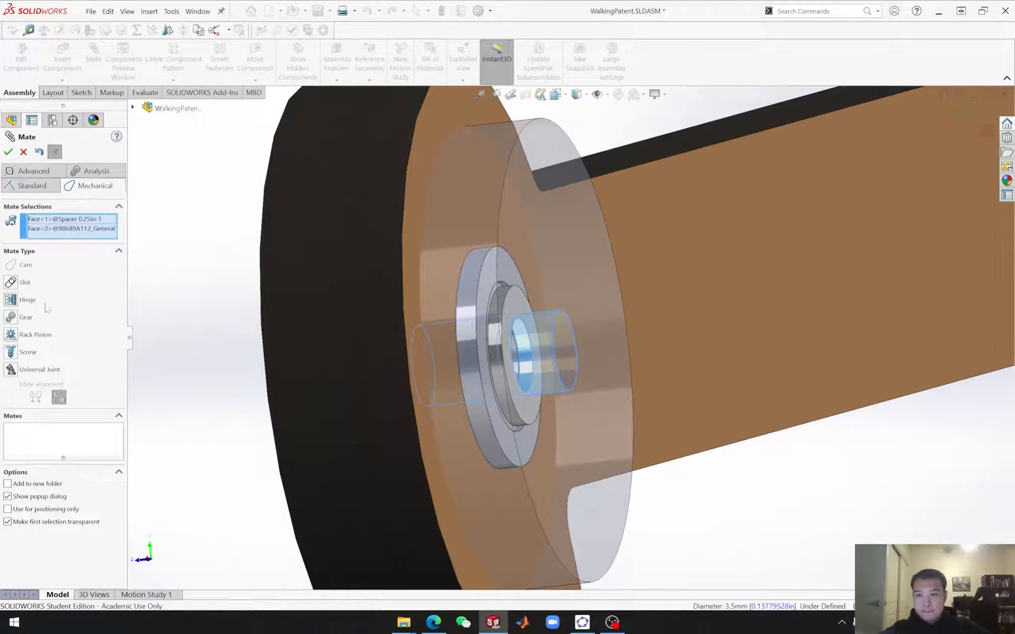
click(49, 307)
click(39, 280)
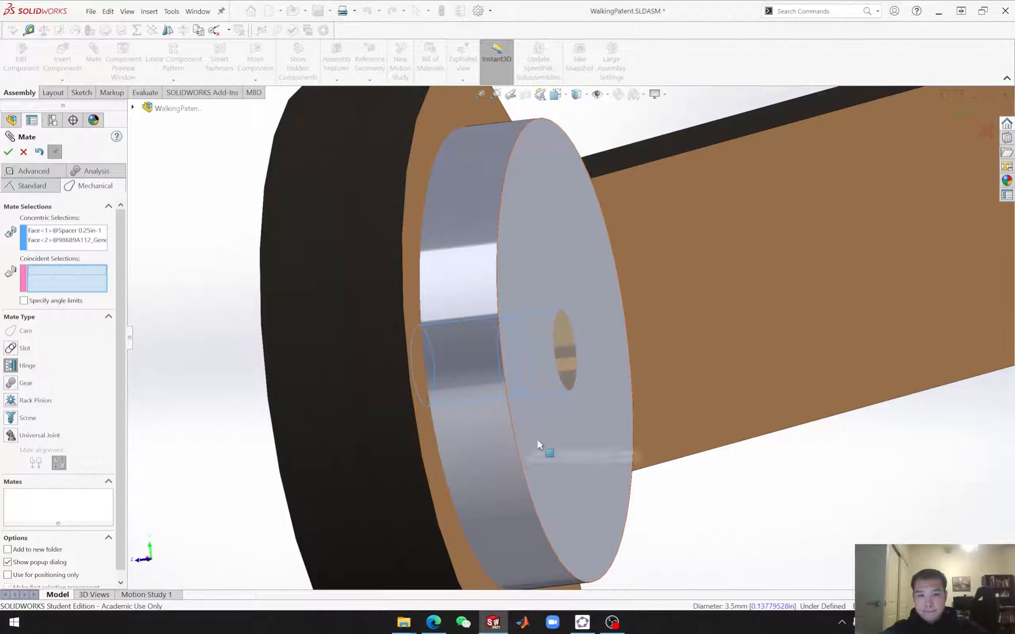
click(562, 437)
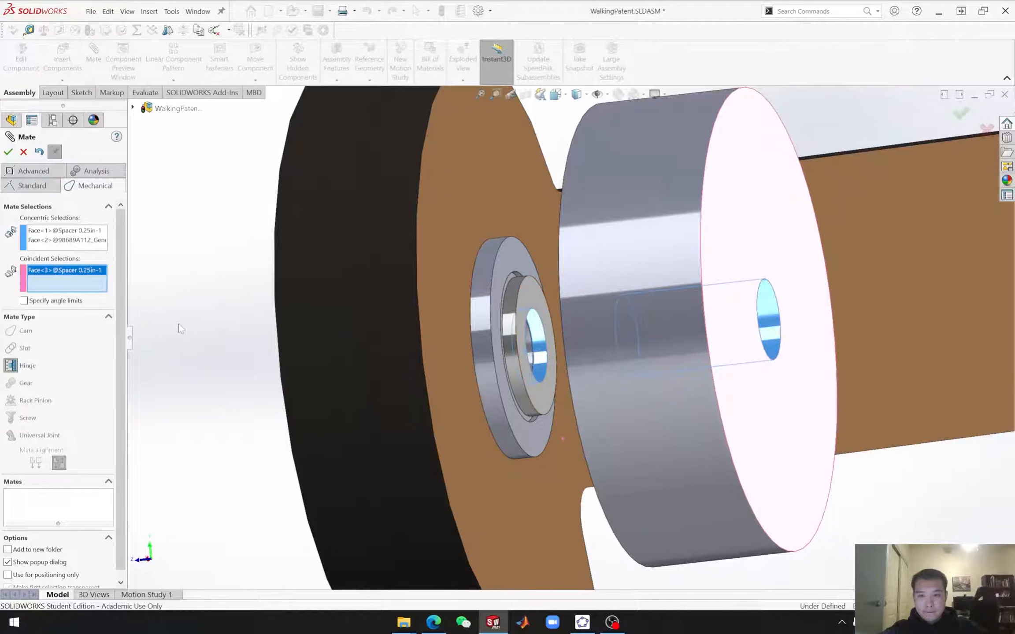
right_click(43, 274)
click(66, 279)
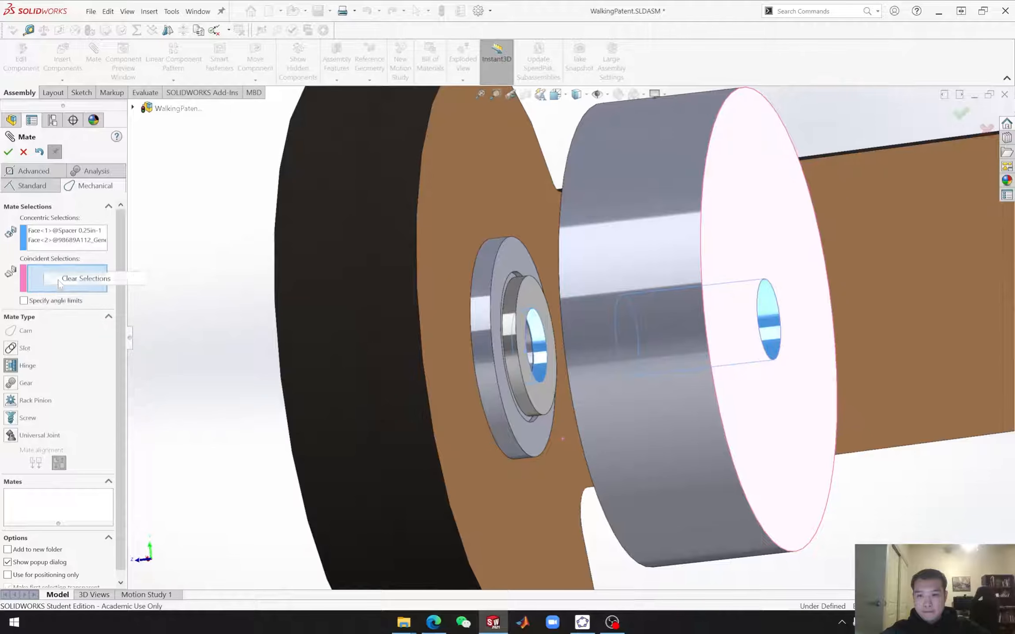
Step: Complete the hinge mate with the spacer's inward flat face and the M3 washer's flat face as coincident selections
middle_drag(619, 477, 510, 422)
click(574, 459)
click(528, 404)
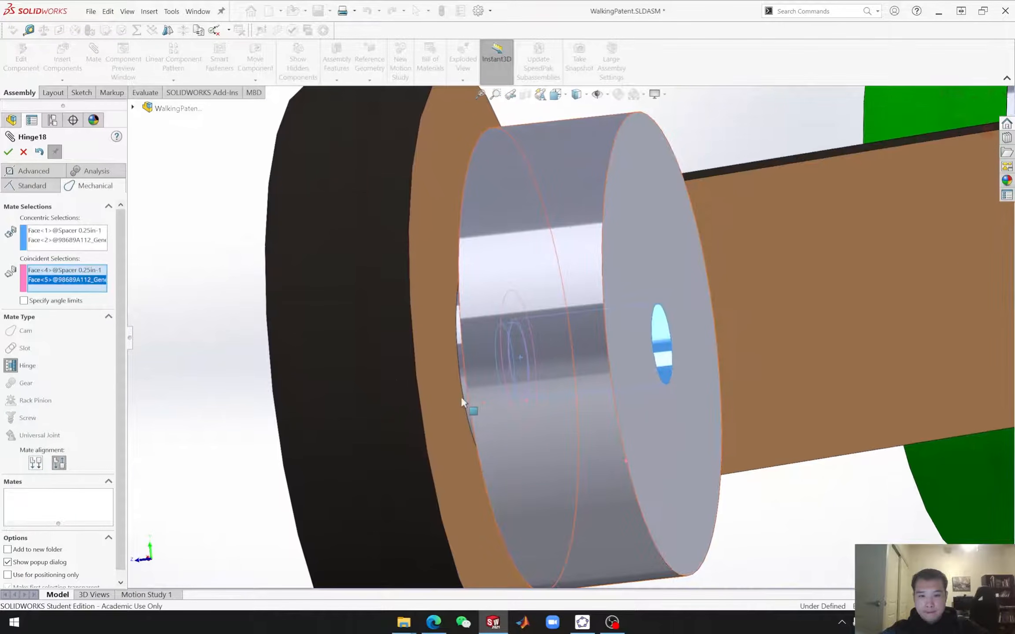
click(6, 153)
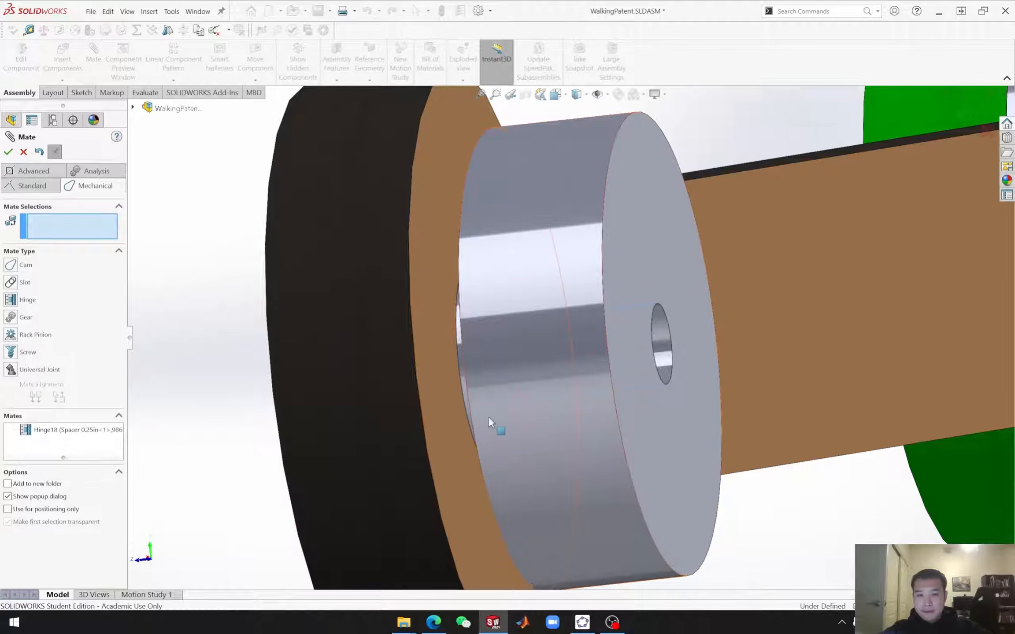
click(24, 152)
Step: Start a mate with the small hole at the near end of the lower blue binary link
scroll(594, 456, up, 3)
scroll(594, 457, up, 10)
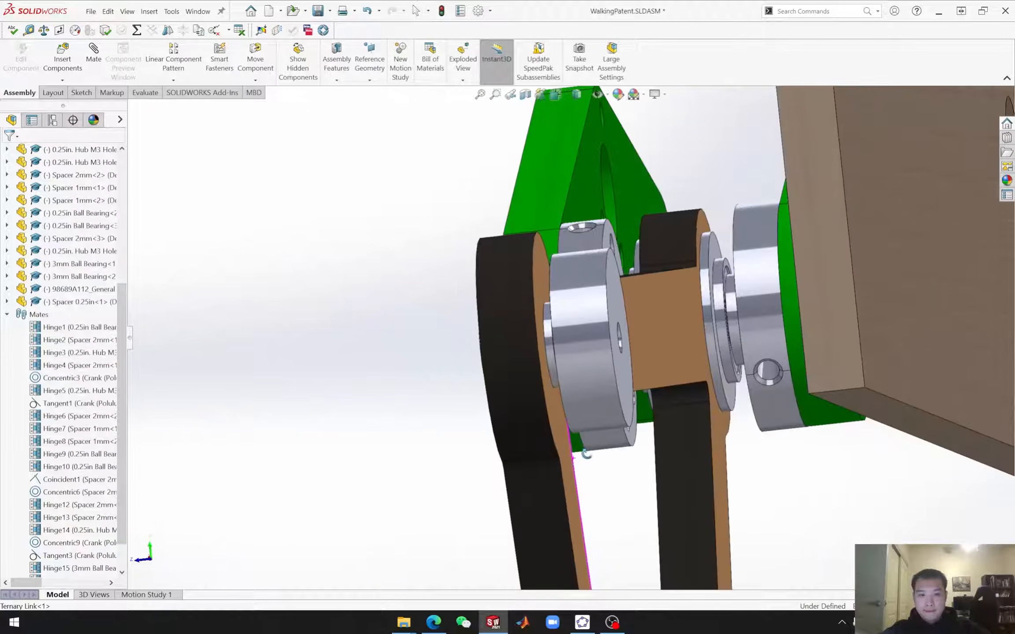
scroll(605, 347, down, 10)
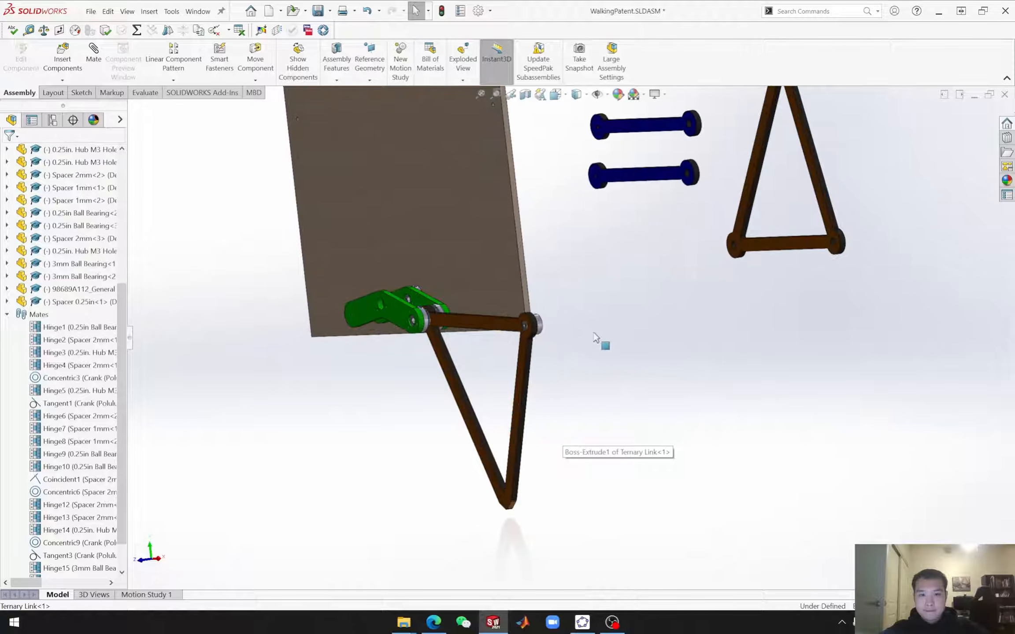
scroll(571, 354, up, 3)
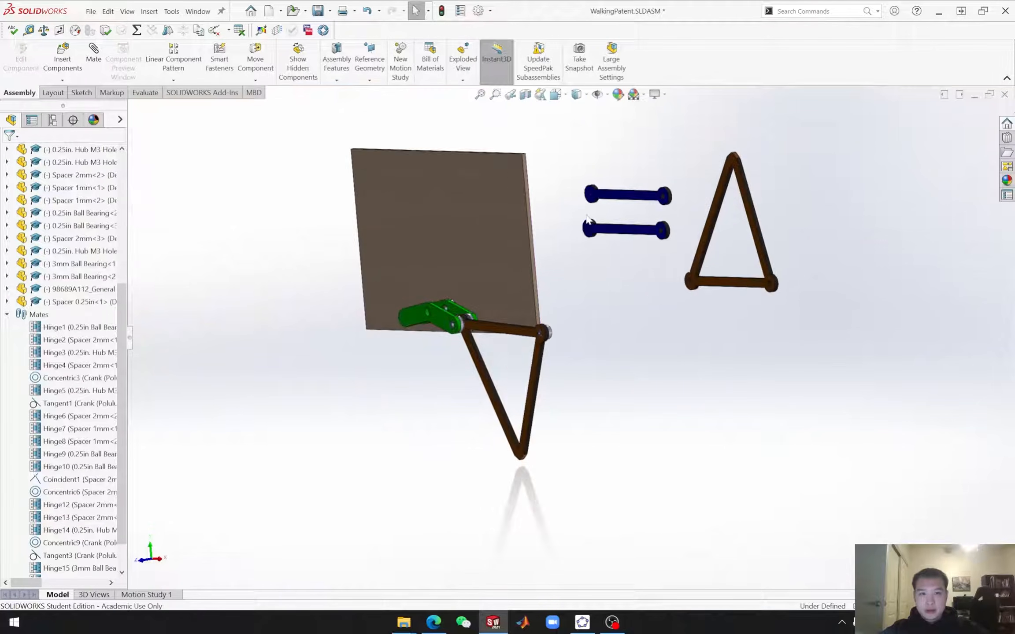
scroll(542, 358, down, 8)
scroll(472, 359, down, 5)
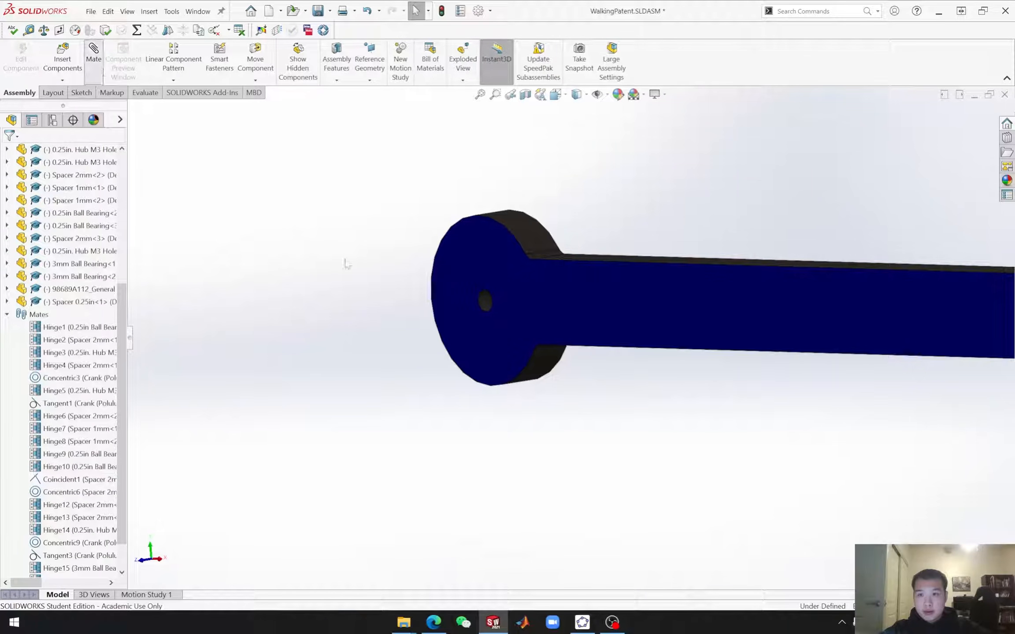
click(484, 302)
Step: Make the mate a hinge and add the 0.25in spacer's bore as the second concentric selection
scroll(480, 397, up, 3)
scroll(476, 466, up, 5)
middle_drag(545, 518, 482, 484)
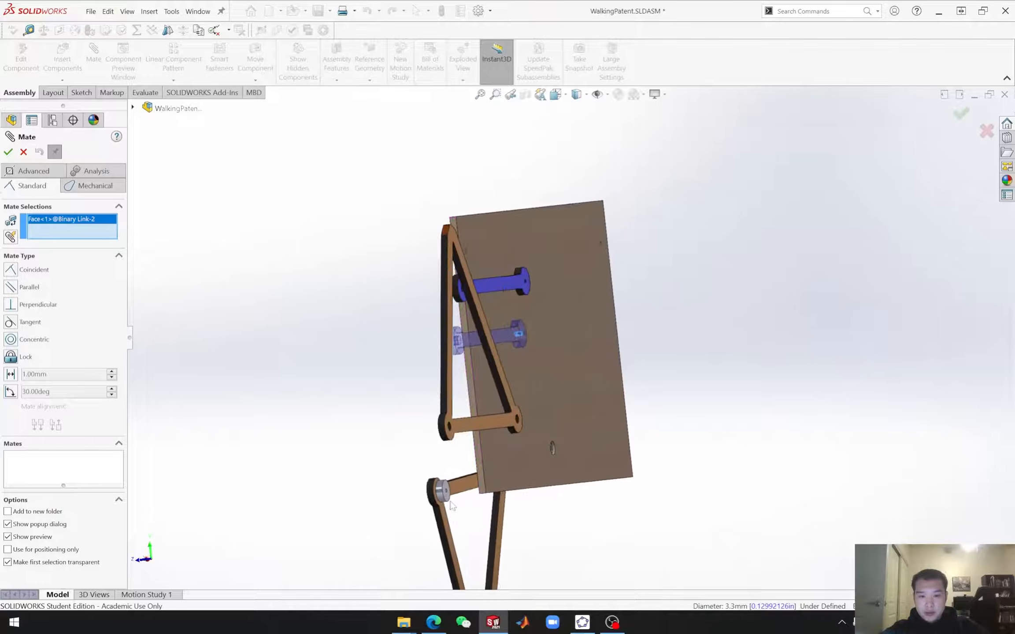
scroll(482, 441, down, 8)
scroll(525, 389, down, 3)
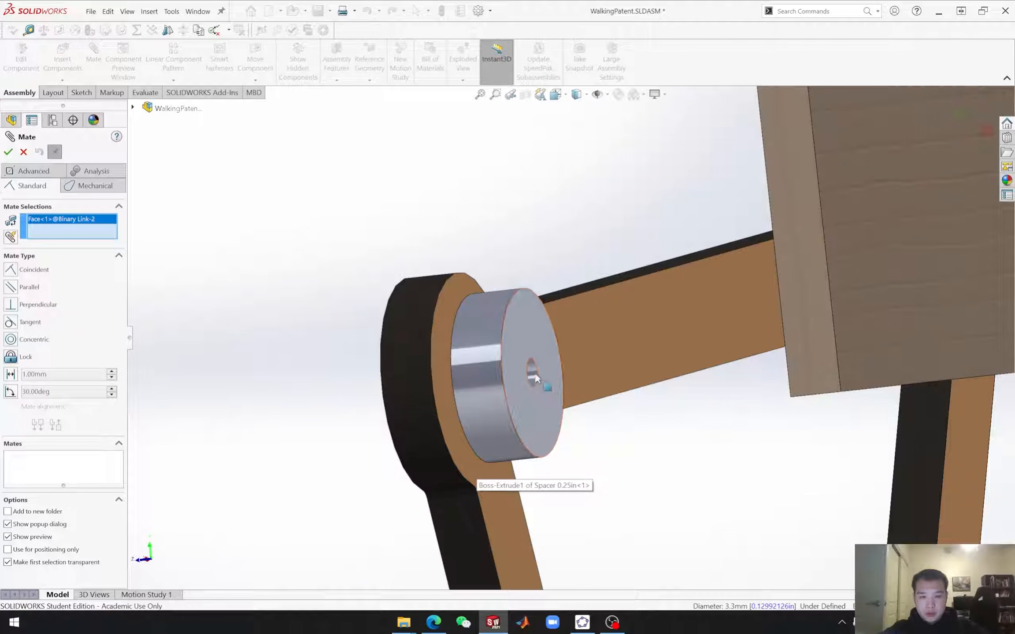
click(94, 185)
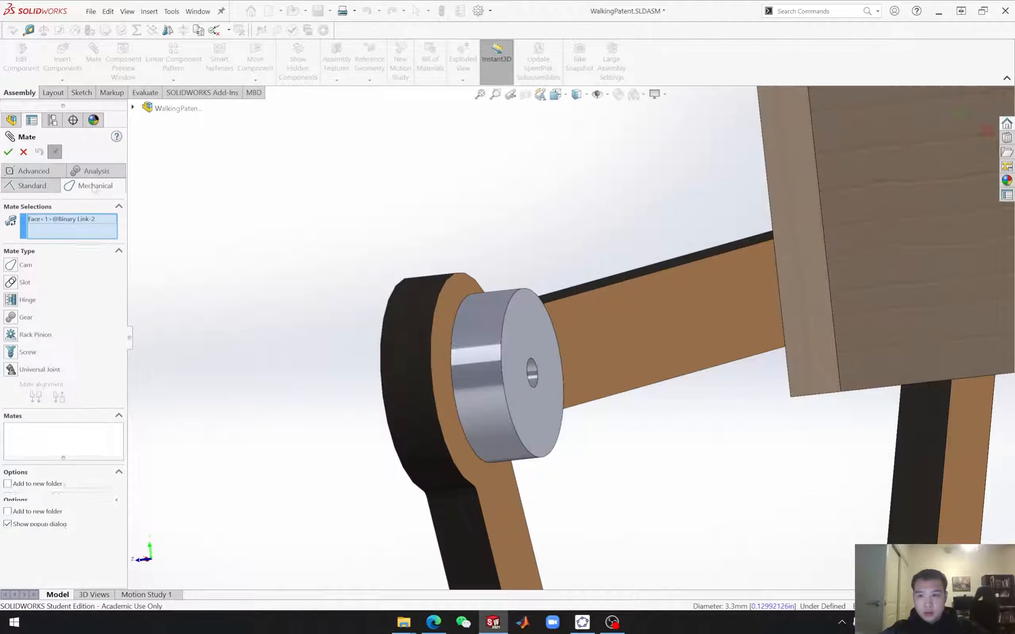
click(20, 296)
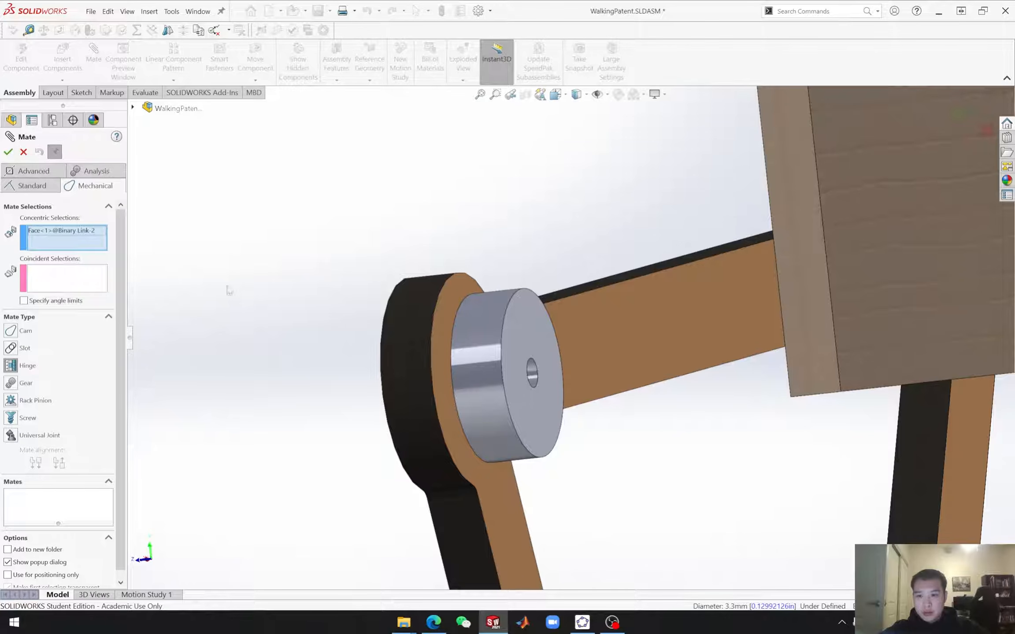
click(533, 370)
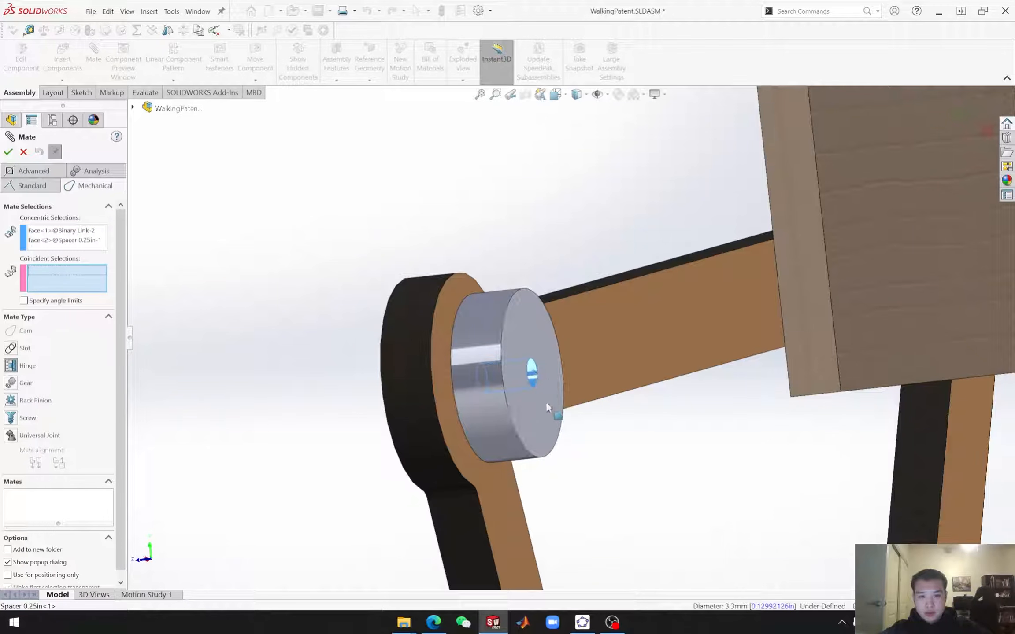
Step: Complete the hinge mate with the spacer's outer flat face and the binary link's flat face as coincident selections
click(540, 421)
scroll(777, 436, up, 8)
middle_drag(712, 446, 839, 344)
scroll(840, 346, up, 5)
scroll(732, 236, down, 8)
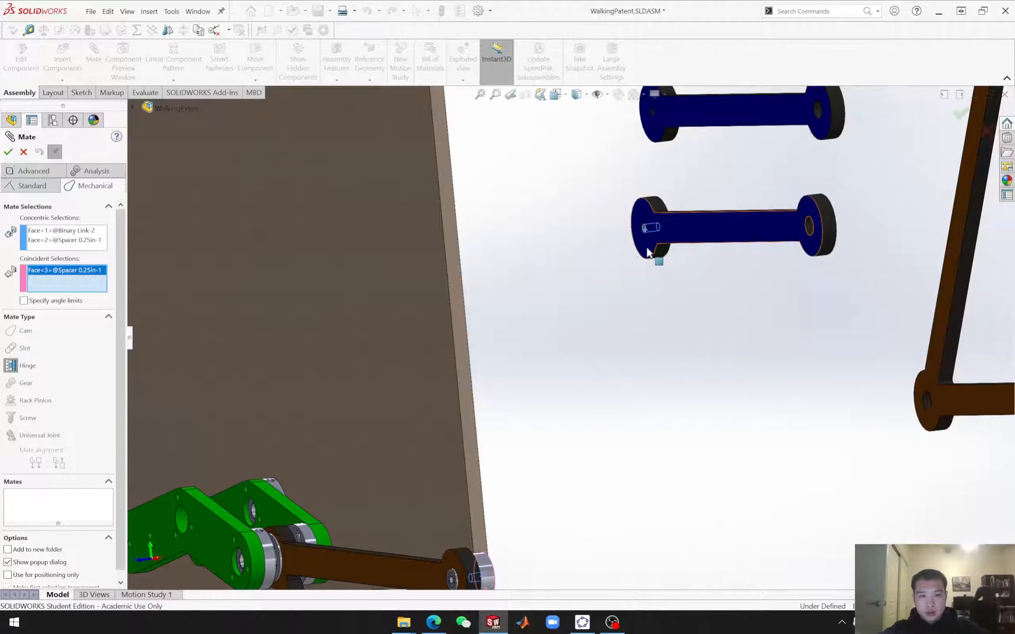
click(647, 248)
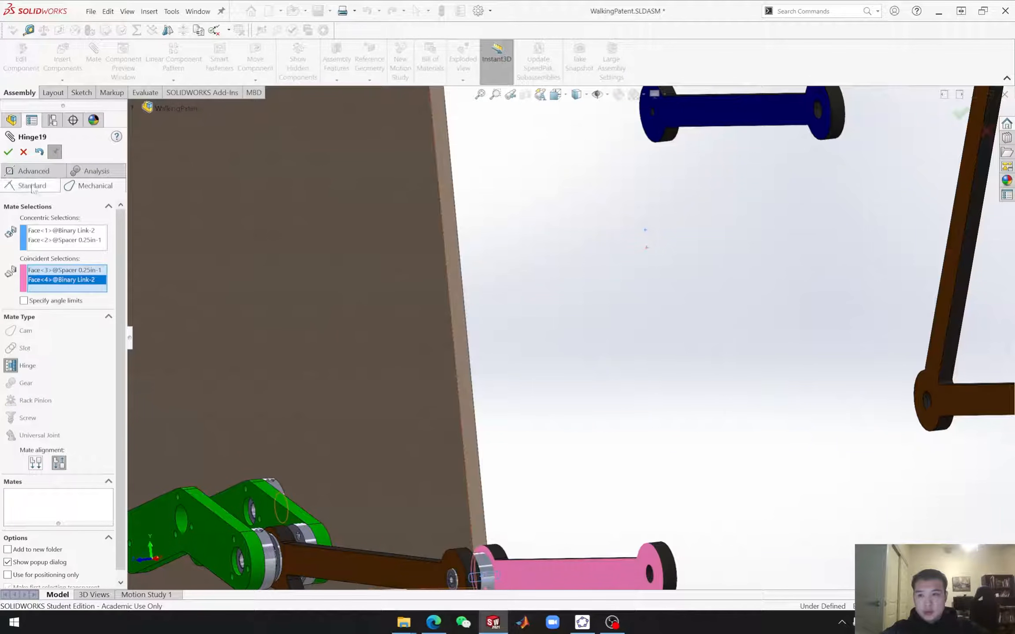
click(8, 152)
click(9, 152)
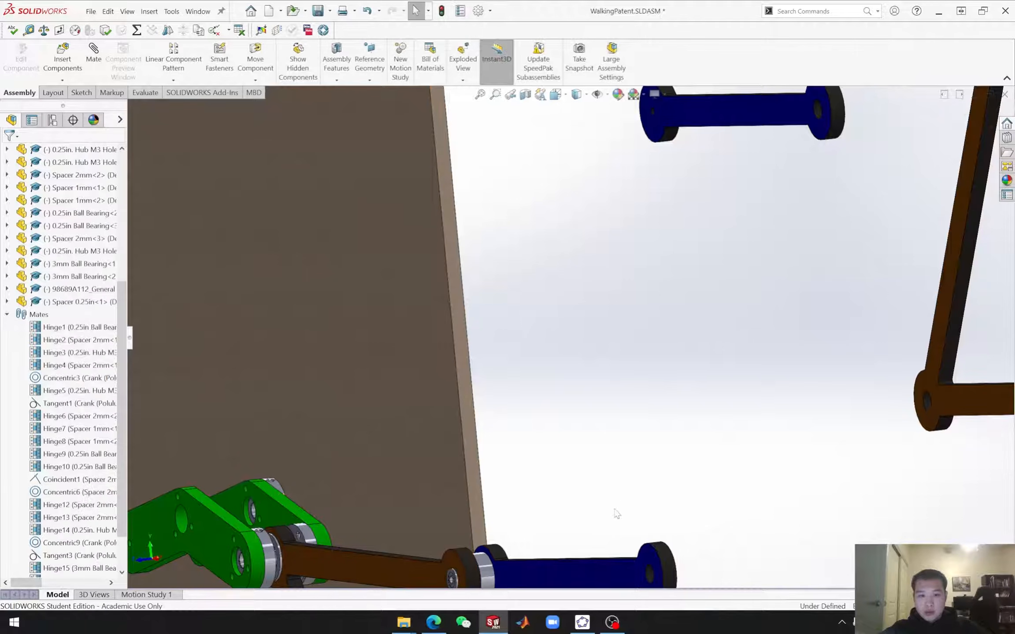
Step: Examine the attached binary link from the front, checking its free-end hole's diameter and the spacer joint at the ternary link
key(f)
key(ctrl+1)
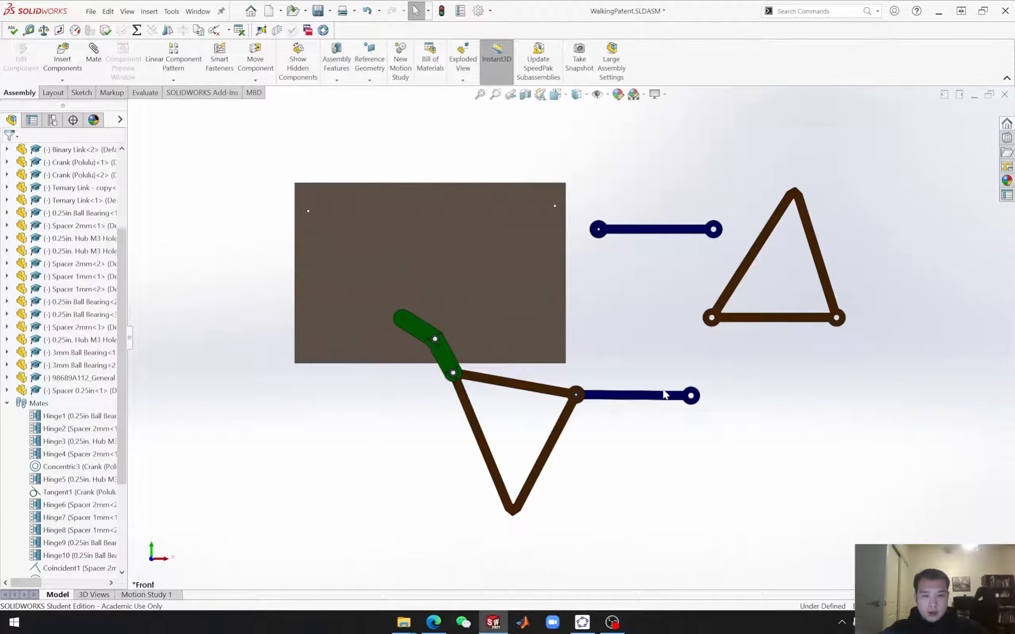
scroll(664, 395, down, 5)
middle_drag(672, 419, 655, 372)
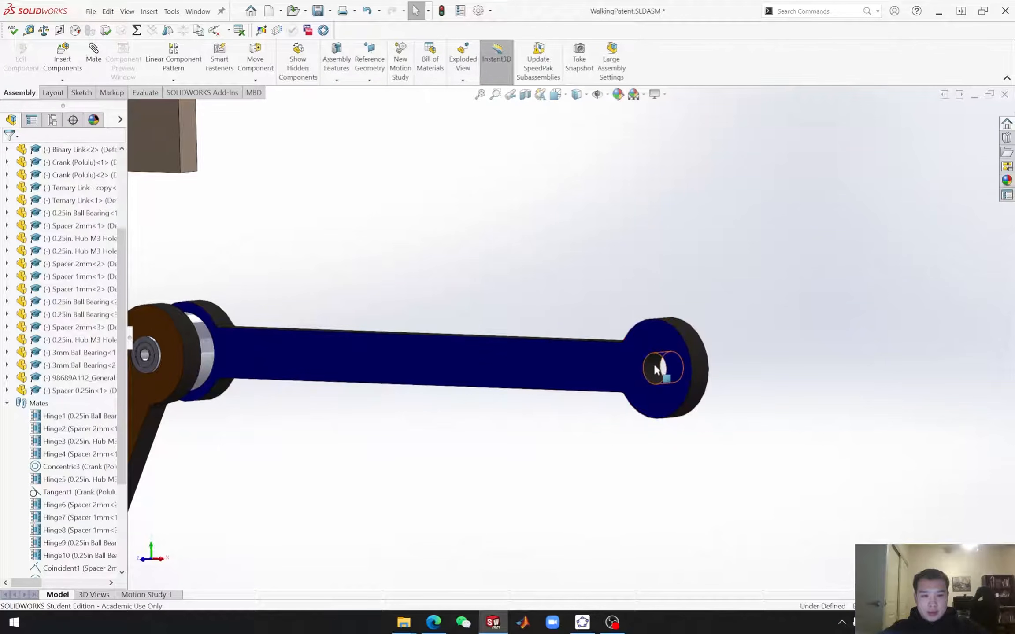
click(653, 373)
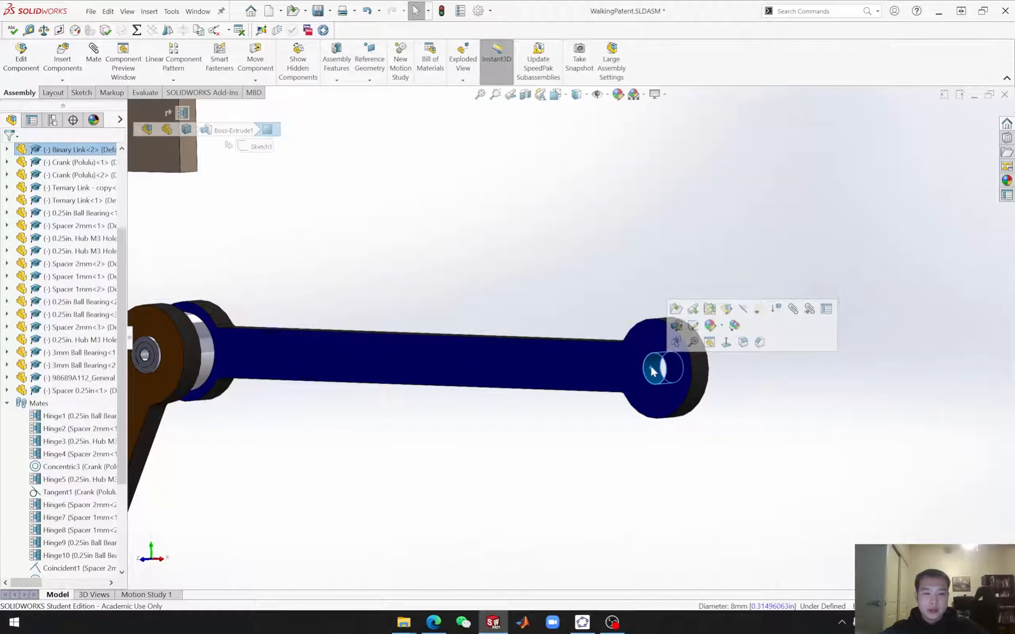
click(421, 234)
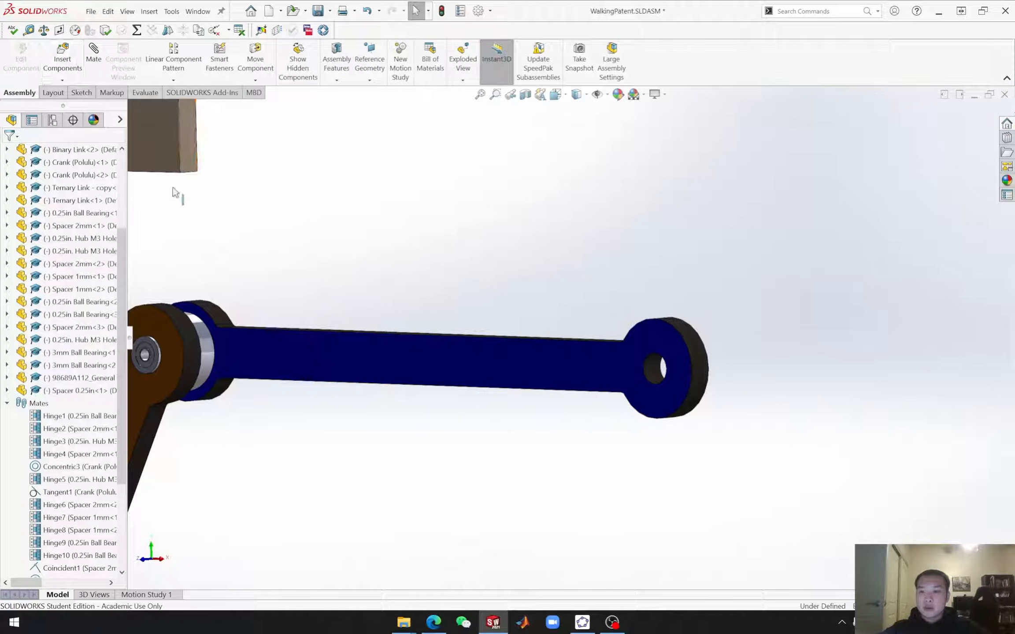
scroll(263, 400, up, 5)
scroll(444, 403, down, 6)
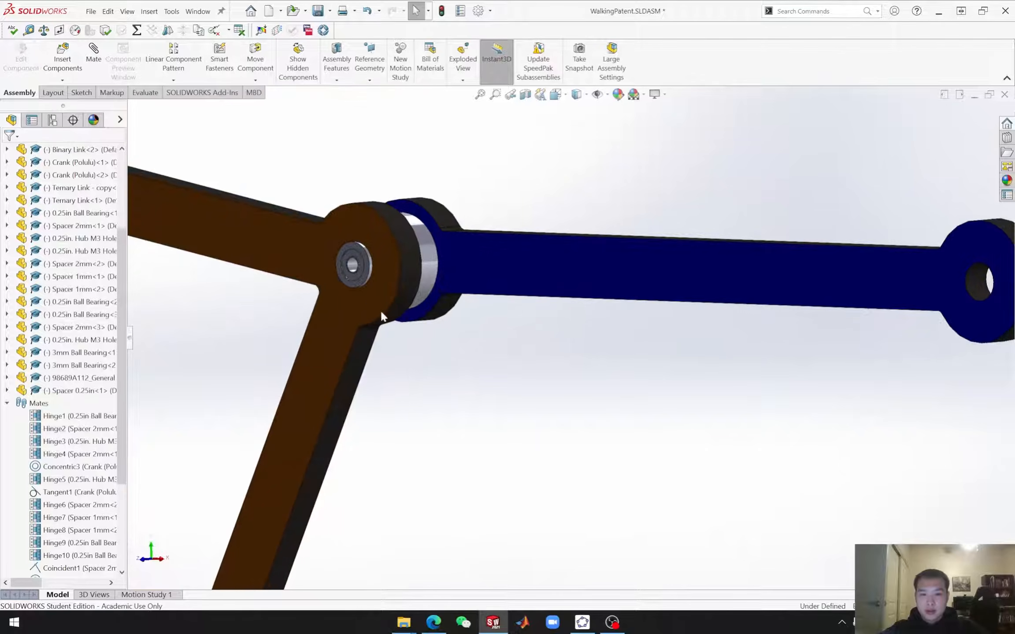
Step: Try to copy the 3mm ball bearing in the ternary link together with its mates
click(349, 282)
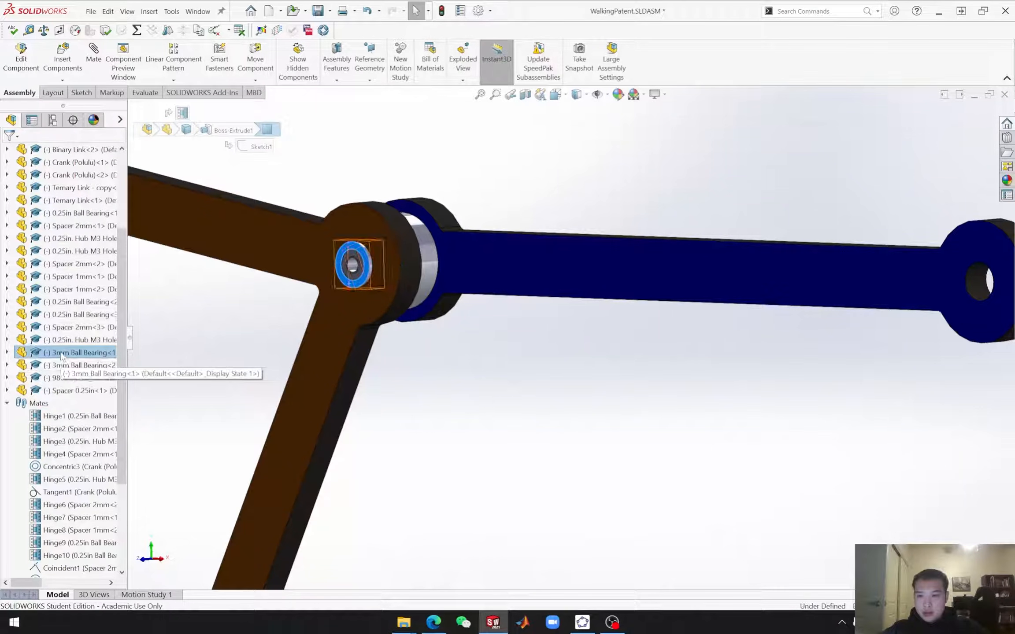
right_click(62, 355)
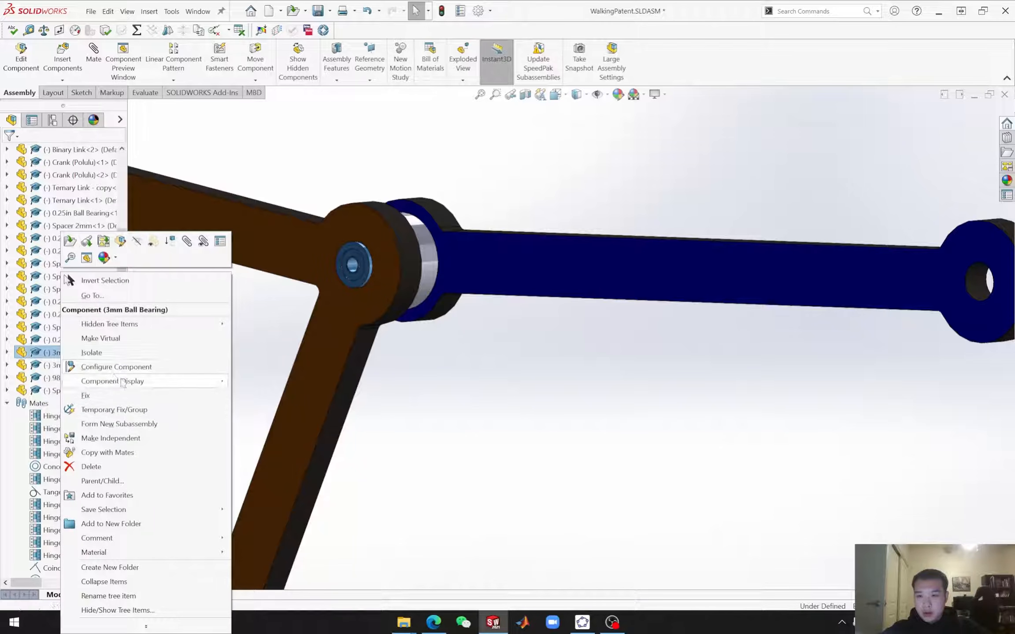
click(132, 459)
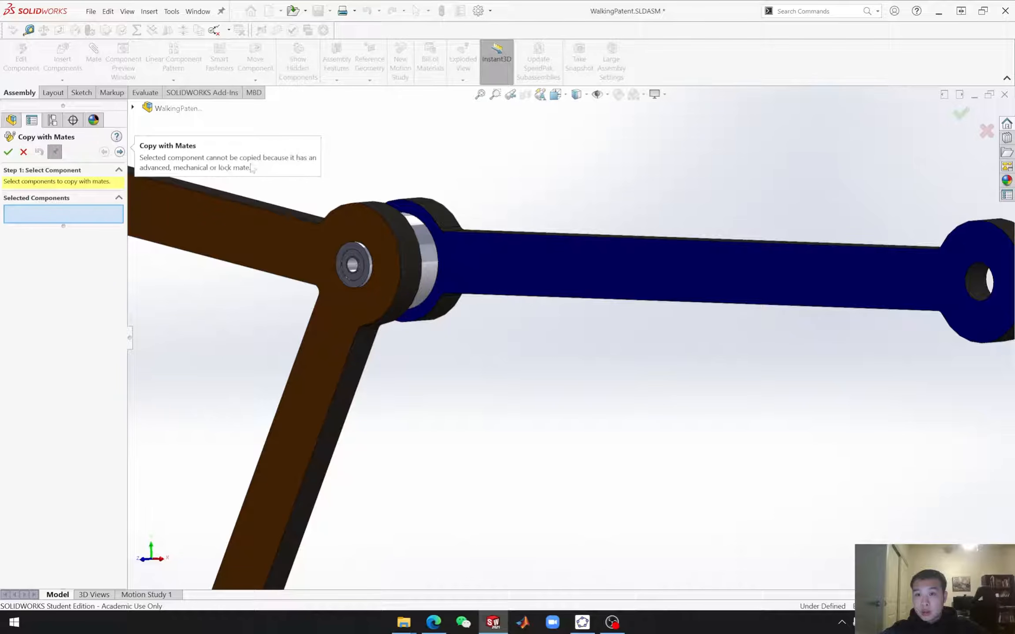
click(23, 152)
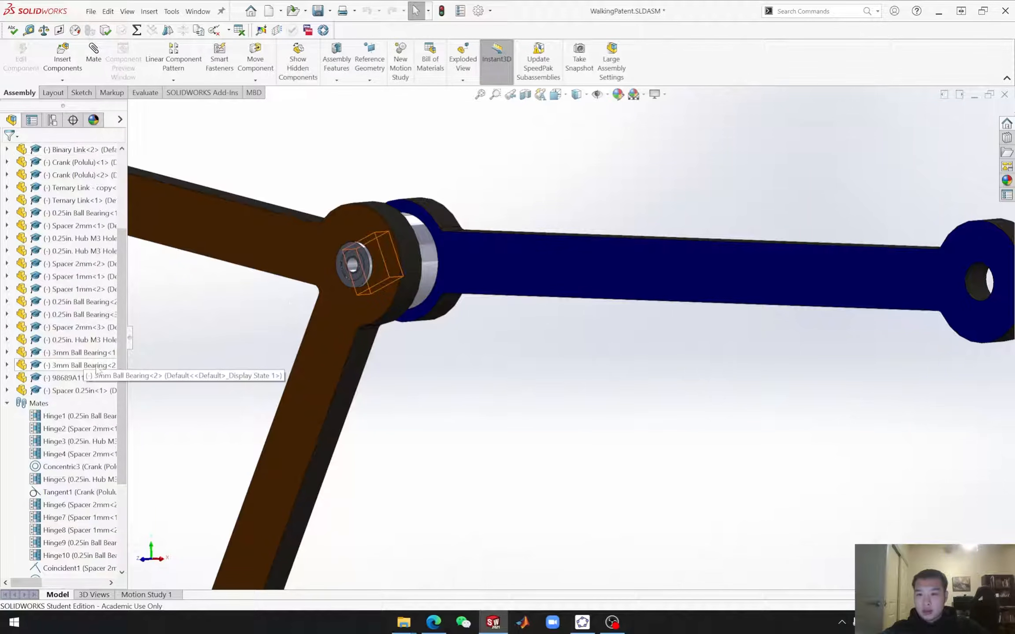
Step: Place a copy of the 3mm ball bearing in open space near the lower binary link's free end
click(350, 284)
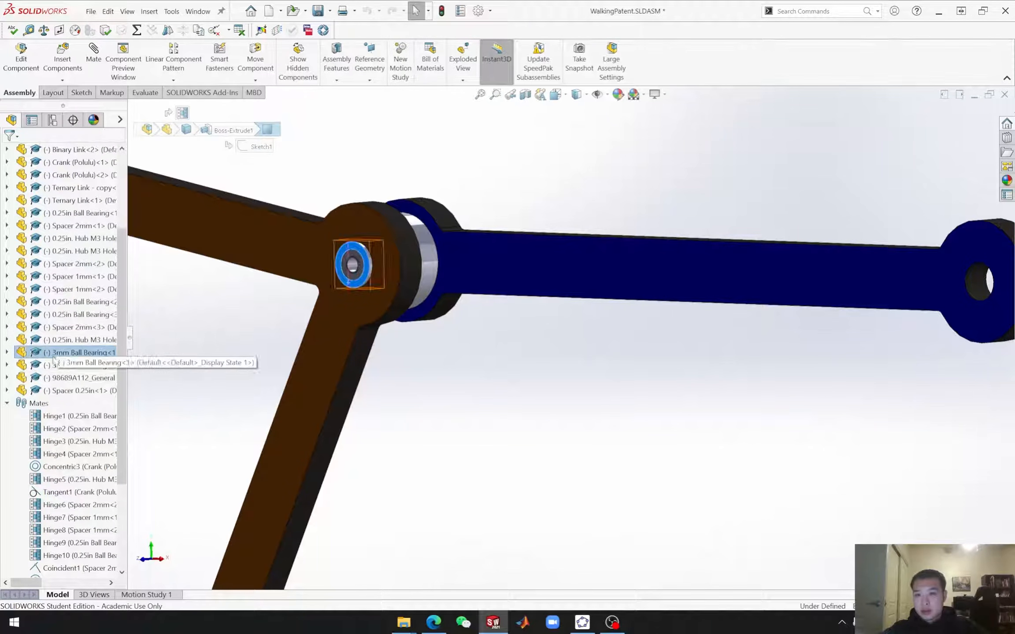
click(61, 355)
ctrl+drag(62, 355, 813, 174)
key(z)
scroll(834, 269, down, 3)
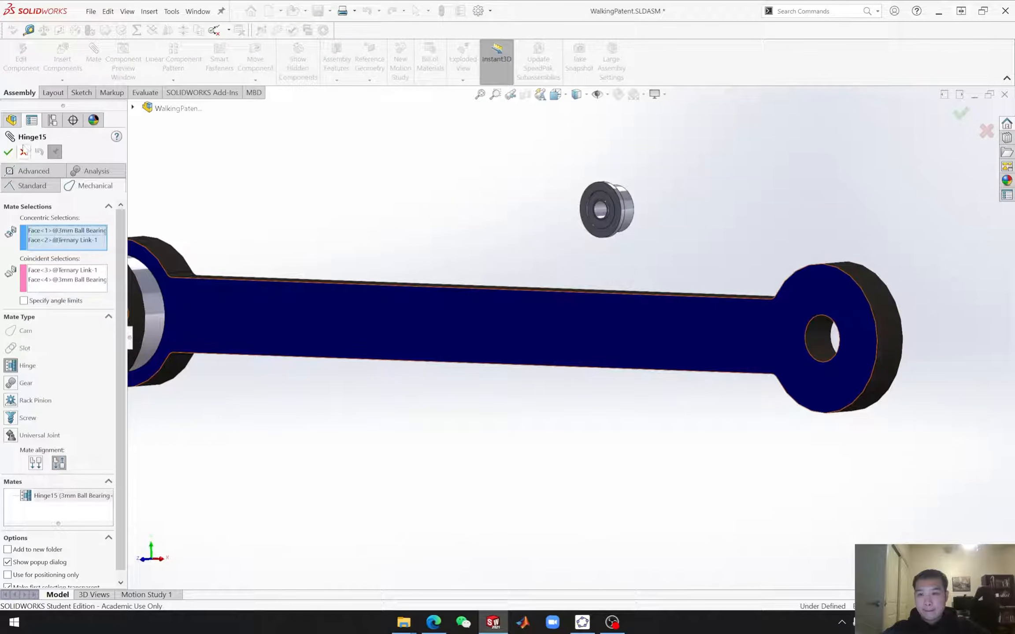
click(24, 152)
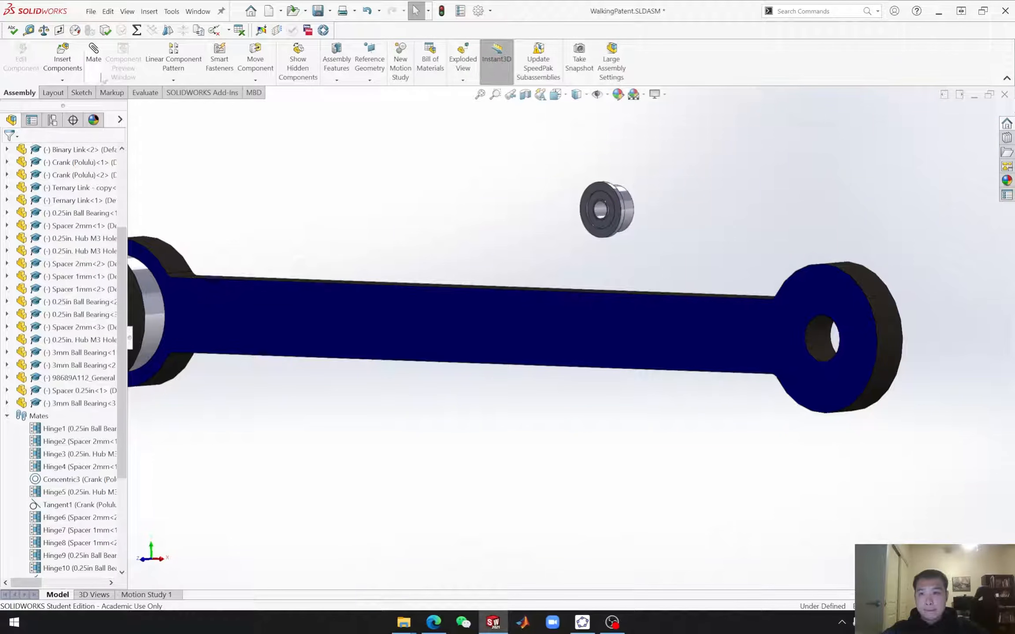
Step: Start a hinge mate between the copied bearing's bore and the hole at the binary link's free end
scroll(608, 211, down, 5)
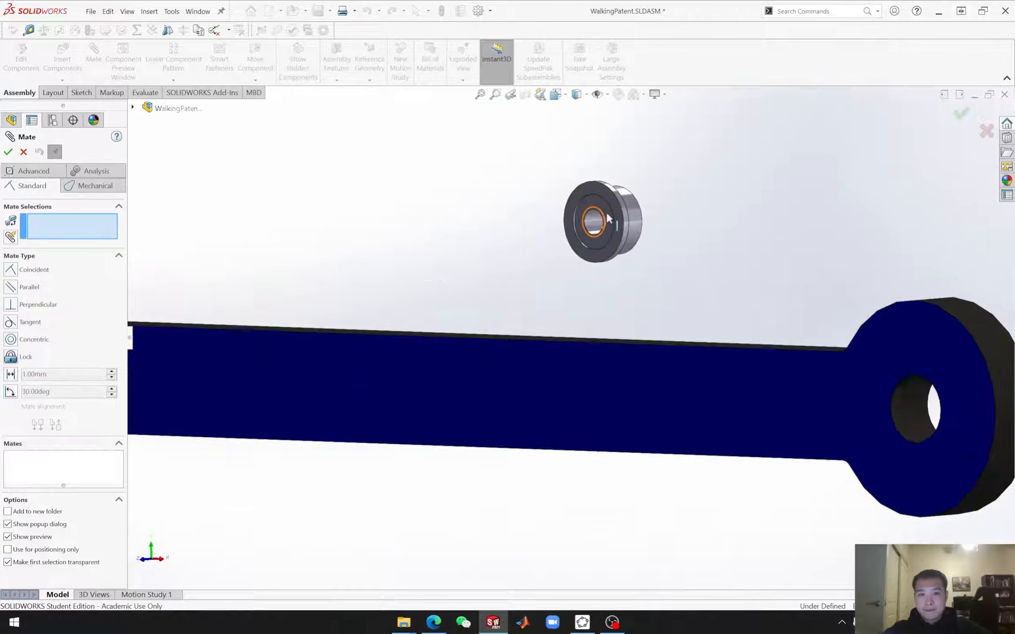
click(584, 236)
scroll(657, 294, up, 4)
scroll(854, 427, down, 3)
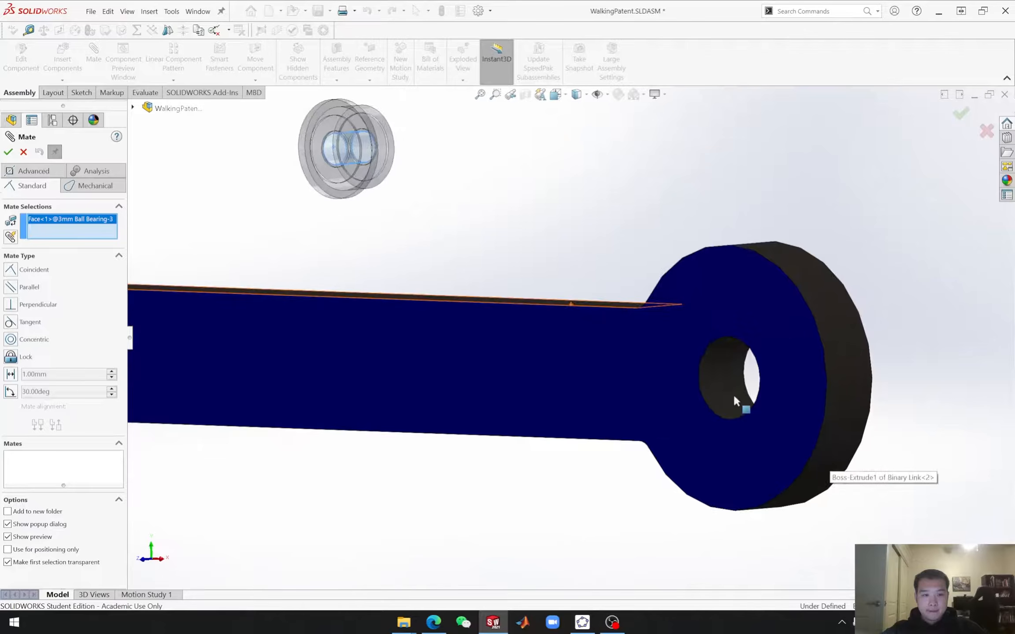
click(717, 379)
click(93, 186)
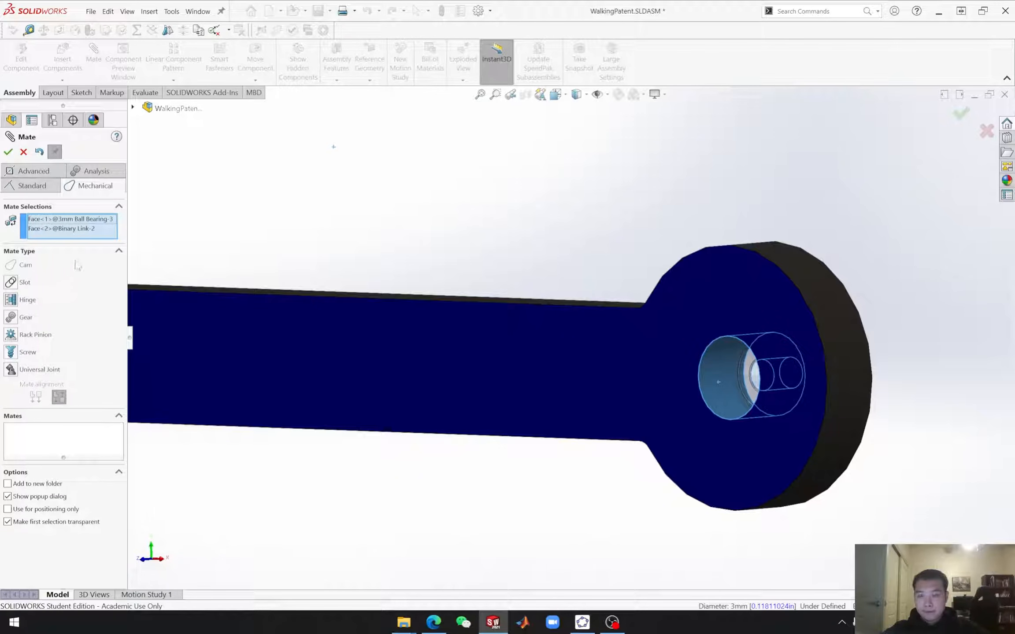
click(11, 301)
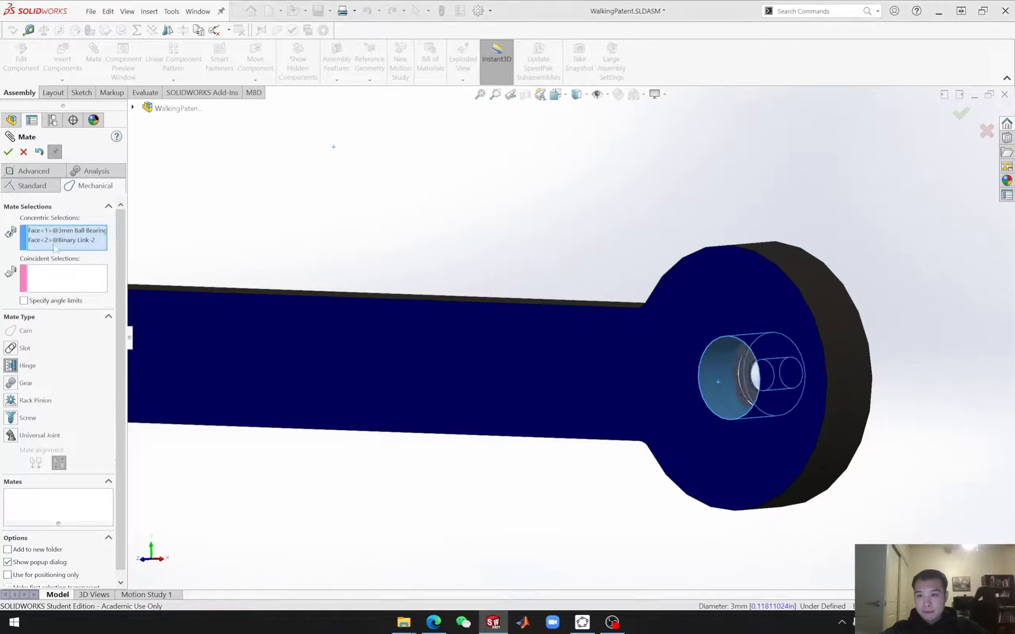
Step: Replace the concentric selections with the bearing's outer cylindrical face and the binary link's free-end hole
right_click(52, 248)
click(99, 254)
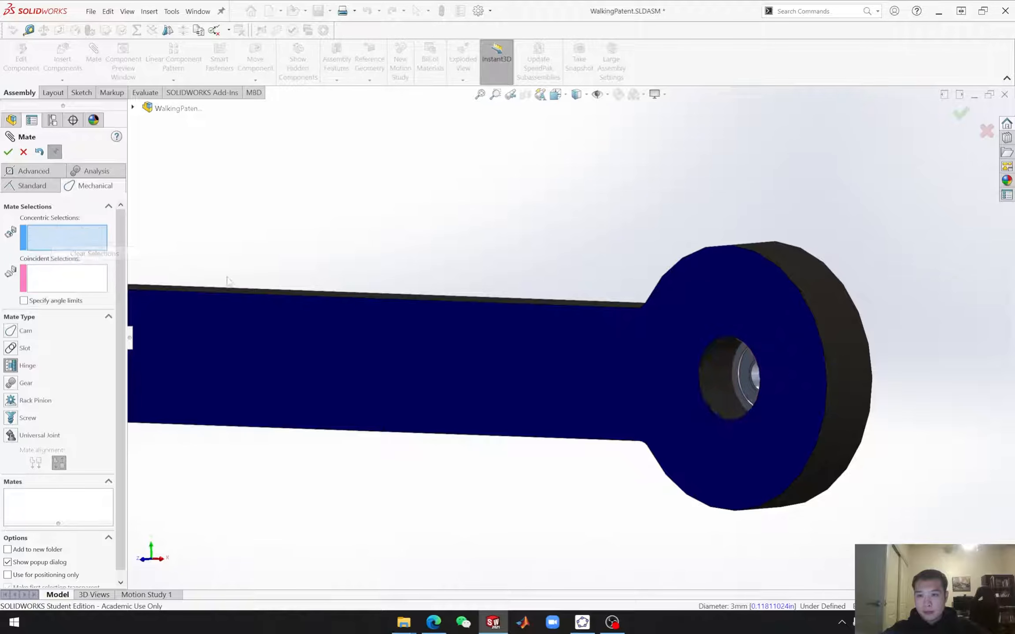
middle_drag(743, 379, 549, 384)
click(548, 374)
click(592, 389)
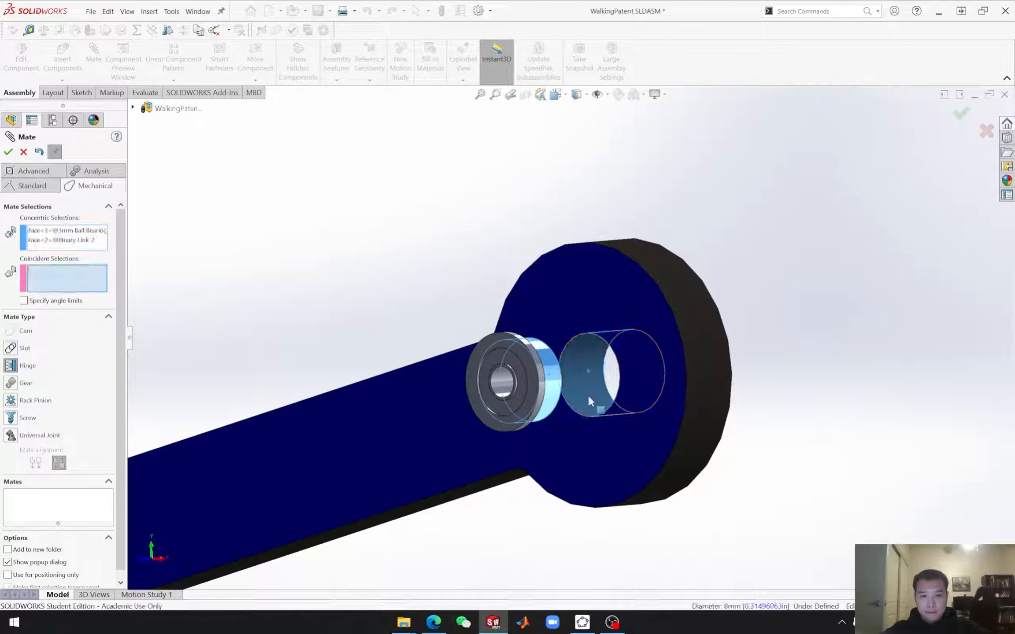
Step: Complete the hinge mate with the link's flat face and the inner face of the bearing's flange as coincident selections
click(595, 422)
middle_drag(641, 455, 555, 449)
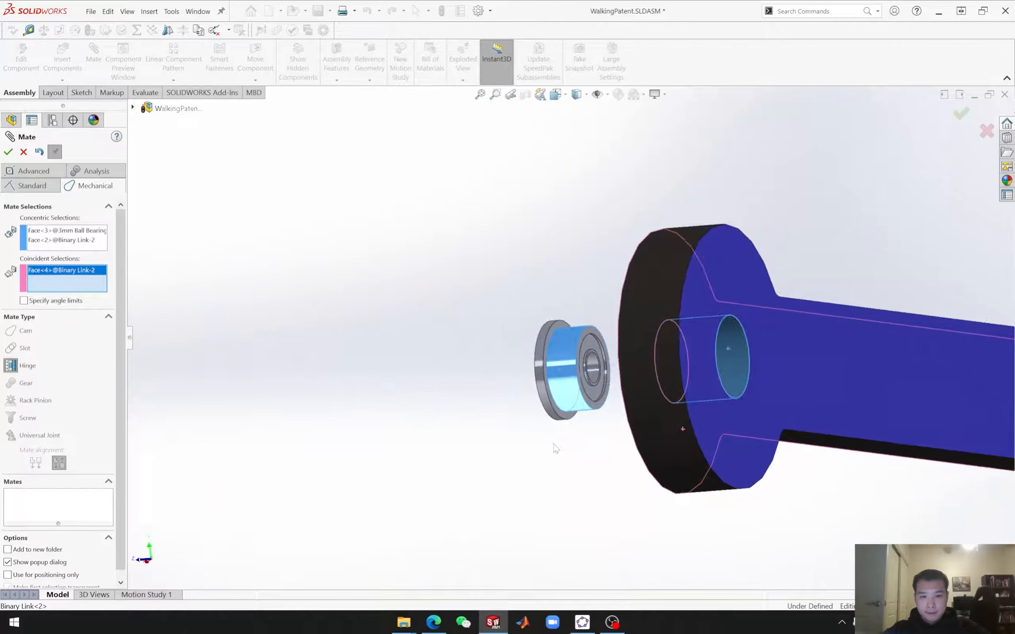
scroll(568, 418, down, 3)
click(570, 418)
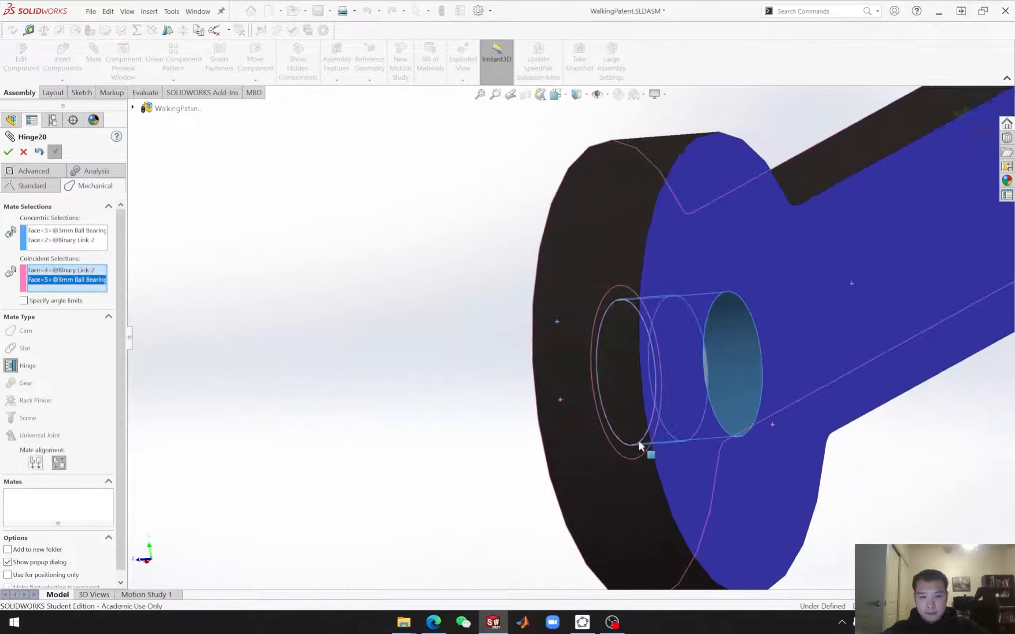
click(7, 153)
key(Escape)
Step: Place another copy of the 3mm ball bearing beside the binary link's free end
scroll(634, 431, up, 10)
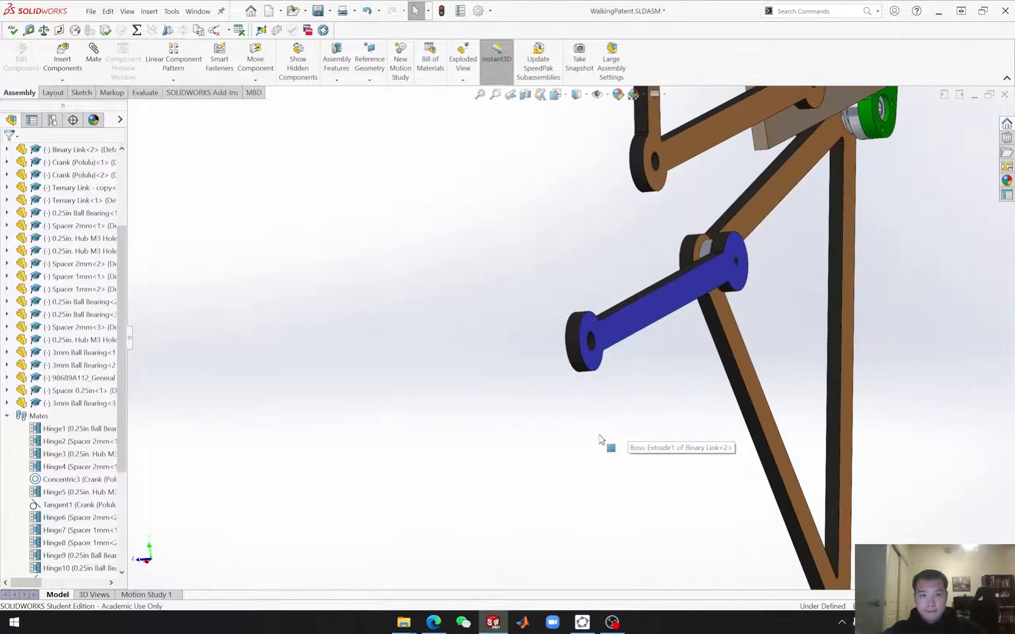
scroll(583, 335, up, 4)
scroll(582, 325, down, 5)
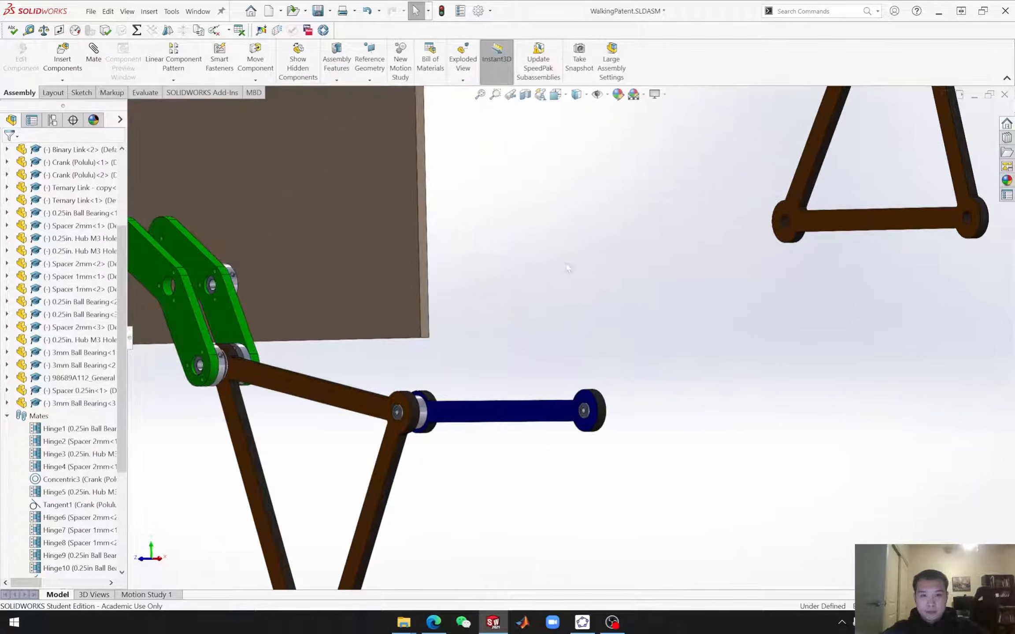
scroll(583, 325, up, 4)
scroll(582, 325, down, 3)
scroll(583, 325, down, 3)
scroll(582, 352, up, 2)
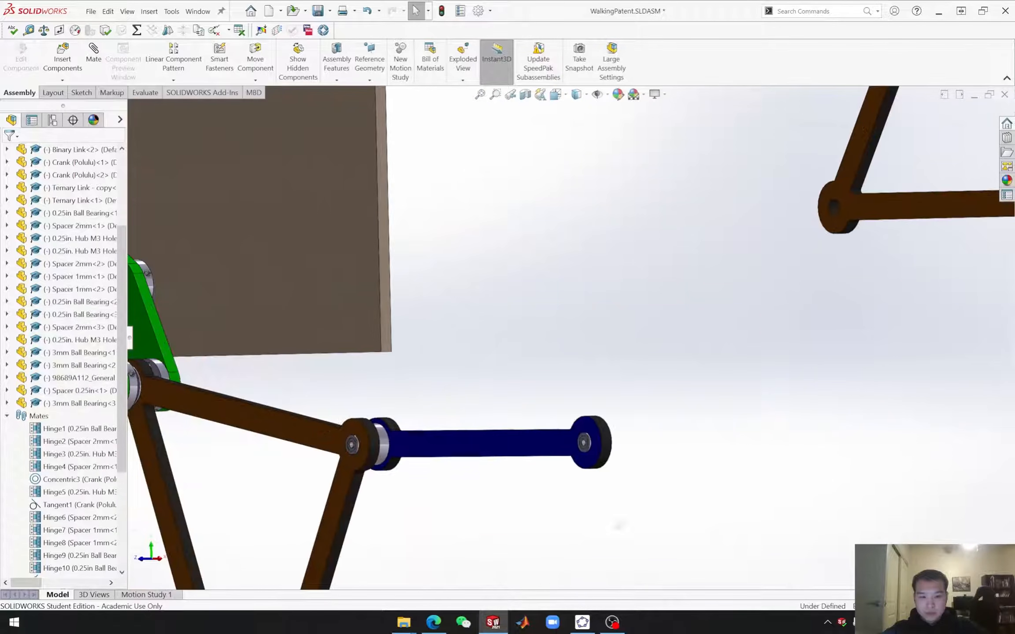
scroll(583, 436, down, 6)
click(61, 404)
ctrl+drag(55, 404, 740, 324)
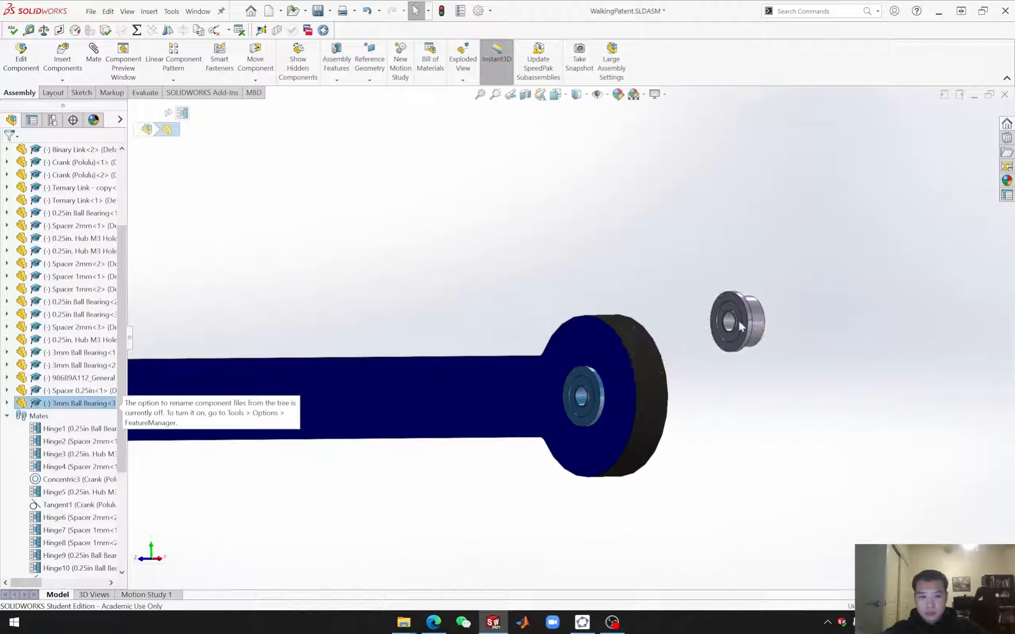
Step: Start a hinge mate with the new bearing's outer cylindrical face and the link's free-end hole as concentric selections
middle_drag(710, 454, 618, 459)
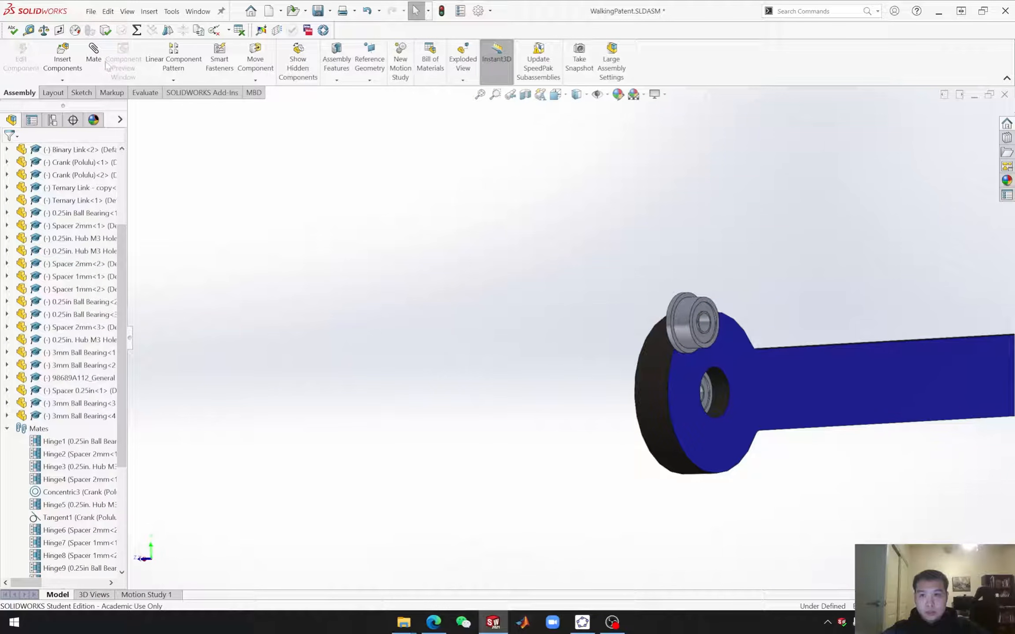
click(94, 185)
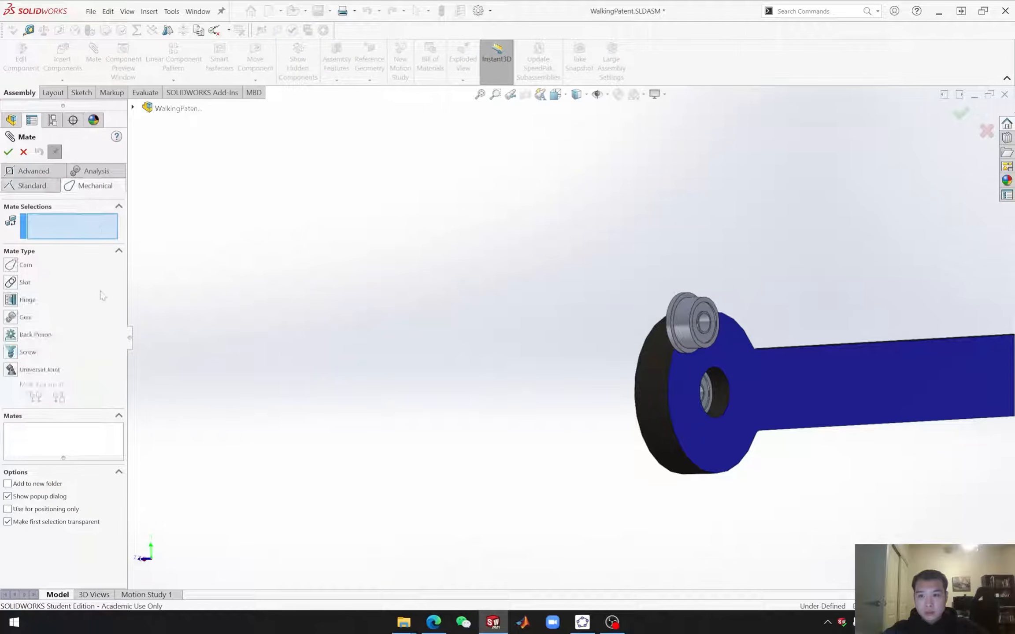
scroll(745, 347, down, 5)
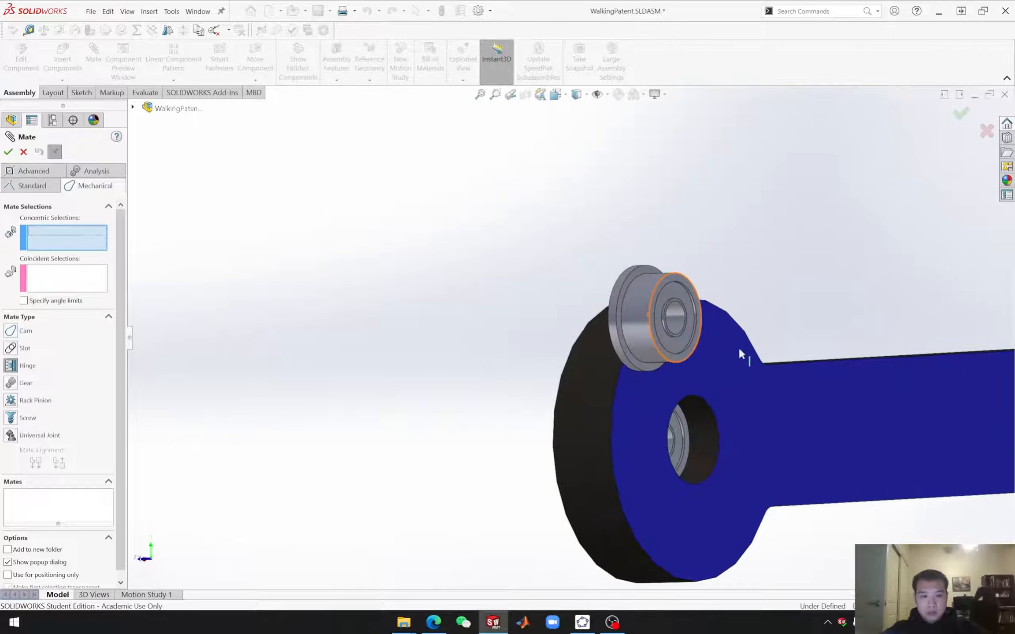
click(608, 311)
click(694, 468)
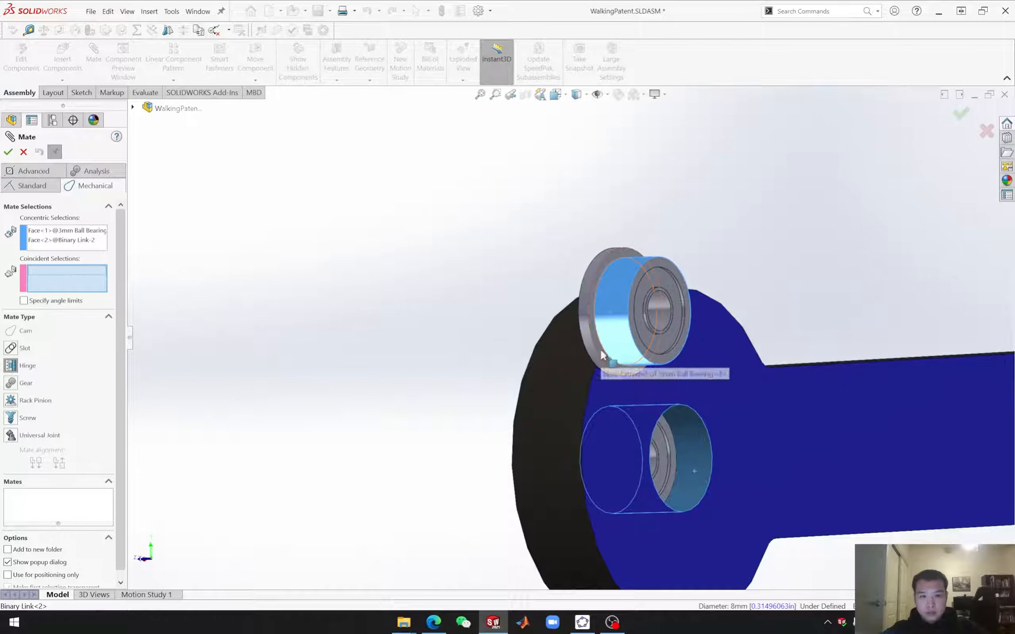
Step: Complete the hinge mate with the bearing flange's inner face and the link's opposite flat face as coincident selections
click(602, 352)
click(729, 388)
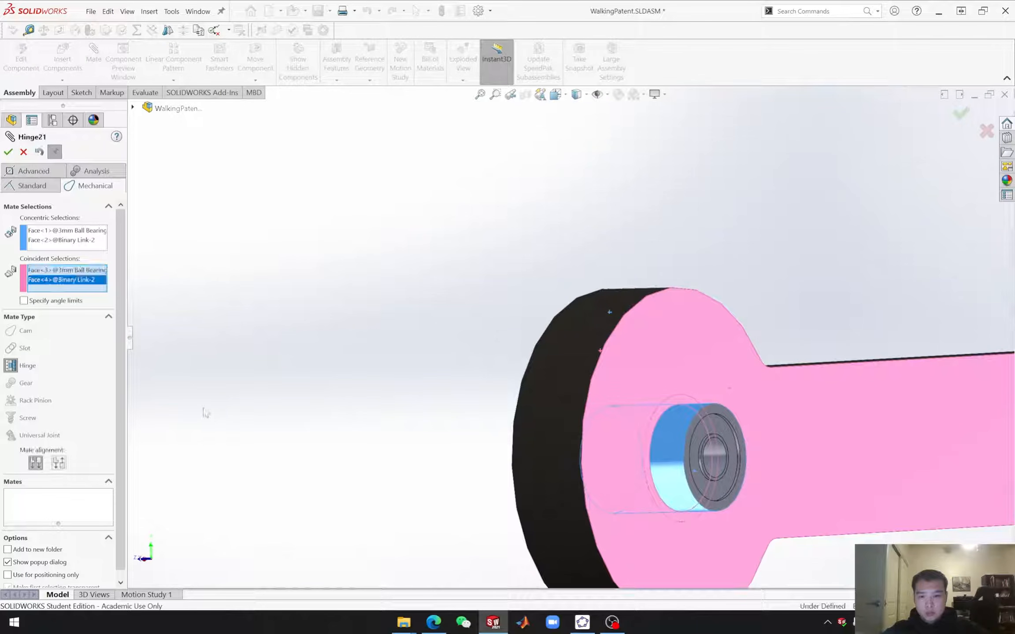
click(8, 152)
scroll(555, 400, up, 3)
scroll(646, 463, up, 6)
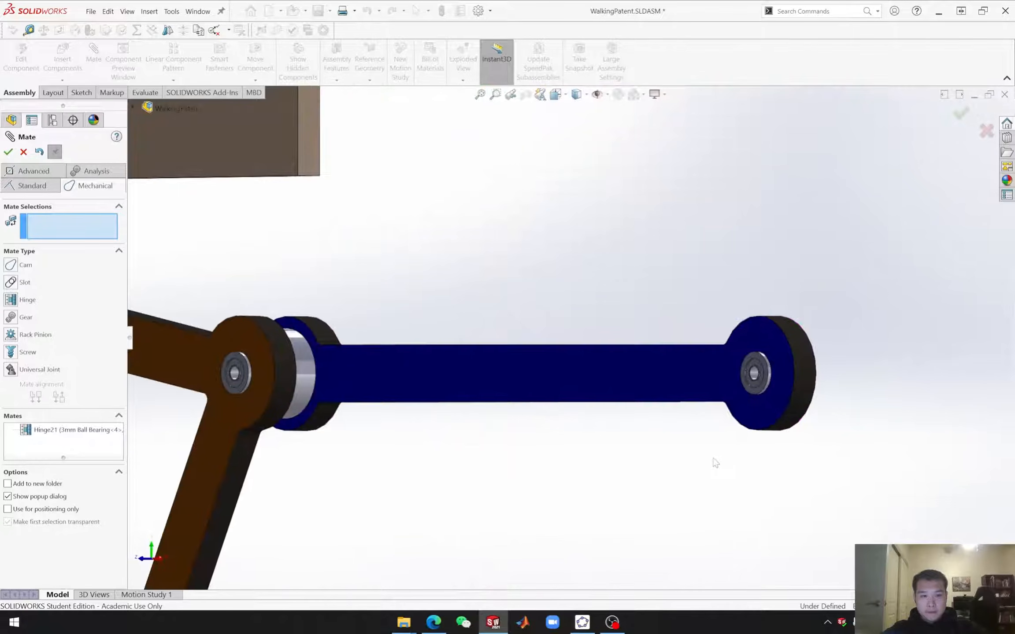
scroll(521, 241, down, 2)
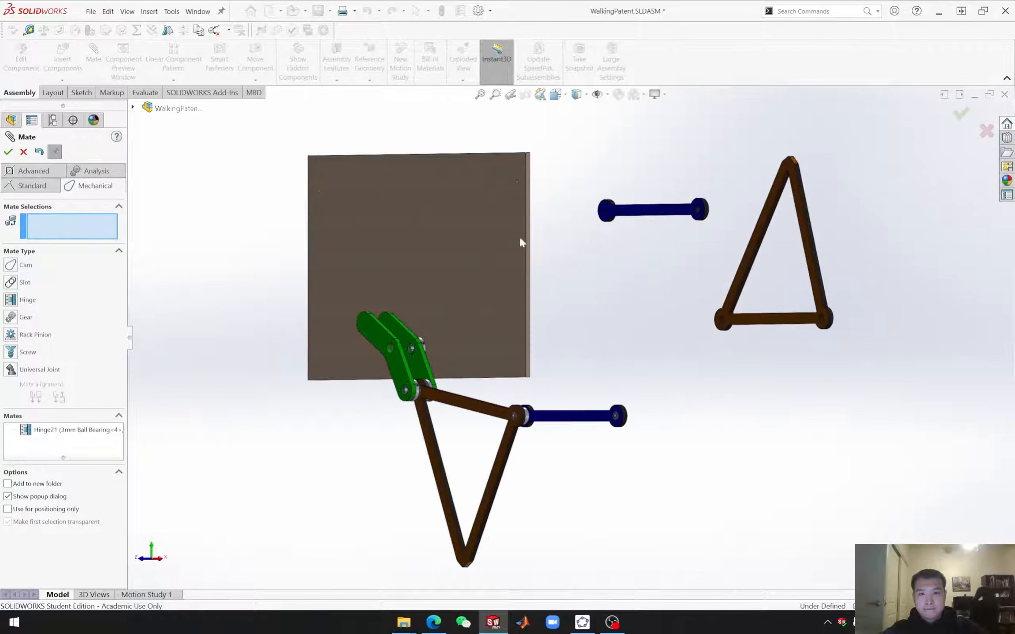
click(23, 152)
Step: Start a mate with the bore of the front 3mm bearing at the binary link's free end
scroll(616, 396, down, 8)
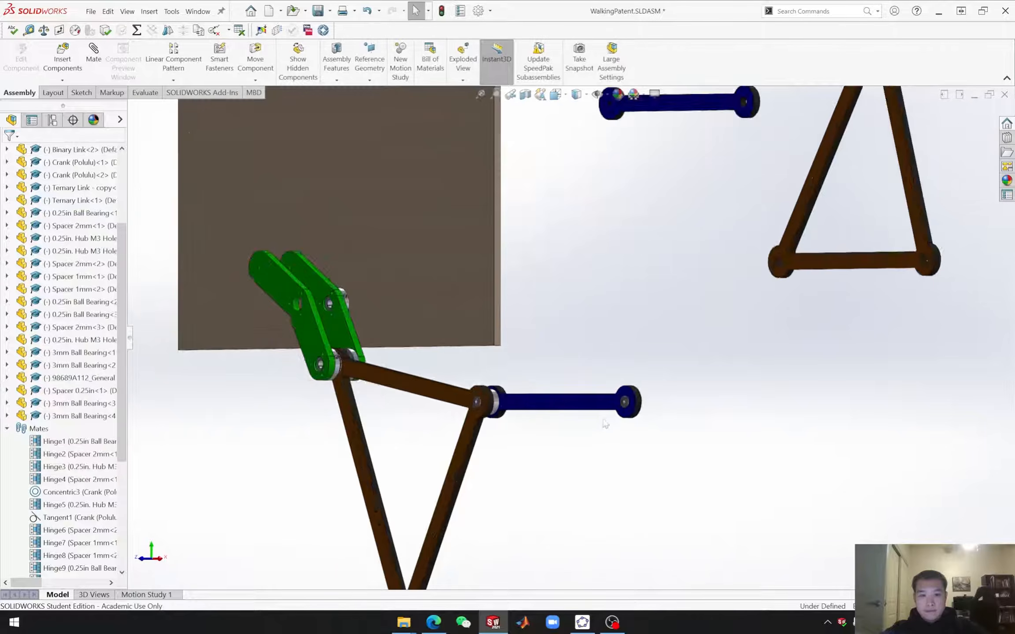
scroll(616, 390, up, 8)
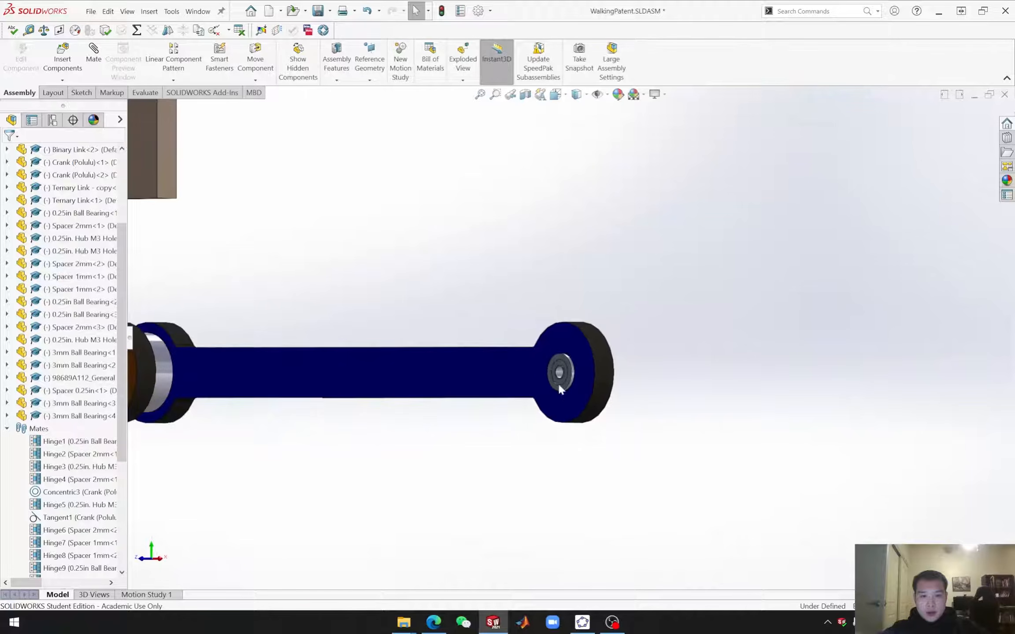
scroll(491, 167, up, 1)
scroll(551, 309, down, 4)
scroll(612, 441, up, 2)
scroll(612, 450, down, 3)
scroll(612, 450, down, 6)
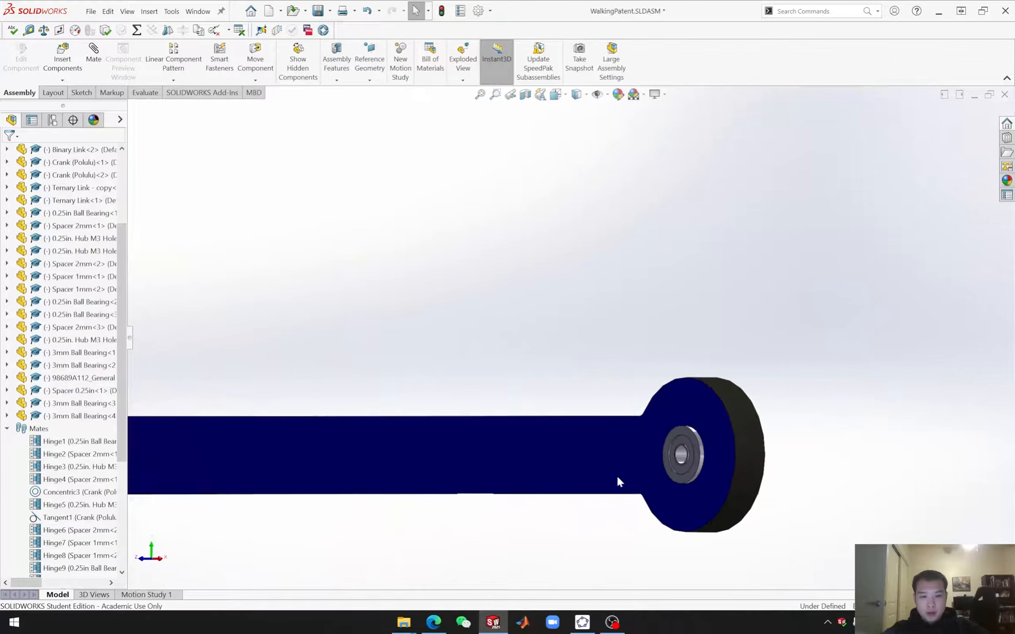
click(696, 442)
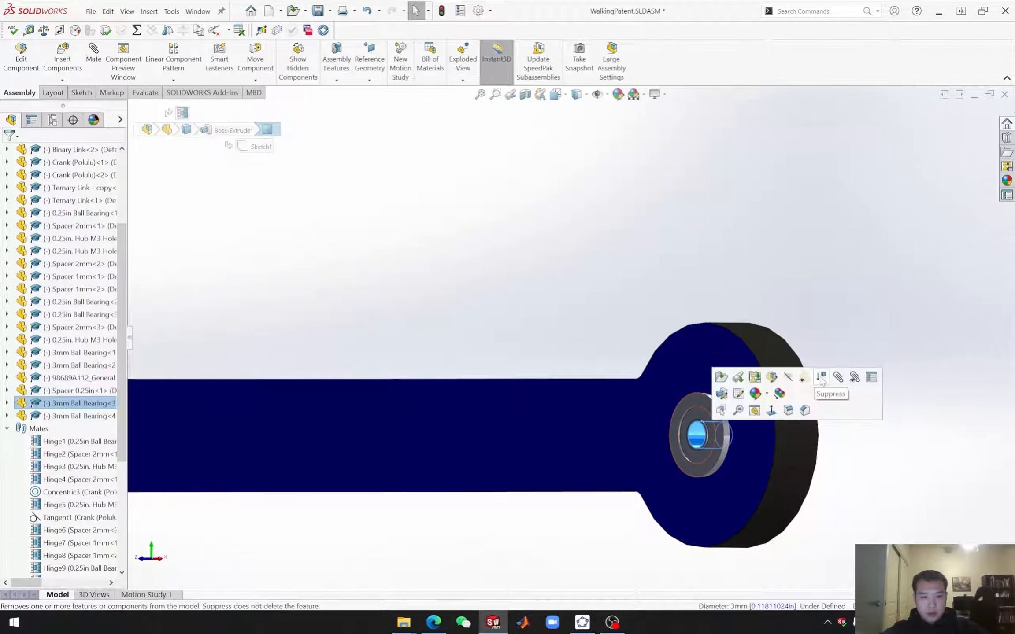
key(m)
Step: Make the bearing bore concentric with the hole near the base plate's upper corner, using the mate for positioning only
scroll(490, 282, up, 10)
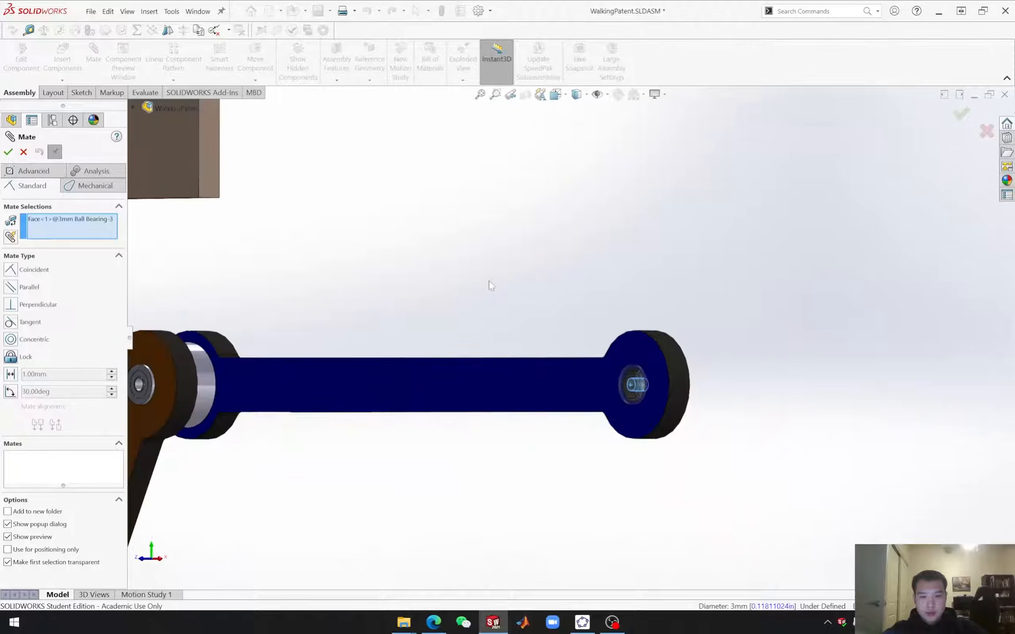
scroll(458, 192, down, 5)
scroll(617, 328, down, 5)
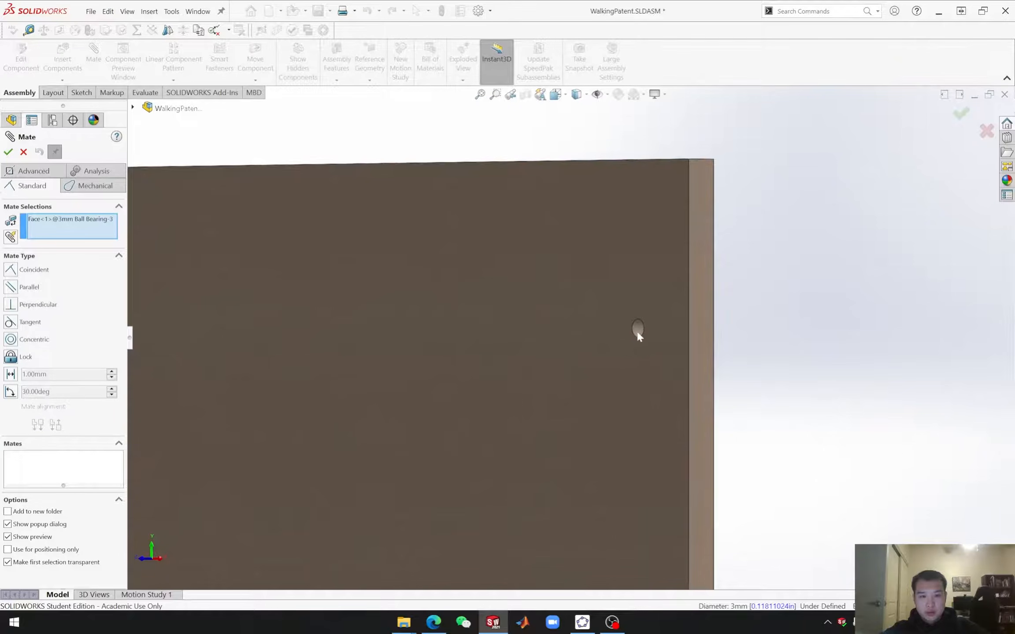
click(642, 332)
scroll(687, 394, up, 10)
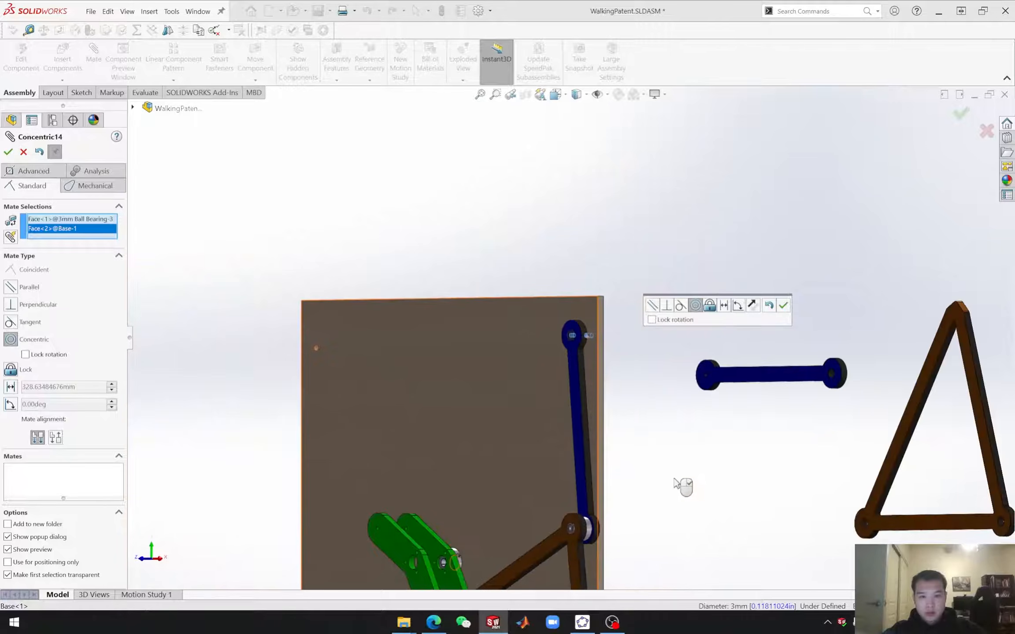
middle_drag(686, 498, 663, 525)
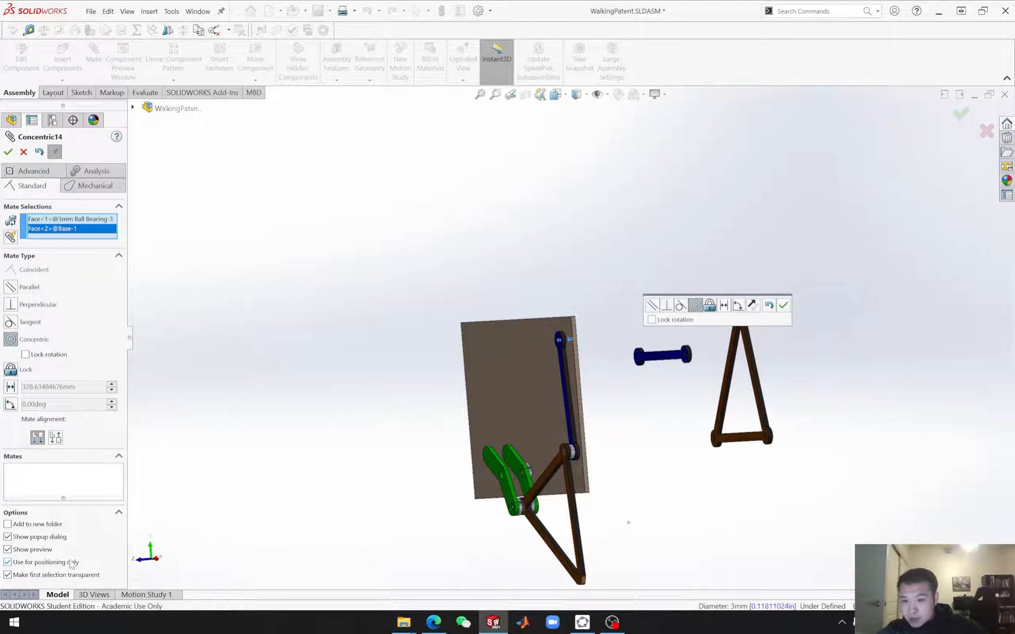
click(8, 152)
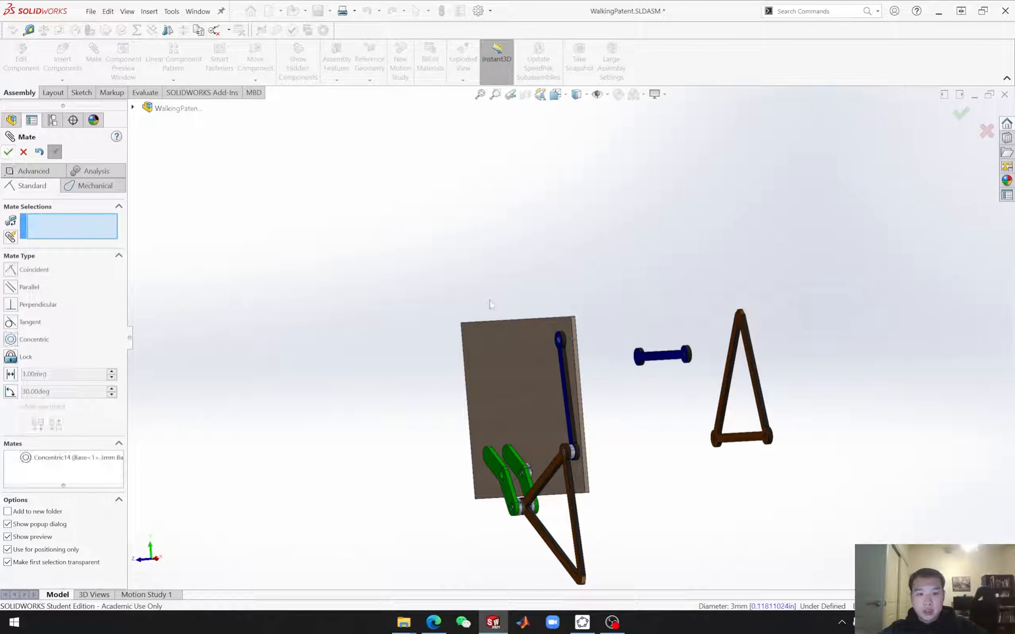
Step: Close the mate command and move the linkage in the front view to check its motion
click(24, 152)
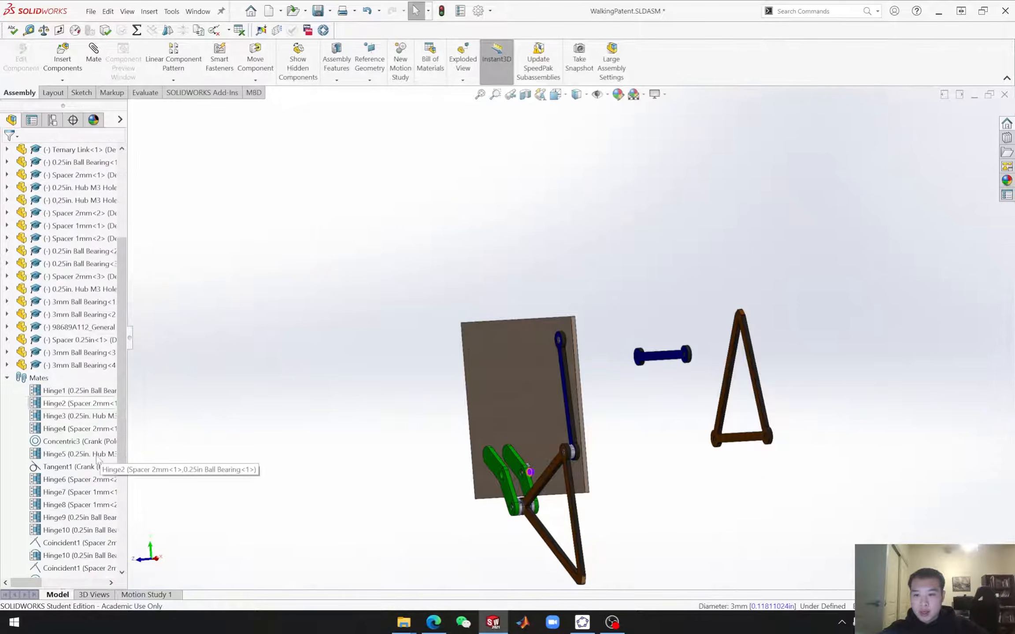
scroll(66, 440, down, 5)
middle_drag(320, 454, 392, 424)
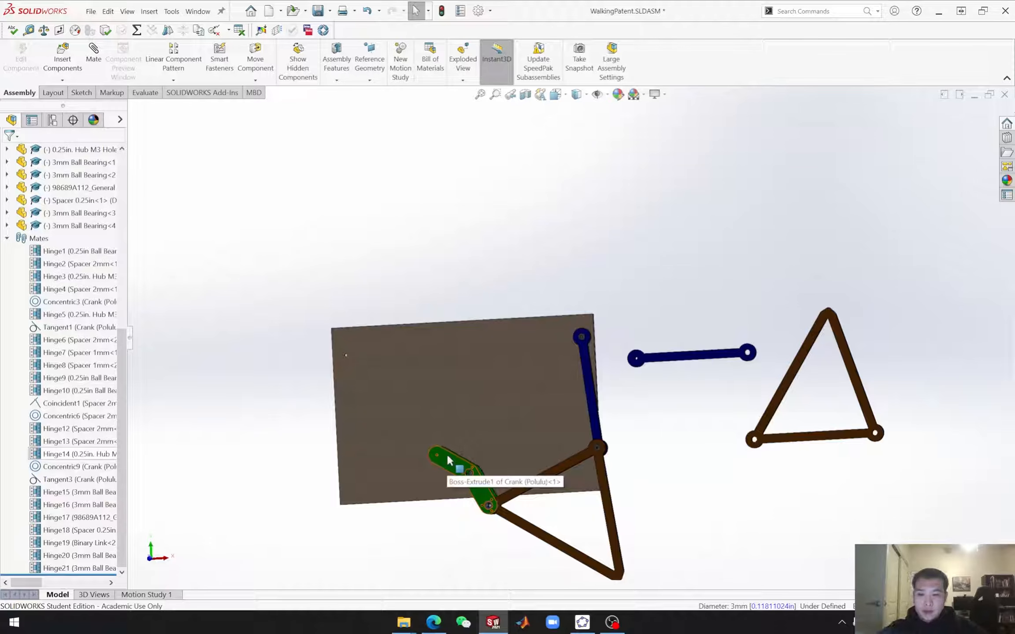
key(ctrl+1)
drag(412, 321, 414, 326)
drag(406, 330, 410, 324)
drag(560, 264, 564, 267)
click(611, 295)
Step: Examine the gap between the 3mm bearing at the binary link's free end and the hole in the base plate
middle_drag(610, 295, 480, 311)
scroll(525, 213, down, 6)
middle_drag(595, 286, 565, 310)
scroll(540, 194, down, 4)
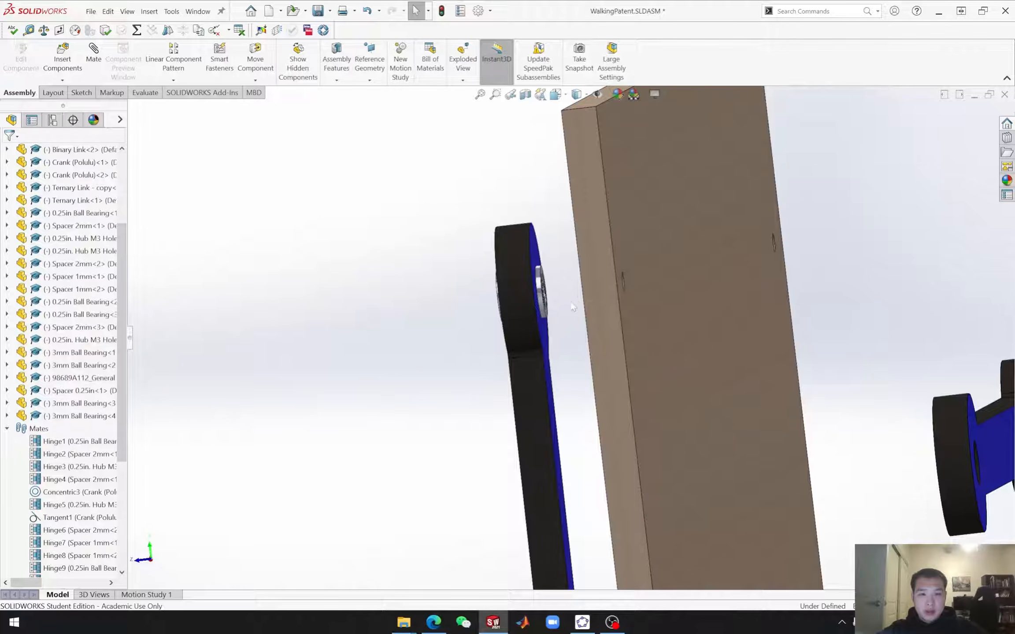
scroll(520, 229, up, 4)
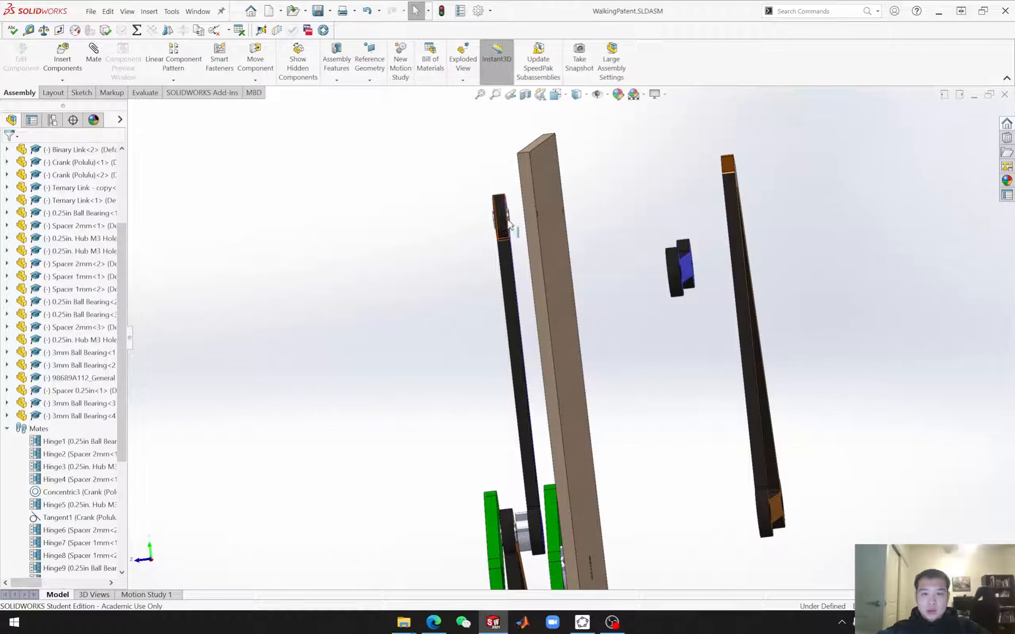
scroll(516, 227, down, 1)
scroll(520, 229, down, 4)
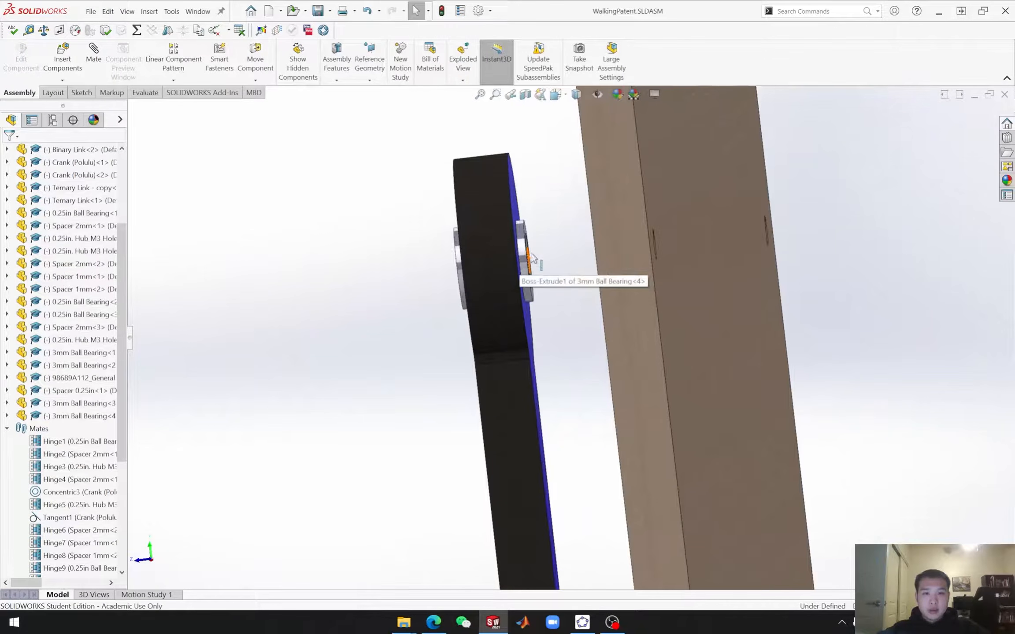
middle_drag(554, 274, 528, 251)
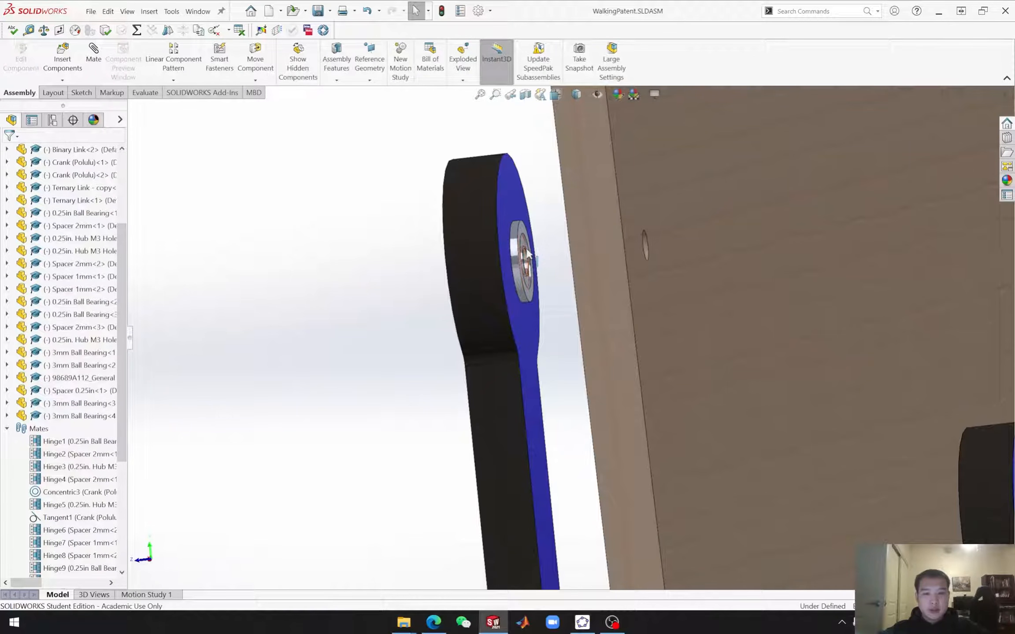
mouse_move(542, 267)
middle_down()
mouse_move(562, 267)
mouse_move(558, 277)
middle_up()
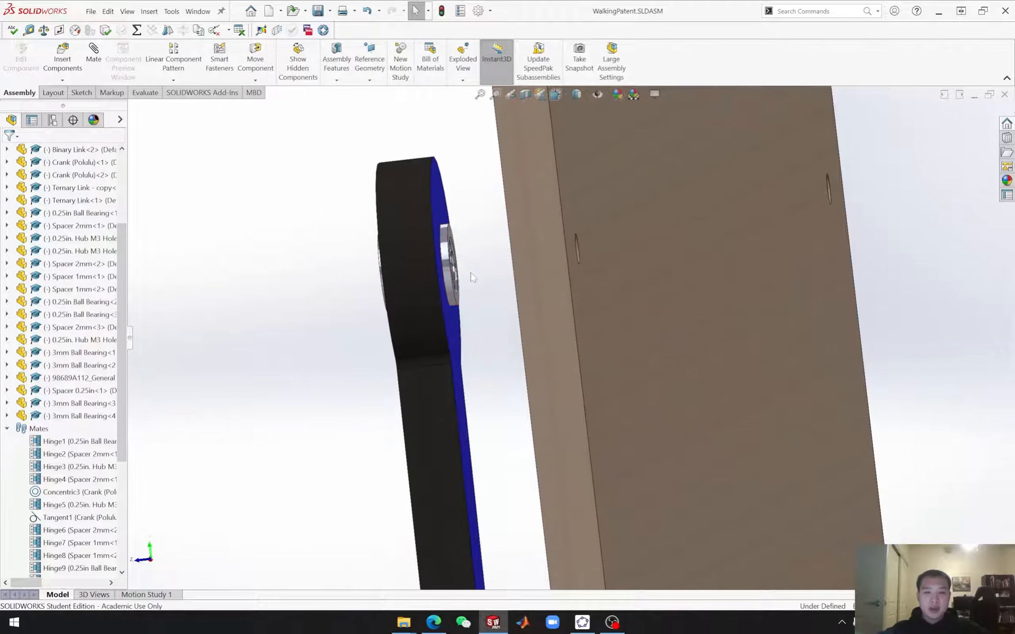
middle_drag(471, 276, 449, 264)
middle_drag(578, 247, 499, 293)
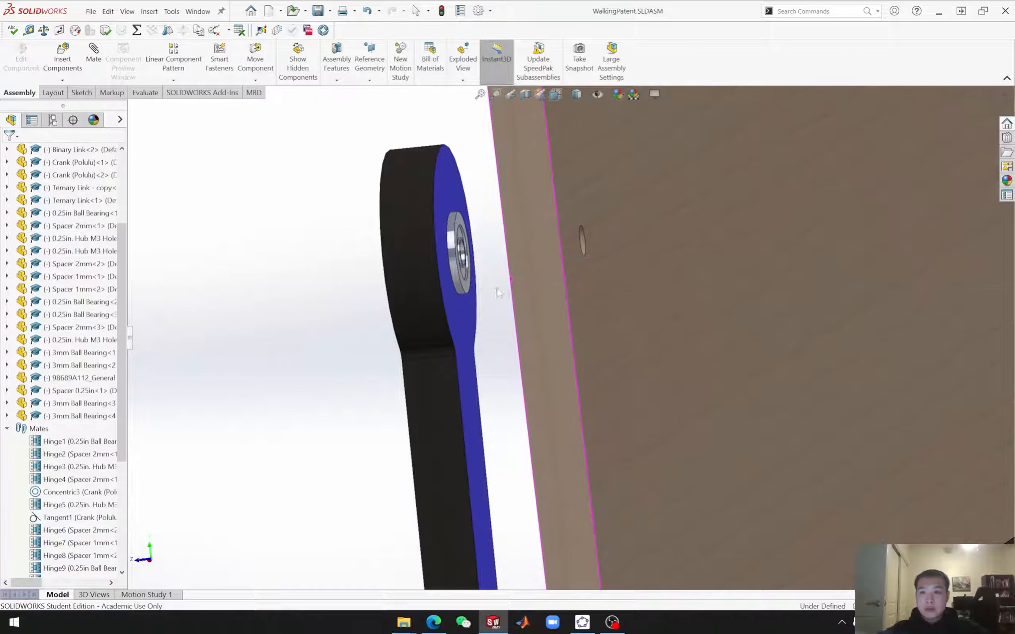
click(62, 59)
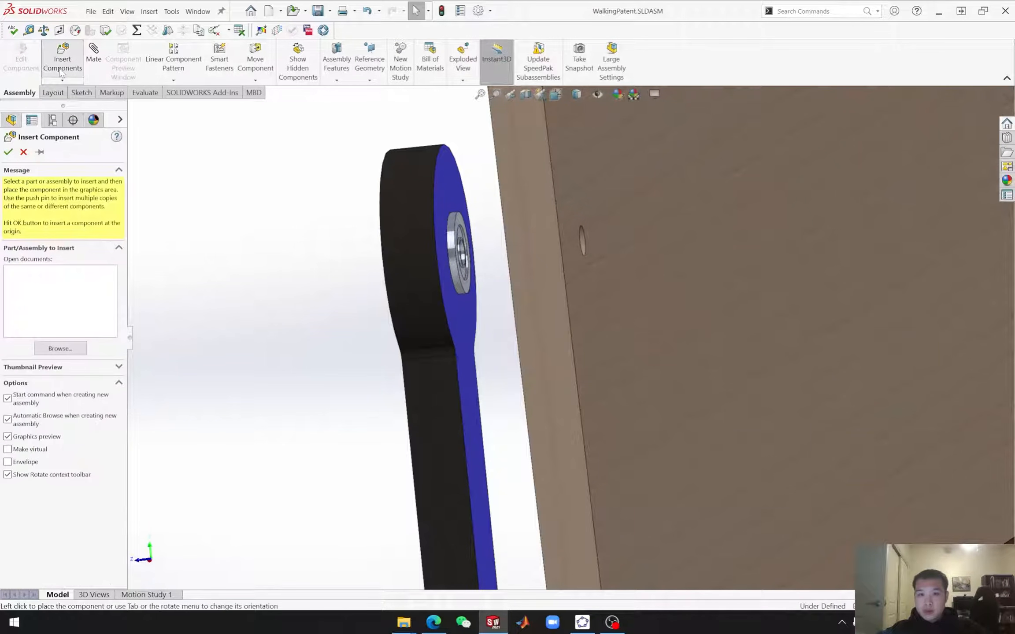
double_click(371, 286)
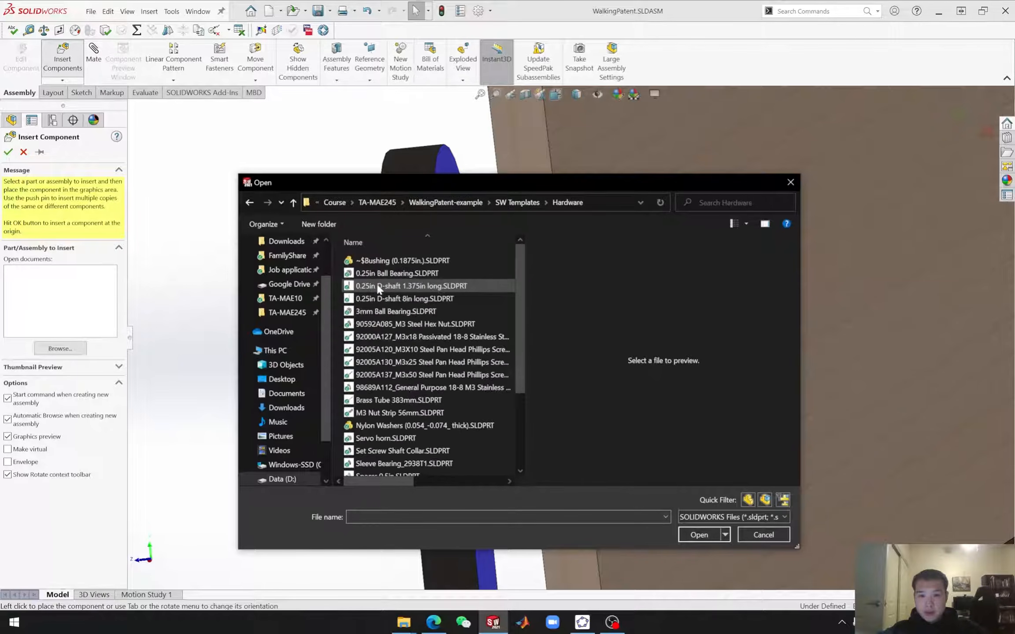
scroll(397, 388, down, 5)
scroll(382, 330, up, 1)
click(381, 321)
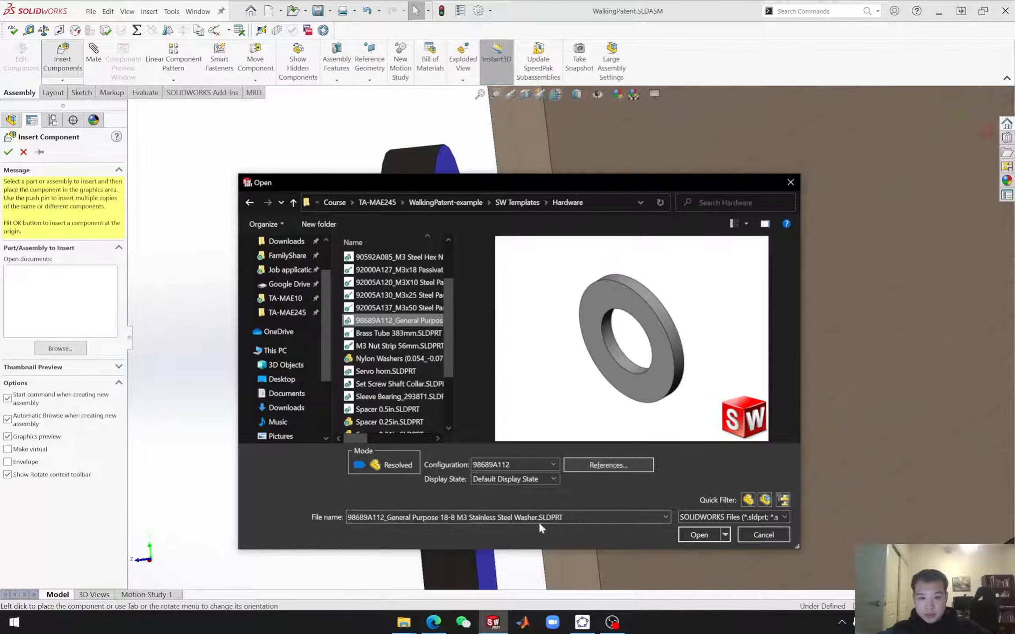
click(696, 535)
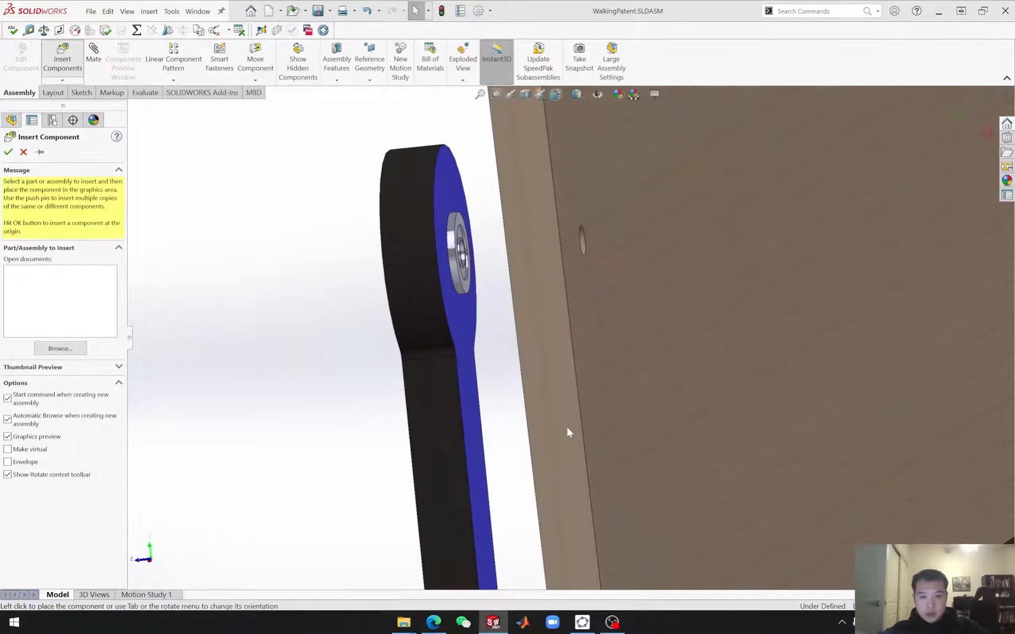
click(530, 337)
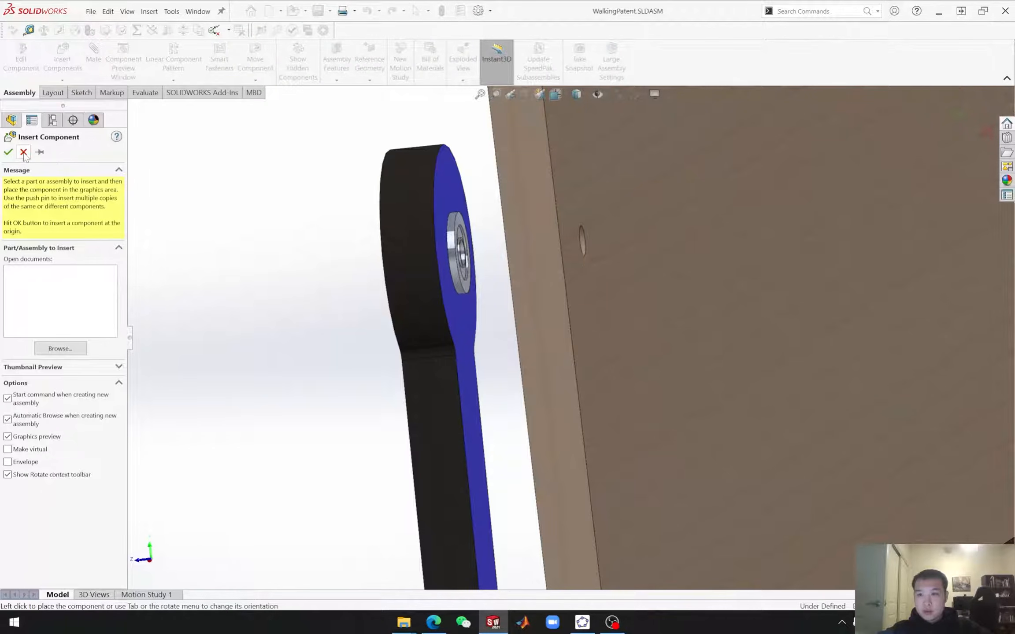
key(Escape)
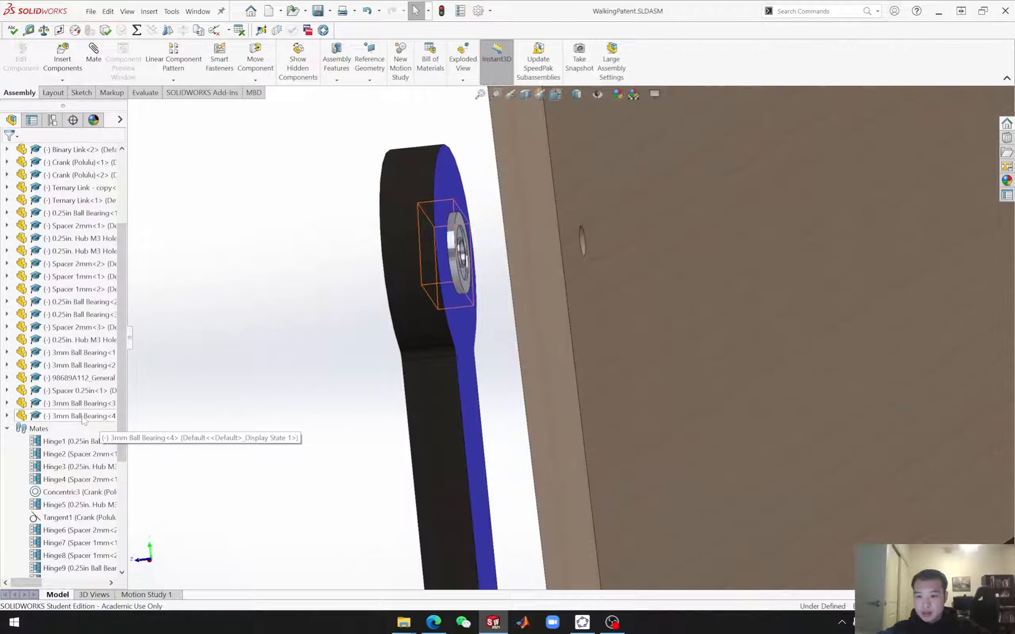
Step: Place a copy of the 98689A112 M3 stainless steel washer in open space beside the binary link's bearing end
click(73, 389)
click(61, 377)
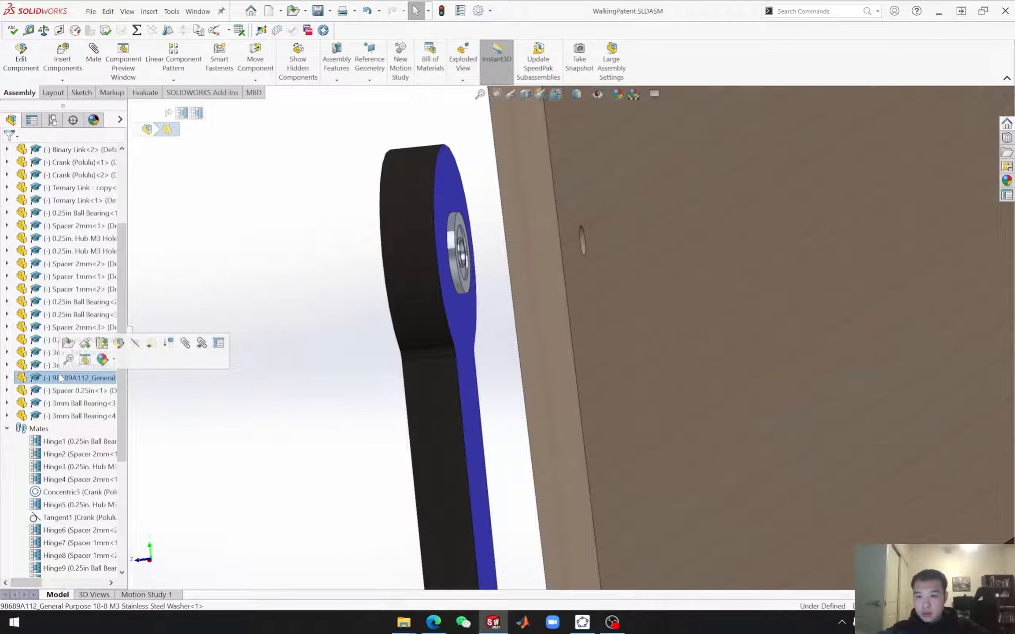
ctrl+drag(63, 381, 308, 304)
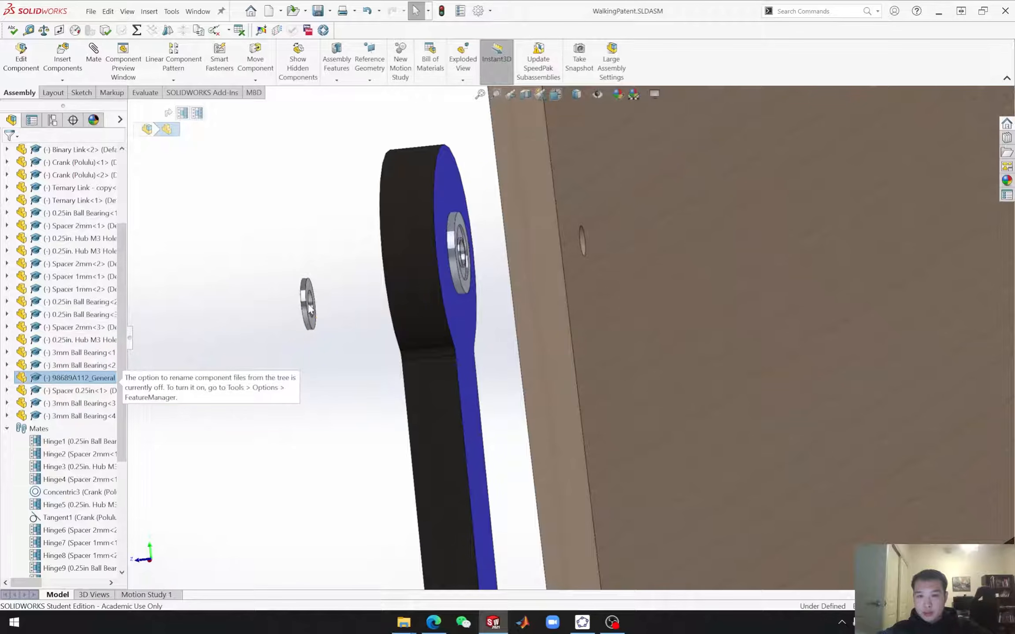
drag(120, 337, 147, 346)
scroll(361, 338, down, 4)
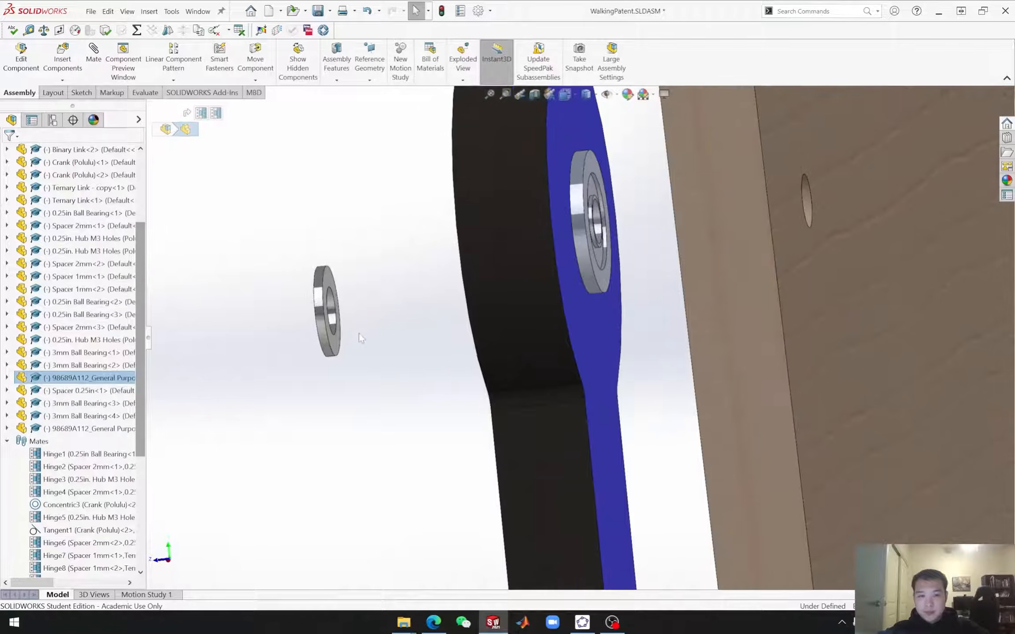
scroll(358, 338, down, 2)
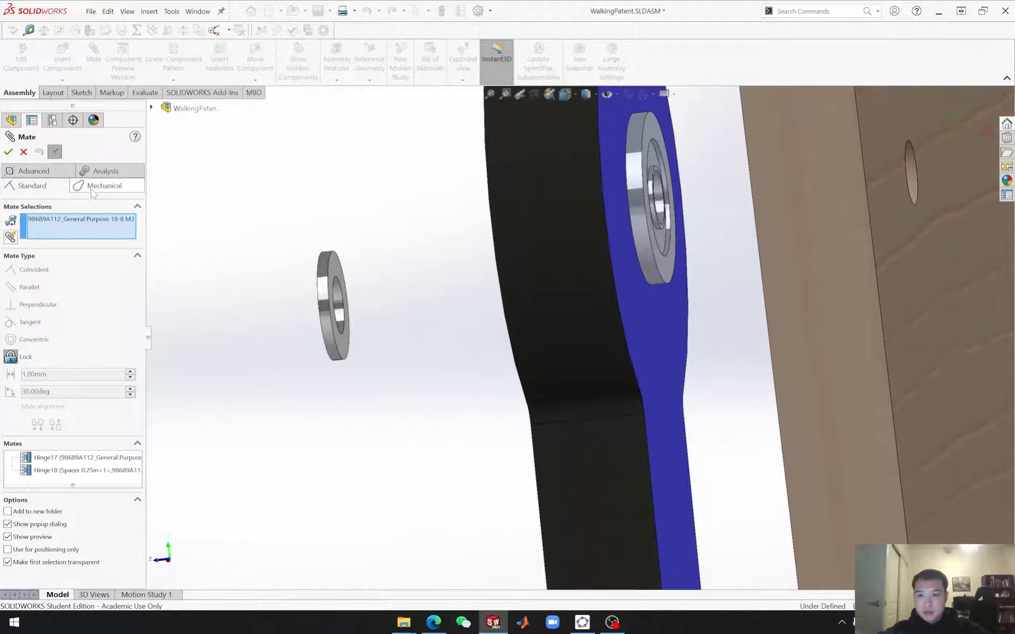
click(92, 189)
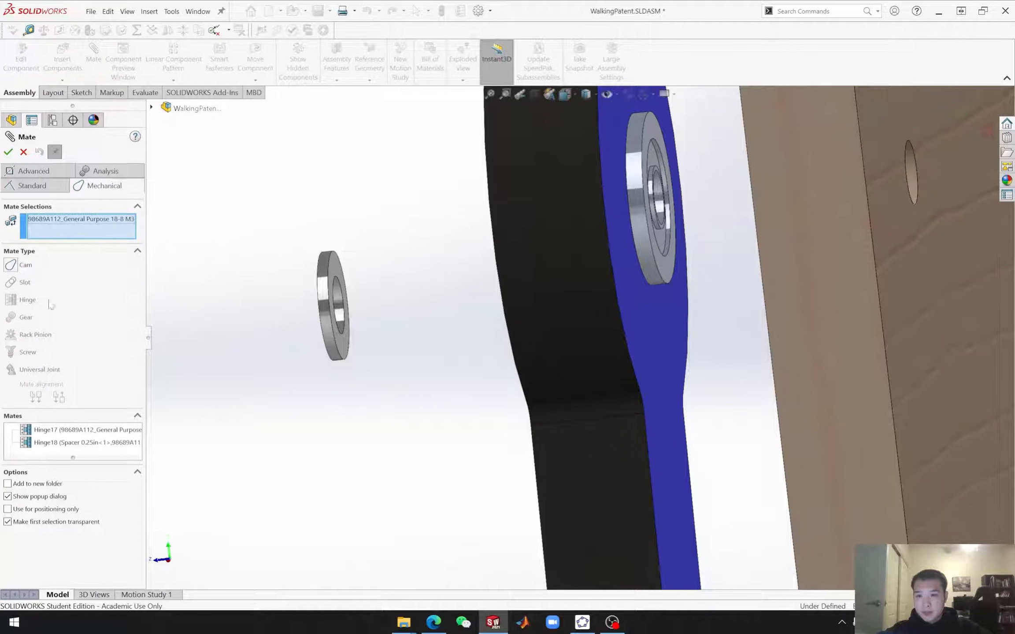
click(24, 151)
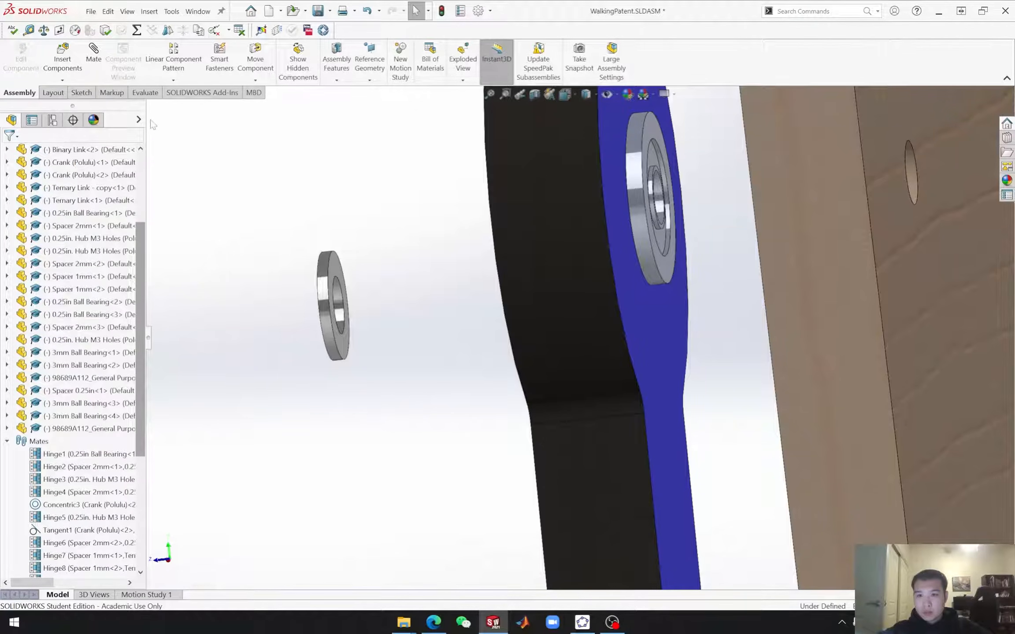
Step: Start a hinge mate with the copied washer's bore and the plate-side 3mm bearing's bore as concentric selections
click(93, 188)
click(11, 304)
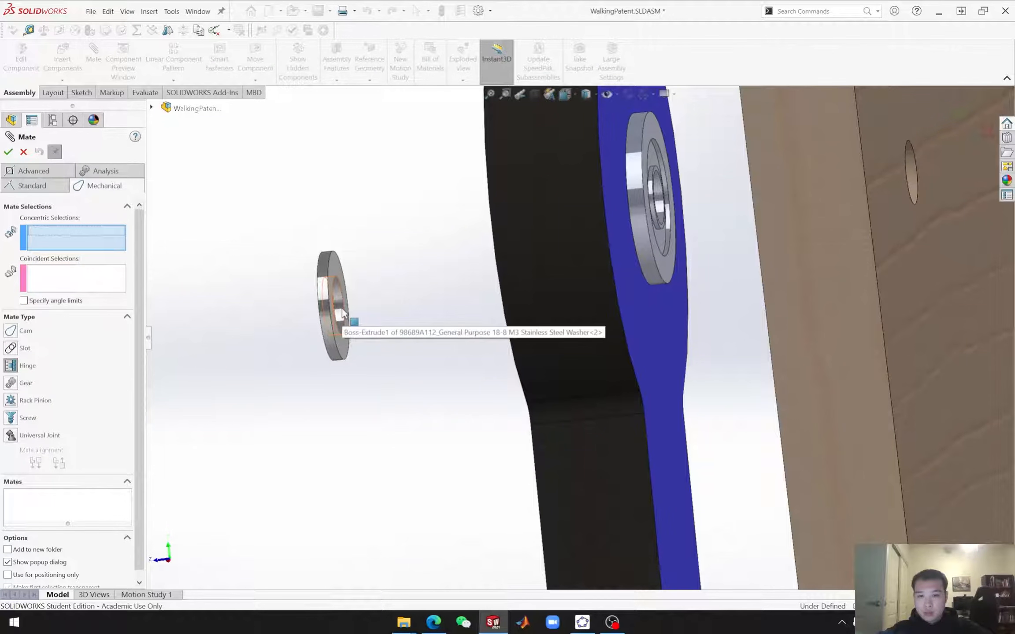
click(342, 313)
scroll(666, 219, down, 3)
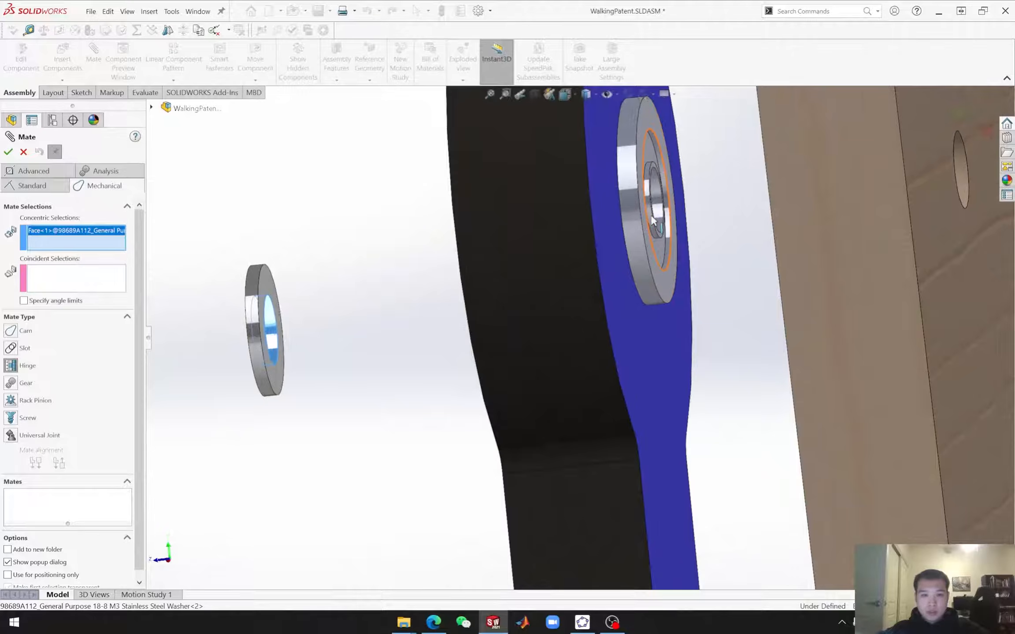
click(655, 213)
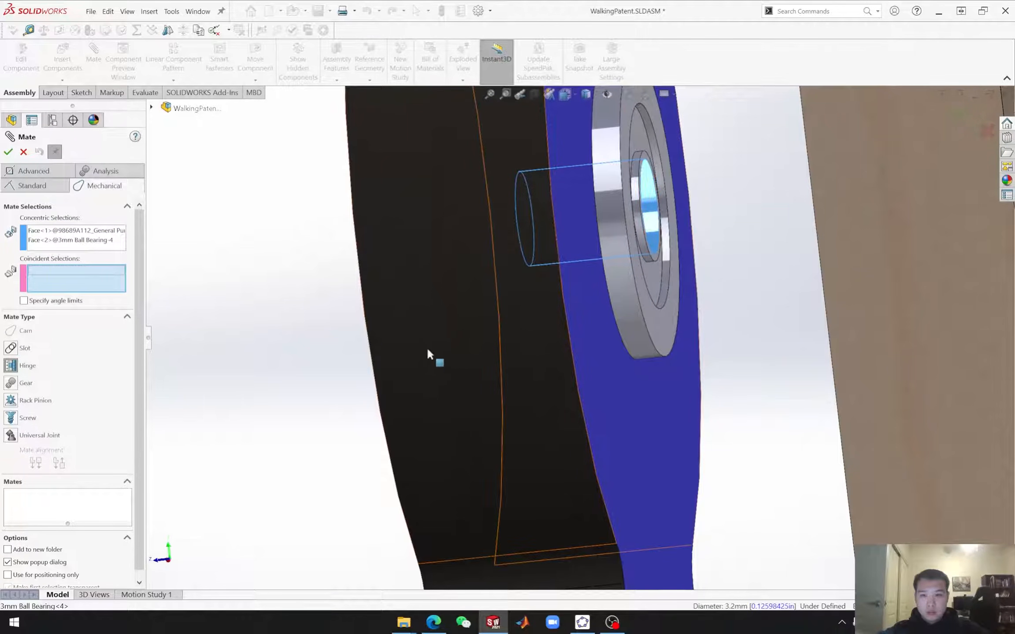
Step: Complete the hinge mate with the washer's flat face and the bearing's inner ring face as coincident selections
scroll(420, 348, up, 4)
click(386, 388)
middle_drag(389, 390, 428, 396)
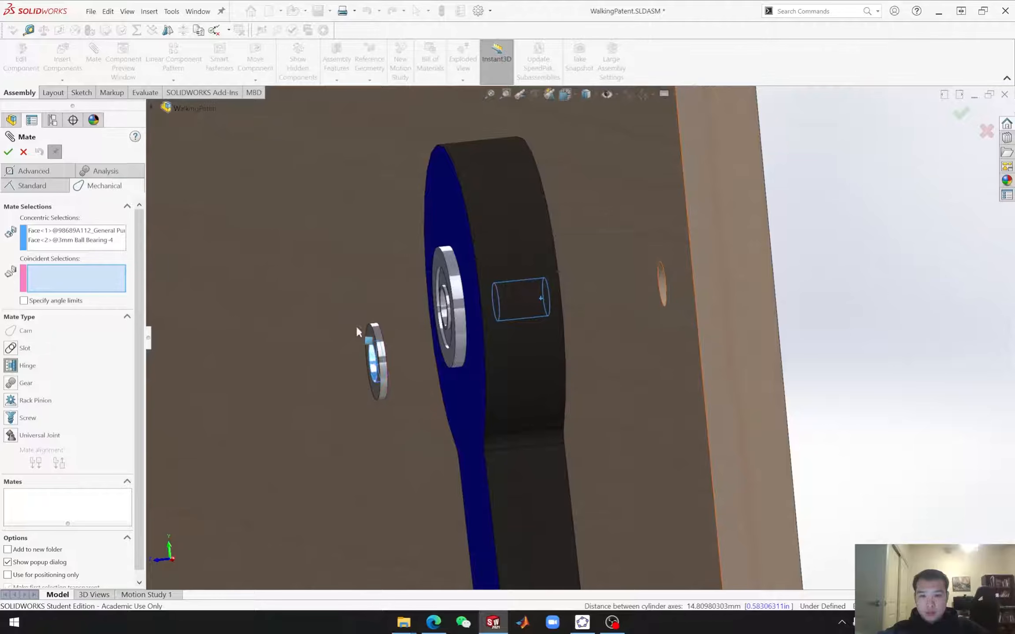
click(371, 339)
middle_drag(550, 363, 526, 367)
scroll(573, 265, down, 5)
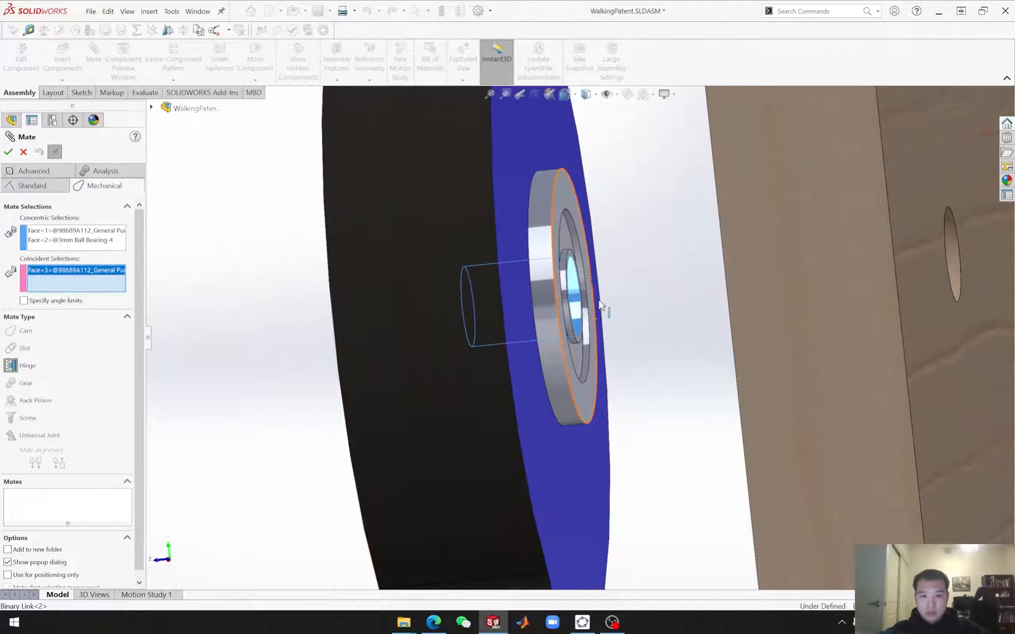
click(556, 232)
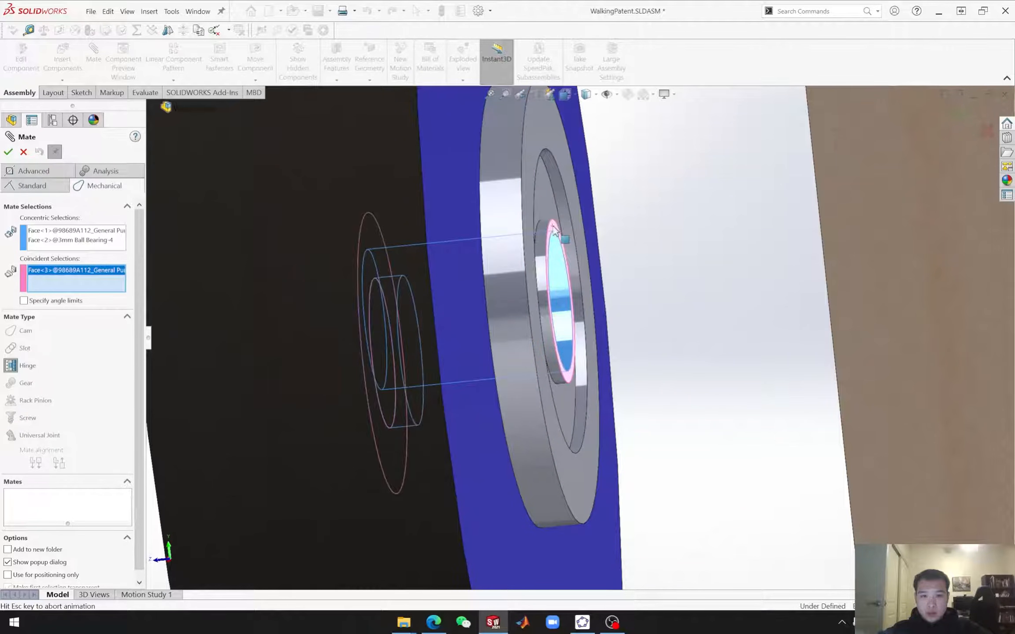
click(8, 153)
click(24, 152)
Step: Measure the normal distance between the washer's outer face and the base plate's face, then clear the selection
middle_drag(520, 405, 630, 434)
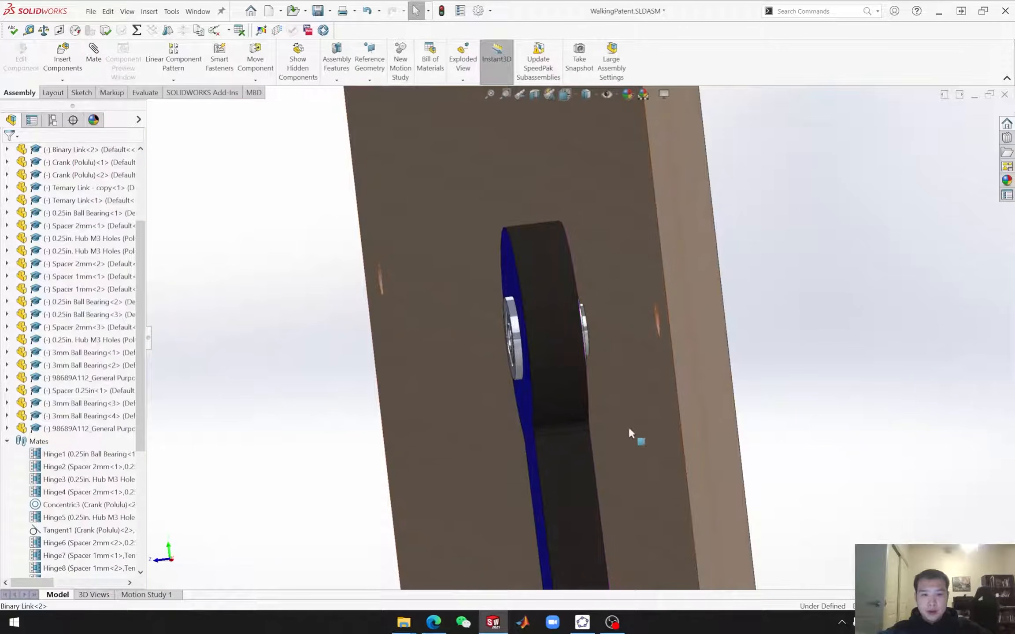
middle_drag(619, 368, 528, 369)
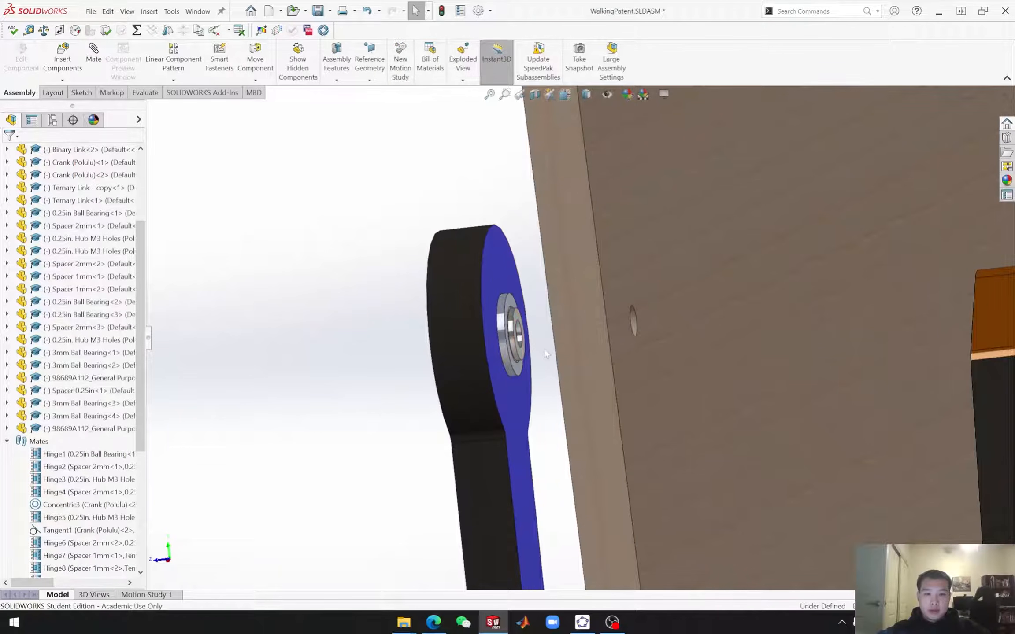
scroll(547, 354, down, 4)
click(525, 314)
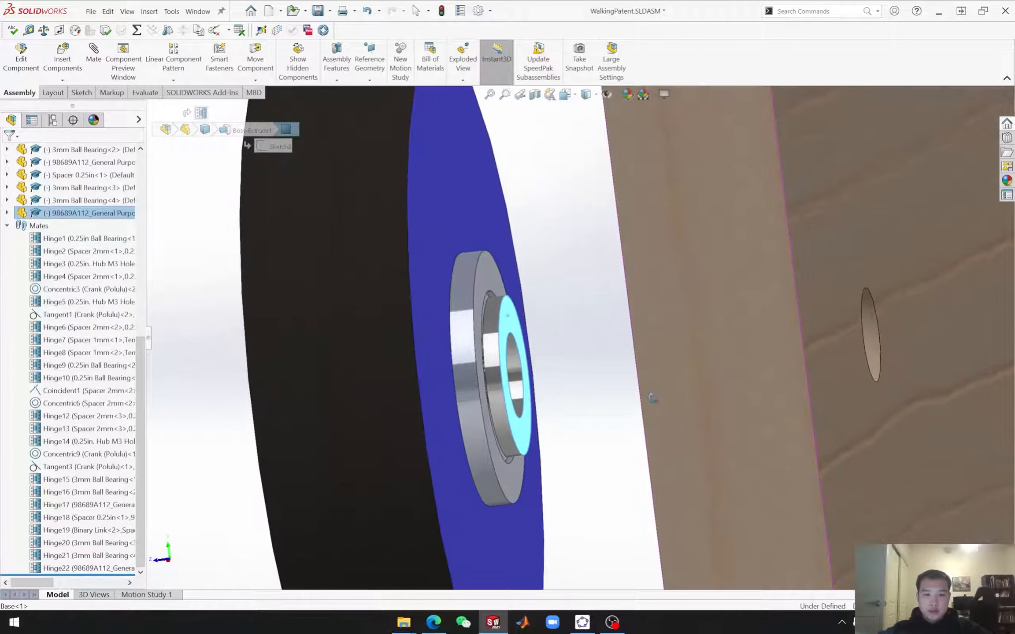
middle_drag(651, 398, 677, 391)
ctrl+click(538, 258)
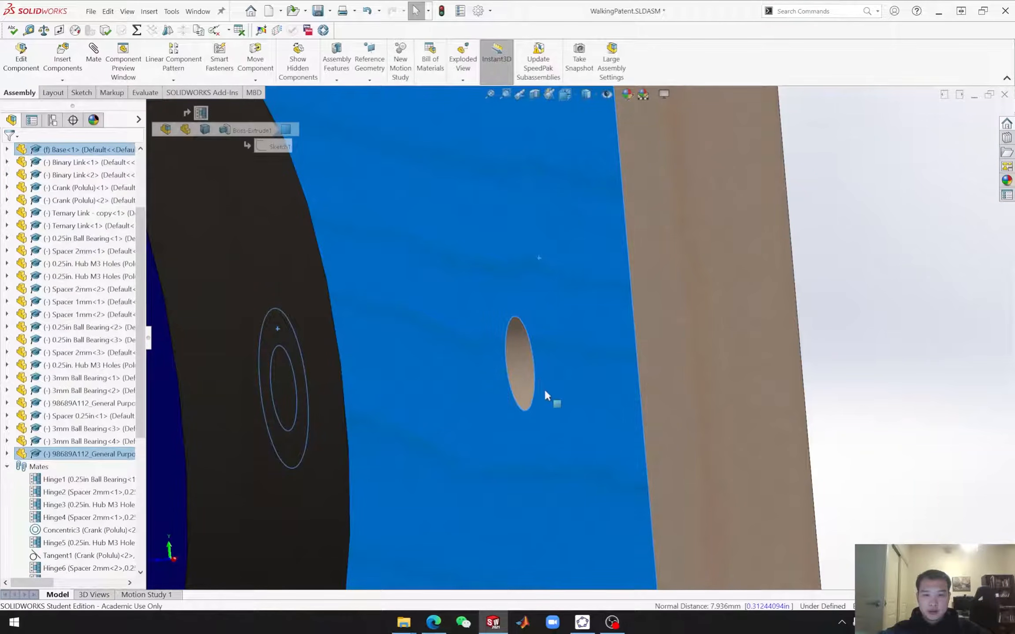
scroll(551, 414, up, 3)
middle_drag(557, 437, 702, 434)
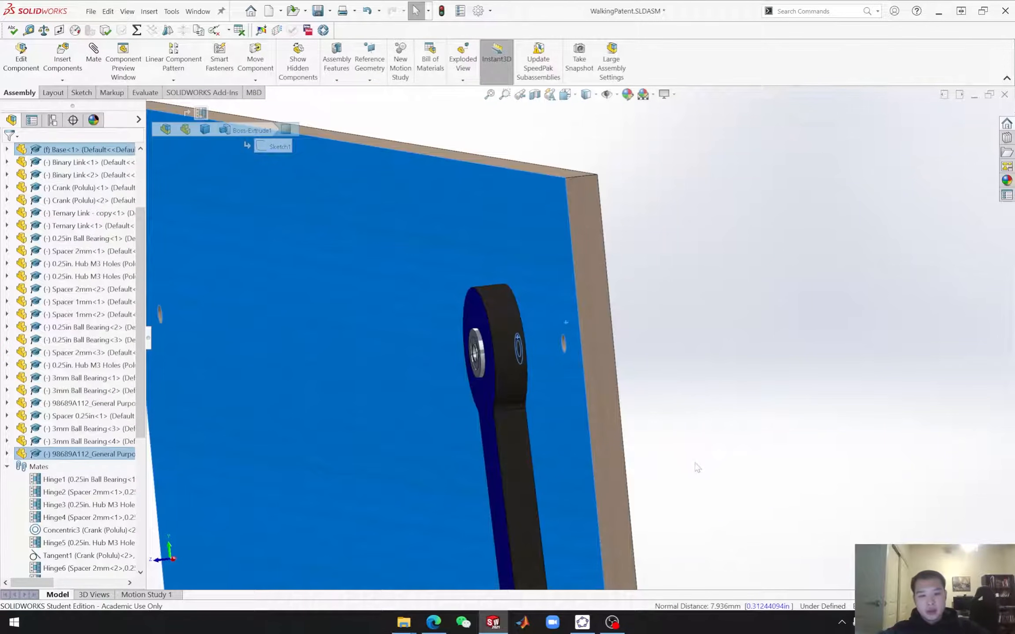
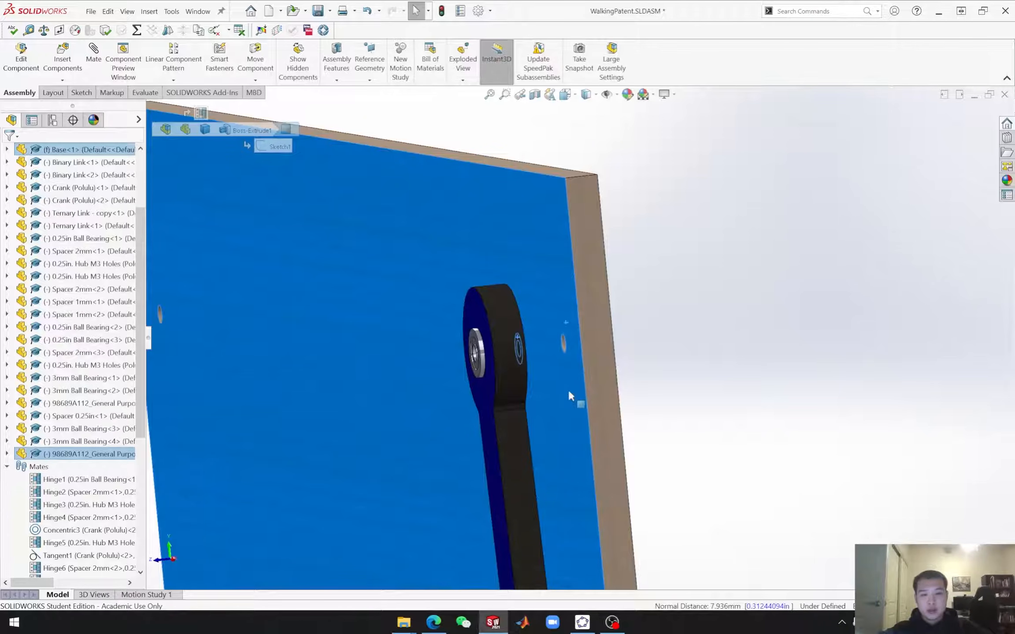
click(715, 443)
middle_drag(714, 443, 713, 440)
Step: Insert the Spacer 0.31in part from the Hardware folder and place it in open space beside the base plate
click(57, 67)
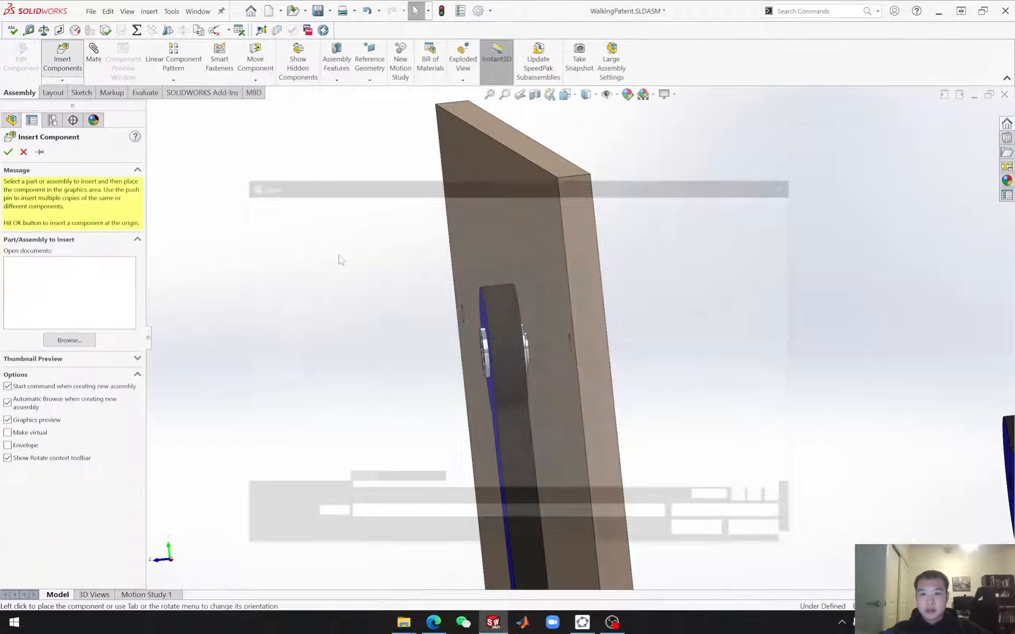
scroll(417, 354, down, 3)
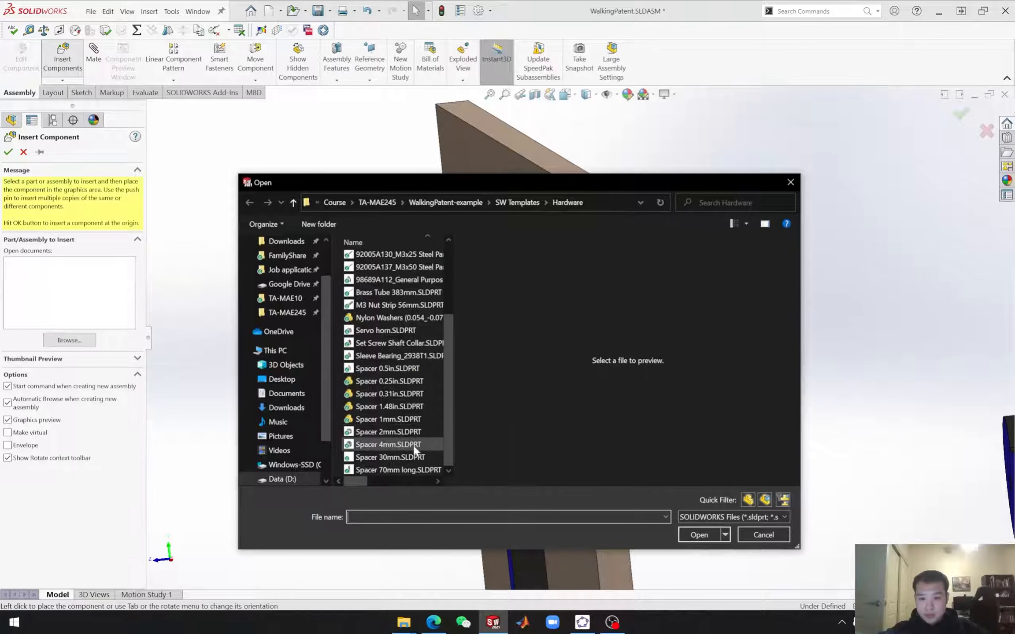
click(391, 396)
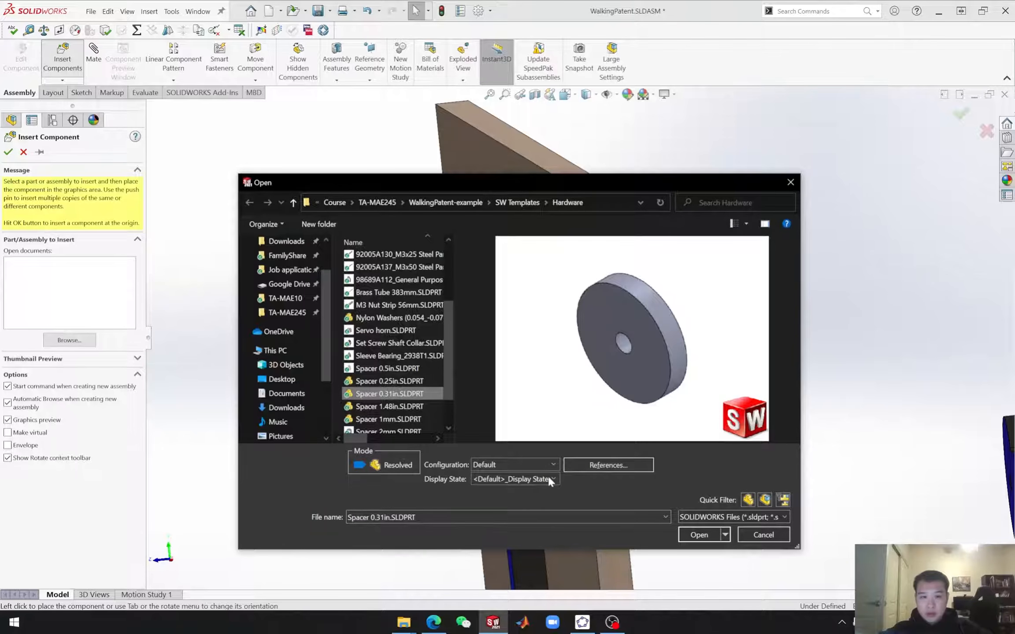
click(700, 535)
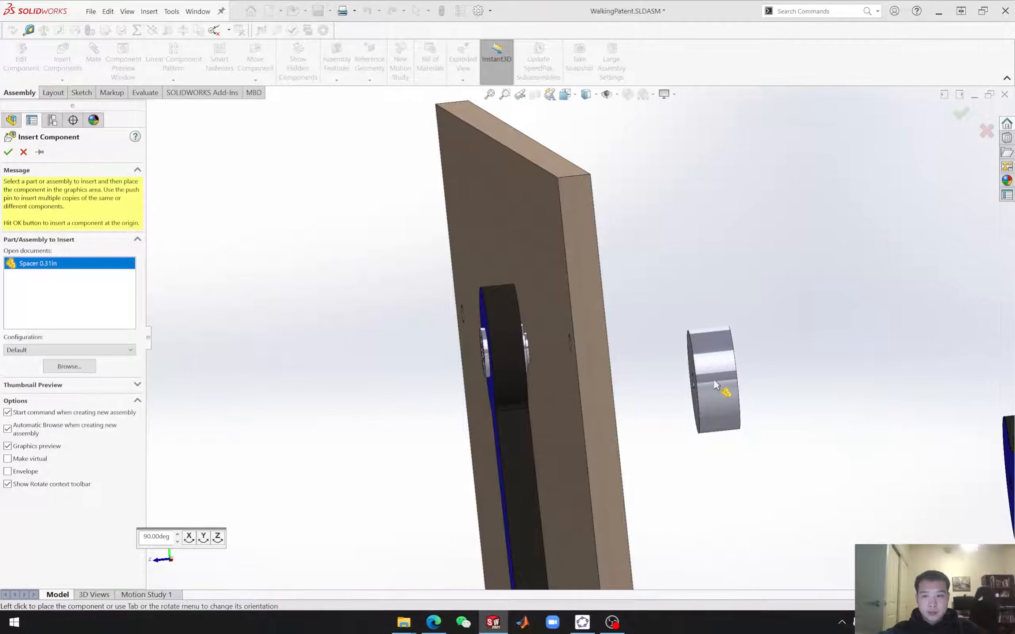
click(713, 379)
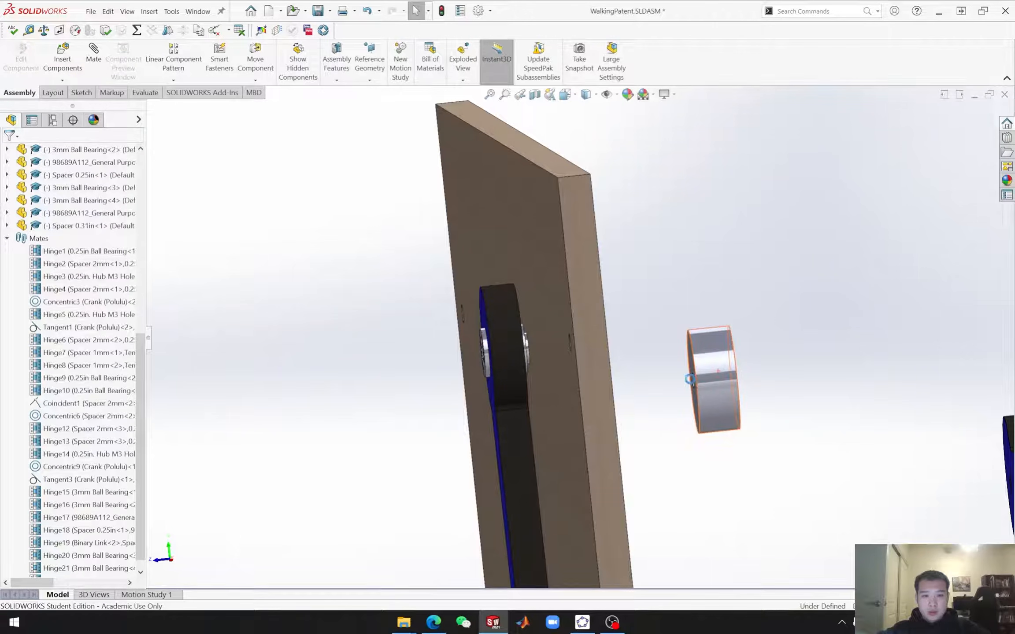
click(716, 367)
click(703, 485)
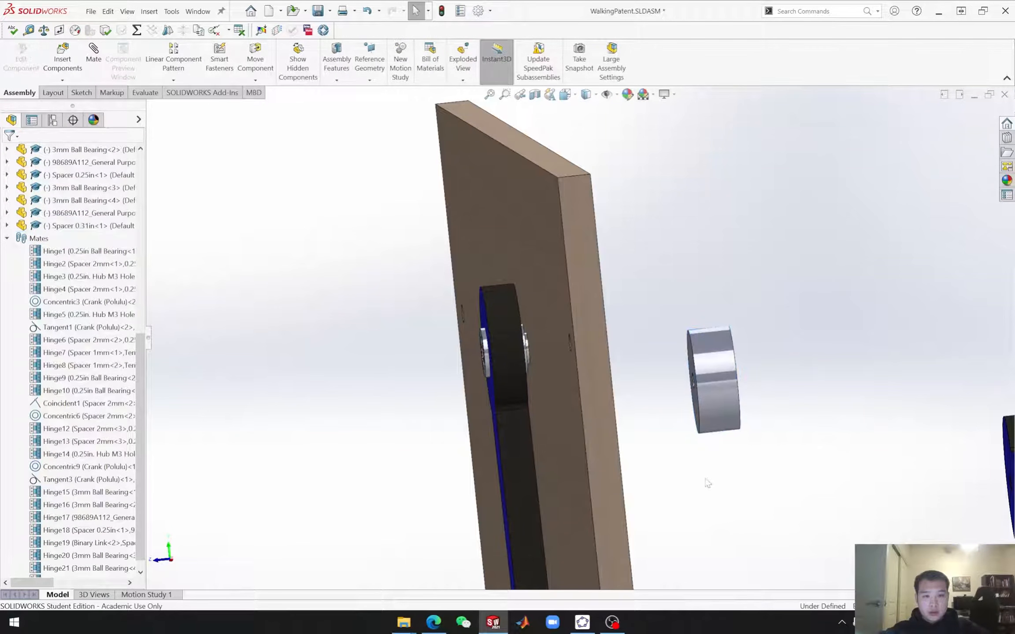
Step: Measure the normal distance between the 0.31in spacer's two flat faces, then clear the selection
middle_drag(703, 485, 722, 472)
click(701, 356)
middle_drag(824, 399, 765, 396)
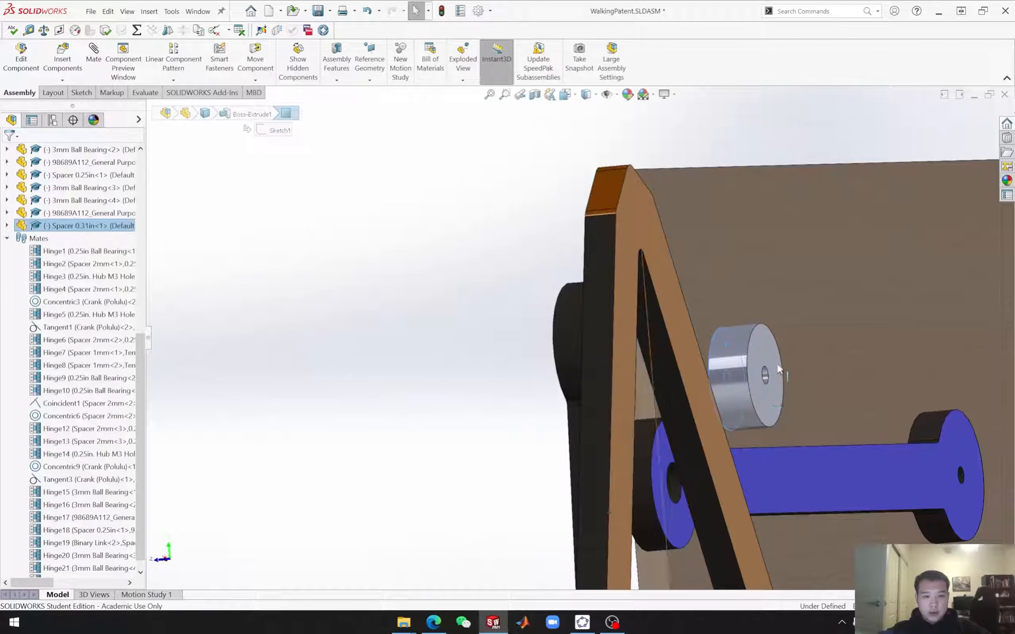
ctrl+click(764, 355)
middle_drag(803, 438, 863, 450)
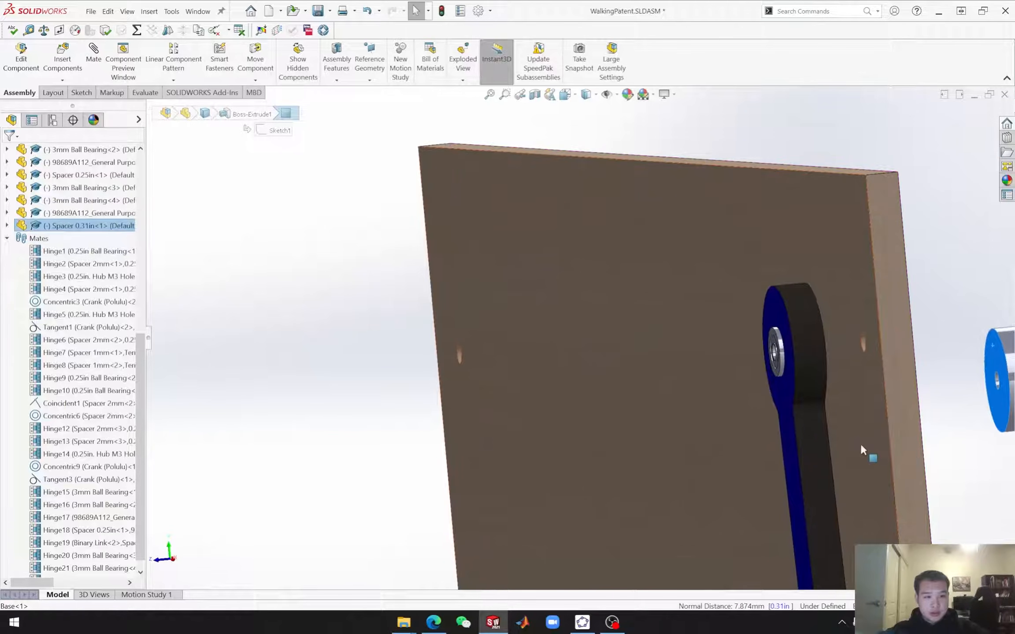
scroll(875, 458, up, 2)
click(881, 461)
Step: Measure the gap between the outer face of the washer on the binary link and the base plate's facing surface again
scroll(832, 488, up, 2)
scroll(769, 500, up, 5)
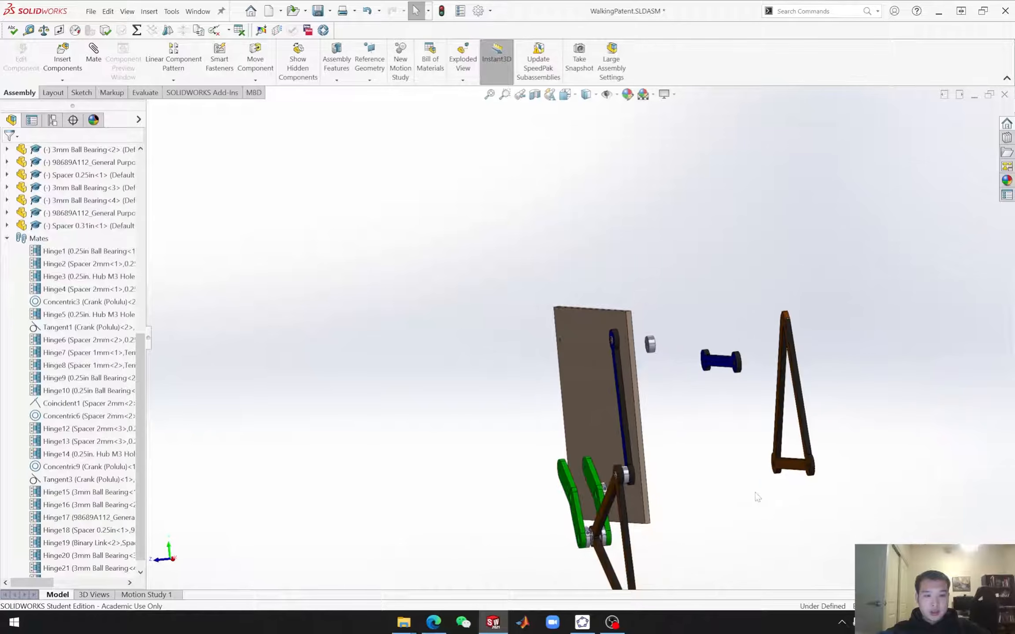
scroll(674, 438, down, 3)
middle_drag(672, 437, 620, 359)
scroll(600, 269, down, 4)
scroll(600, 269, down, 3)
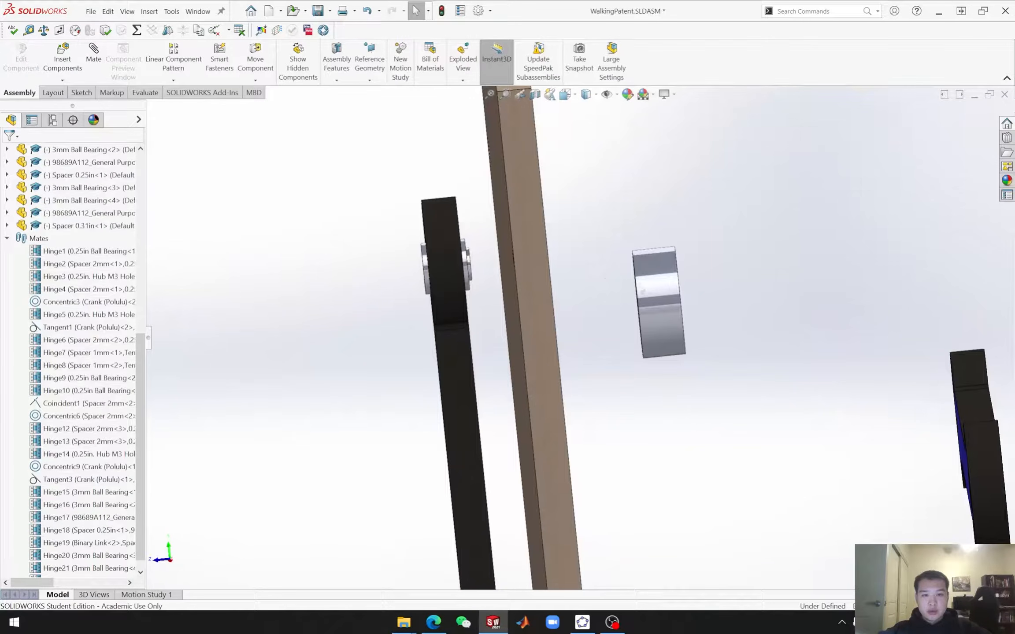
mouse_move(523, 297)
middle_down()
mouse_move(472, 282)
mouse_move(530, 314)
middle_up()
scroll(473, 282, down, 3)
scroll(487, 268, down, 2)
click(560, 250)
middle_drag(559, 250, 600, 373)
ctrl+click(601, 374)
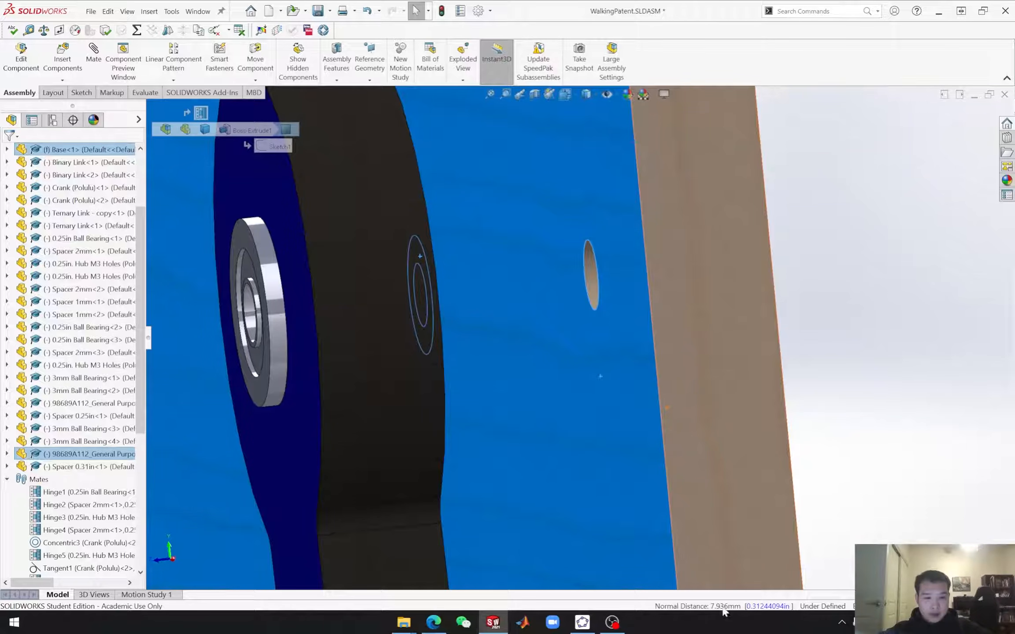
scroll(812, 524, up, 3)
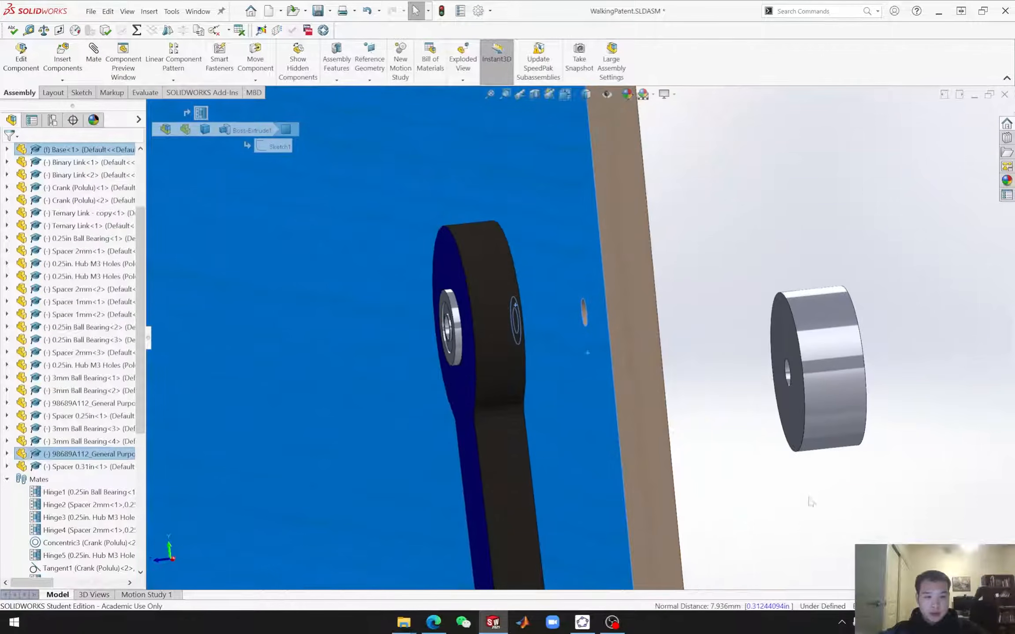
Step: Inspect the 0.31in spacer's outer diameter and flat faces, then clear the selection
click(820, 390)
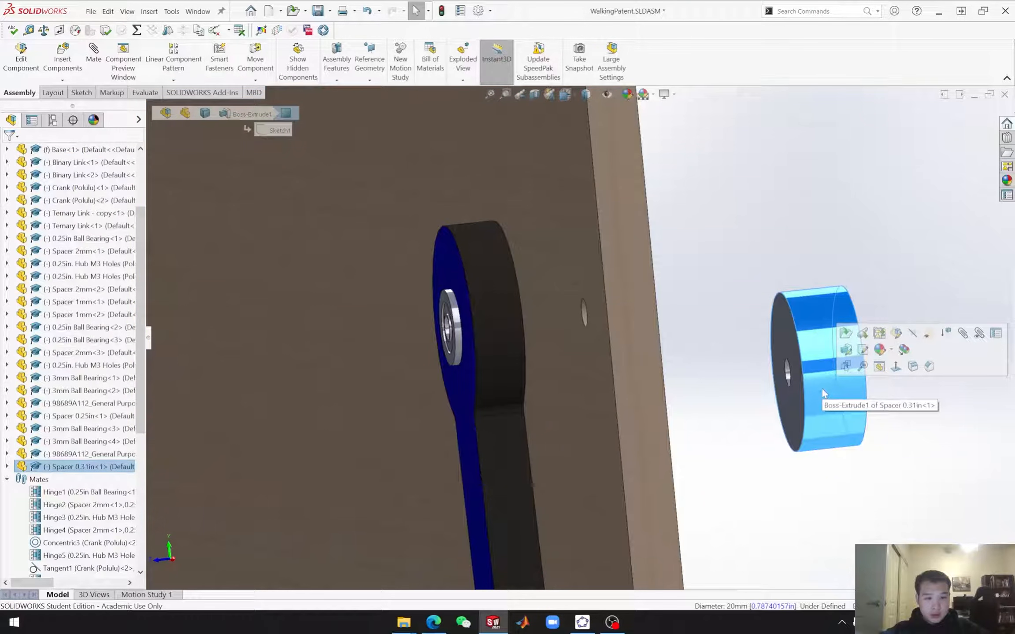
click(766, 451)
click(792, 415)
middle_drag(917, 429, 859, 423)
click(856, 422)
middle_drag(879, 478, 904, 488)
scroll(905, 488, up, 2)
click(799, 407)
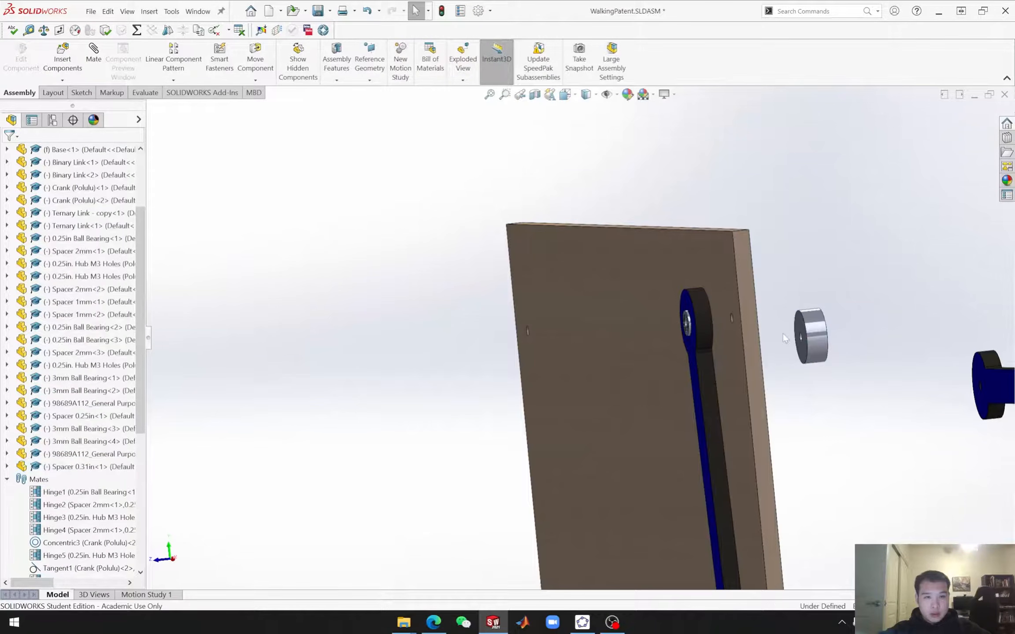
Step: Start a hinge mate with the 0.31in spacer's bore and the plate-side washer's bore as concentric selections
scroll(782, 338, down, 4)
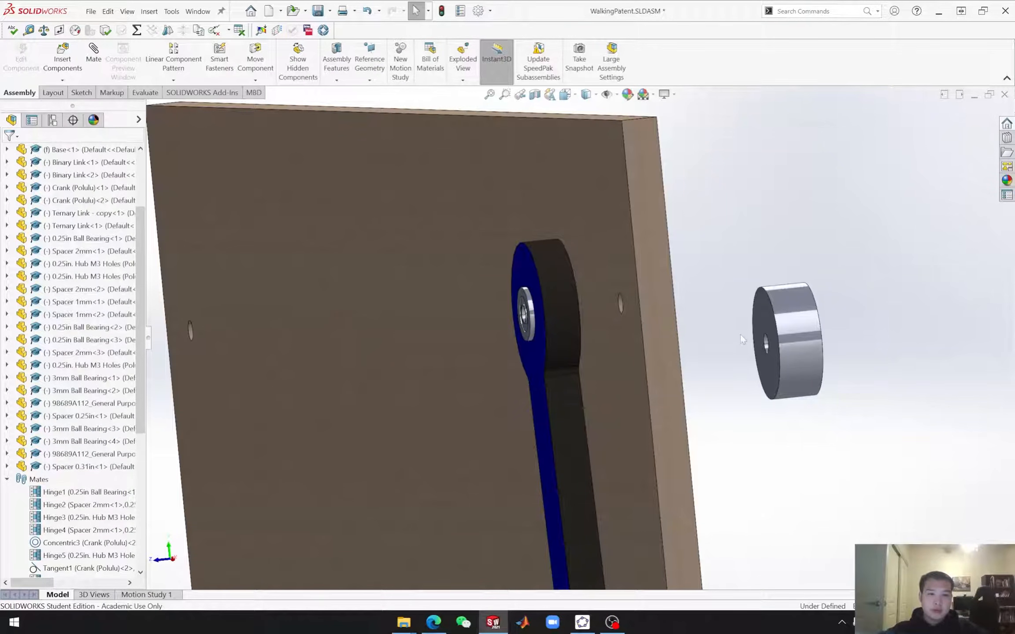
scroll(743, 339, down, 2)
middle_drag(647, 349, 694, 368)
middle_drag(566, 325, 539, 334)
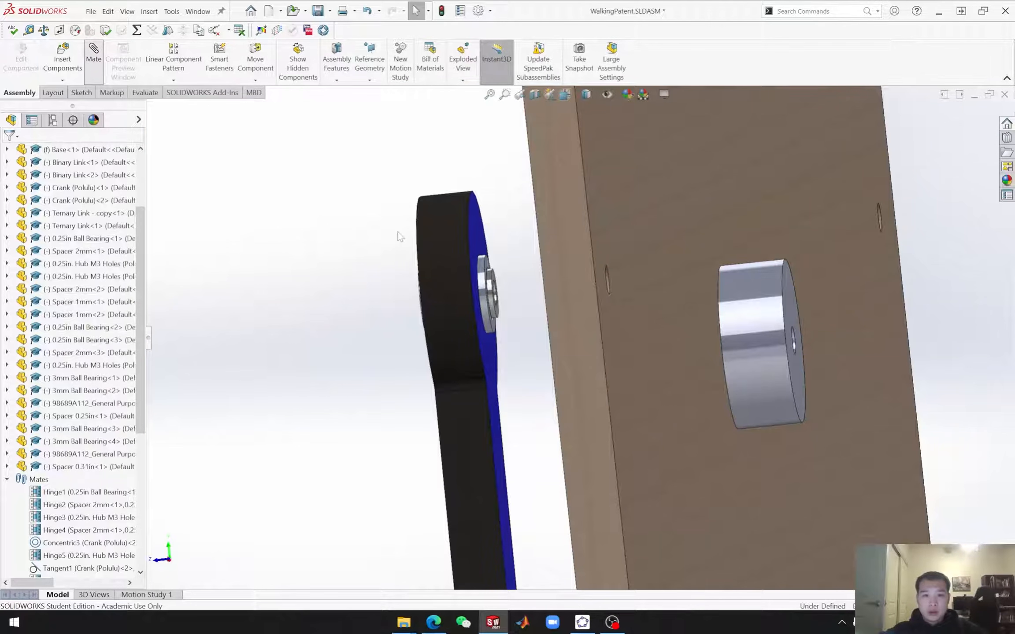
click(110, 189)
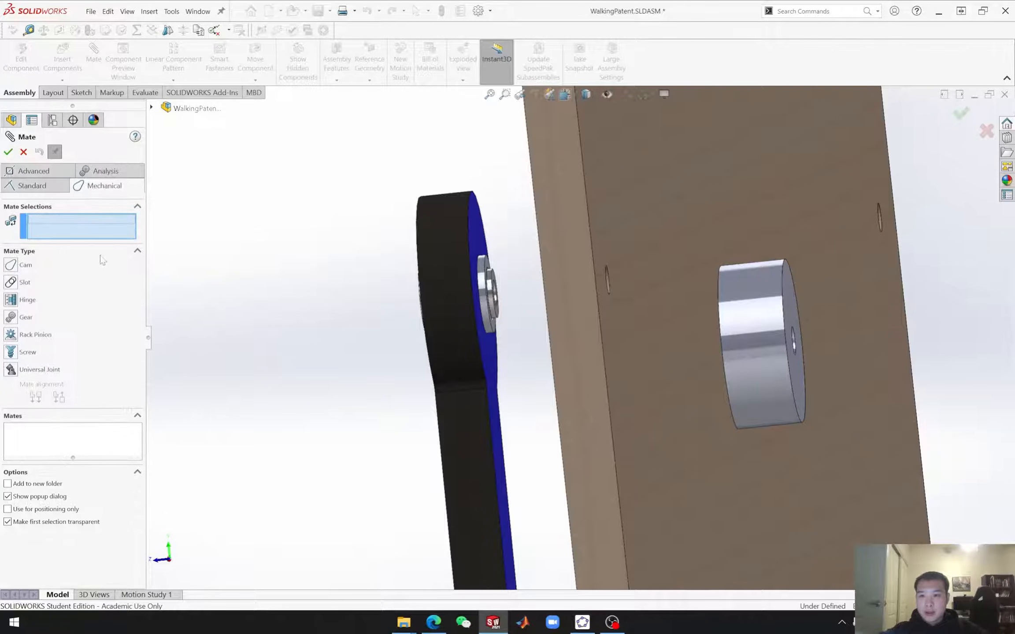
click(22, 304)
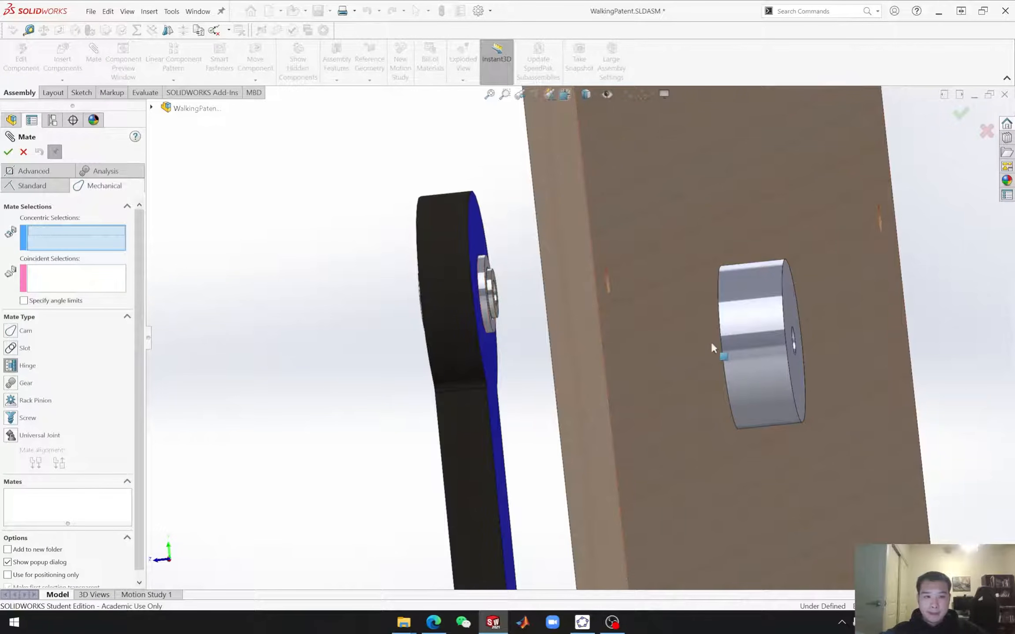
middle_drag(761, 374, 777, 372)
scroll(744, 366, down, 2)
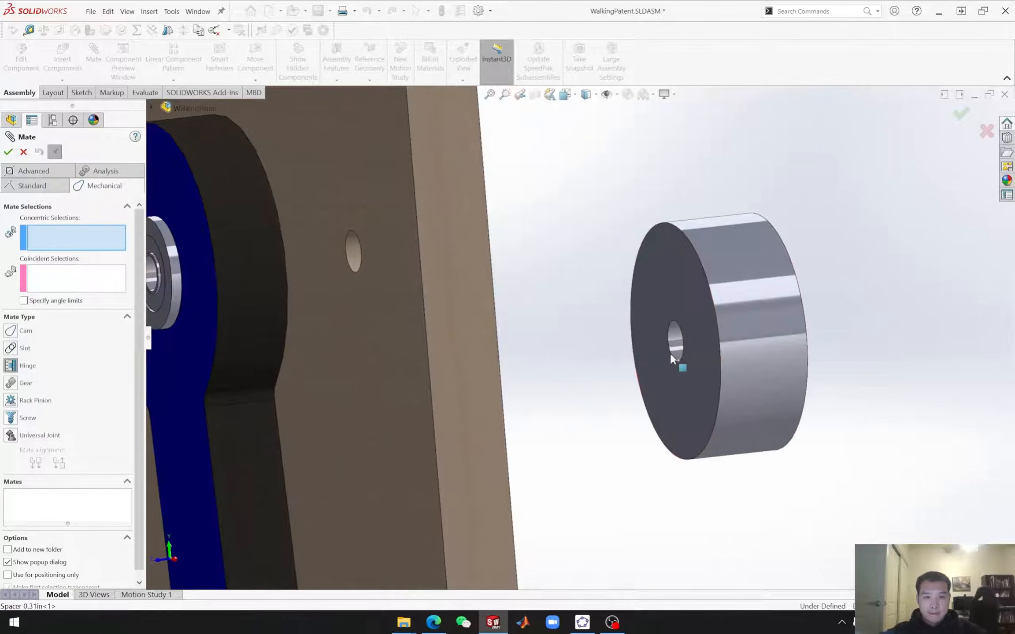
click(677, 344)
middle_drag(385, 374, 405, 320)
scroll(406, 320, down, 4)
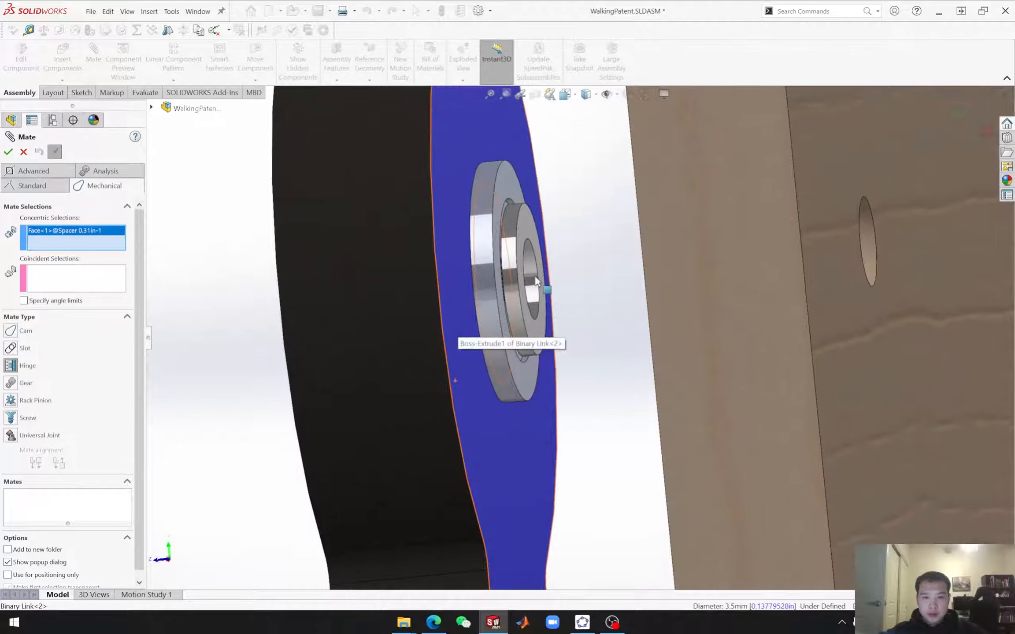
click(548, 307)
Step: Complete the hinge mate with the washer's outer face and the spacer's flat face as coincident selections
scroll(615, 386, up, 4)
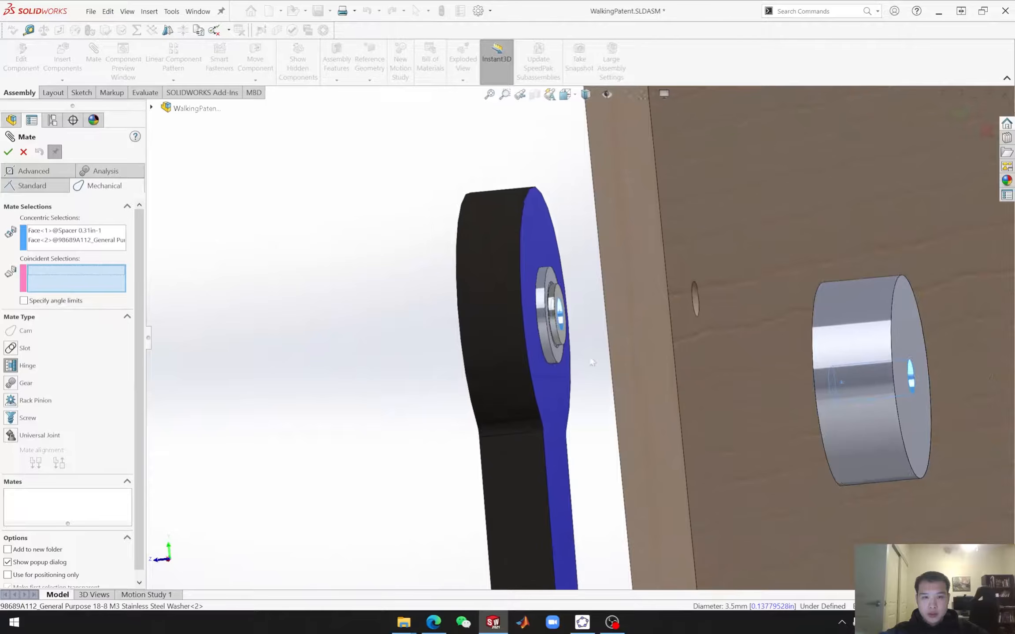
scroll(553, 291, down, 3)
click(550, 280)
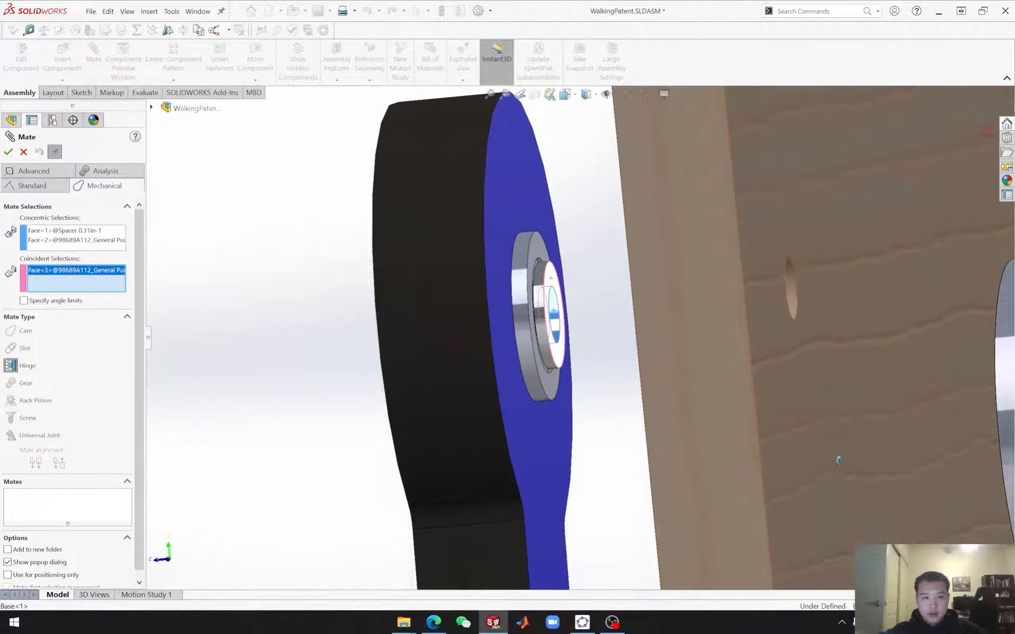
middle_drag(840, 461, 861, 460)
scroll(870, 458, up, 4)
click(863, 339)
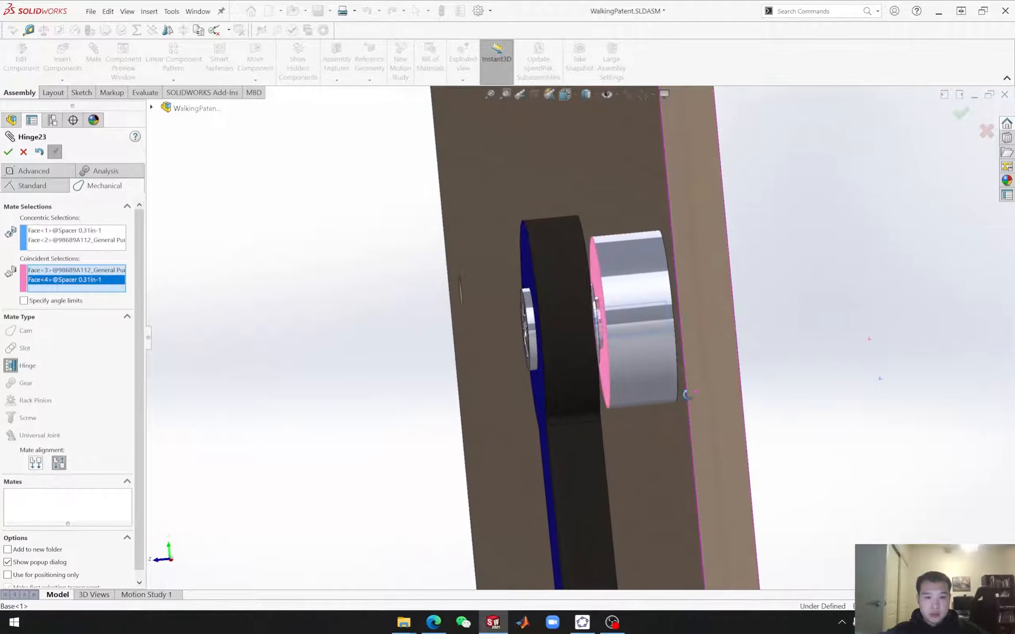
click(8, 152)
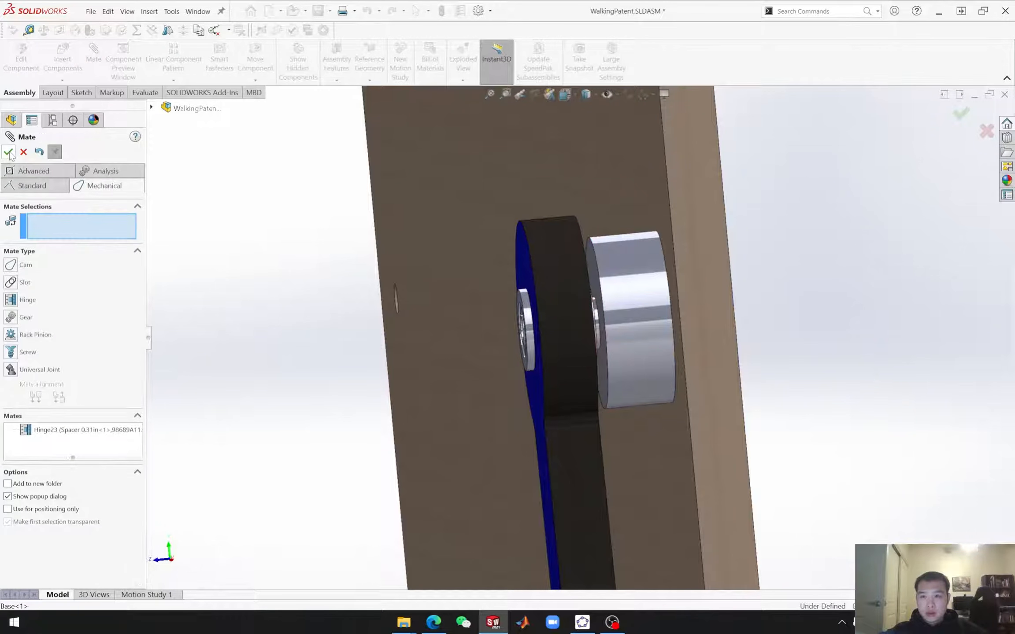
Step: Add a concentric mate between the bore of the binary link's outer 3mm bearing and the base plate's nearby upper mounting hole, then finish mating
middle_drag(653, 422, 706, 413)
scroll(754, 346, down, 2)
scroll(736, 337, down, 1)
middle_drag(828, 394, 835, 356)
scroll(663, 321, down, 2)
scroll(620, 331, down, 1)
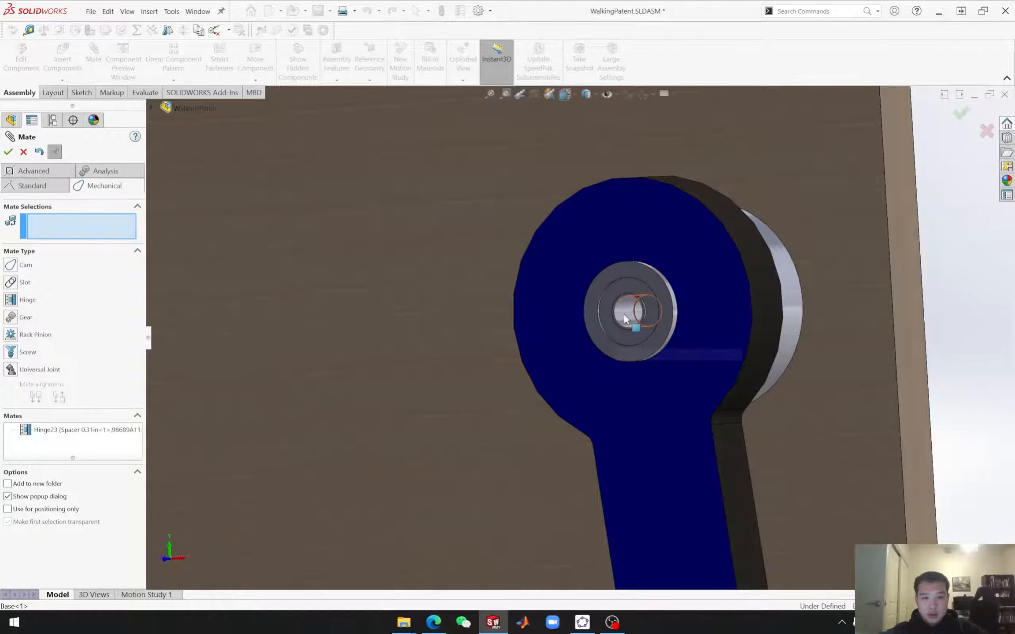
click(625, 318)
middle_drag(807, 377, 692, 410)
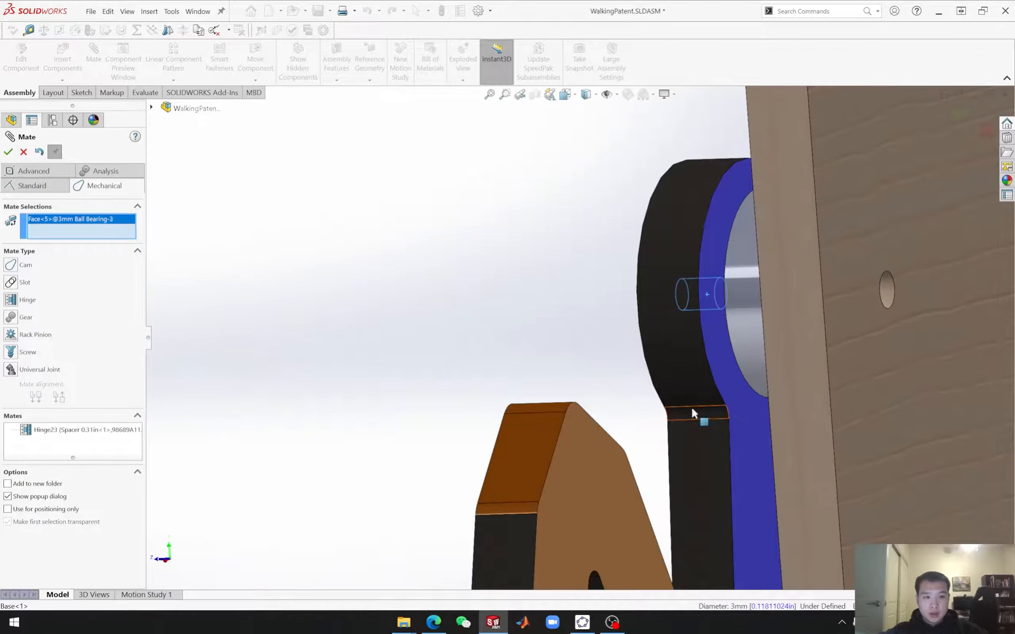
click(886, 291)
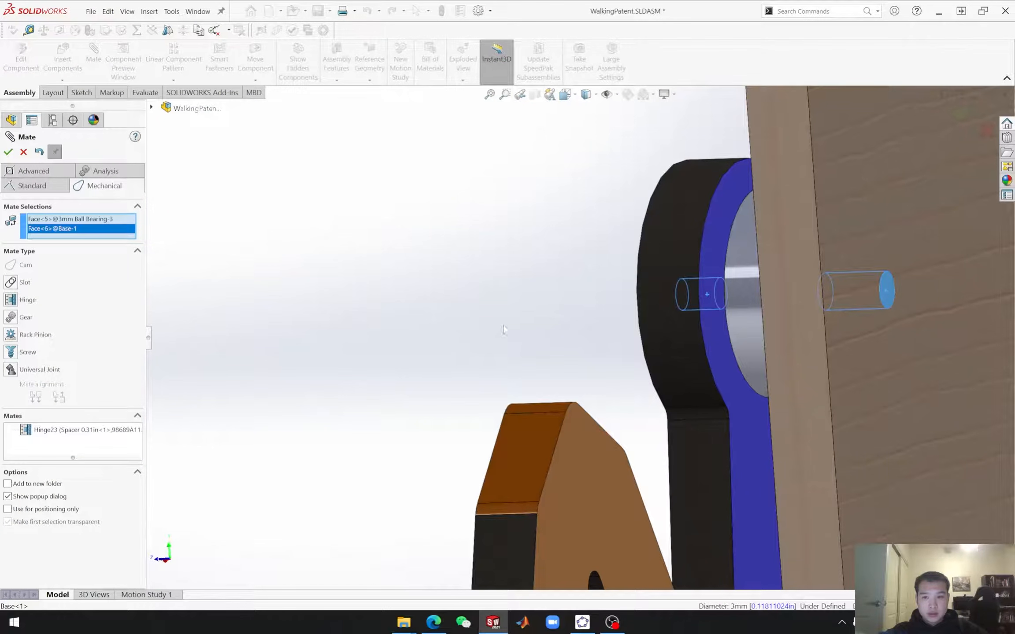
click(27, 189)
click(14, 340)
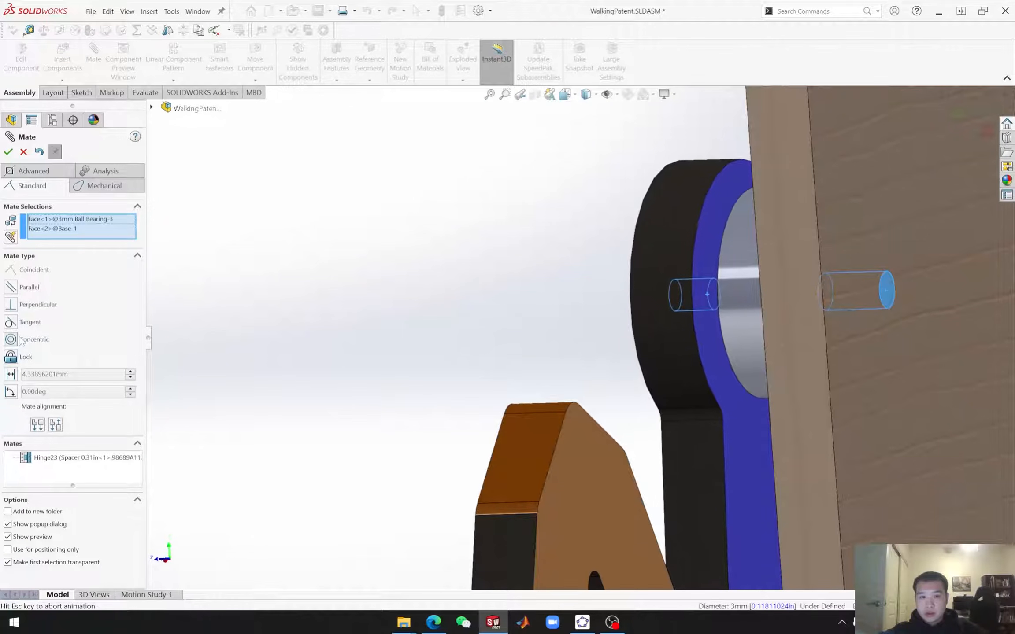
click(9, 153)
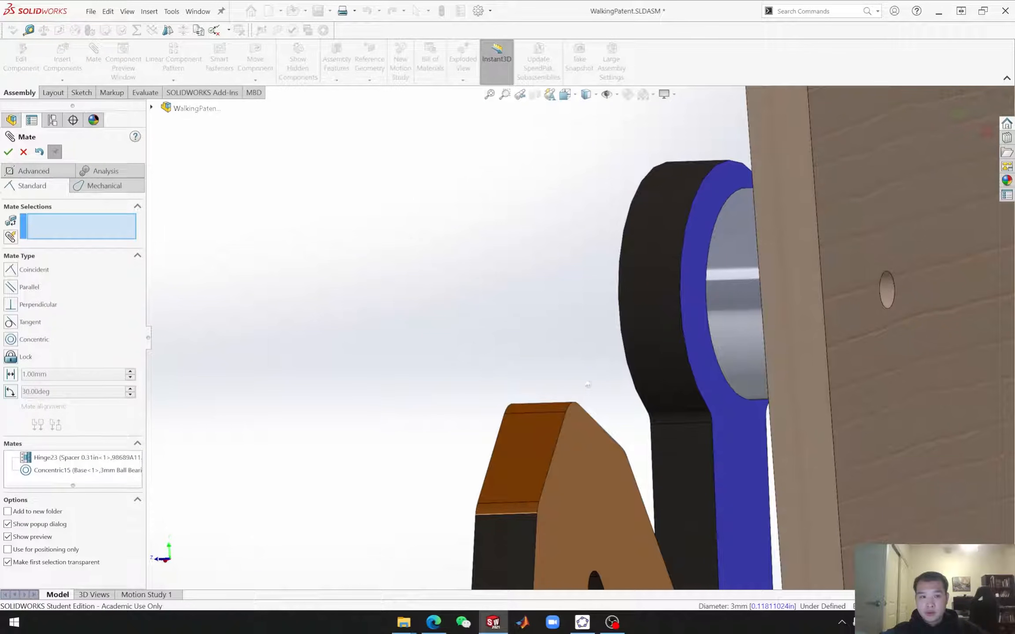
scroll(500, 407, up, 10)
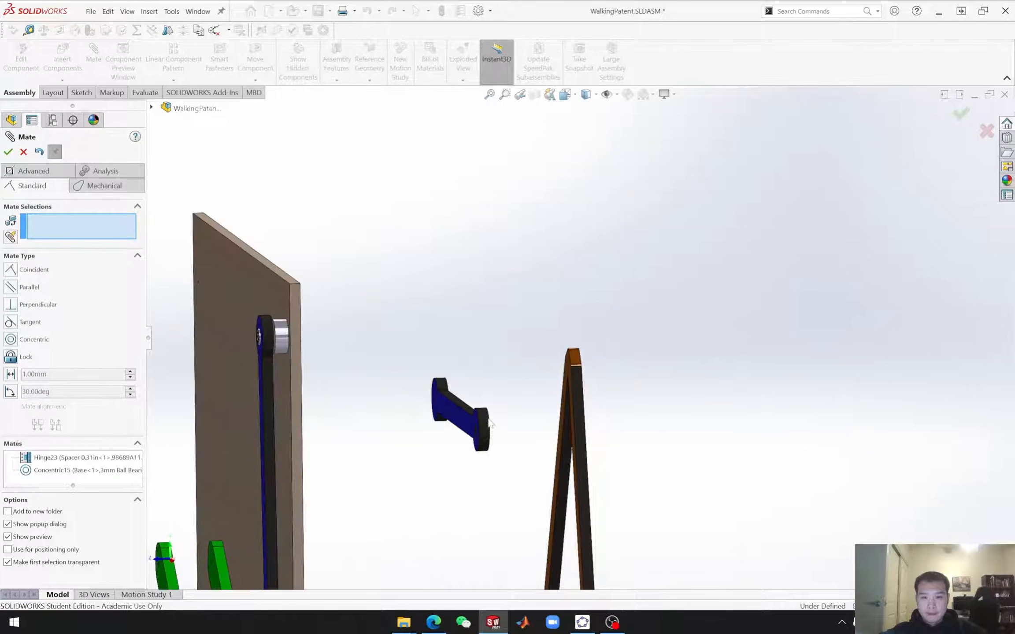
click(24, 152)
Step: Swing the green crank in front and angled views to test the linkage's motion, then clear the selection
middle_drag(483, 444, 538, 450)
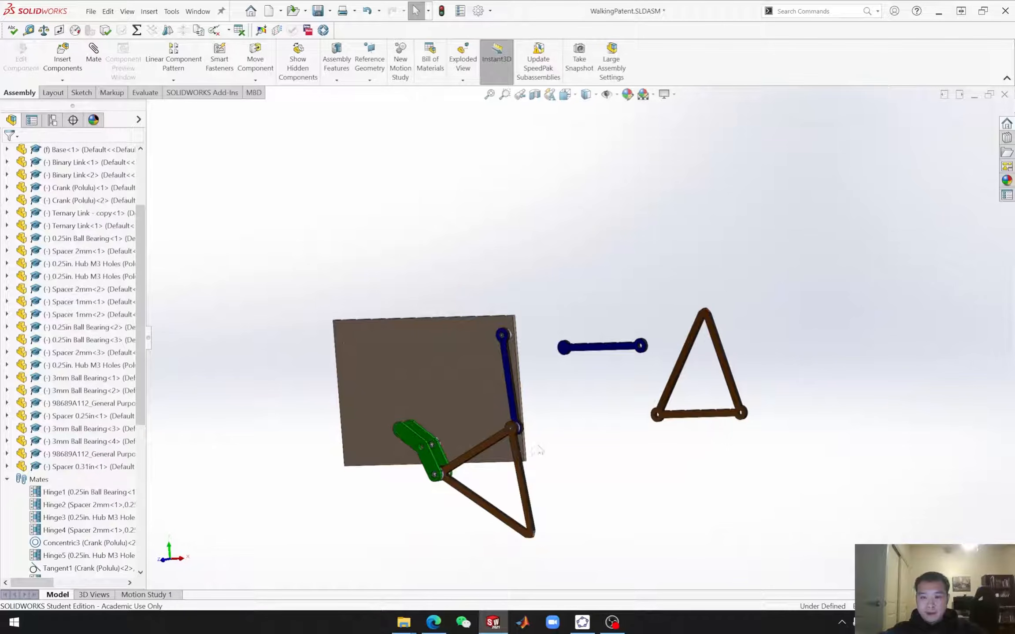
key(ctrl+1)
scroll(511, 299, down, 5)
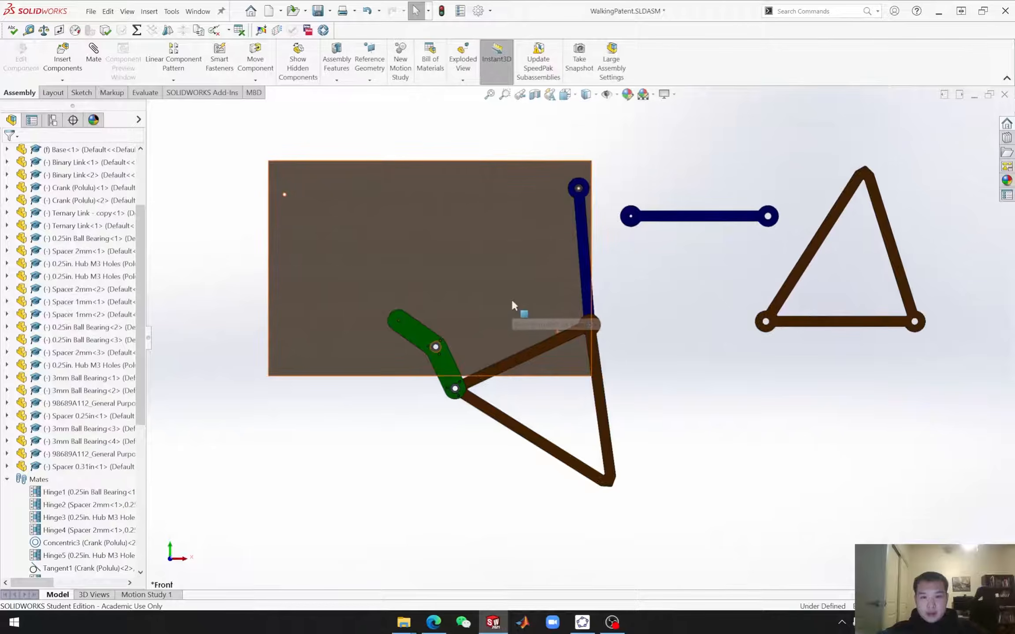
drag(435, 383, 470, 375)
middle_drag(471, 322, 449, 369)
drag(408, 388, 367, 364)
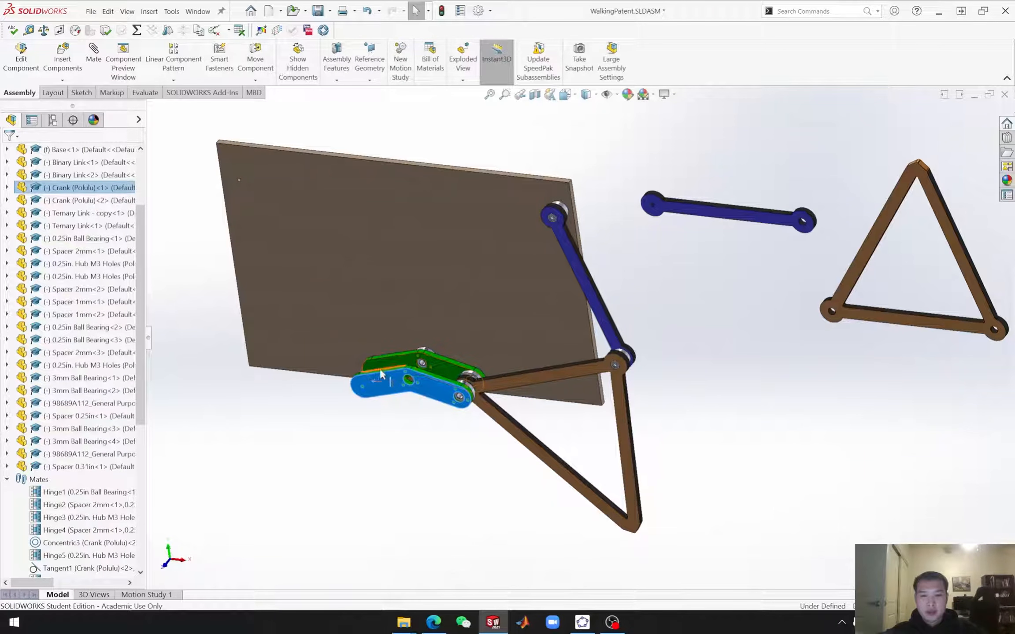
mouse_move(385, 384)
mouse_down()
mouse_move(382, 394)
mouse_move(366, 359)
mouse_move(374, 386)
mouse_move(388, 388)
mouse_move(403, 363)
mouse_move(374, 351)
mouse_move(374, 390)
mouse_move(430, 356)
mouse_move(408, 363)
mouse_move(451, 385)
mouse_move(414, 425)
mouse_move(403, 425)
mouse_move(453, 374)
mouse_move(404, 417)
mouse_move(363, 390)
mouse_move(442, 381)
mouse_move(440, 421)
mouse_move(385, 398)
mouse_move(383, 379)
mouse_up()
click(460, 503)
middle_drag(459, 502, 418, 438)
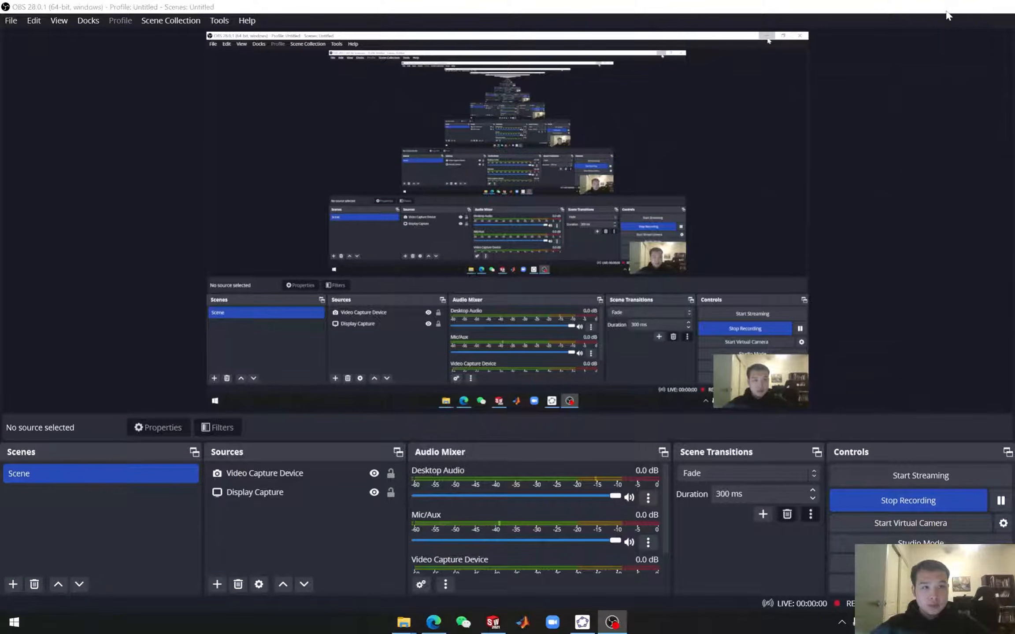
click(945, 8)
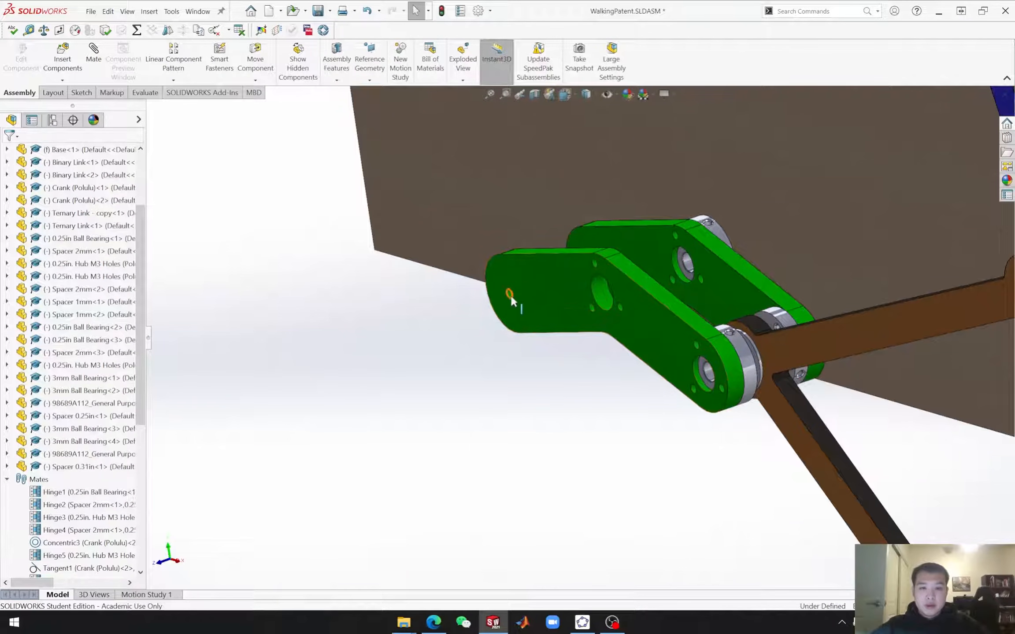
Step: Inspect the loose ternary link and check the diameter of its lower-right hole, then clear the selection
scroll(509, 292, up, 6)
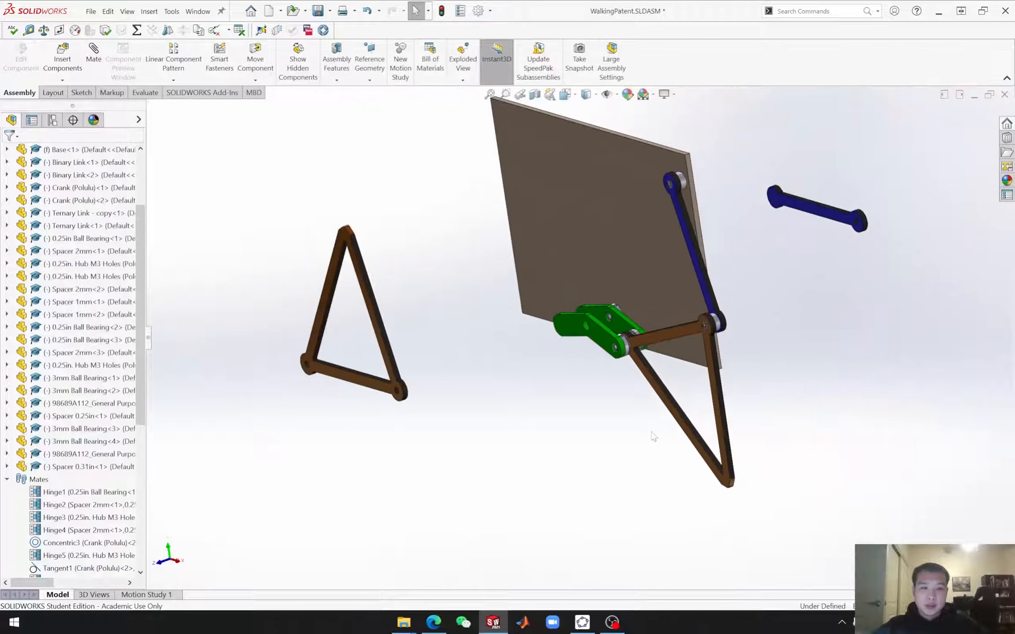
scroll(460, 351, down, 3)
scroll(461, 351, down, 2)
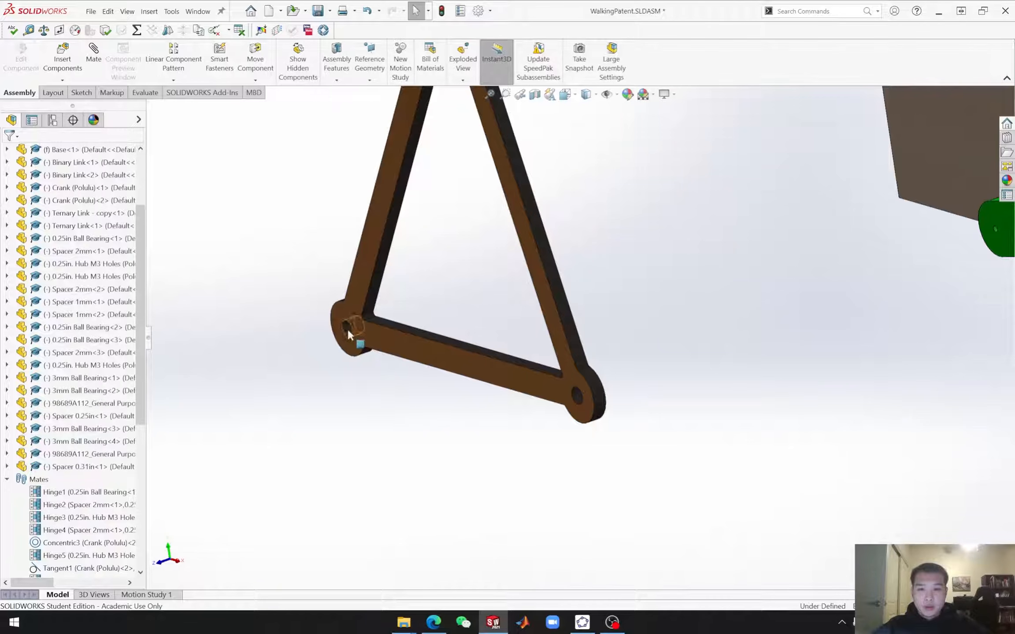
scroll(551, 379, up, 2)
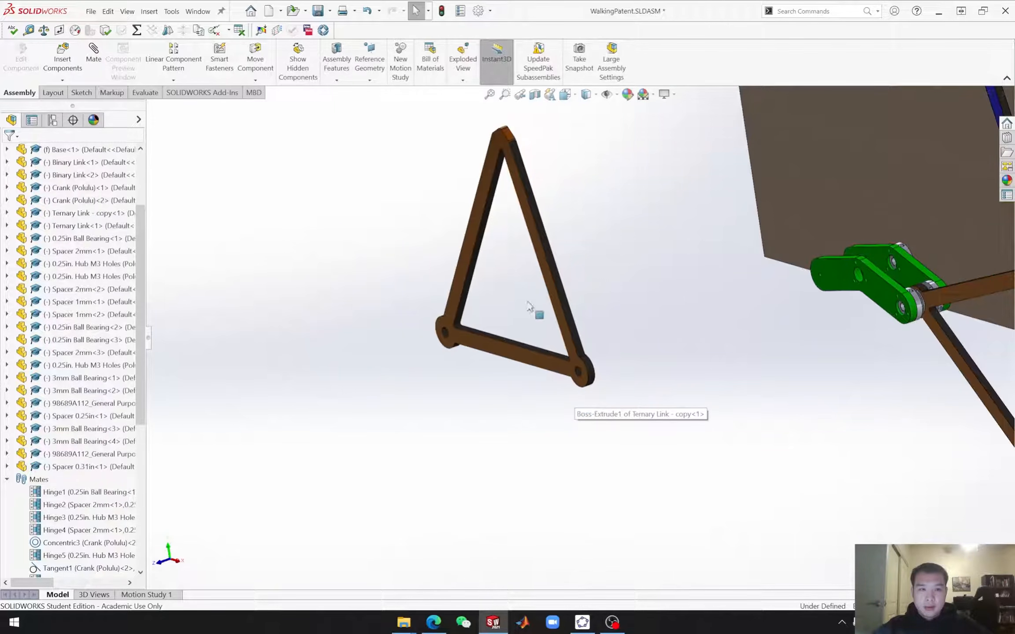
scroll(578, 338, up, 3)
scroll(577, 373, down, 4)
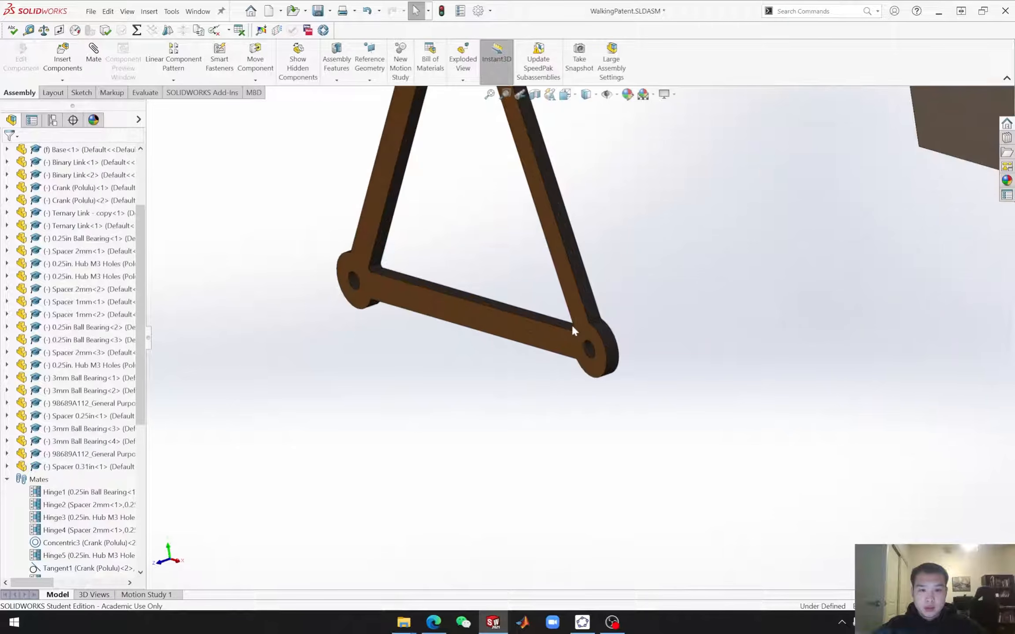
click(598, 363)
scroll(687, 416, up, 4)
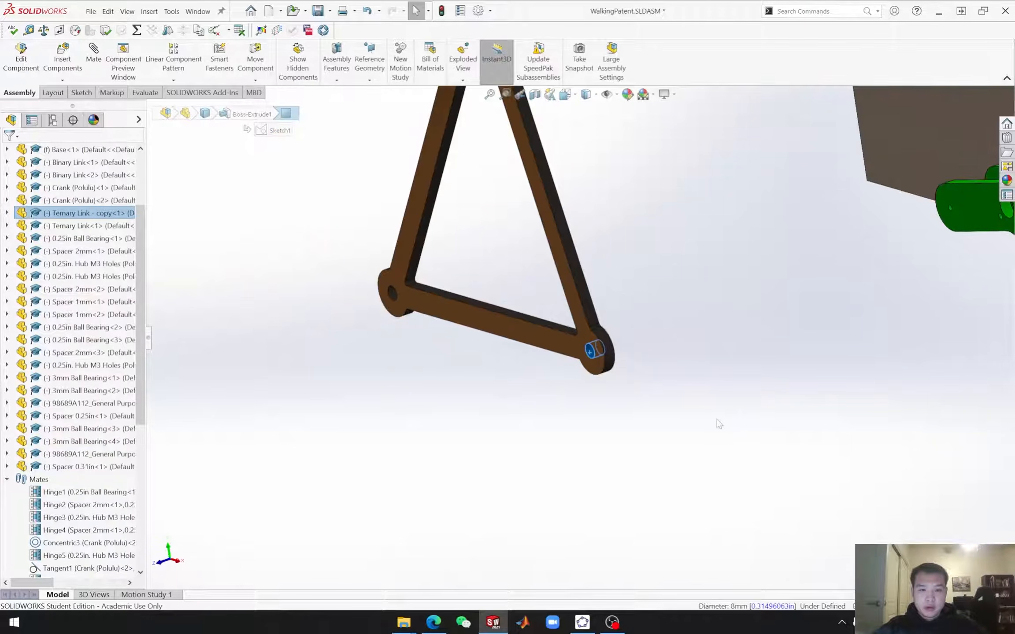
middle_drag(666, 418, 661, 389)
click(391, 253)
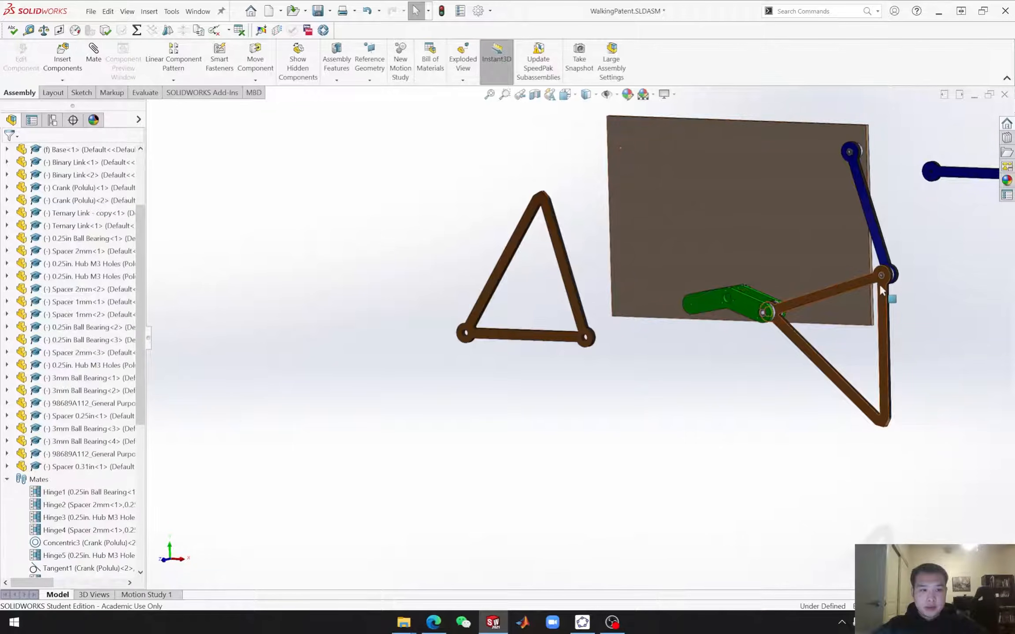
Step: Identify the 3mm ball bearing on the assembled ternary link and place four more copies beside the loose ternary link
scroll(879, 284, down, 3)
click(828, 283)
click(59, 381)
scroll(270, 419, up, 2)
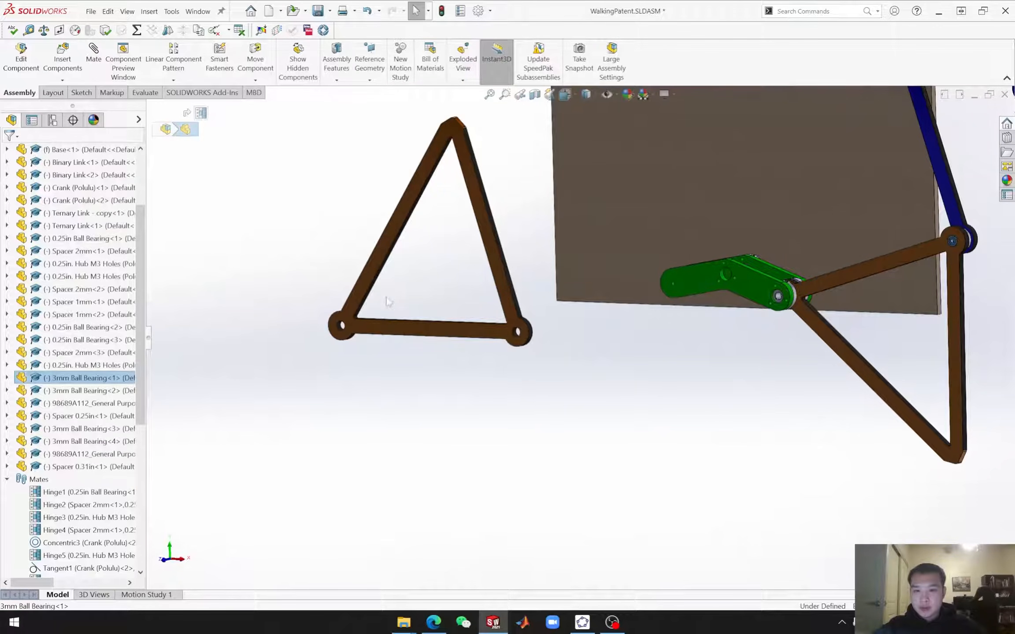
scroll(396, 286, down, 2)
click(87, 378)
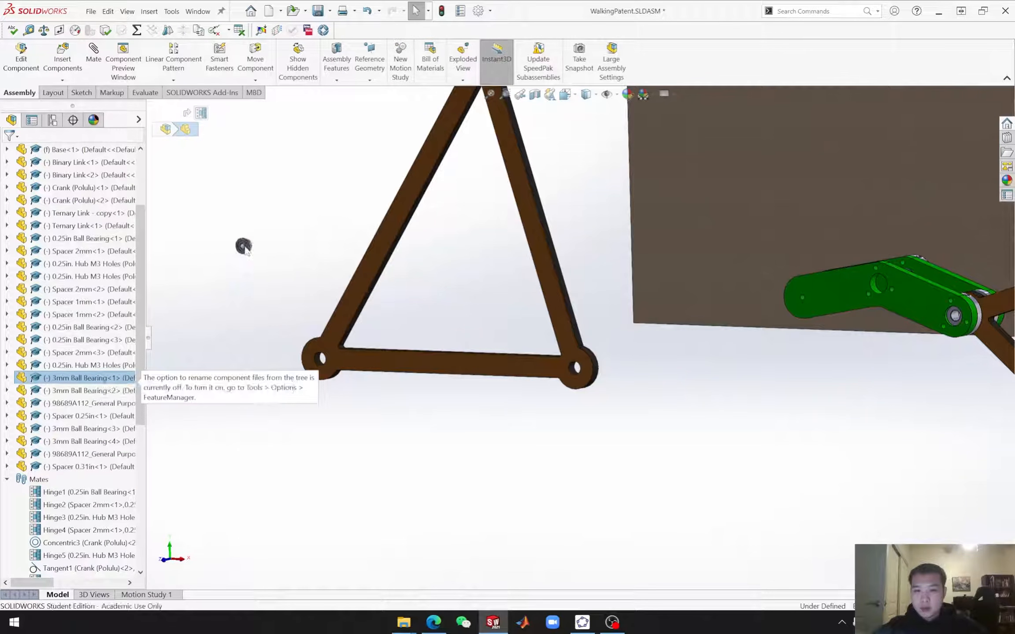
drag(244, 246, 243, 246)
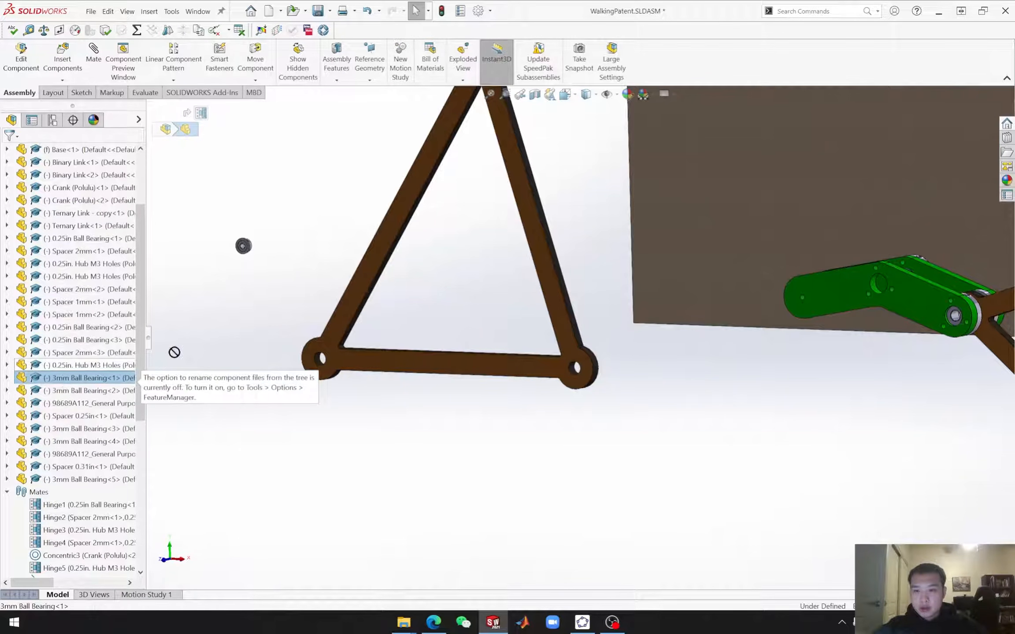
drag(238, 286, 237, 285)
drag(84, 379, 237, 321)
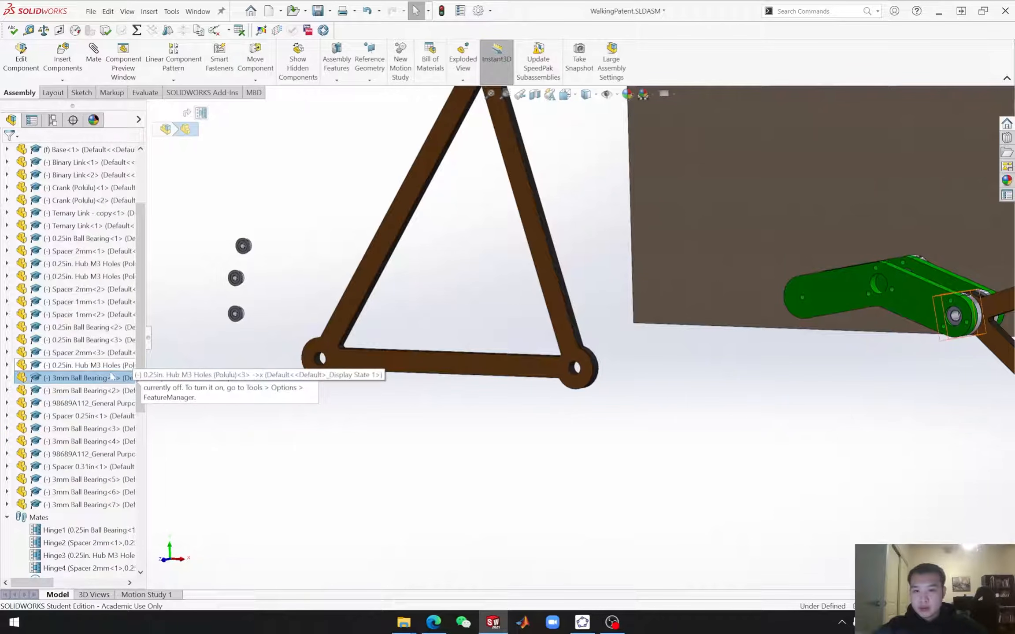
drag(81, 384, 230, 343)
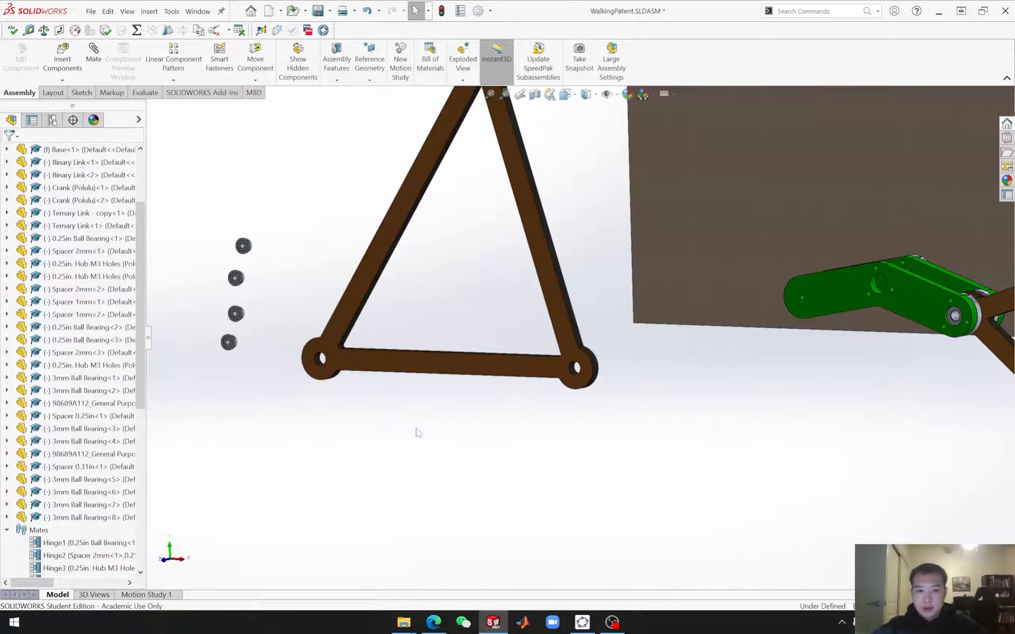
Step: Start a hinge mate with the first new bearing's outer cylinder and the loose ternary link's lower-right hole as concentric selections
middle_drag(408, 431, 438, 436)
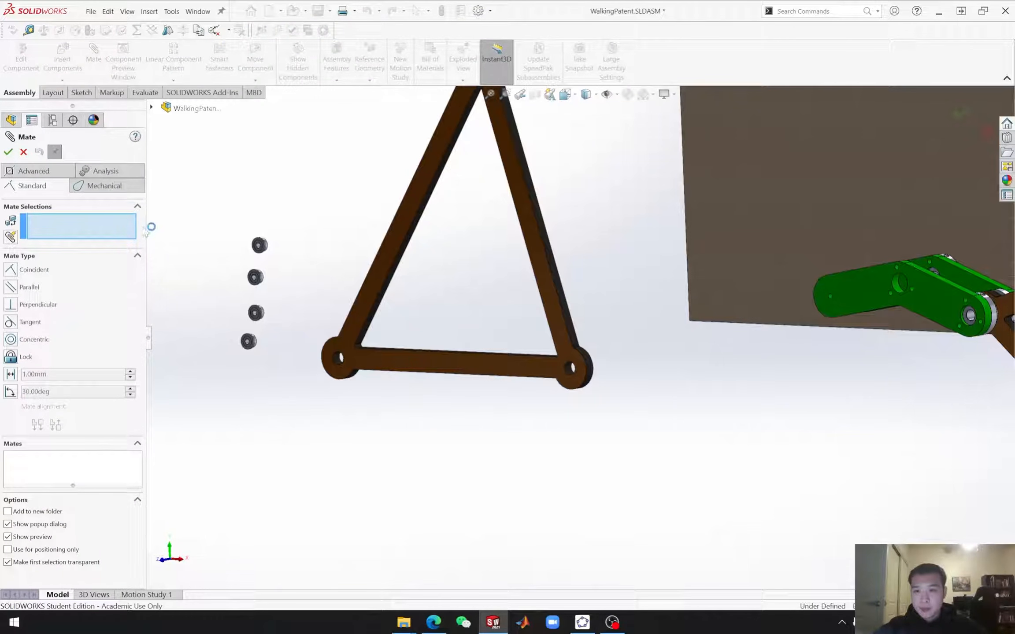
click(96, 187)
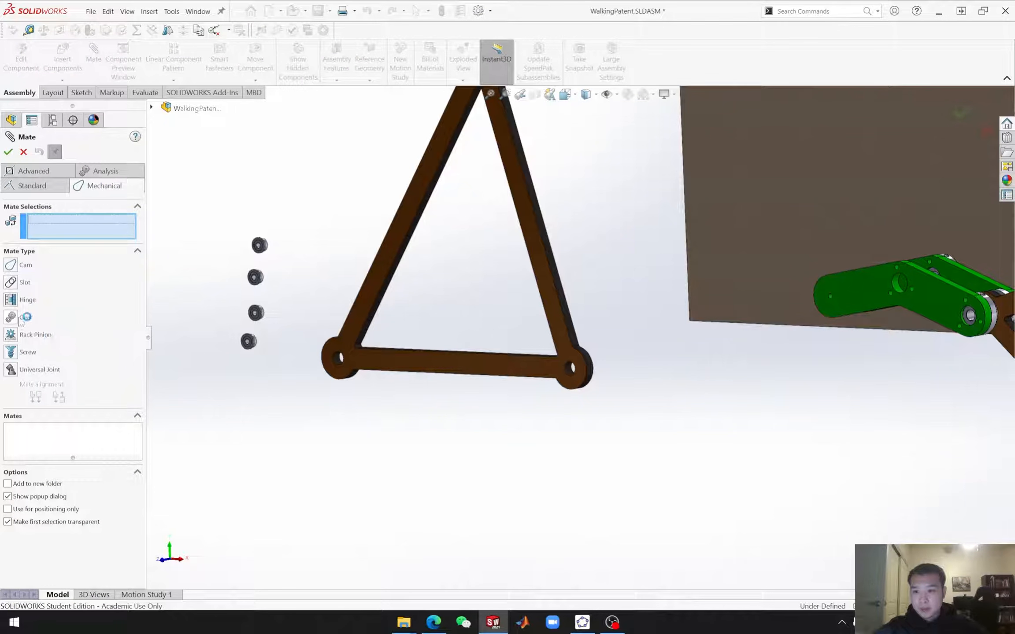
click(14, 299)
scroll(311, 298, down, 8)
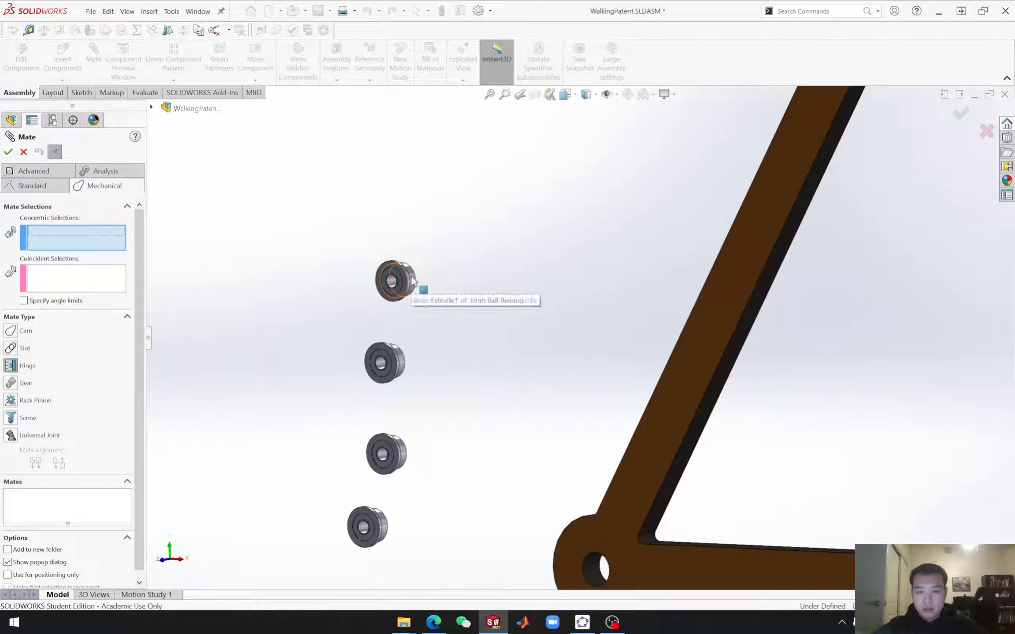
click(413, 281)
scroll(585, 341, up, 4)
scroll(782, 390, down, 6)
click(779, 380)
scroll(304, 392, up, 3)
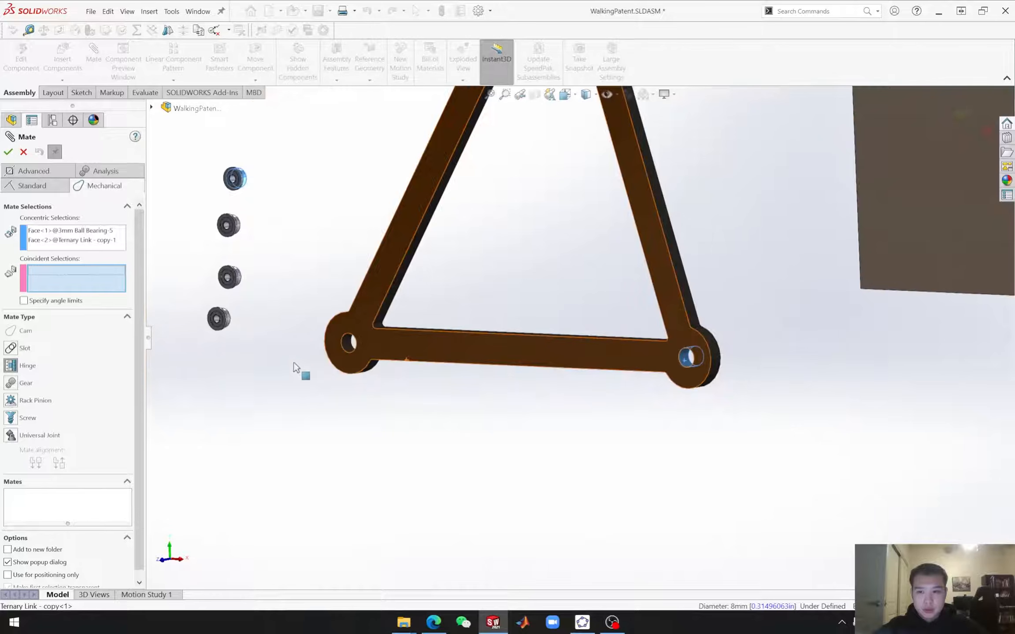
Step: Complete the hinge mate with the ternary link's front face and the bearing flange's inner face as coincident selections
click(589, 355)
middle_drag(317, 247, 237, 250)
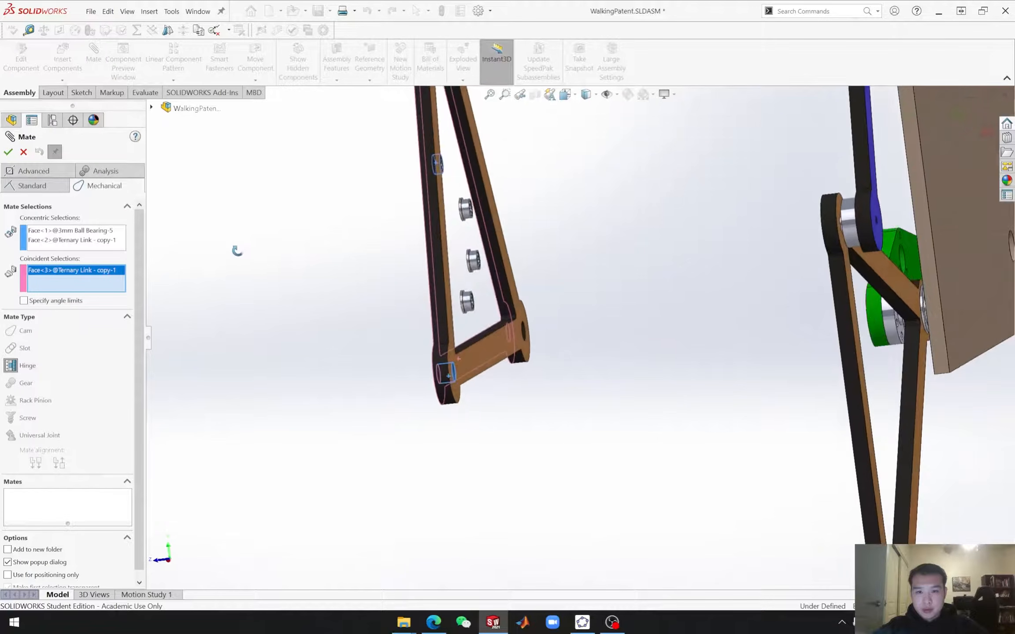
scroll(598, 173, down, 8)
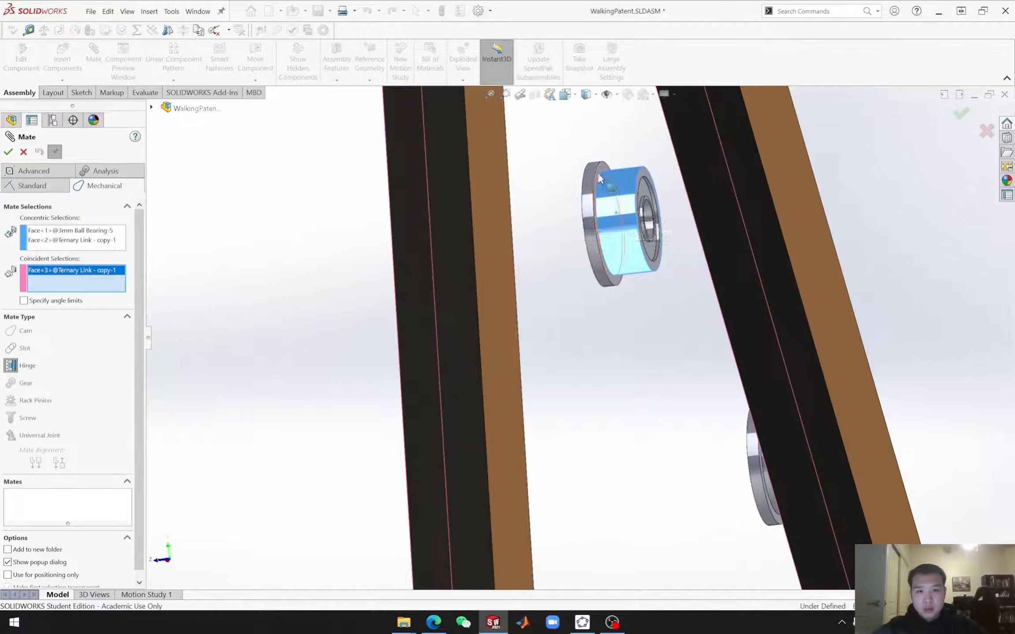
click(601, 171)
scroll(693, 426, up, 5)
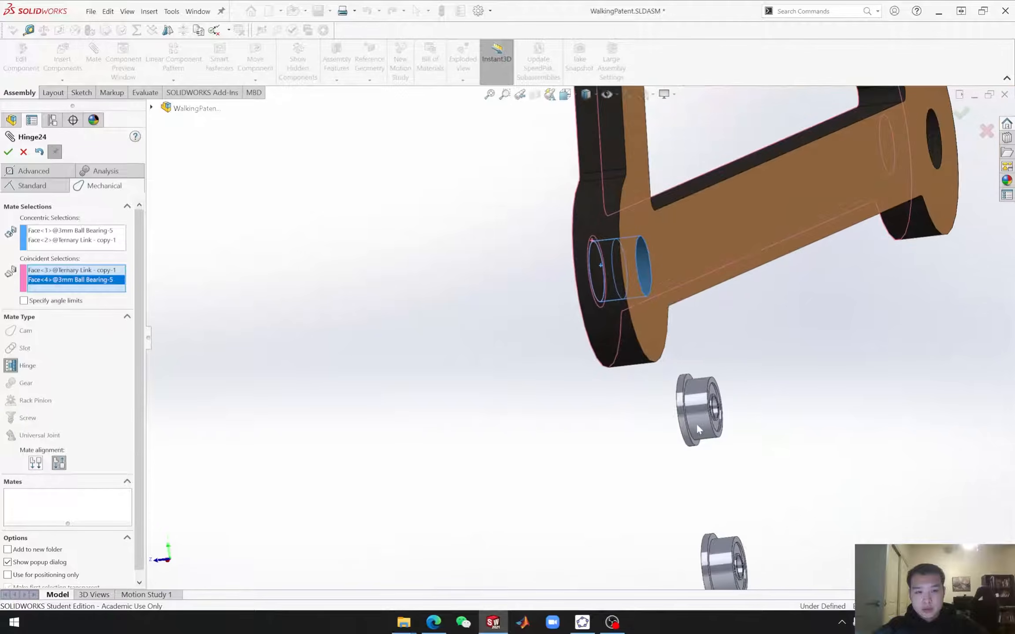
middle_drag(609, 442, 571, 428)
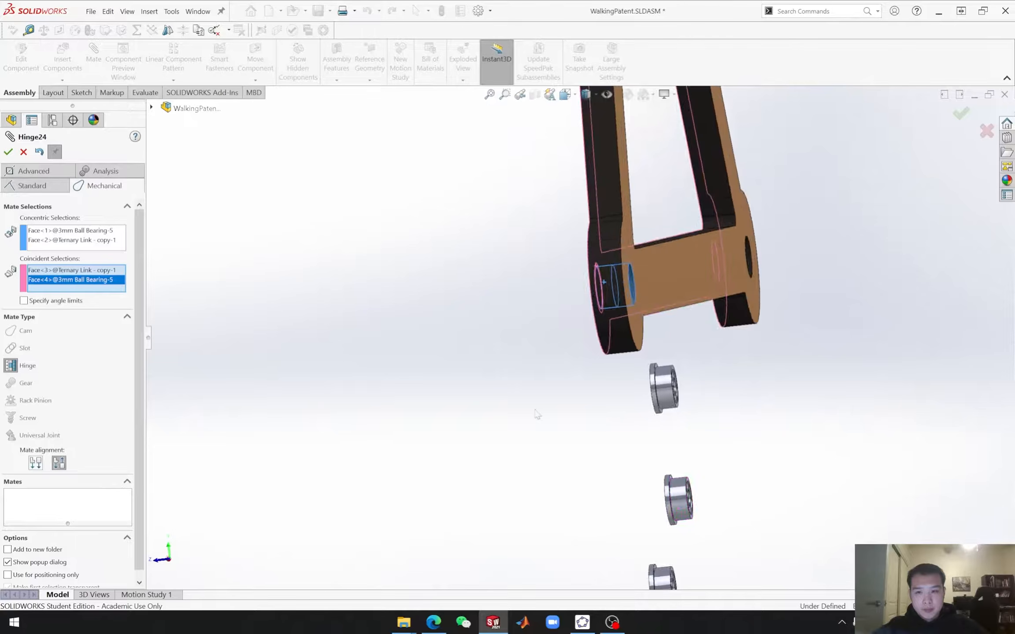
click(9, 152)
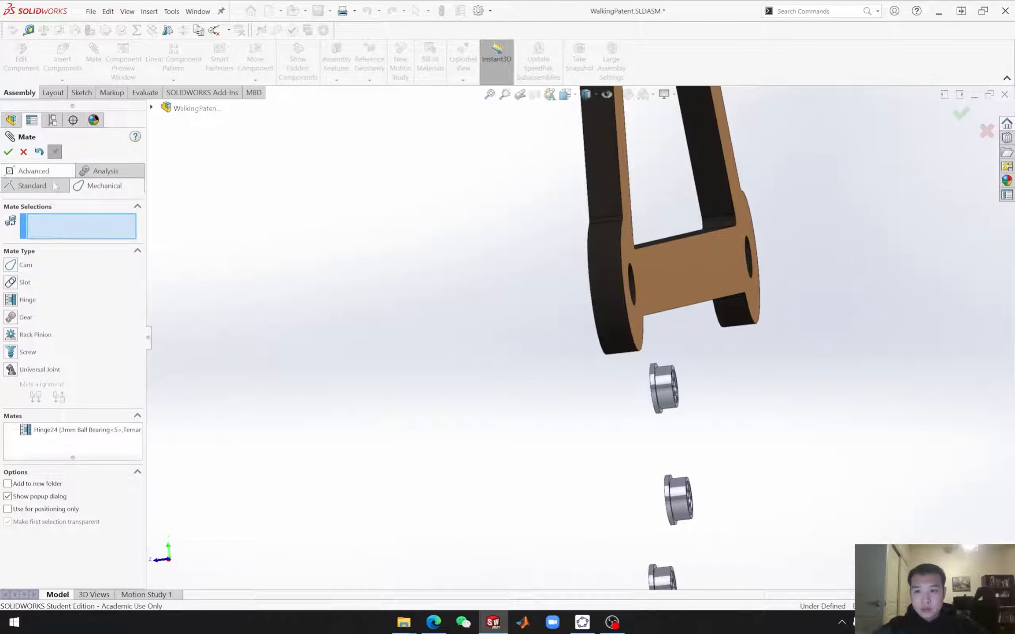
Step: Start a hinge mate for the second new bearing, pairing its outer cylinder with the same lower-right link hole as concentric selections
click(667, 400)
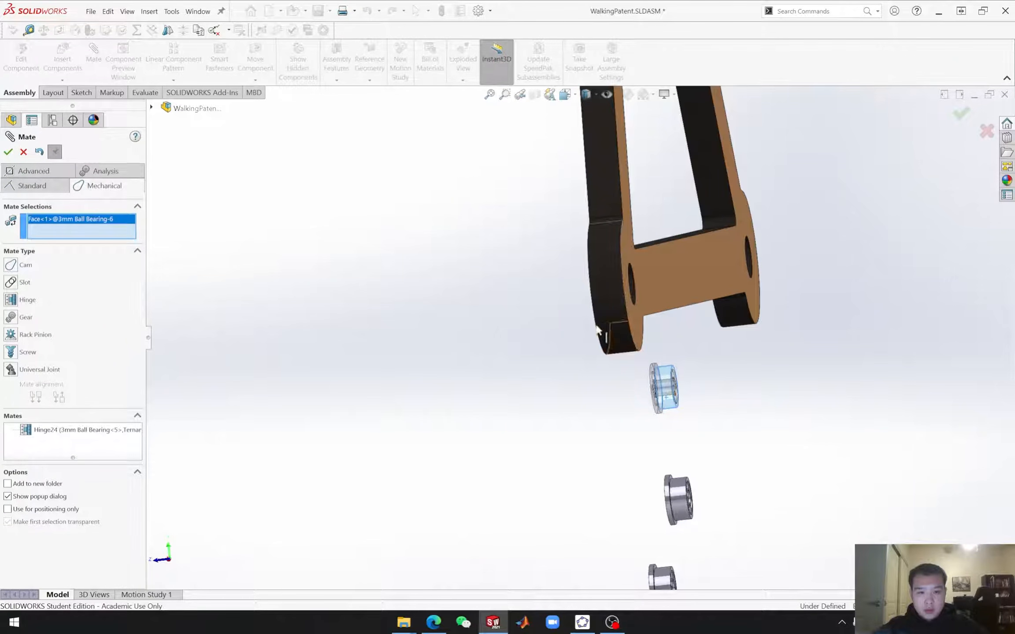
scroll(639, 291, down, 6)
click(646, 281)
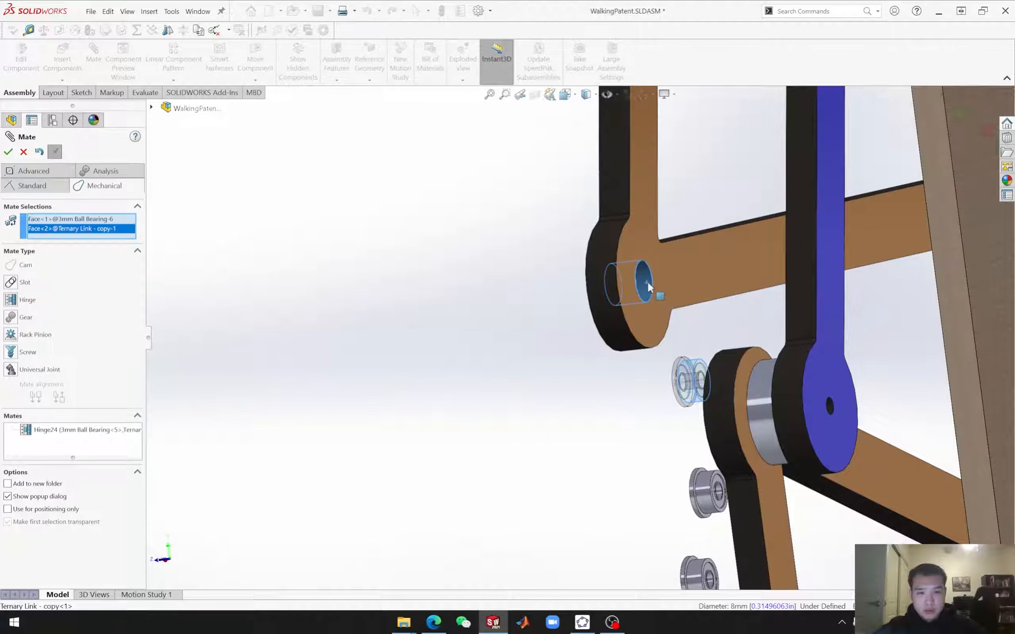
middle_drag(641, 351, 627, 377)
scroll(509, 323, down, 5)
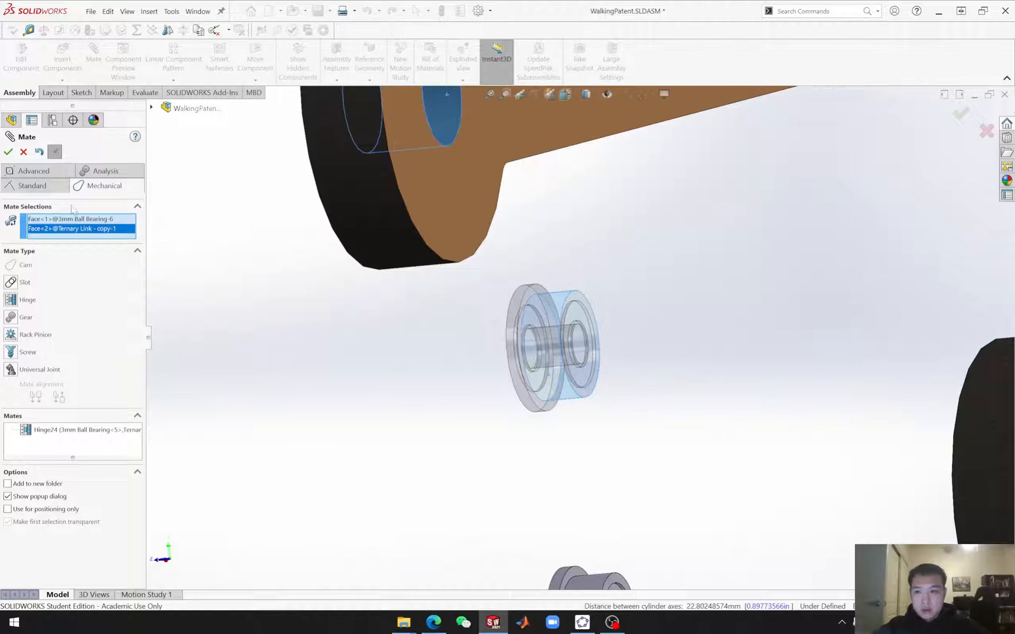
click(22, 300)
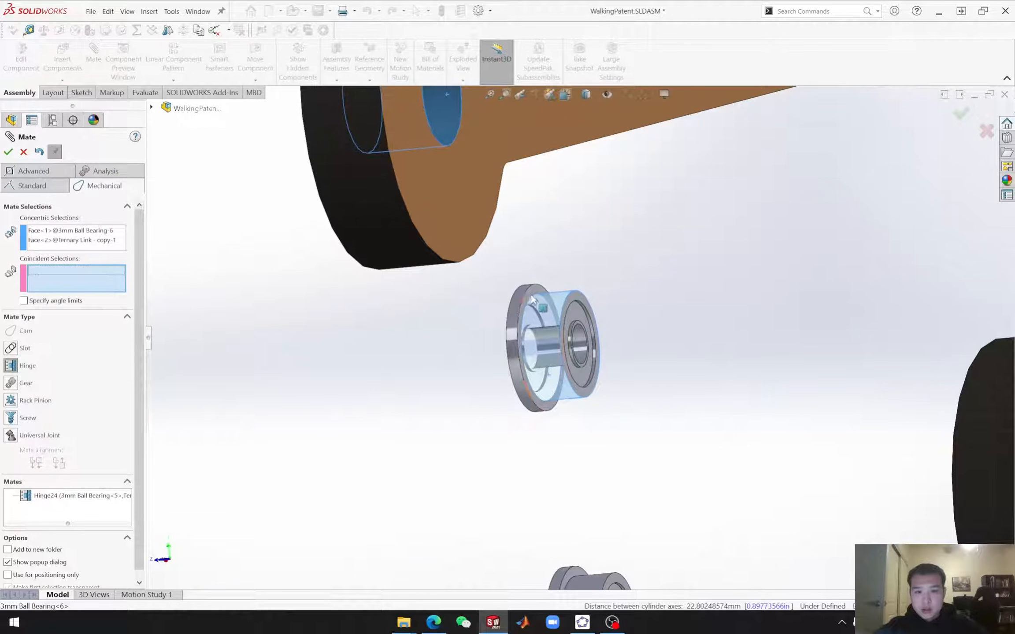
Step: Complete the second bearing's hinge mate with its flange's inner face and the ternary link's rear face as coincident selections
click(532, 298)
click(418, 216)
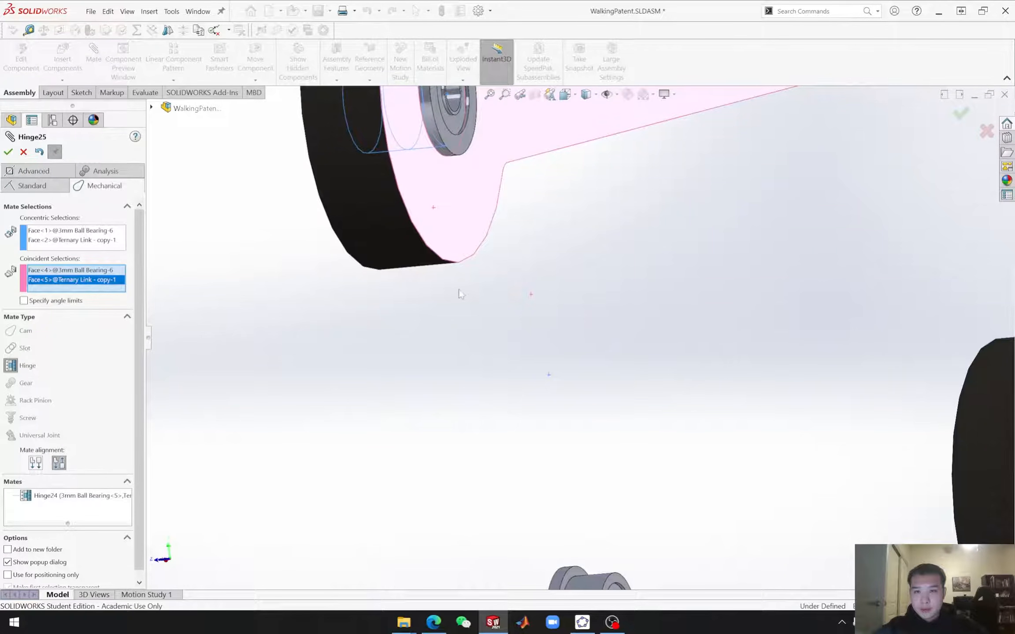
scroll(485, 308, up, 3)
click(8, 152)
Step: Start a hinge mate with the third new bearing's outer cylinder and the ternary link's lower-left hole as concentric selections
middle_drag(523, 357, 569, 357)
scroll(600, 434, down, 1)
scroll(602, 436, down, 1)
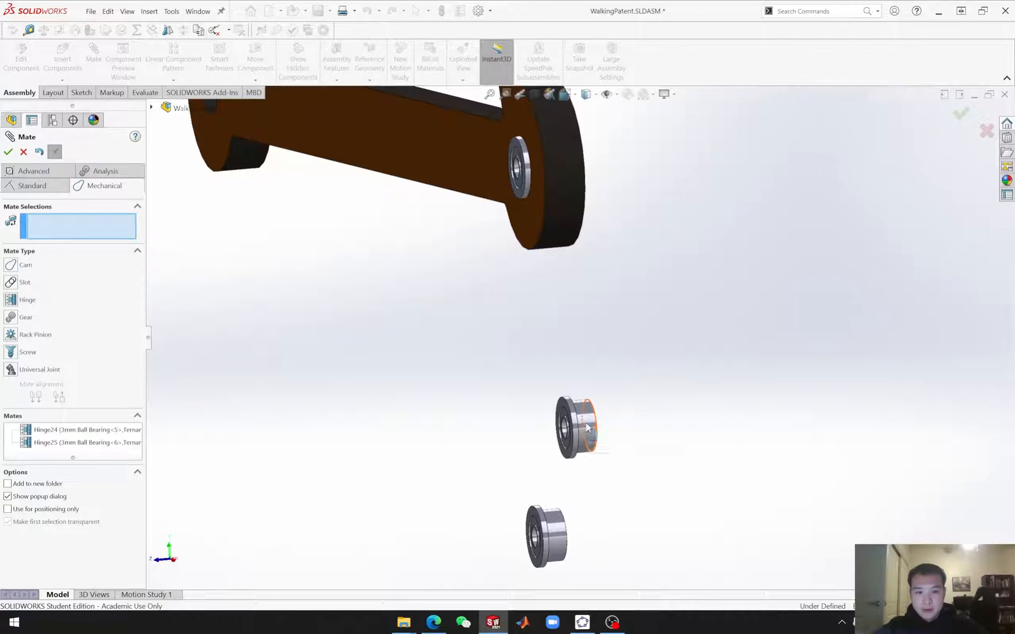
click(557, 422)
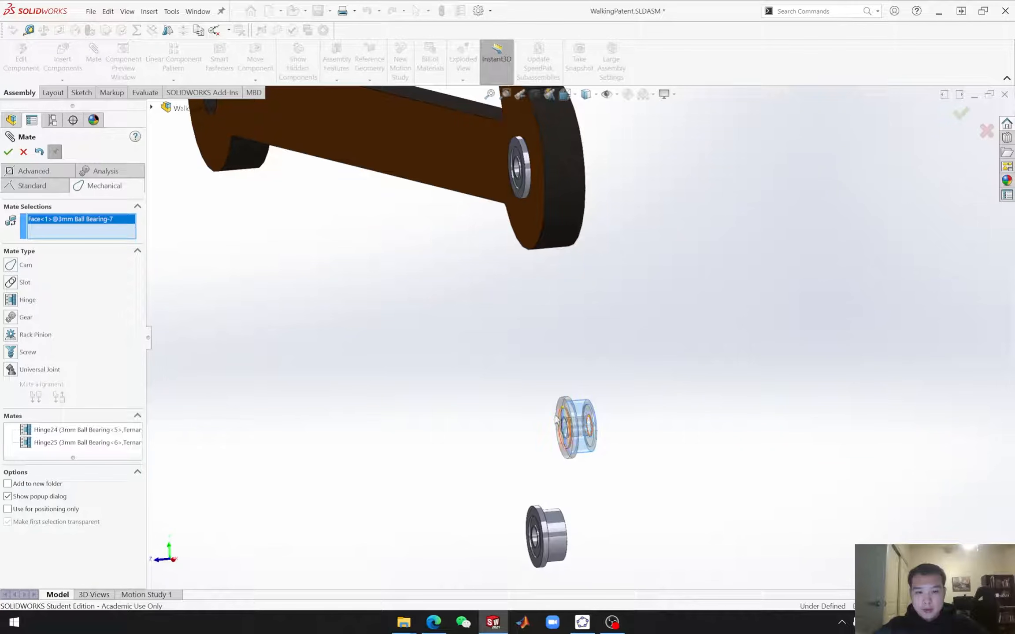
click(10, 303)
scroll(252, 179, up, 4)
scroll(255, 181, down, 5)
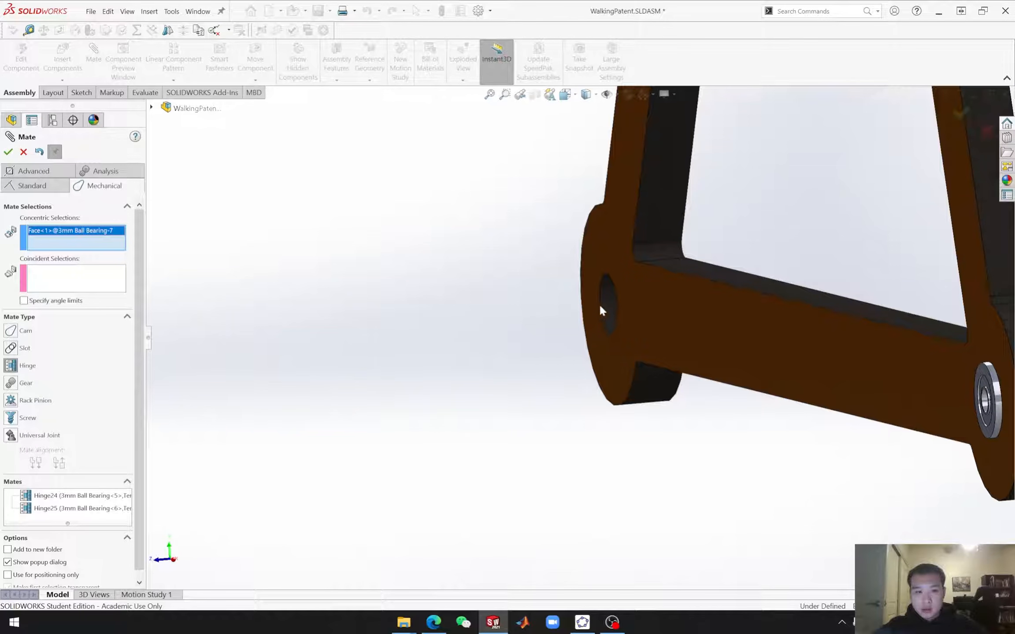
click(605, 304)
scroll(661, 423, up, 3)
scroll(671, 433, up, 2)
Step: Complete the third bearing's hinge mate with the link's front face and the flange's inner face as coincident selections
click(642, 359)
middle_drag(643, 359, 766, 352)
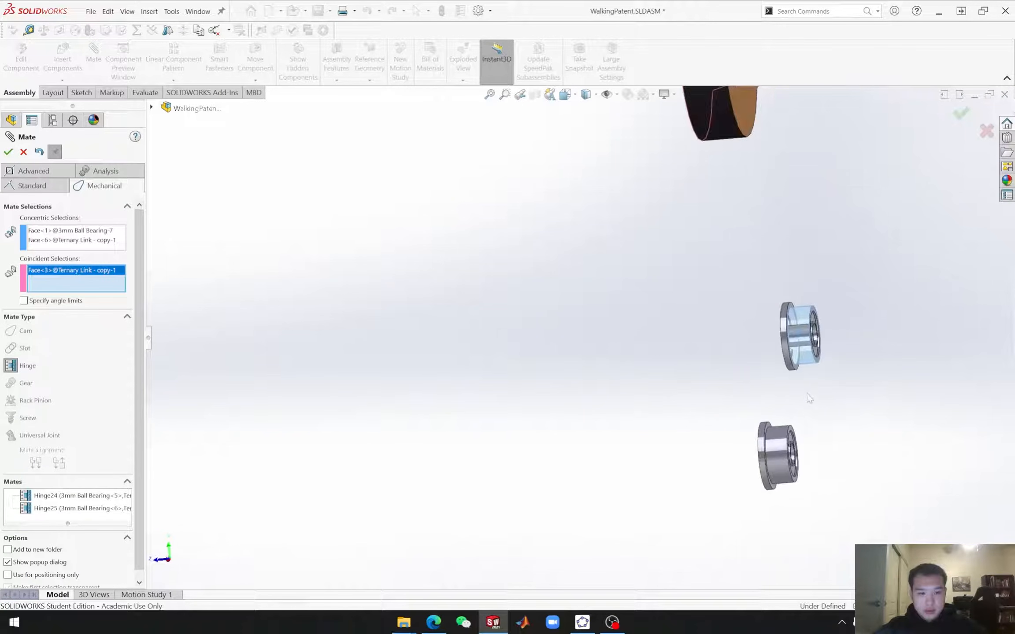
scroll(767, 353, down, 5)
click(729, 344)
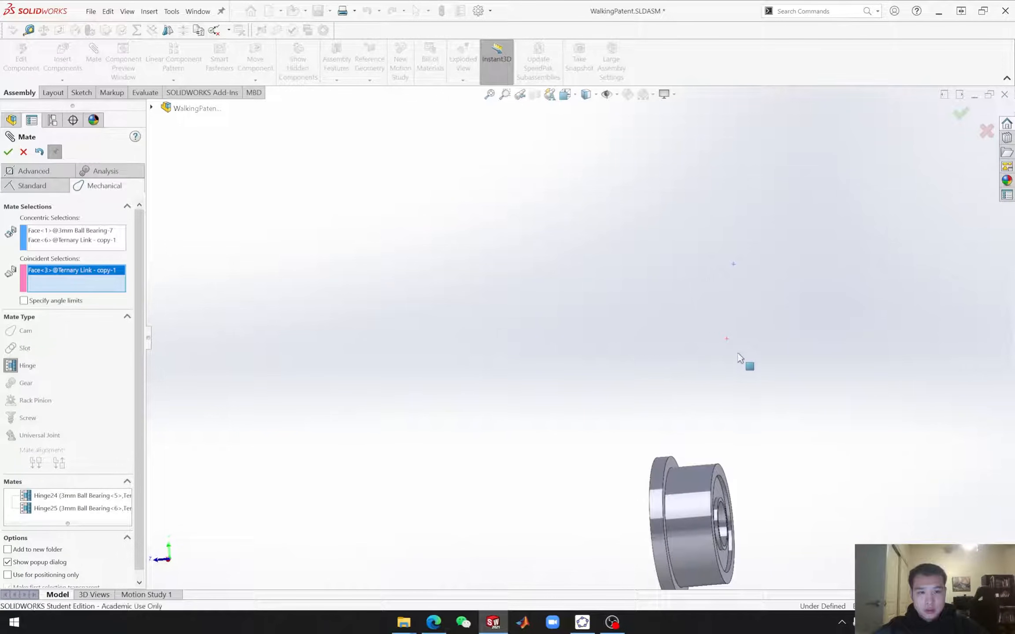
scroll(740, 352, up, 4)
middle_drag(651, 343, 666, 334)
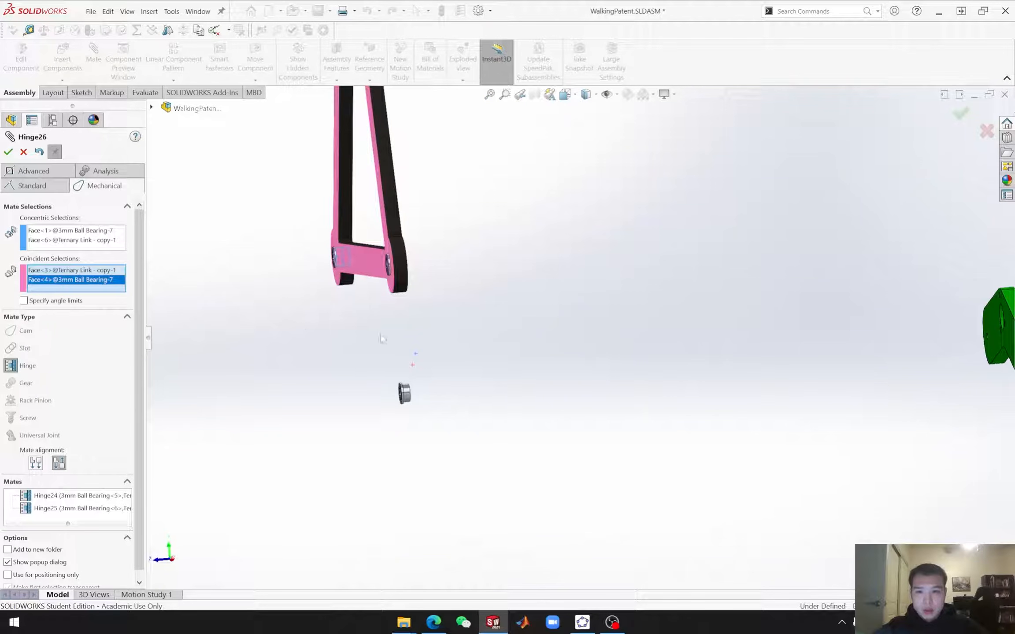
click(9, 152)
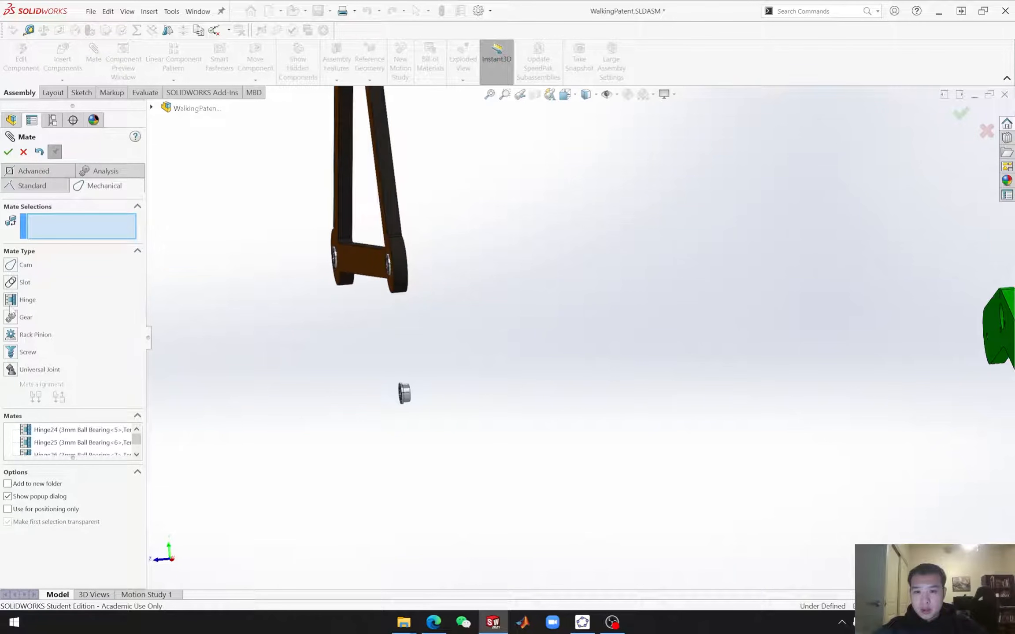
Step: Start a hinge mate for the fourth new bearing, pairing its outer cylinder with the lower-left link hole from the rear as concentric selections
click(11, 303)
middle_drag(505, 378, 484, 380)
scroll(580, 327, down, 6)
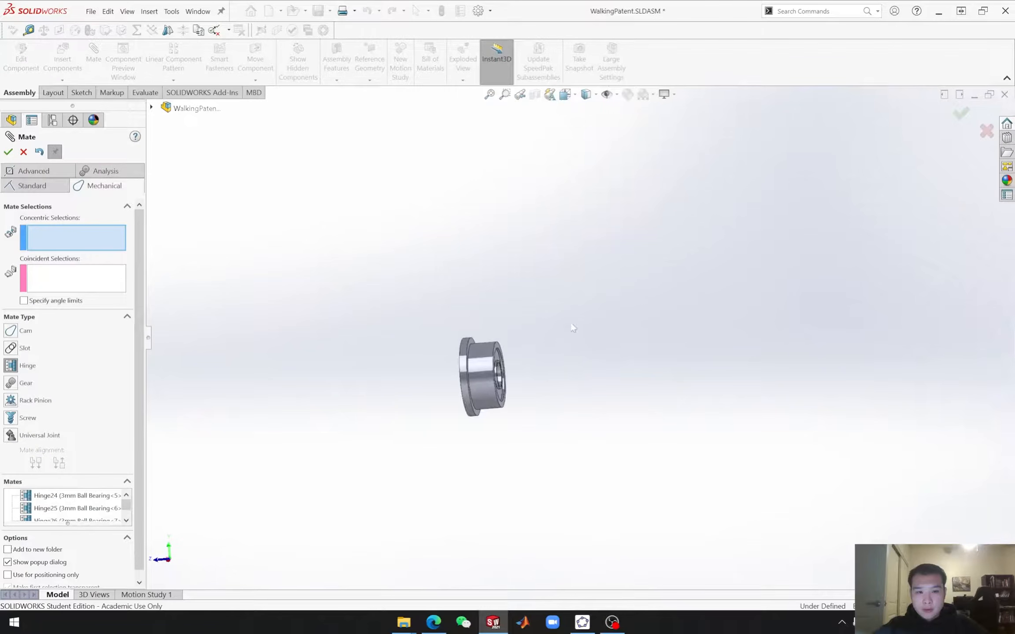
click(485, 358)
scroll(552, 440, up, 4)
scroll(581, 273, down, 6)
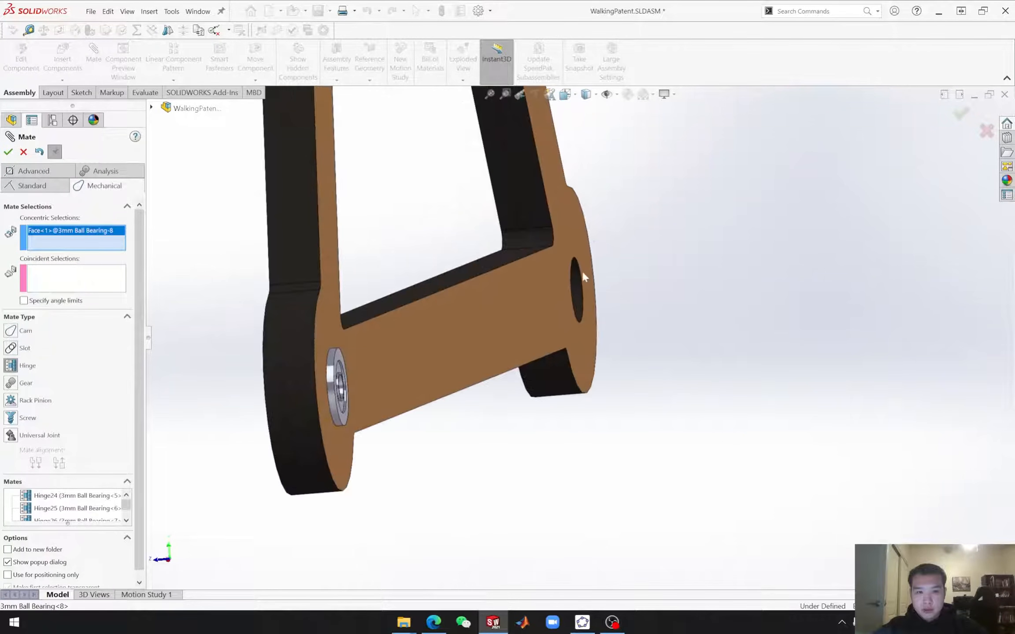
click(574, 275)
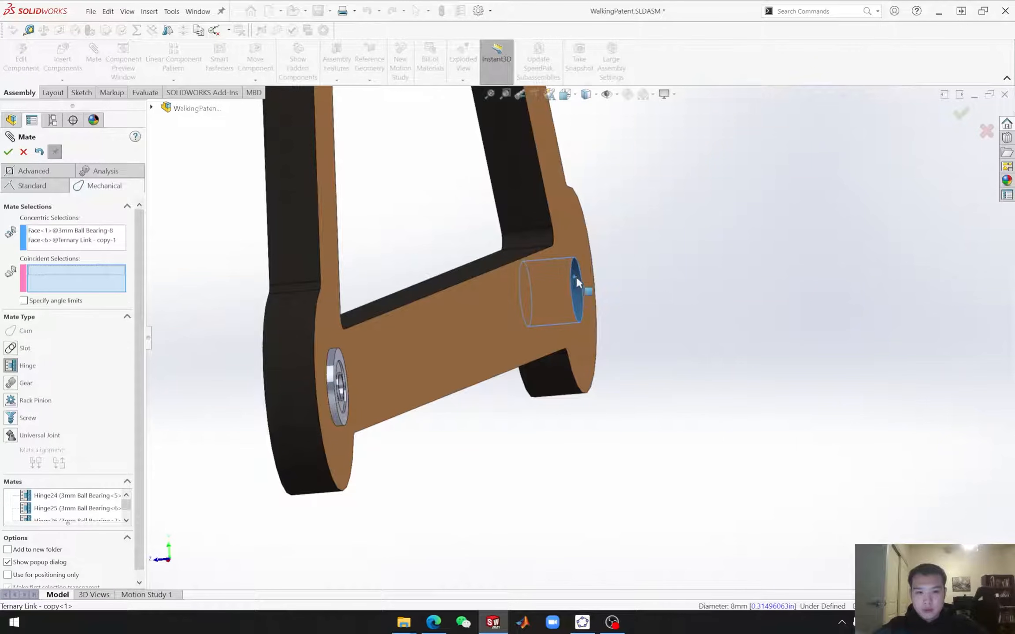
Step: Complete the fourth bearing's hinge mate with the ternary link's rear face and the bearing flange's inner face as coincident selections
click(497, 332)
scroll(521, 480, up, 5)
scroll(524, 465, down, 3)
scroll(525, 463, down, 5)
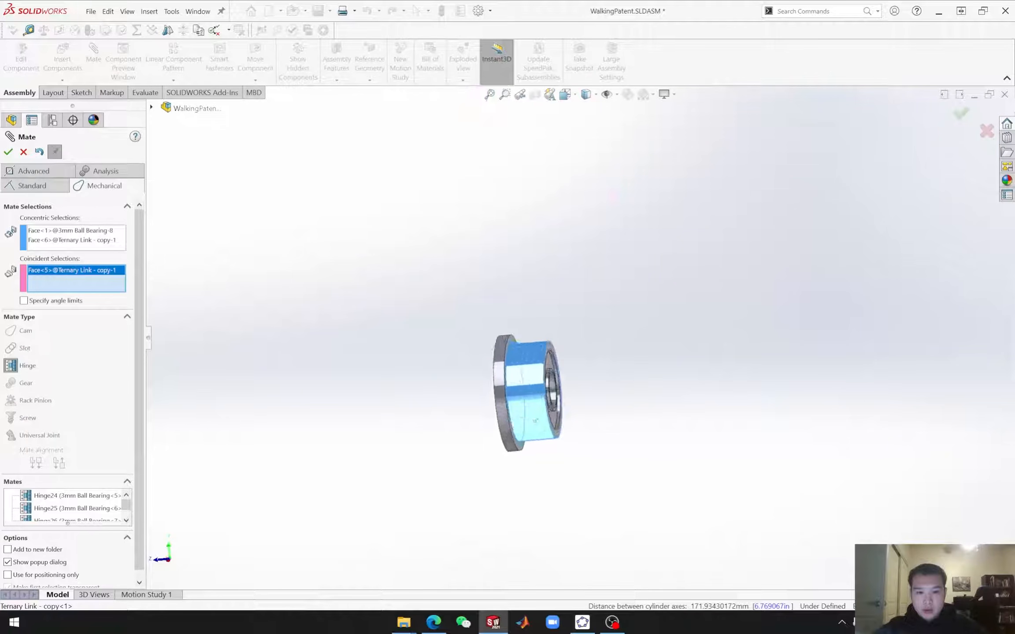
click(520, 331)
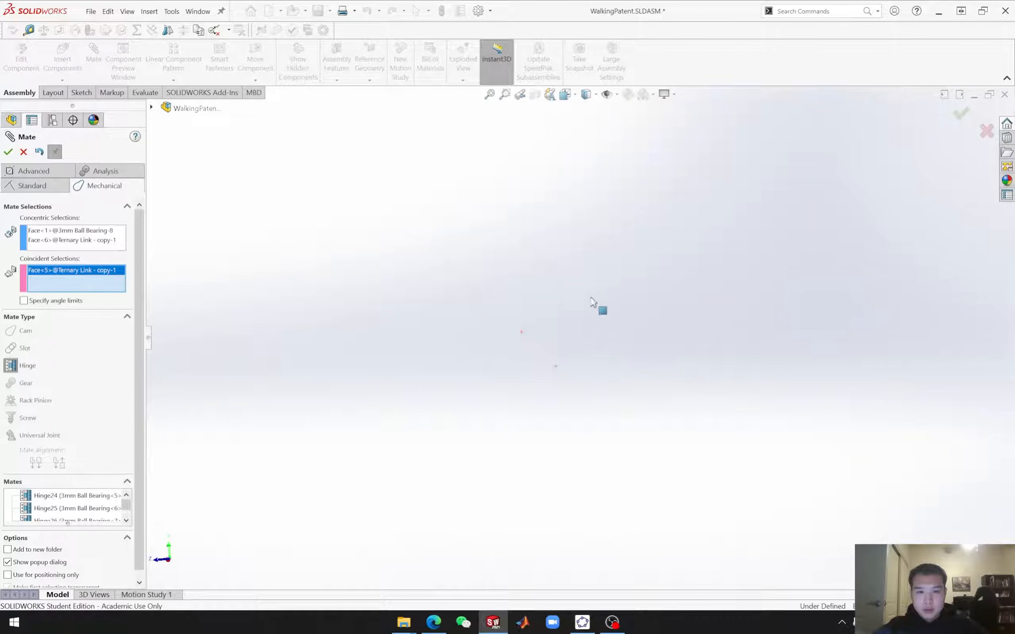
scroll(619, 260, up, 4)
scroll(616, 243, down, 6)
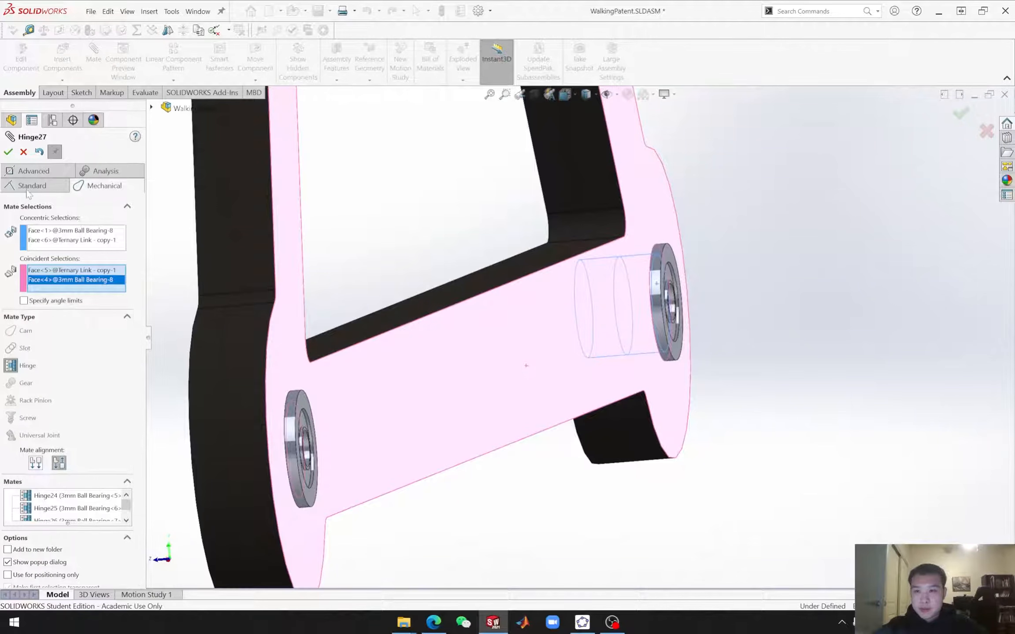
click(8, 152)
scroll(527, 473, up, 9)
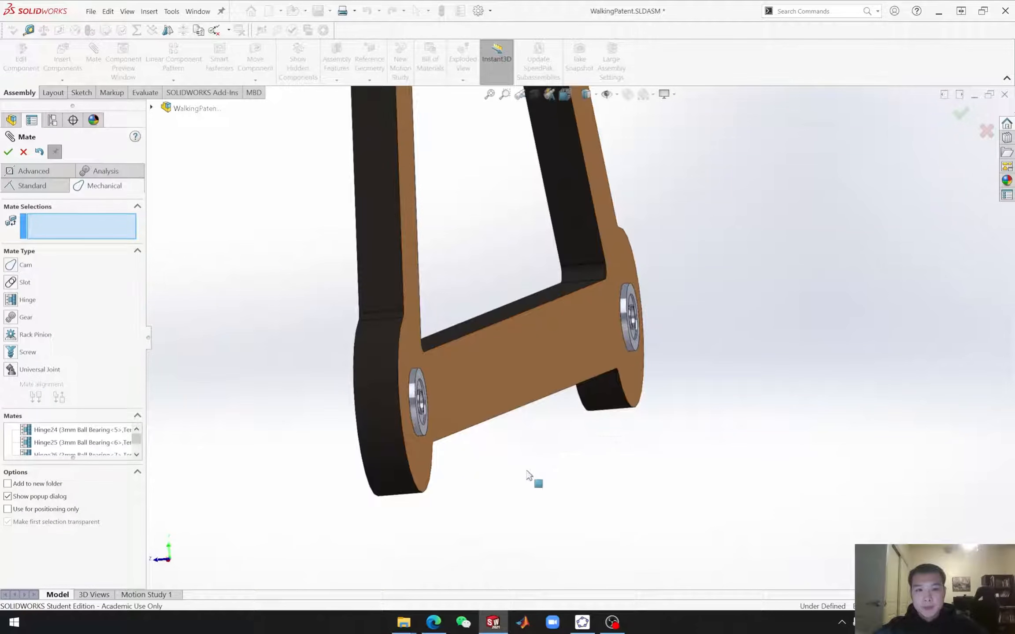
Step: Review the whole linkage, then switch to GeoGebra and look up segment e of the left leg triangle in the static model
middle_drag(498, 447, 539, 429)
scroll(390, 405, up, 5)
scroll(524, 313, down, 2)
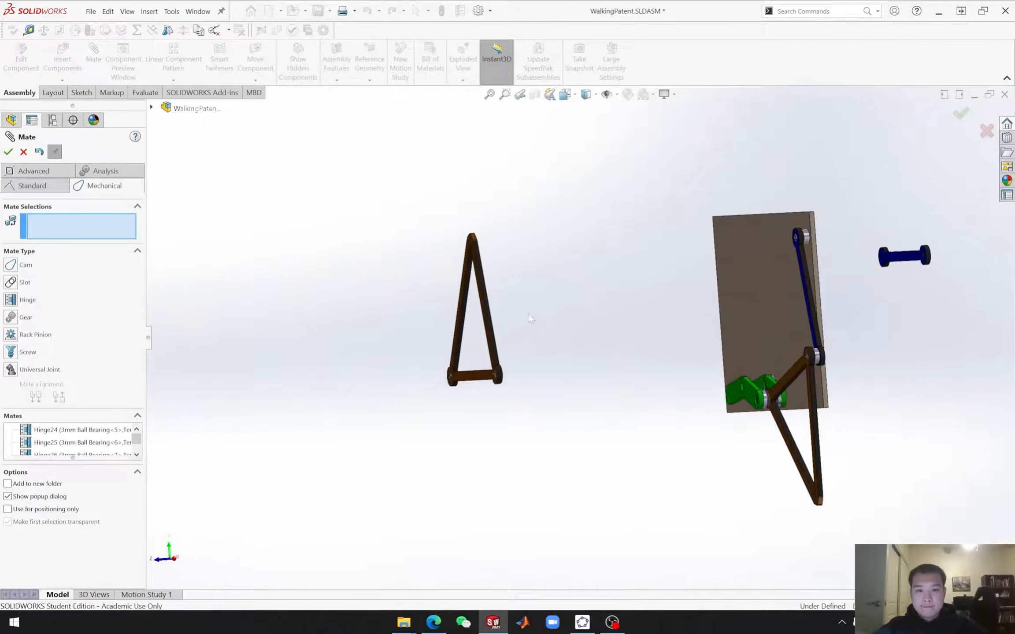
middle_drag(601, 472, 677, 451)
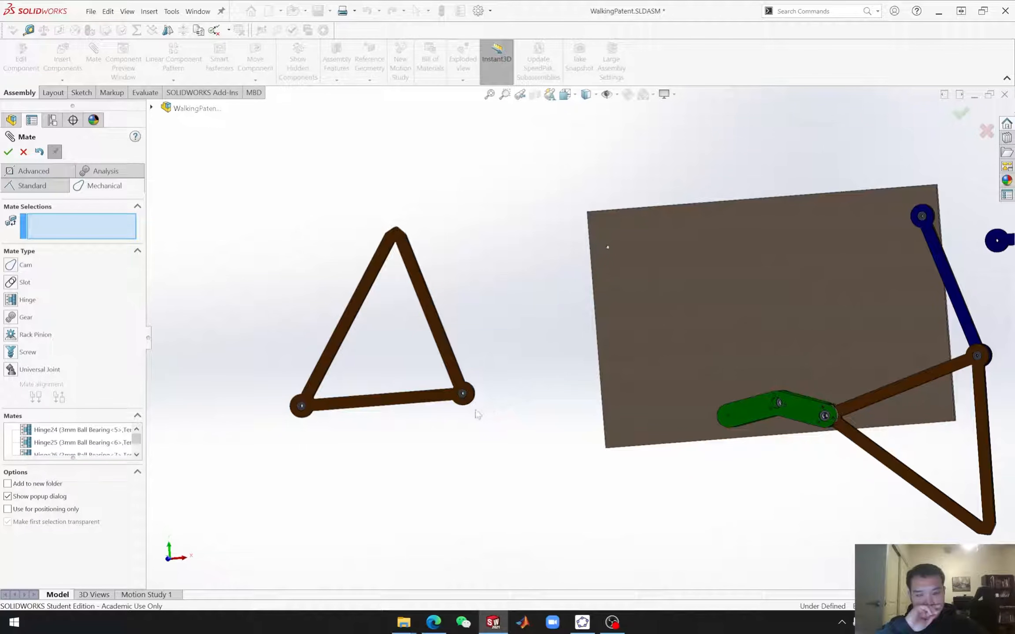
scroll(461, 397, down, 2)
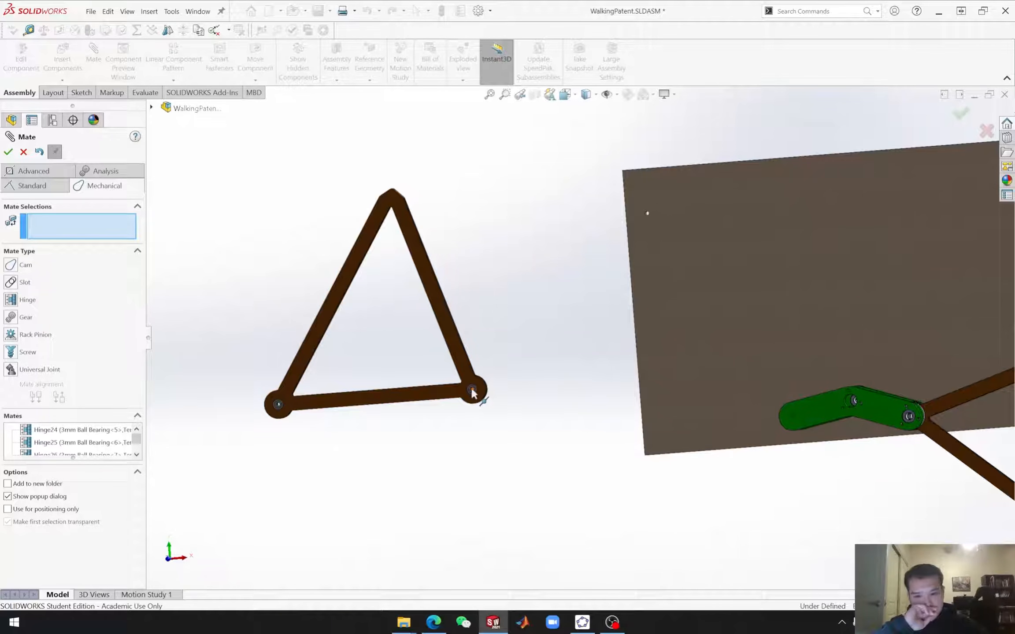
middle_drag(625, 497, 628, 503)
scroll(629, 504, up, 3)
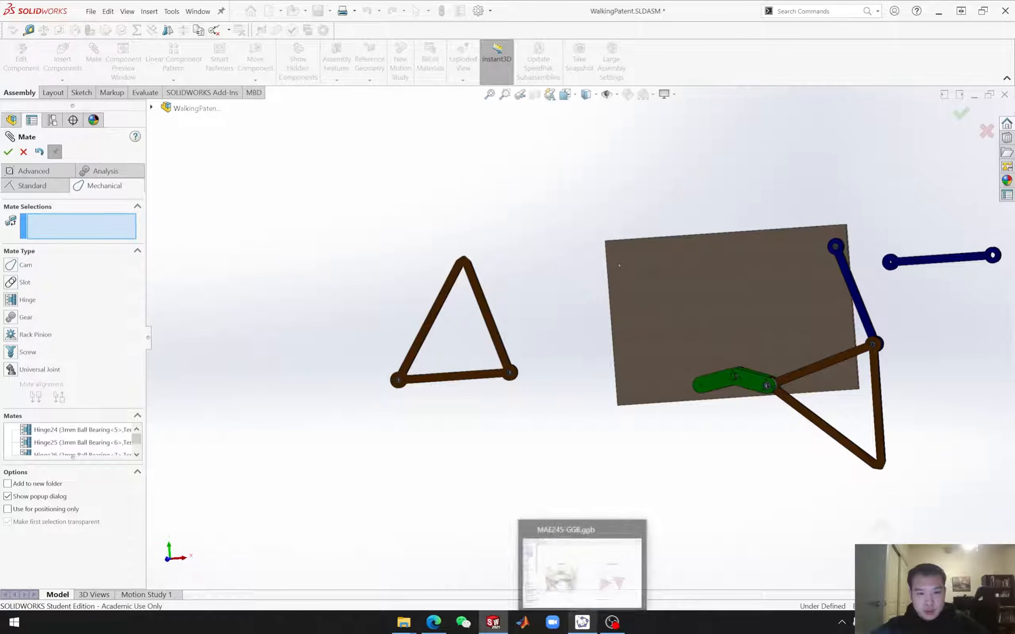
click(582, 622)
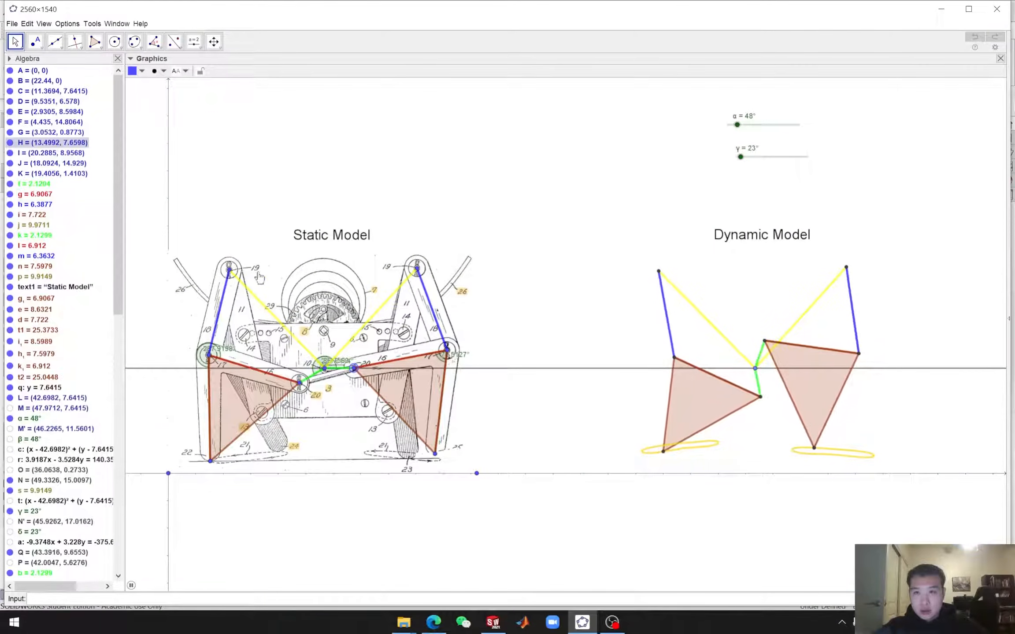
click(263, 417)
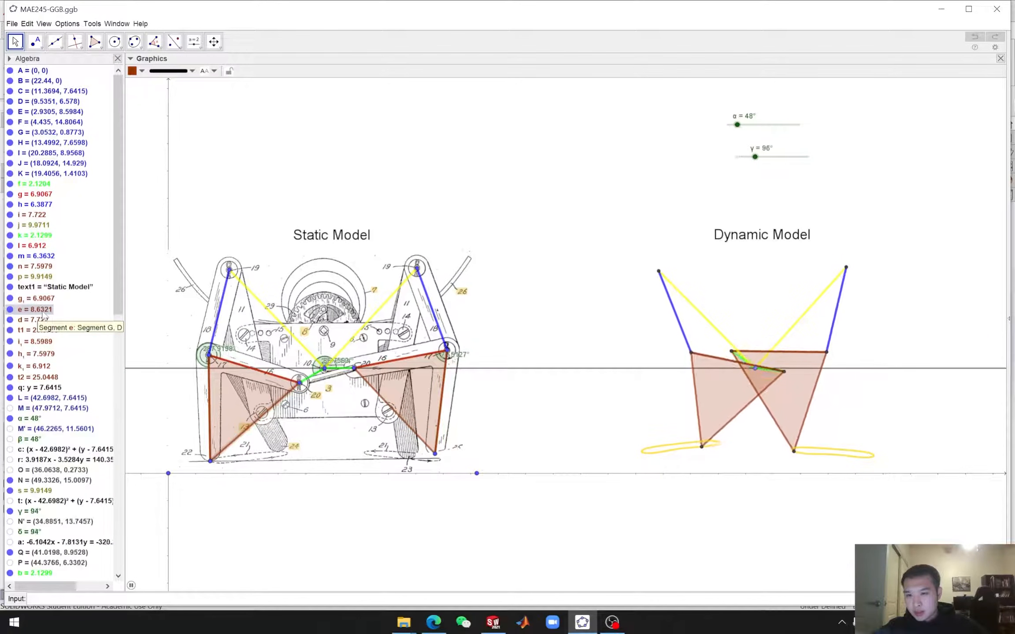
click(434, 622)
click(437, 623)
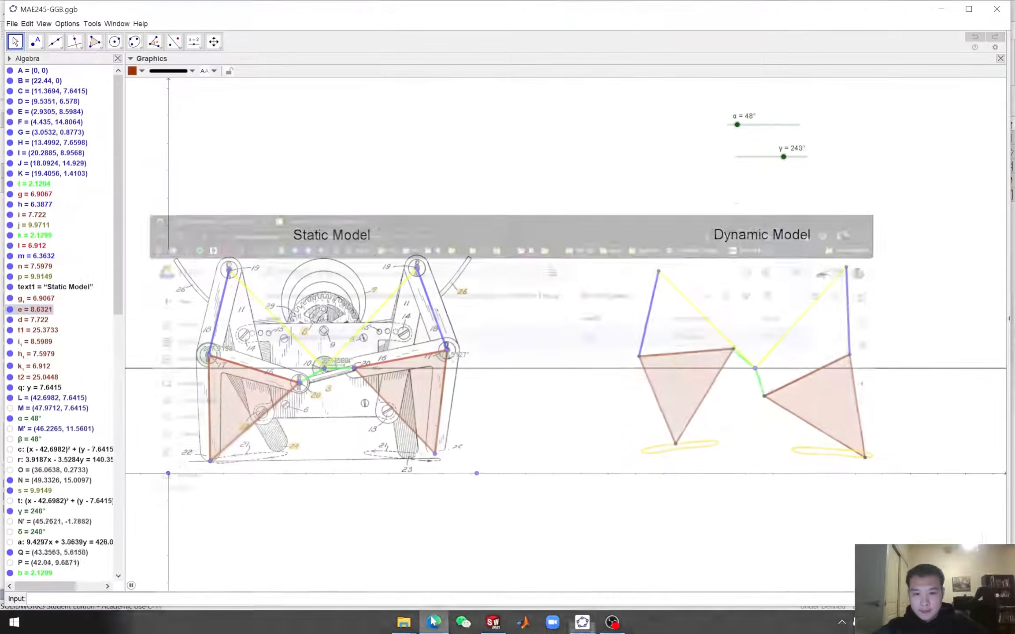
Step: Return to SolidWorks, open the Ternary Link - copy part and display the dimensions of Boss-Extrude1's Sketch1
click(493, 623)
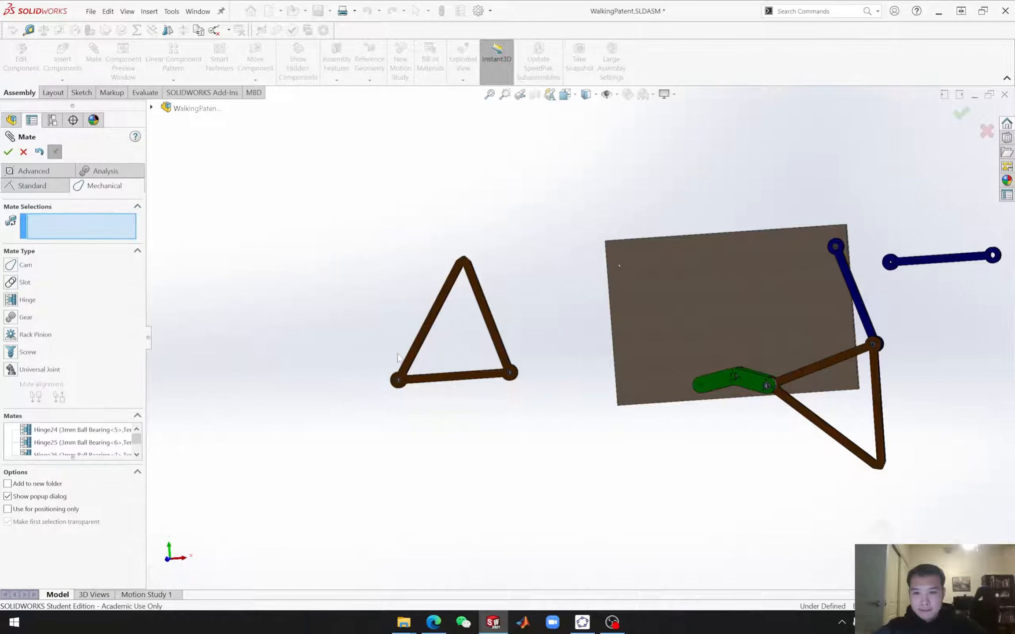
click(490, 323)
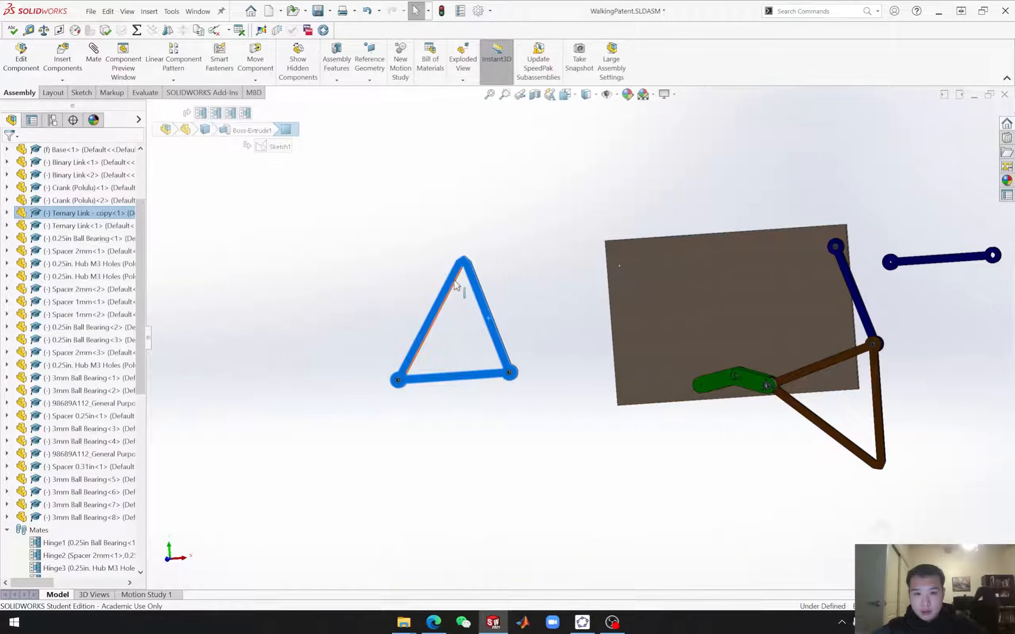
scroll(458, 286, down, 5)
click(420, 326)
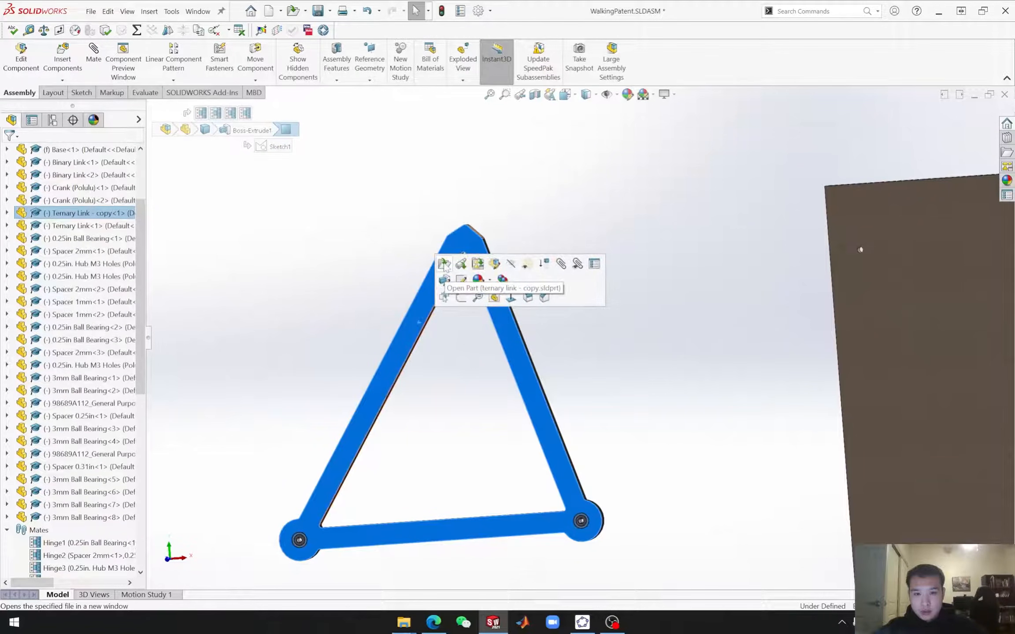
click(444, 264)
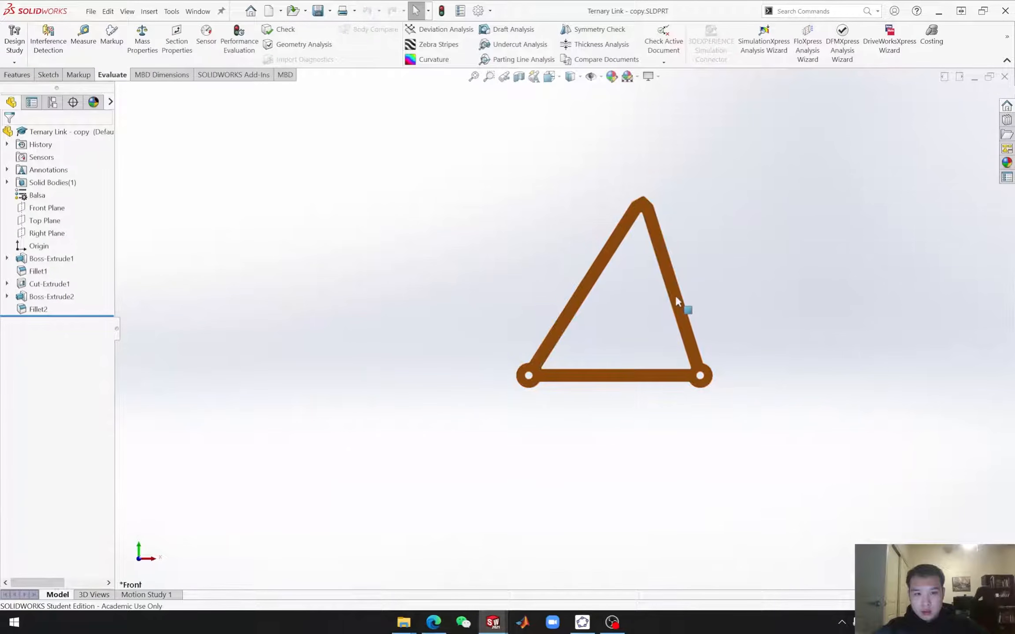
click(677, 297)
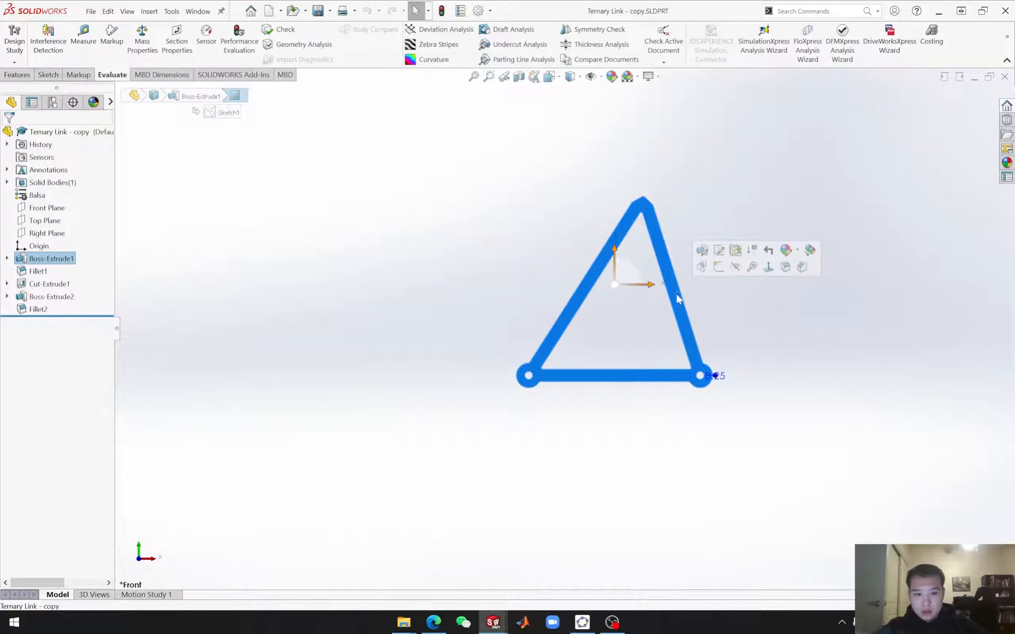
click(7, 258)
click(55, 271)
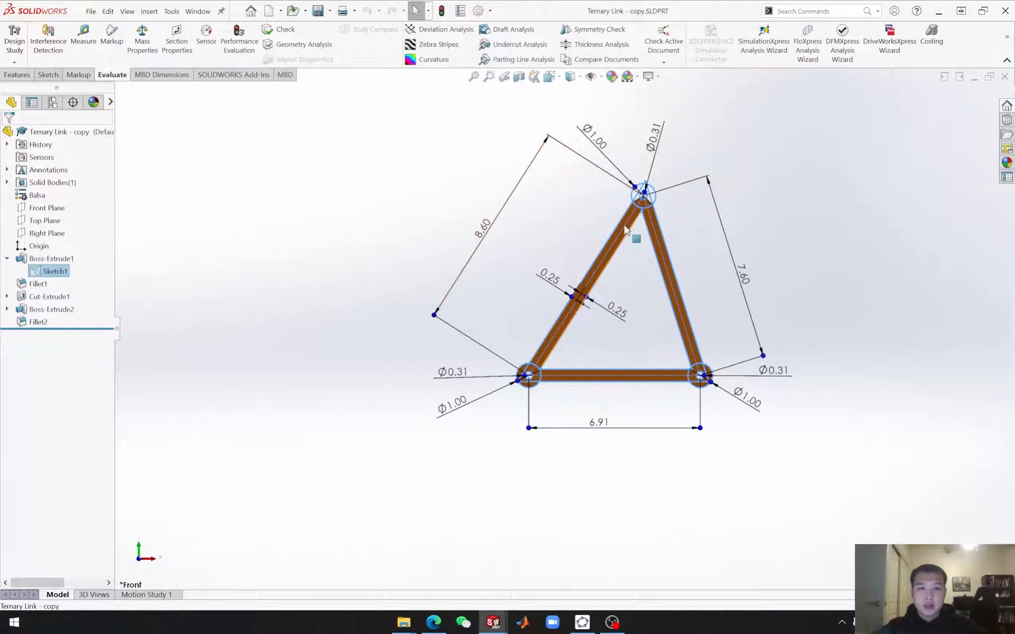
Step: Compare the link sketch with GeoGebra by checking the lengths of the left leg triangle's segments i, g and e
click(578, 626)
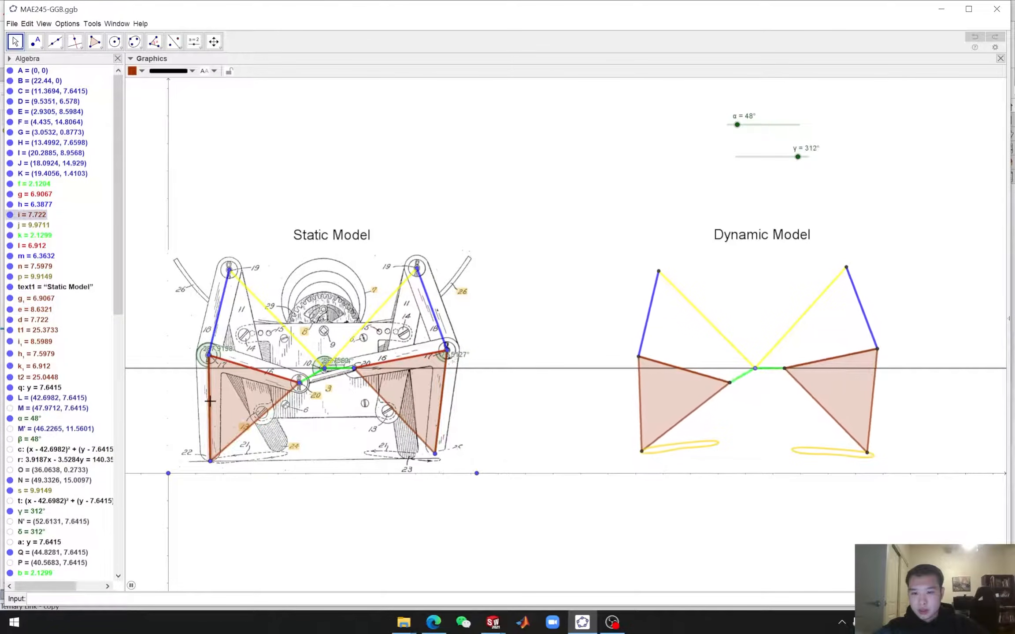
click(242, 367)
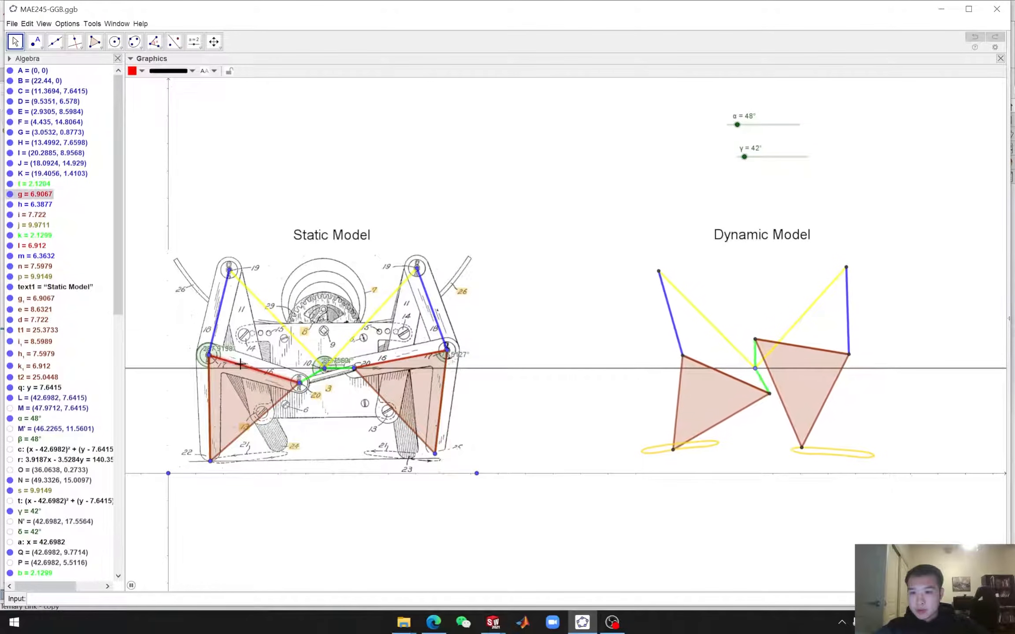
click(258, 420)
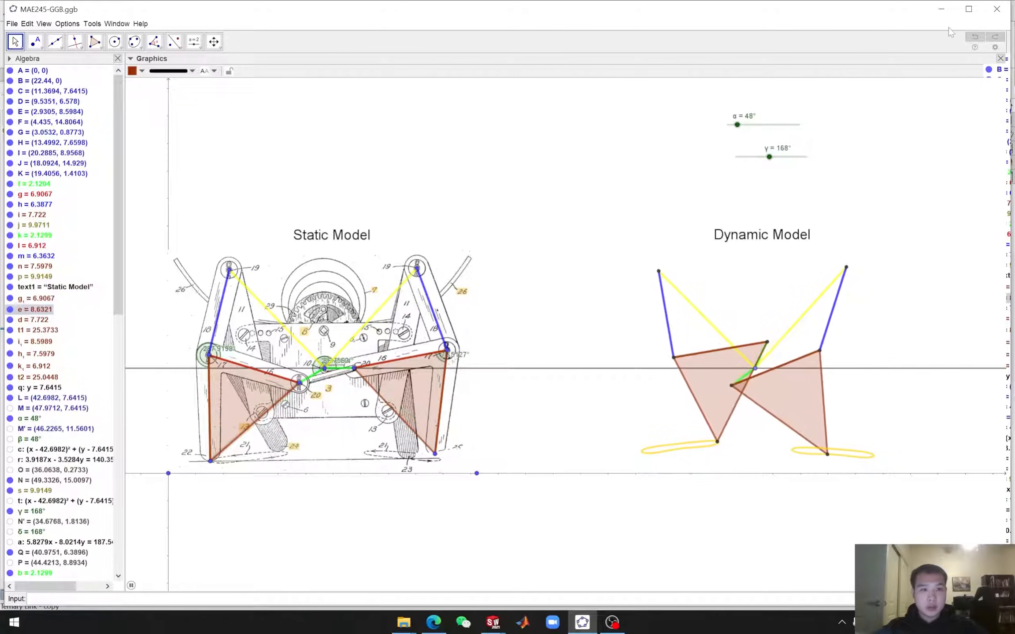
click(941, 9)
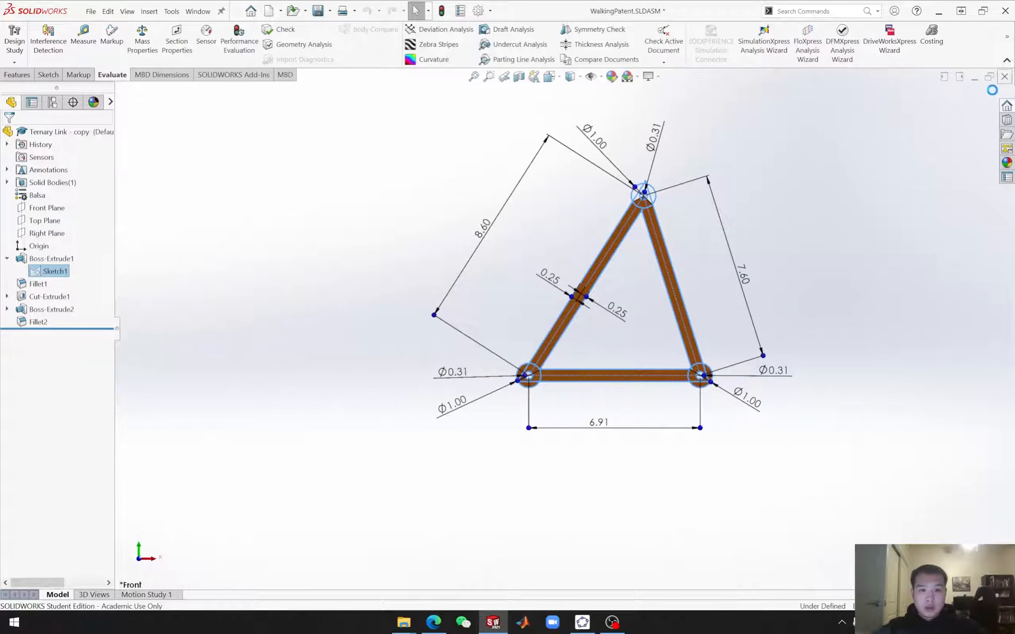
Step: Close the Ternary Link - copy part and examine the link's lower-left bearing and the front crank's free end in the assembly
click(1004, 77)
click(379, 399)
middle_drag(548, 462, 628, 470)
scroll(498, 464, up, 5)
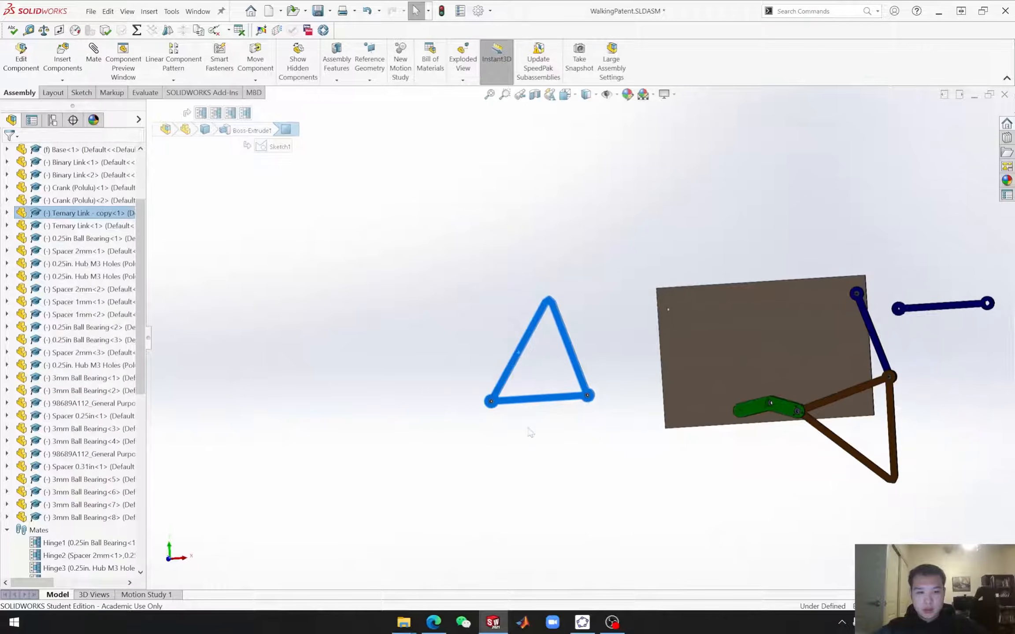
scroll(539, 437, down, 8)
scroll(483, 384, down, 5)
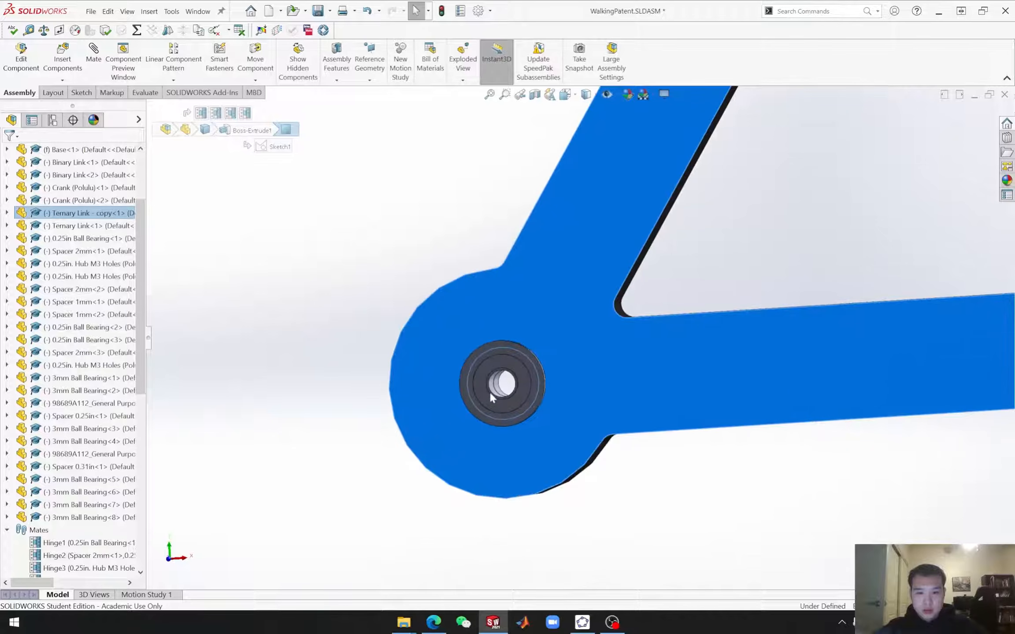
scroll(781, 490, up, 12)
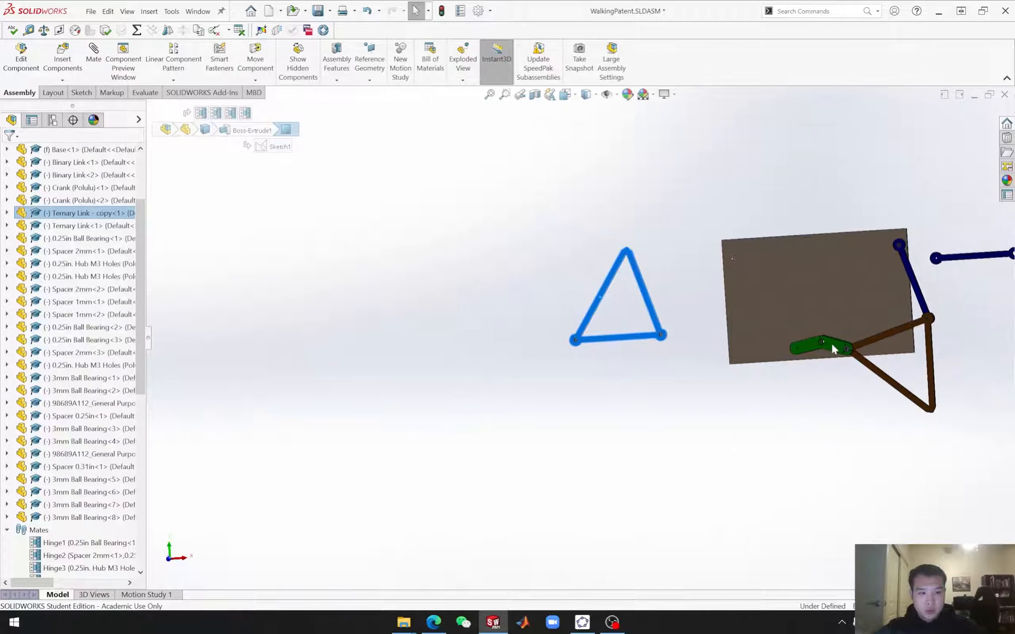
scroll(832, 344, down, 7)
scroll(554, 335, down, 3)
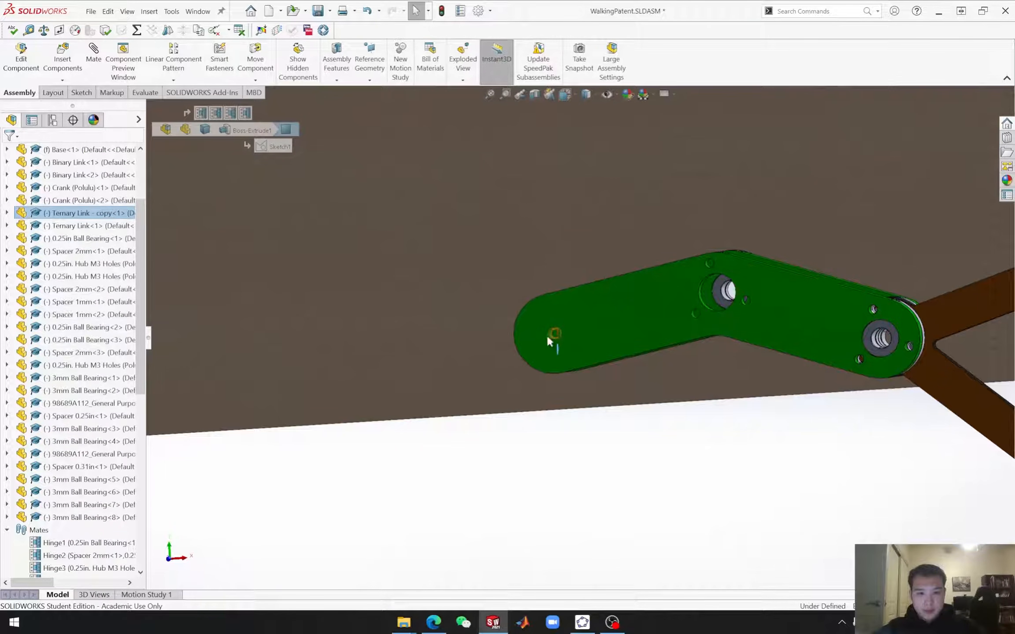
scroll(549, 332, up, 5)
scroll(462, 375, up, 5)
middle_drag(474, 367, 564, 322)
scroll(569, 320, down, 6)
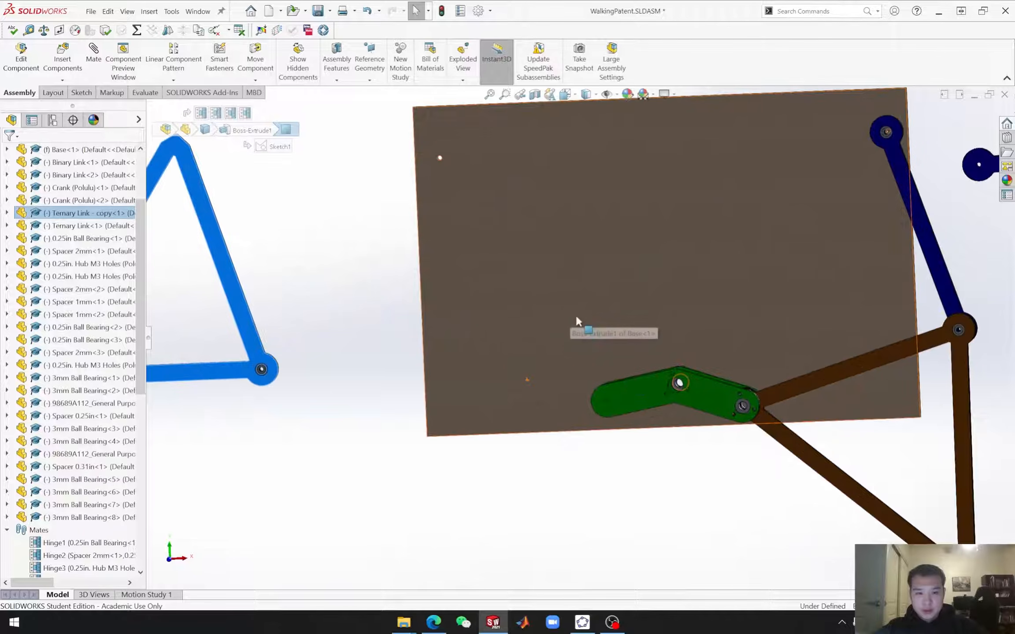
middle_drag(644, 402, 610, 401)
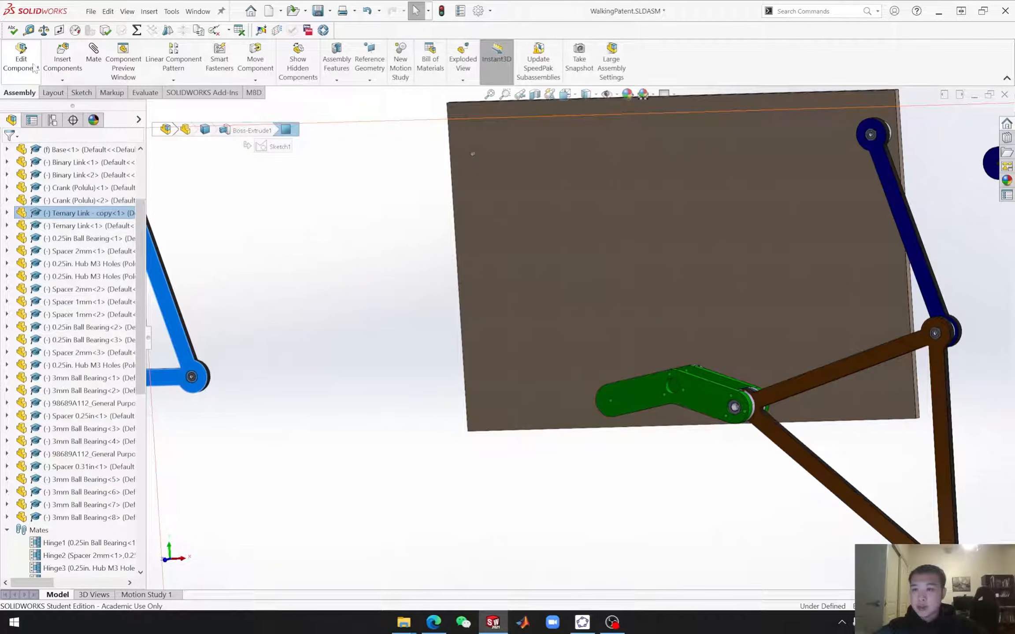
Step: Add a second copy of the 0.25in spacer beside the base plate, based on the one between the blue and brown links
scroll(648, 335, up, 3)
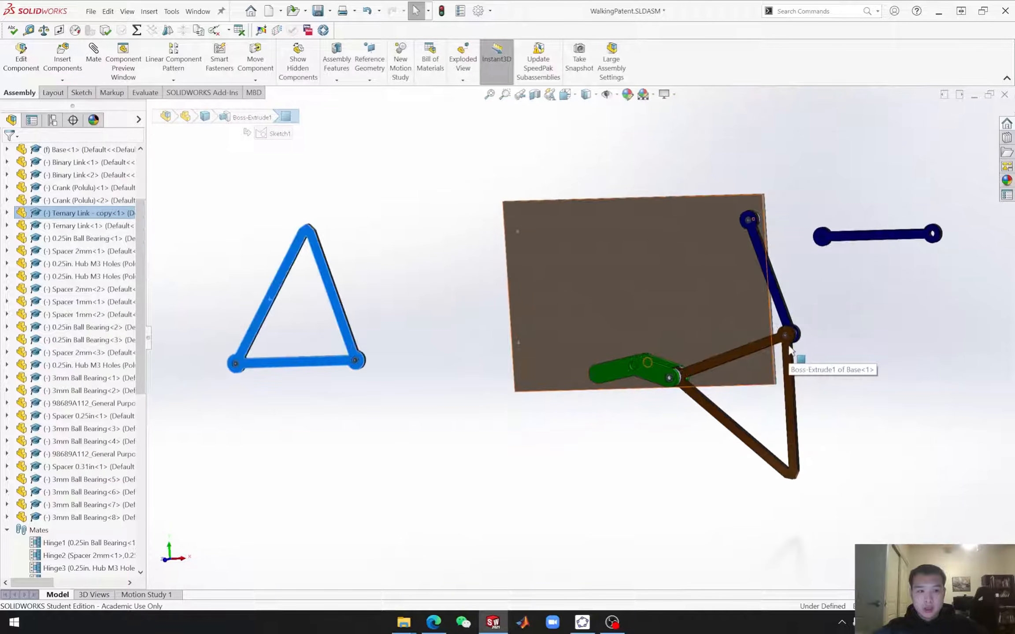
scroll(793, 344, down, 6)
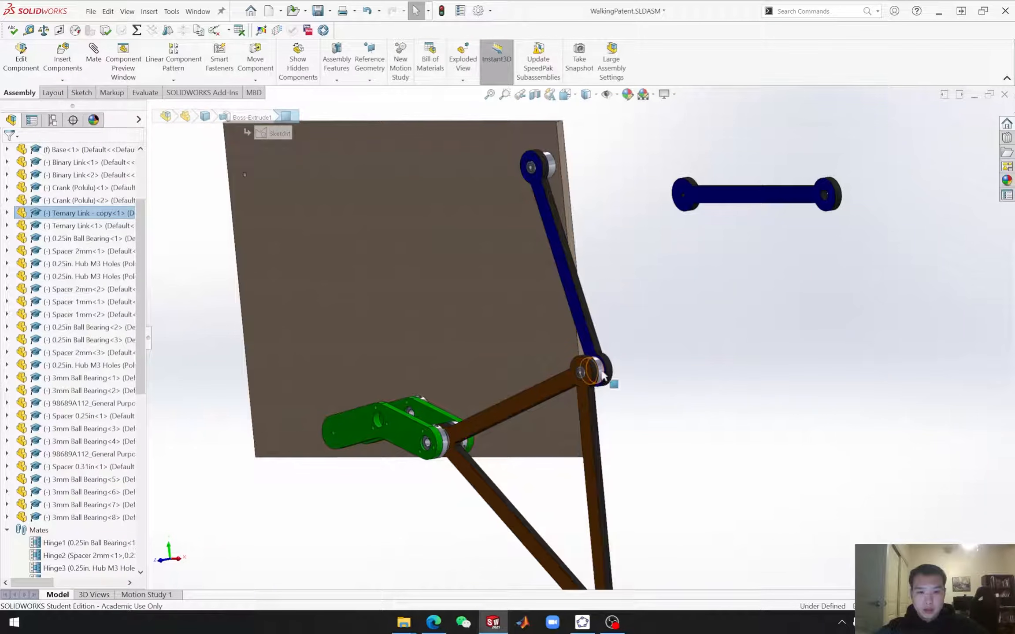
click(602, 374)
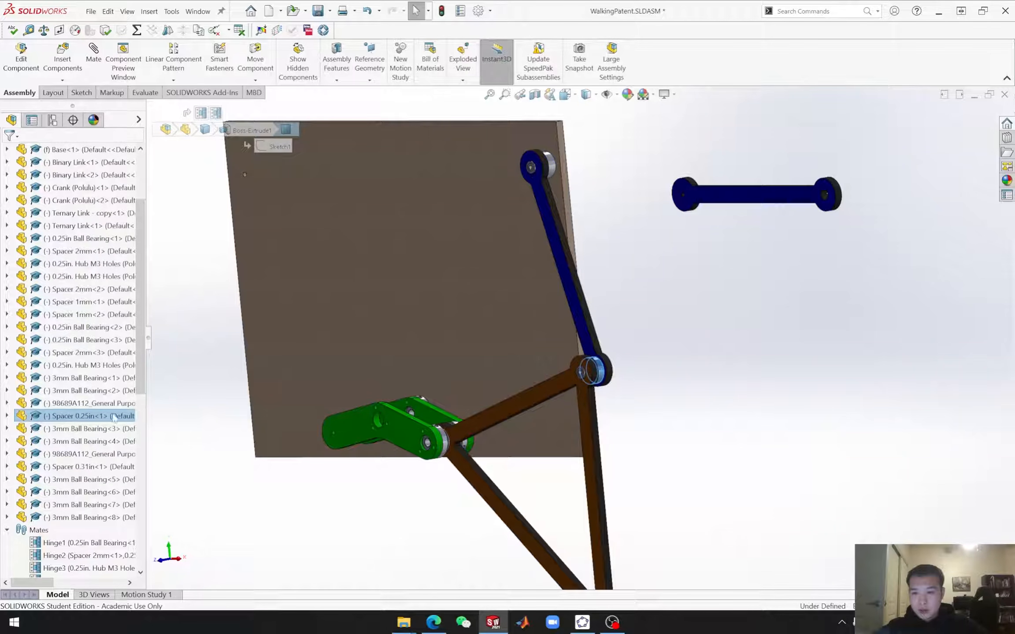
click(98, 419)
click(85, 417)
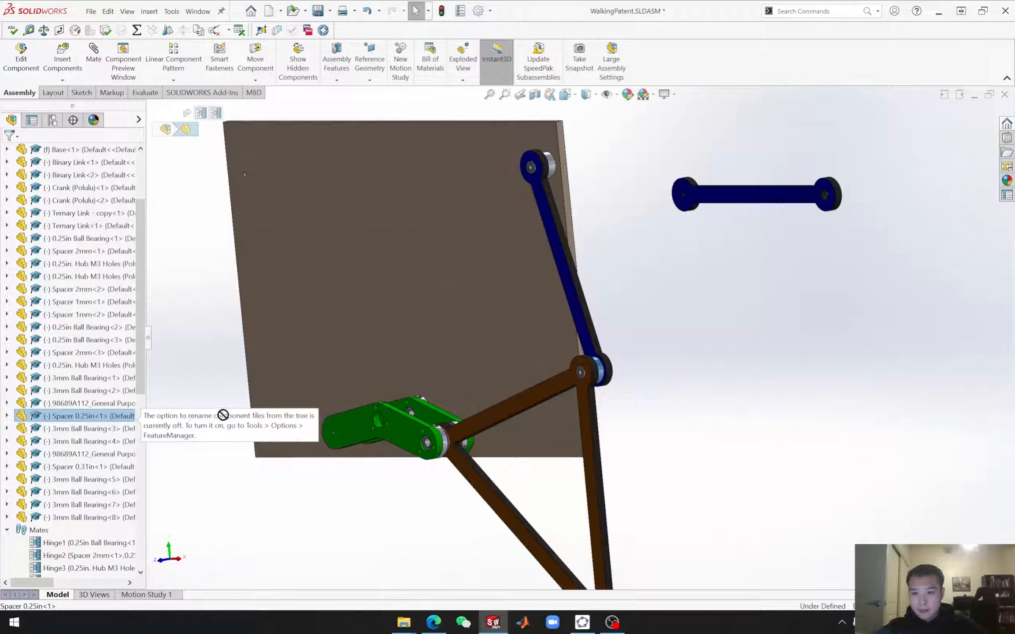
drag(226, 392, 226, 393)
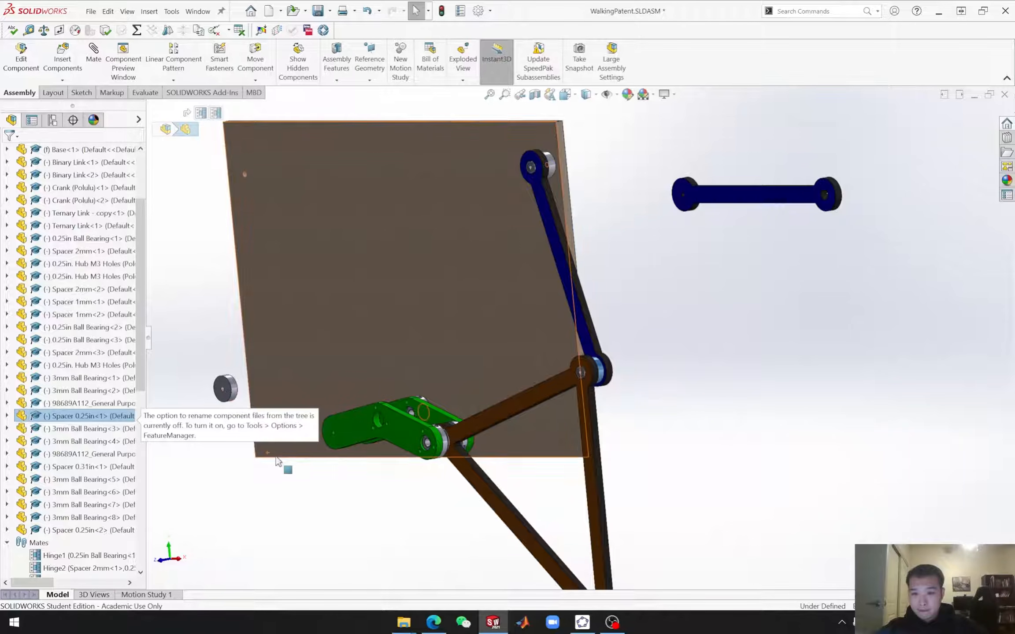
click(287, 503)
Step: Start a hinge mate with the second 0.25in spacer's bore and the hole in the front crank's free end as concentric selections
scroll(280, 405, down, 2)
scroll(291, 392, up, 2)
scroll(340, 375, down, 4)
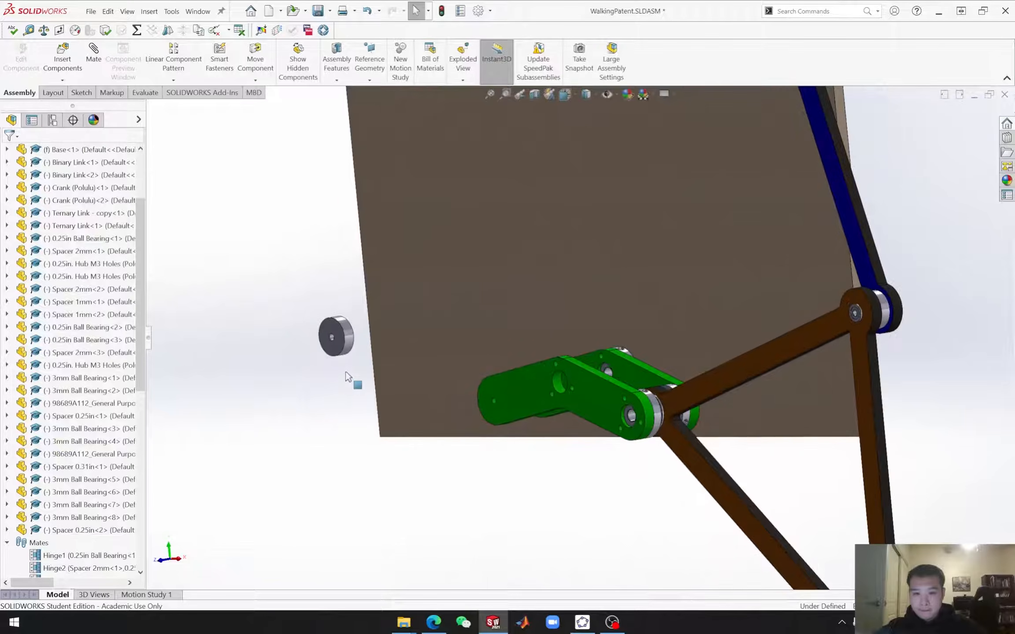
scroll(390, 344, down, 1)
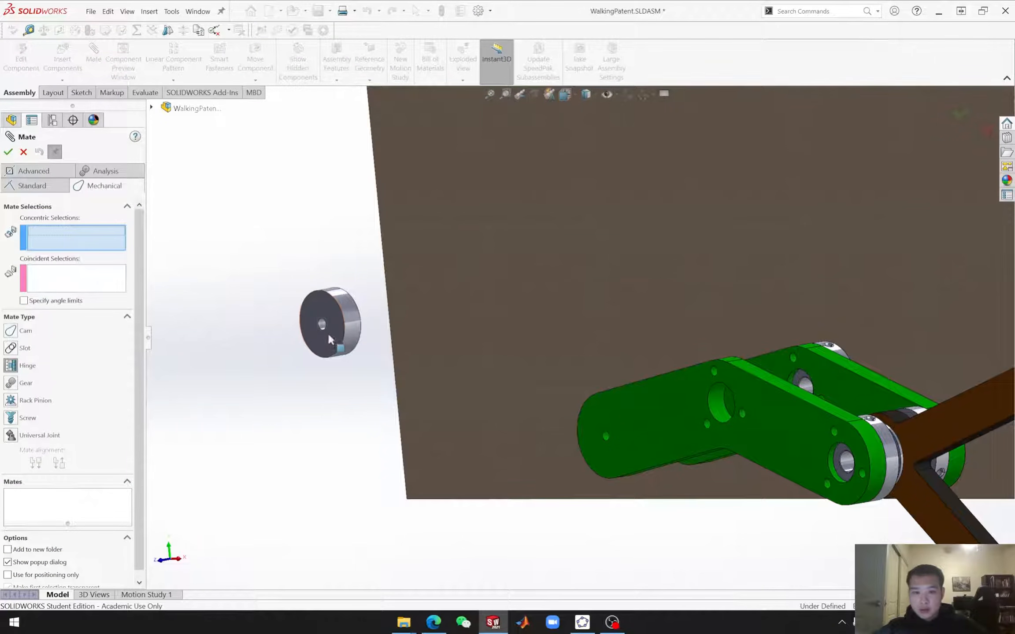
scroll(358, 328, down, 3)
scroll(581, 335, up, 3)
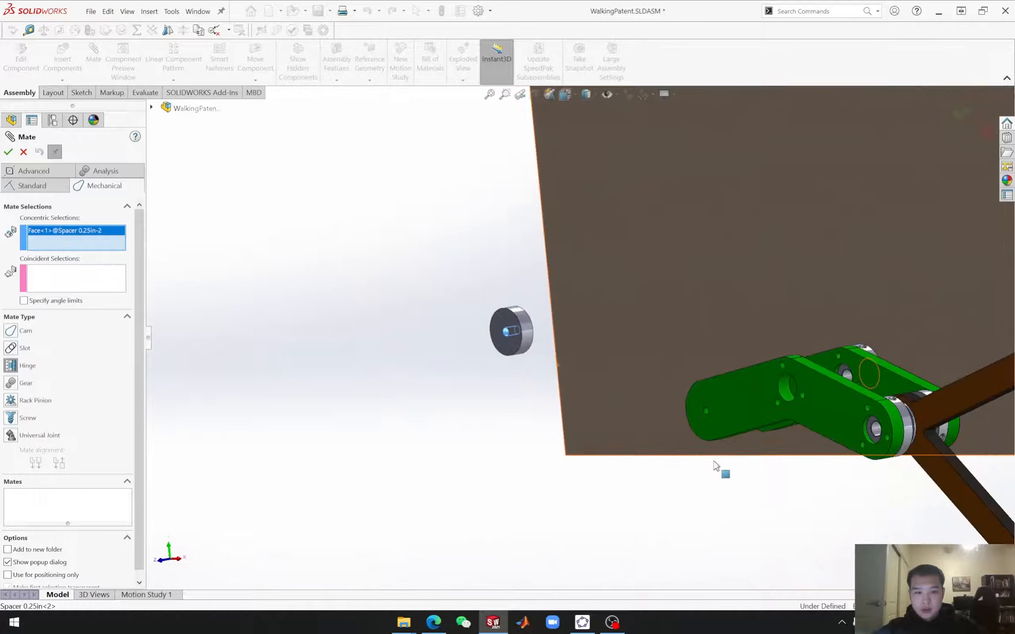
scroll(702, 390, down, 5)
click(638, 378)
scroll(640, 383, up, 4)
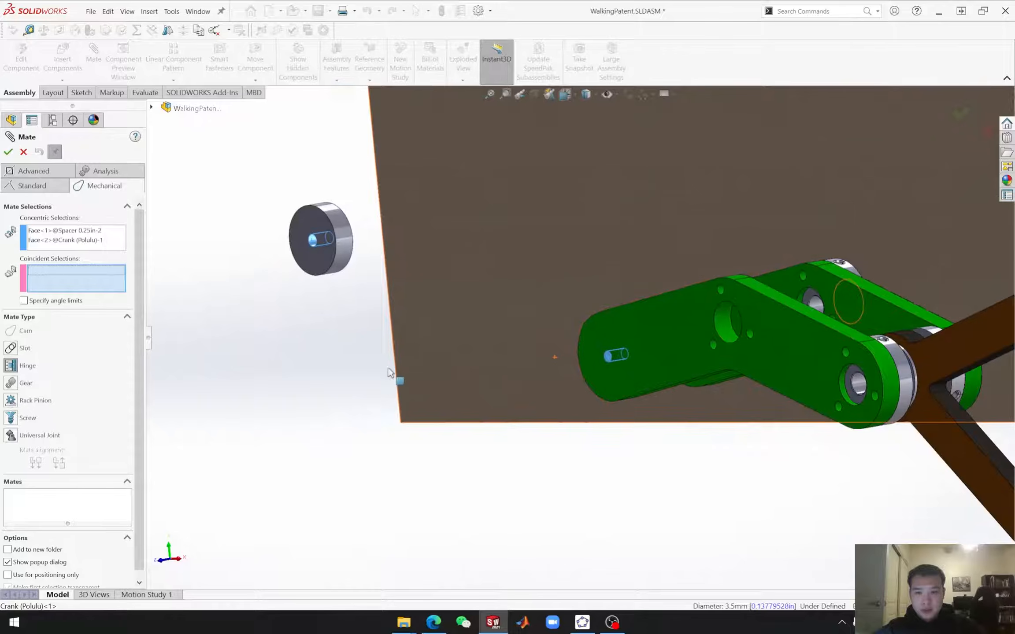
Step: Make the front crank's outer face coincident with the new spacer's end face and accept the hinge mate
click(661, 355)
middle_drag(405, 319, 242, 320)
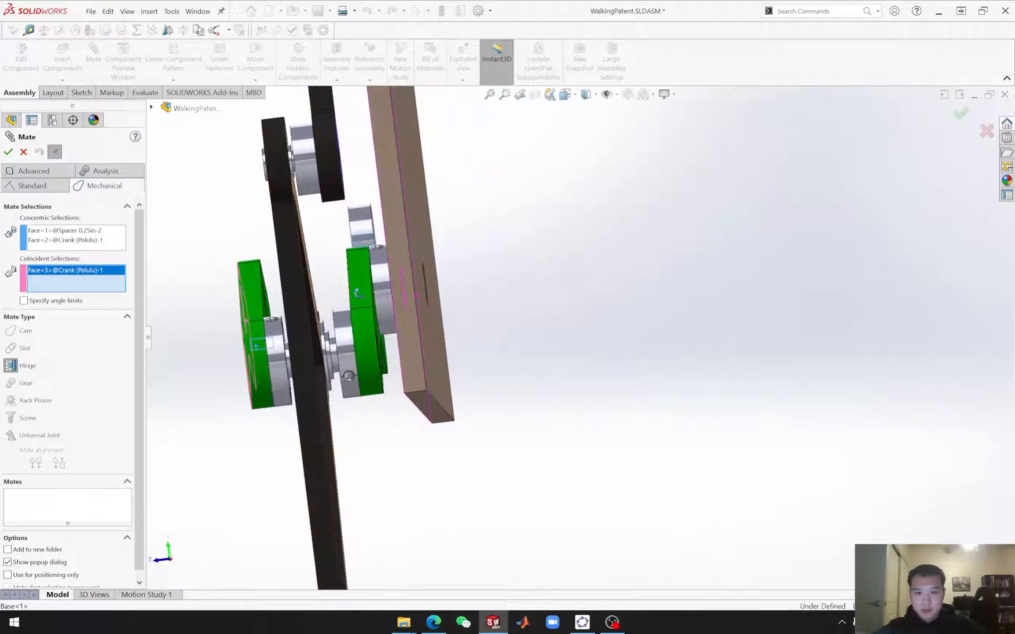
scroll(374, 238, down, 6)
middle_drag(487, 296, 485, 315)
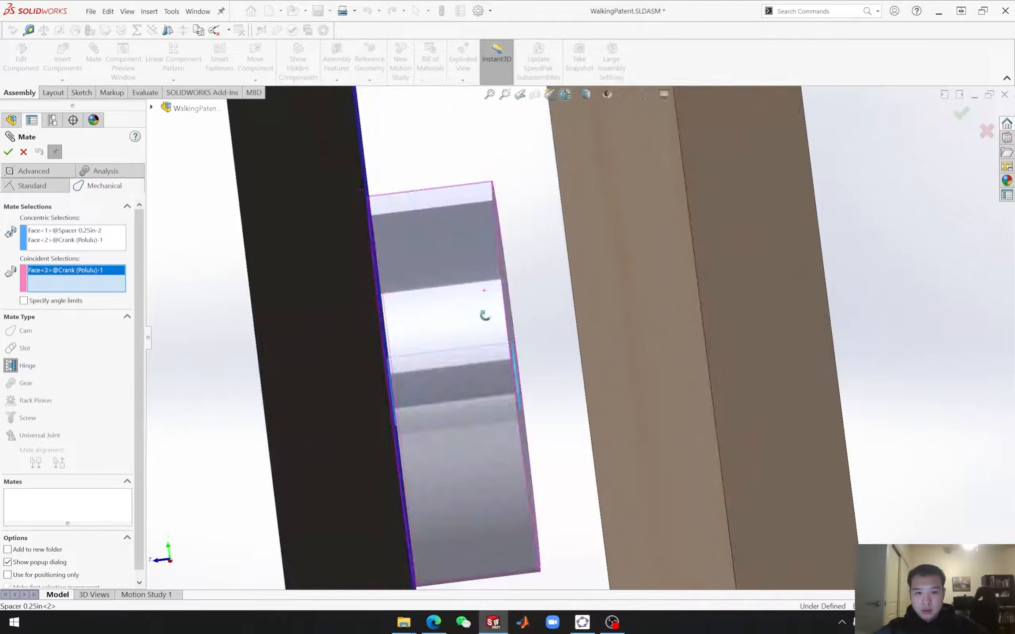
click(509, 304)
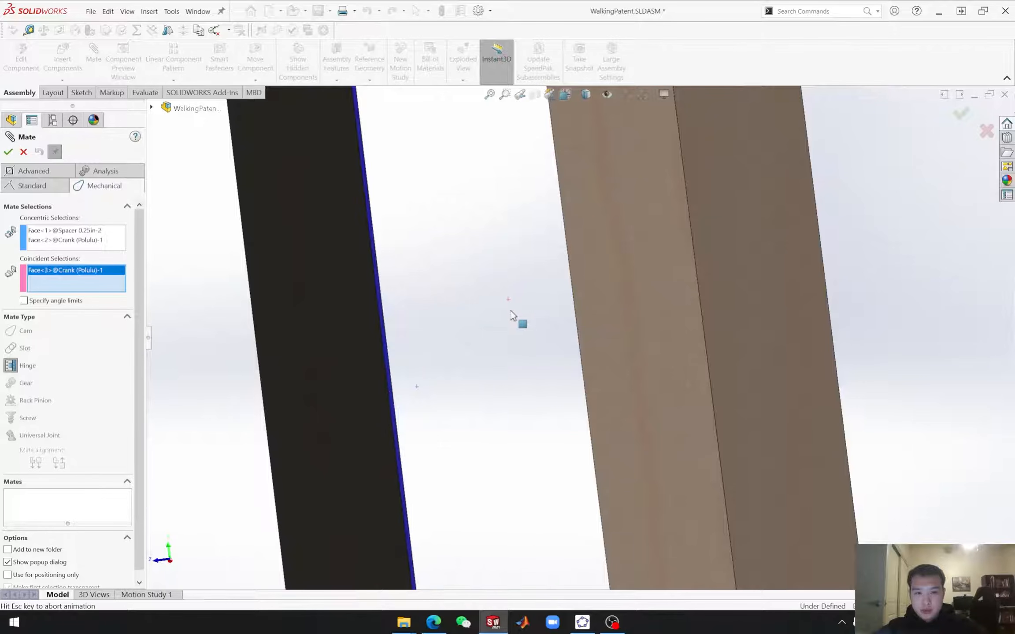
scroll(525, 436, up, 5)
middle_drag(519, 489, 550, 467)
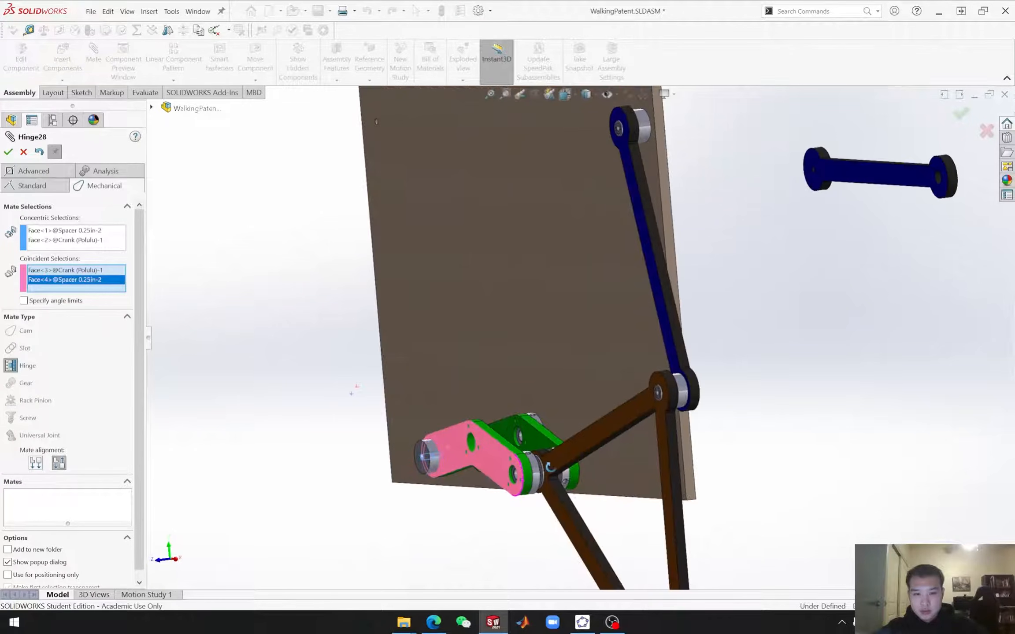
click(8, 152)
scroll(593, 434, down, 8)
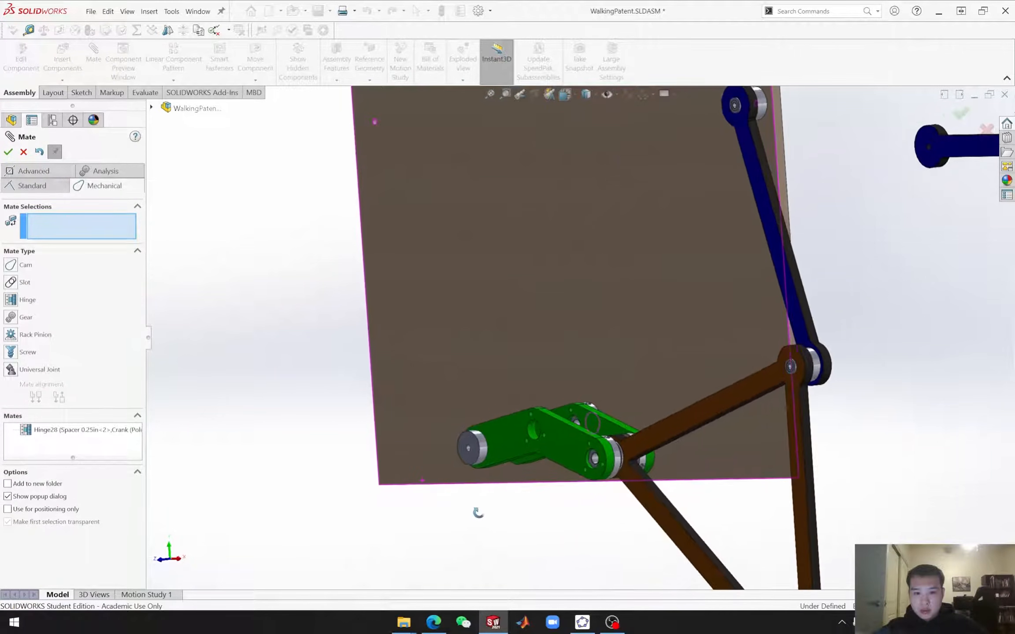
middle_drag(591, 429, 621, 427)
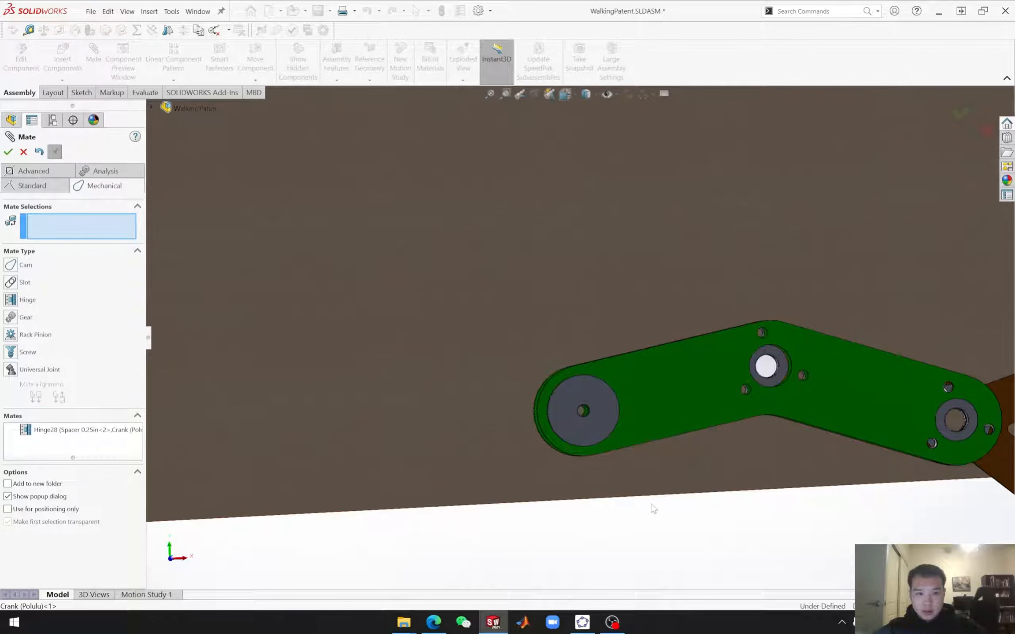
Step: Close the Mate command and examine the spacer, bearing and washer stack between the cranks, links and base
scroll(653, 509, up, 10)
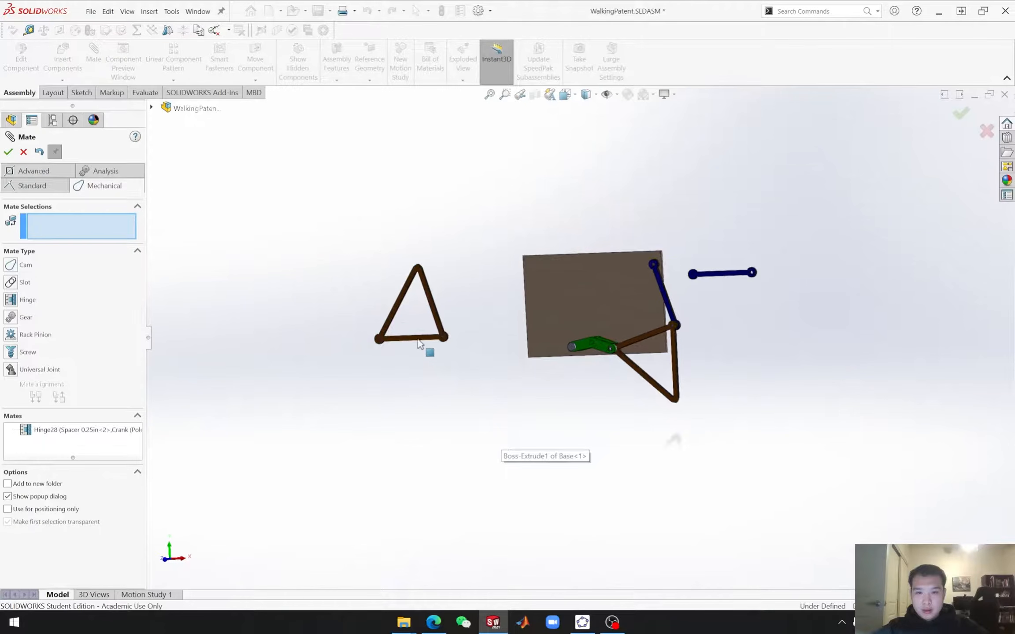
scroll(420, 345, down, 5)
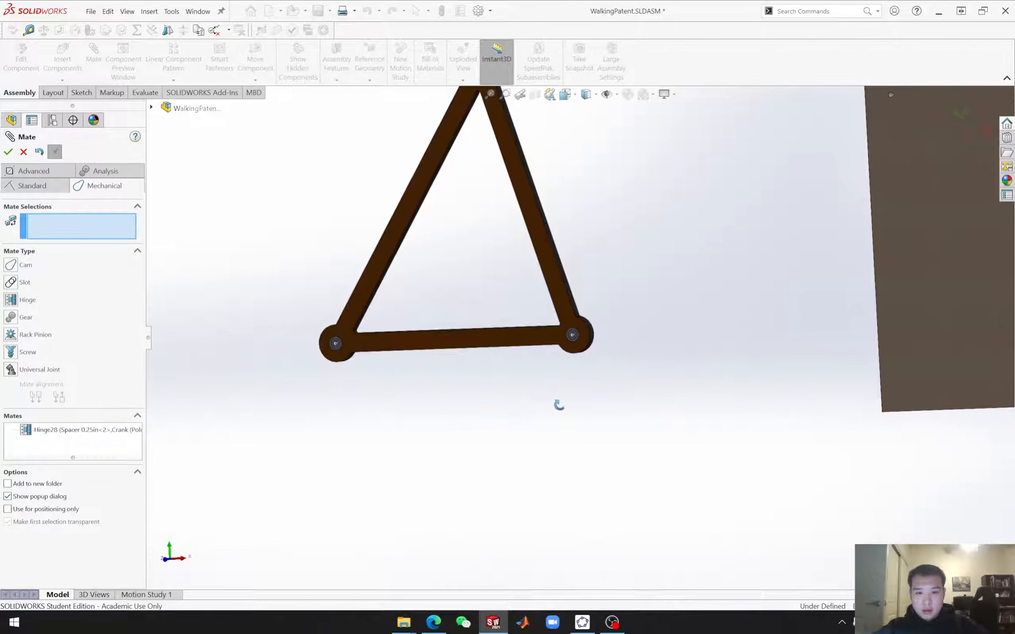
scroll(578, 411, up, 3)
middle_drag(656, 395, 630, 385)
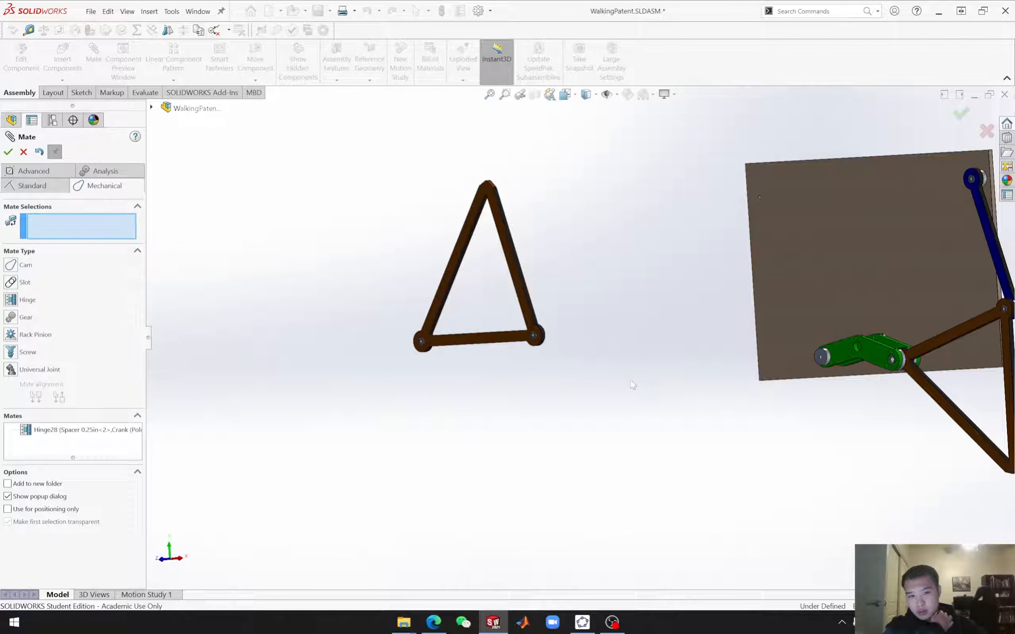
middle_drag(633, 385, 576, 380)
scroll(601, 329, down, 6)
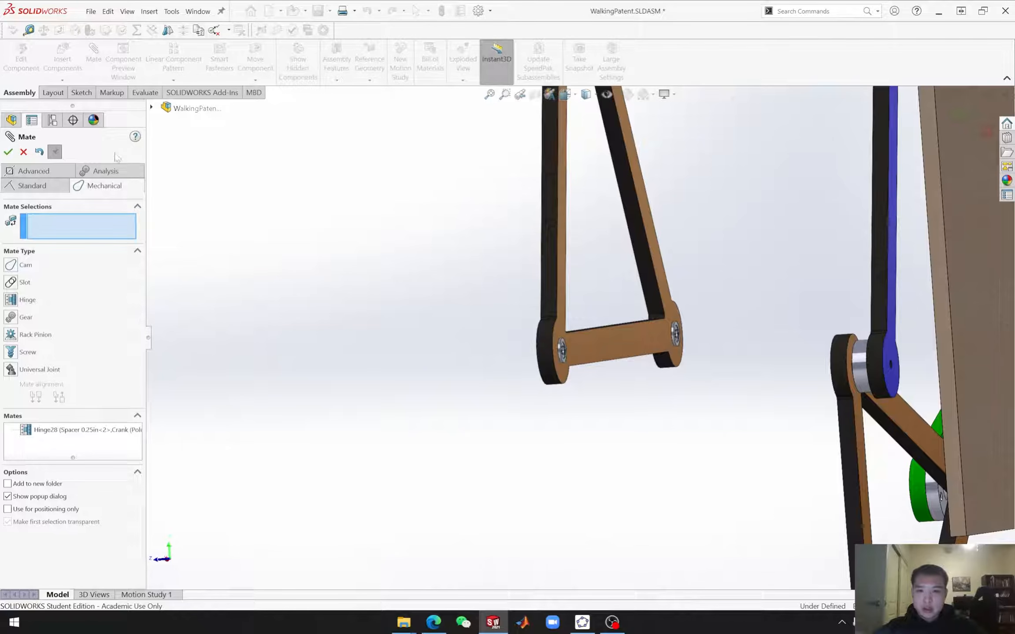
click(23, 151)
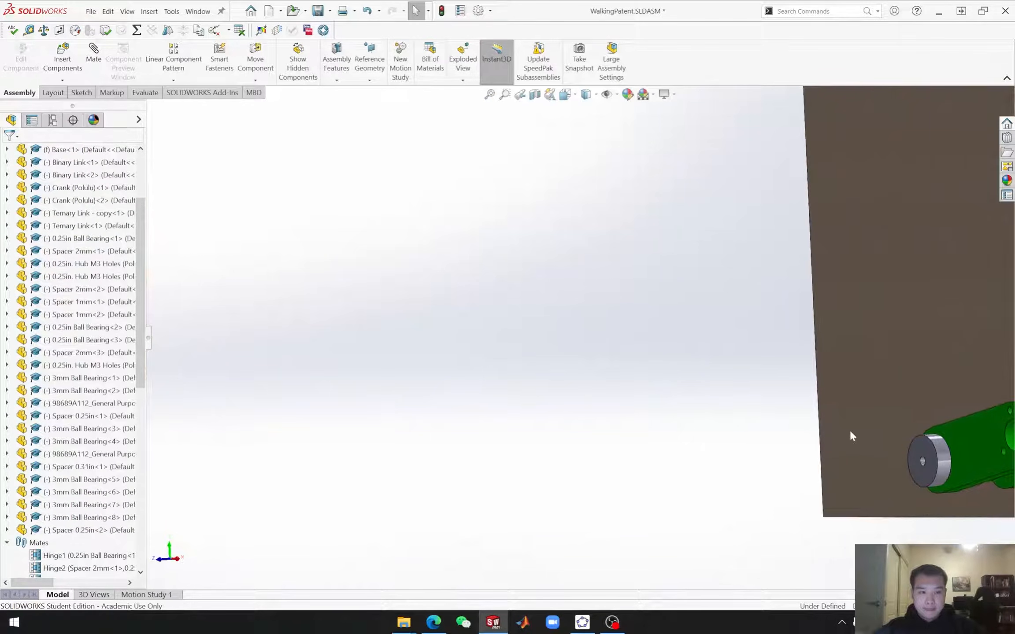
scroll(811, 379, down, 10)
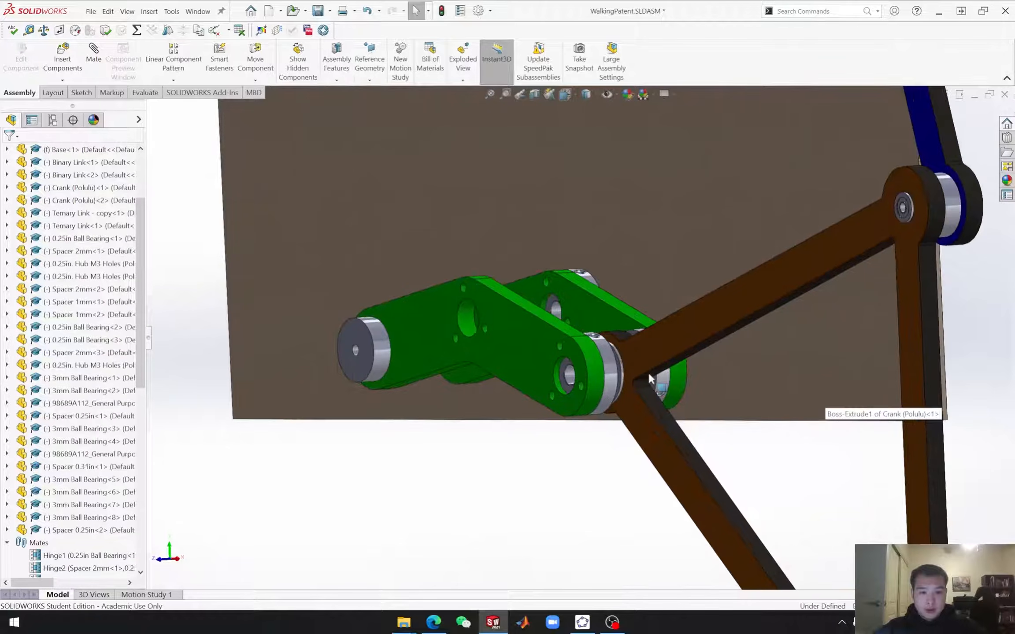
middle_drag(735, 394, 657, 231)
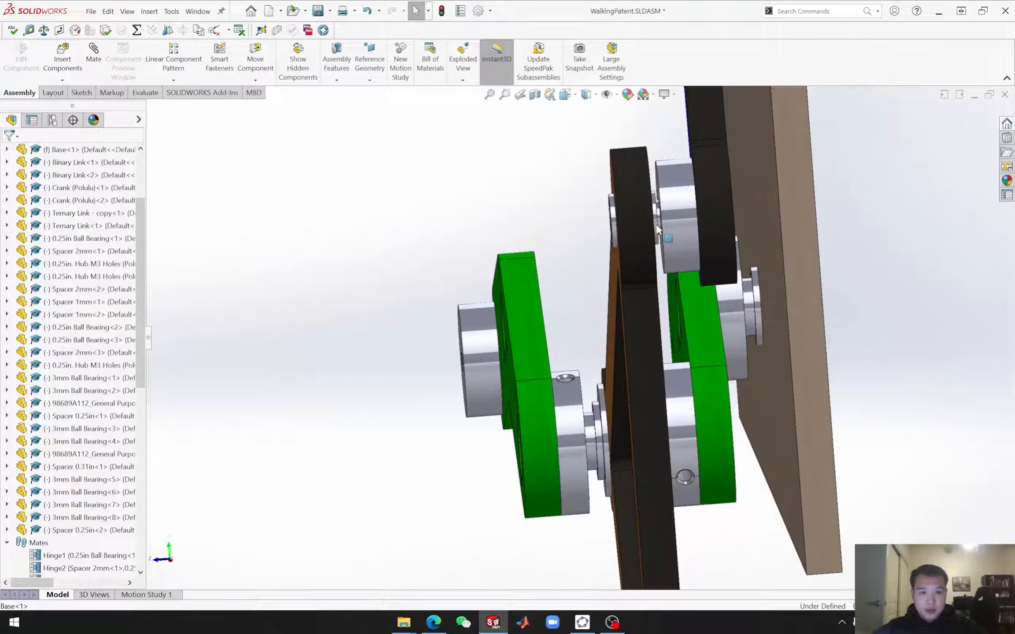
Step: Add a copy of the 98689A112 M3 stainless steel washer beside the loose ternary link
click(660, 222)
middle_drag(344, 347, 472, 325)
drag(90, 152, 266, 350)
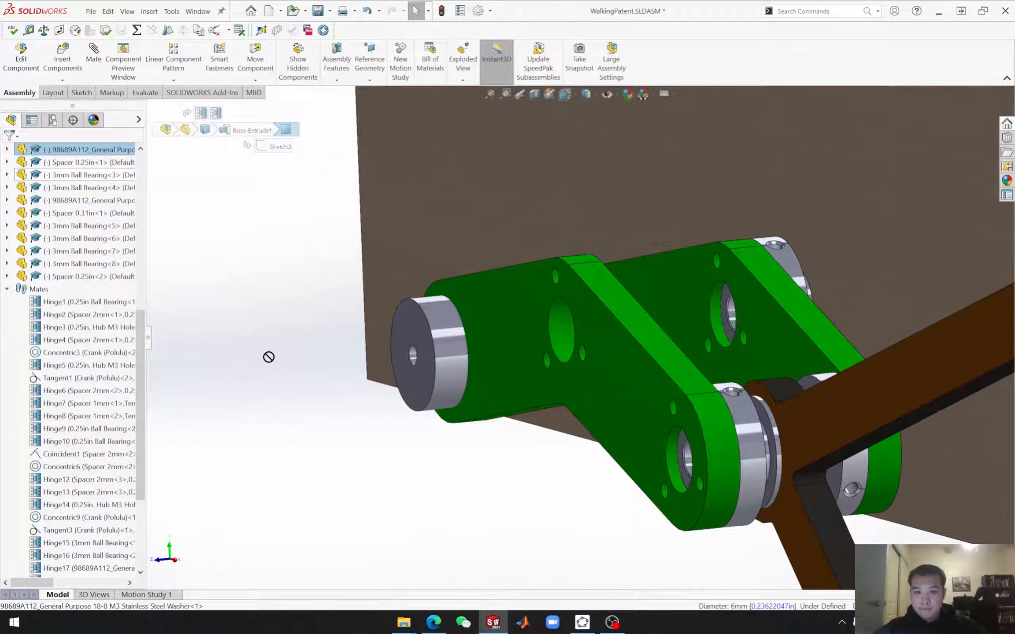
scroll(282, 337, up, 7)
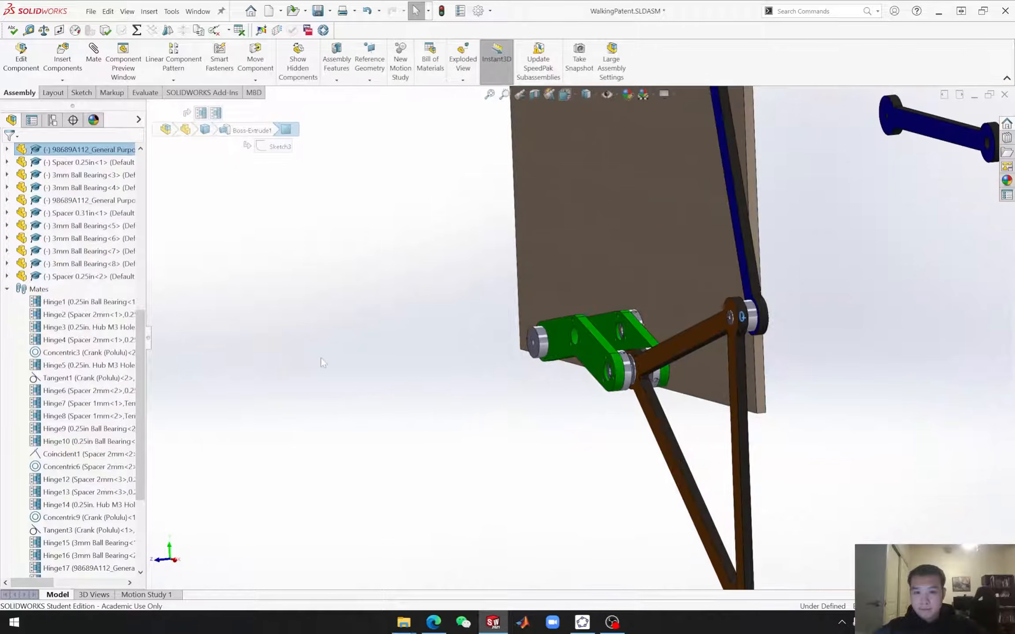
scroll(495, 346, up, 5)
scroll(394, 269, down, 5)
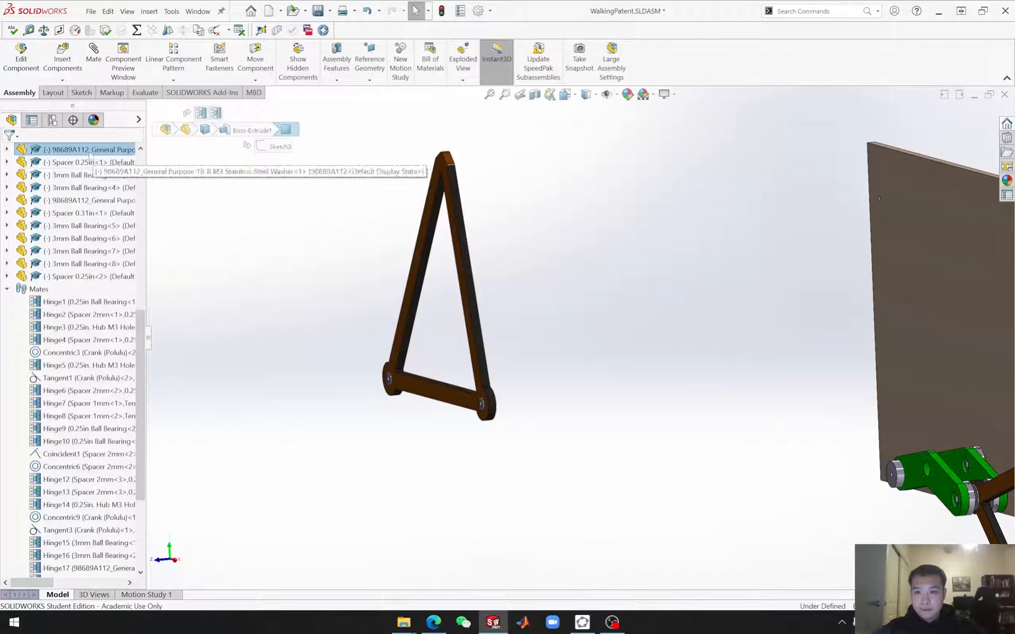
drag(89, 153, 247, 198)
drag(531, 290, 529, 289)
click(170, 234)
click(102, 201)
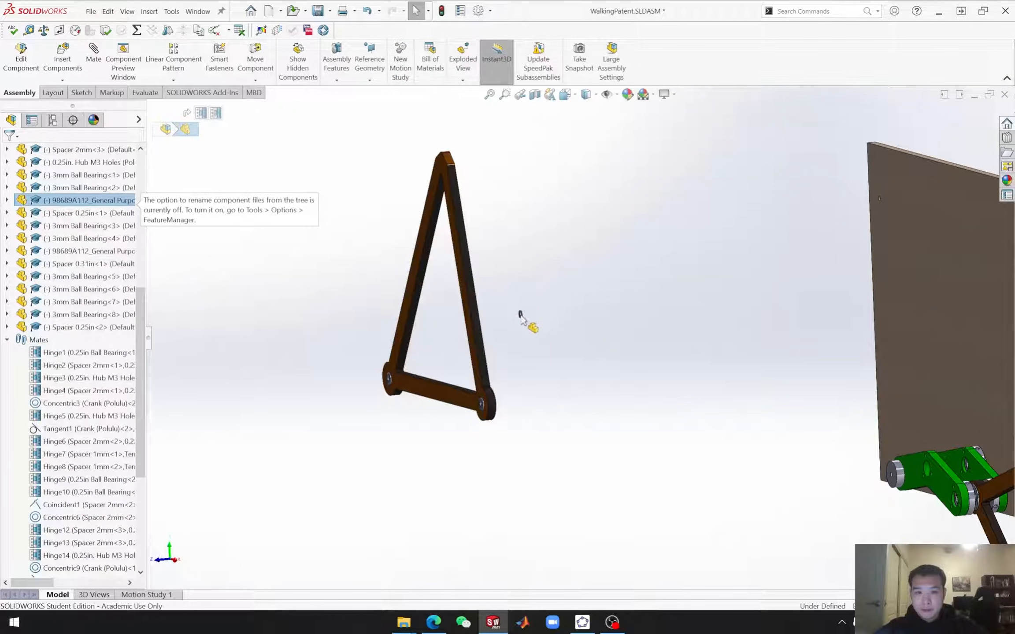
drag(520, 313, 519, 316)
Step: Start a hinge mate and pick the new washer's hole and the bore of 3mm Ball Bearing<8> on the loose ternary link as concentric faces
middle_drag(519, 315, 638, 359)
scroll(637, 359, down, 3)
middle_drag(578, 349, 562, 349)
scroll(685, 290, down, 3)
scroll(664, 259, down, 2)
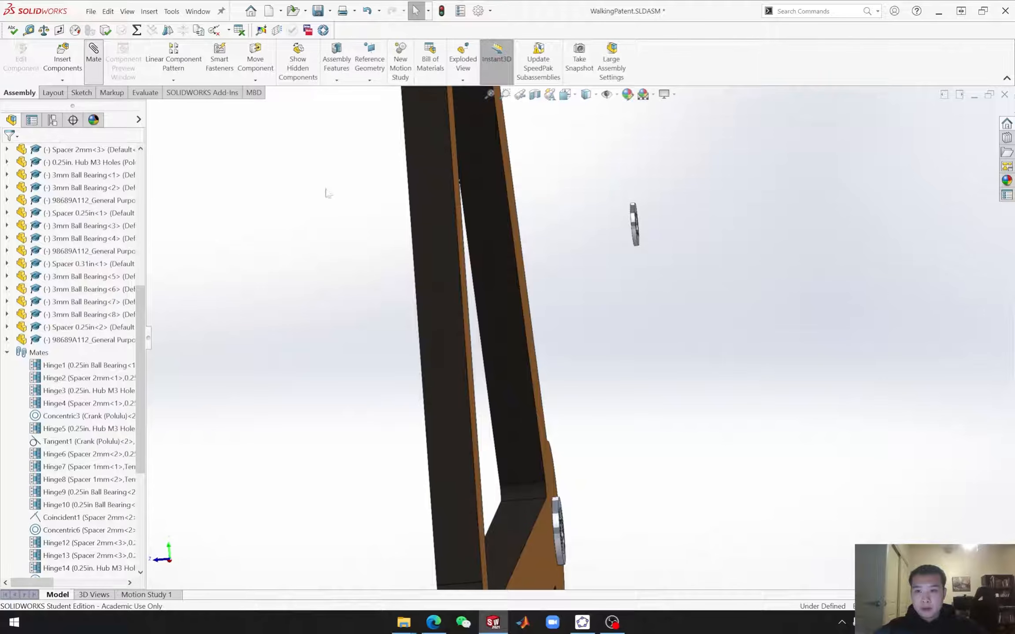
click(27, 300)
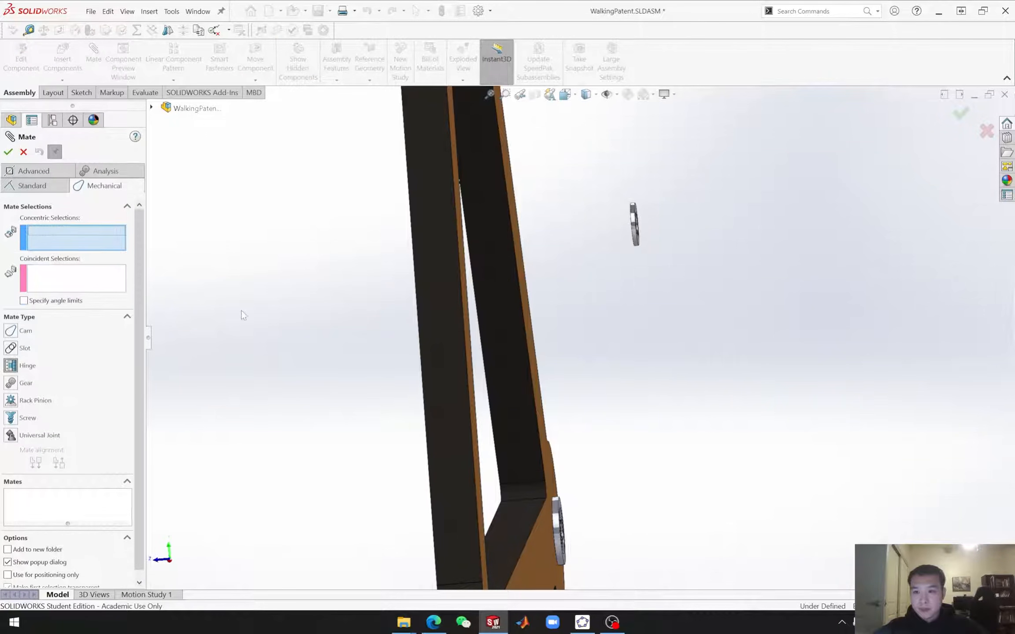
scroll(624, 321, down, 2)
middle_drag(621, 393, 597, 400)
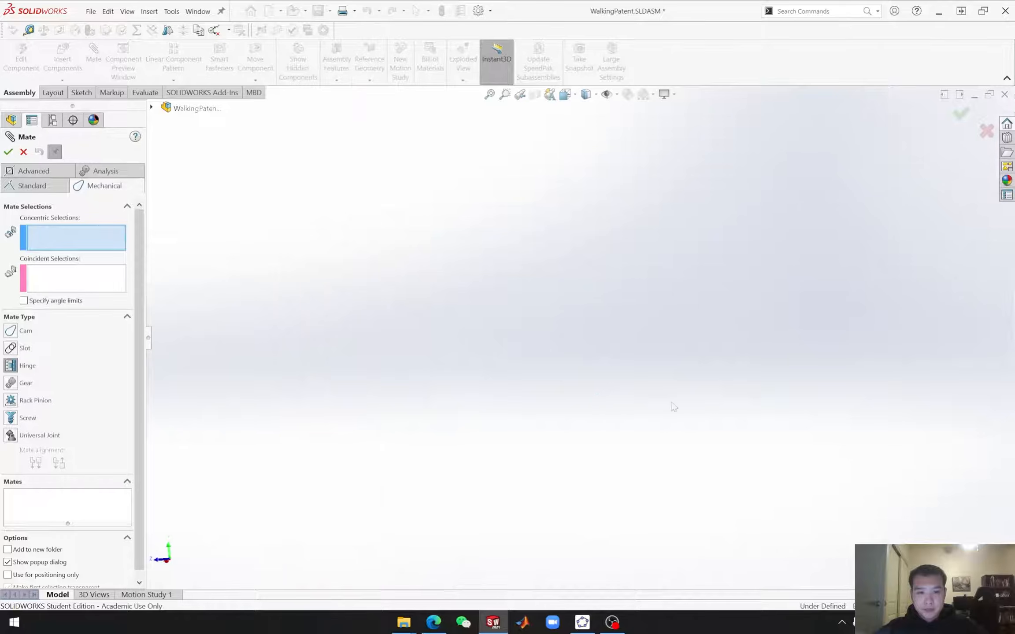
scroll(659, 408, up, 6)
scroll(793, 330, down, 5)
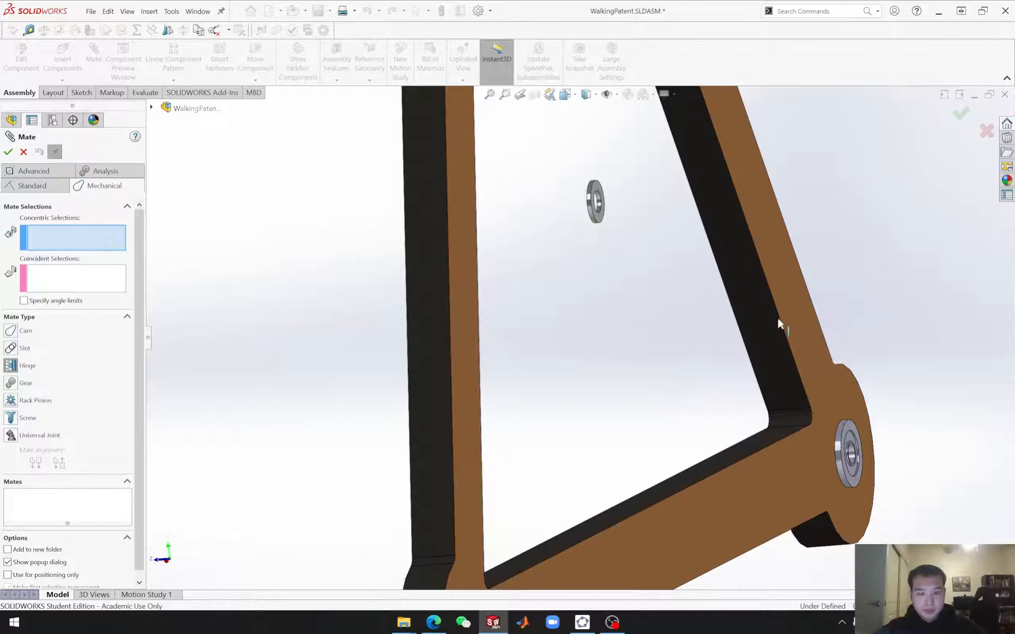
scroll(573, 216, down, 3)
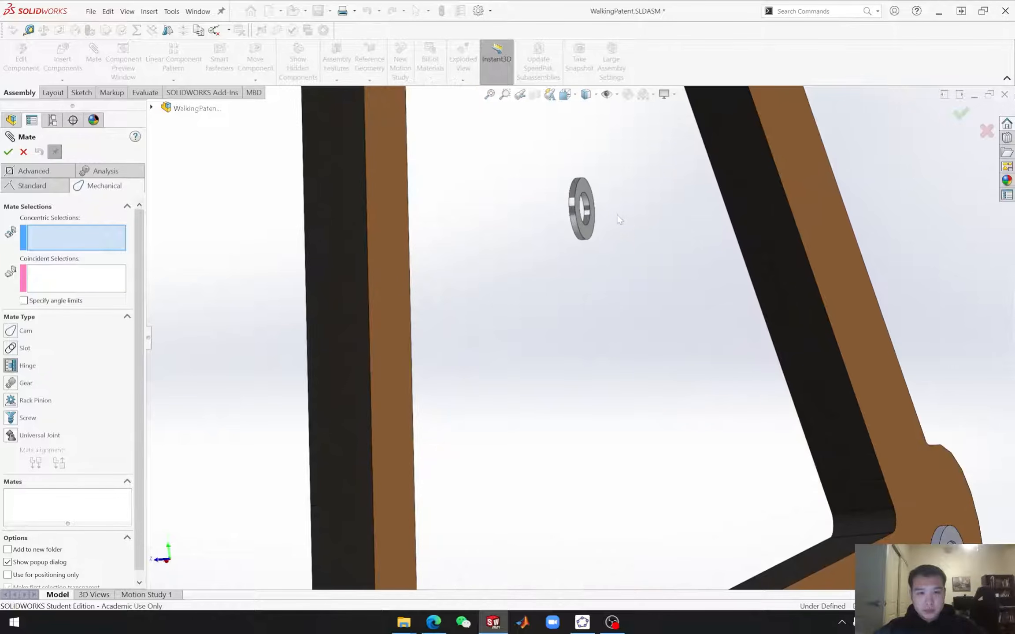
click(579, 215)
scroll(579, 215, up, 6)
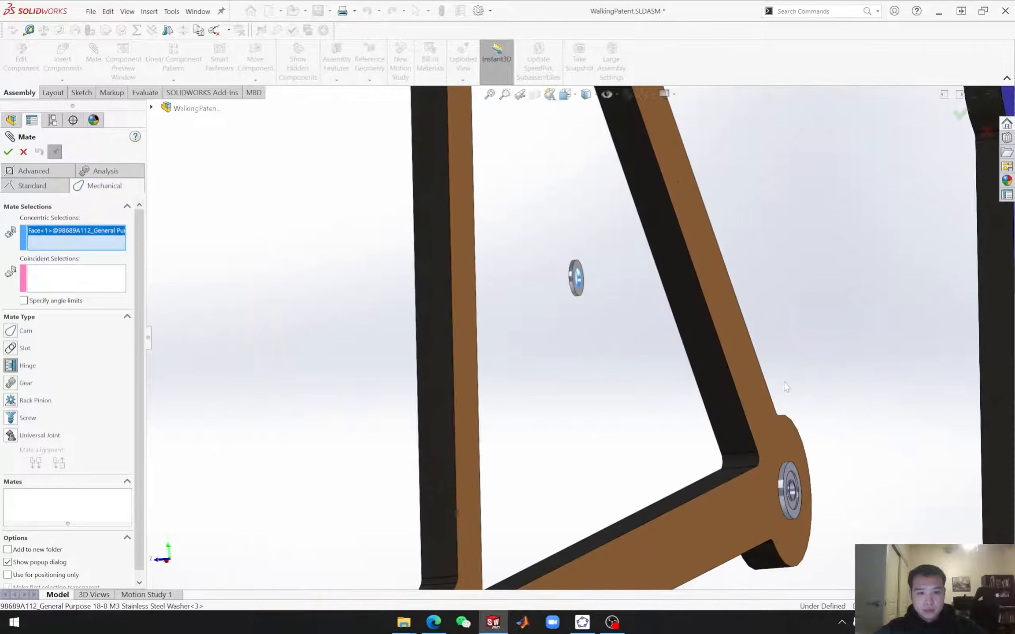
scroll(748, 447, down, 7)
scroll(667, 422, down, 1)
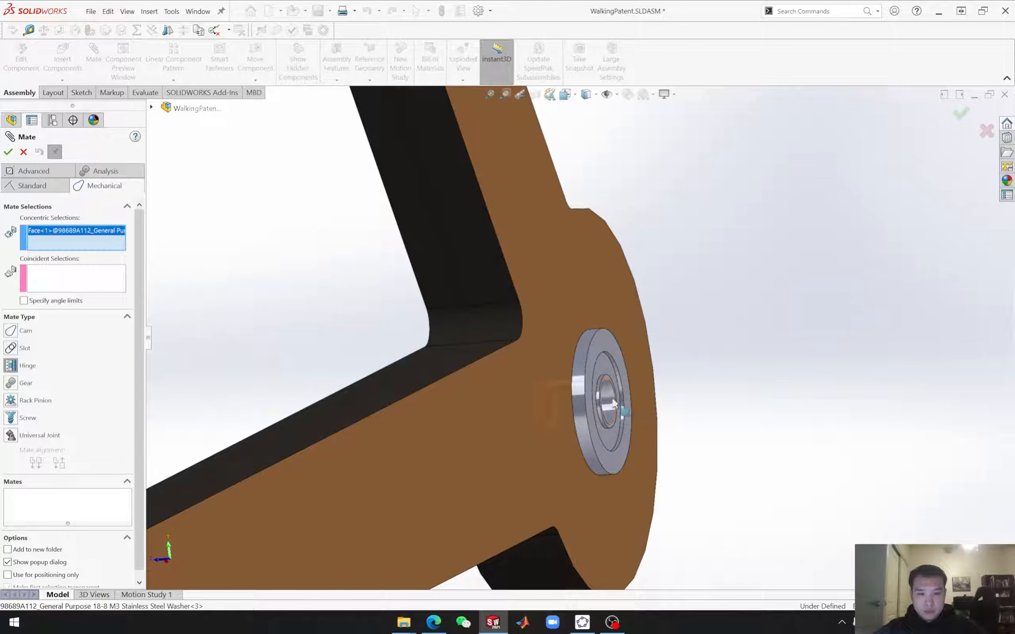
click(609, 403)
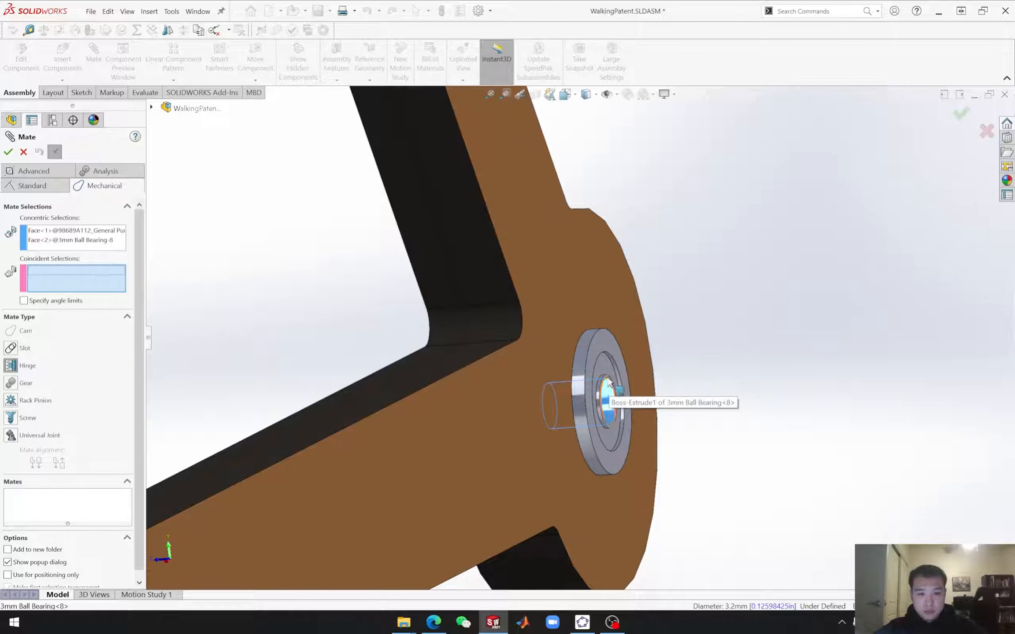
Step: Complete the hinge mate with the bearing's end face and the new washer's flat face as coincident faces
click(609, 383)
scroll(609, 383, up, 5)
middle_drag(632, 437, 596, 298)
scroll(398, 174, down, 4)
scroll(398, 173, down, 3)
click(504, 168)
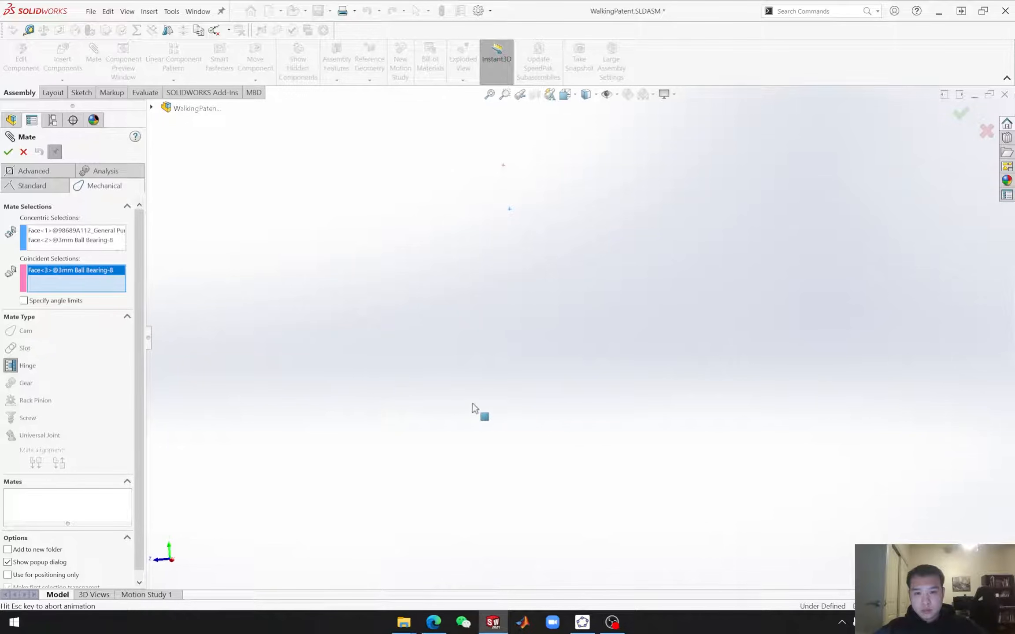
scroll(476, 407, up, 5)
middle_drag(572, 471, 631, 393)
click(10, 153)
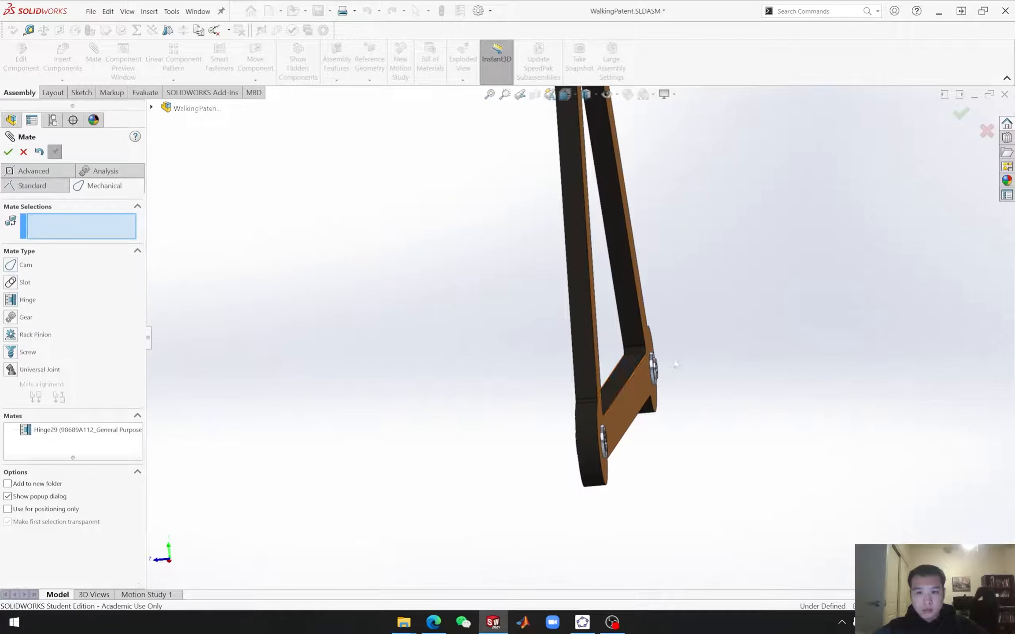
Step: Start another hinge mate with the new washer's hole and the hole of the 0.25in spacer on the crank's free end as concentric faces
scroll(725, 443, up, 6)
mouse_move(648, 438)
middle_down()
mouse_move(756, 419)
mouse_move(629, 428)
mouse_move(696, 415)
mouse_move(640, 429)
middle_up()
scroll(611, 343, down, 15)
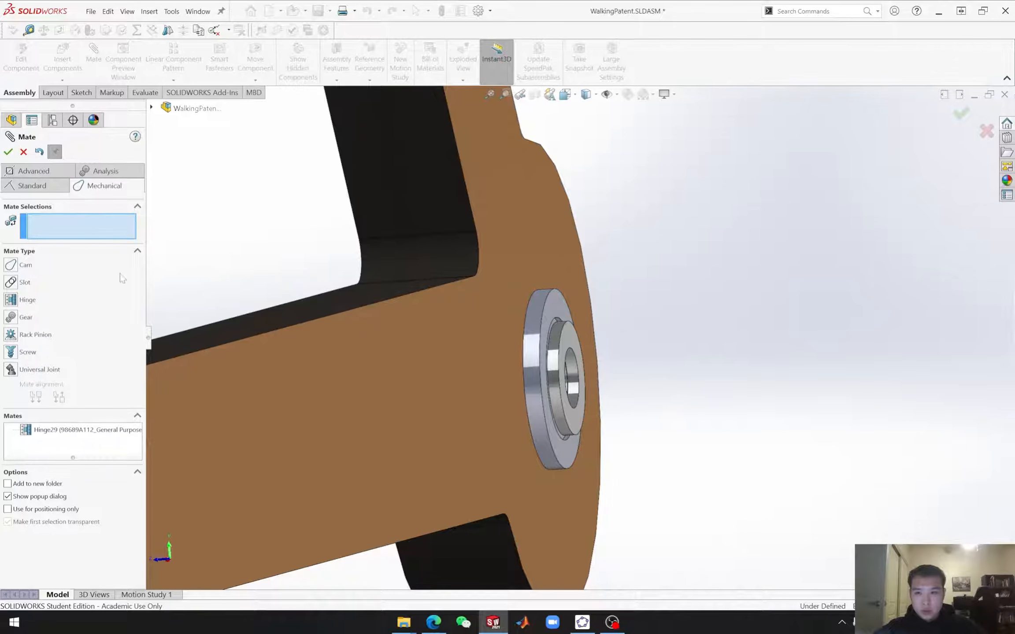
click(20, 300)
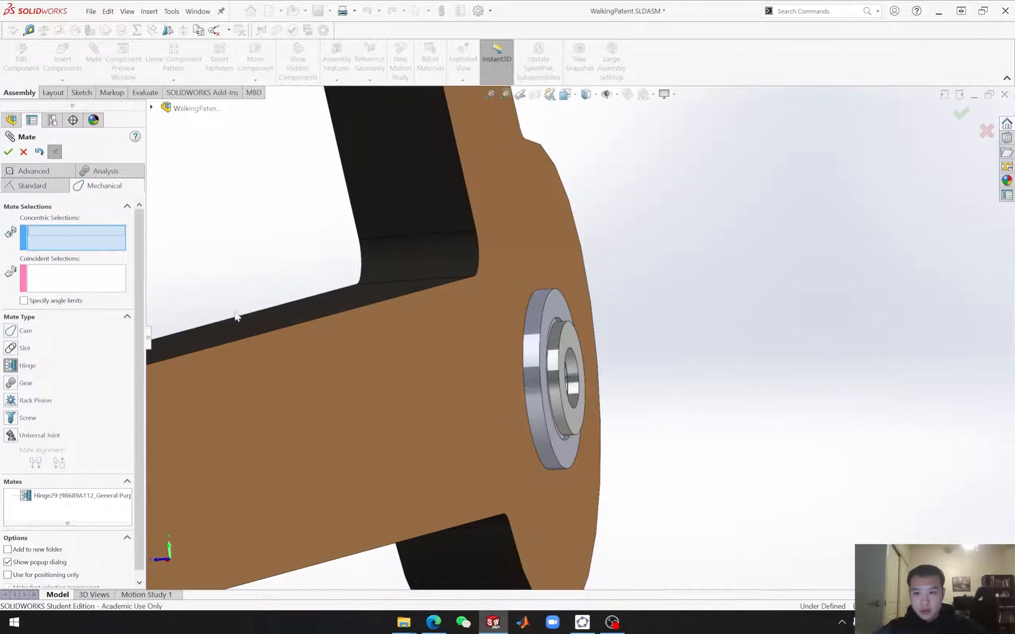
click(573, 376)
scroll(817, 475, up, 8)
scroll(818, 475, down, 4)
middle_drag(700, 441, 767, 445)
scroll(674, 447, up, 5)
scroll(257, 359, down, 7)
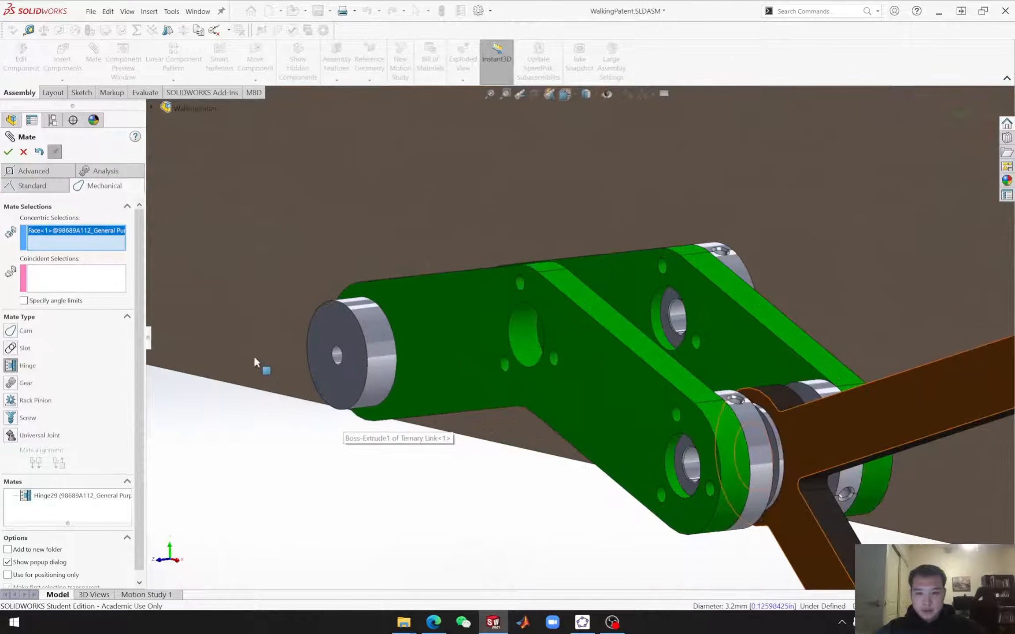
click(452, 358)
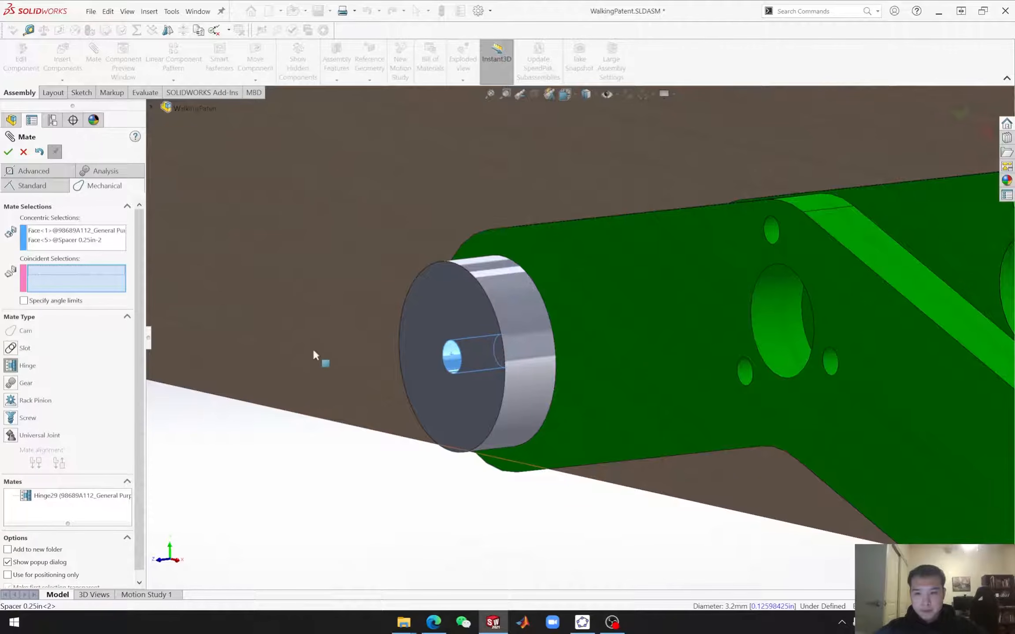
Step: Complete the hinge mate by making the 0.25in spacer's outer face coincident with the washer's exposed flat face
click(425, 346)
scroll(328, 390, up, 10)
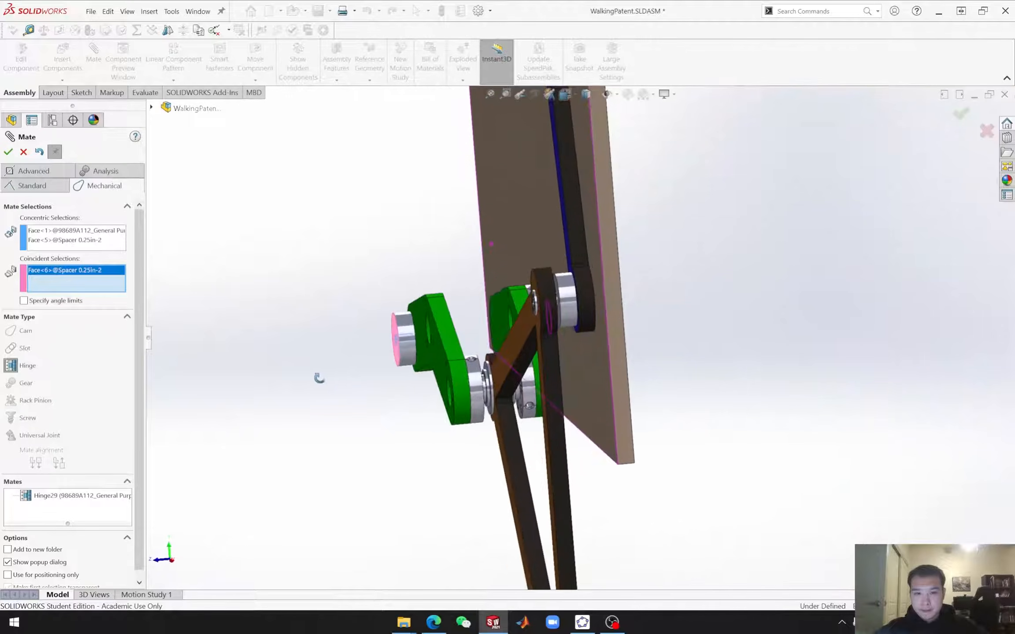
middle_drag(280, 367, 485, 300)
scroll(652, 340, down, 8)
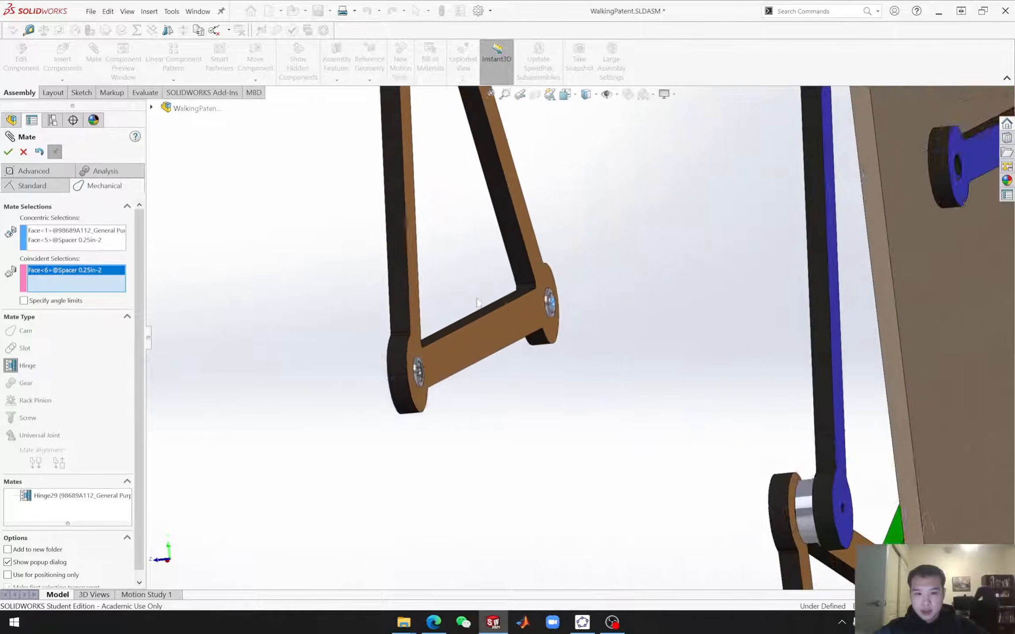
scroll(713, 348, down, 8)
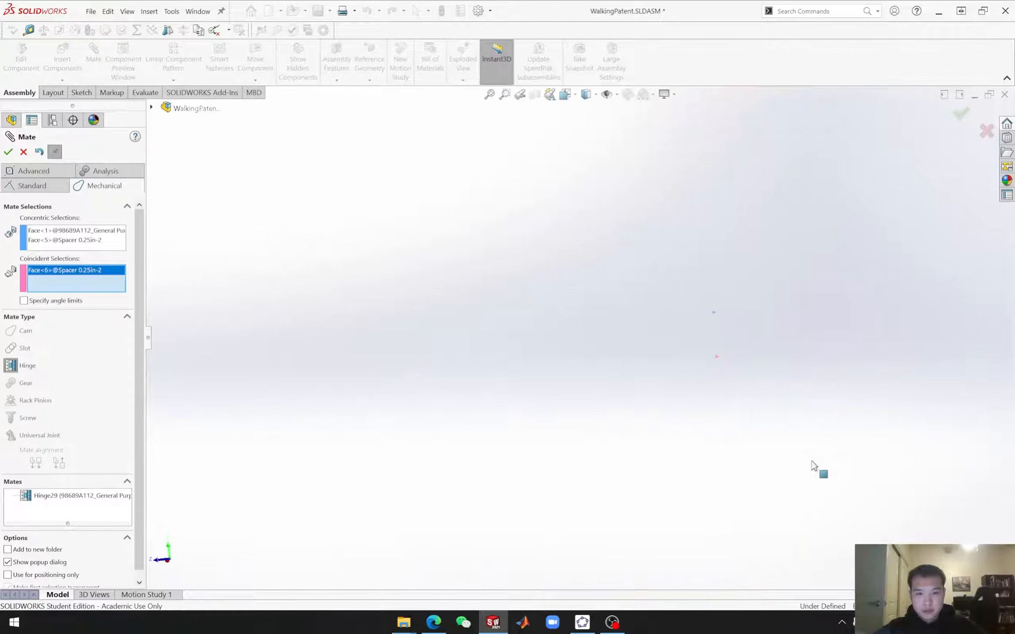
scroll(768, 465, up, 8)
middle_drag(607, 502, 704, 470)
click(9, 152)
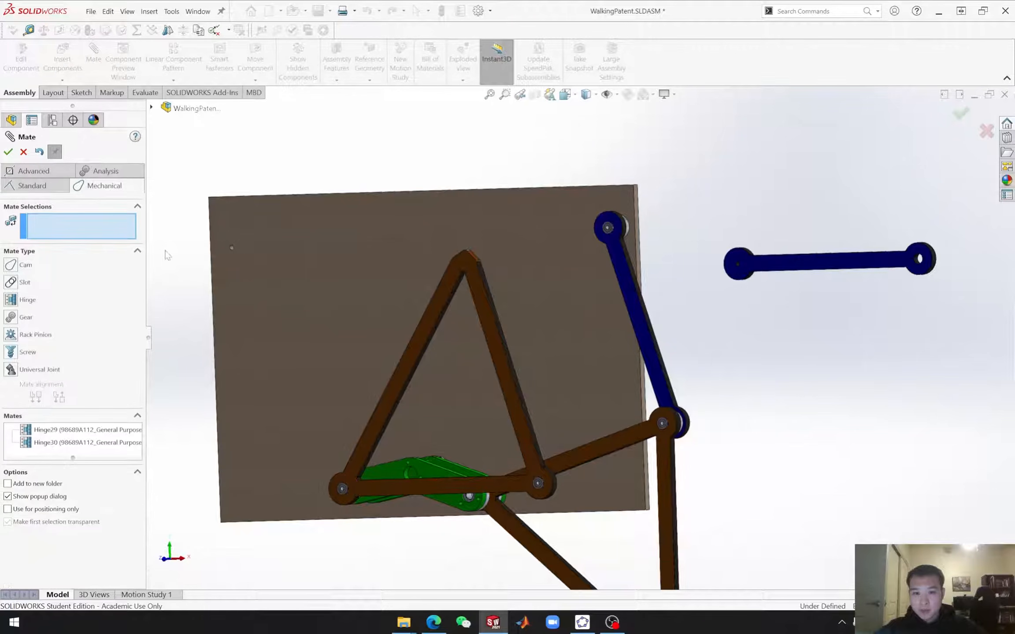
Step: Close the Mate command and swing the newly attached ternary link down into a leg pose mirroring the opposite leg, in front view
click(24, 152)
scroll(589, 343, up, 5)
scroll(589, 295, down, 3)
drag(580, 242, 365, 512)
key(ctrl+1)
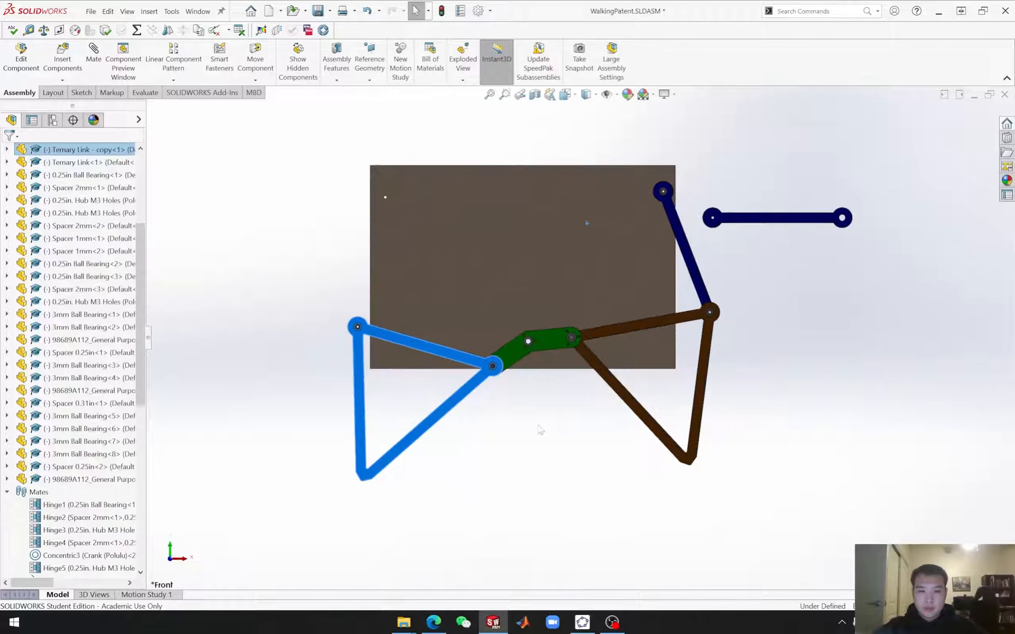
drag(381, 338, 375, 340)
drag(380, 335, 376, 331)
click(478, 444)
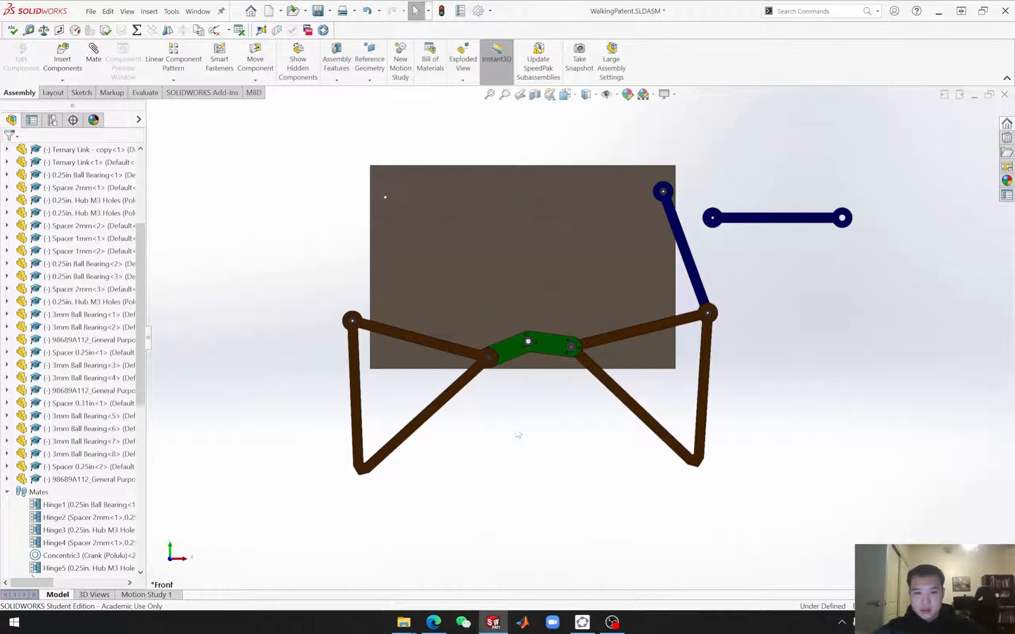
Step: Inspect the joints of both legs and the crank, and the remaining loose binary link
mouse_move(529, 428)
middle_down()
mouse_move(487, 442)
mouse_move(582, 422)
mouse_move(522, 422)
middle_up()
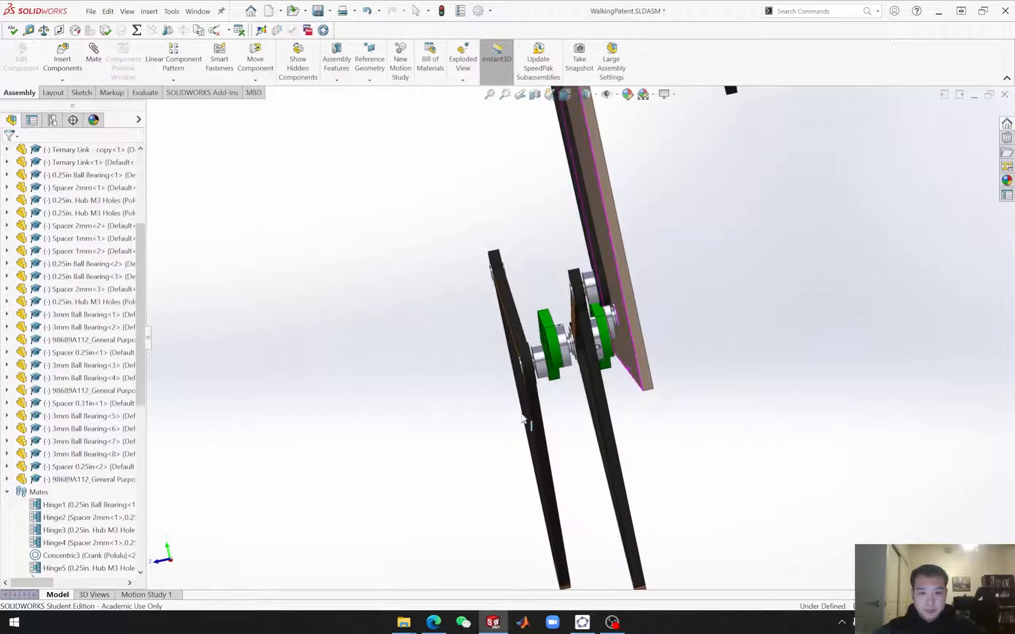
scroll(544, 362, down, 5)
scroll(551, 415, up, 8)
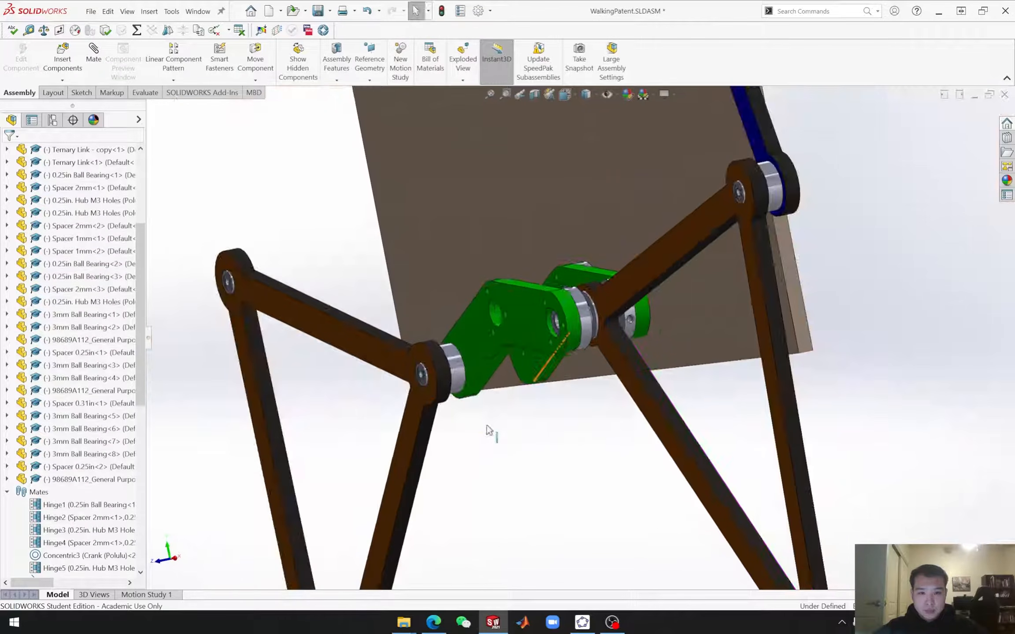
middle_drag(490, 384, 603, 344)
scroll(745, 286, down, 4)
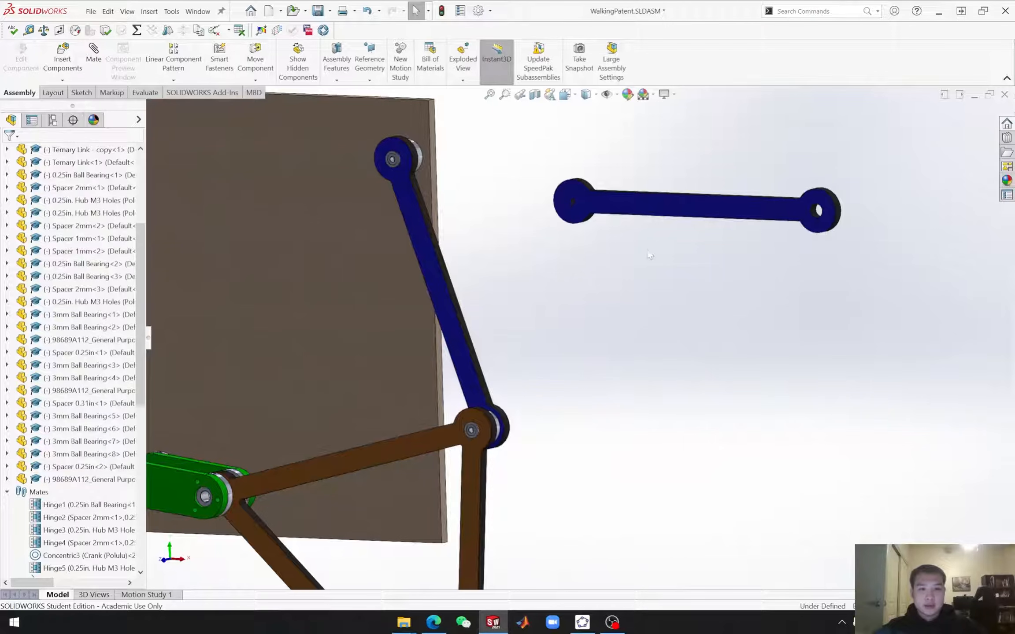
scroll(414, 367, up, 6)
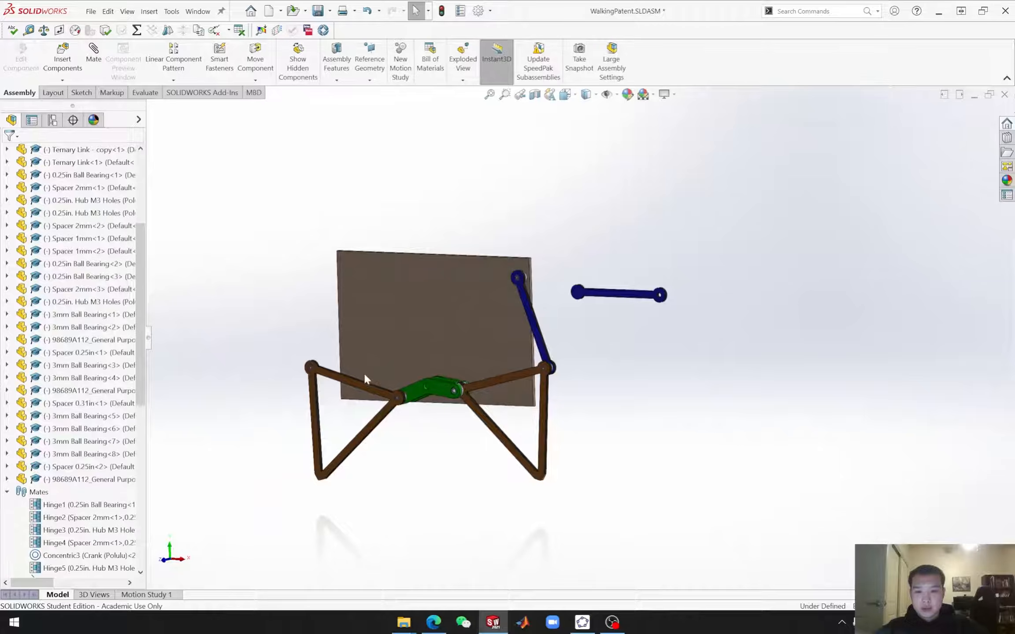
Step: Move the loose binary link across the assembly to beside the free upper joint of the second ternary link
scroll(335, 368, down, 5)
scroll(628, 353, up, 3)
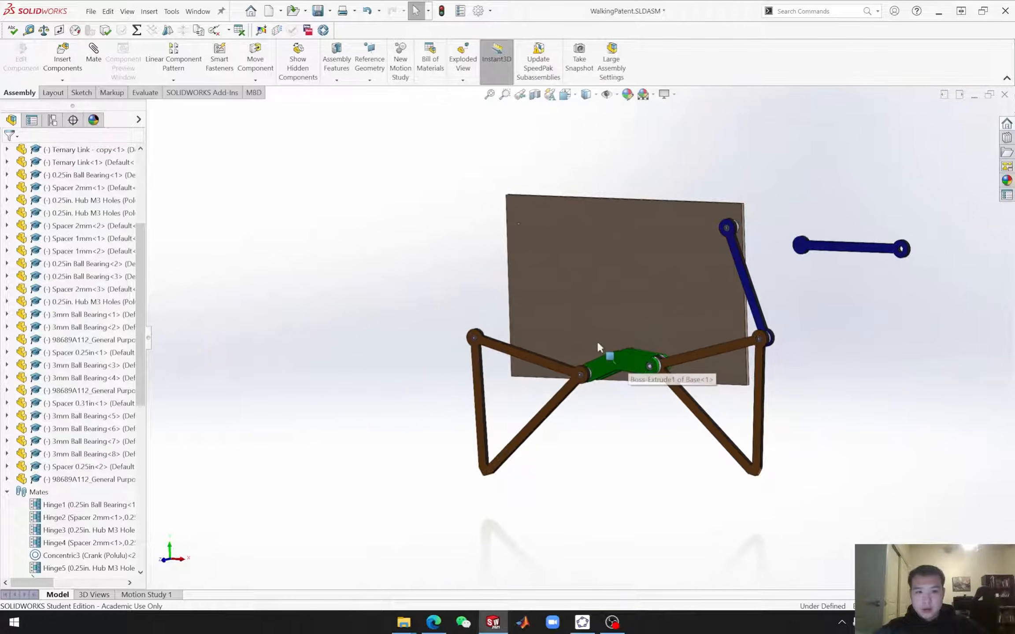
scroll(566, 300, down, 1)
scroll(457, 371, down, 4)
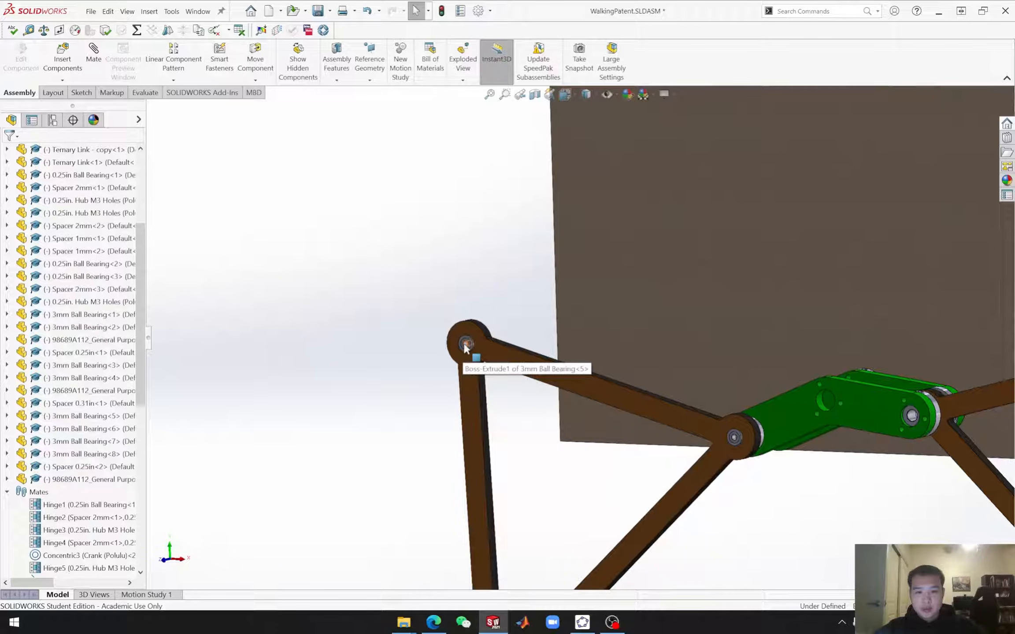
scroll(465, 341, up, 4)
scroll(744, 293, down, 1)
scroll(749, 291, down, 3)
drag(632, 299, 227, 390)
scroll(312, 392, up, 4)
middle_drag(312, 391, 523, 250)
scroll(523, 249, down, 3)
scroll(523, 250, down, 3)
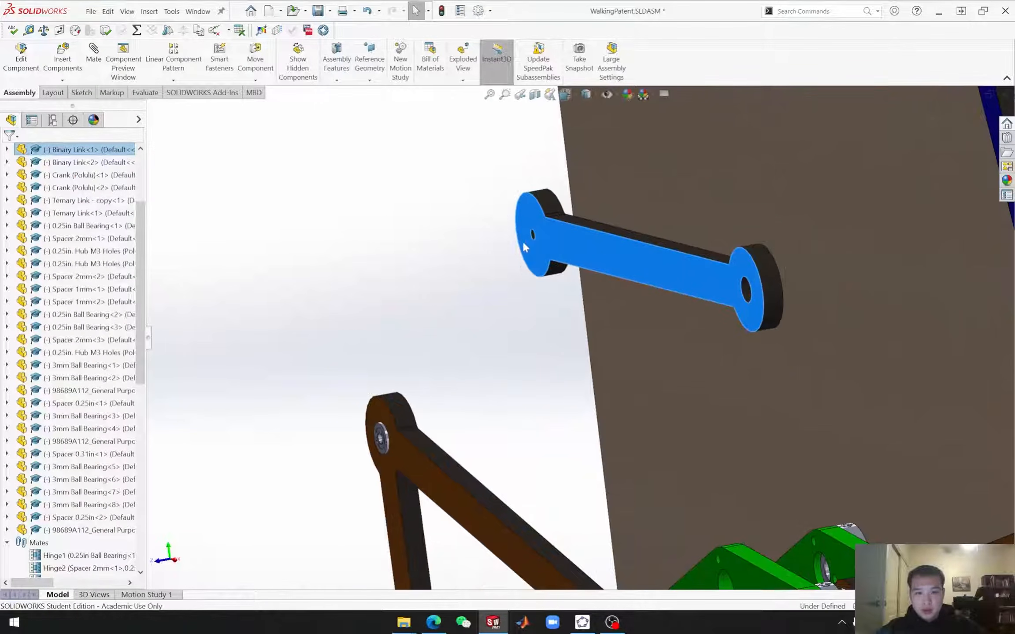
Step: Check the diameter of the binary link's small hole and reposition the link between the second ternary link and the base plate
click(531, 231)
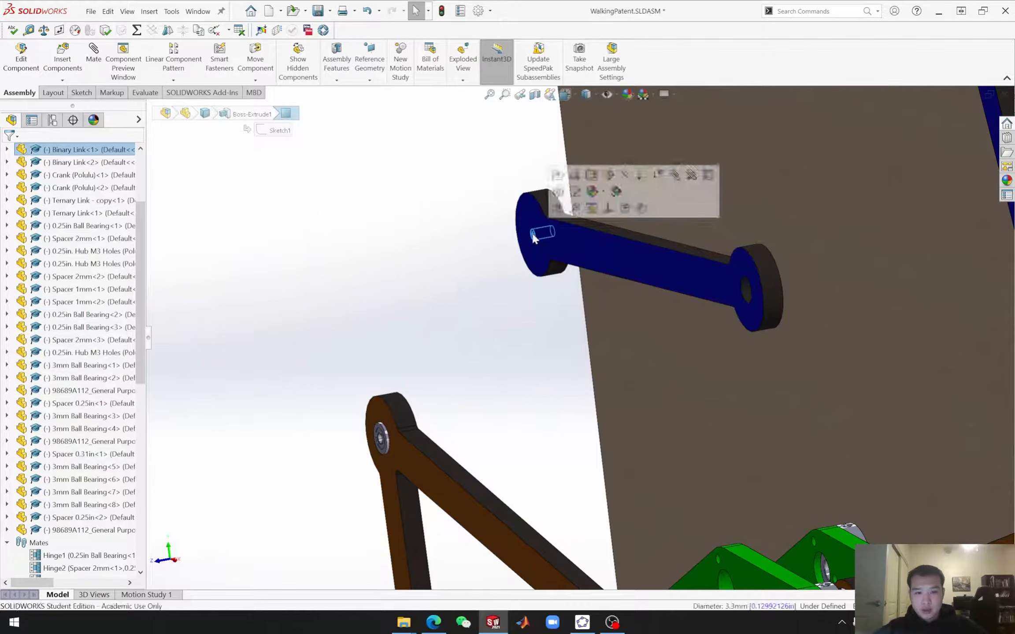
click(462, 430)
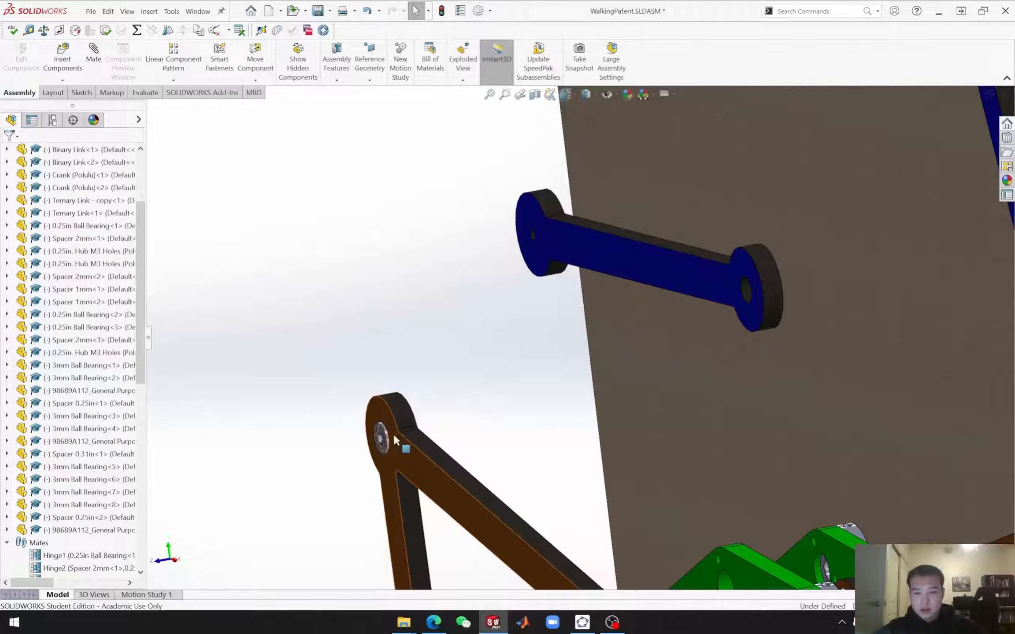
drag(565, 249, 537, 291)
click(504, 477)
middle_drag(576, 473, 520, 514)
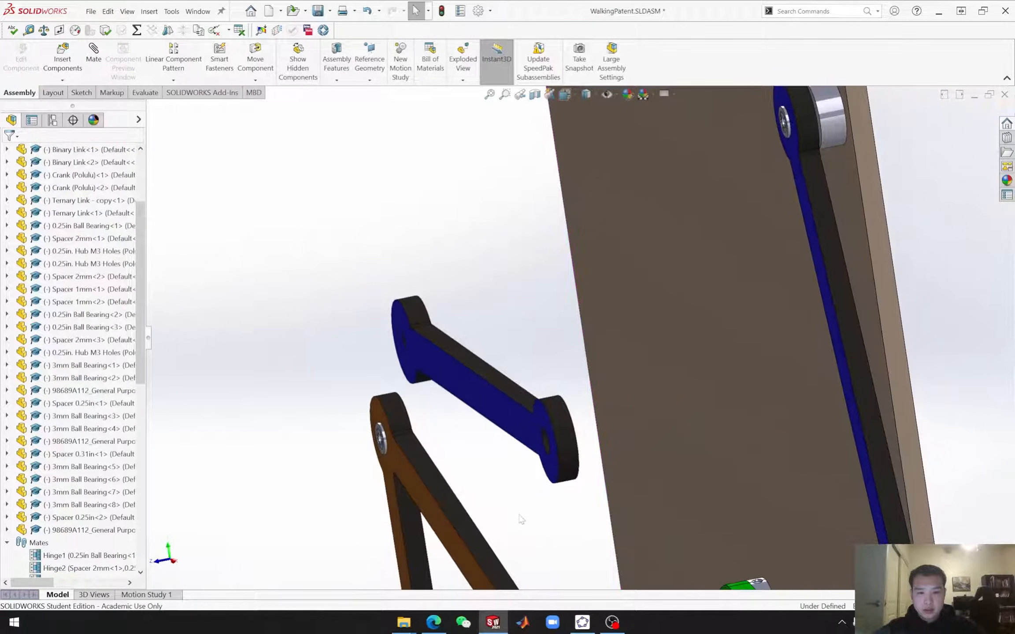
scroll(528, 521, up, 5)
middle_drag(595, 481, 576, 490)
drag(513, 377, 584, 337)
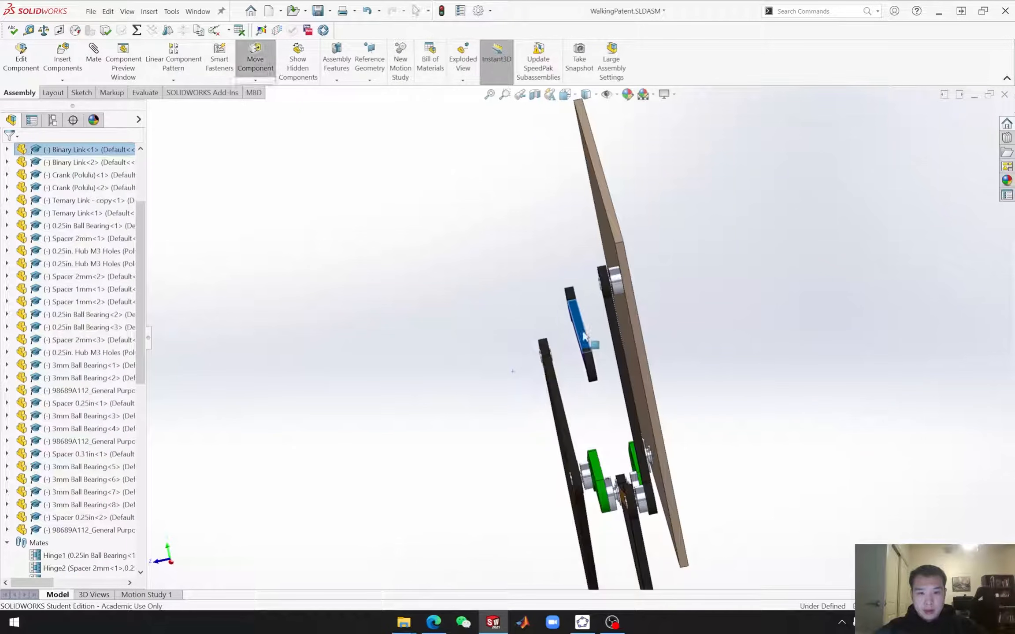
Step: Copy the M3 washer at the crank joint and place the copy in empty space beside the second ternary link
middle_drag(503, 432, 527, 402)
scroll(645, 421, down, 5)
middle_drag(641, 397, 655, 375)
scroll(651, 376, down, 5)
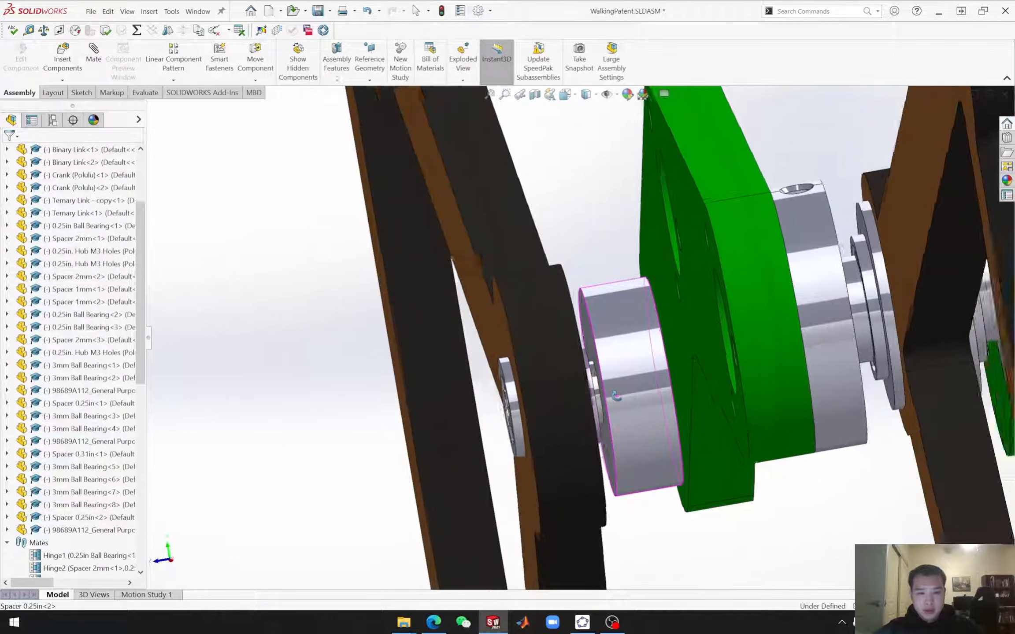
ctrl+drag(598, 394, 286, 226)
Step: Copy the 0.25in spacer from the crank joint and place the copy next to the loose washer
ctrl+drag(642, 375, 223, 280)
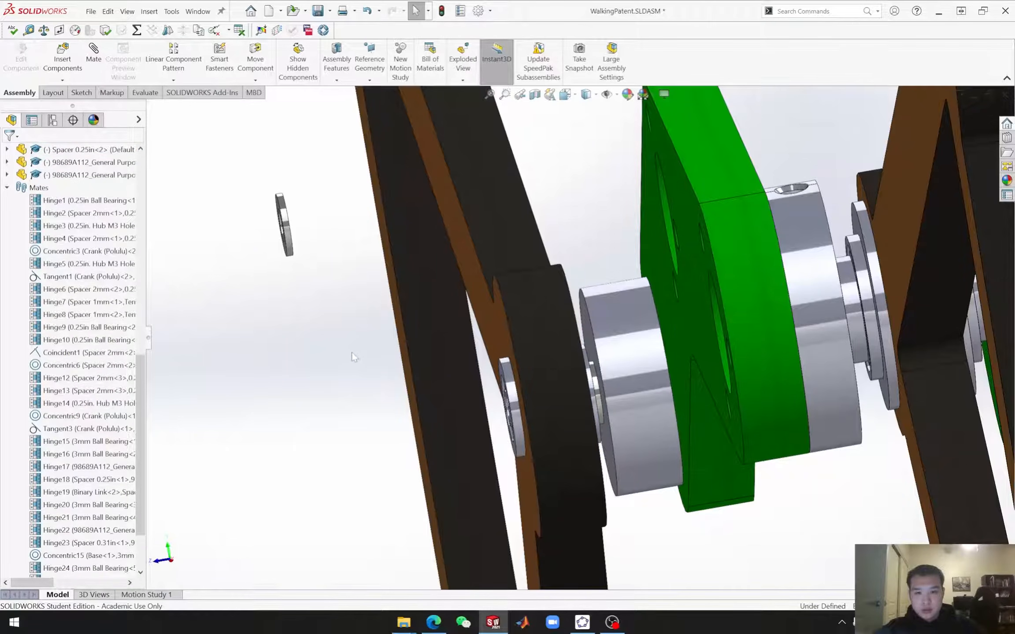
scroll(375, 352, up, 10)
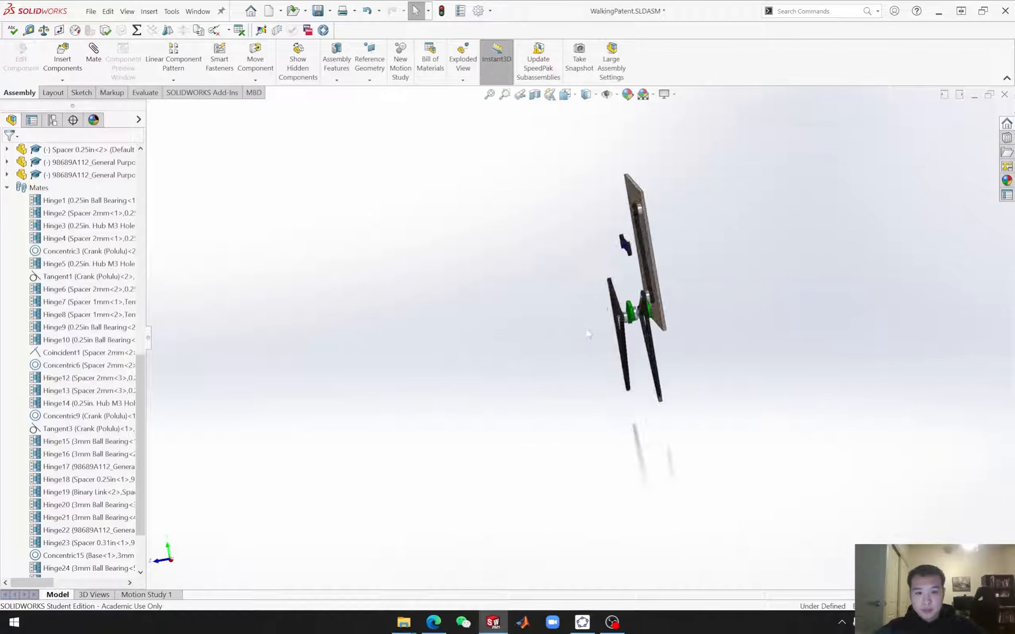
scroll(586, 335, down, 10)
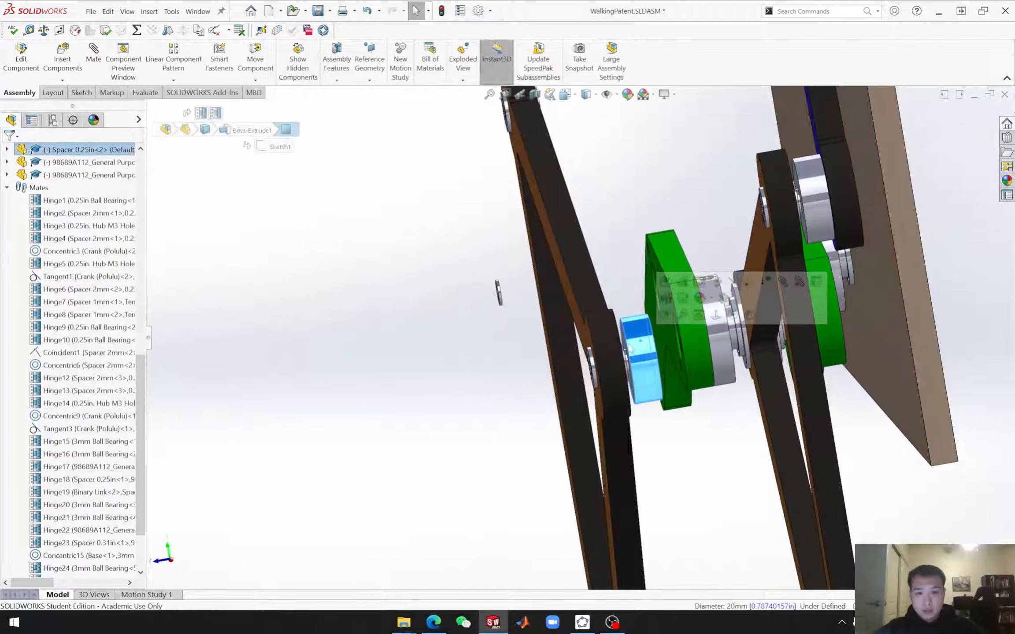
click(62, 175)
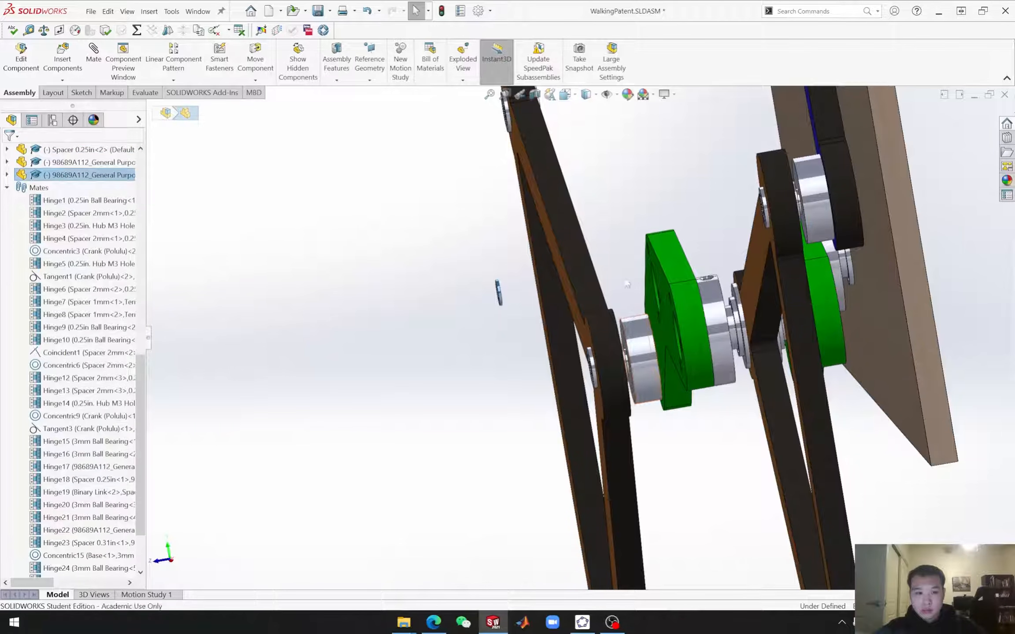
click(639, 356)
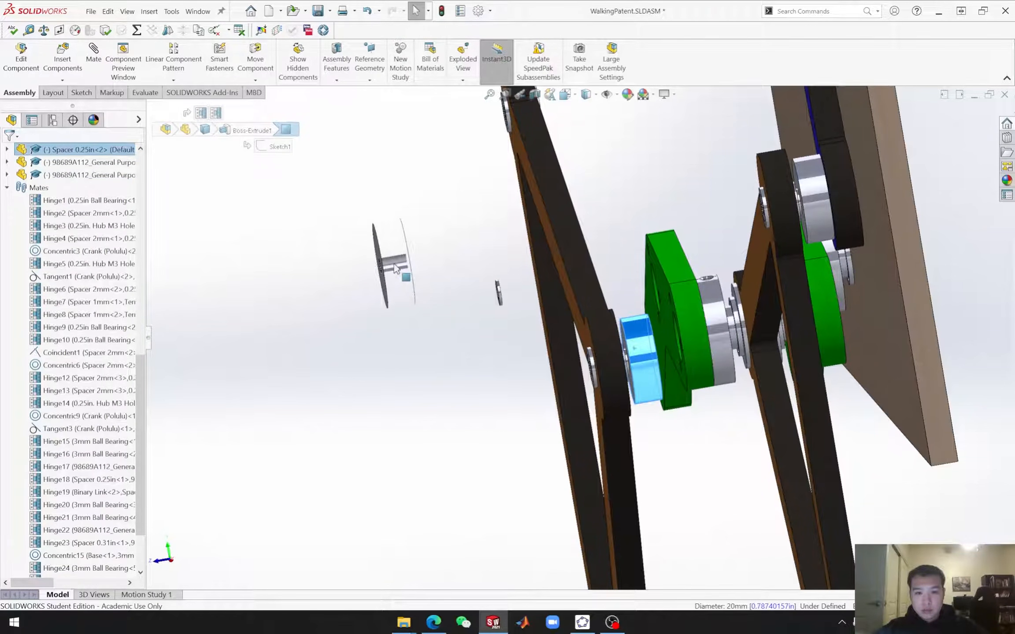
click(506, 376)
Step: Start a mechanical hinge mate with the loose washer's hole as the first concentric face
scroll(512, 382, up, 2)
middle_drag(523, 390, 487, 273)
scroll(525, 294, down, 3)
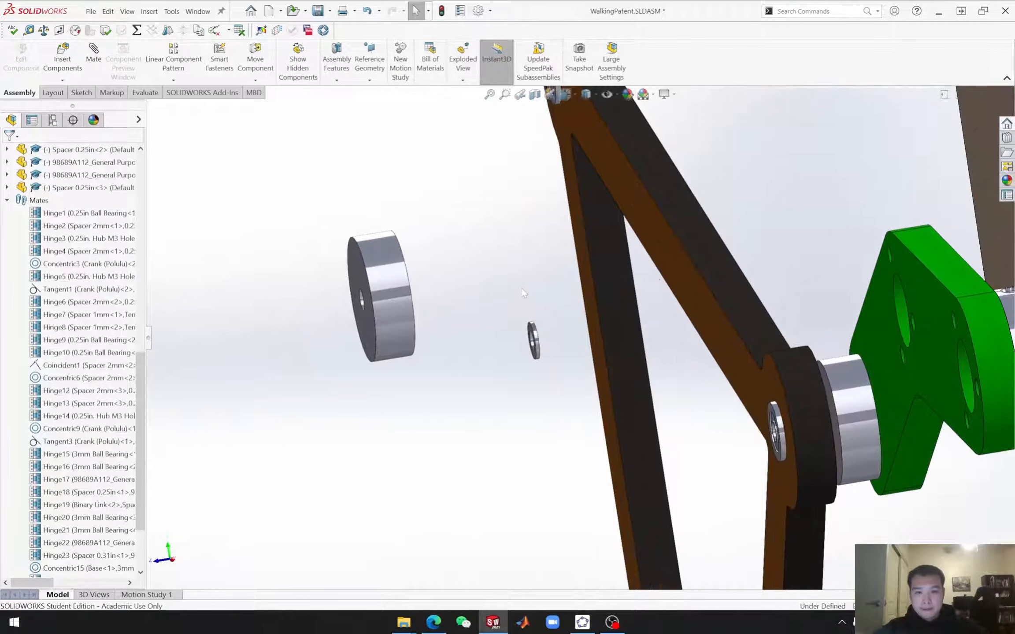
click(101, 64)
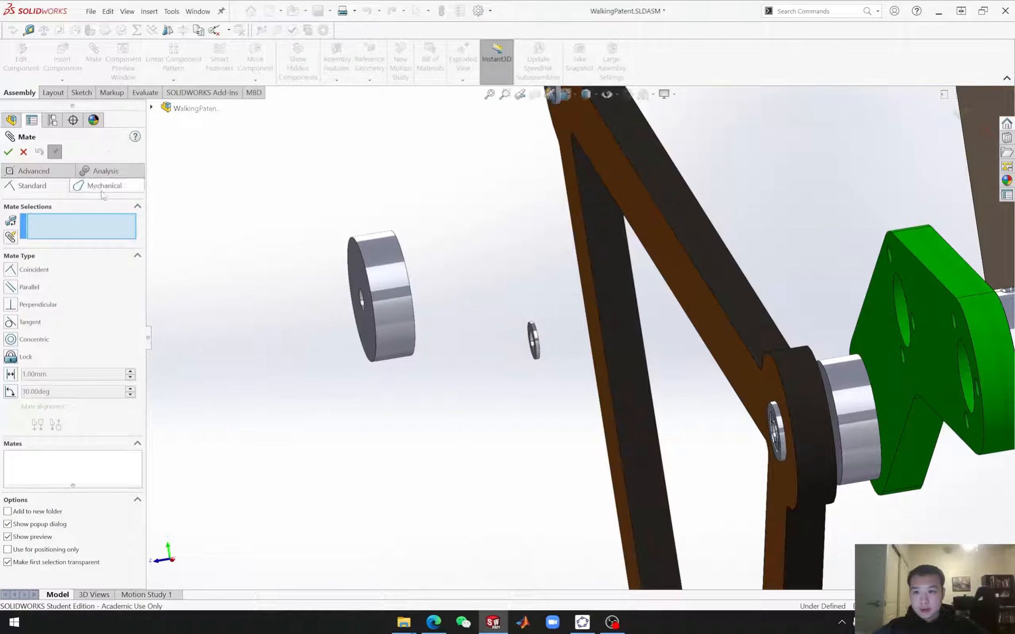
click(99, 189)
click(11, 304)
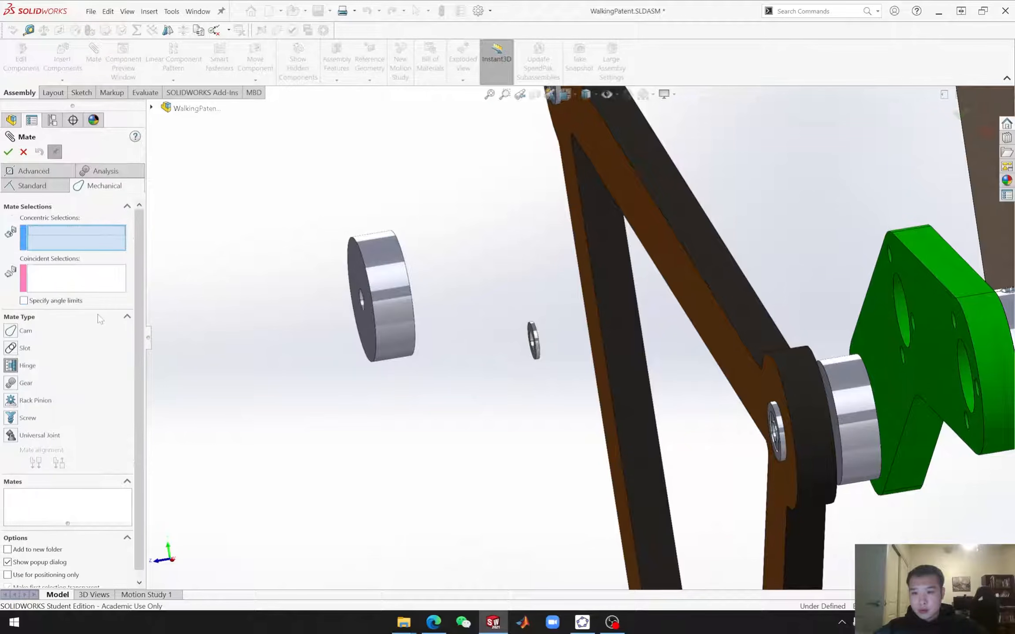
scroll(506, 394, up, 3)
scroll(502, 311, down, 3)
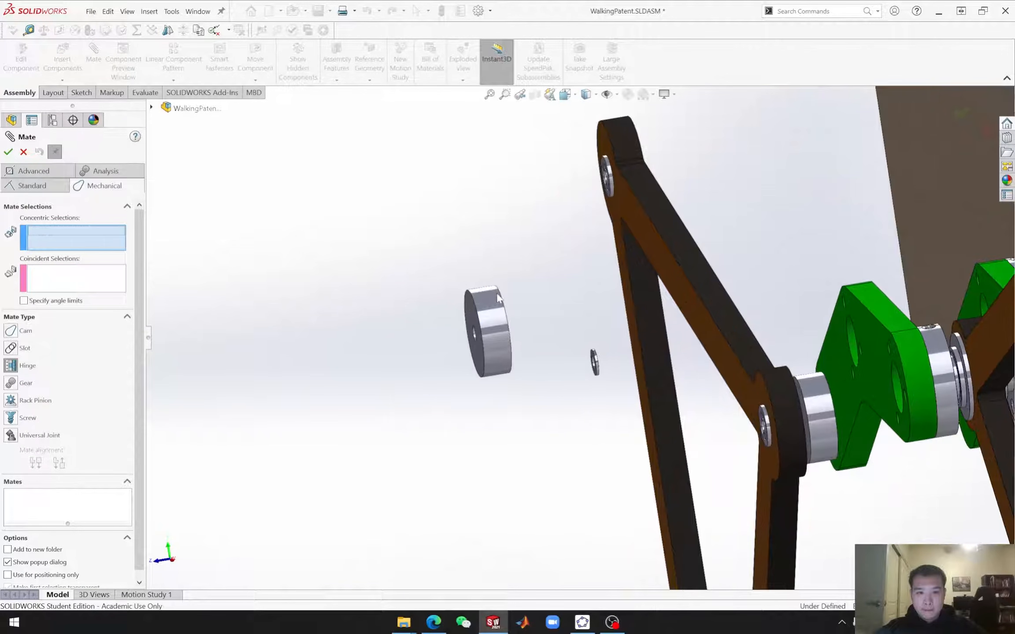
scroll(585, 401, down, 8)
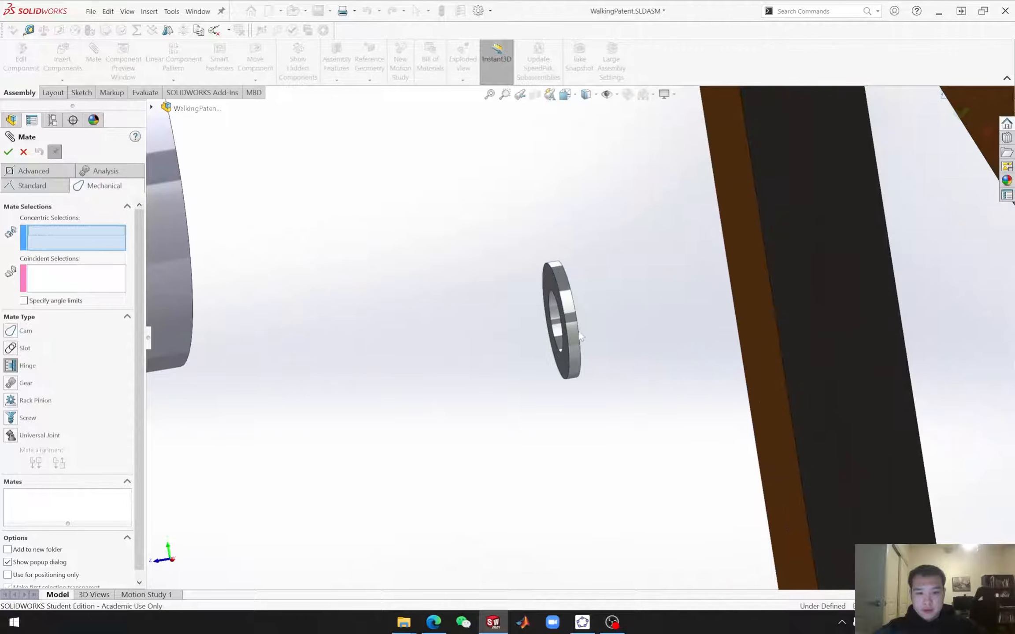
click(543, 318)
Step: Add the base-side 3mm ball bearing's bore at the second ternary link's free joint as concentric face and its flat face as coincident face
scroll(671, 339, up, 6)
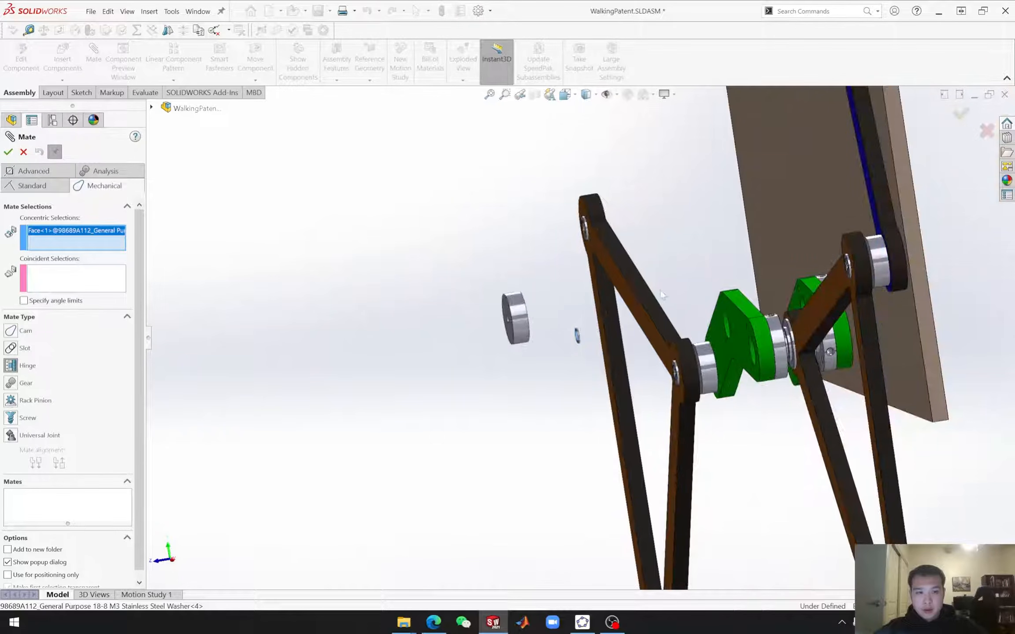
scroll(691, 223, down, 6)
middle_drag(641, 255, 811, 363)
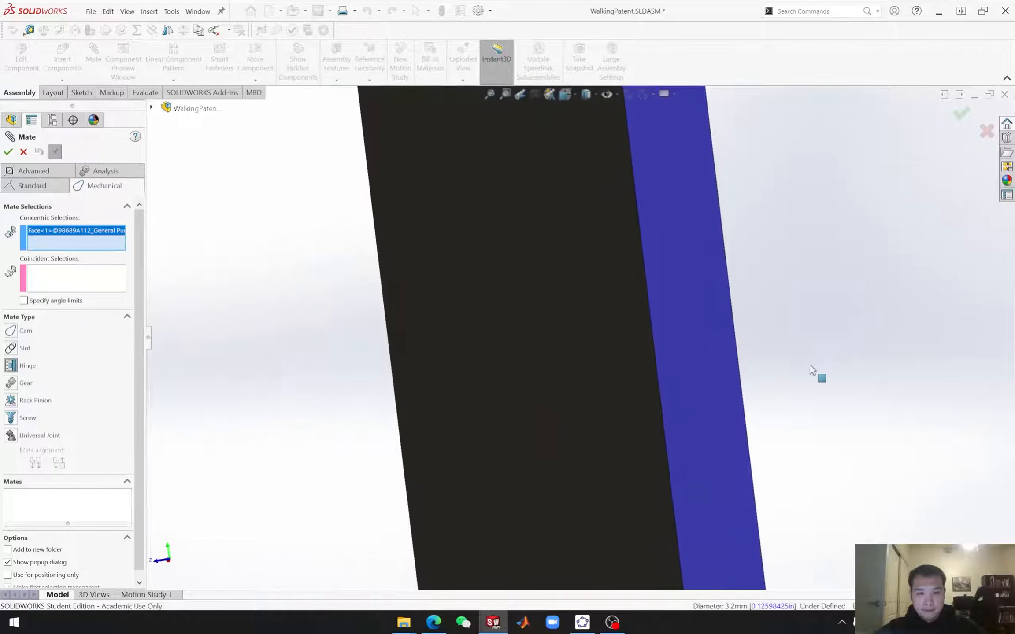
scroll(768, 378, up, 9)
scroll(634, 478, up, 5)
scroll(632, 480, down, 4)
middle_drag(632, 480, 713, 458)
scroll(437, 438, up, 6)
scroll(580, 356, down, 10)
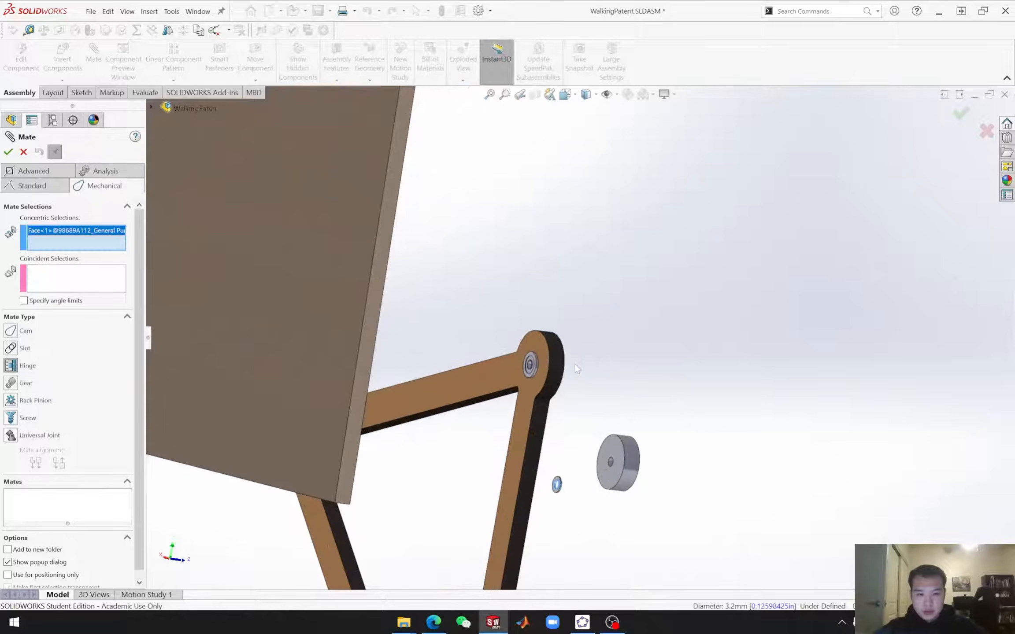
scroll(485, 357, down, 3)
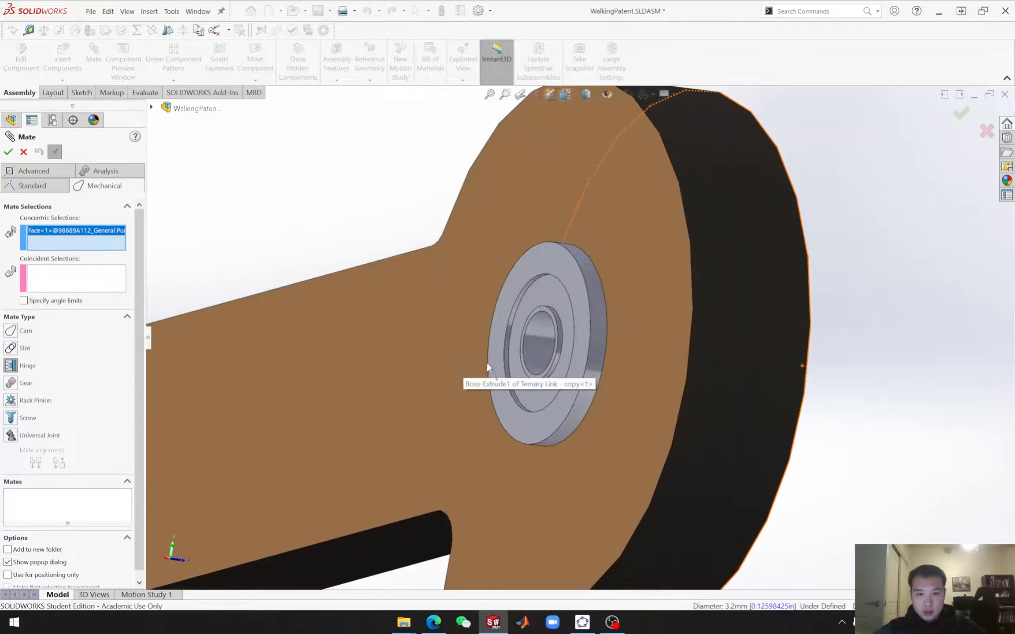
click(537, 336)
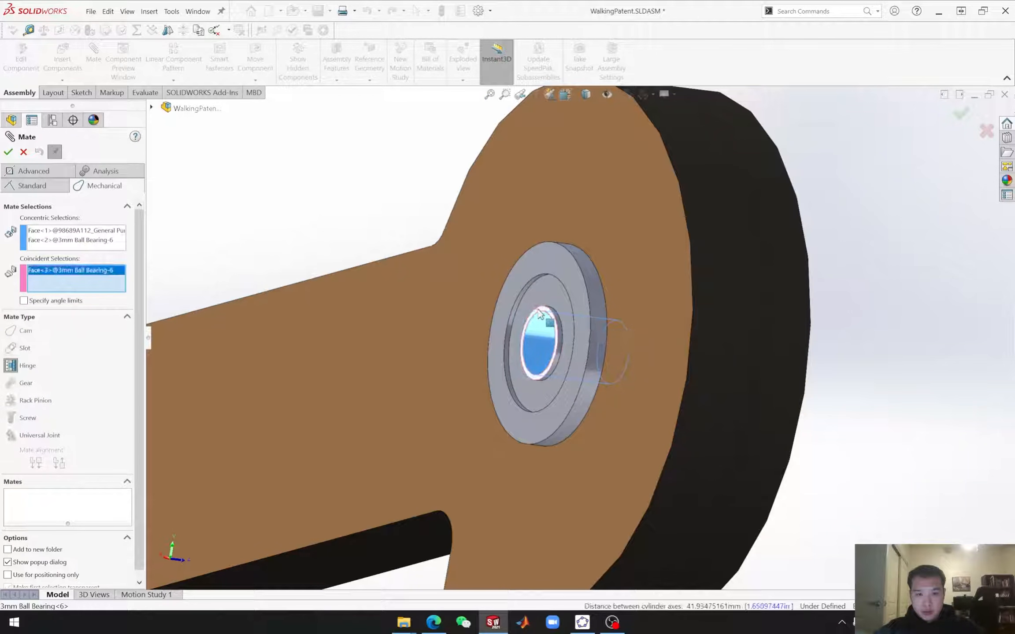
Step: Complete the hinge mate by making the loose washer's flat face coincident with the bearing's flat face
scroll(617, 453, up, 10)
middle_drag(623, 464, 579, 441)
scroll(618, 446, down, 4)
scroll(618, 445, down, 2)
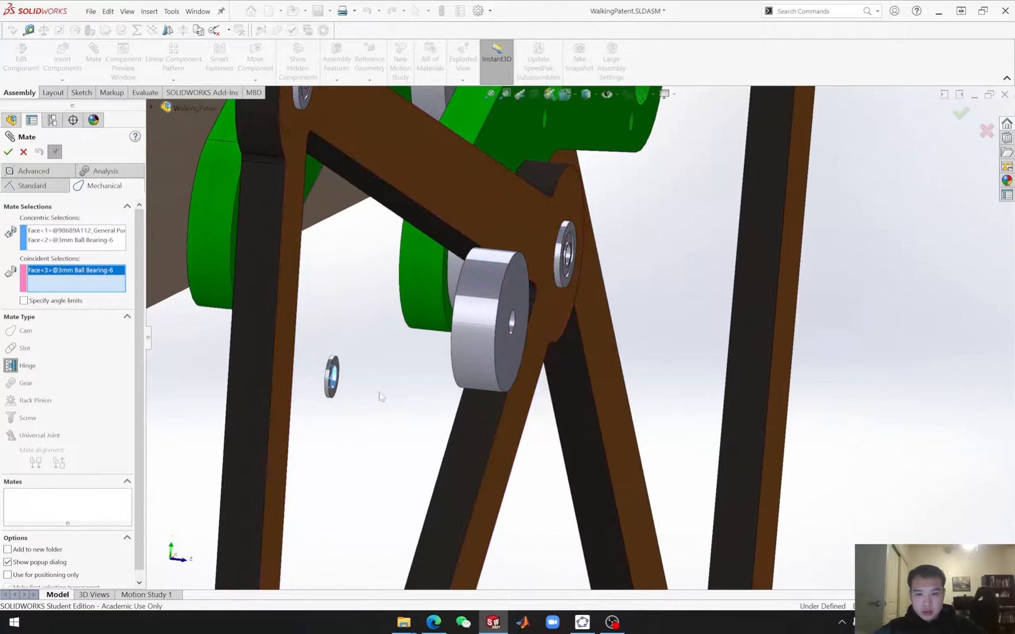
scroll(346, 368, down, 4)
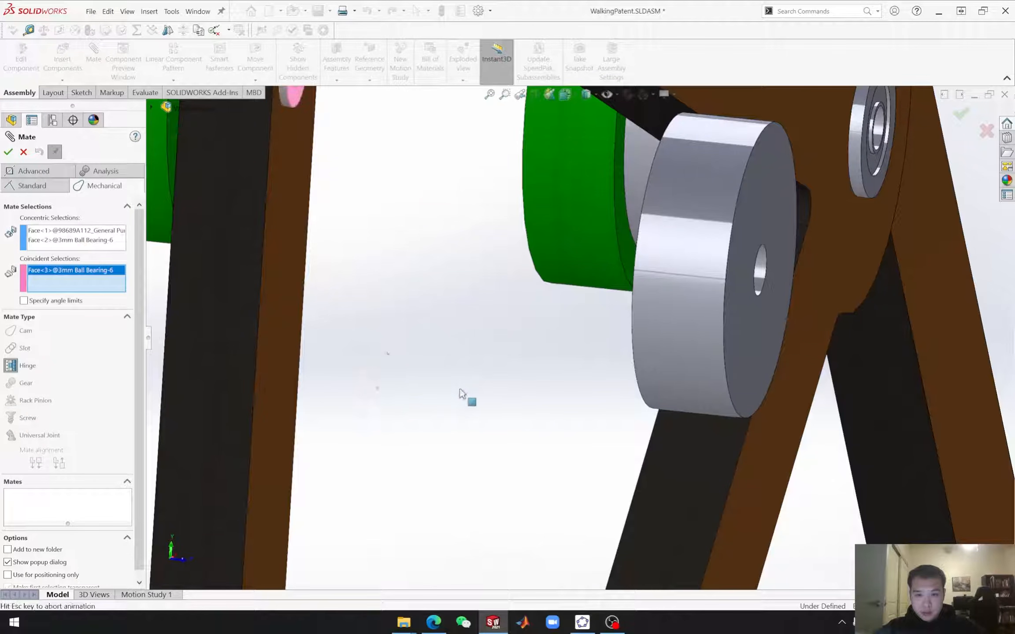
scroll(472, 400, up, 10)
middle_drag(473, 388, 500, 395)
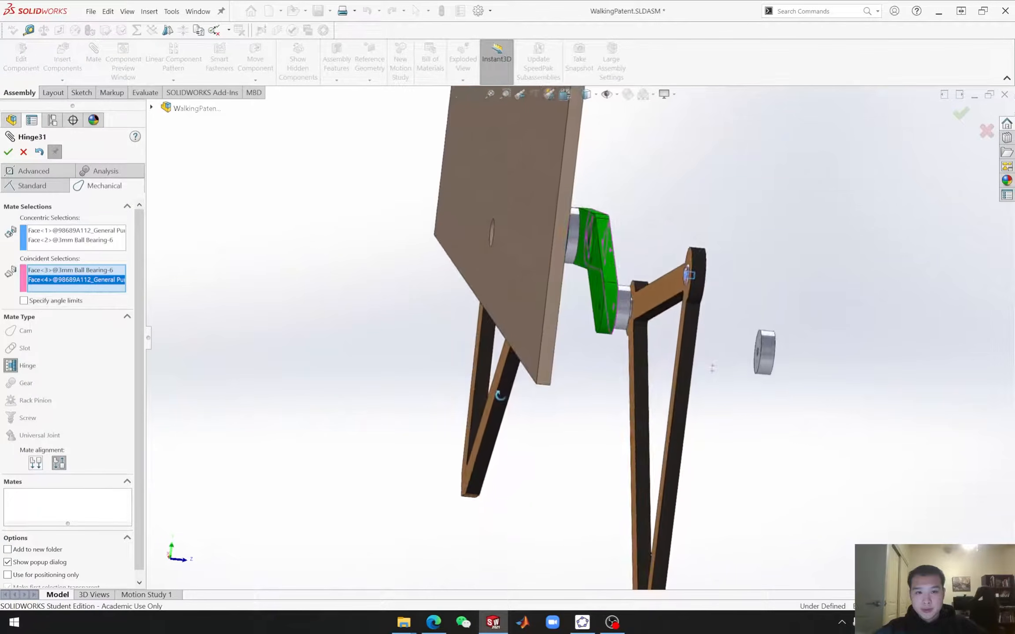
click(12, 154)
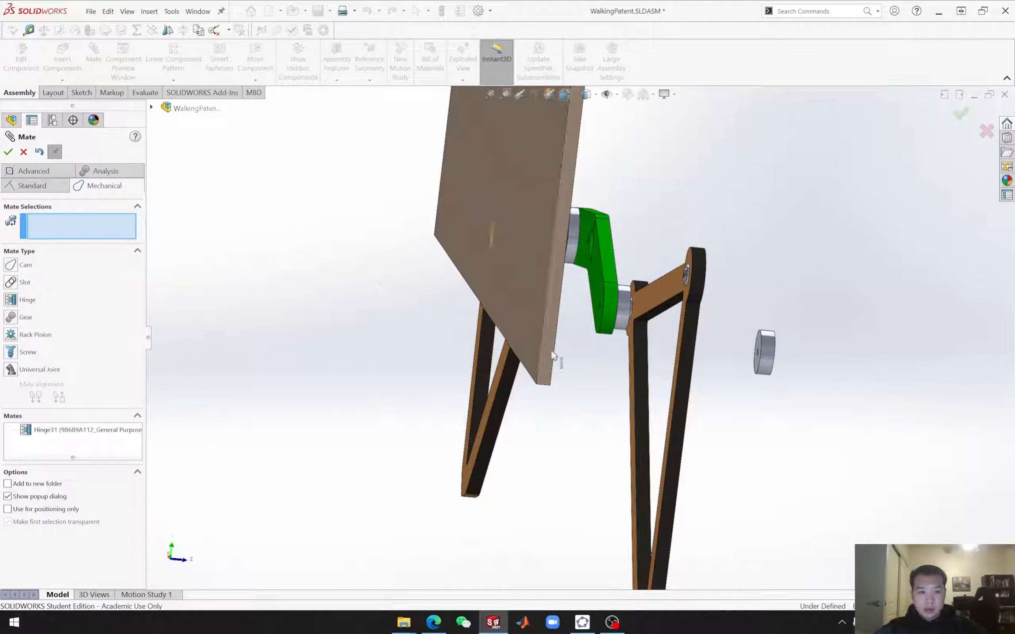
Step: Start another hinge mate with the attached washer's hole and the loose 0.25in spacer's hole as concentric faces
click(9, 302)
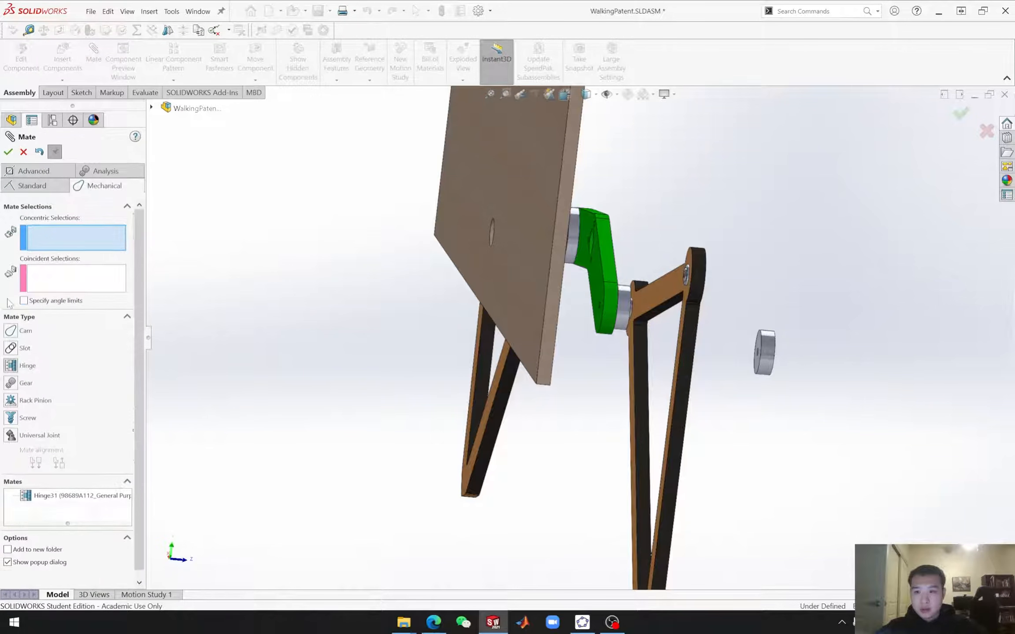
middle_drag(752, 382, 762, 384)
scroll(689, 274, down, 10)
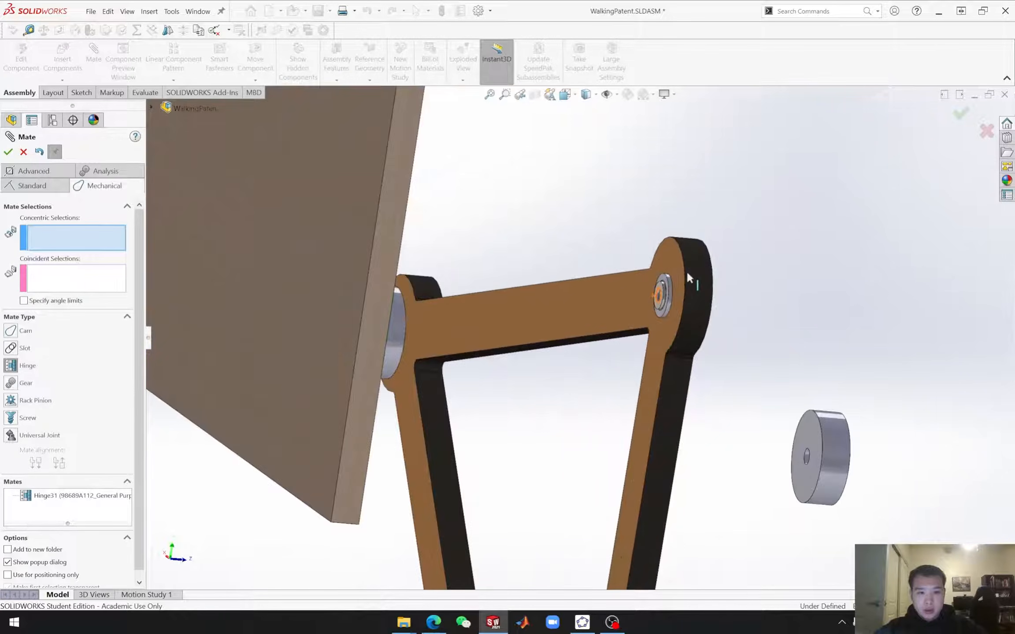
click(554, 347)
scroll(554, 346, up, 5)
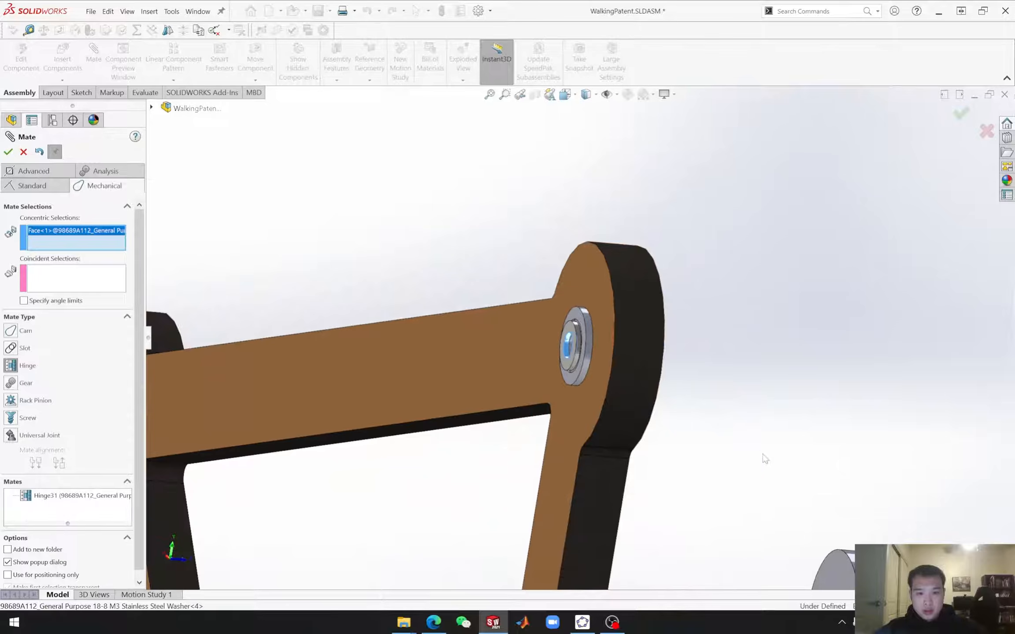
scroll(725, 488, down, 8)
click(633, 445)
scroll(633, 445, up, 5)
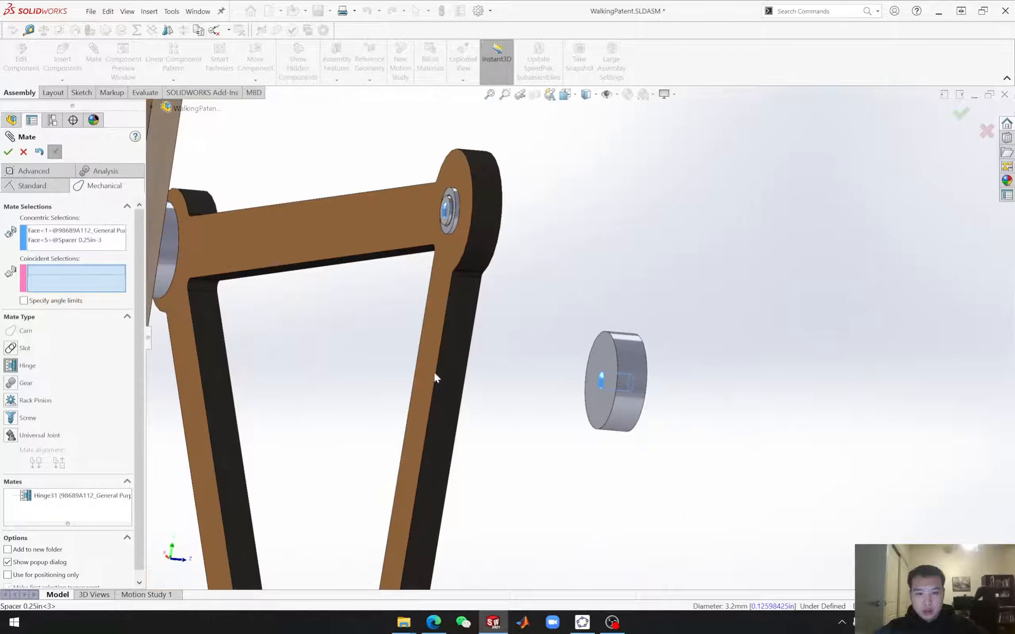
Step: Complete the hinge mate by making the washer's exposed flat face coincident with the flat face of the 0.25in spacer
scroll(601, 262, down, 10)
click(598, 259)
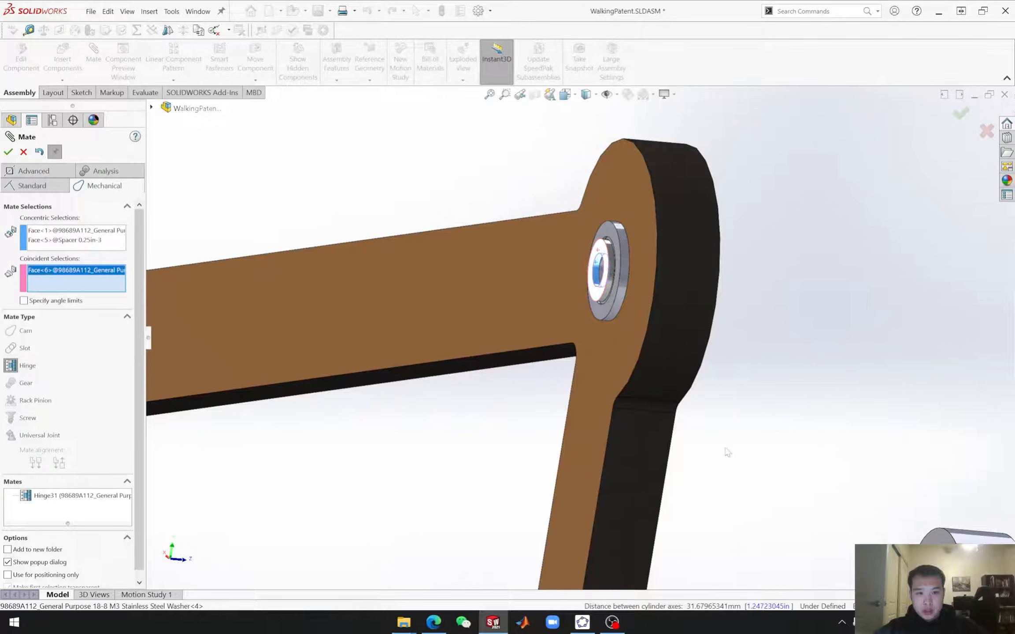
scroll(598, 258, up, 5)
scroll(717, 463, down, 4)
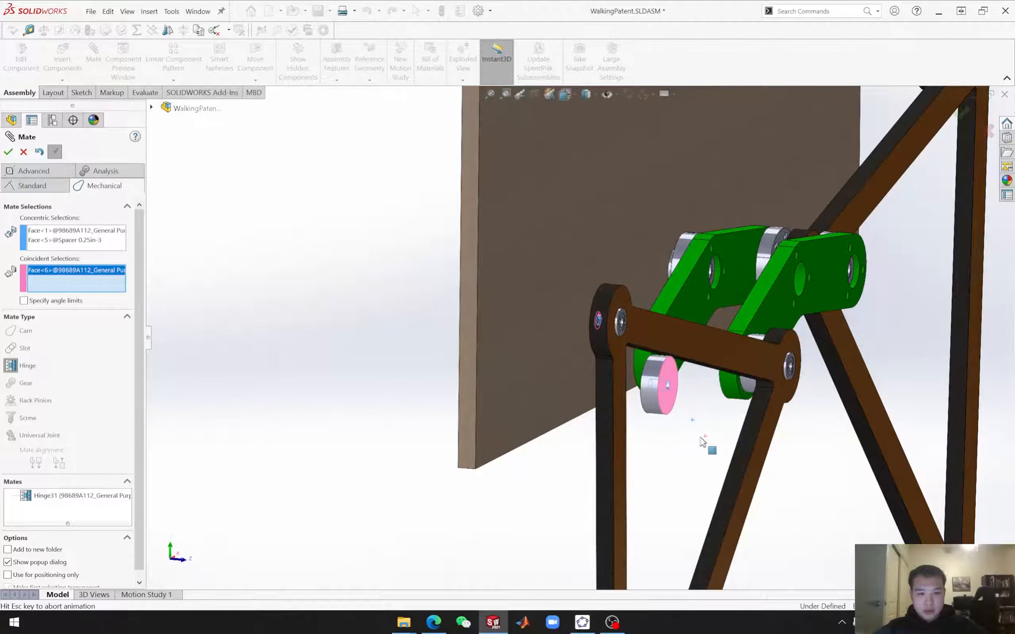
click(659, 448)
click(8, 152)
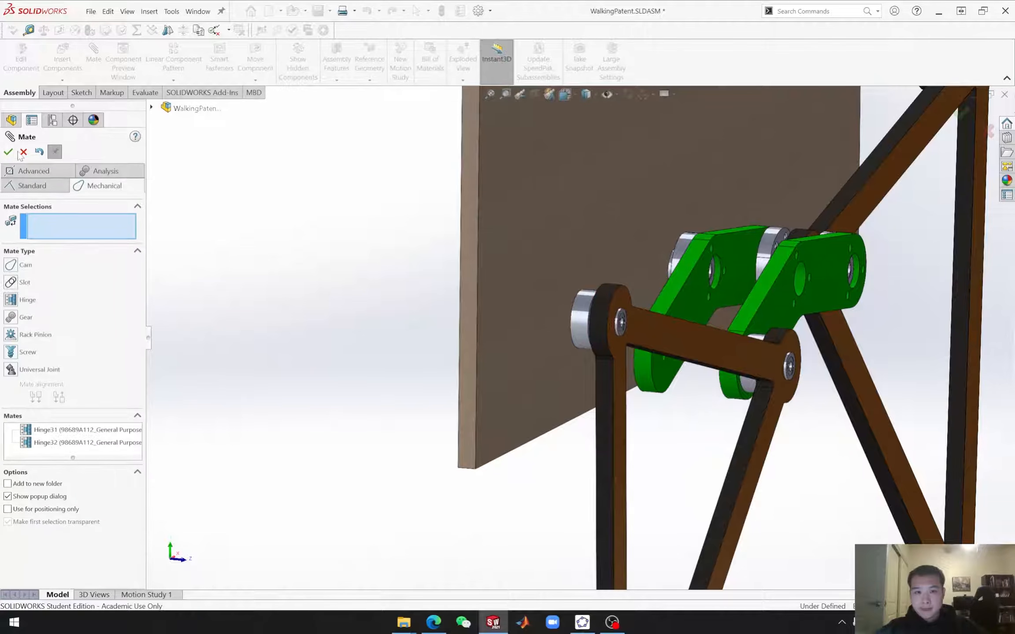
Step: Start a hinge mate with the hole of the 0.25in spacer on the second ternary link and the loose binary link's smaller hole as concentric faces
scroll(775, 336, up, 6)
middle_drag(775, 335, 732, 338)
click(16, 305)
middle_drag(411, 392, 595, 282)
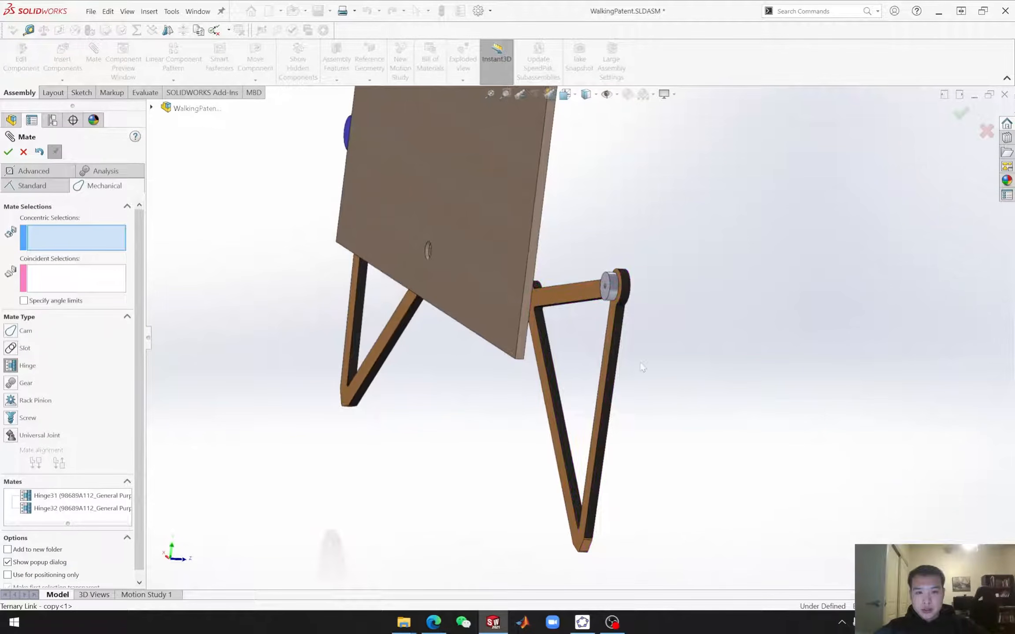
scroll(594, 281, down, 6)
click(596, 285)
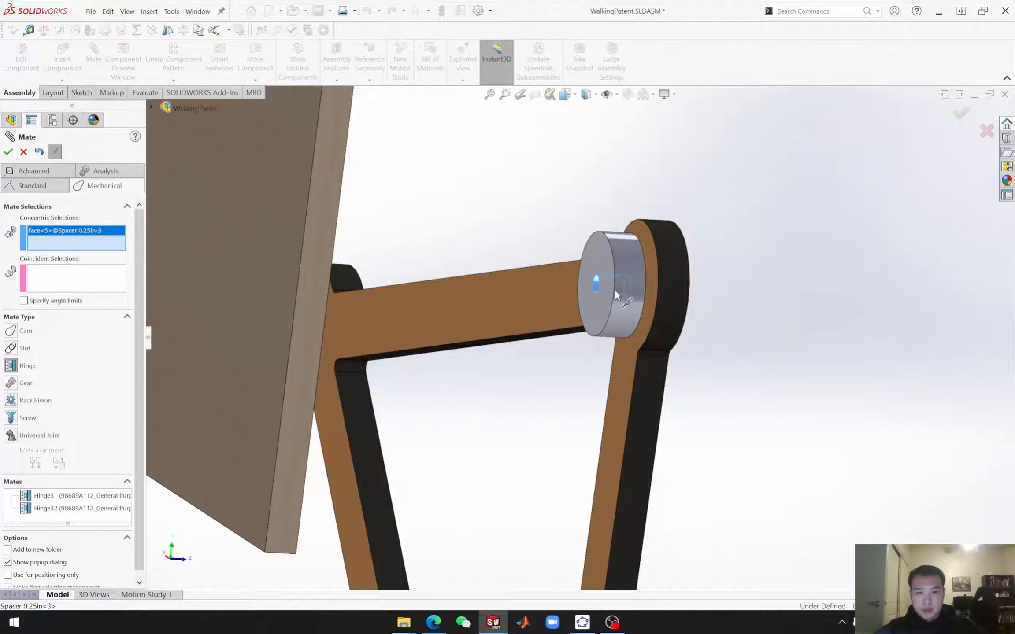
scroll(604, 287, up, 5)
middle_drag(810, 324, 533, 277)
scroll(534, 278, up, 5)
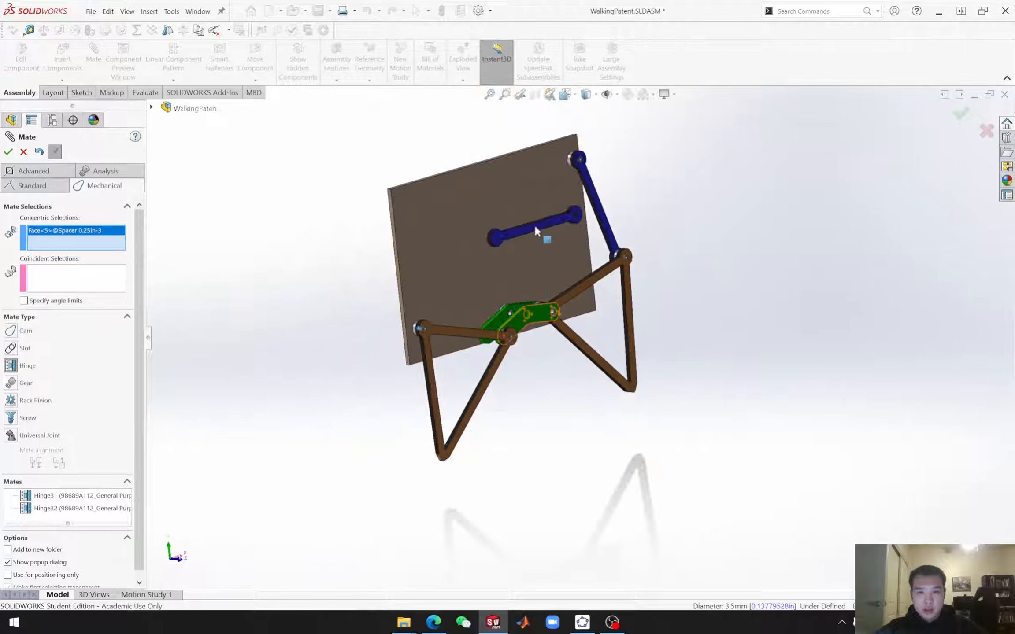
scroll(500, 278, down, 12)
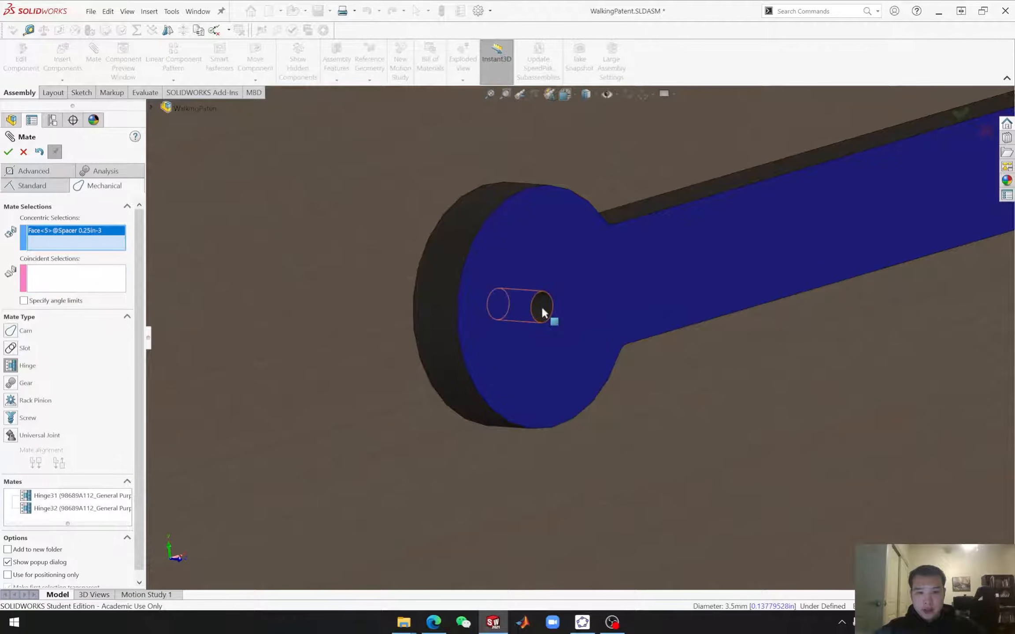
click(542, 305)
Step: Complete the hinge mate by making the binary link's front flat face coincident with the spacer's base-side flat face, and close the mate command
click(571, 308)
scroll(580, 338, up, 5)
scroll(630, 436, up, 5)
middle_drag(642, 454, 696, 480)
scroll(683, 412, down, 8)
scroll(684, 412, down, 1)
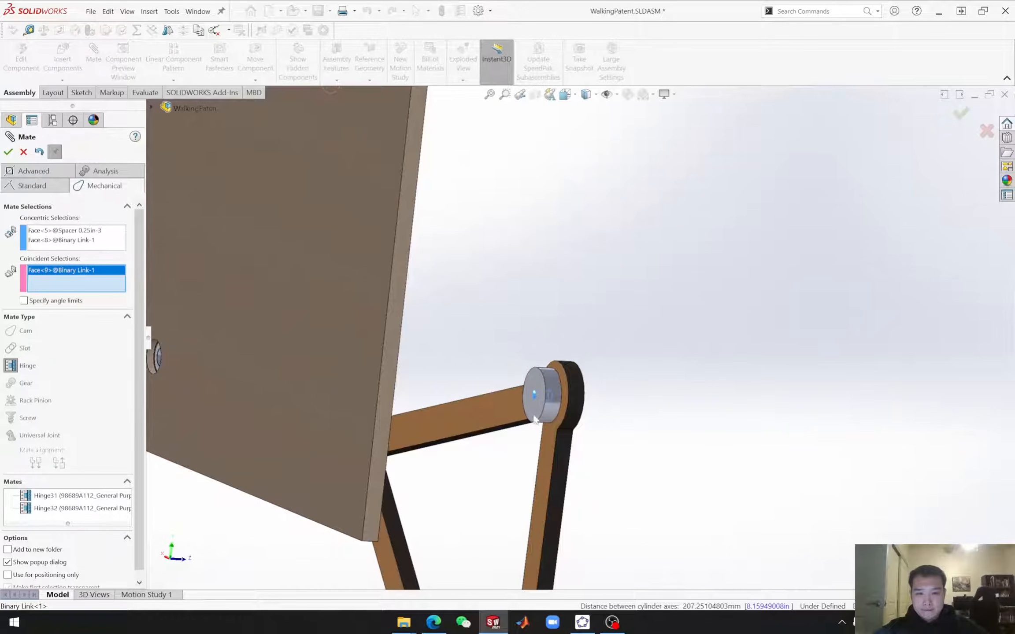
click(544, 414)
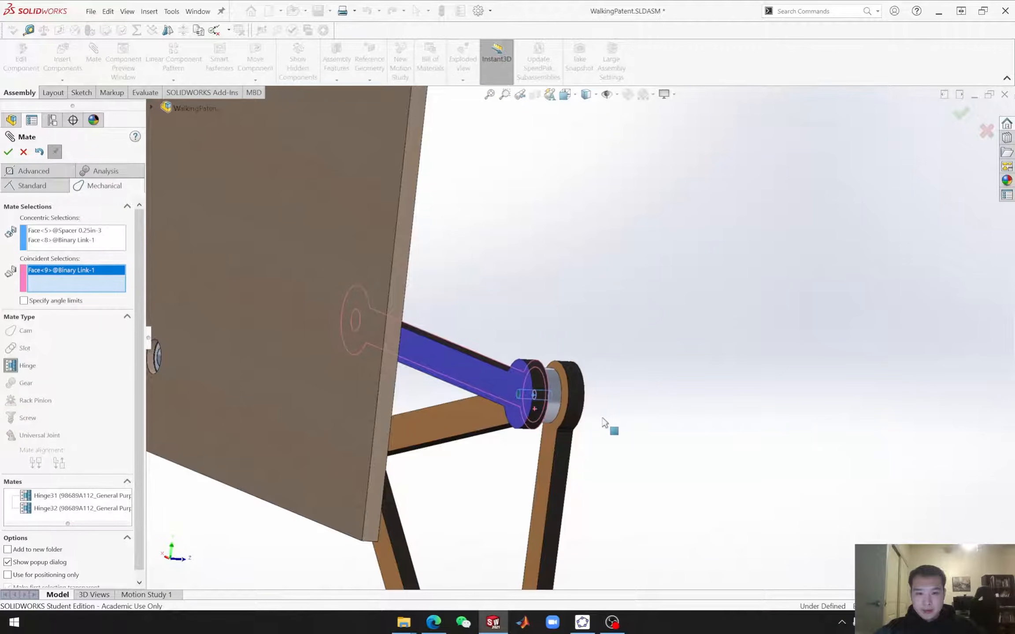
click(8, 152)
middle_drag(659, 340, 522, 326)
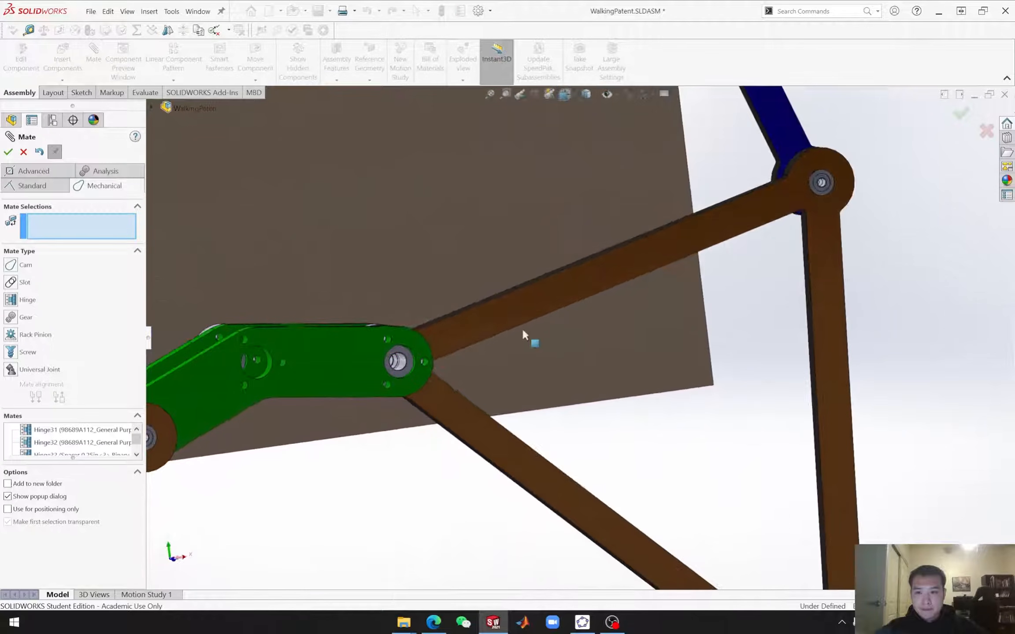
scroll(521, 326, up, 7)
key(Escape)
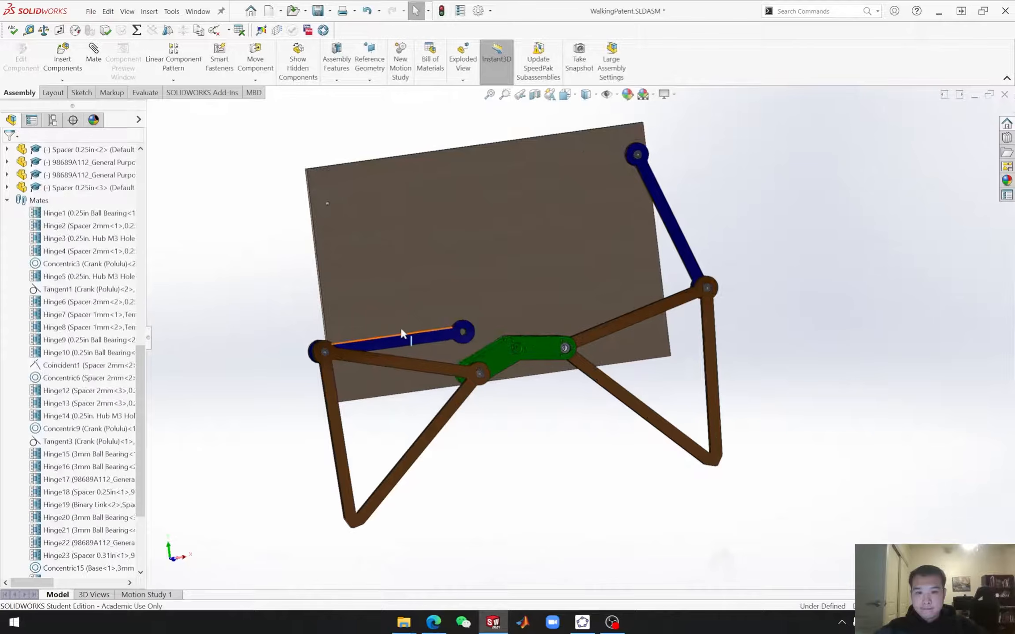
Step: Collapse the list of mates and swing the newly attached binary link's free end slightly upward, viewed from the front
scroll(388, 332, down, 3)
scroll(86, 367, up, 1)
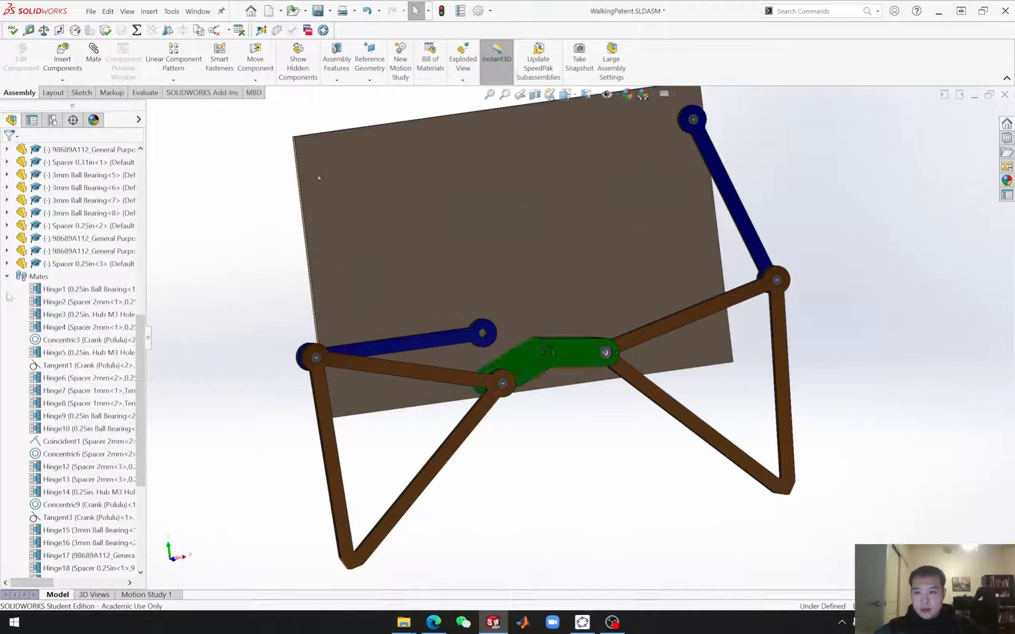
click(8, 274)
mouse_move(459, 340)
mouse_down()
mouse_move(463, 309)
mouse_move(441, 299)
mouse_move(454, 321)
mouse_up()
key(ctrl+1)
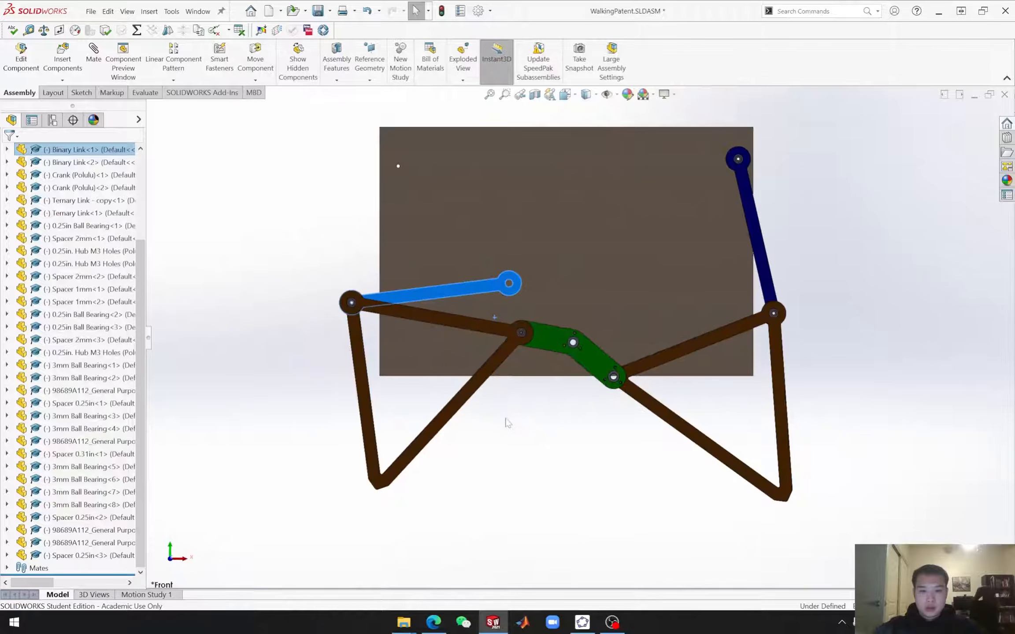
click(294, 214)
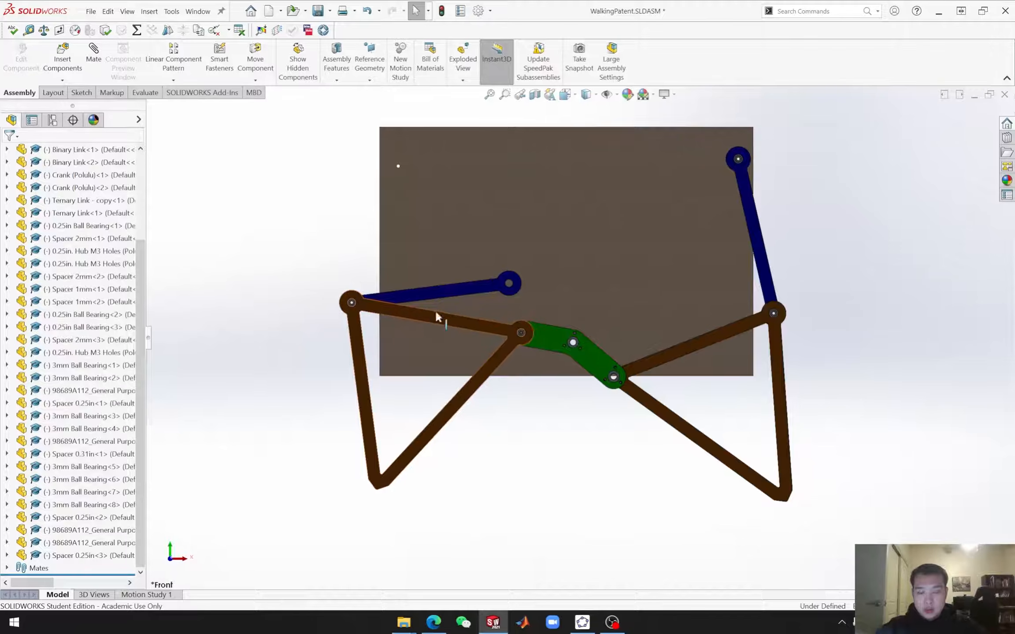
Step: Position the binary link's free-end hole concentric with the free upper hole of the base, using the mate for positioning only
middle_drag(482, 250, 437, 276)
scroll(494, 253, down, 6)
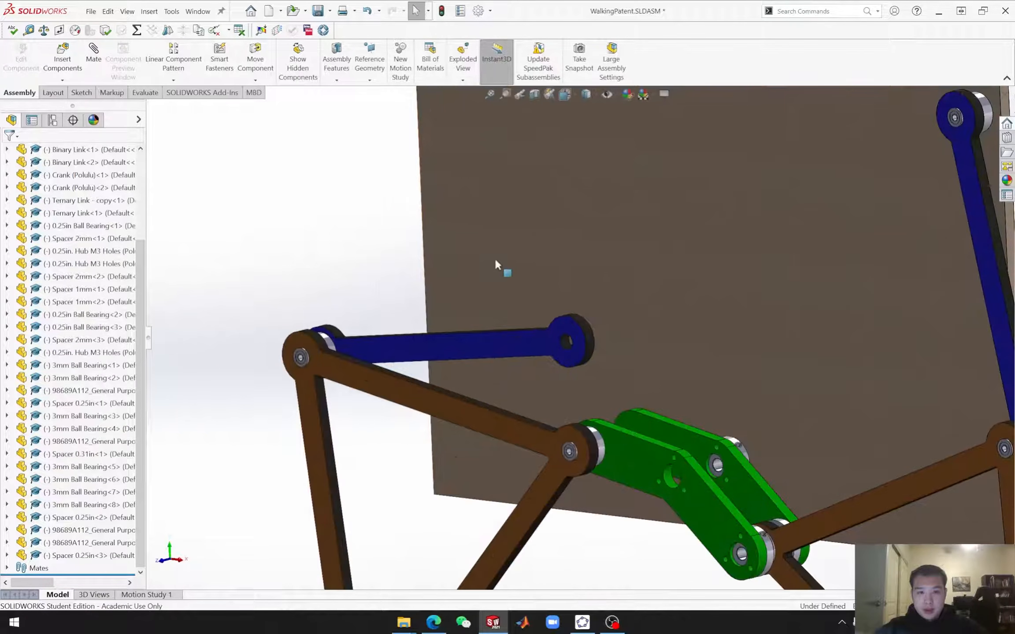
click(602, 385)
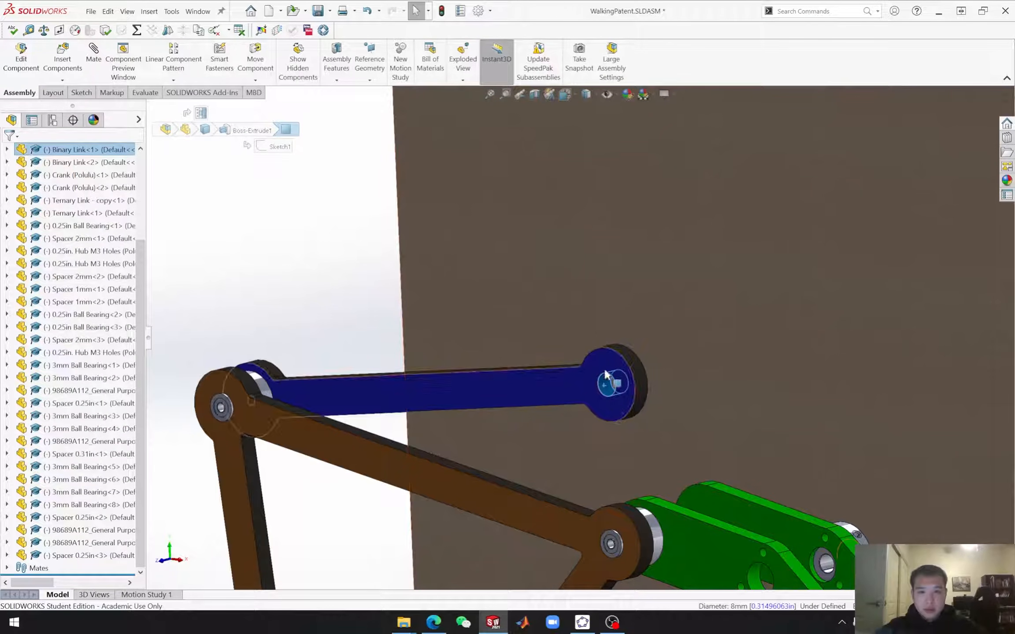
click(752, 329)
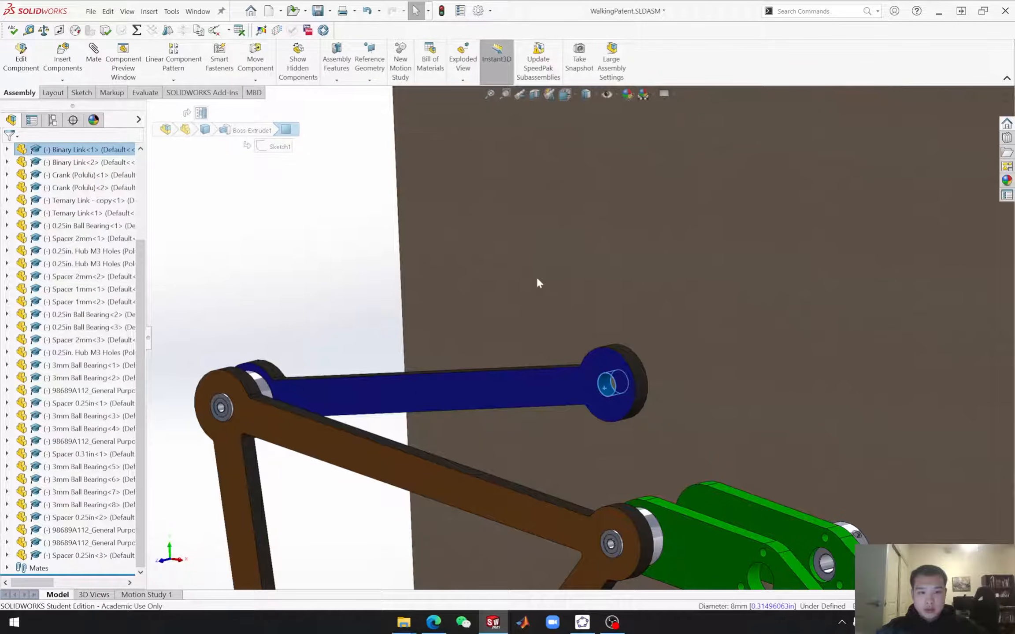
scroll(537, 276, up, 6)
scroll(539, 280, down, 5)
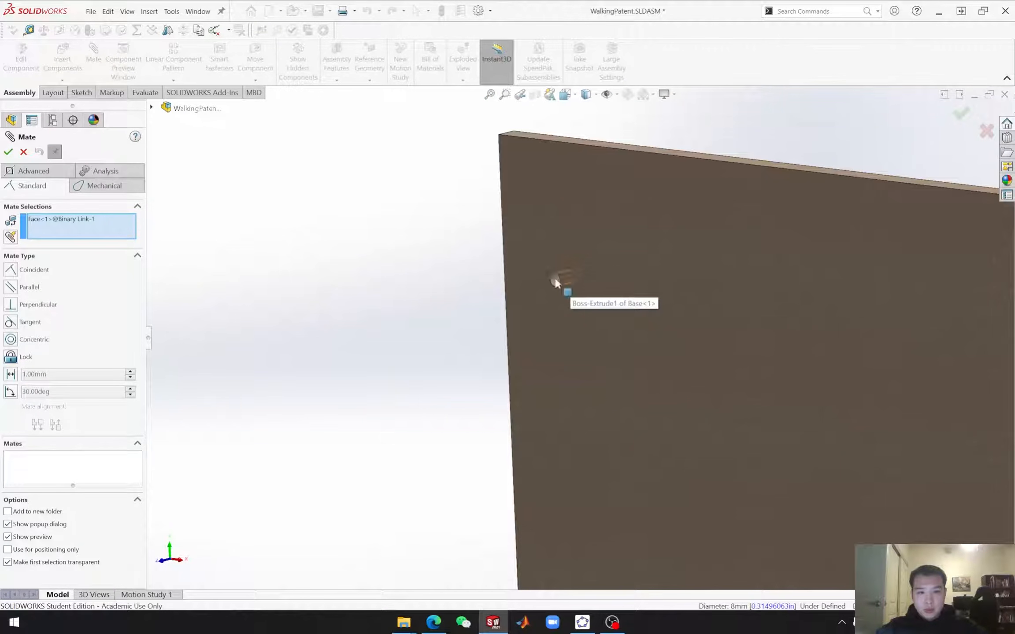
click(555, 280)
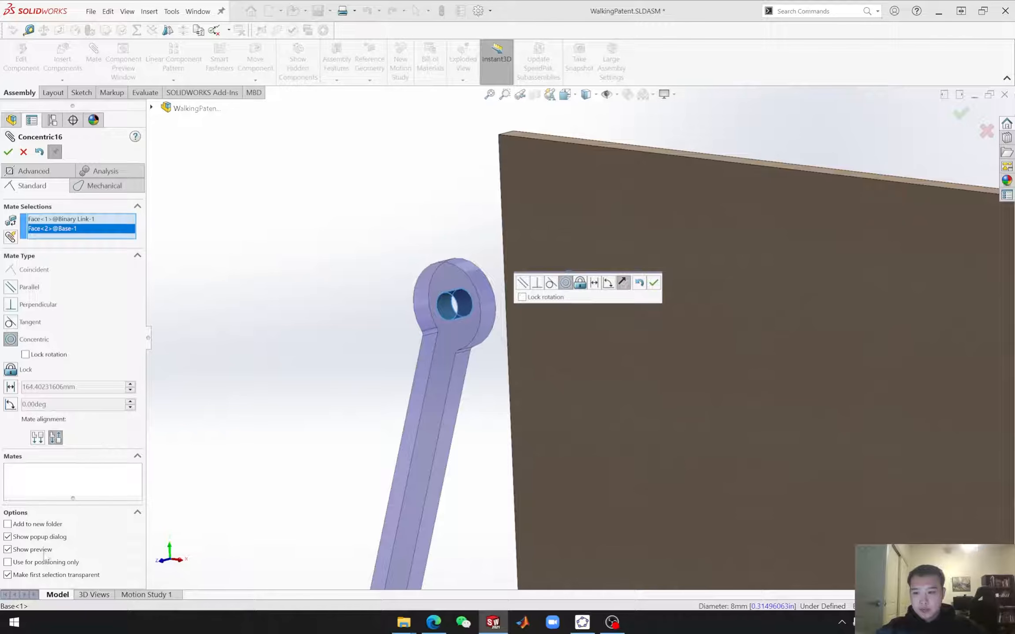
click(33, 563)
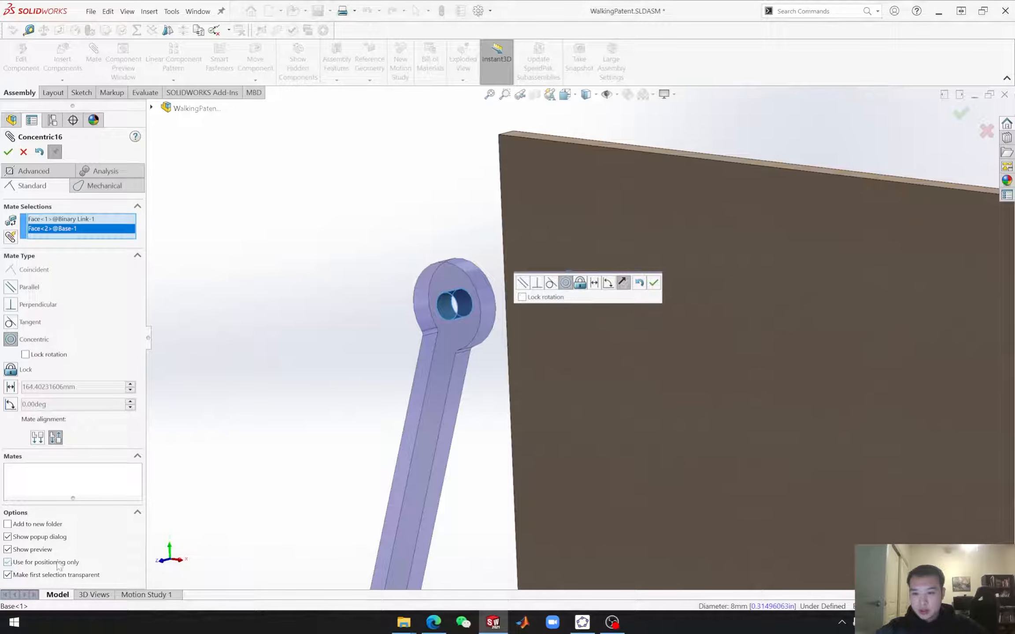
scroll(665, 500, up, 10)
mouse_move(656, 516)
middle_down()
mouse_move(645, 527)
mouse_move(676, 516)
mouse_move(657, 537)
mouse_move(675, 517)
mouse_move(658, 535)
mouse_move(663, 515)
mouse_move(647, 513)
middle_up()
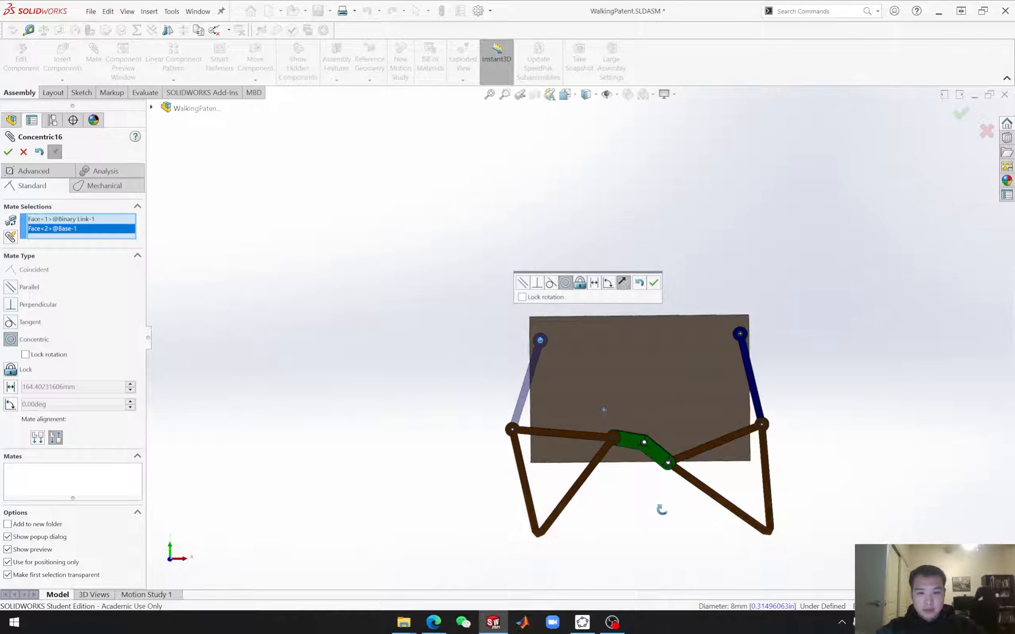
click(653, 282)
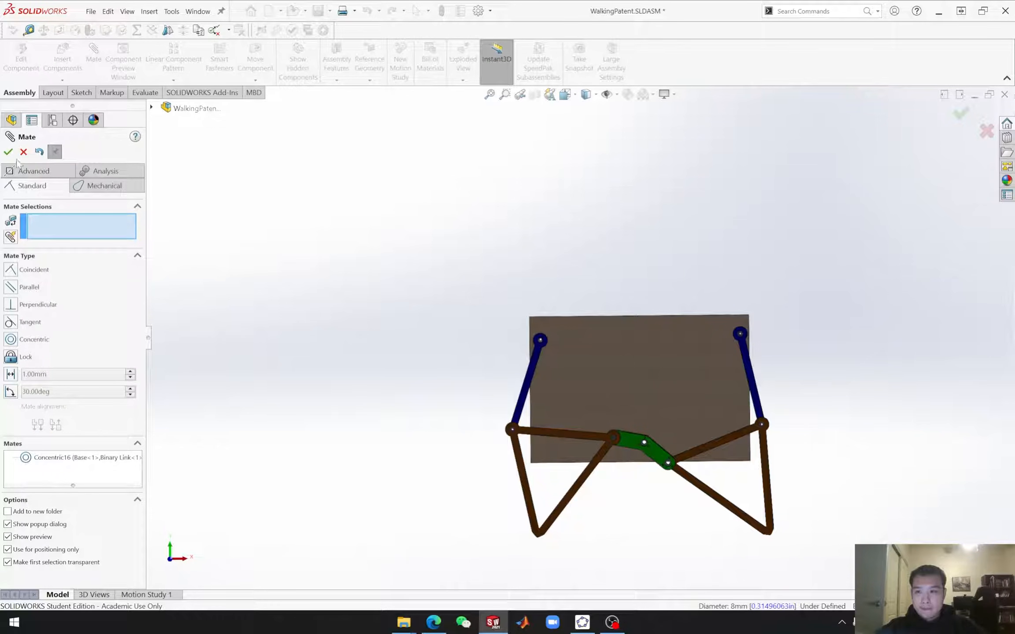
key(Escape)
Step: Examine the alignment and side clearances of the repositioned binary link relative to the base and the other leg
scroll(553, 348, down, 8)
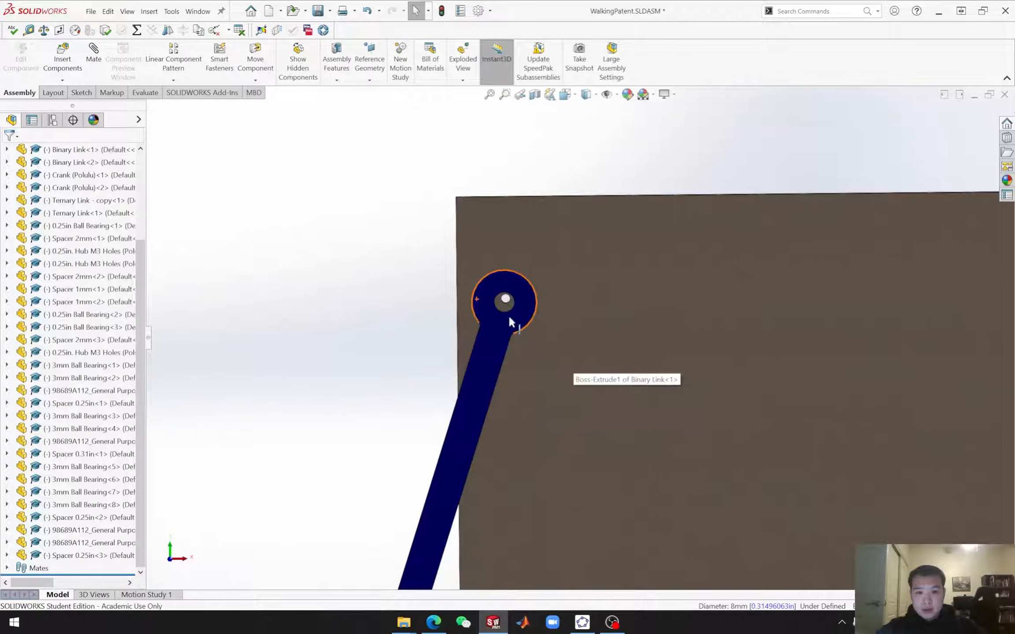
key(ctrl+1)
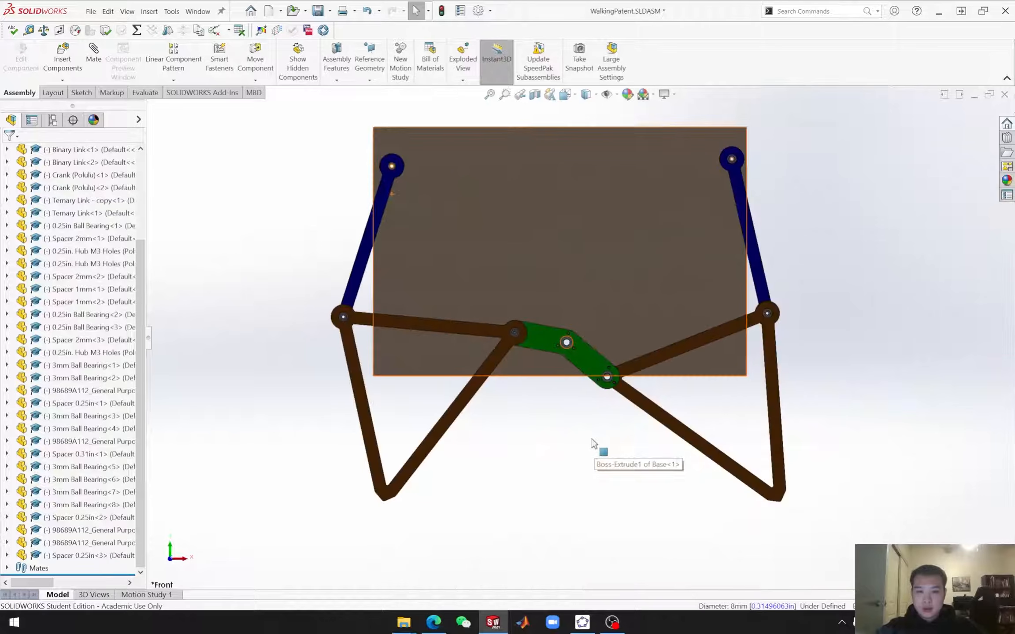
scroll(416, 212, down, 2)
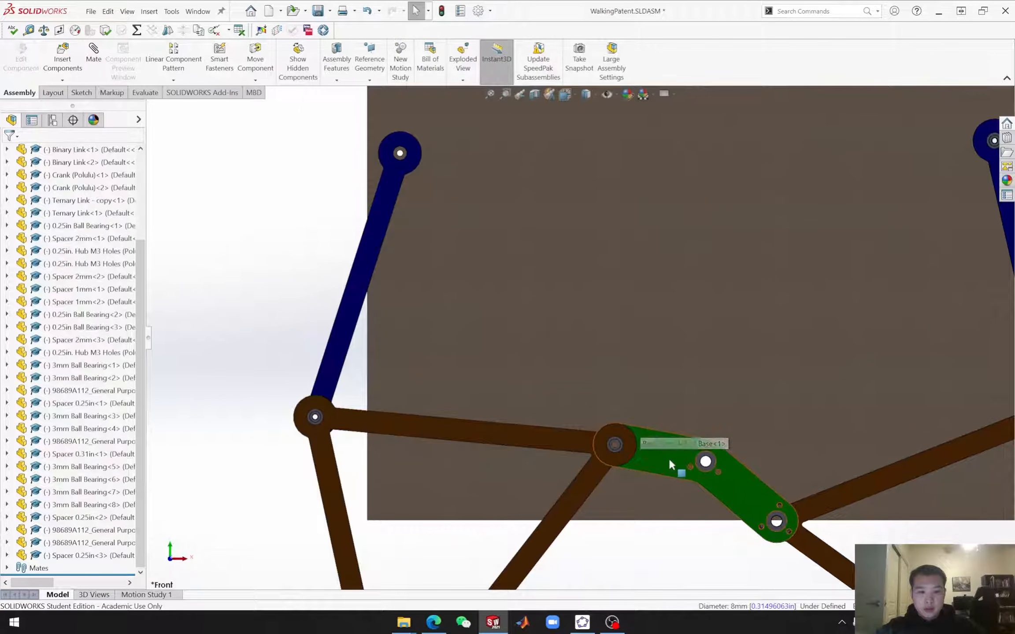
scroll(715, 472, up, 4)
middle_drag(630, 505, 742, 513)
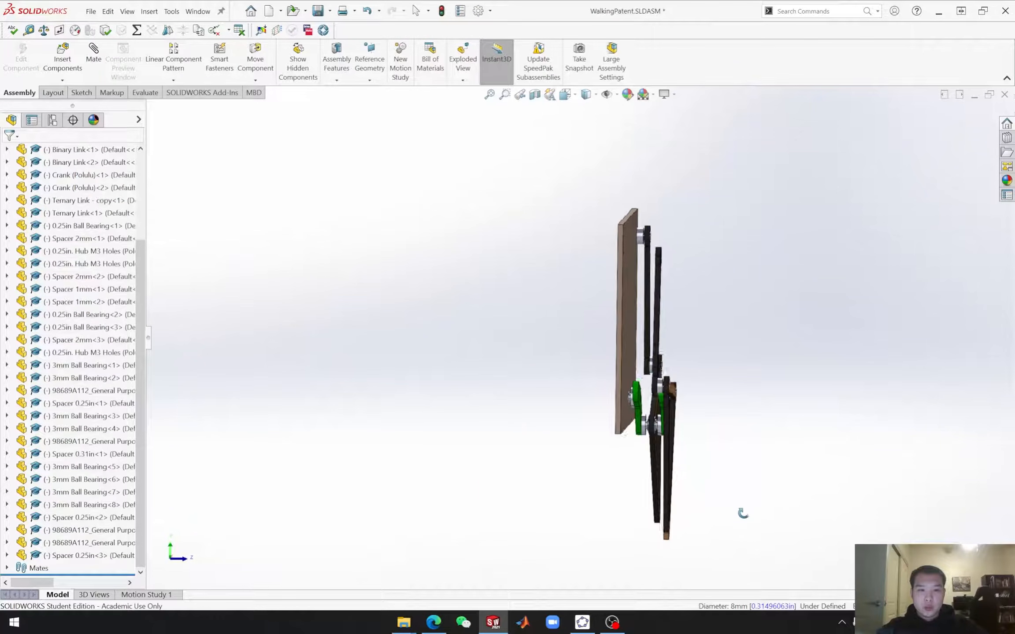
scroll(667, 301, down, 3)
middle_drag(676, 256, 323, 366)
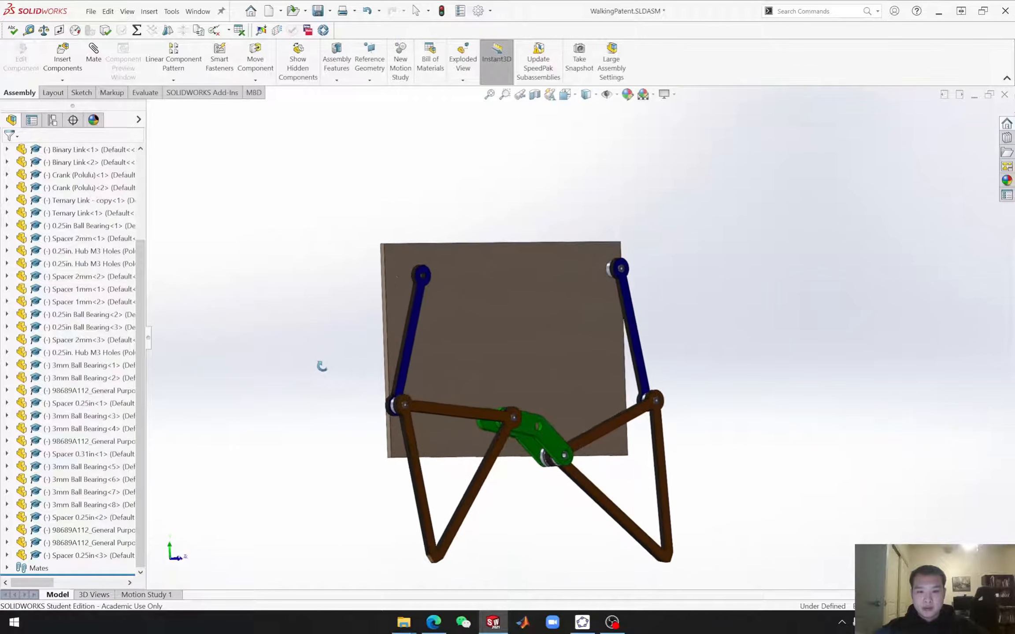
scroll(401, 384, down, 3)
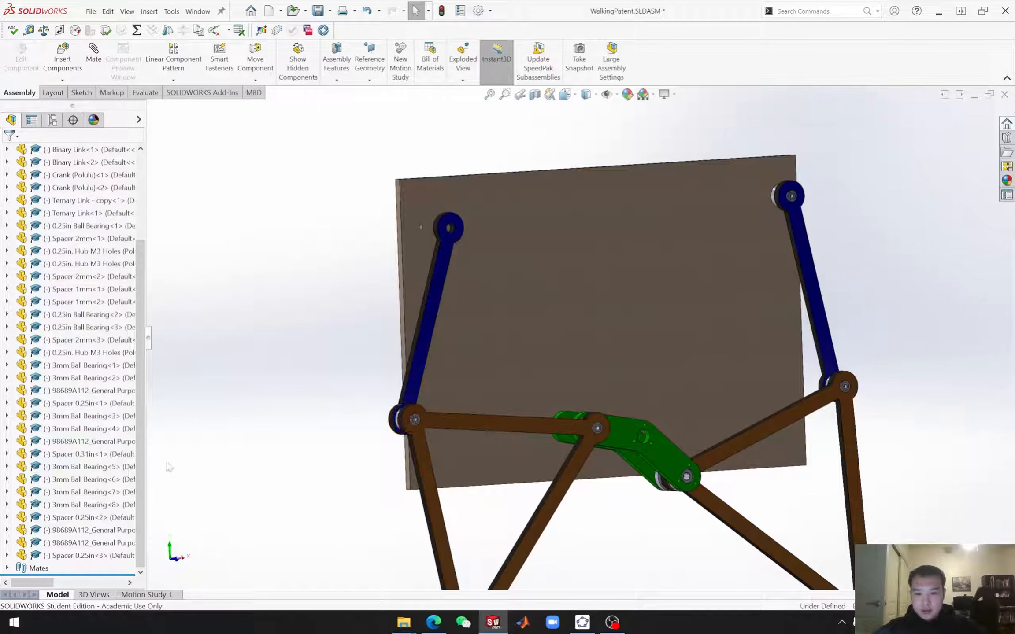
Step: Add two copies of the 3mm ball bearing in the empty space beside the base
click(73, 480)
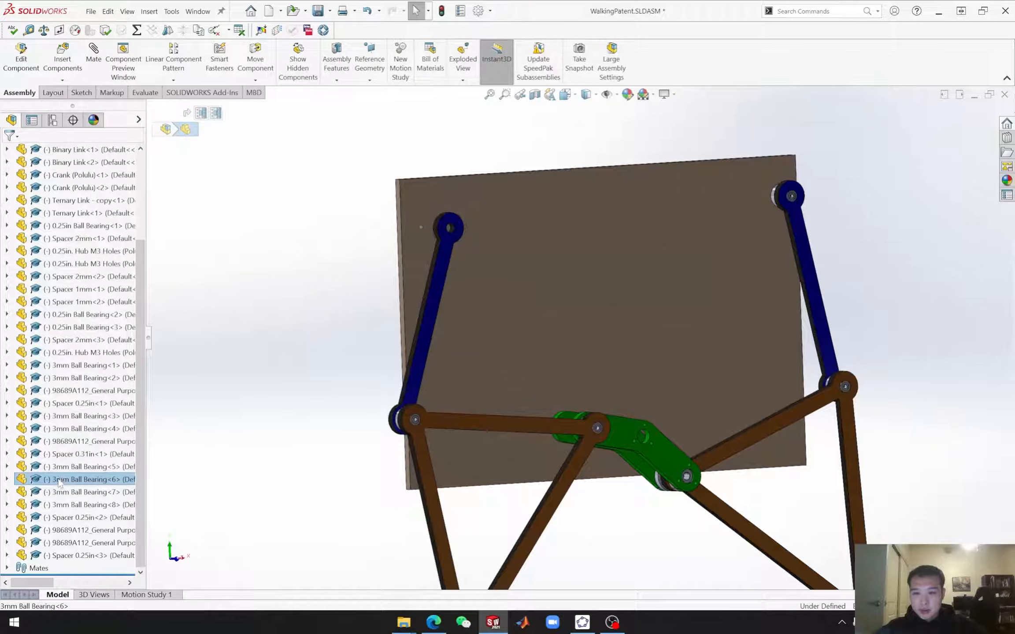
click(73, 507)
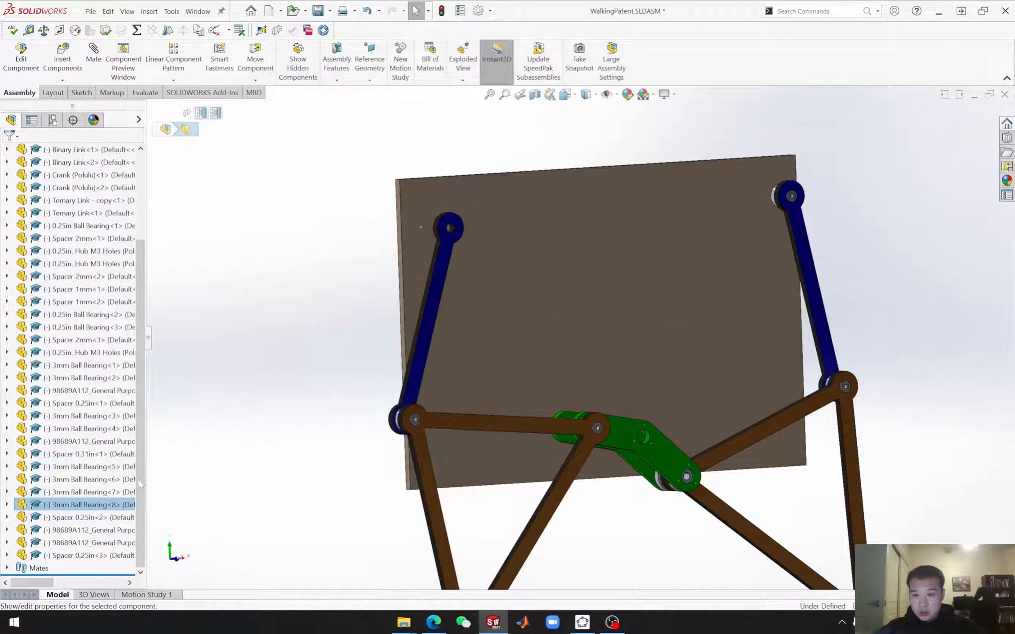
click(65, 495)
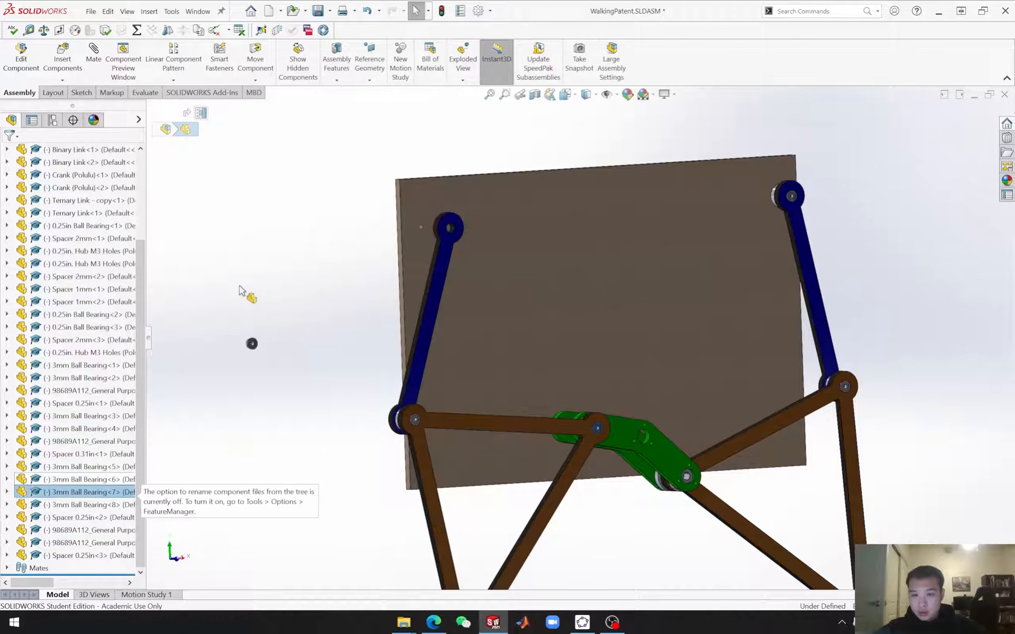
scroll(88, 493, down, 1)
drag(72, 493, 333, 262)
click(326, 192)
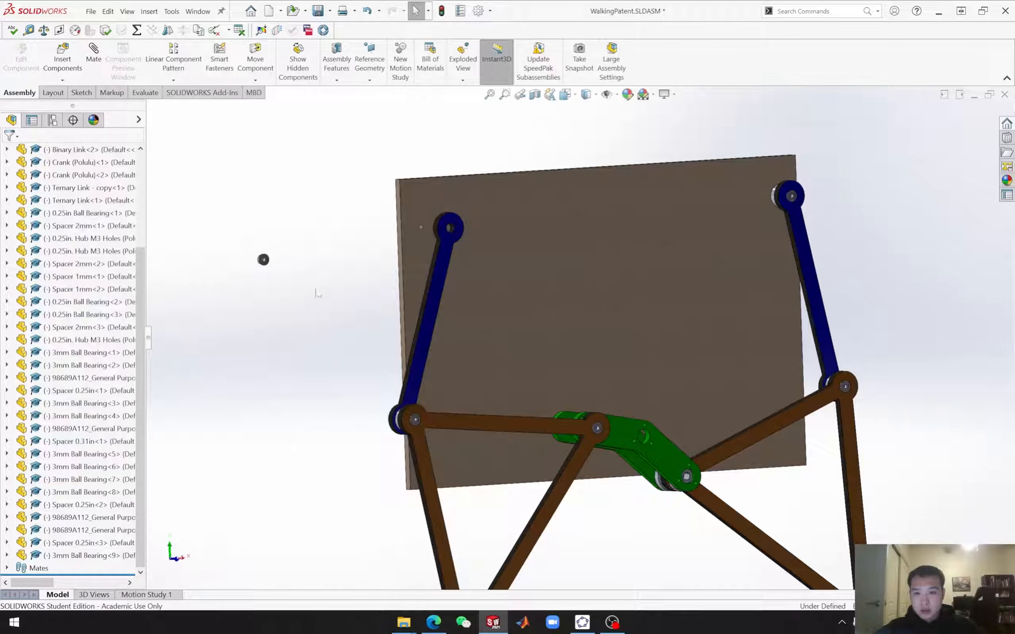
click(65, 557)
ctrl+drag(66, 558, 315, 245)
click(315, 296)
Step: Start a hinge mate with one loose 3mm ball bearing's outer cylindrical face and the binary link's free-end hole as concentric faces
middle_drag(360, 302, 401, 292)
scroll(390, 198, down, 2)
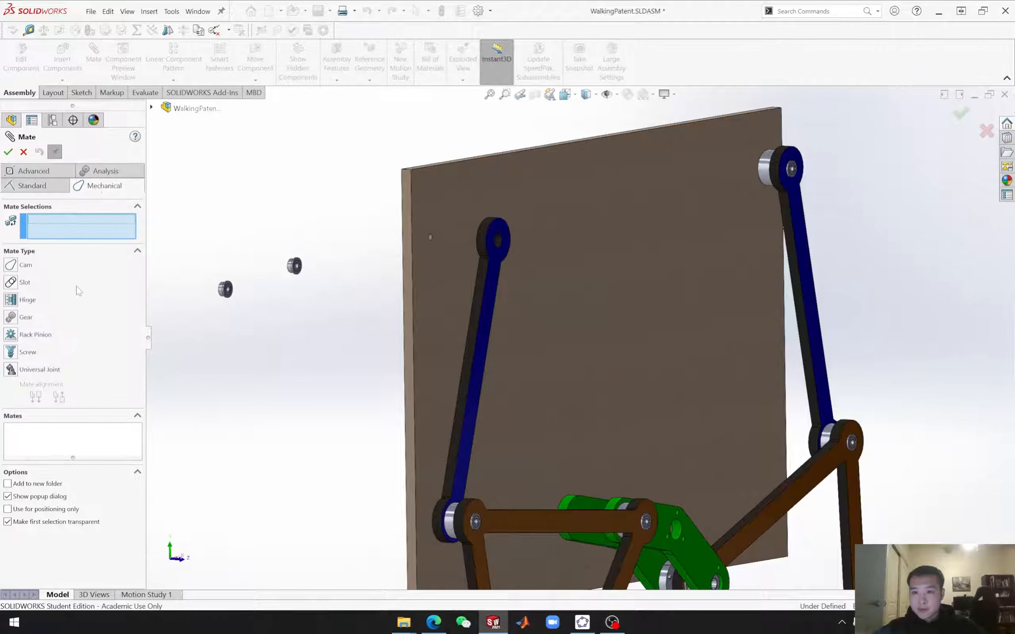
click(10, 300)
scroll(297, 275, down, 2)
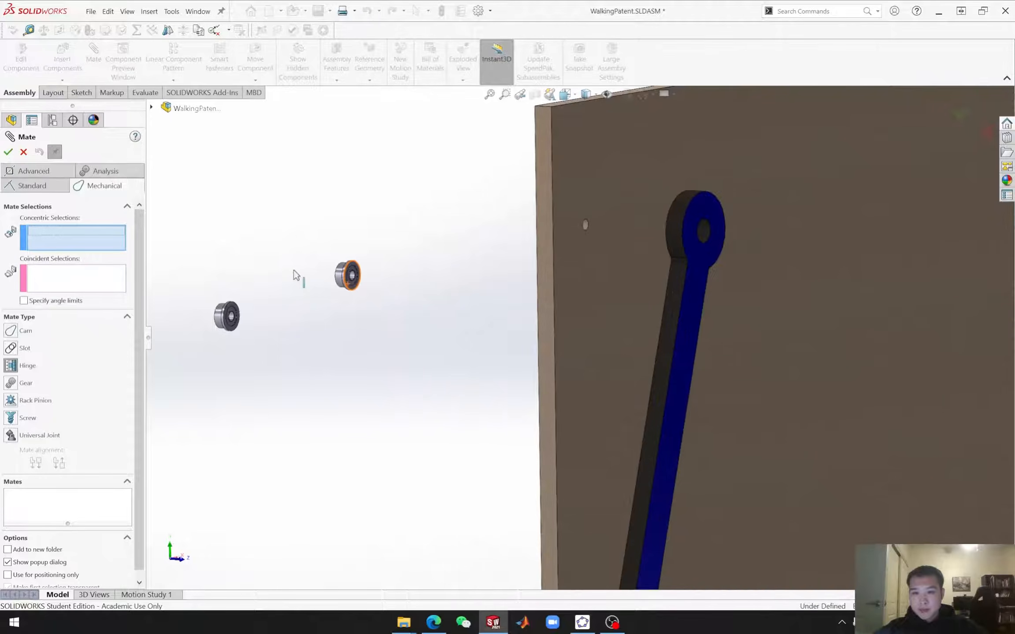
scroll(359, 293, down, 2)
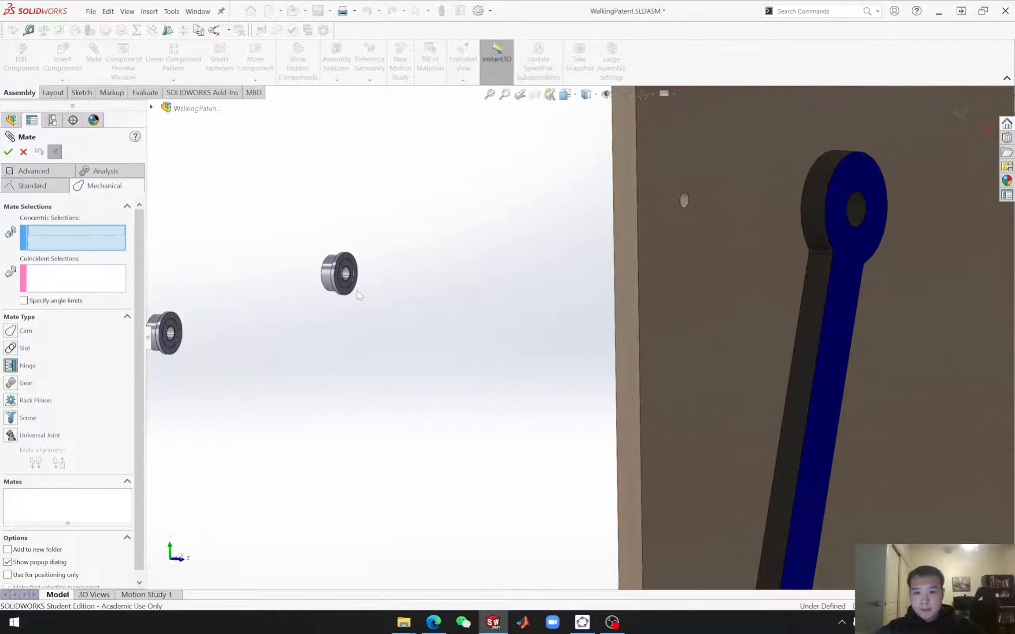
click(327, 281)
middle_drag(626, 287, 808, 257)
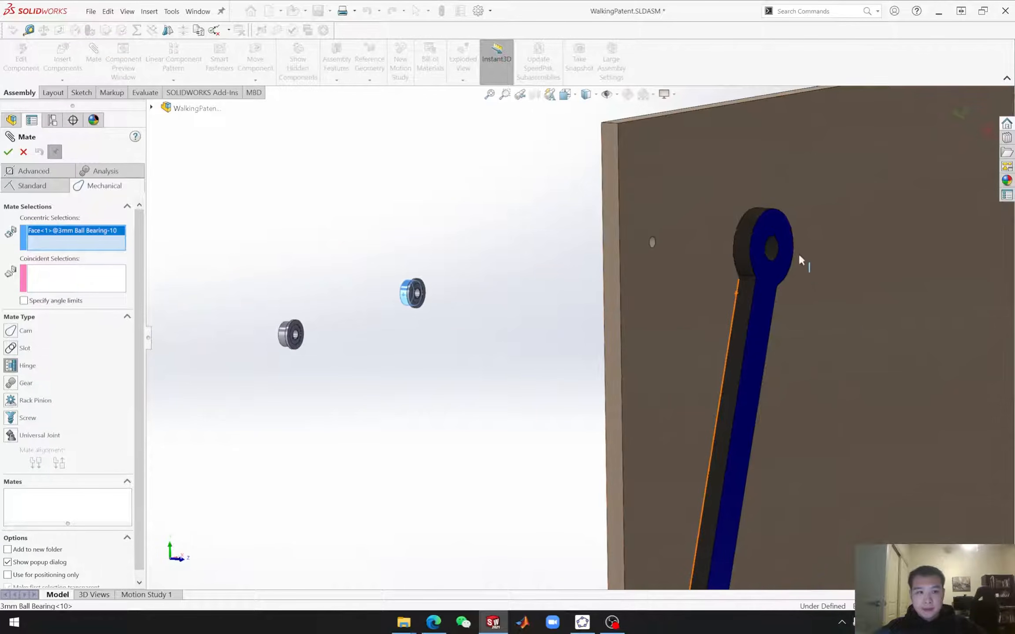
scroll(722, 273, down, 3)
click(727, 273)
scroll(709, 295, up, 3)
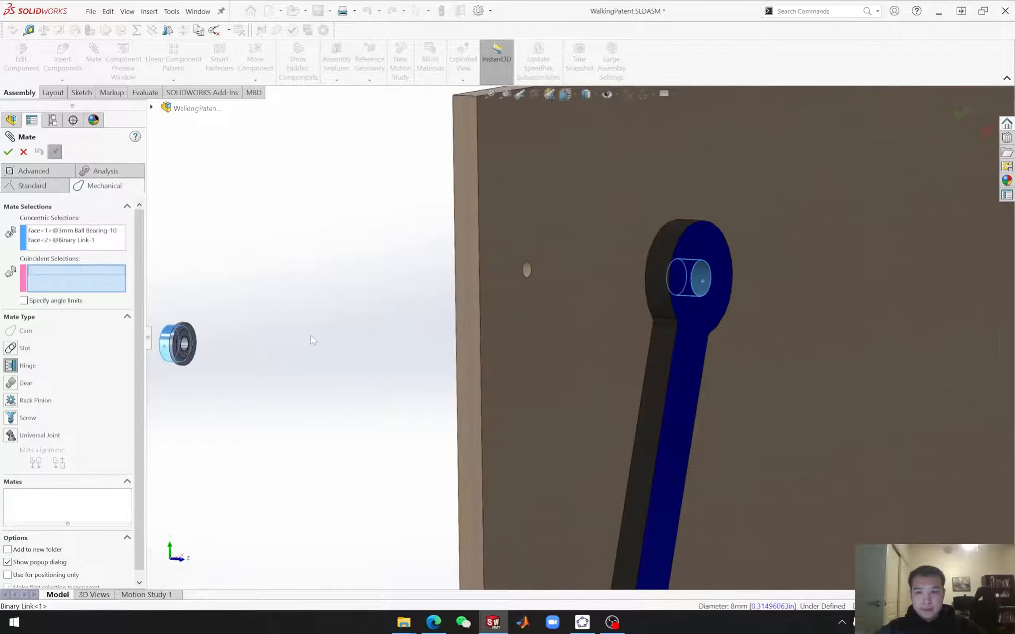
Step: Complete the first bearing's hinge mate by making the binary link's outer side face coincident with the bearing's flange face
click(694, 311)
middle_drag(352, 456, 777, 340)
scroll(835, 309, down, 6)
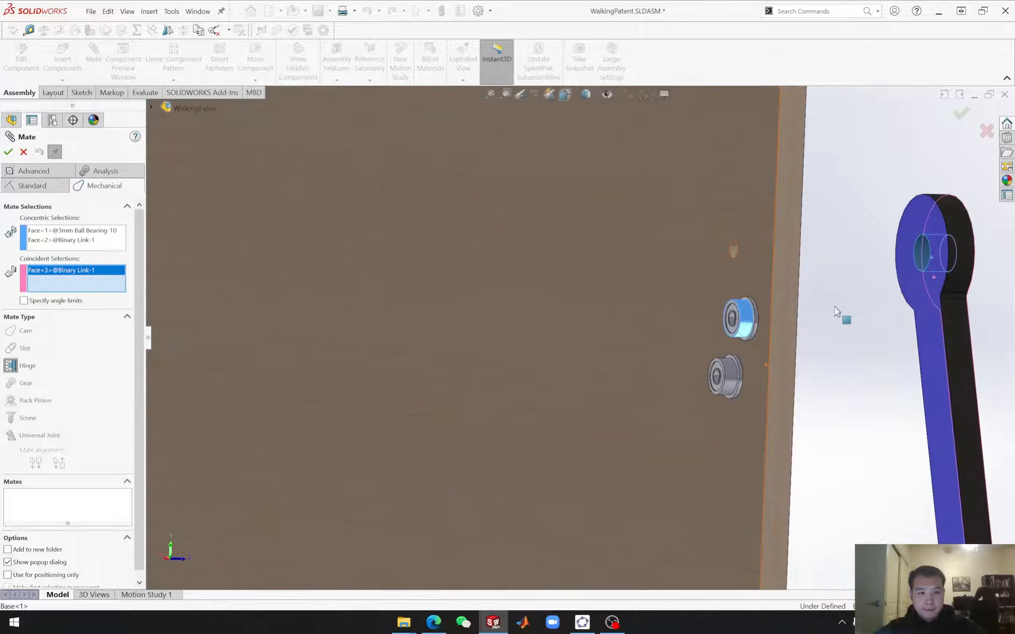
click(590, 298)
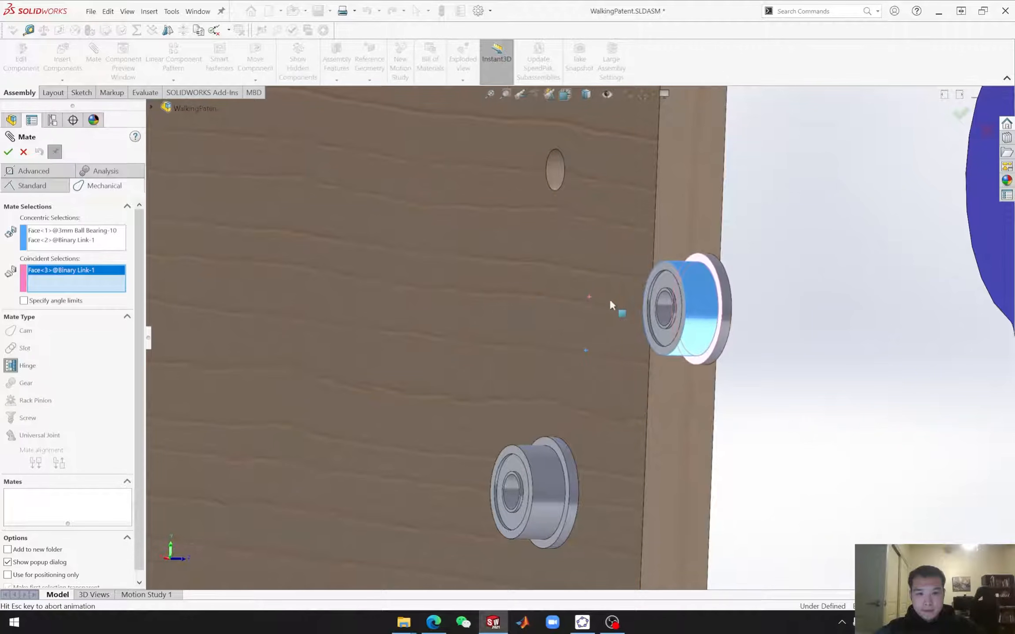
scroll(864, 365, up, 4)
middle_drag(799, 396, 737, 401)
click(8, 151)
Step: Start another hinge mate with the binary link's free-end hole and the remaining loose 3mm ball bearing's outer cylindrical face as concentric faces
middle_drag(598, 350, 739, 399)
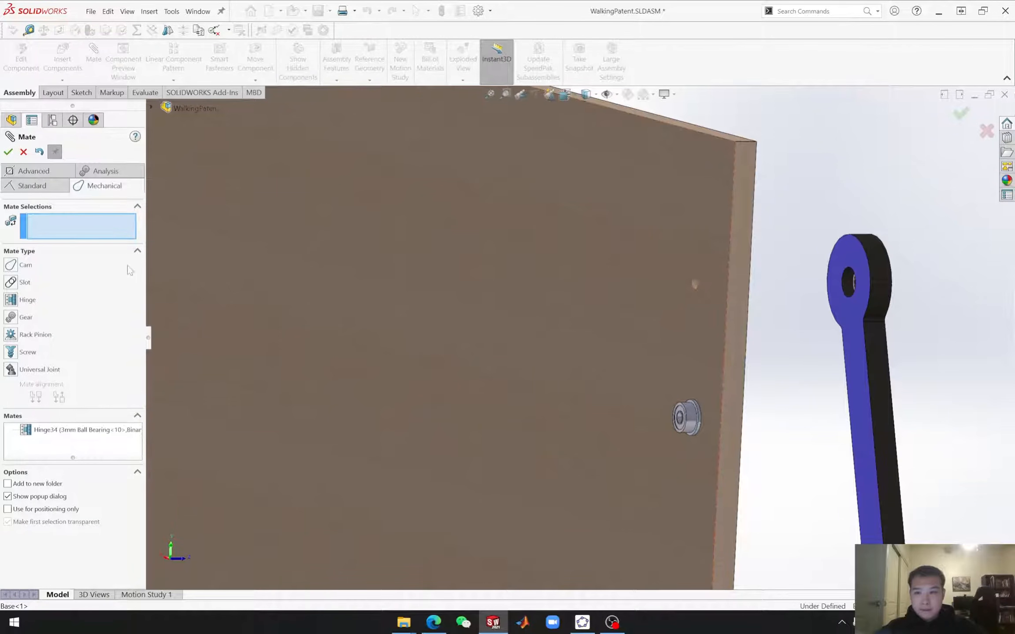
click(27, 299)
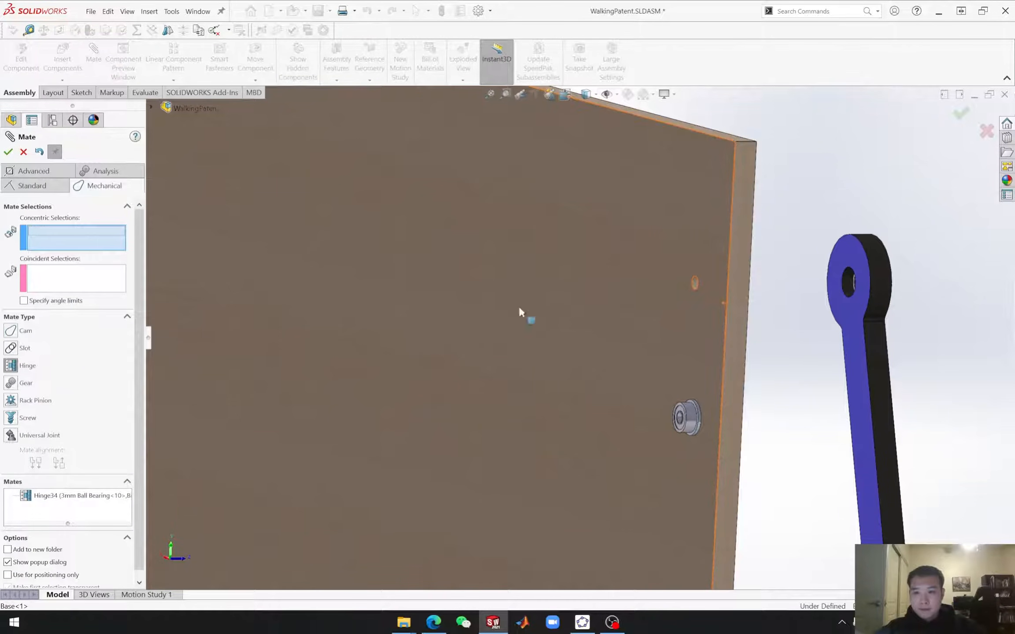
click(850, 282)
scroll(682, 421, down, 3)
click(643, 409)
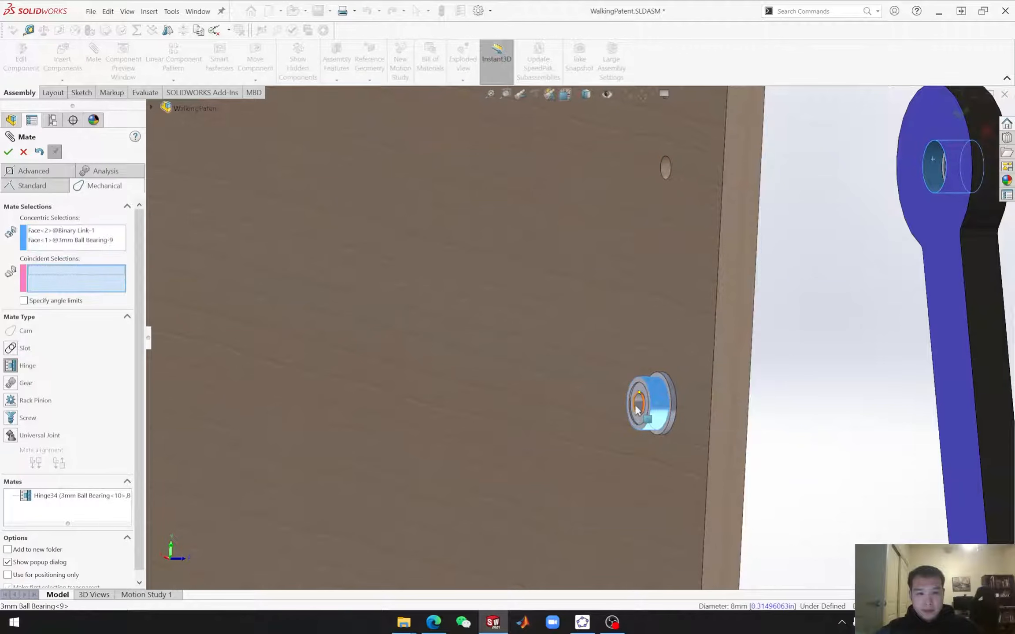
Step: Seat the second bearing's flange face coincident with the binary link's base-side face, flip the mate alignment and finish mating
scroll(652, 436, down, 2)
click(635, 445)
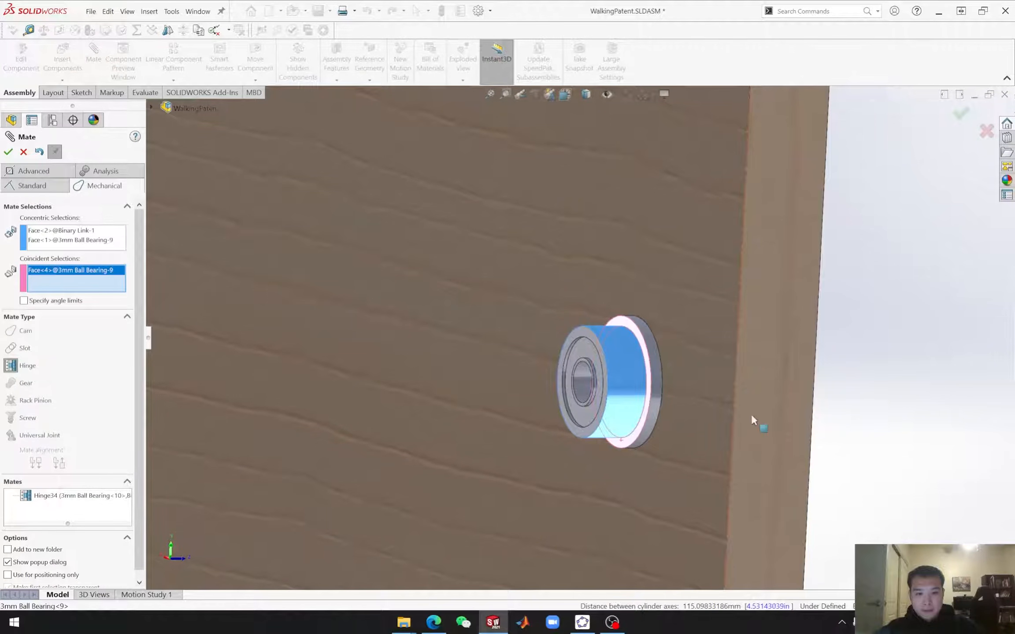
scroll(842, 377, up, 3)
scroll(842, 375, up, 1)
scroll(770, 235, down, 1)
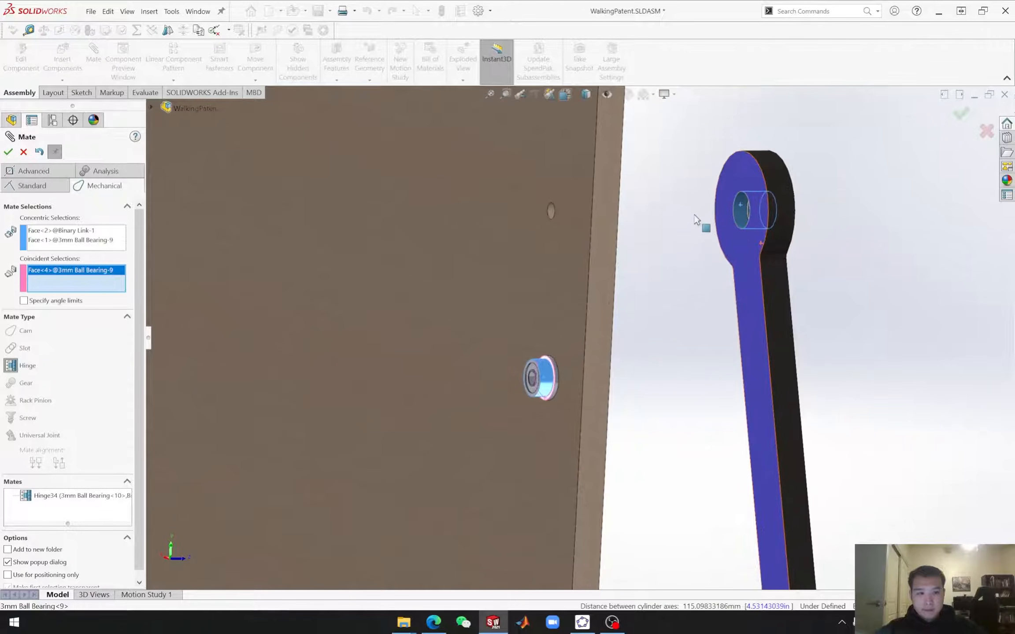
click(734, 176)
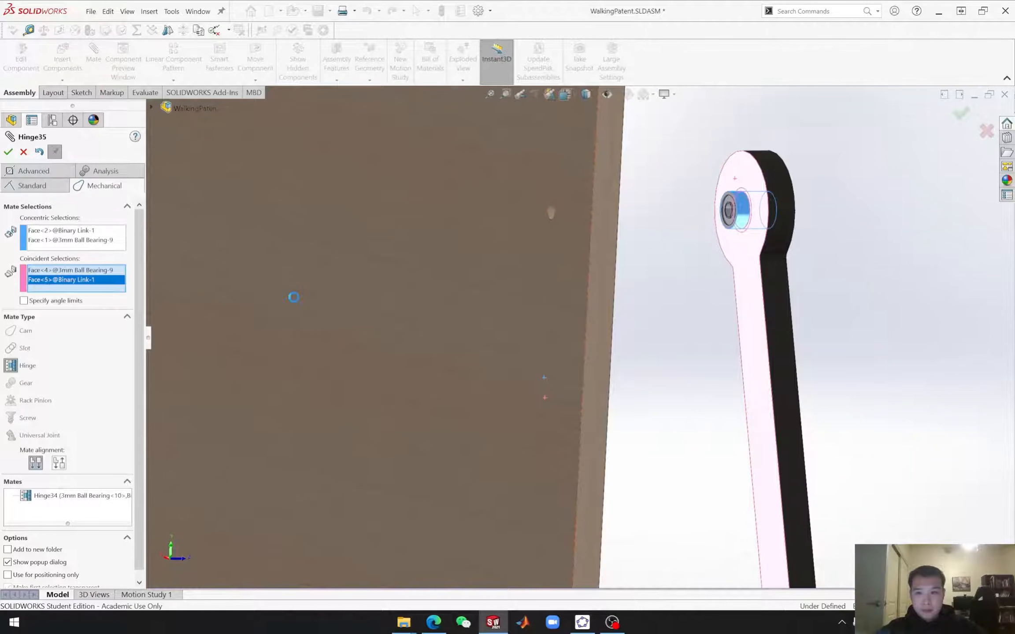
click(60, 465)
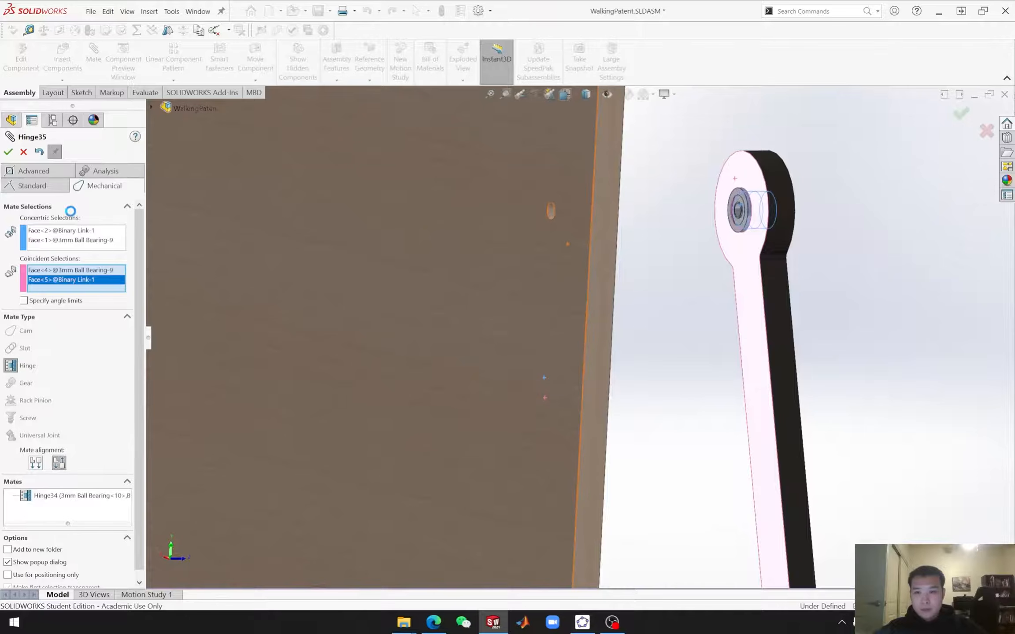
click(8, 153)
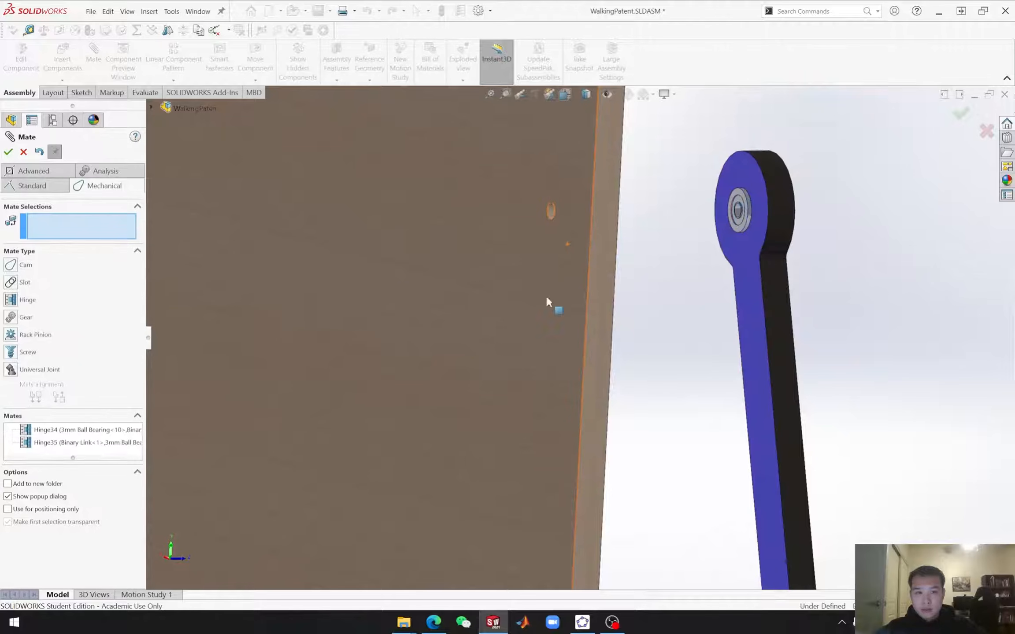
middle_drag(476, 287, 643, 390)
scroll(784, 338, up, 5)
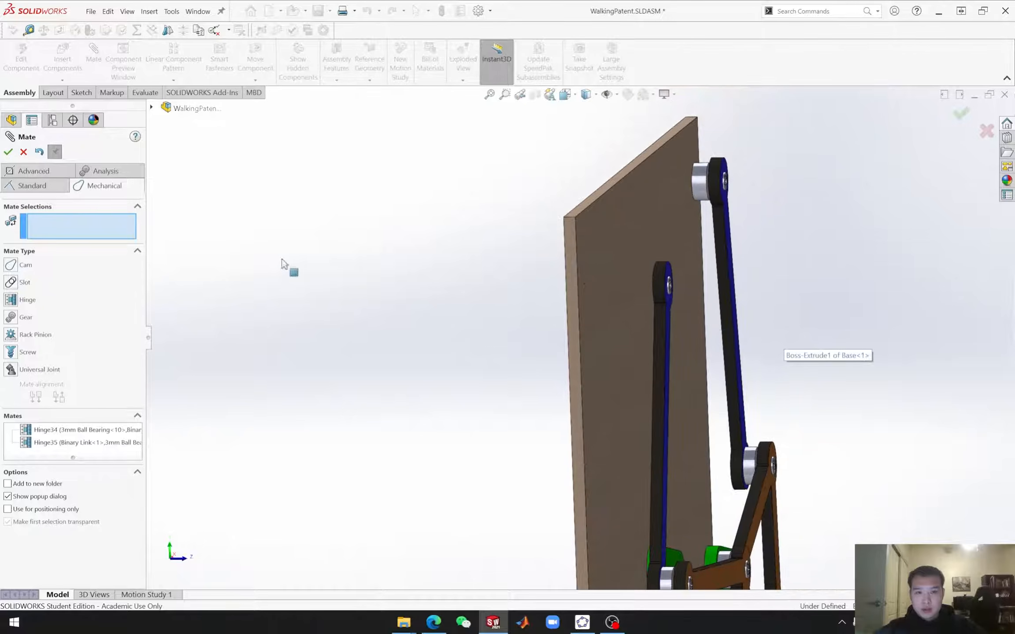
click(23, 152)
Step: Copy the M3 stainless steel washer from the other binary link's base joint into the empty space beside it
middle_drag(641, 387, 652, 383)
scroll(651, 204, down, 8)
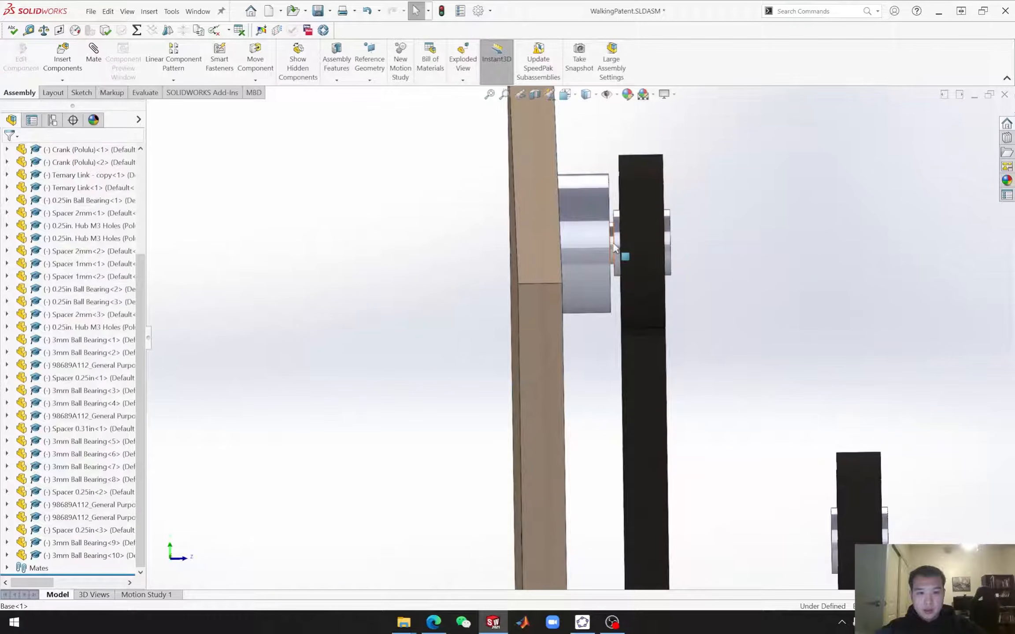
click(614, 249)
ctrl+drag(613, 247, 815, 264)
scroll(814, 424, up, 3)
Step: Start a hinge mate with the copied washer's hole and the bore of the binary link's base-side bearing as concentric faces
middle_drag(774, 498, 676, 470)
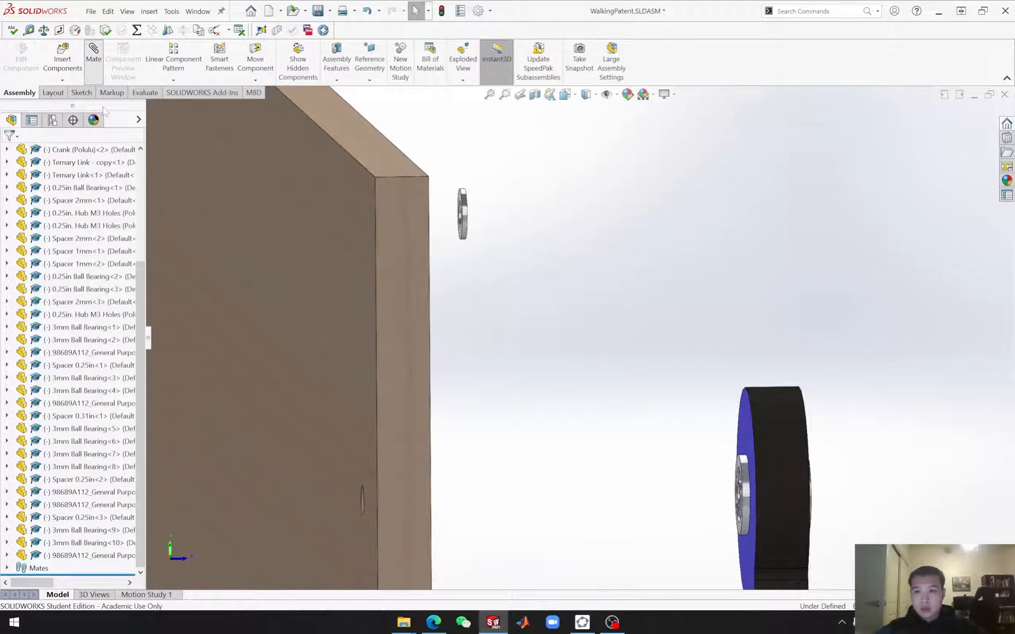
click(97, 187)
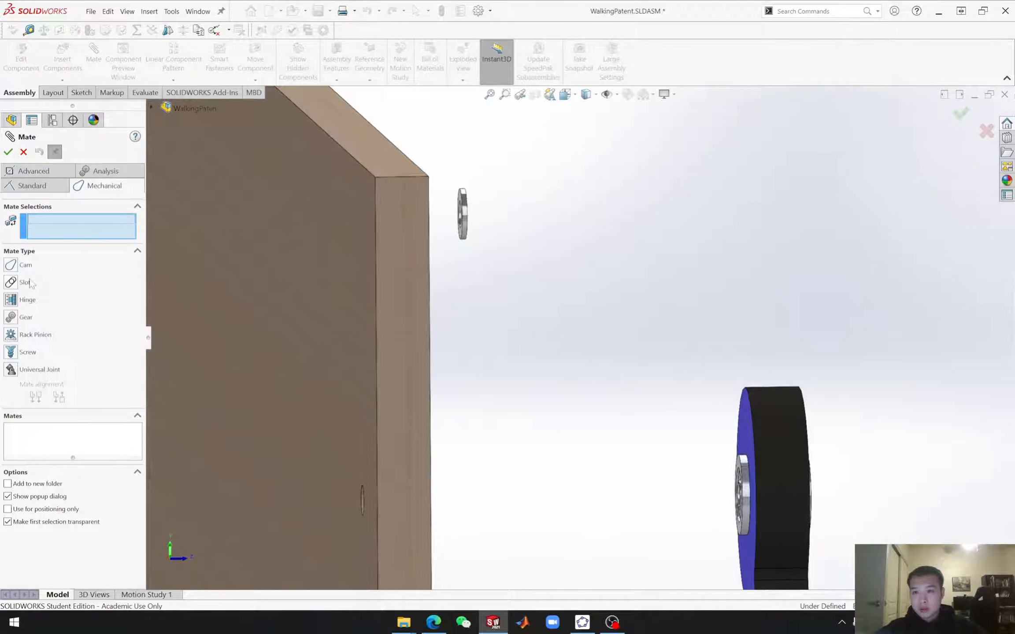
click(10, 303)
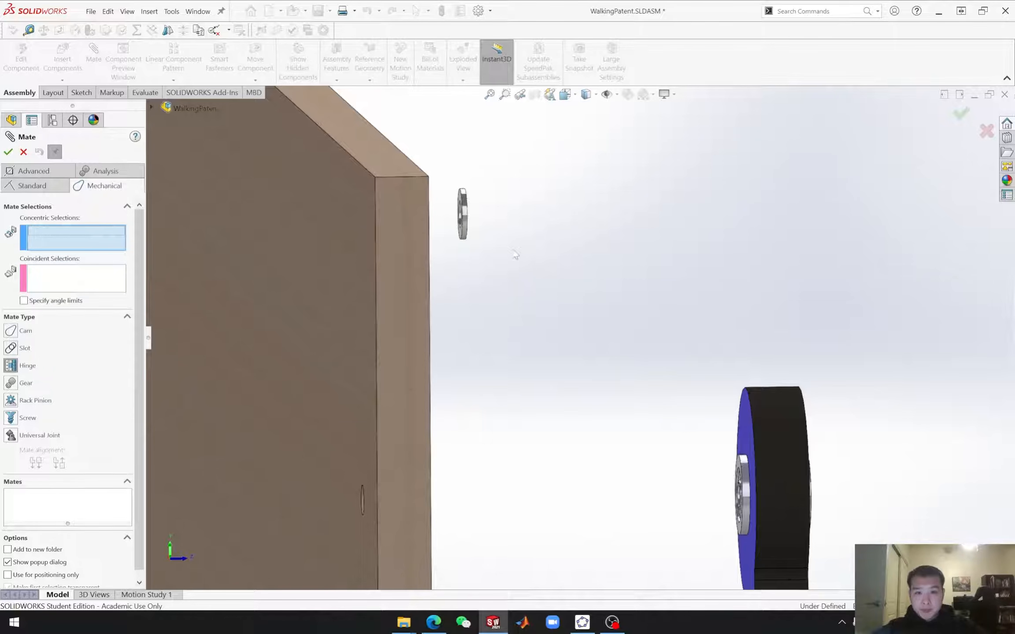
middle_drag(607, 272, 724, 232)
scroll(724, 232, down, 3)
click(593, 291)
scroll(581, 335, up, 9)
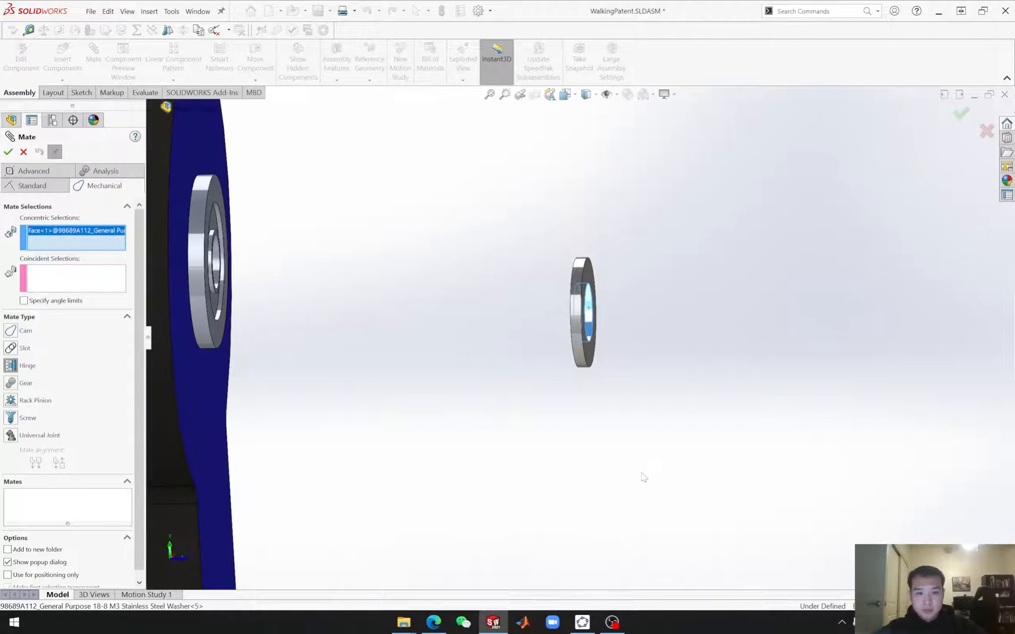
scroll(589, 493, up, 6)
middle_drag(599, 511, 763, 441)
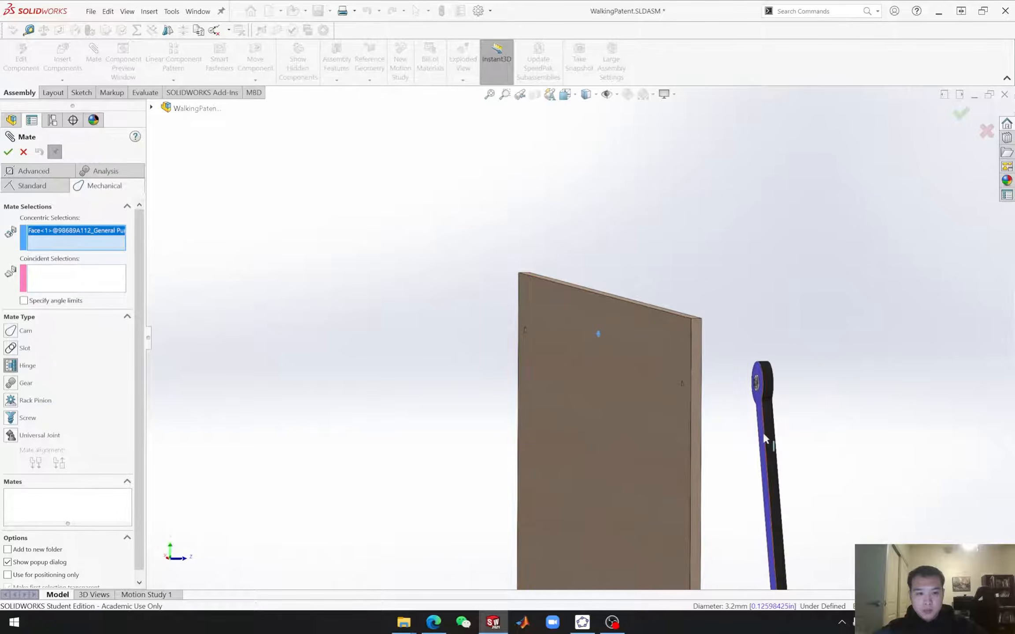
scroll(765, 440, down, 7)
scroll(658, 321, down, 4)
click(650, 231)
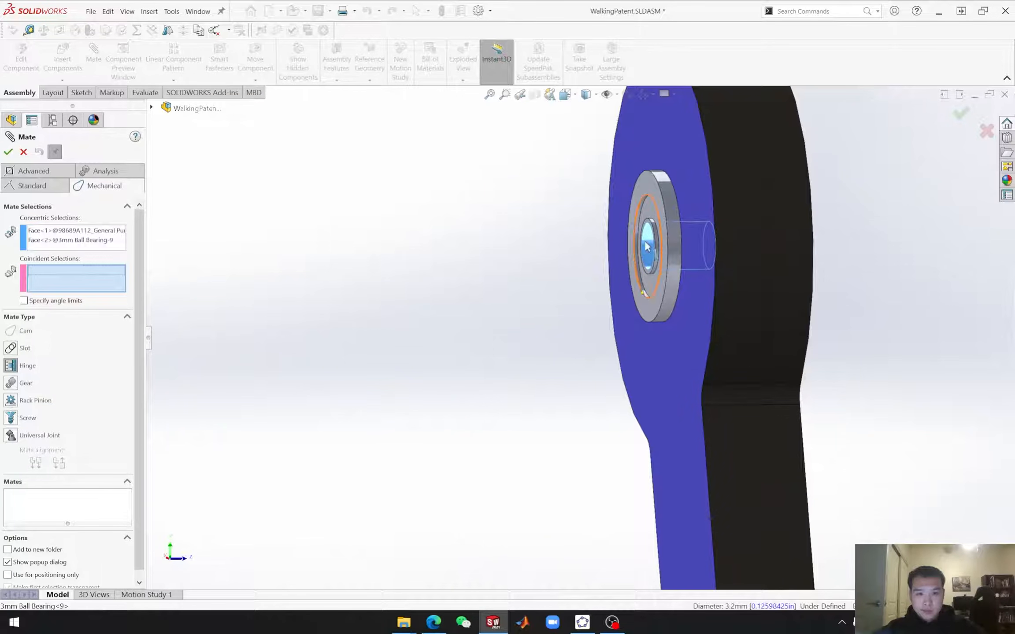
Step: Make the bearing's inner ring face coincident with the washer's flat face and finish the hinge mate
scroll(646, 236, down, 3)
click(648, 238)
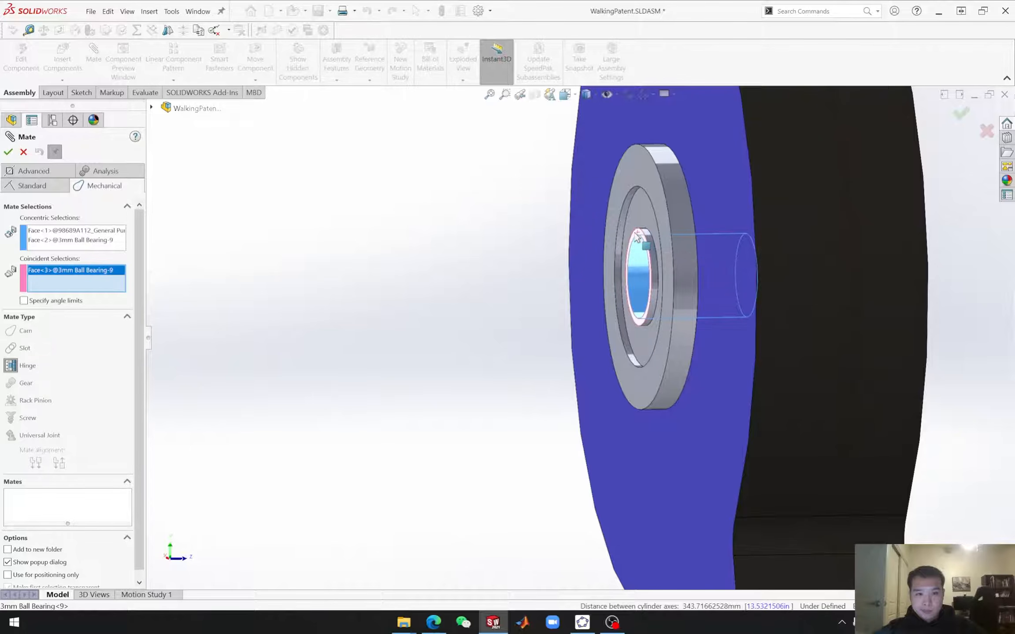
scroll(497, 274, up, 4)
middle_drag(497, 274, 633, 257)
scroll(634, 254, down, 5)
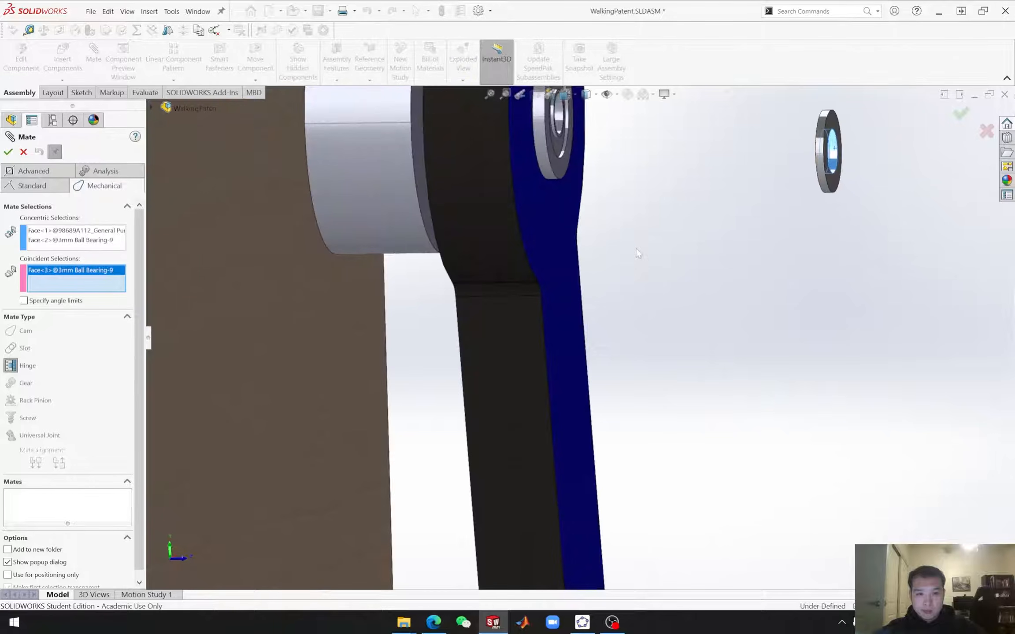
click(835, 185)
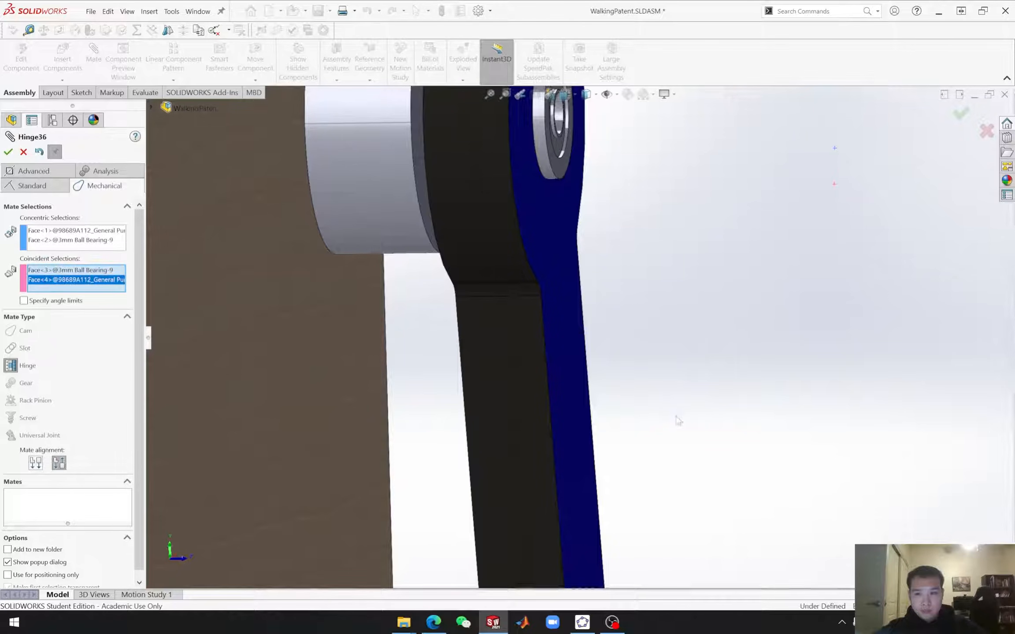
scroll(675, 427, up, 5)
middle_drag(673, 431, 716, 375)
scroll(619, 334, down, 5)
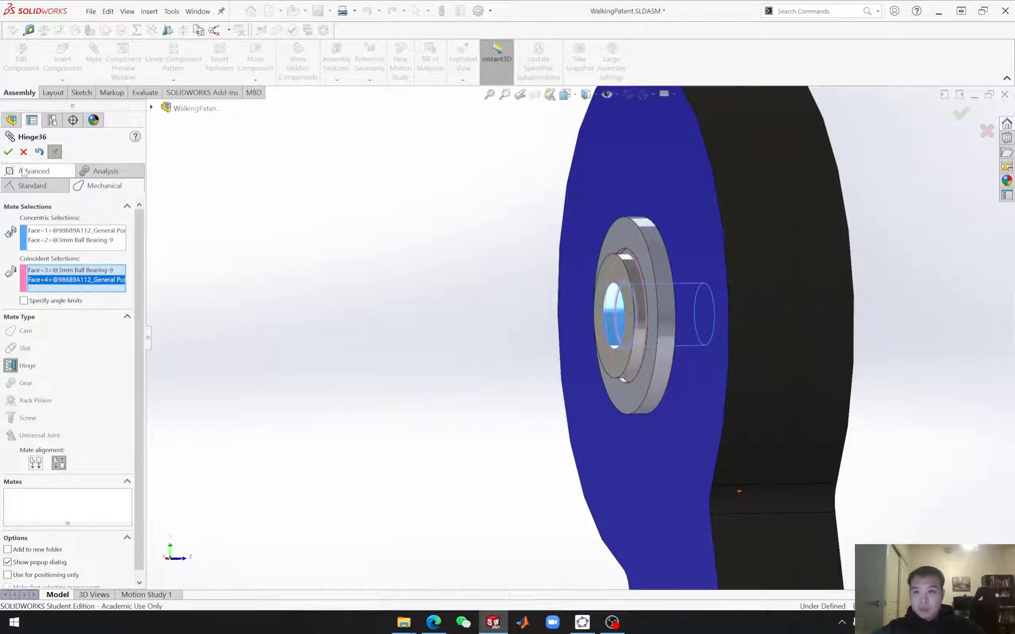
click(9, 153)
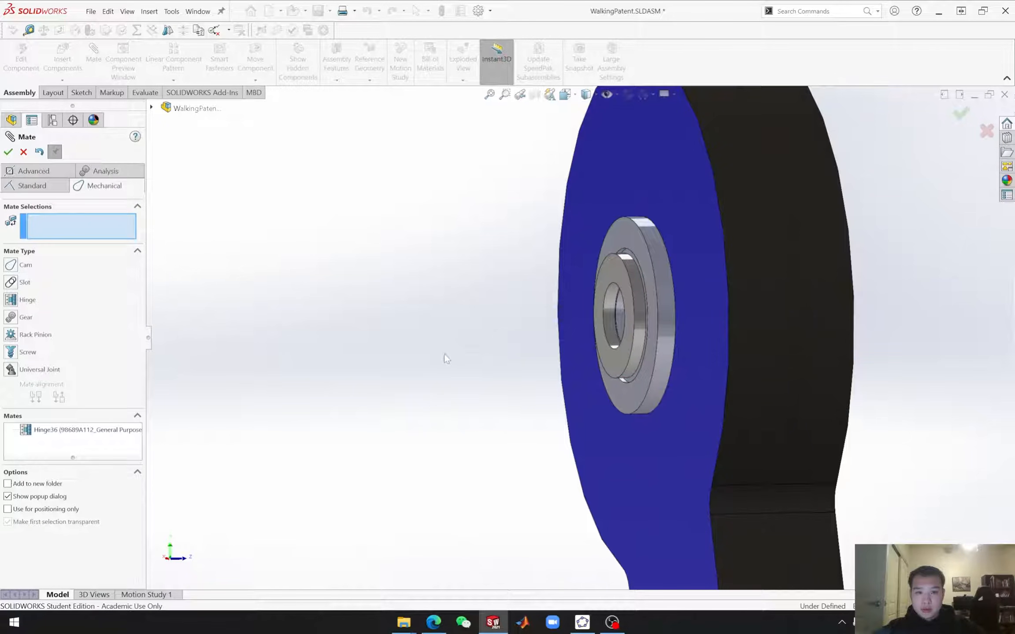
click(24, 153)
Step: Measure the normal distance between the base's link-side face and the outer face of the newly mated washer
scroll(423, 321, up, 5)
middle_drag(385, 335, 450, 383)
click(530, 376)
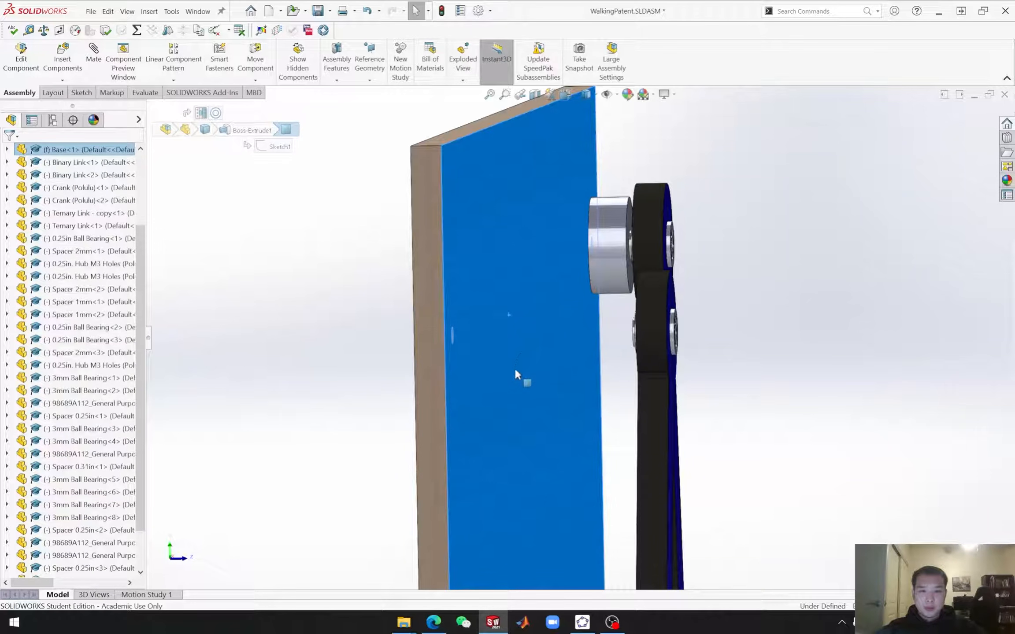
middle_drag(516, 373, 558, 370)
click(670, 332)
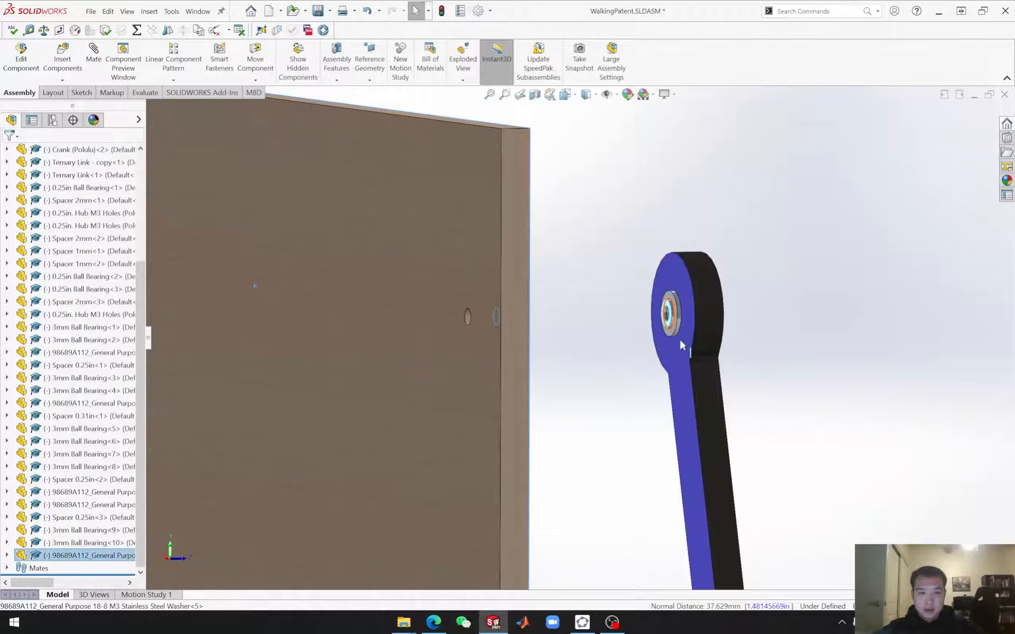
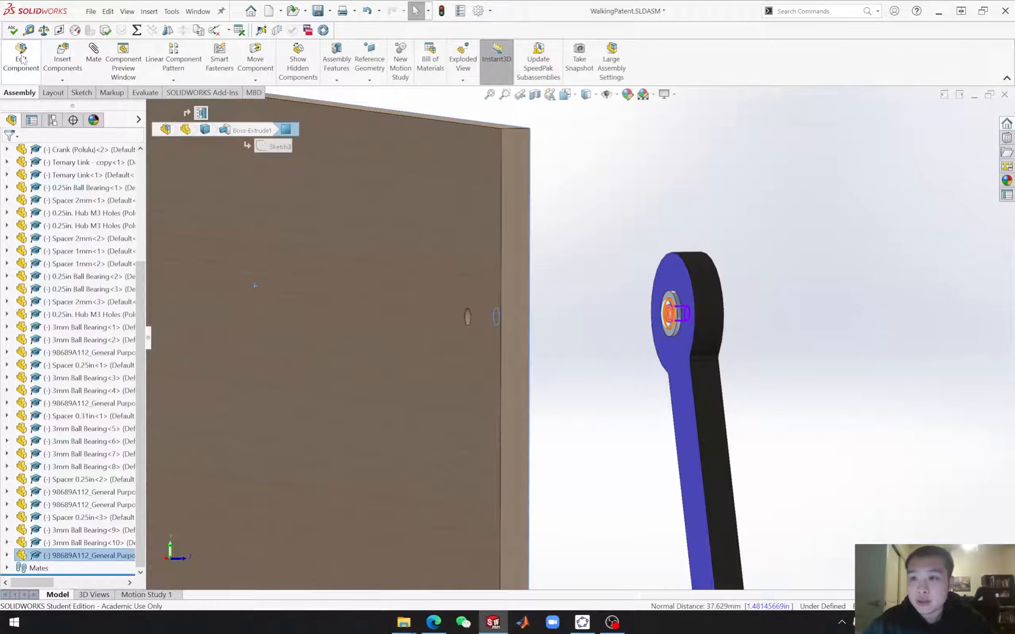
Step: Start inserting a component and browse to the Hardware folder in SW Templates 10-30-22
click(65, 64)
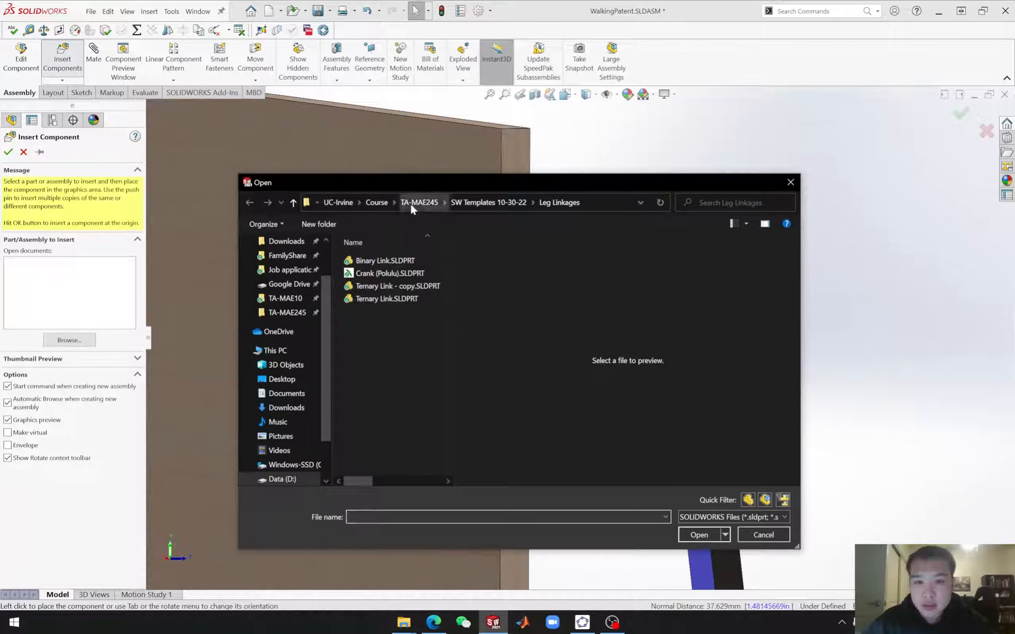
click(412, 203)
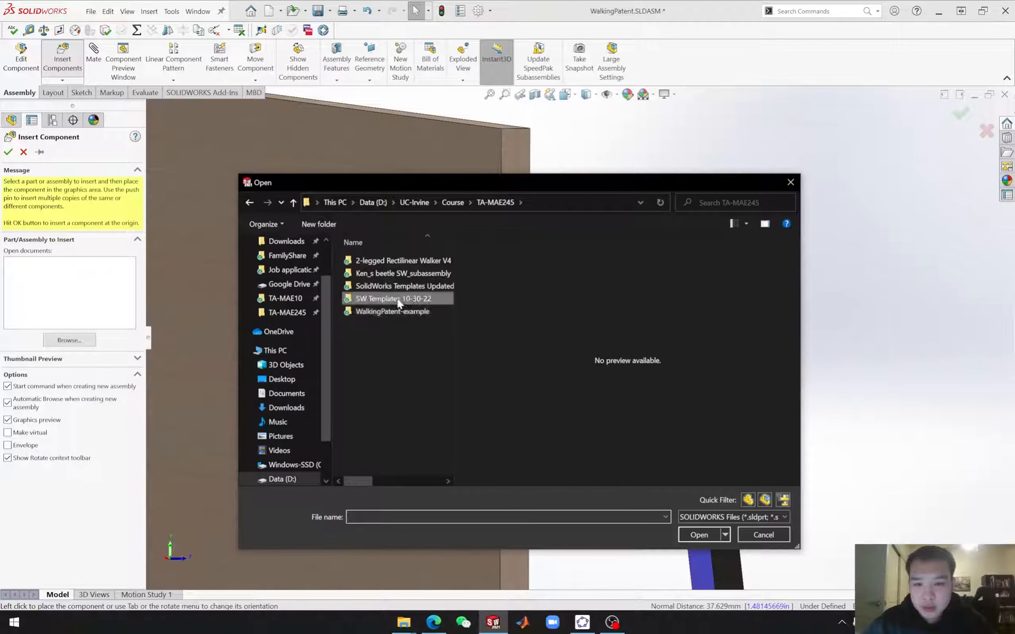
double_click(396, 298)
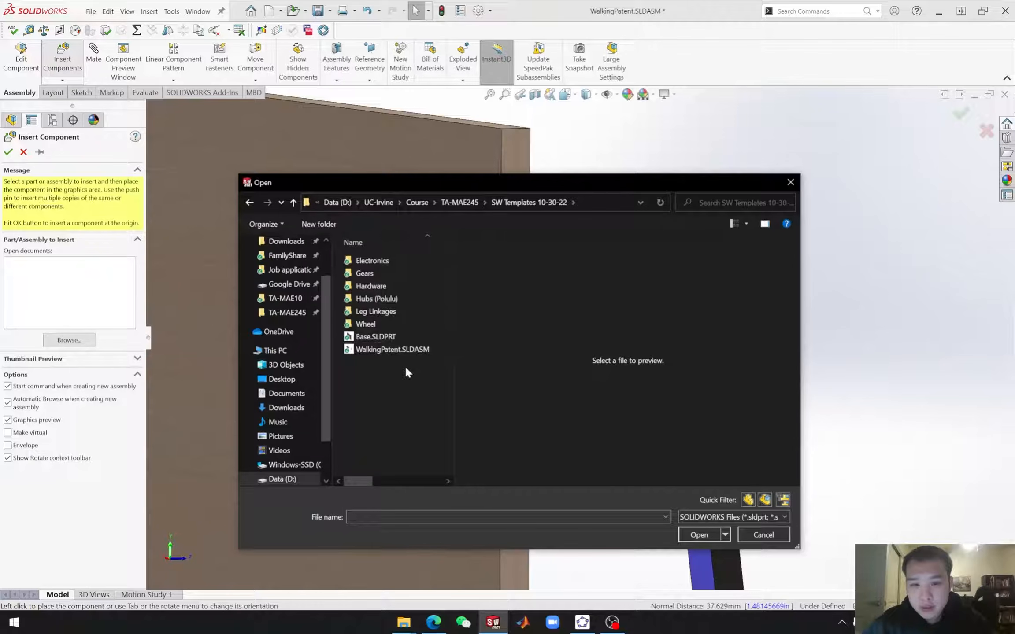
click(396, 349)
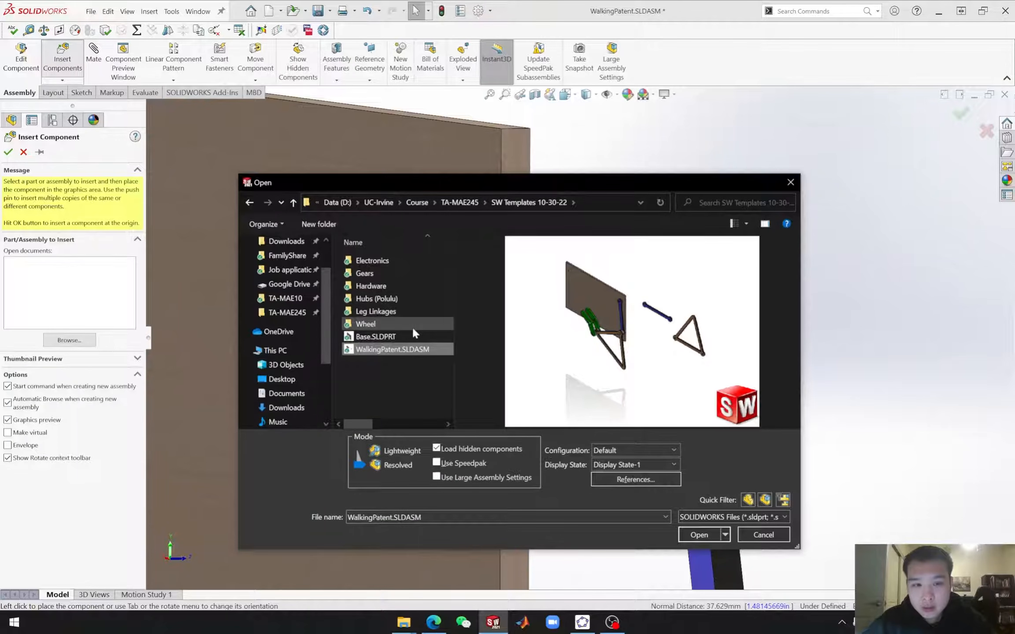
click(374, 287)
double_click(373, 287)
scroll(379, 353, down, 5)
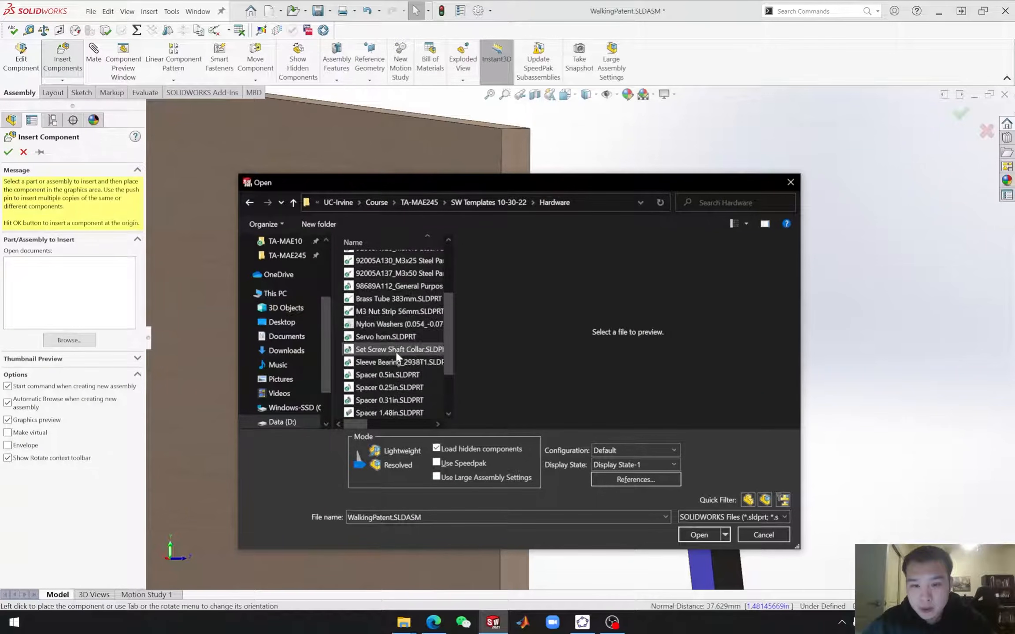
Step: Insert the part Spacer 1.48in and place it beside the base near the binary link's free end
click(387, 402)
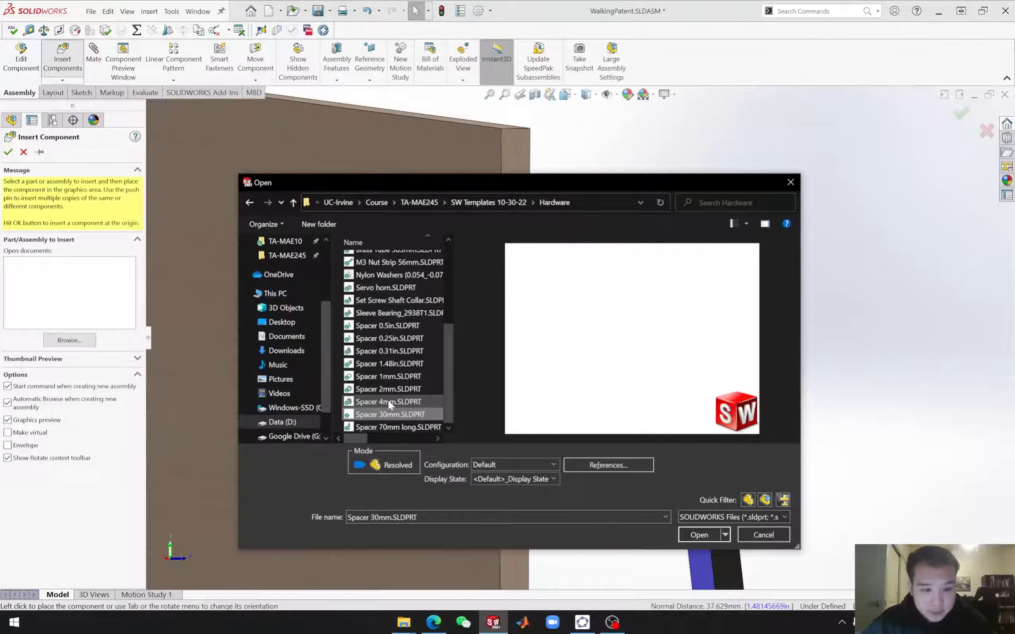
click(406, 366)
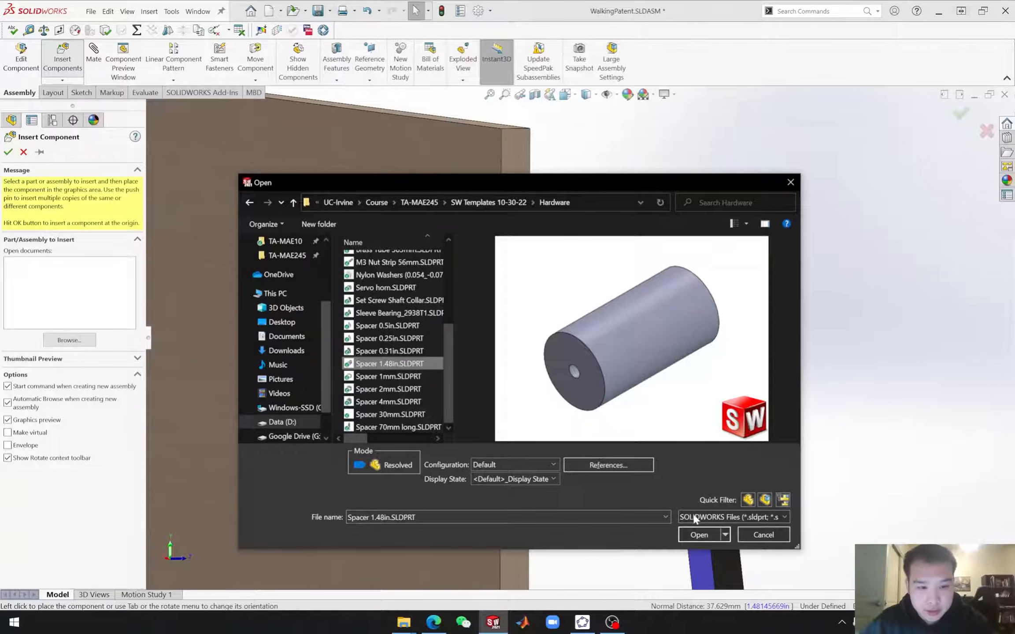
click(698, 535)
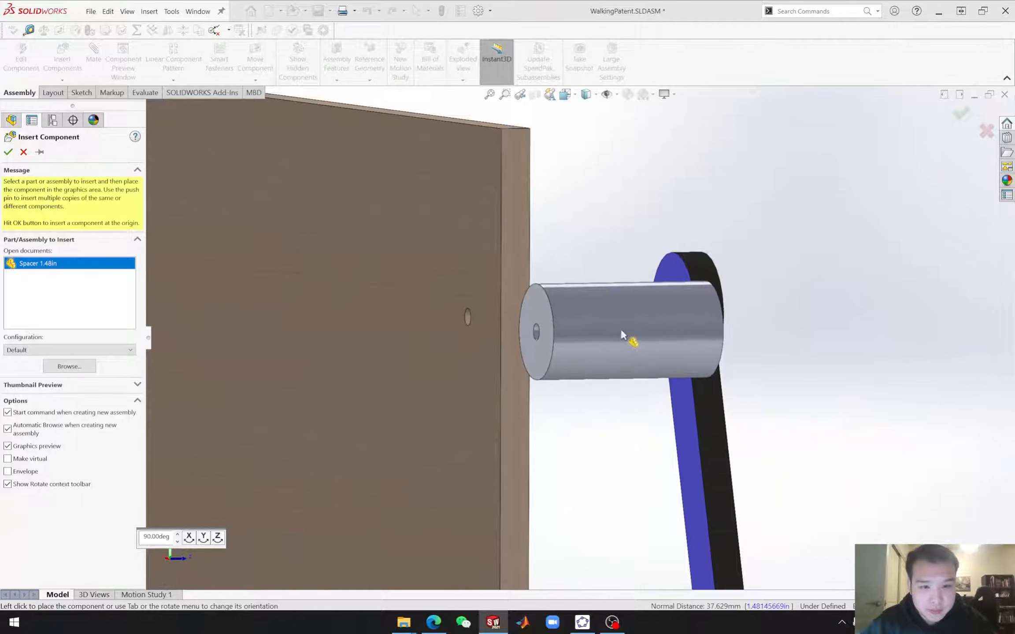
click(616, 322)
middle_drag(643, 414, 285, 311)
scroll(286, 311, down, 5)
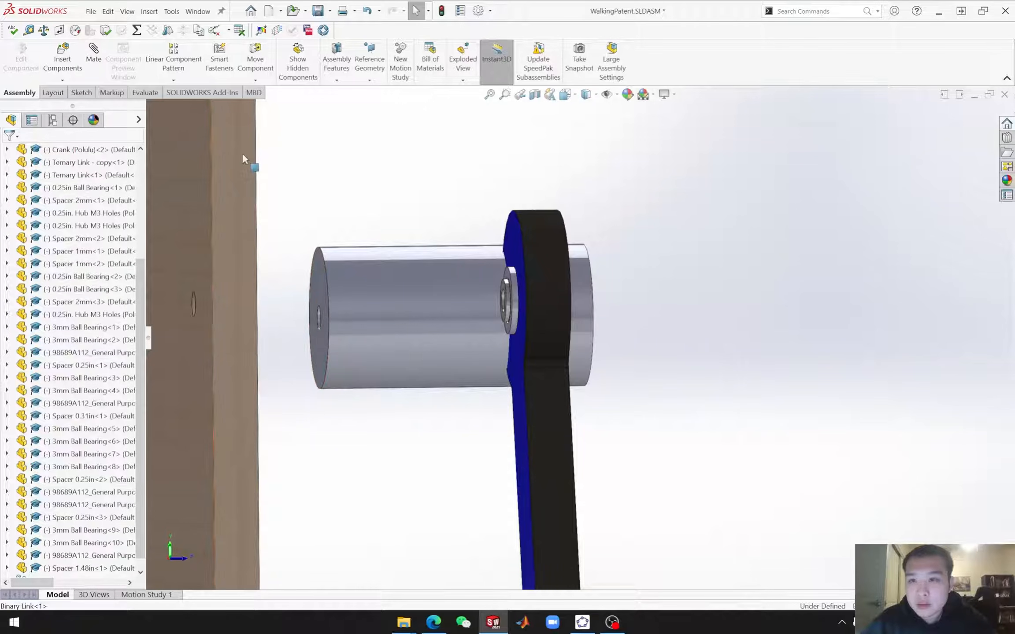
Step: Start a hinge mate and make the 1.48in spacer's bore concentric with the base's hole beside it
click(102, 64)
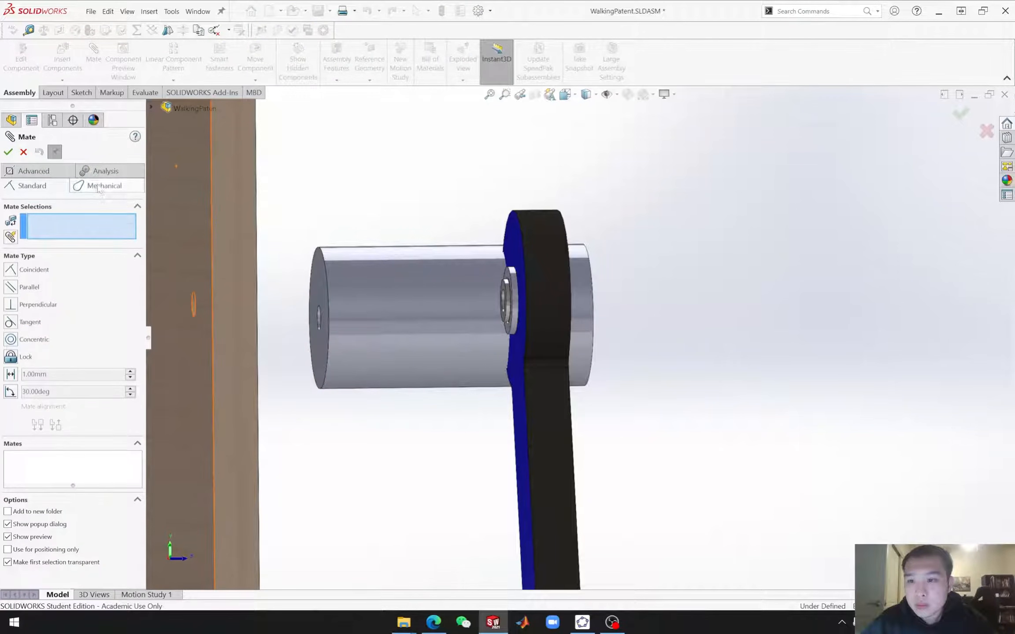
click(99, 187)
click(11, 299)
scroll(366, 335, down, 5)
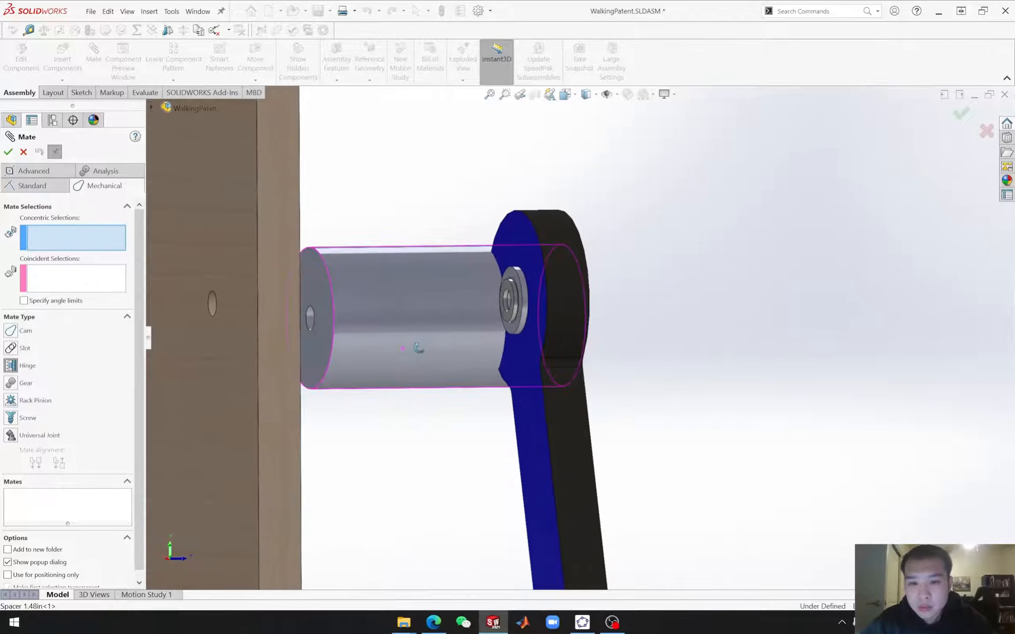
scroll(366, 328, up, 3)
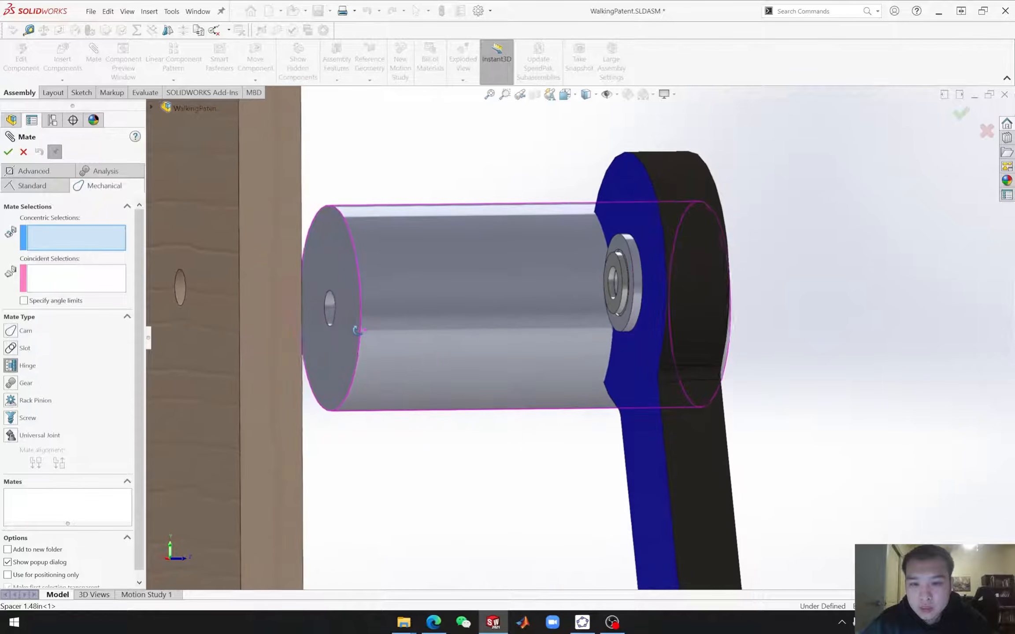
click(331, 307)
scroll(295, 346, down, 2)
scroll(342, 363, up, 2)
scroll(454, 313, down, 4)
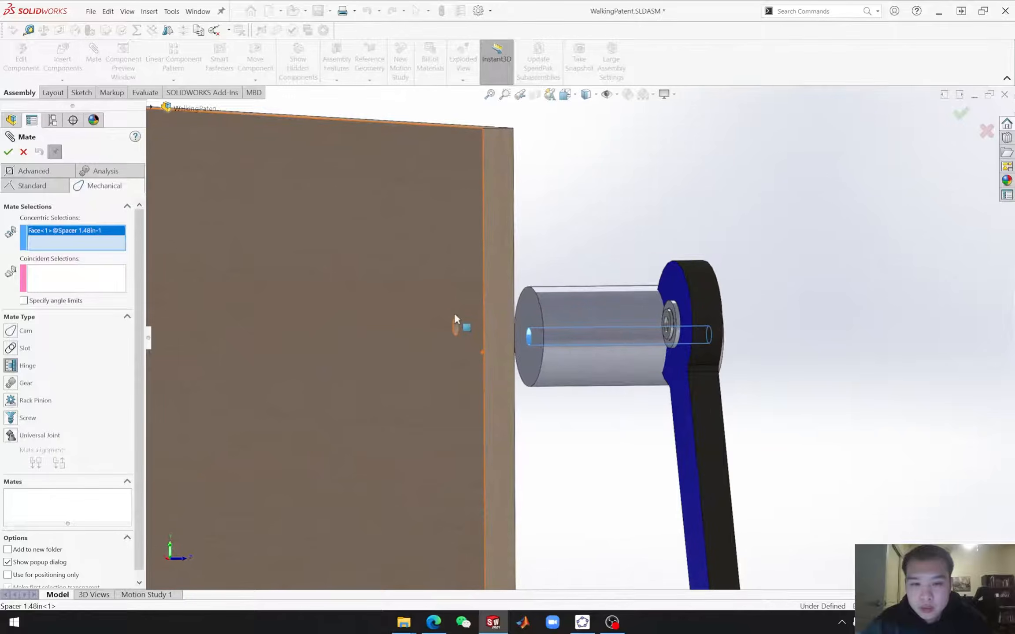
scroll(462, 335, down, 2)
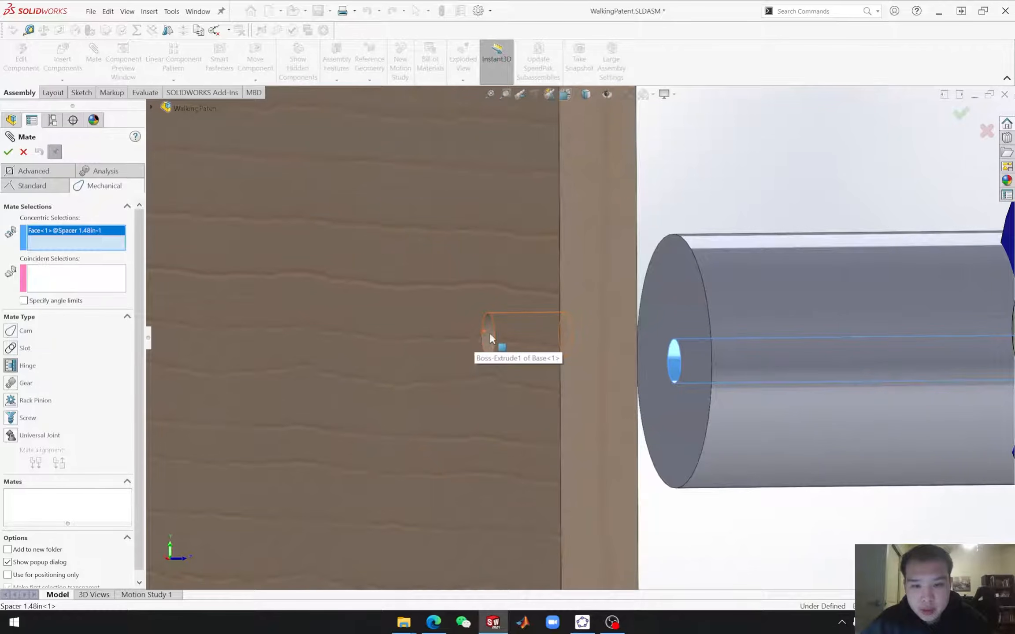
click(489, 333)
Step: Make the base's link-side face coincident with the 1.48in spacer's near end face and finish the hinge mate
middle_drag(579, 403, 561, 417)
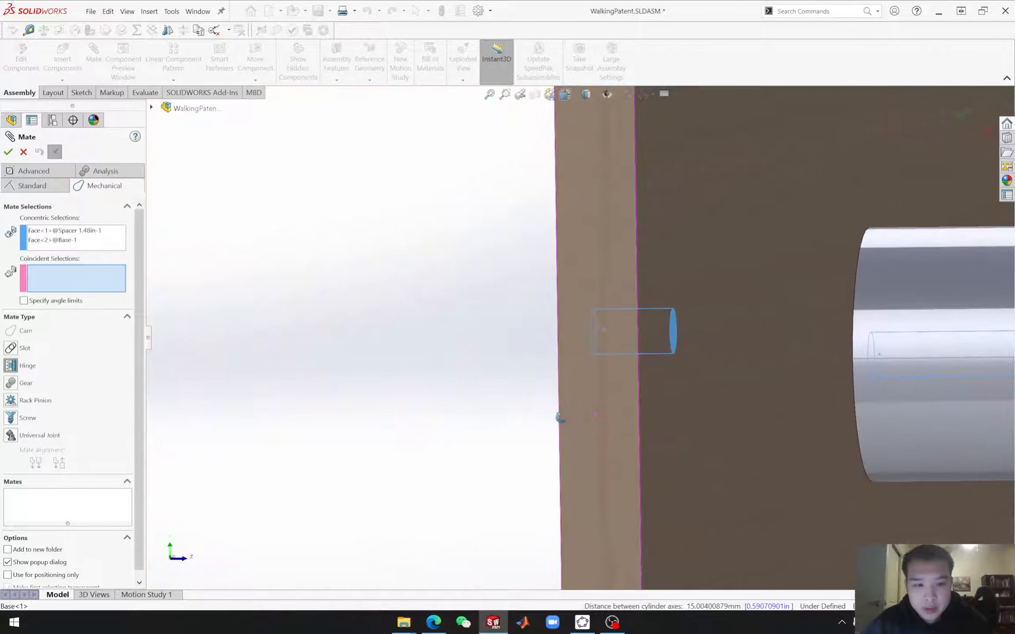
click(708, 388)
middle_drag(708, 388, 775, 435)
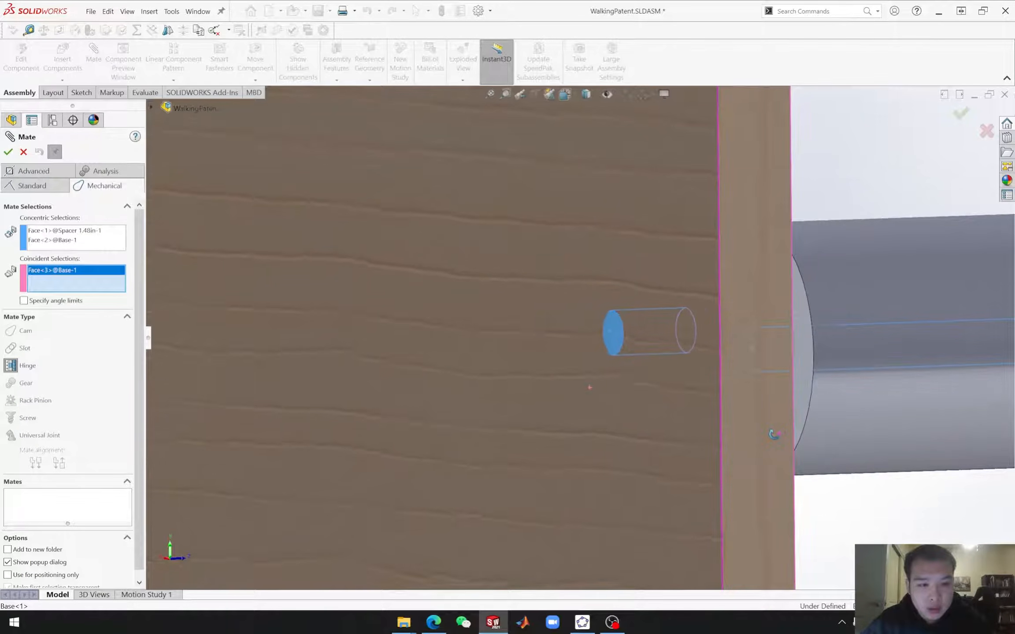
click(841, 383)
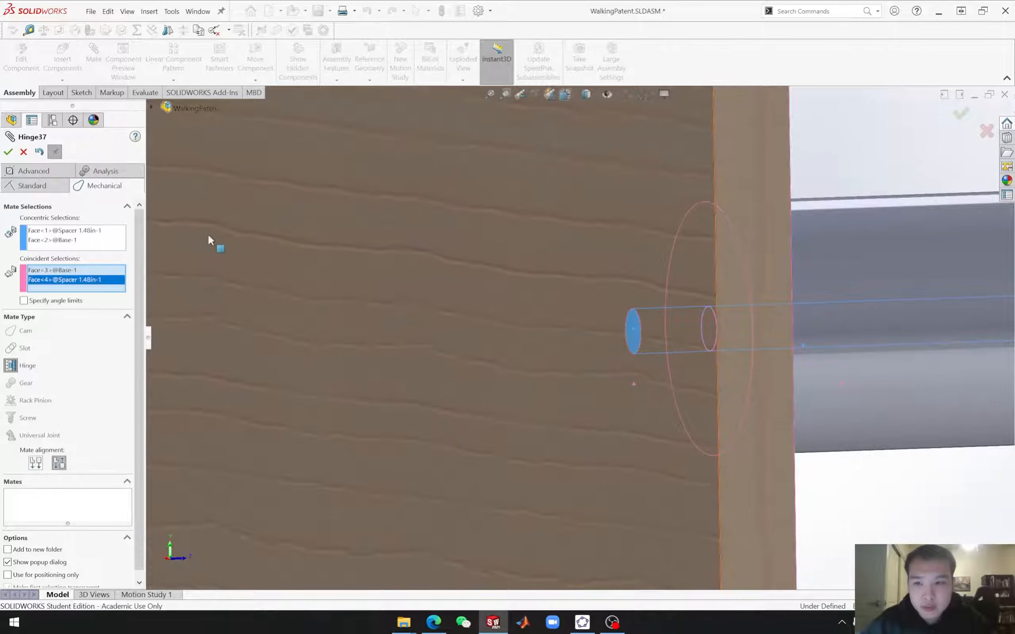
click(8, 152)
middle_drag(427, 335, 560, 438)
click(23, 153)
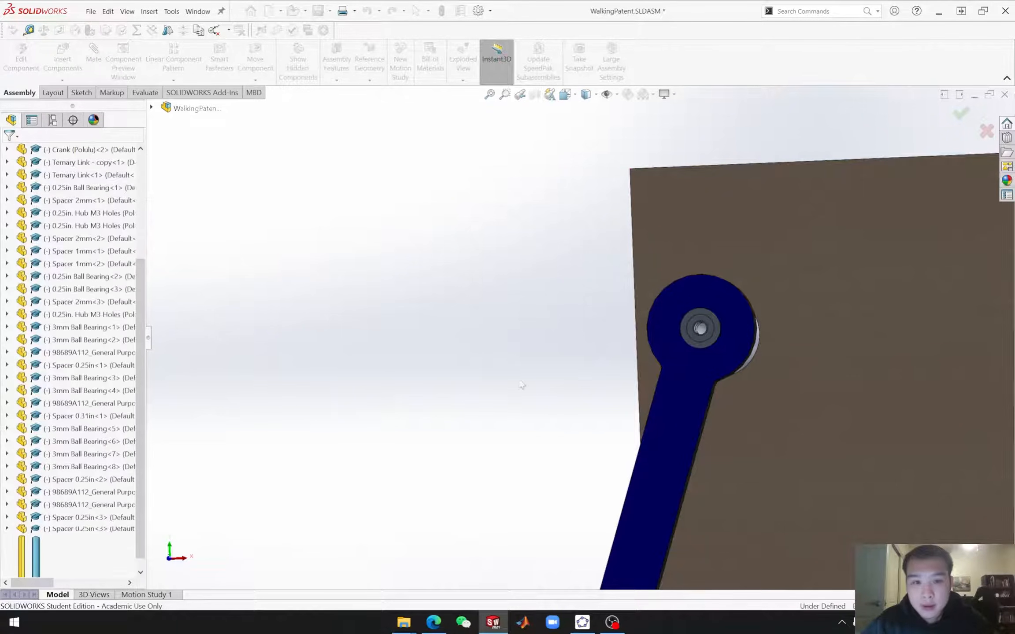
Step: Move the binary link's free end clear of the 1.48in spacer and mate the spacer's bore concentric with the M3 washer's hole
drag(669, 411, 566, 392)
click(703, 333)
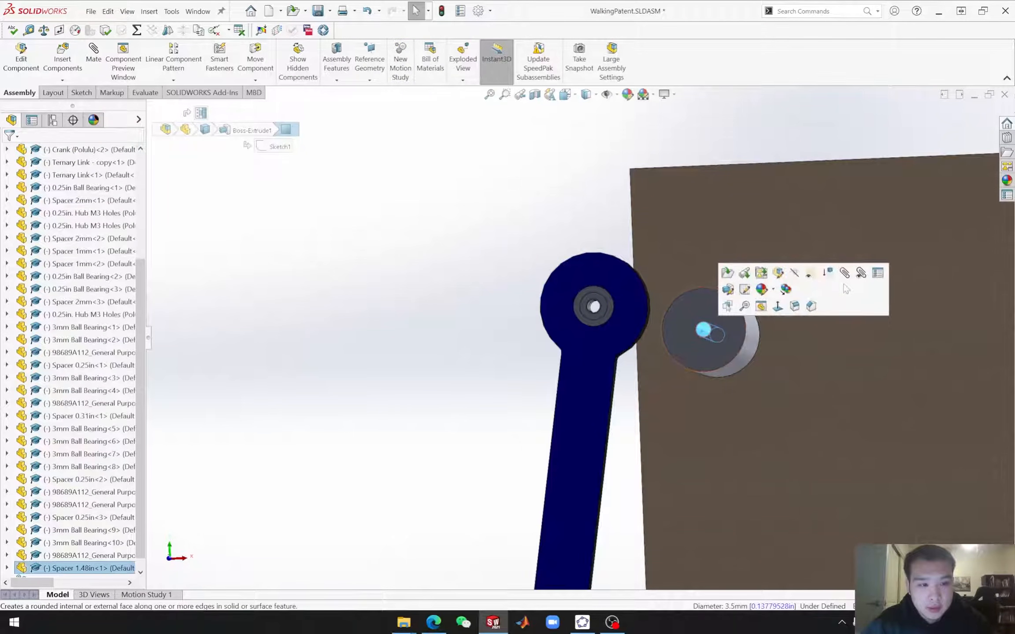
key(m)
middle_drag(733, 411, 916, 424)
scroll(910, 327, down, 3)
scroll(875, 320, down, 5)
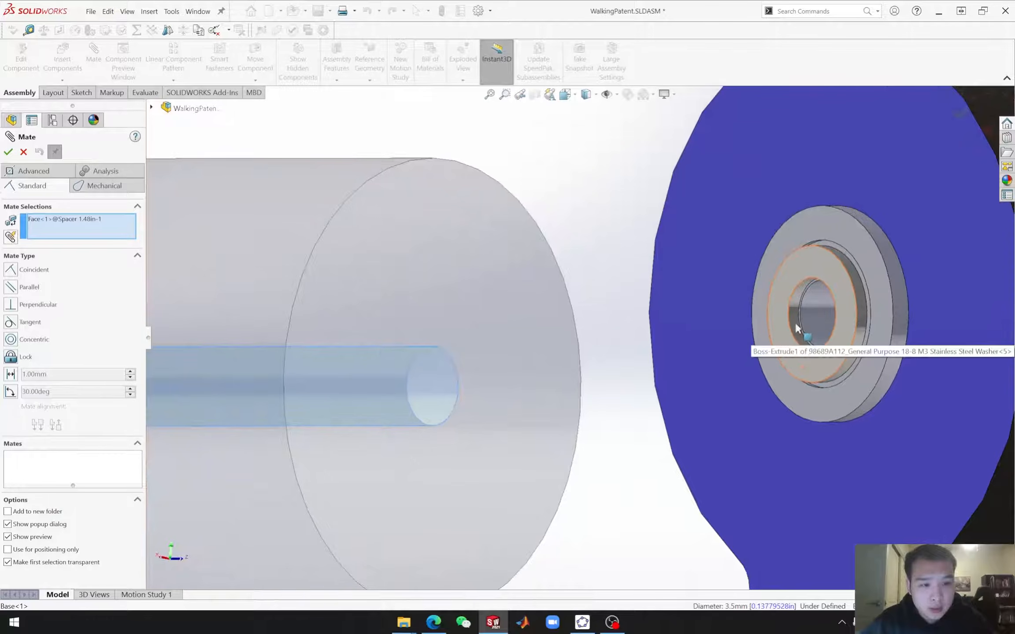
click(796, 324)
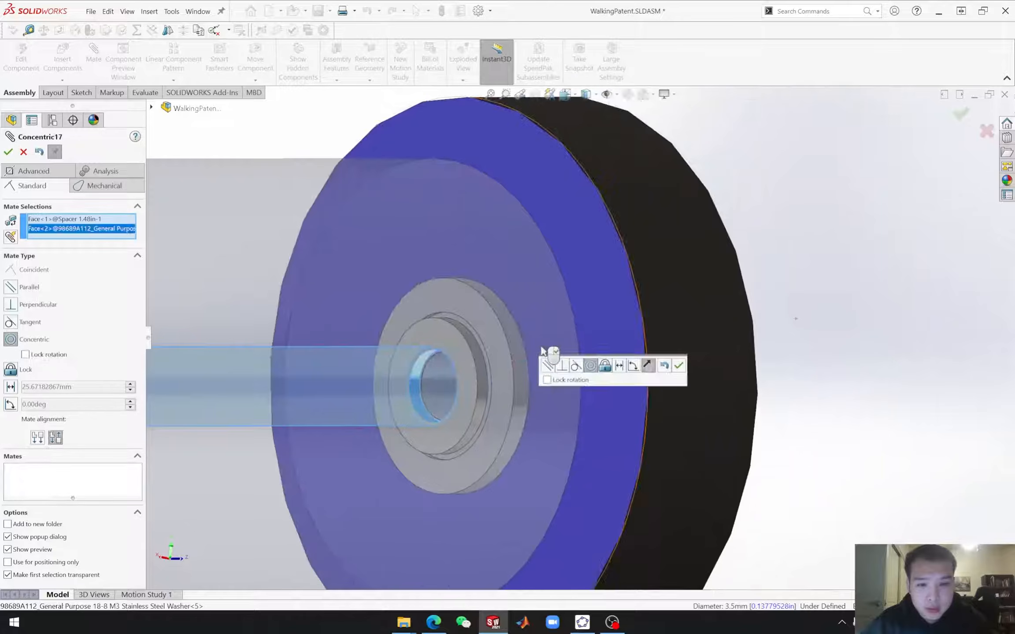
click(8, 152)
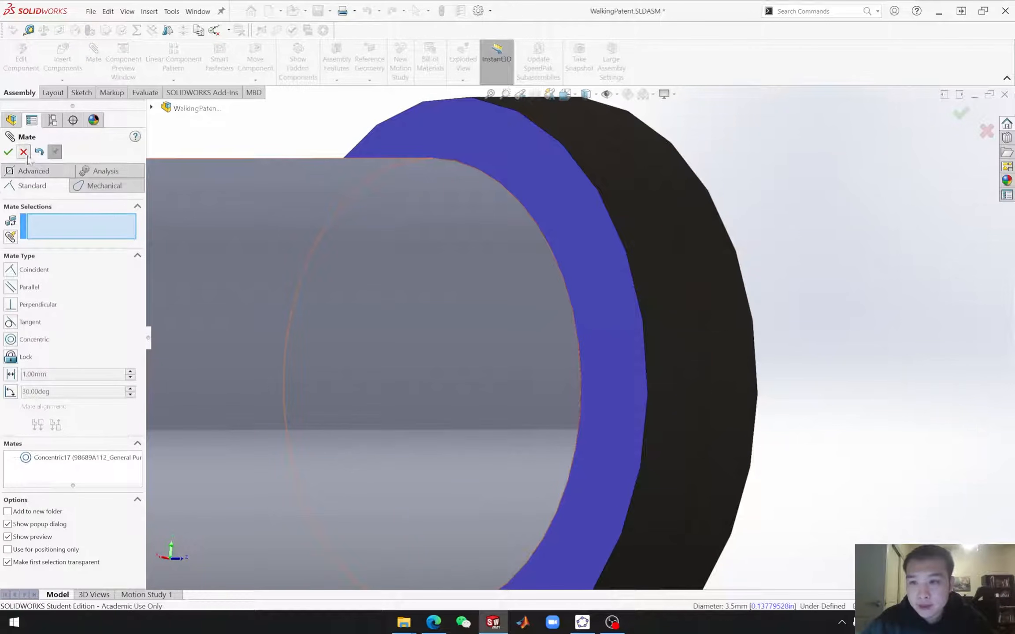
click(24, 152)
Step: In the front view, turn the green crank until both arms slope down evenly from its pivot, and inspect the assembled linkage
middle_drag(516, 421, 568, 447)
scroll(564, 434, down, 8)
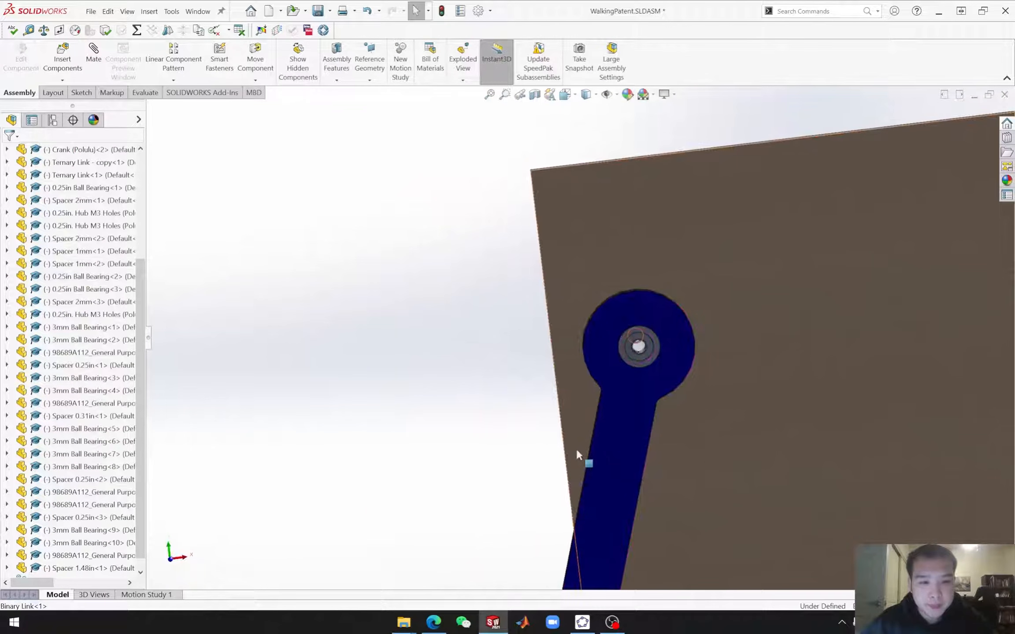
scroll(708, 459, down, 8)
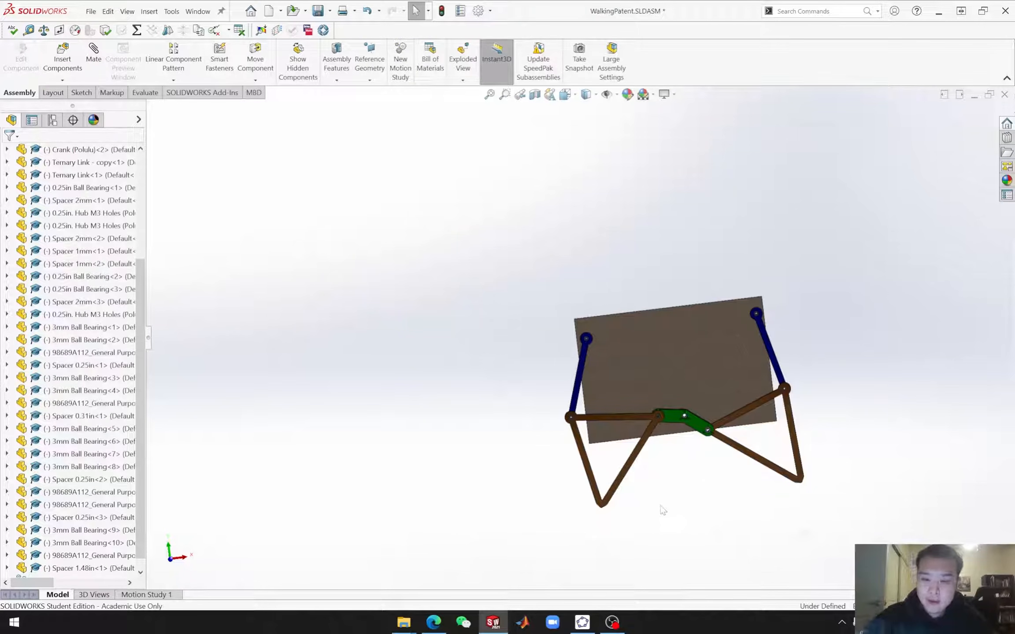
key(ctrl+1)
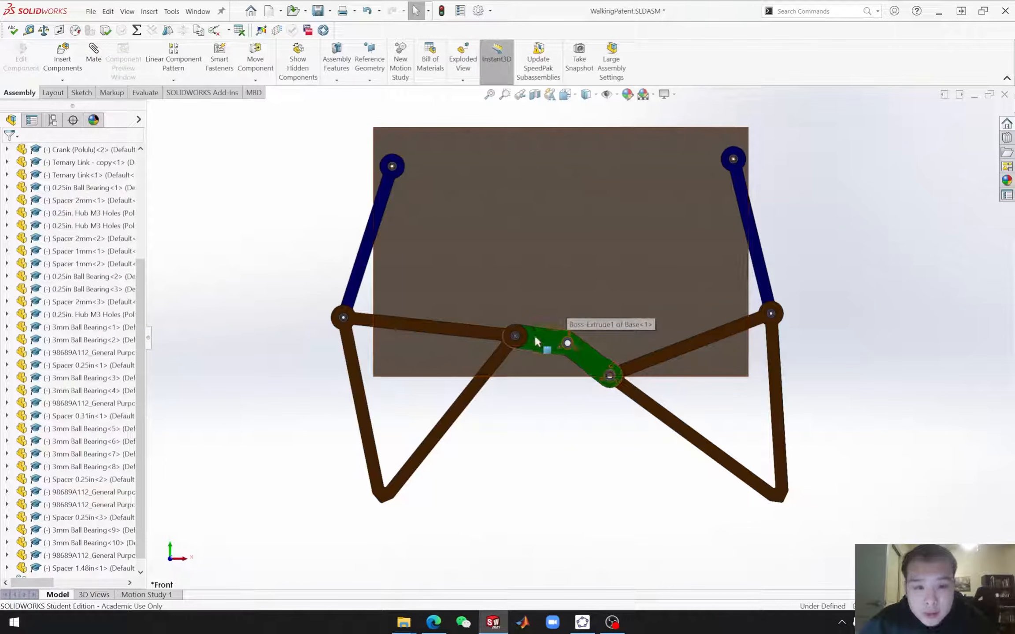
mouse_move(530, 334)
mouse_down()
mouse_move(549, 364)
mouse_move(584, 340)
mouse_move(585, 390)
mouse_move(590, 326)
mouse_move(574, 332)
mouse_move(600, 345)
mouse_move(587, 338)
mouse_move(572, 353)
mouse_move(586, 343)
mouse_move(546, 322)
mouse_move(544, 350)
mouse_up()
key(Escape)
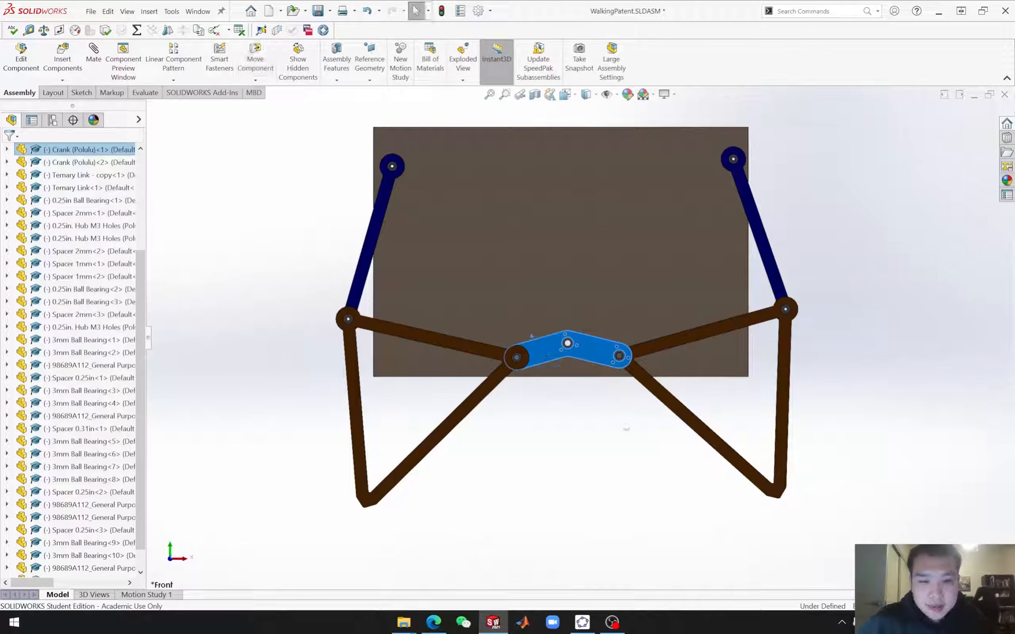
middle_drag(582, 433, 603, 349)
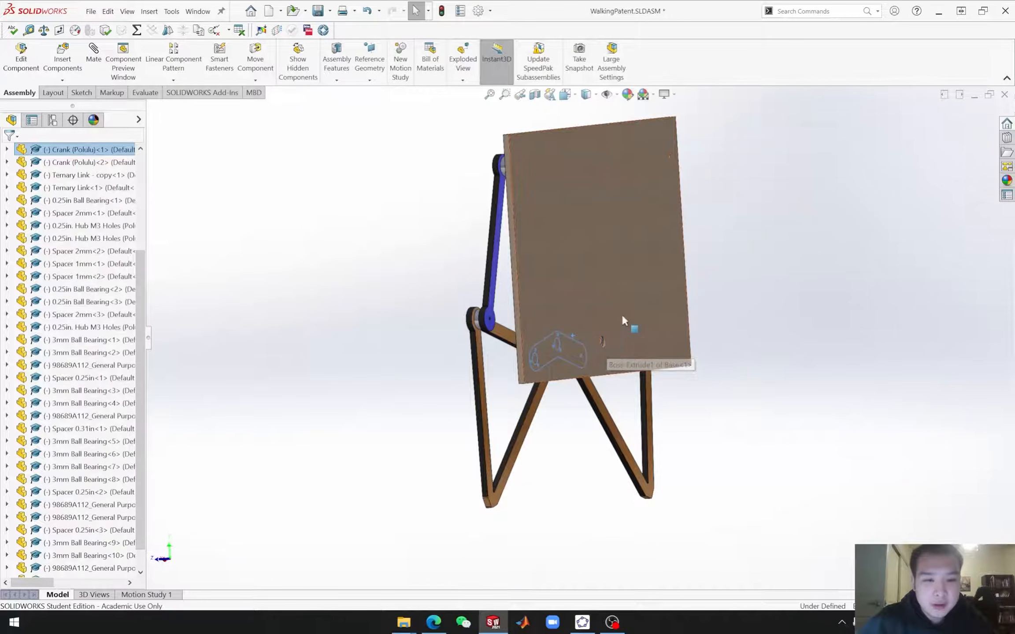
middle_drag(616, 332, 733, 329)
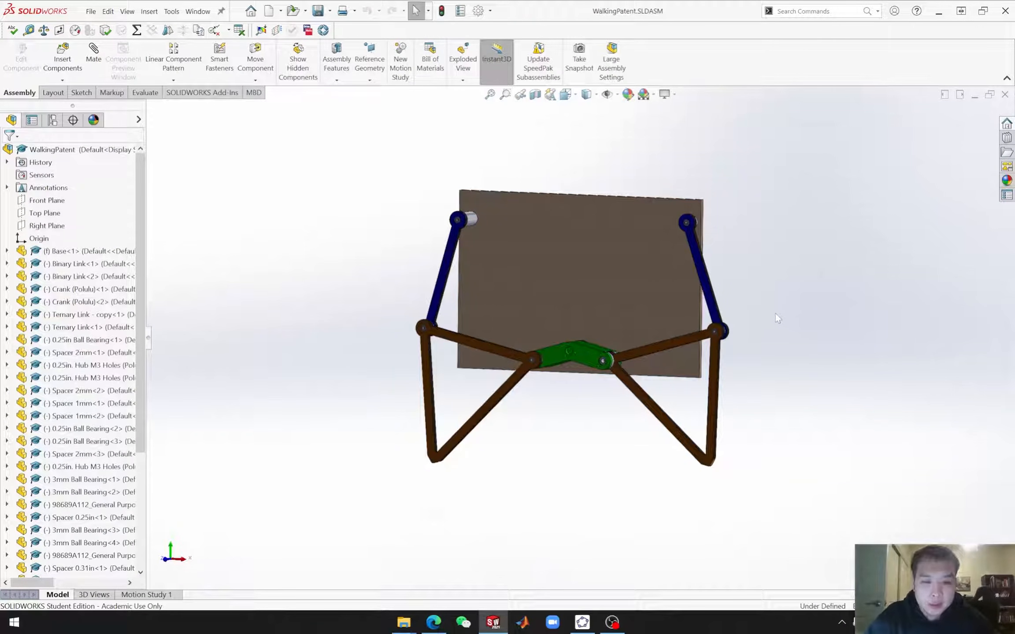
middle_drag(776, 327, 761, 315)
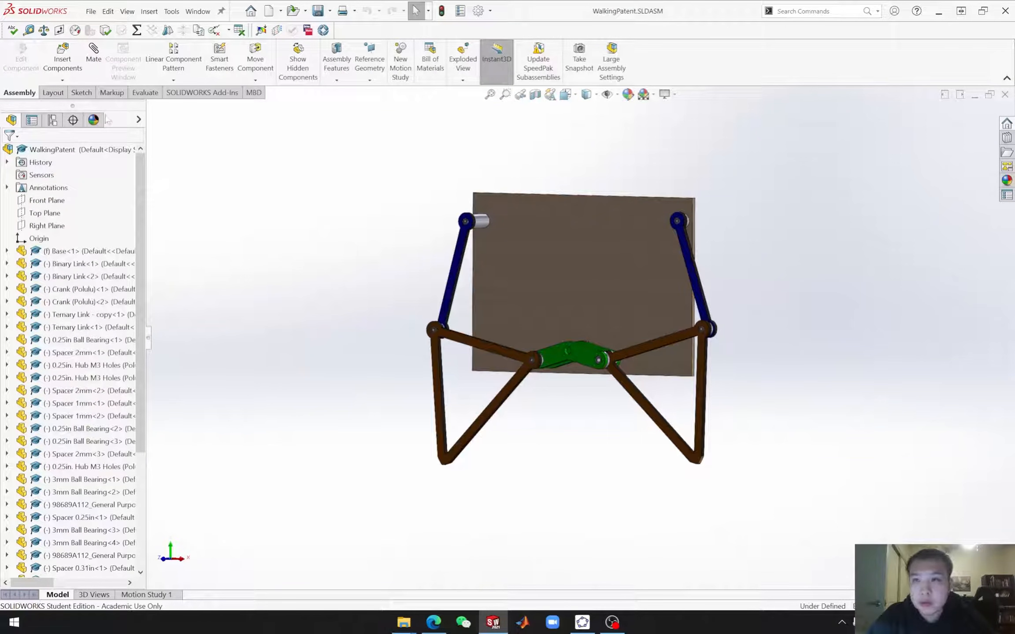
Step: Insert 37D Motor (Polulu) and 37D Motor Bracket (Polulu) from the Electronics folder and place both beside the base
click(77, 62)
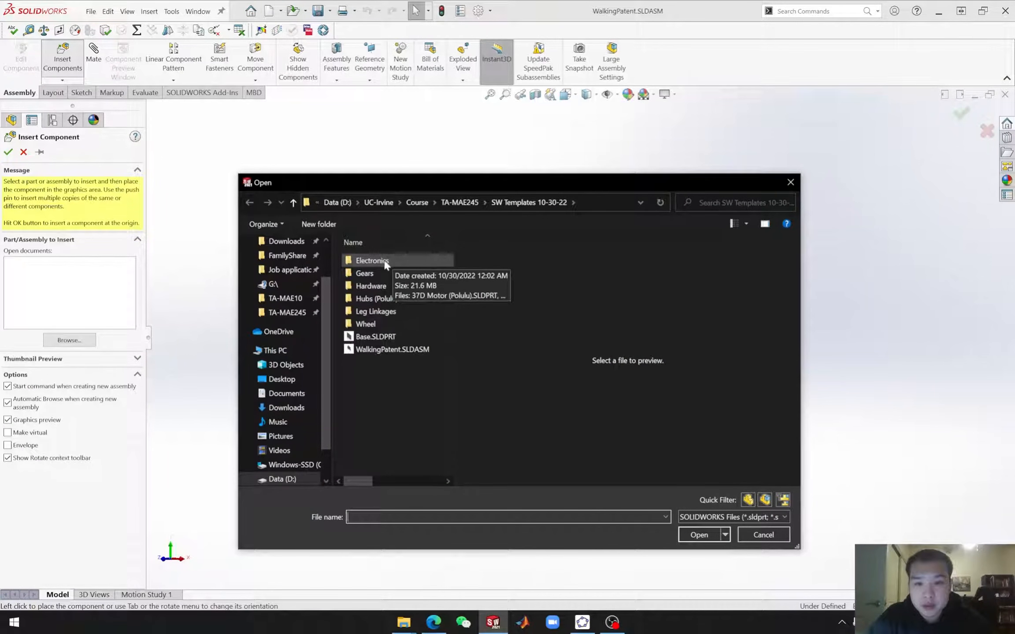
double_click(391, 260)
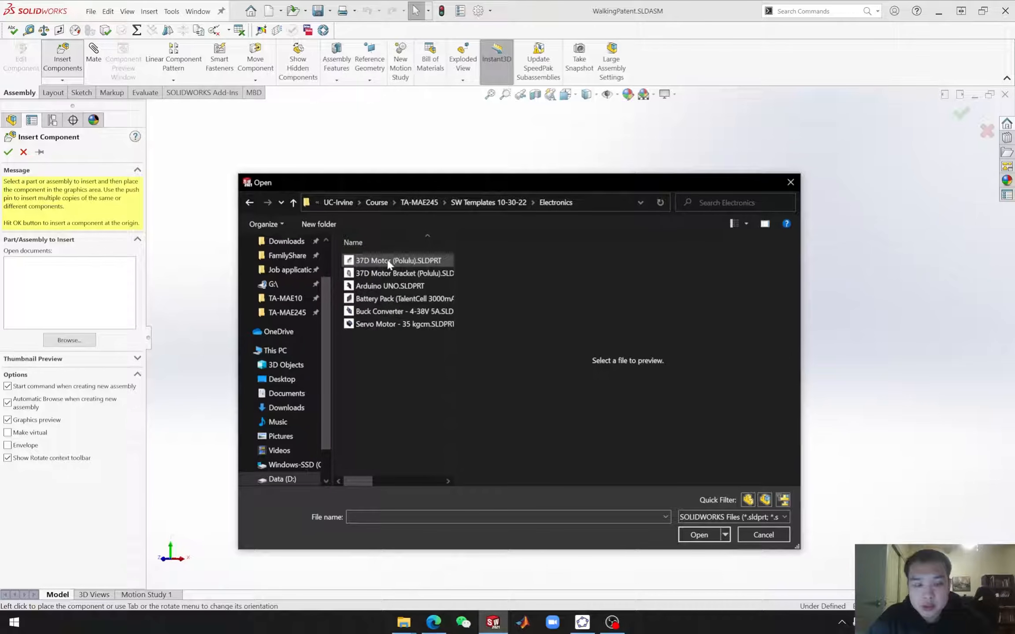
click(389, 262)
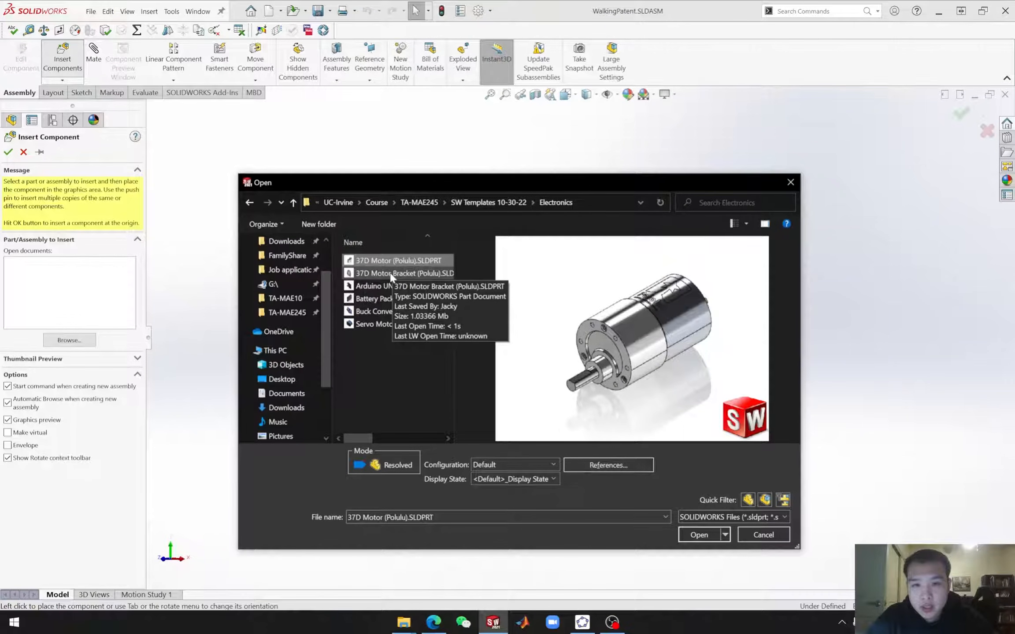
ctrl+click(387, 273)
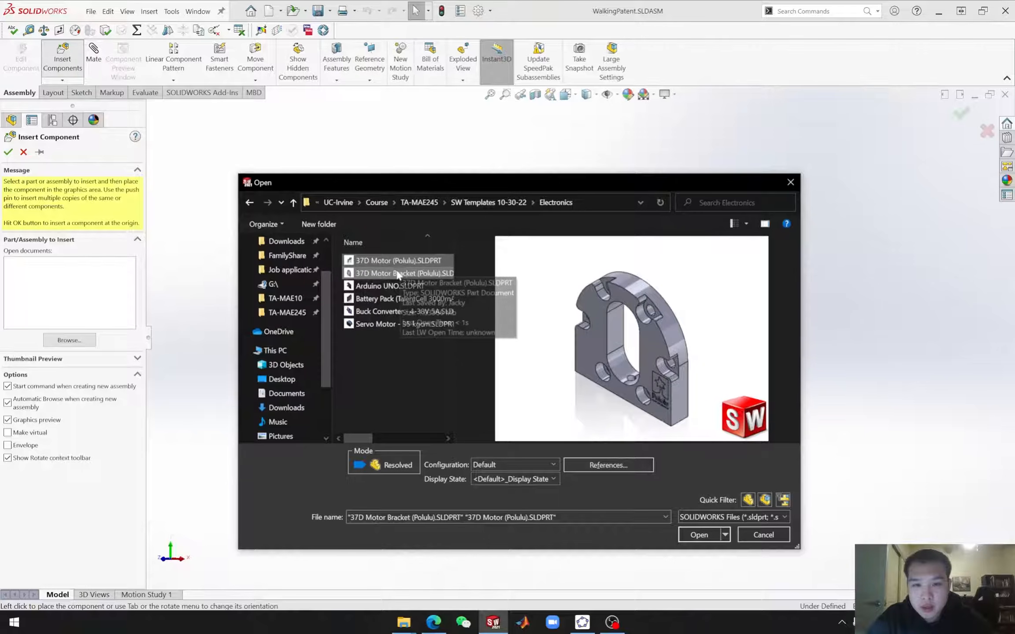
click(699, 535)
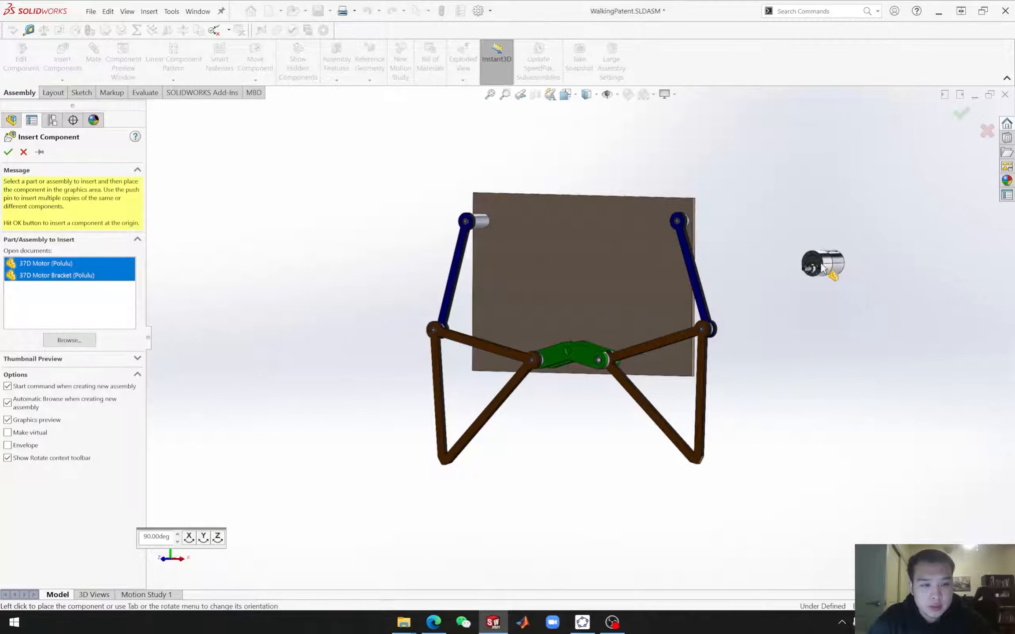
click(822, 267)
click(857, 310)
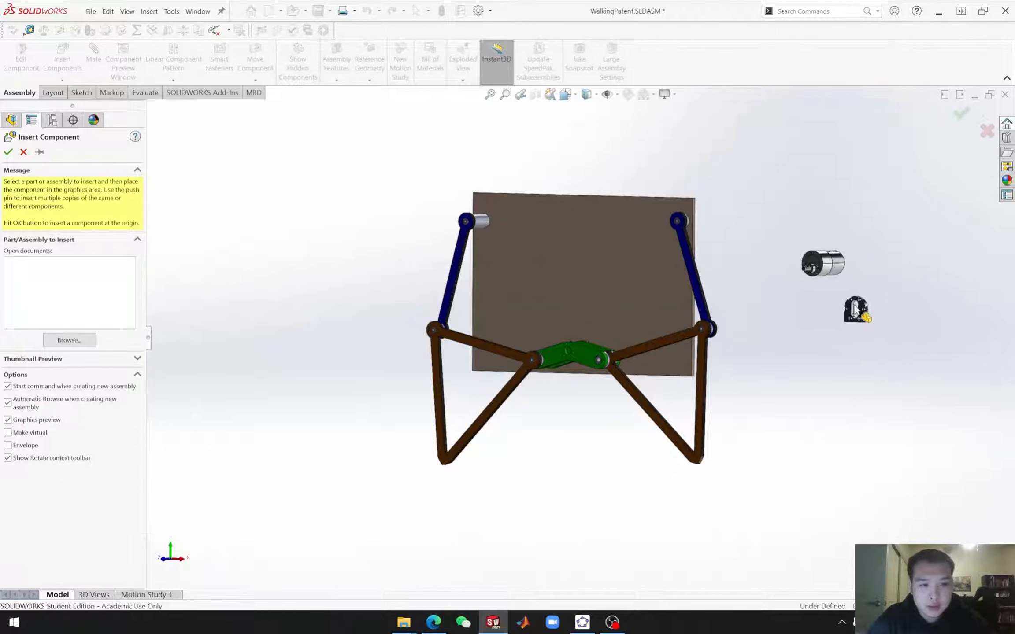
Step: Insert Spur Gear - 2.5 module 15 teeth from the Gears folder near the motor and place a second copy beside it
click(63, 60)
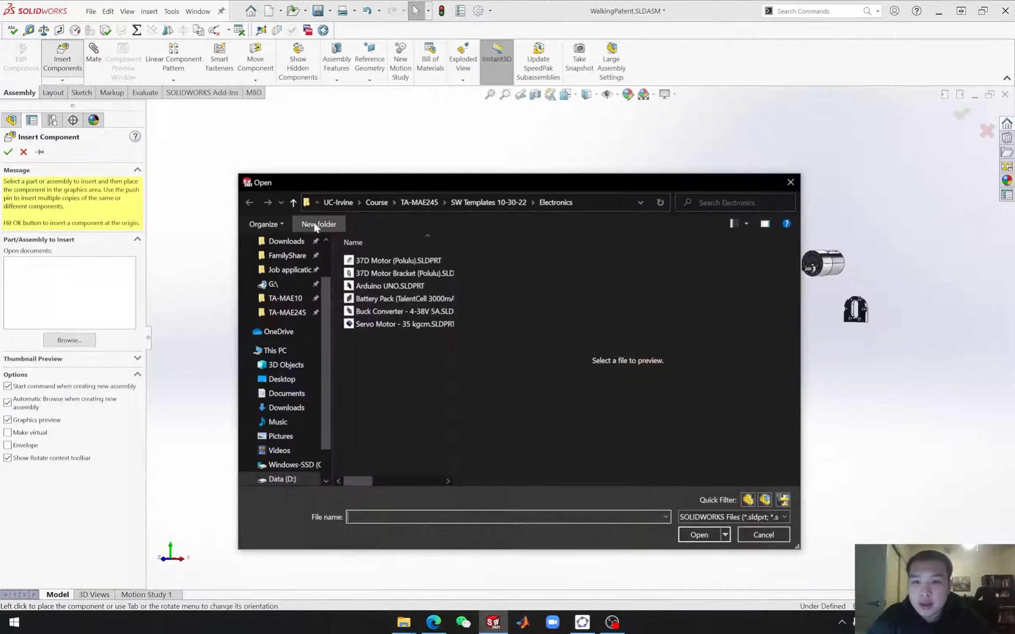
click(293, 202)
double_click(388, 273)
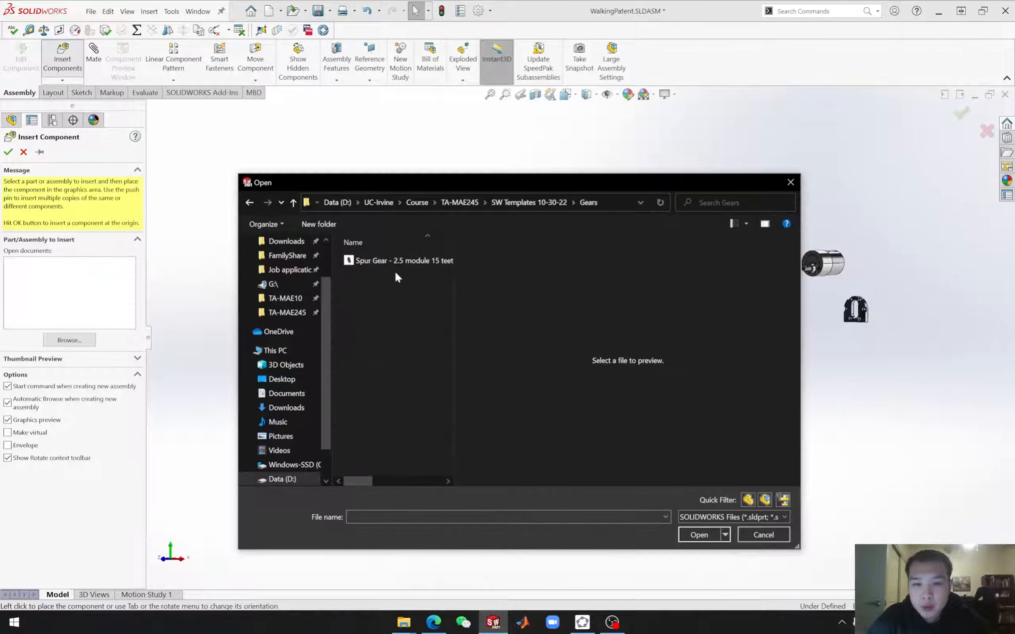
click(384, 262)
click(700, 534)
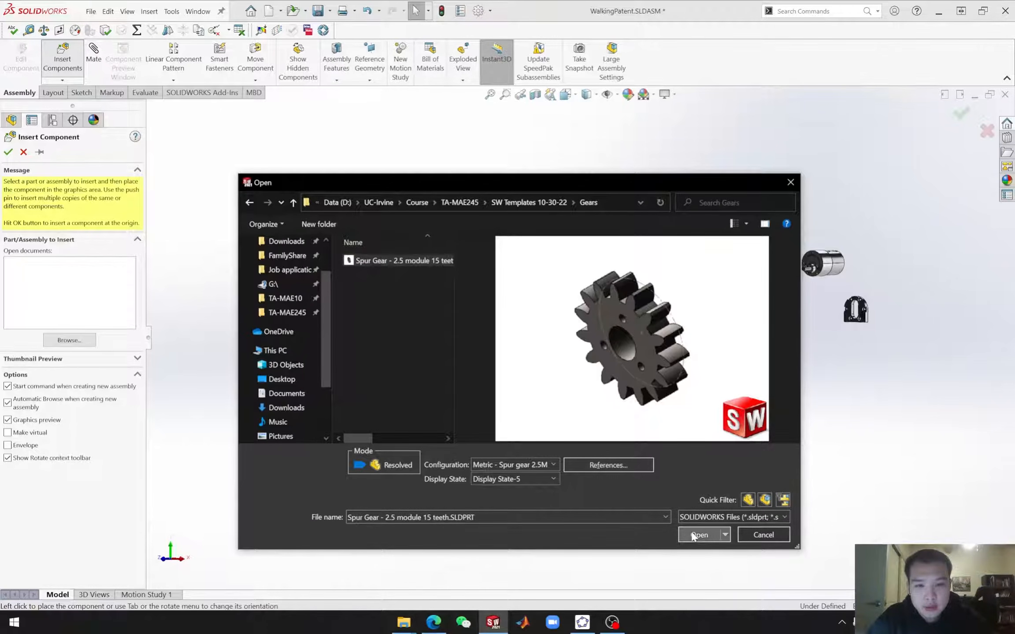
click(887, 288)
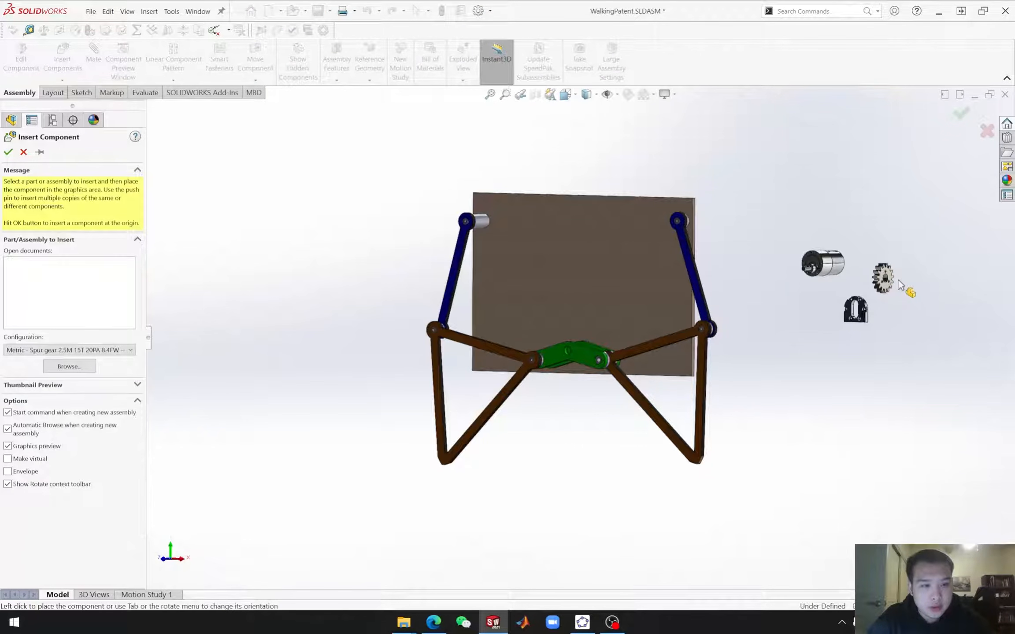
ctrl+drag(887, 291, 922, 278)
click(922, 338)
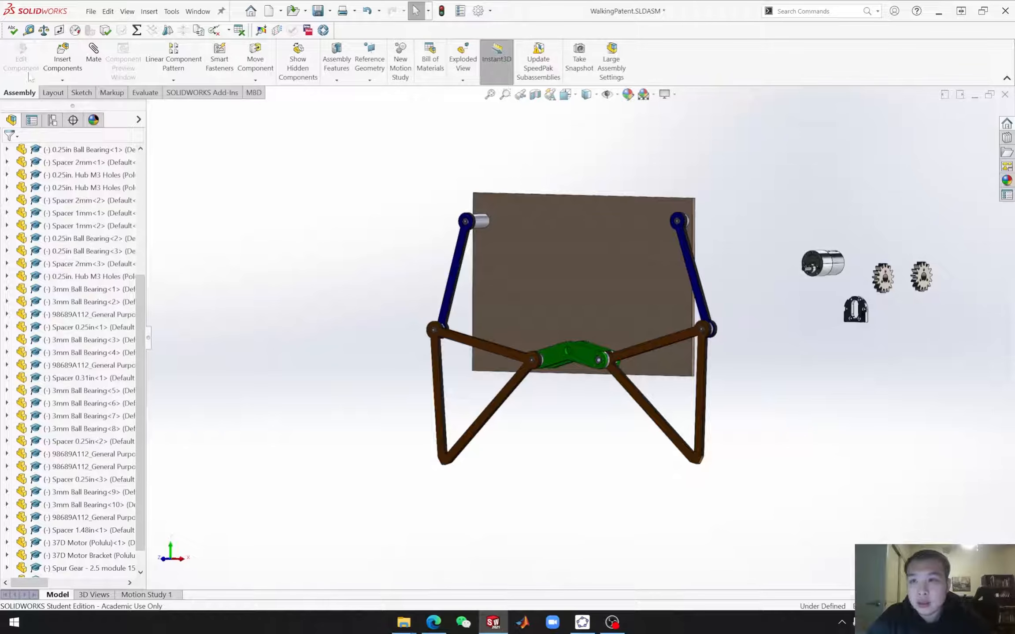
Step: Insert 0.25in. Hub M3 Holes (Polulu) and 6mm Hub M3 Holes for Motor (Polulu) from the Hubs (Polulu) folder and place both below the gears
click(62, 58)
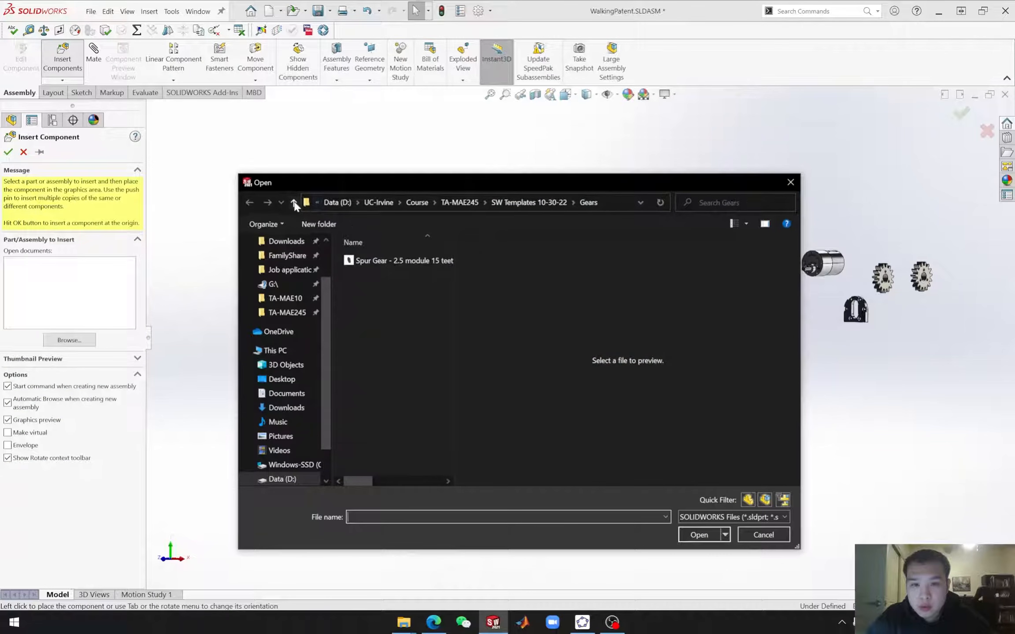
click(294, 203)
double_click(381, 291)
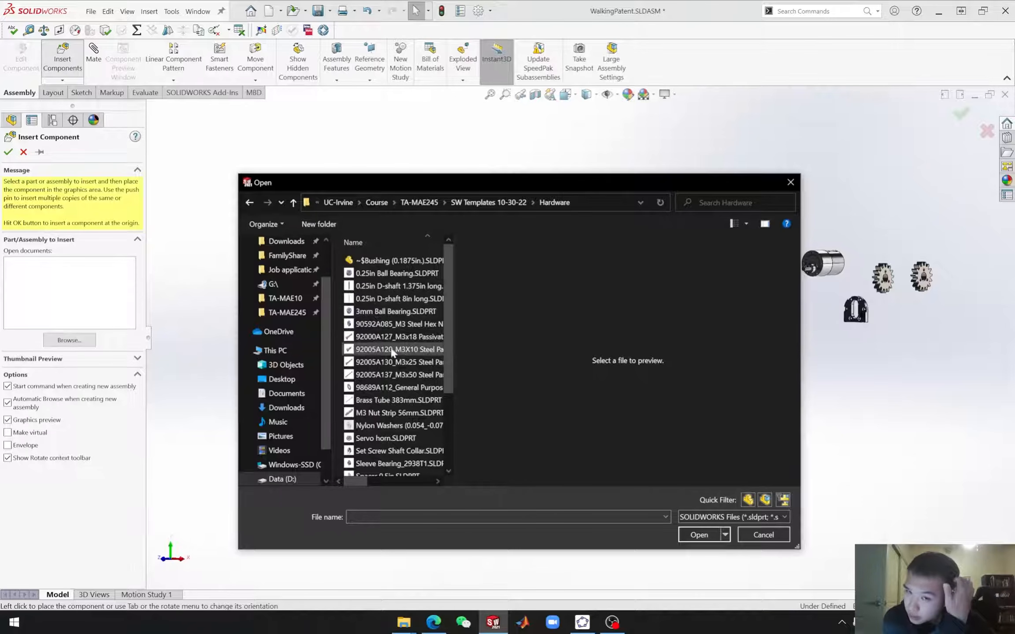
click(294, 203)
double_click(376, 299)
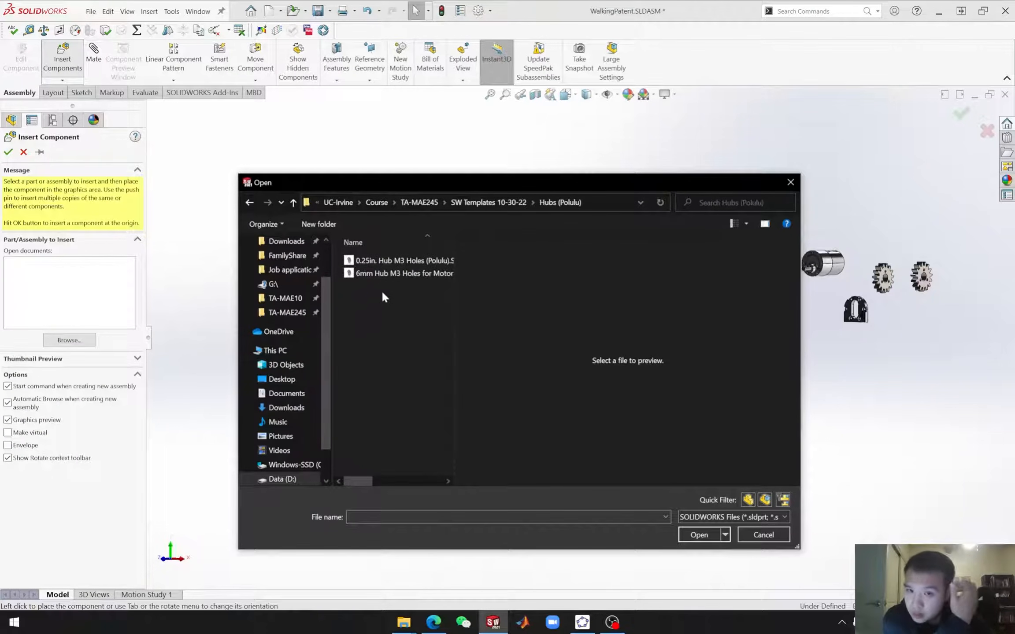
click(380, 261)
ctrl+click(381, 274)
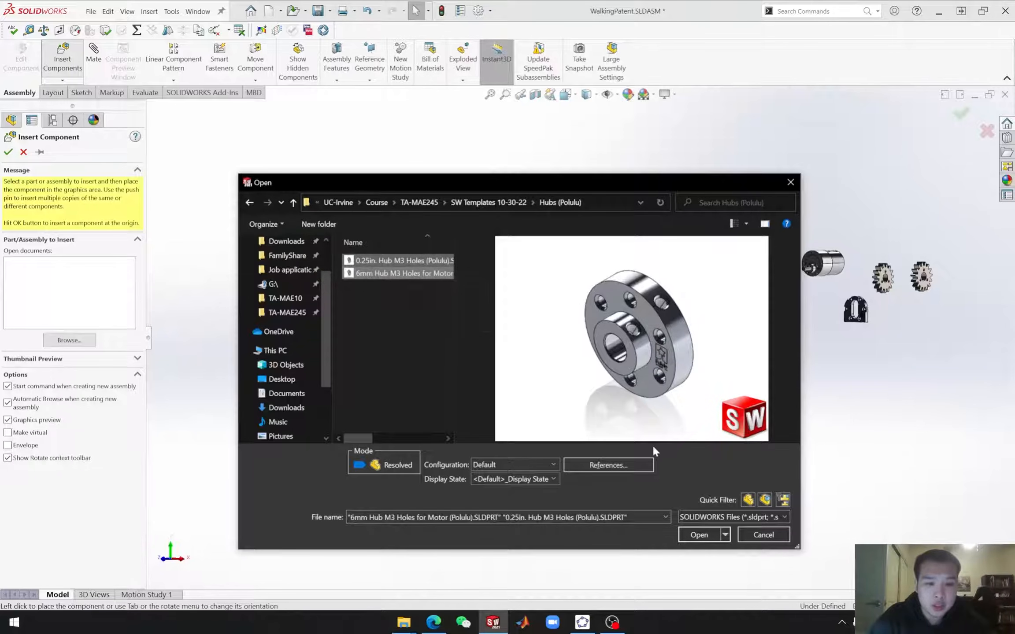
click(699, 534)
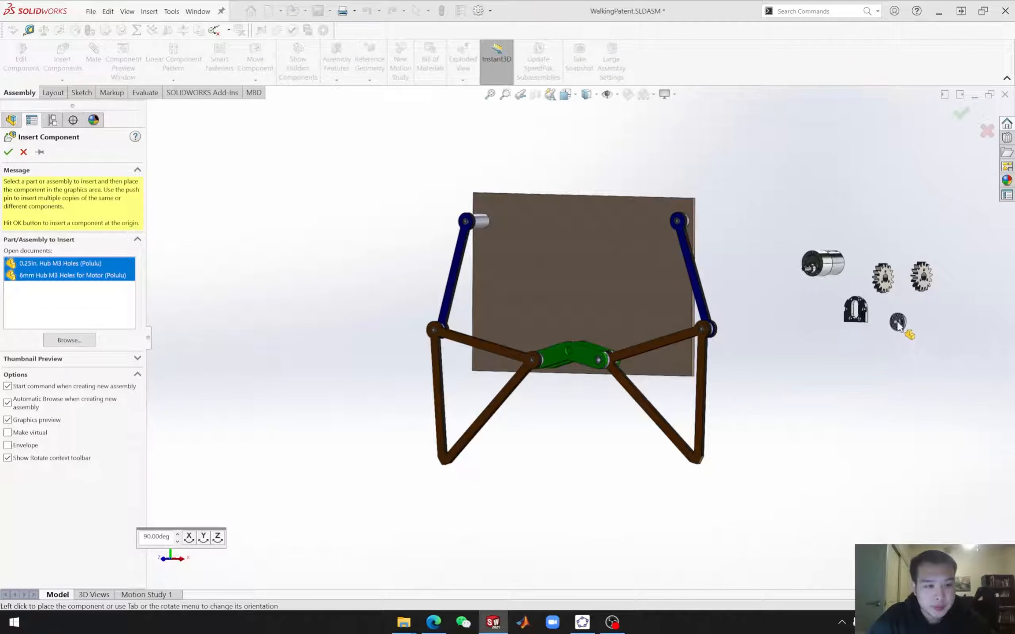
click(899, 316)
click(891, 348)
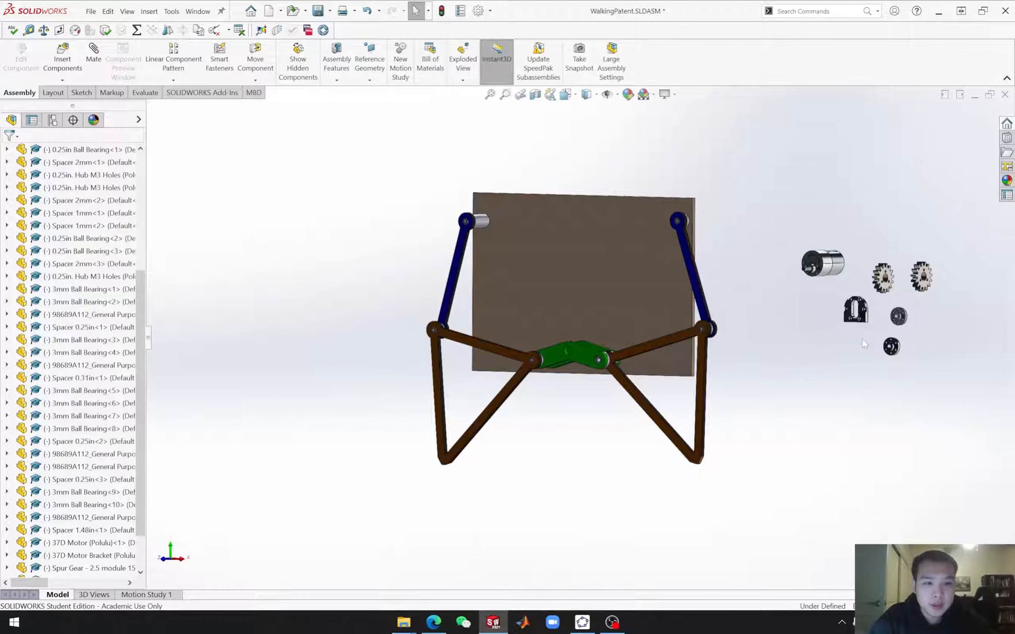
Step: Examine the motor's shaft end and the loose bracket, gears and hubs beside the base
scroll(841, 291, down, 3)
mouse_move(930, 405)
middle_down()
mouse_move(927, 388)
mouse_move(946, 390)
mouse_move(937, 392)
middle_up()
scroll(953, 390, up, 3)
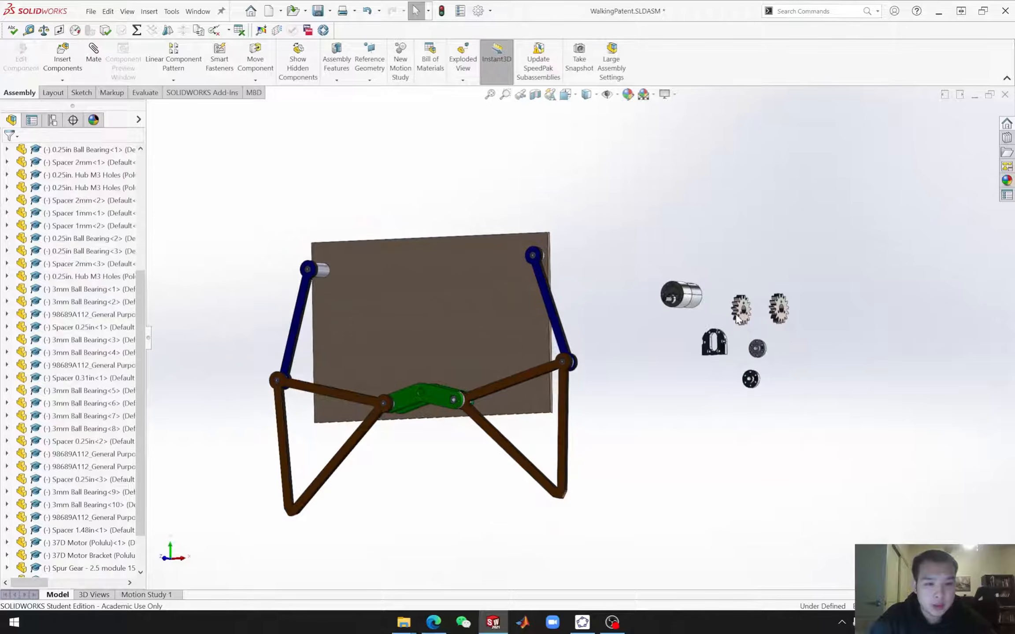
scroll(753, 301, down, 5)
scroll(573, 310, down, 4)
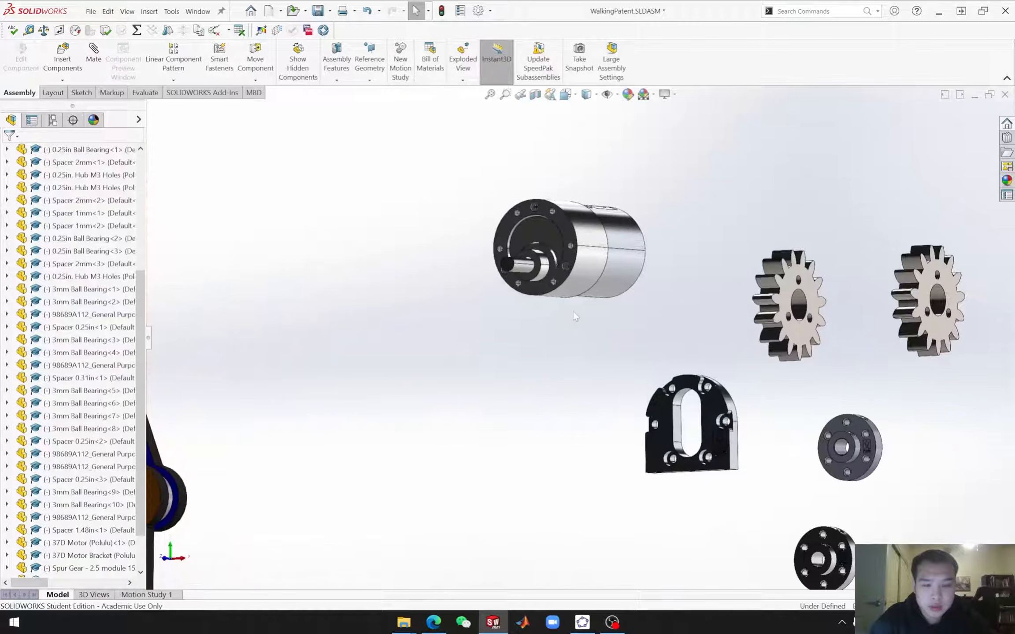
scroll(518, 381, up, 3)
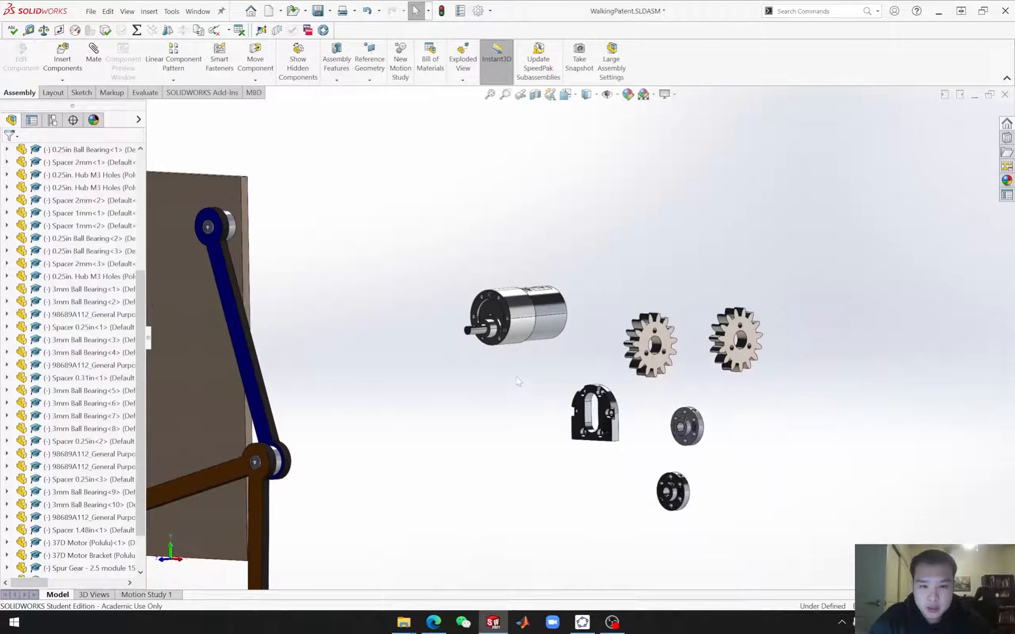
scroll(495, 363, up, 3)
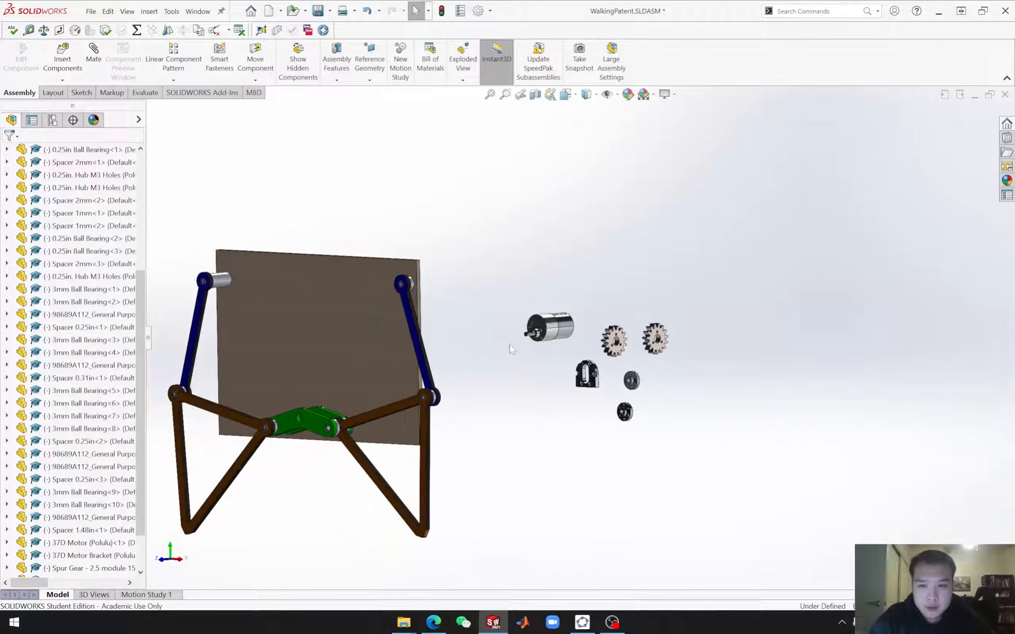
scroll(510, 343, down, 3)
scroll(565, 335, down, 4)
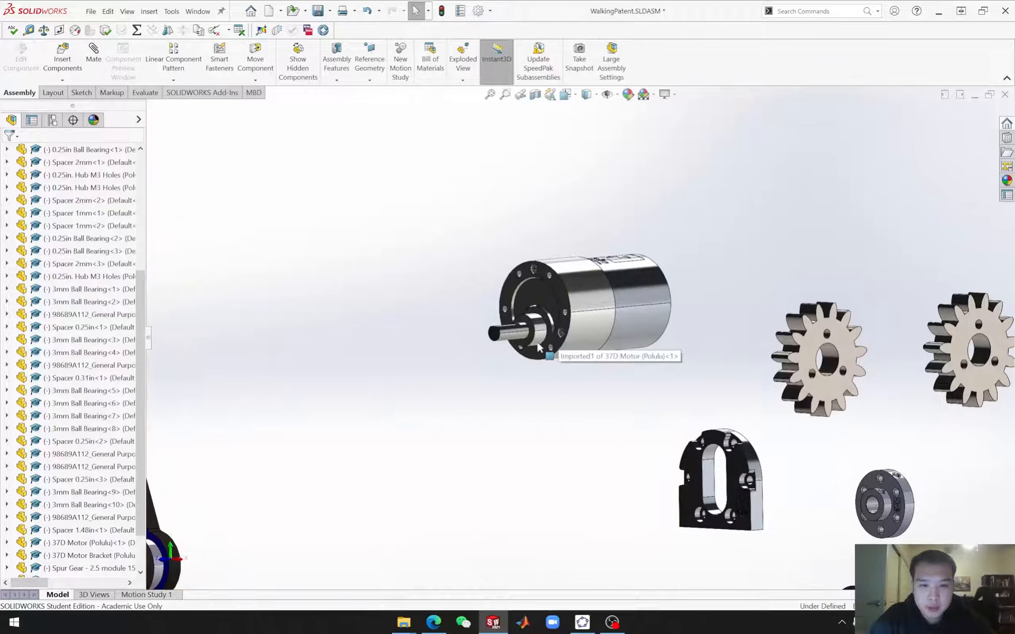
scroll(573, 374, up, 3)
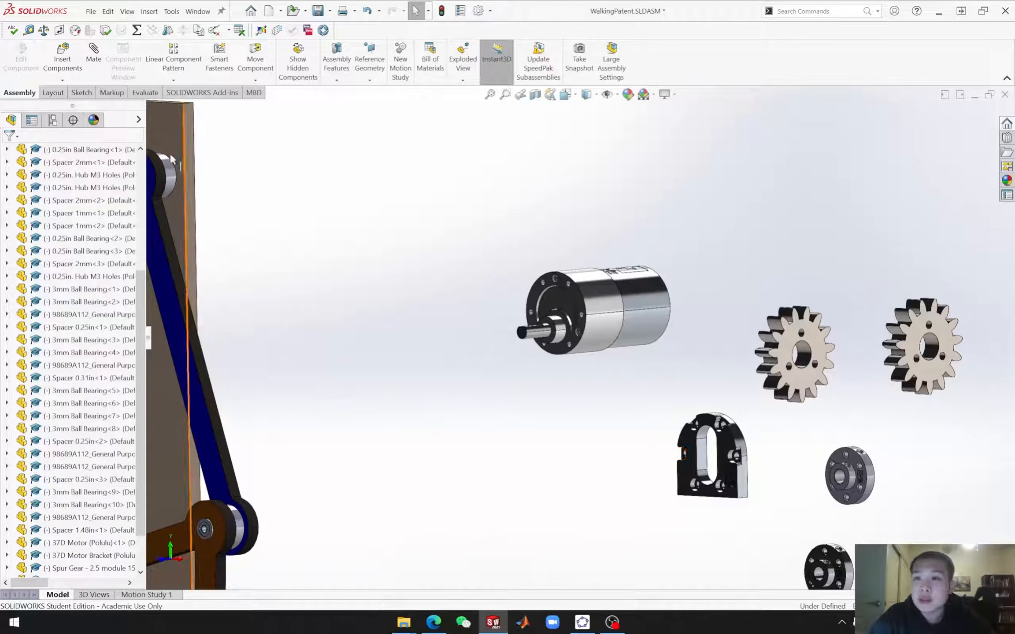
Step: Start a hinge mate with the motor's round shaft boss and the bracket slot's lower rounded face as the concentric pair
click(93, 52)
click(101, 188)
click(57, 304)
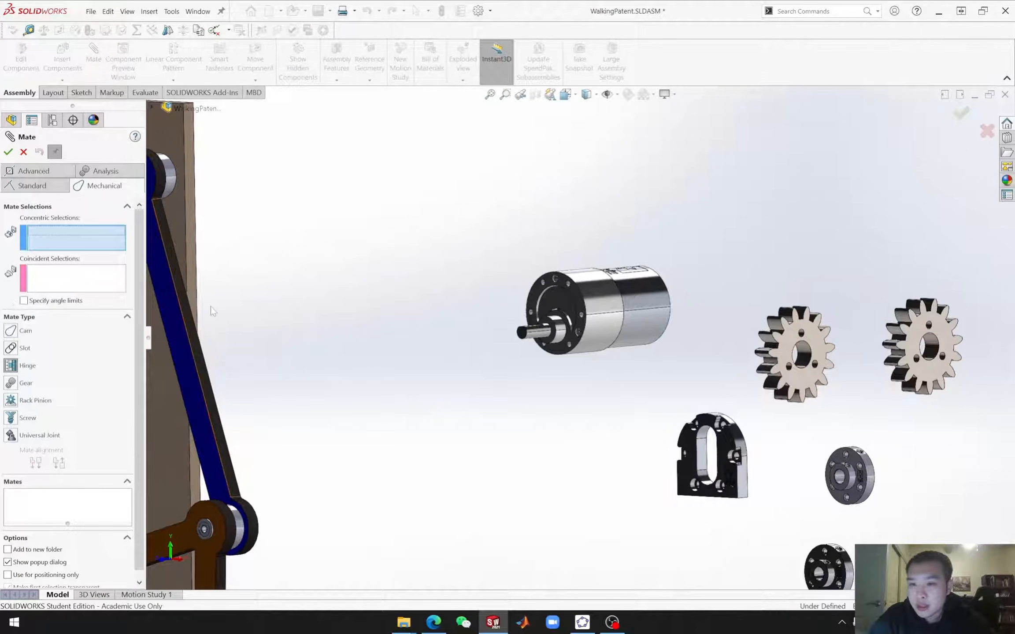
scroll(600, 374, down, 3)
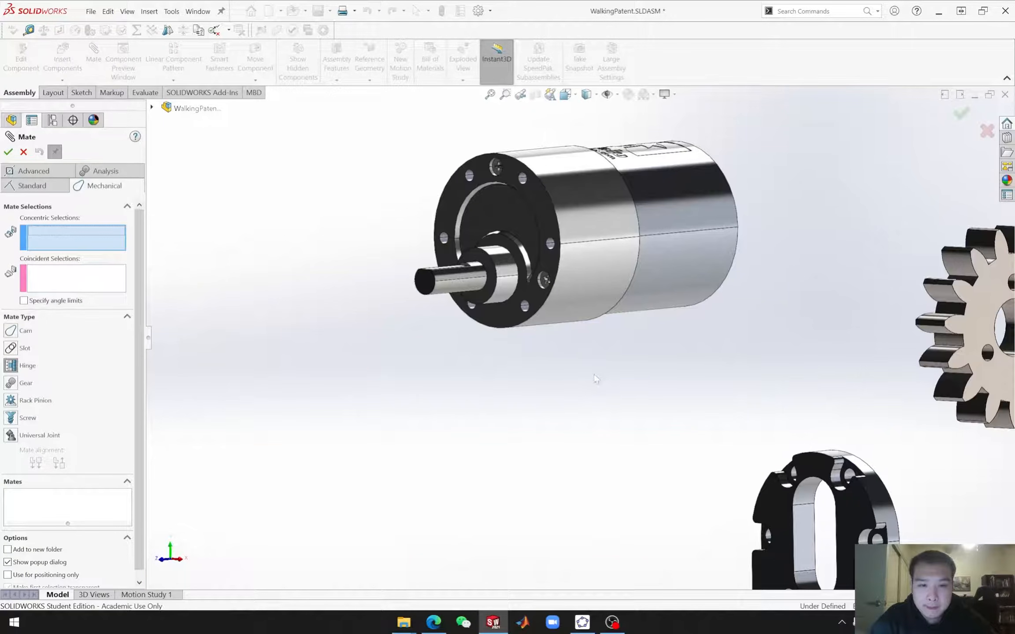
click(500, 296)
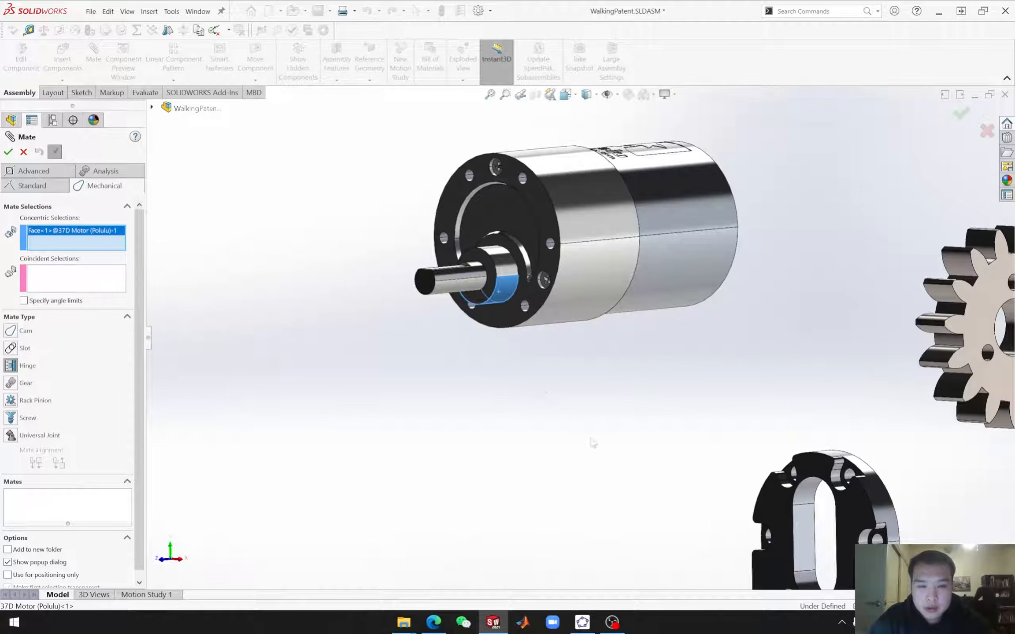
scroll(592, 442, up, 2)
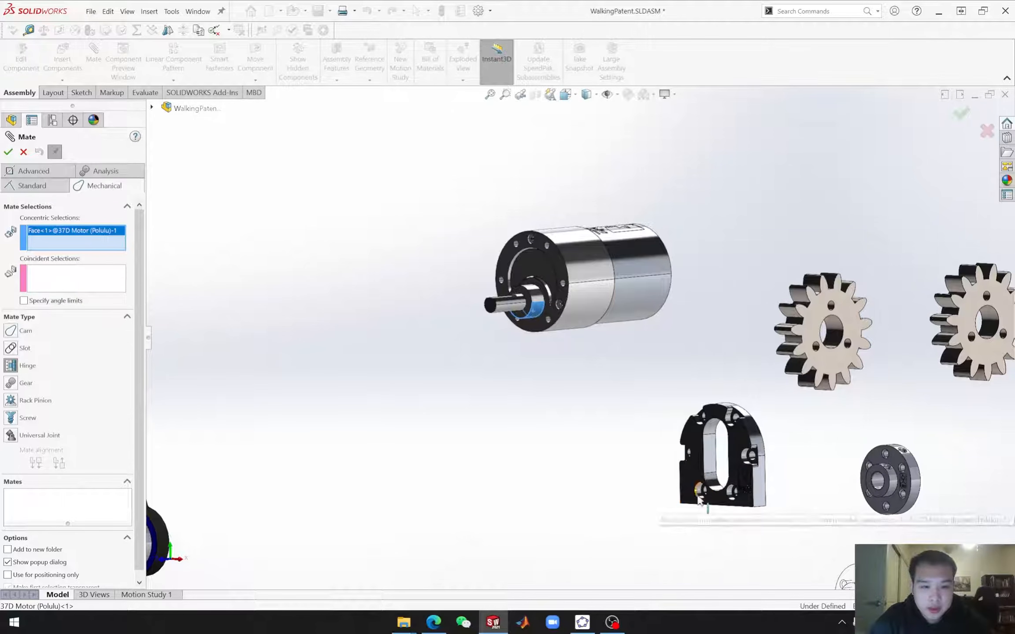
middle_drag(710, 493, 718, 493)
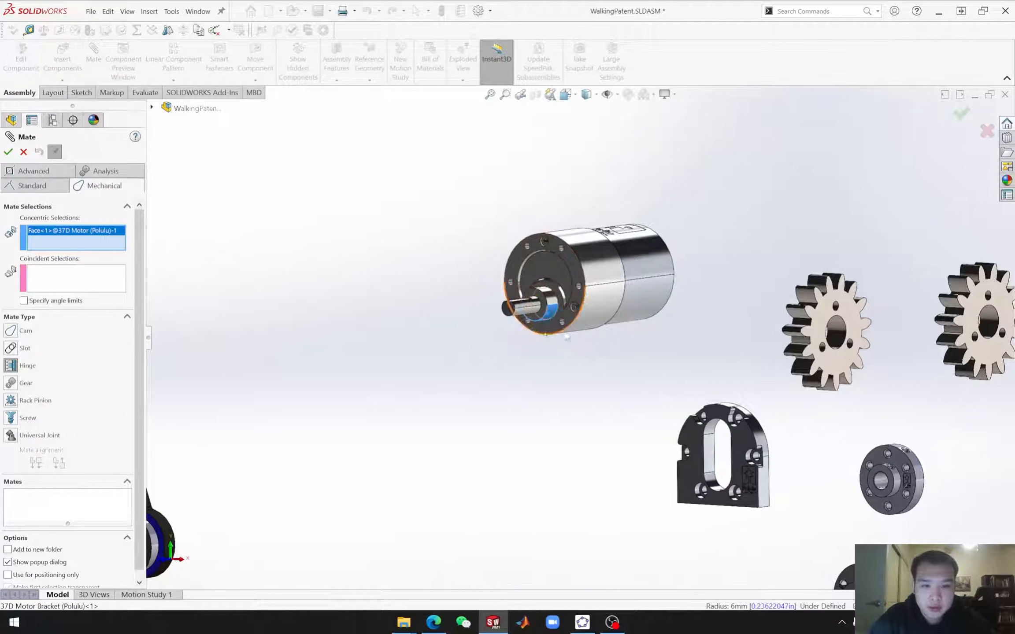
scroll(681, 462, down, 3)
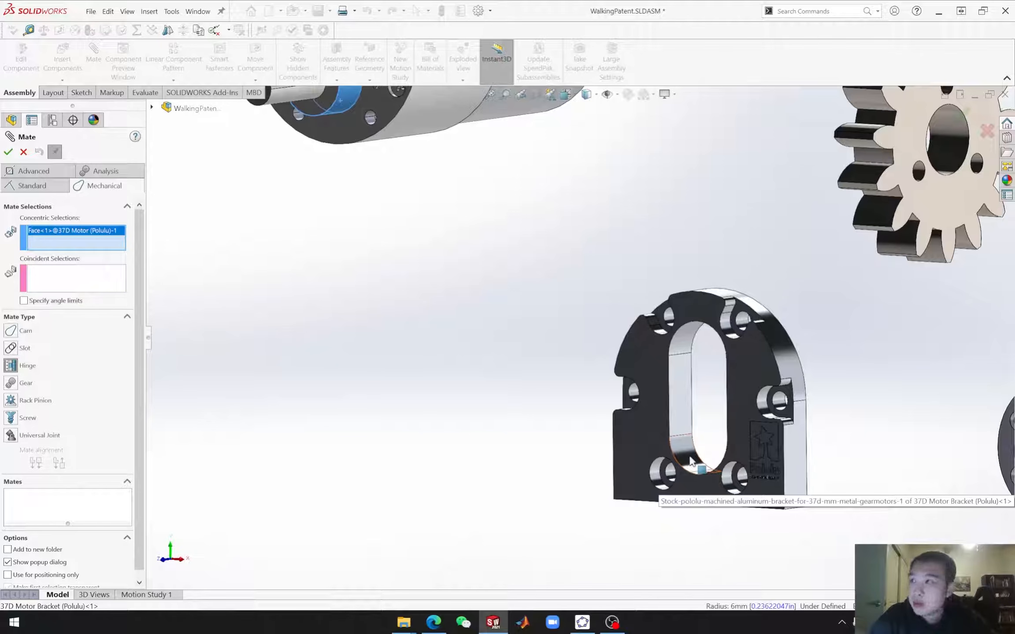
click(691, 461)
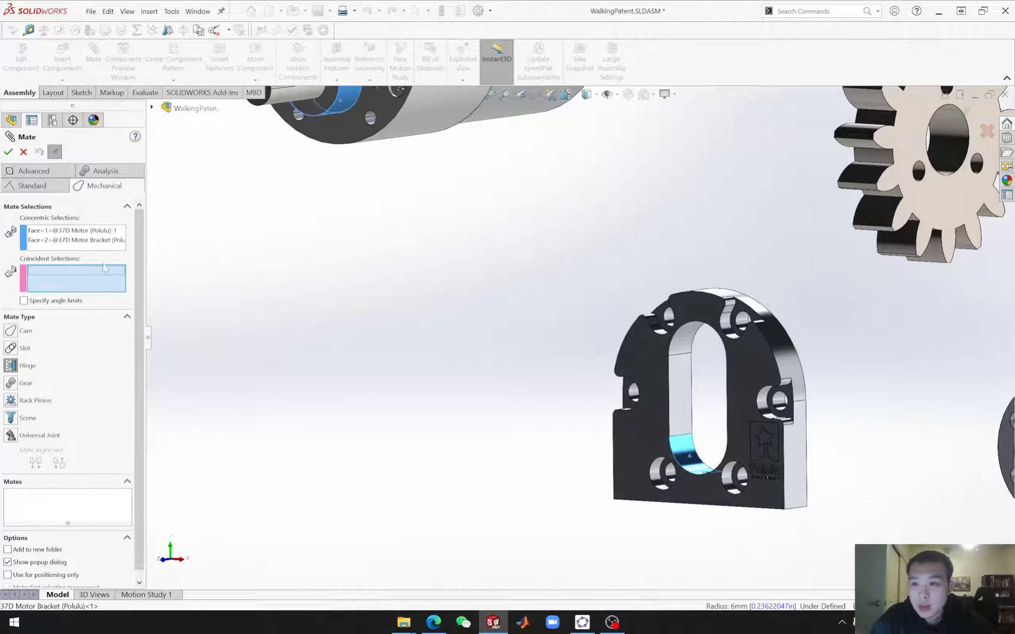
Step: Pair the motor's front face with the bracket's flat back face as coincident and complete the hinge mate
scroll(355, 289, up, 3)
scroll(432, 192, down, 6)
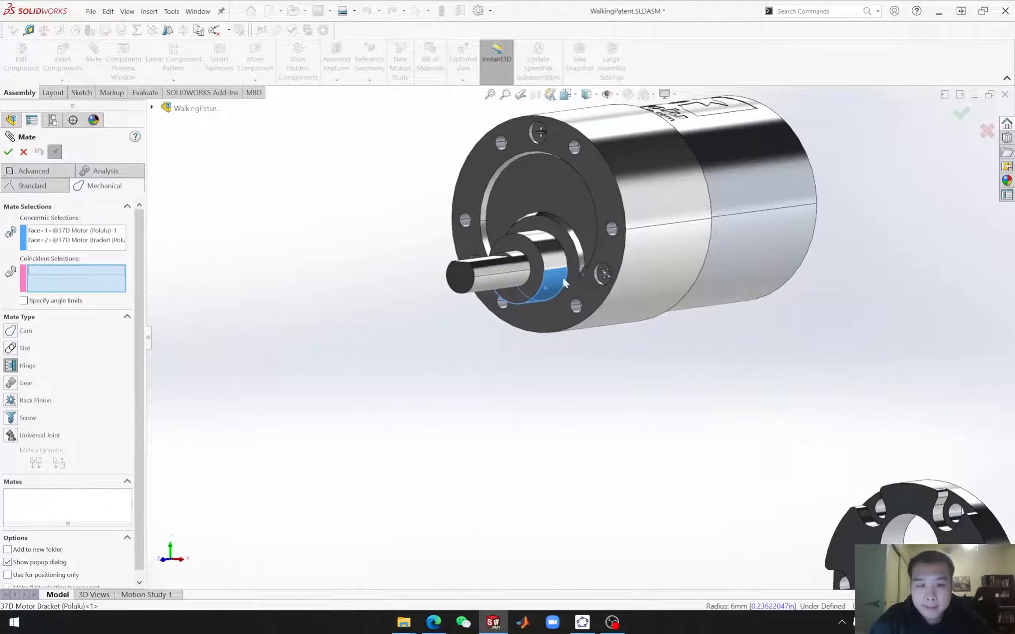
click(551, 305)
scroll(557, 310, up, 3)
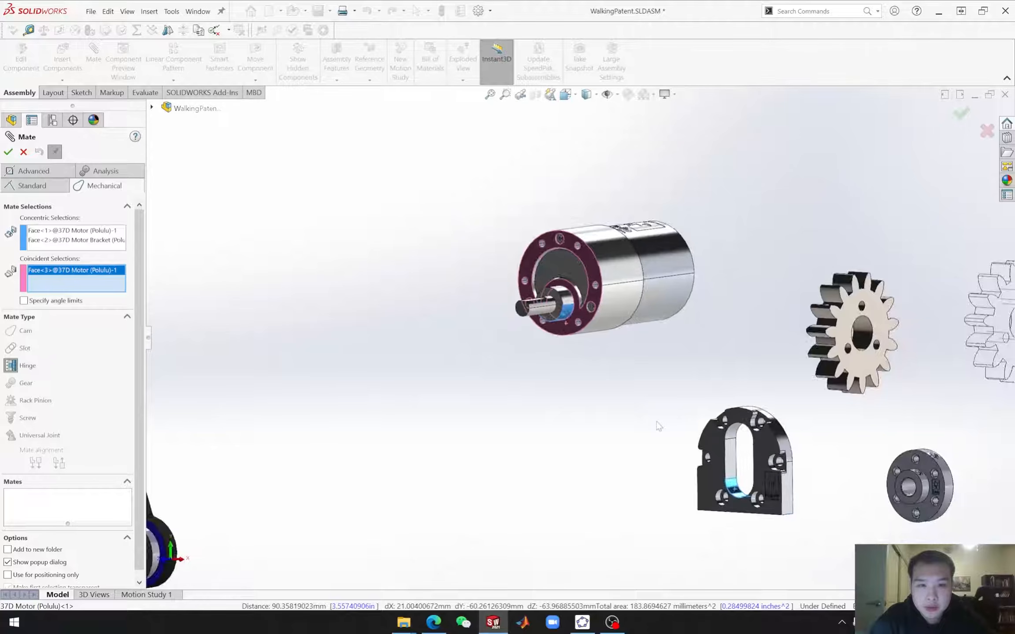
middle_drag(636, 501, 216, 414)
scroll(382, 413, up, 2)
scroll(271, 374, down, 5)
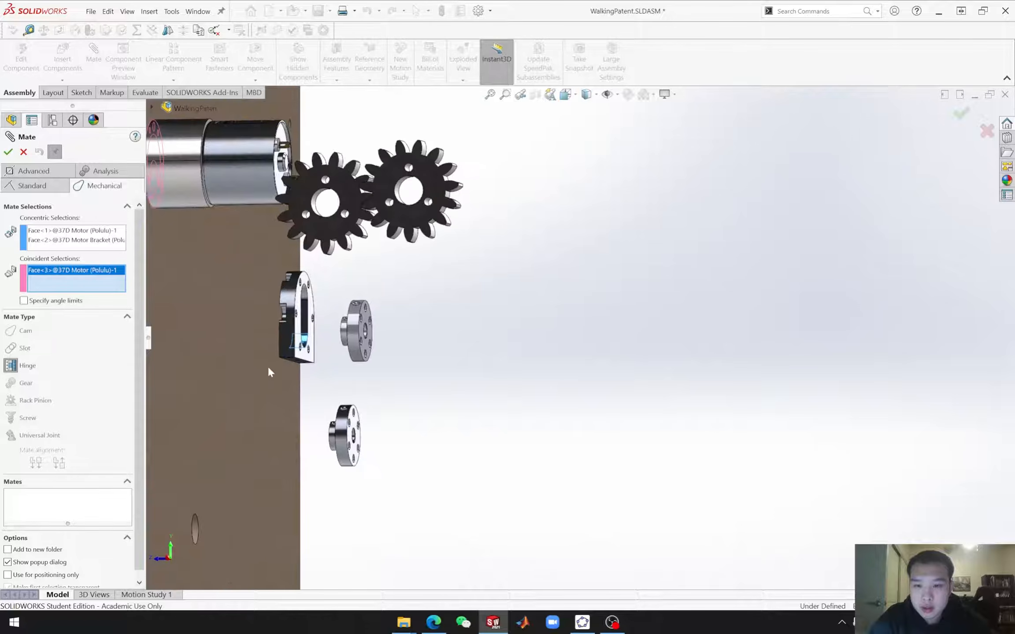
scroll(328, 310, down, 1)
click(450, 382)
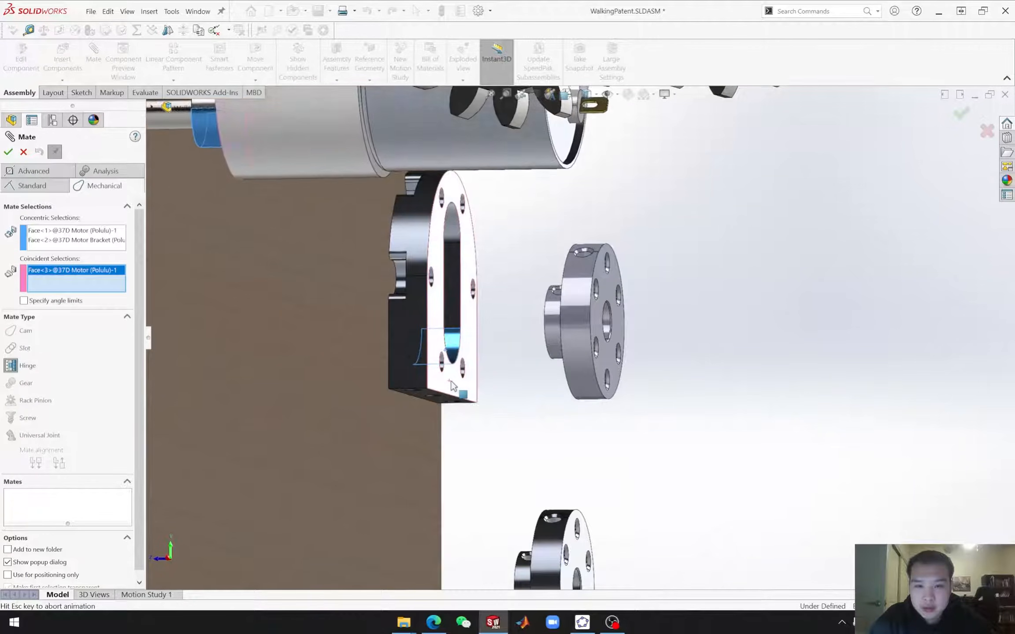
scroll(705, 460, down, 2)
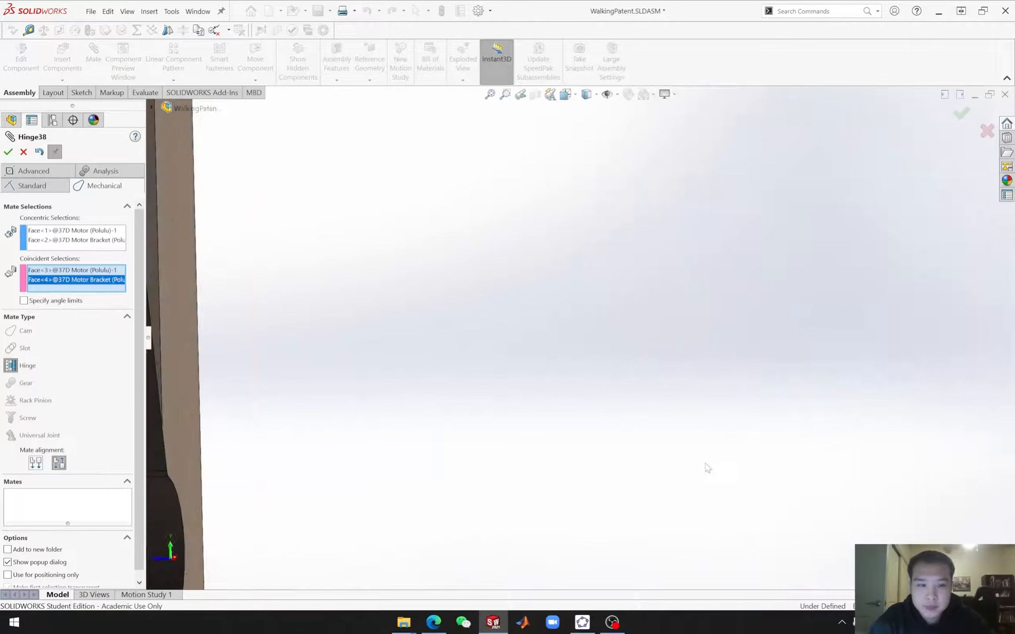
scroll(711, 467, up, 8)
scroll(876, 425, down, 5)
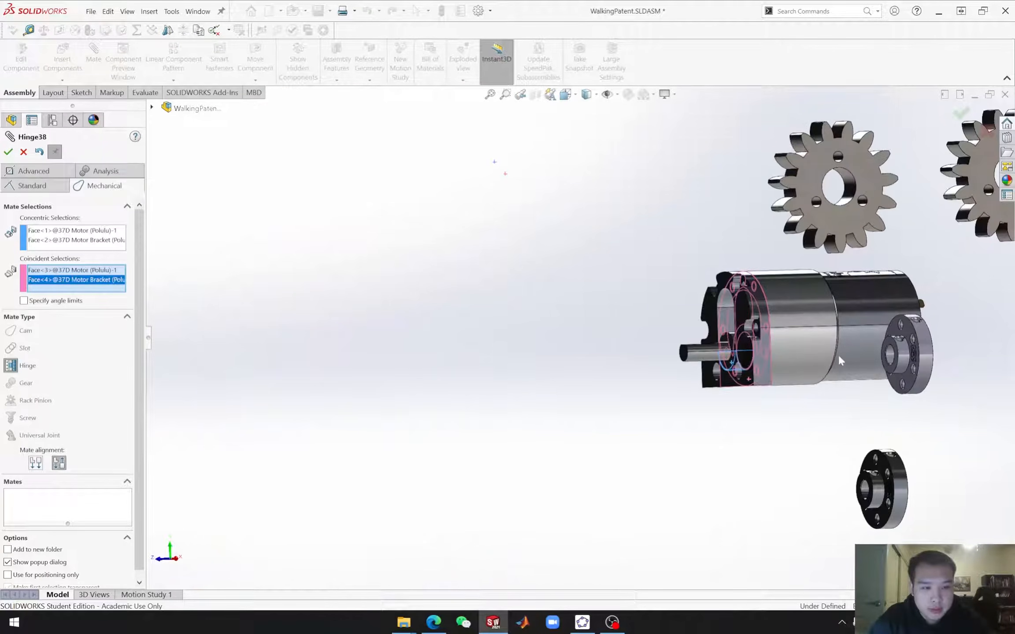
scroll(850, 398, up, 4)
scroll(850, 397, down, 3)
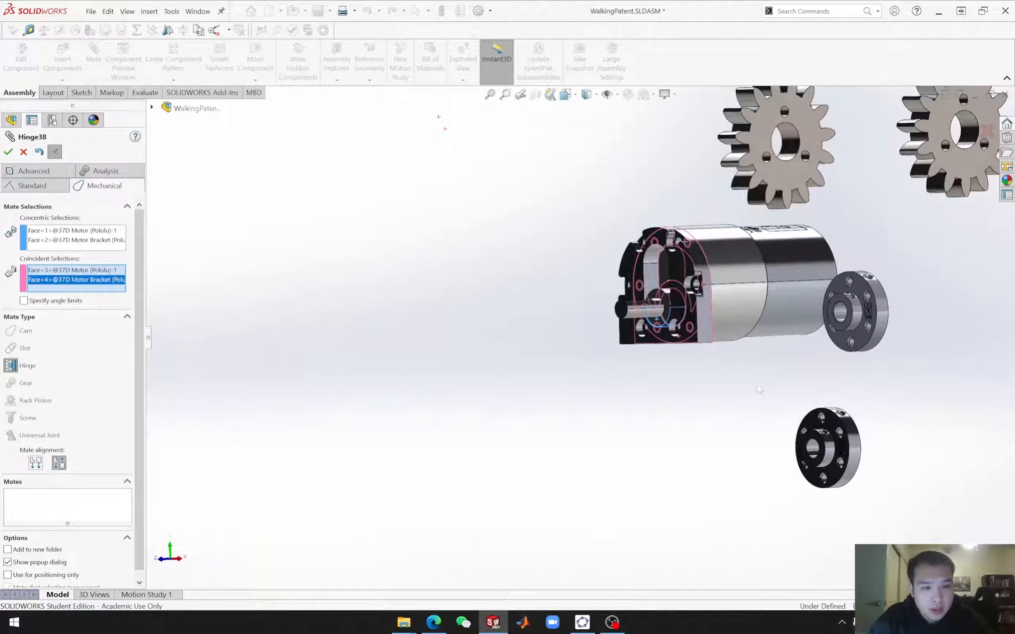
click(8, 153)
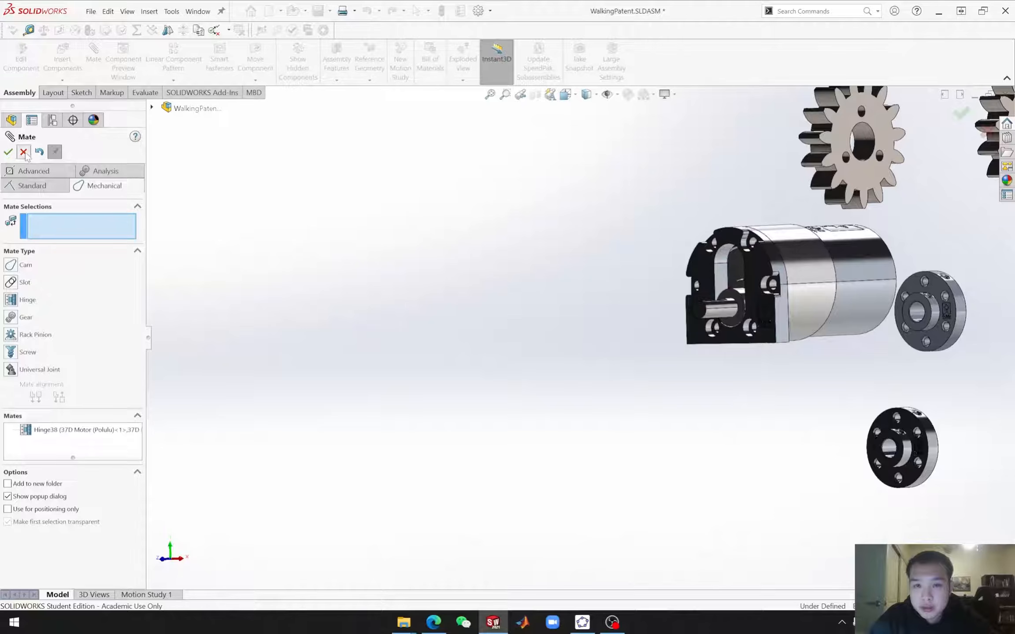
click(8, 153)
Step: Examine the bracket's fit on the motor face, and check the radii of the 6mm hub's bore and the motor shaft
scroll(819, 407, down, 4)
scroll(809, 296, down, 3)
middle_drag(783, 398, 817, 397)
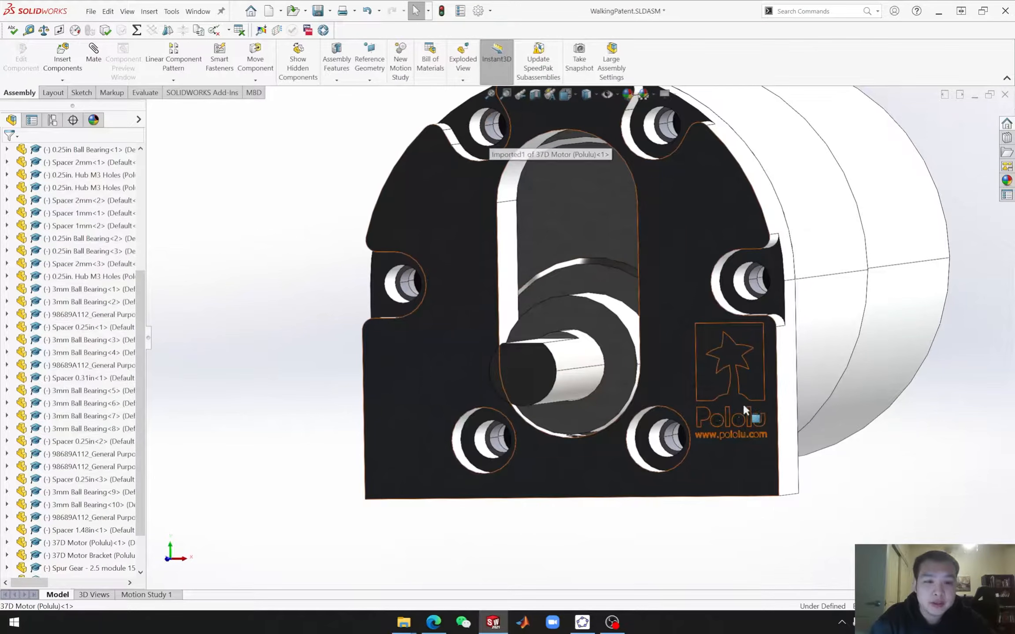
scroll(743, 399, up, 3)
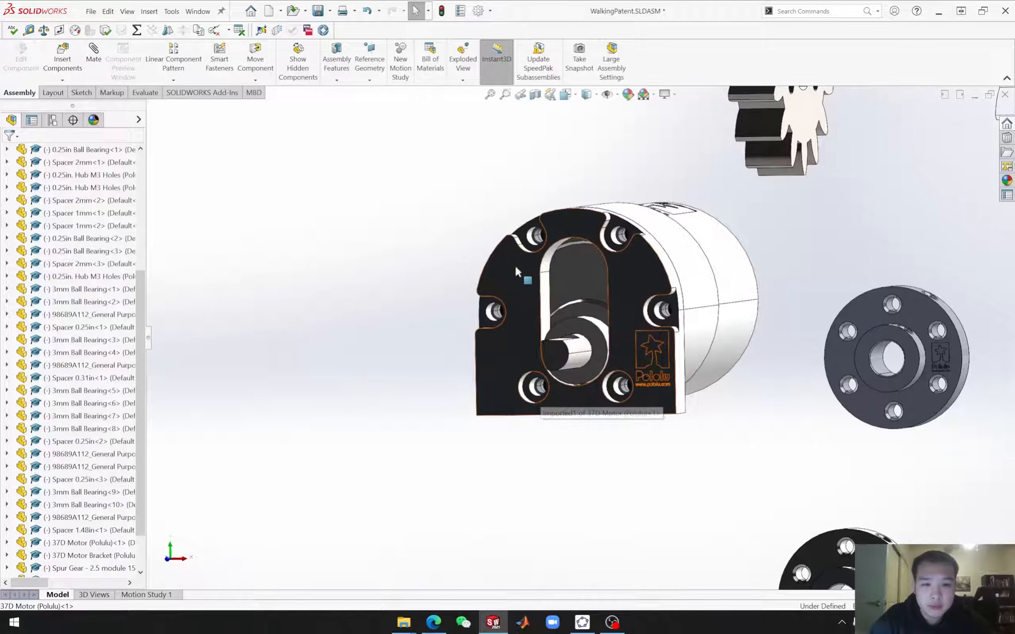
scroll(656, 519, up, 5)
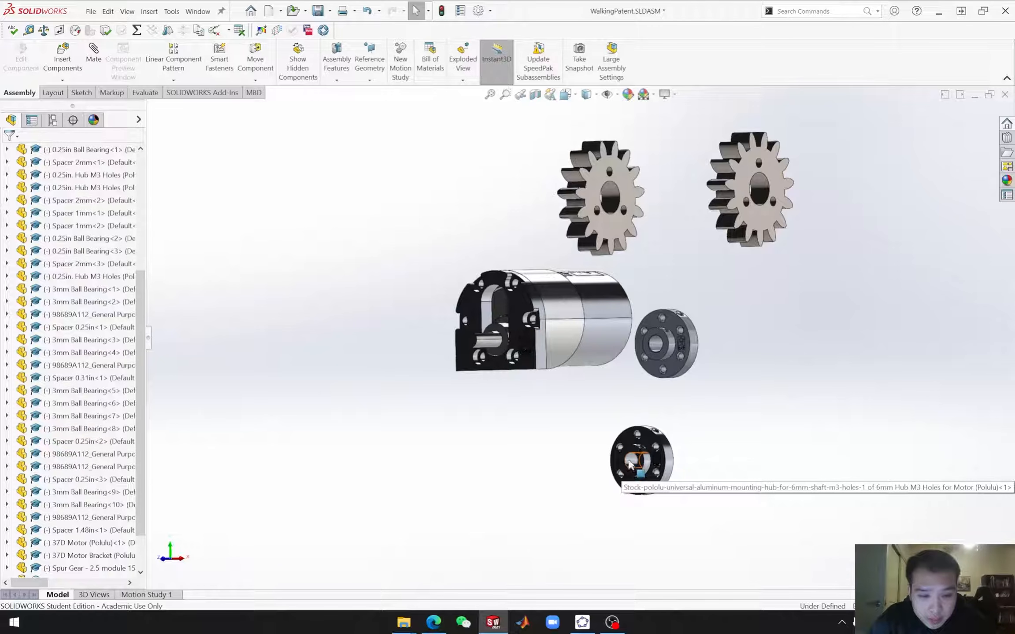
click(630, 463)
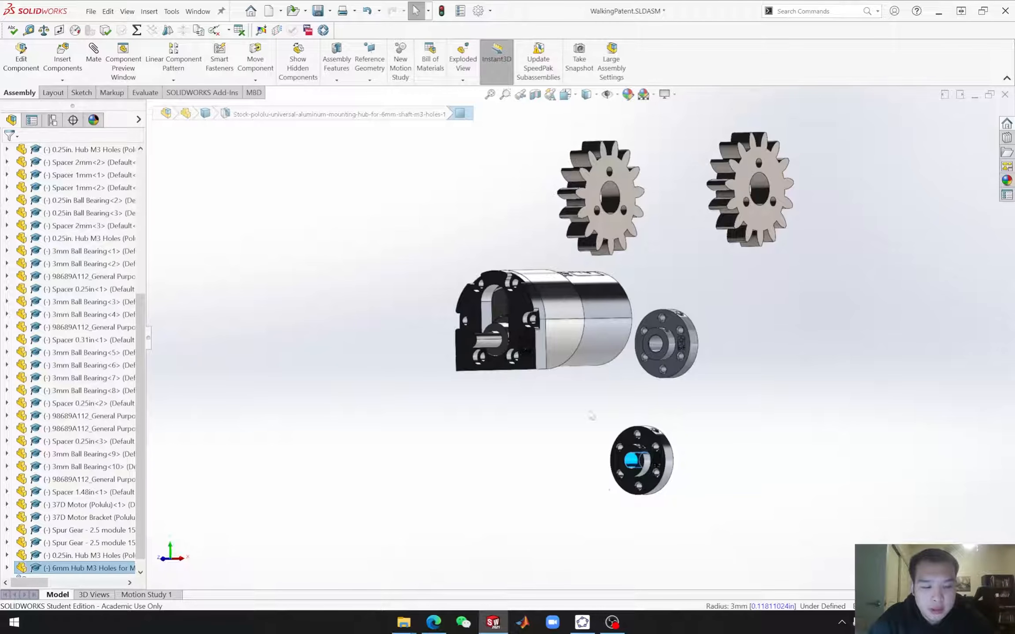
click(482, 348)
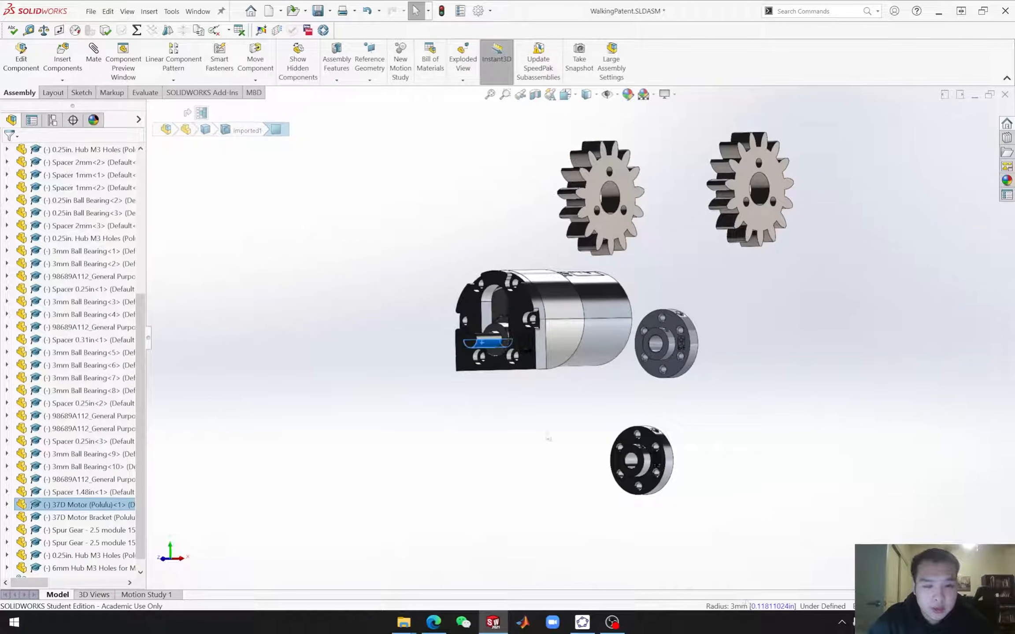
scroll(641, 461, down, 5)
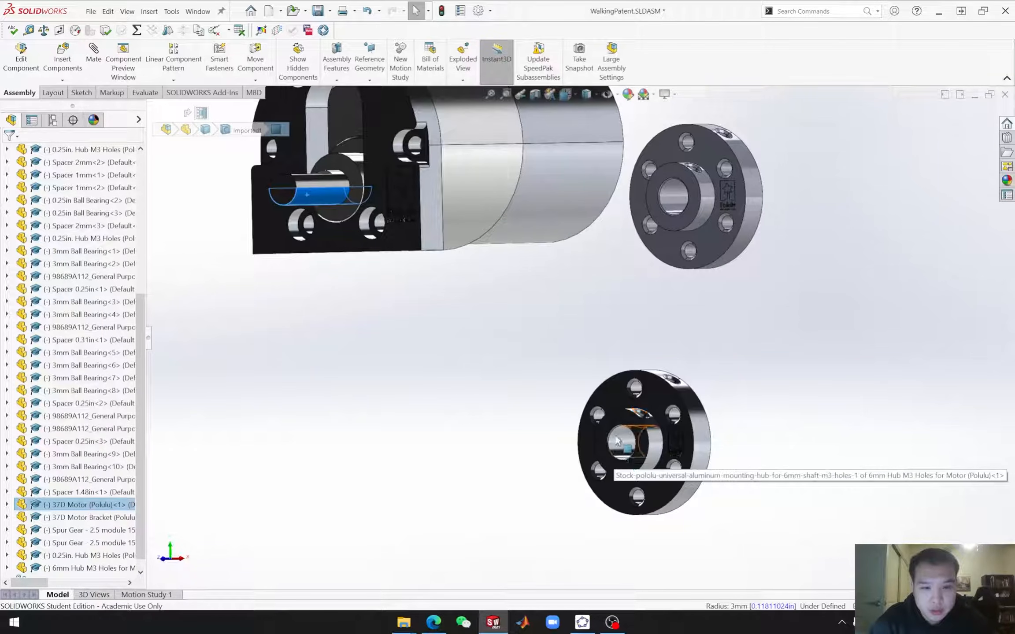
click(365, 377)
Step: Start a hinge mate with the 6mm hub's bore and the motor shaft's round surface as the concentric pair
click(93, 53)
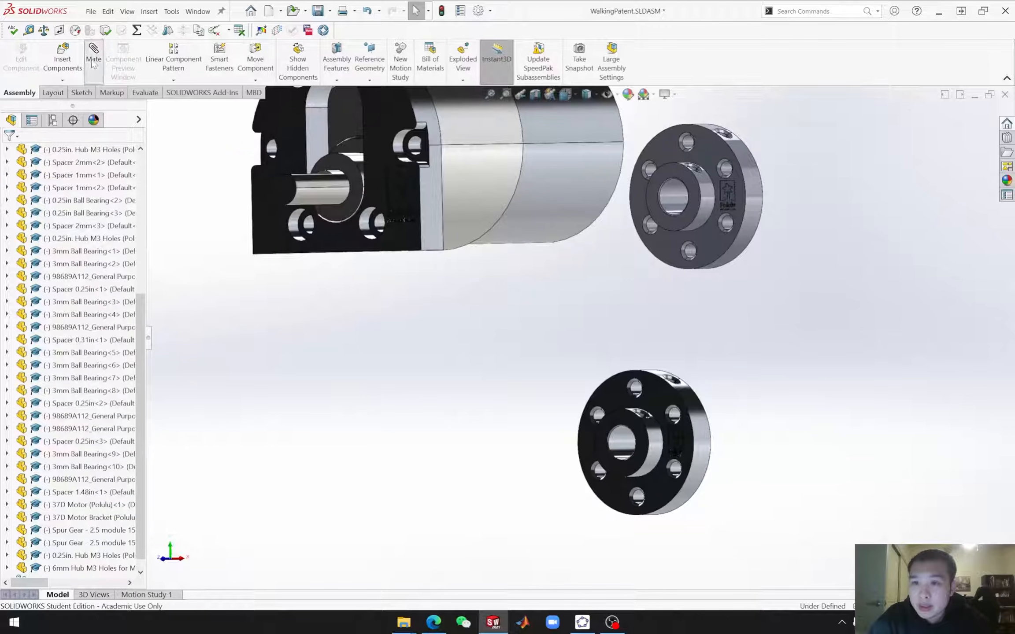
click(93, 187)
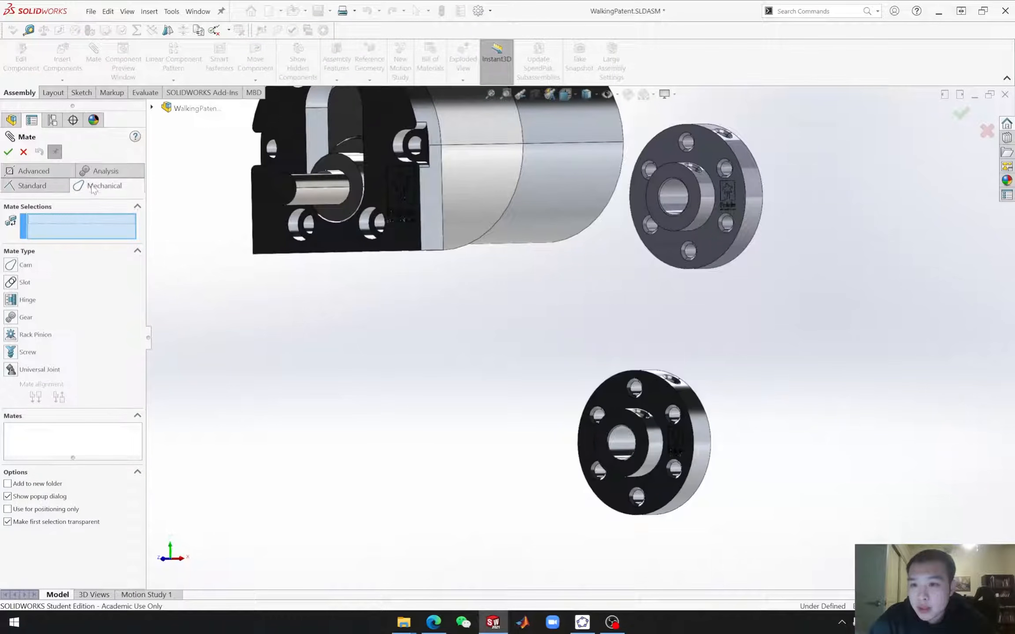
click(26, 300)
middle_drag(428, 373, 352, 363)
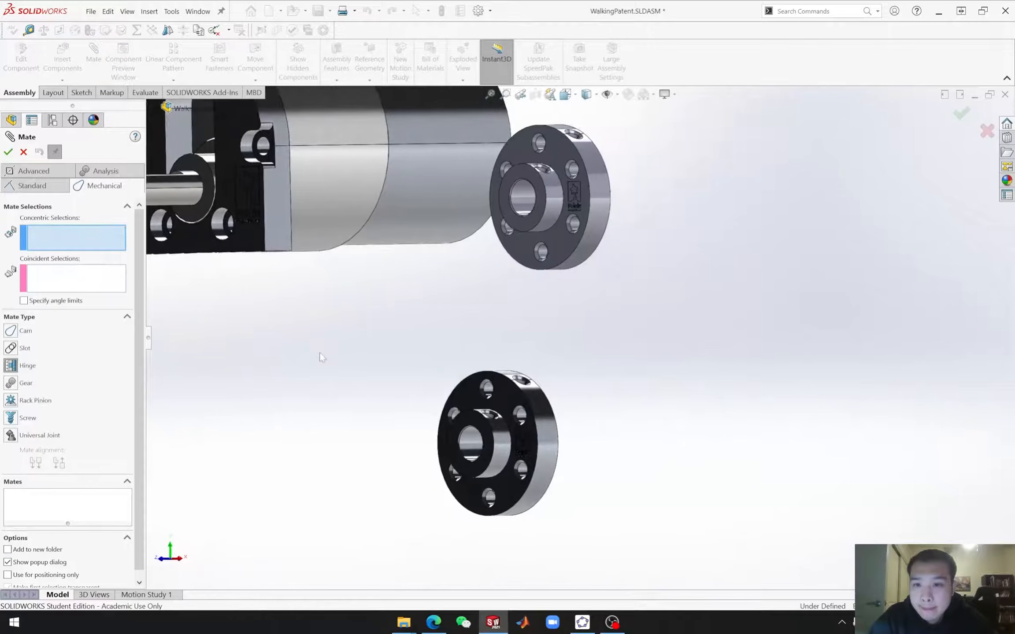
scroll(294, 351, up, 3)
scroll(361, 256, down, 2)
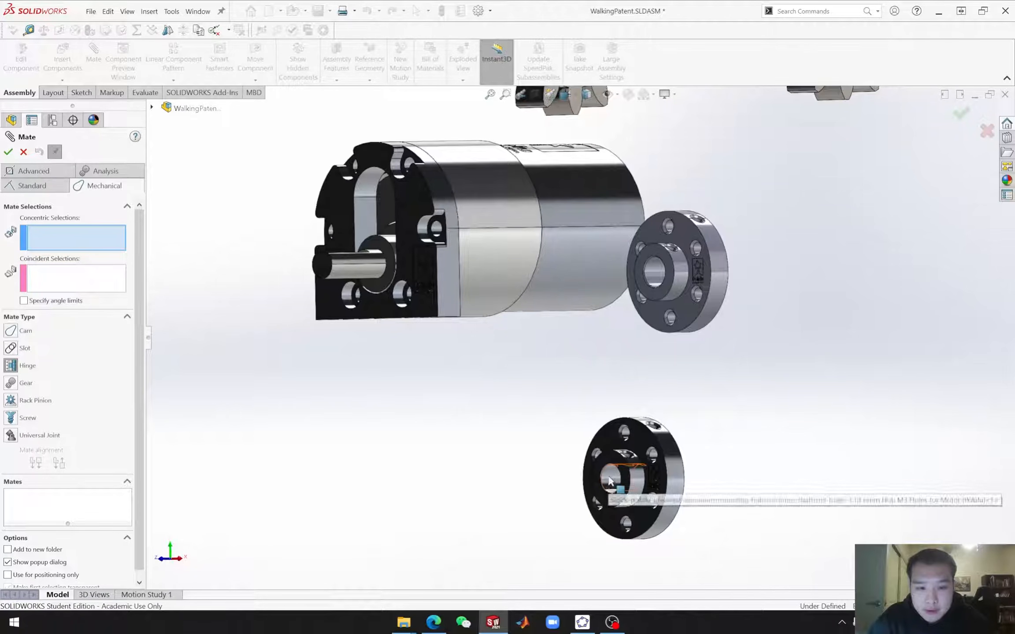
click(609, 491)
middle_drag(421, 409, 600, 415)
scroll(619, 286, down, 5)
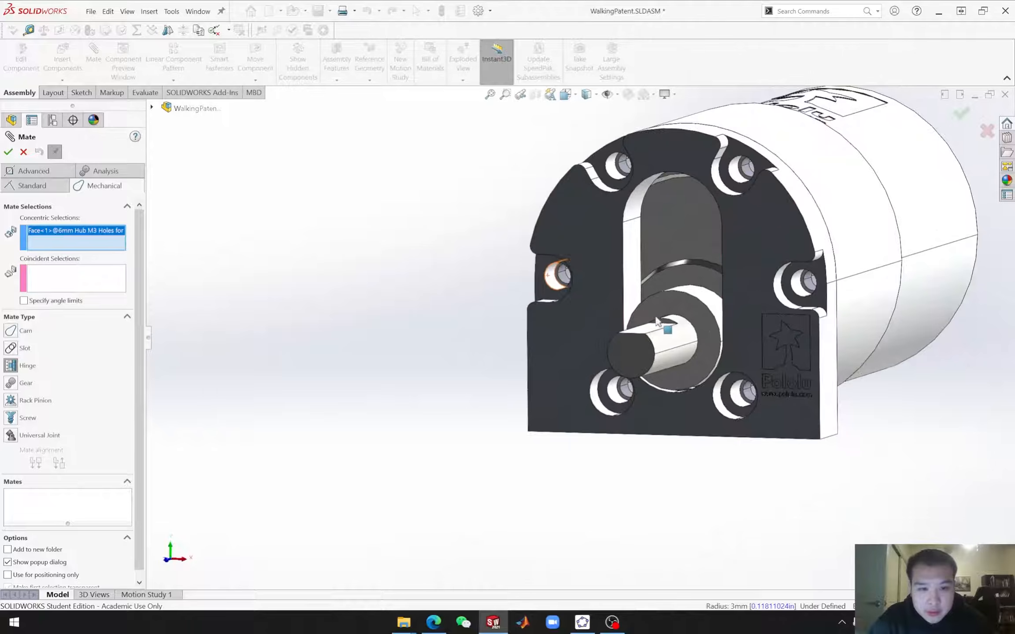
click(663, 381)
scroll(736, 503, up, 6)
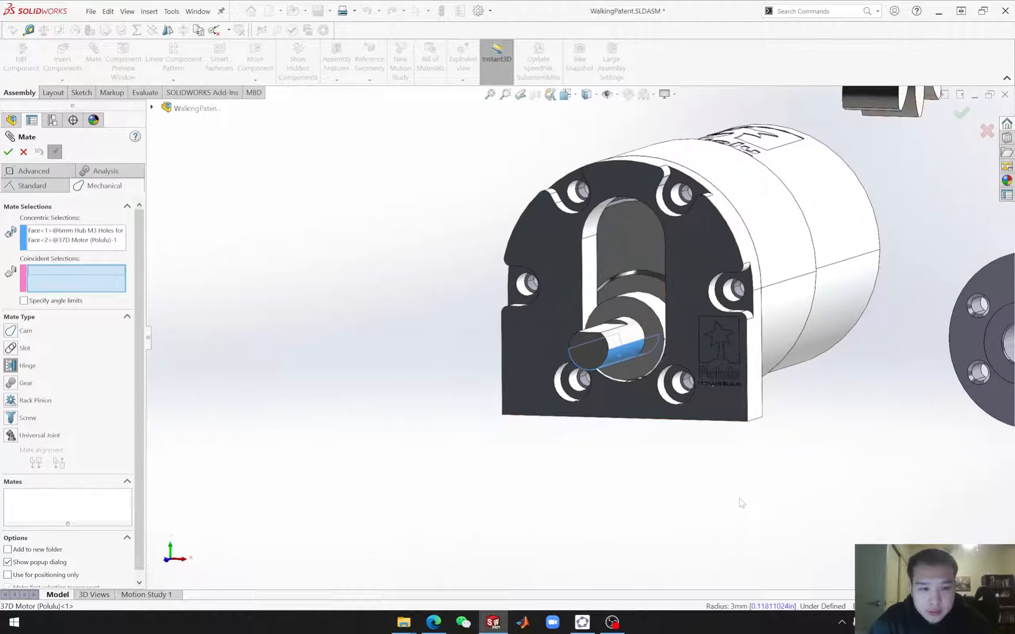
Step: Pair the small step face at the end of the shaft's D-cut with the hub's flat back face as coincident and complete the hinge mate
middle_drag(698, 494, 628, 467)
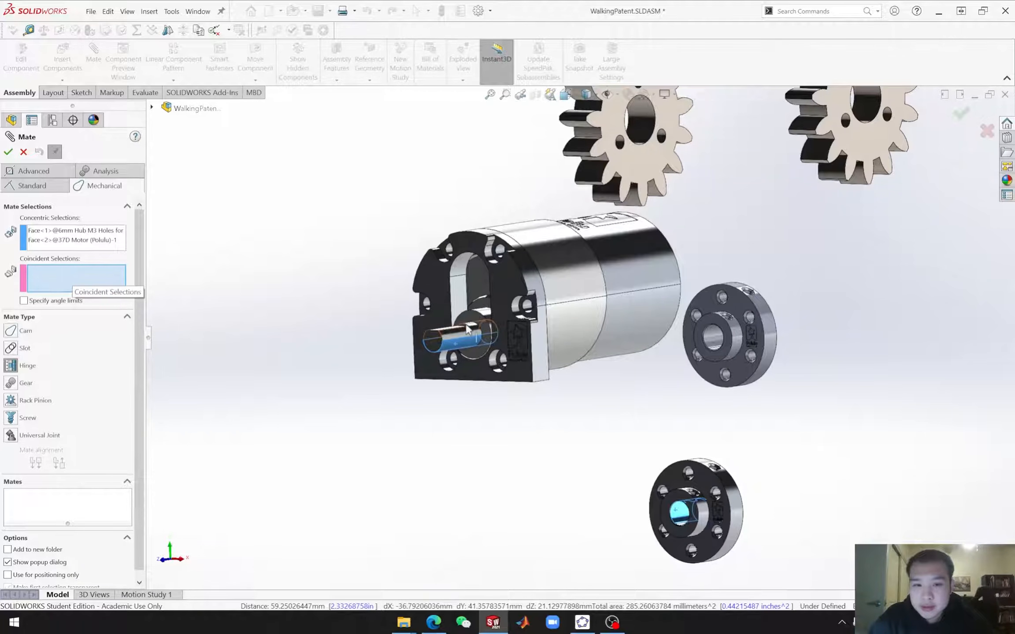
scroll(485, 326, down, 6)
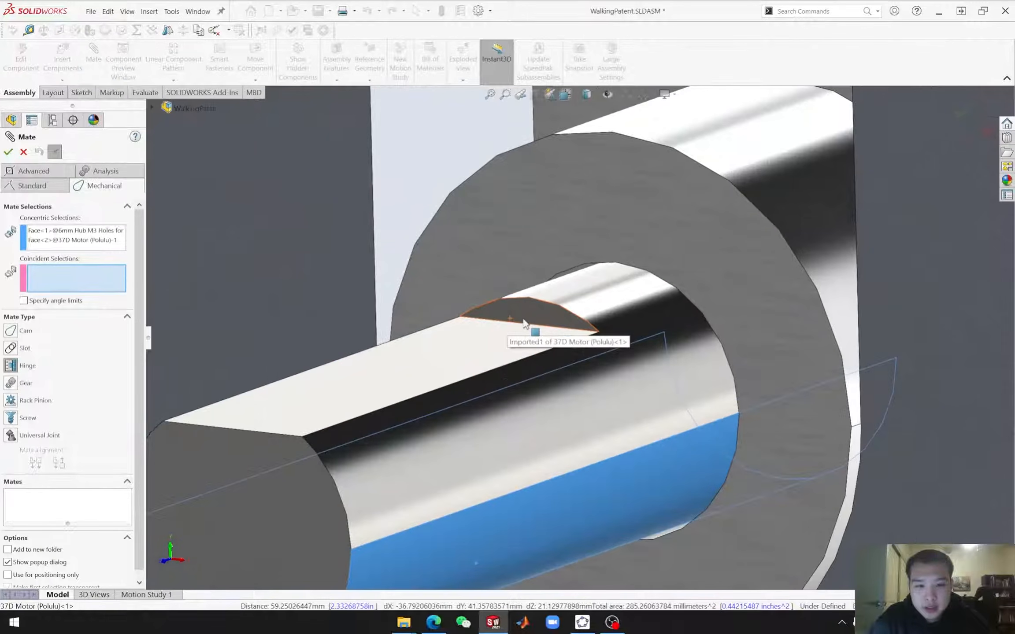
click(524, 324)
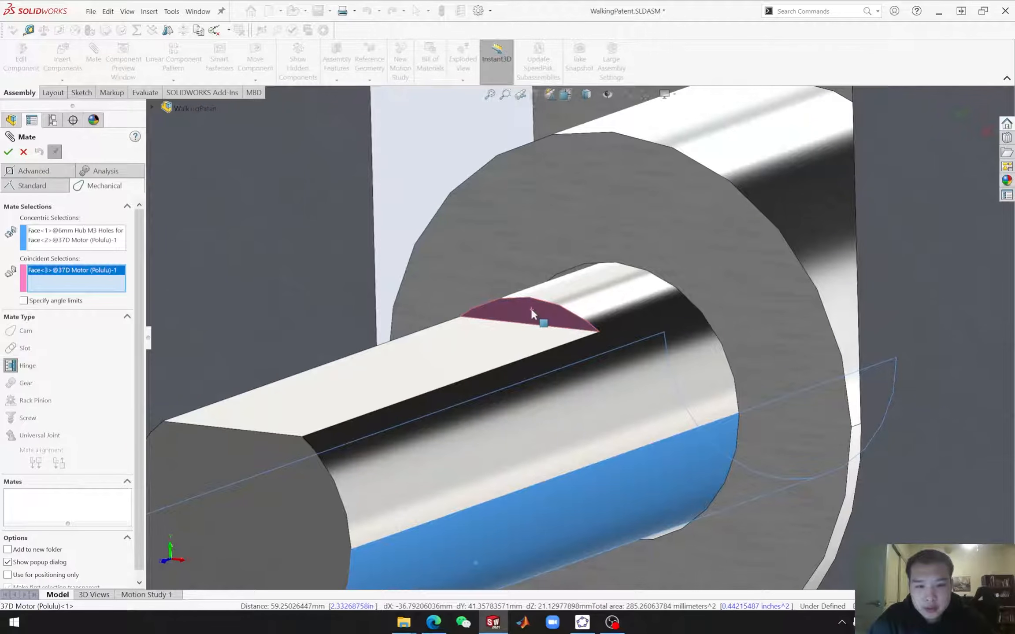
scroll(676, 448, up, 14)
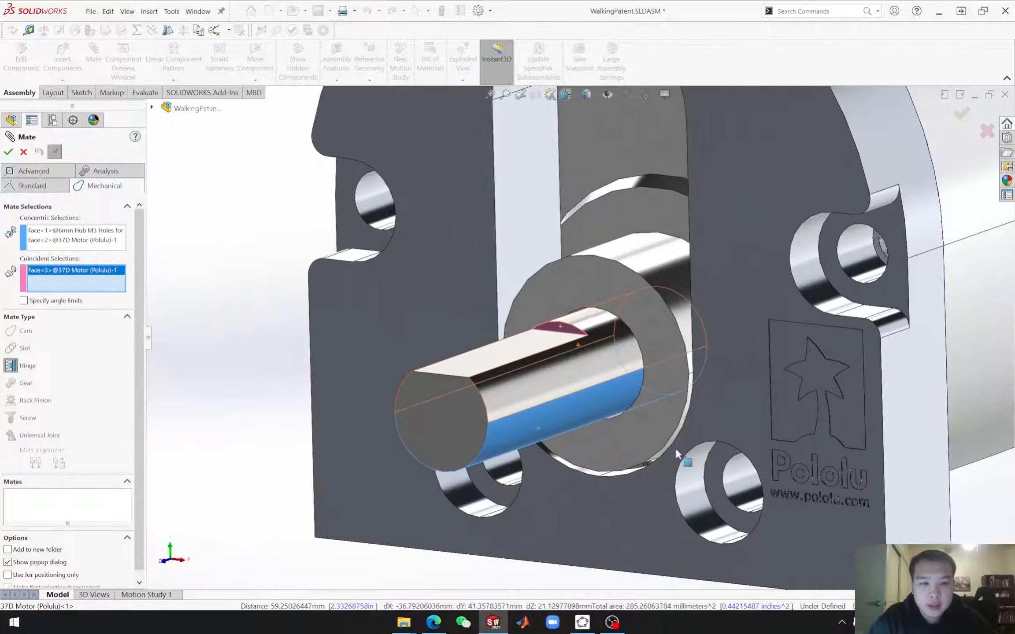
middle_drag(708, 456, 617, 455)
scroll(617, 456, down, 6)
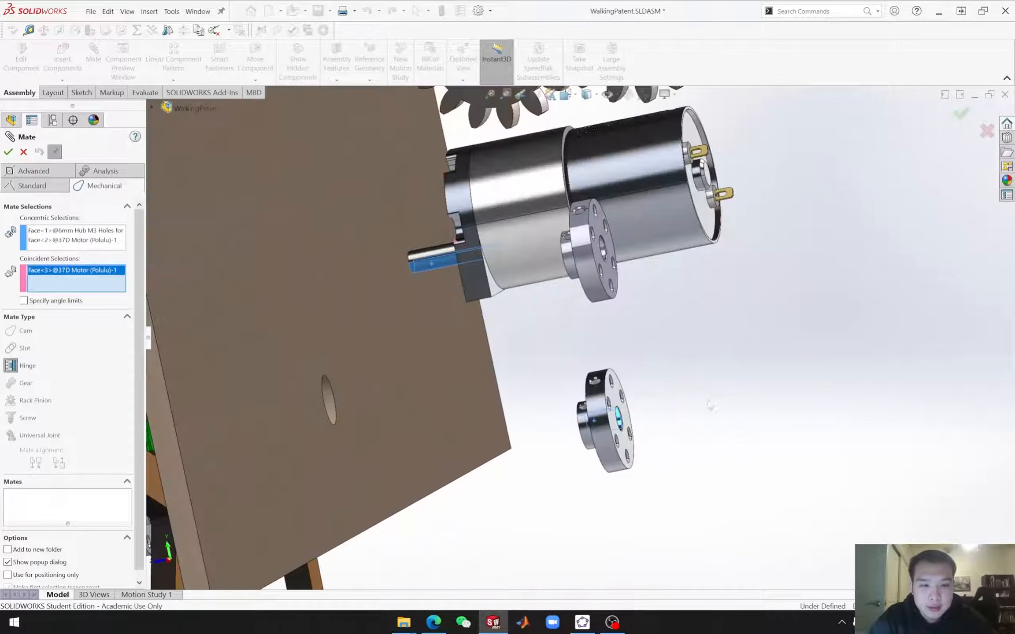
click(597, 421)
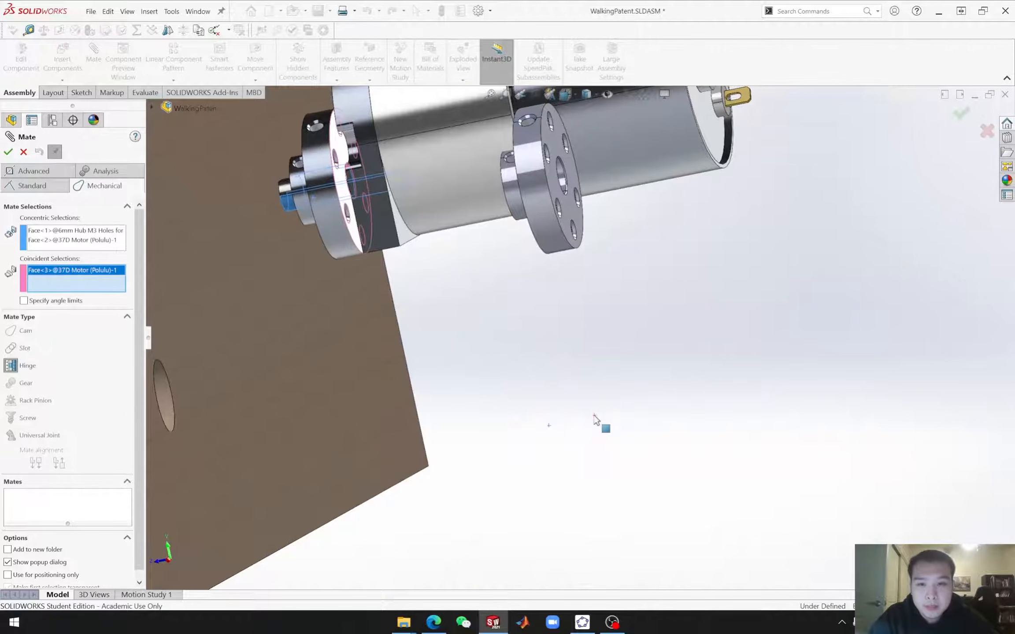
middle_drag(600, 422, 671, 439)
scroll(409, 332, up, 6)
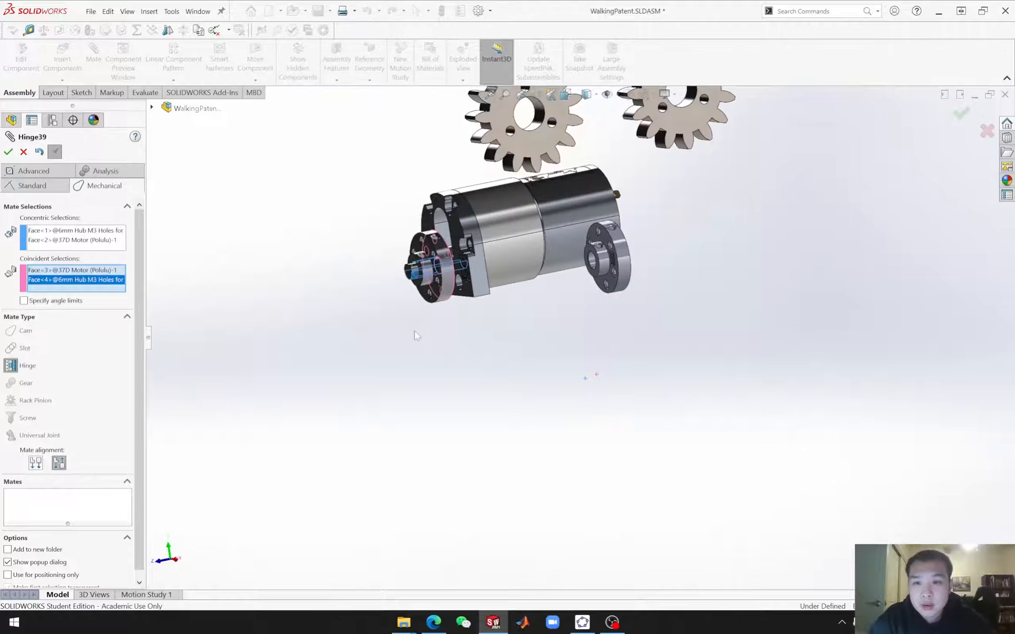
middle_drag(545, 388, 602, 374)
scroll(461, 301, down, 8)
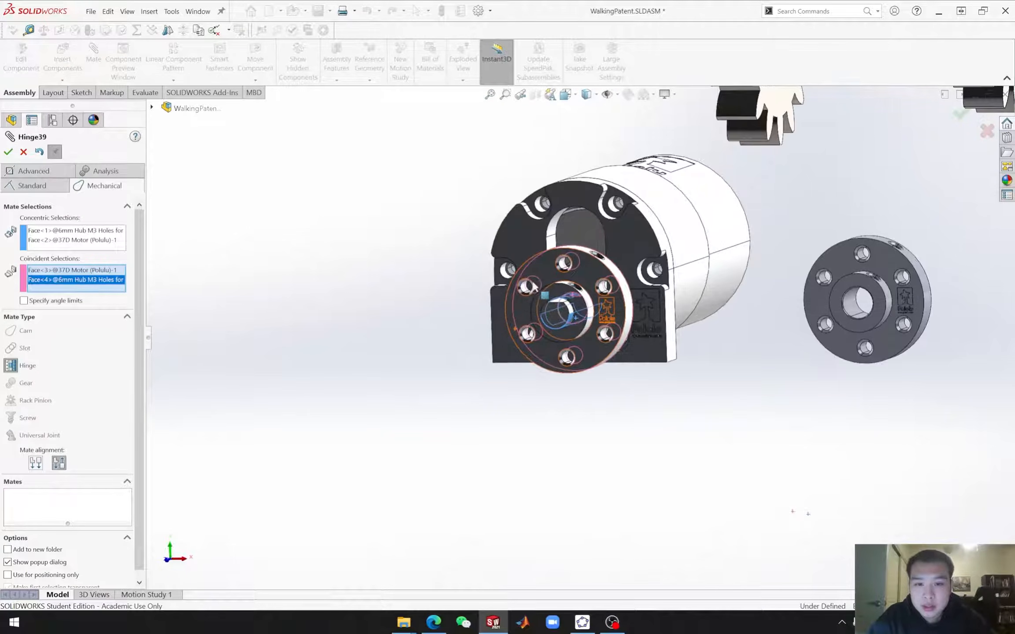
click(8, 152)
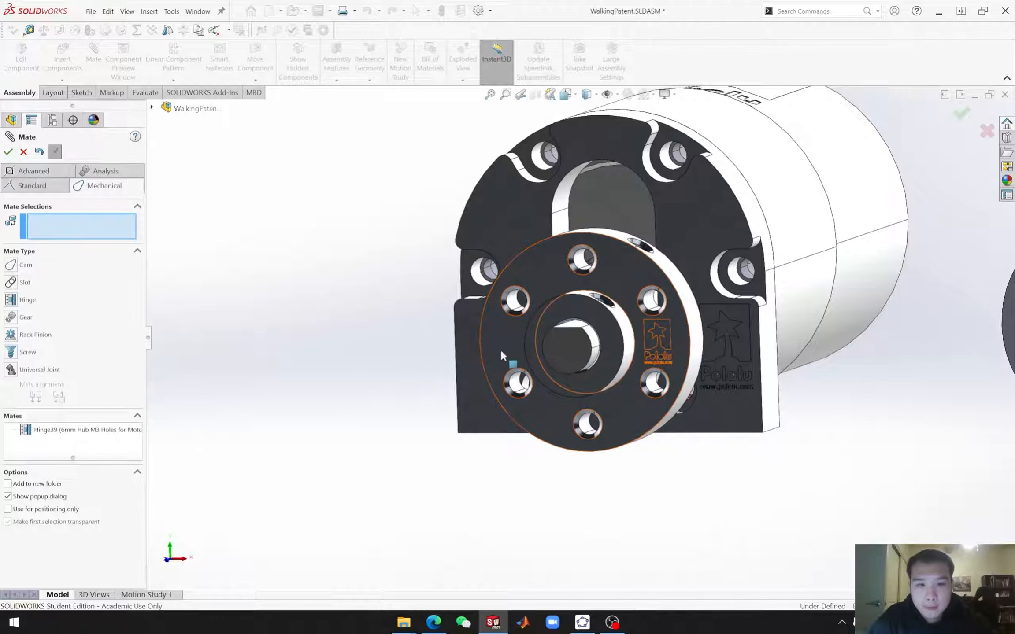
click(37, 186)
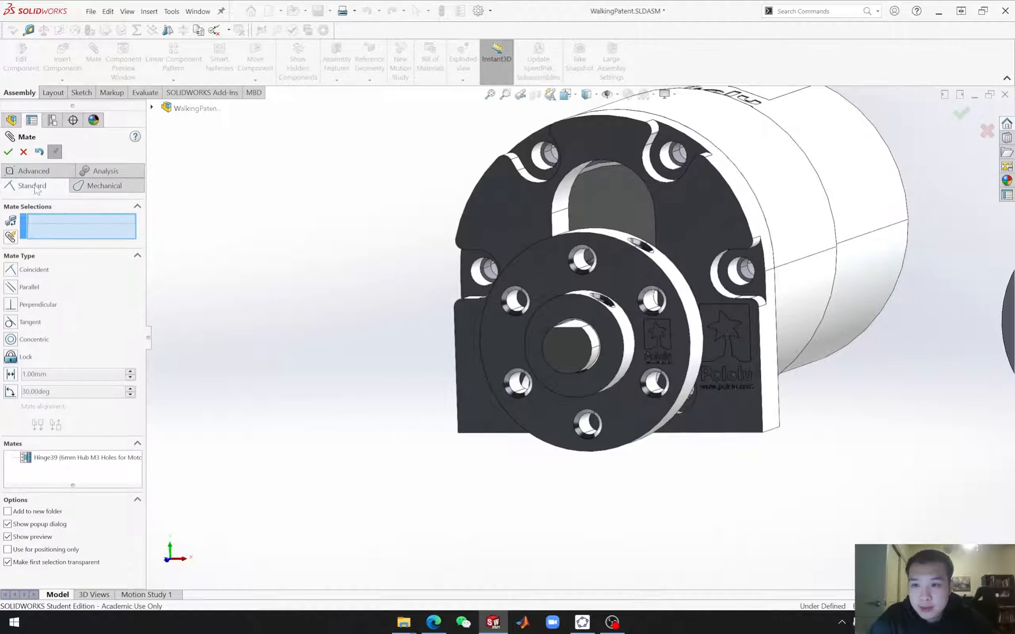
middle_drag(625, 410, 558, 355)
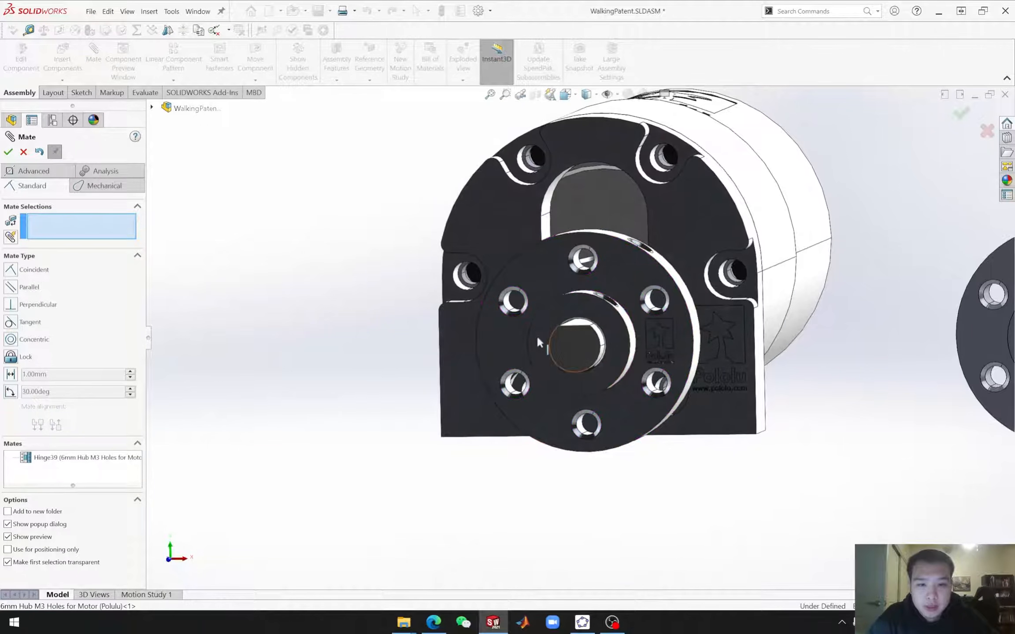
middle_drag(550, 290, 513, 301)
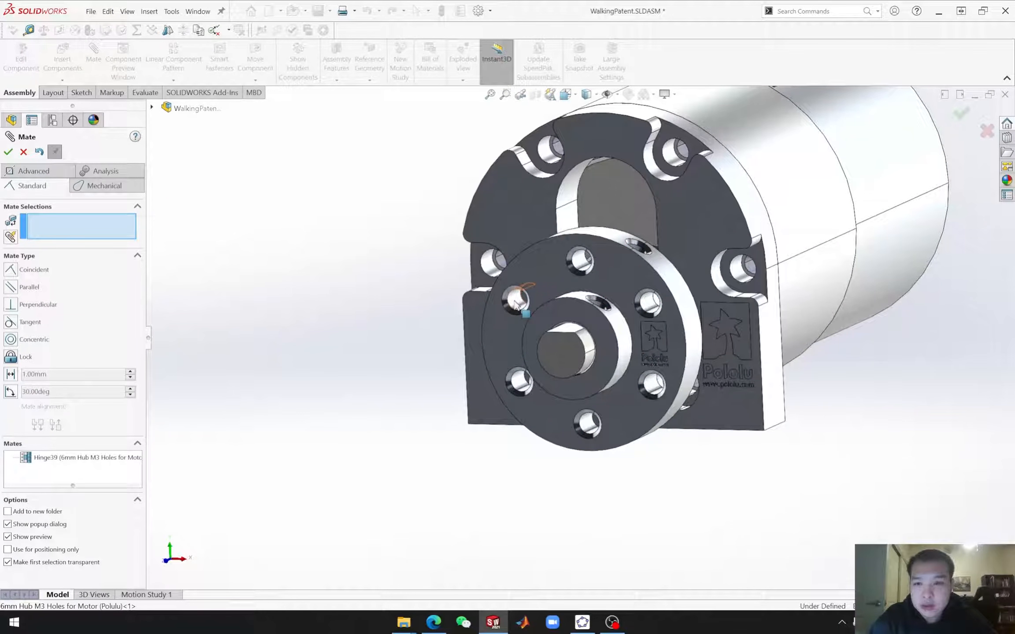
click(517, 303)
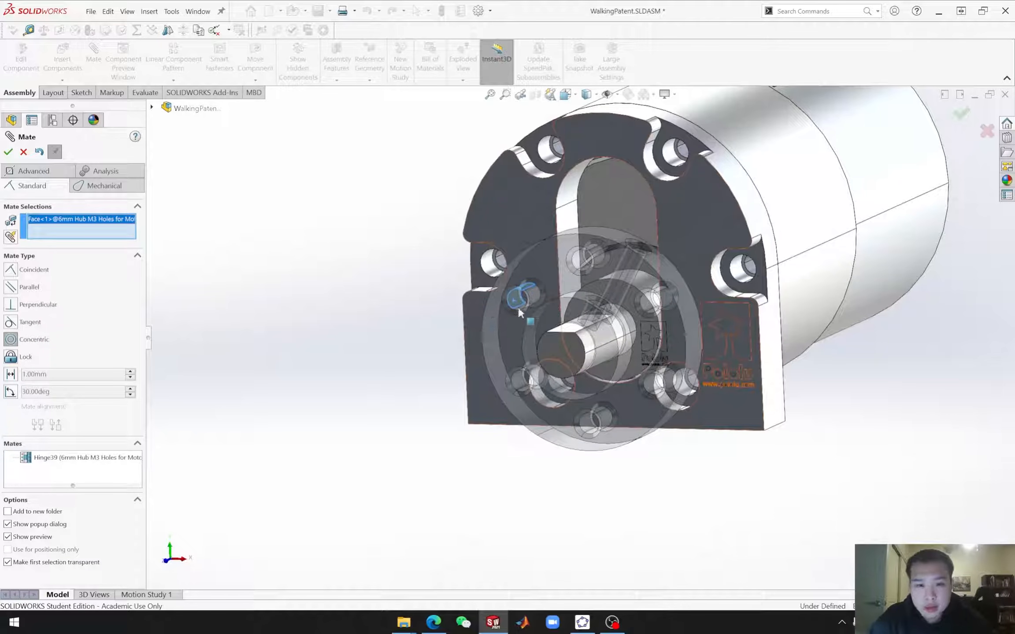
scroll(546, 292, down, 4)
mouse_move(561, 307)
middle_down()
mouse_move(541, 327)
mouse_move(570, 296)
mouse_move(542, 312)
middle_up()
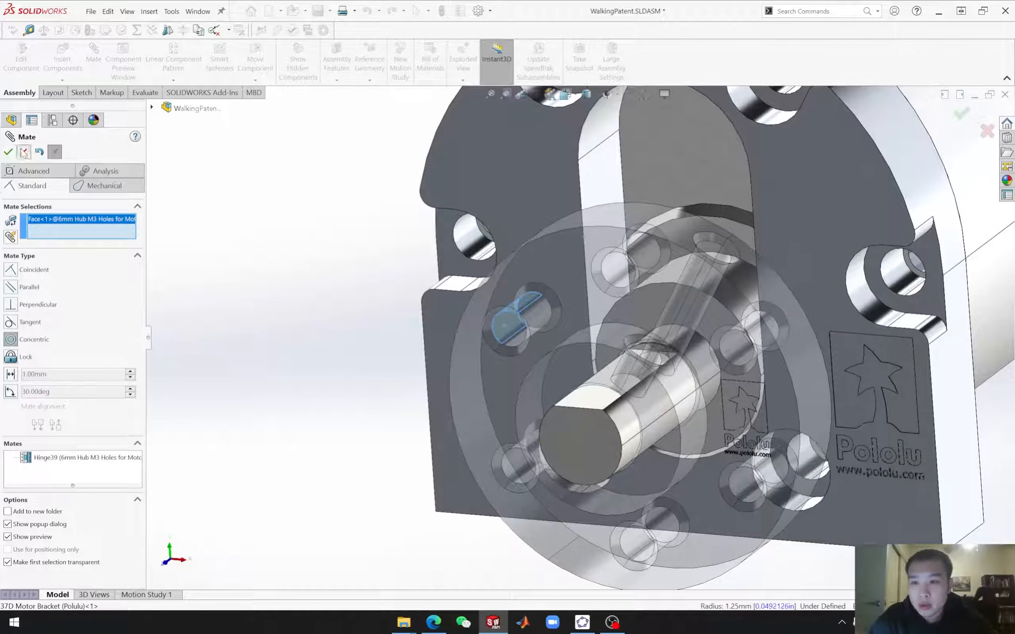
click(22, 153)
Step: Start a hinge mate with the bore of the spur gear above the motor and the 6mm hub's raised boss as the concentric pair
scroll(646, 412, up, 5)
scroll(659, 454, up, 4)
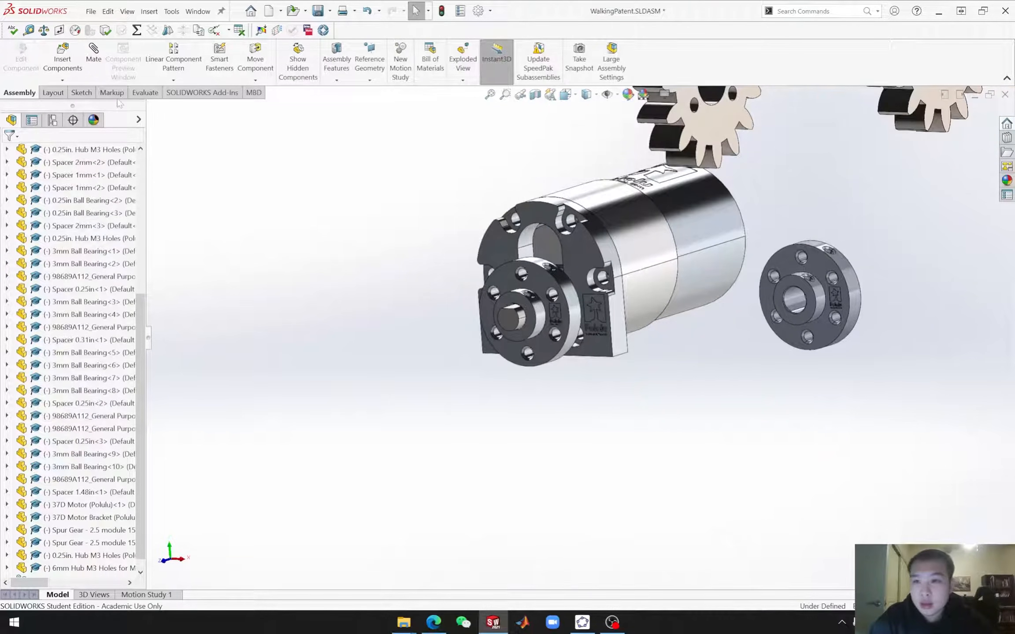
click(93, 53)
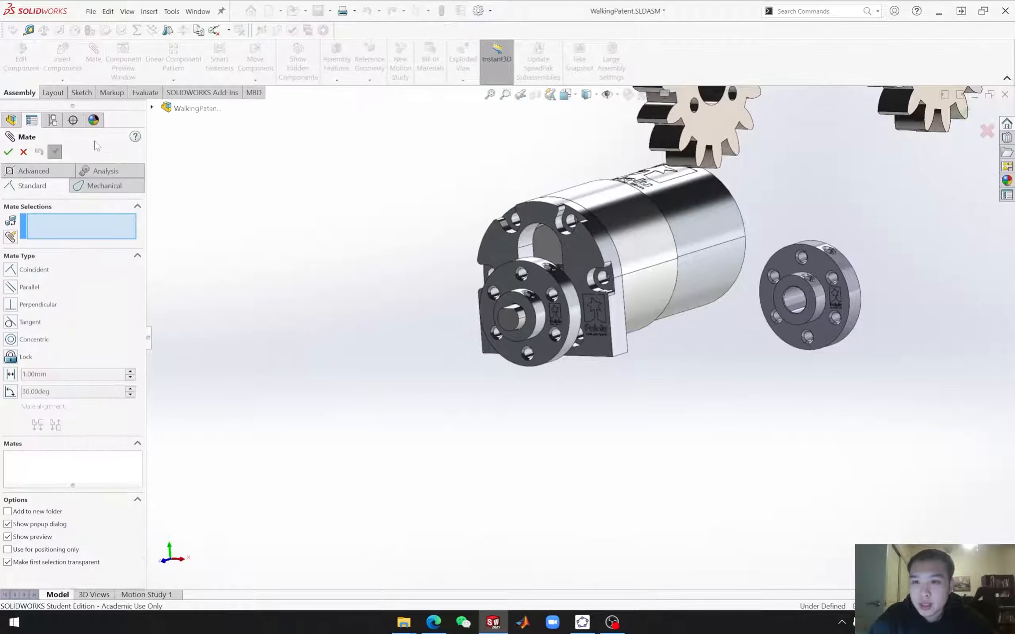
click(88, 187)
click(13, 301)
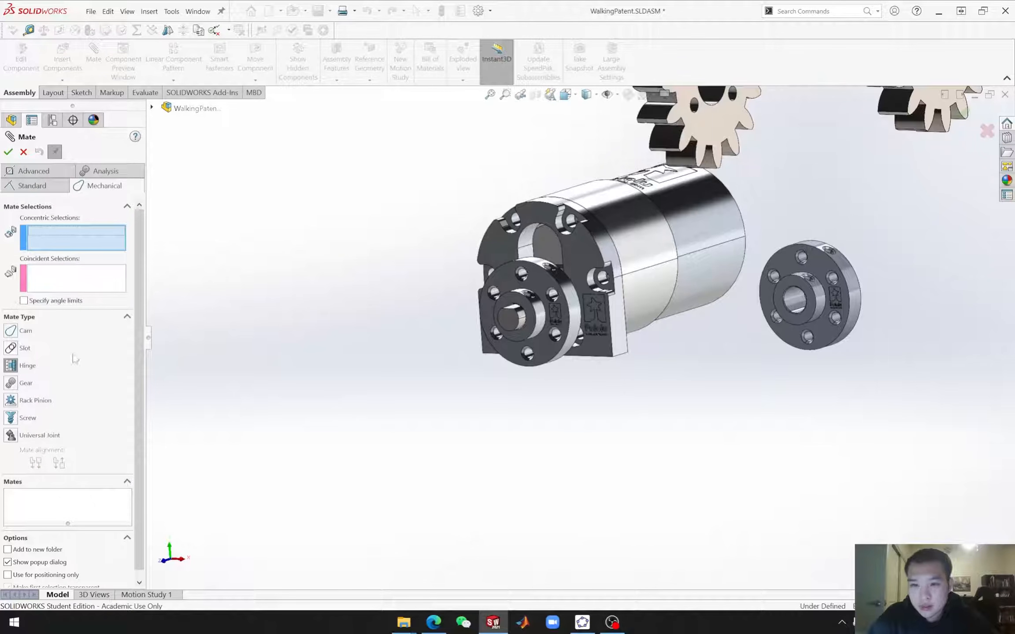
scroll(580, 380, up, 5)
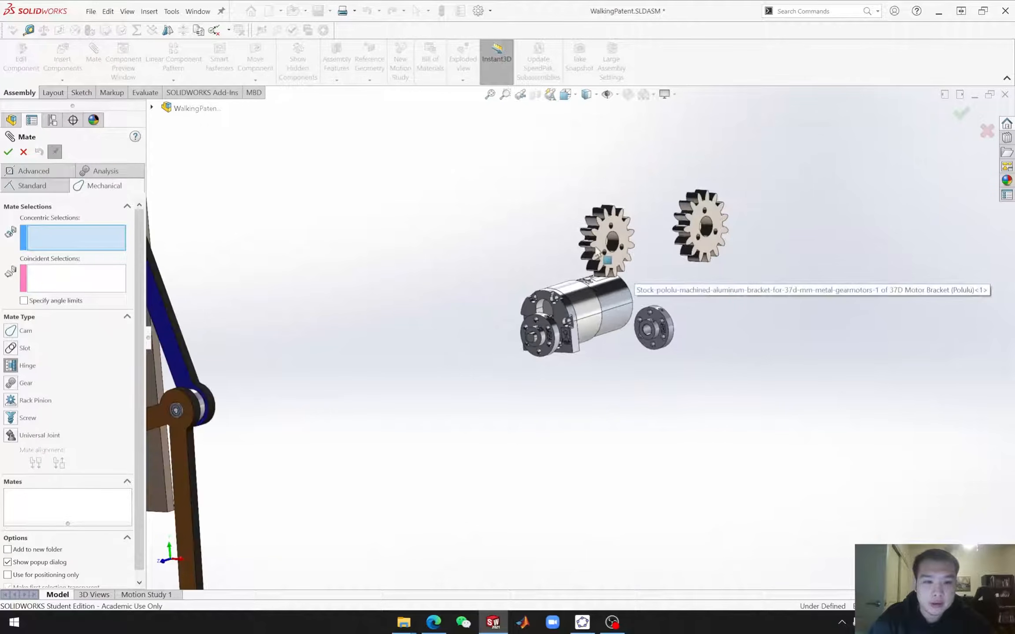
scroll(572, 335, down, 3)
scroll(573, 335, down, 2)
scroll(634, 308, up, 4)
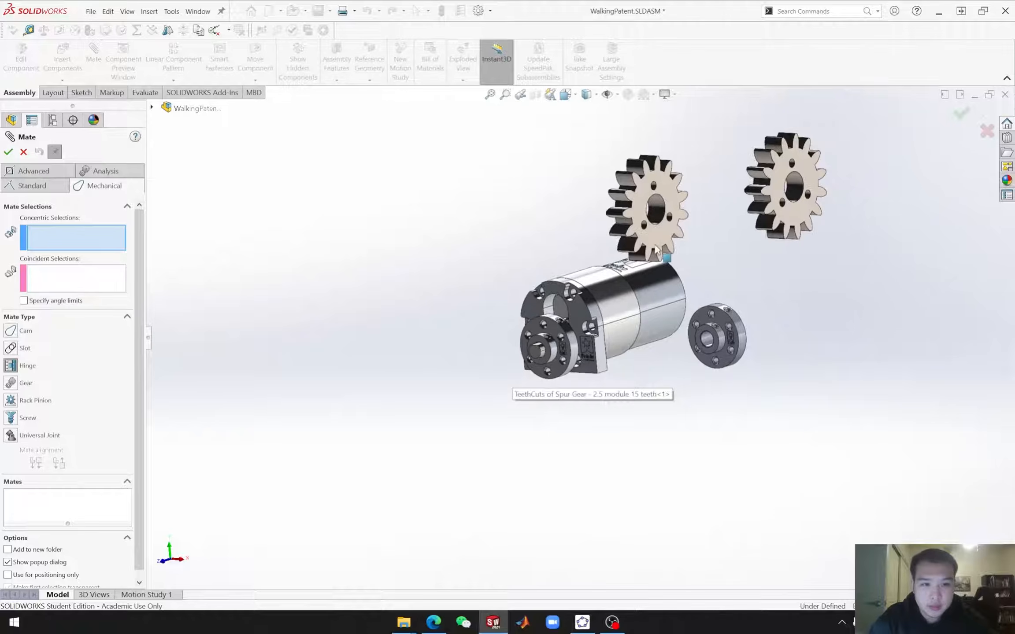
scroll(652, 217, down, 2)
scroll(652, 221, down, 3)
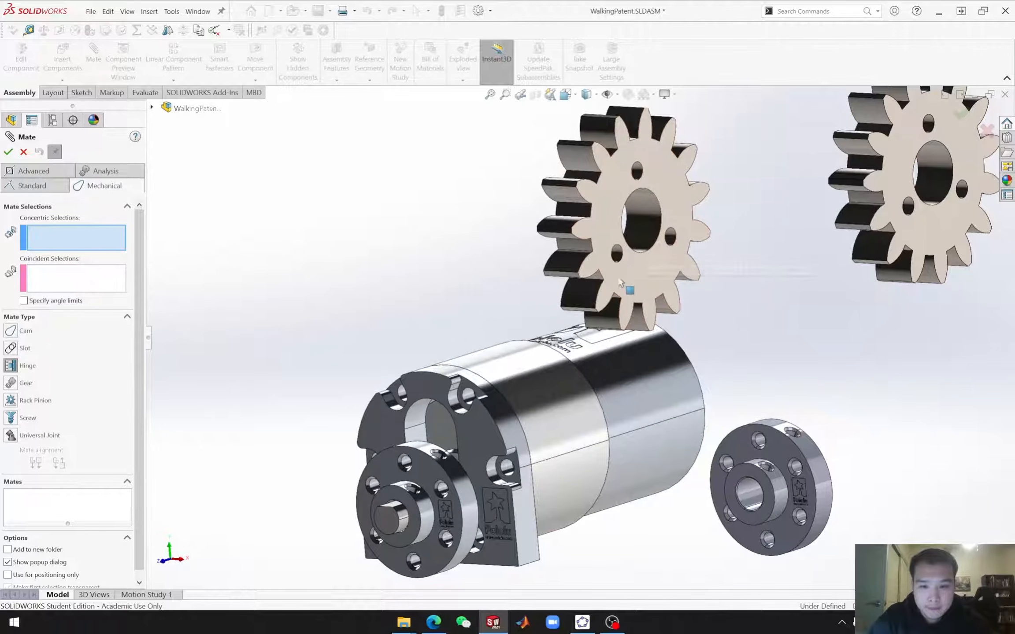
mouse_move(557, 471)
middle_down()
mouse_move(520, 476)
mouse_move(571, 462)
mouse_move(549, 459)
middle_up()
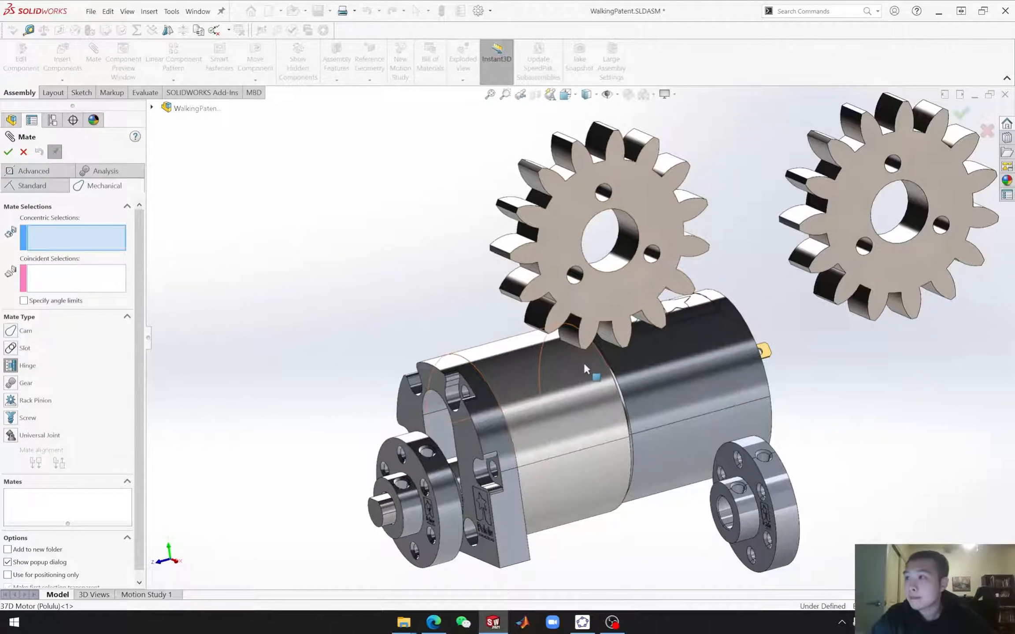
click(615, 262)
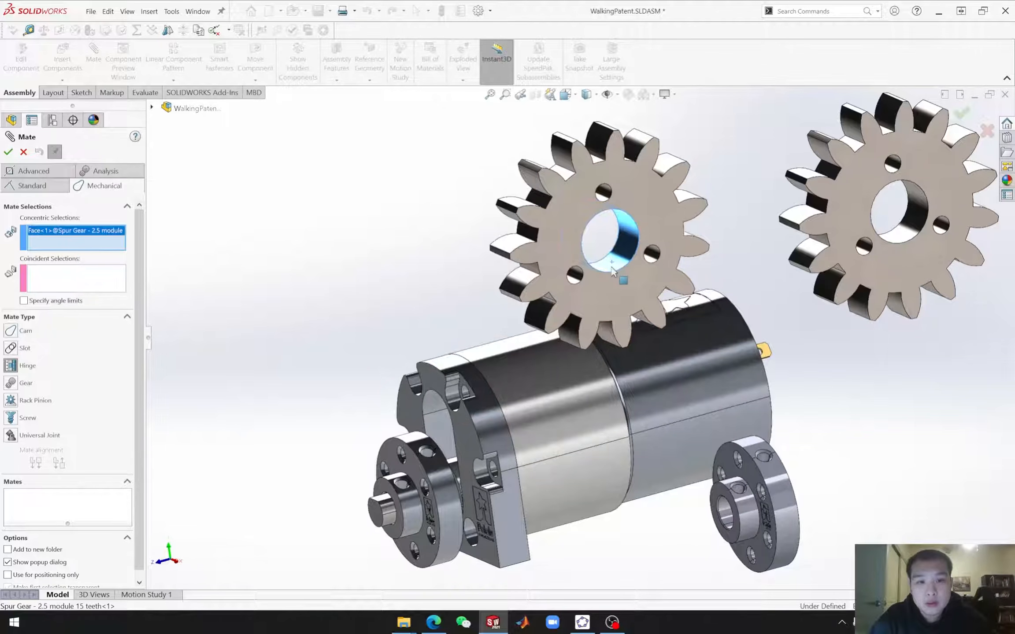
click(411, 515)
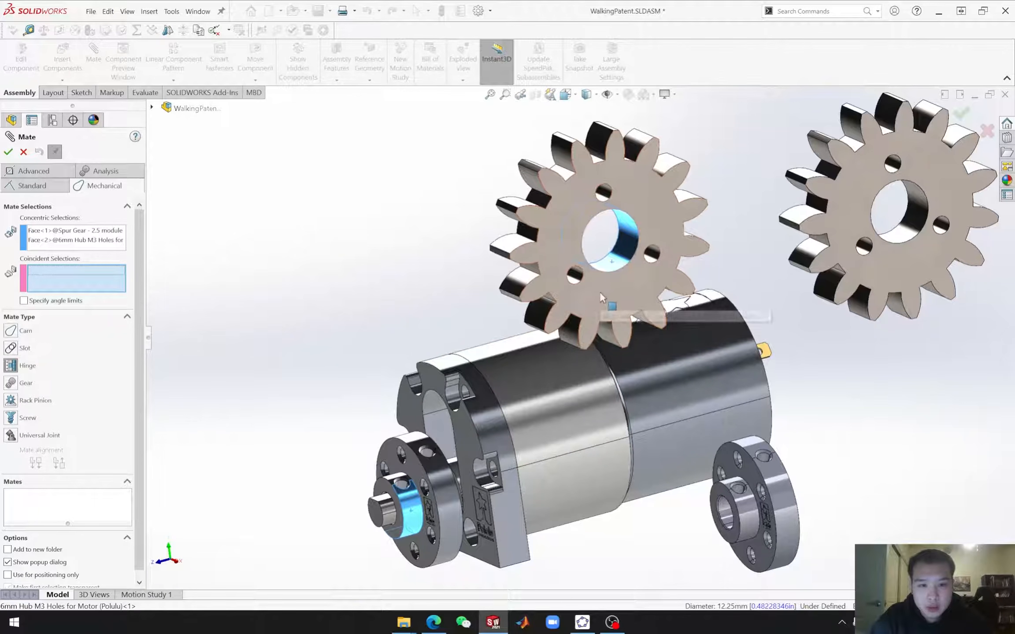
Step: Pair the spur gear's flat side face with the hub flange's boss-side face as coincident, complete the hinge mate and leave the mate command
click(600, 291)
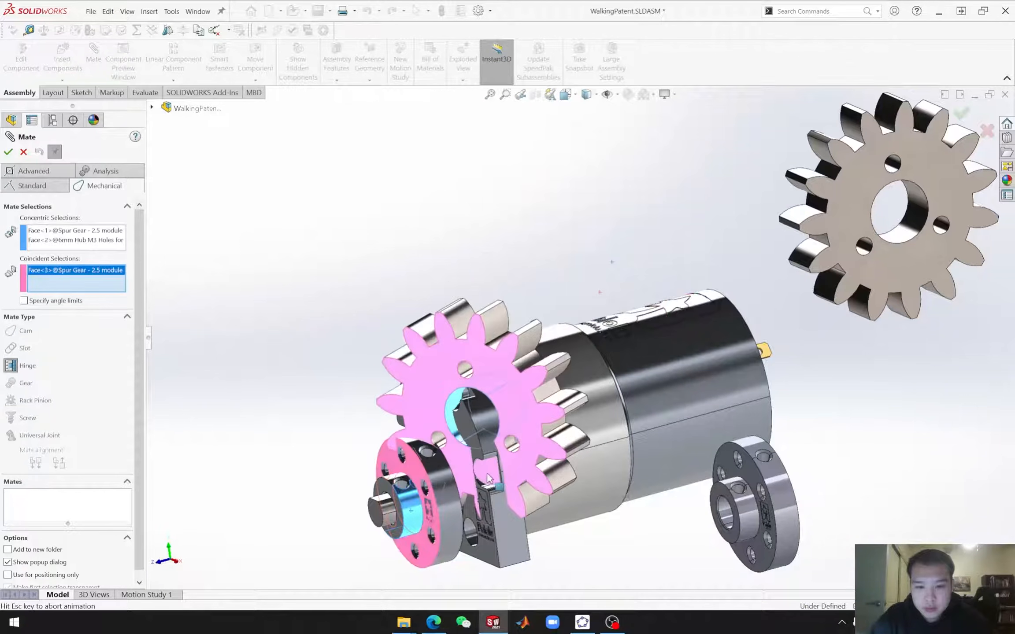
click(486, 477)
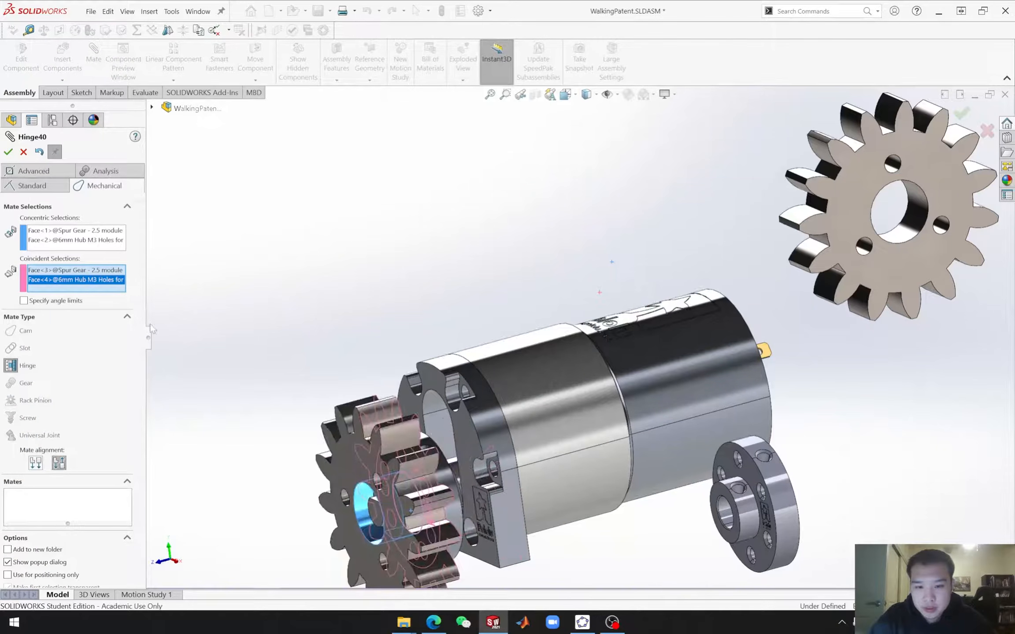
click(9, 152)
click(26, 154)
Step: Mate one of the spur gear's small screw holes concentric with the matching hole in the 6mm hub, and leave the mate command
middle_drag(393, 434, 441, 440)
scroll(489, 467, up, 3)
scroll(489, 467, down, 8)
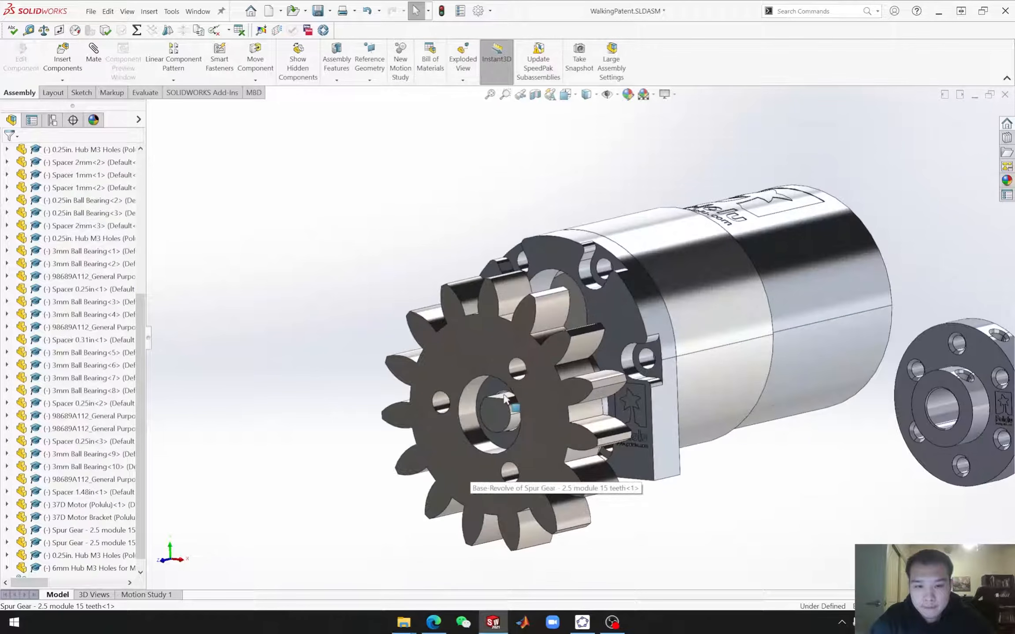
middle_drag(542, 460, 568, 455)
middle_drag(426, 485, 421, 484)
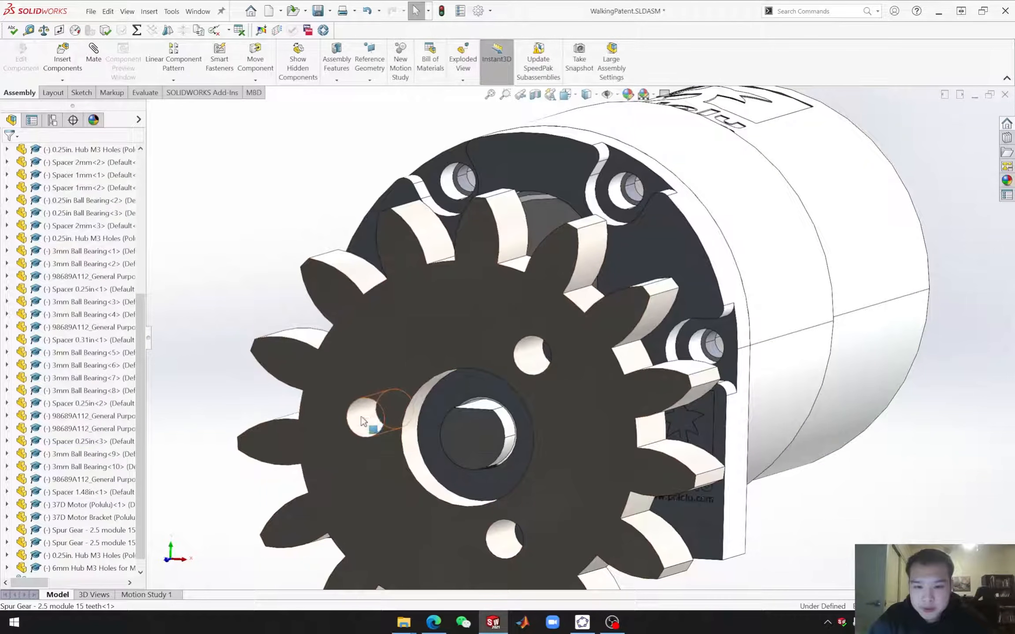
click(365, 416)
click(503, 357)
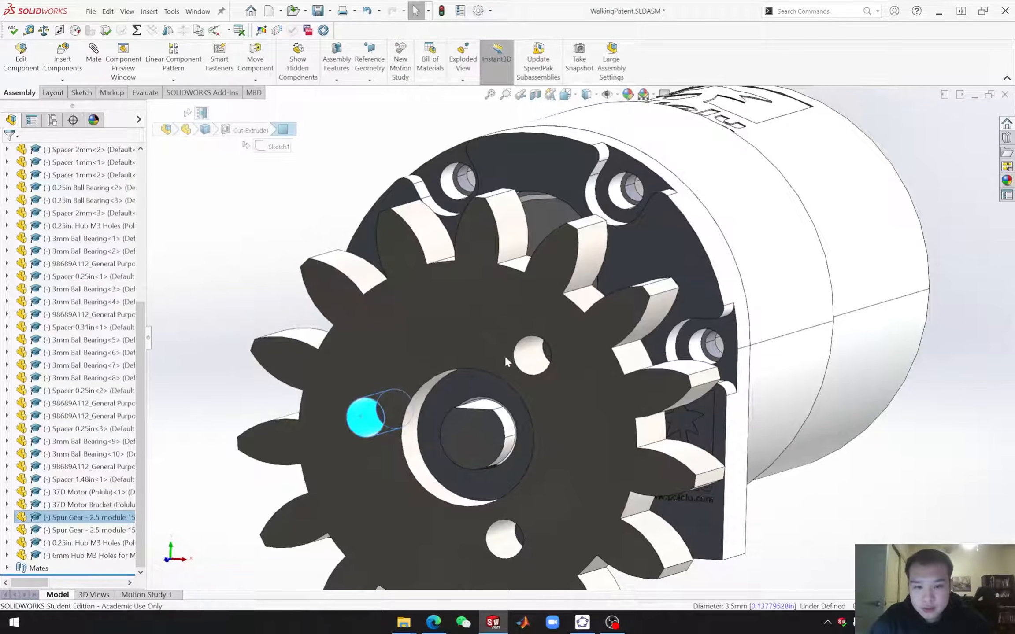
click(412, 371)
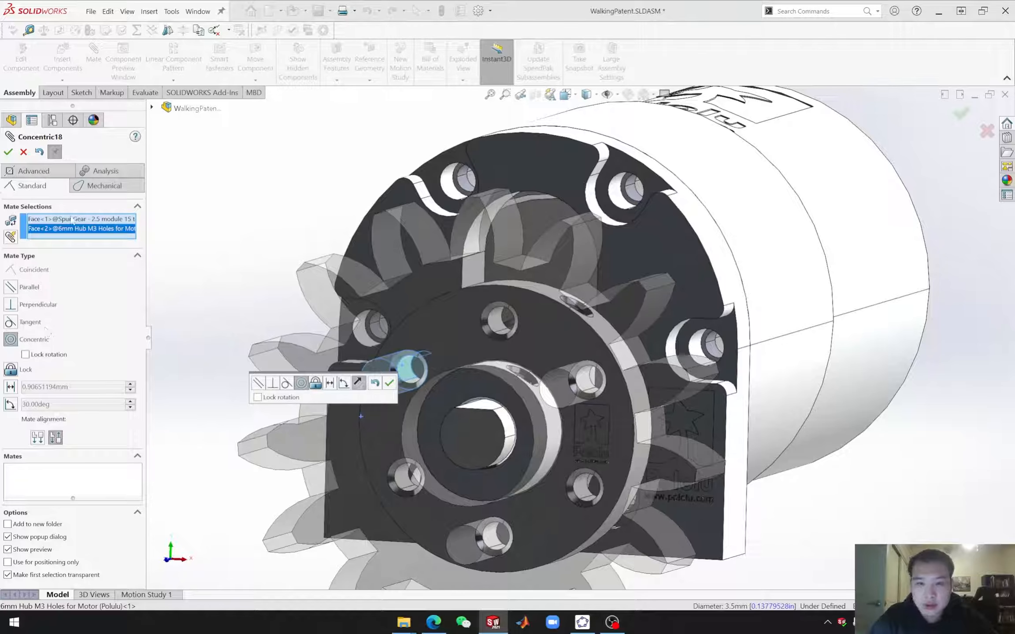
click(8, 152)
scroll(531, 452, up, 5)
middle_drag(530, 451, 580, 494)
scroll(522, 487, up, 5)
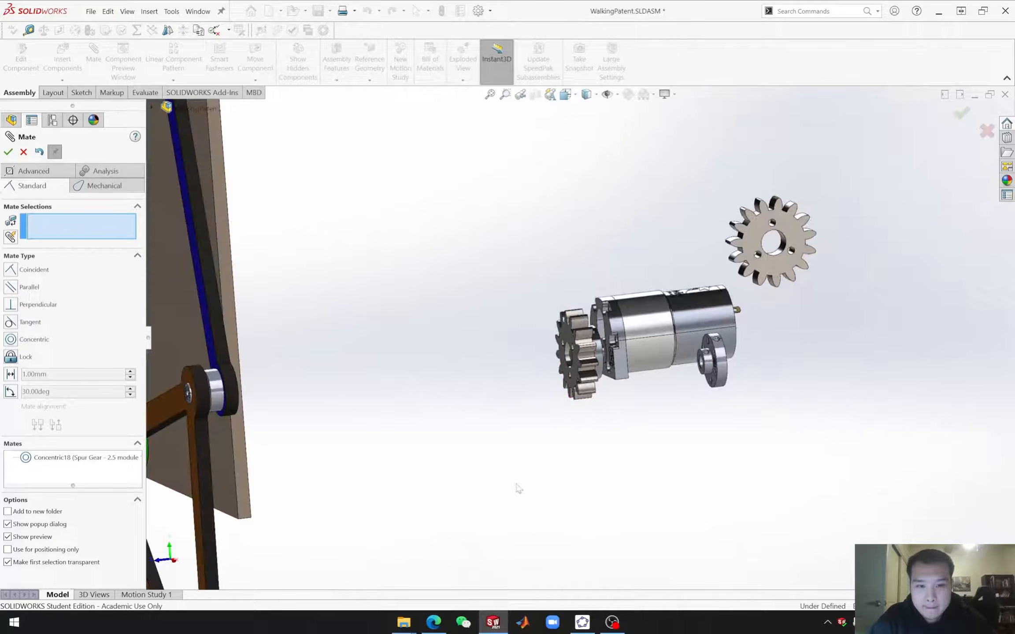
middle_drag(457, 466, 644, 263)
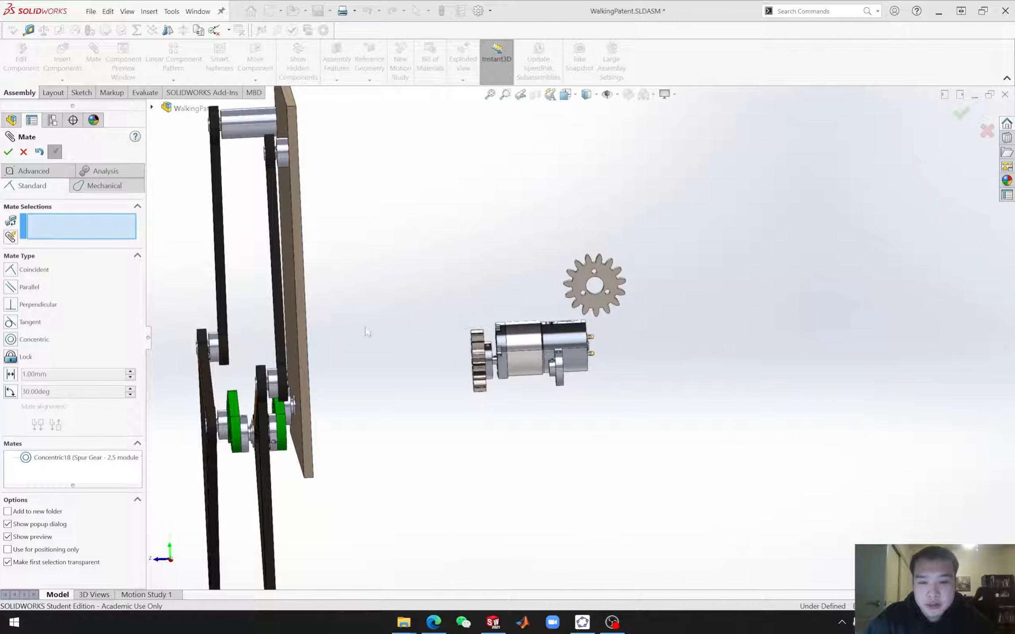
middle_drag(369, 341, 347, 336)
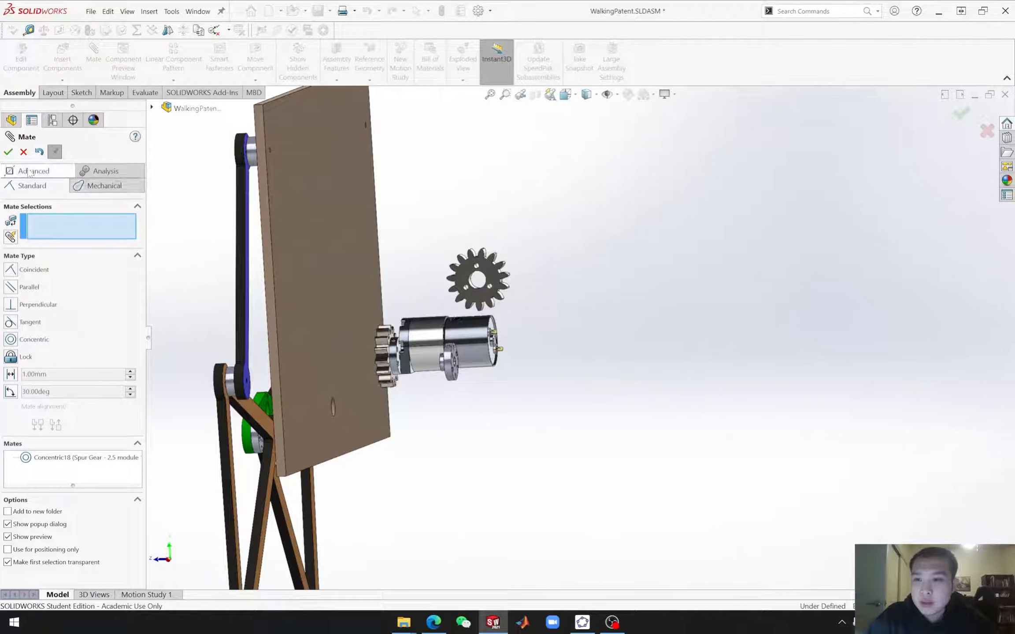
click(24, 152)
Step: Open the brown base plate in position as its own part
middle_drag(414, 348, 356, 361)
scroll(485, 393, up, 3)
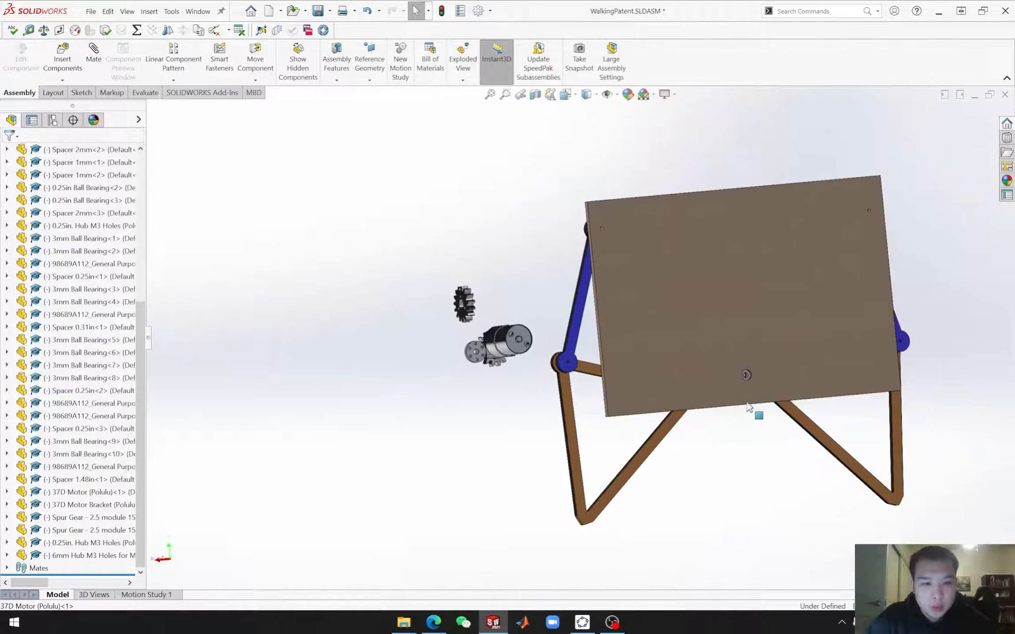
middle_drag(747, 406, 730, 395)
scroll(724, 340, down, 2)
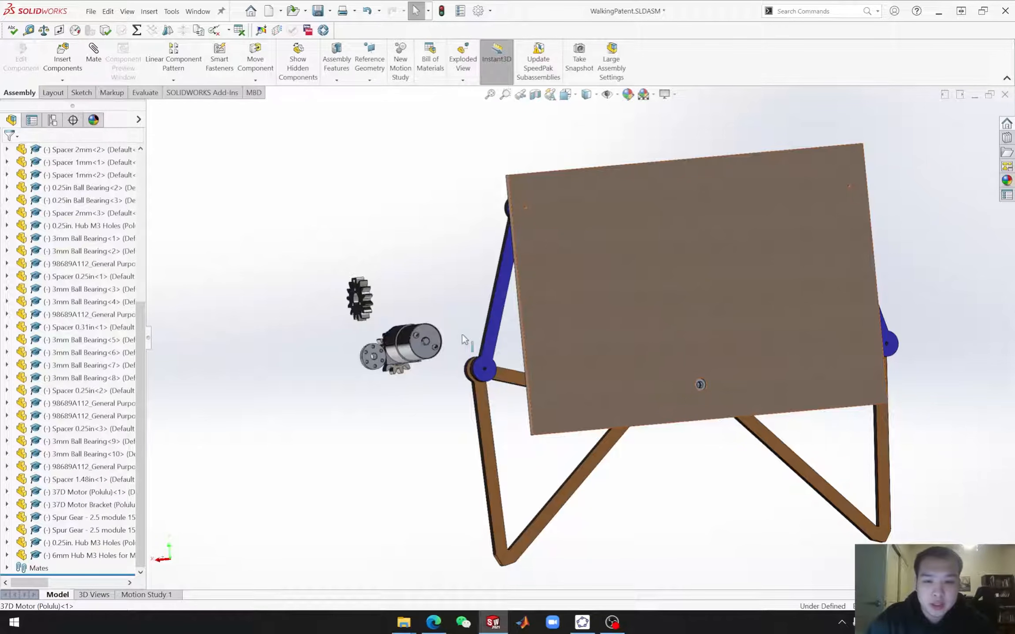
click(613, 318)
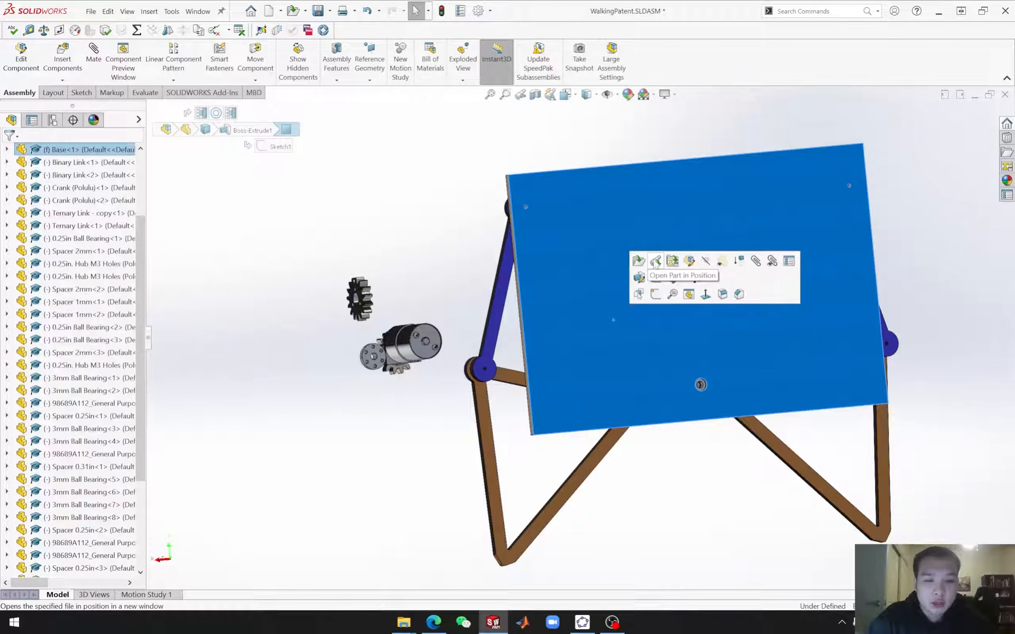
click(656, 261)
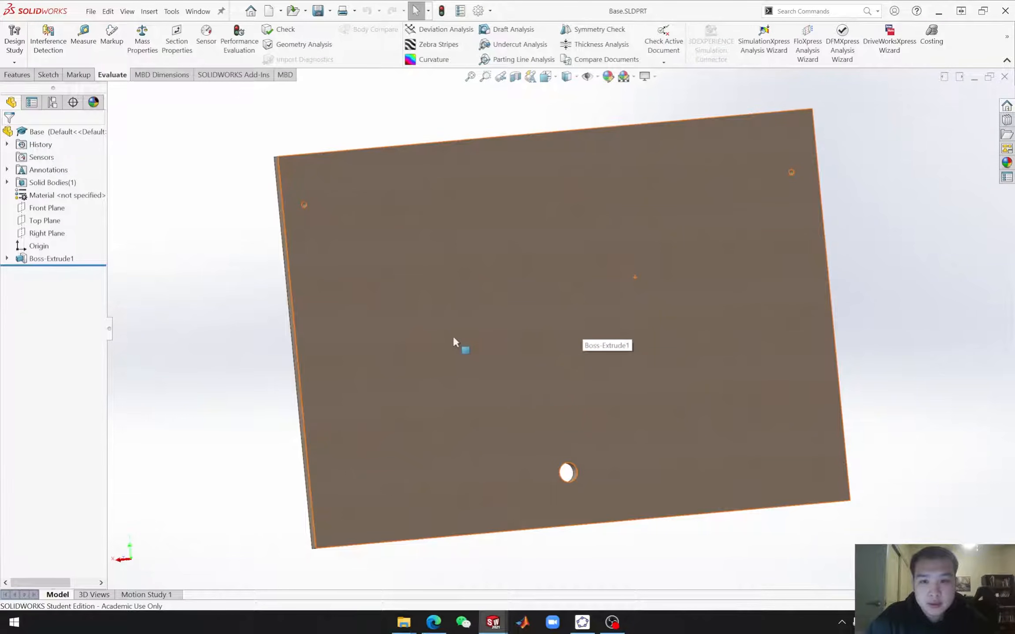
Step: On the plate's large face viewed head-on, sketch a circle of about 0.88 in radius centred on the large lower hole
click(414, 352)
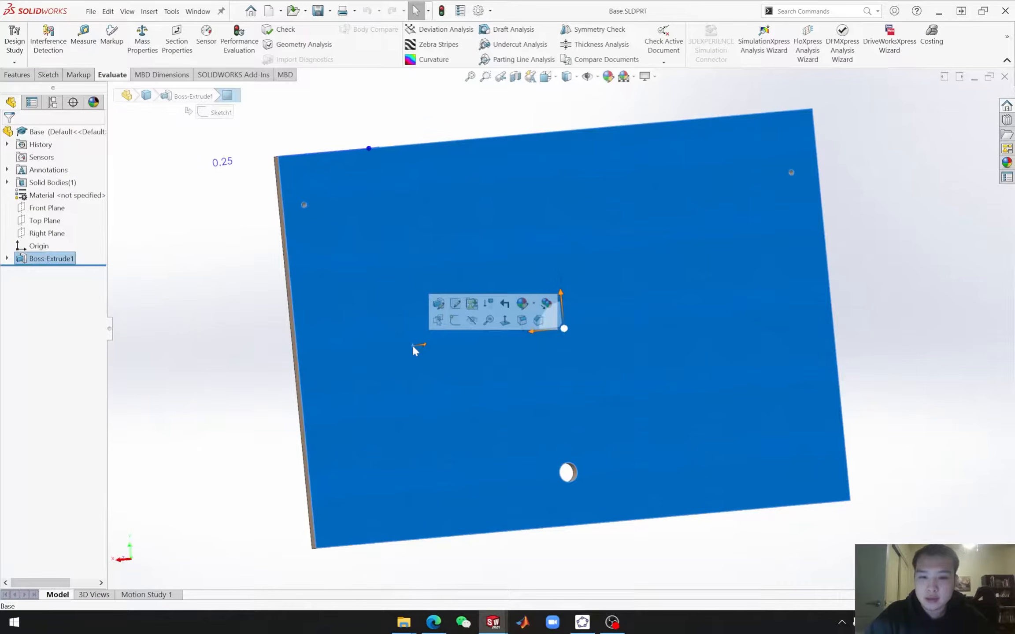
click(505, 320)
key(Escape)
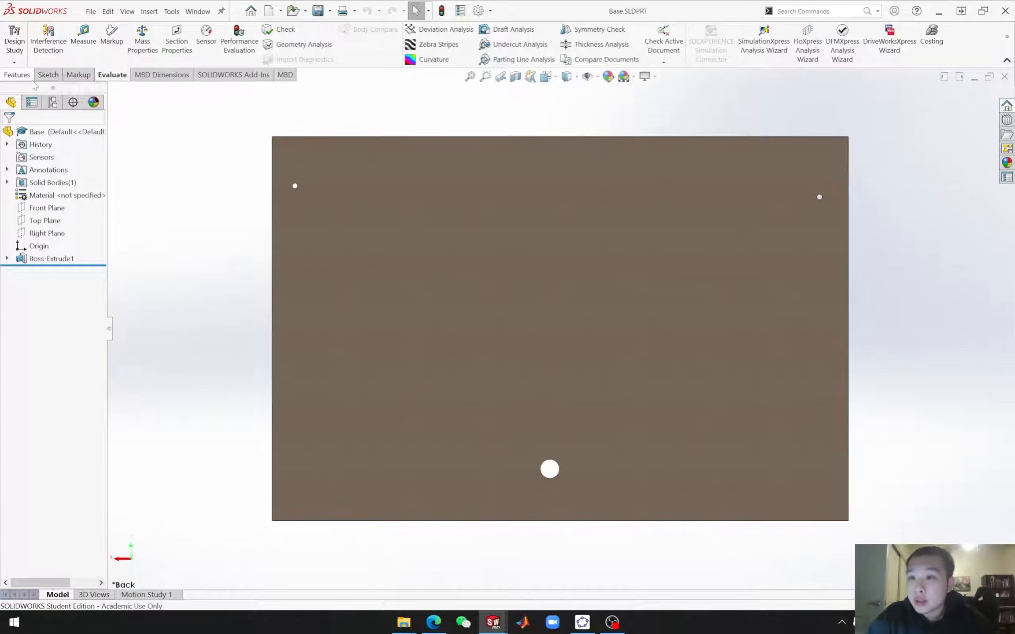
click(49, 74)
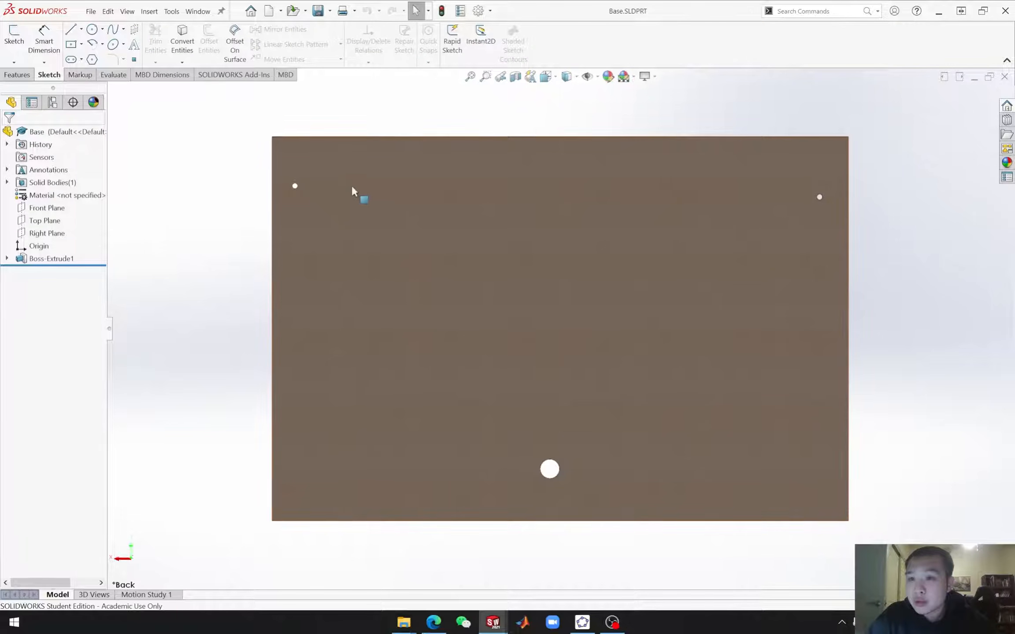
click(359, 190)
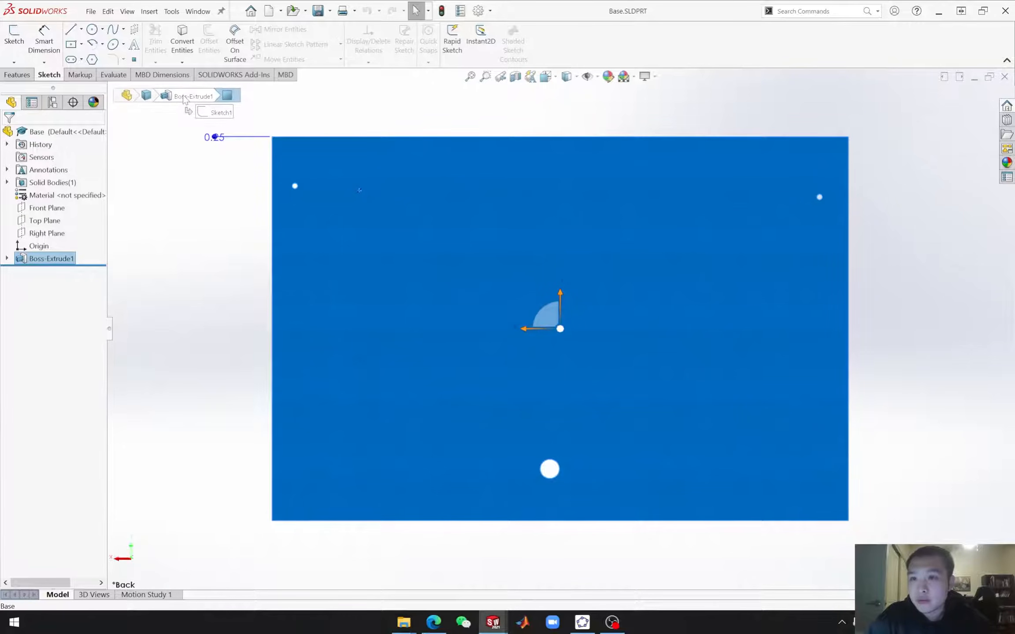
click(93, 30)
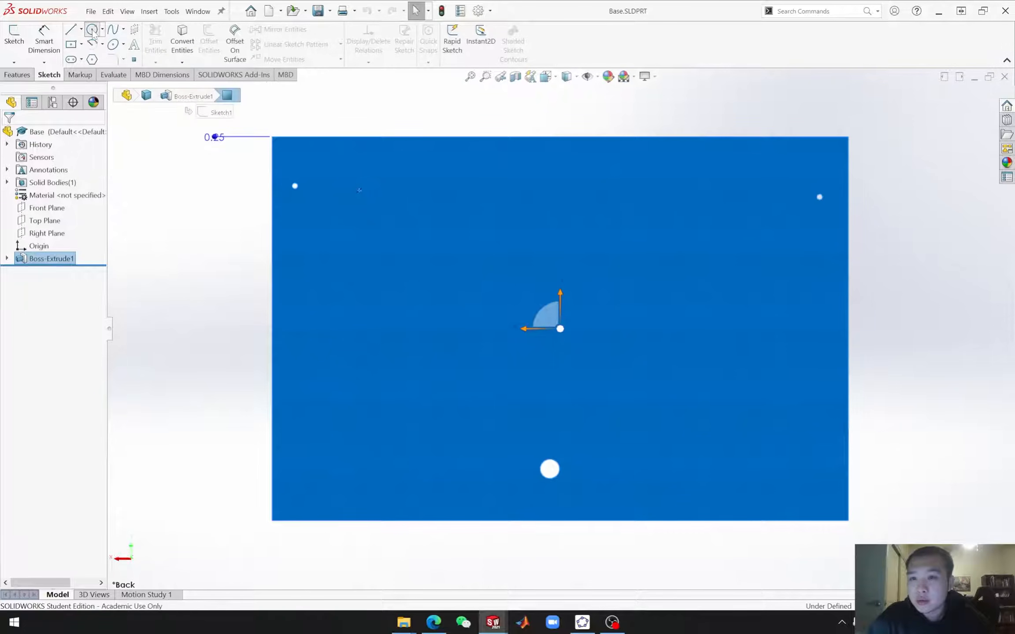
click(549, 470)
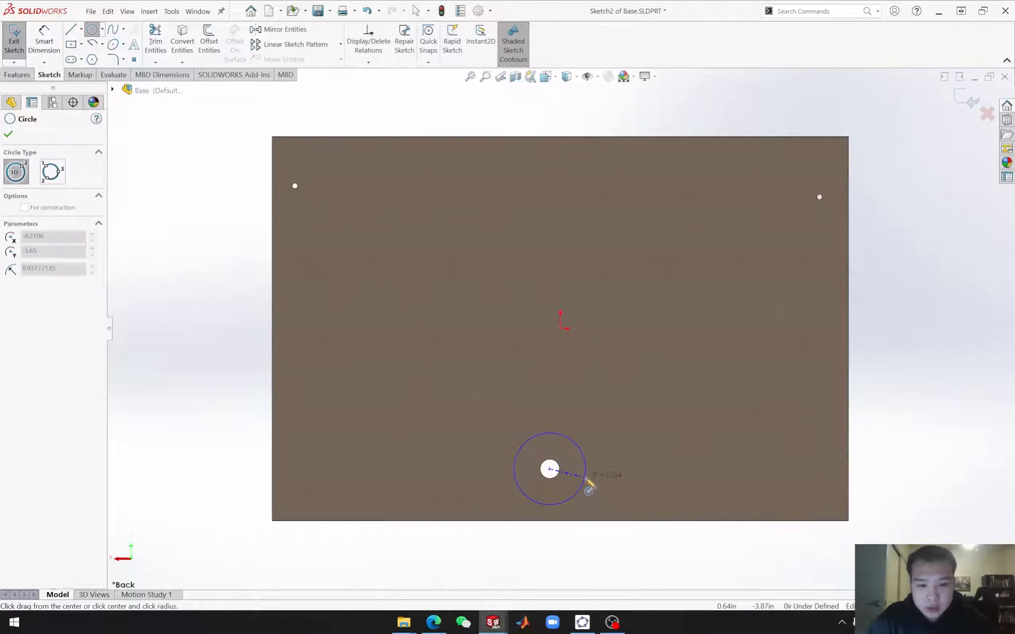
click(582, 478)
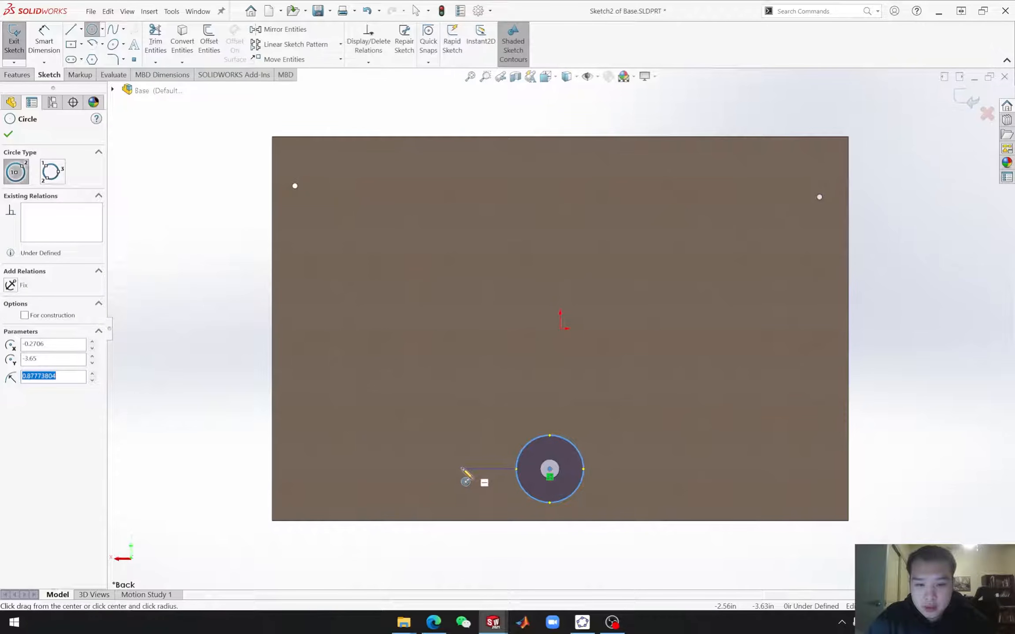
click(460, 470)
click(491, 486)
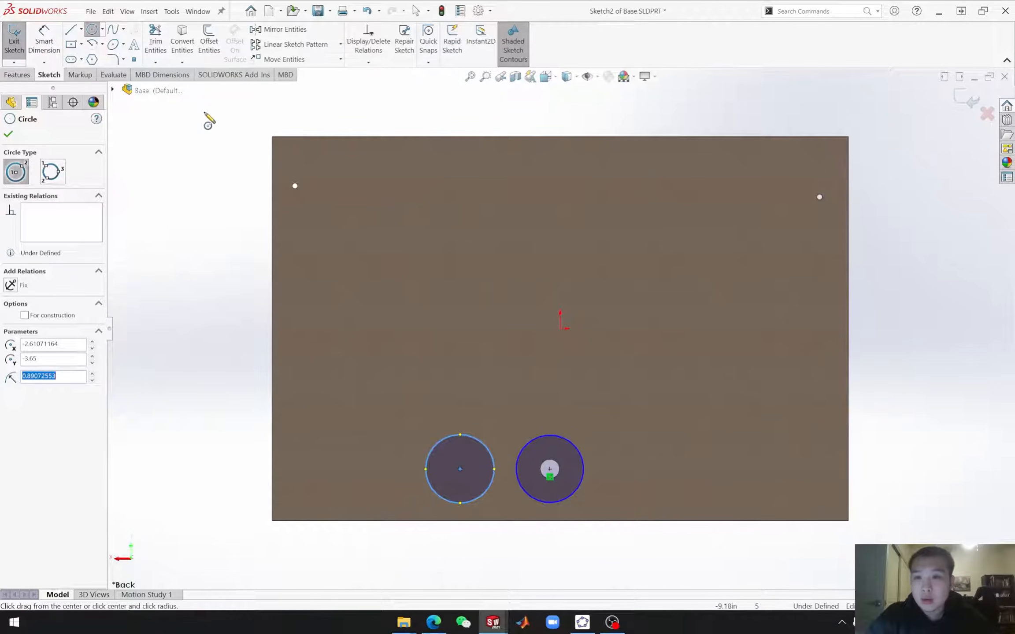
key(Escape)
click(82, 31)
click(205, 186)
key(ctrl+z)
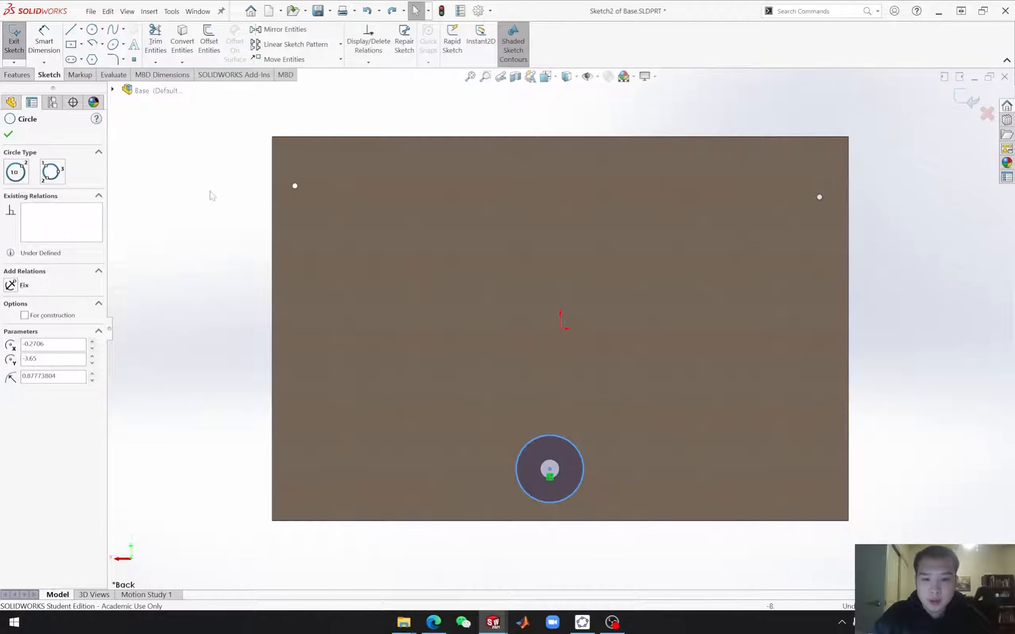
Step: Sketch a horizontal centerline about 2.6 in long from the large hole's centre toward the plate's left side
click(101, 29)
click(105, 59)
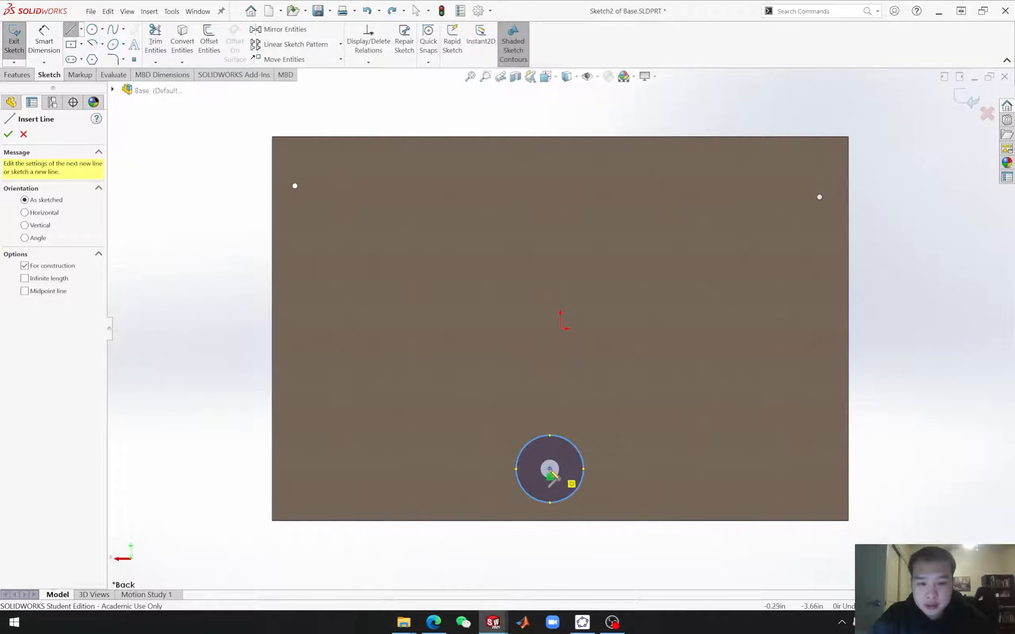
click(549, 469)
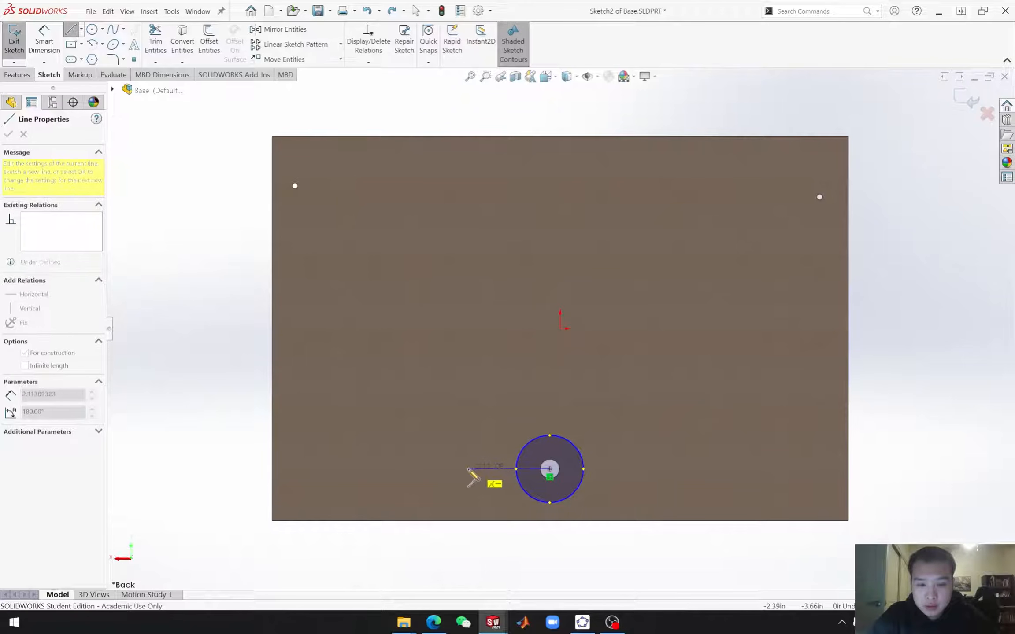
click(451, 468)
key(Escape)
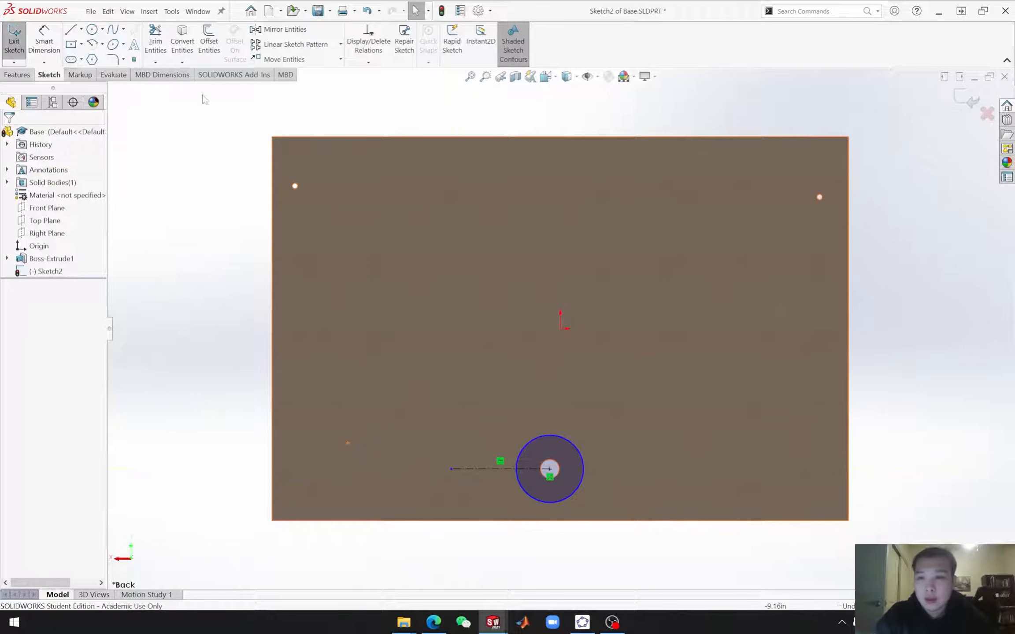
Step: Sketch a second circle of about 1.01 in radius centred on the free end of the centerline
click(92, 30)
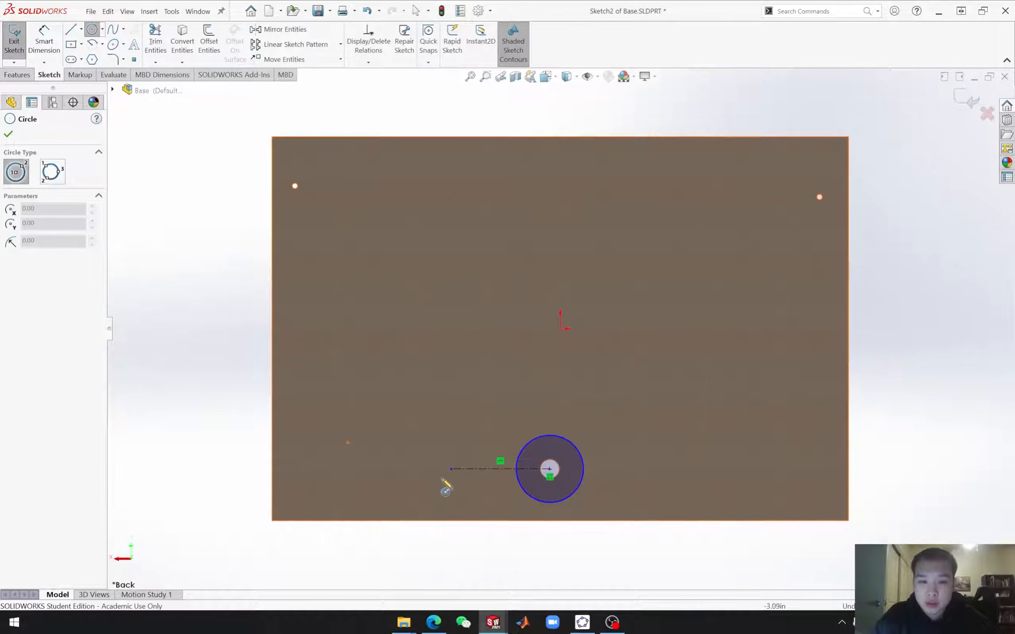
drag(451, 470, 478, 497)
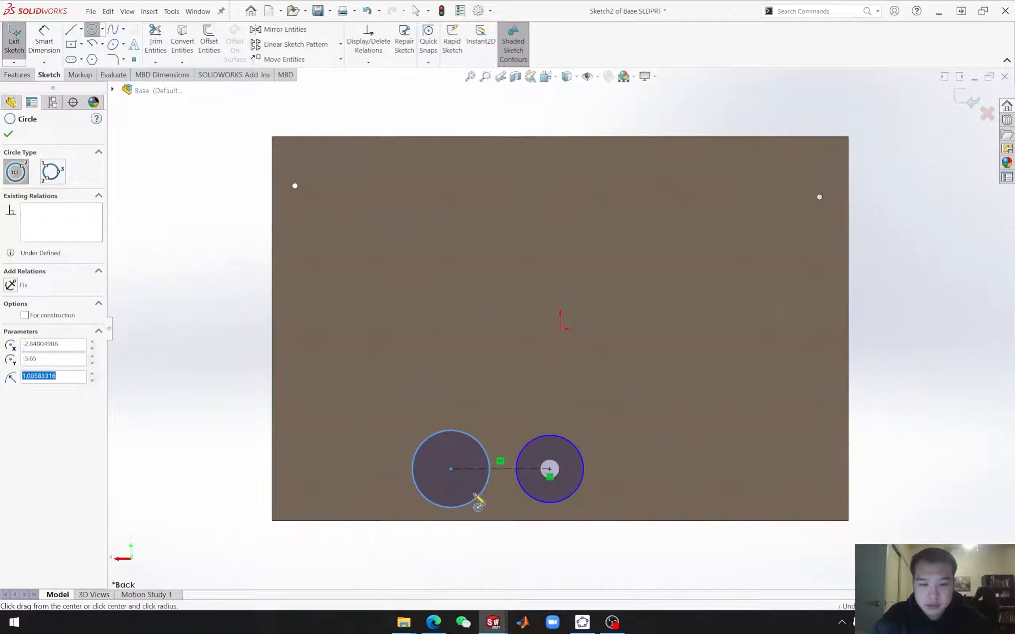
key(Escape)
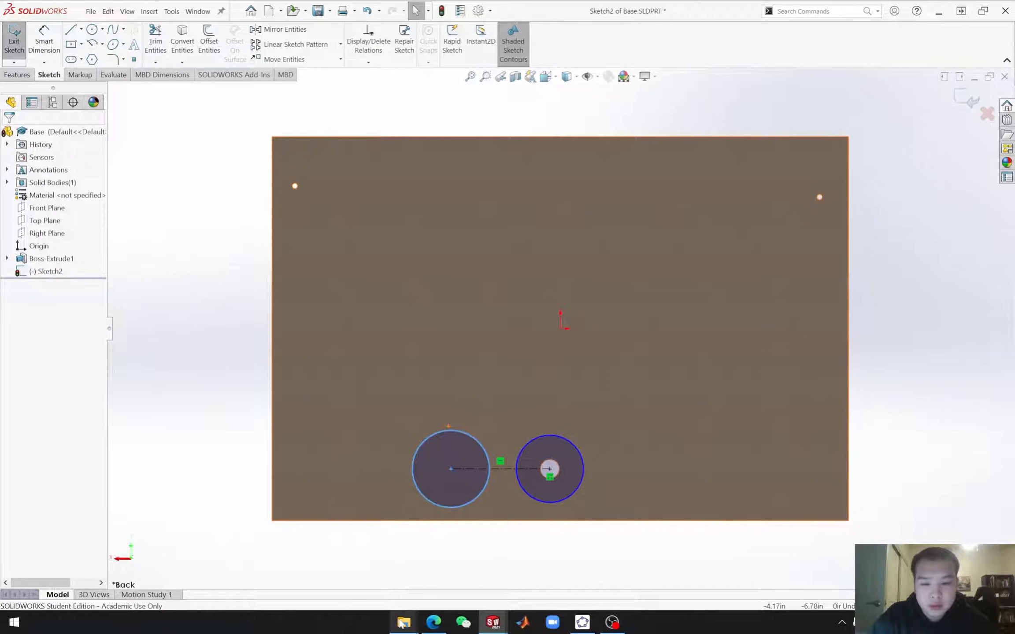
Step: Switch to File Explorer and check the spur gear's module and tooth count in its file name inside the Gears folder
mouse_move(404, 622)
click(330, 563)
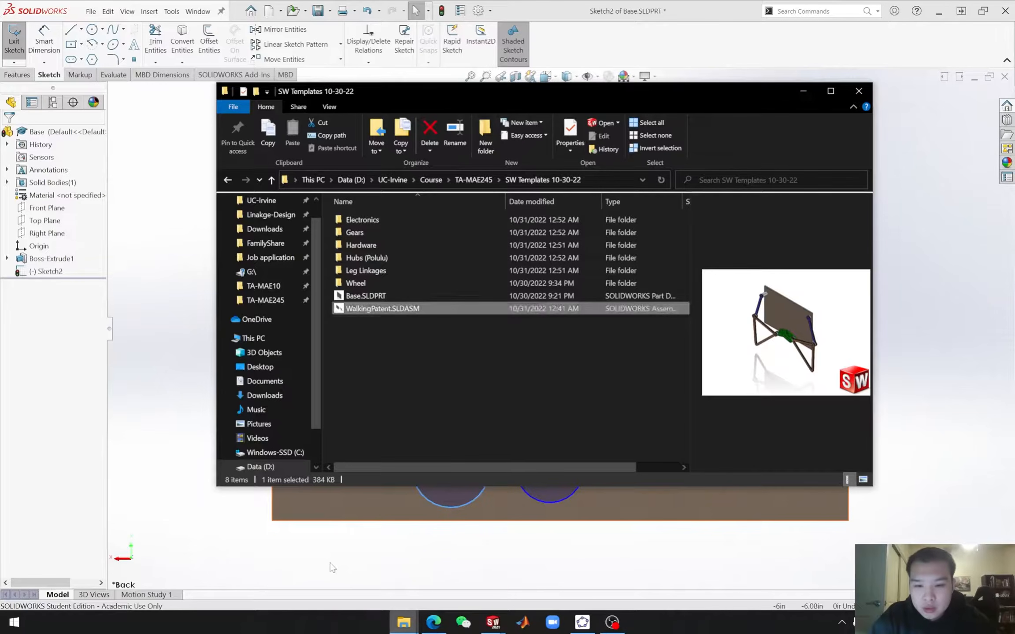
double_click(361, 231)
click(410, 222)
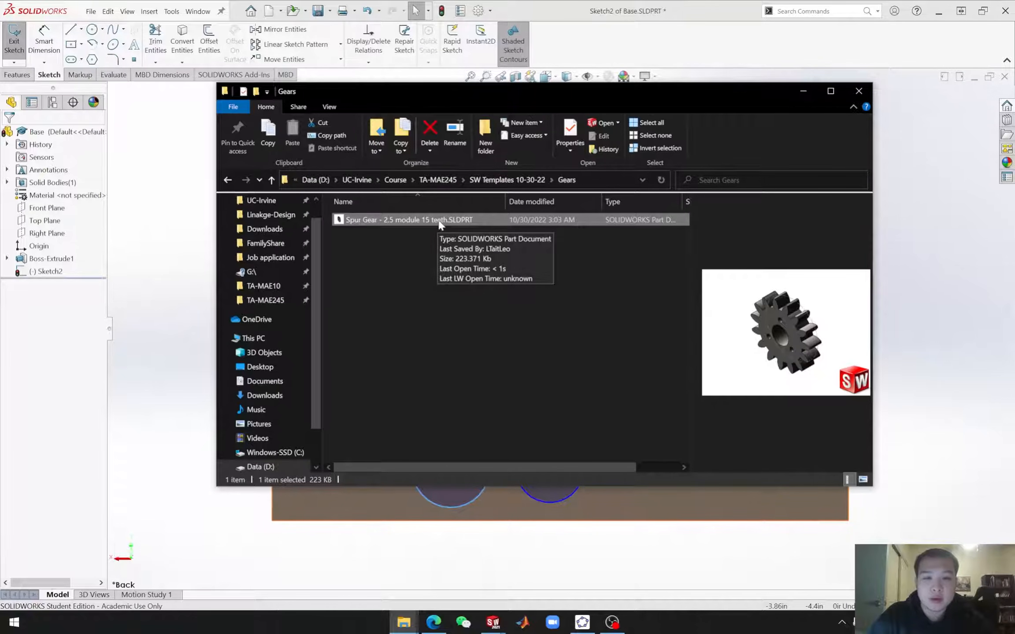
click(802, 91)
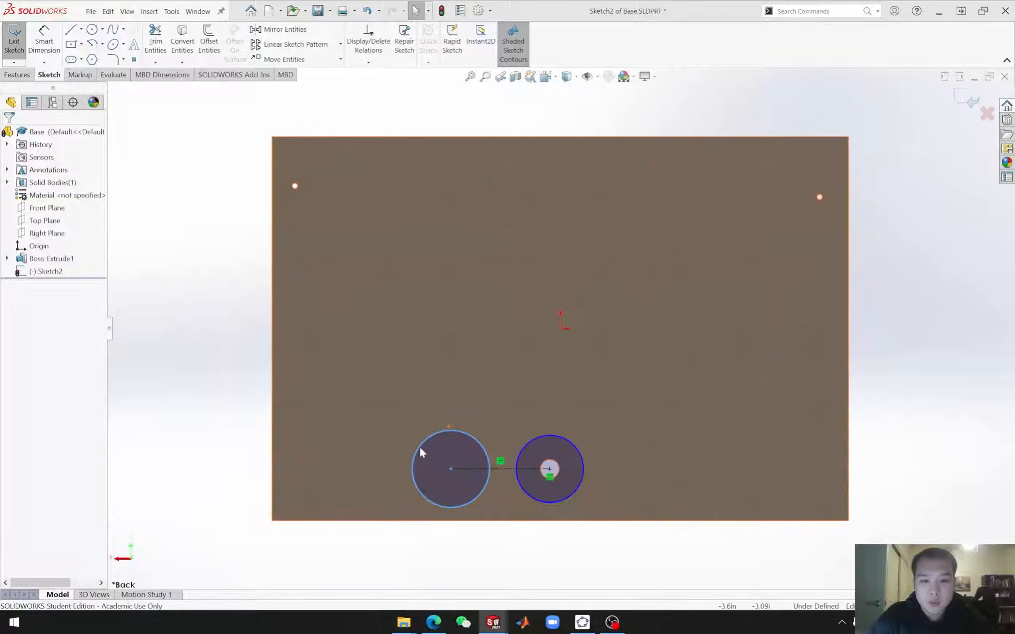
Step: Dimension the diameter of the circle around the large hole as 2.5*15mm
click(532, 438)
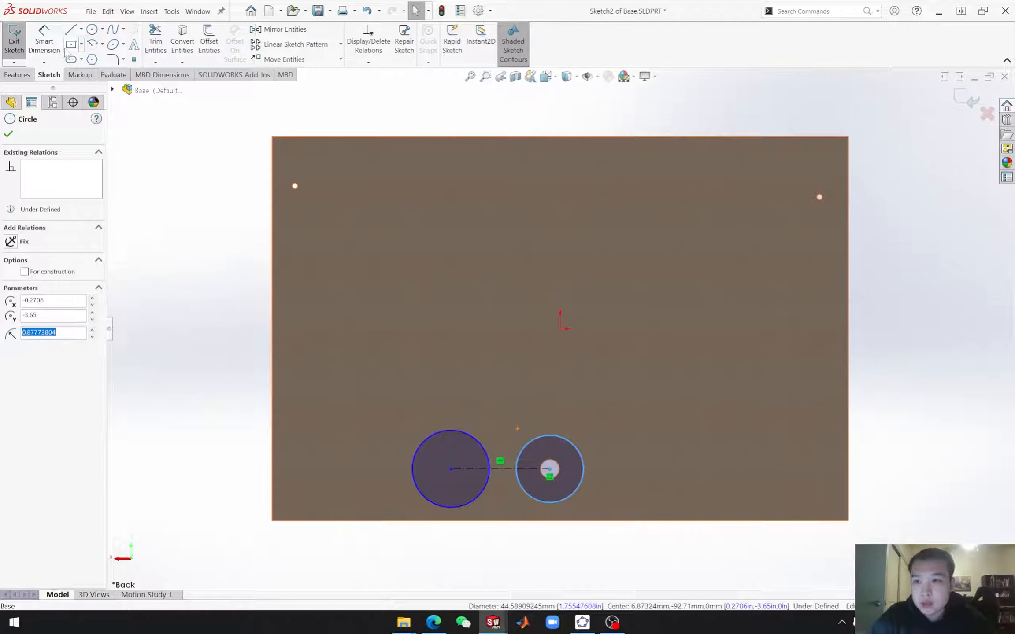
click(44, 38)
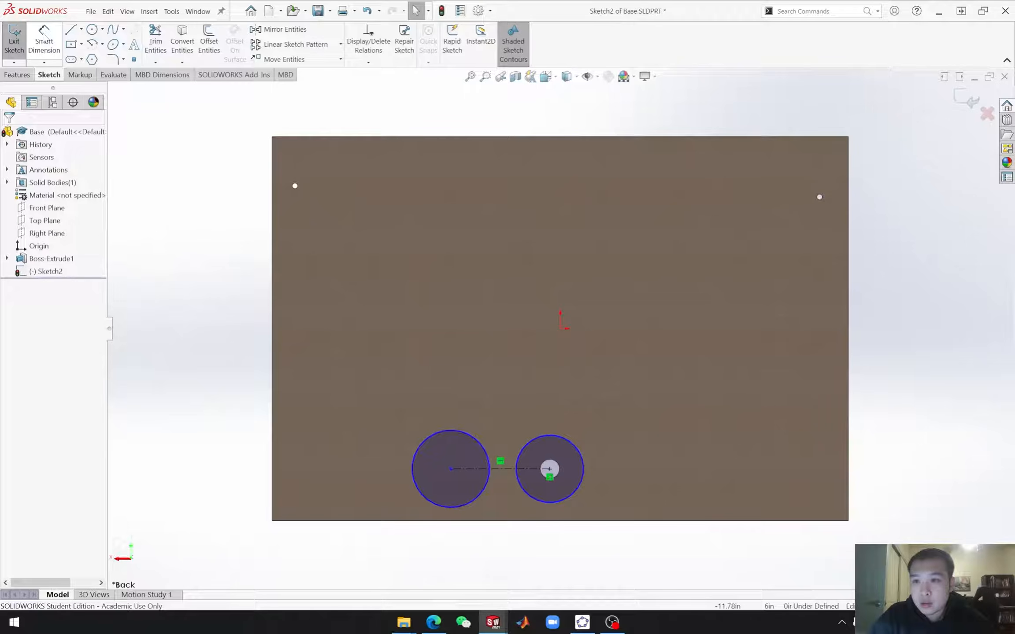
click(562, 438)
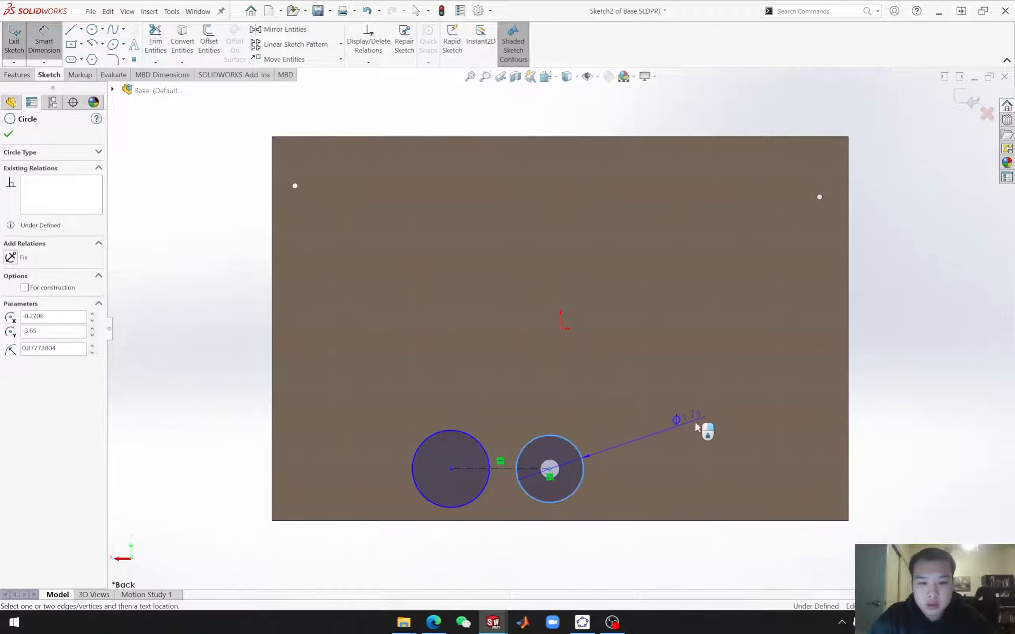
click(642, 431)
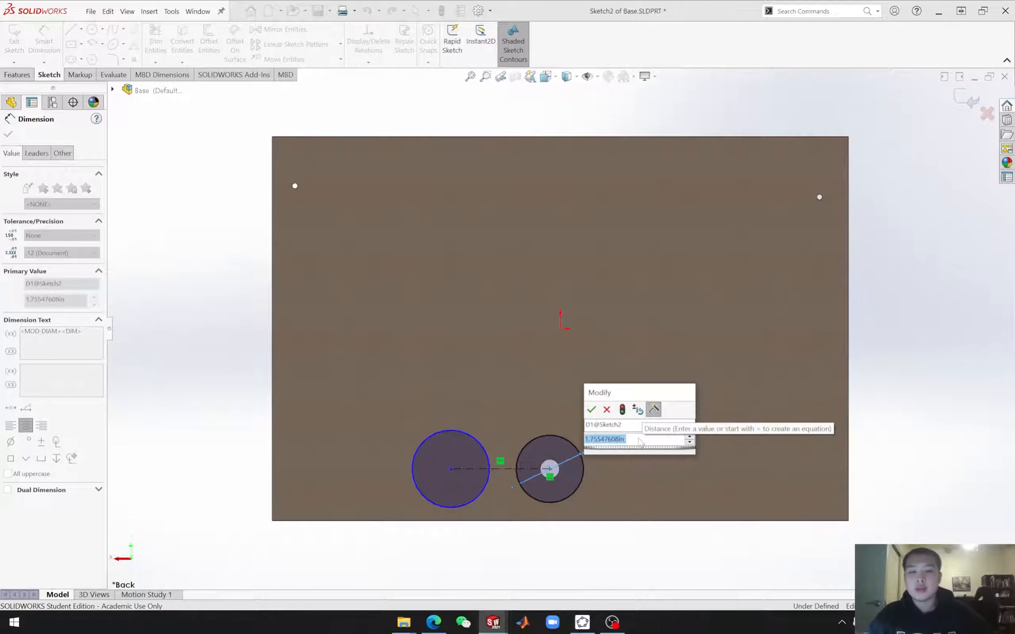
text(2.5)
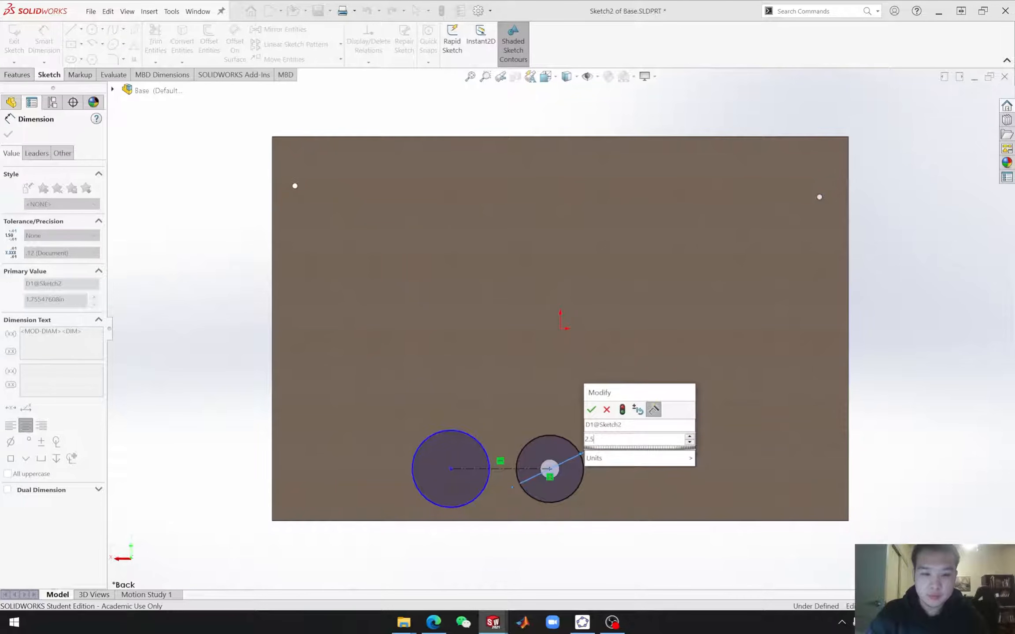
text(*15)
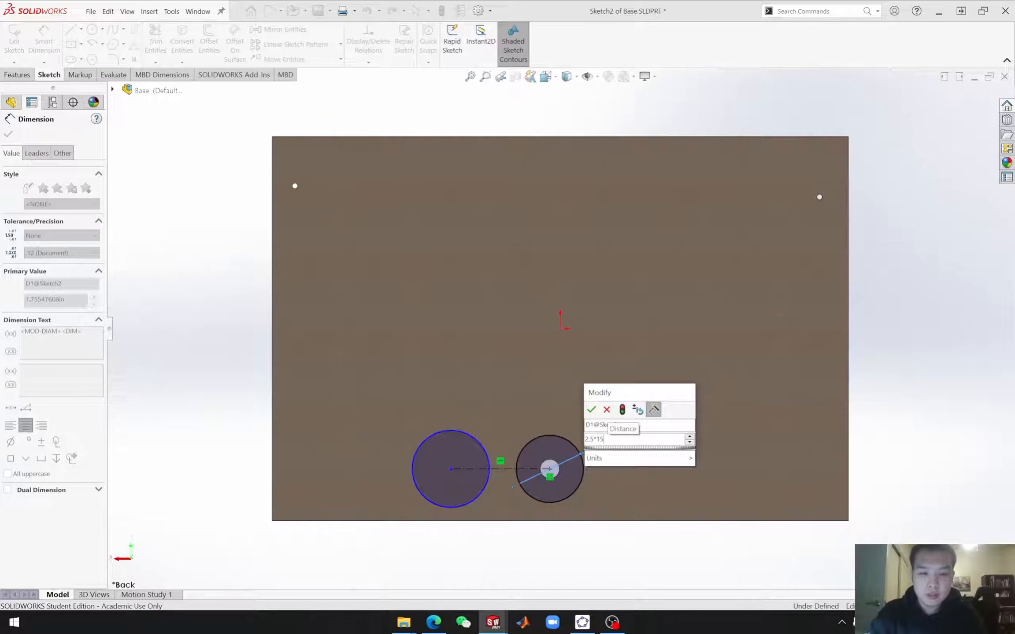
text(mm)
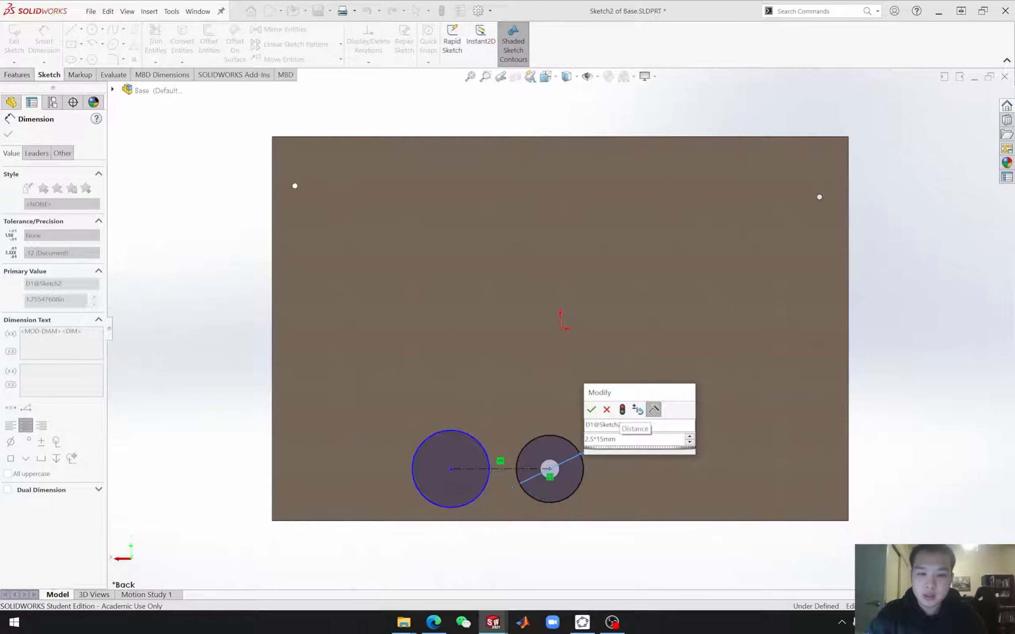
key(Return)
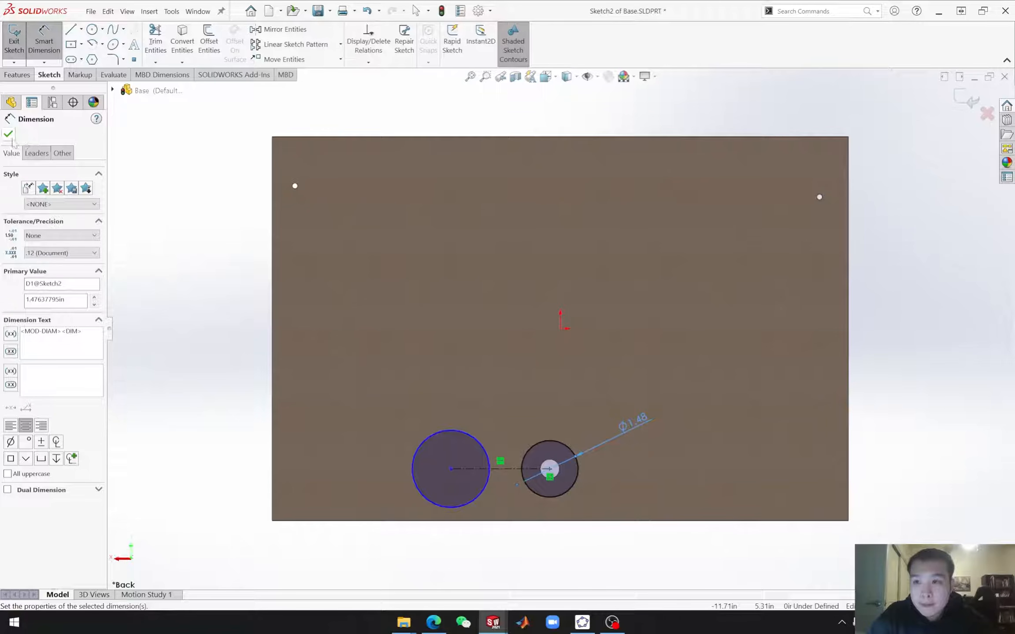
click(10, 136)
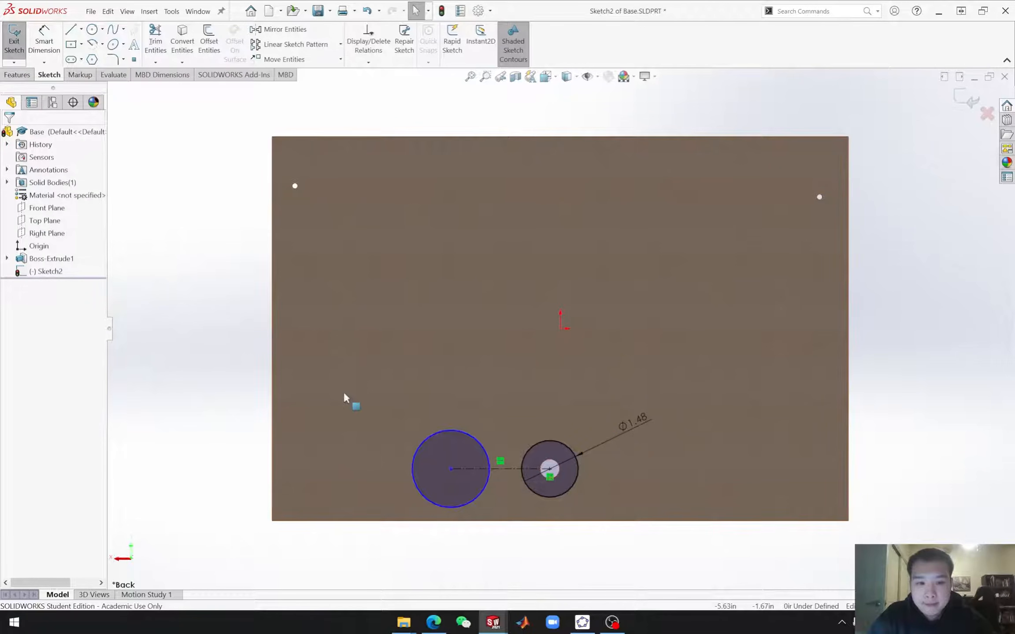
Step: Make the two sketched circles equal in radius and tangent to each other
click(457, 430)
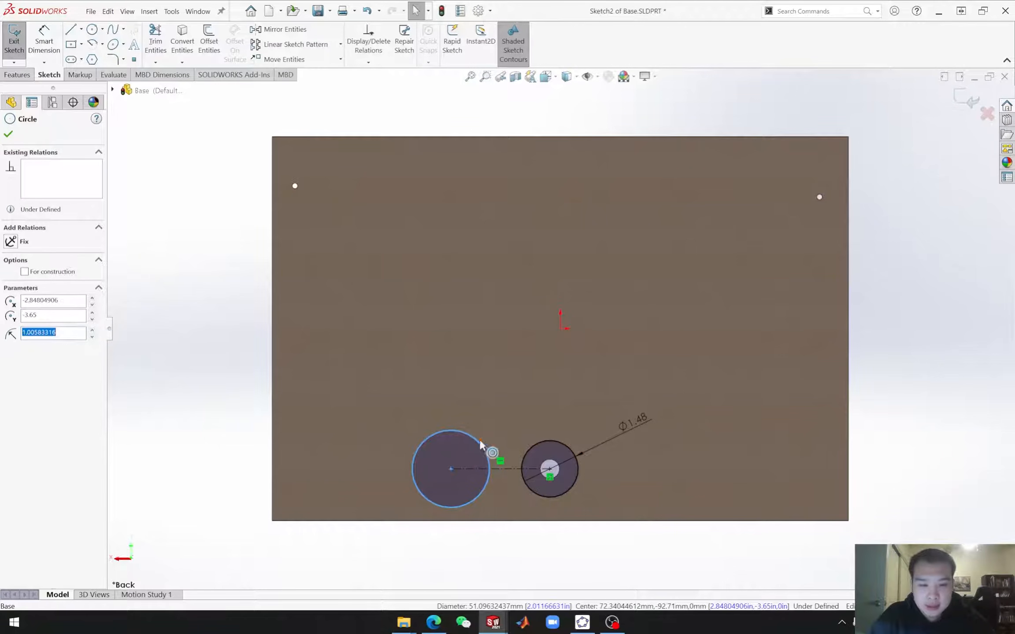
ctrl+click(527, 455)
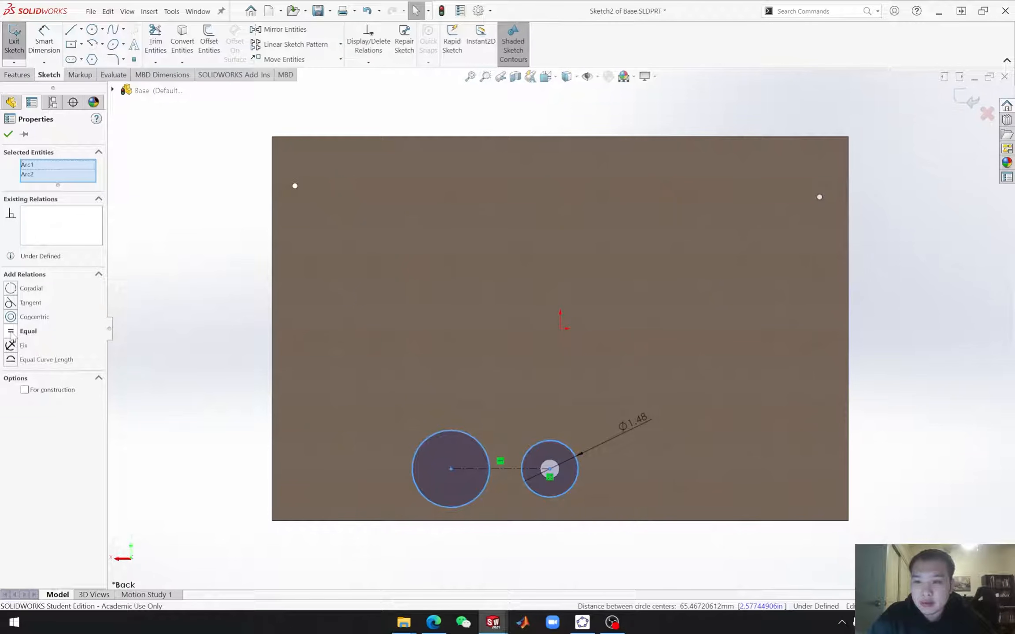
click(11, 331)
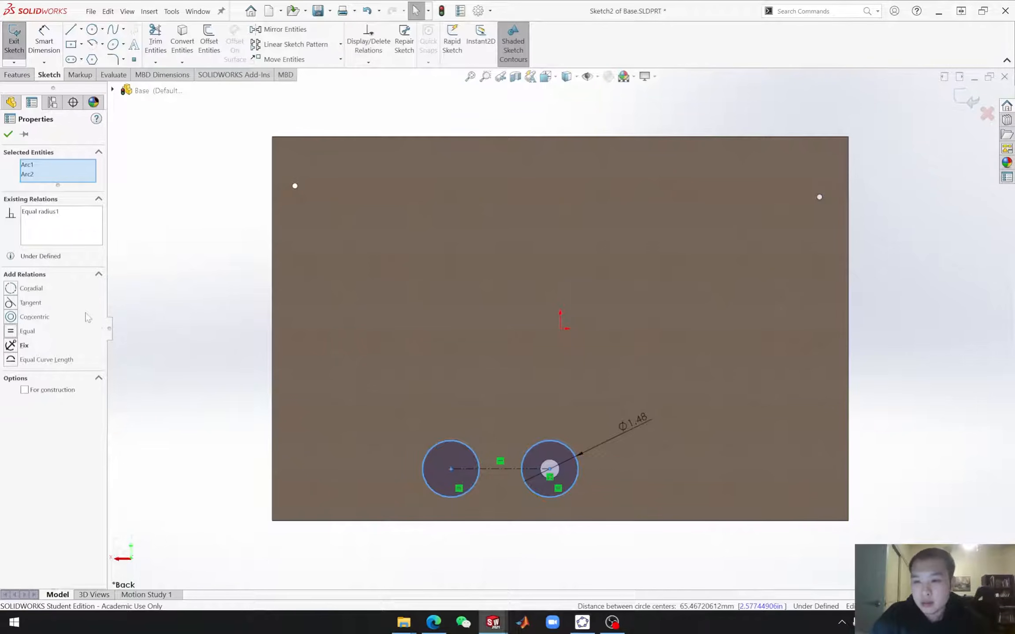
click(11, 303)
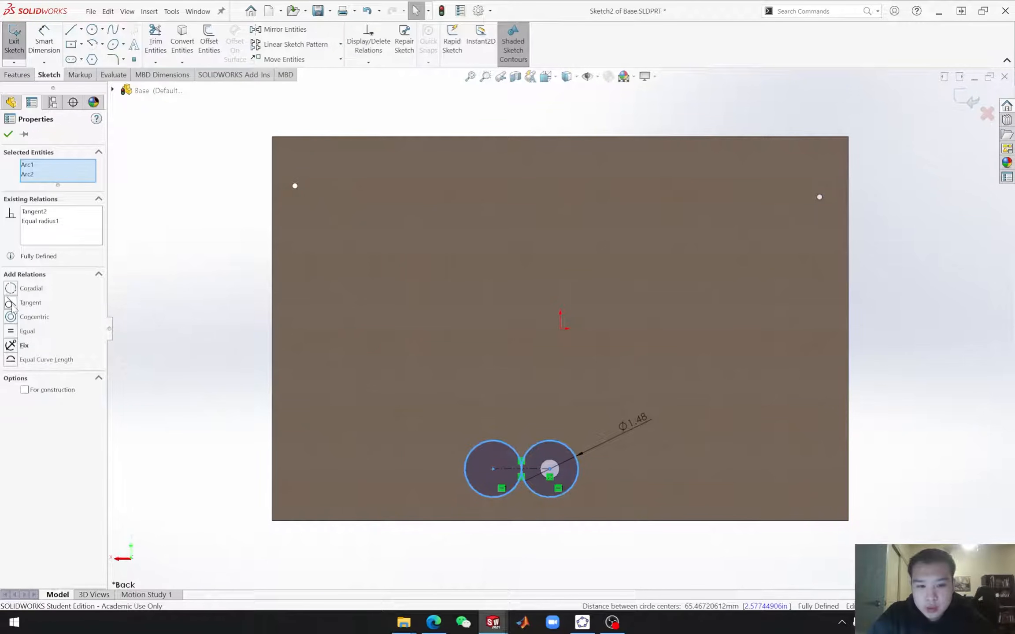
click(9, 134)
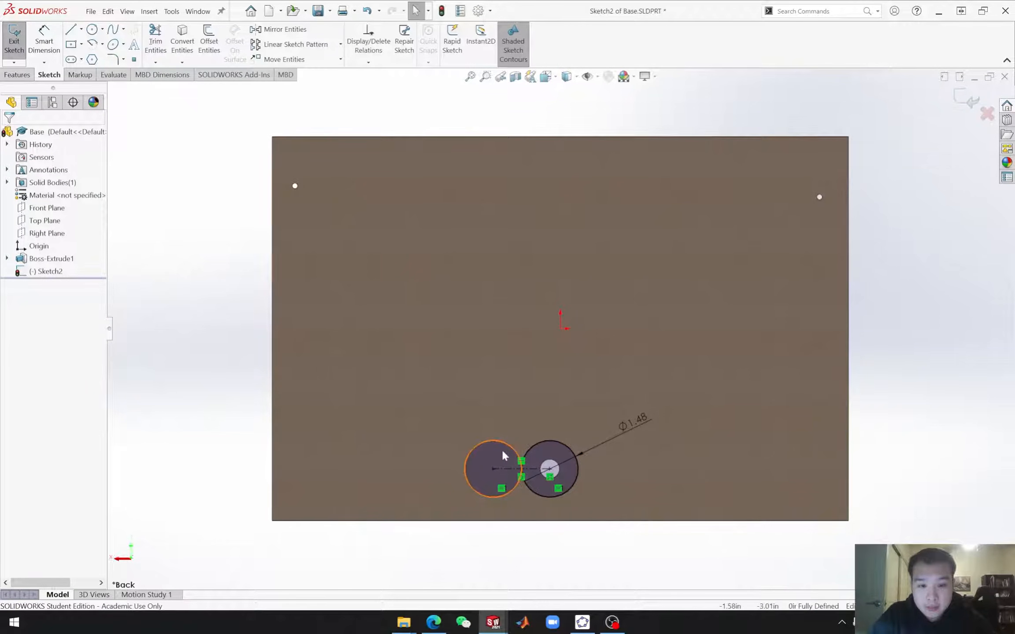
Step: Convert both tangent circles to construction geometry, keeping the centerline between them as construction
scroll(498, 443, down, 2)
scroll(548, 360, down, 5)
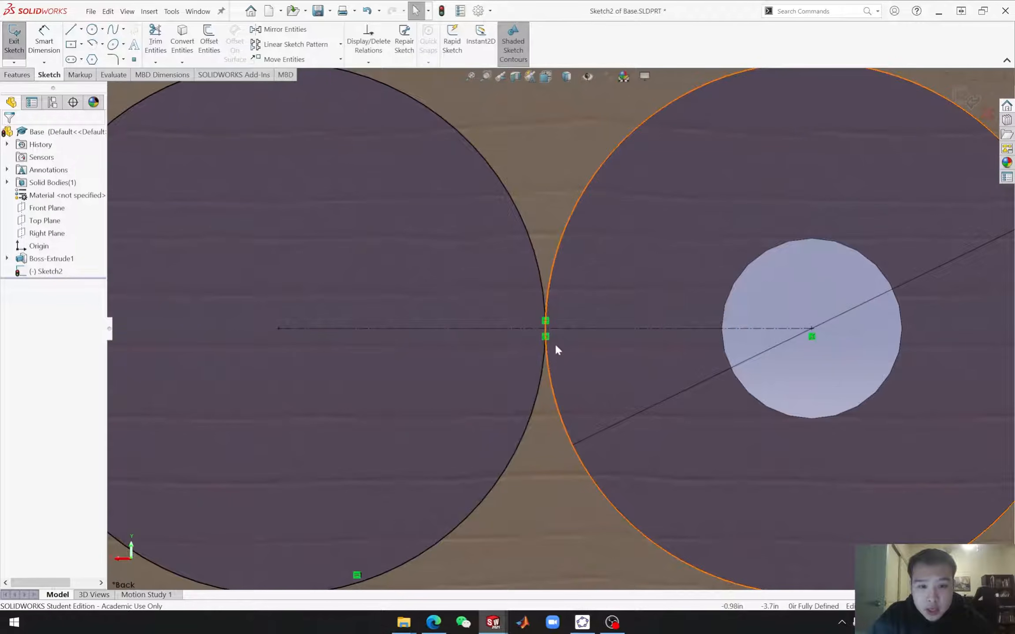
scroll(568, 339, up, 2)
scroll(569, 339, up, 2)
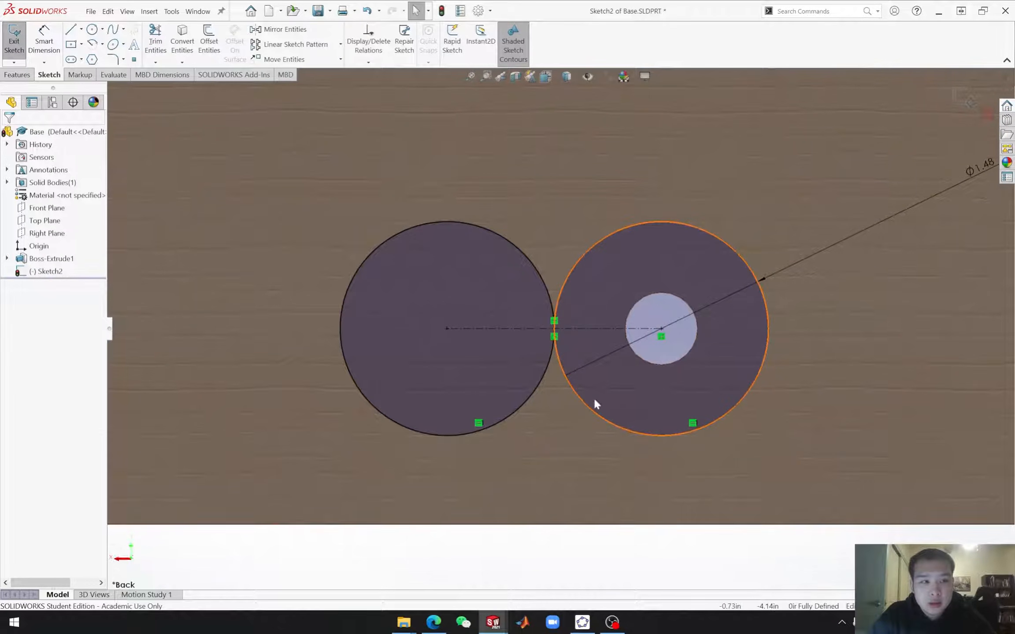
scroll(551, 384, up, 2)
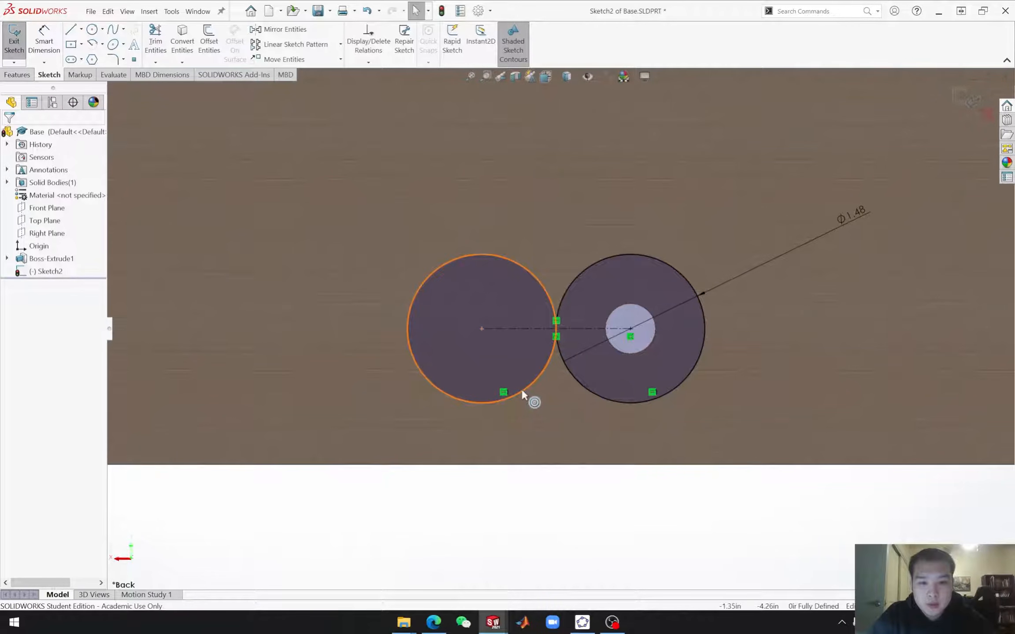
click(522, 389)
ctrl+click(588, 390)
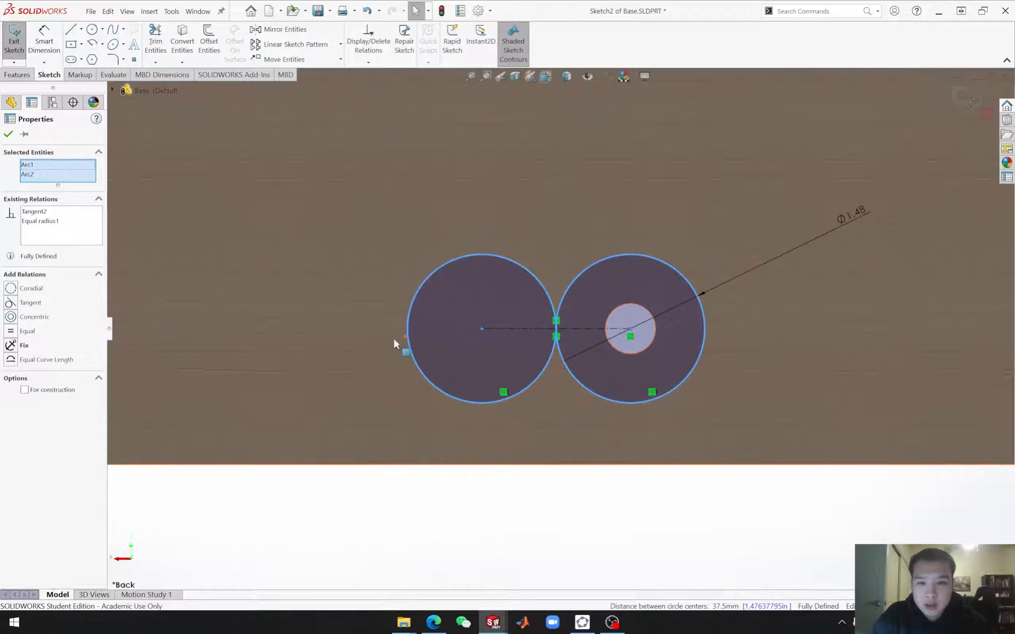
ctrl+click(507, 329)
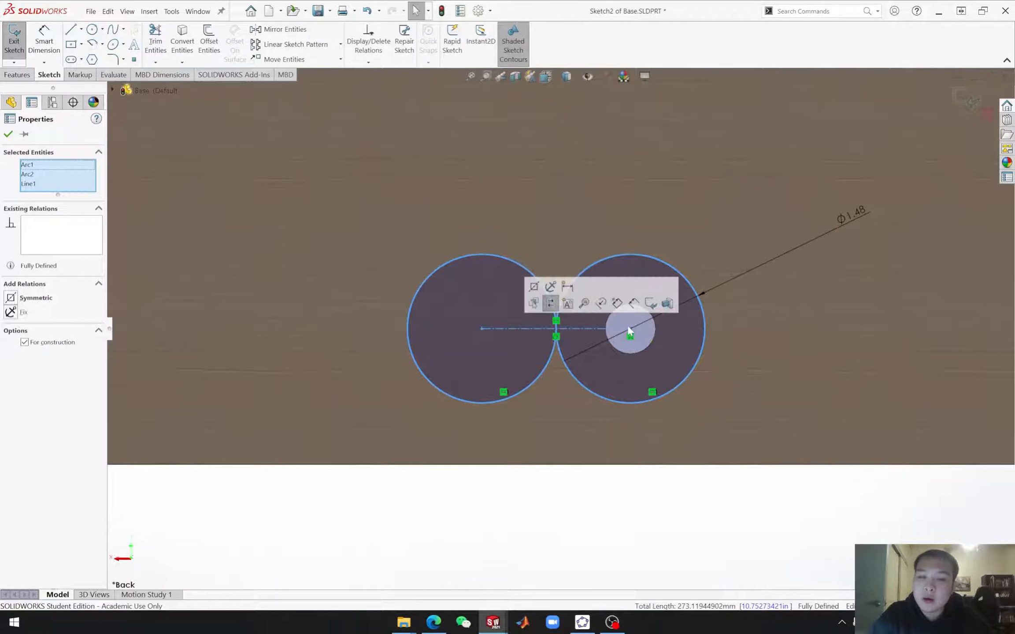
click(25, 343)
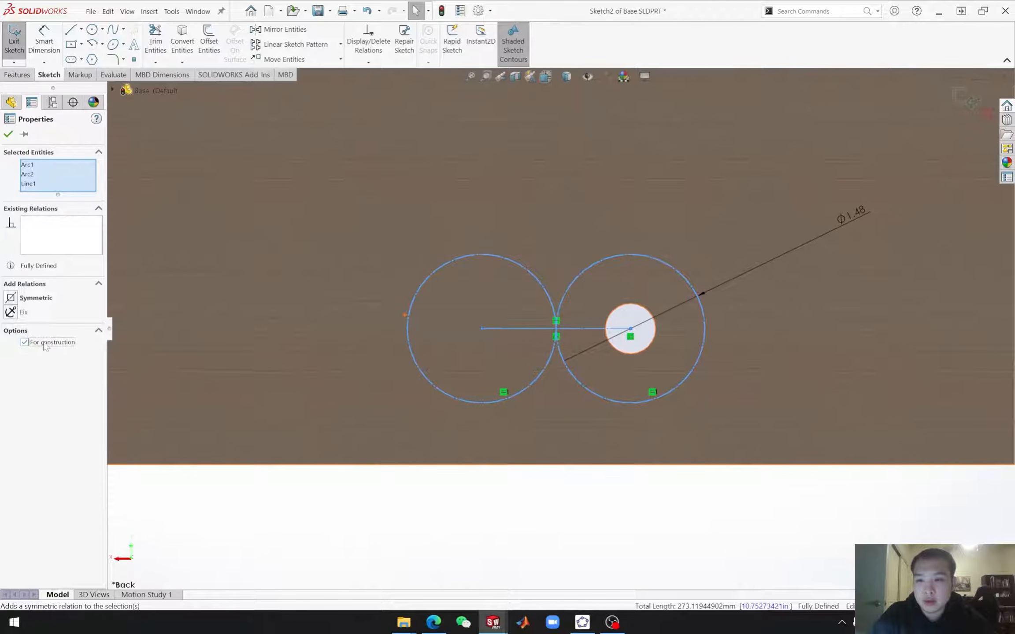
click(9, 134)
Step: Exit the pitch circle sketch, save the Base part and close it to return to the WalkingPatent assembly
scroll(545, 347, up, 5)
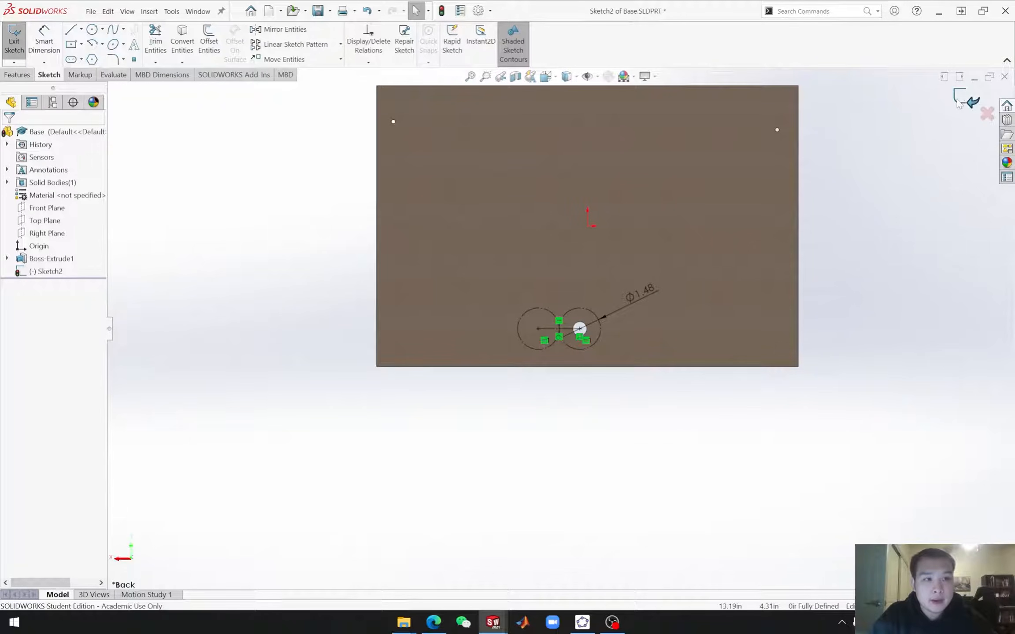
click(959, 103)
scroll(638, 220, up, 2)
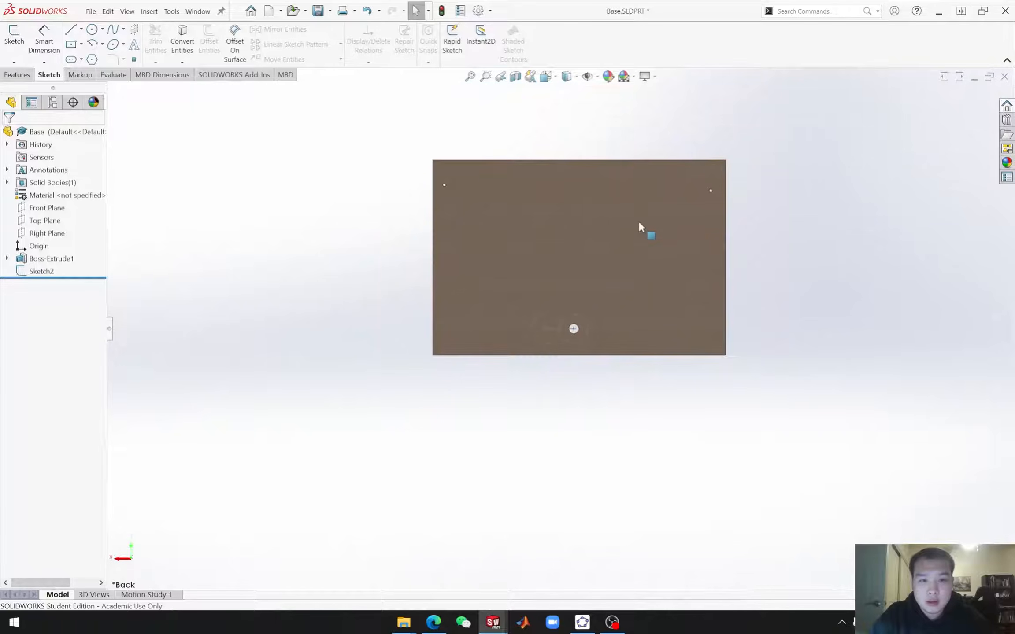
scroll(557, 235, down, 3)
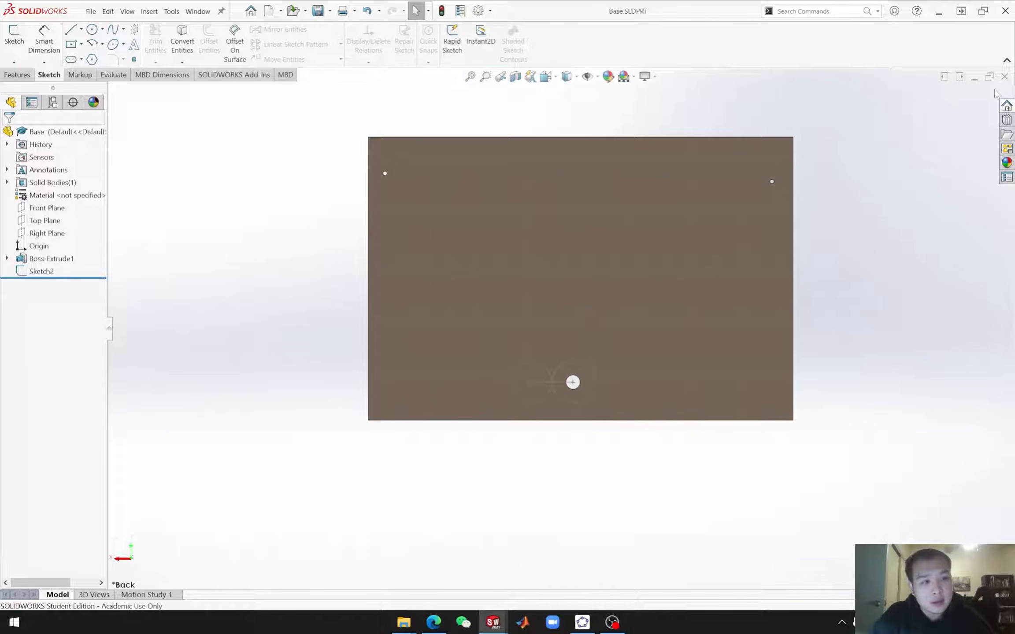
click(1005, 77)
Step: Add a concentric mate between the loose spur gear's bore and the sketched pitch circle around the base plate's large hole
click(91, 66)
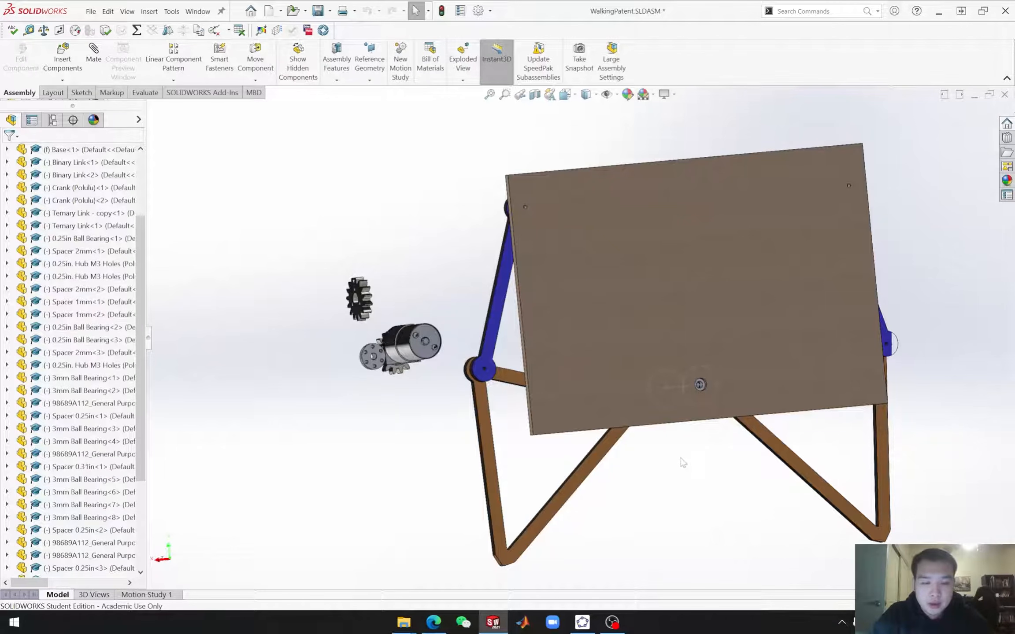
scroll(699, 343, down, 5)
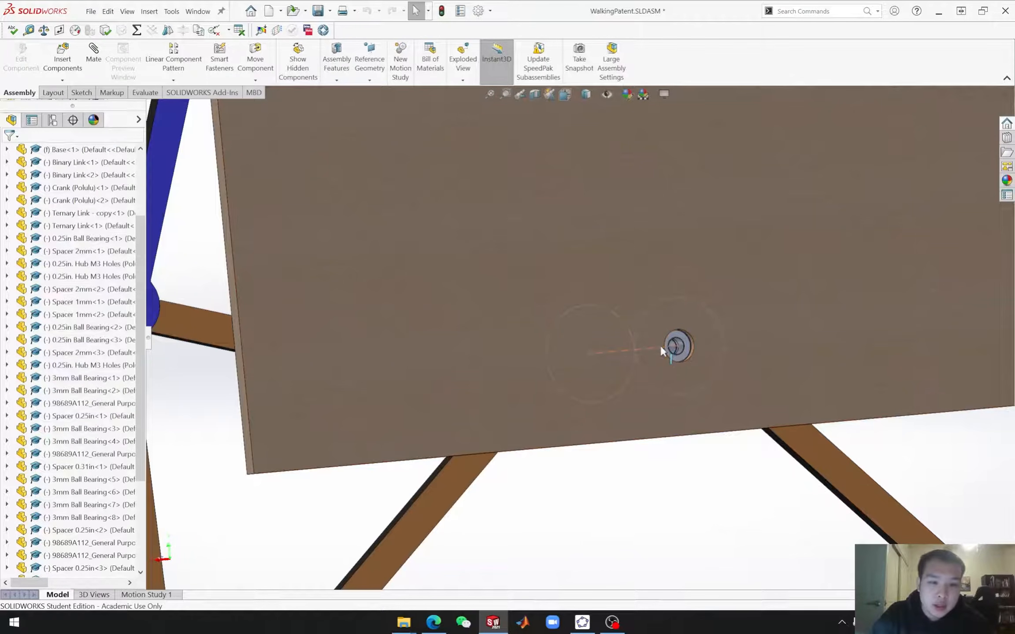
scroll(668, 424, up, 6)
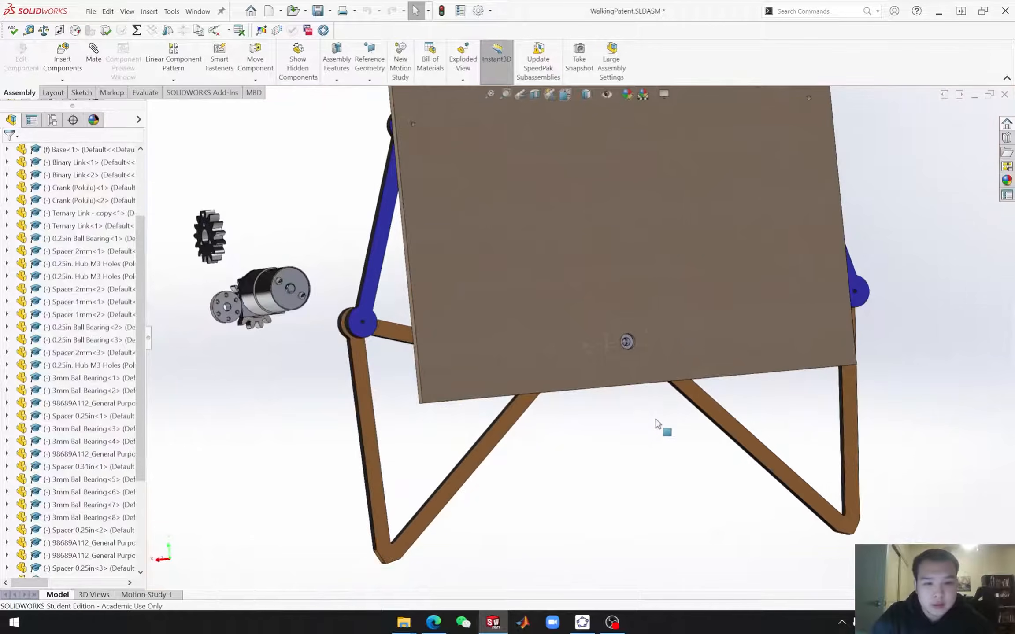
middle_drag(616, 421, 590, 414)
scroll(350, 337, down, 5)
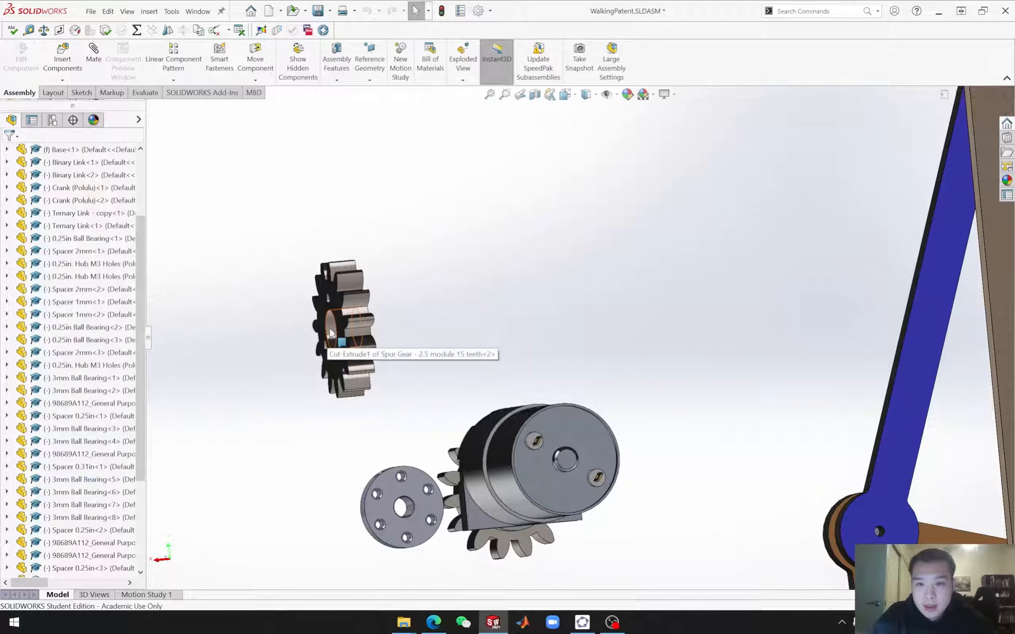
click(332, 334)
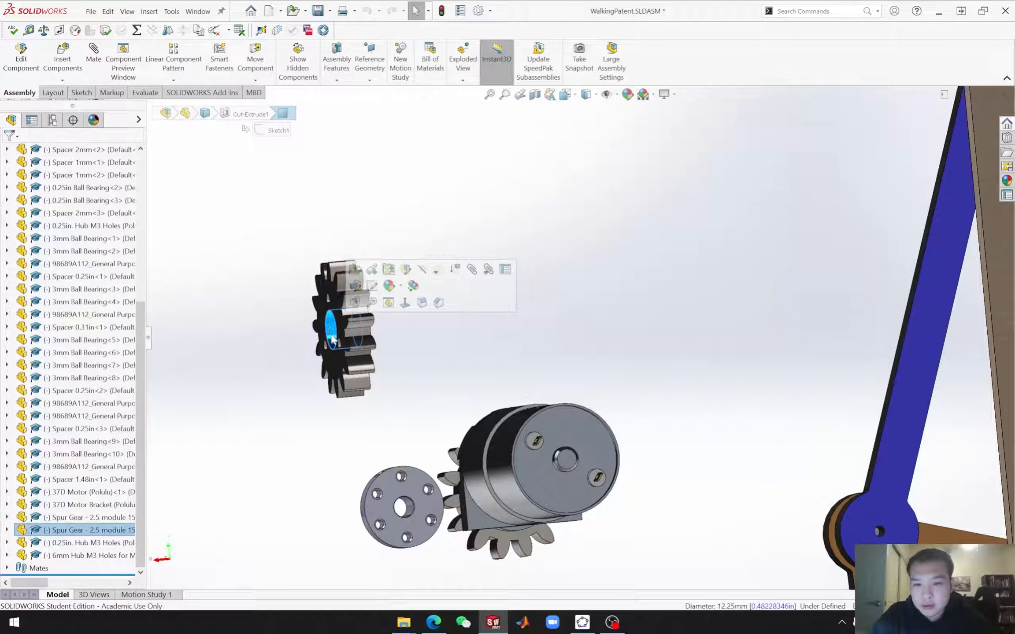
key(m)
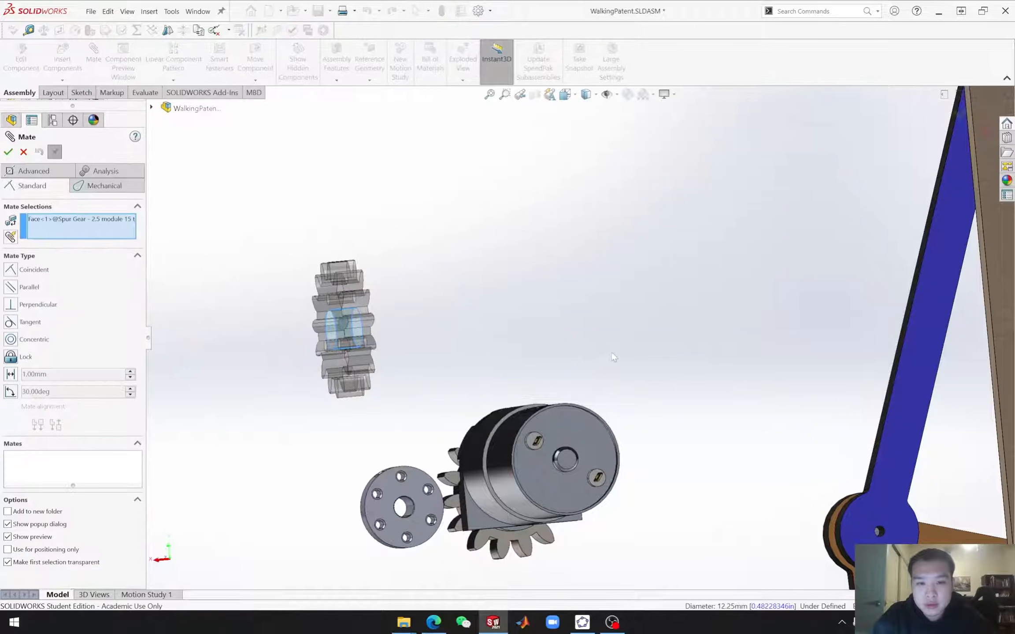
scroll(651, 372, up, 9)
scroll(696, 339, down, 6)
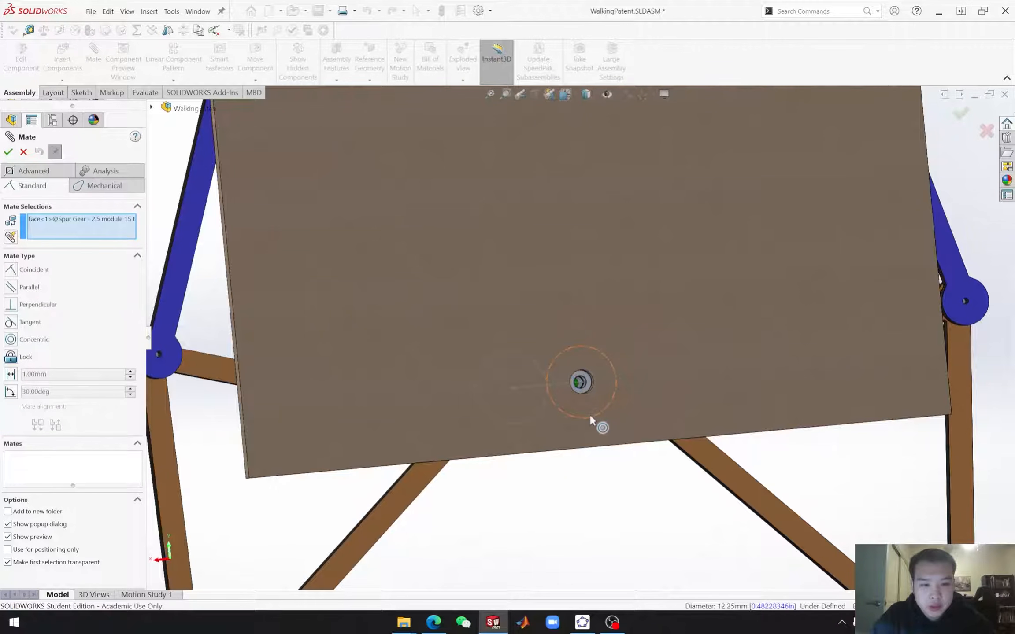
click(590, 416)
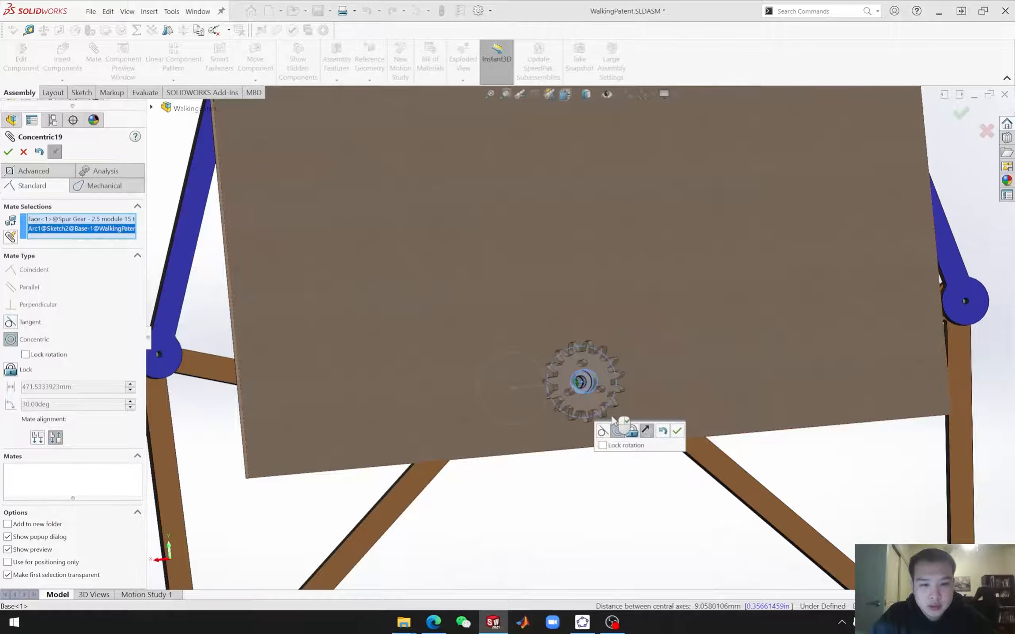
click(679, 432)
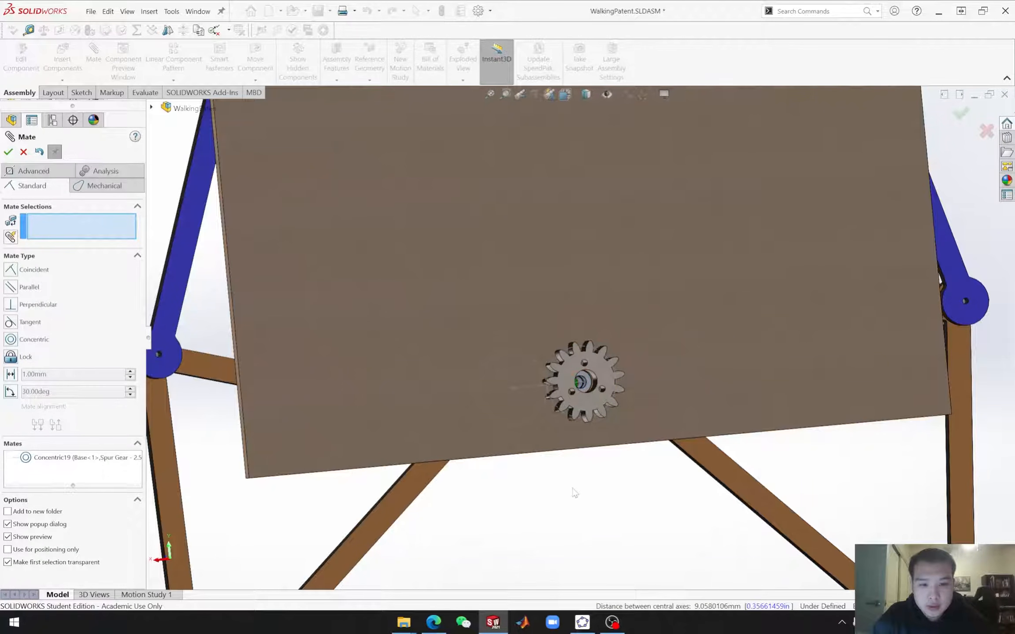
Step: Add a concentric mate between the motor-mounted spur gear's bore and the second sketched pitch circle on the base plate
scroll(582, 495, up, 5)
scroll(500, 476, up, 1)
scroll(390, 370, down, 4)
middle_drag(414, 358, 541, 356)
scroll(858, 256, down, 5)
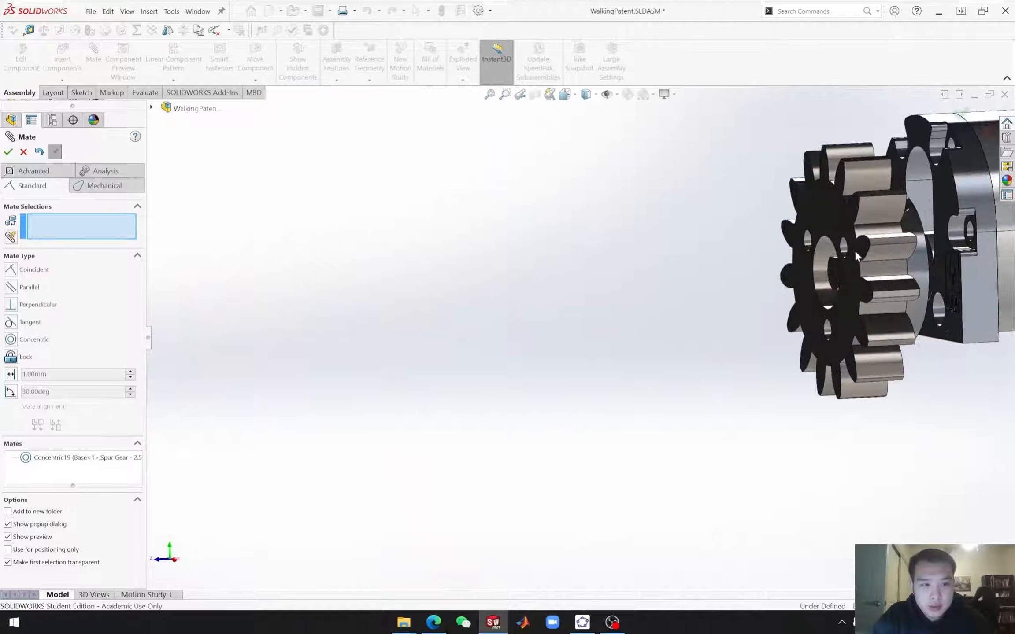
click(819, 268)
scroll(830, 275, up, 6)
middle_drag(657, 424, 476, 412)
scroll(460, 408, down, 3)
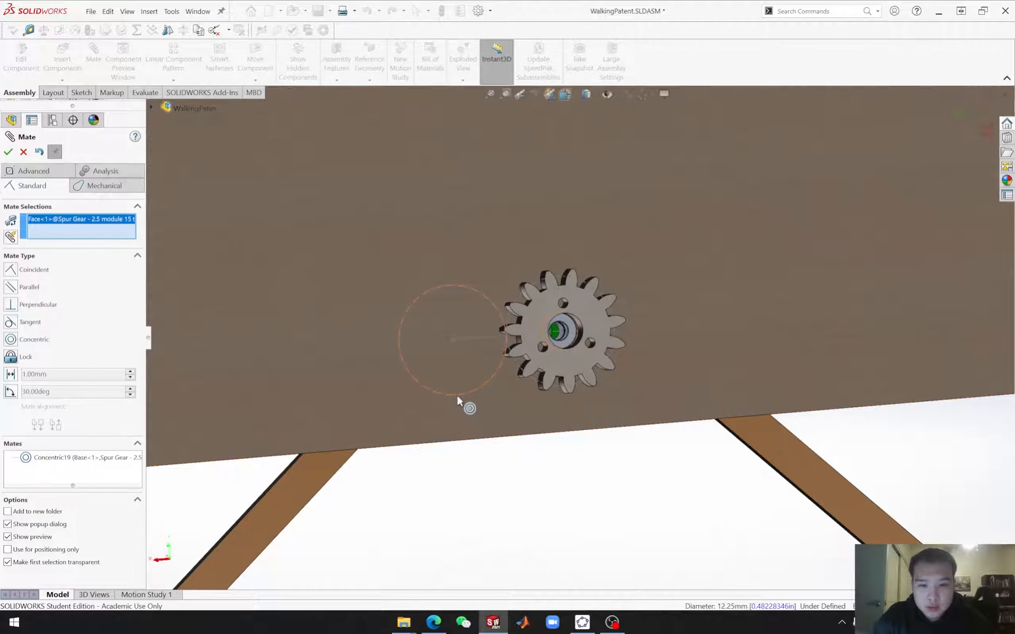
click(457, 398)
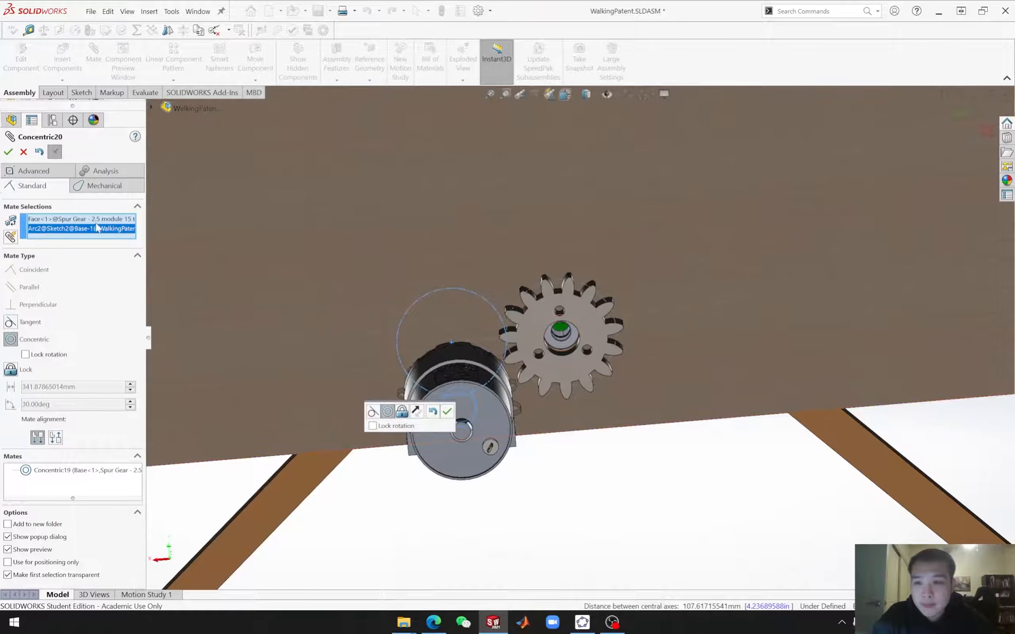
click(8, 152)
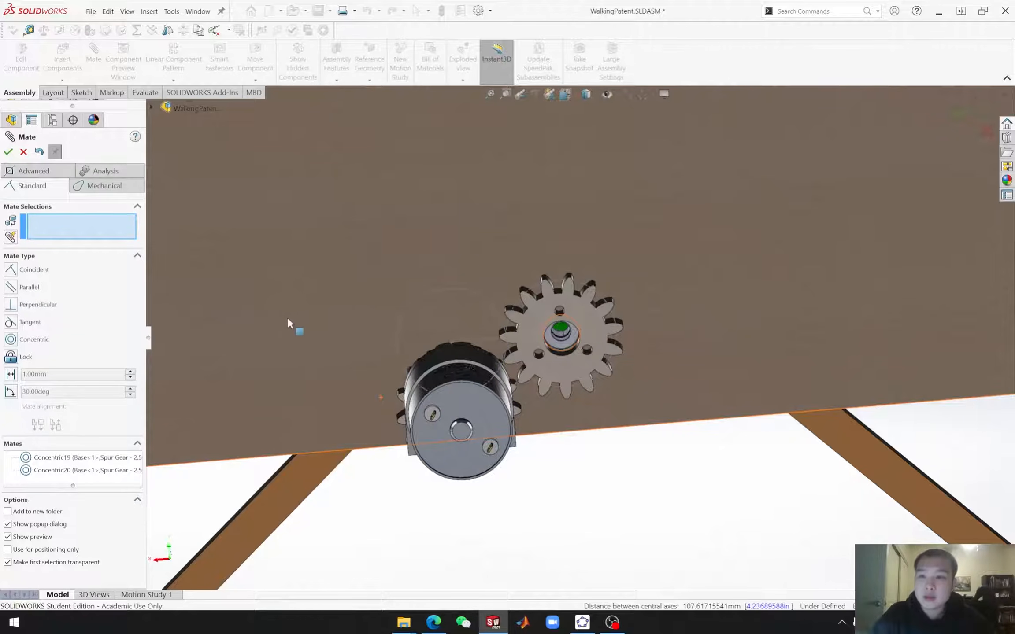
Step: Make the motor-side faces of the two spur gears coincident and close the mate command
middle_drag(623, 471, 534, 410)
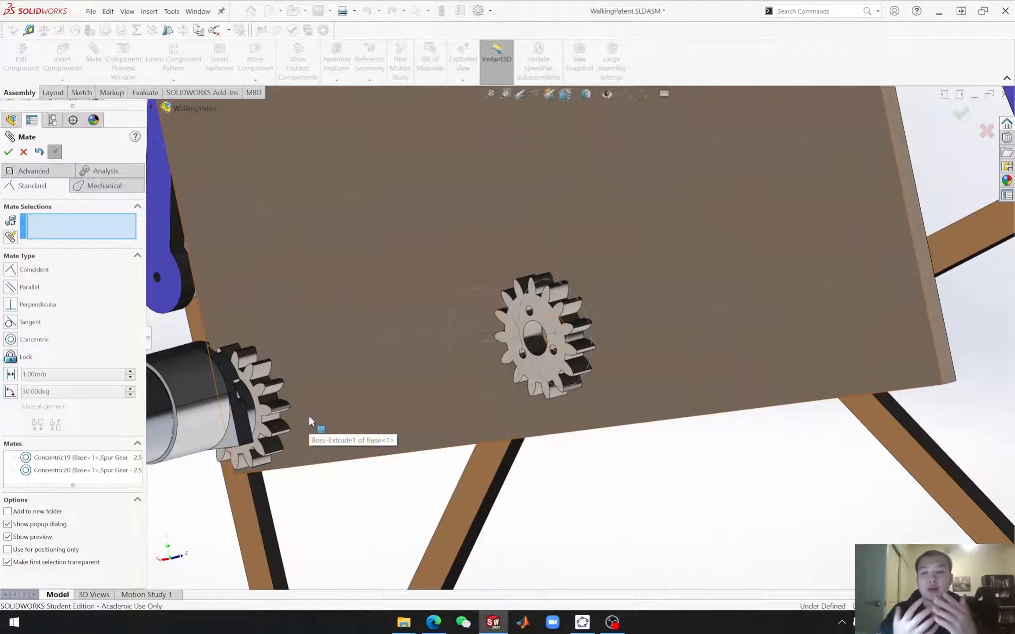
click(546, 364)
middle_drag(322, 422, 381, 398)
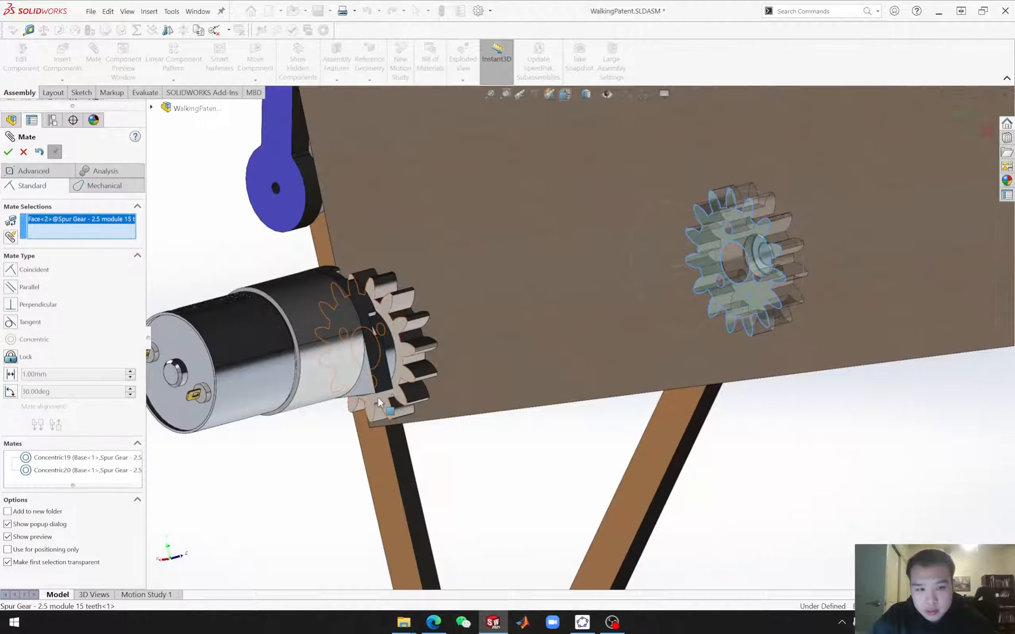
click(496, 406)
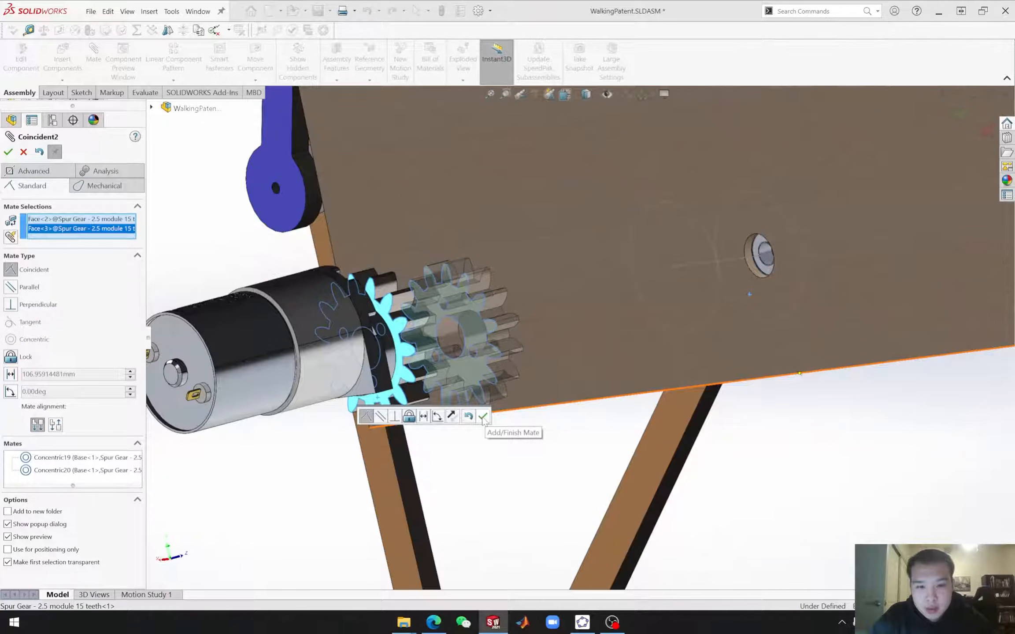
click(483, 417)
click(9, 152)
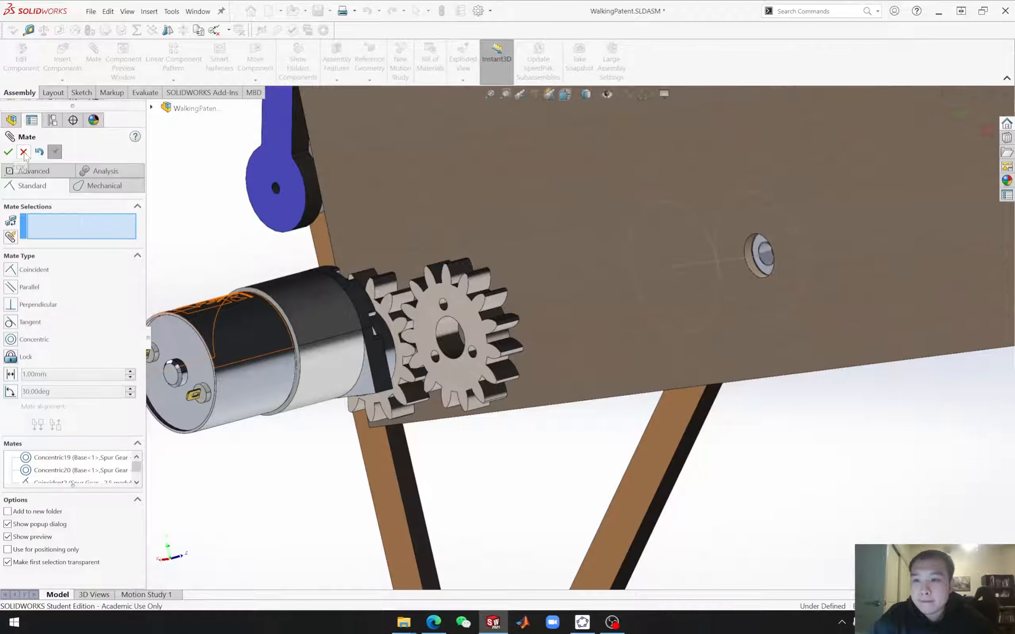
Step: Review which geometry the latest coincident and concentric gear mates reference
click(6, 569)
click(58, 569)
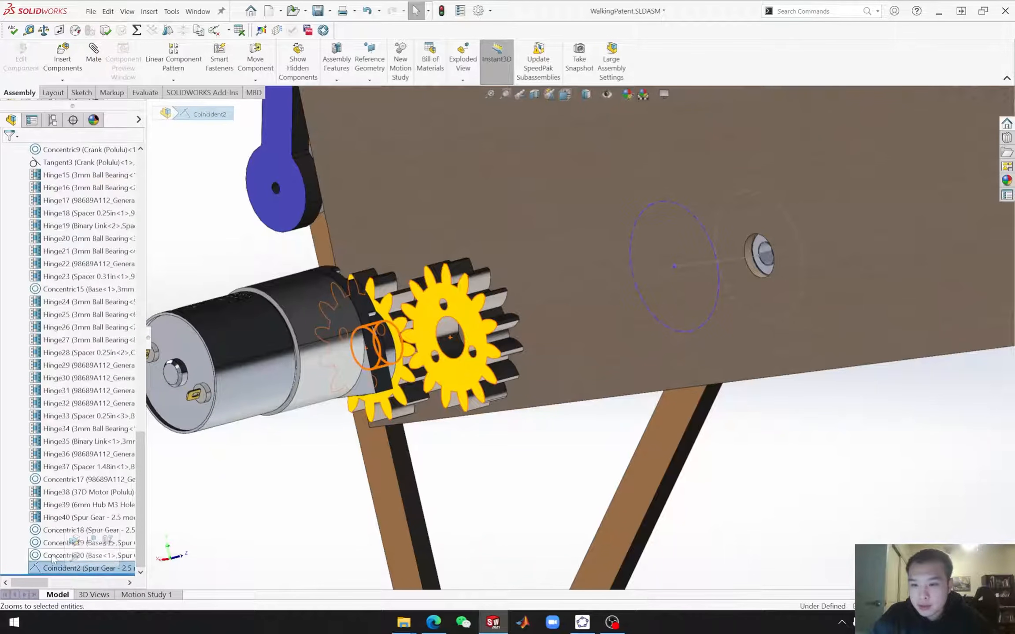
click(53, 557)
click(49, 545)
click(37, 531)
click(739, 509)
Step: Find the hinge mate that attaches the motor bracket to the motor and open it for editing
middle_drag(791, 529, 809, 496)
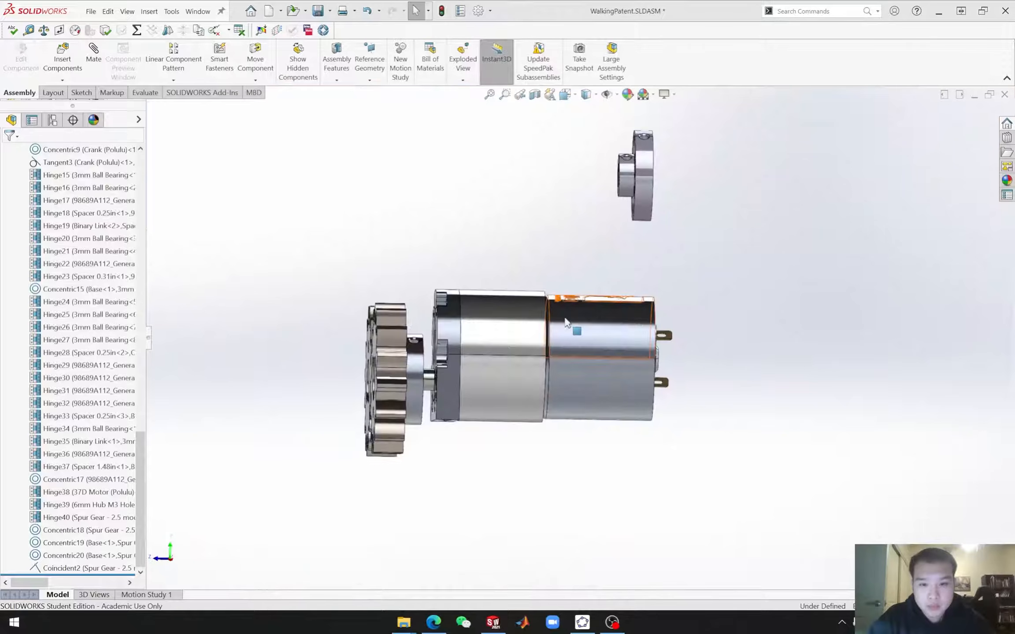
mouse_move(456, 460)
middle_down()
mouse_move(495, 452)
mouse_move(452, 453)
mouse_move(450, 437)
mouse_move(453, 460)
middle_up()
scroll(459, 384, up, 3)
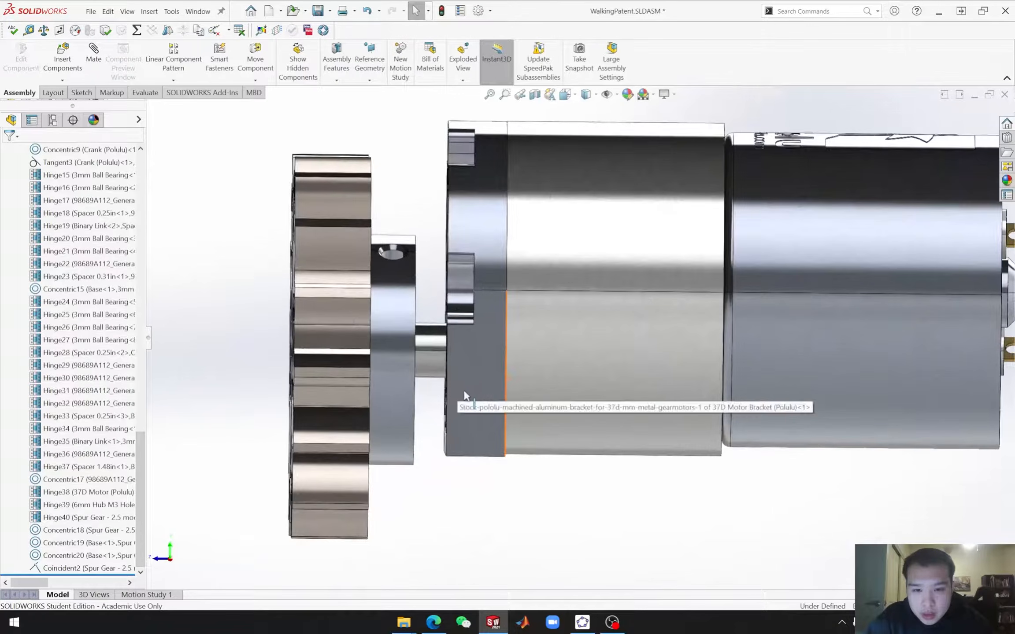
scroll(460, 379, up, 4)
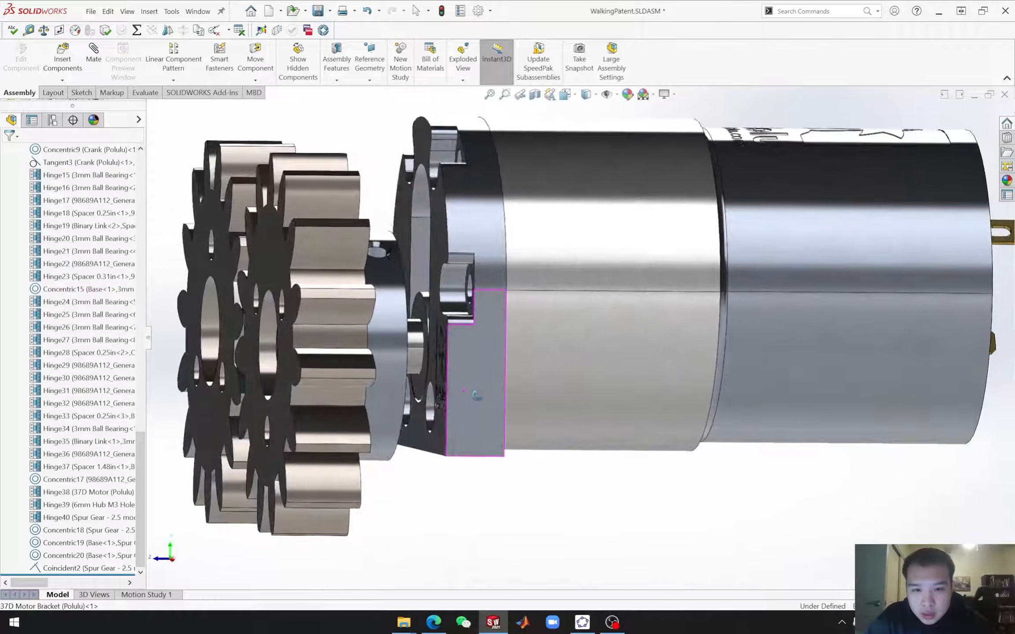
click(472, 362)
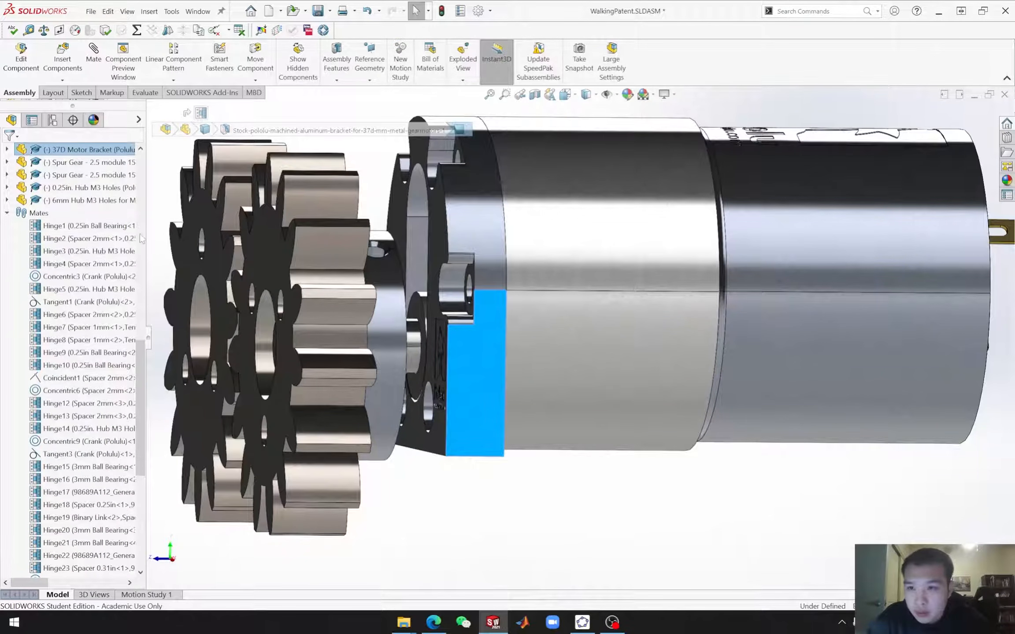
click(7, 149)
click(20, 162)
click(65, 175)
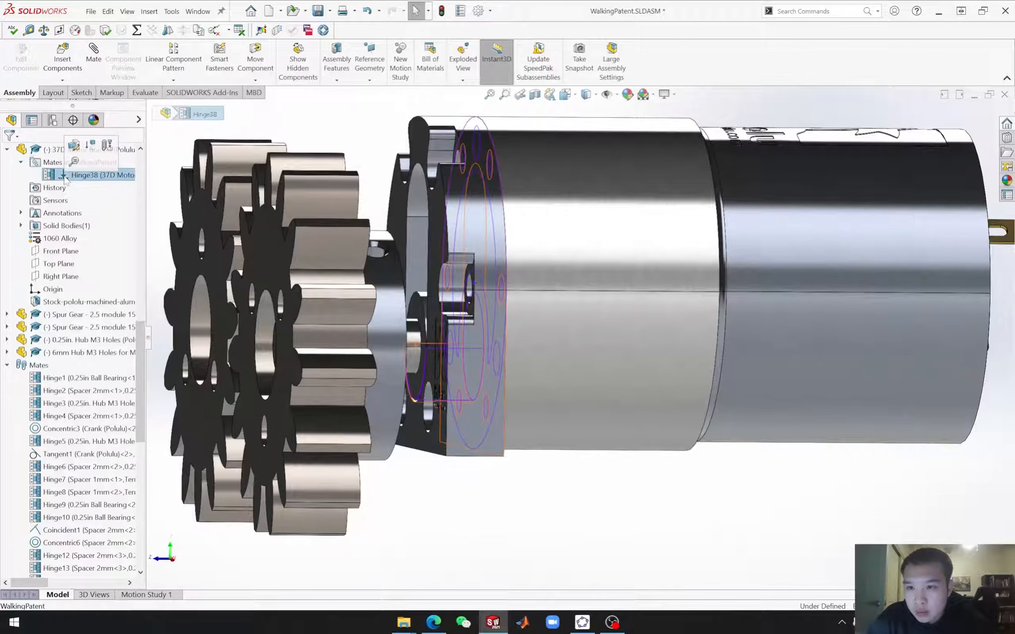
click(73, 145)
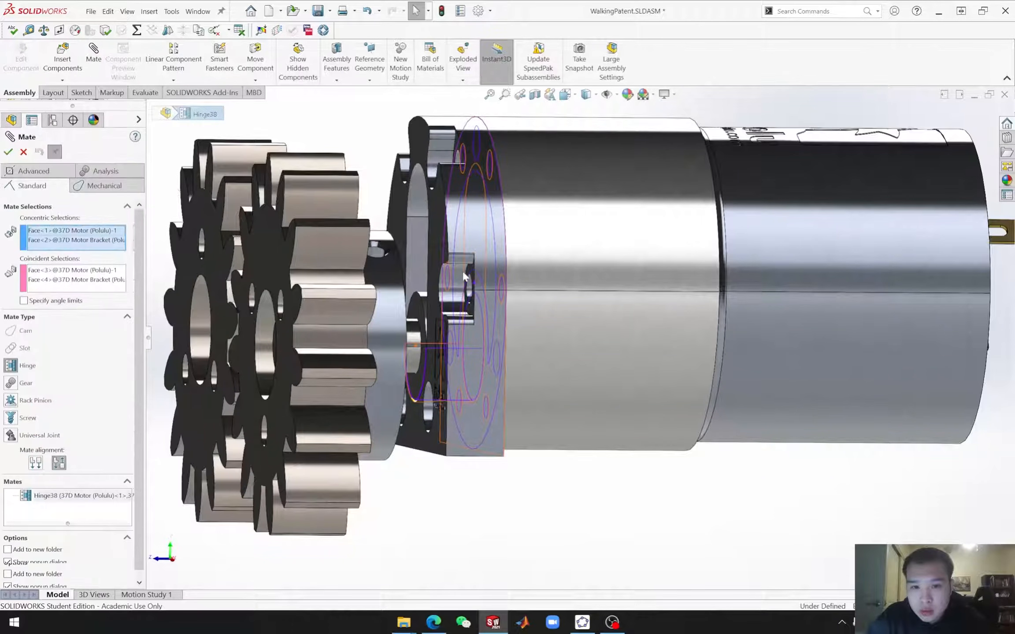
Step: Replace the bracket face in the hinge mate's concentric selections with the bracket's rounded upper opening and accept the mate
click(80, 241)
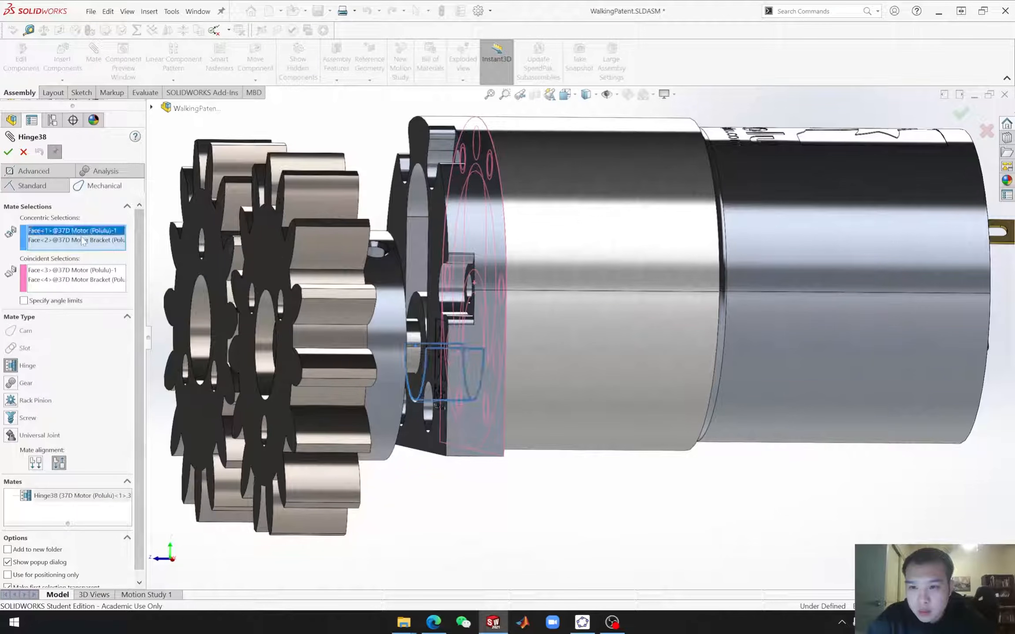
mouse_move(543, 335)
middle_down()
mouse_move(557, 319)
mouse_move(537, 329)
middle_up()
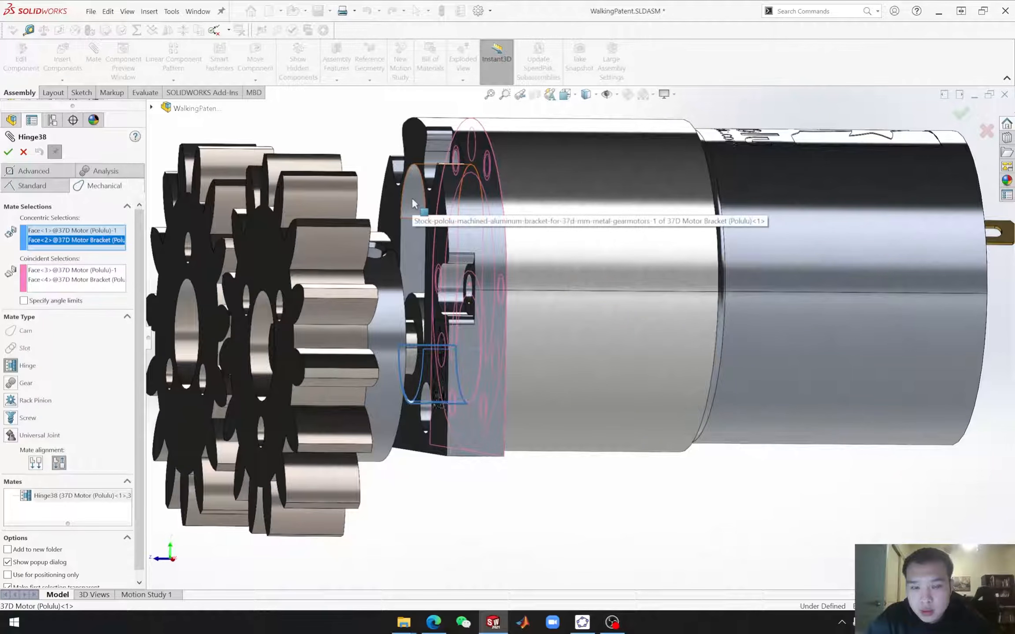
right_click(80, 243)
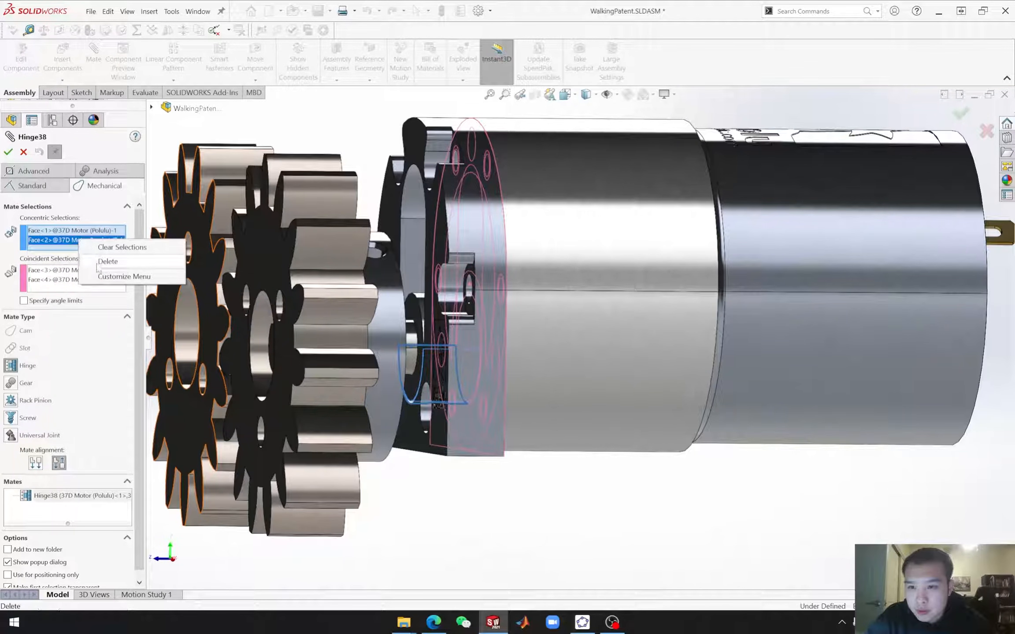
click(108, 261)
click(412, 196)
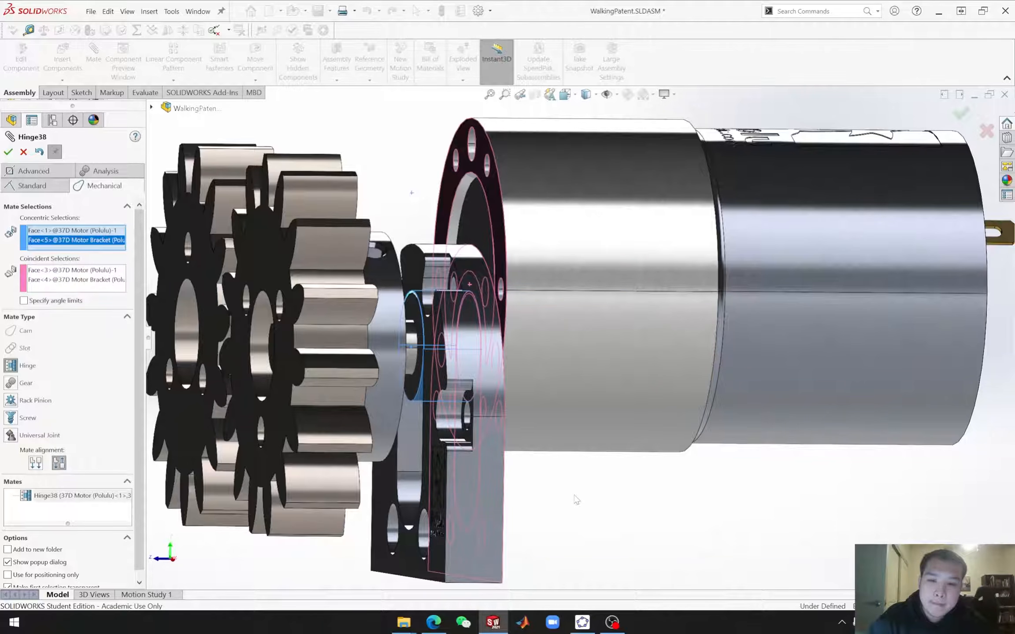
scroll(576, 500, up, 8)
middle_drag(535, 484, 550, 483)
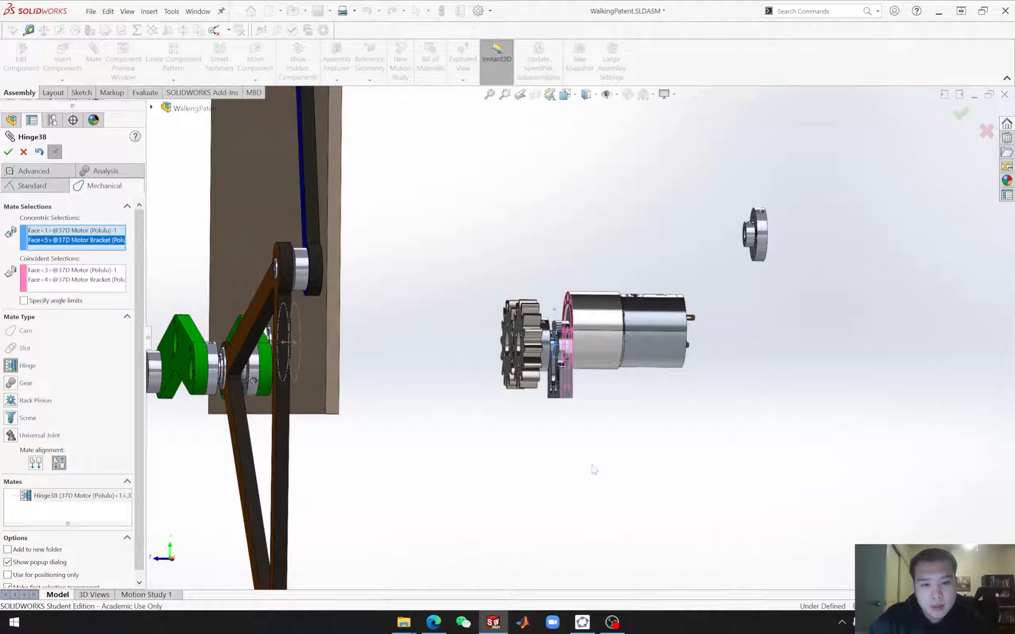
click(8, 153)
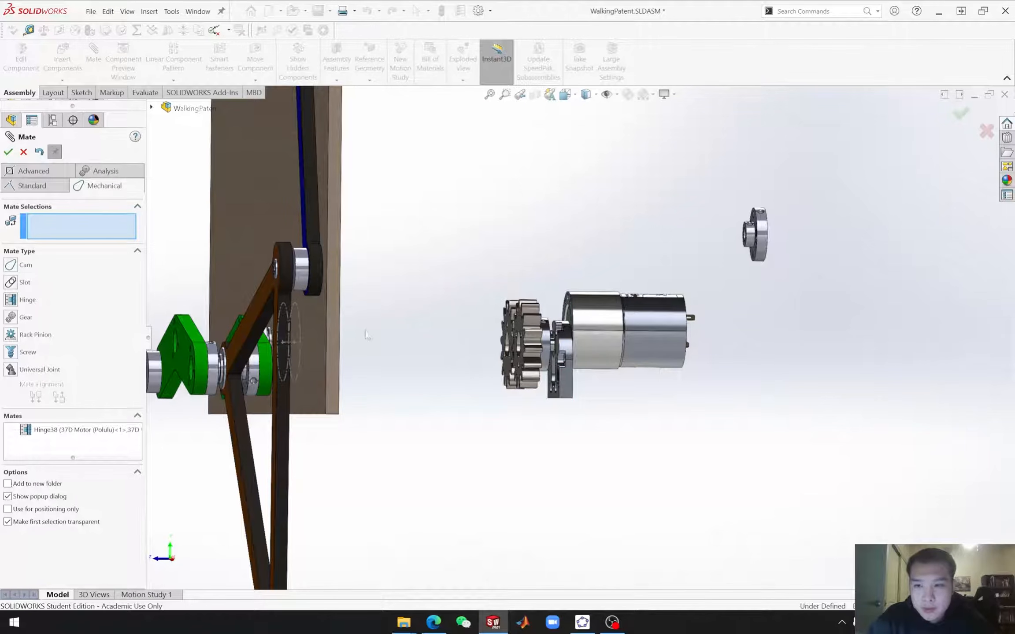
click(24, 154)
Step: Examine the screw holes on the motor's front face and the matching holes in the motor bracket
middle_drag(707, 404, 733, 395)
scroll(573, 327, down, 8)
scroll(571, 326, down, 4)
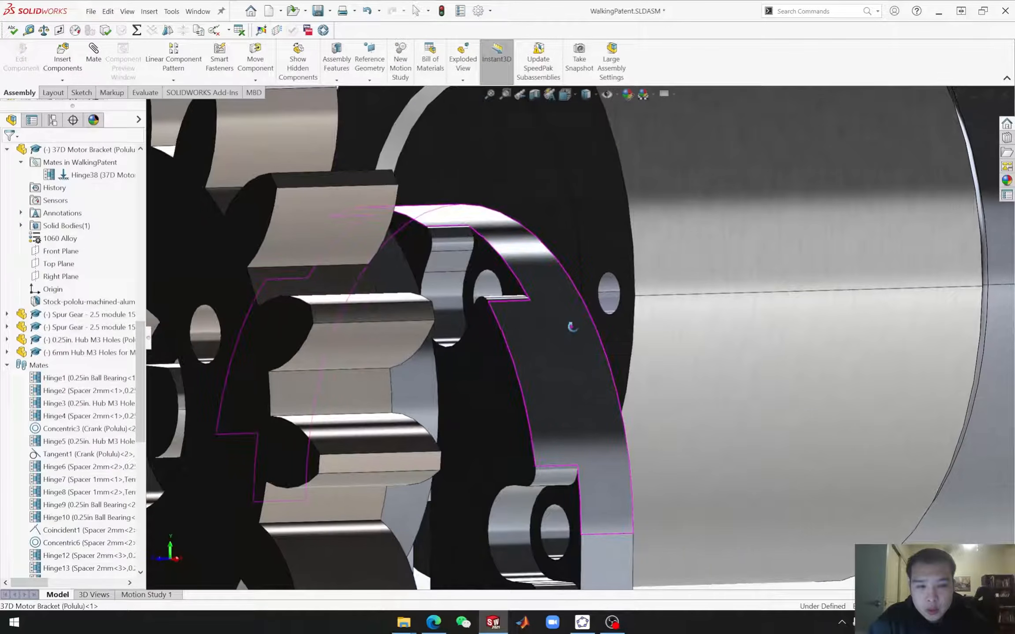
click(606, 304)
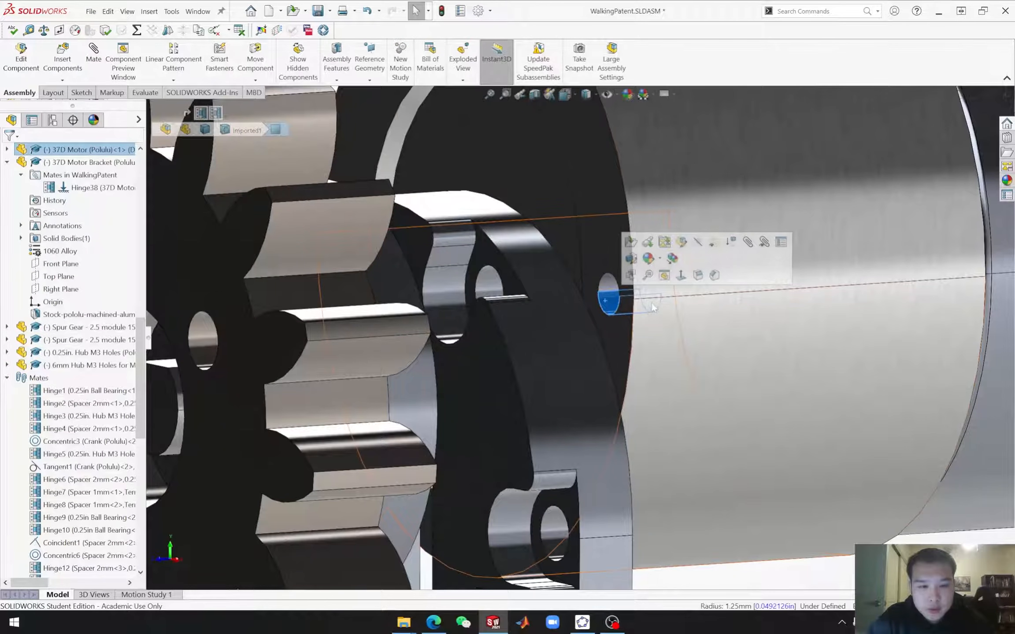
scroll(693, 350, up, 4)
click(803, 481)
scroll(747, 454, up, 1)
scroll(606, 362, down, 1)
mouse_move(562, 402)
middle_down()
mouse_move(541, 397)
mouse_move(556, 396)
mouse_move(546, 398)
mouse_move(559, 418)
middle_up()
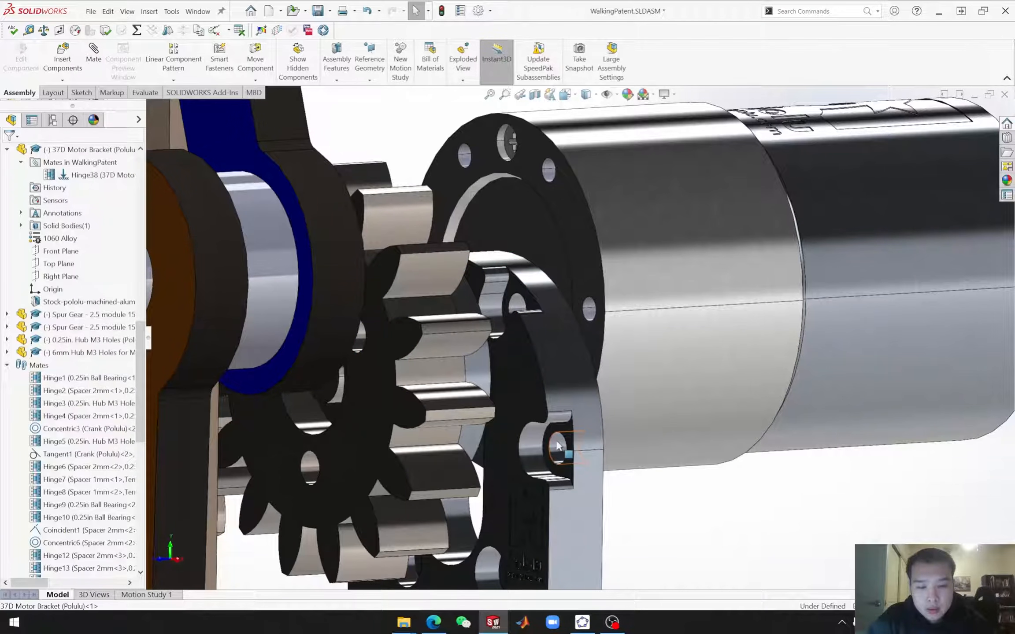
scroll(560, 480, up, 3)
middle_drag(562, 504, 513, 472)
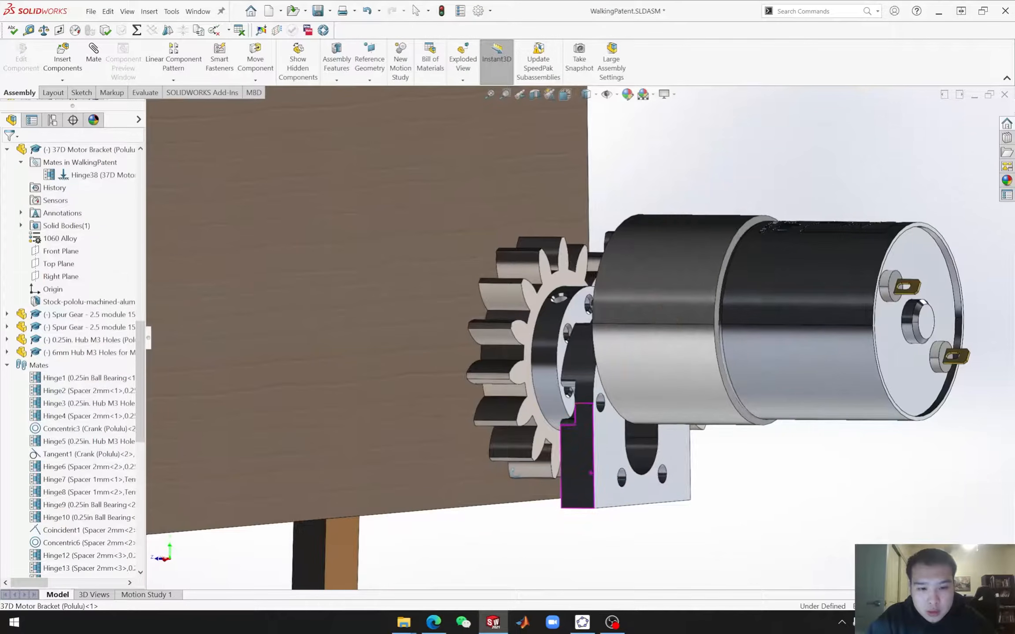
Step: Try a concentric mate between a motor bracket screw hole and a hole on the motor's front face
click(621, 478)
click(763, 420)
middle_drag(716, 501, 787, 514)
scroll(809, 249, down, 3)
click(726, 249)
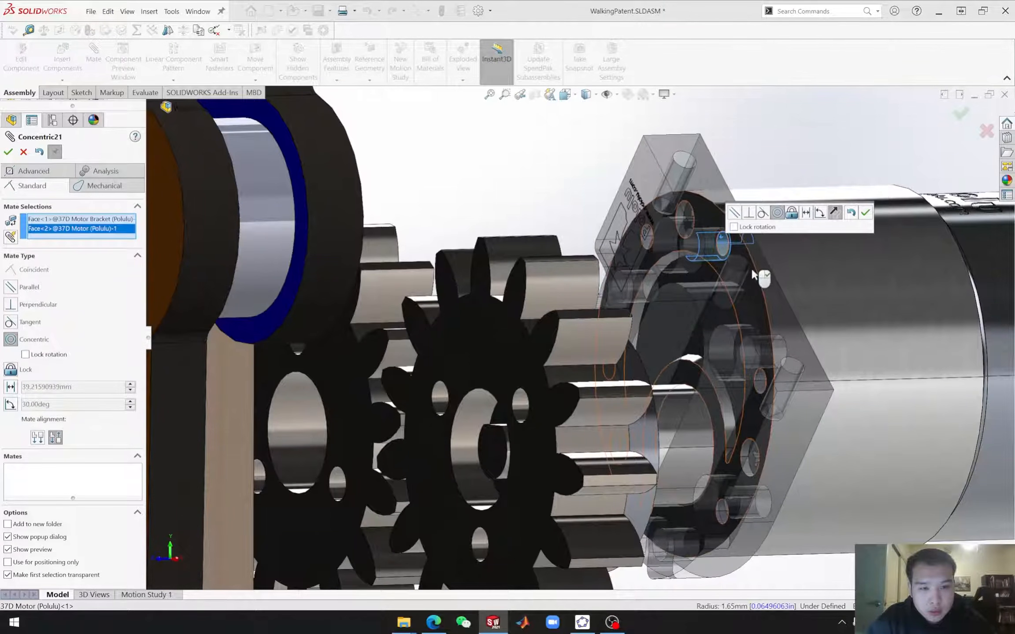
click(852, 214)
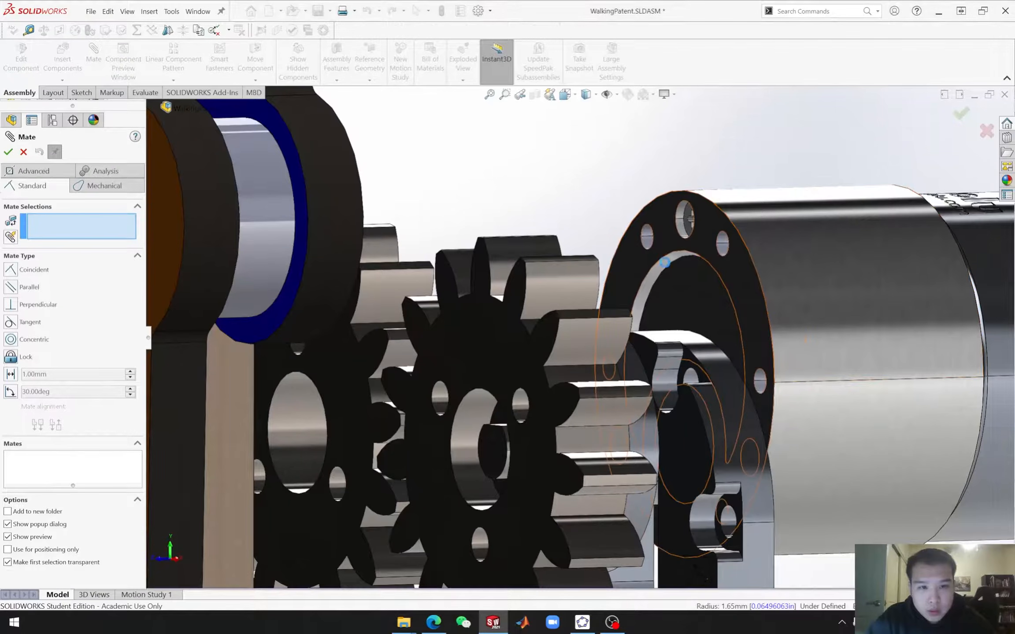
Step: Add a concentric mate between a small front-face hole on the motor and a screw hole in the motor bracket
click(660, 264)
scroll(741, 496, up, 5)
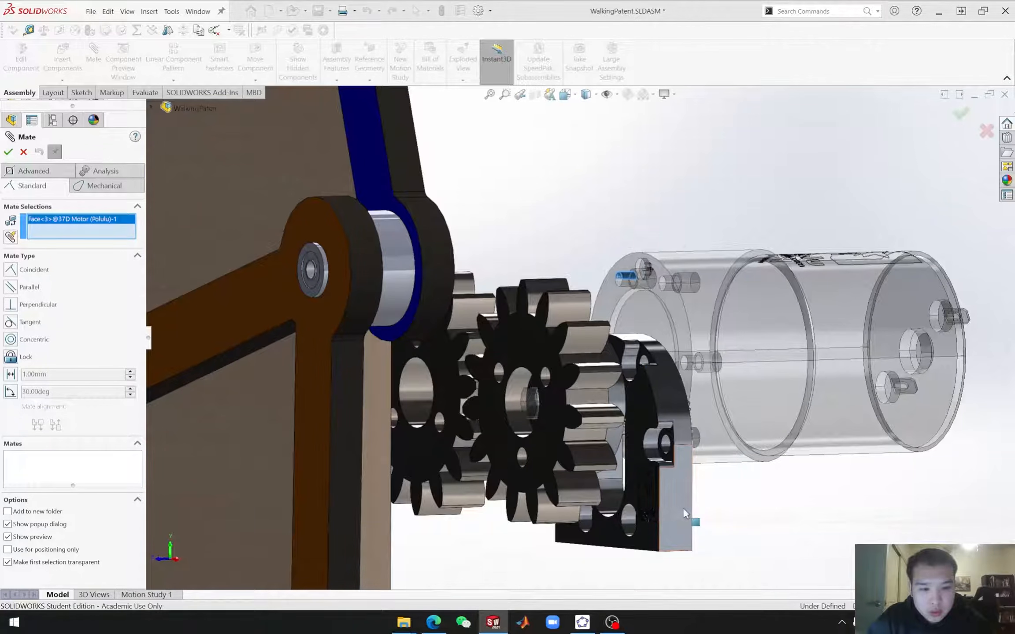
mouse_move(687, 521)
middle_down()
mouse_move(644, 513)
mouse_move(693, 519)
middle_up()
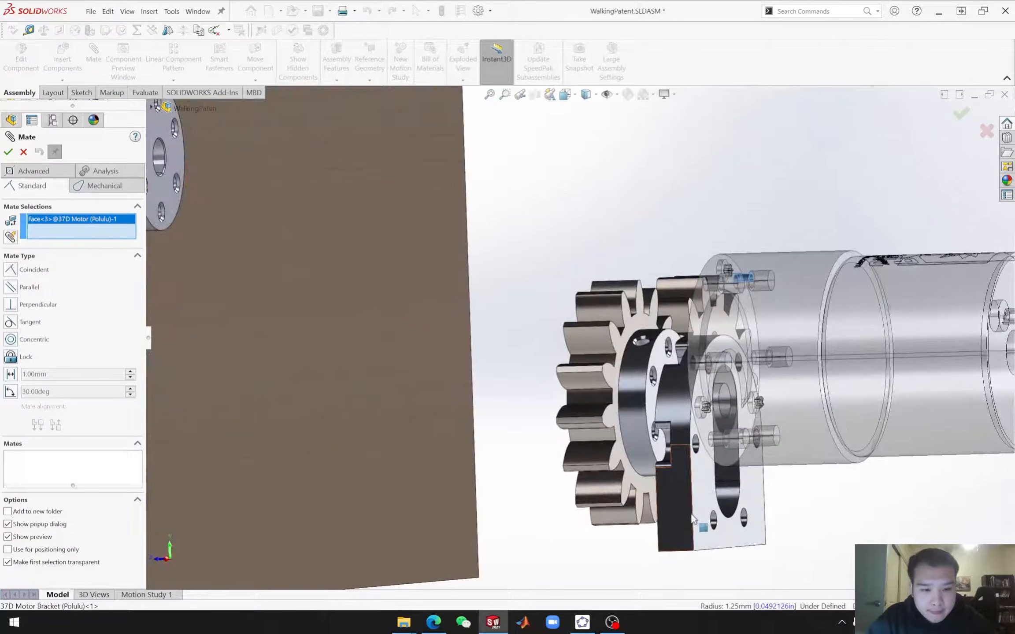
click(715, 521)
middle_drag(677, 520, 709, 519)
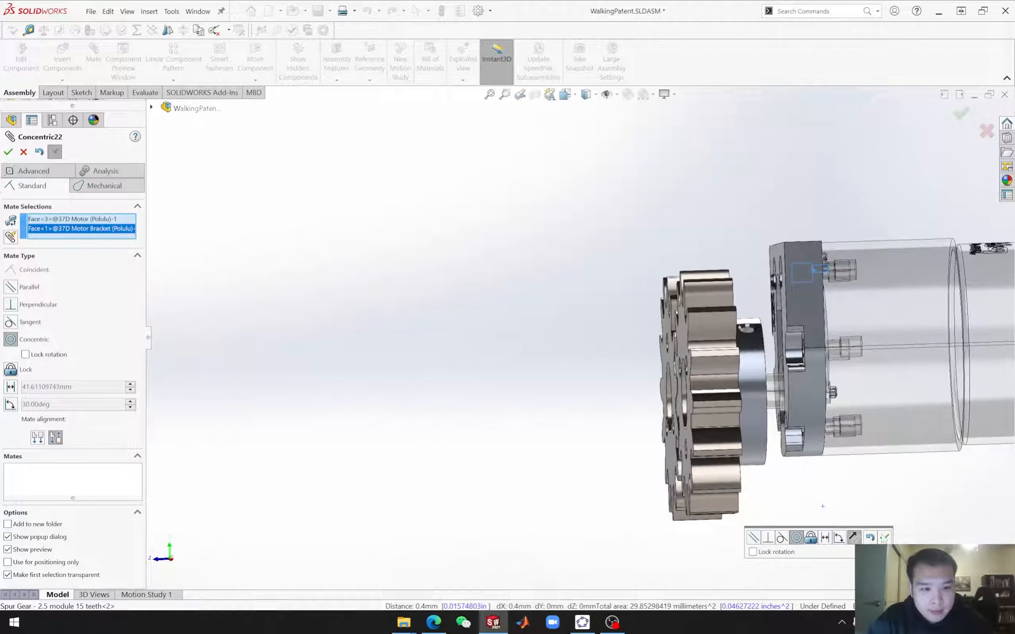
click(884, 538)
scroll(729, 486, up, 3)
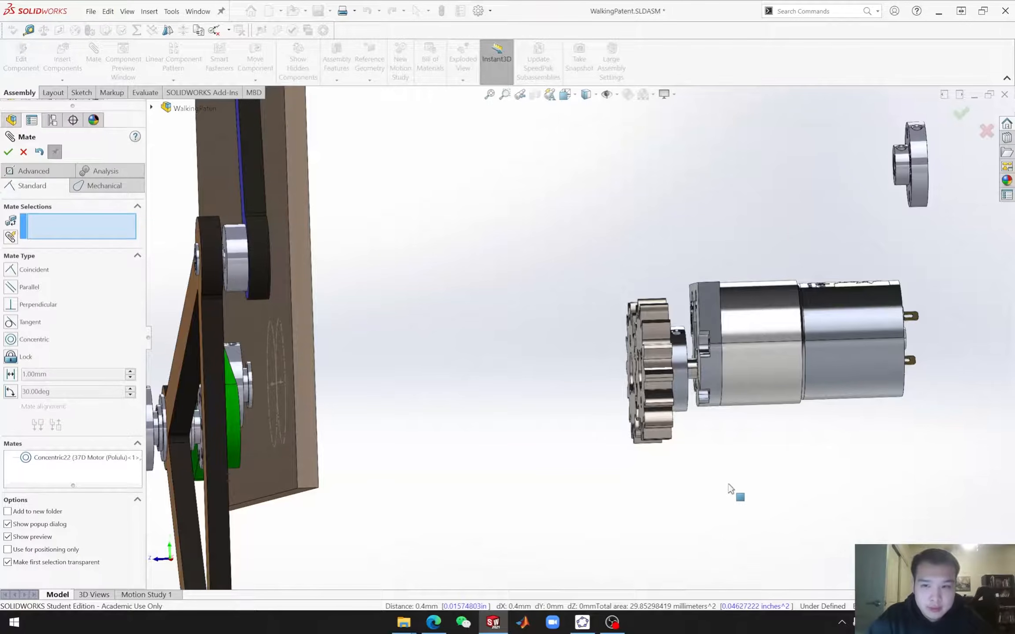
click(23, 152)
Step: Set up a parallel mate between the motor bracket's flat mounting face and the base plate's bottom edge face
middle_drag(651, 330, 682, 268)
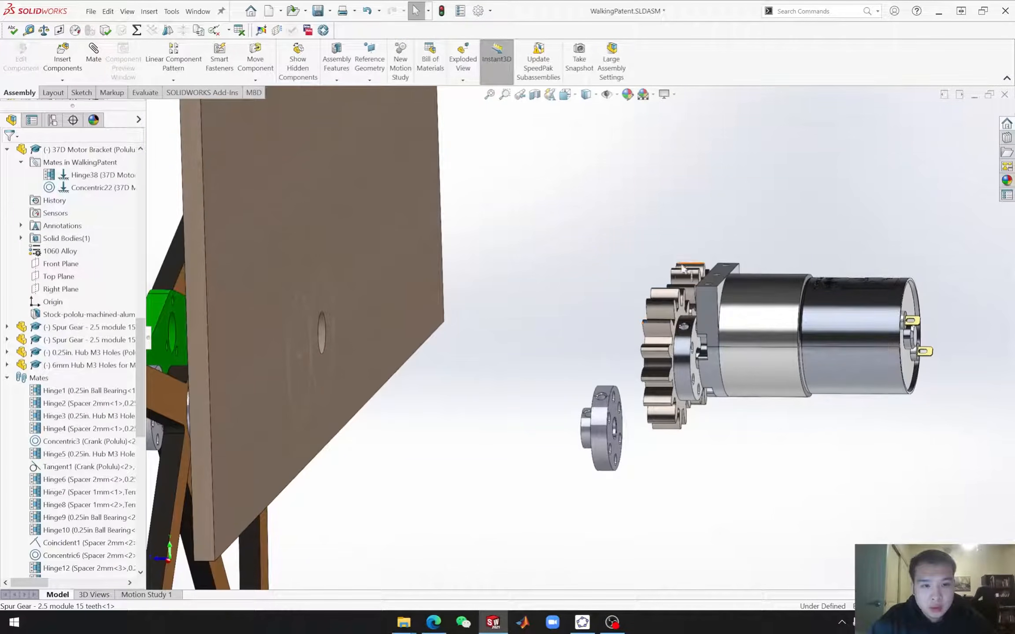
click(714, 282)
middle_drag(479, 440, 453, 390)
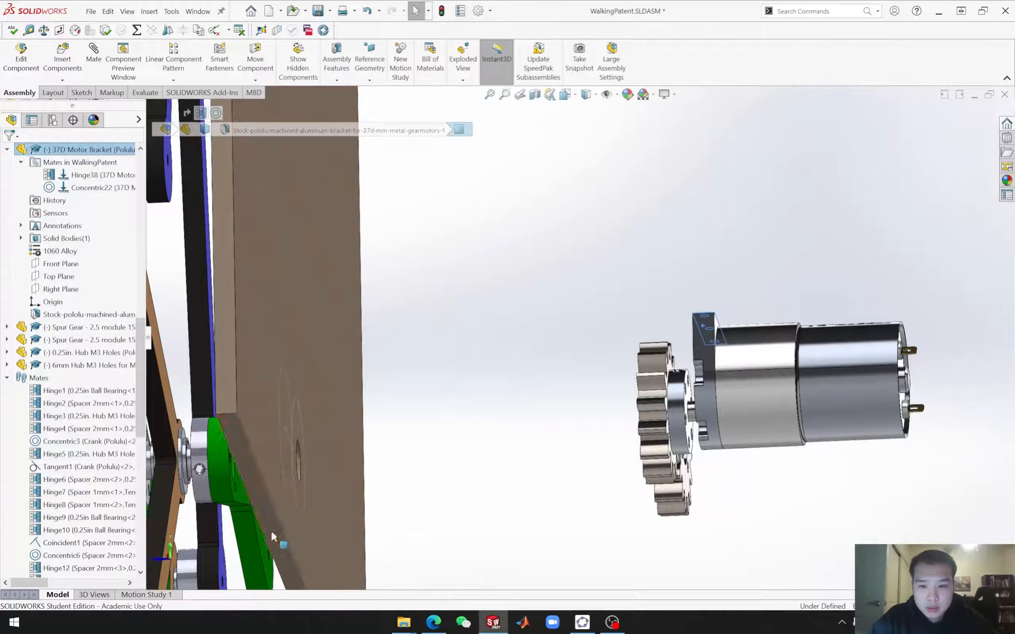
middle_drag(757, 361, 720, 288)
click(864, 229)
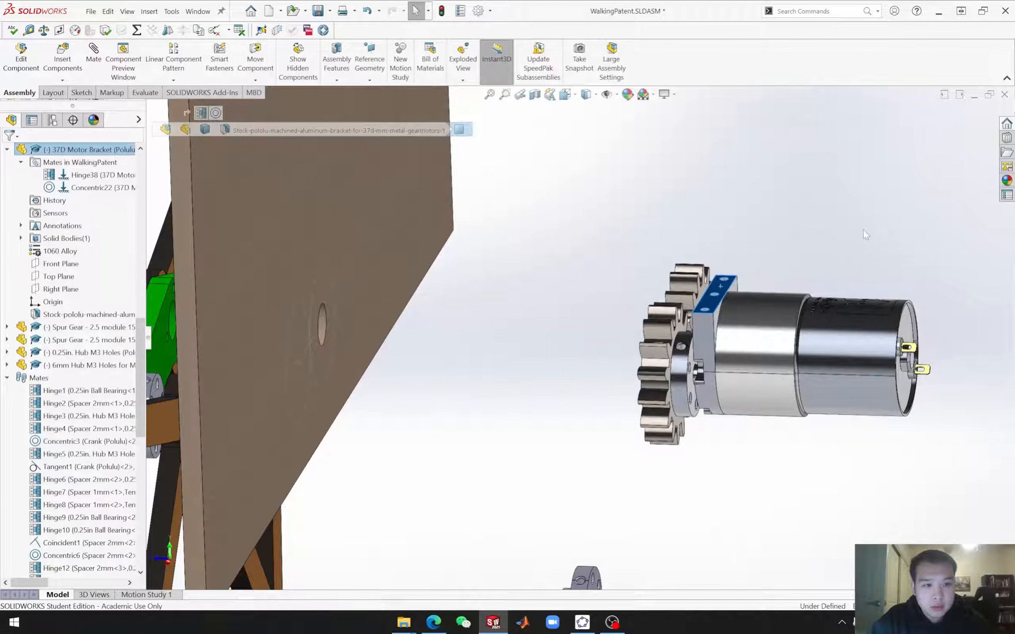
scroll(492, 458, up, 3)
middle_drag(460, 479, 464, 414)
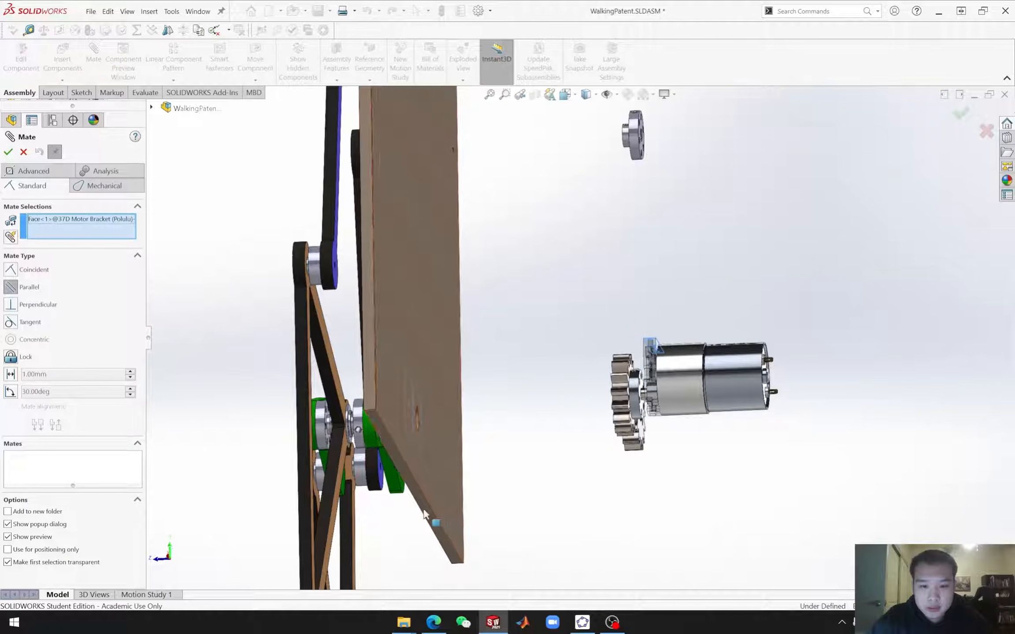
click(441, 529)
middle_drag(551, 441, 530, 481)
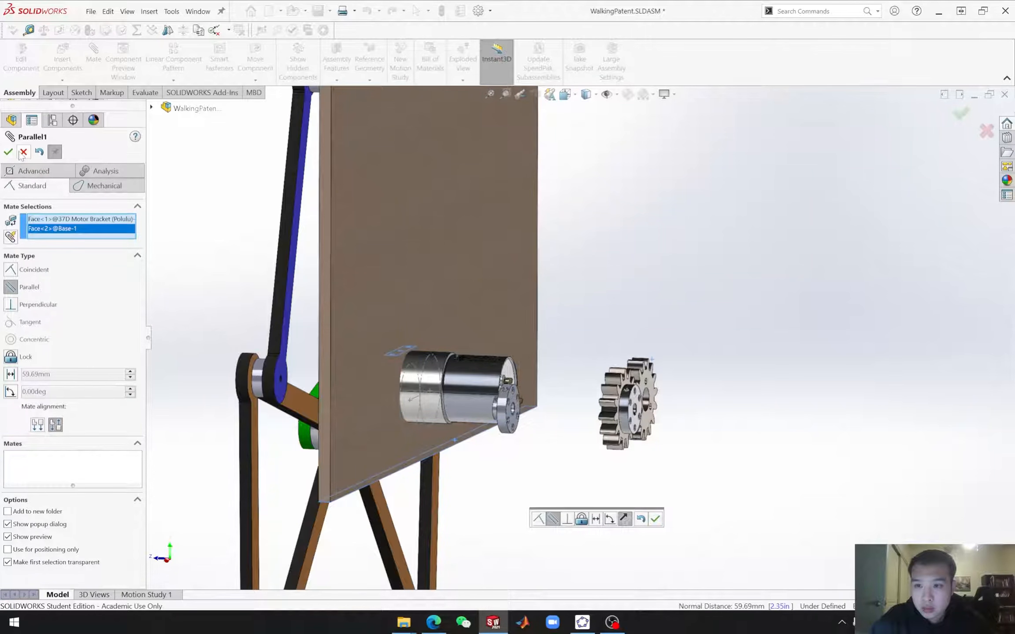
Step: Flip the parallel mate's alignment so the bracket's mounting face points down, and accept the mate
click(38, 425)
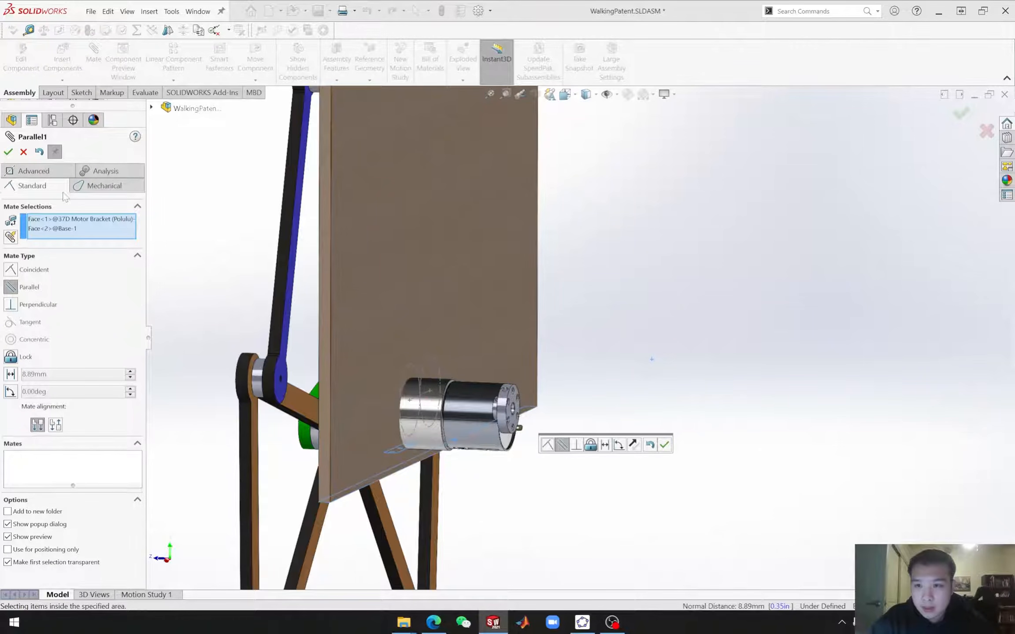
click(8, 153)
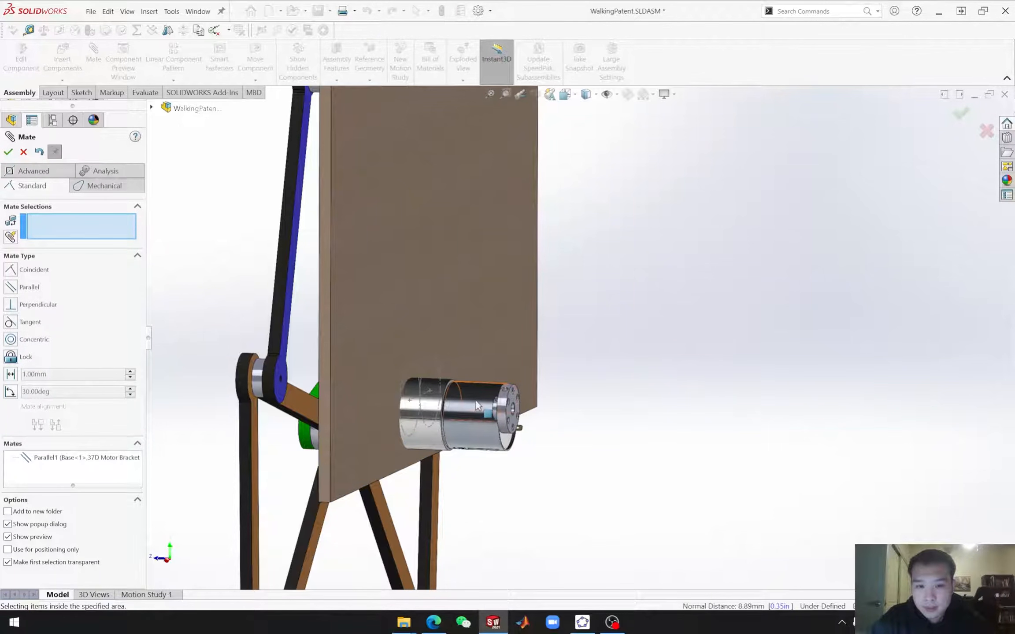
click(24, 153)
Step: Move the motor assembly clear of the base plate and delete the loose 0.25in. Hub M3 Holes component beside the plate's hole
drag(483, 395, 648, 392)
middle_drag(611, 525, 589, 537)
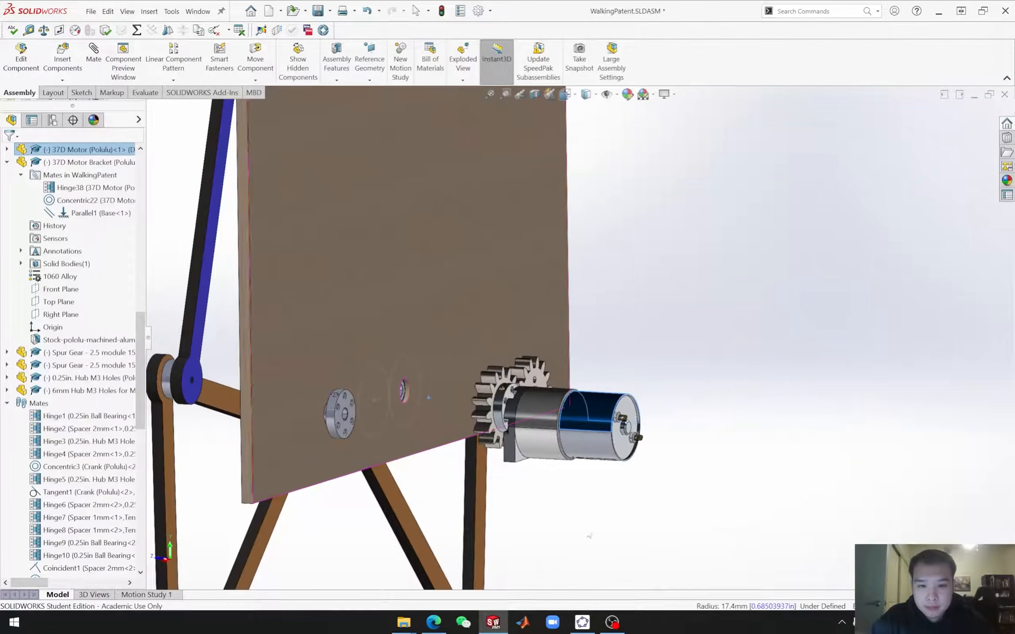
click(338, 419)
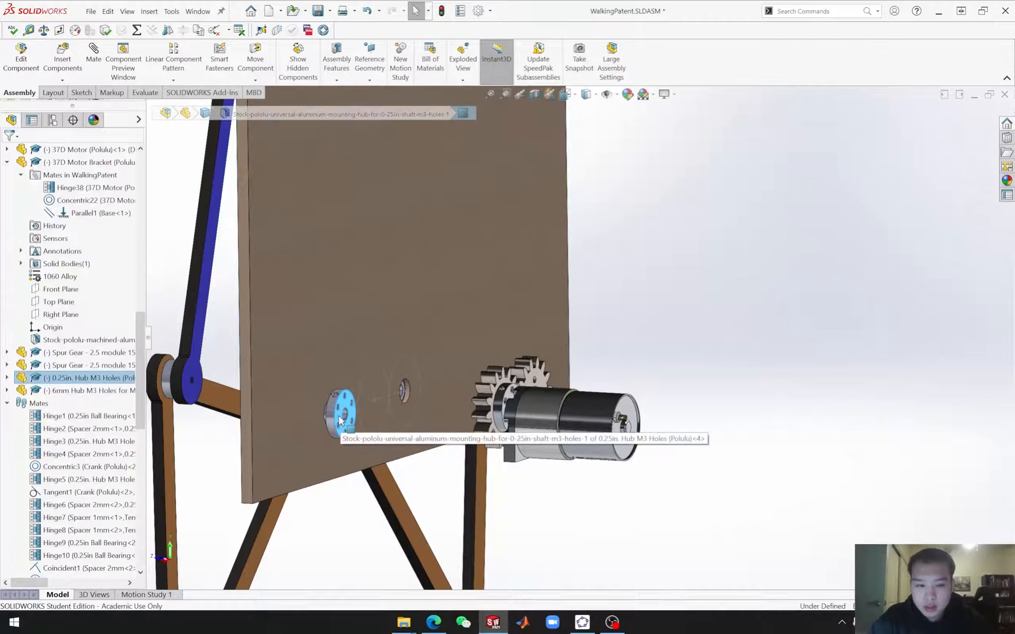
key(Delete)
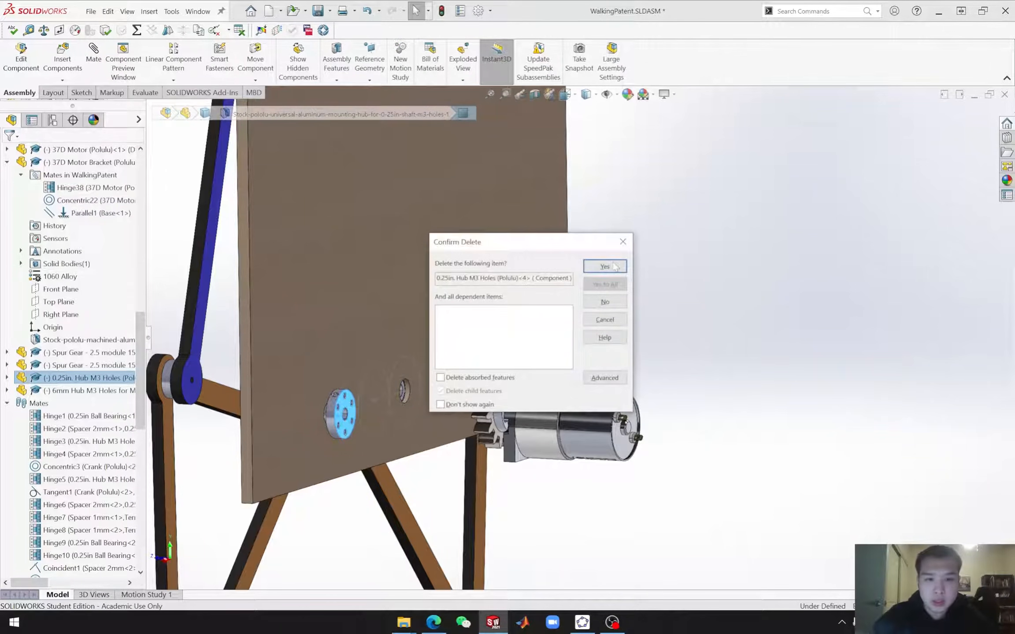
click(613, 265)
Step: Examine how the motor, bracket and spur gears sit relative to the base plate and its hole
middle_drag(577, 519, 613, 489)
middle_drag(499, 474, 491, 477)
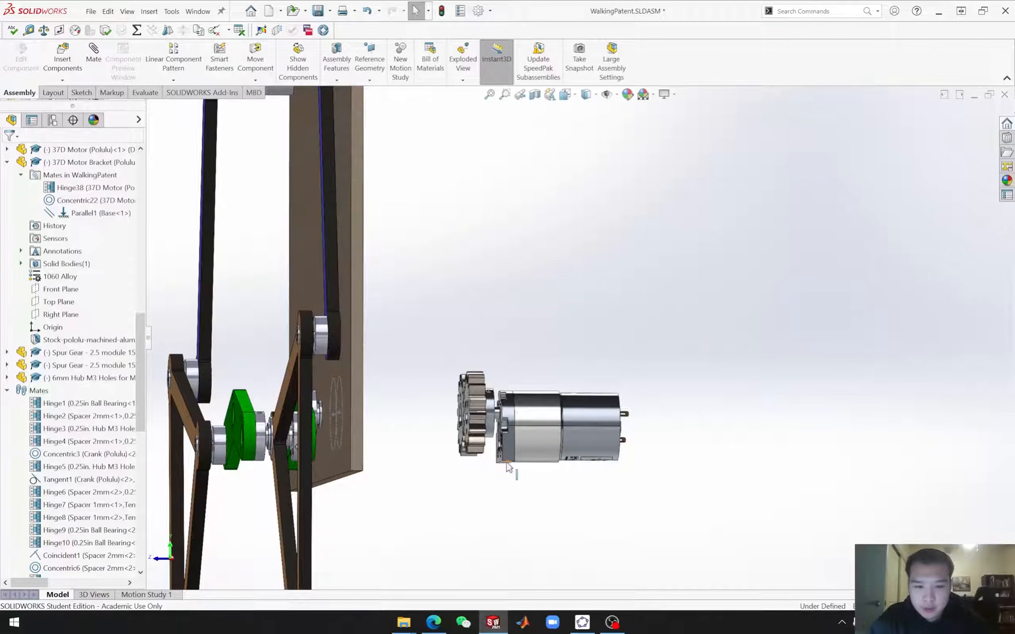
middle_drag(509, 468, 466, 497)
middle_drag(539, 435, 483, 498)
key(Escape)
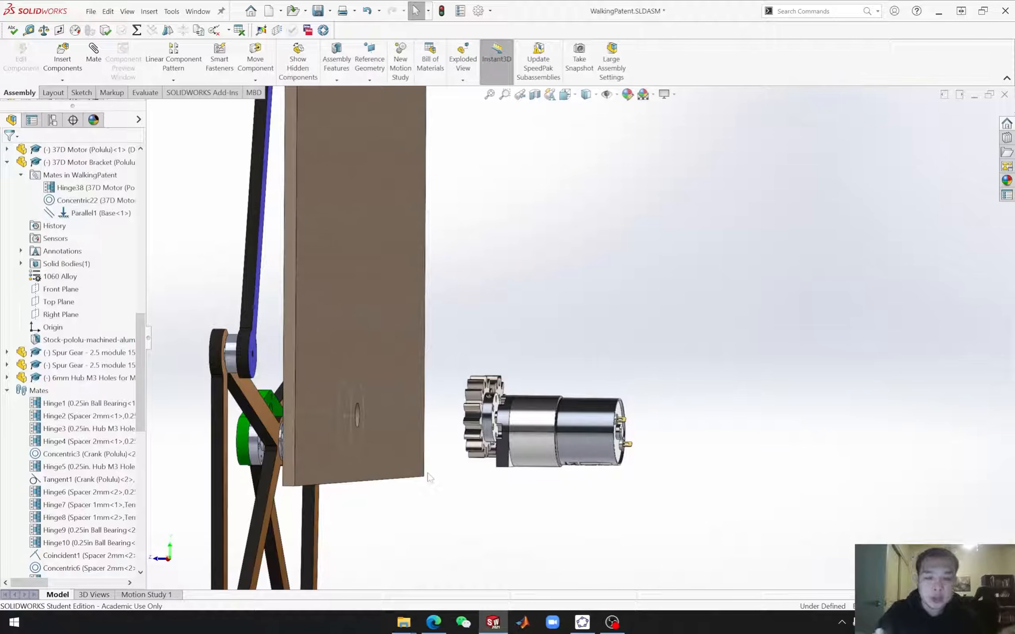
mouse_move(466, 492)
middle_down()
mouse_move(476, 482)
mouse_move(460, 492)
middle_up()
key(Escape)
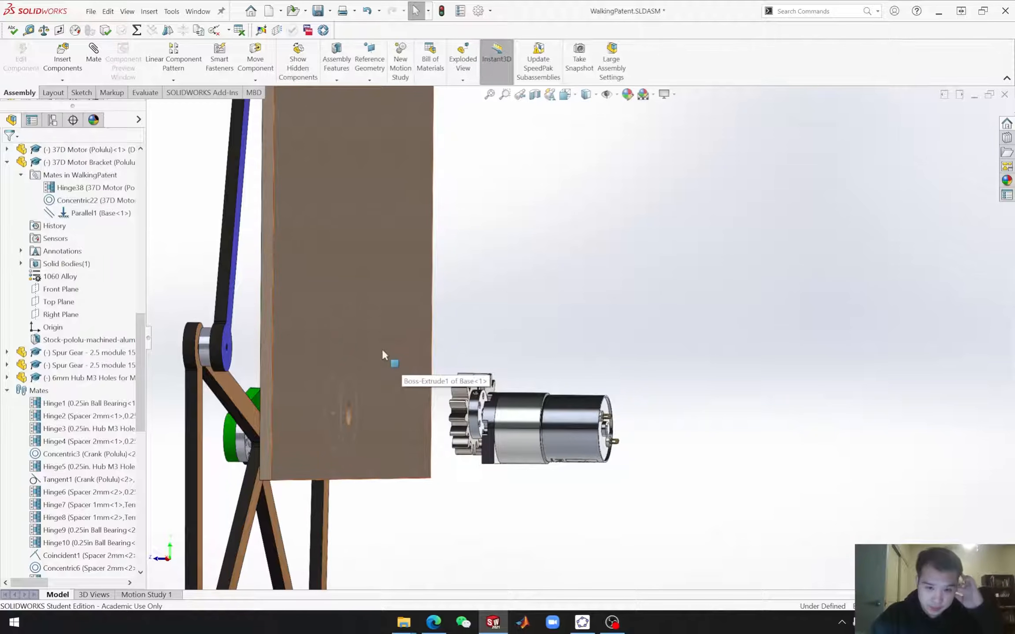
middle_drag(380, 352, 378, 351)
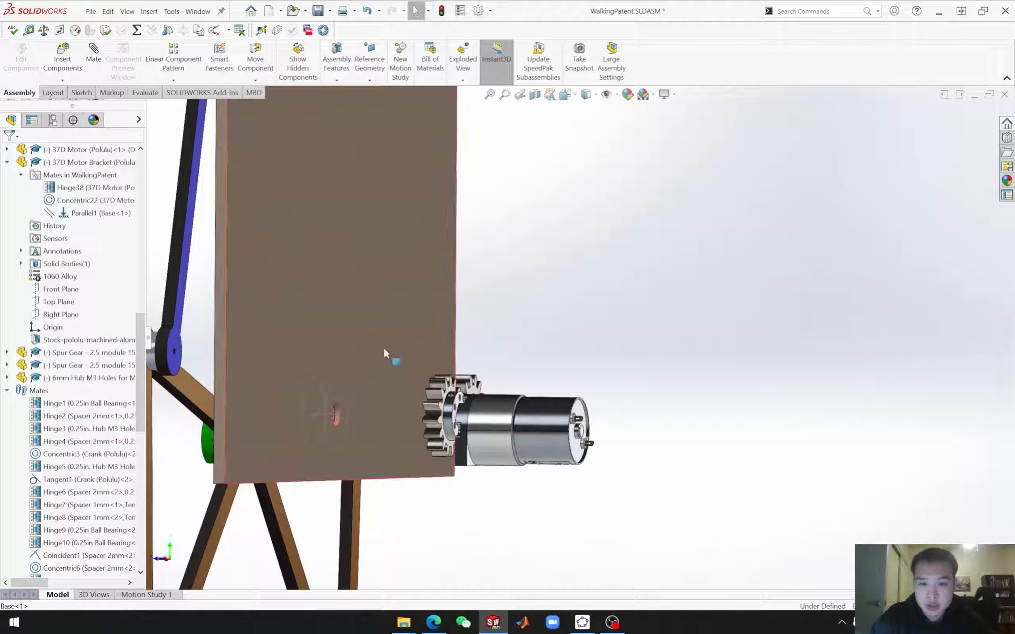
mouse_move(502, 533)
middle_down()
mouse_move(521, 490)
mouse_move(513, 516)
middle_up()
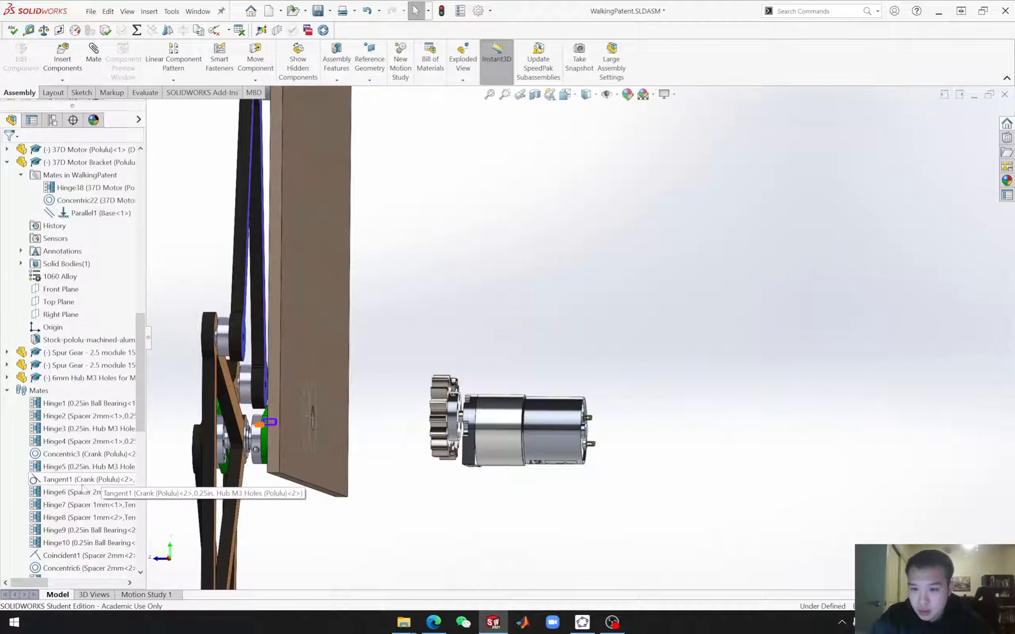
Step: Select the parallel mate between the base plate and the motor bracket
scroll(71, 490, down, 13)
click(83, 568)
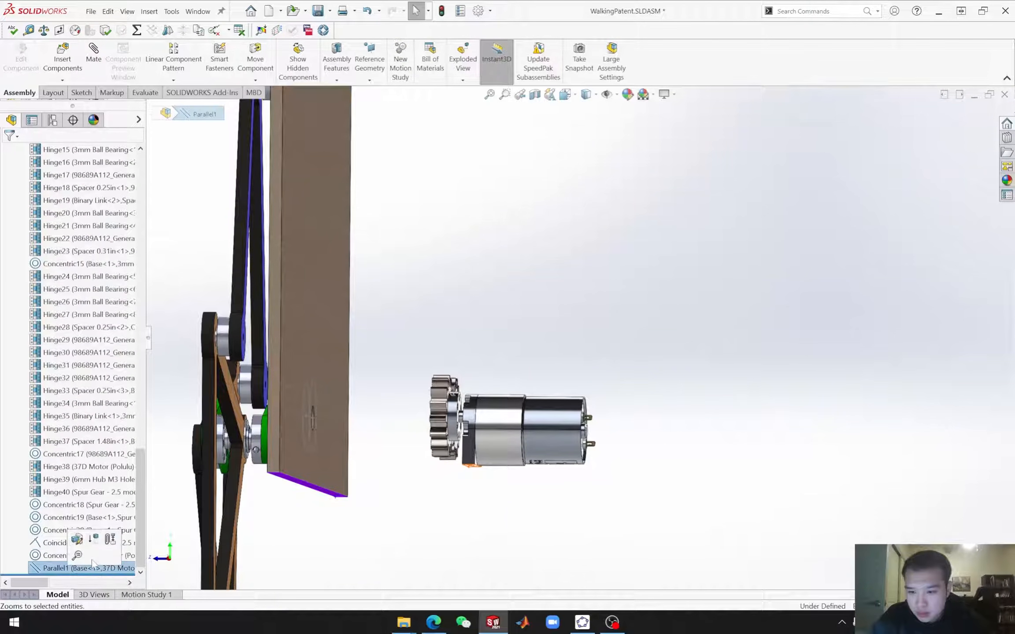
Step: Edit the Parallel mate of the motor bracket, replacing its base plate reference with the plate's upper edge face
click(76, 539)
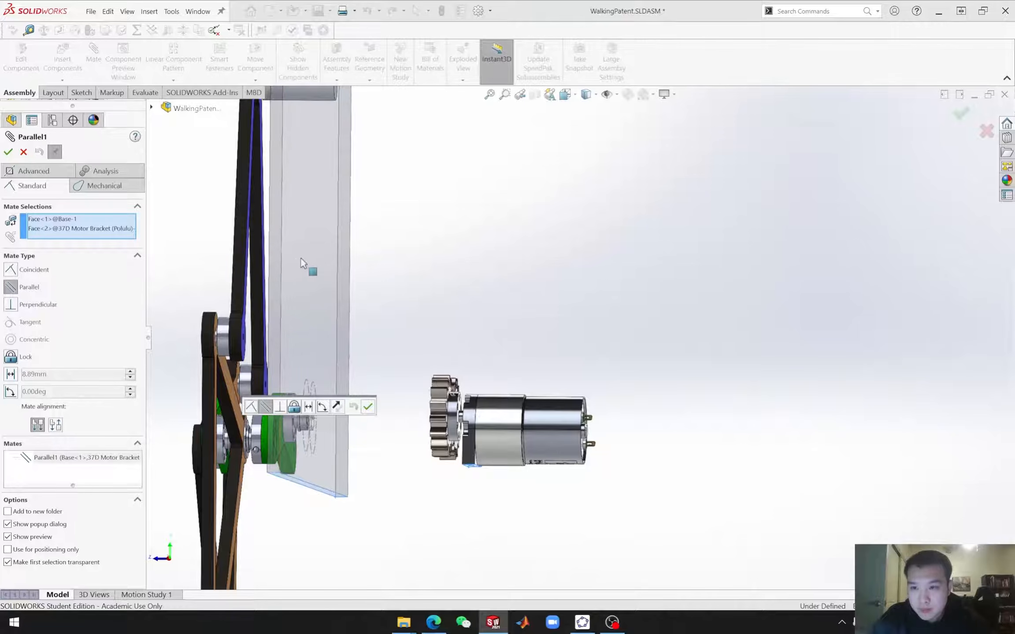
click(77, 220)
right_click(75, 220)
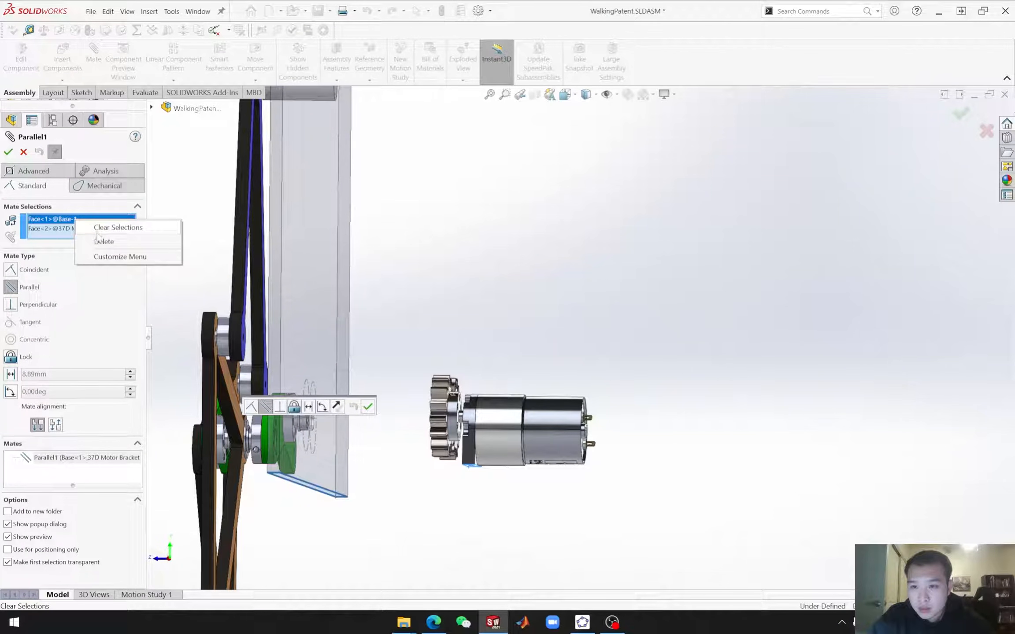
click(99, 241)
middle_drag(412, 298, 427, 204)
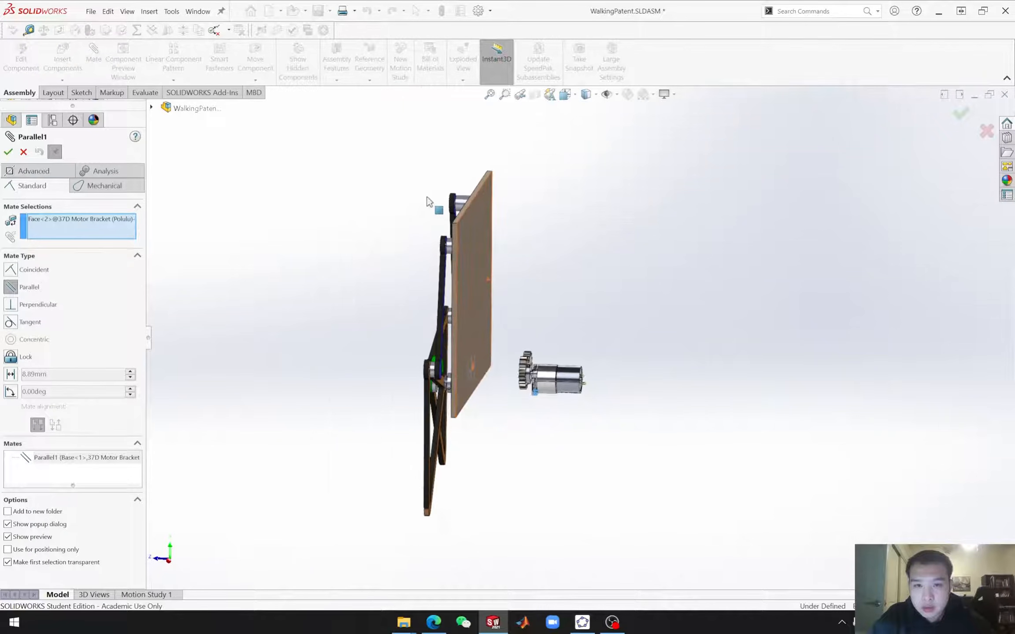
scroll(427, 204, down, 4)
click(514, 229)
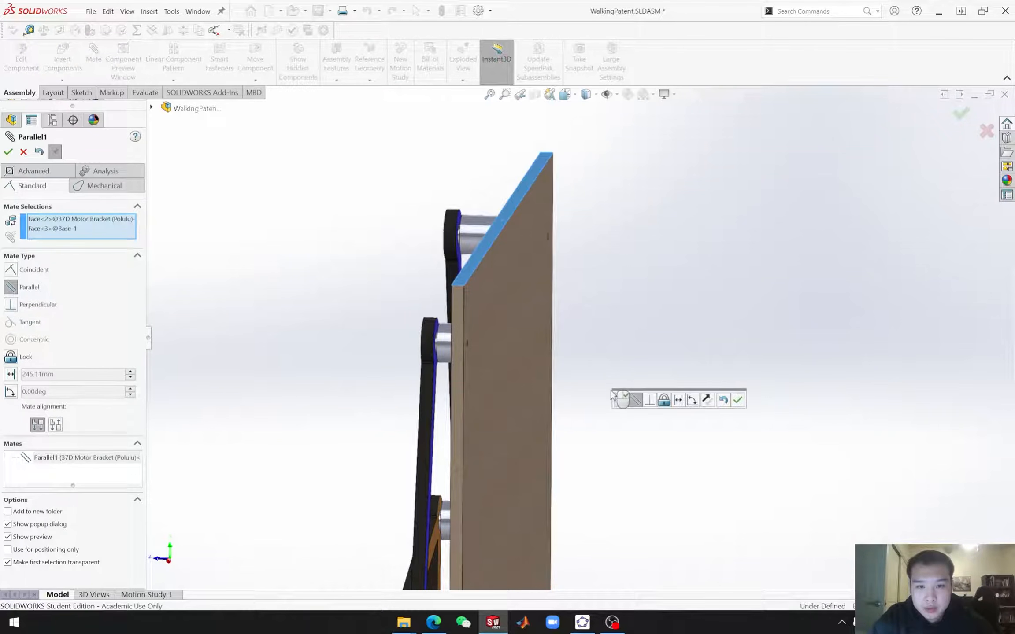
scroll(641, 456, up, 5)
scroll(645, 458, down, 2)
middle_drag(662, 474, 652, 447)
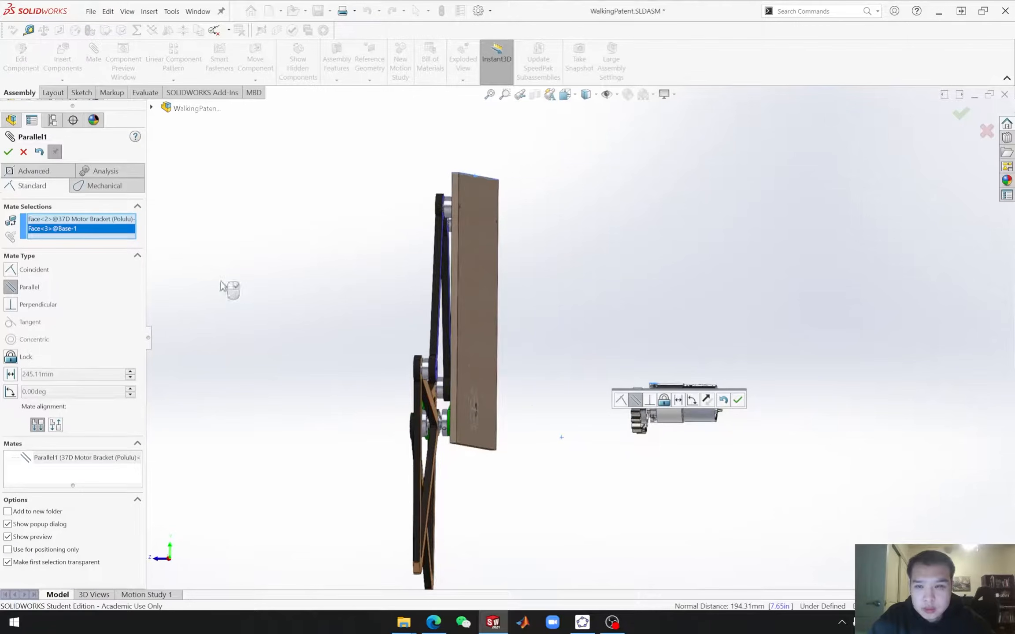
click(9, 152)
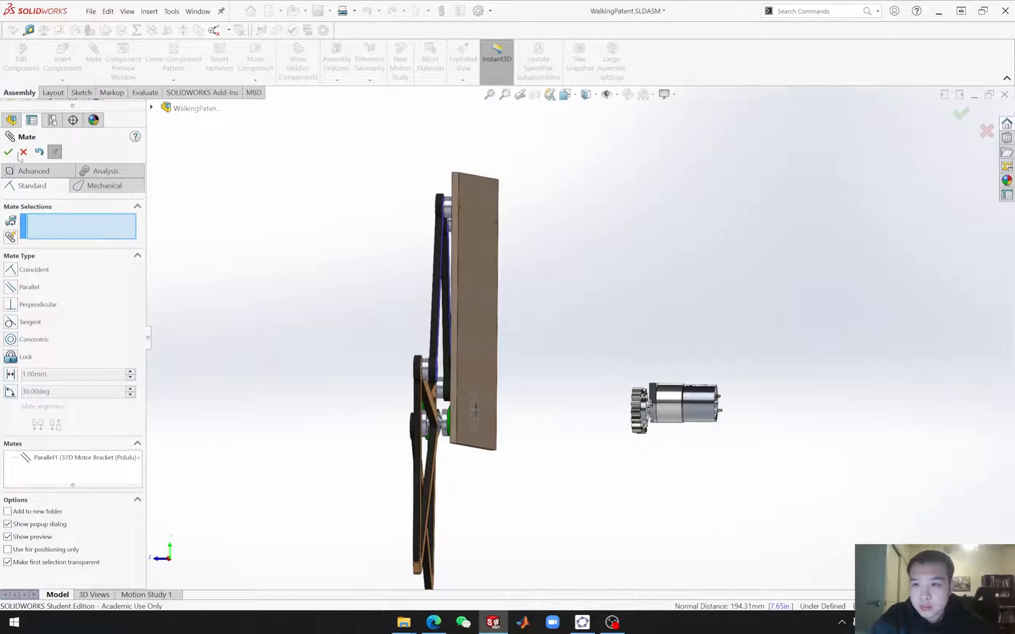
click(23, 155)
Step: Move the motor assembly with its gears closer to the base plate
middle_drag(577, 384, 527, 408)
drag(679, 433, 552, 418)
middle_drag(552, 418, 489, 485)
scroll(565, 402, down, 2)
scroll(559, 402, down, 3)
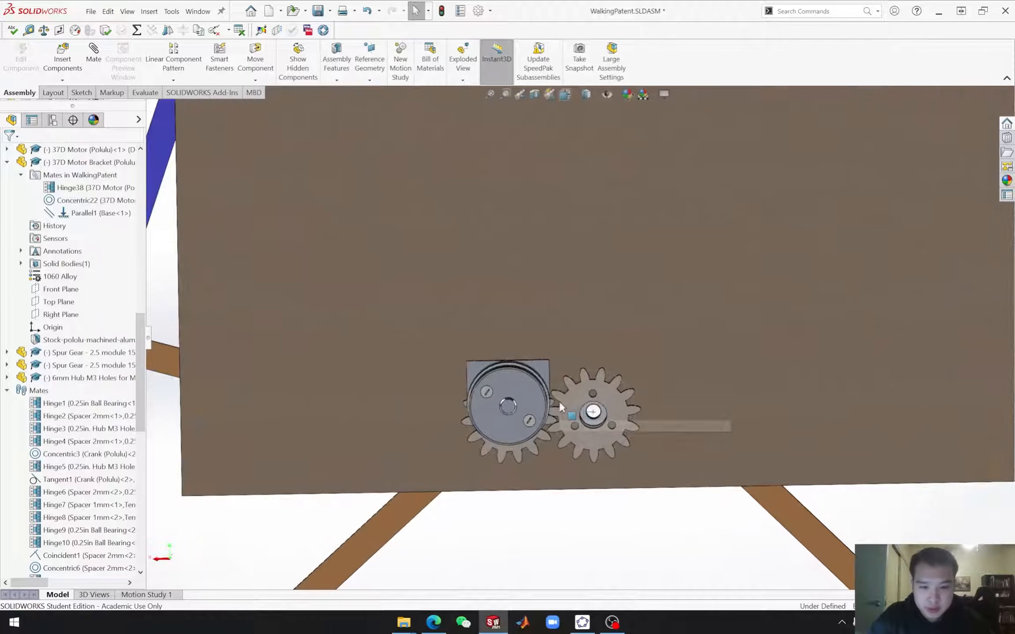
scroll(564, 391, up, 2)
scroll(544, 238, up, 3)
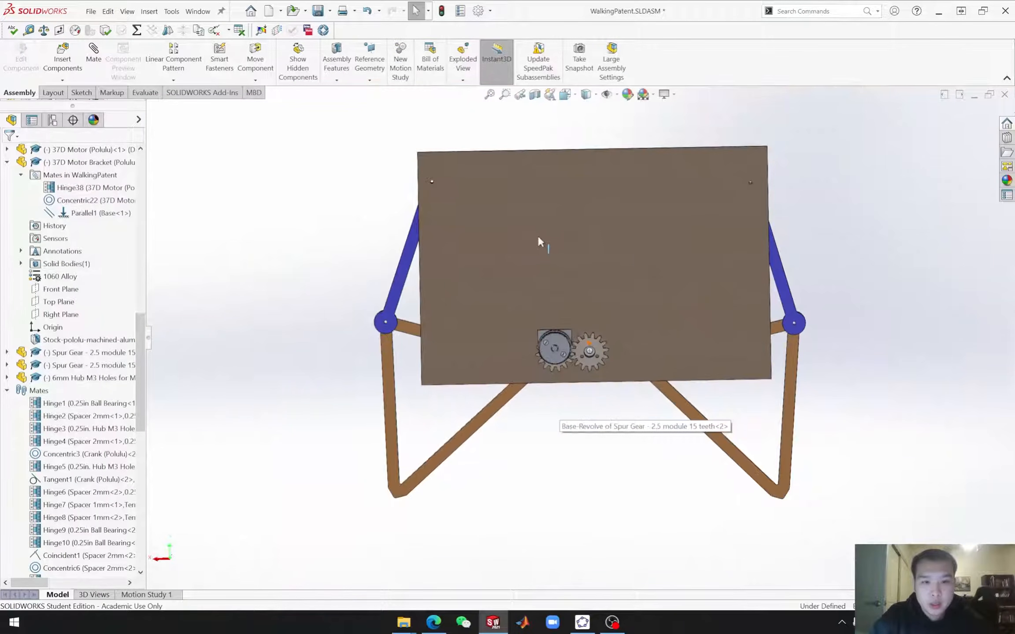
Step: Hide the 37D motor and its bracket to expose both spur gears in front of the base plate
click(529, 232)
click(619, 207)
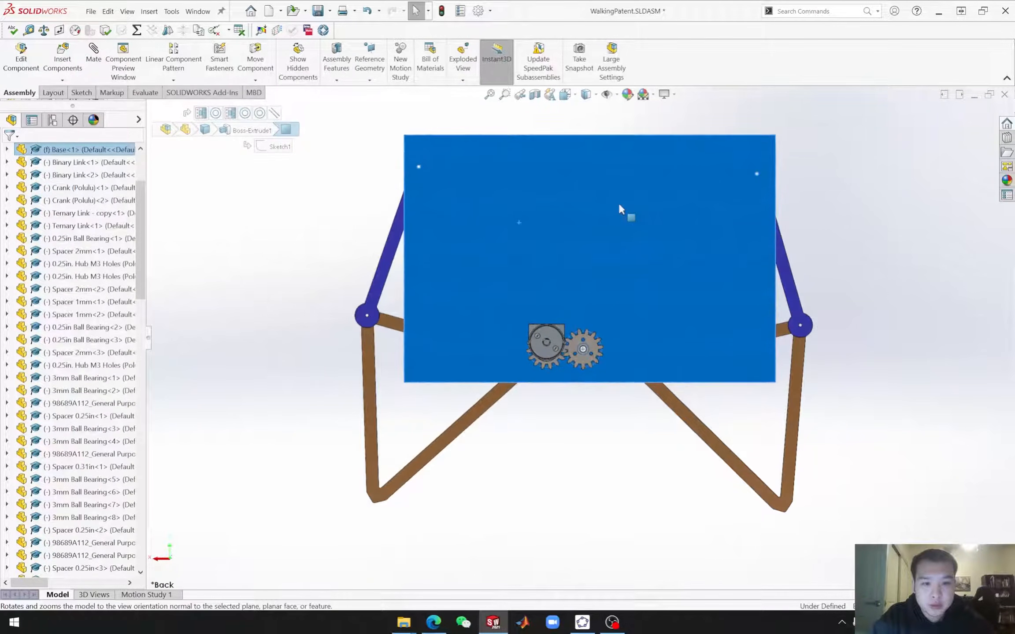
key(Escape)
scroll(529, 334, down, 4)
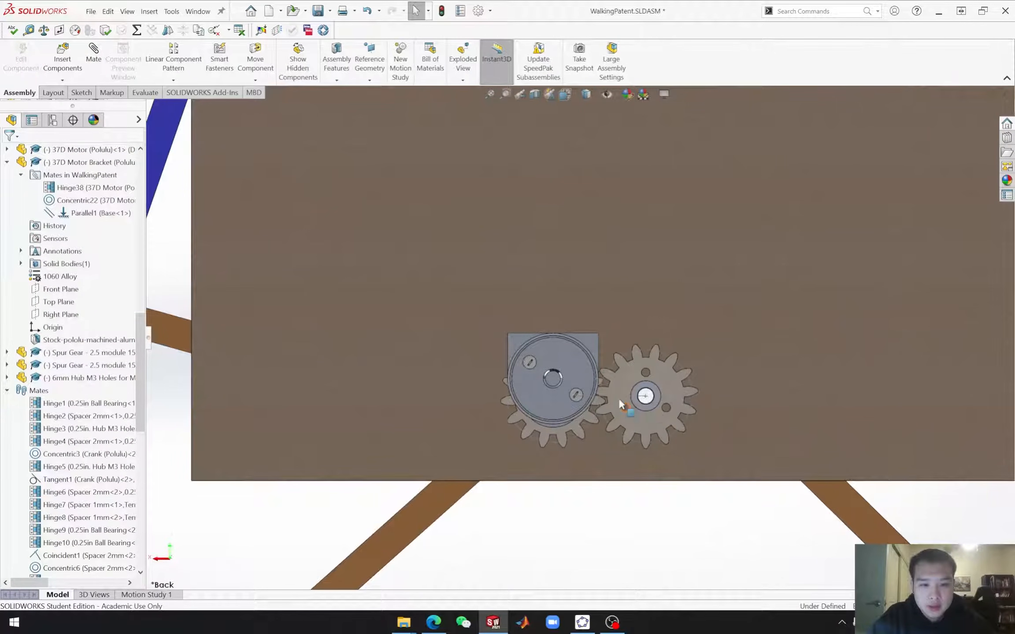
scroll(621, 399, down, 5)
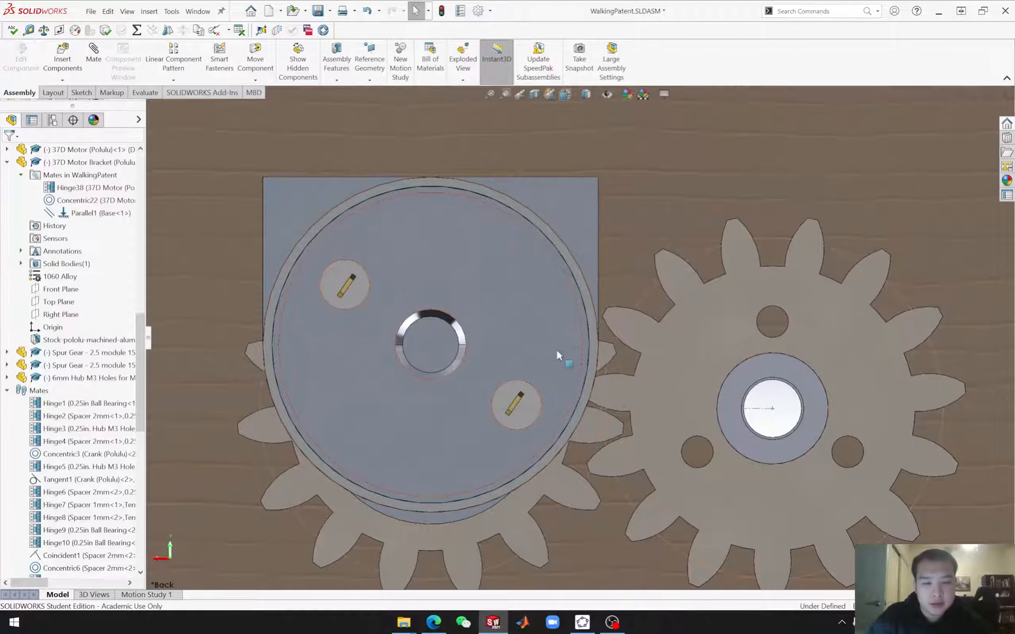
click(489, 271)
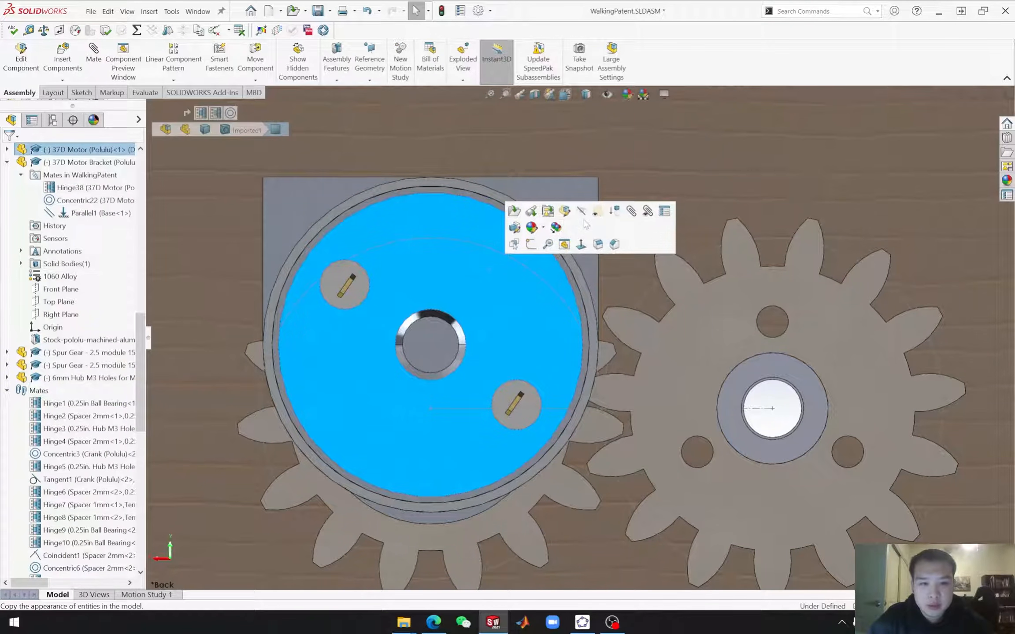
click(7, 162)
click(507, 274)
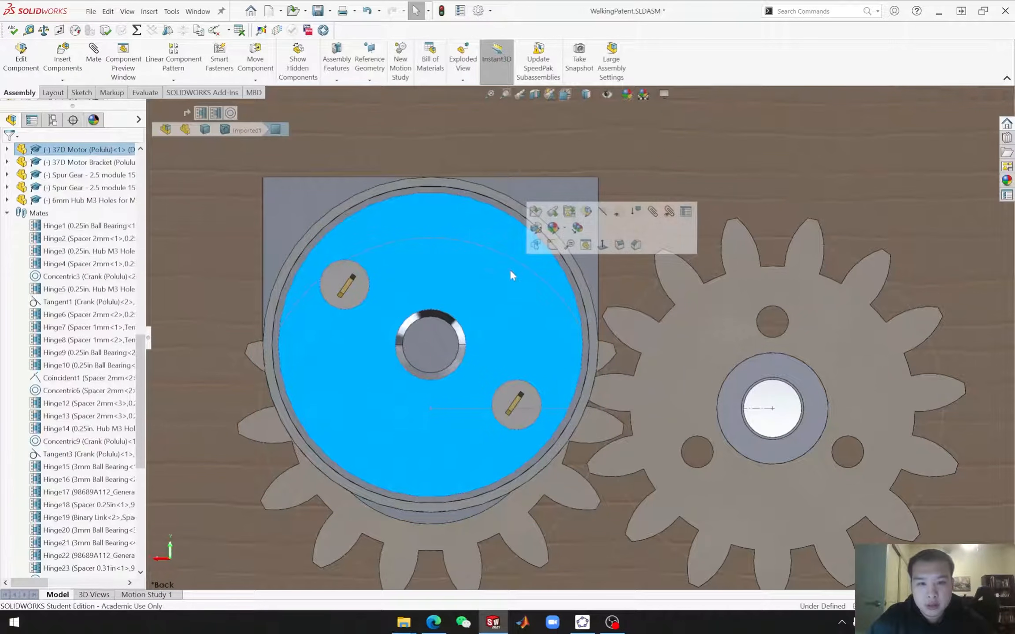
click(603, 213)
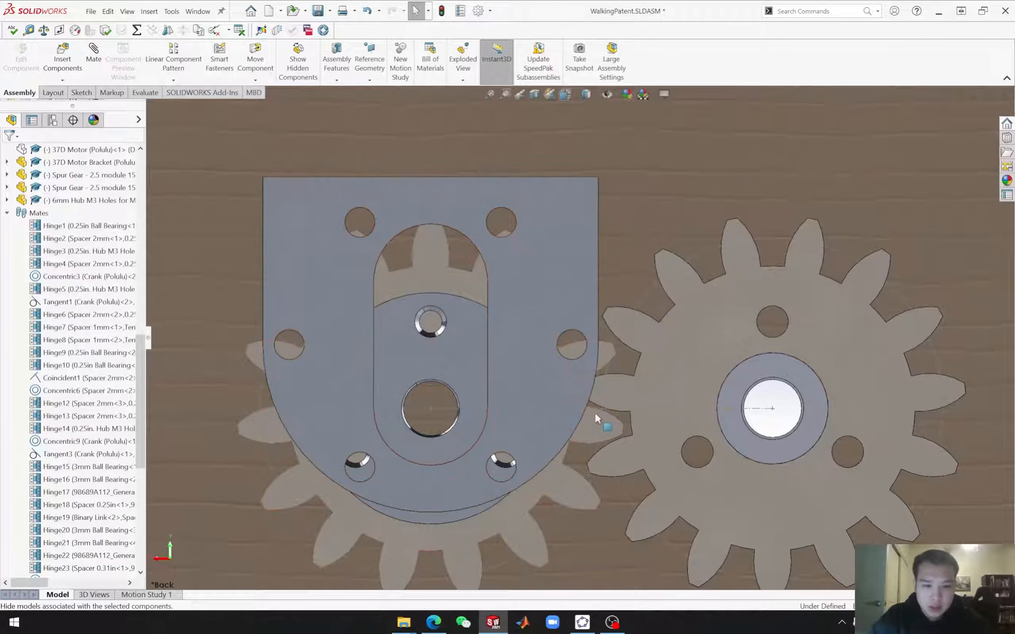
click(532, 341)
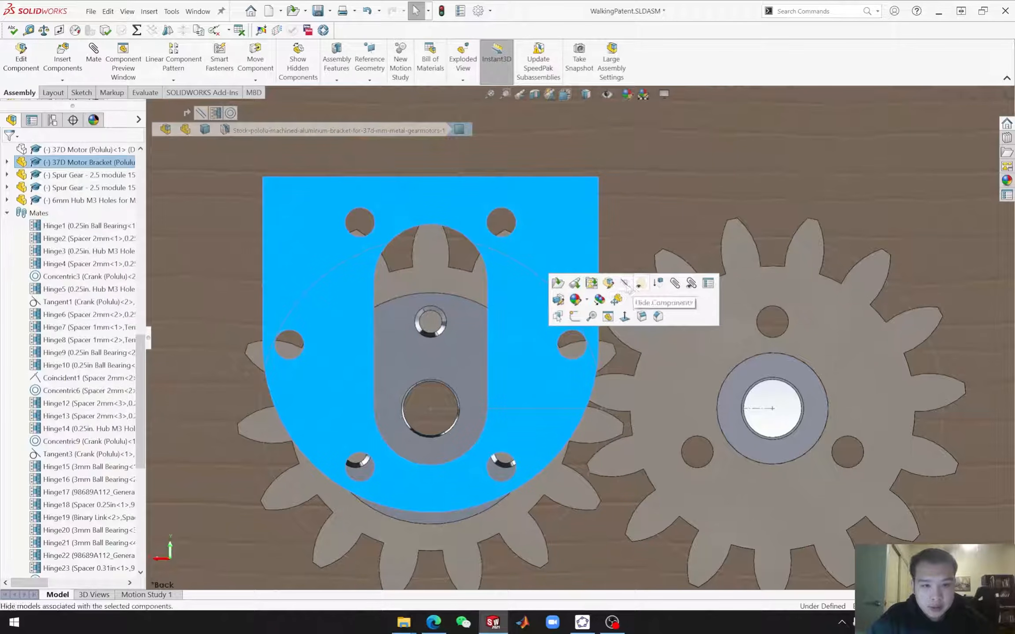
click(626, 284)
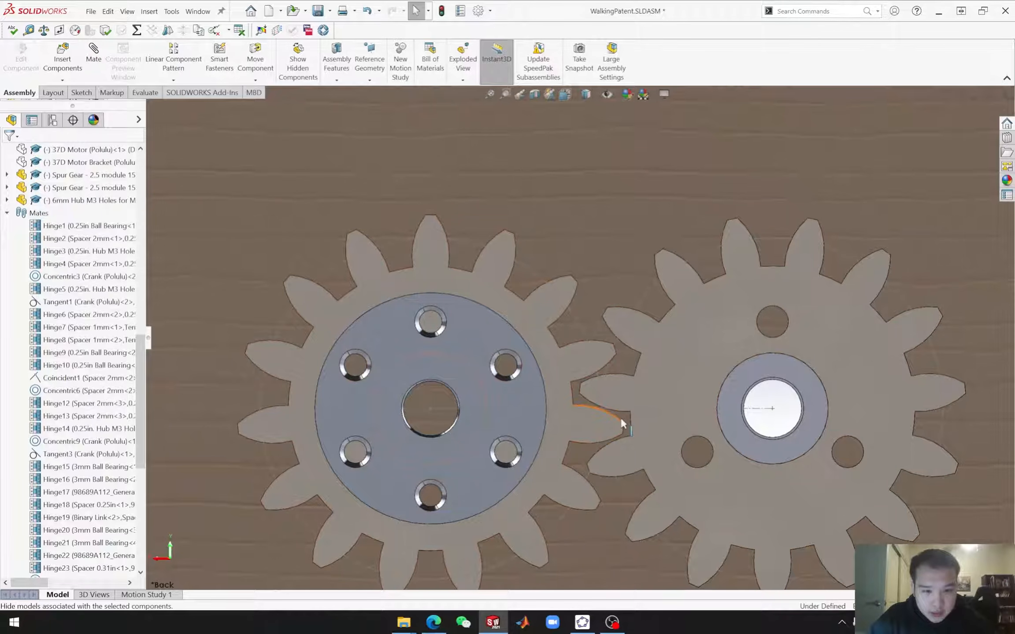
Step: Rotate the spur gear beside the motor's gear slightly so that its teeth sit between the motor gear's teeth
mouse_move(616, 396)
mouse_down()
mouse_move(615, 410)
mouse_move(614, 399)
mouse_up()
drag(613, 396, 617, 397)
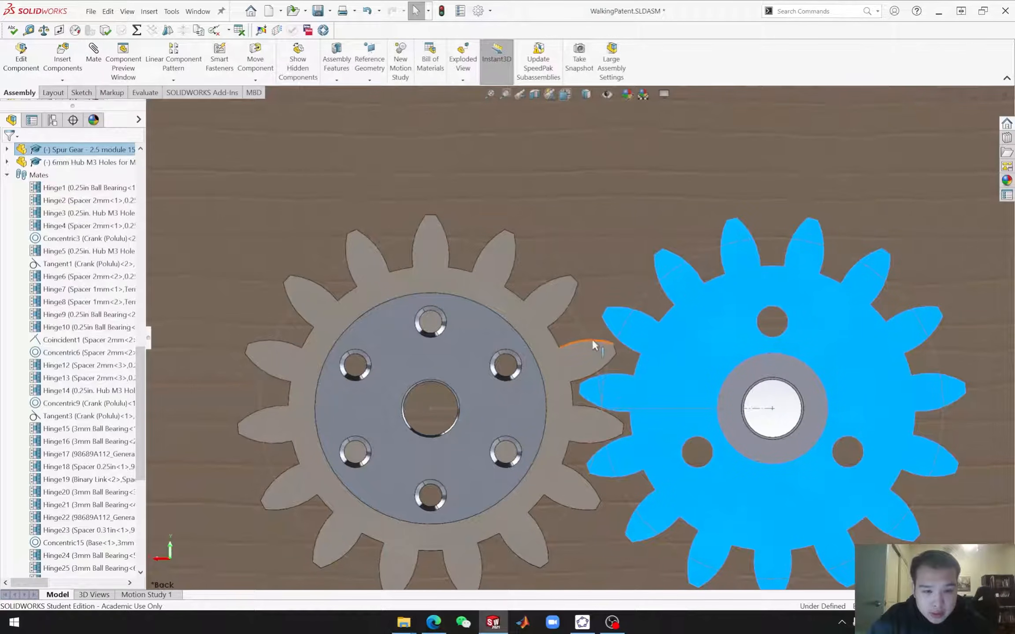
drag(617, 448, 614, 449)
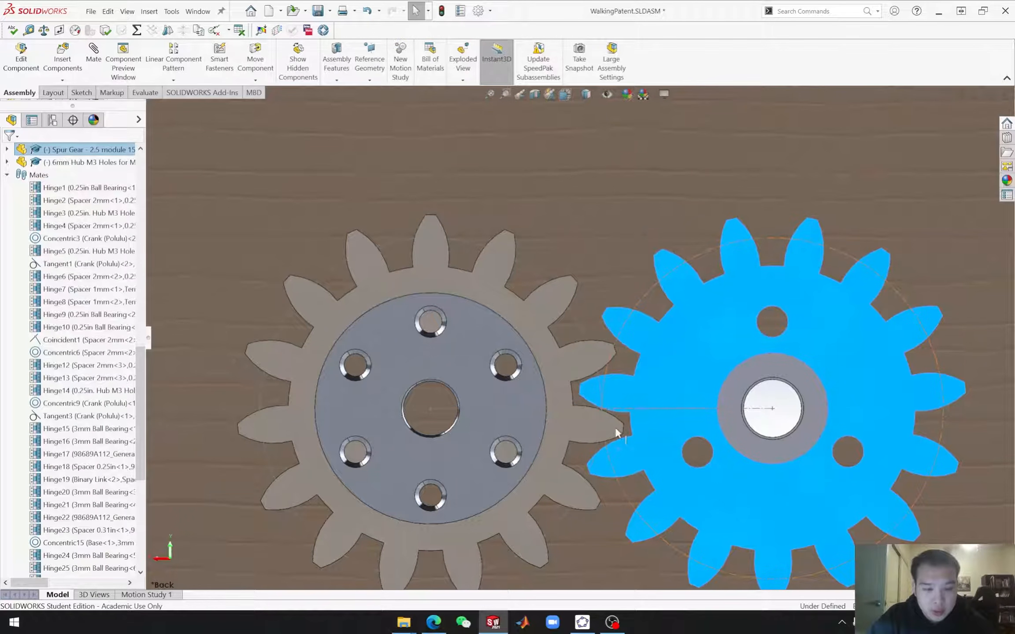
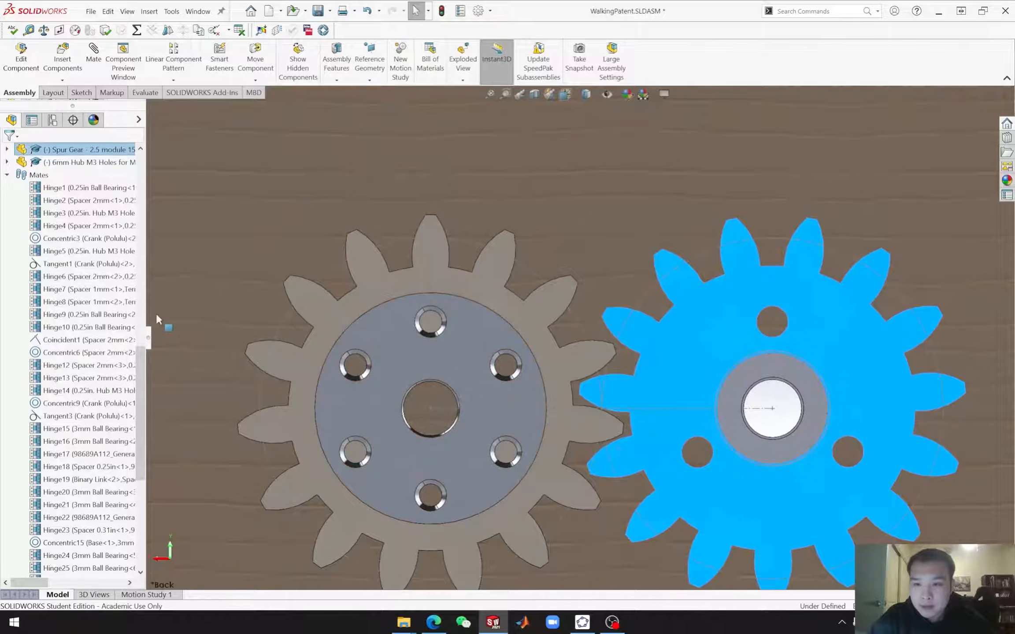
scroll(734, 462, up, 7)
click(640, 504)
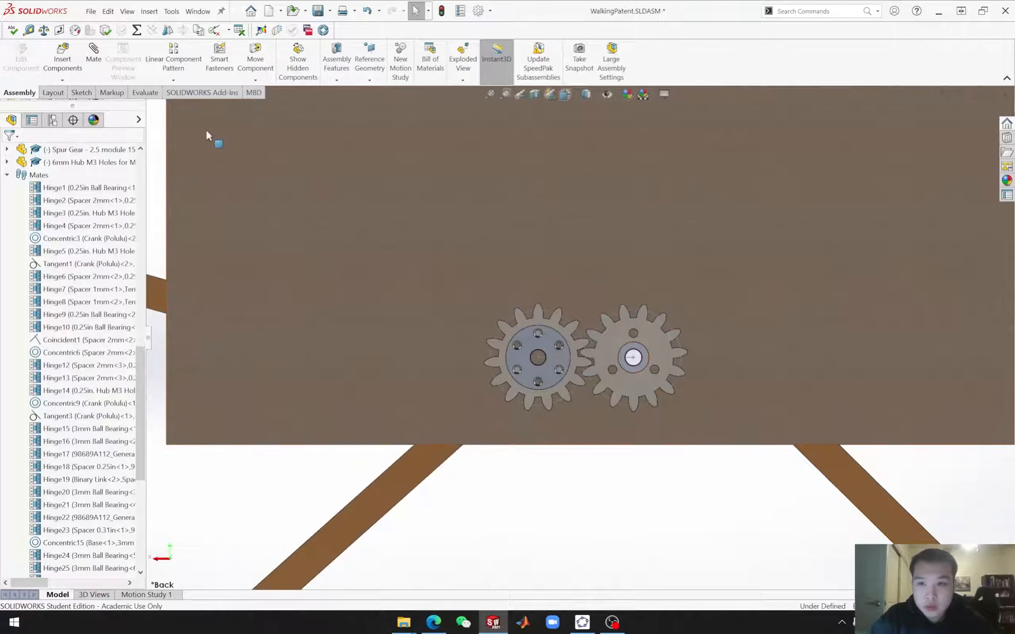
Step: Start a mechanical Gear mate between the centre bore faces of the two spur gears
click(95, 56)
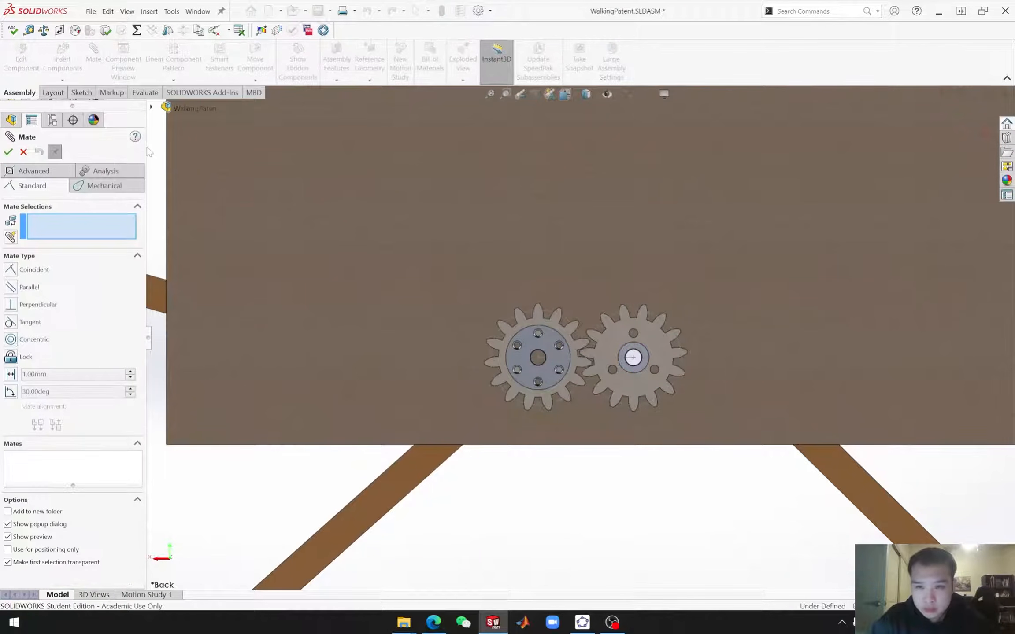
click(105, 187)
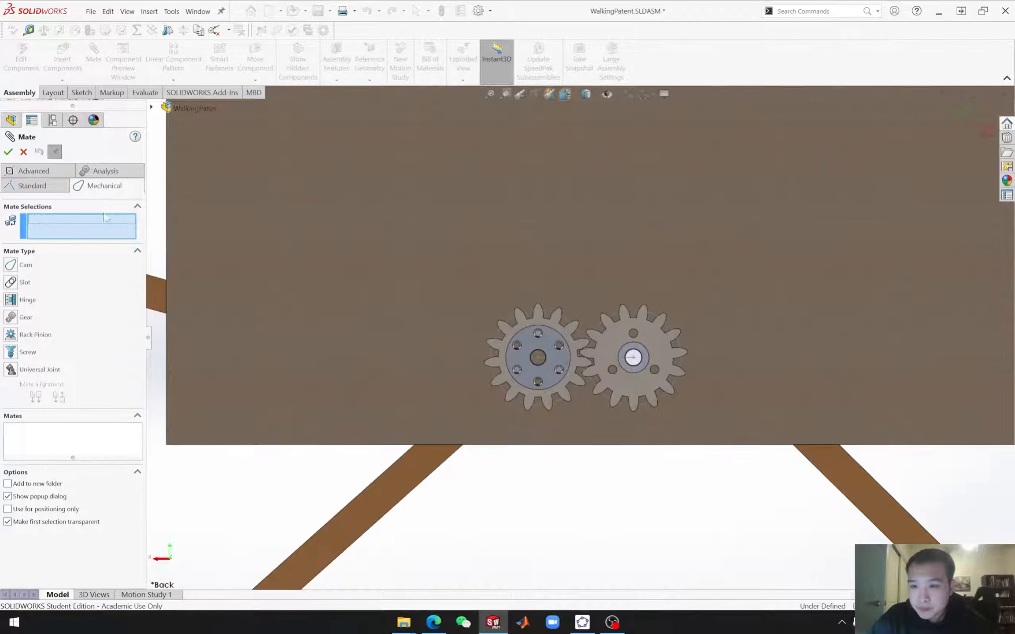
click(16, 318)
scroll(594, 368, down, 6)
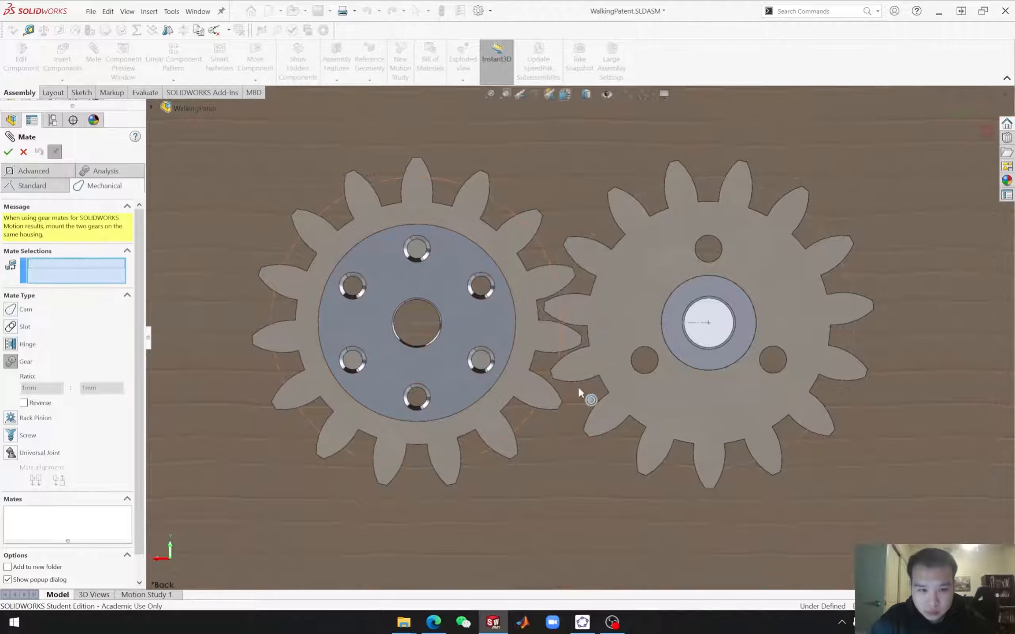
middle_drag(563, 412, 546, 413)
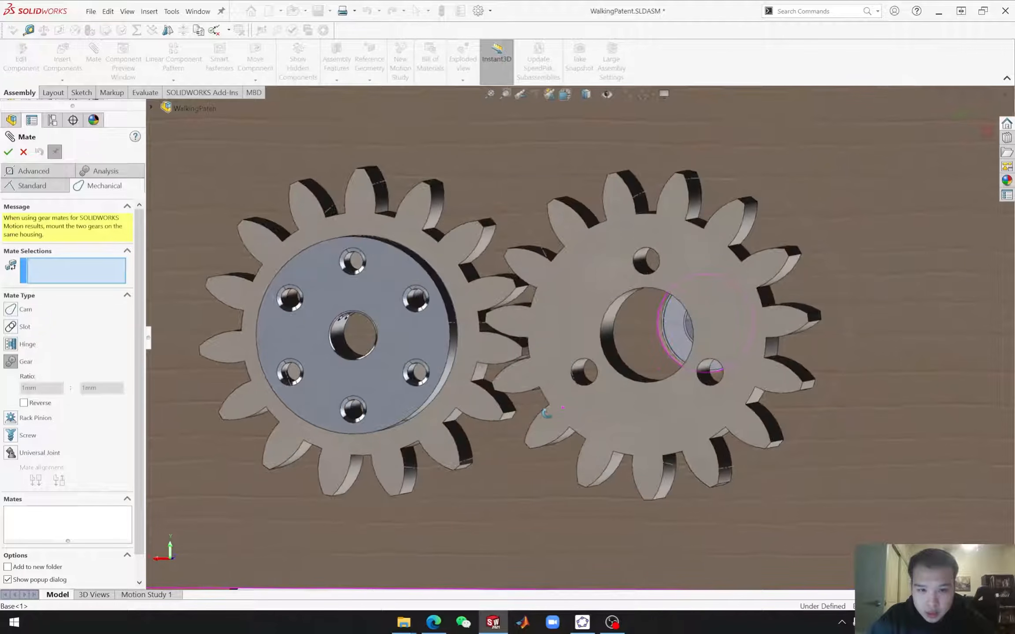
click(615, 363)
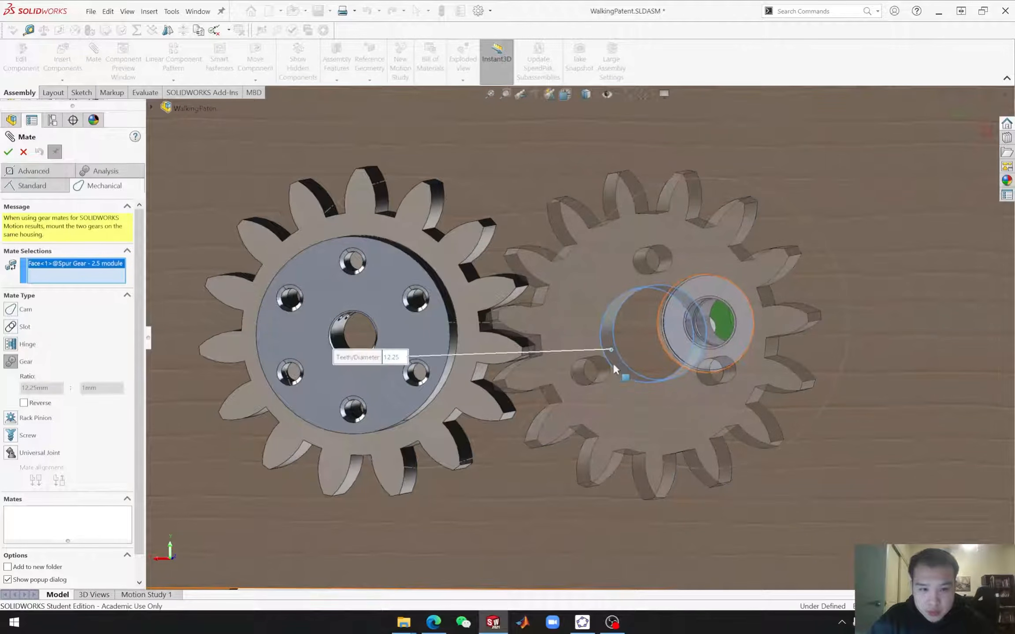
middle_drag(538, 485, 705, 476)
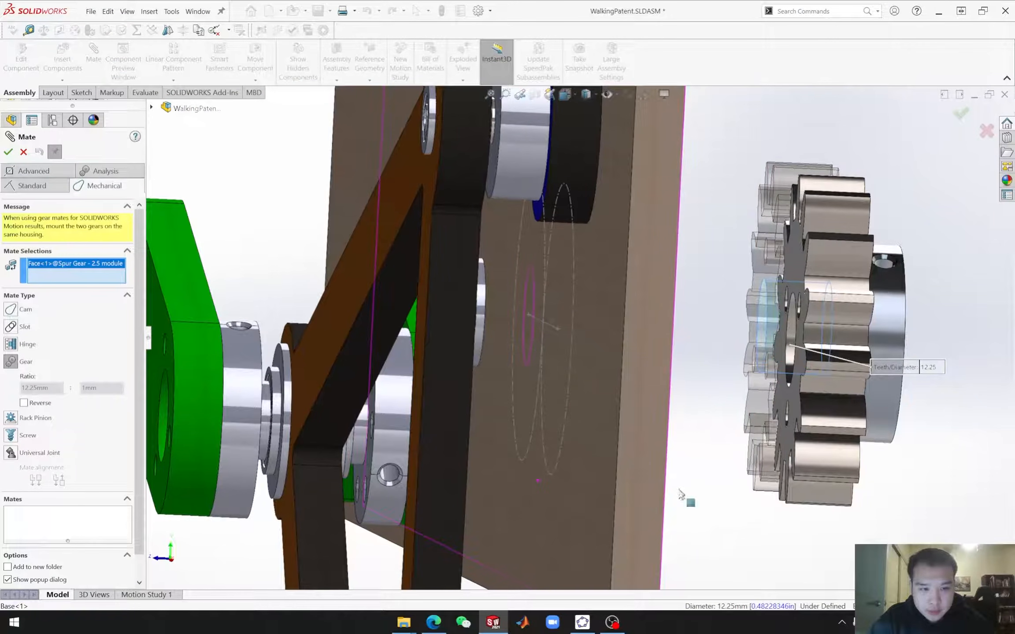
click(788, 355)
middle_drag(789, 355, 636, 462)
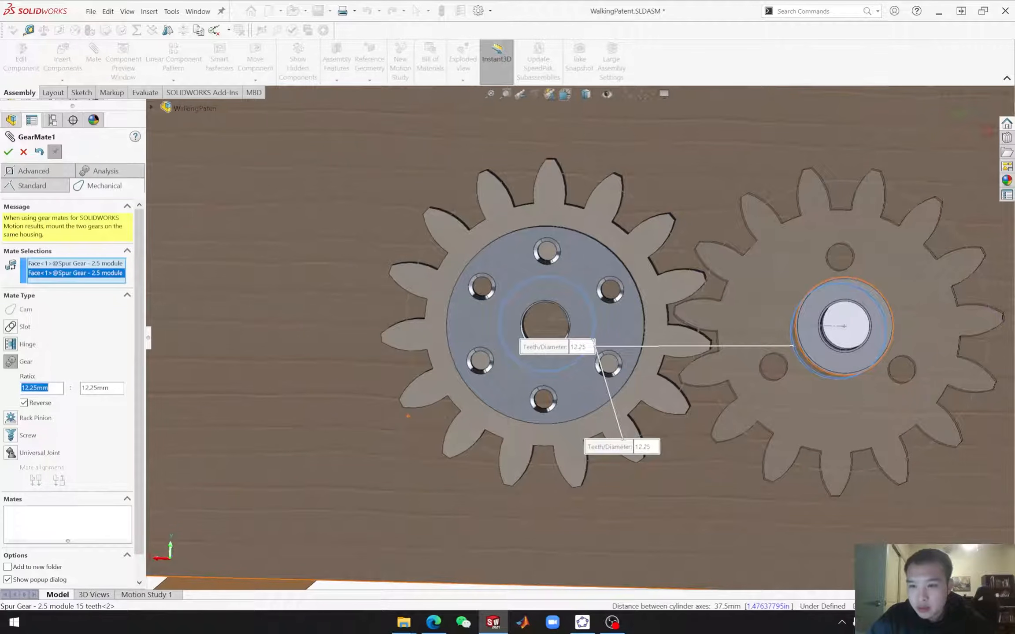
Step: Set the gear mate's ratio to 1 mm : 1 mm with the direction reversed, and finish the mate
key(Tab)
text(1)
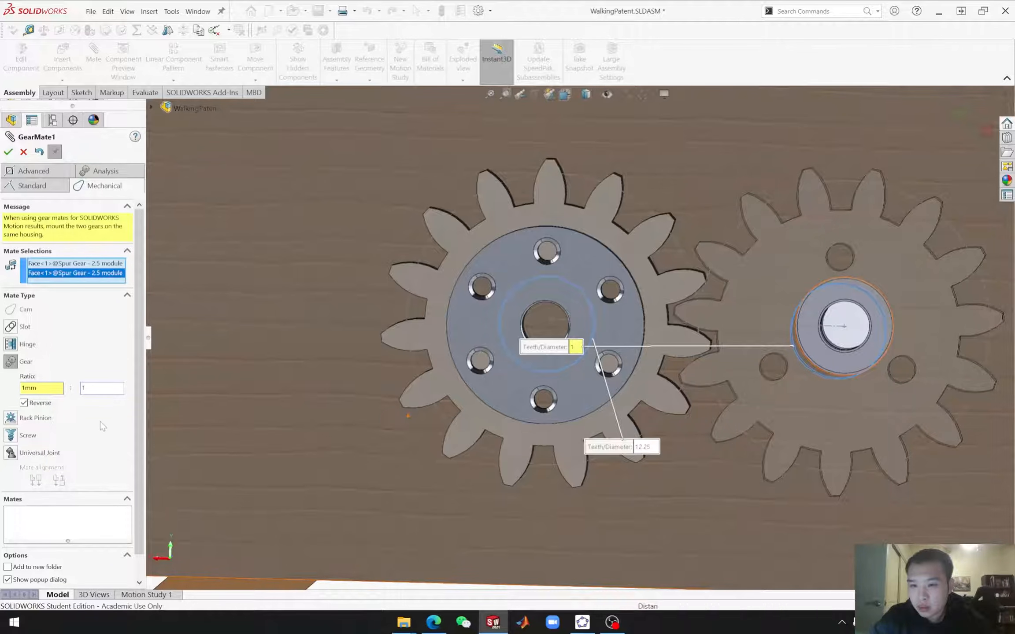
key(Tab)
scroll(110, 438, down, 1)
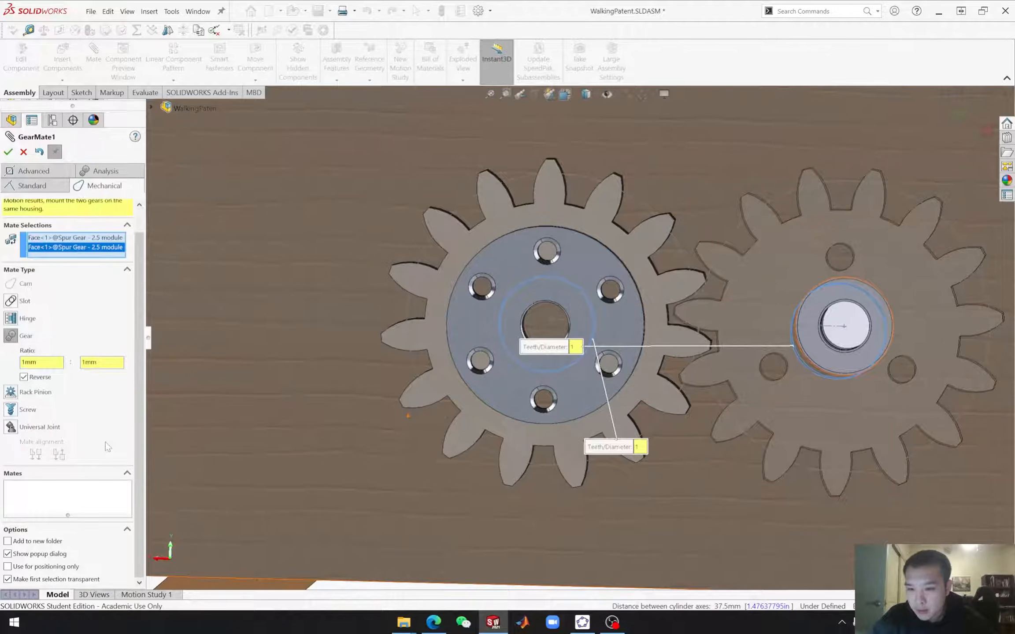
click(9, 154)
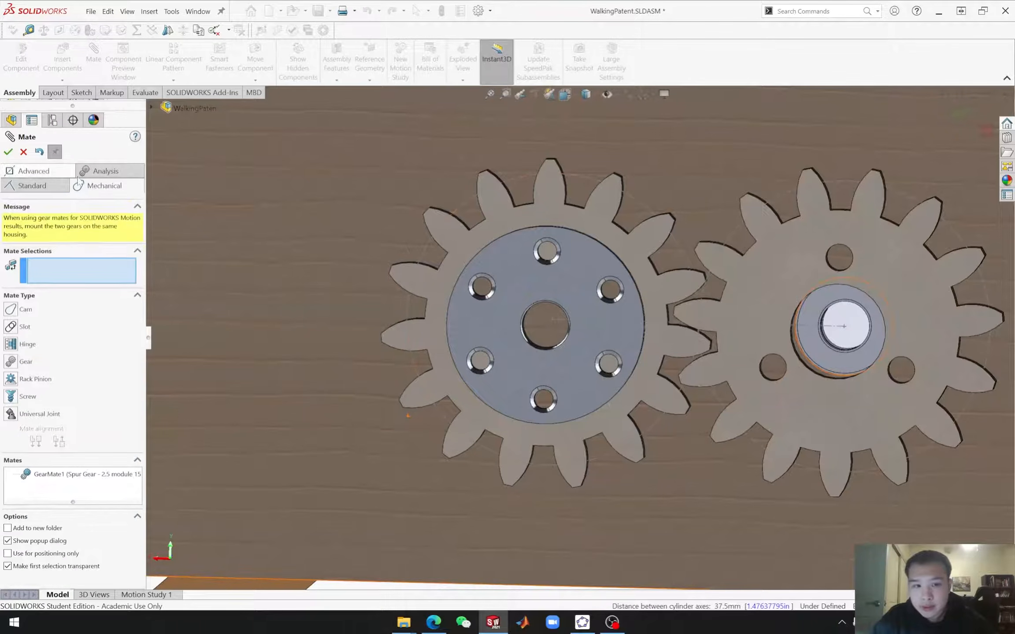
click(23, 153)
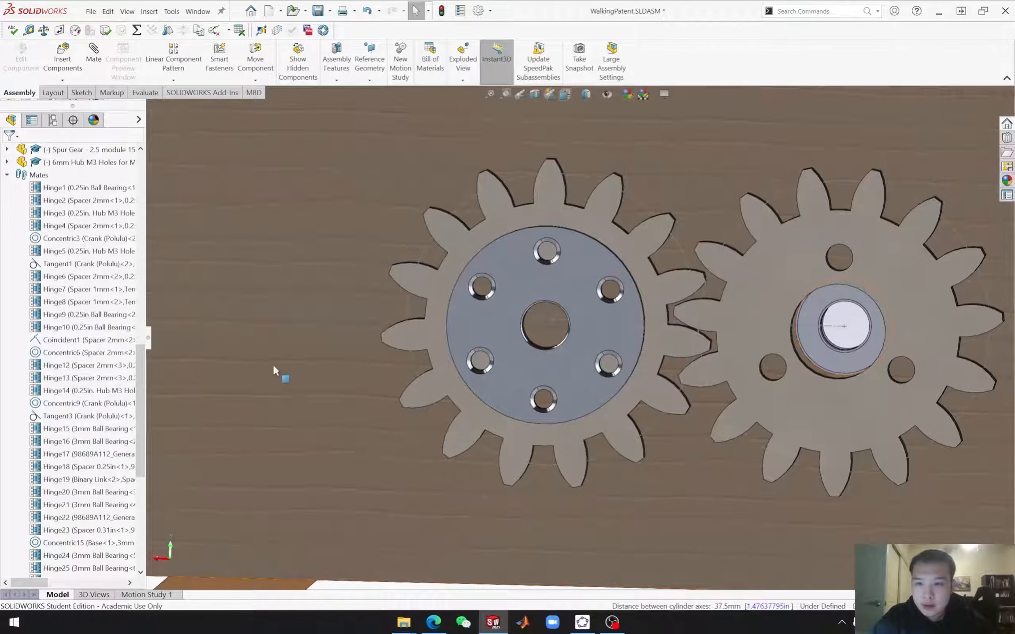
Step: Show the hidden 37D motor bracket and 37D motor again in the assembly
scroll(440, 414, up, 5)
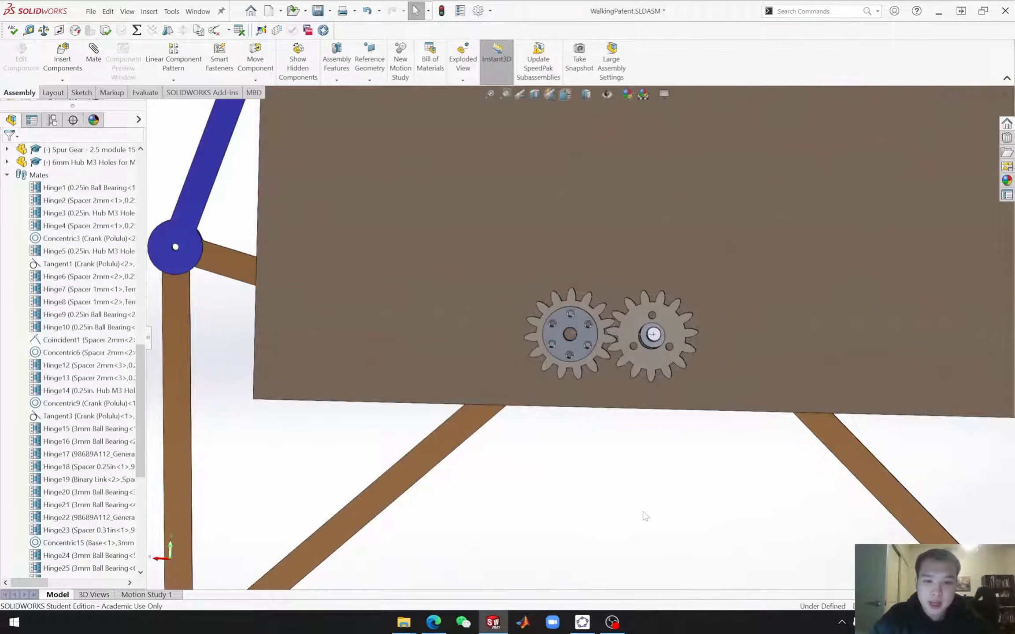
scroll(142, 351, up, 7)
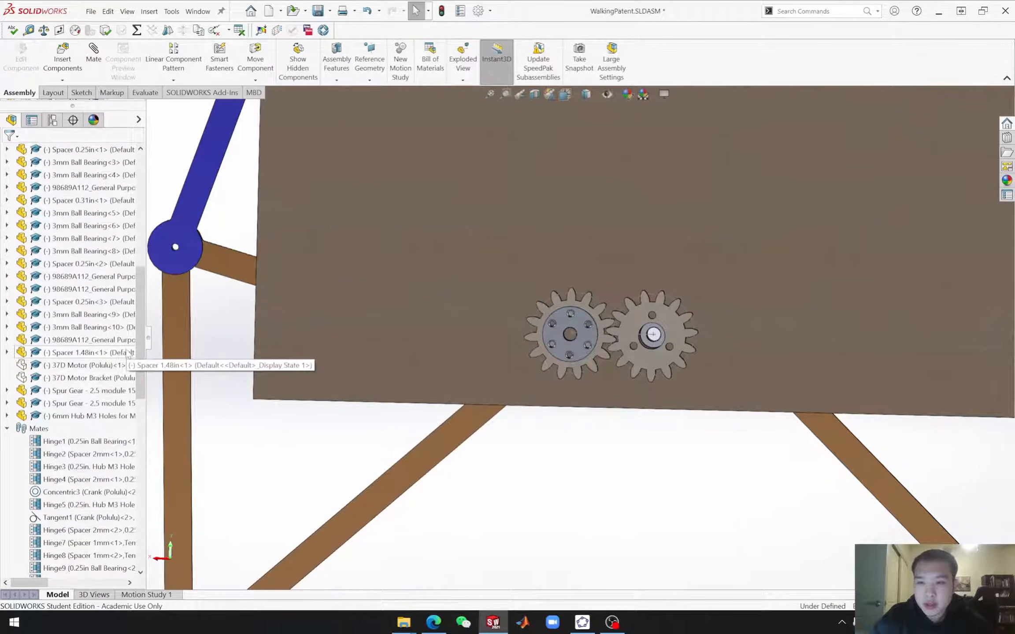
click(83, 379)
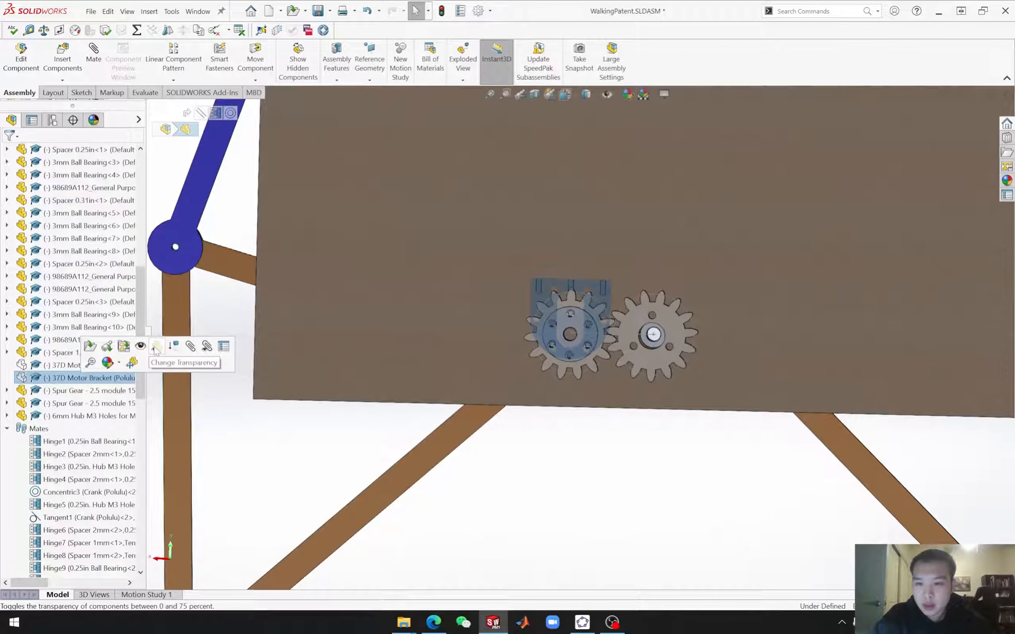
click(155, 348)
click(83, 366)
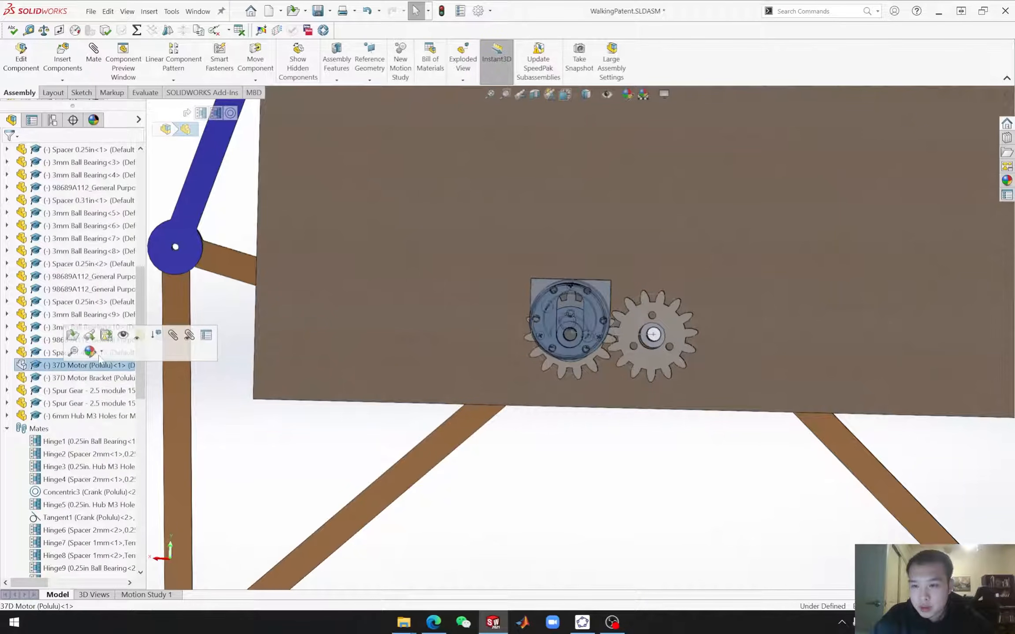
click(123, 336)
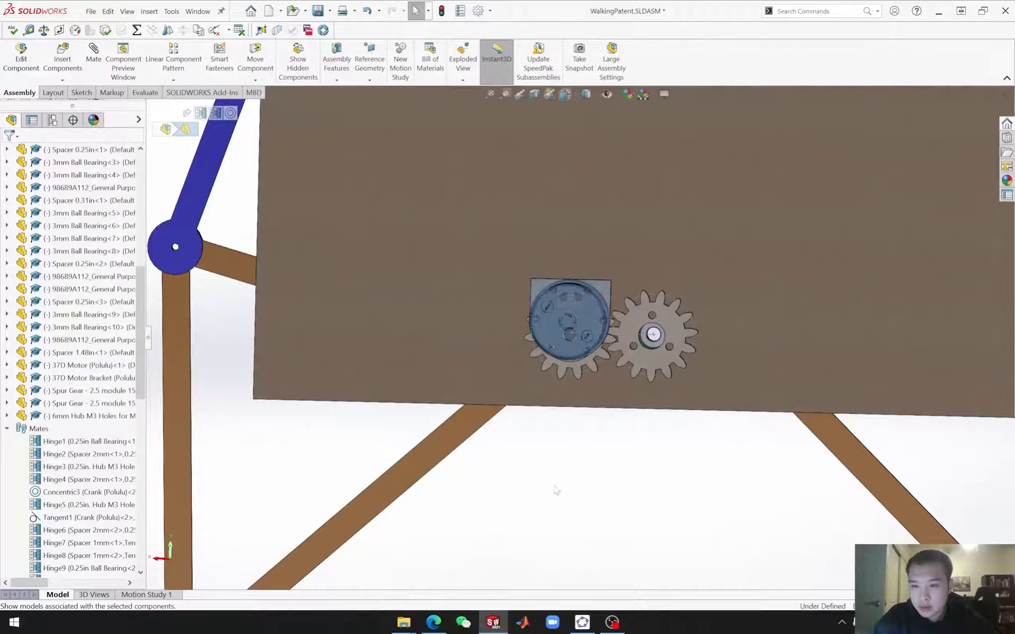
Step: Turn the spur gear beside the motor, viewed from the back, to check how it drives the meshing gear
mouse_move(612, 478)
middle_down()
mouse_move(631, 476)
mouse_move(611, 481)
middle_up()
scroll(631, 360, down, 3)
mouse_move(632, 347)
mouse_down()
mouse_move(639, 340)
mouse_move(591, 317)
mouse_move(578, 281)
mouse_move(573, 298)
mouse_move(600, 330)
mouse_move(639, 346)
mouse_up()
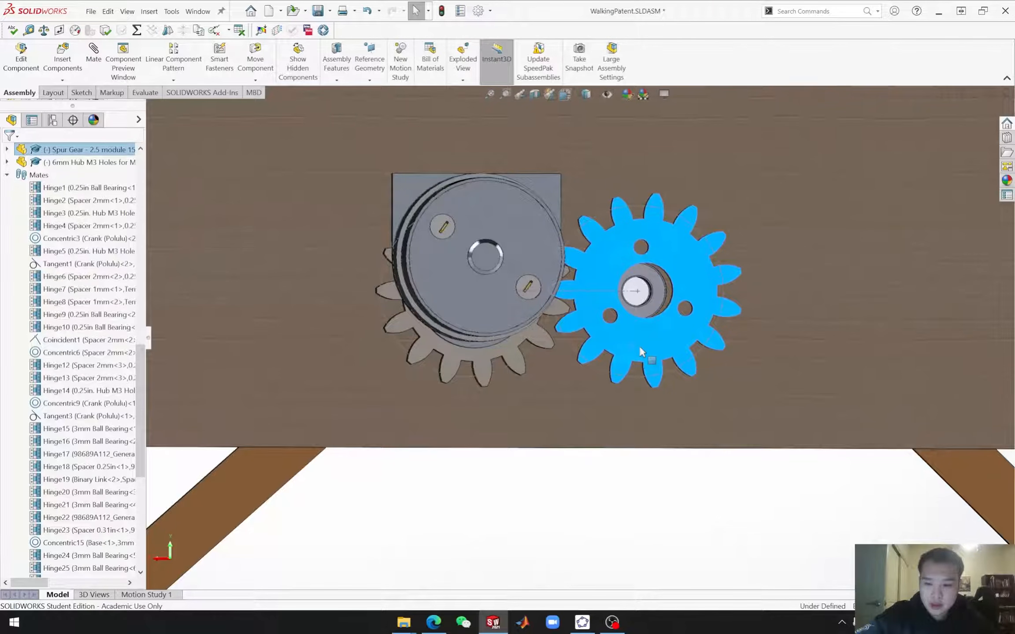
key(ctrl+1)
middle_drag(629, 329, 587, 272)
click(588, 272)
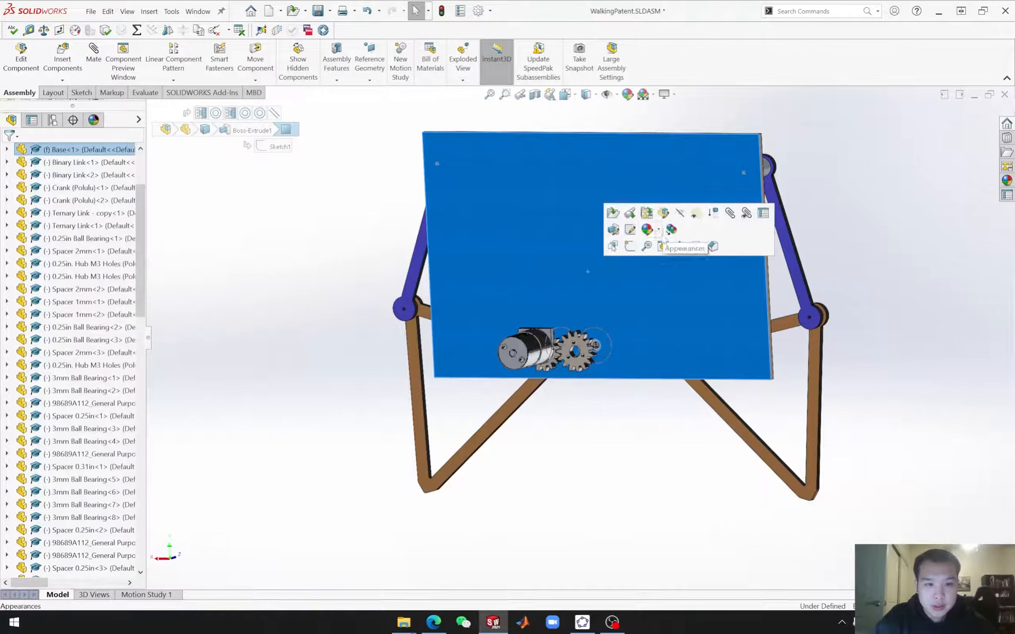
click(679, 247)
key(Escape)
scroll(574, 334, down, 5)
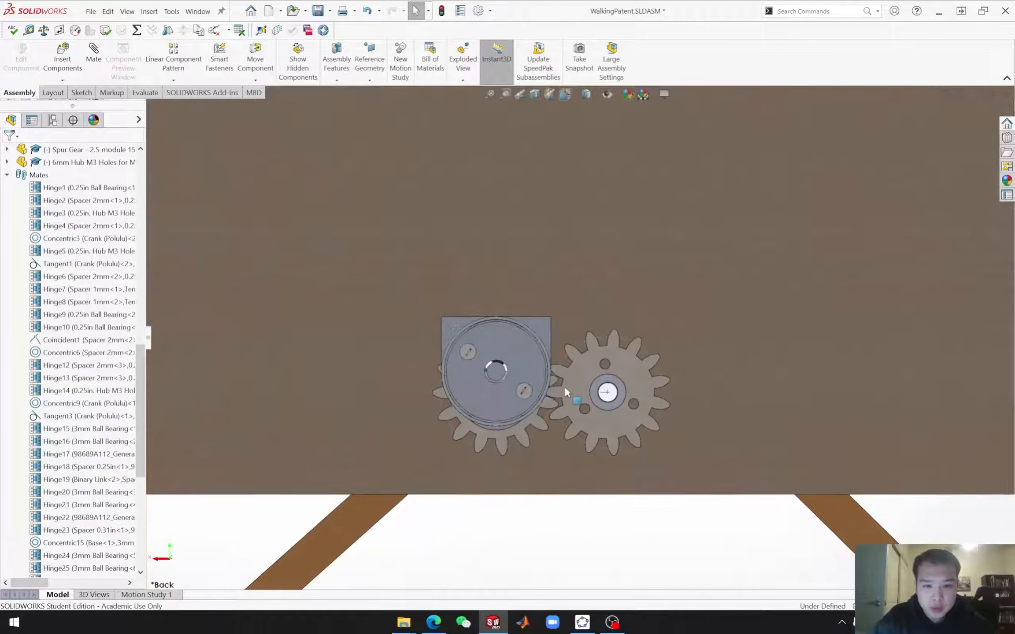
scroll(565, 389, down, 3)
drag(574, 383, 651, 454)
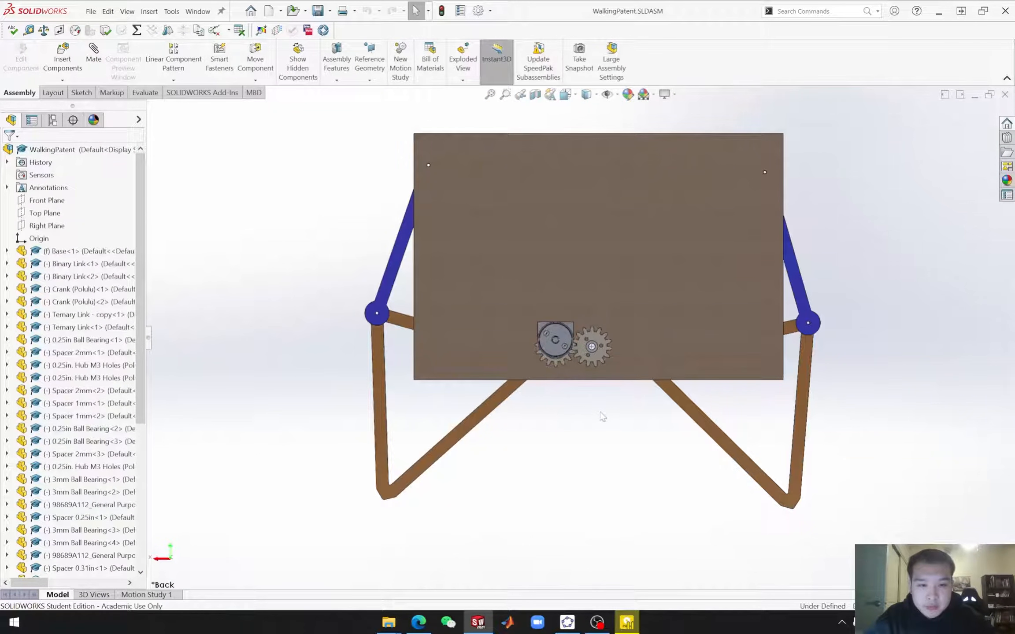
Step: Insert the 0.25in. Hub M3 Holes (Polulu) part from the Hubs (Polulu) folder and place it below the base plate
middle_drag(602, 416, 644, 418)
middle_drag(603, 448, 594, 345)
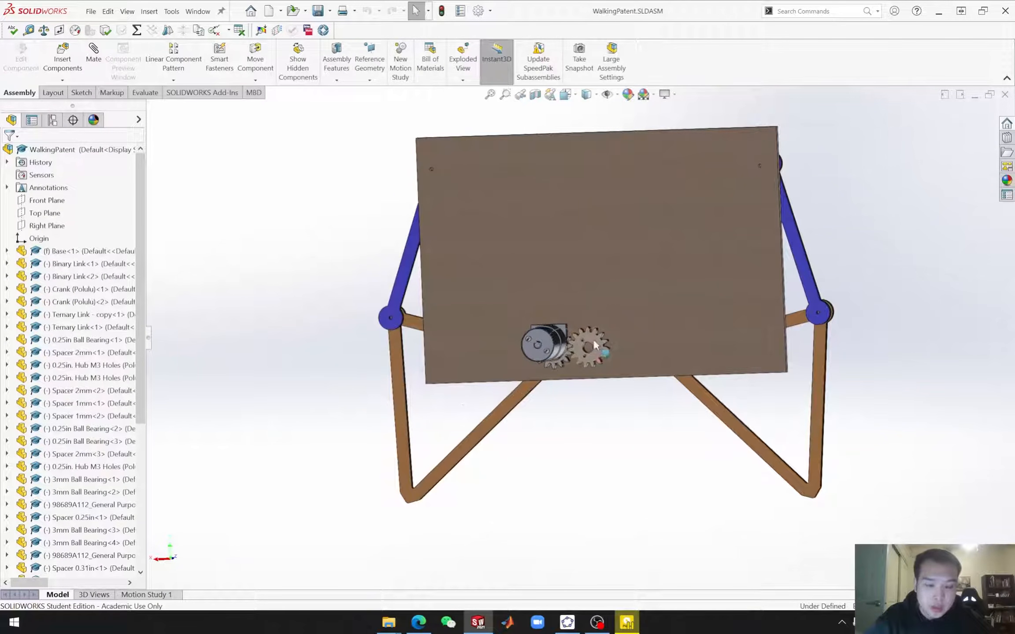
click(62, 57)
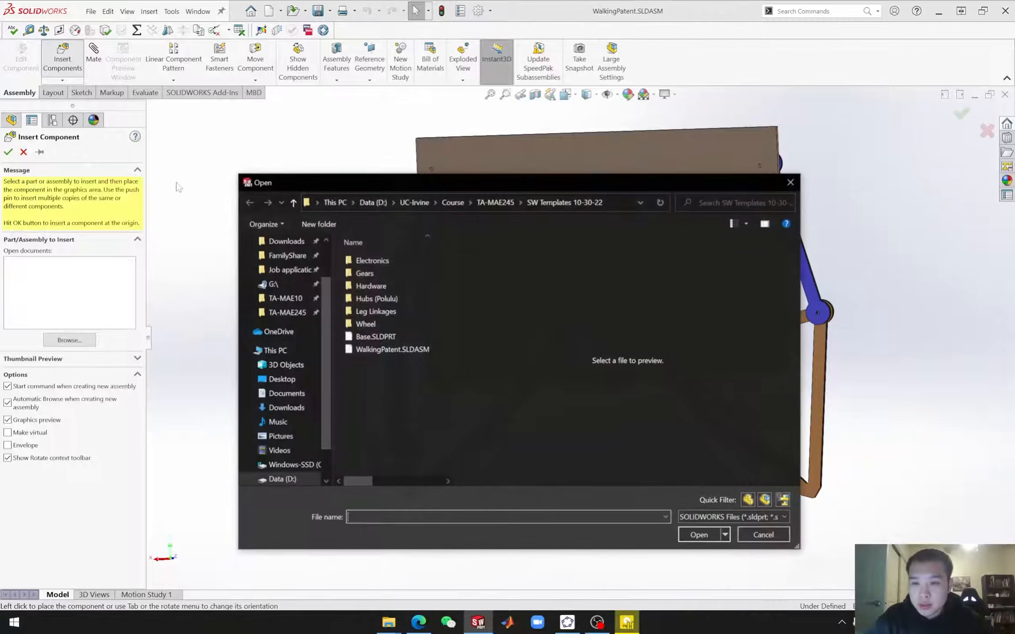
double_click(377, 299)
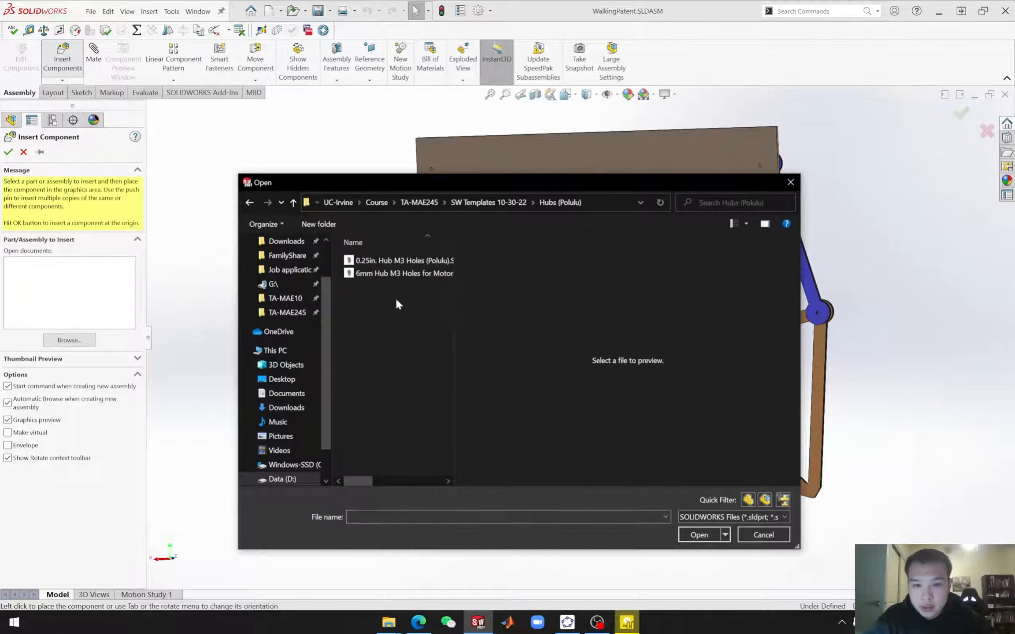
click(393, 260)
click(699, 535)
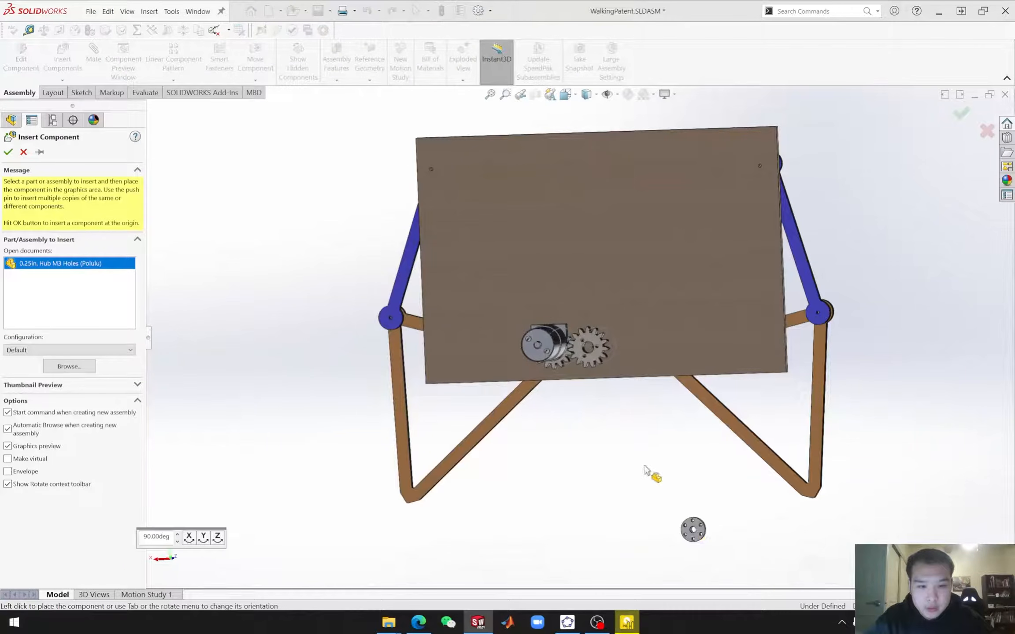
click(600, 419)
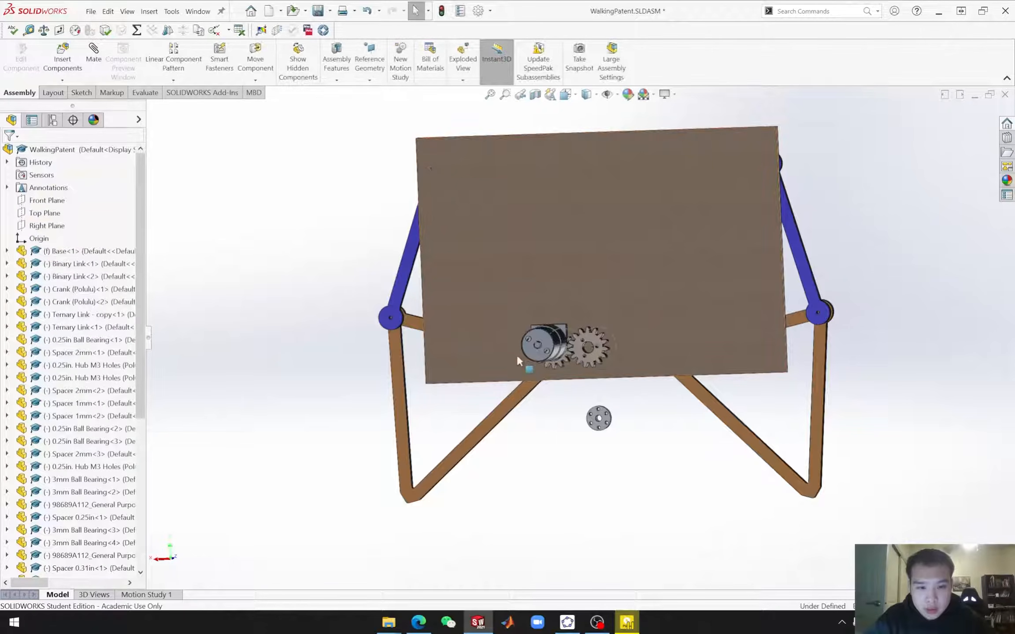
Step: Insert the 0.25in D-shaft 1.375in long part from the Hardware folder and place it beside the loose hub
click(62, 58)
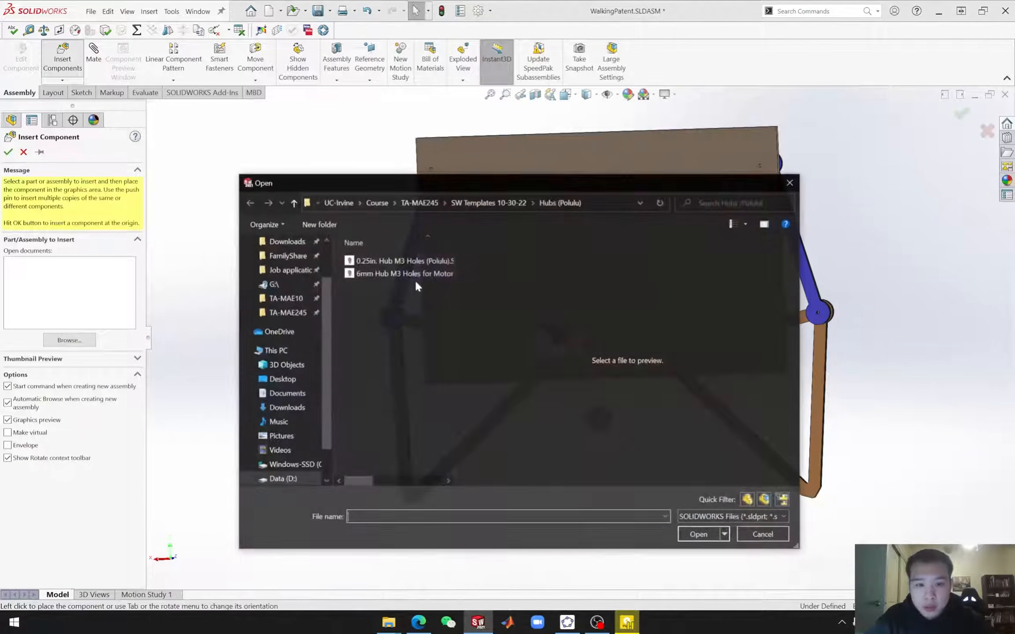
click(293, 203)
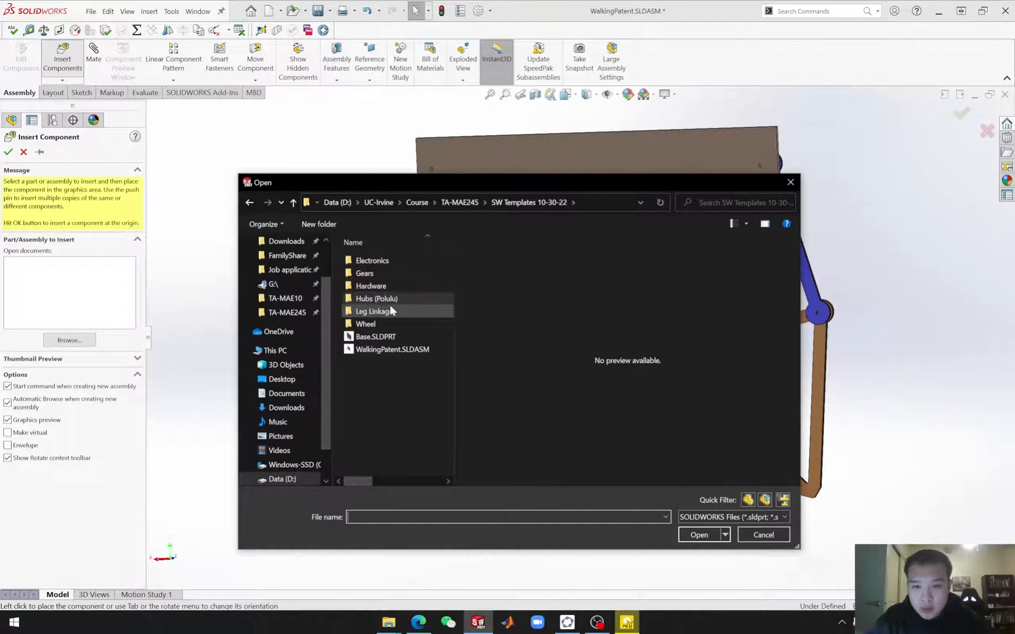
double_click(383, 288)
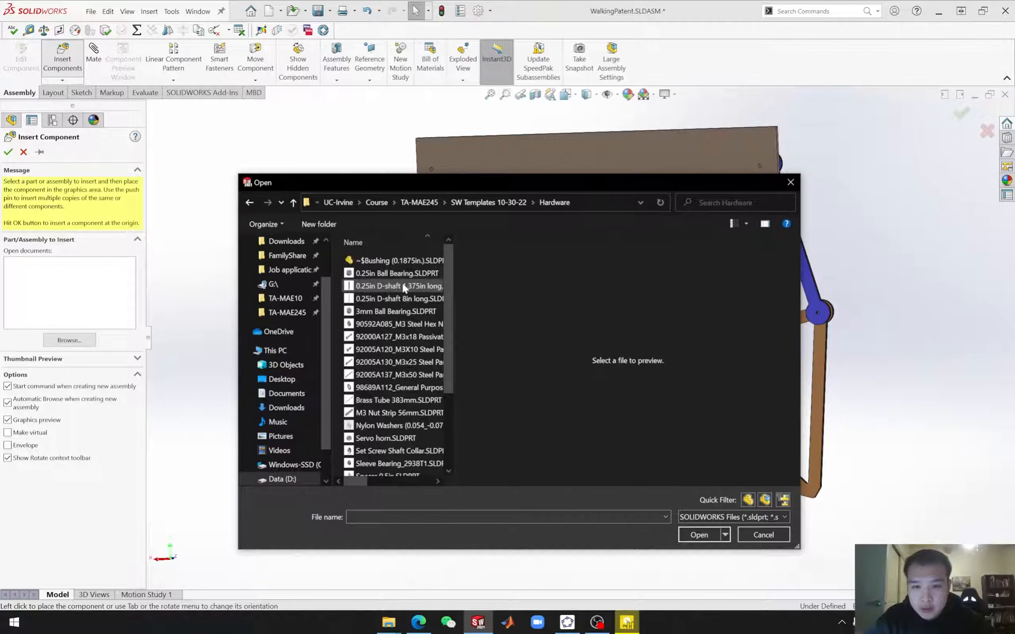
click(396, 286)
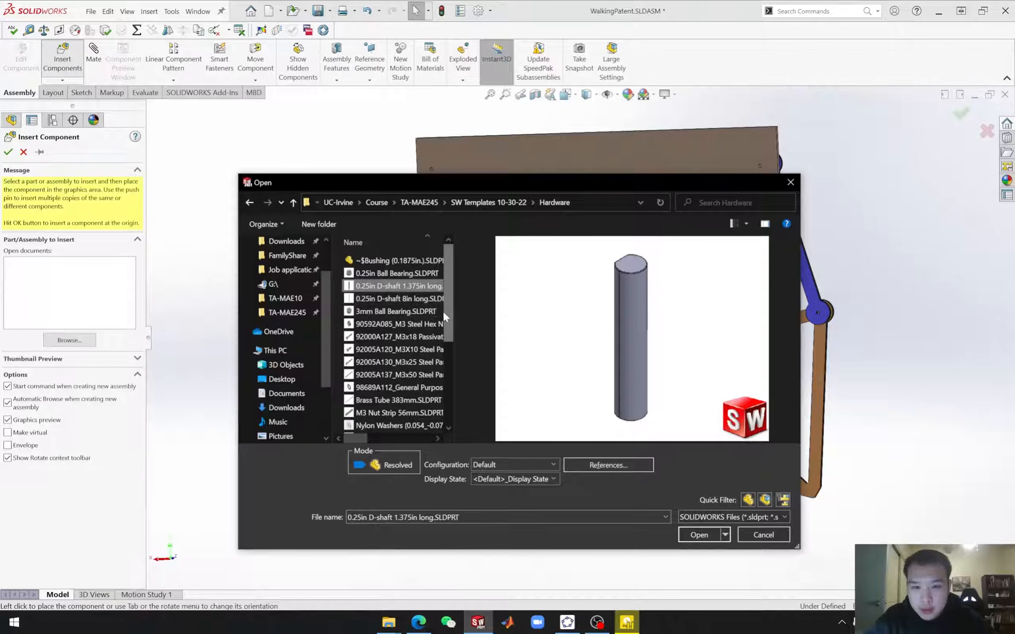
click(410, 299)
click(392, 287)
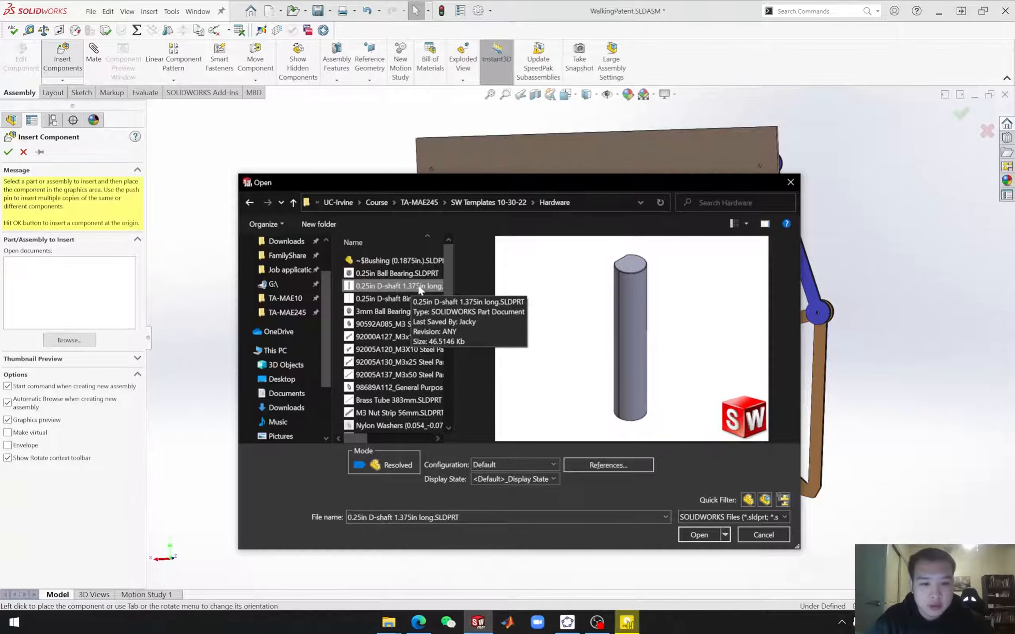
click(700, 535)
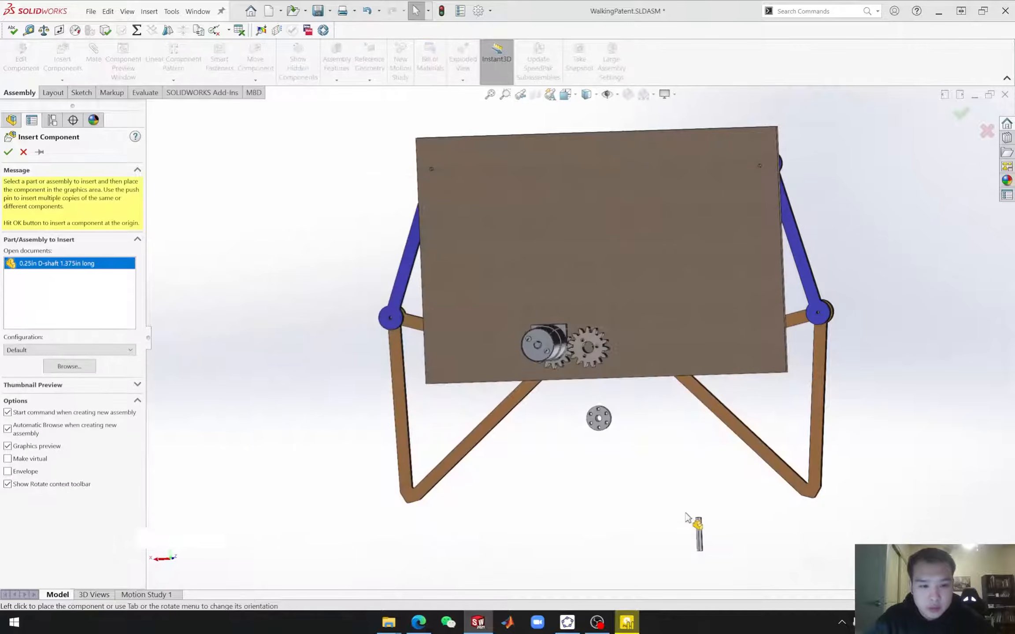
click(645, 448)
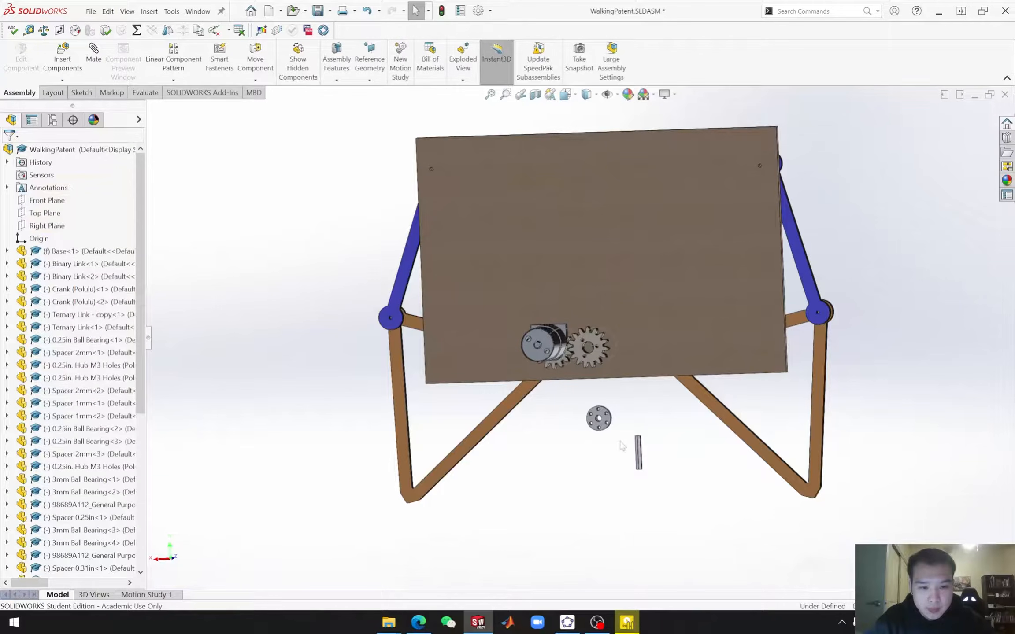
Step: Start a mechanical Hinge mate with the loose hub's cylindrical boss and the second spur gear's centre bore as concentric faces
scroll(636, 427, down, 5)
middle_drag(608, 426, 535, 433)
scroll(602, 382, down, 3)
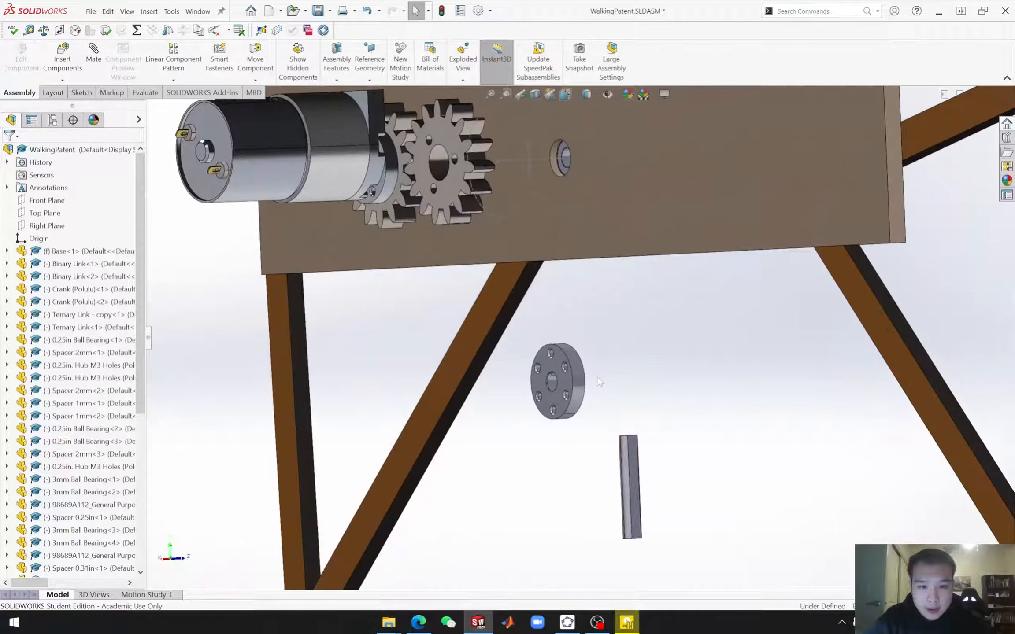
middle_drag(605, 454, 564, 434)
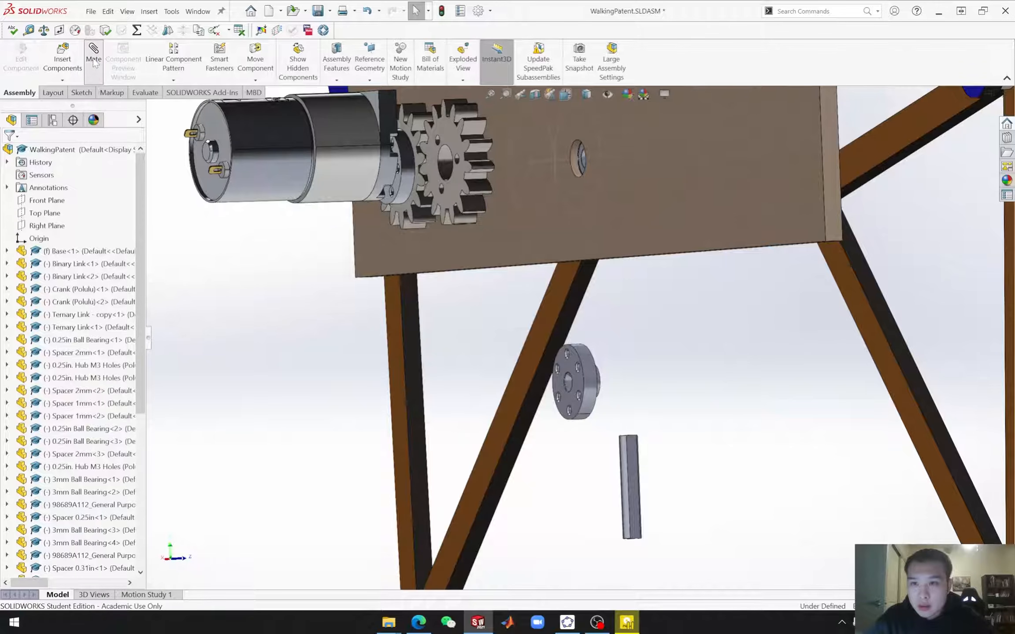
middle_drag(616, 425, 605, 388)
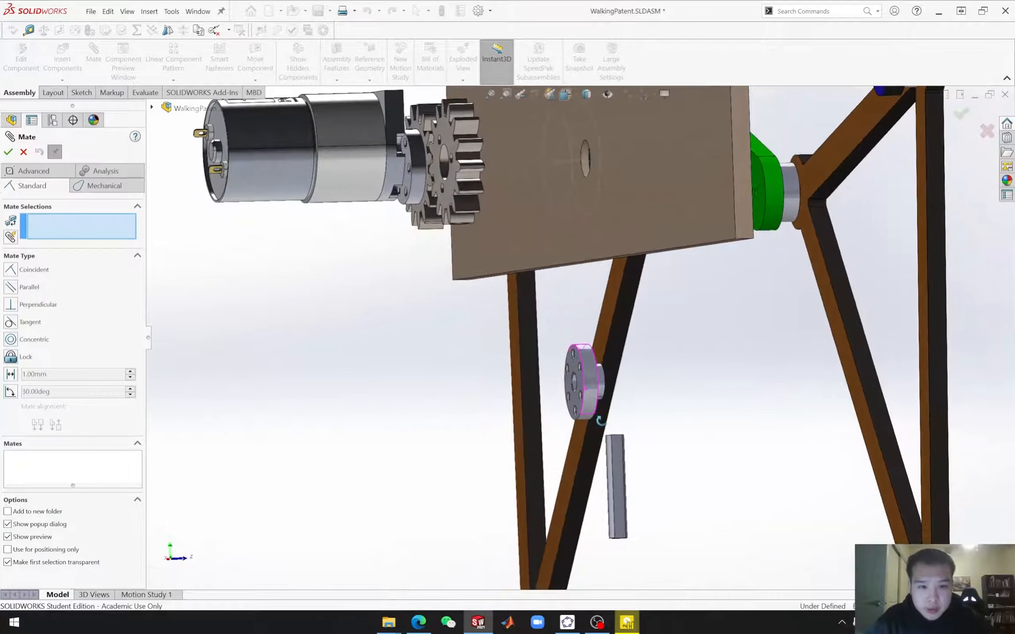
click(604, 386)
middle_drag(438, 373, 465, 374)
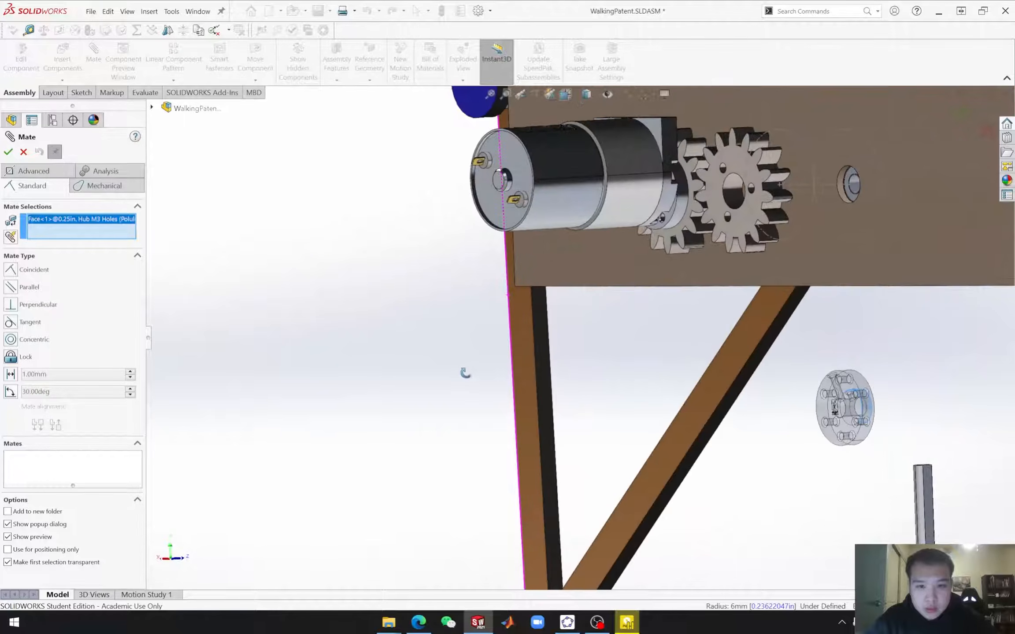
click(105, 186)
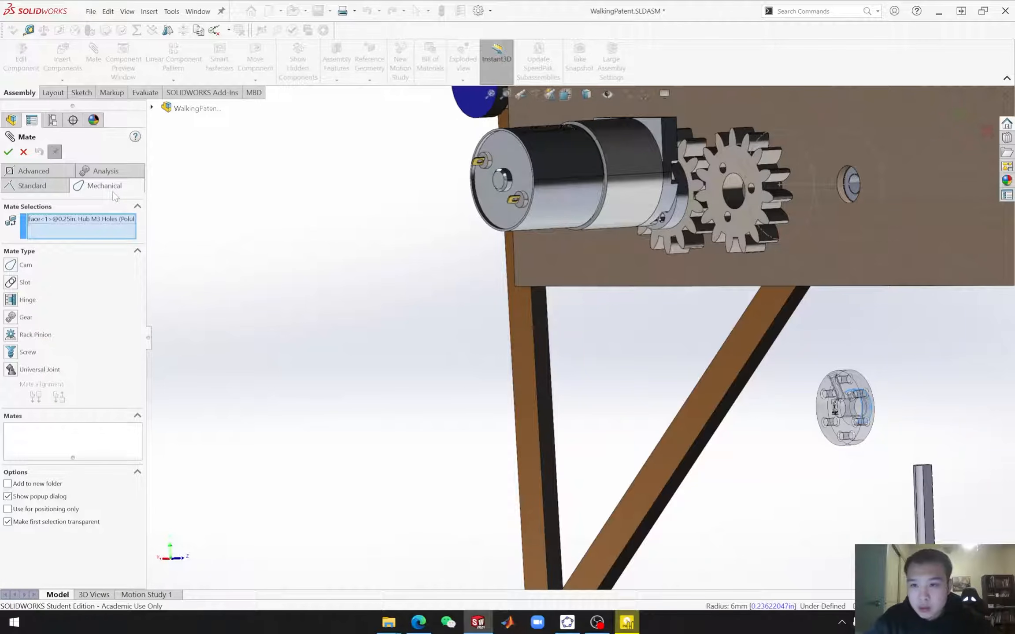
click(25, 303)
scroll(740, 185, down, 2)
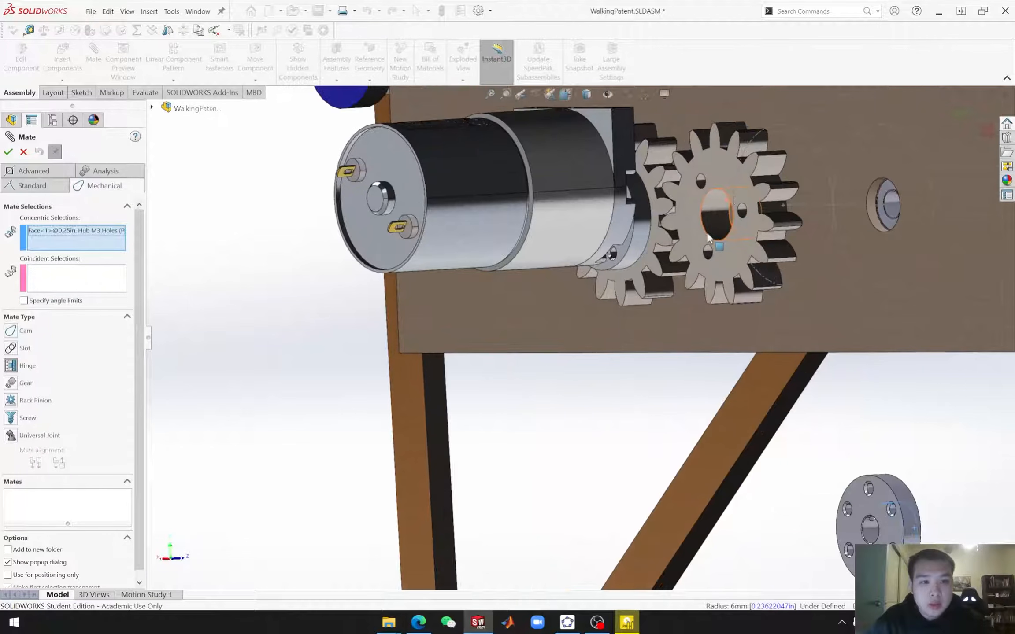
click(711, 208)
Step: Add the spur gear's outer face and the hub's flange face as coincident selections, and finish the hinge mate
scroll(767, 445, up, 1)
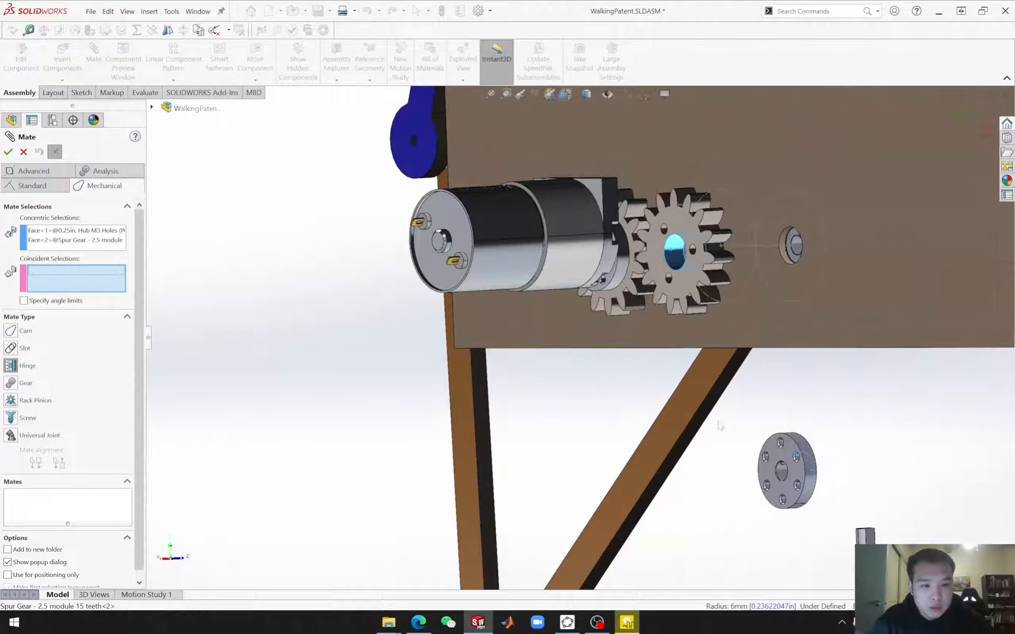
click(680, 284)
middle_drag(680, 284, 791, 492)
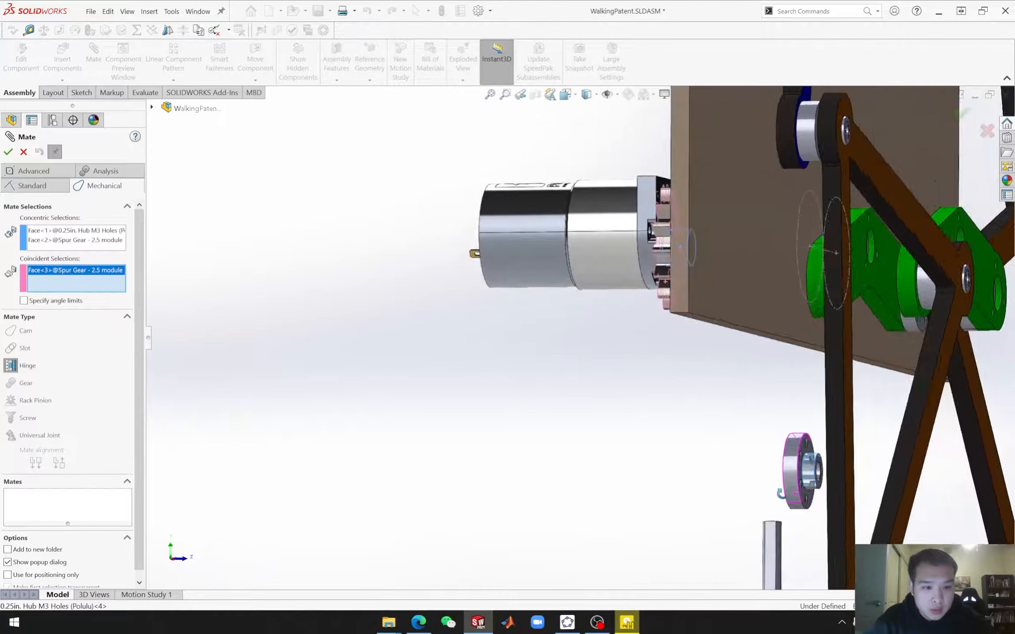
scroll(788, 485, down, 2)
click(772, 483)
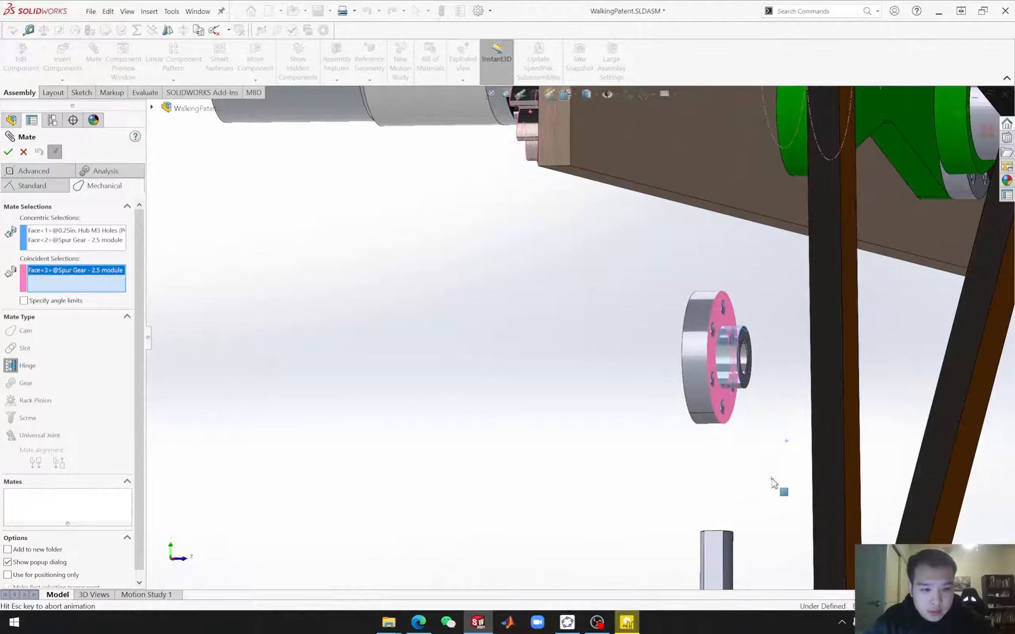
middle_drag(630, 444, 660, 430)
scroll(666, 430, down, 2)
scroll(648, 353, up, 5)
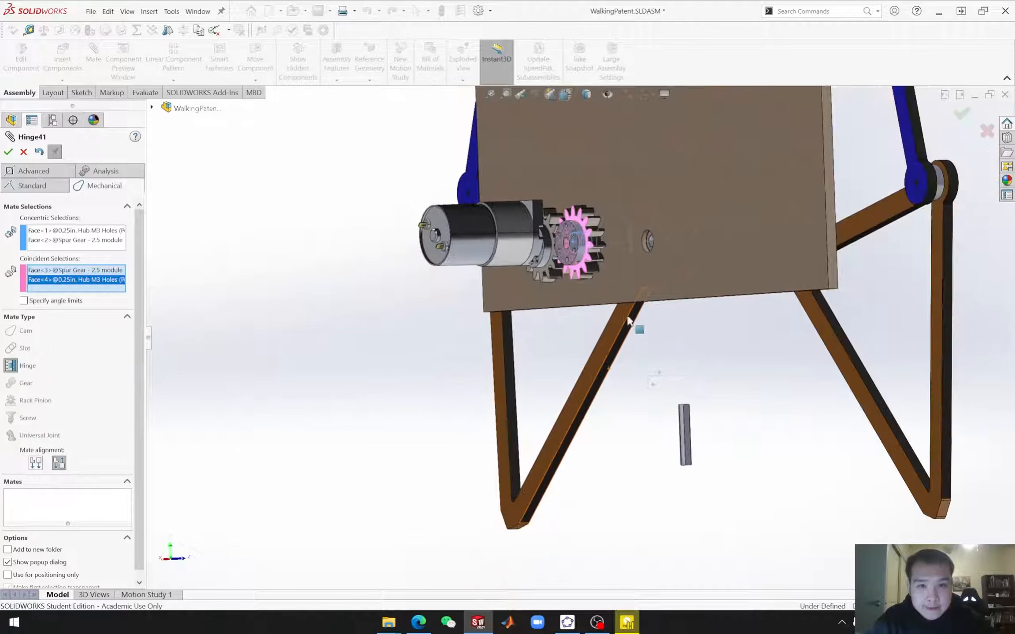
scroll(589, 283, down, 4)
mouse_move(589, 283)
middle_down()
mouse_move(556, 303)
mouse_move(554, 277)
mouse_move(539, 290)
mouse_move(573, 293)
middle_up()
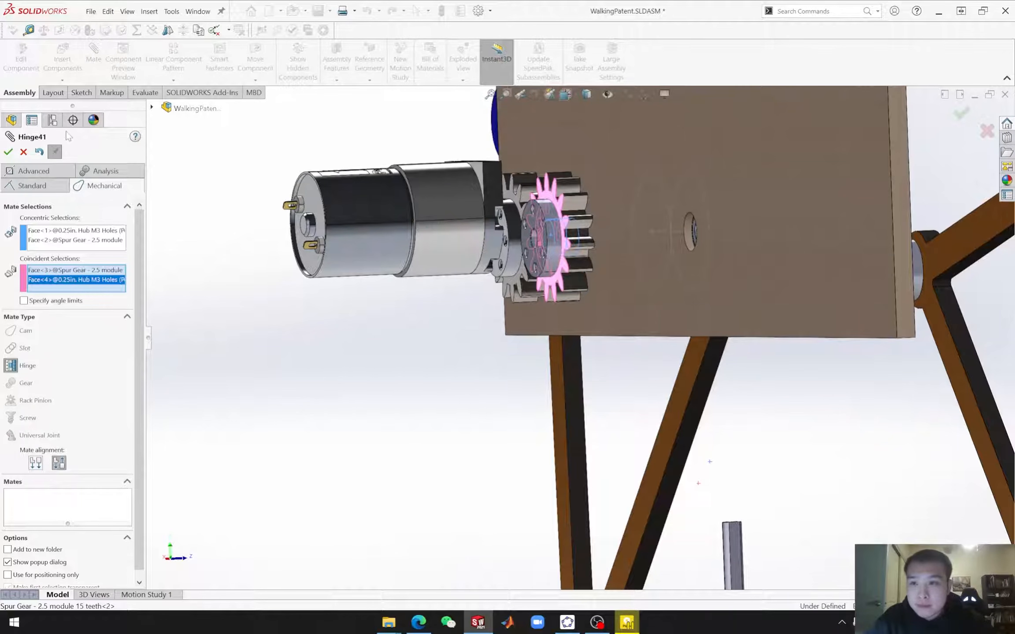
click(8, 152)
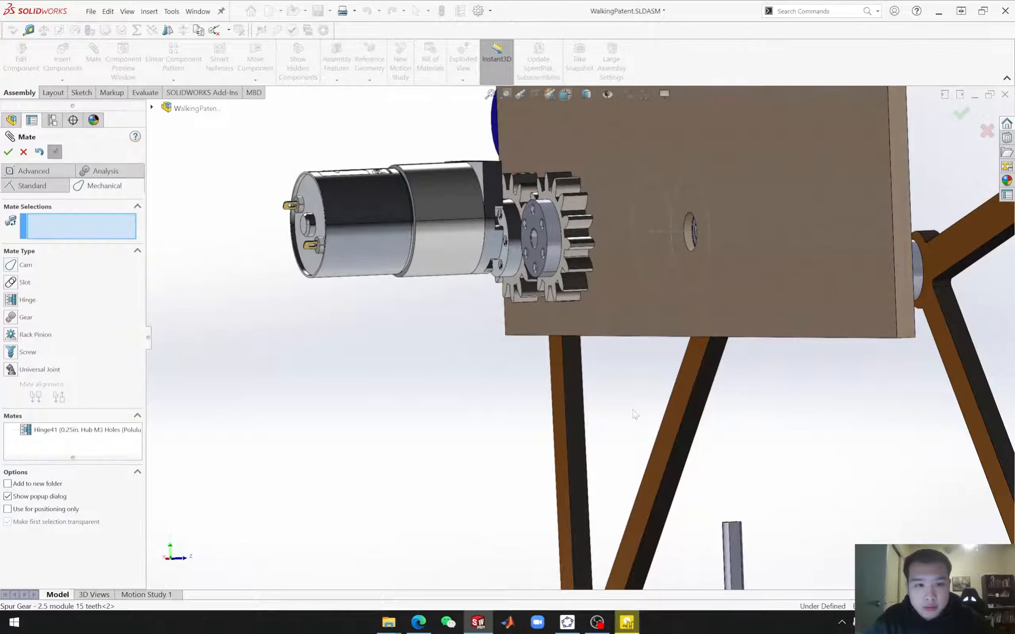
scroll(722, 489, up, 2)
scroll(700, 486, down, 3)
scroll(701, 487, down, 2)
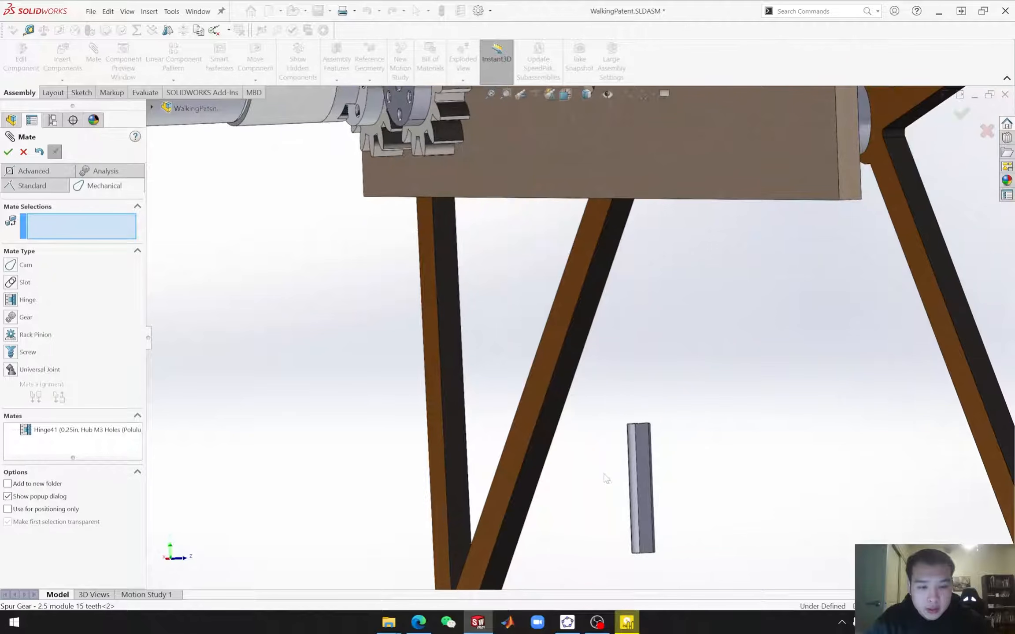
click(633, 484)
middle_drag(721, 418, 568, 502)
right_click(81, 222)
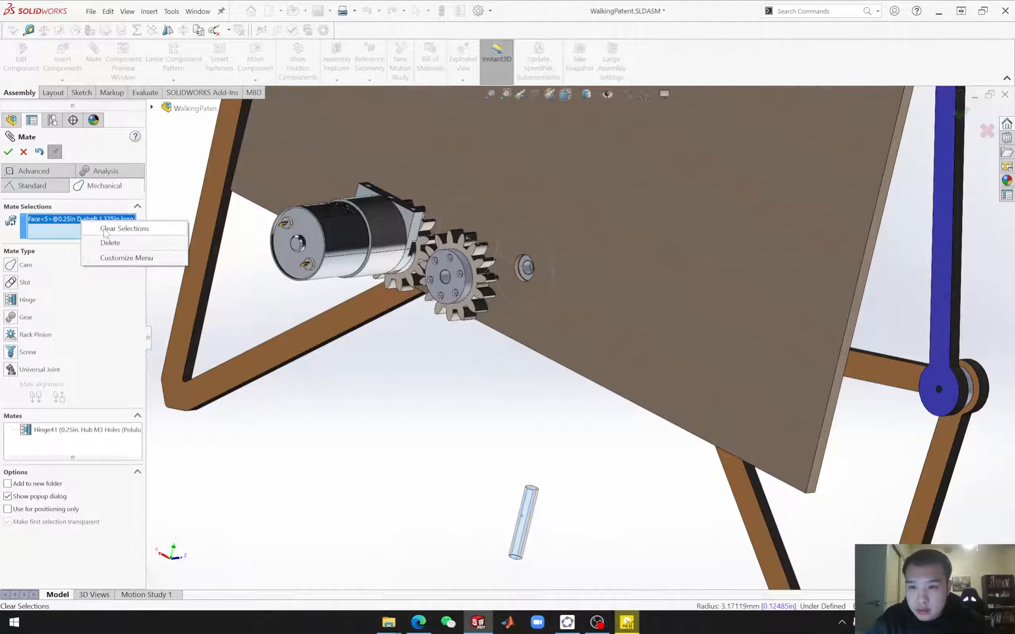
click(106, 229)
Step: Add a standard concentric mate between the D-shaft's cylindrical face and the 0.25in ball bearing's bore in the base plate, and finish mating
middle_drag(518, 559, 516, 555)
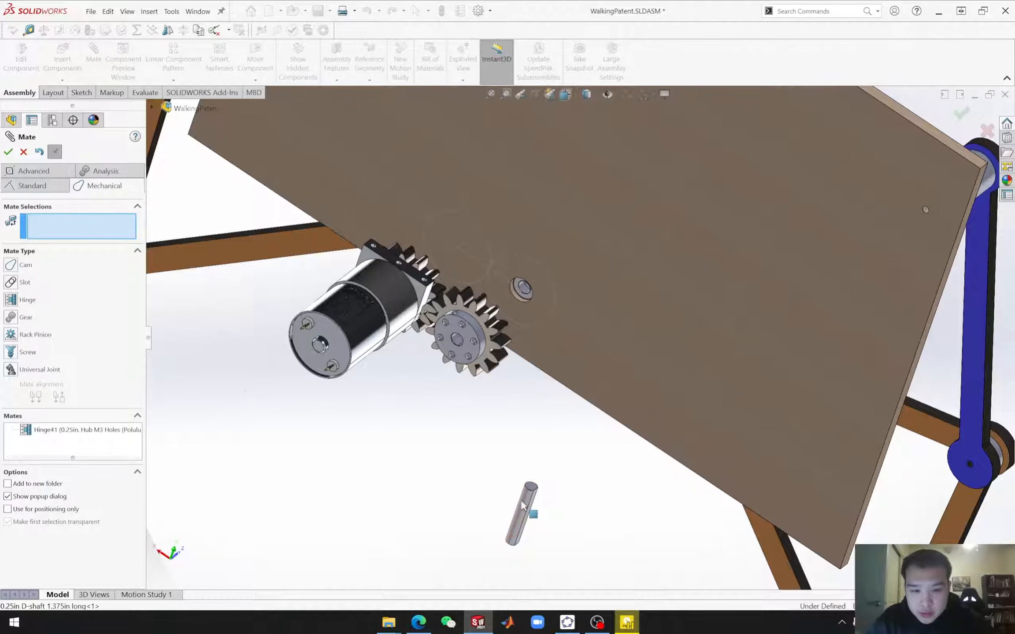
click(522, 505)
middle_drag(522, 505, 530, 442)
scroll(566, 315, down, 5)
middle_drag(592, 380, 591, 397)
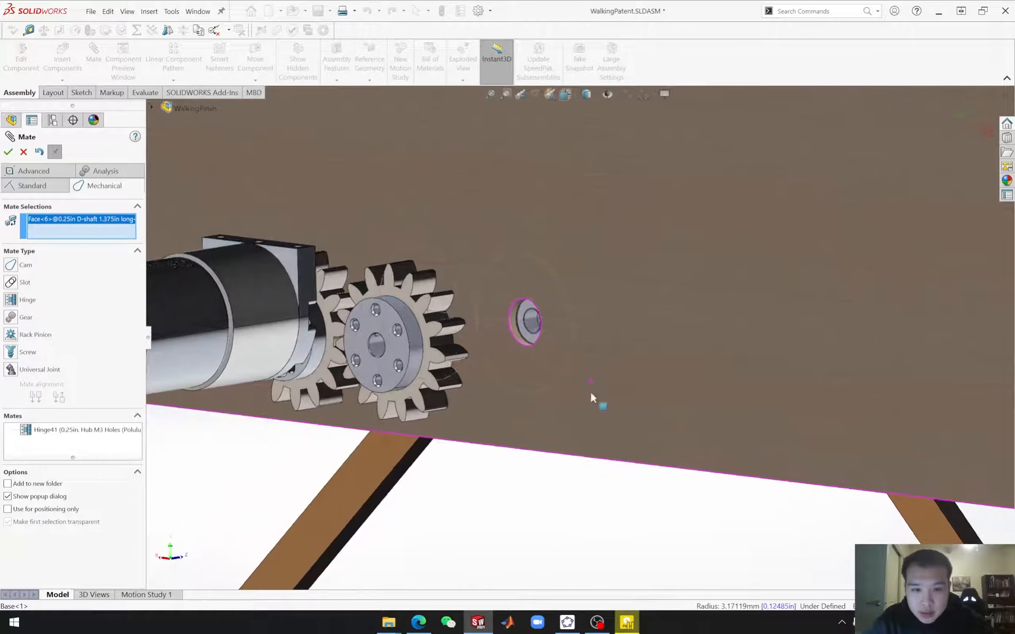
click(532, 327)
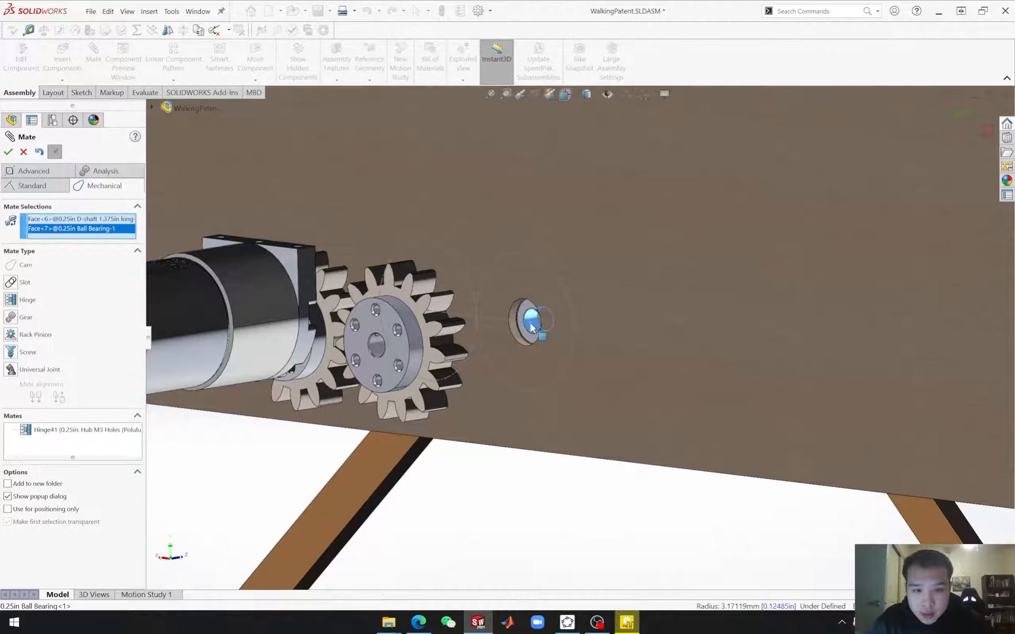
click(24, 187)
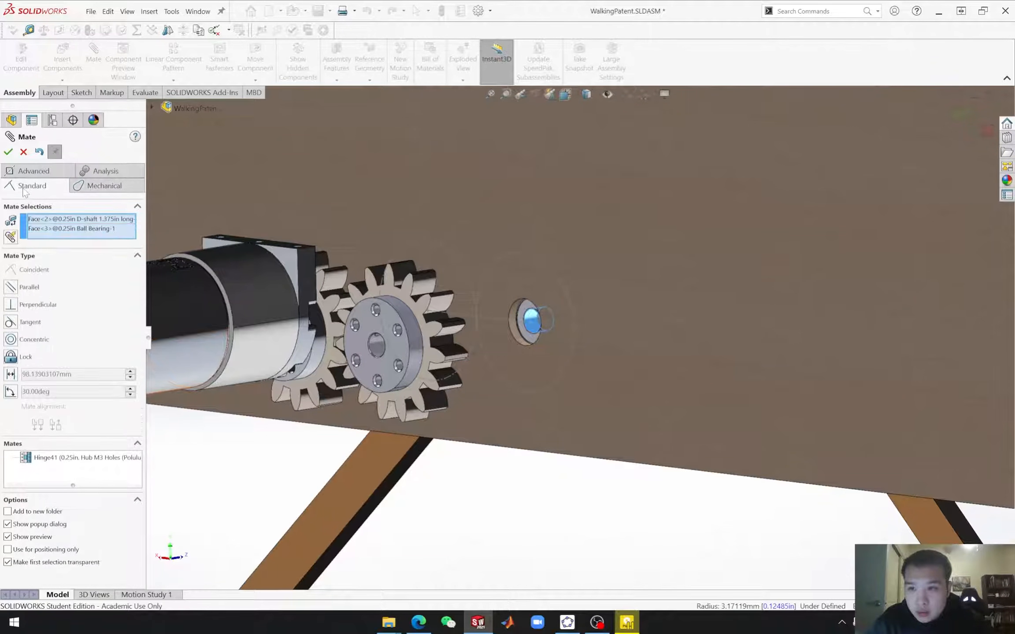
click(12, 341)
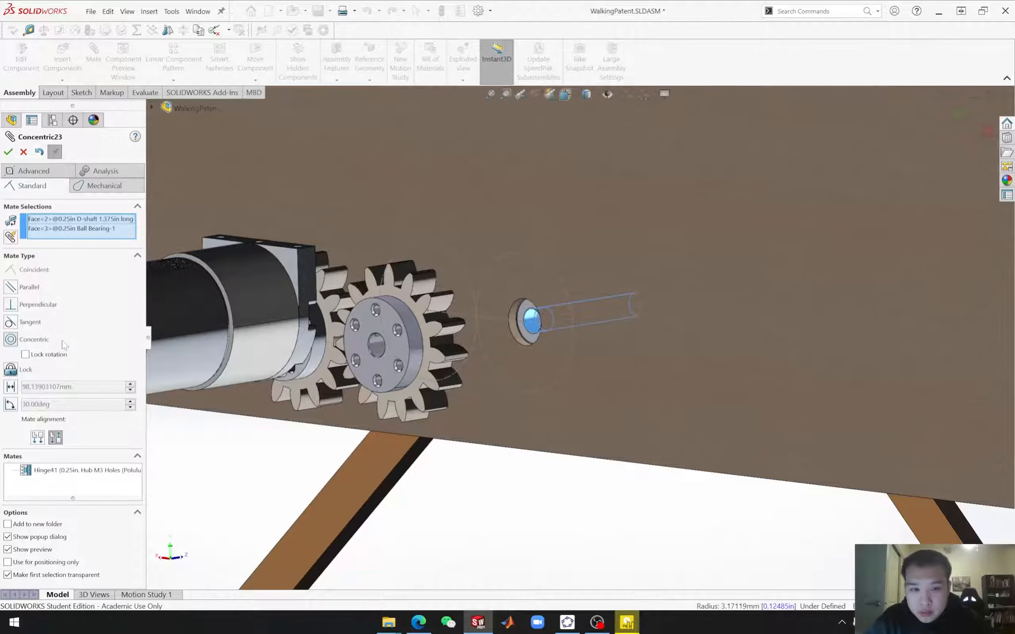
click(8, 152)
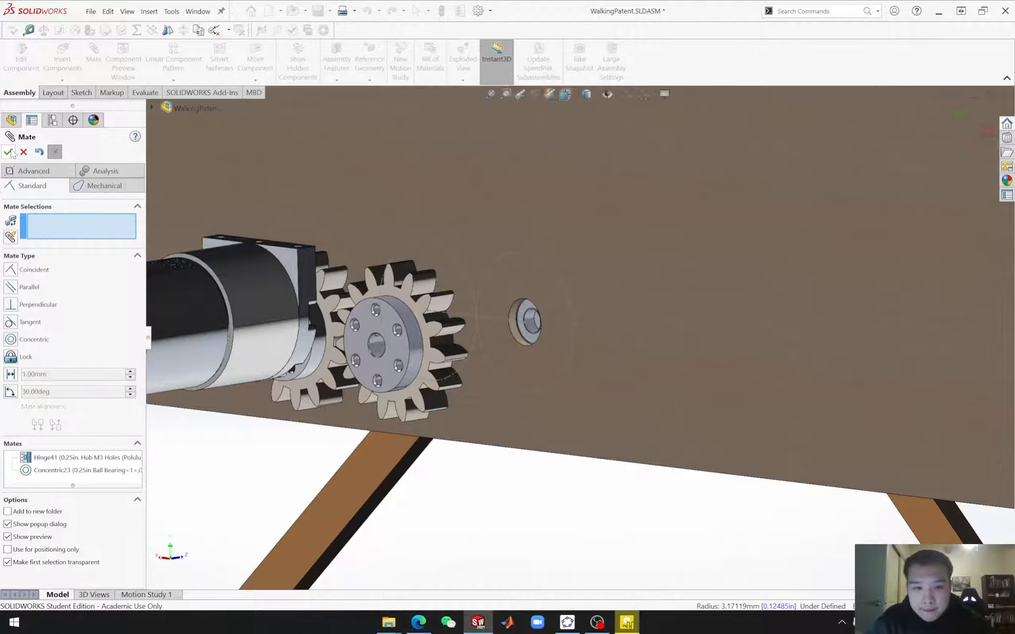
scroll(693, 499, up, 5)
middle_drag(609, 501, 566, 480)
scroll(566, 377, up, 2)
key(Escape)
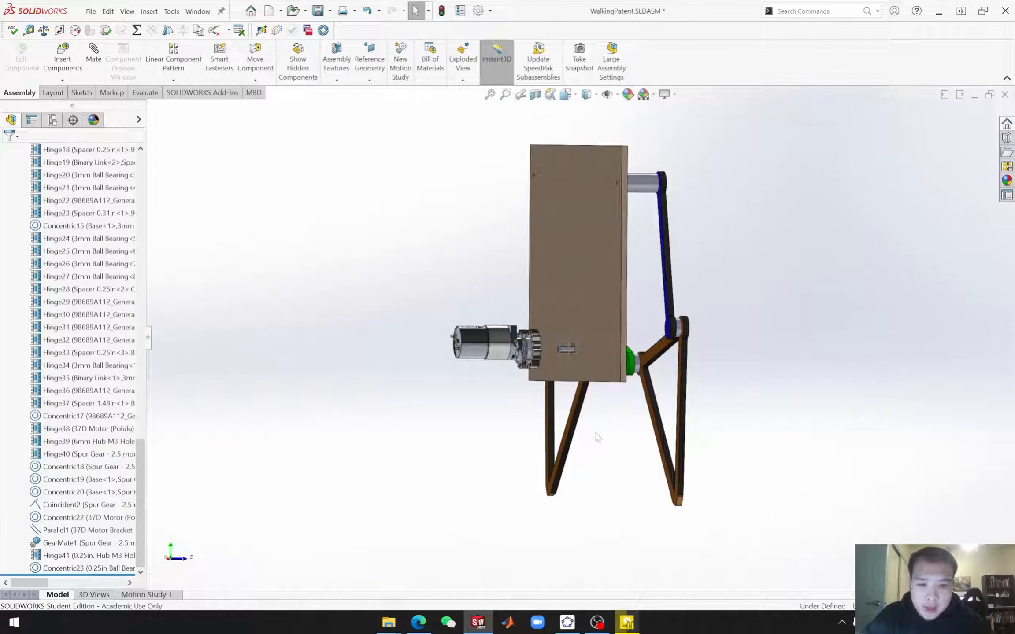
Step: Examine the D-shaft's position through the base plate from the side and collapse the Mates folder in the feature tree
middle_drag(604, 438, 573, 434)
scroll(545, 348, down, 5)
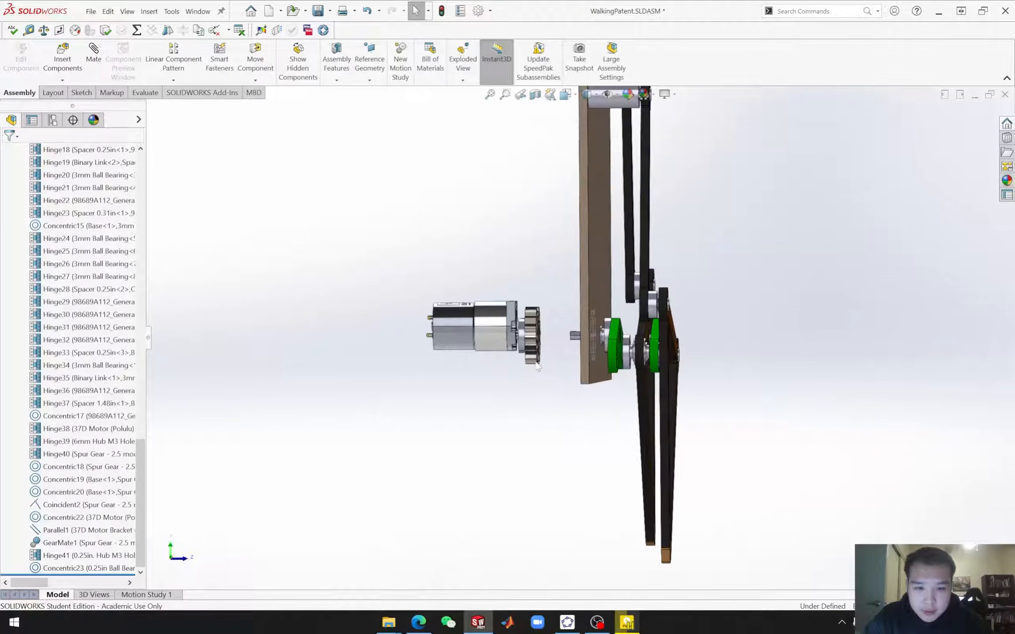
mouse_move(630, 471)
middle_down()
mouse_move(648, 469)
mouse_move(623, 469)
mouse_move(632, 467)
middle_up()
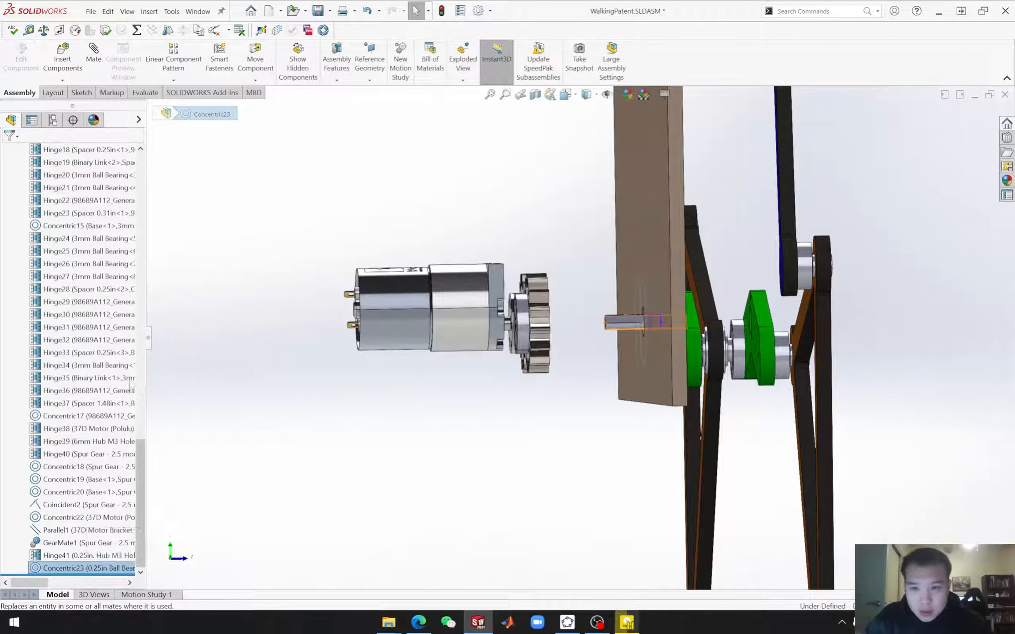
scroll(110, 366, up, 14)
click(7, 365)
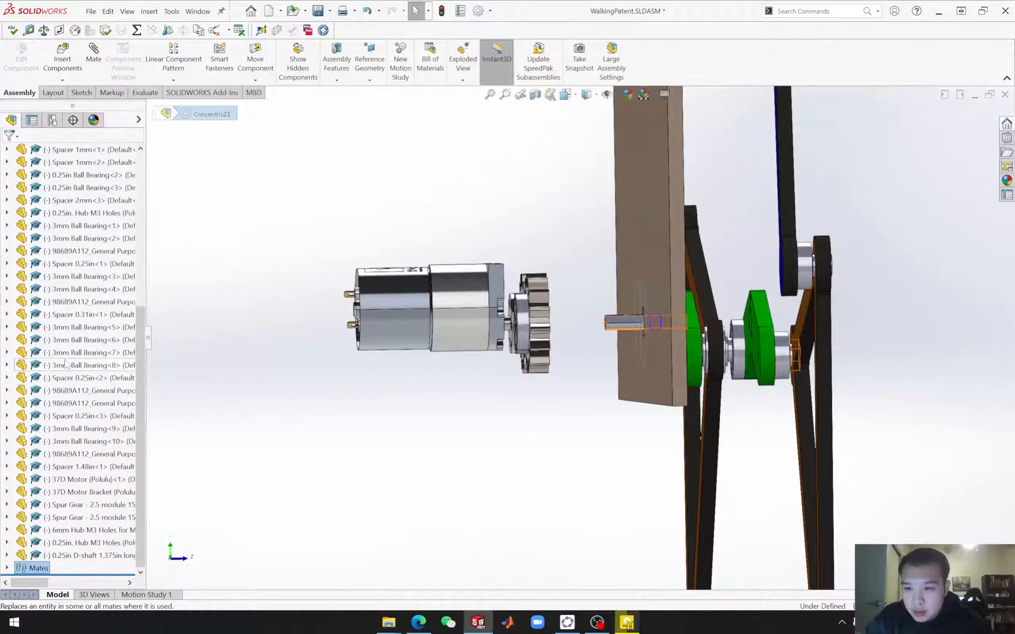
scroll(45, 365, up, 2)
scroll(573, 405, up, 2)
scroll(603, 373, down, 3)
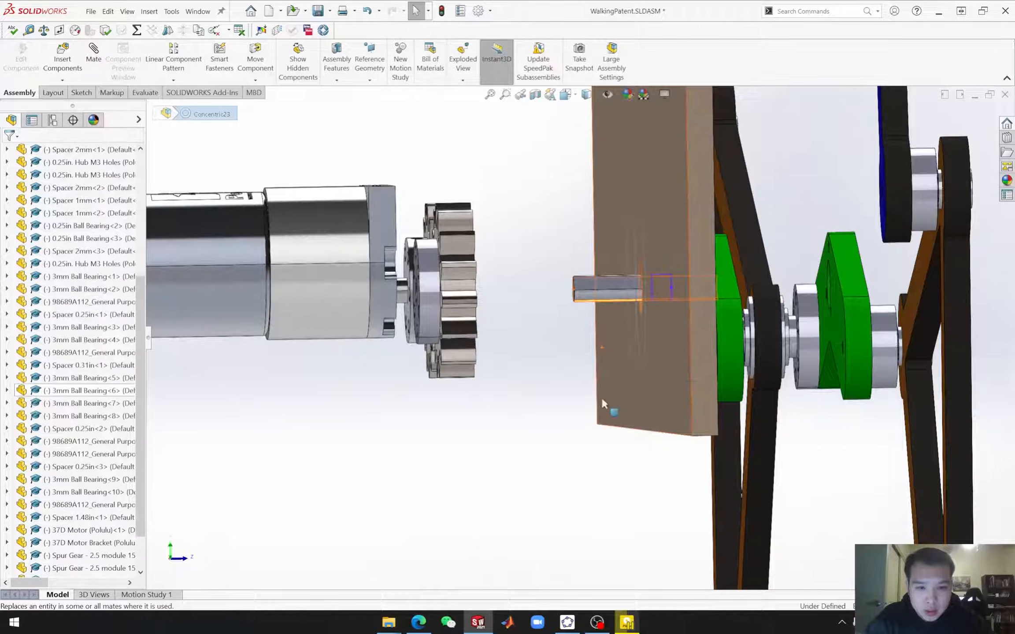
Step: Add a coincident mate between the D-shaft's near end face and the outer face of the second spur gear's hub
middle_drag(602, 376, 618, 374)
scroll(723, 281, down, 4)
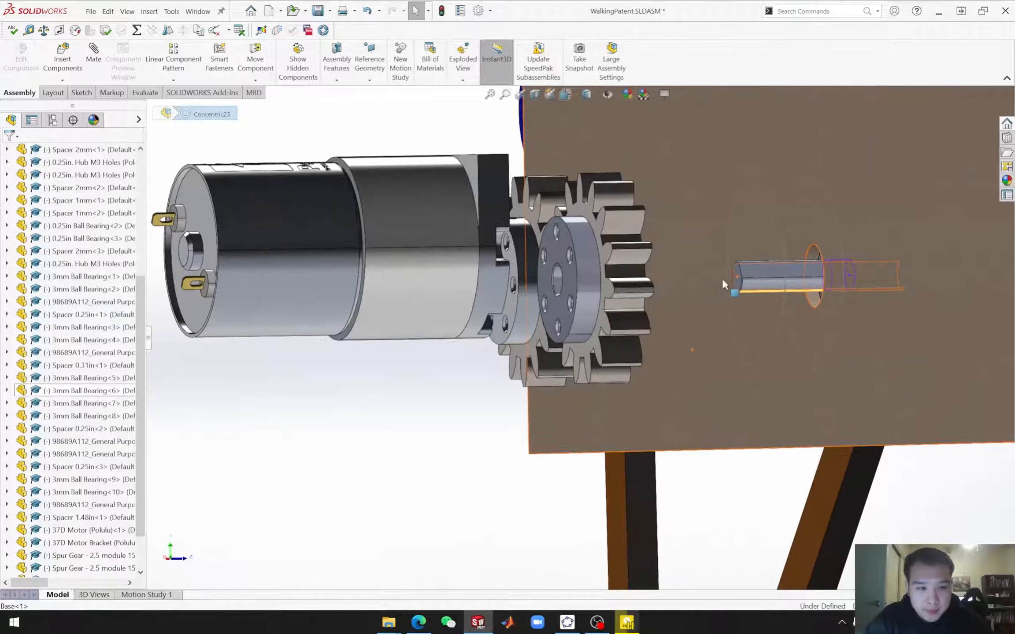
scroll(723, 277, down, 1)
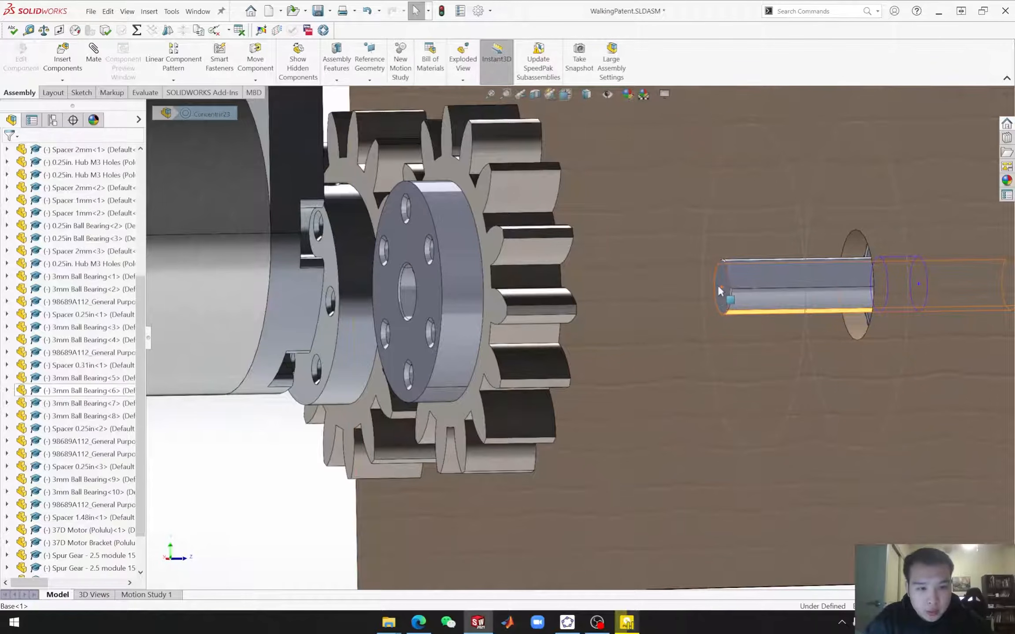
click(719, 291)
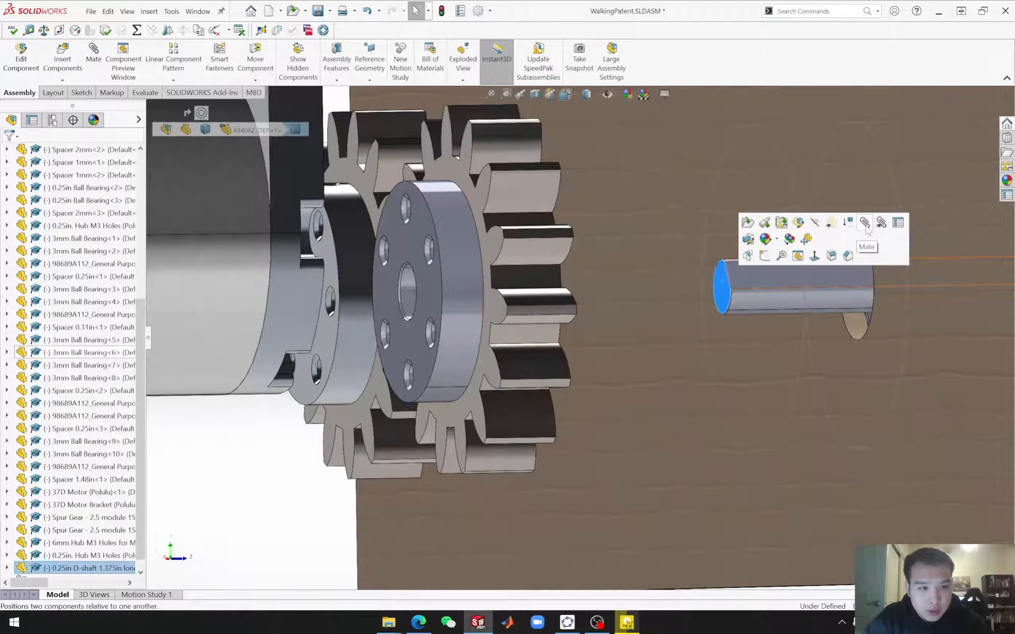
key(m)
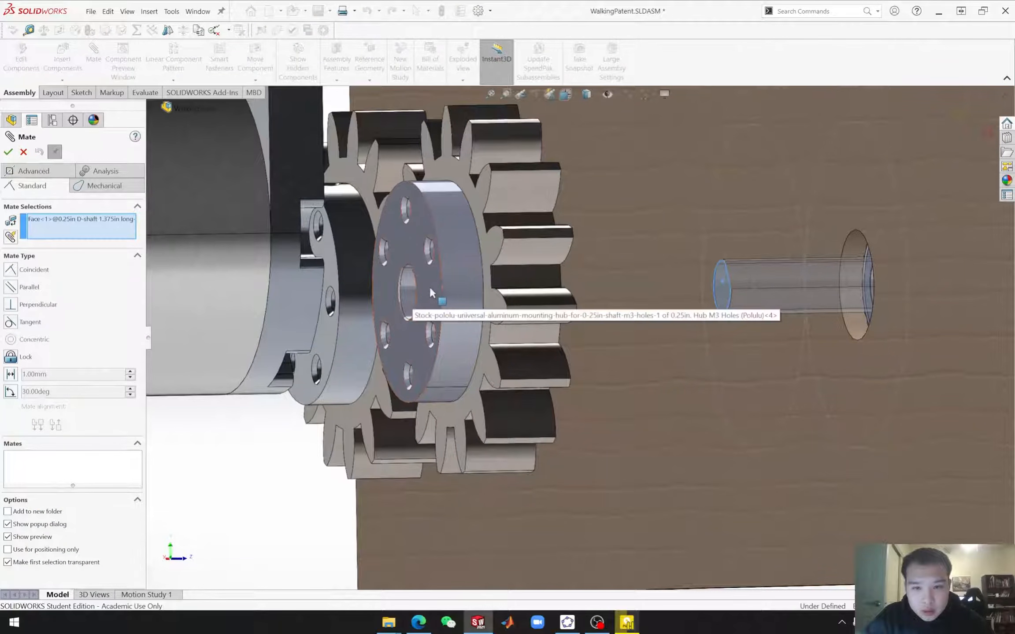
click(430, 289)
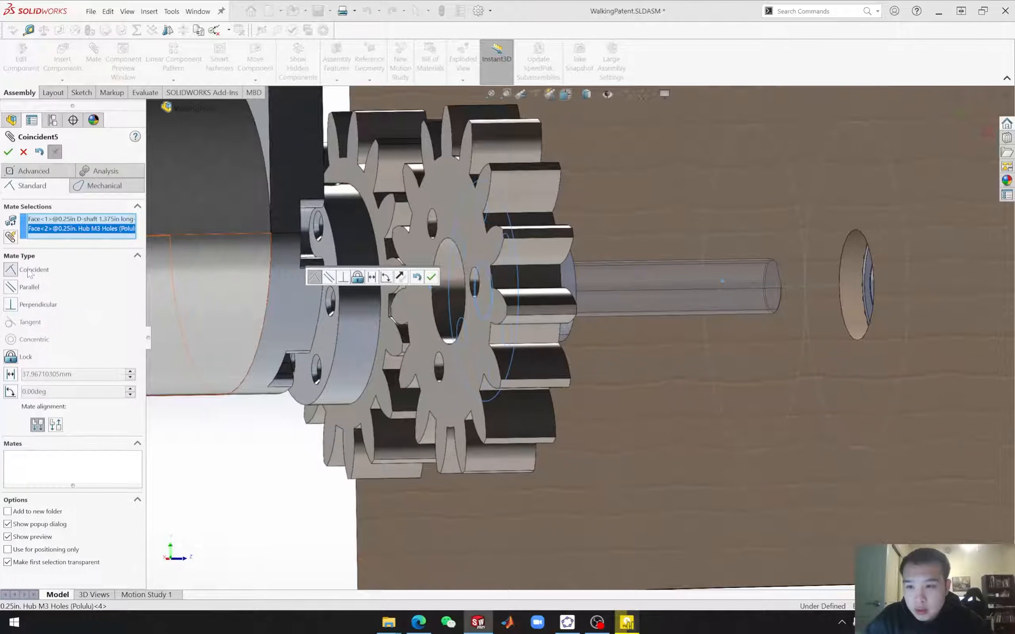
click(9, 152)
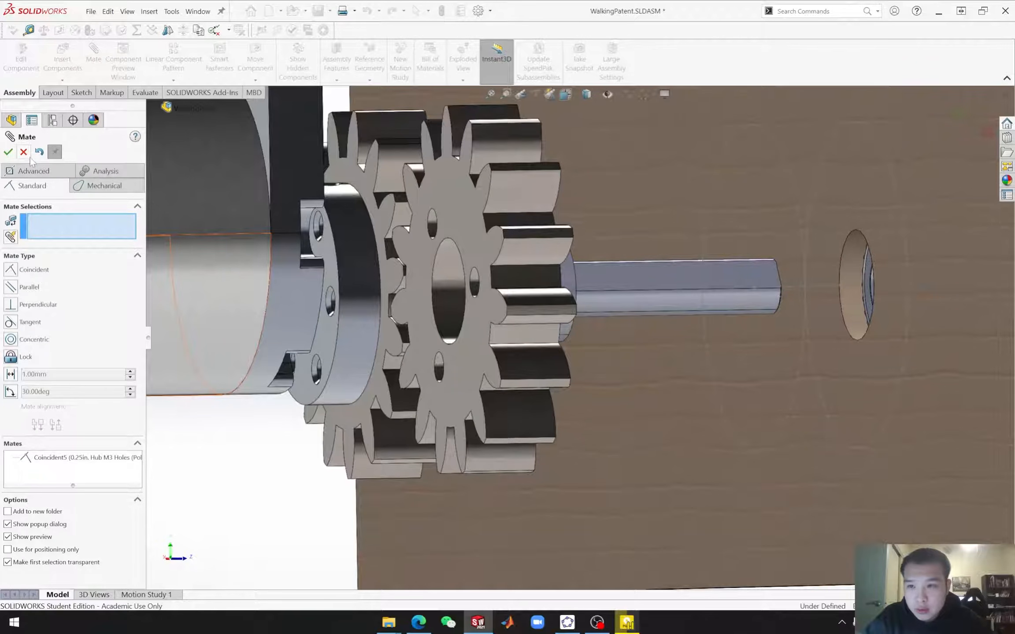
click(23, 152)
Step: Slide the D-shaft along its axis through the base plate's bearing towards the hub on the green crank
drag(625, 285, 829, 284)
middle_drag(864, 423, 848, 445)
scroll(870, 452, up, 6)
middle_drag(760, 449, 709, 444)
scroll(864, 322, down, 8)
middle_drag(876, 306, 857, 314)
scroll(923, 265, down, 3)
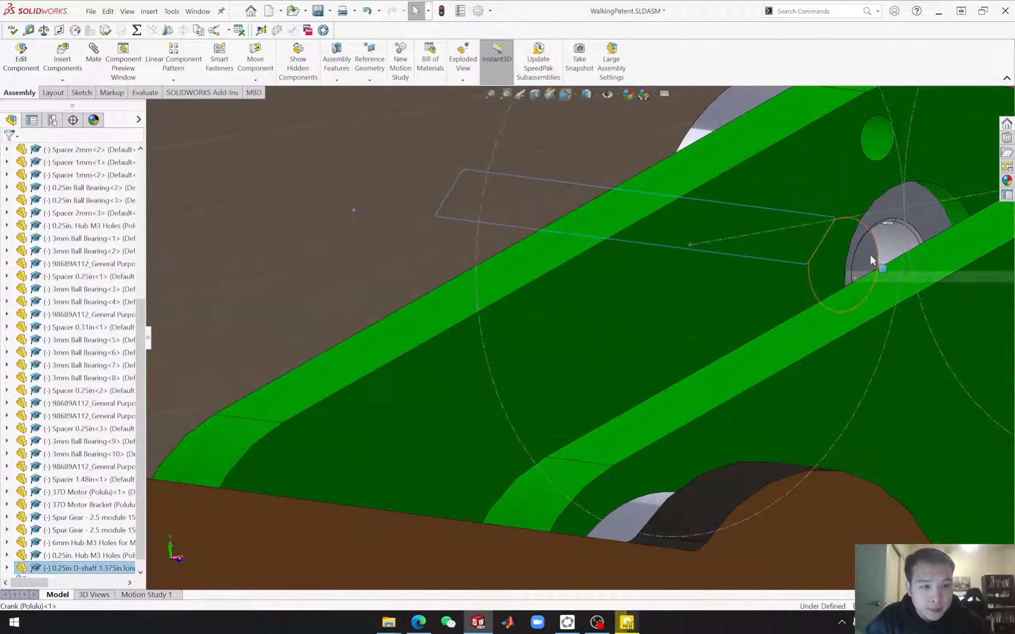
Step: Add a coincident mate between the D-shaft's far end face and the face of the 0.25in hub on the green crank
middle_drag(887, 264, 852, 283)
click(852, 283)
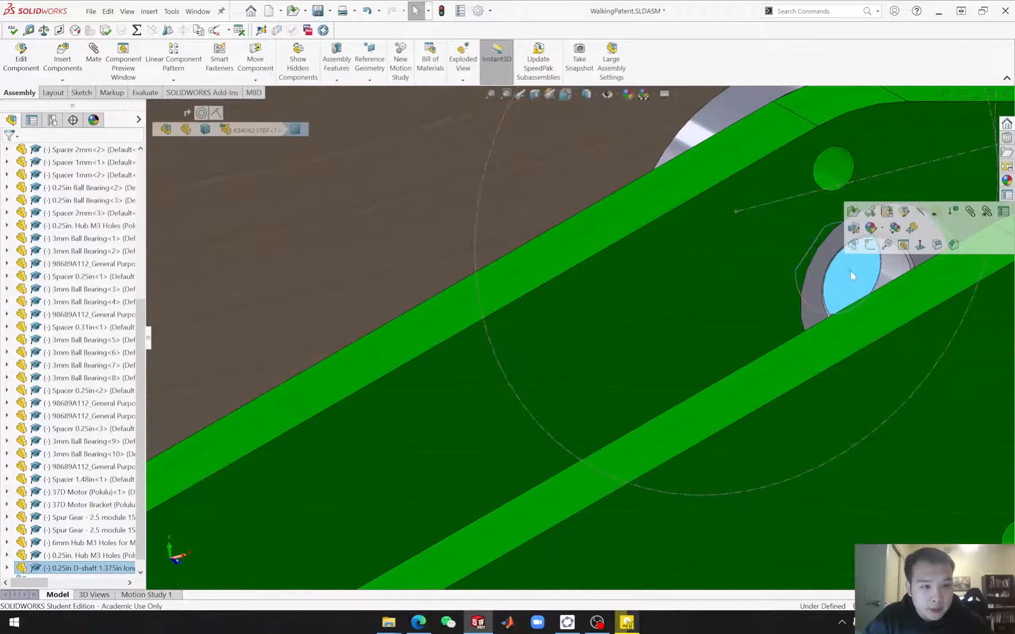
click(969, 217)
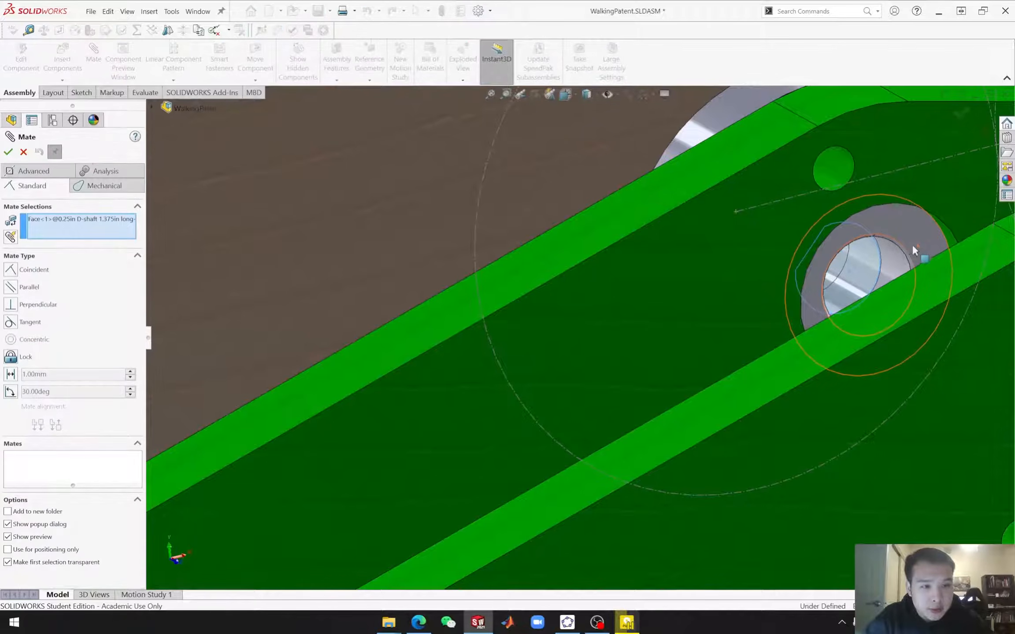
click(900, 225)
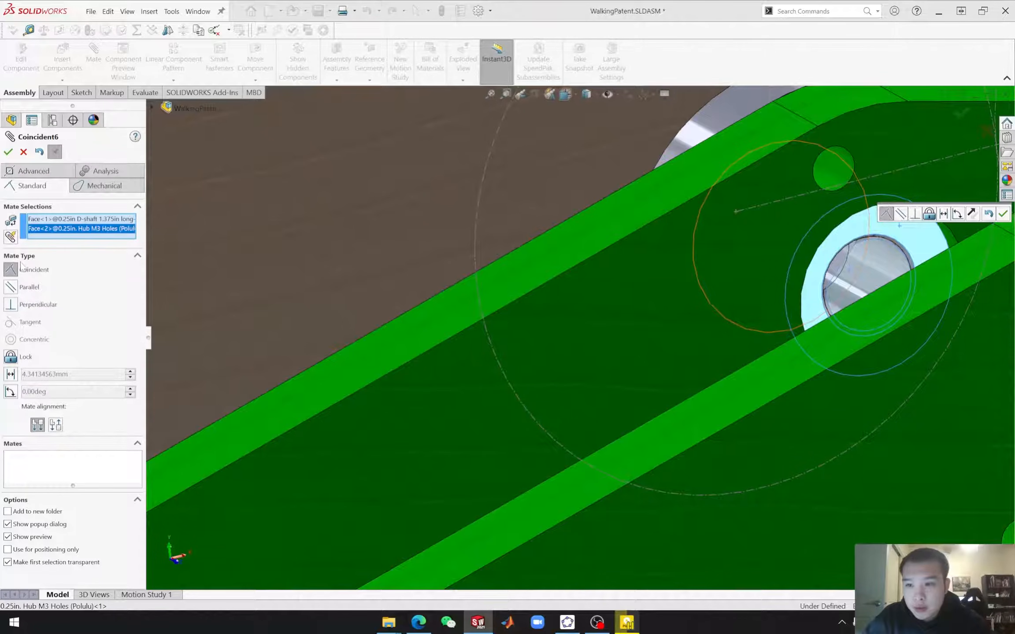
click(8, 153)
scroll(600, 409, up, 6)
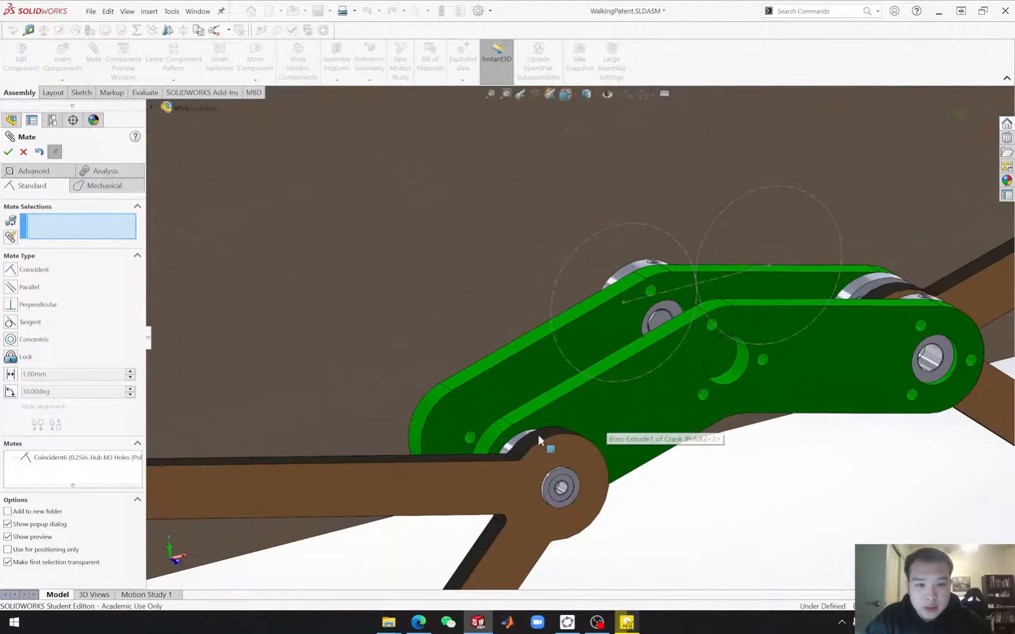
middle_drag(455, 444, 463, 442)
scroll(430, 458, up, 5)
middle_drag(362, 450, 435, 414)
scroll(351, 382, down, 4)
click(24, 153)
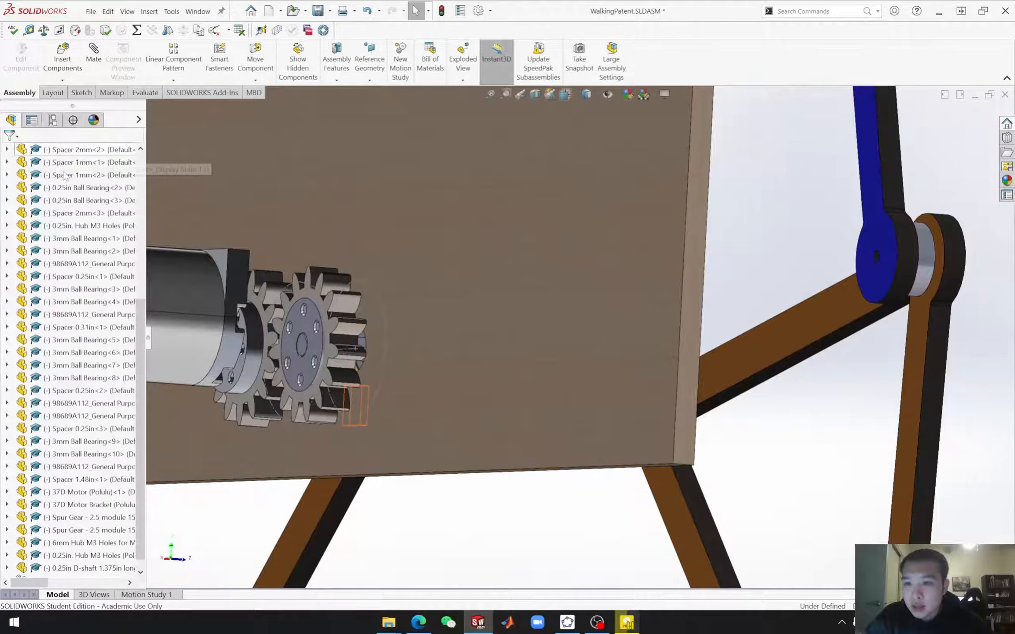
Step: Try moving the second spur gear to check how it turns relative to its hub
scroll(453, 379, down, 2)
scroll(453, 379, up, 5)
click(505, 377)
key(ctrl+8)
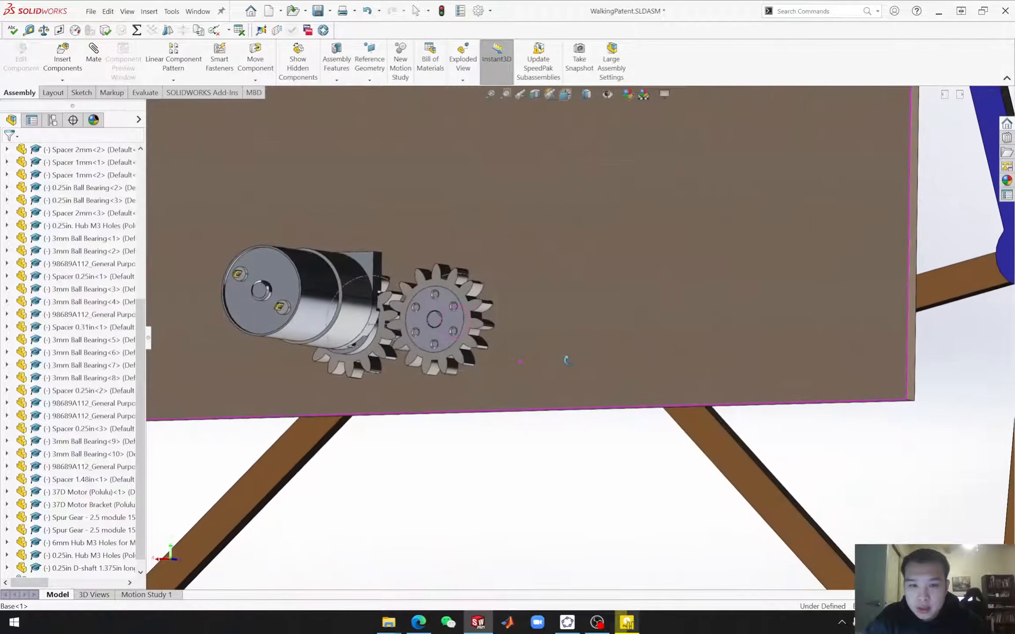
click(481, 318)
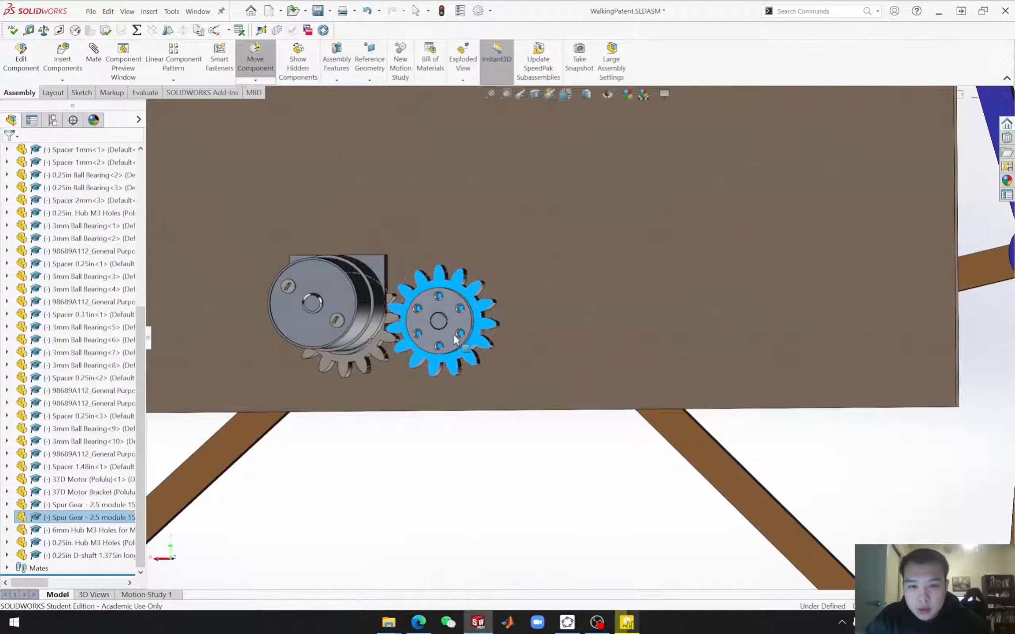
Step: Add a concentric mate between one of the hub's M3 screw holes and the matching mounting hole in the second spur gear
scroll(489, 329, down, 3)
middle_drag(599, 308, 556, 331)
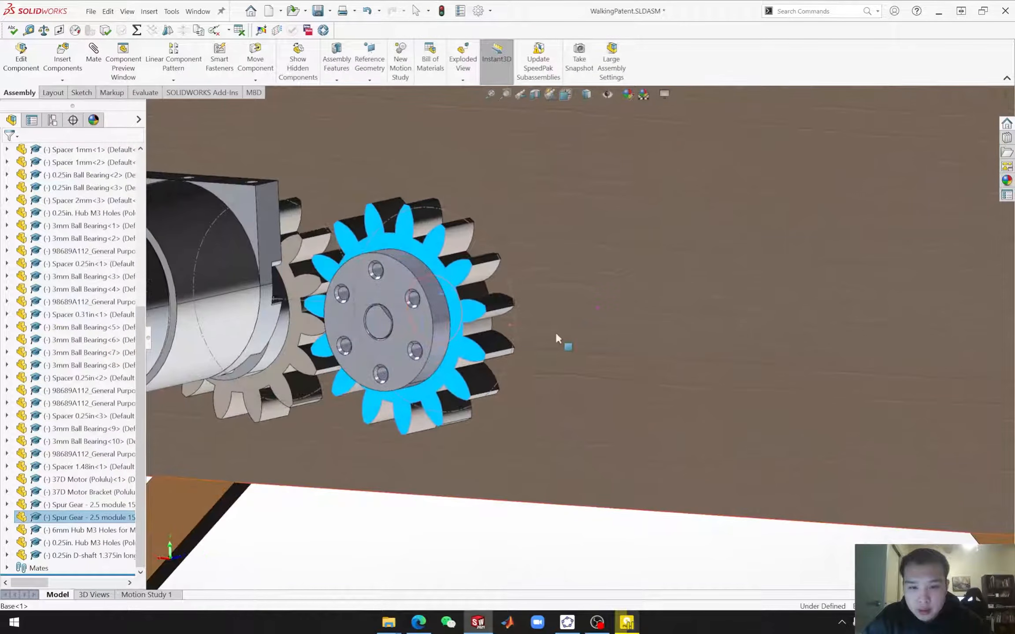
scroll(390, 344, down, 5)
click(336, 335)
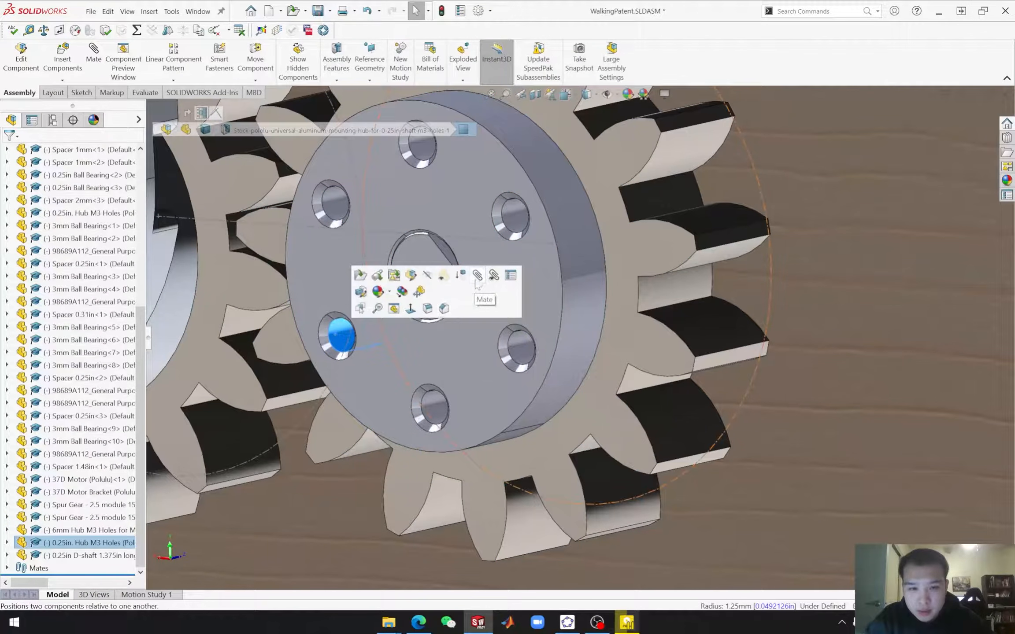
key(m)
scroll(402, 355, up, 2)
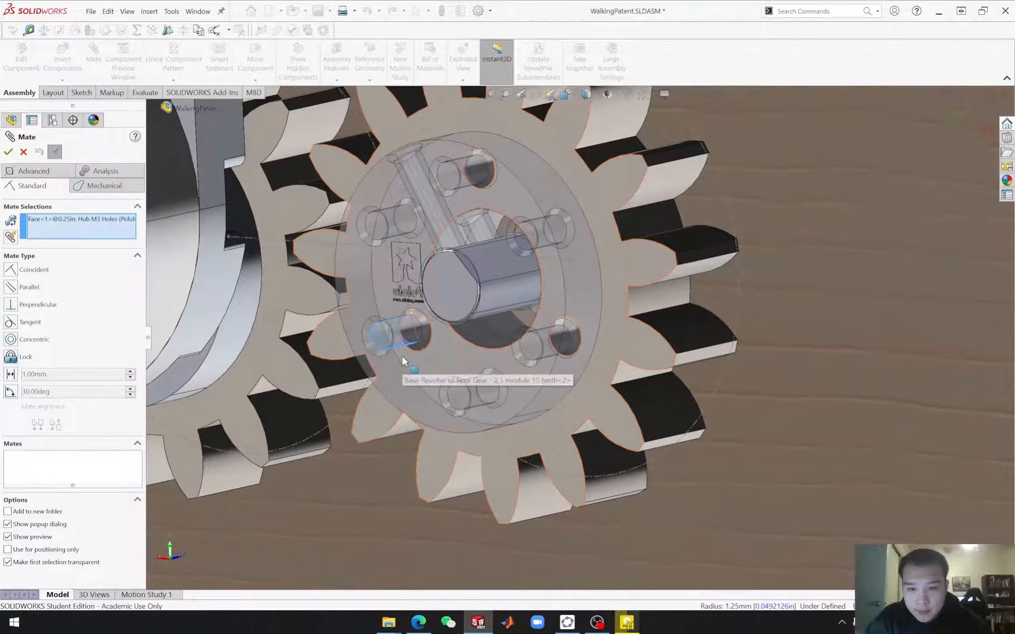
middle_drag(613, 432, 593, 414)
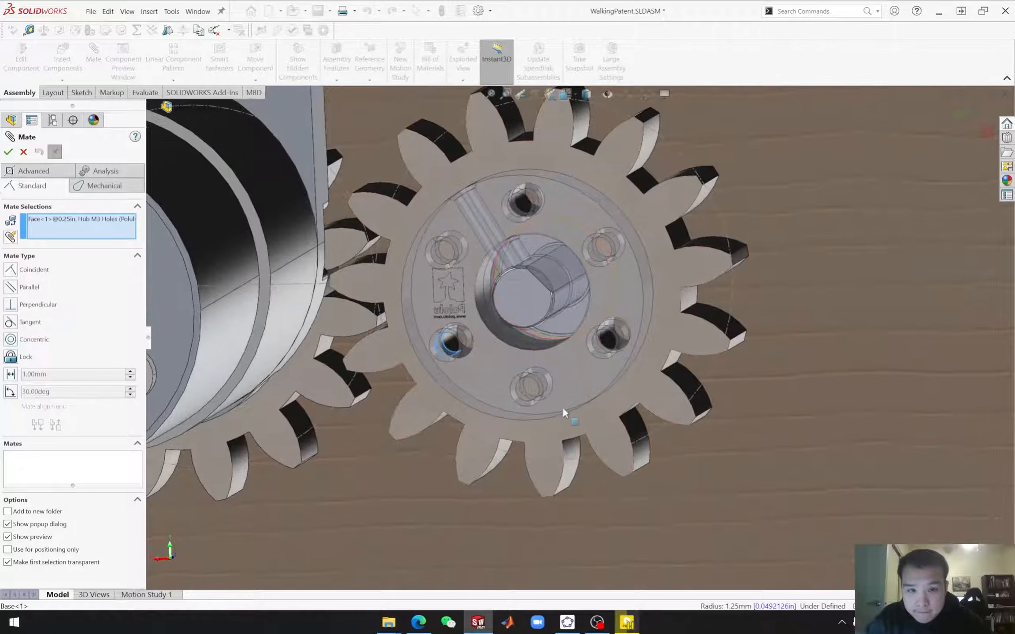
scroll(451, 351, down, 5)
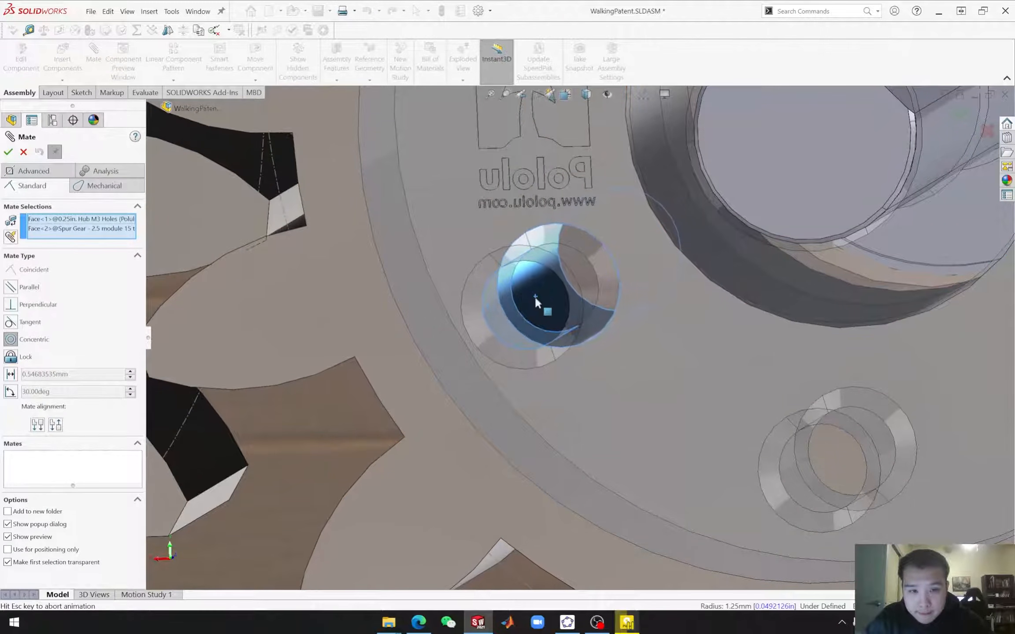
click(536, 298)
click(671, 270)
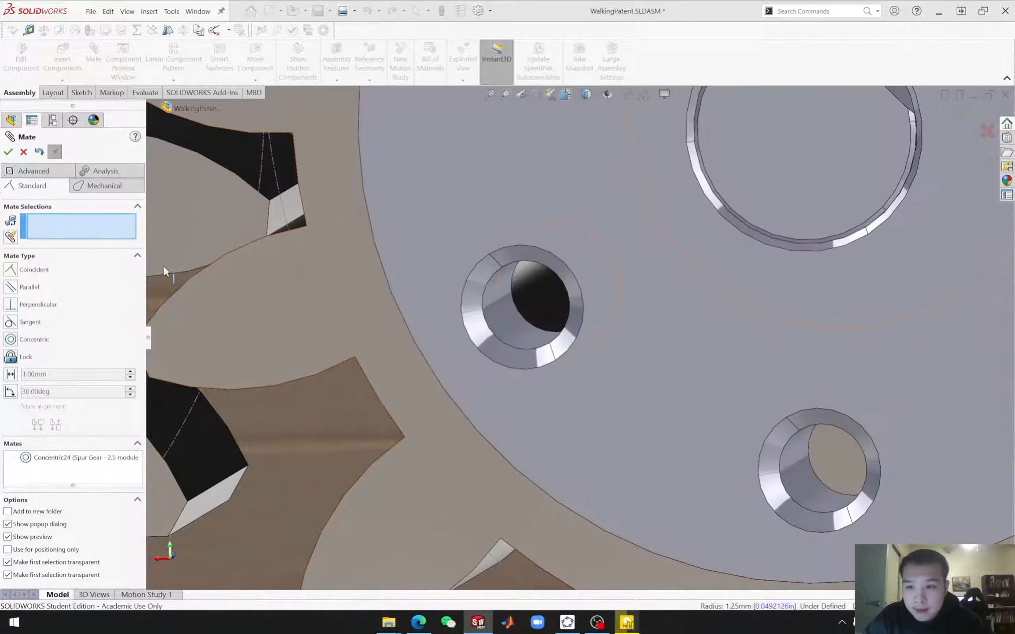
key(Escape)
Step: Rotate the second spur gear to test the motion of the gear and its attached hub
scroll(658, 357, up, 10)
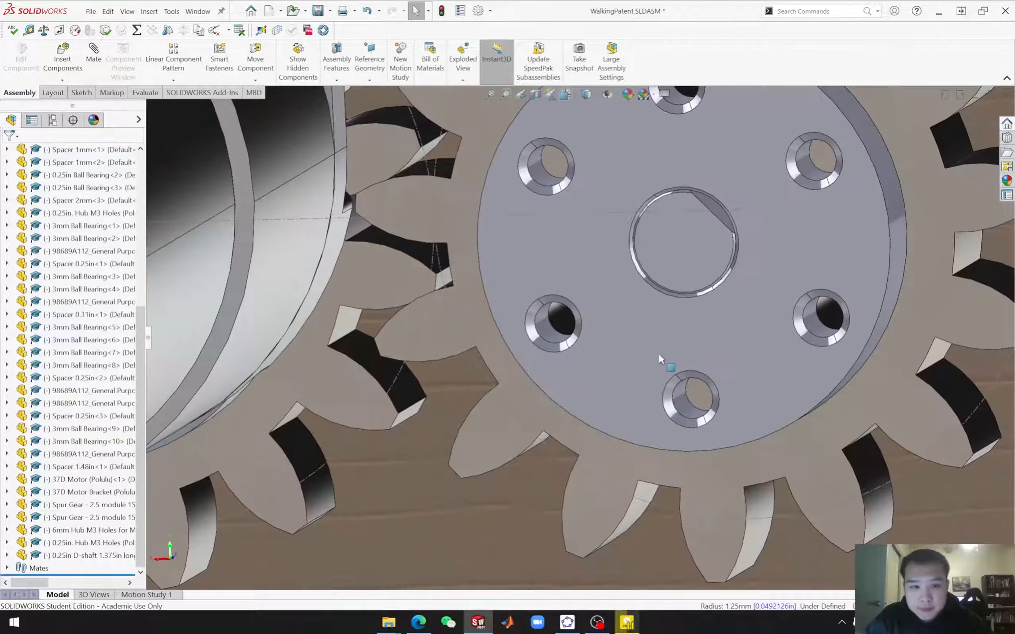
middle_drag(656, 489, 689, 321)
click(689, 320)
drag(646, 359, 556, 314)
drag(689, 322, 683, 352)
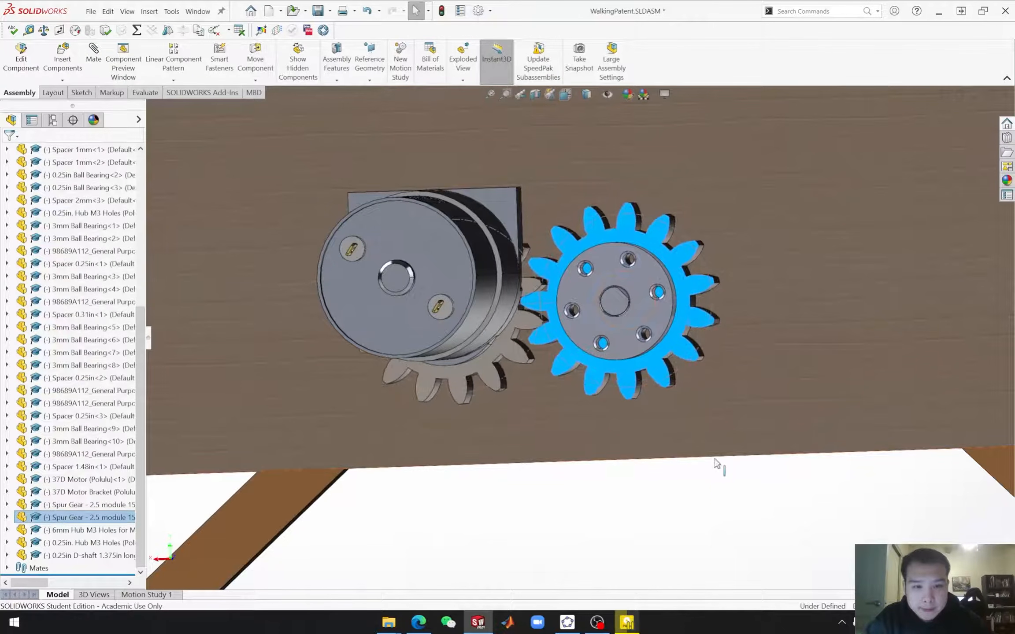
Step: Turn the second spur gear once more to check how the motor gears and walking linkage move together
middle_drag(743, 528, 631, 474)
drag(526, 298, 740, 527)
middle_drag(826, 542, 456, 240)
scroll(833, 371, up, 8)
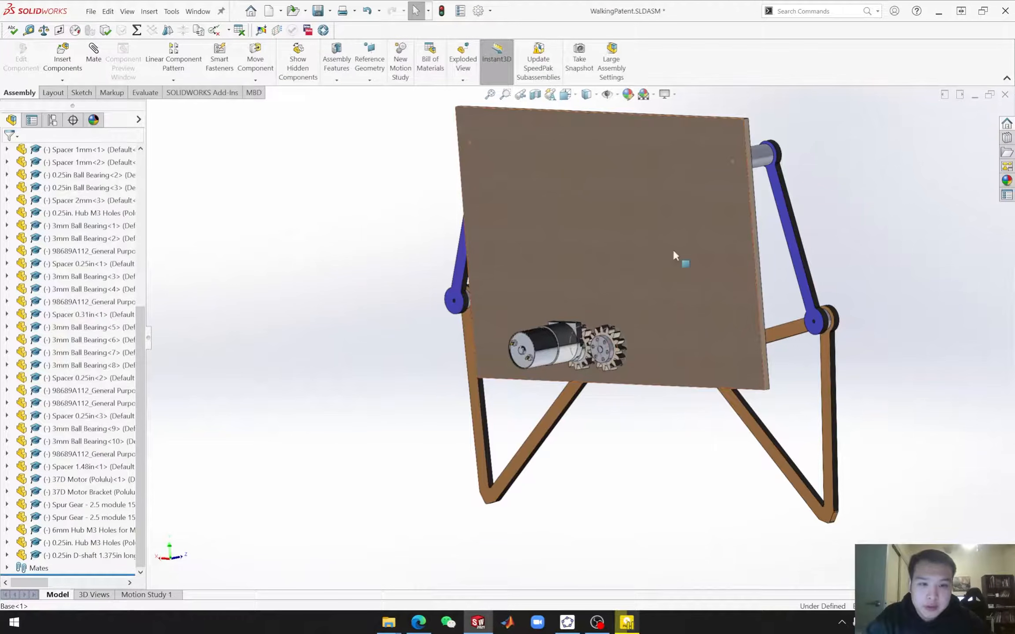
Step: Examine the output hub's side set-screw hole and the flat of the D-shaft inside the hub's bore
scroll(665, 300, down, 3)
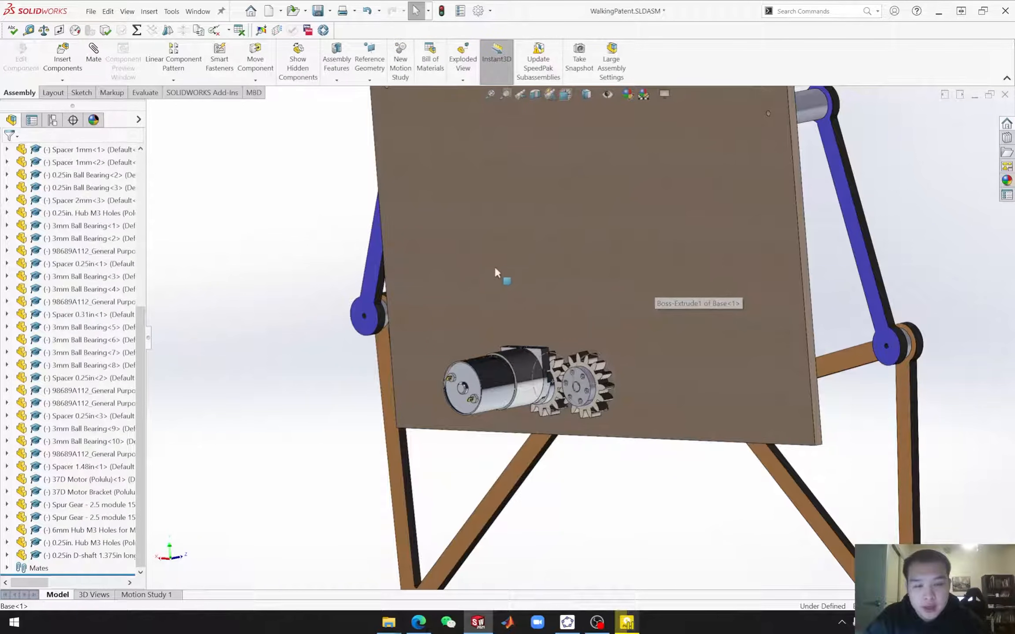
scroll(627, 359, down, 6)
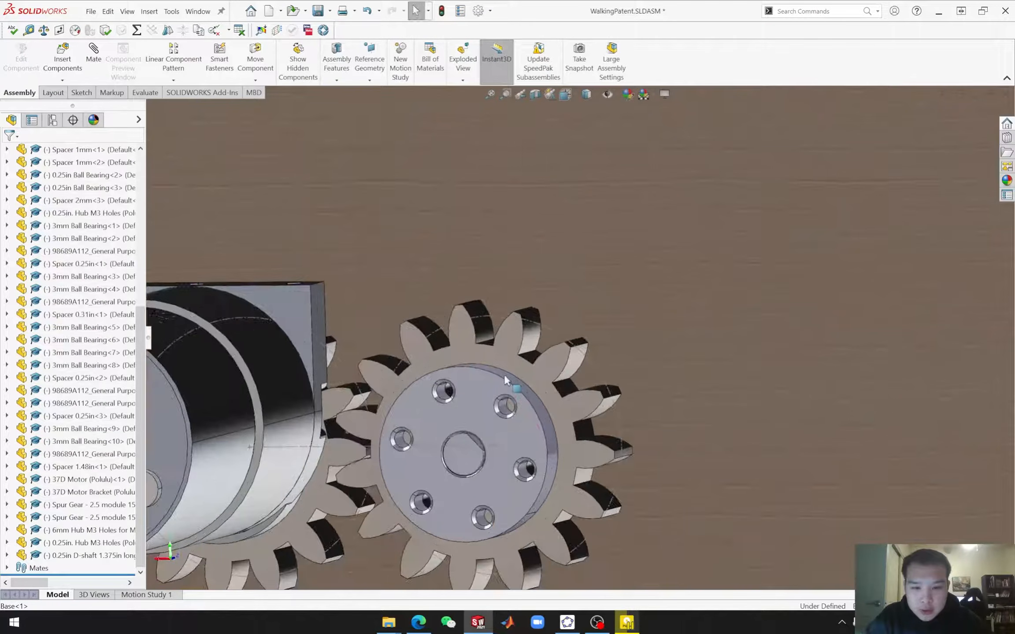
scroll(535, 451, down, 3)
scroll(503, 487, up, 4)
middle_drag(513, 456, 515, 384)
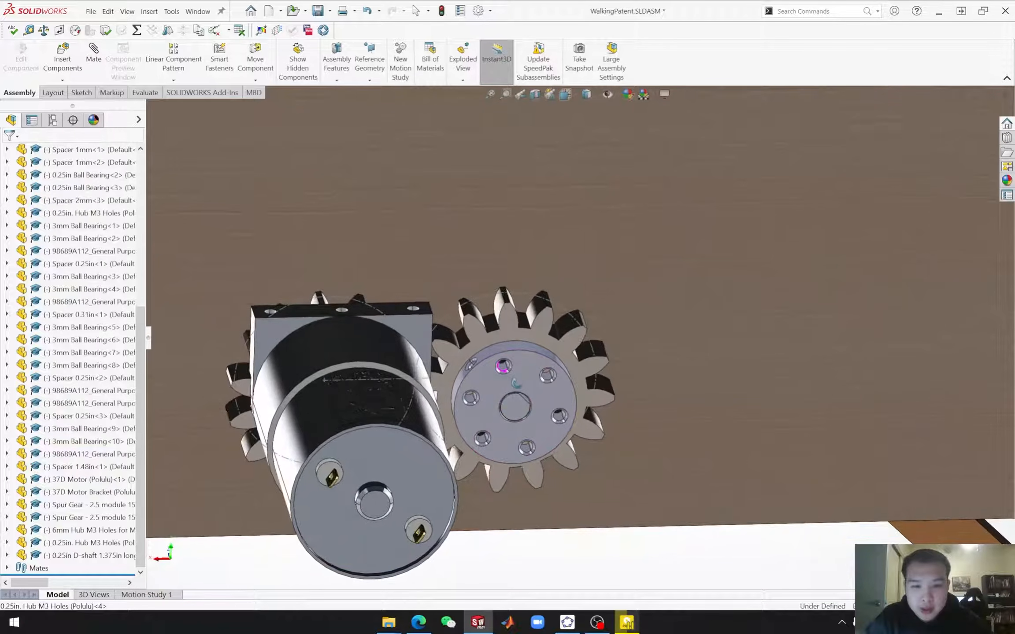
scroll(514, 374, down, 6)
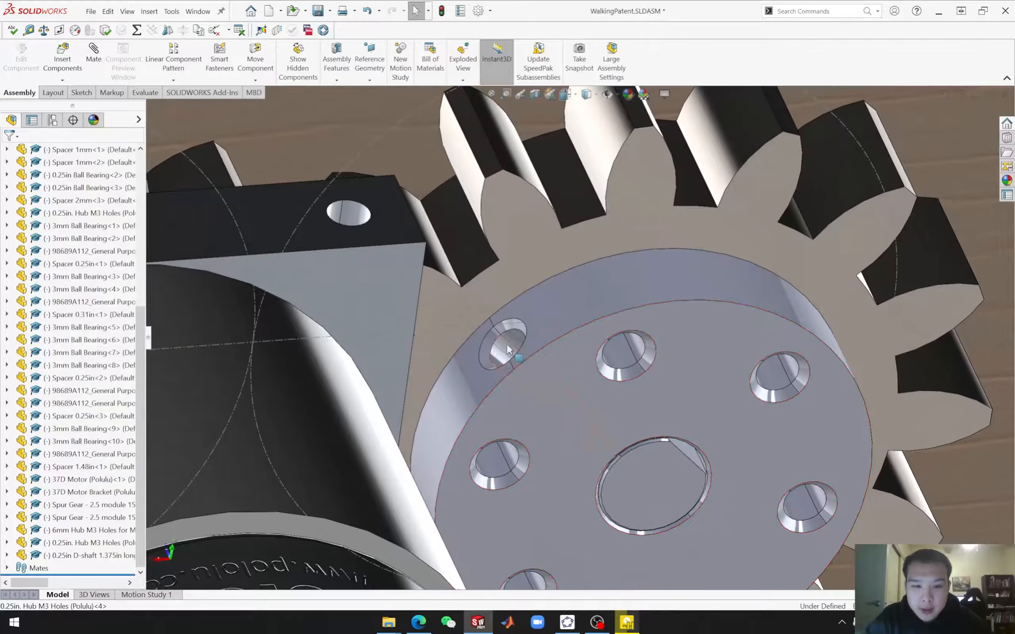
click(505, 352)
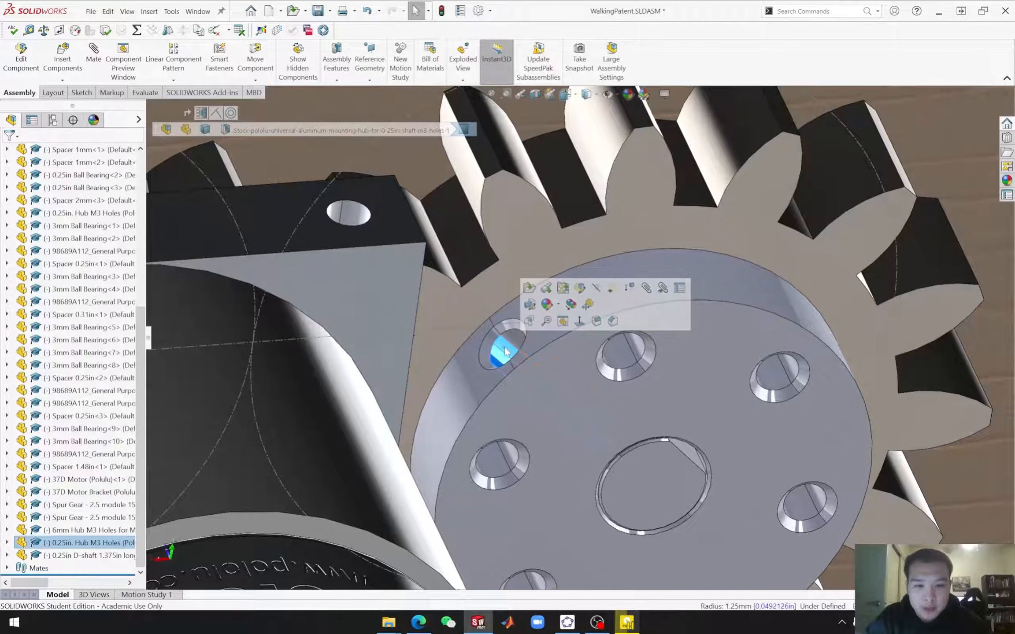
middle_drag(504, 361, 617, 371)
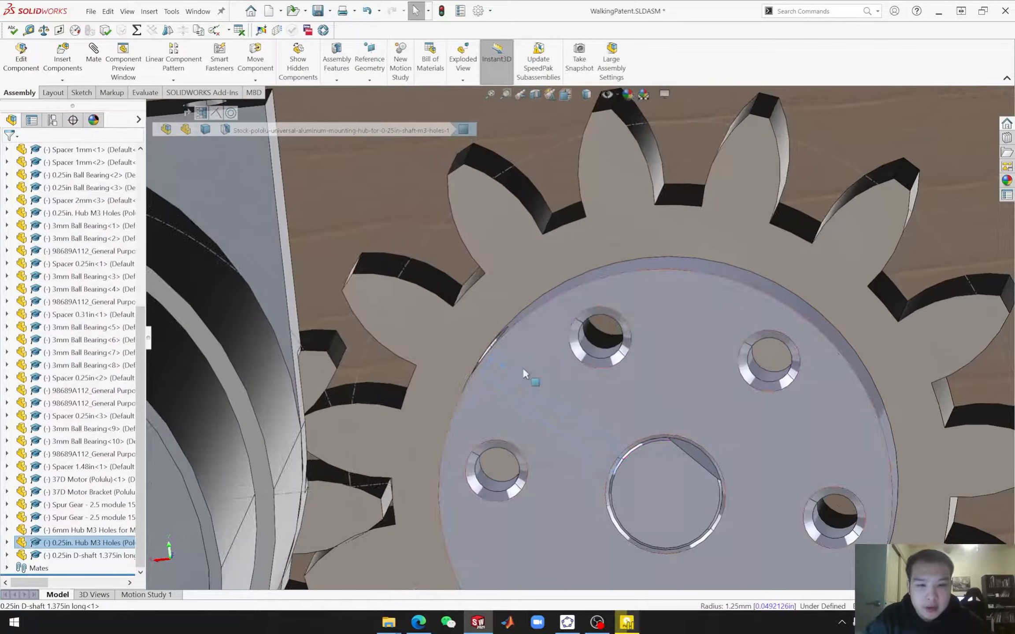
click(693, 454)
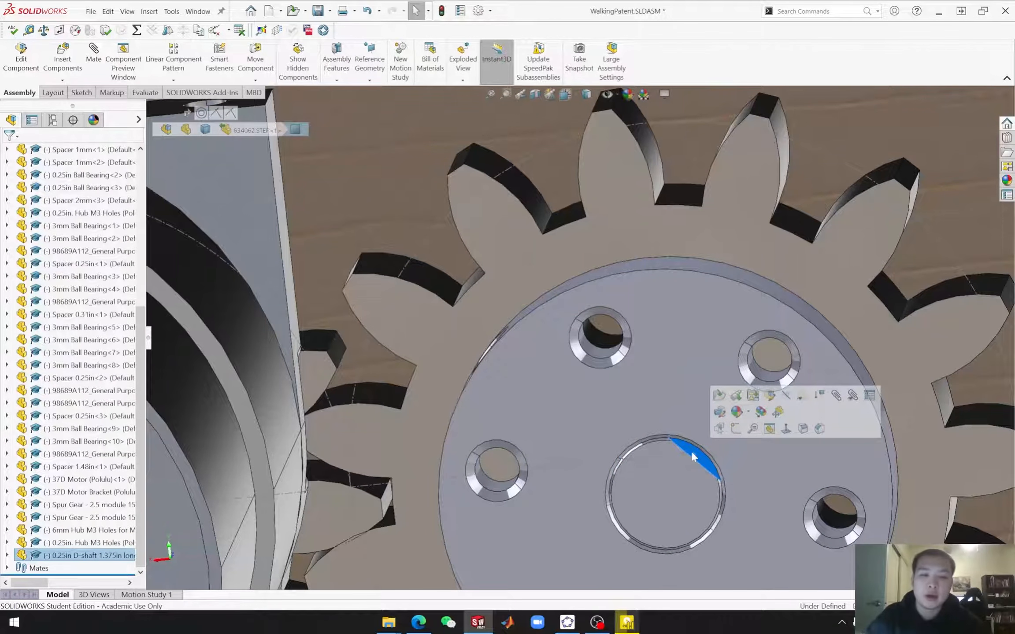
Step: Inspect the D-shaft's orientation in the gear hub and the motor and gear placement on the base plate from several angles
scroll(705, 441, up, 5)
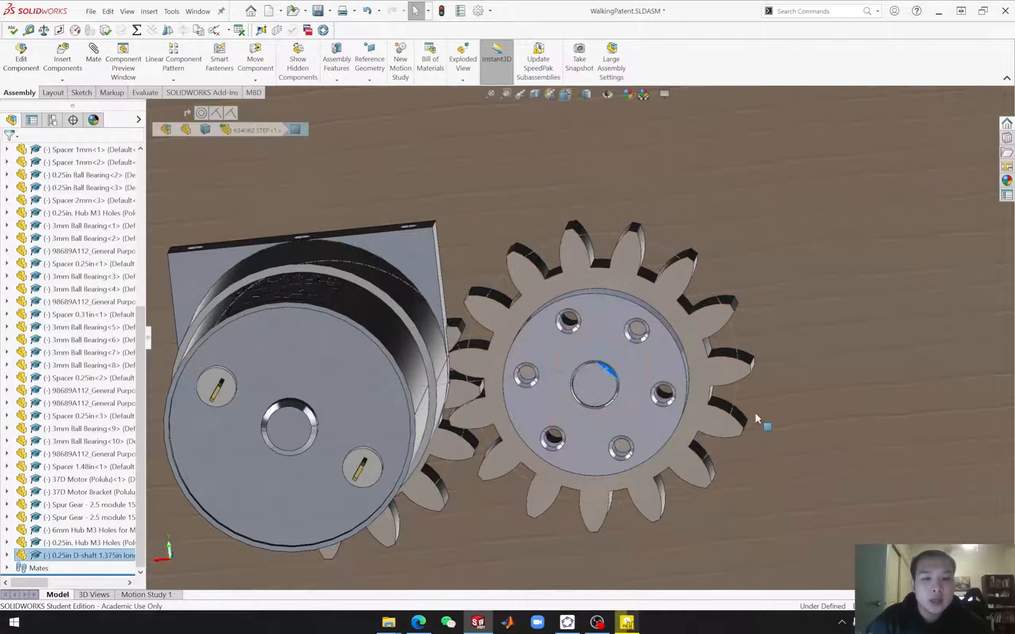
middle_drag(804, 414, 694, 383)
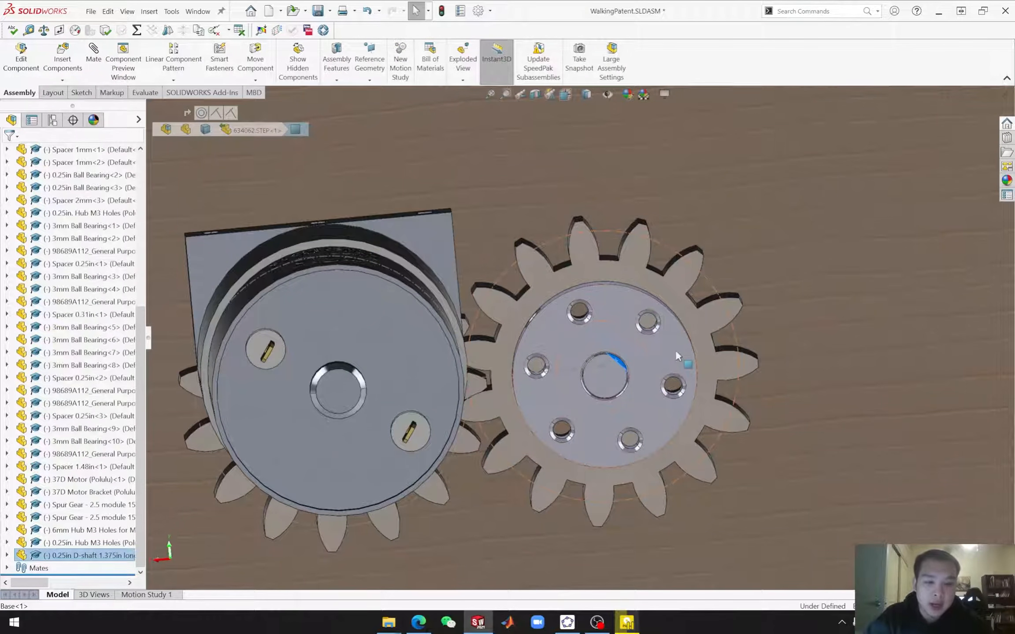
middle_drag(868, 386, 840, 355)
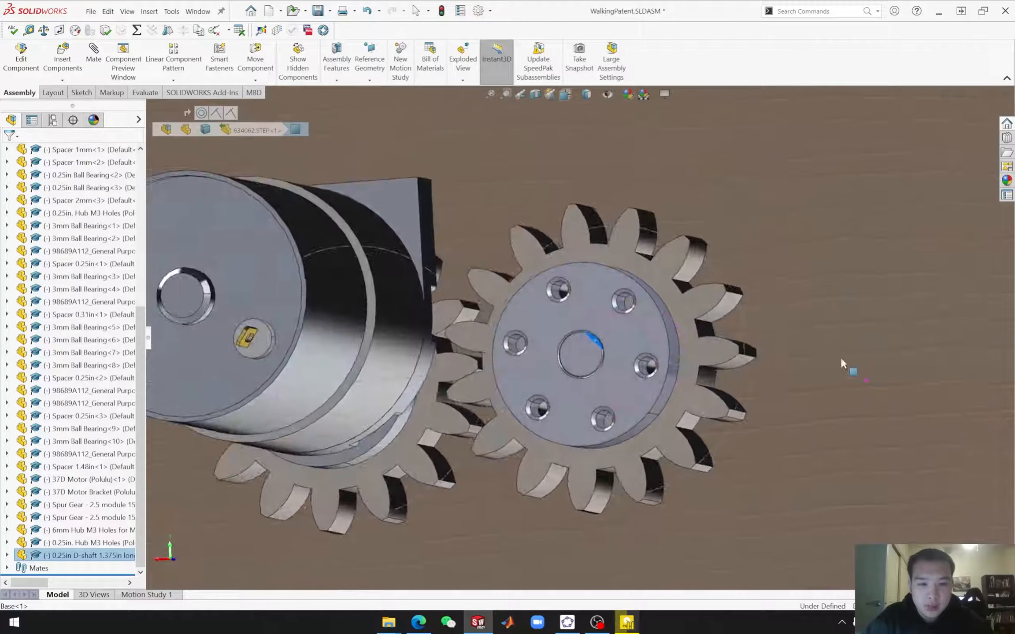
middle_drag(629, 311, 516, 307)
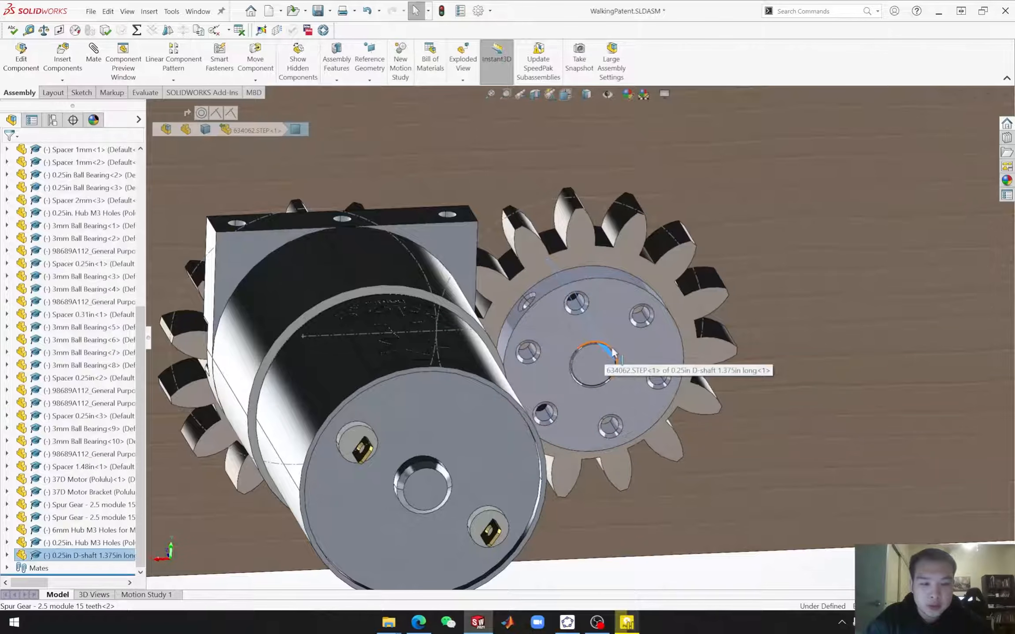
middle_drag(628, 392, 609, 332)
scroll(715, 415, up, 10)
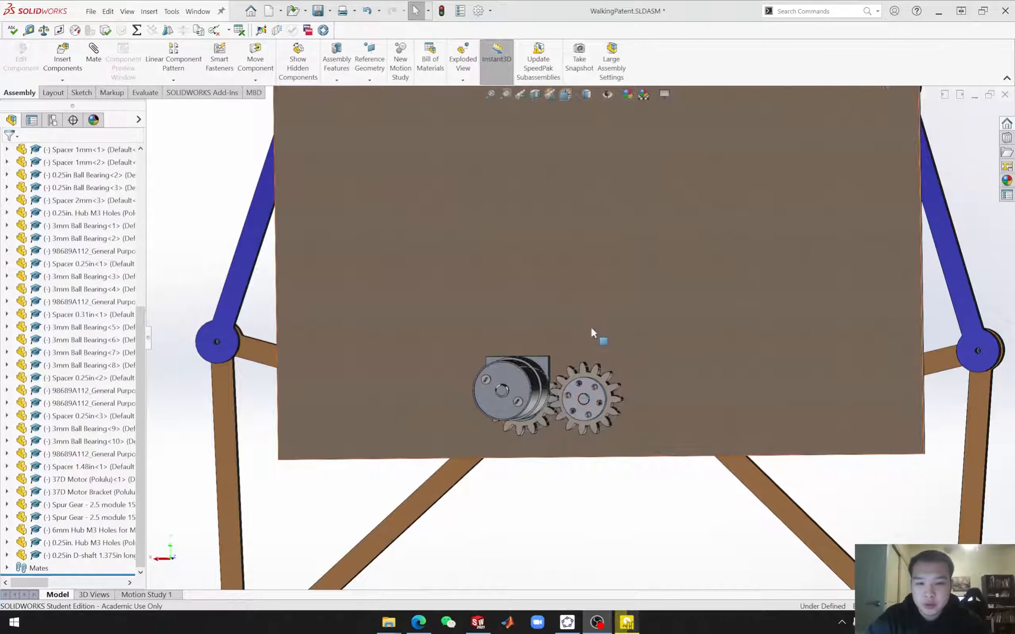
scroll(584, 331, up, 8)
middle_drag(589, 392, 579, 414)
scroll(577, 308, down, 5)
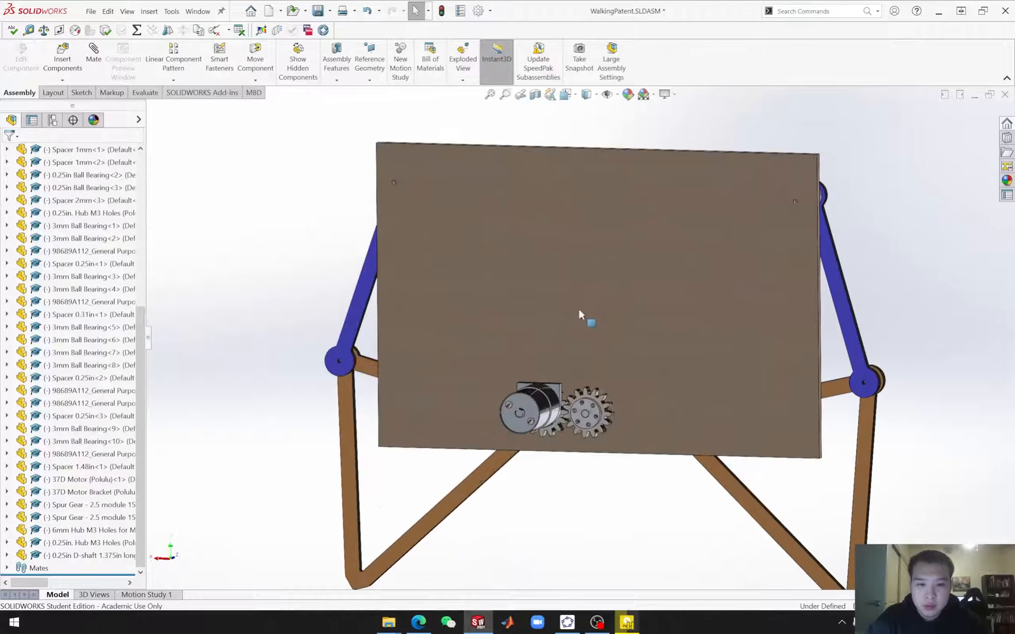
middle_drag(555, 374, 553, 381)
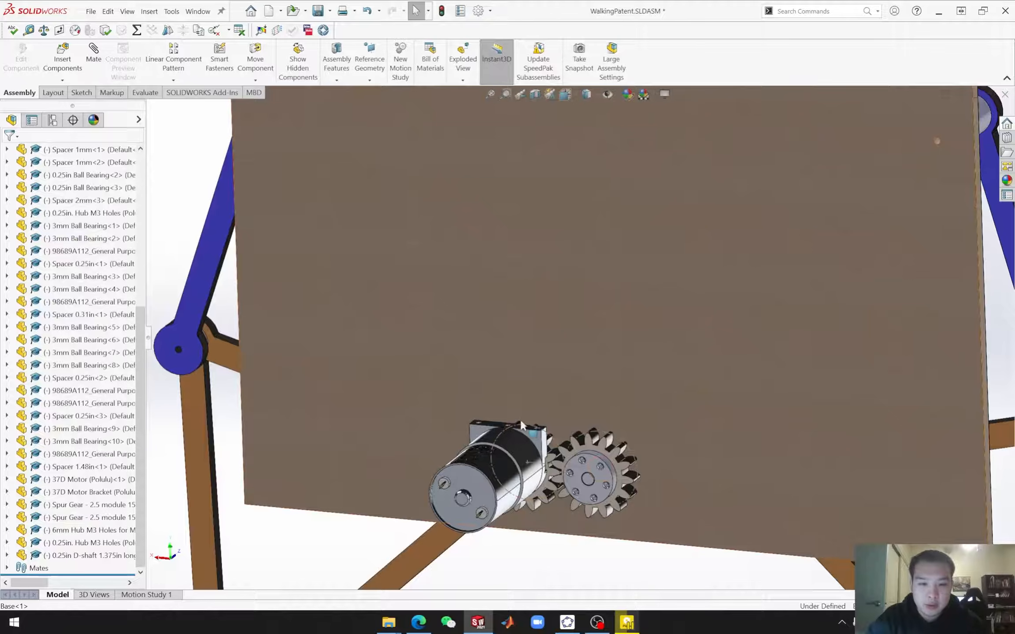
scroll(545, 379, up, 5)
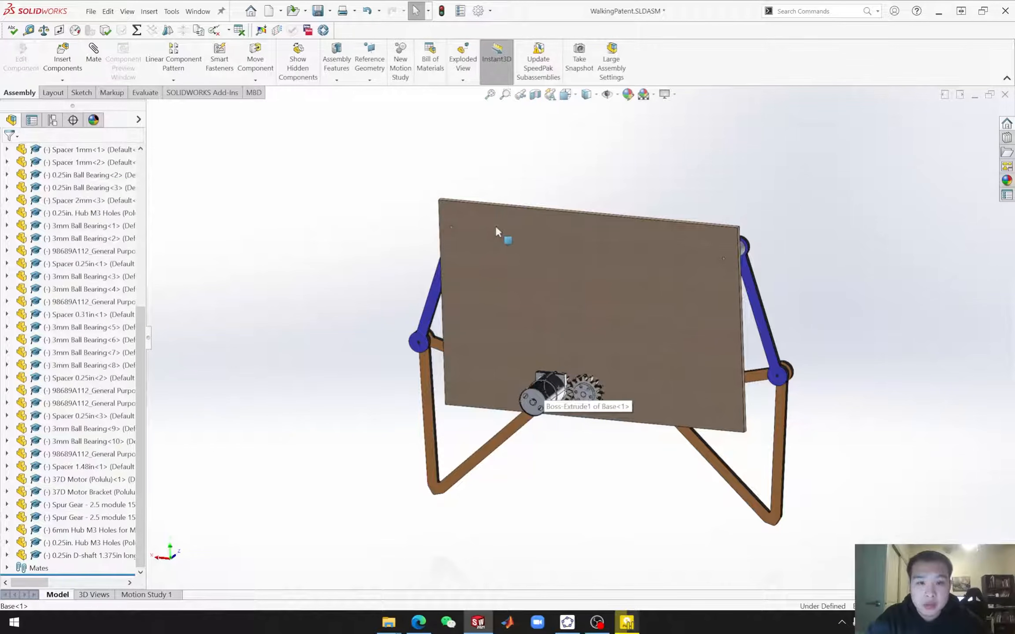
Step: Create a new part and sketch a center rectangle about 181 by 84 mm on the Front Plane, centered on the origin
click(273, 14)
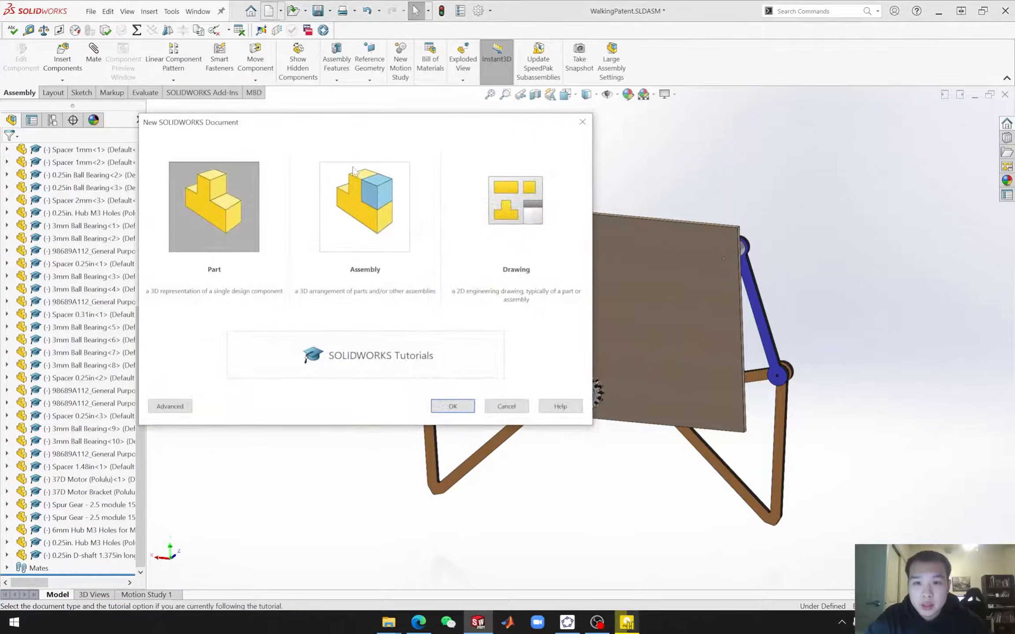
click(444, 406)
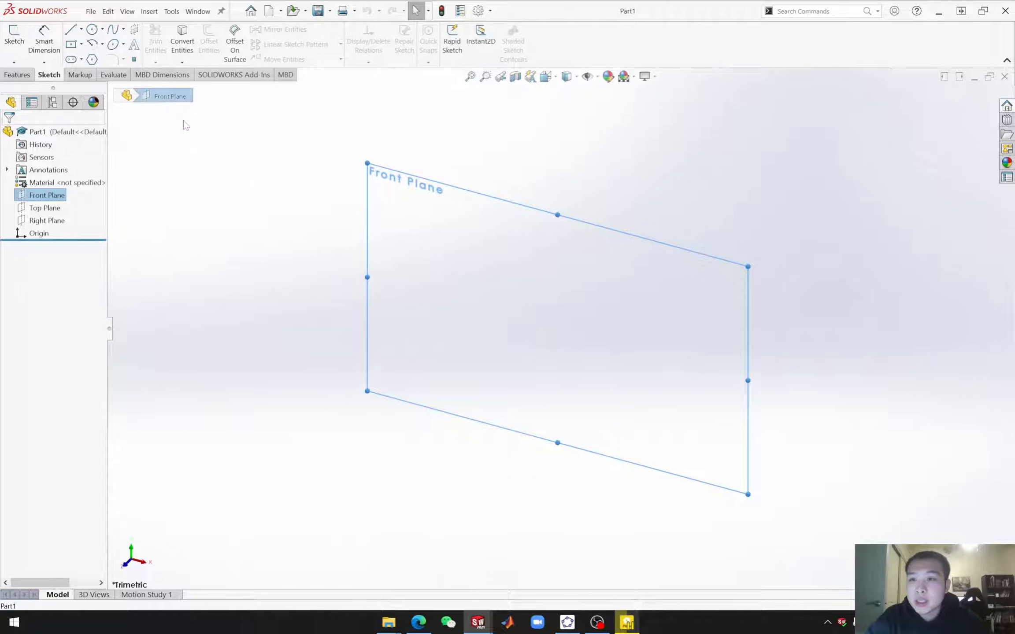
click(82, 44)
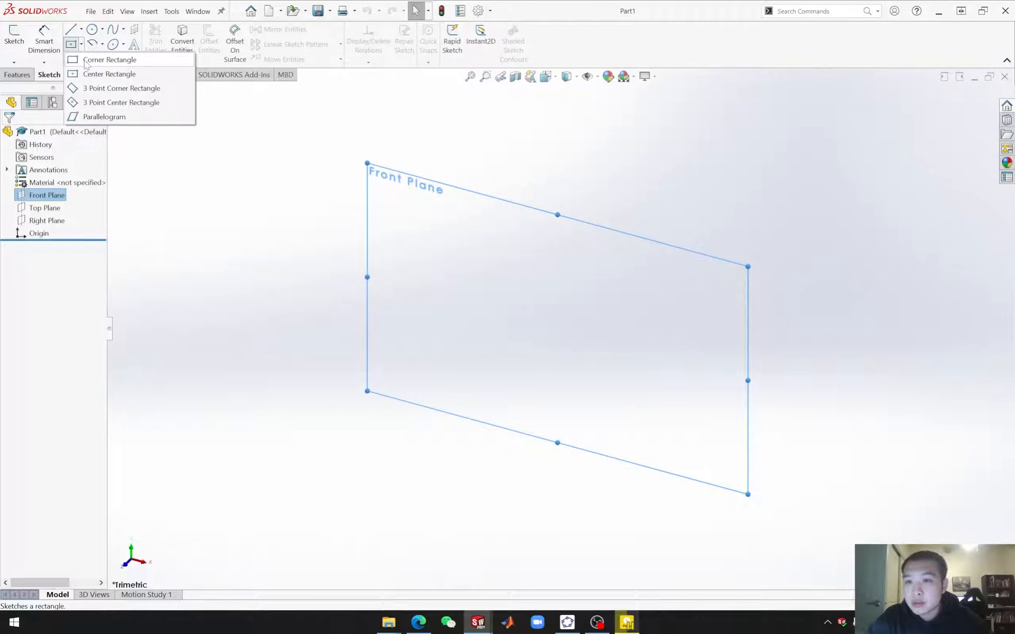
click(90, 74)
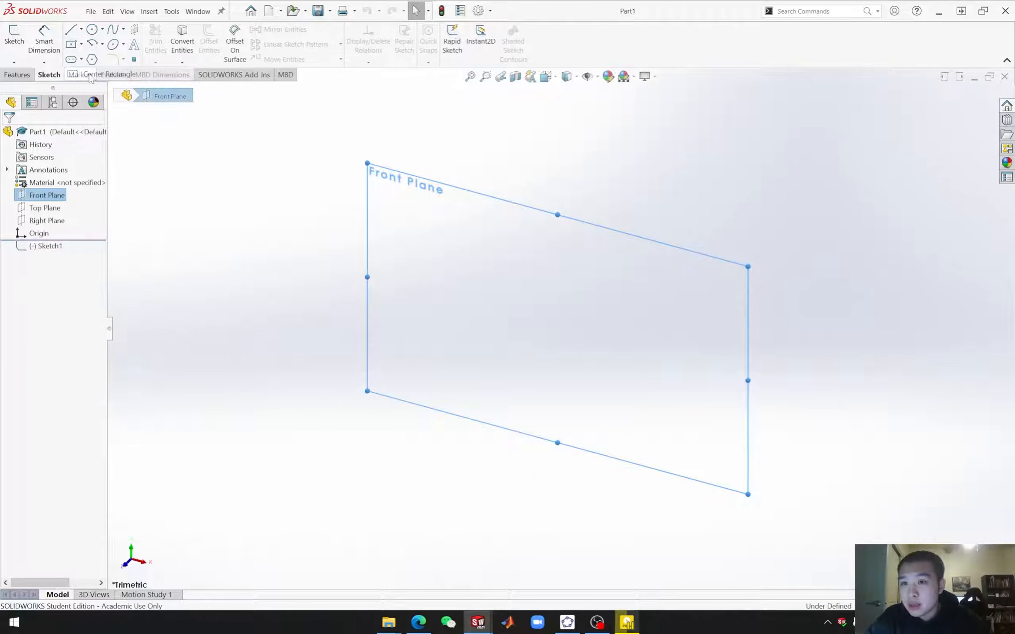
click(558, 329)
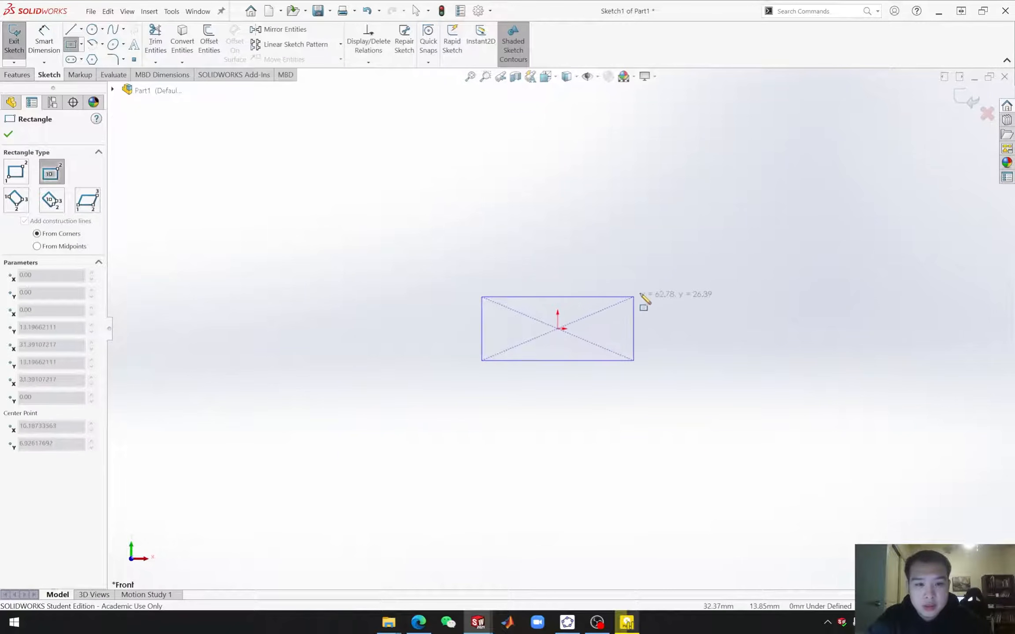
click(777, 226)
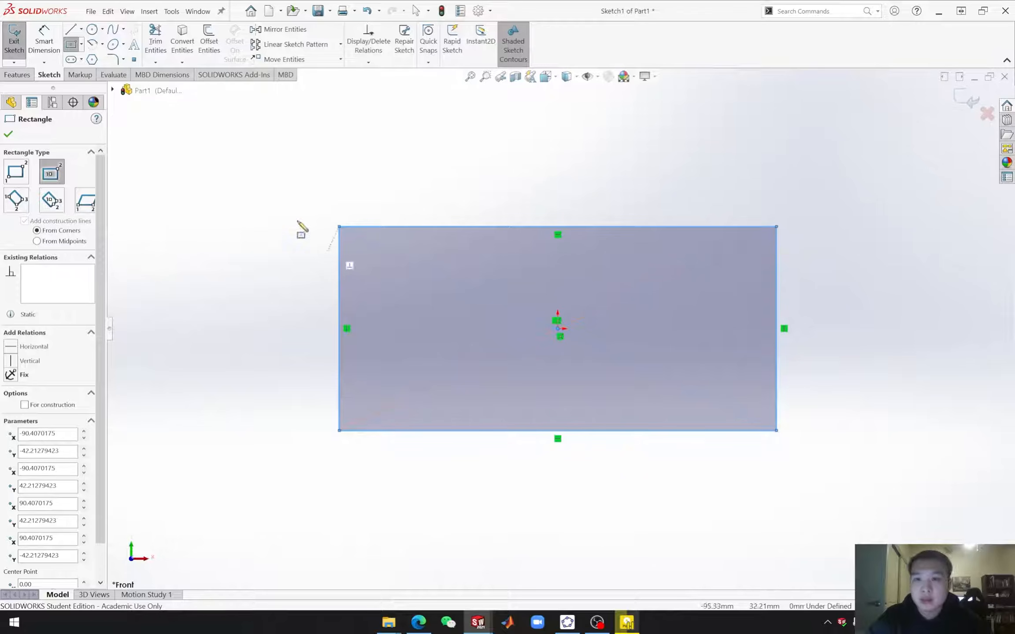
Step: Dimension the rectangle's vertical side to 2.2 in
click(50, 48)
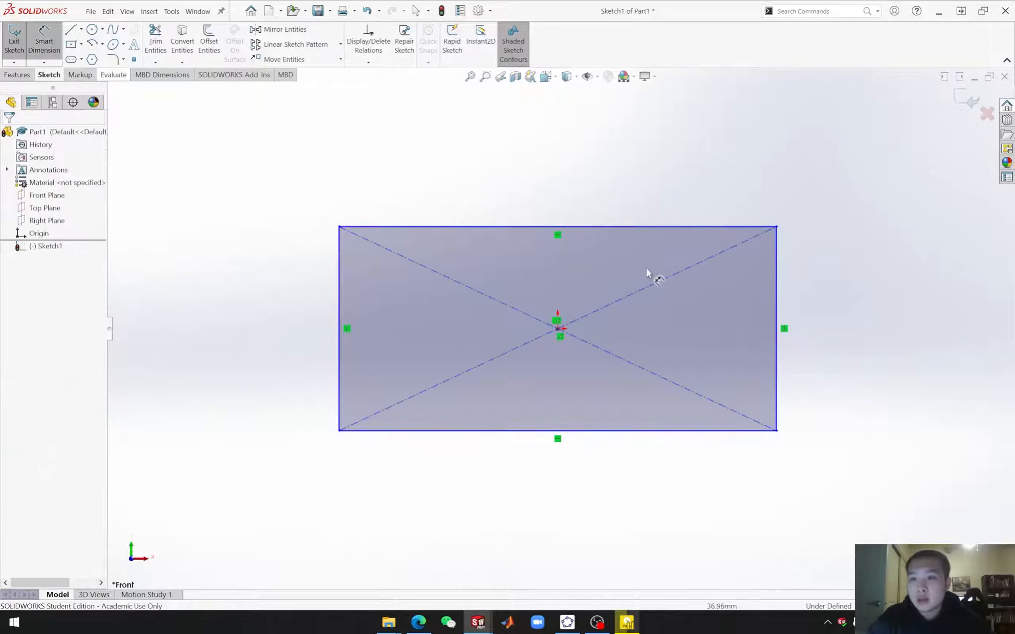
click(778, 361)
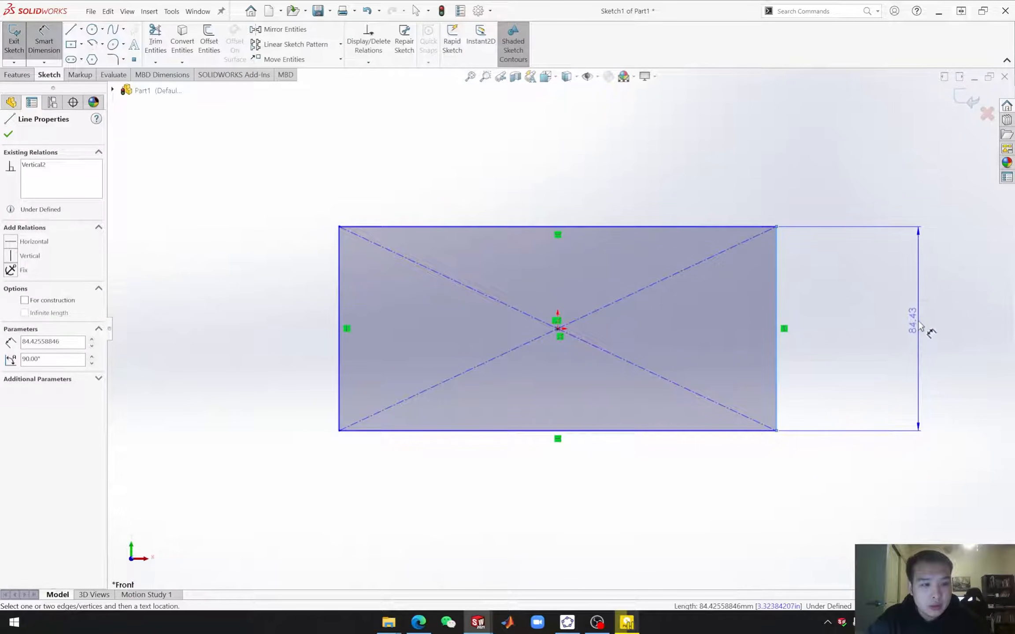
click(921, 340)
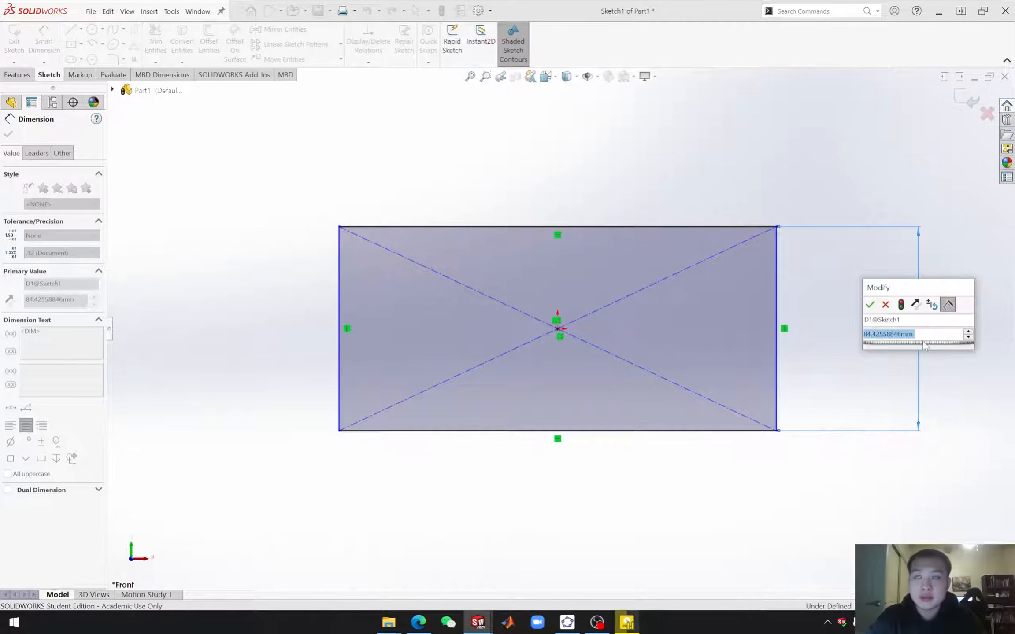
text(2.2in)
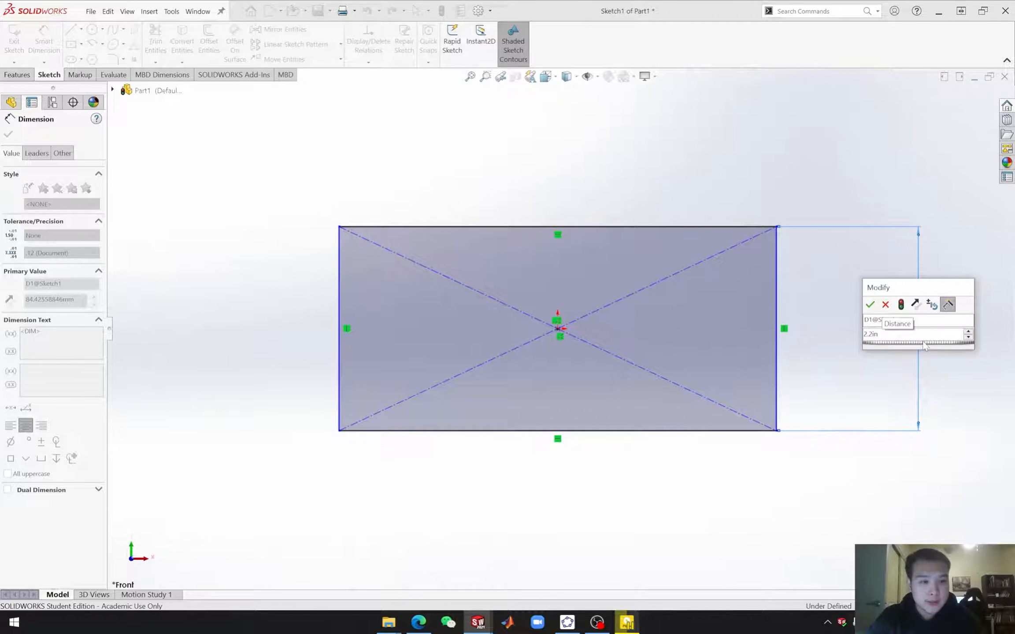
key(Return)
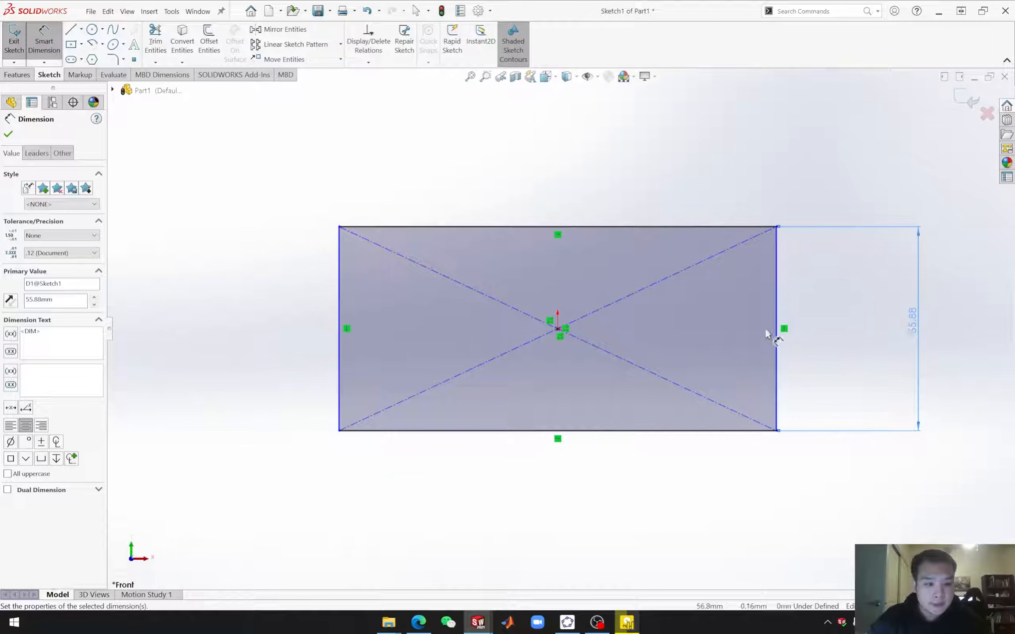
Step: Dimension the rectangle's horizontal side to 5 in and exit the sketch
click(542, 229)
click(568, 163)
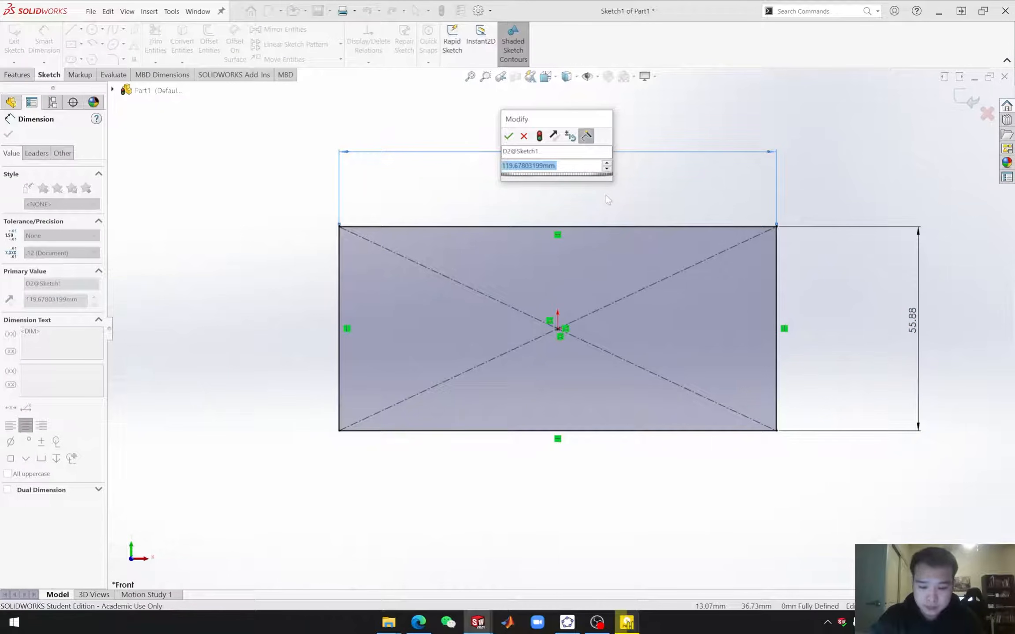
text(5in)
key(Return)
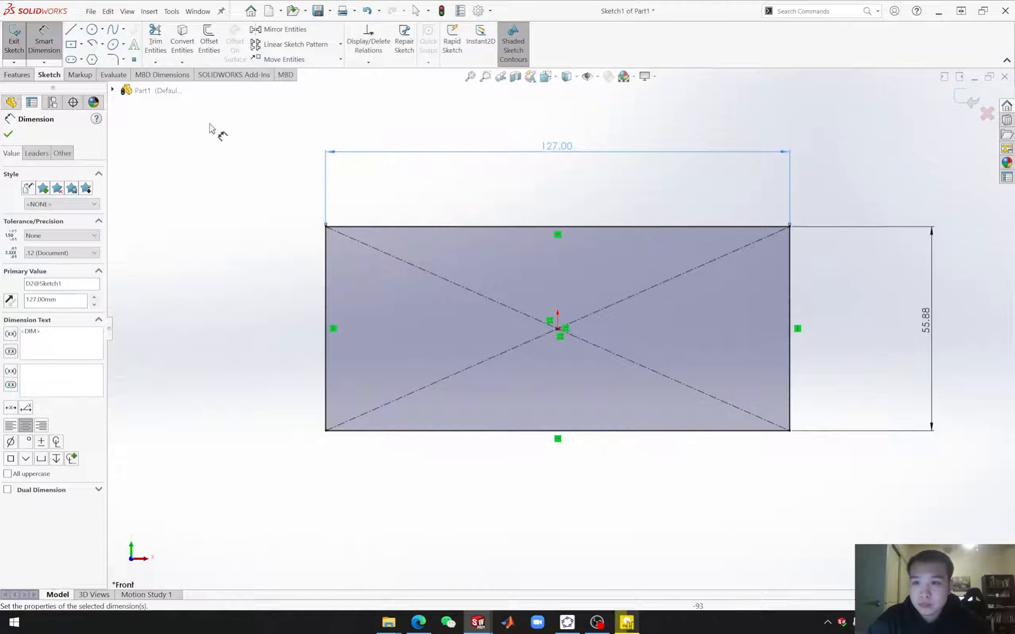
key(Escape)
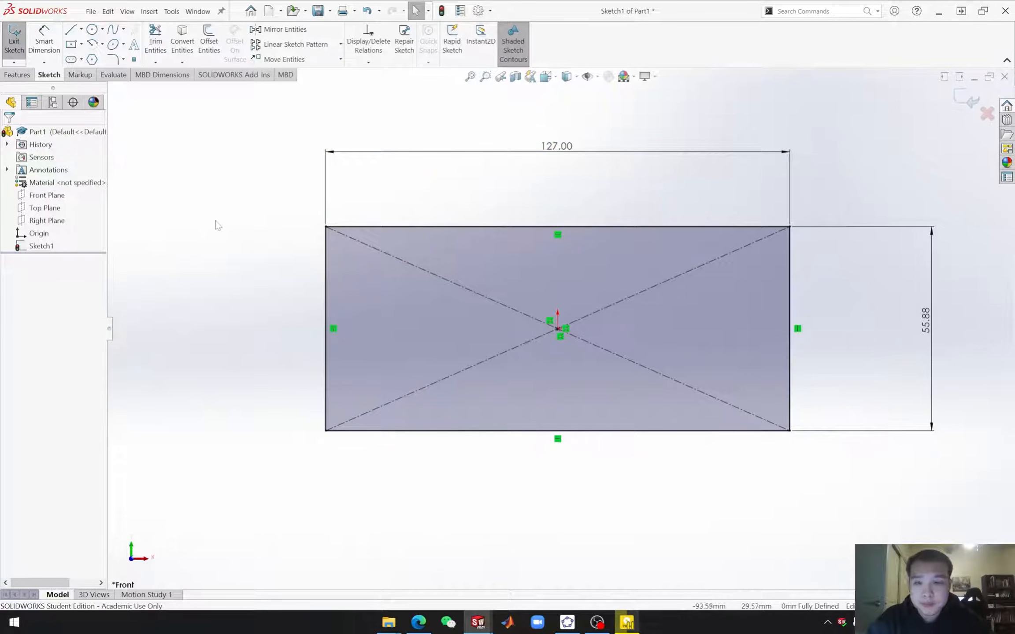
click(960, 105)
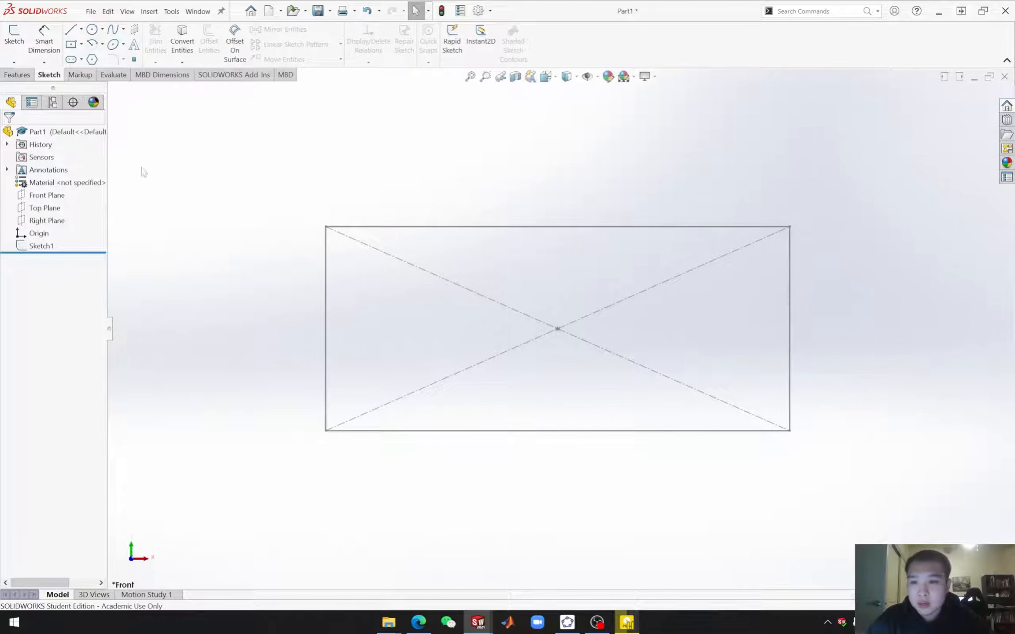
Step: Extrude the rectangle sketch 6 mm into a solid plate
click(48, 246)
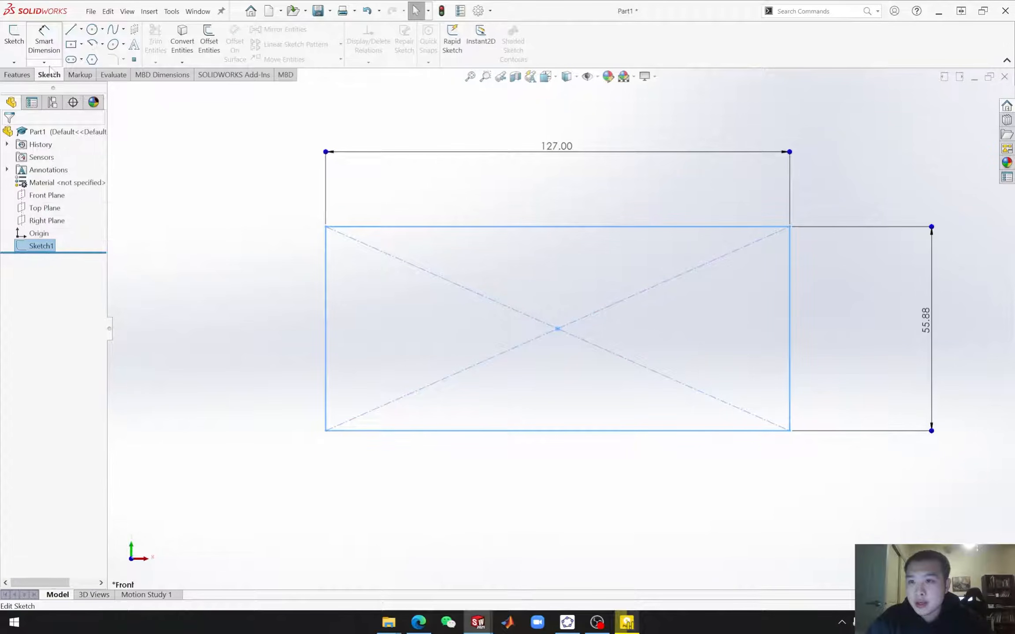
click(30, 75)
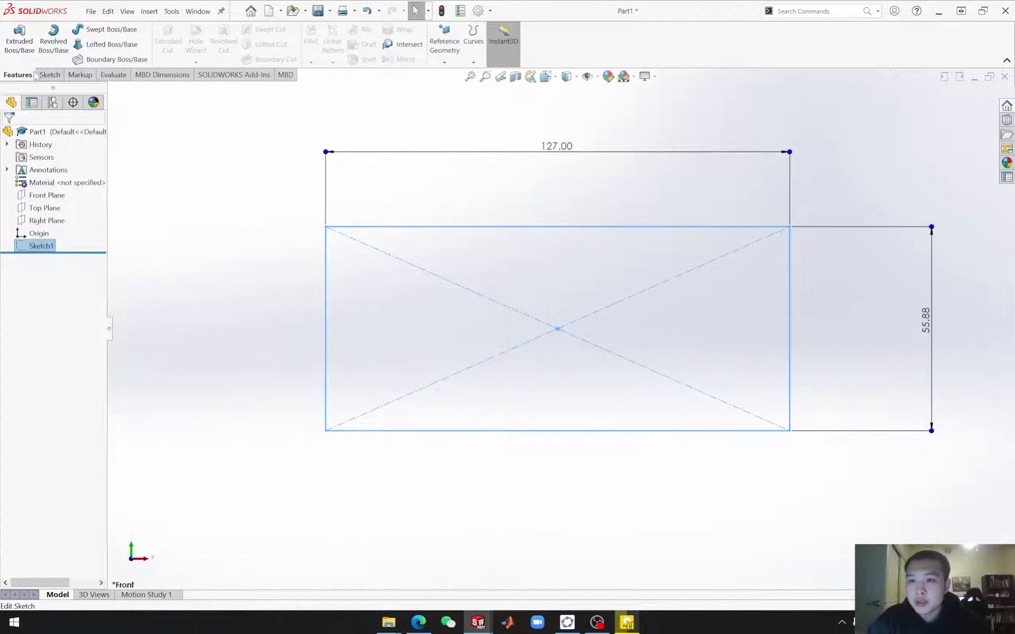
click(21, 51)
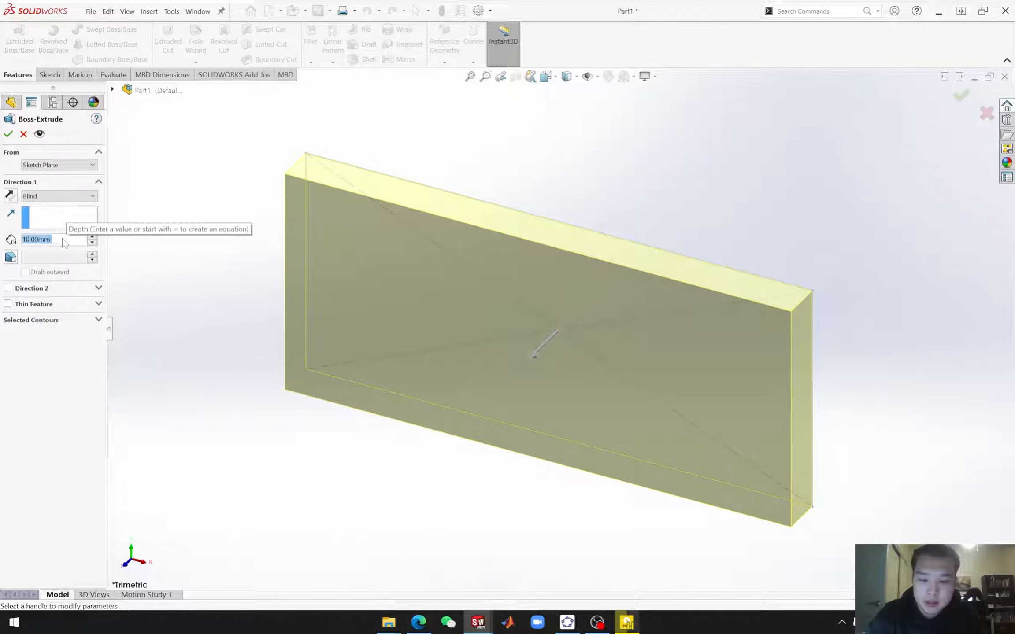
text(6mm)
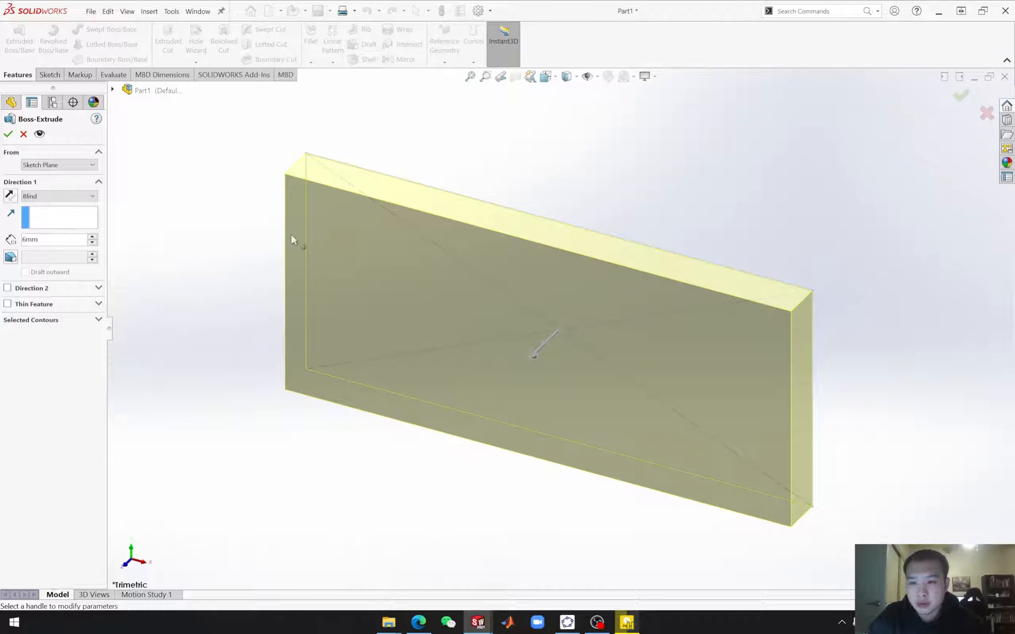
click(9, 134)
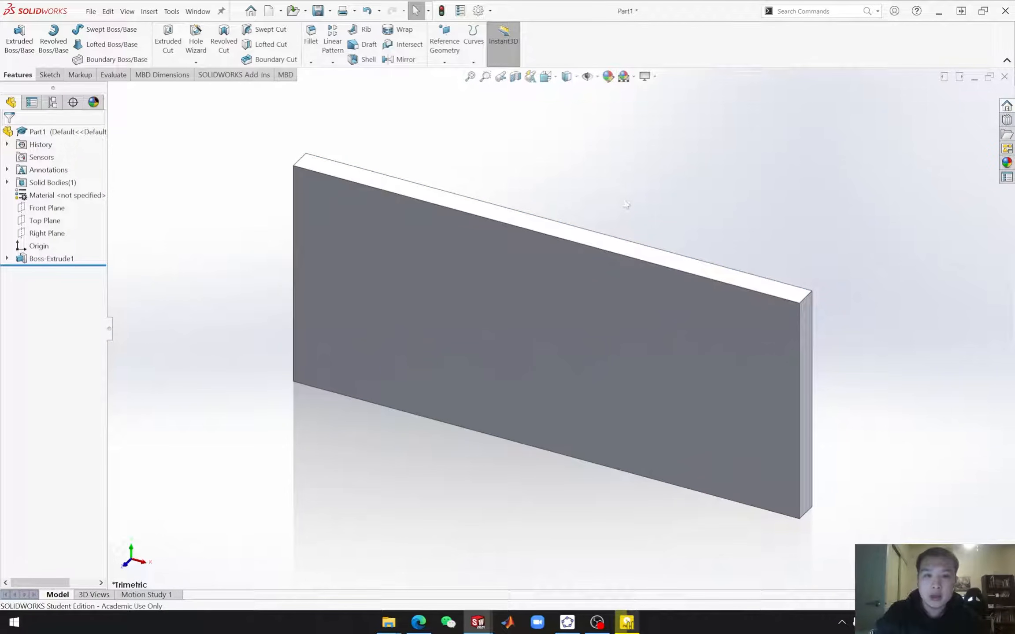
Step: Save the plate part as MotorBase.SLDPRT in the SW Templates 10-30-22 folder and close it to return to the assembly
key(ctrl+s)
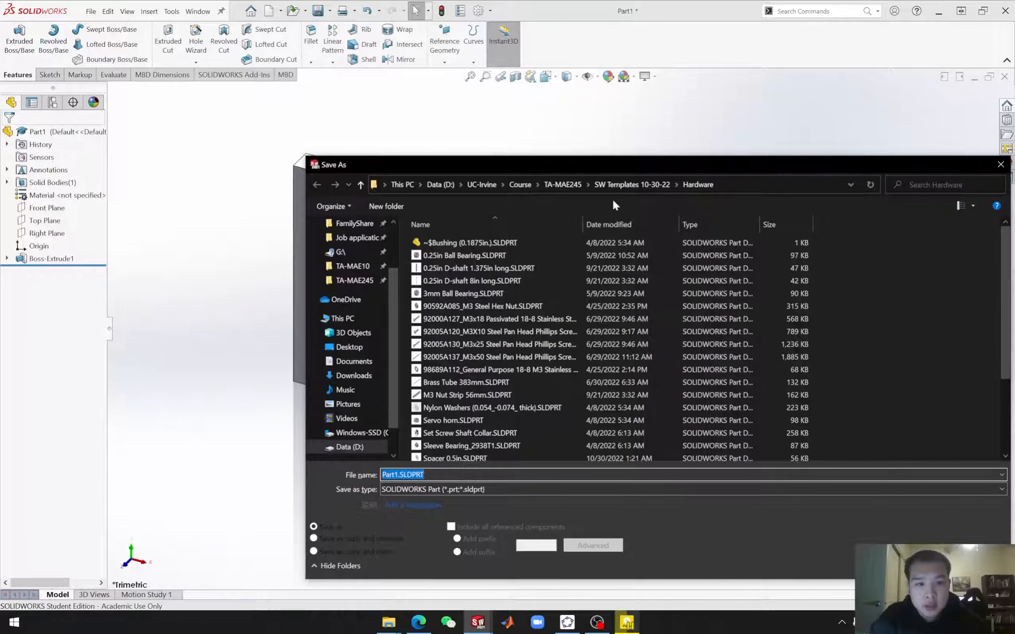
click(624, 185)
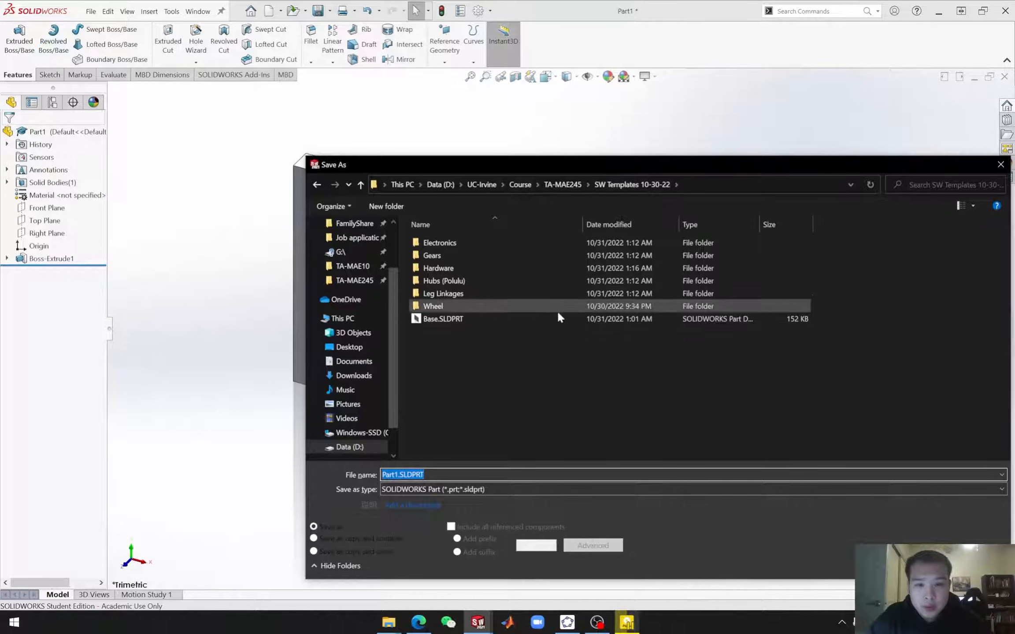
click(550, 370)
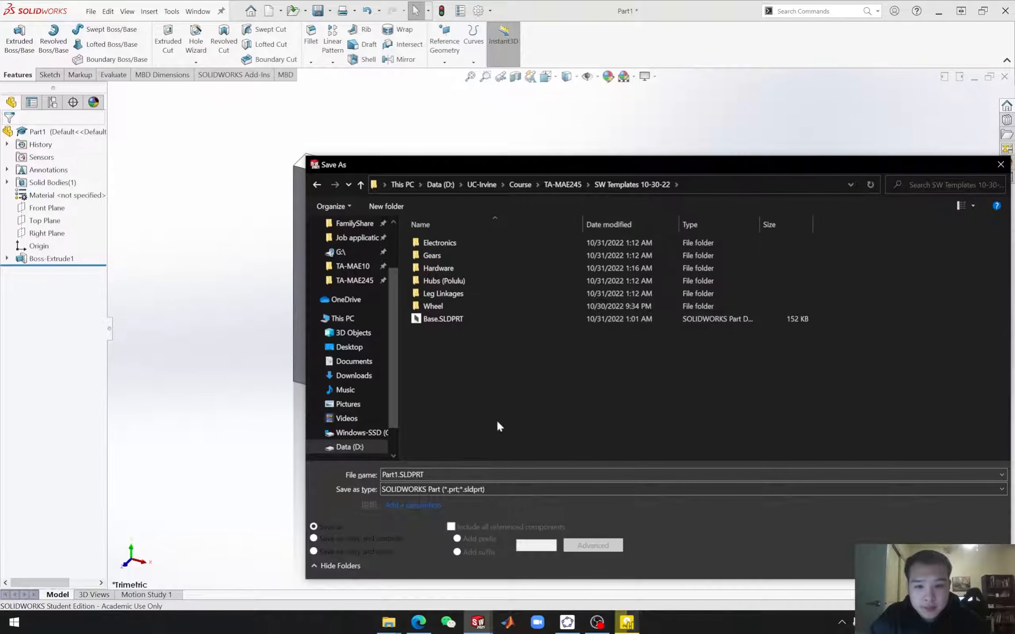
click(443, 319)
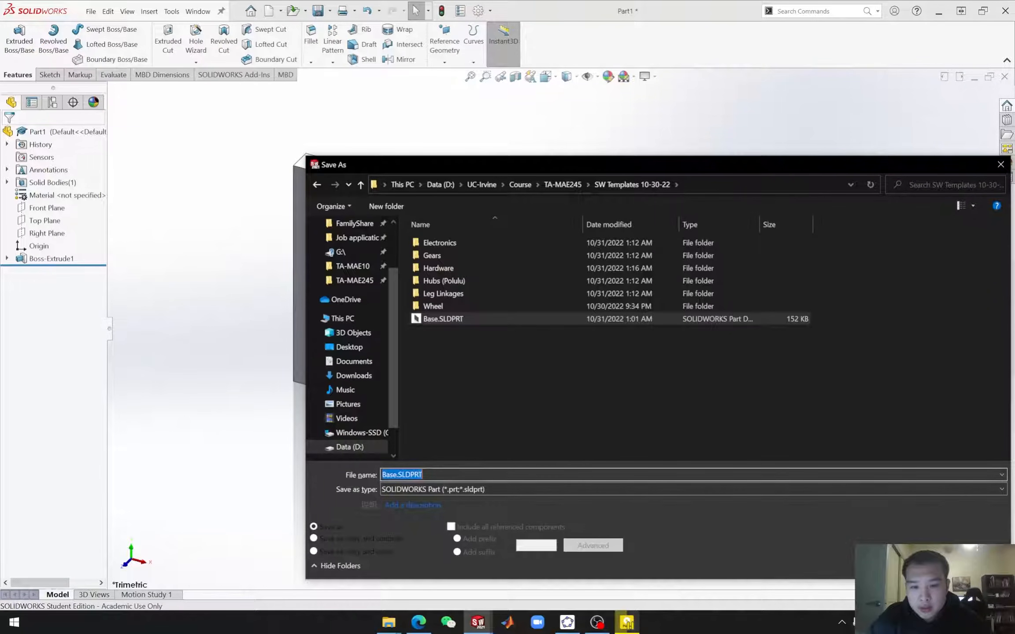
text(Moto)
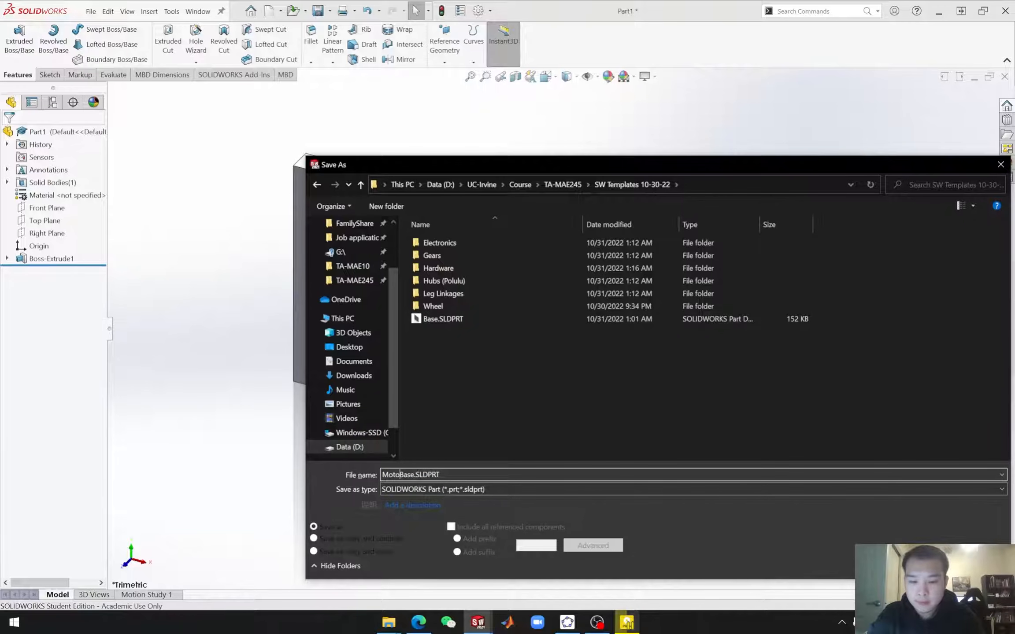
text(r)
key(Return)
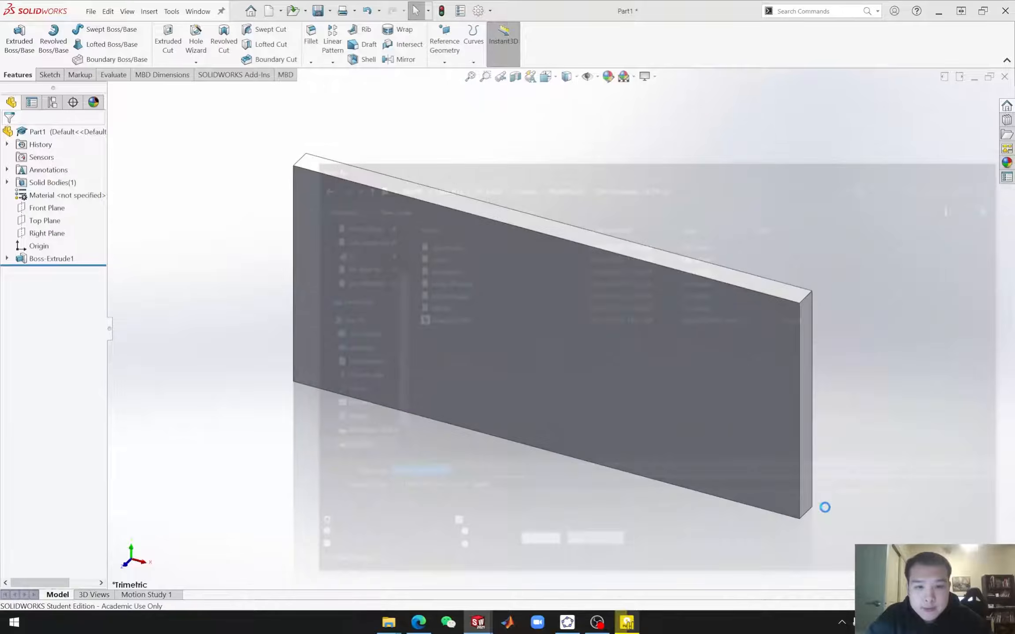
click(1001, 79)
Step: Insert the MotorBase part into the WalkingPatent assembly and place it in the free space beside the large base plate
middle_drag(534, 462, 541, 430)
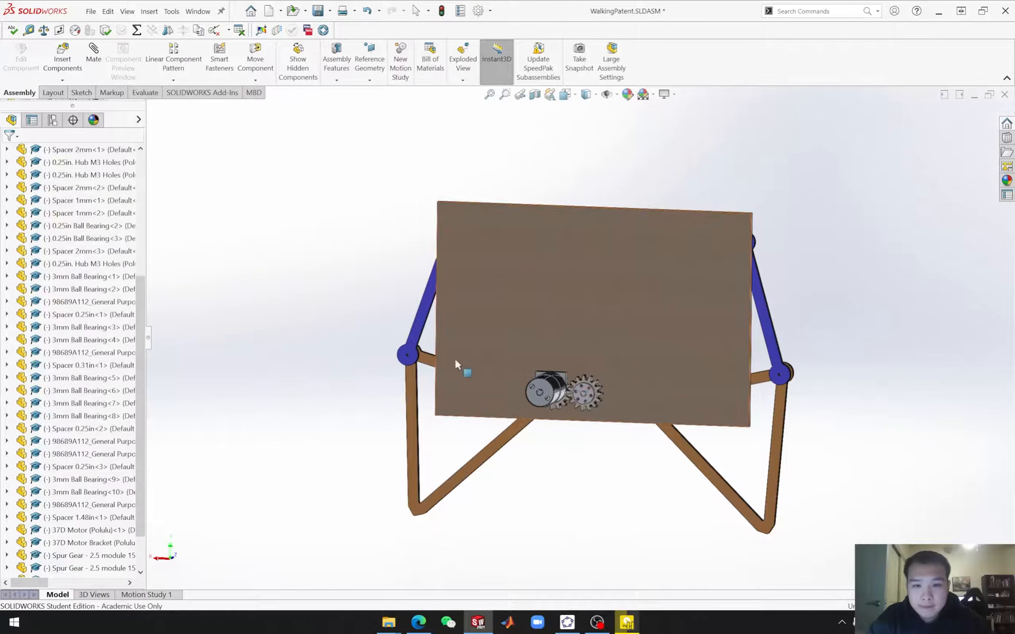
click(63, 59)
click(409, 350)
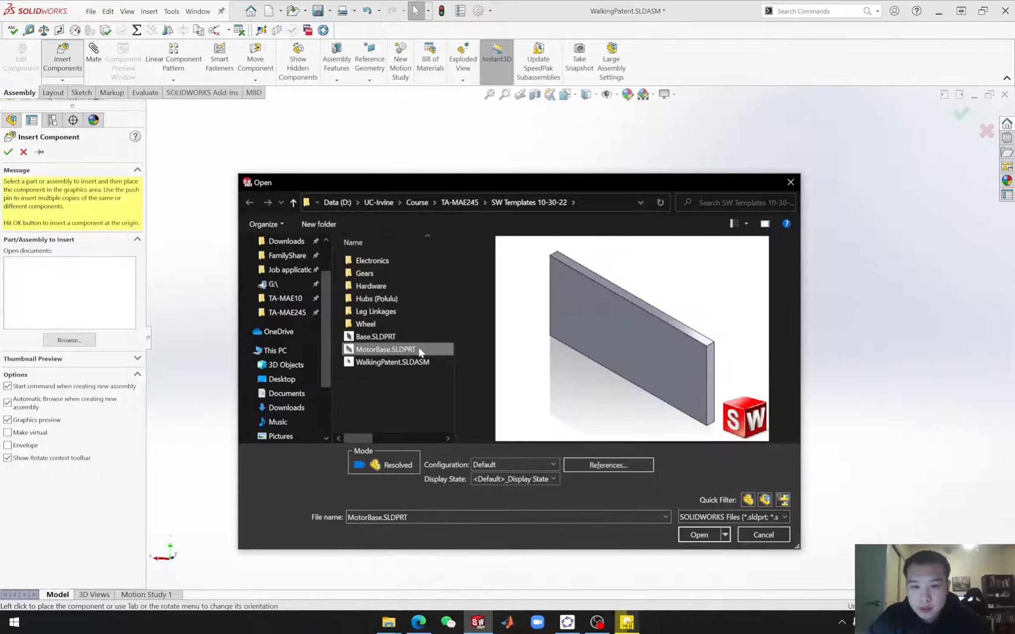
click(699, 535)
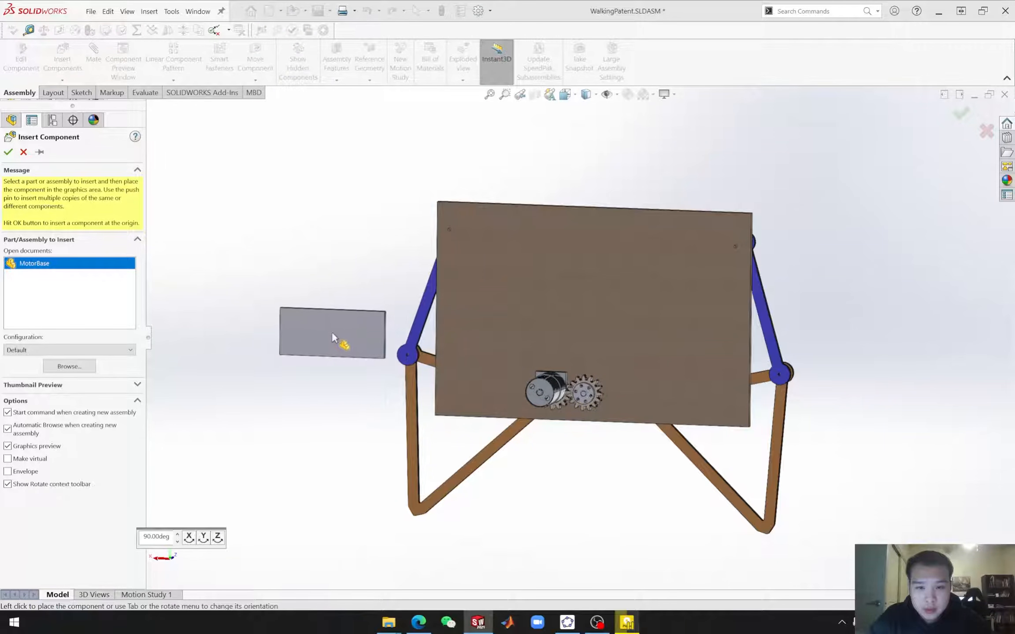
click(327, 331)
mouse_move(294, 314)
middle_down()
mouse_move(295, 328)
mouse_move(297, 311)
middle_up()
click(295, 330)
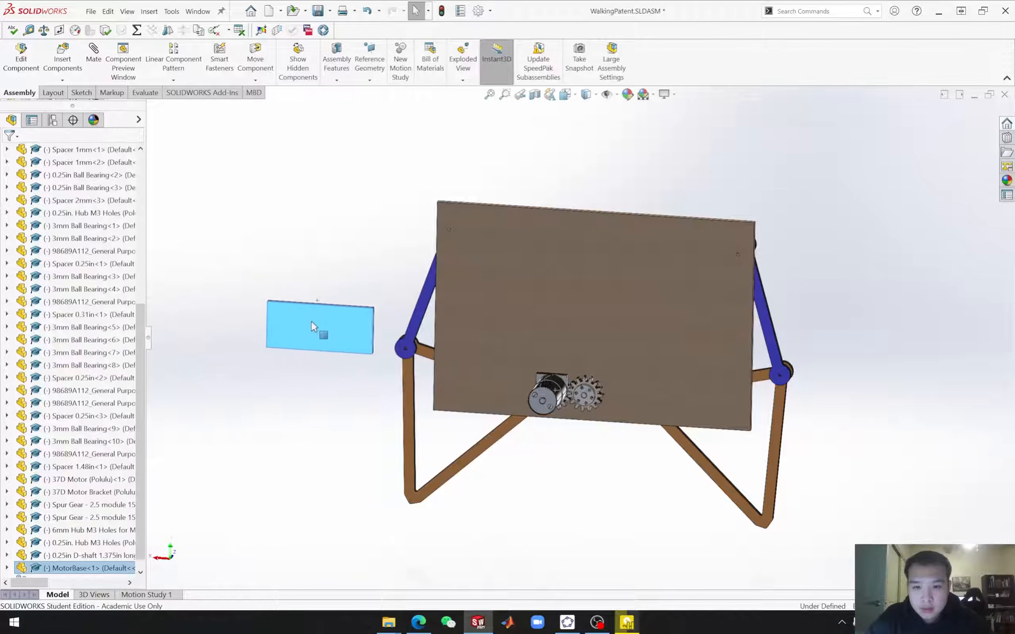
Step: Rotate the MotorBase plate in place so it lies roughly flat beside the base plate
drag(313, 326, 309, 316)
right_drag(297, 317, 264, 393)
click(275, 257)
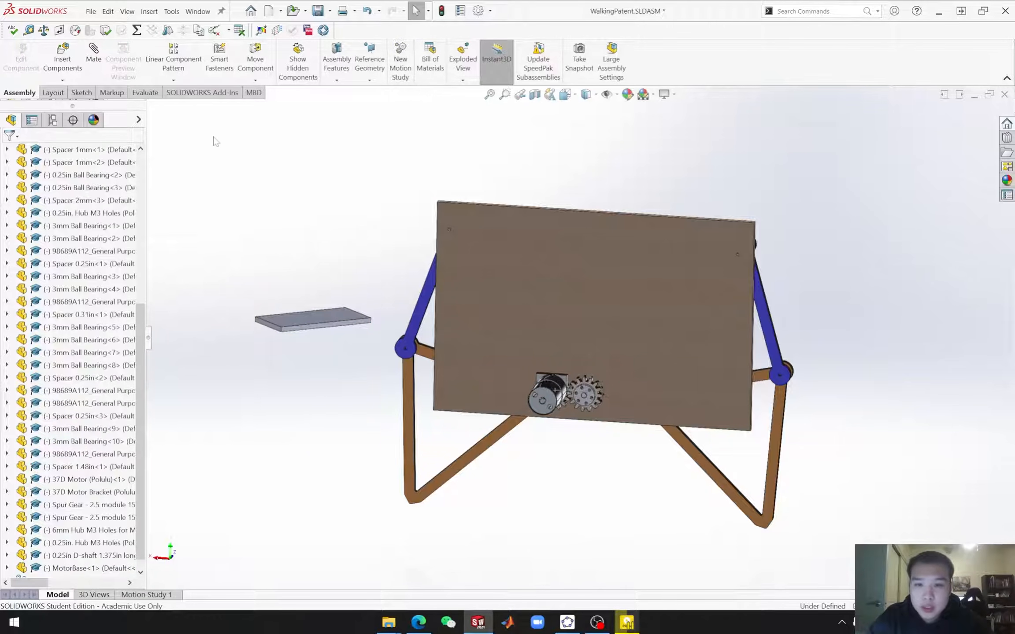
Step: Insert M3 Nut Strip 56mm from the Hardware folder and place it next to the MotorBase plate
click(63, 64)
click(392, 287)
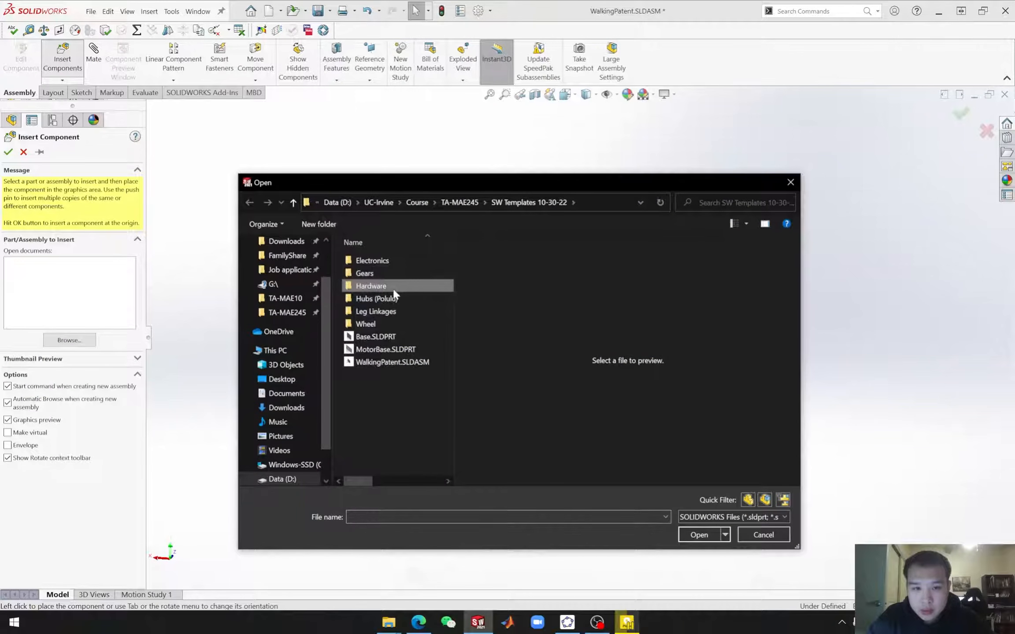
double_click(393, 286)
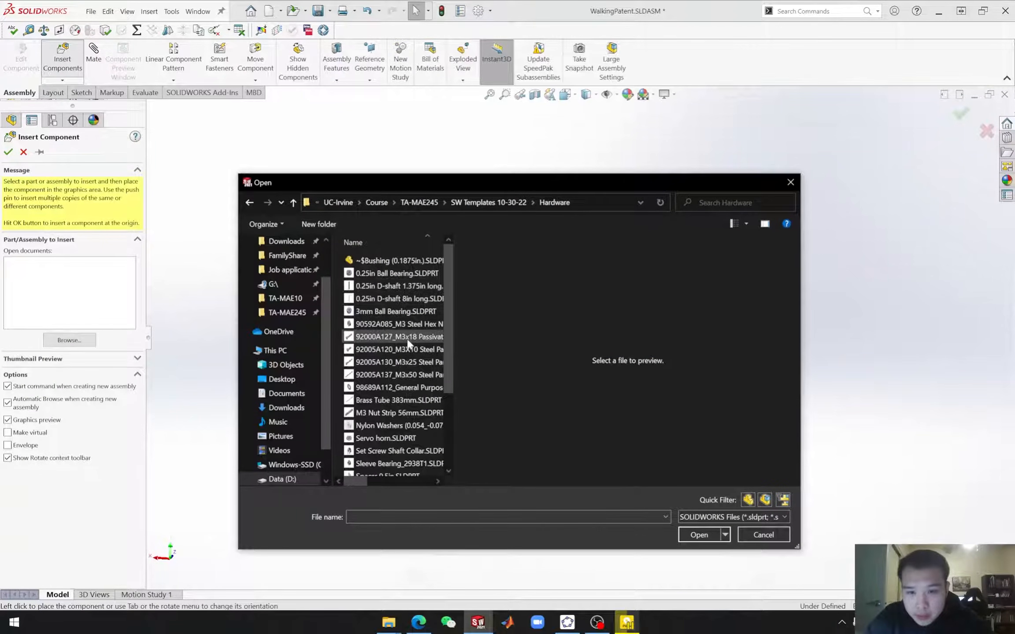
scroll(408, 351, down, 3)
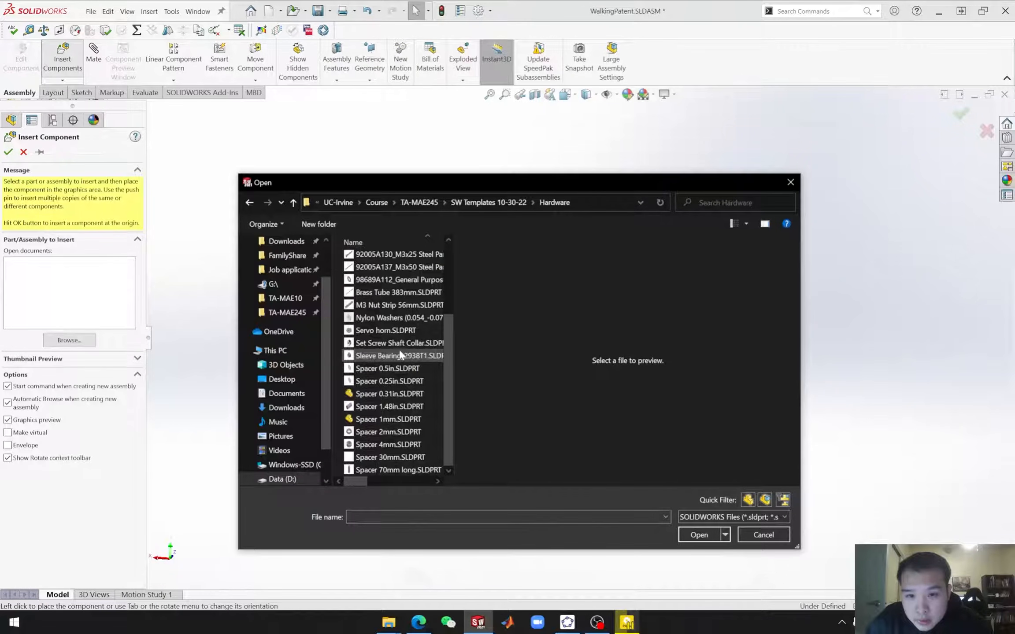
click(390, 331)
scroll(393, 335, up, 1)
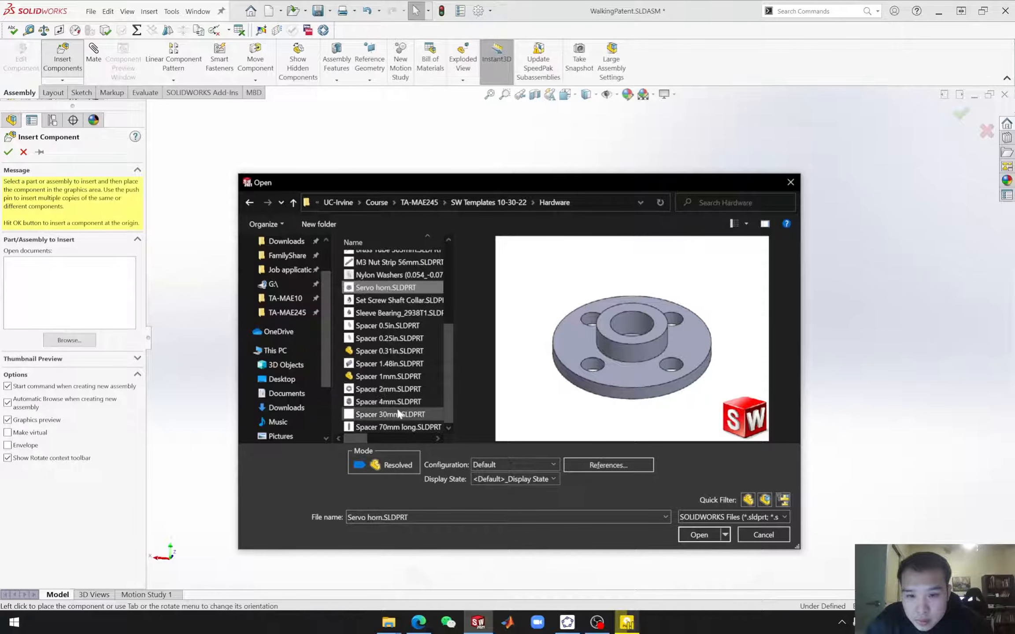
scroll(396, 396, up, 2)
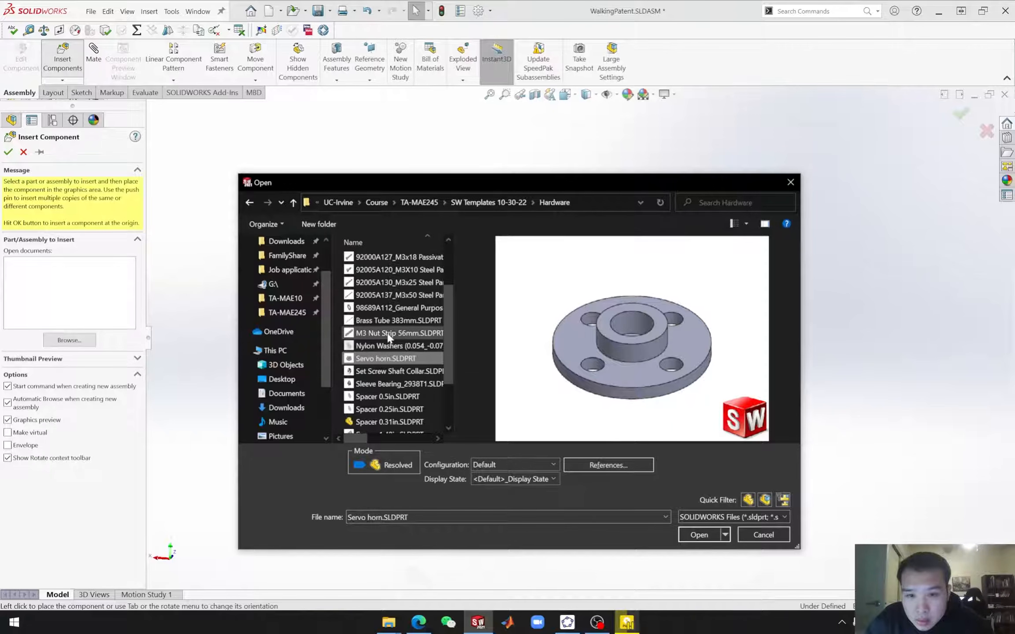
click(389, 335)
click(699, 535)
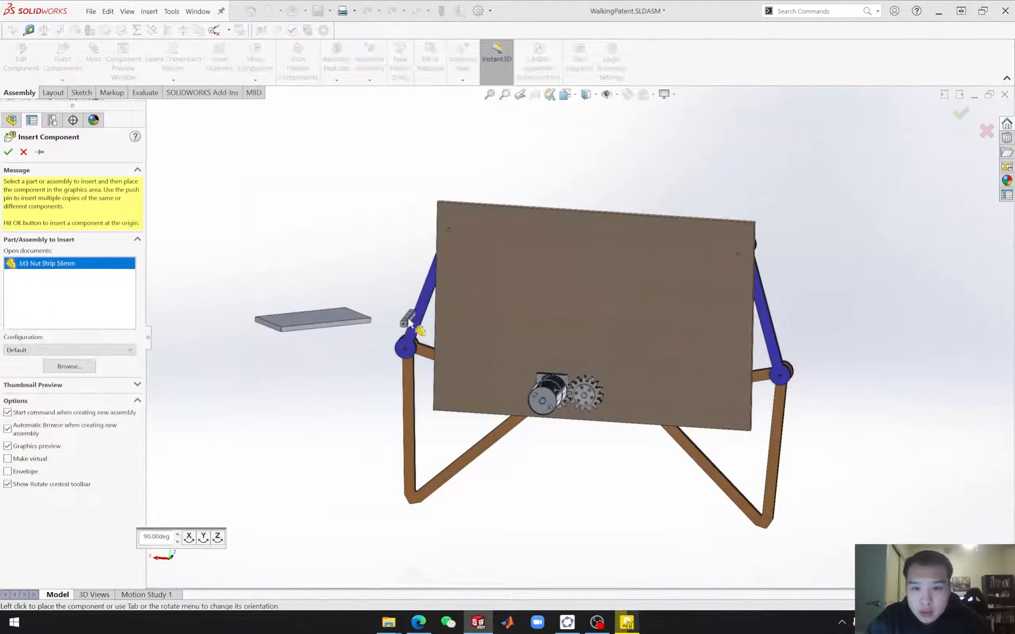
click(348, 304)
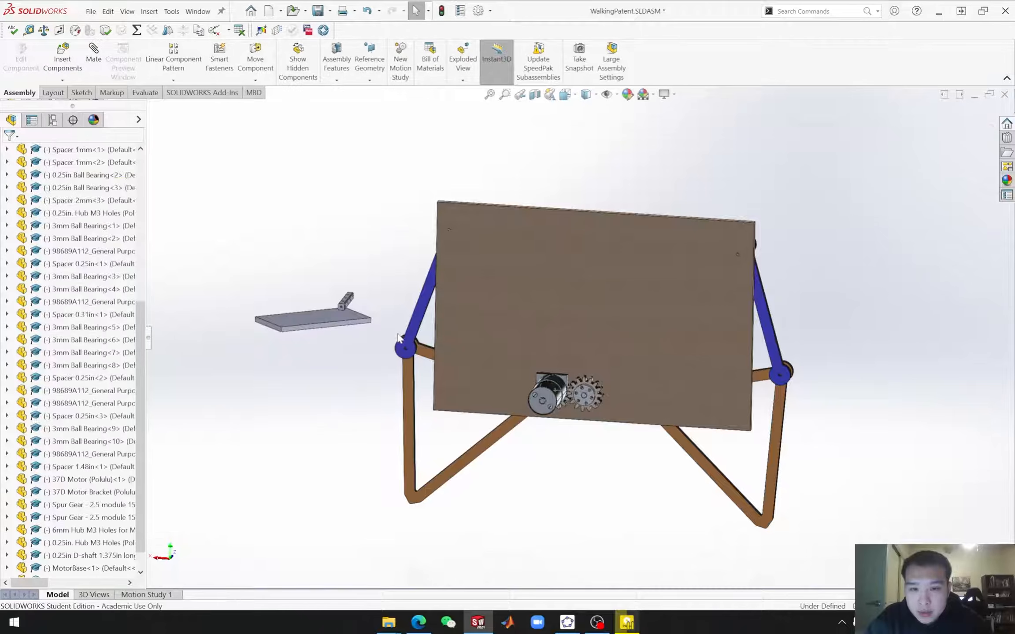
Step: Copy the large base plate's brown appearance and paste it onto the MotorBase body
scroll(446, 327, down, 4)
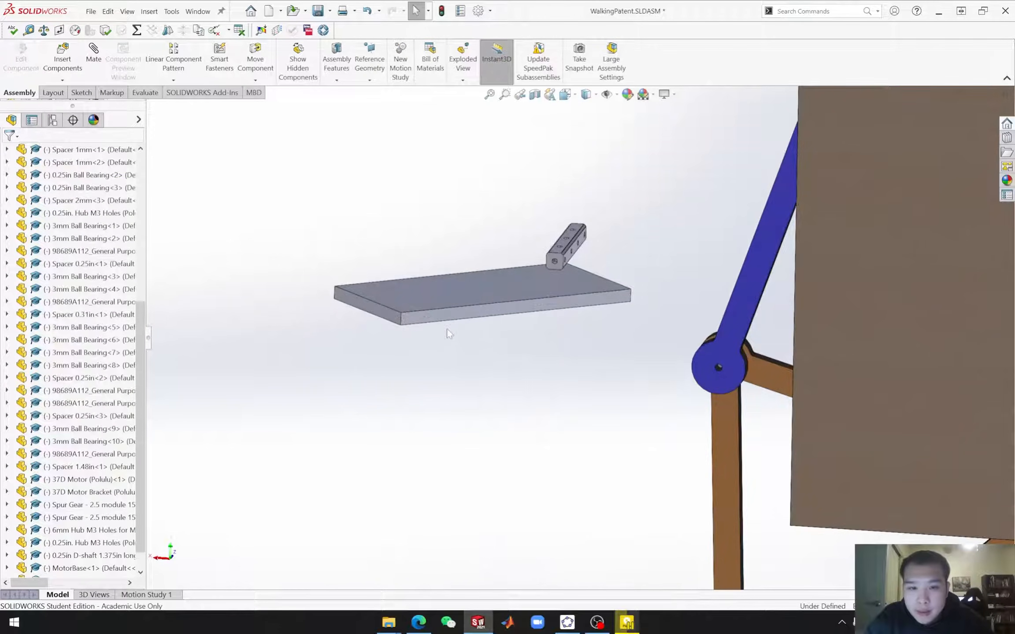
click(505, 287)
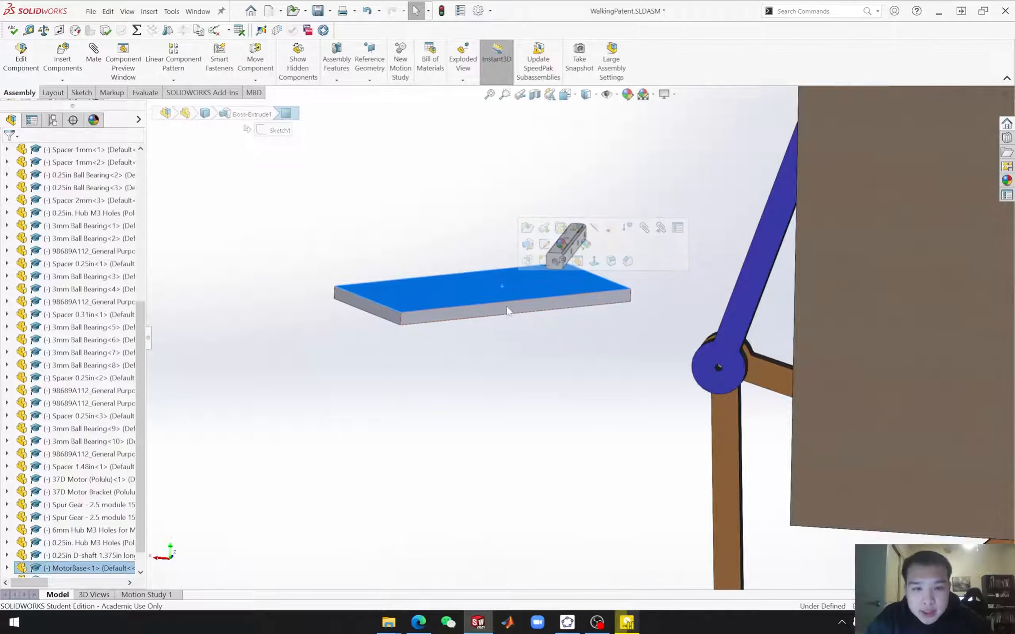
scroll(569, 345, up, 3)
scroll(569, 347, up, 2)
click(726, 287)
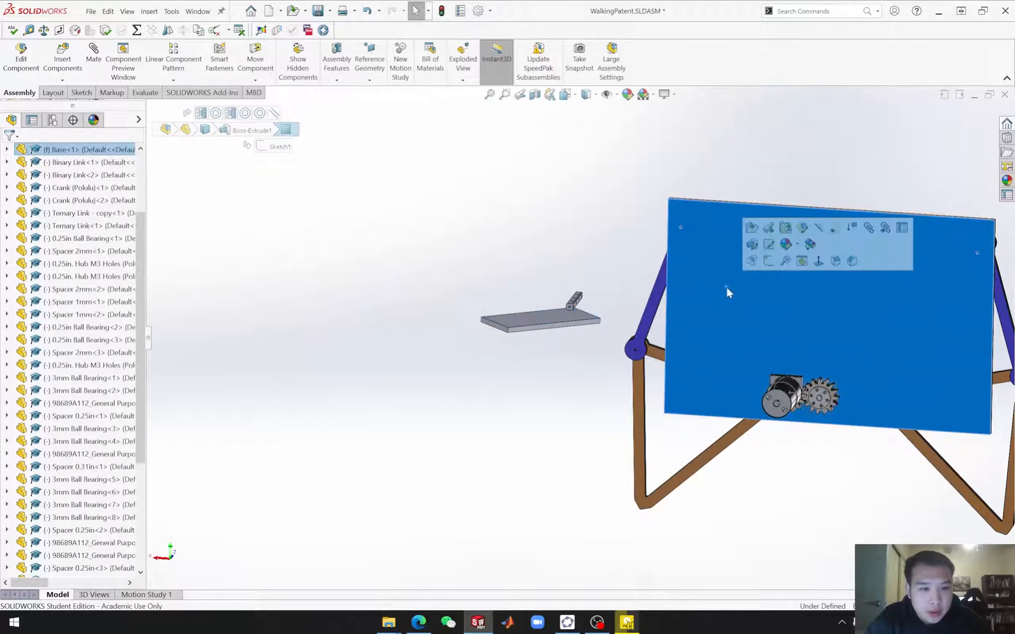
click(812, 245)
click(518, 318)
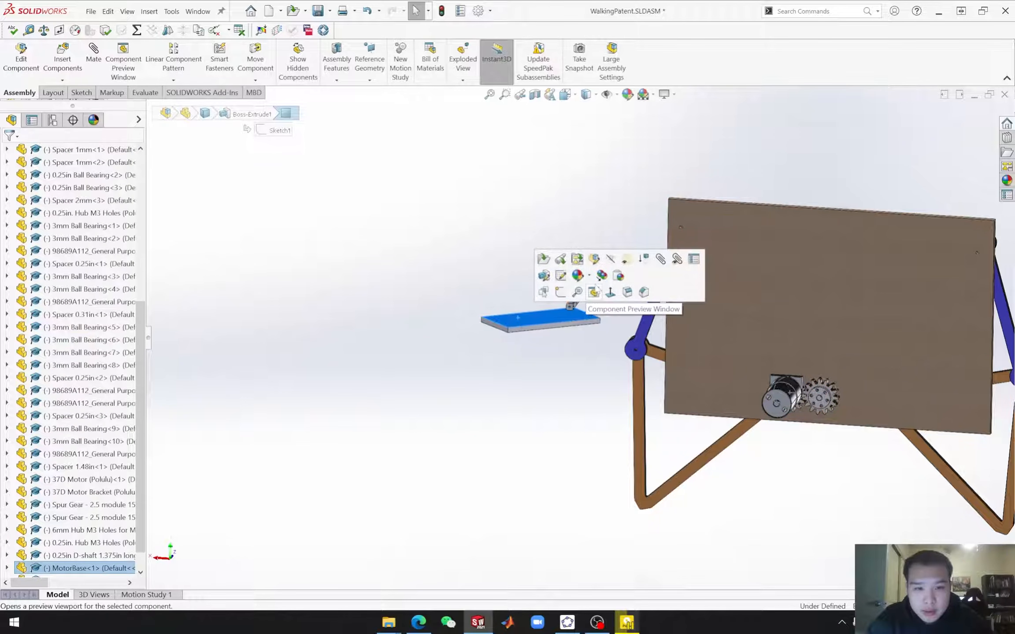
click(619, 276)
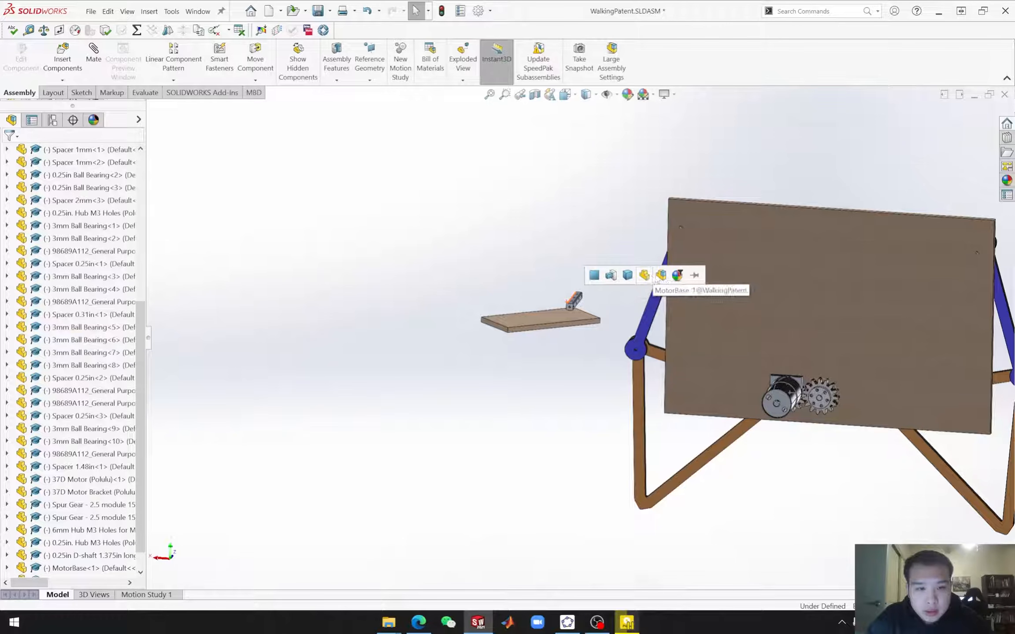
click(627, 276)
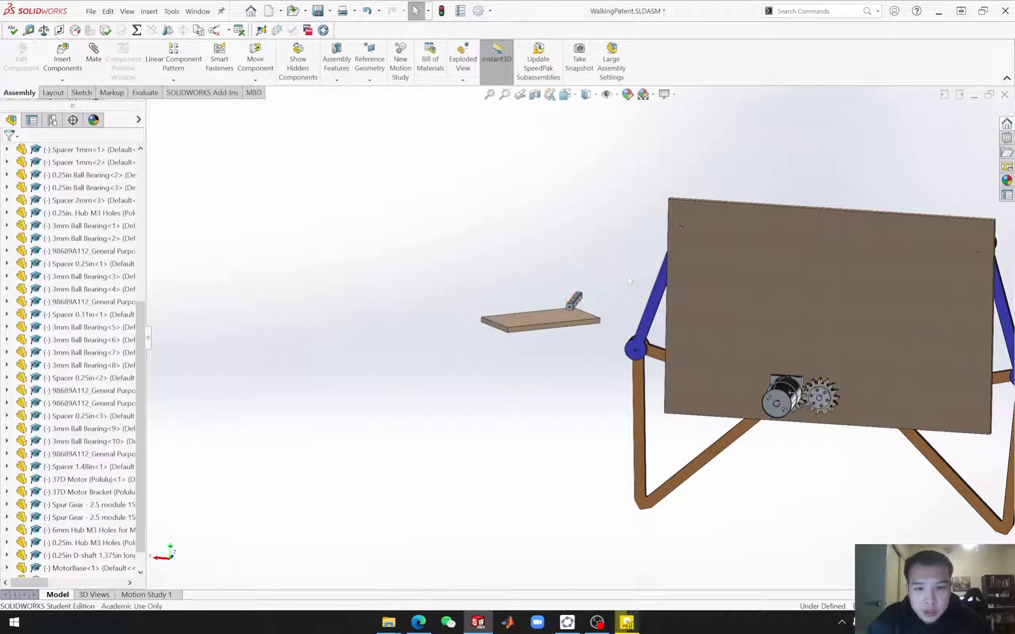
Step: Move the M3 nut strip clear of the MotorBase plate into the free space above it
scroll(561, 318, down, 3)
middle_drag(563, 350, 568, 398)
scroll(574, 325, down, 3)
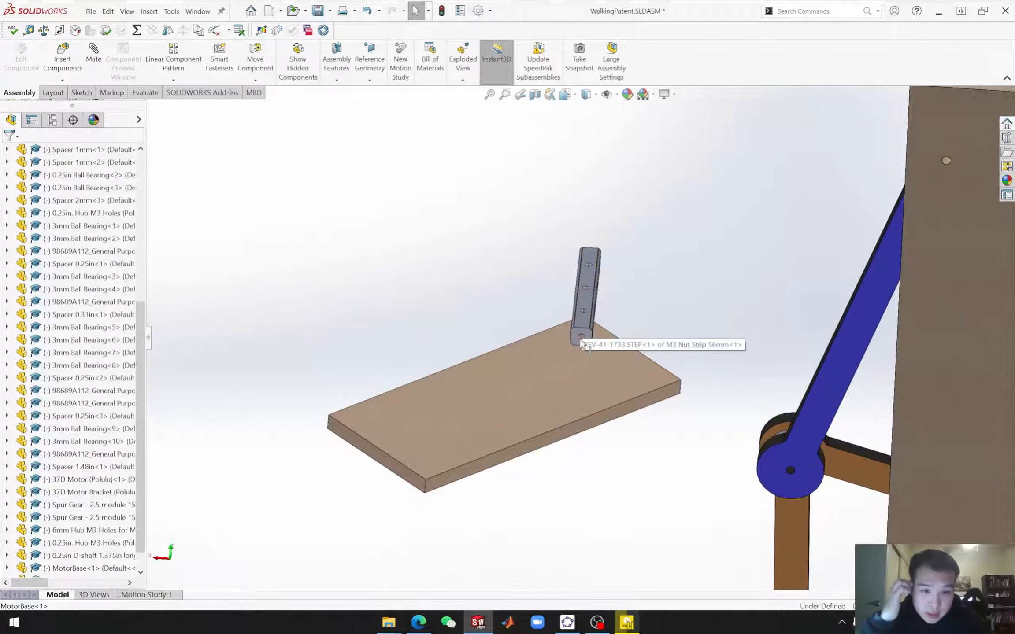
drag(585, 331, 489, 318)
Step: Add a coincident mate between the MotorBase plate's large upper face and a long side face of the nut strip
click(554, 384)
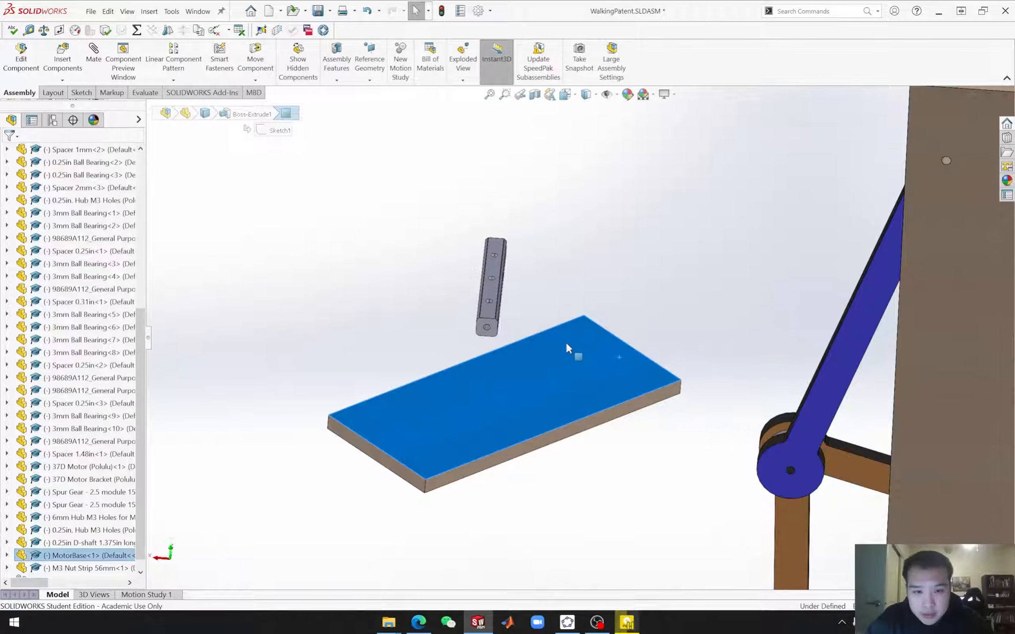
middle_drag(508, 379, 523, 327)
click(465, 379)
click(612, 320)
middle_drag(455, 432, 476, 393)
scroll(326, 440, down, 3)
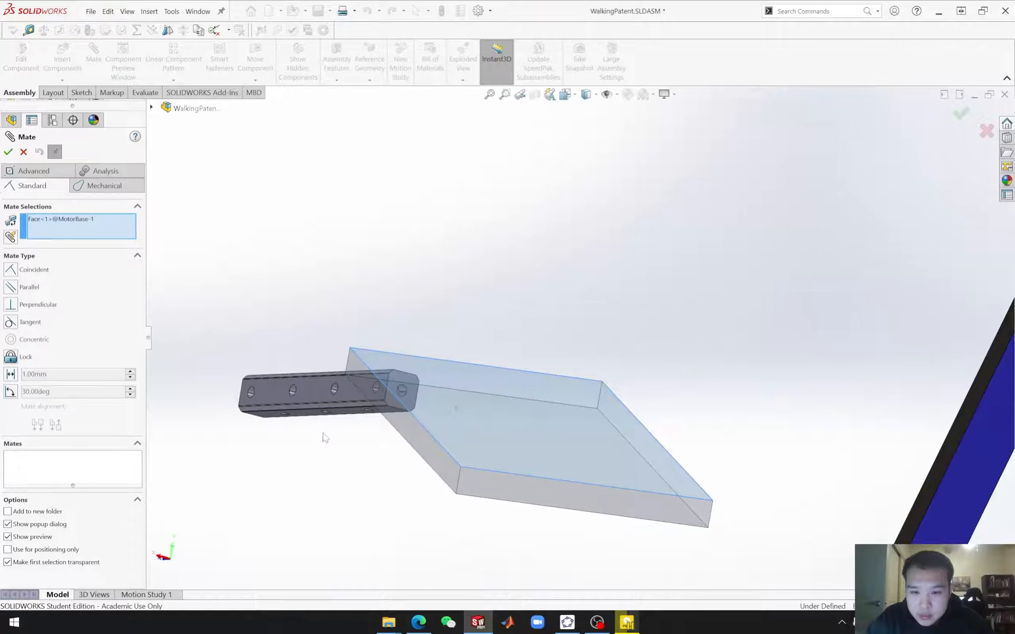
click(352, 415)
middle_drag(379, 440, 475, 492)
click(649, 459)
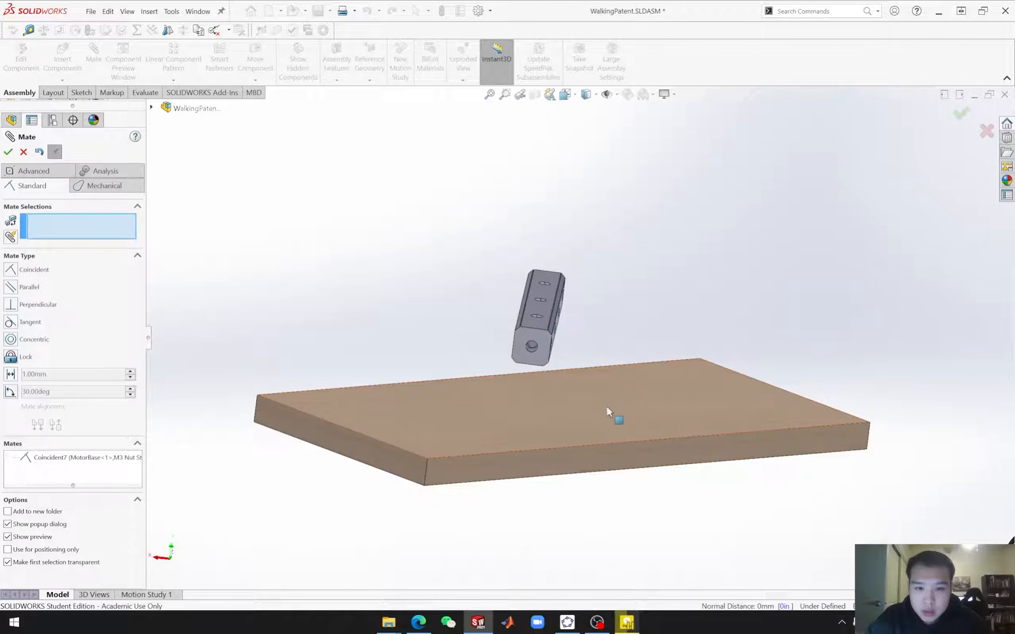
Step: Mate the nut strip's end face coincident with the long narrow side face of the MotorBase plate
click(537, 345)
click(827, 438)
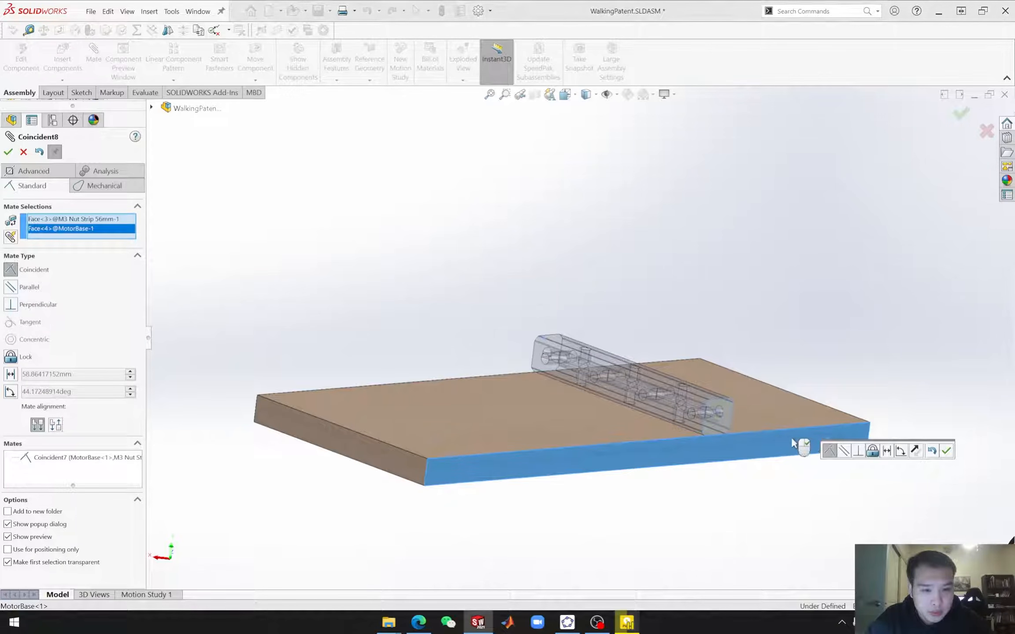
click(942, 446)
middle_drag(752, 466, 671, 462)
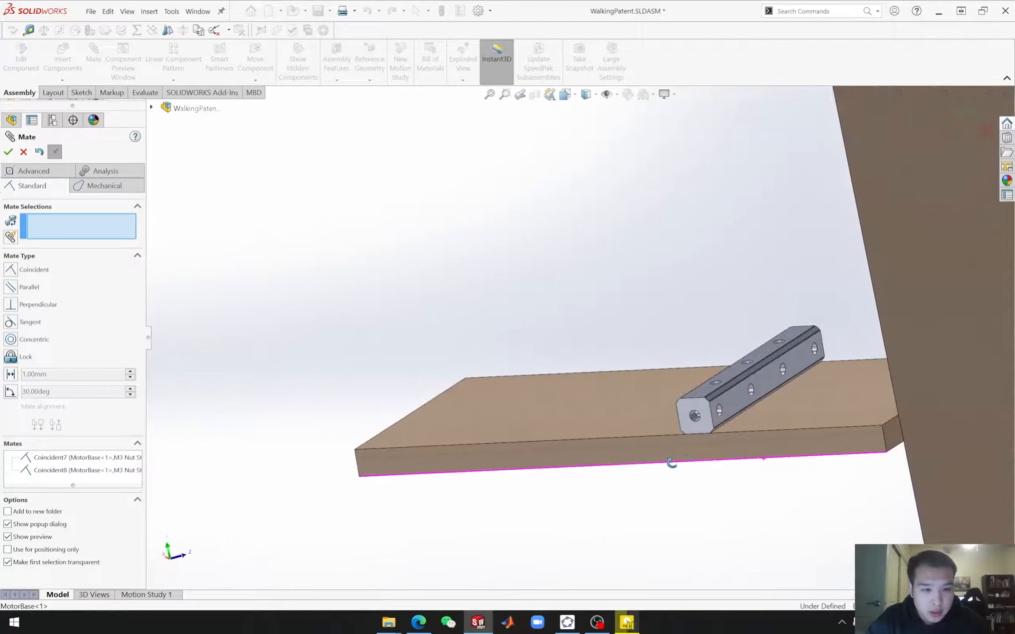
Step: Mate the nut strip's outer long side face coincident with the MotorBase plate's adjacent narrow end face
click(734, 397)
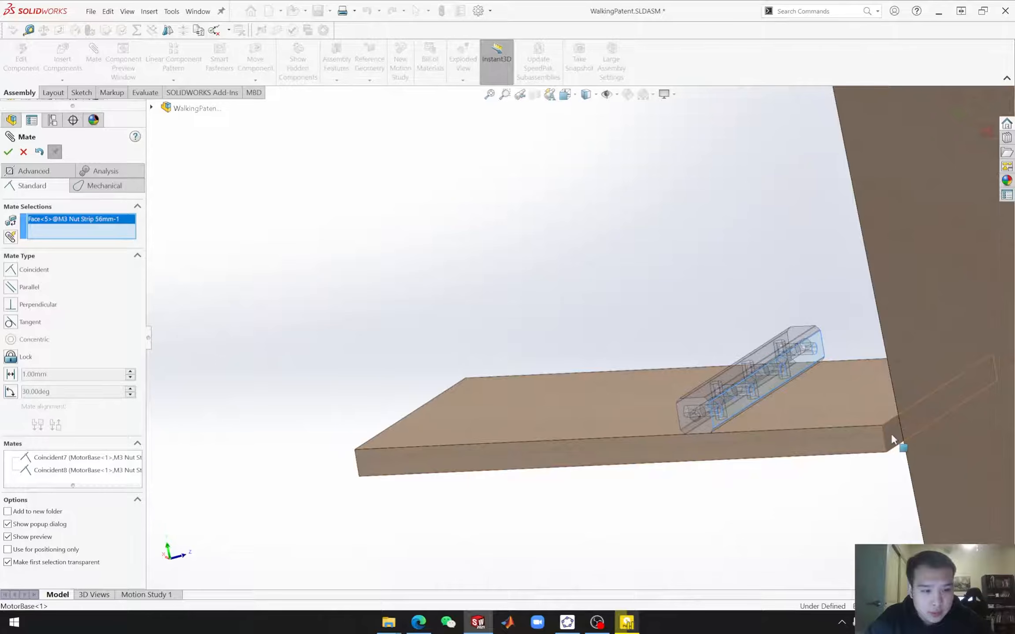
click(893, 436)
click(974, 453)
middle_drag(975, 454, 471, 405)
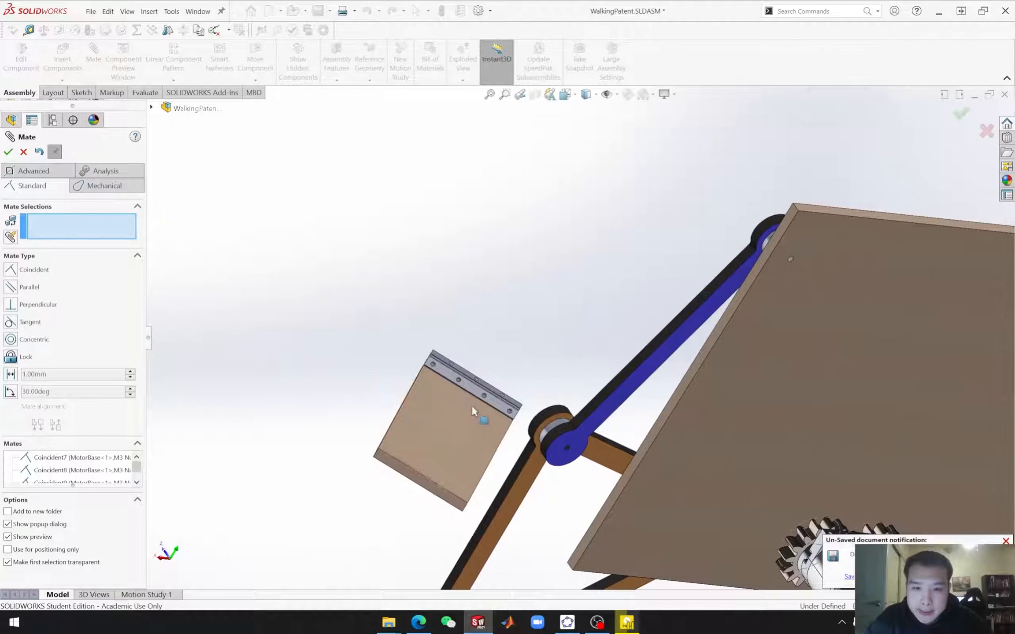
scroll(471, 406, down, 3)
click(23, 152)
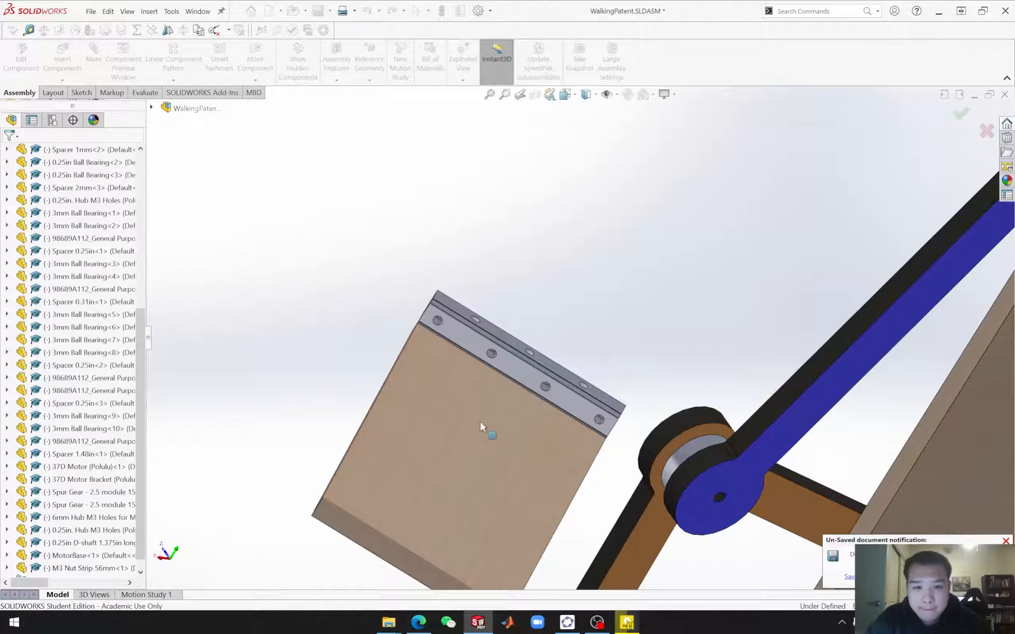
Step: Dismiss the unsaved-document reminder and save the WalkingPatent assembly
scroll(551, 375, up, 2)
click(1005, 541)
scroll(608, 435, up, 6)
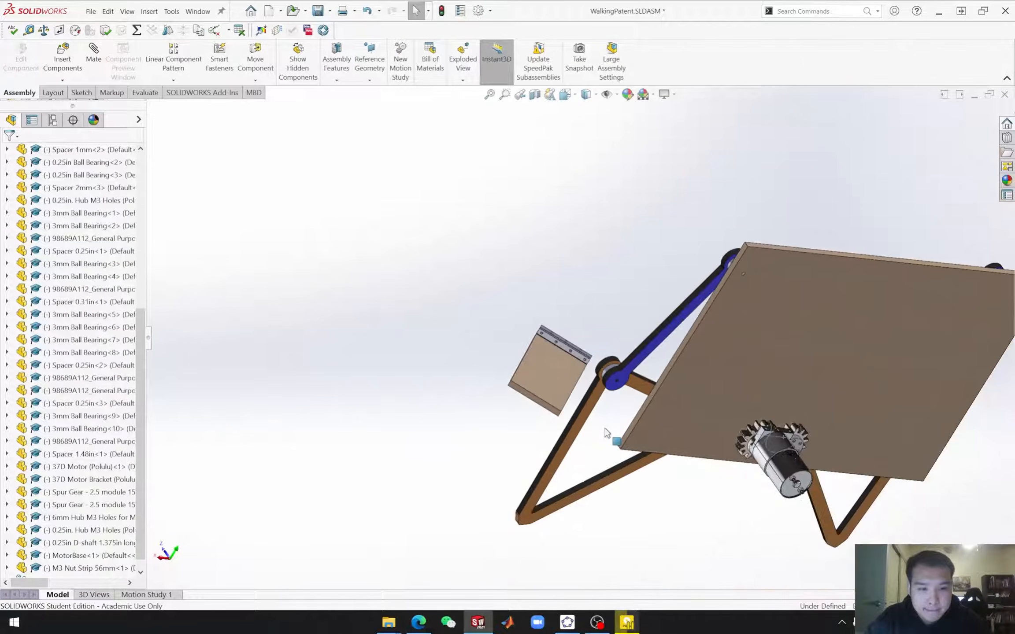
middle_drag(595, 473, 525, 413)
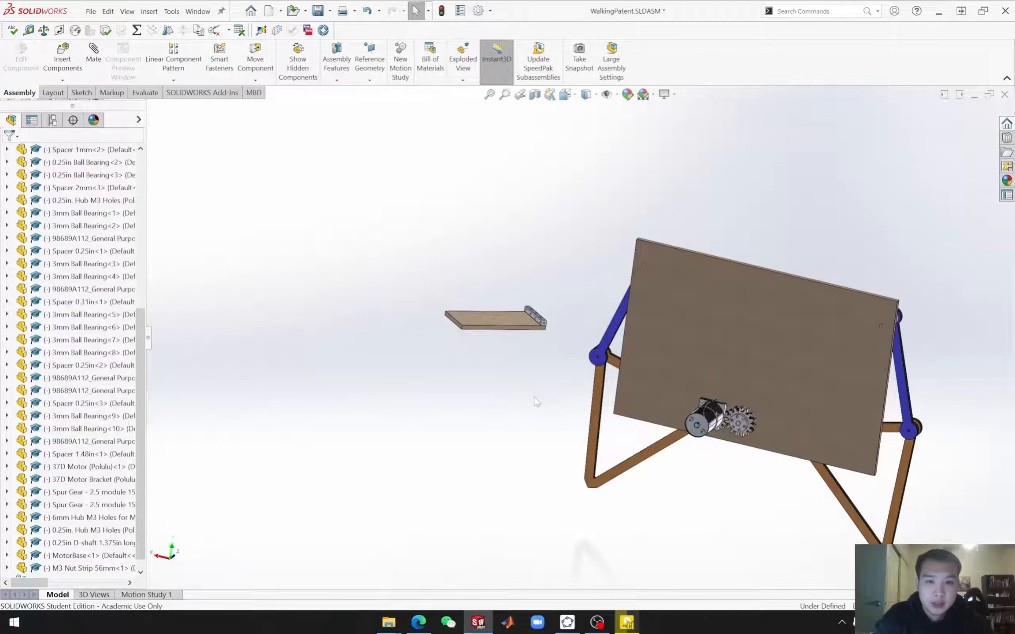
key(ctrl+s)
click(245, 209)
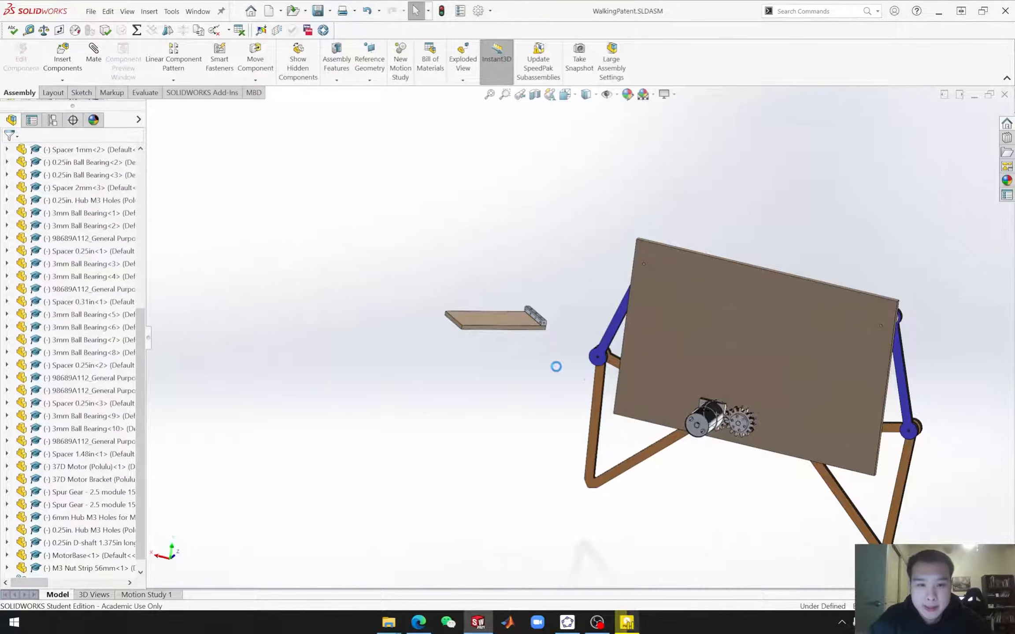
Step: Mate the MotorBase plate's narrow end face below the nut strip coincident with the base plate's large motor-side face
middle_drag(654, 446, 610, 433)
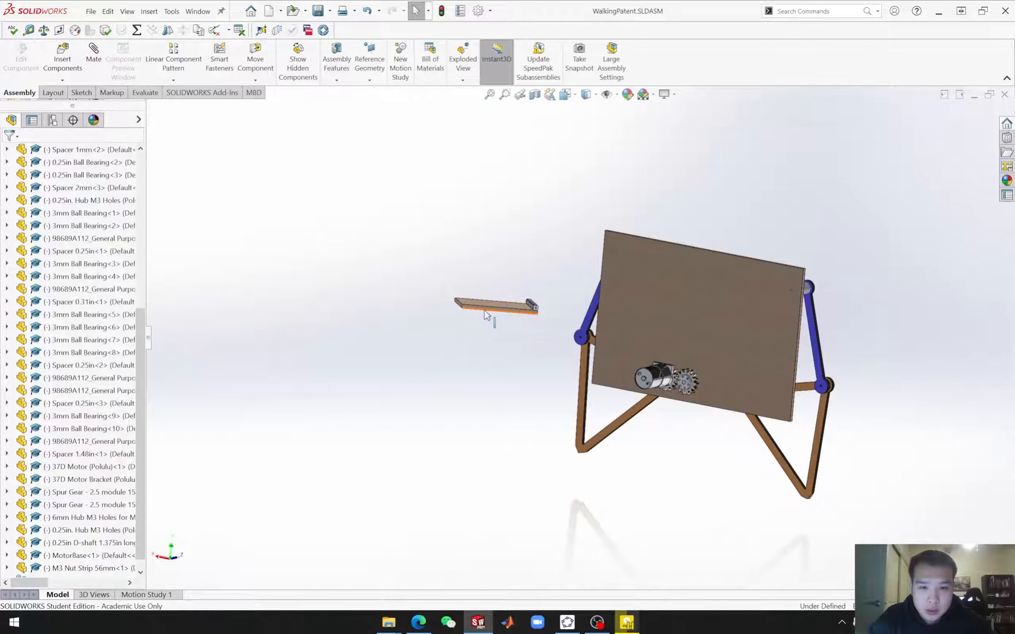
middle_drag(576, 374, 528, 367)
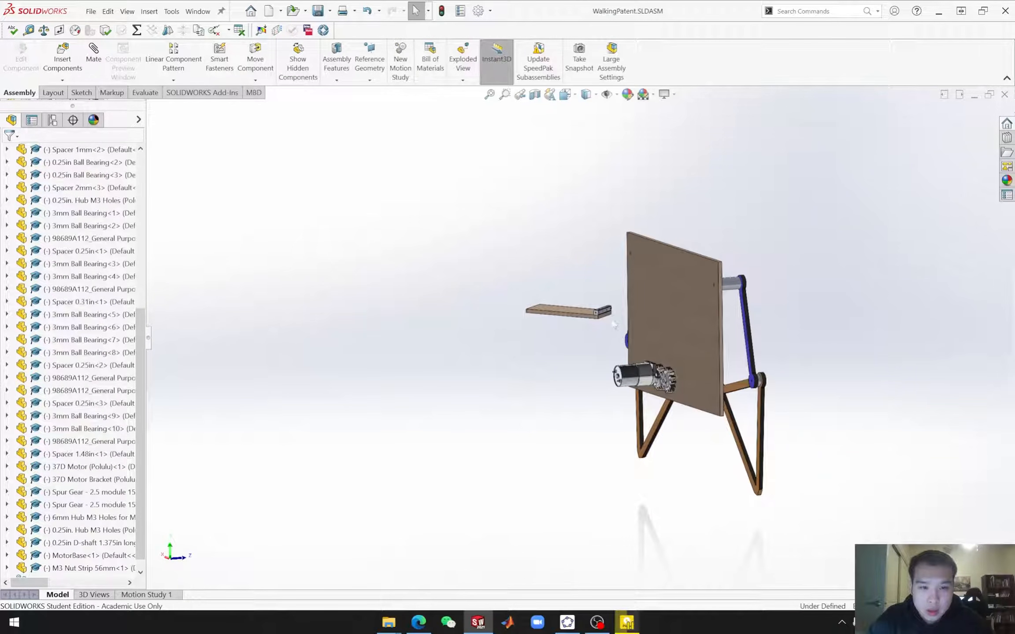
scroll(613, 319, down, 6)
click(566, 336)
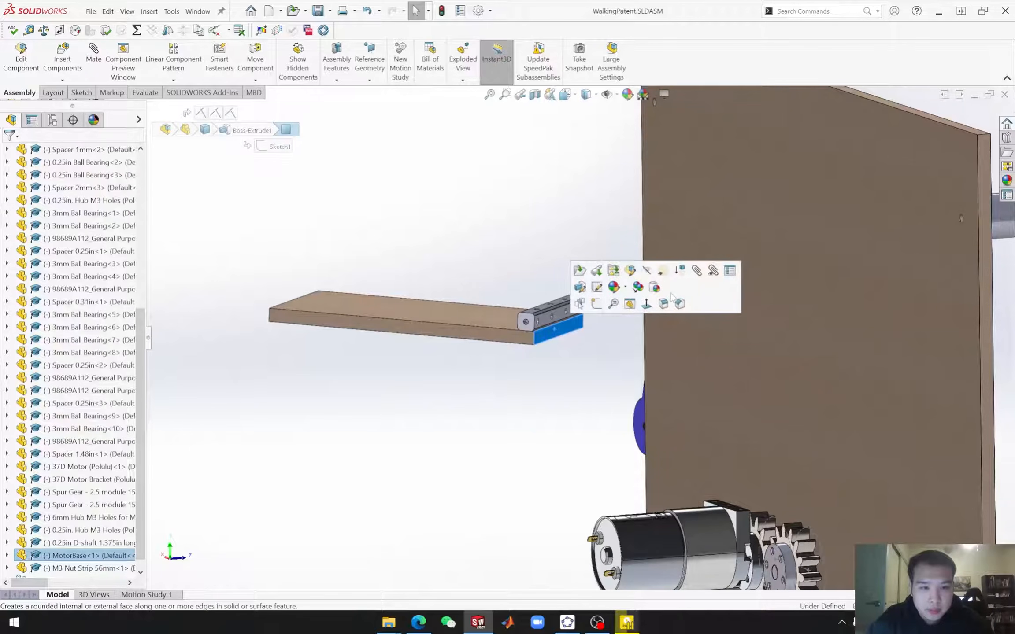
click(697, 271)
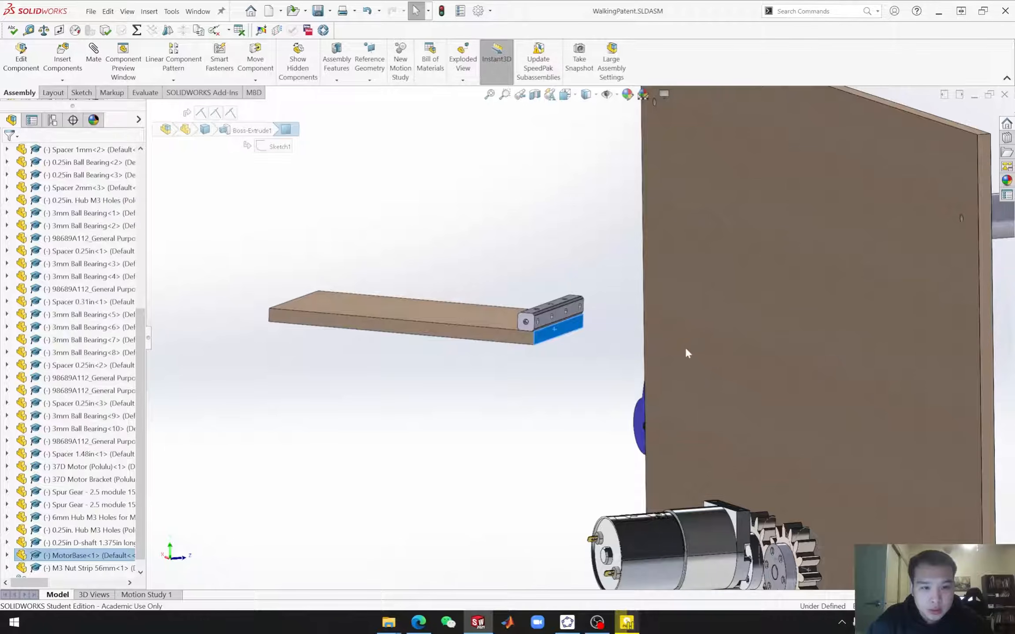
scroll(701, 392, up, 5)
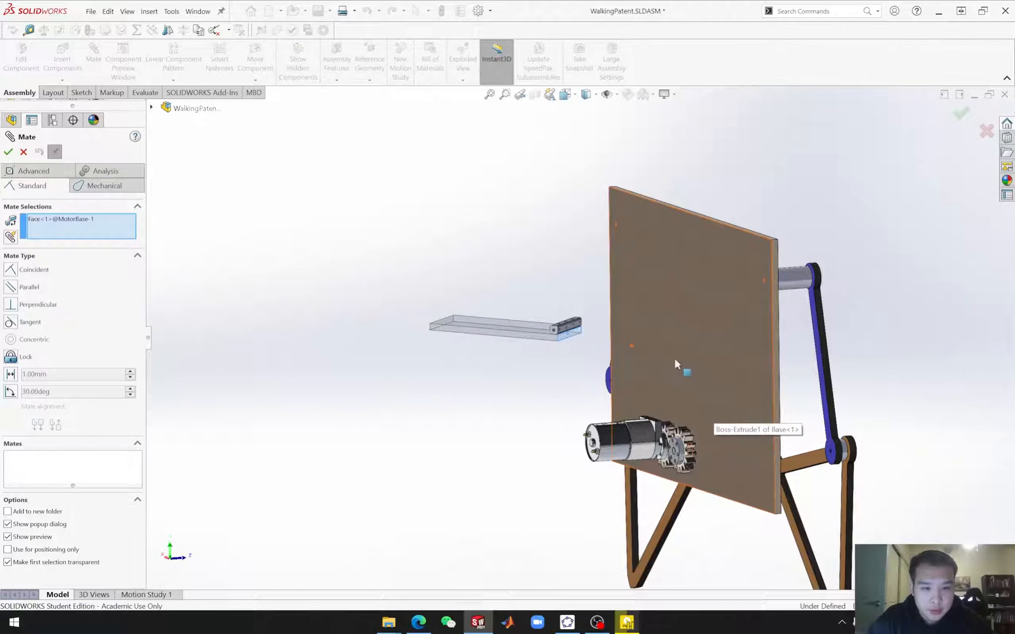
click(674, 357)
click(805, 377)
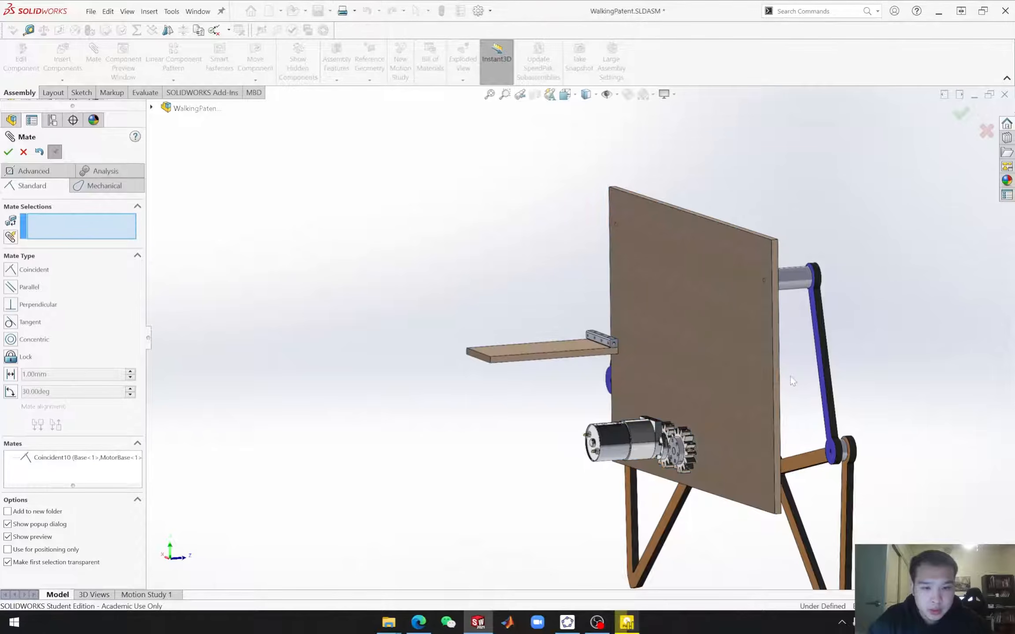
Step: Slide the MotorBase plate along the base plate's face into the free space above the motor
middle_drag(647, 395, 698, 385)
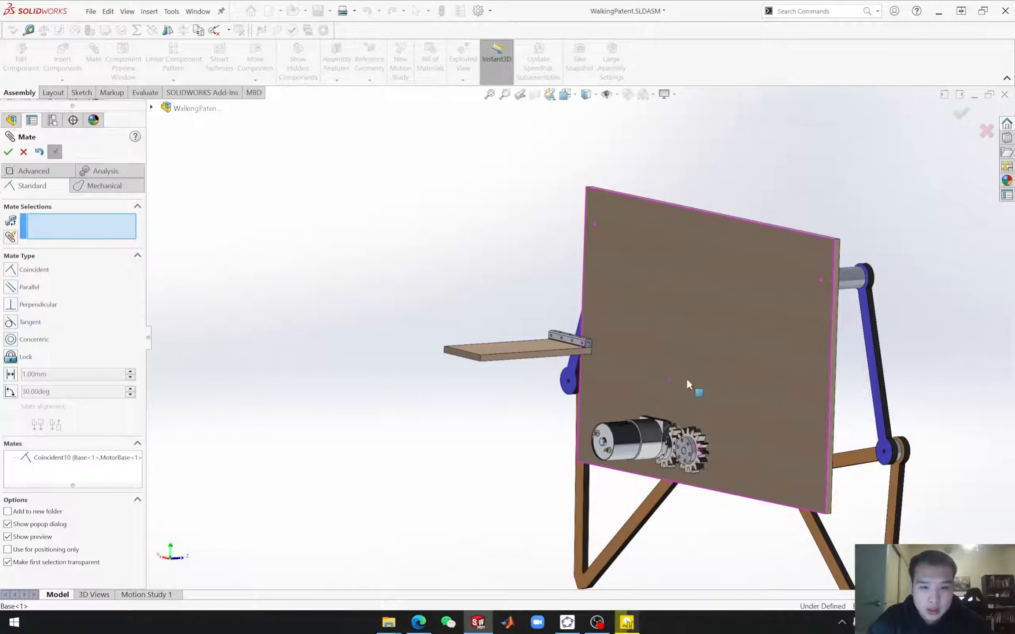
click(471, 361)
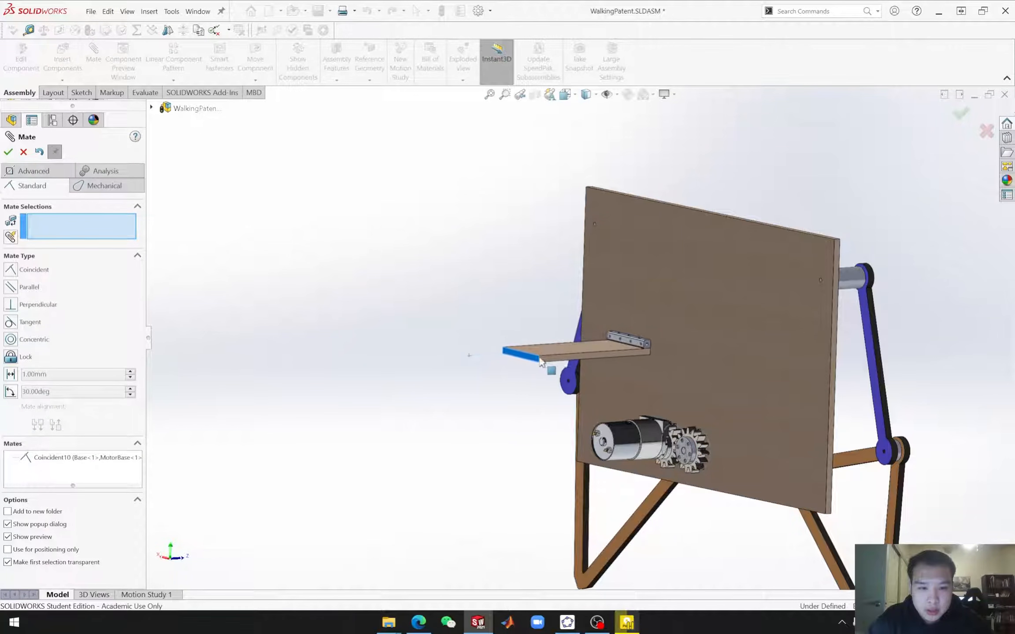
middle_drag(726, 379, 691, 390)
click(26, 152)
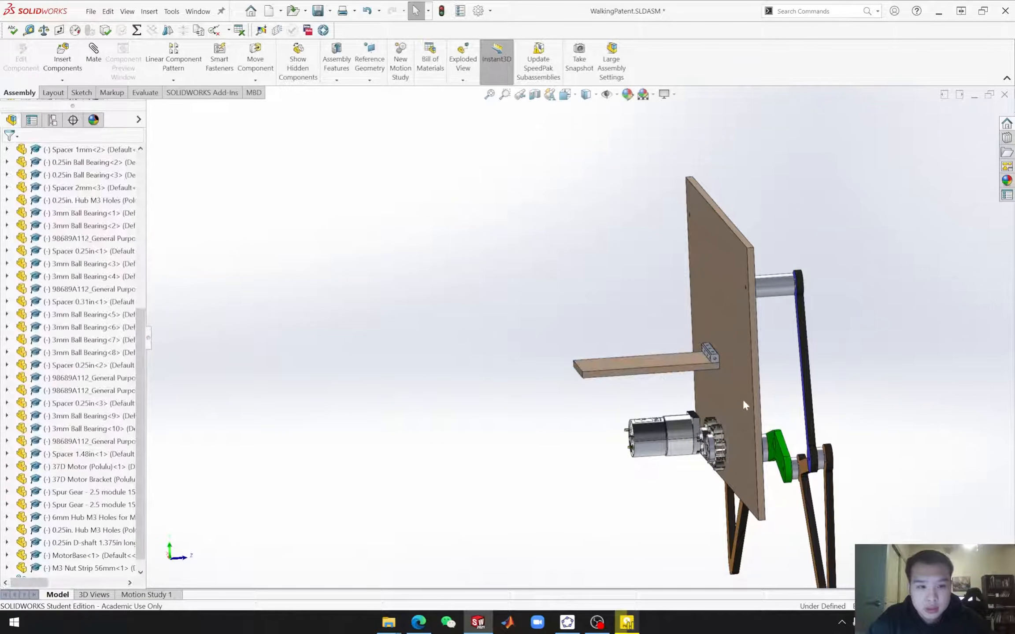
drag(670, 368, 658, 287)
click(754, 357)
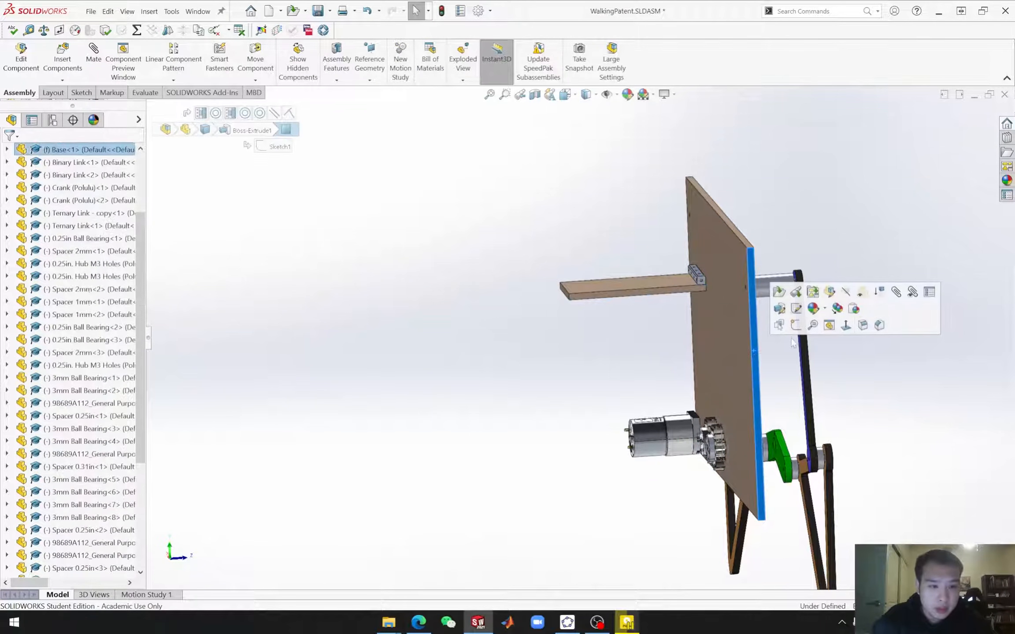
click(850, 328)
drag(548, 216, 493, 216)
Step: Mate the MotorBase plate's underside coincident with the upper face of the 37D motor bracket
middle_drag(519, 287, 474, 225)
click(474, 216)
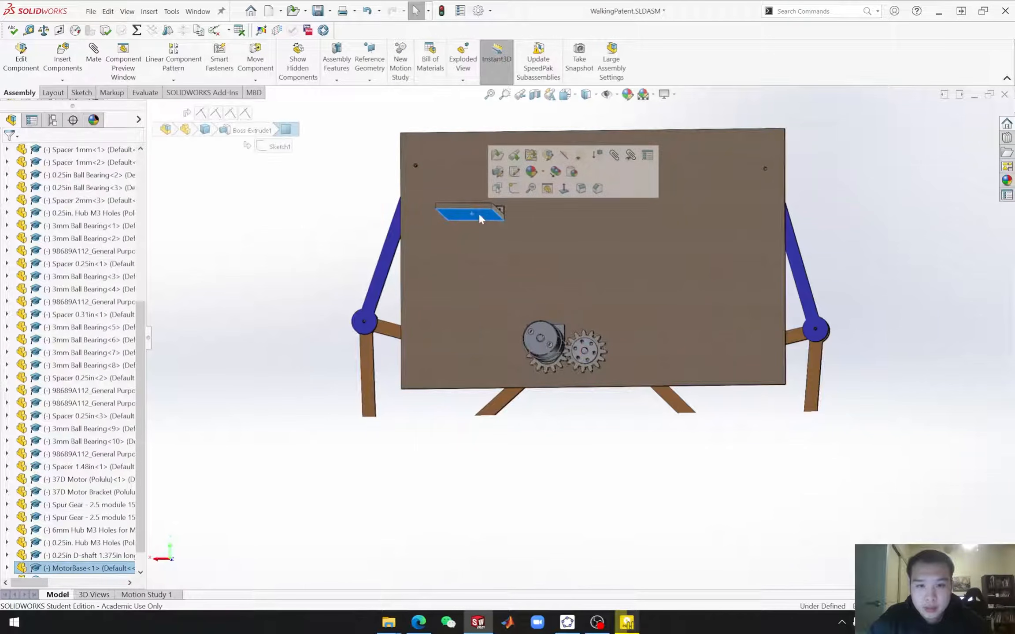
click(614, 155)
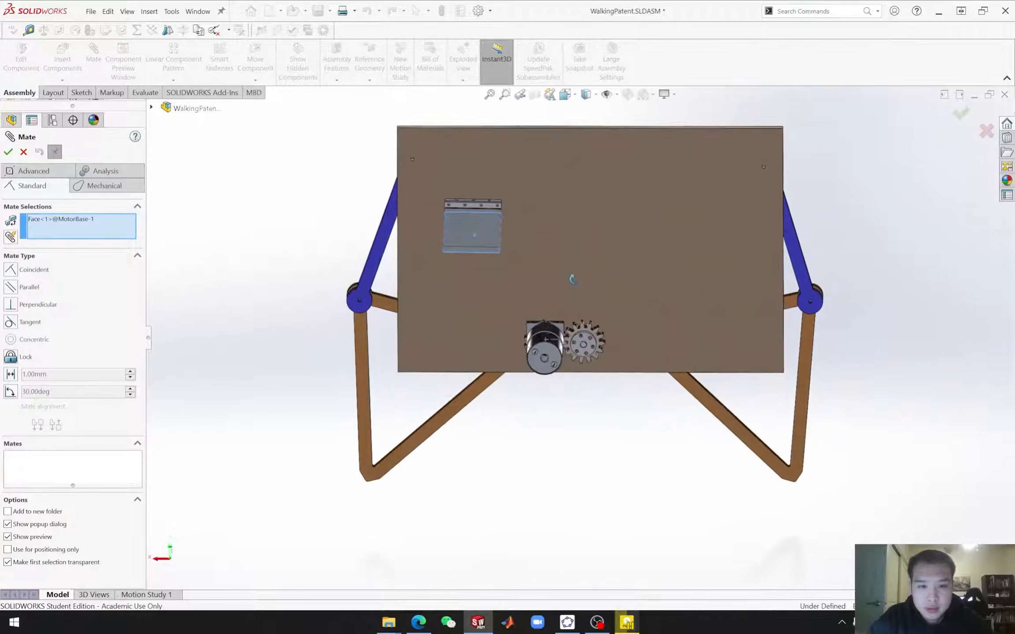
scroll(551, 339, up, 10)
click(537, 310)
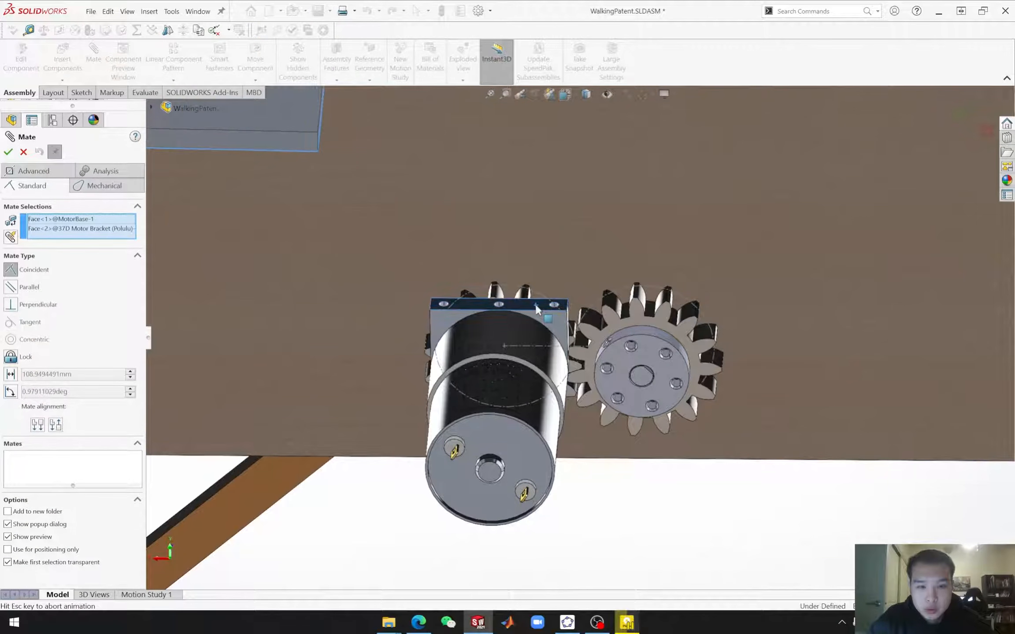
click(695, 300)
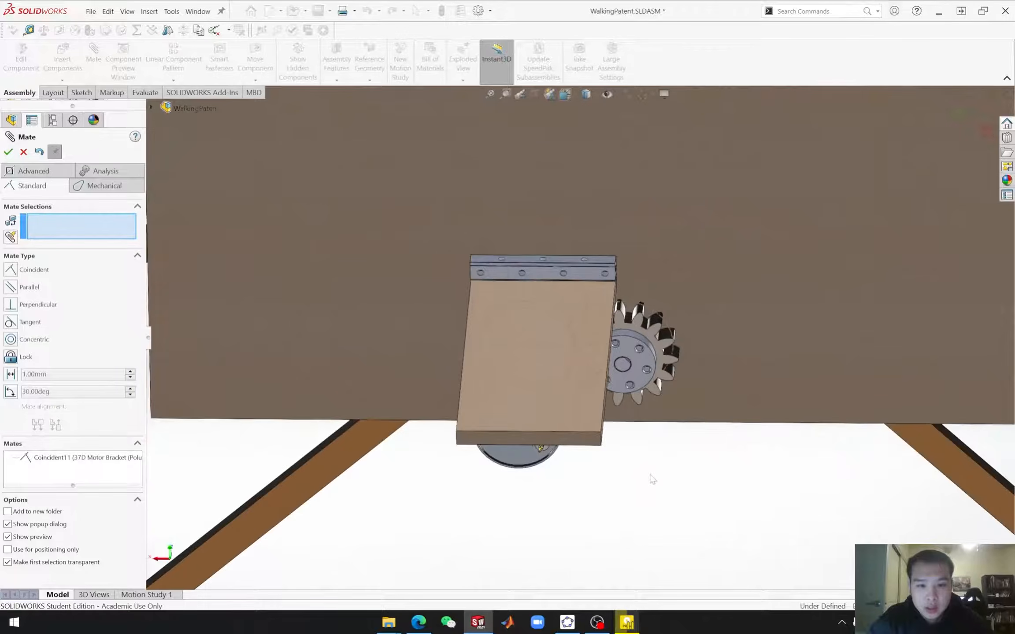
Step: Center the MotorBase plate on the motor bracket with a centered width mate, using the bracket's side faces as width and the plate's long side faces as tab
scroll(653, 479, down, 1)
middle_drag(605, 487, 596, 413)
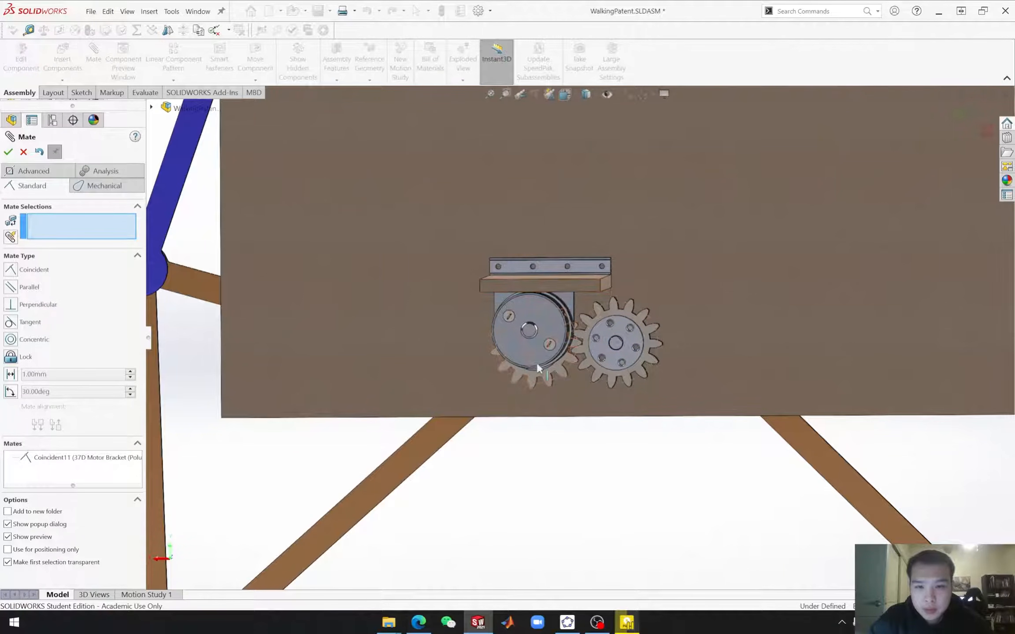
click(38, 173)
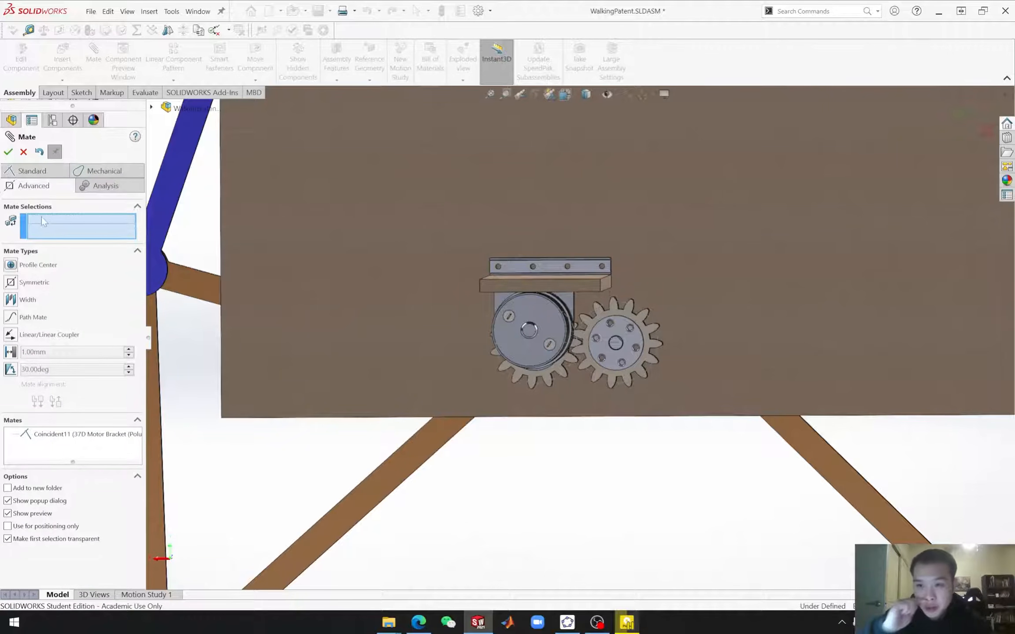
click(17, 306)
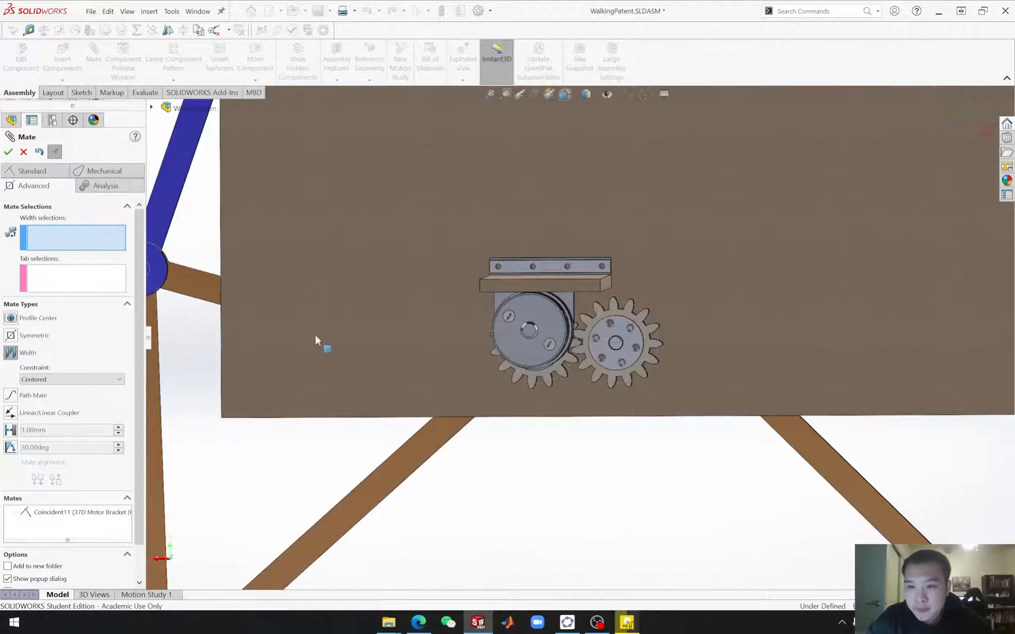
click(595, 441)
middle_drag(597, 441, 625, 451)
scroll(532, 308, down, 3)
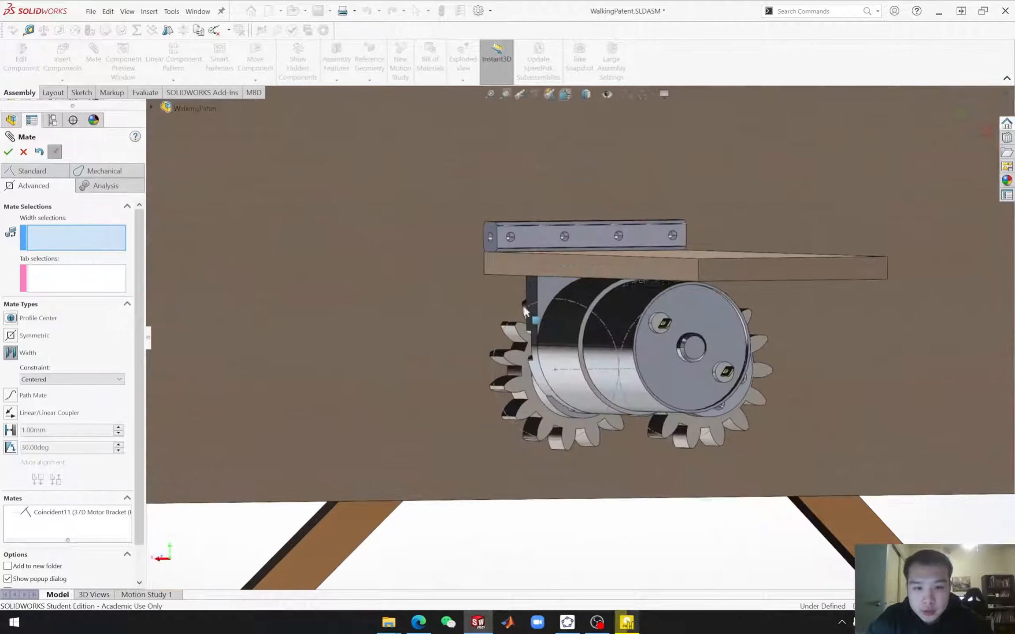
click(530, 287)
middle_drag(530, 286, 586, 308)
click(567, 409)
click(639, 275)
middle_drag(639, 276, 427, 274)
click(427, 273)
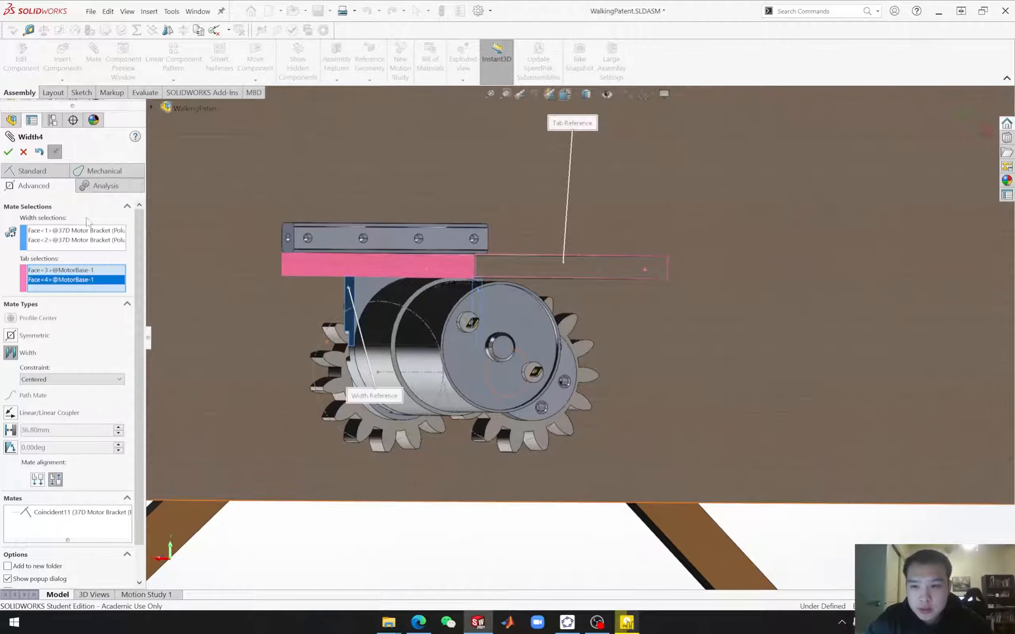
click(8, 152)
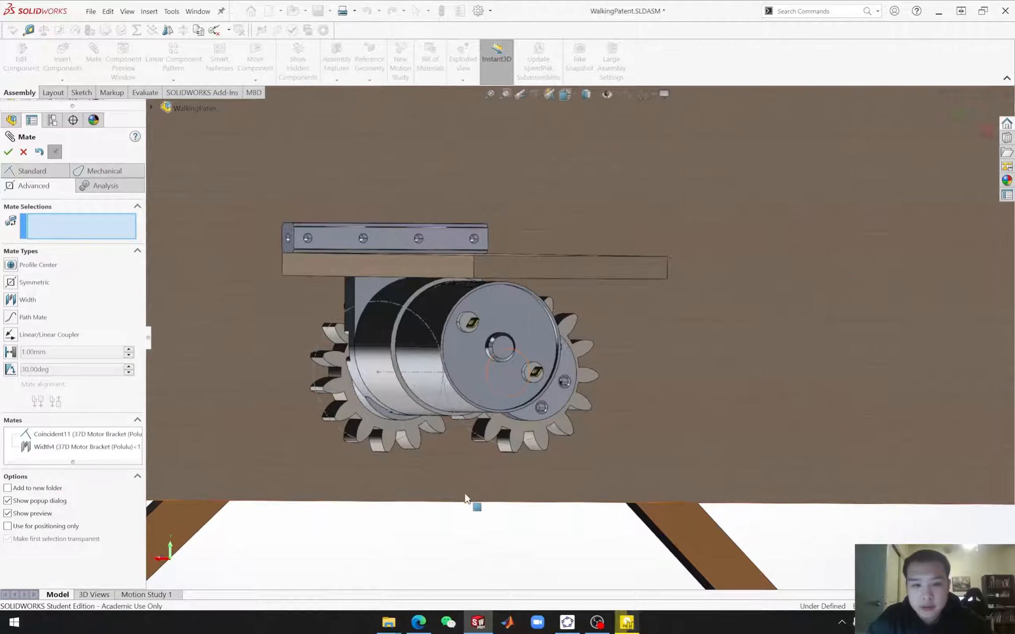
click(23, 152)
Step: Inspect how the MotorBase plate, nut strip and geared motor sit against the base plate from several angles
middle_drag(512, 475, 370, 461)
scroll(370, 461, up, 1)
middle_drag(453, 399, 432, 404)
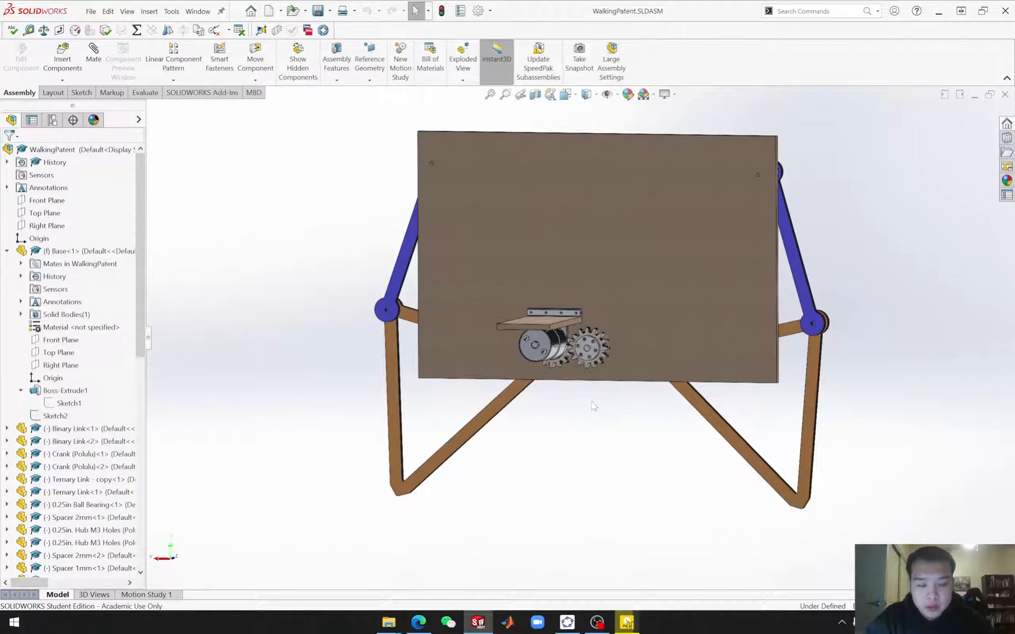
middle_drag(602, 413, 551, 401)
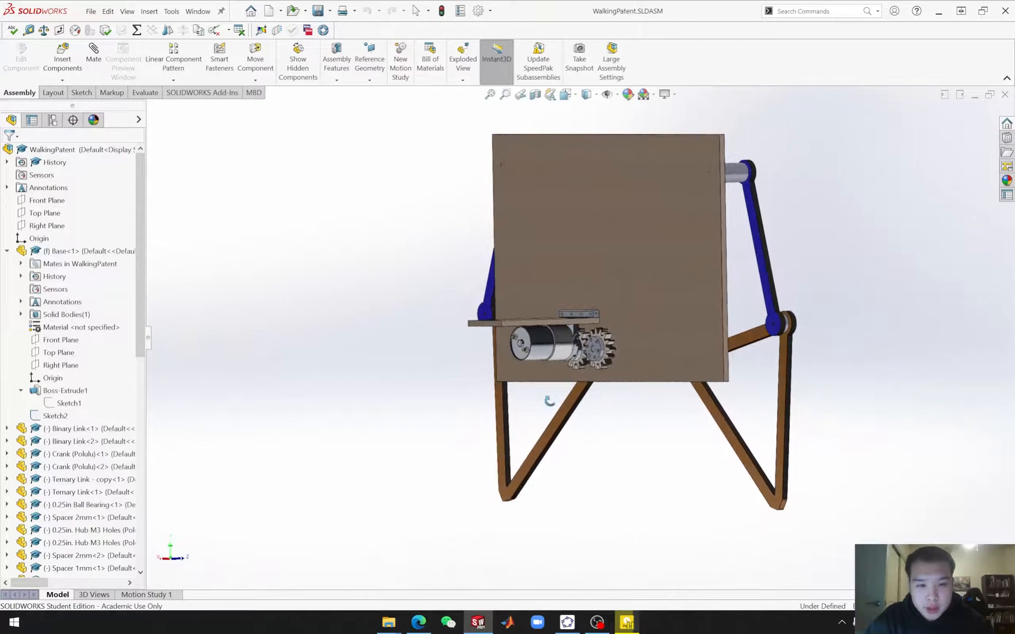
scroll(551, 396, down, 6)
scroll(586, 318, down, 5)
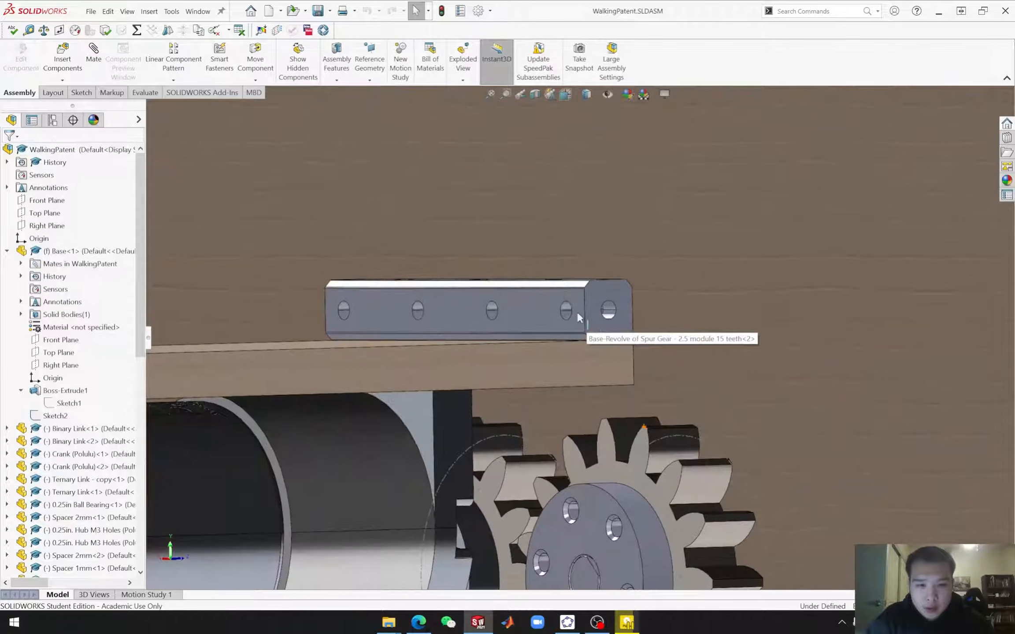
scroll(564, 379, up, 10)
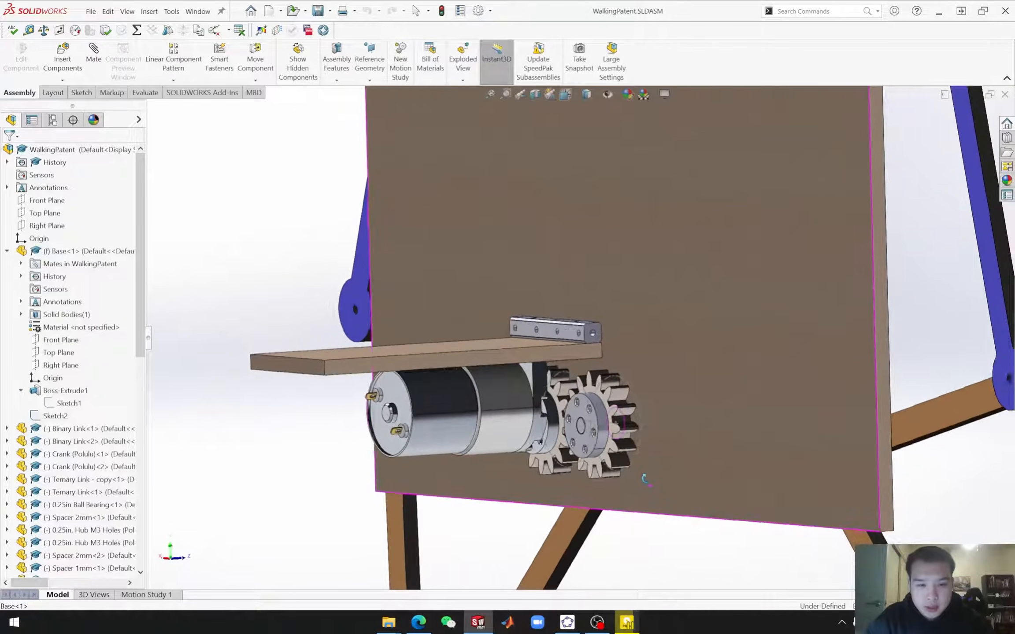
middle_drag(645, 479, 603, 379)
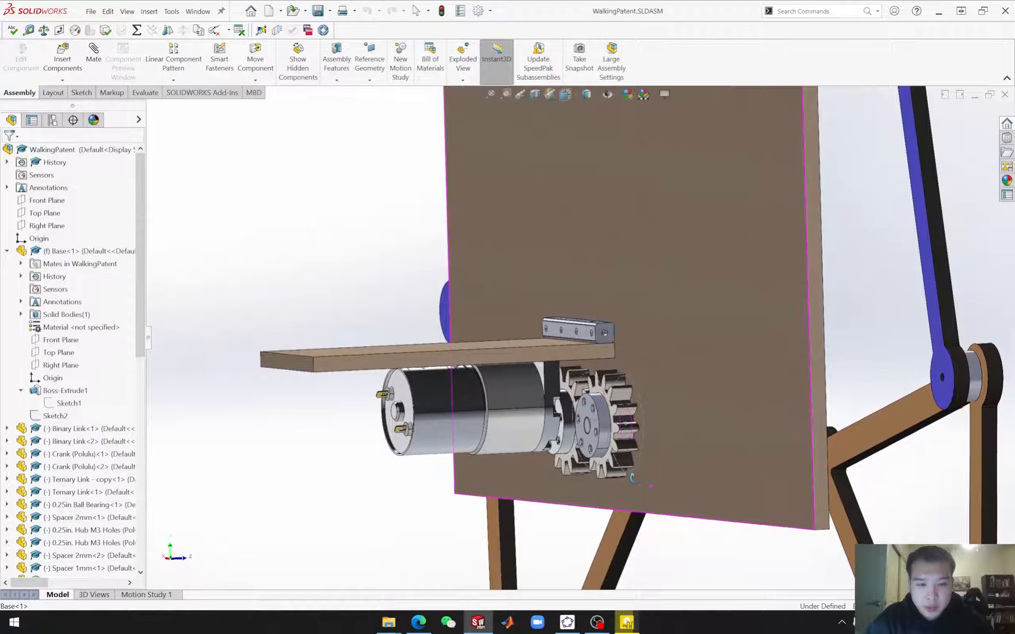
click(601, 347)
click(639, 310)
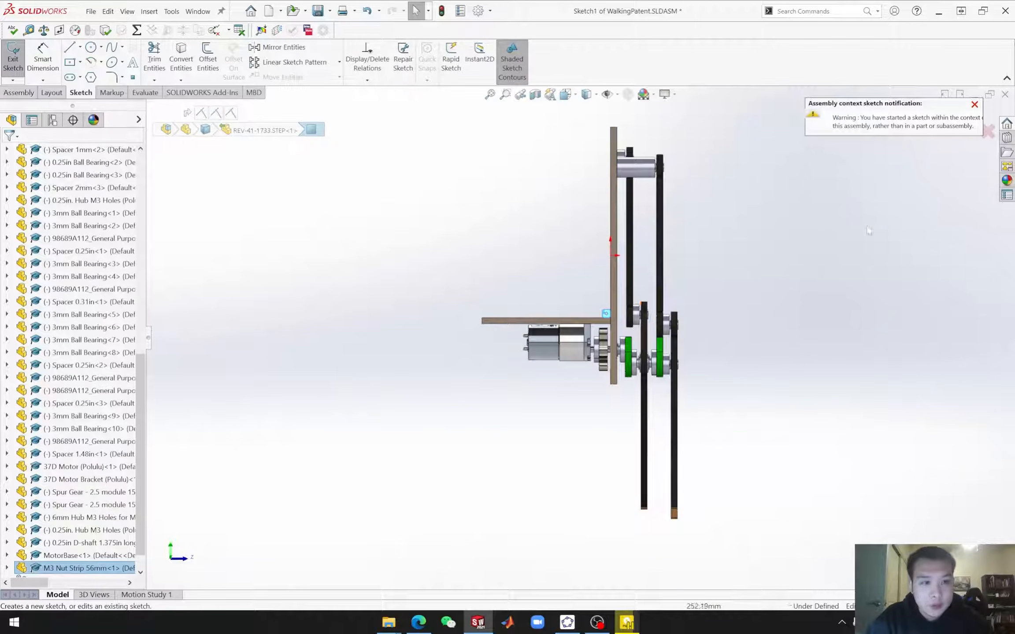
click(973, 106)
click(988, 132)
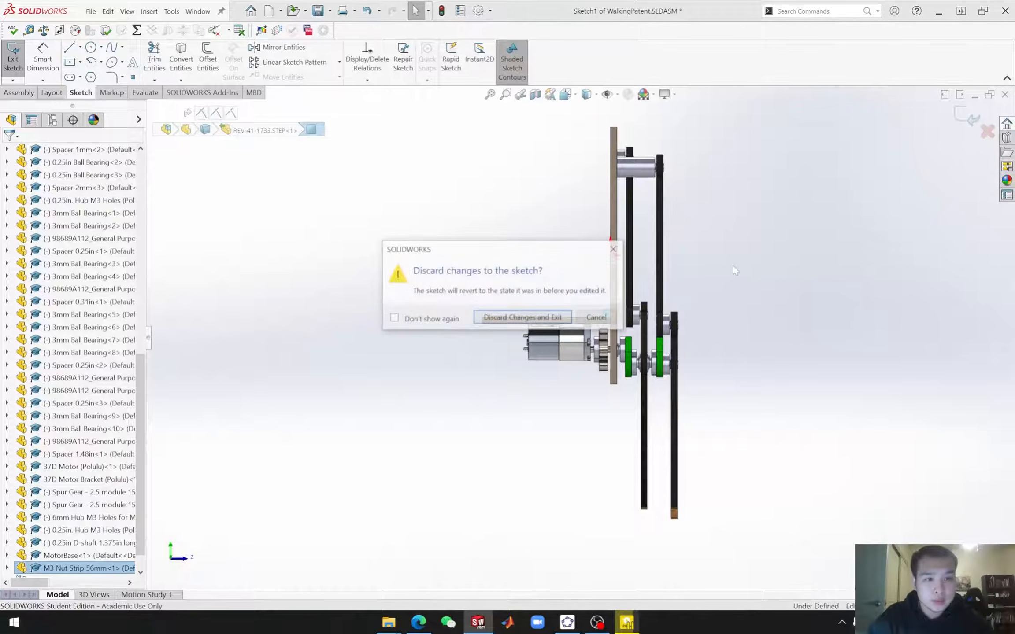
click(551, 318)
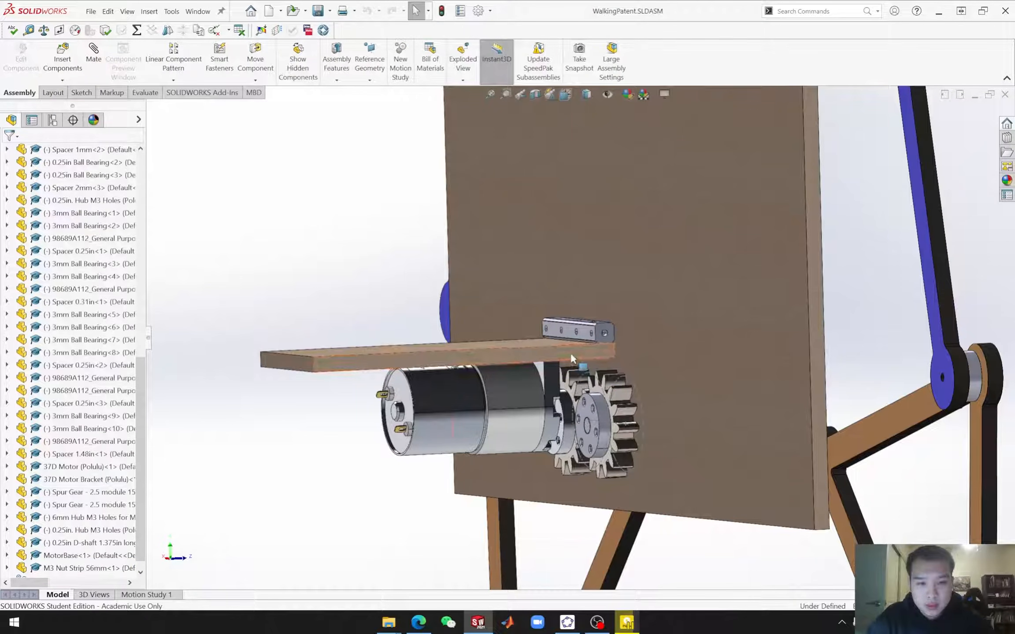
Step: Orient the view normal to the base plate's face on the linkage side
click(569, 352)
click(644, 217)
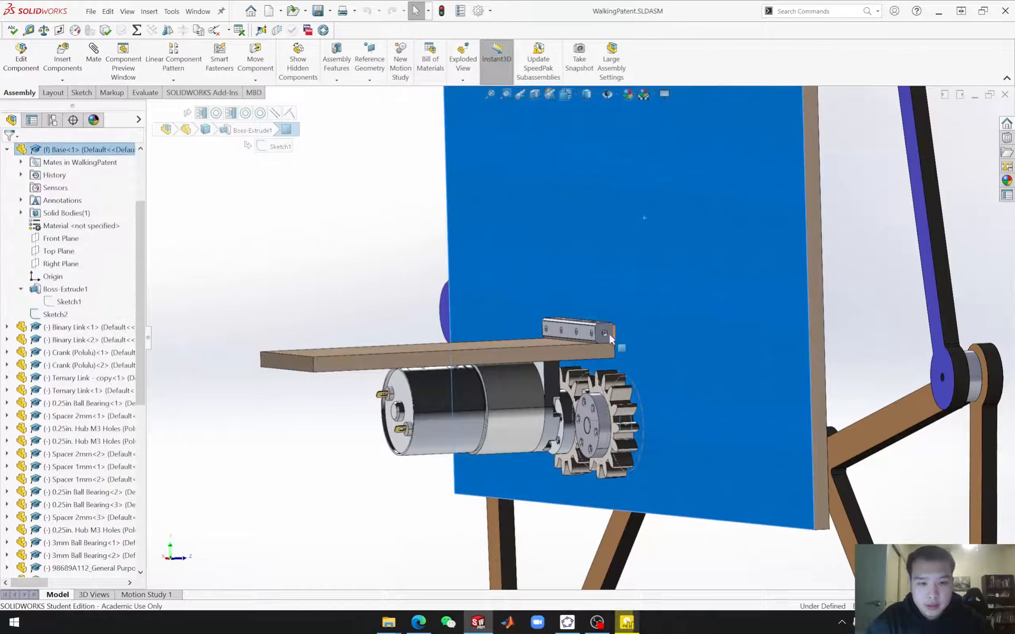
click(600, 332)
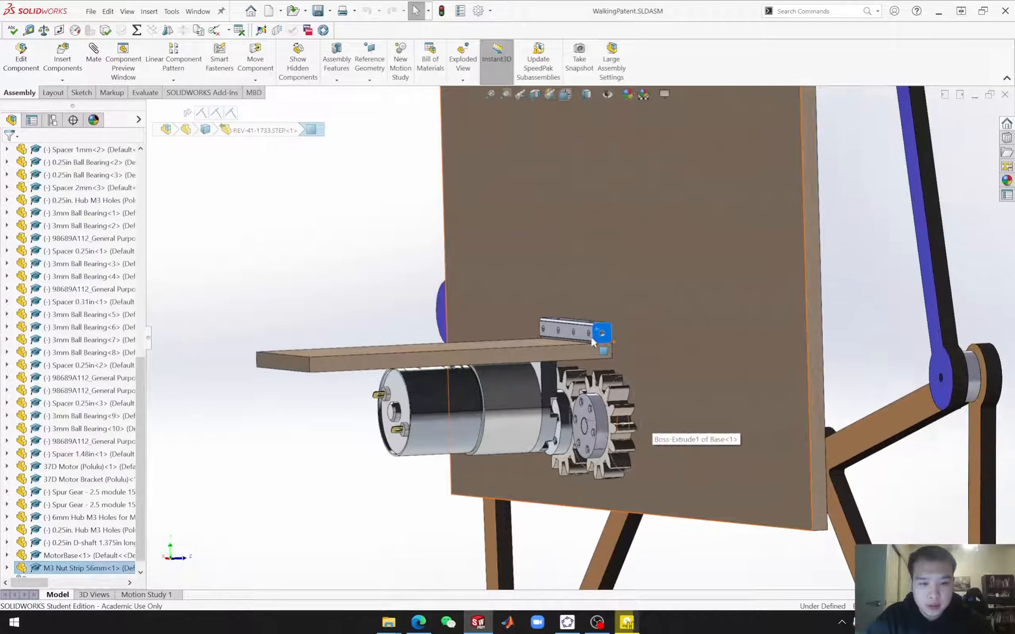
click(743, 374)
middle_drag(742, 374, 632, 431)
scroll(744, 402, up, 7)
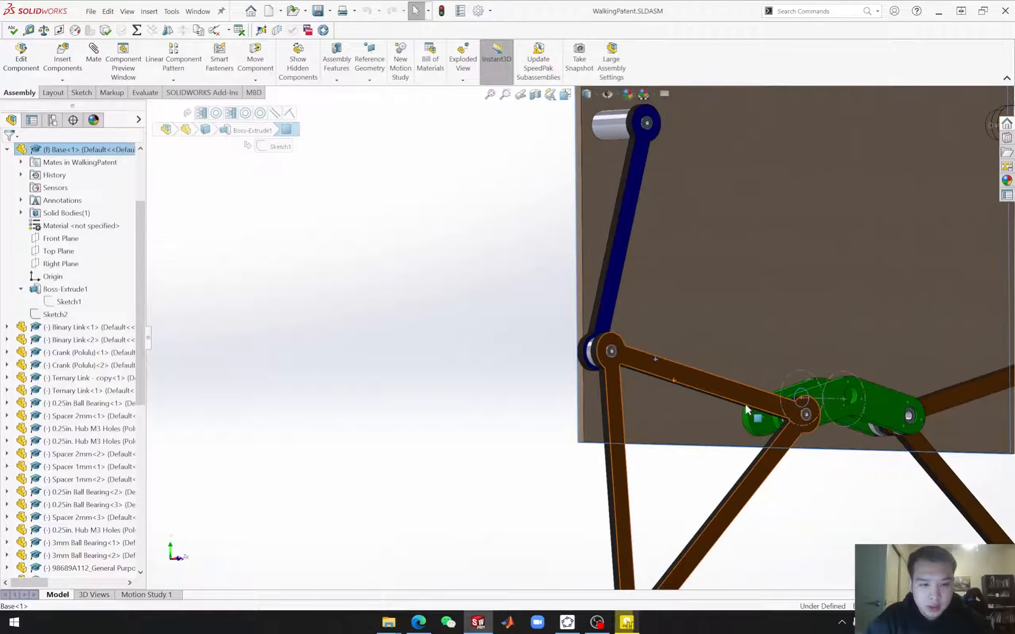
click(655, 280)
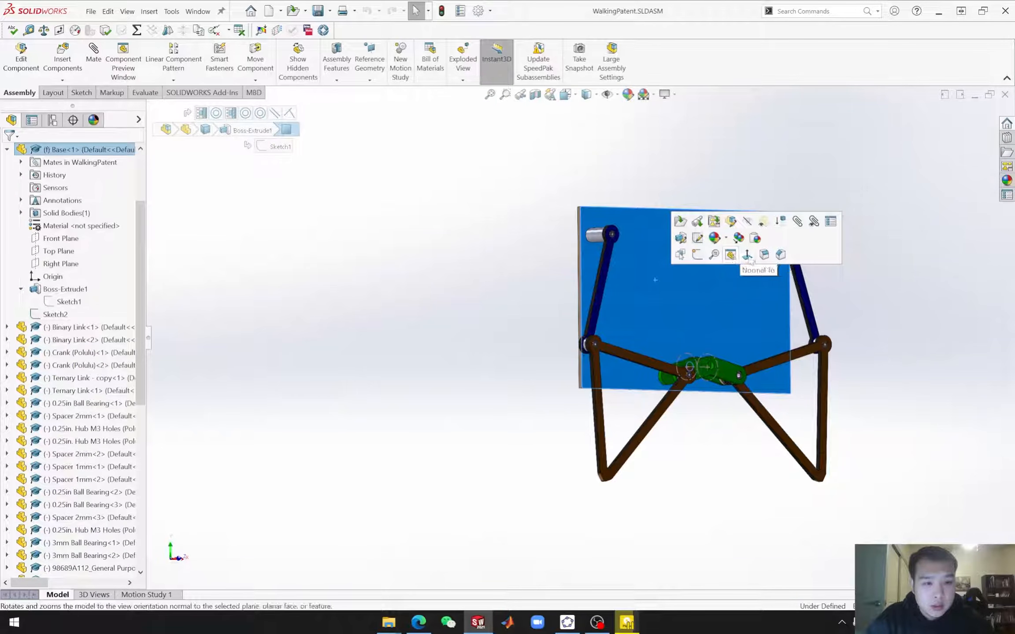
click(735, 258)
click(836, 235)
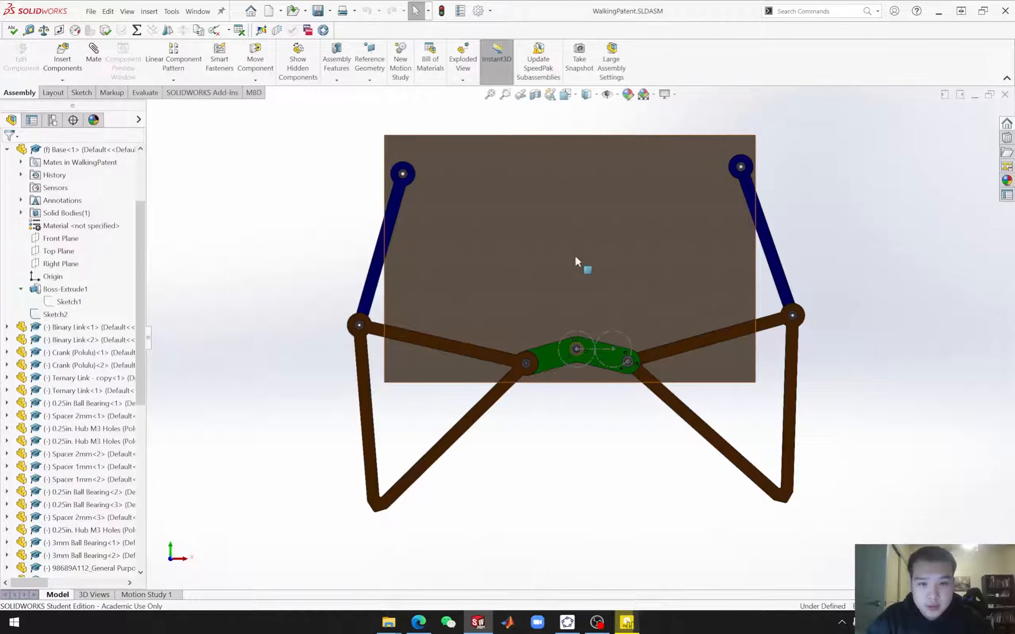
Step: Hide the base part's Sketch2, which holds the gear layout circles
scroll(574, 255, down, 1)
scroll(104, 316, up, 3)
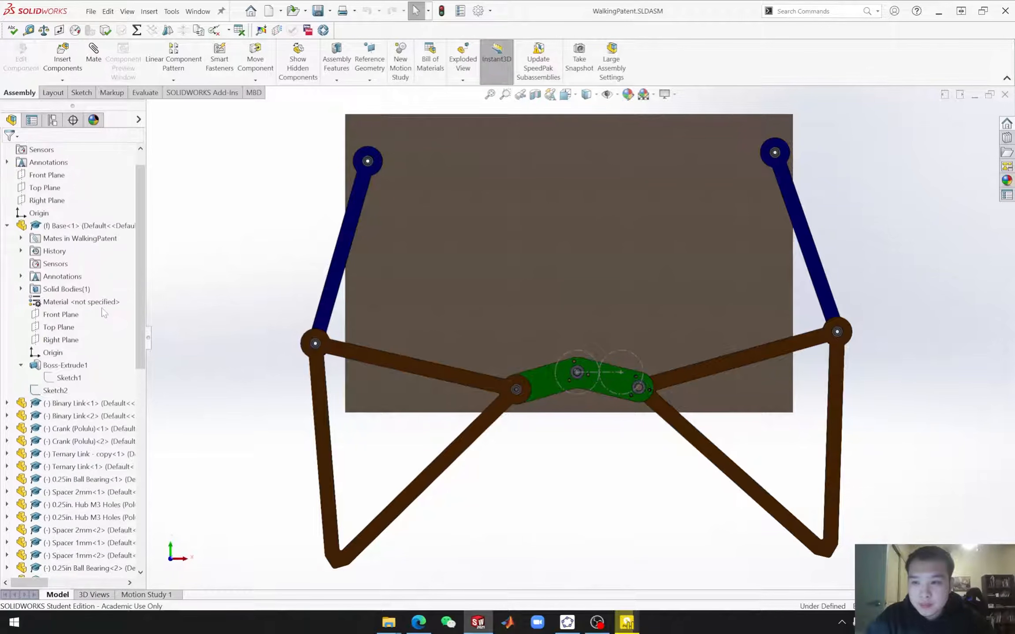
click(52, 416)
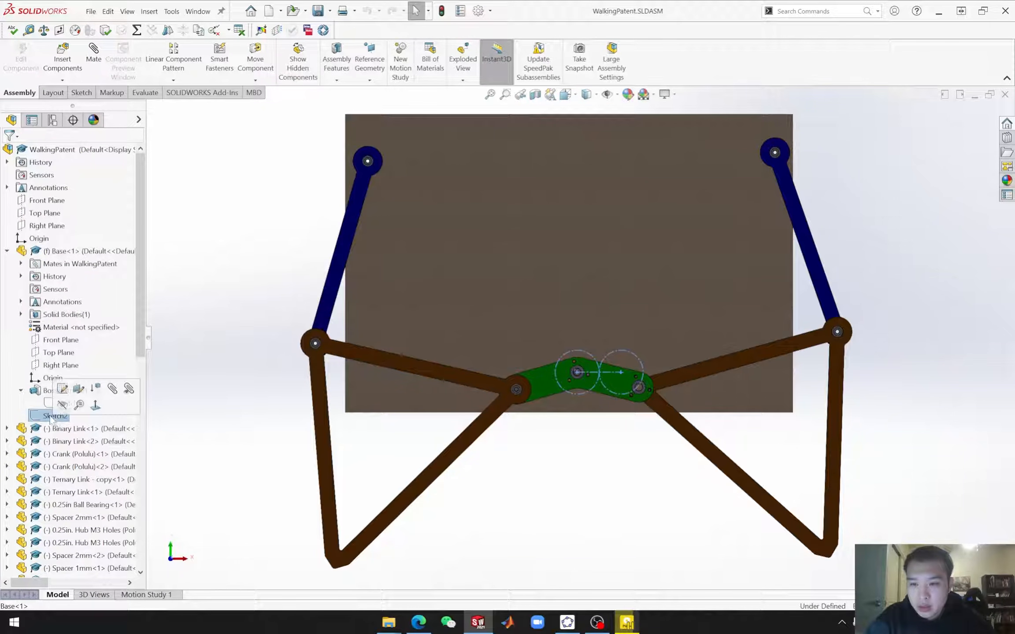
click(62, 405)
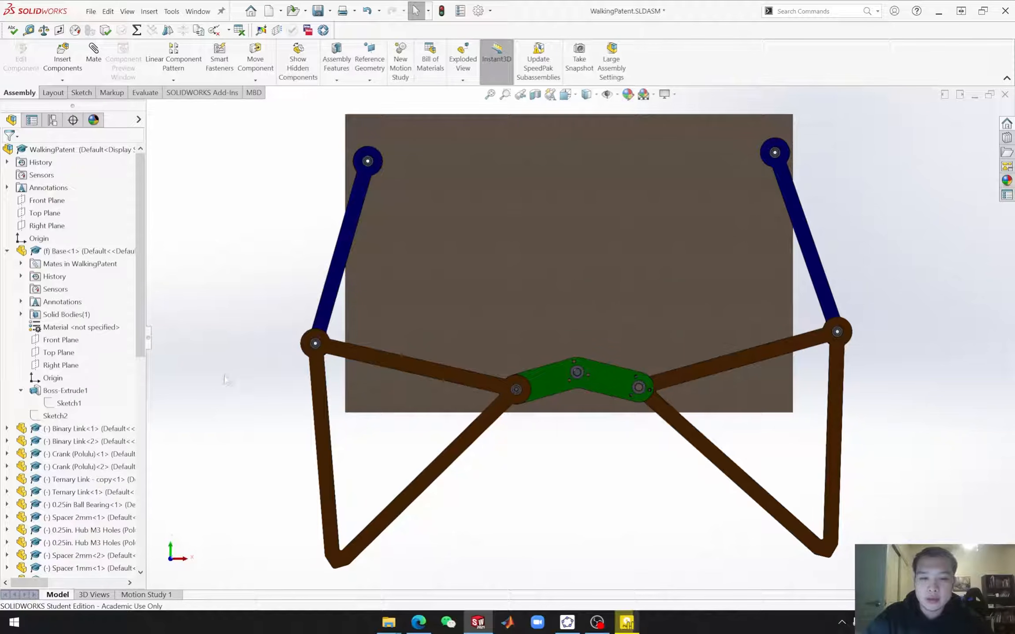
Step: Open Sketch1 under the base part's Boss-Extrude1 for editing in the assembly, focusing on the nut strip area
click(69, 404)
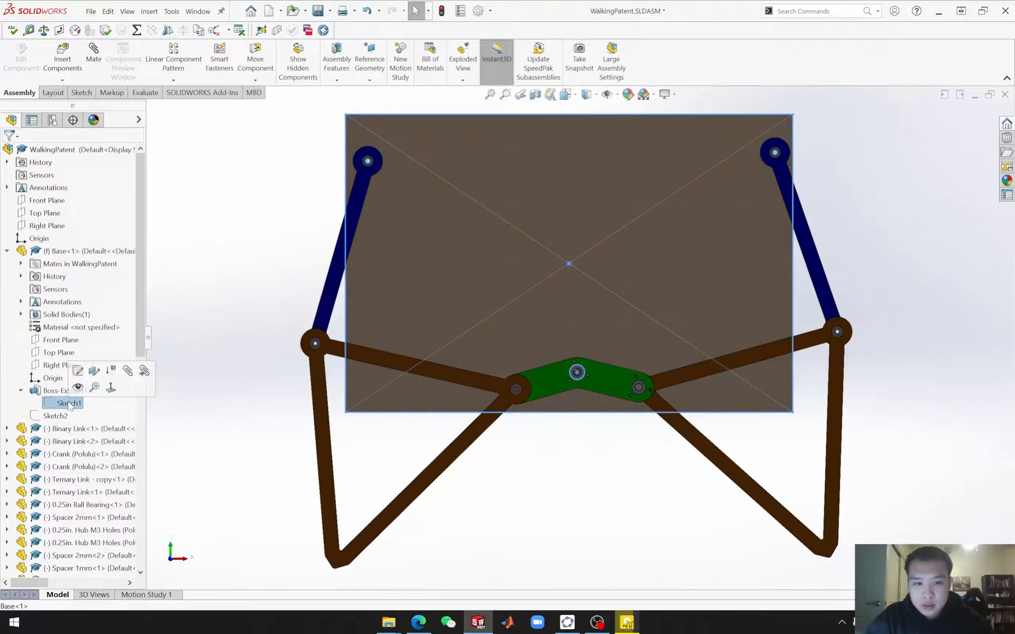
click(77, 371)
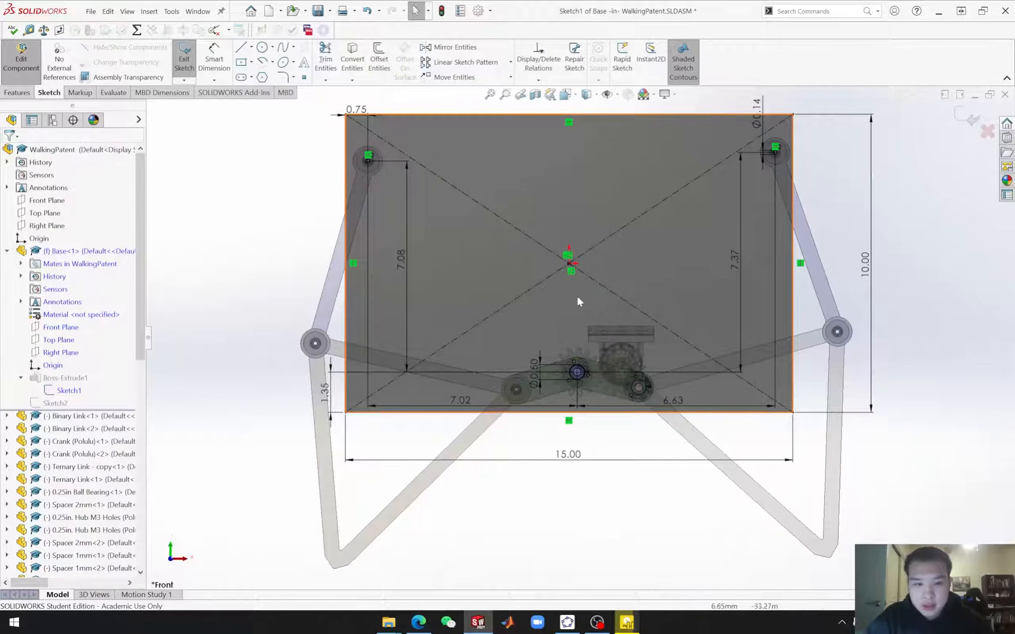
scroll(591, 339, down, 8)
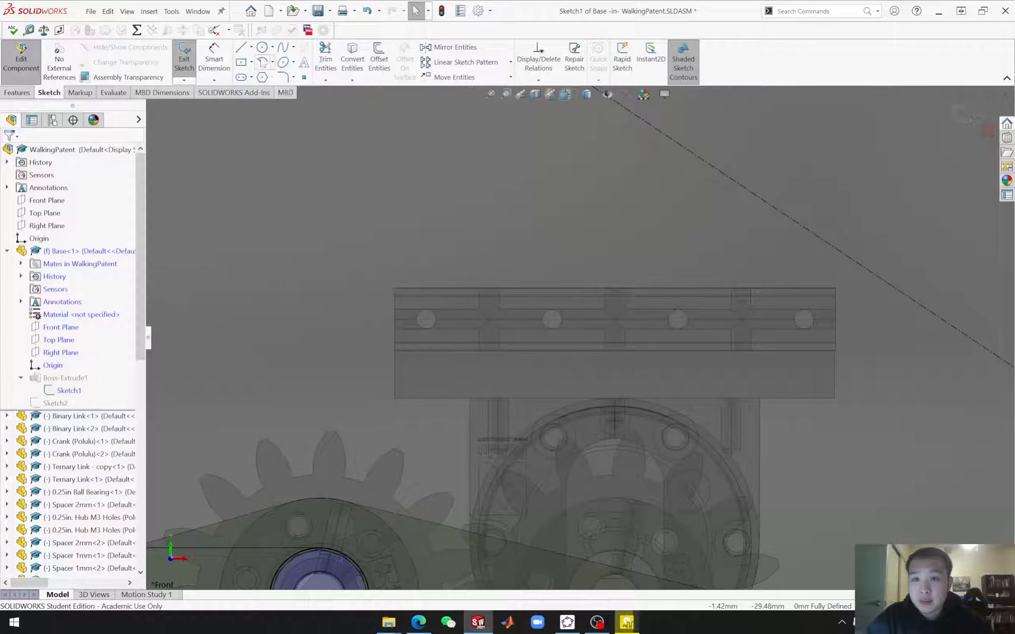
Step: Sketch four circles of about 0.9 mm radius on the base, centered on the nut strip's four holes
click(262, 47)
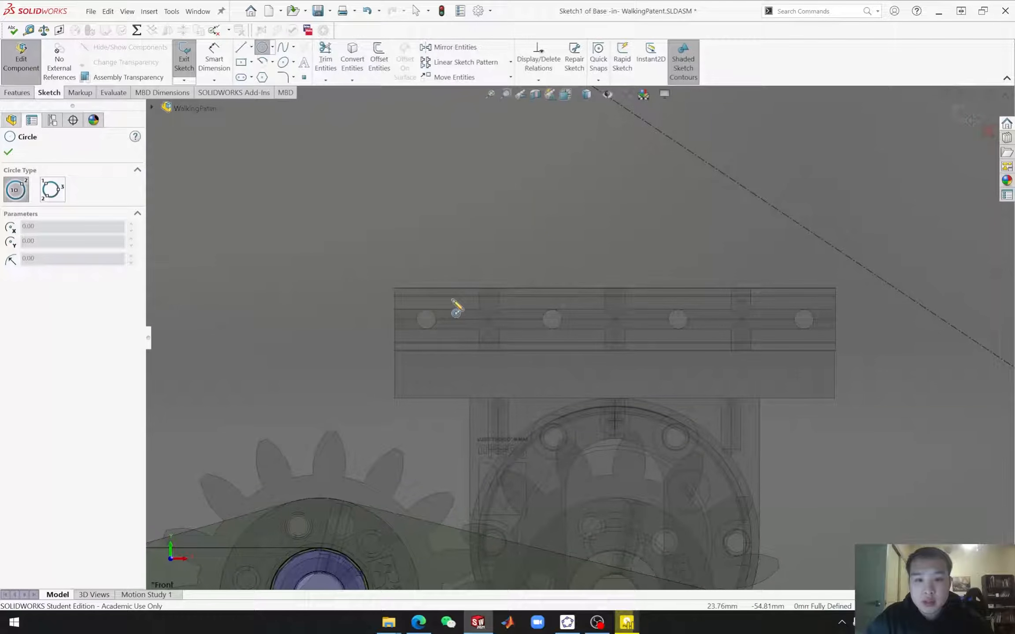
click(427, 320)
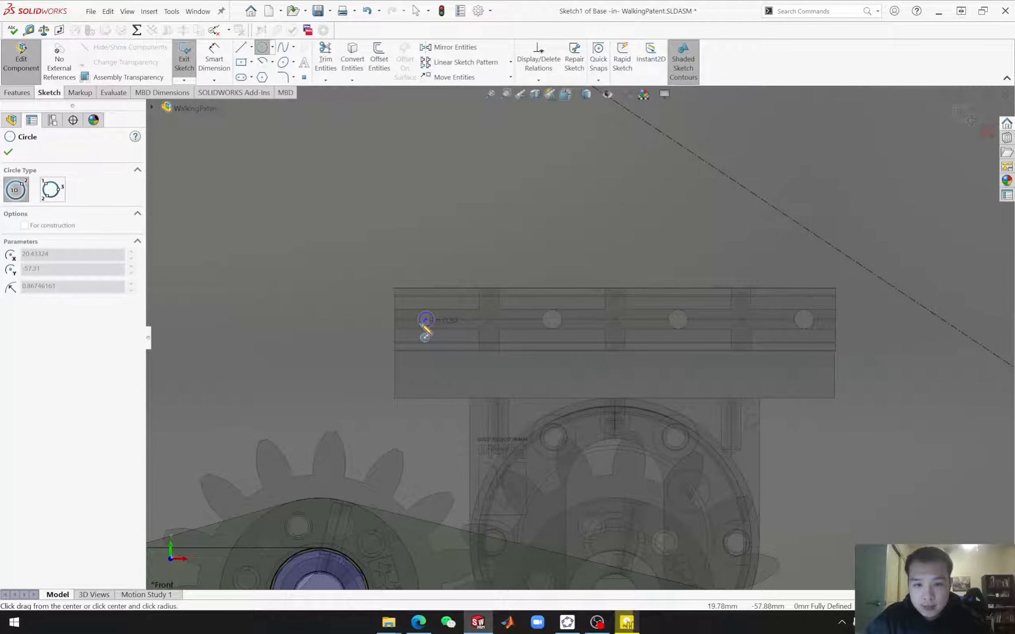
click(422, 325)
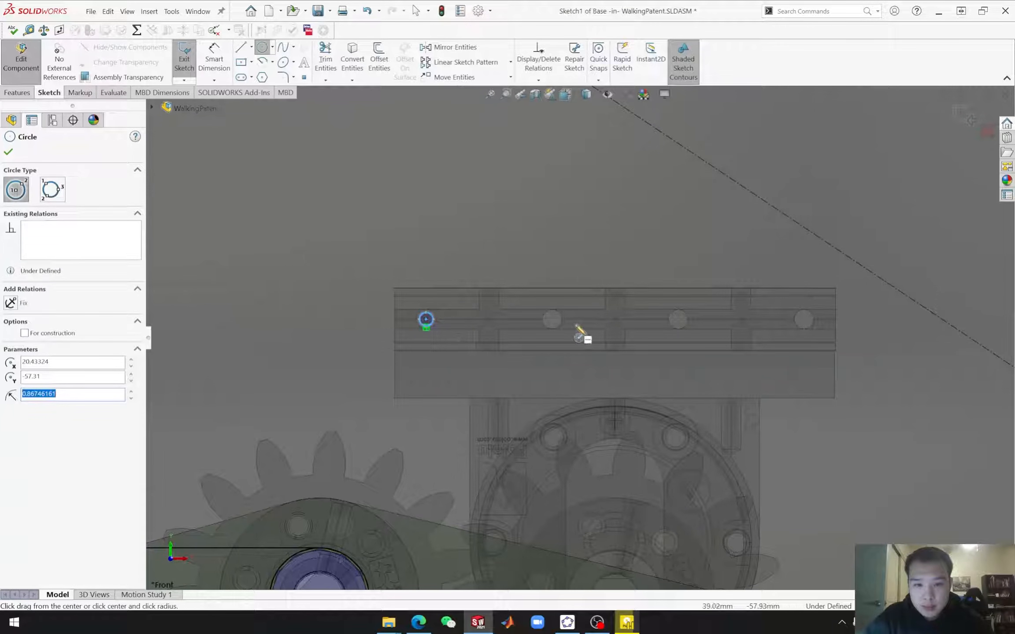
click(551, 320)
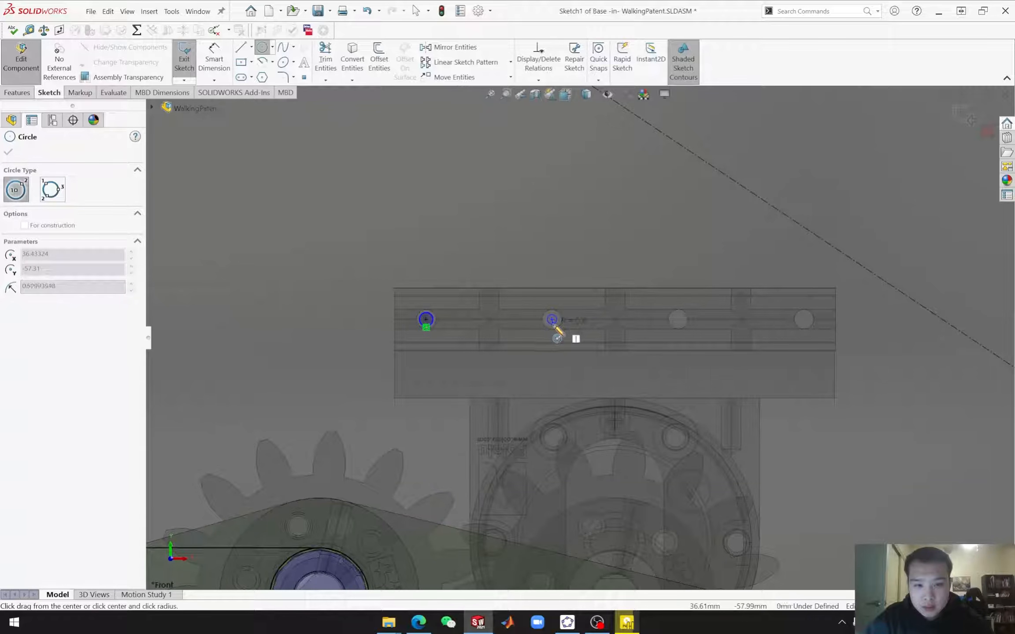
click(555, 327)
click(678, 320)
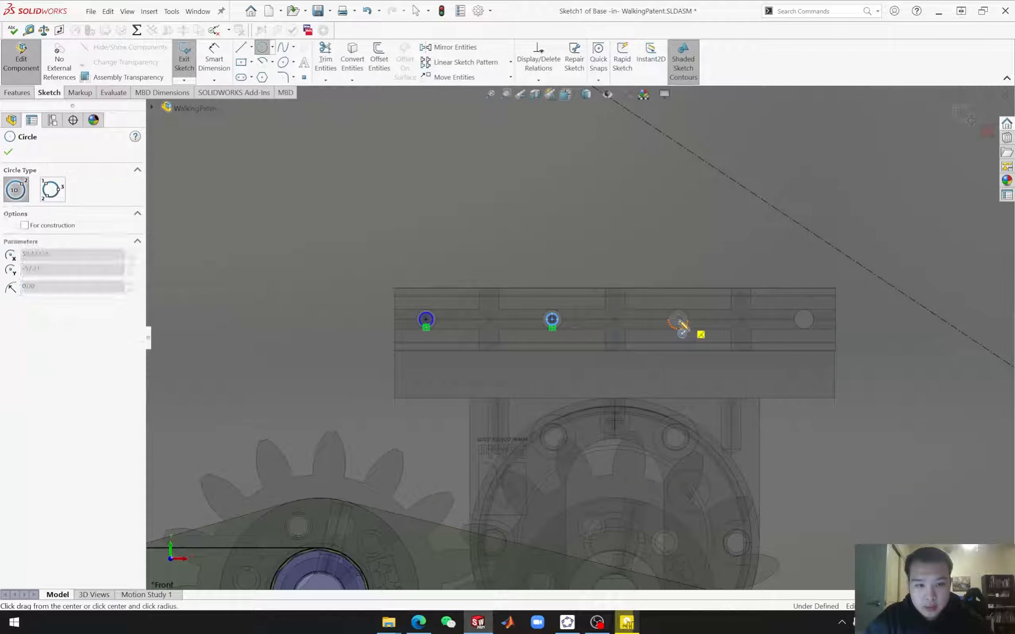
click(684, 338)
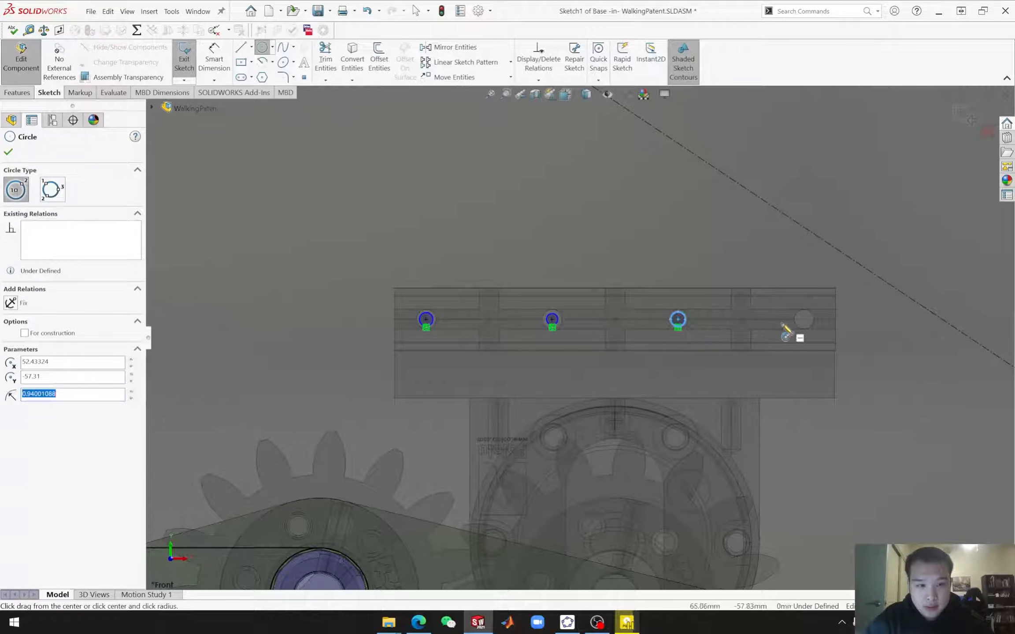
click(804, 321)
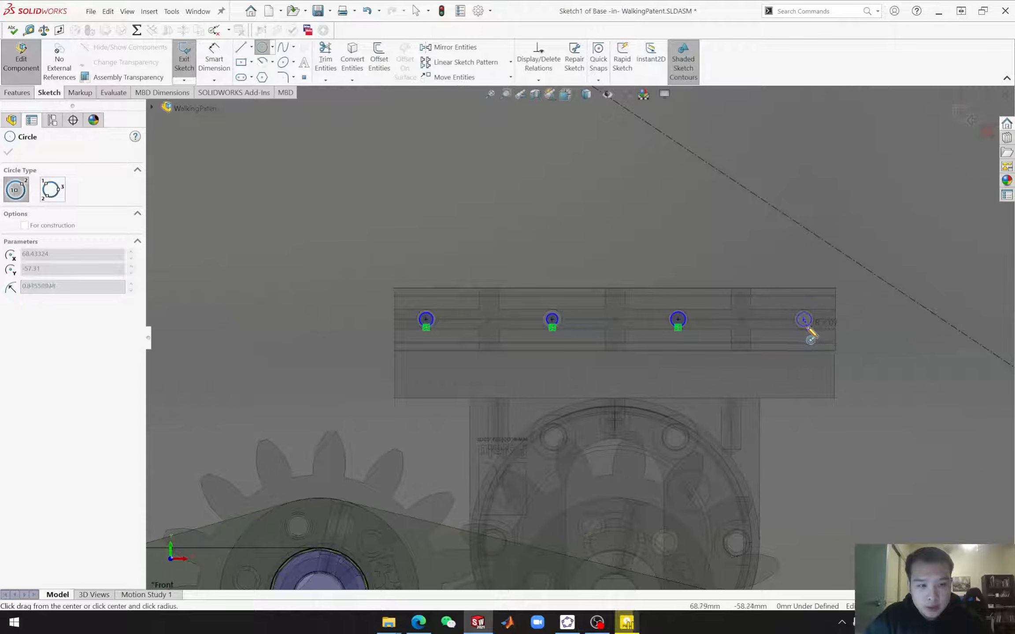
click(811, 336)
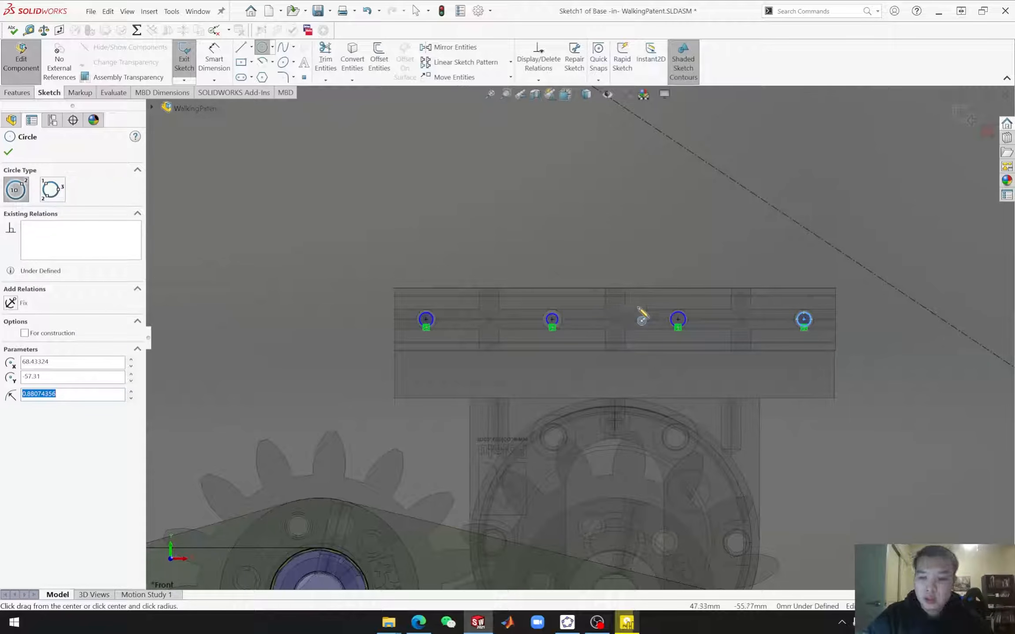
key(Escape)
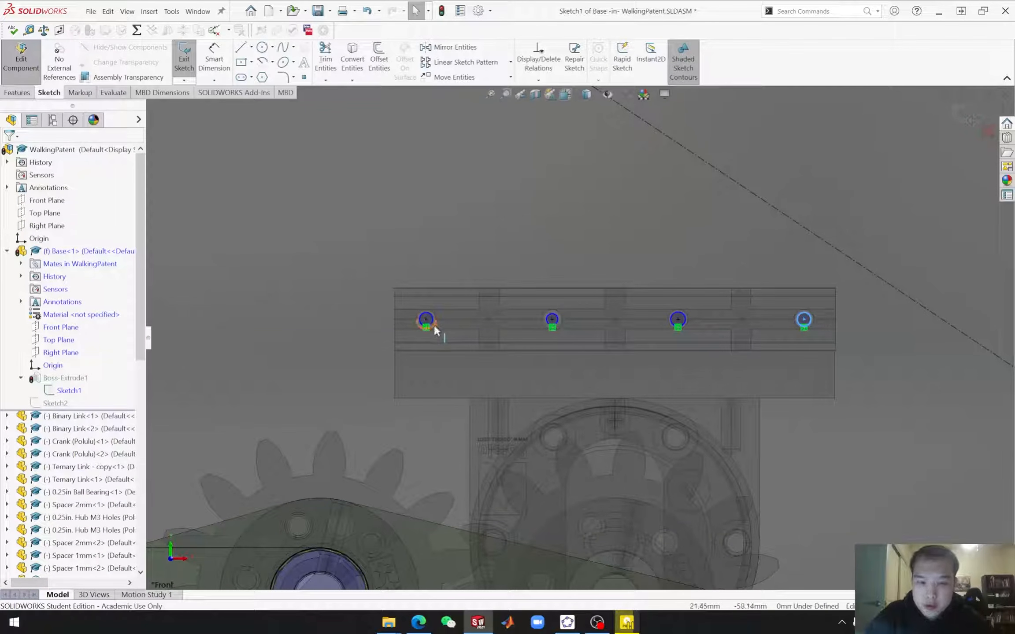
Step: Set the radius of the leftmost nut strip hole circle to 1.5 mm
click(431, 323)
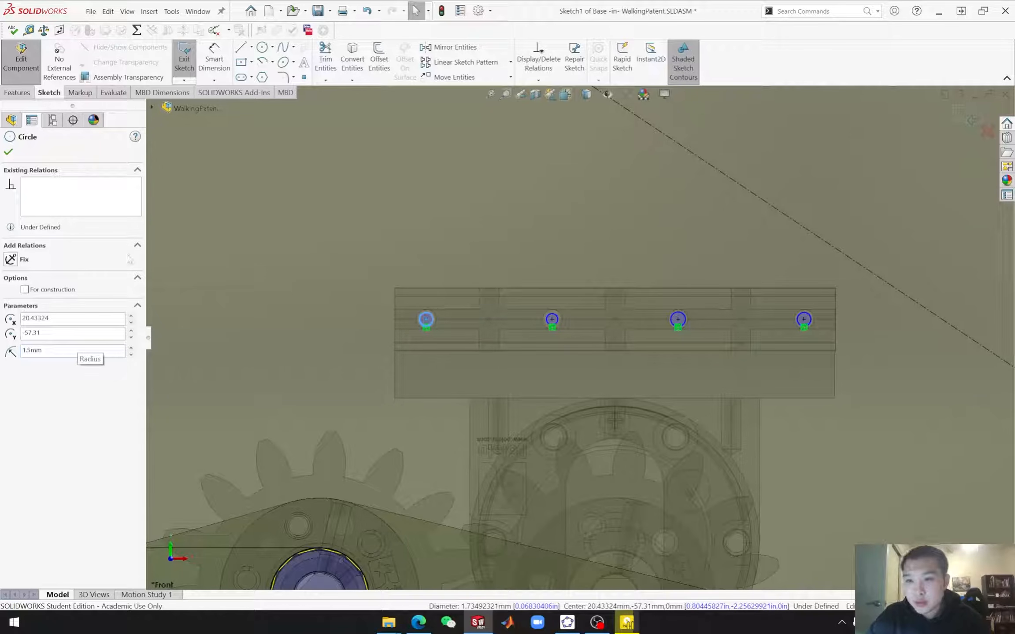
click(9, 153)
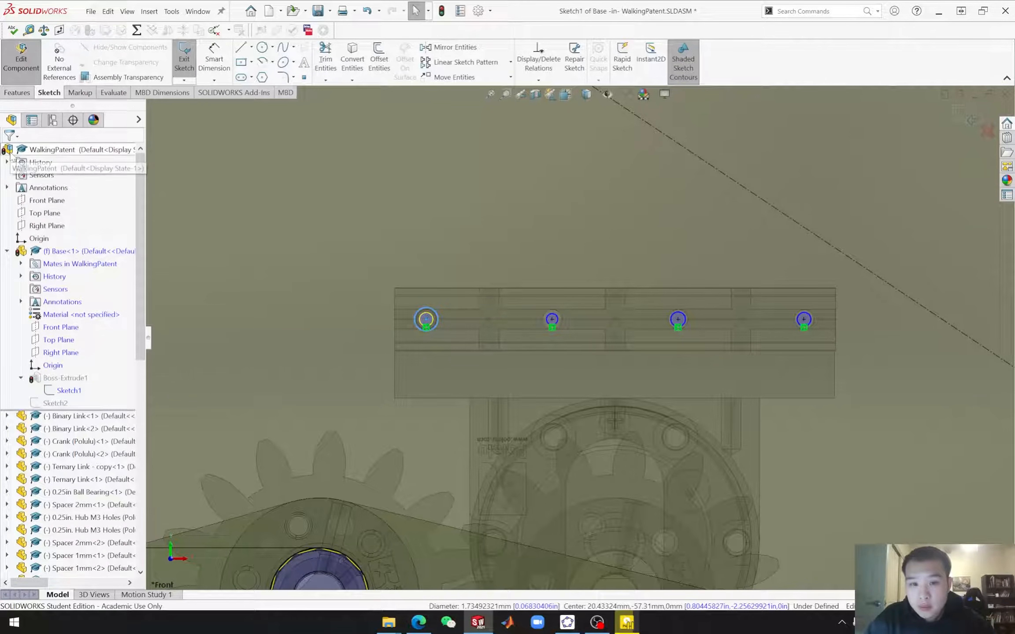
click(423, 320)
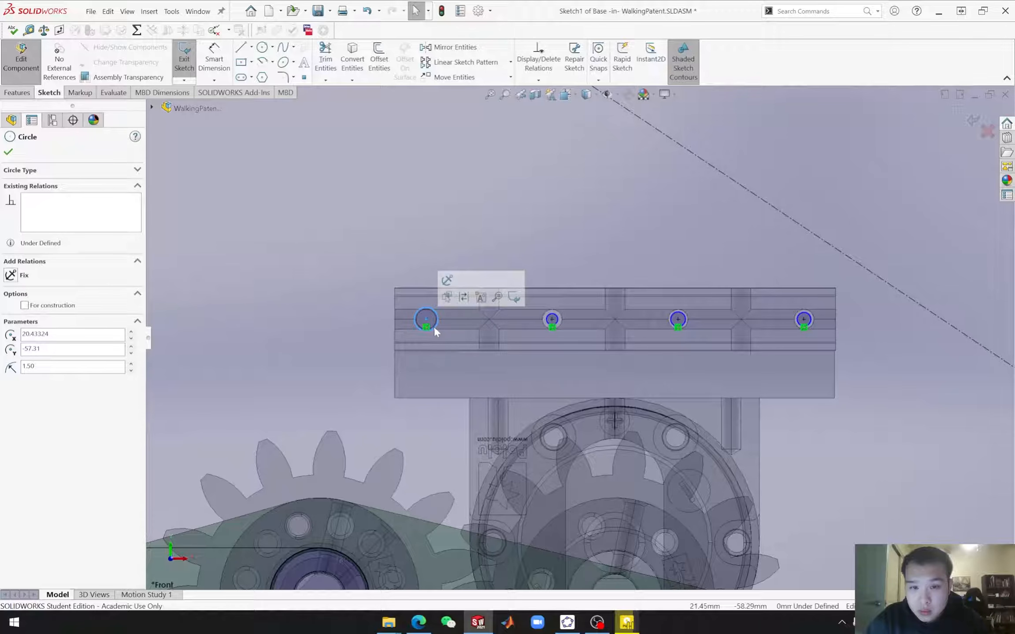
Step: Apply an Equal relation to the four nut strip hole circles
click(433, 326)
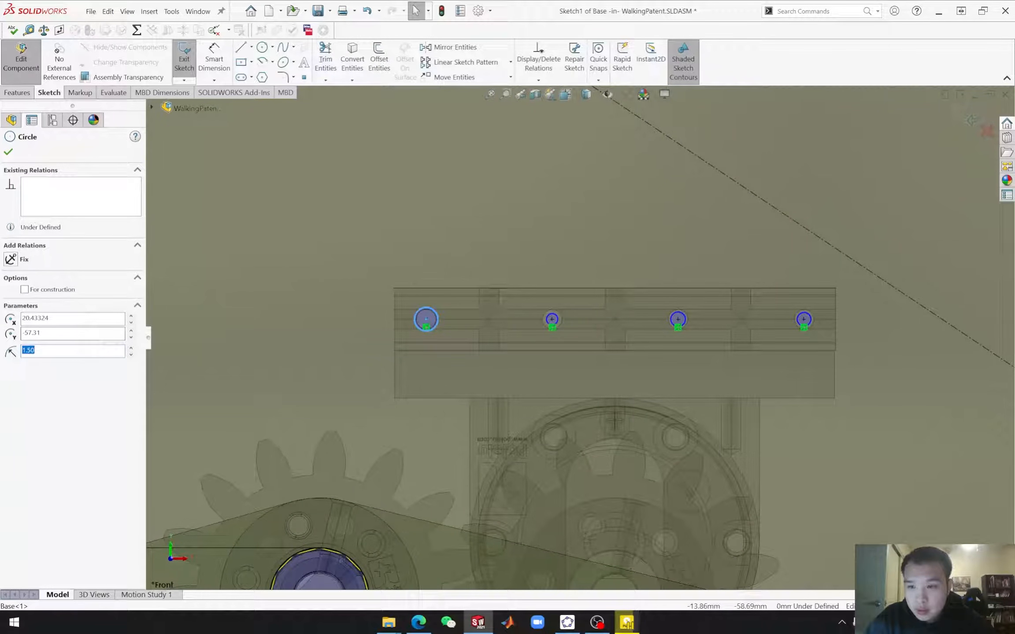
ctrl+click(556, 325)
ctrl+click(677, 323)
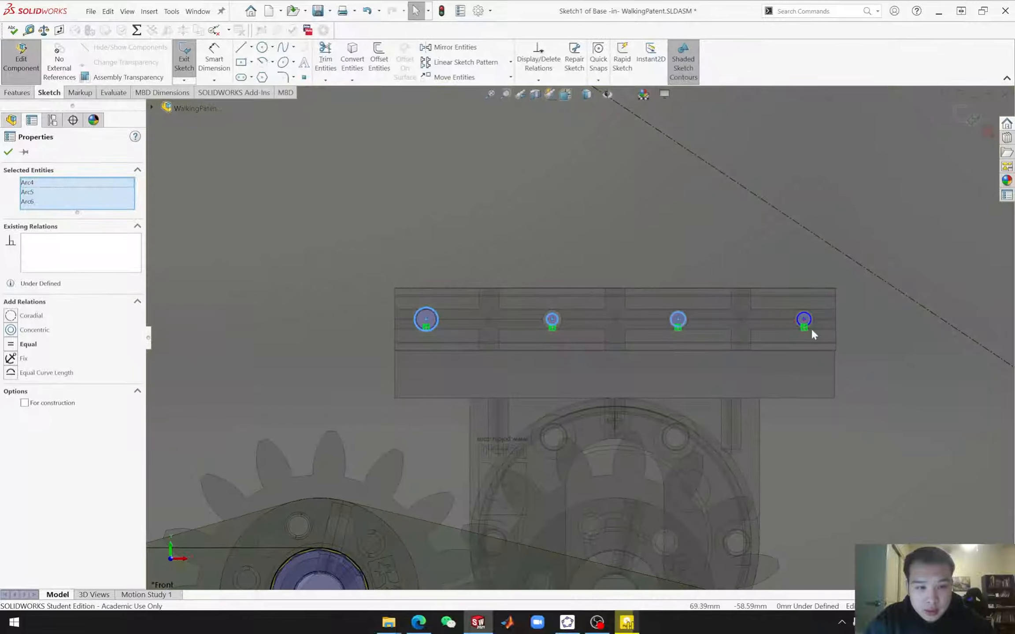
ctrl+click(800, 324)
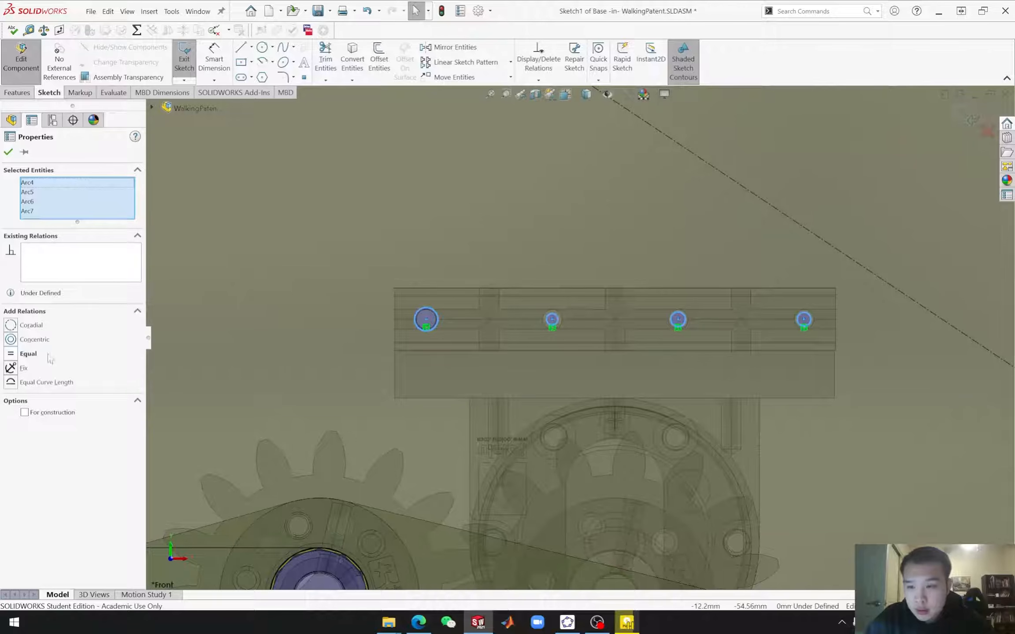
click(11, 355)
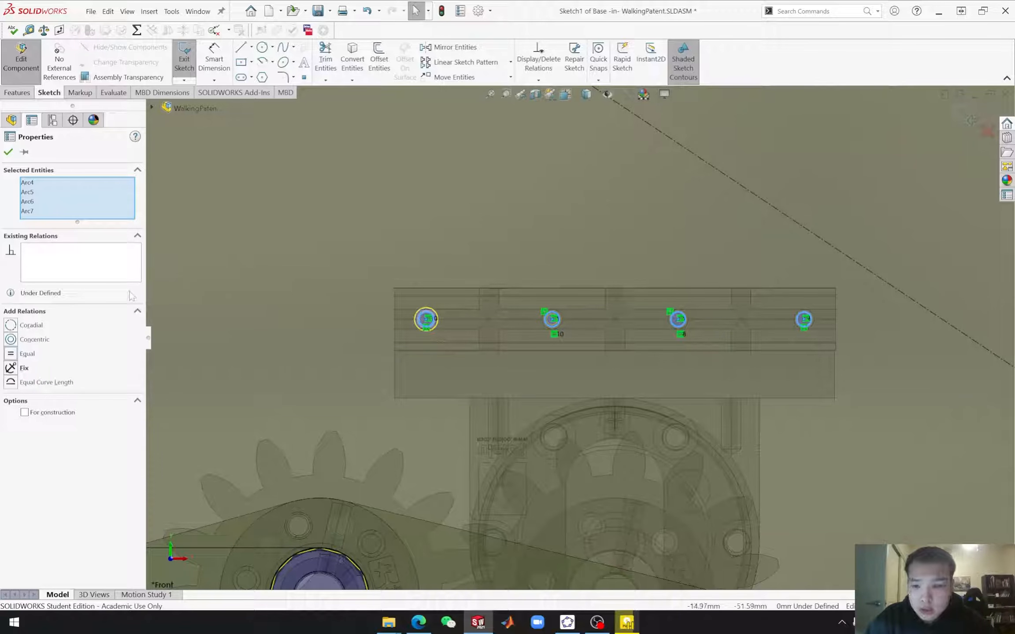
click(9, 153)
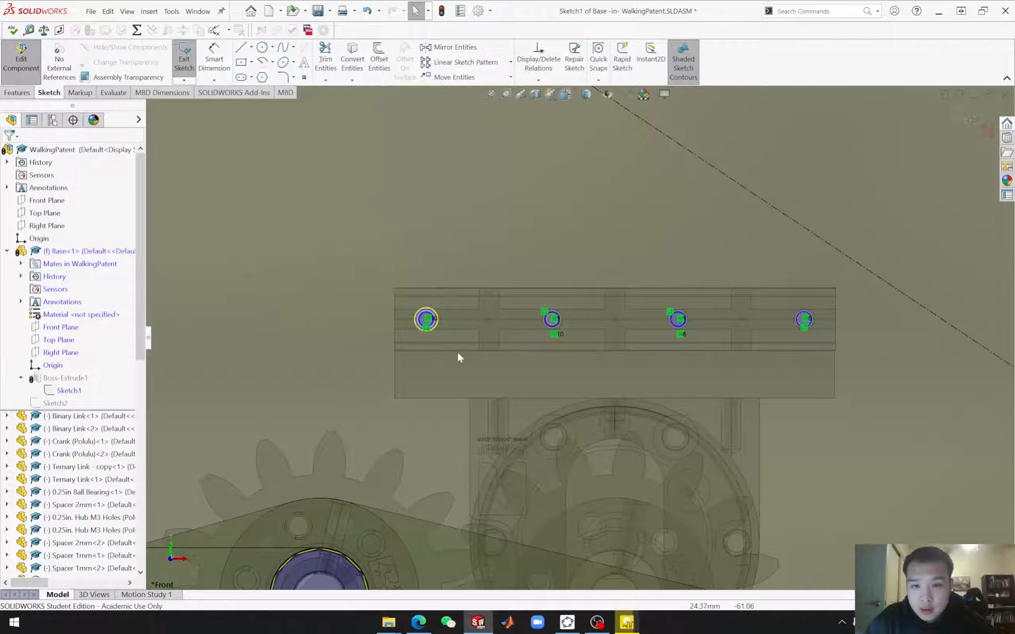
Step: Dimension the leftmost nut strip hole circle with a diameter of 3 mm
click(420, 327)
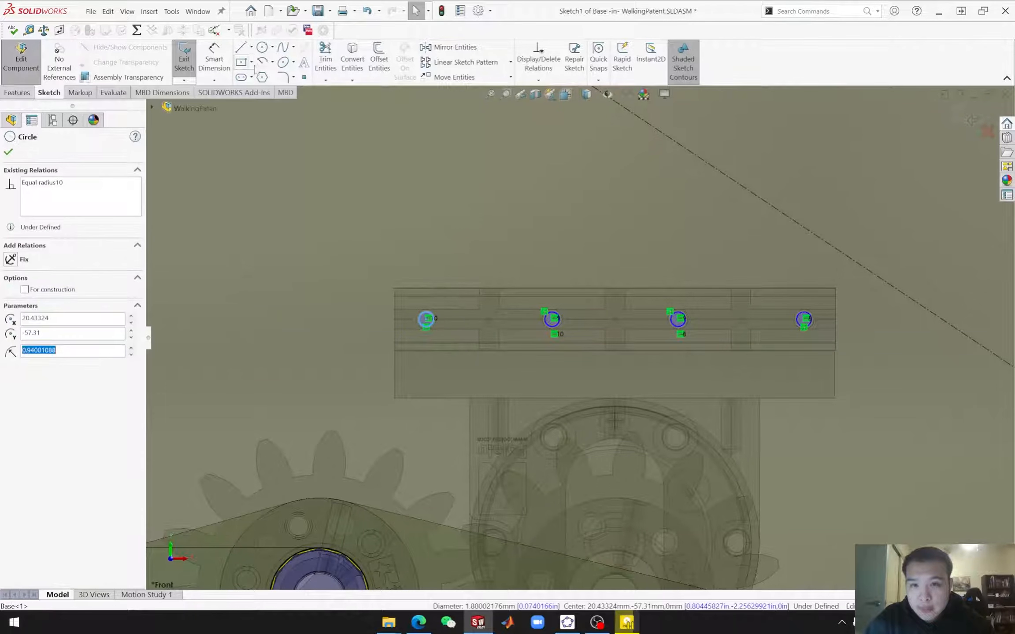
click(220, 61)
click(422, 326)
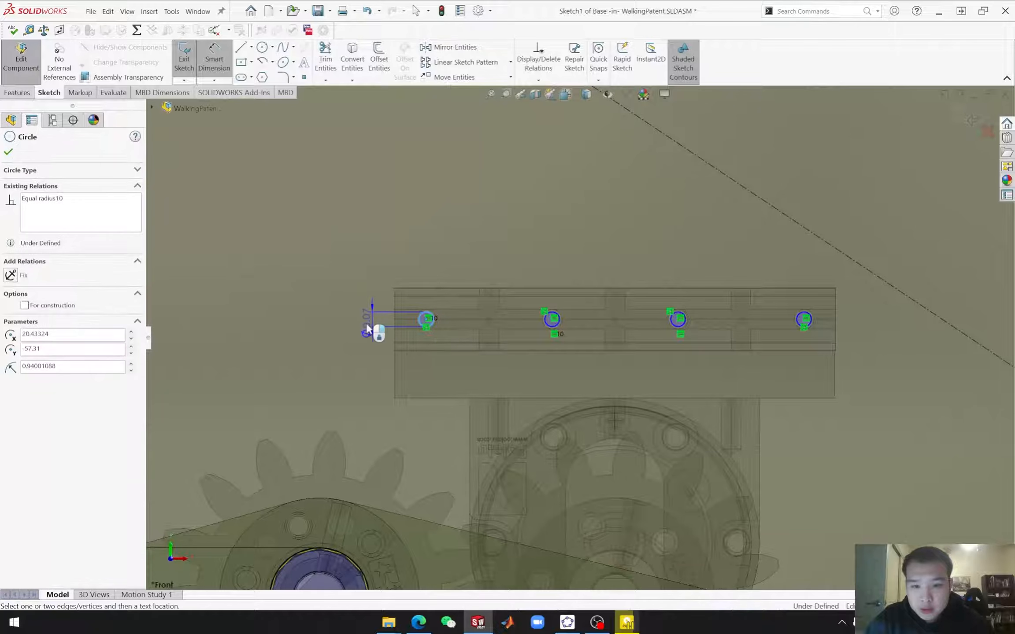
click(260, 313)
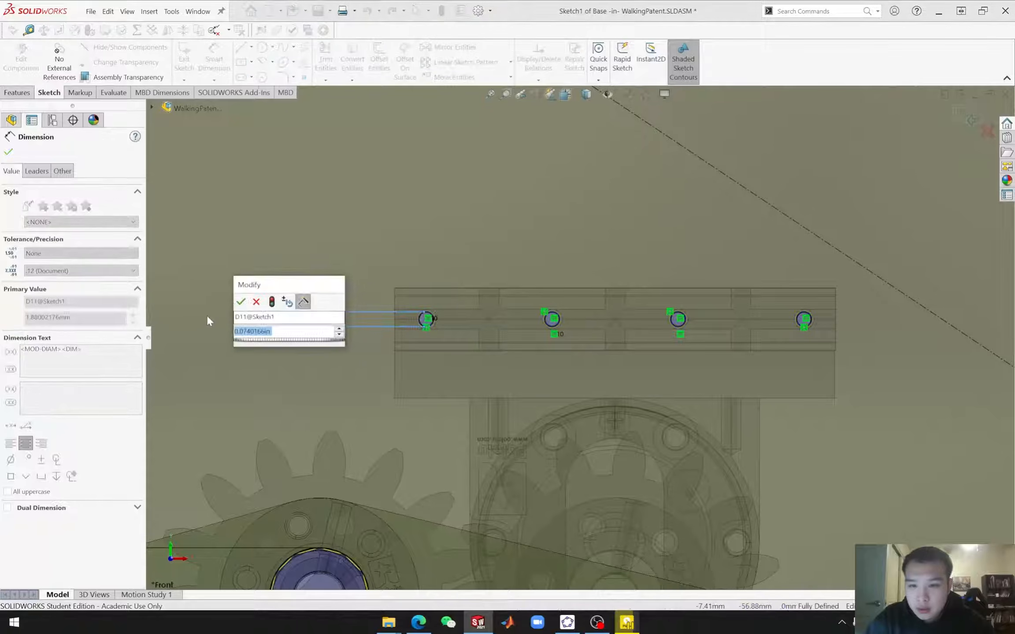
text(3mm)
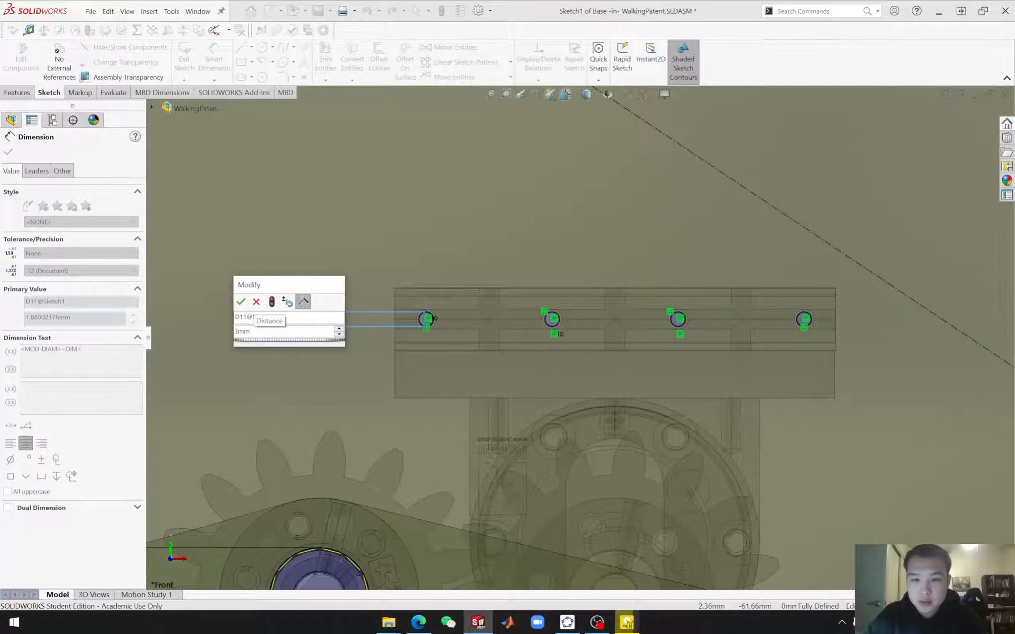
key(Return)
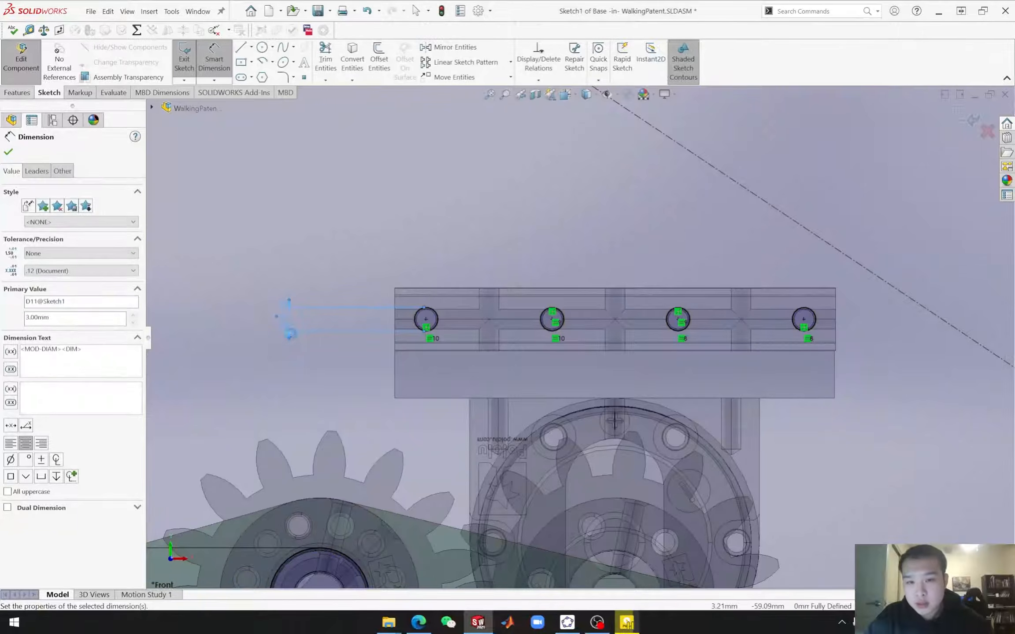
click(8, 151)
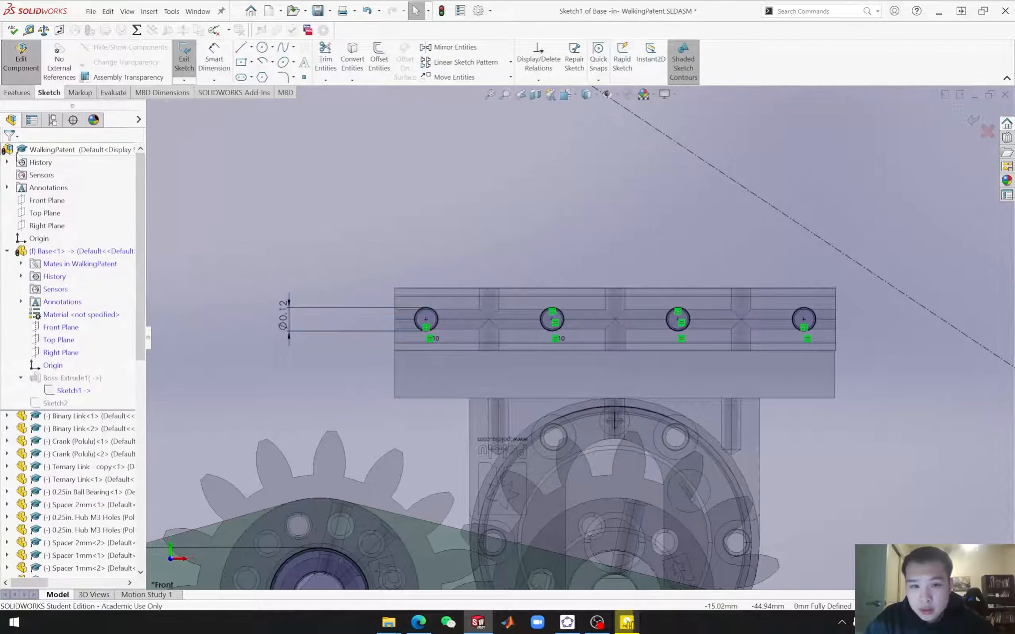
scroll(617, 307, up, 1)
scroll(755, 325, up, 3)
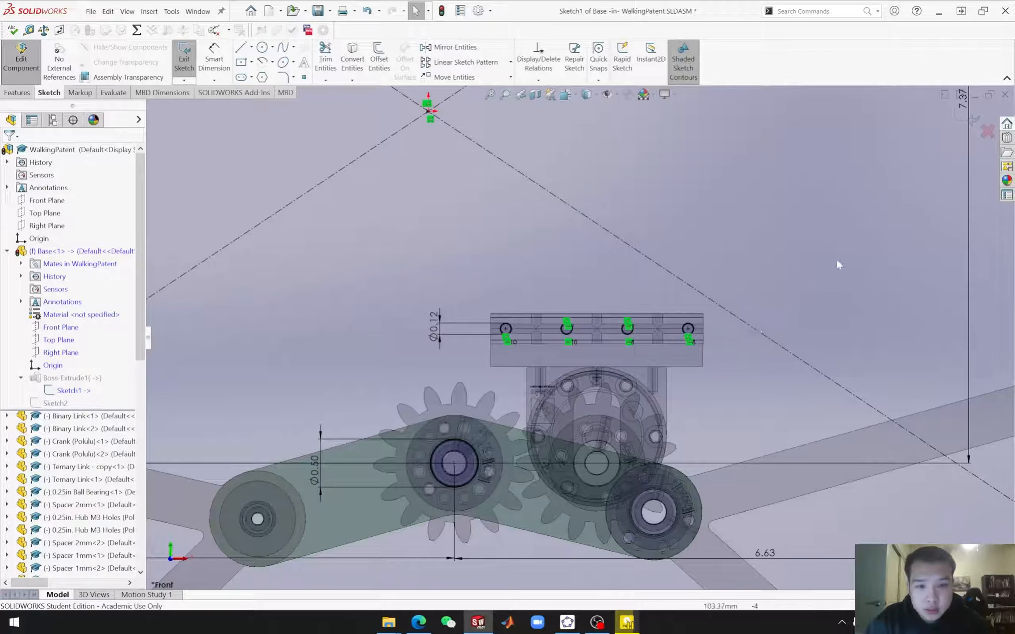
Step: Finish the base's hole sketch and return from editing the base to the whole assembly
click(962, 123)
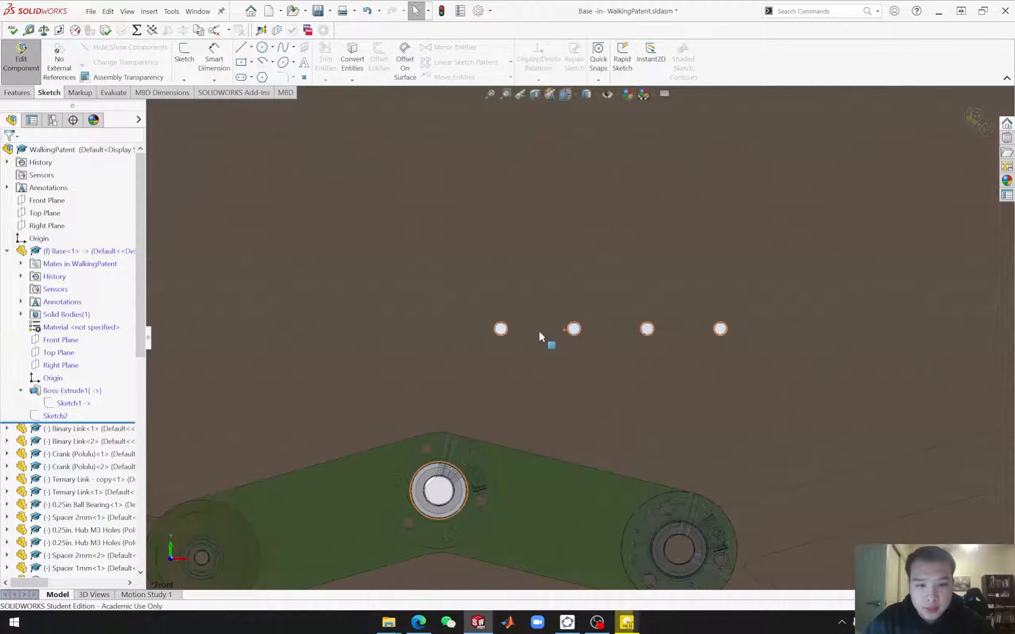
scroll(592, 340, up, 3)
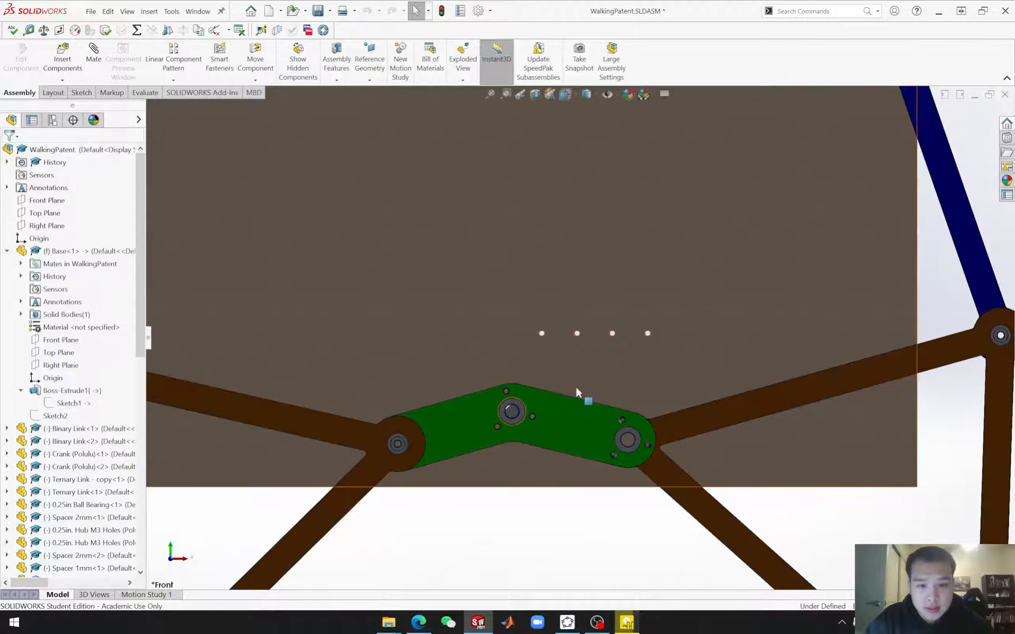
scroll(575, 386, up, 3)
Step: Orient the view normal to the MotorBase plate's large face and start editing the MotorBase part in the assembly
middle_drag(530, 429, 548, 382)
middle_drag(526, 449, 455, 474)
click(456, 474)
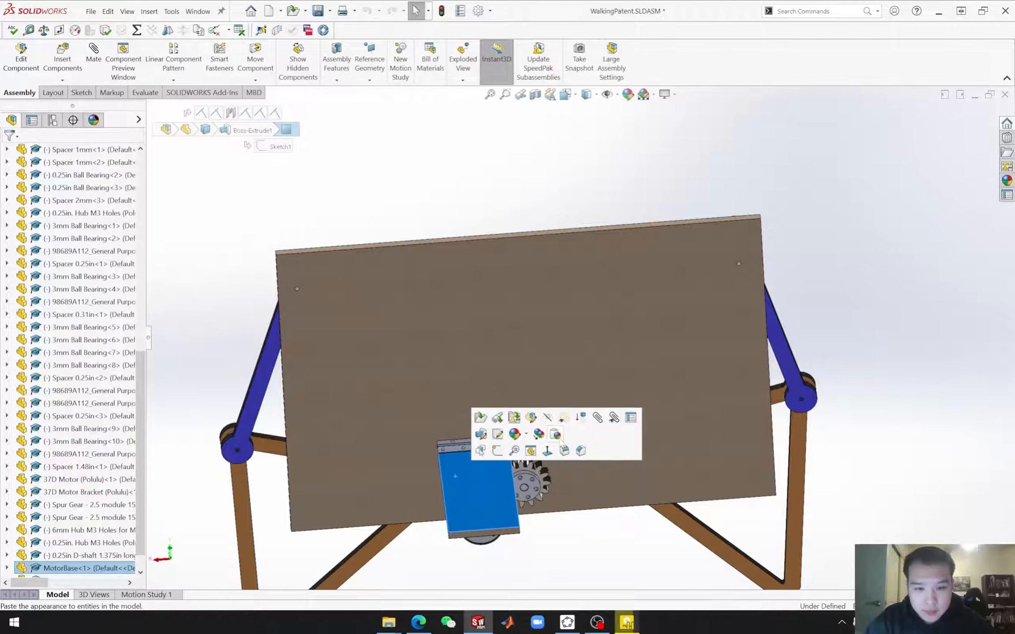
click(581, 450)
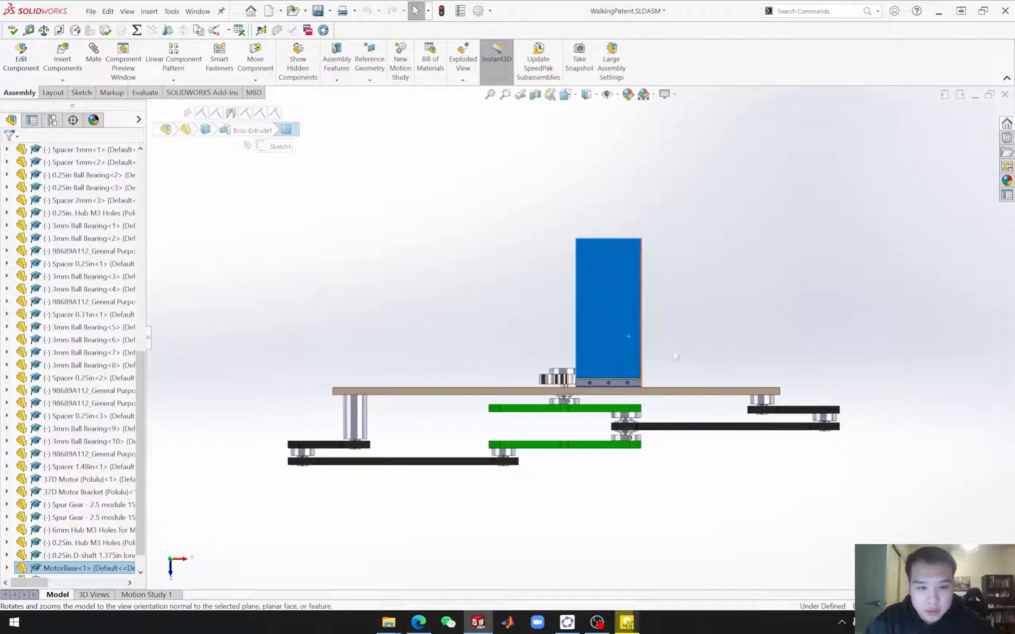
scroll(631, 309, down, 3)
click(544, 237)
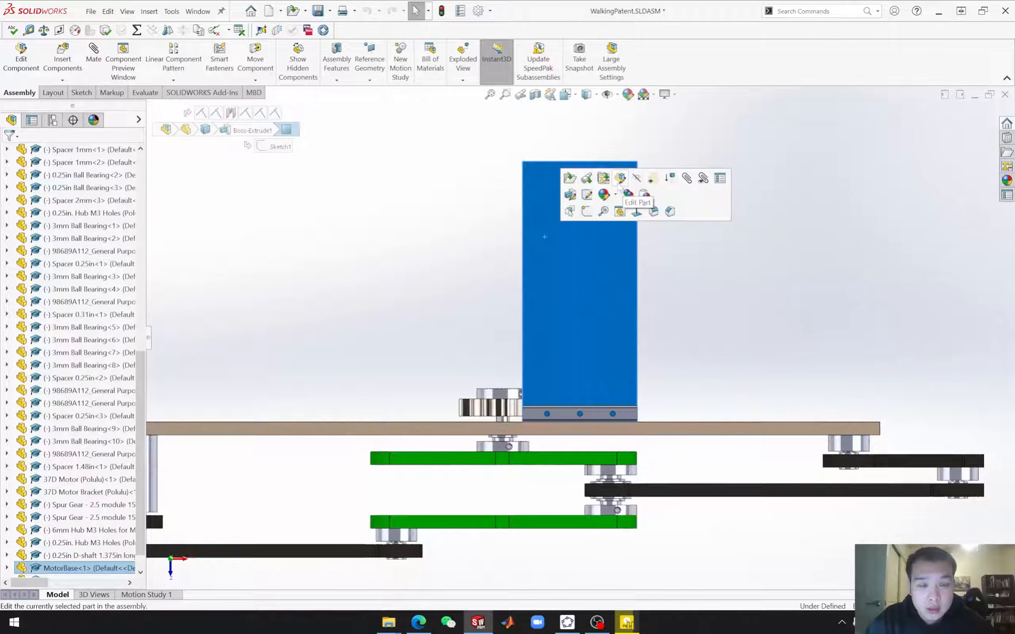
click(620, 179)
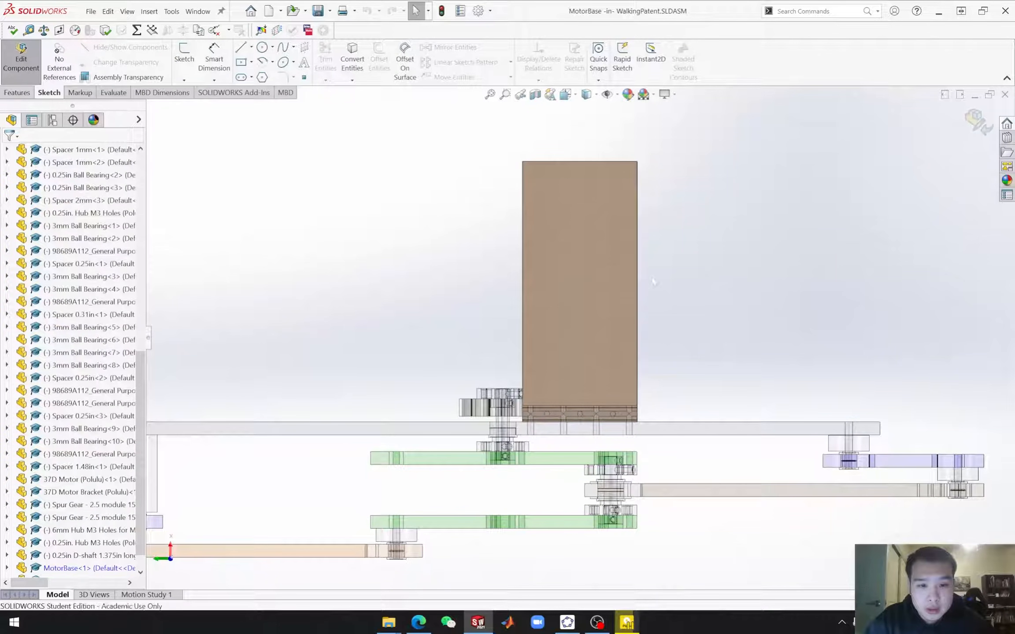
Step: Open Sketch1 under the MotorBase's Boss-Extrude1 for editing
scroll(555, 393, down, 4)
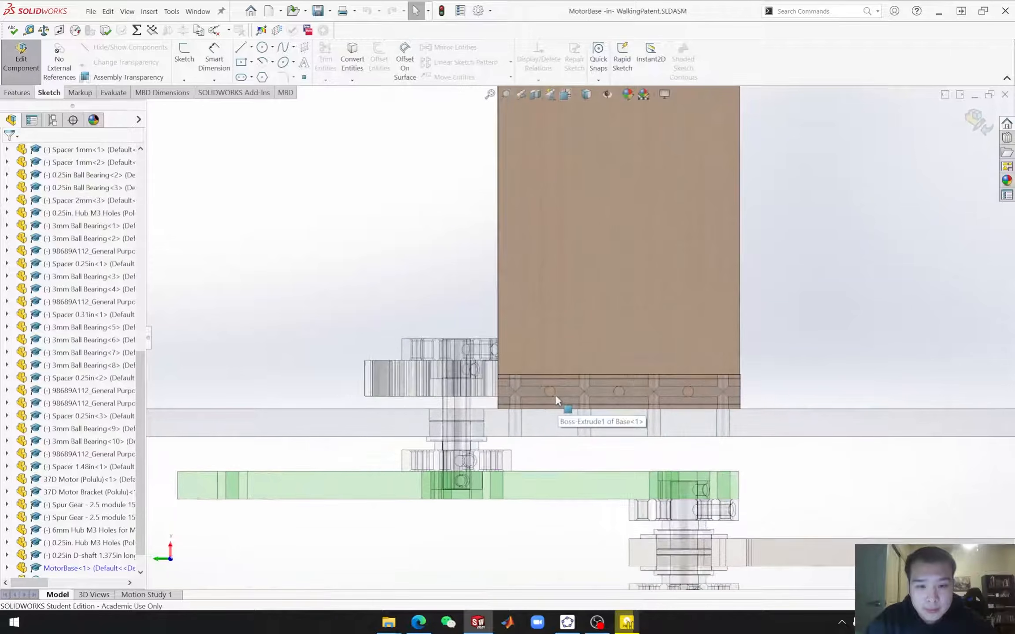
scroll(85, 408, down, 1)
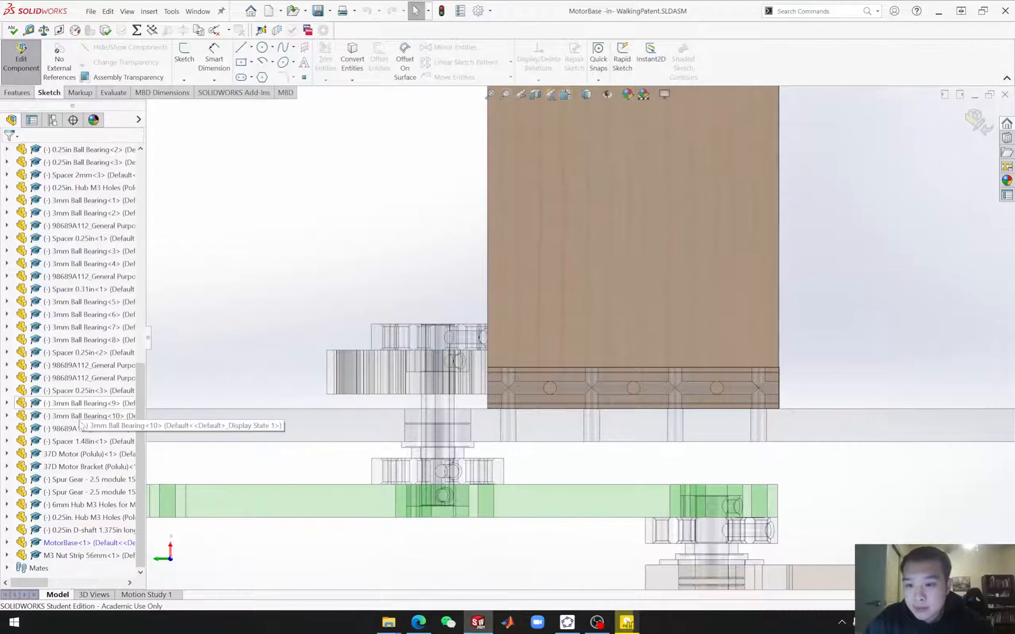
click(7, 543)
scroll(81, 507, down, 1)
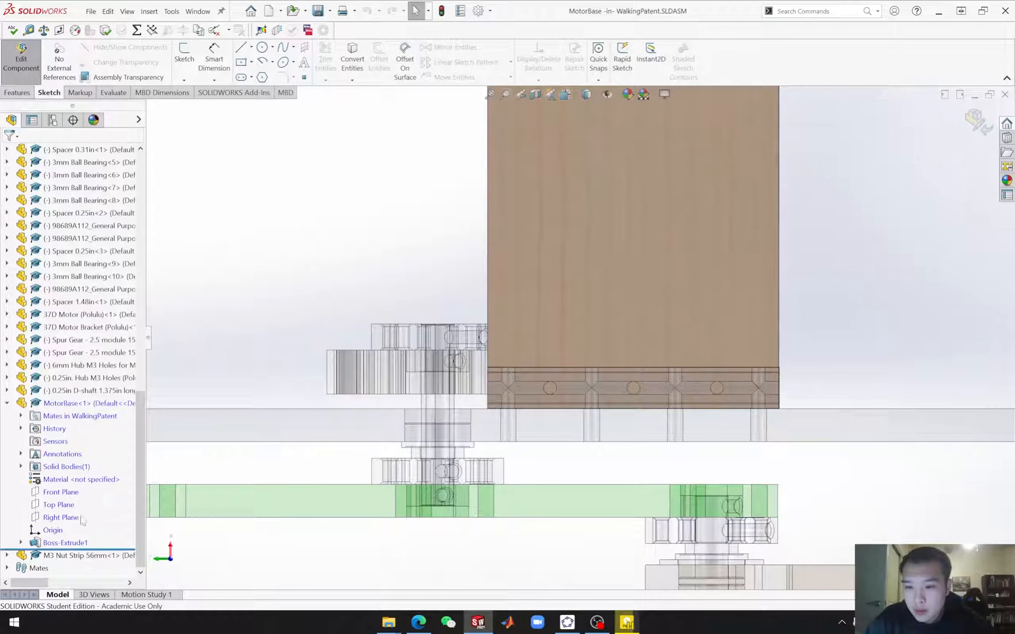
click(21, 542)
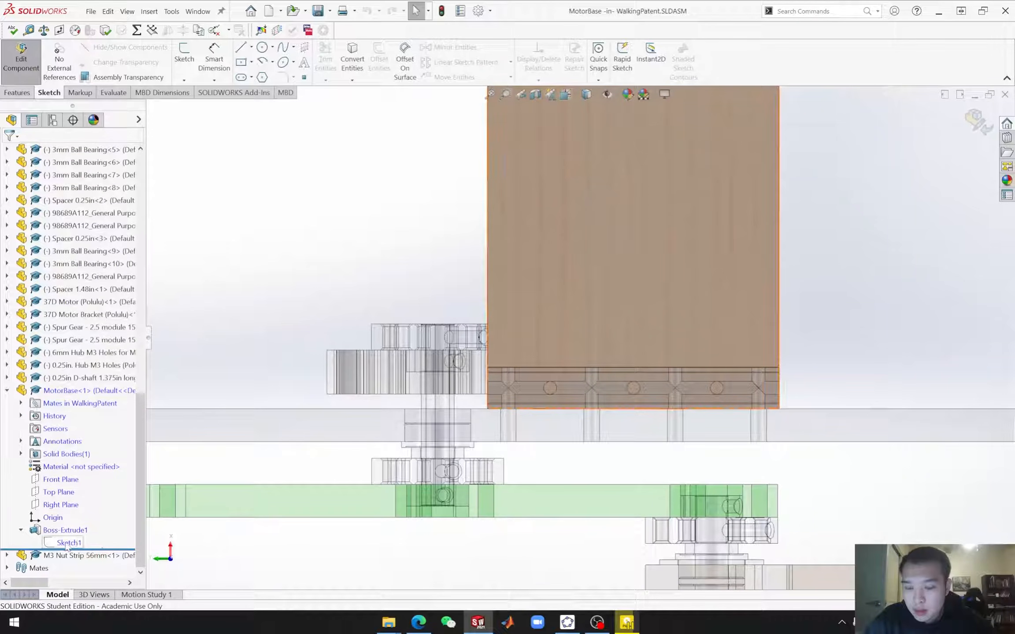
click(66, 544)
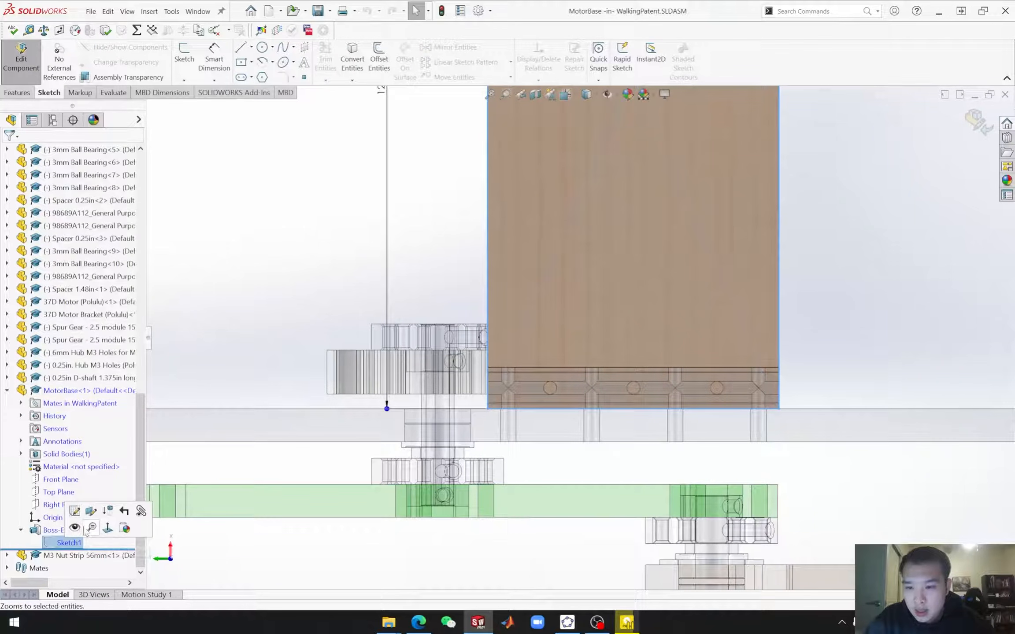
click(75, 511)
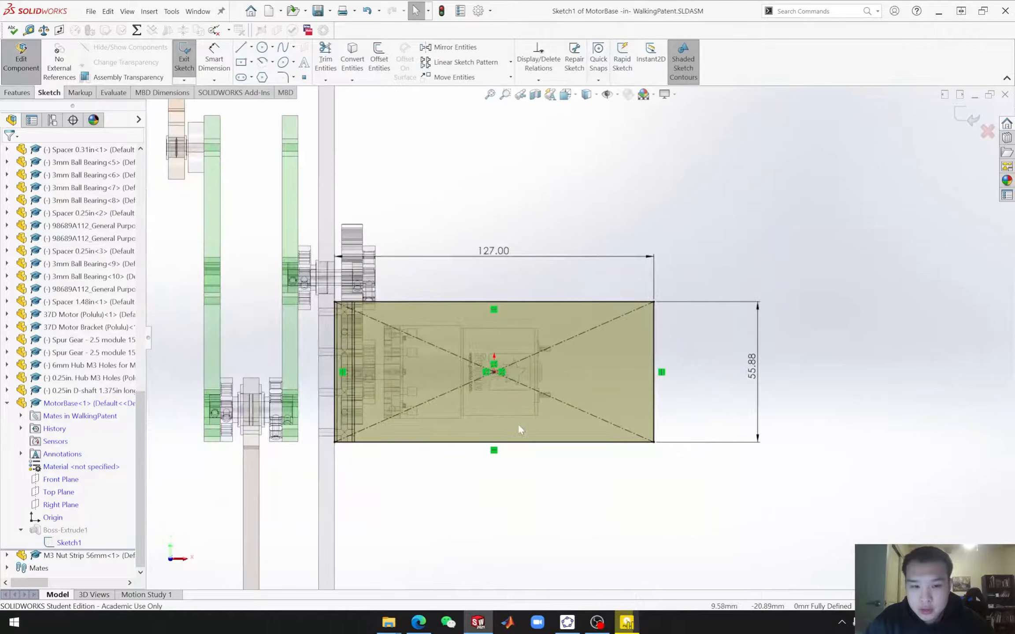
Step: Sketch three circles of about 2 mm radius on the MotorBase plate, centered on the nut strip's three holes
scroll(434, 380, down, 8)
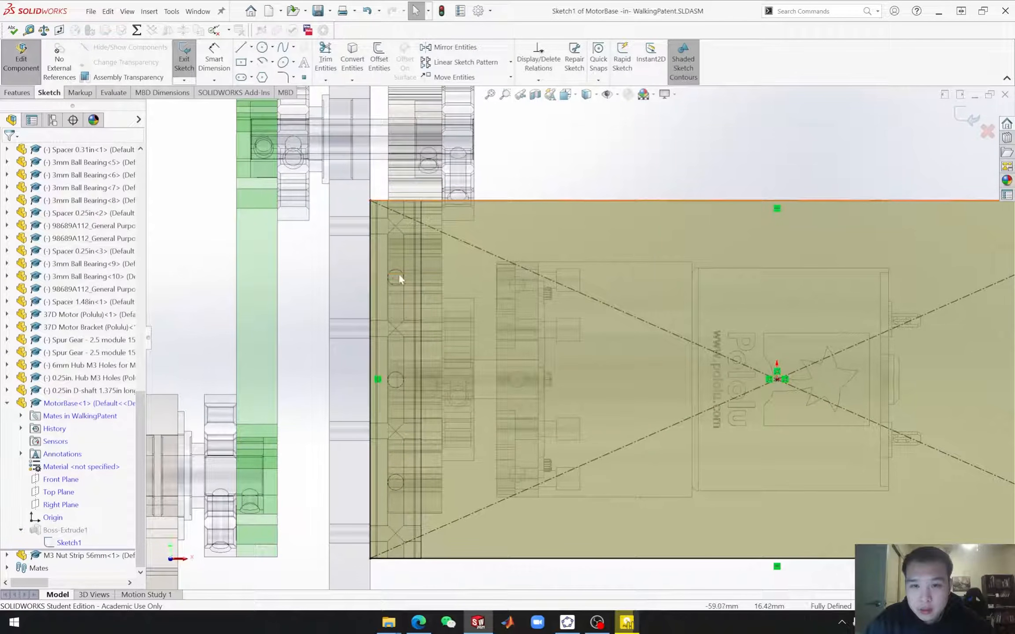
click(262, 47)
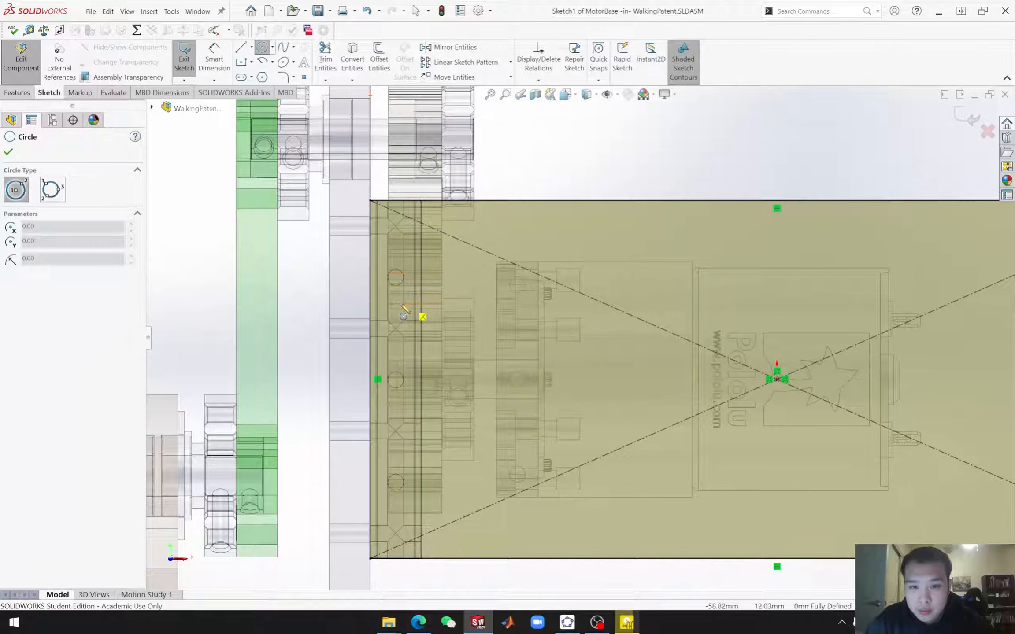
click(397, 279)
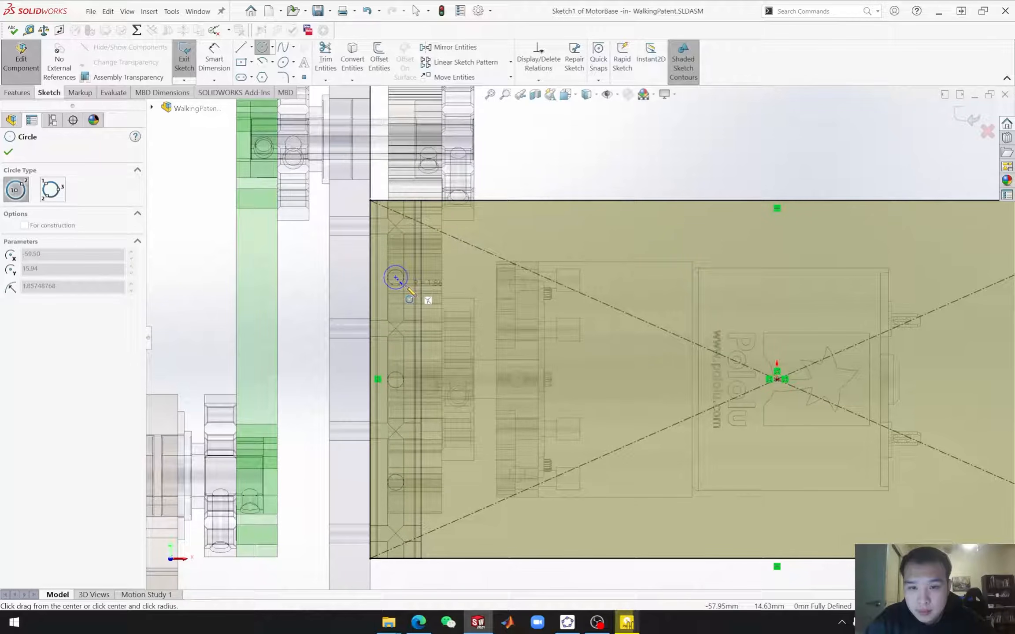
click(406, 288)
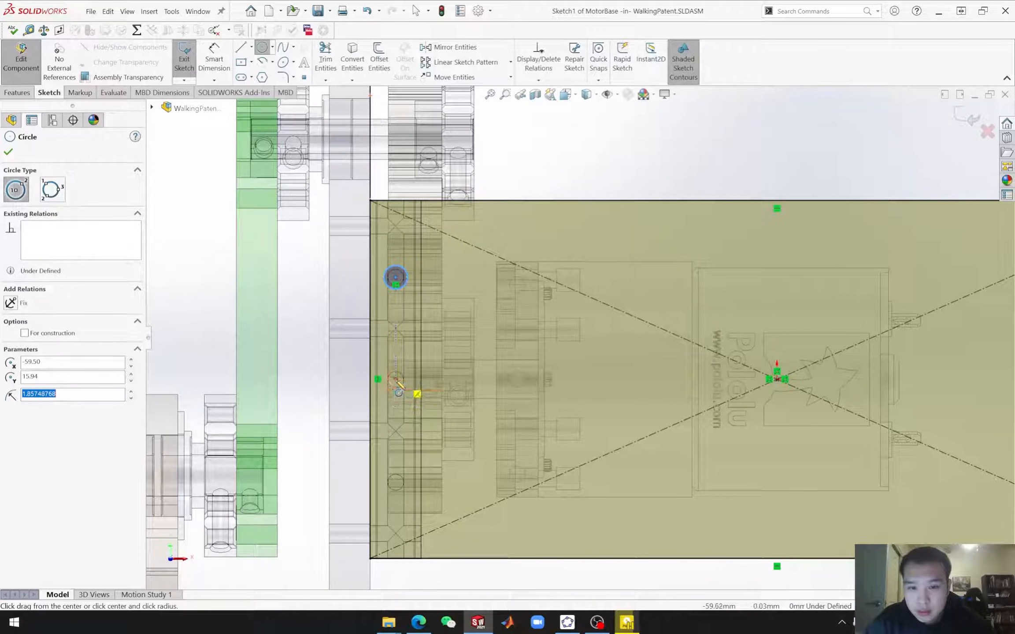
click(395, 380)
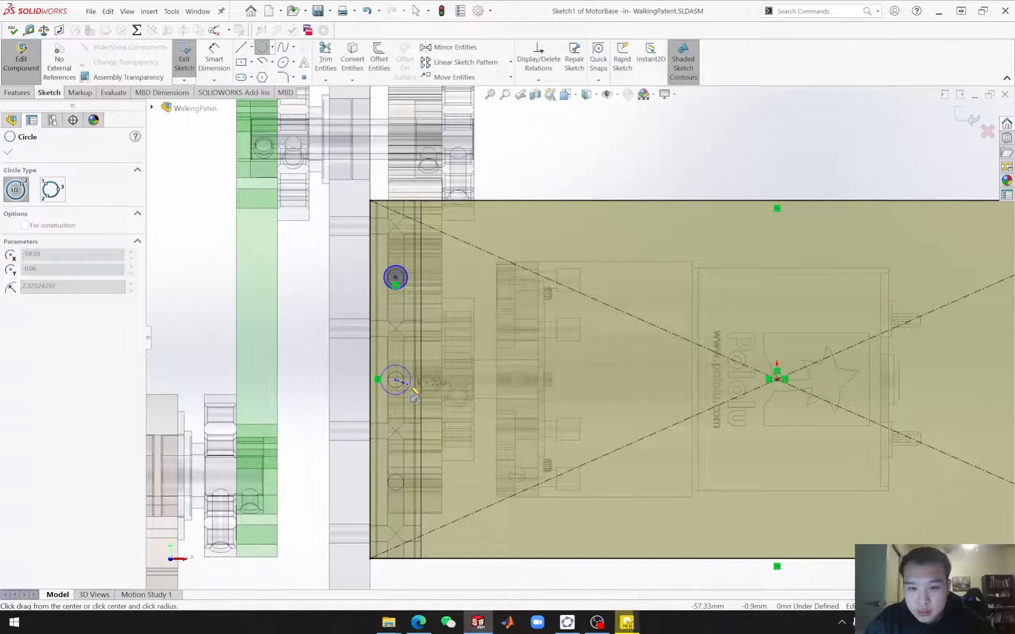
click(412, 390)
click(396, 481)
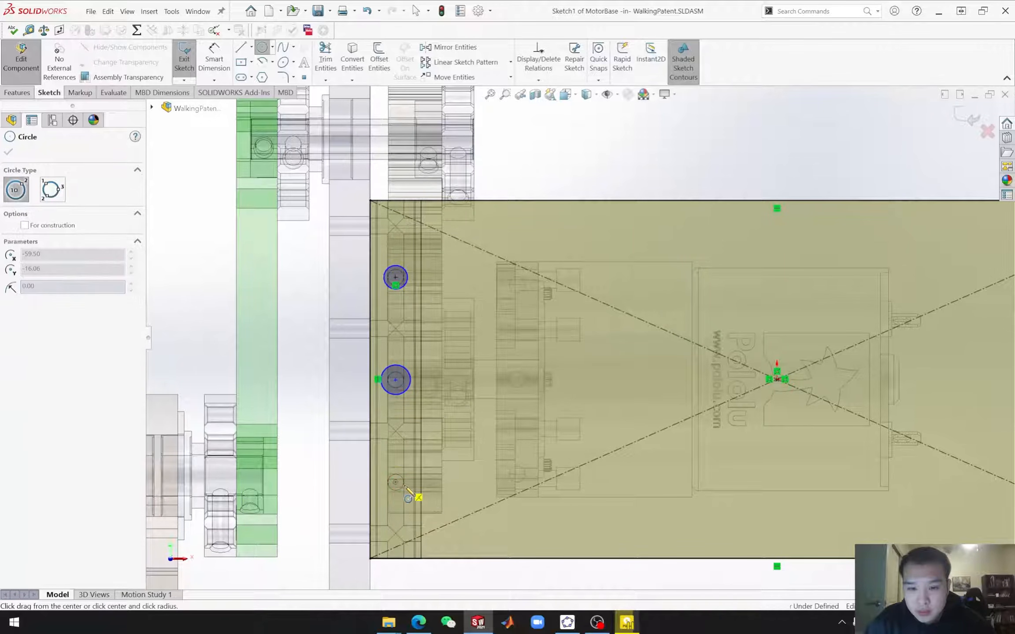
click(405, 491)
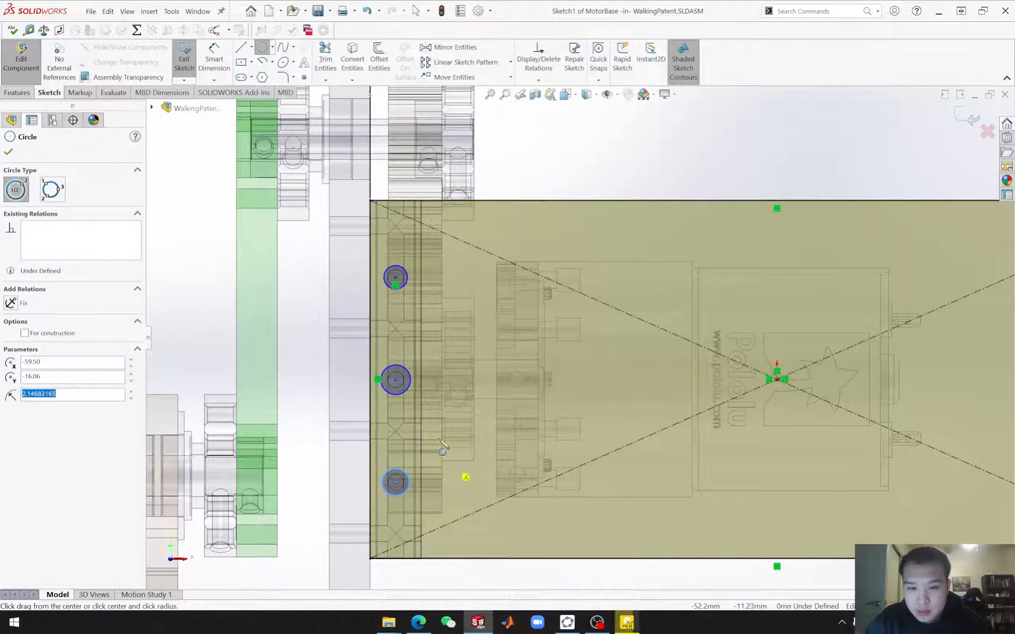
key(Escape)
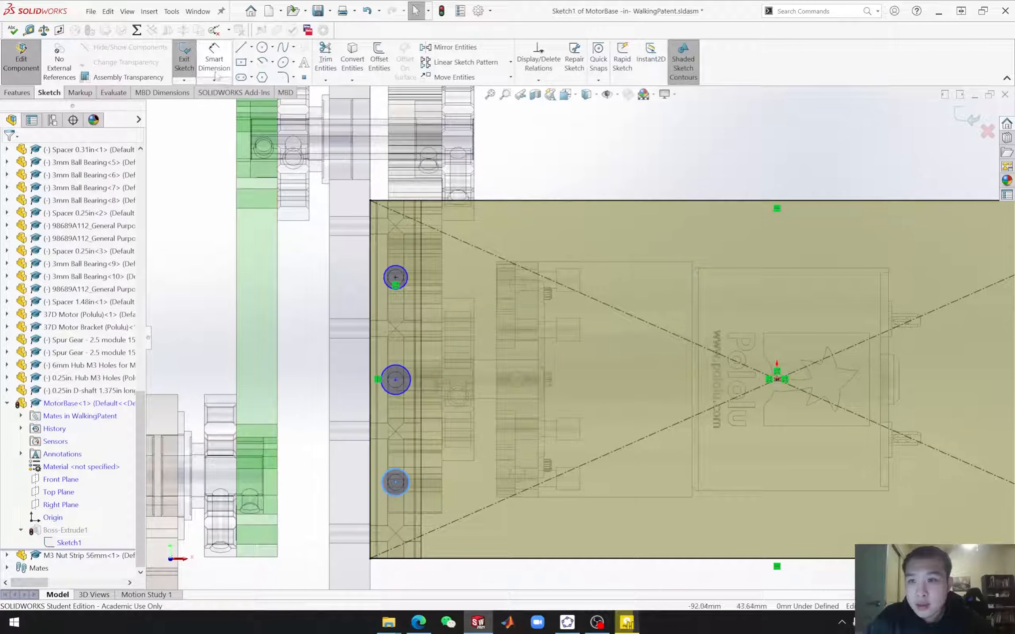
Step: Dimension the uppermost nut strip hole circle on the MotorBase with a diameter of 3 mm
click(212, 61)
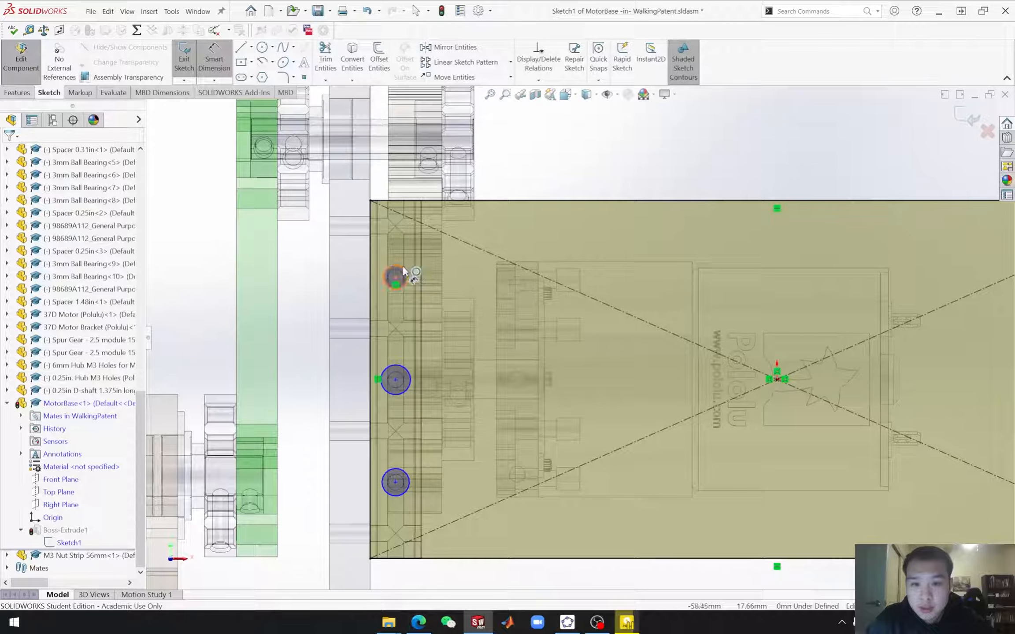
click(402, 270)
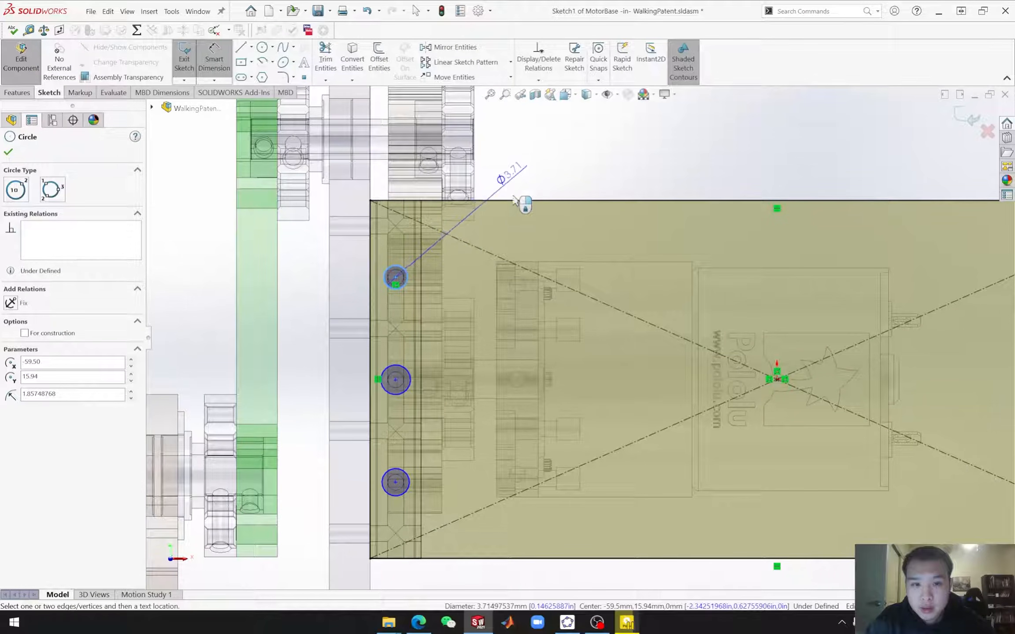
click(534, 245)
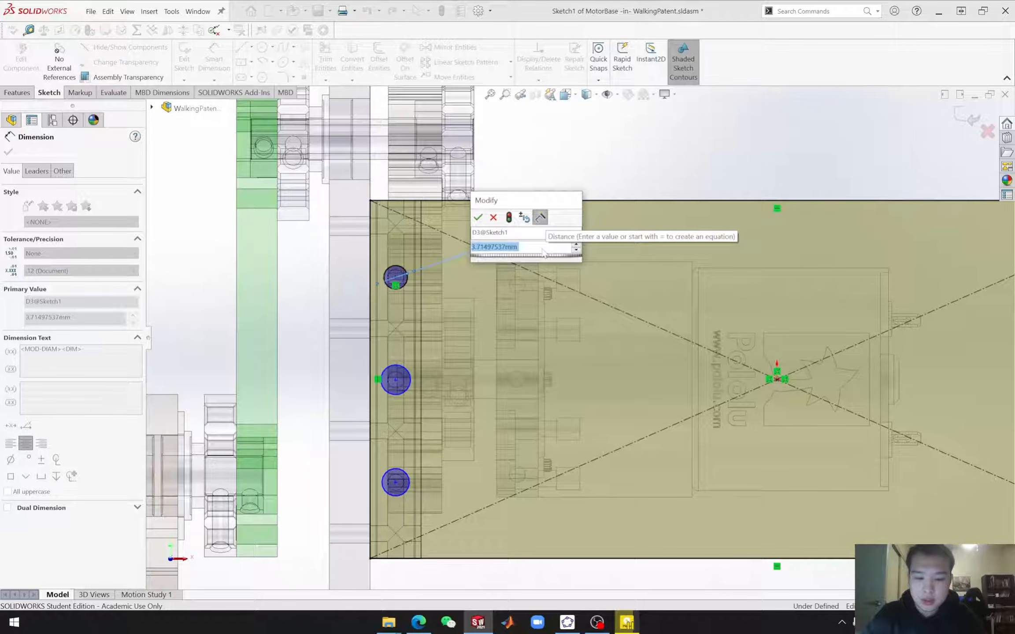
text(3)
key(Return)
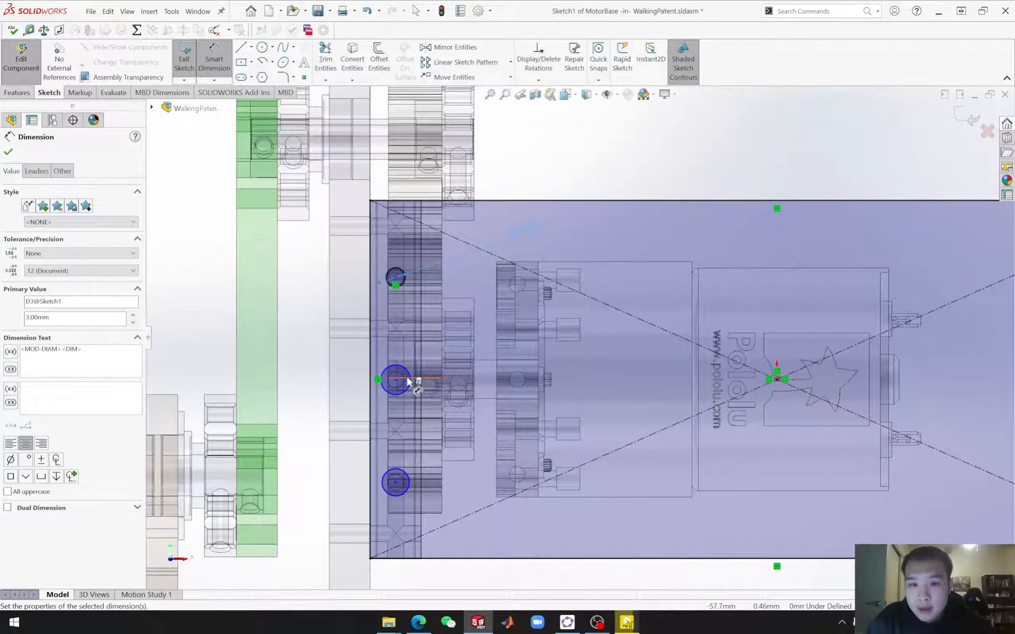
click(9, 153)
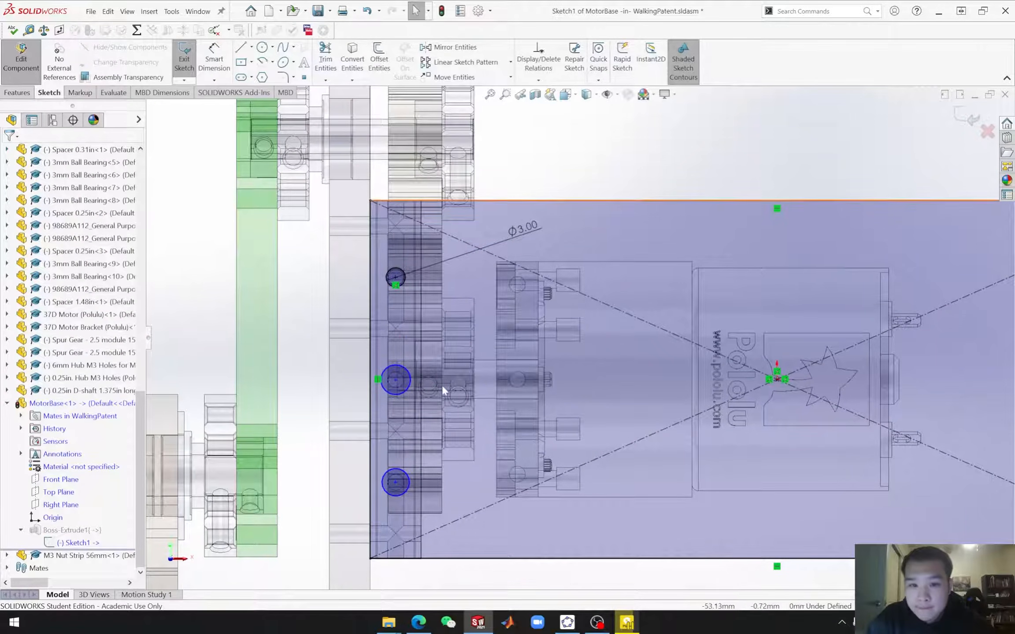
Step: Apply an Equal relation to the three nut strip hole circles in the MotorBase sketch
click(397, 394)
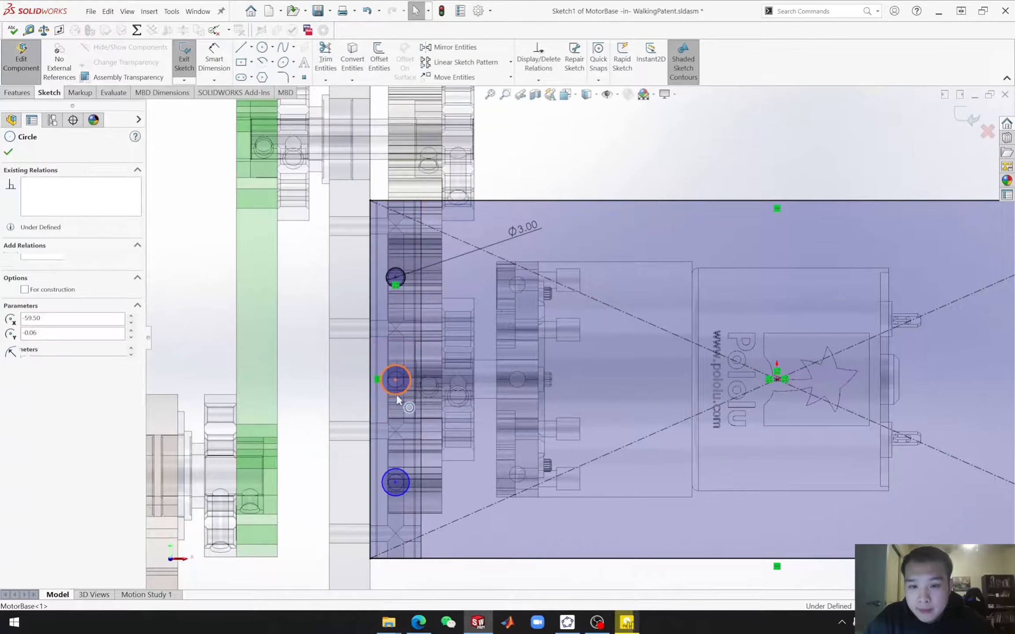
ctrl+click(402, 283)
ctrl+click(399, 495)
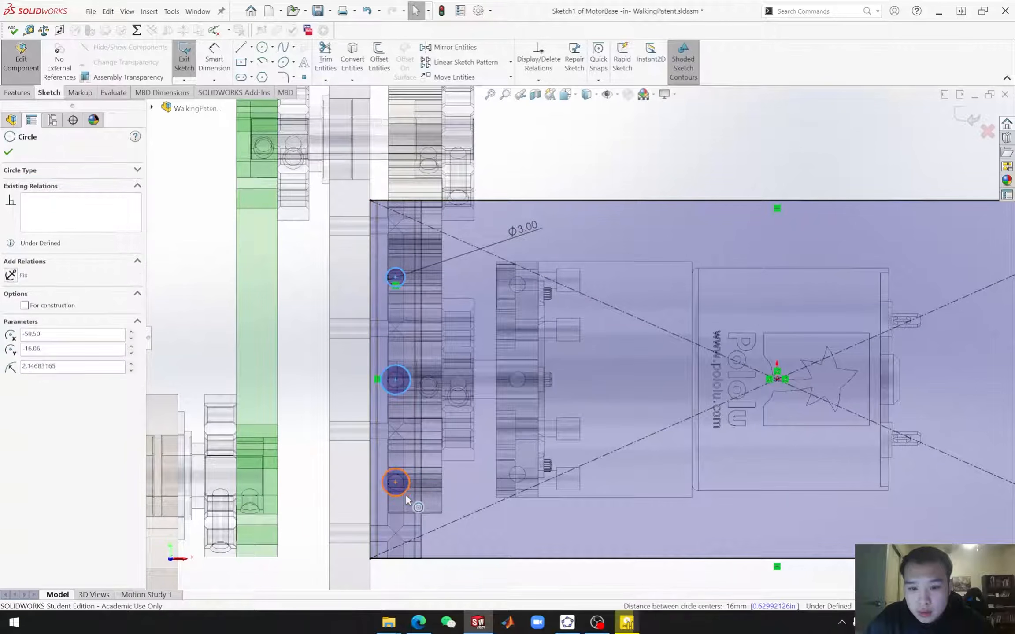
click(12, 346)
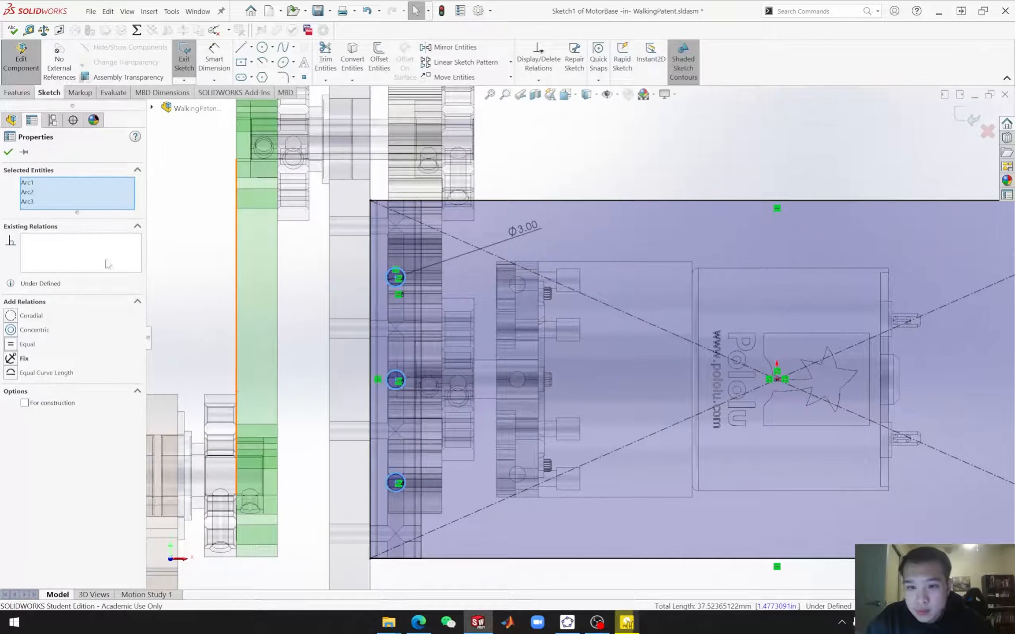
click(9, 152)
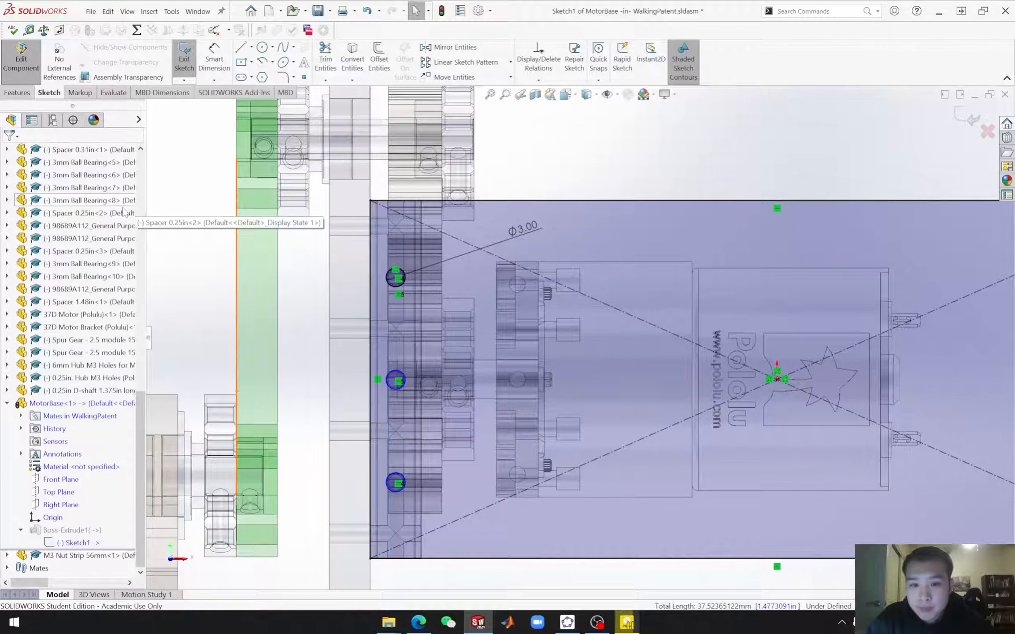
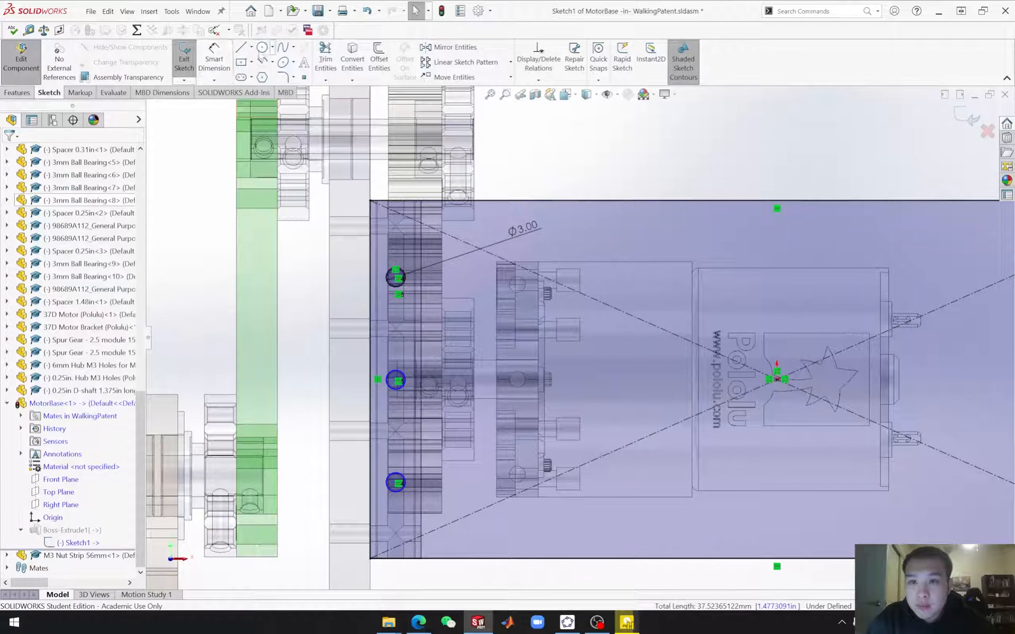
Step: Sketch three circles of about 2.2, 2.5 and 5 mm radius on the MotorBase plate, centered on the motor bracket's holes
click(262, 47)
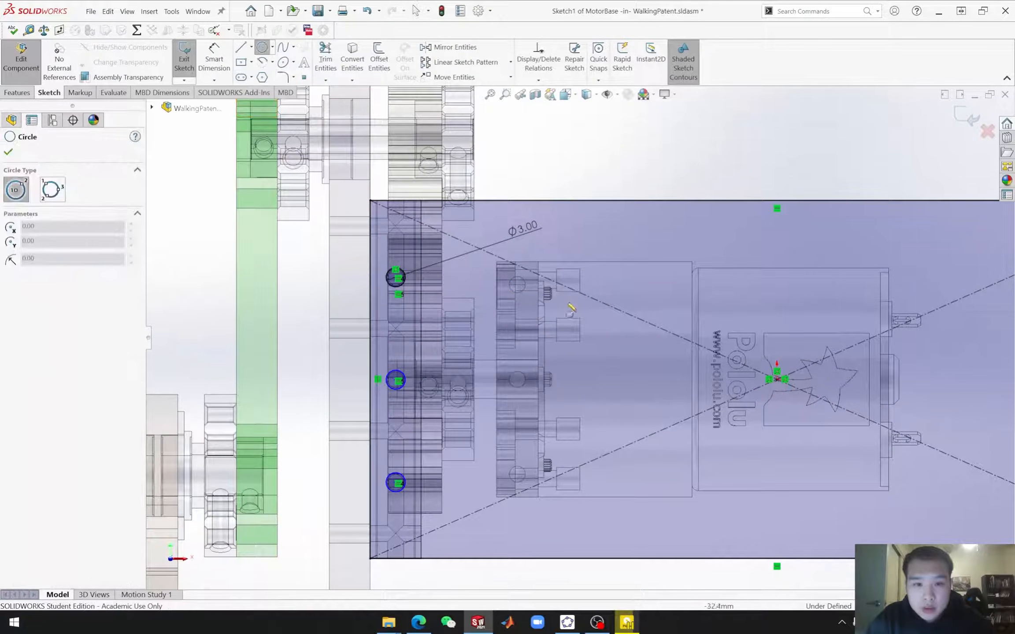
click(518, 285)
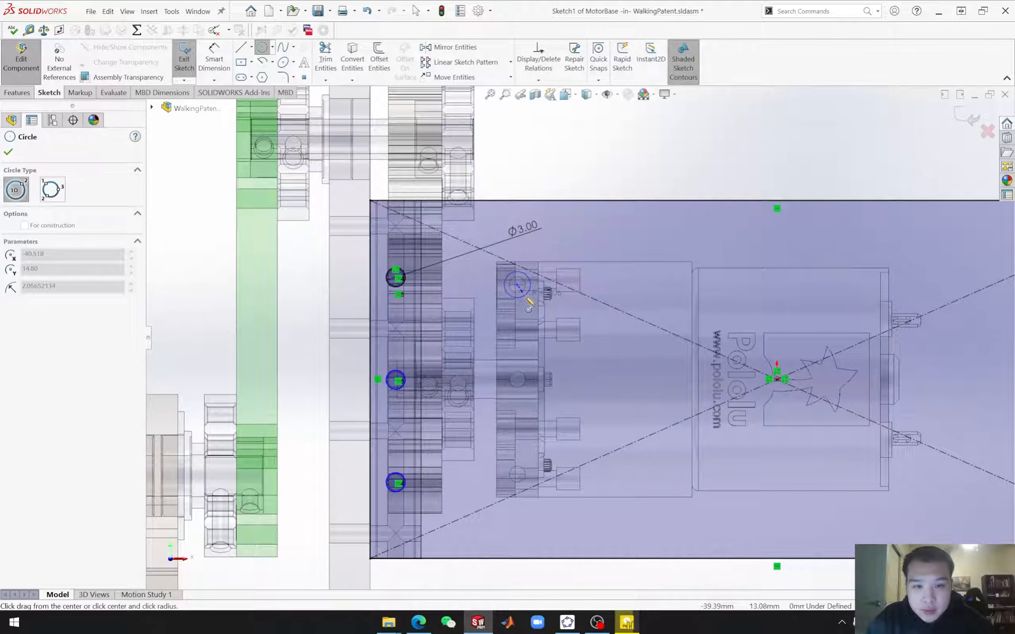
click(526, 298)
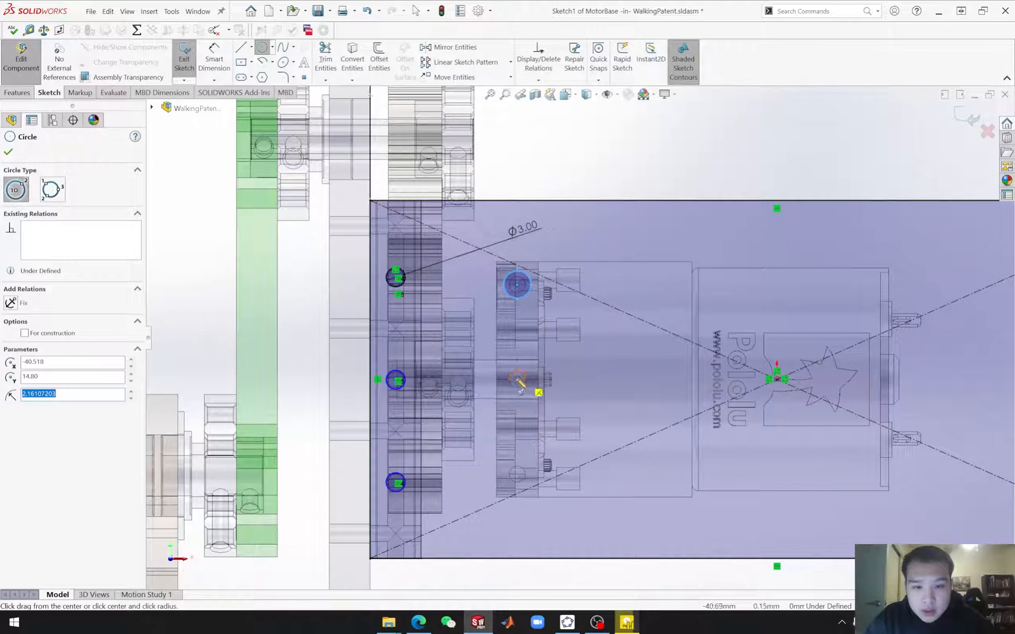
click(518, 379)
click(529, 394)
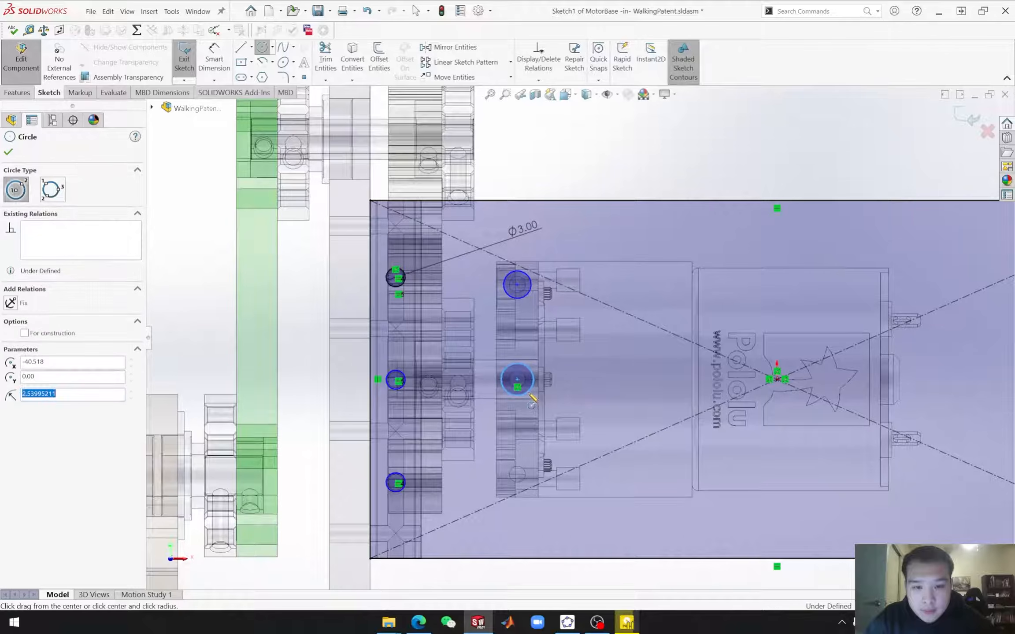
click(518, 475)
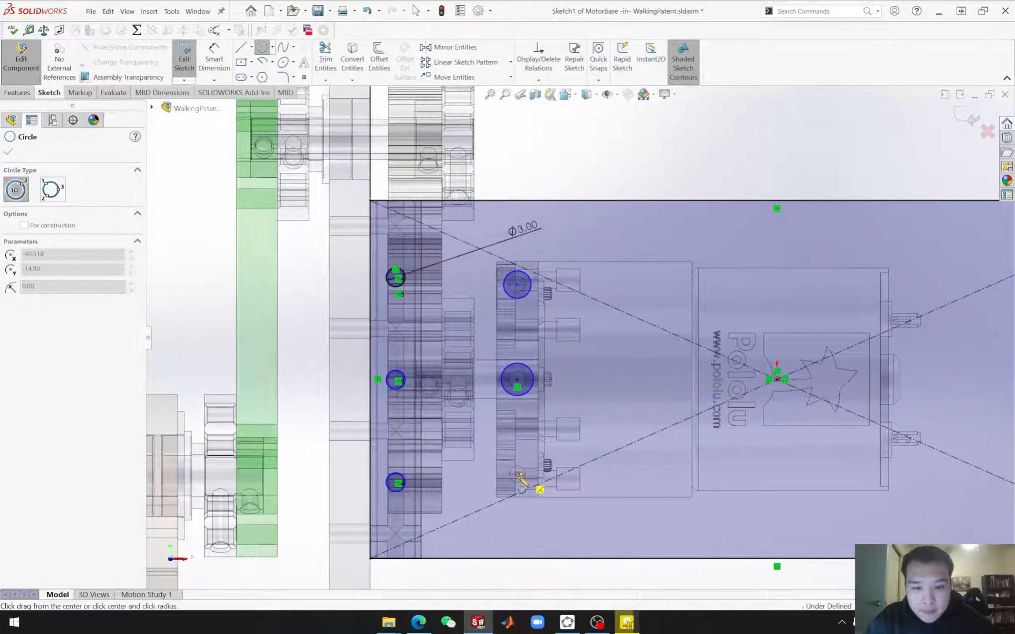
click(533, 511)
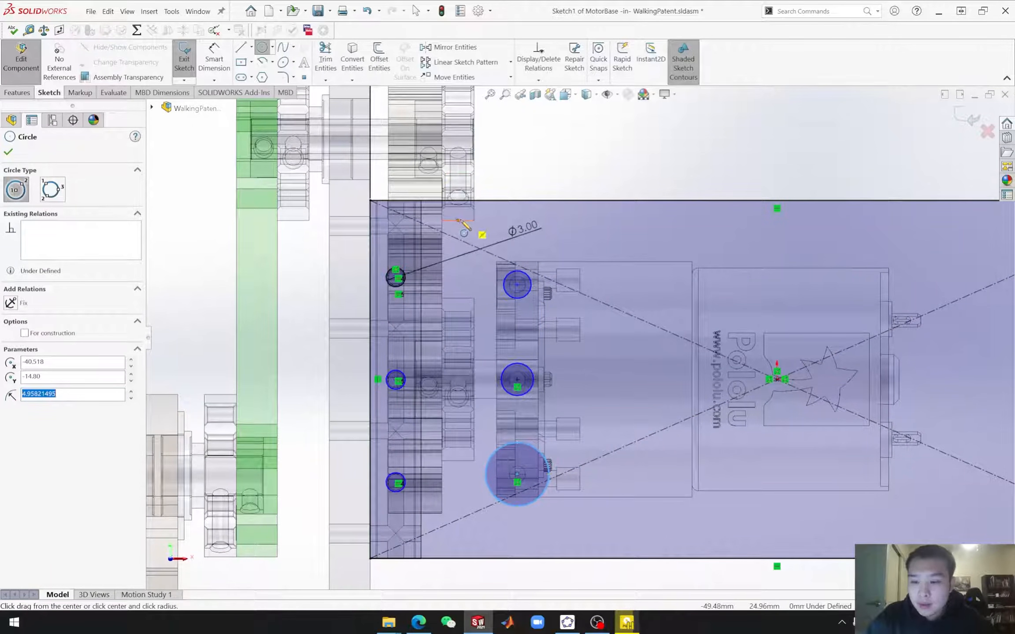
key(Escape)
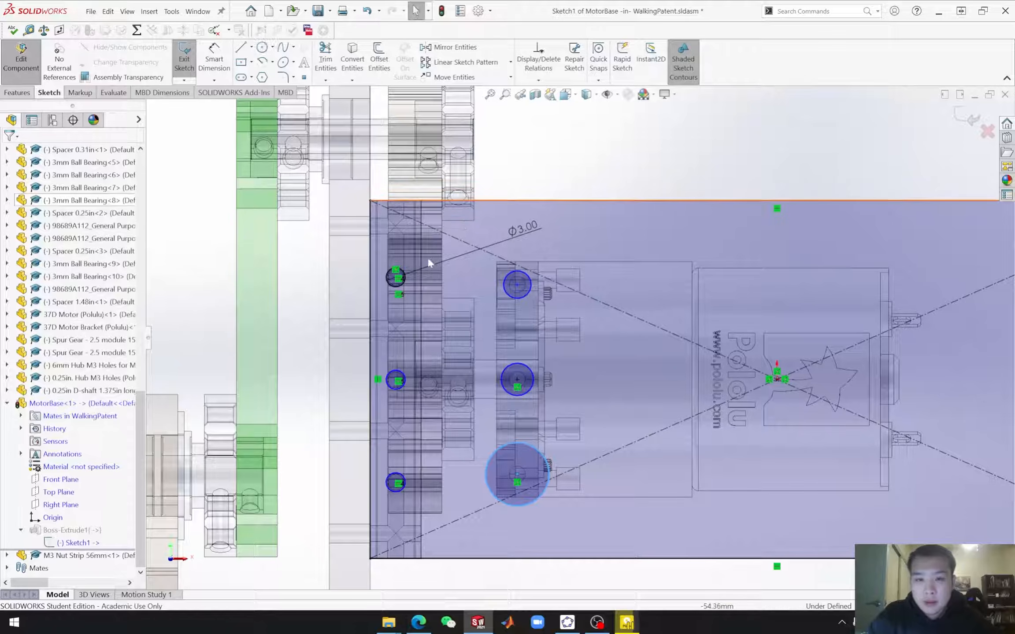
Step: Apply an Equal relation to all six nut strip and motor bracket hole circles in the MotorBase sketch
click(395, 290)
ctrl+click(393, 388)
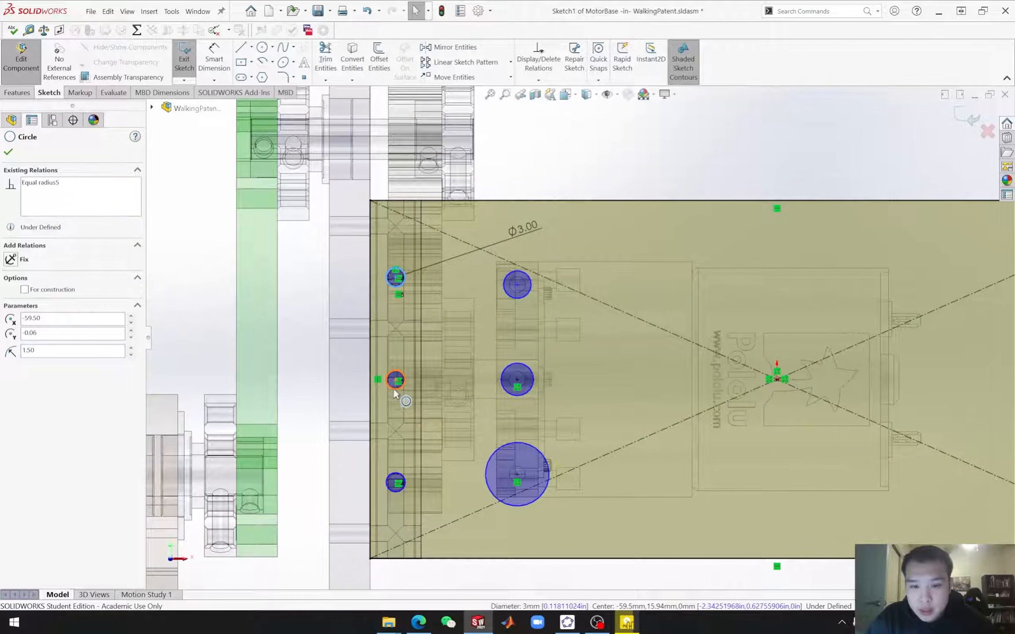
ctrl+click(396, 476)
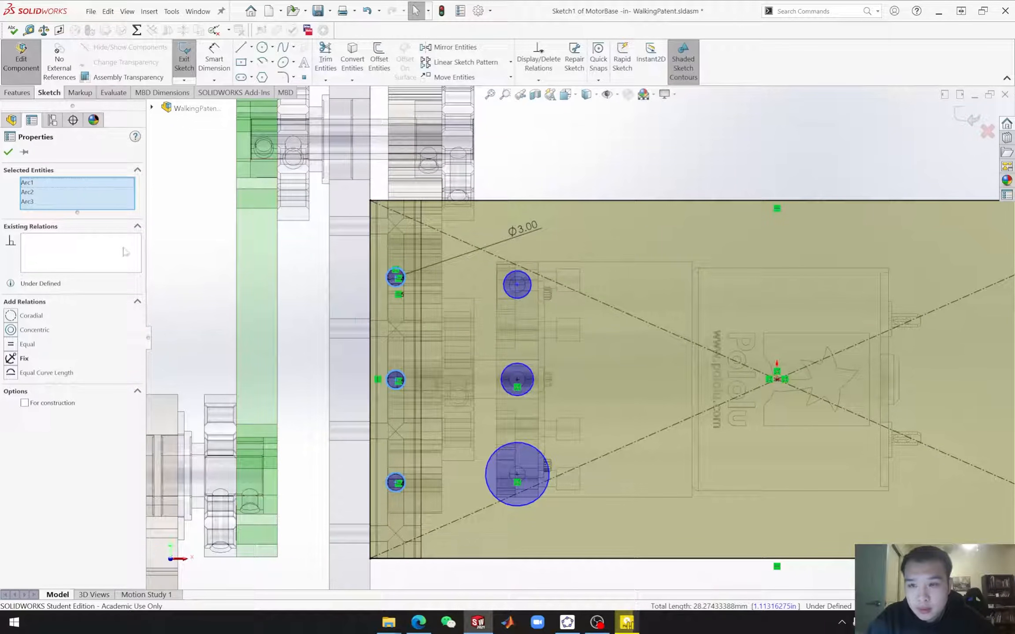
ctrl+click(512, 297)
ctrl+click(519, 394)
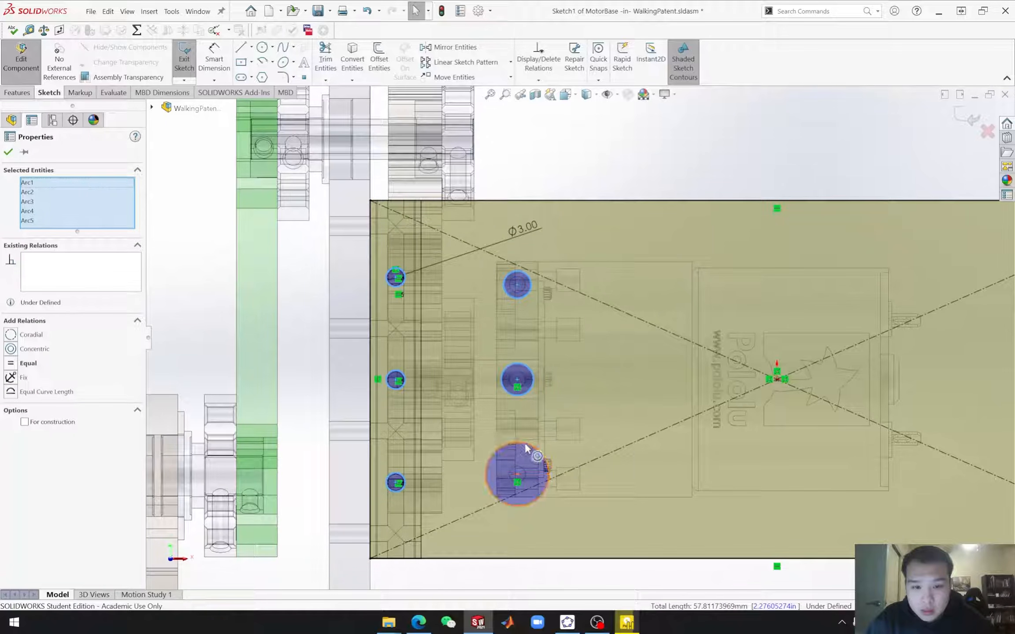
ctrl+click(527, 449)
click(25, 374)
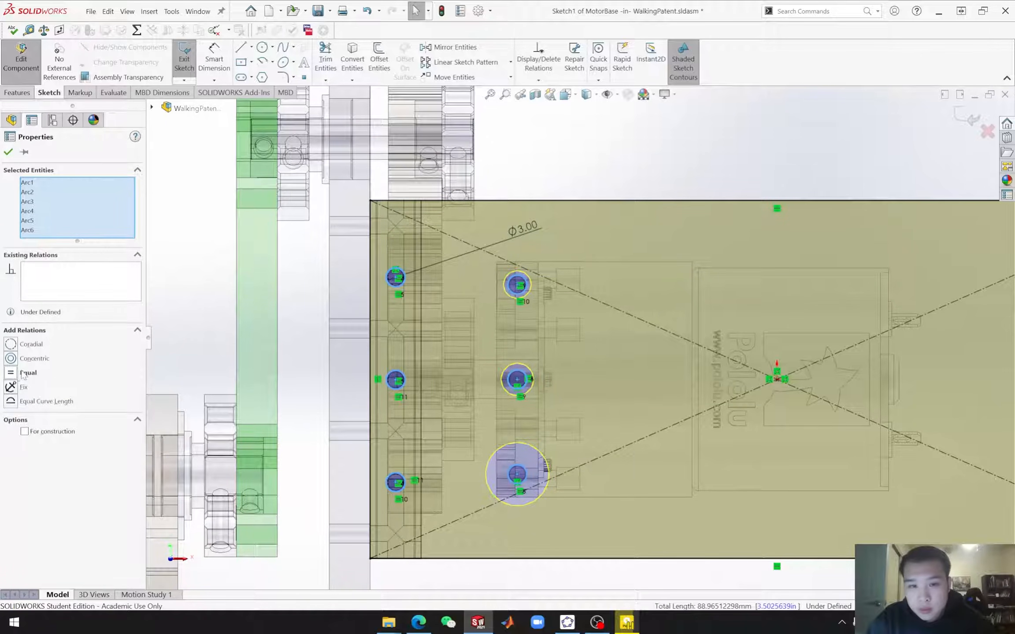
click(8, 152)
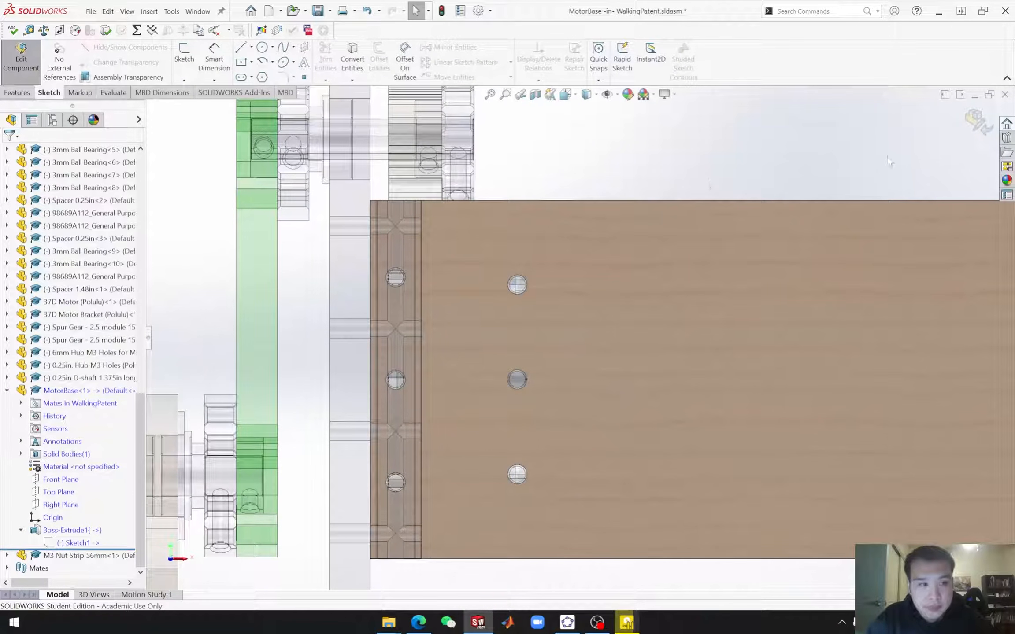
Step: Finish editing the MotorBase part and return to the WalkingPatent assembly
click(975, 127)
middle_drag(640, 225, 590, 399)
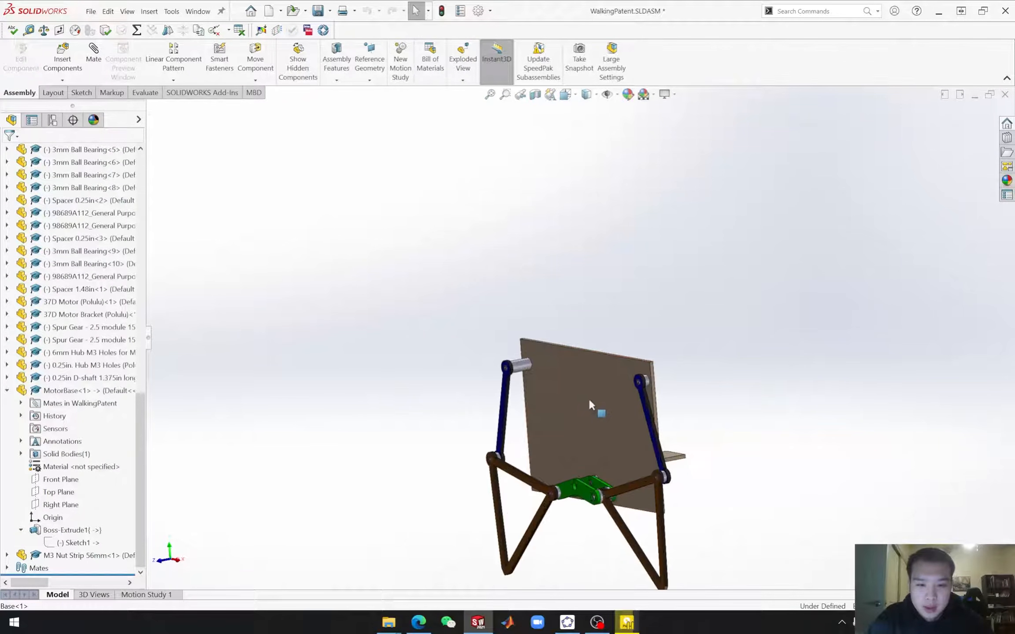
scroll(589, 398, down, 2)
scroll(557, 402, up, 2)
scroll(595, 407, down, 2)
scroll(546, 335, up, 3)
scroll(545, 338, down, 4)
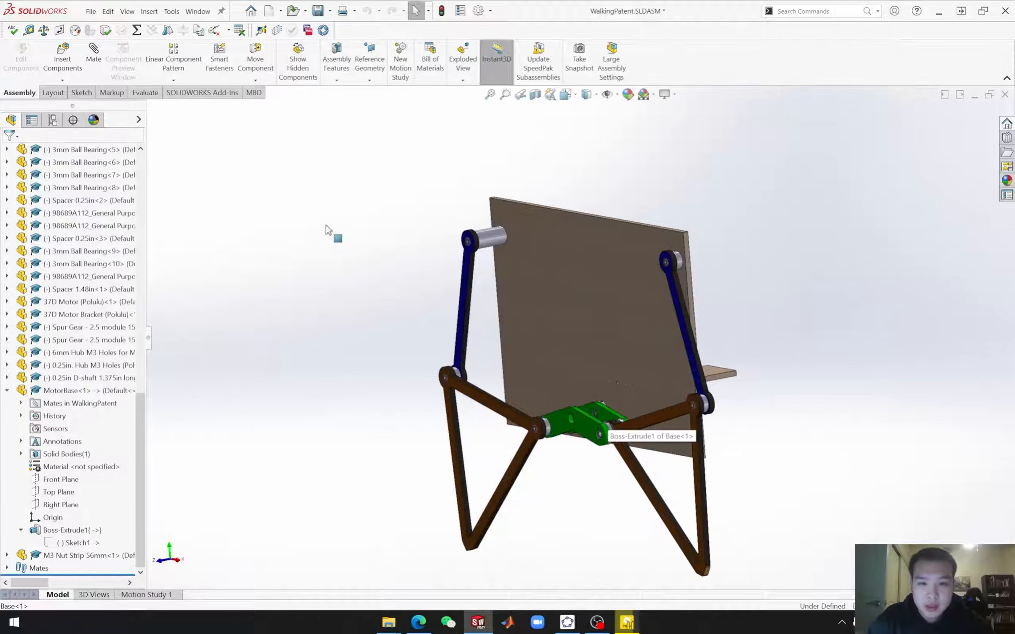
Step: Insert the 92005A120_M3X10 Steel Pan Head Phillips Screw from the Hardware folder and place it beside the base plate
click(62, 56)
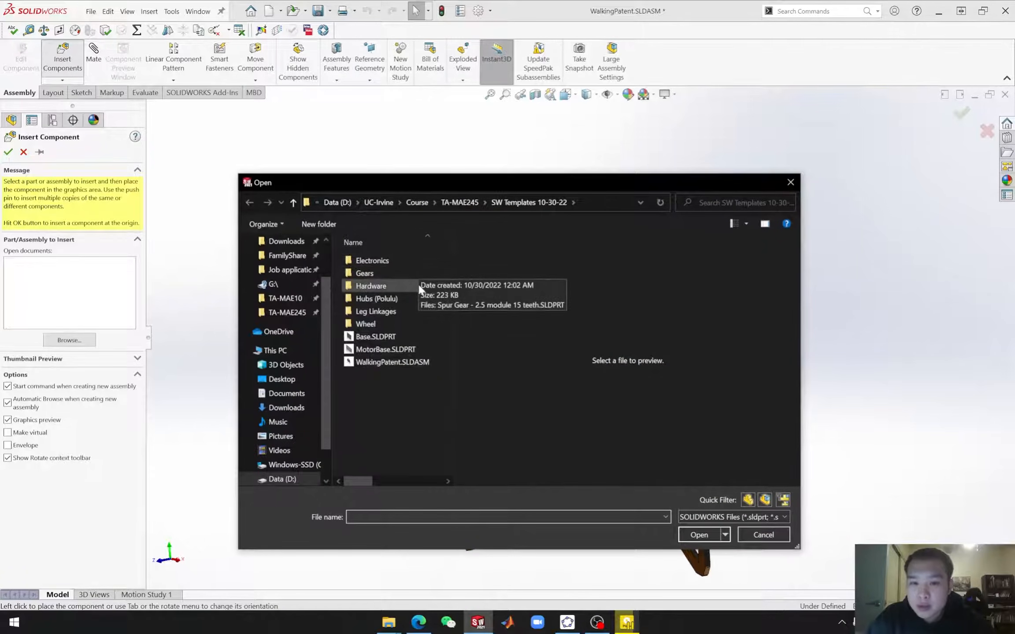
double_click(387, 285)
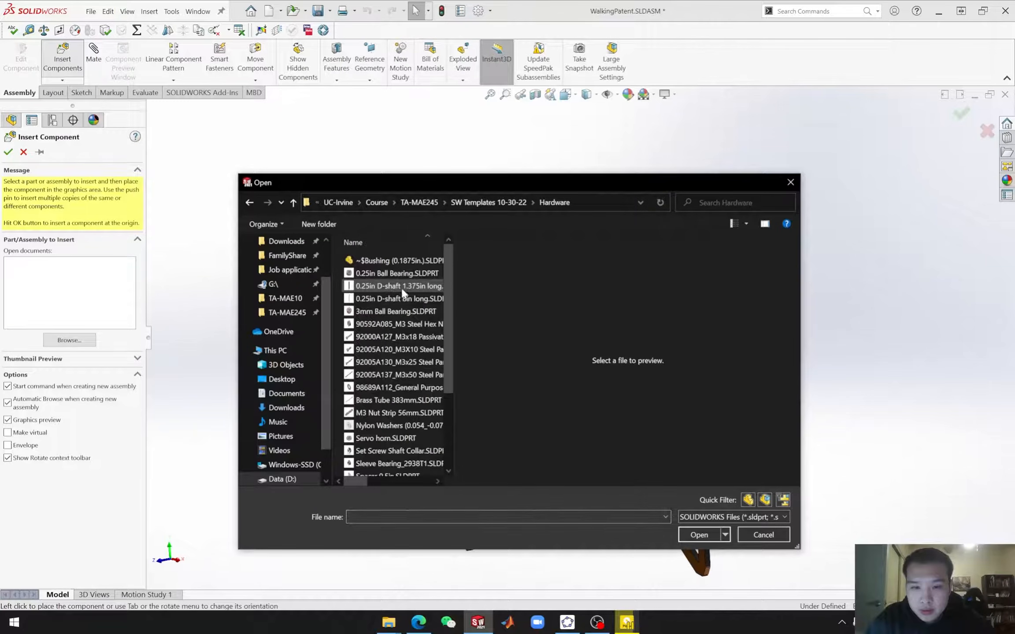
scroll(406, 304, down, 1)
scroll(395, 304, up, 1)
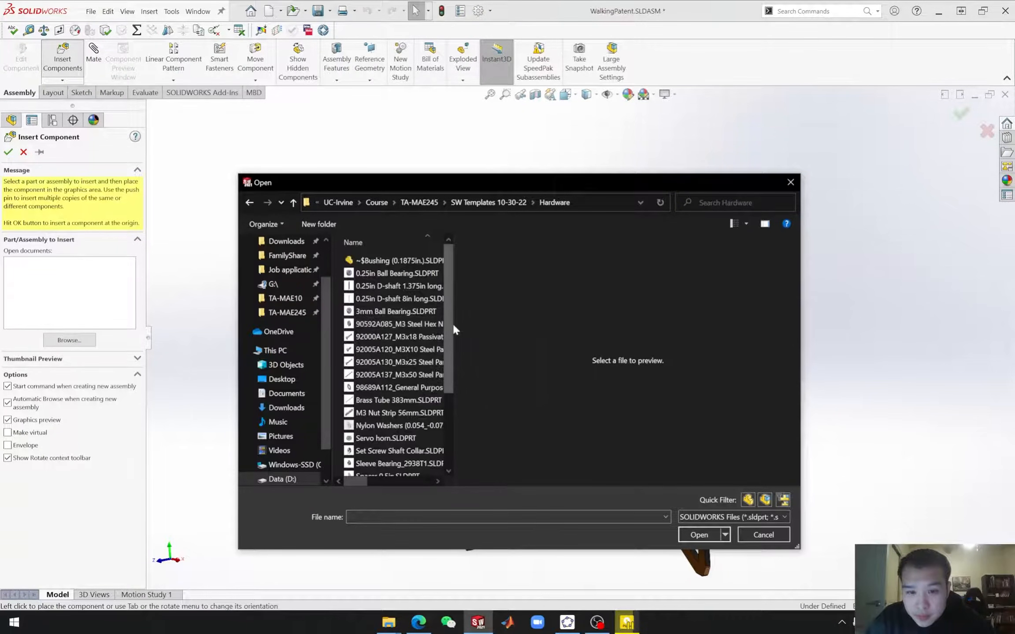
drag(453, 324, 535, 324)
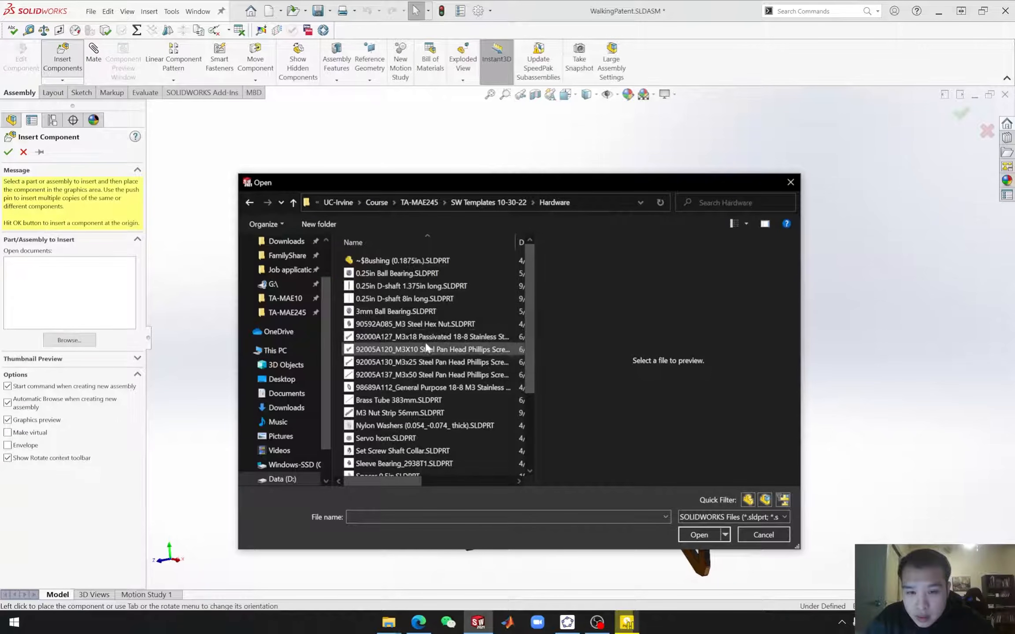
click(419, 350)
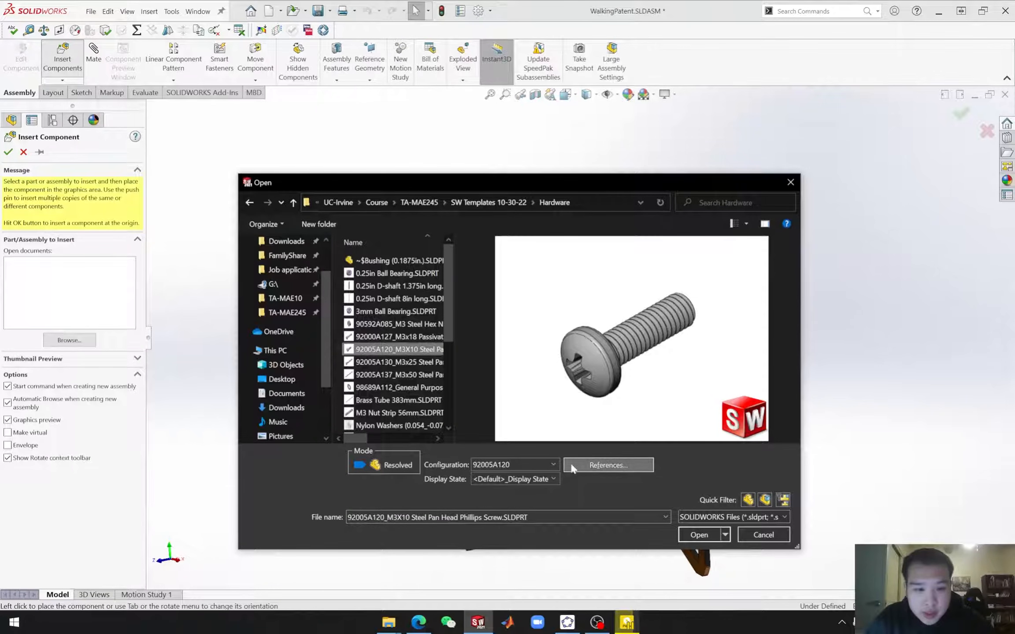
click(698, 536)
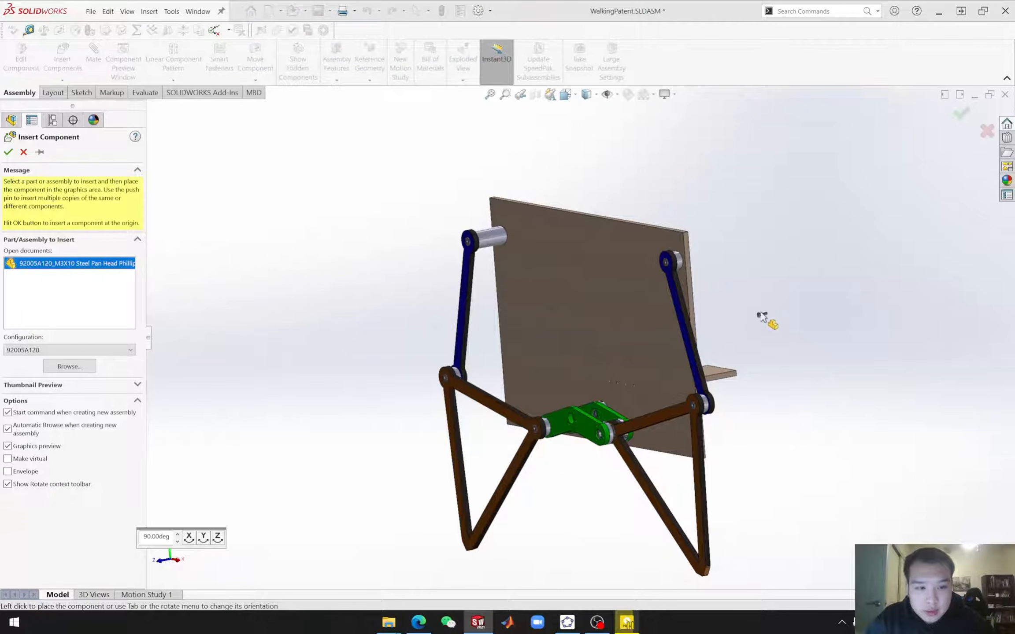
click(753, 282)
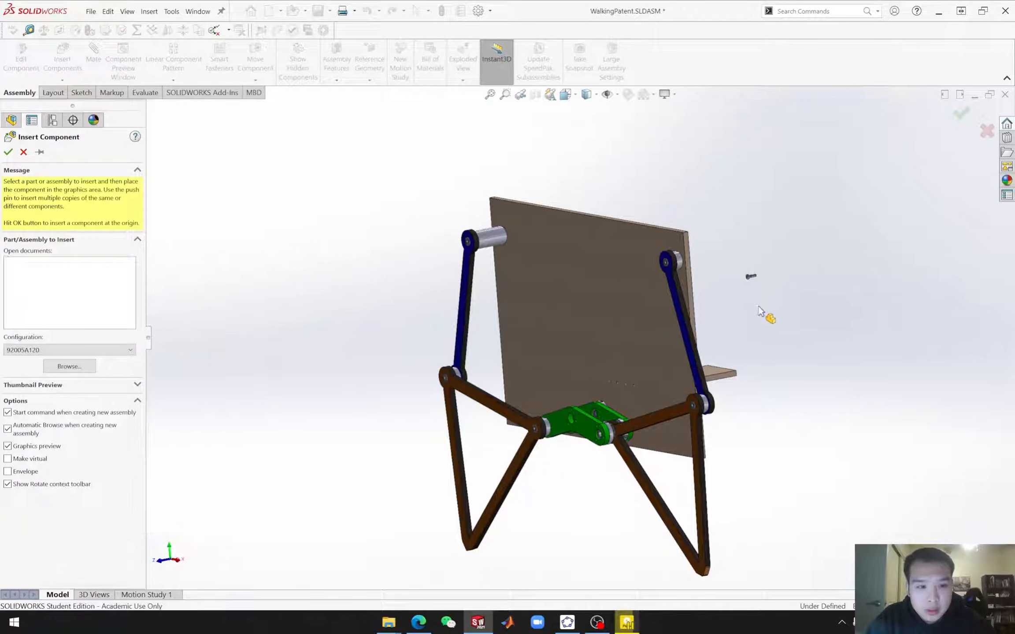
Step: Mate the M3X10 screw's head rim concentric with the bore of the 3mm ball bearing at the blue link's upper end
scroll(766, 325, down, 3)
scroll(766, 325, down, 3)
middle_drag(612, 321, 564, 315)
middle_drag(641, 234, 457, 321)
scroll(555, 344, down, 8)
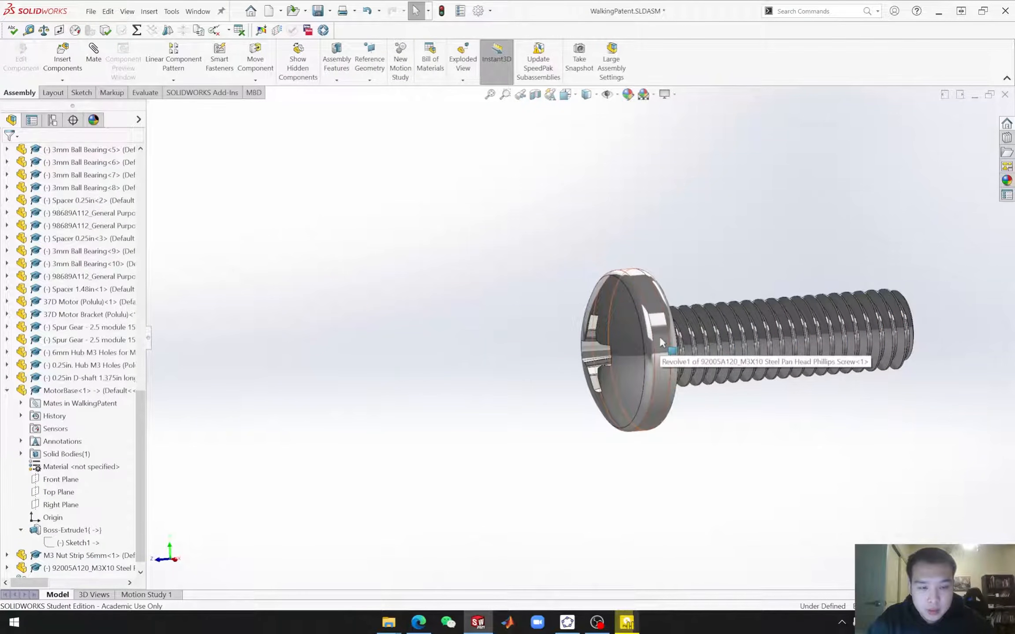
click(661, 338)
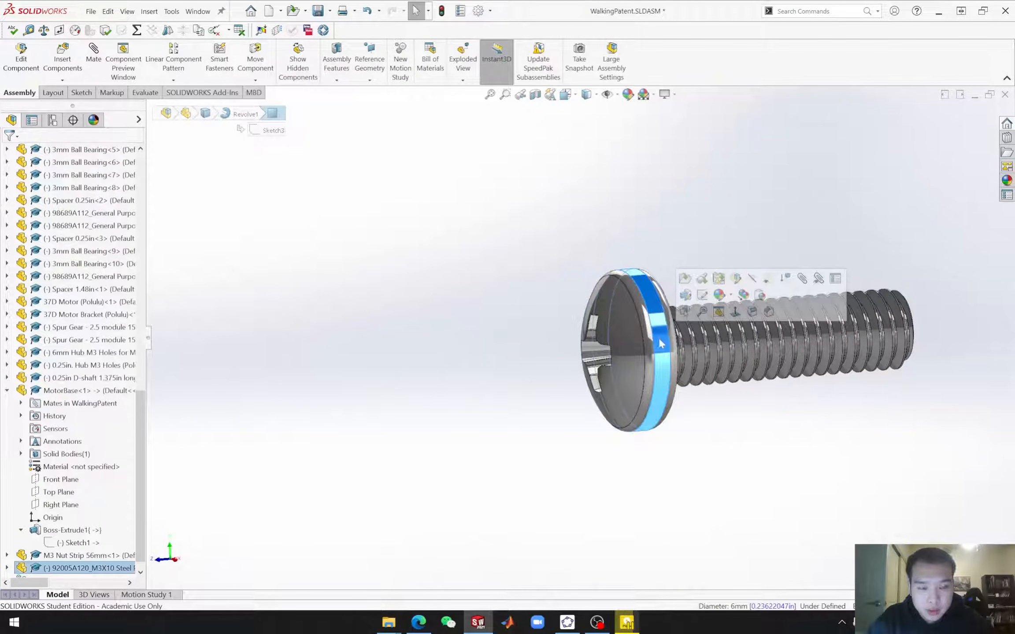
click(803, 279)
scroll(517, 410, up, 6)
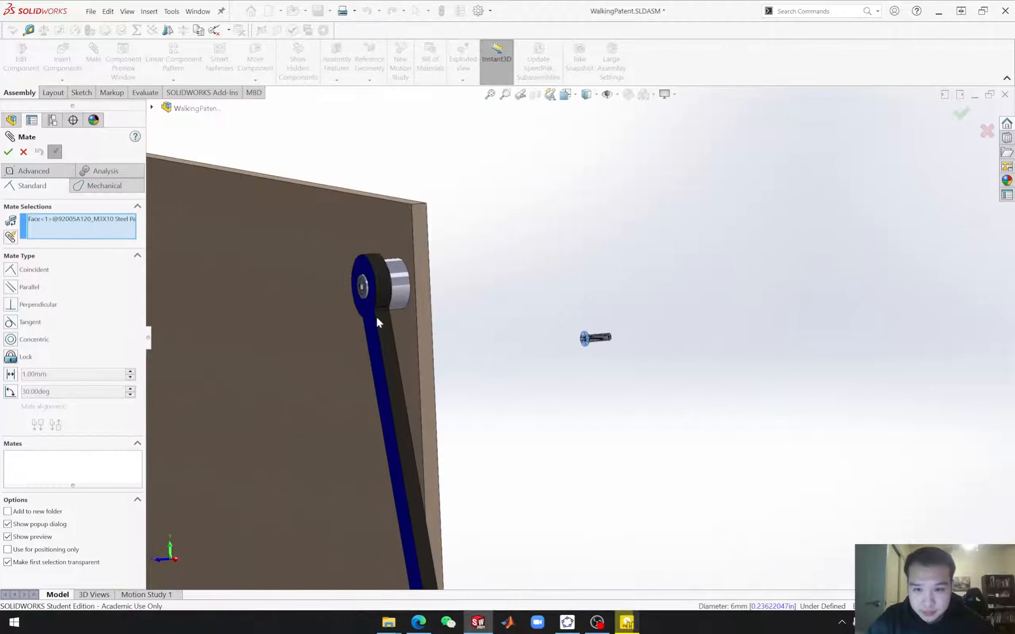
scroll(363, 286, down, 5)
scroll(440, 291, down, 4)
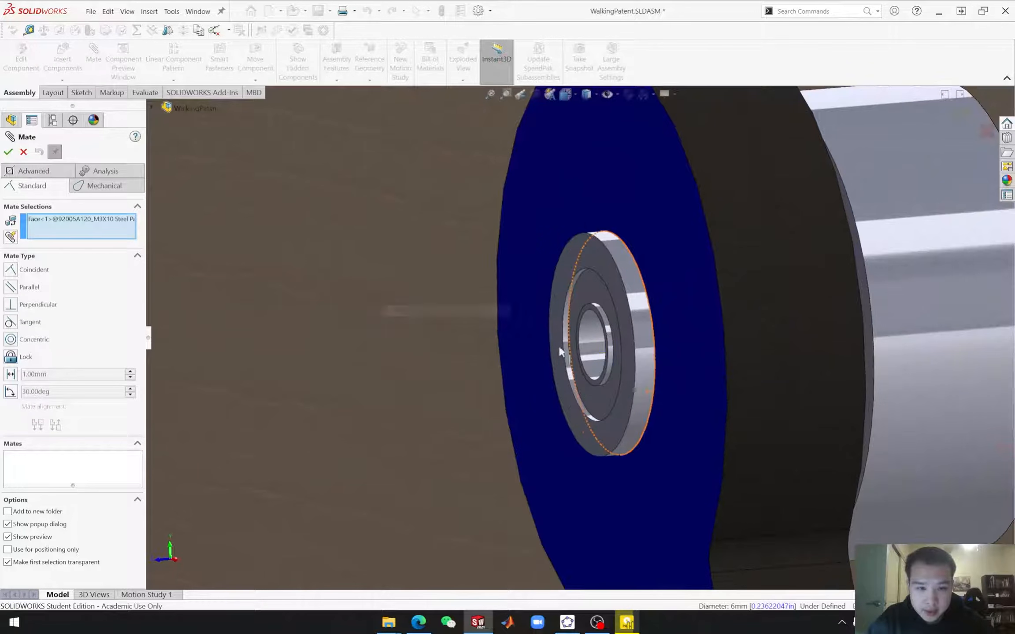
click(590, 347)
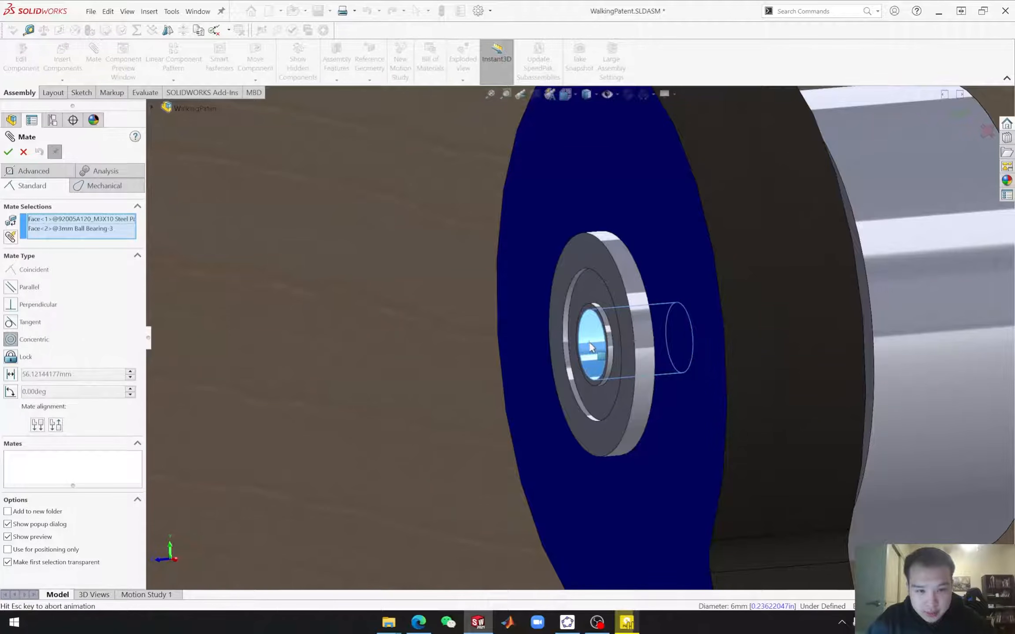
scroll(846, 441, up, 3)
scroll(838, 443, up, 2)
middle_drag(690, 443, 749, 425)
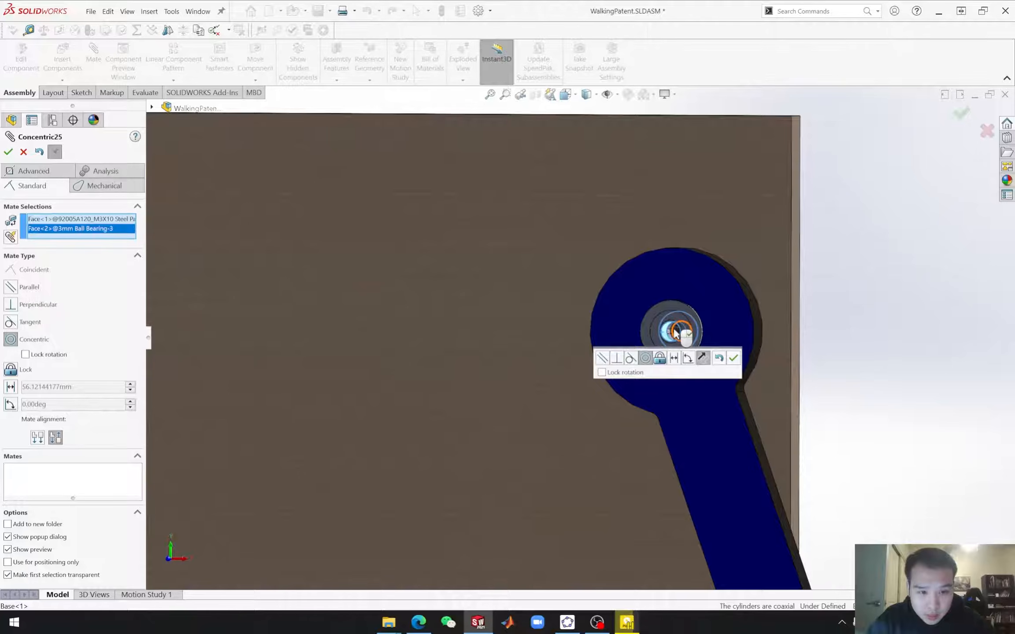
middle_drag(814, 382, 774, 393)
click(733, 358)
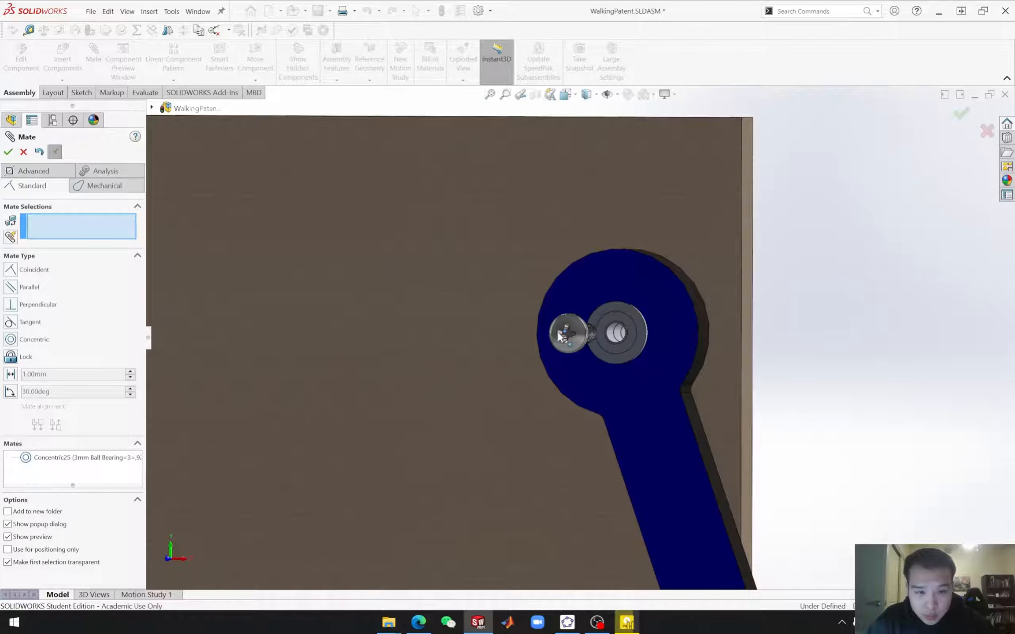
Step: Mate the underside of the M3X10 screw's head coincident with the outer face of the 3mm ball bearing's inner ring
middle_drag(686, 388, 541, 365)
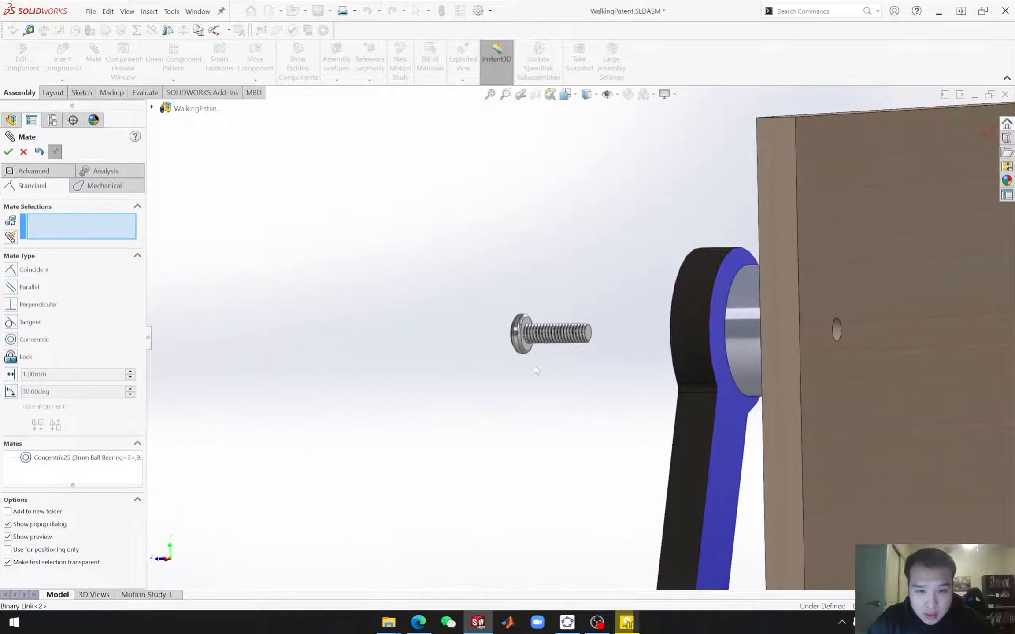
scroll(541, 365, down, 5)
click(529, 322)
scroll(588, 344, up, 3)
middle_drag(684, 402, 768, 418)
scroll(694, 374, down, 3)
scroll(635, 304, down, 5)
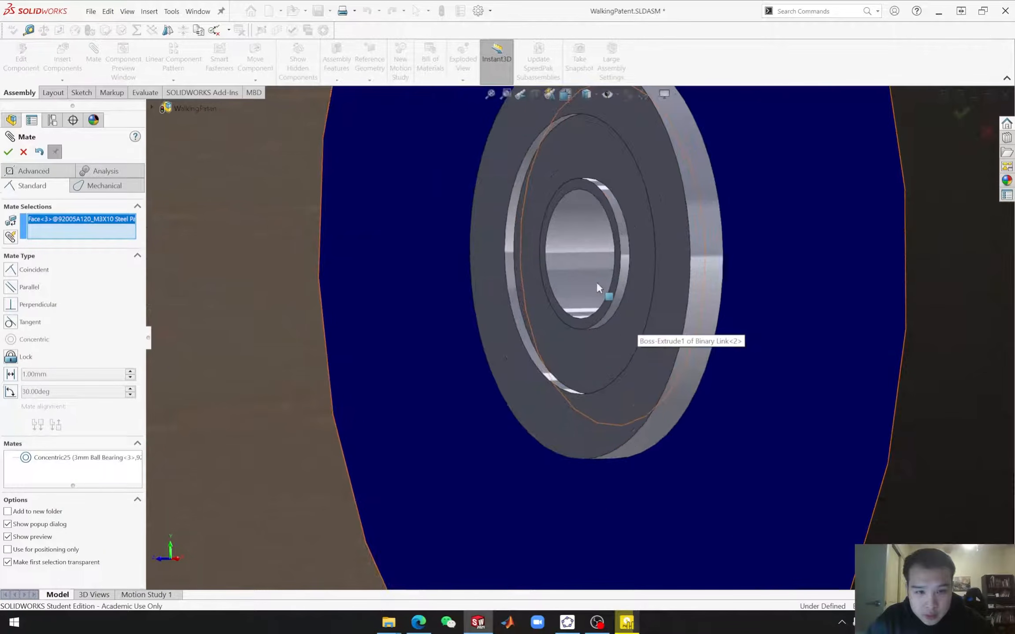
click(584, 318)
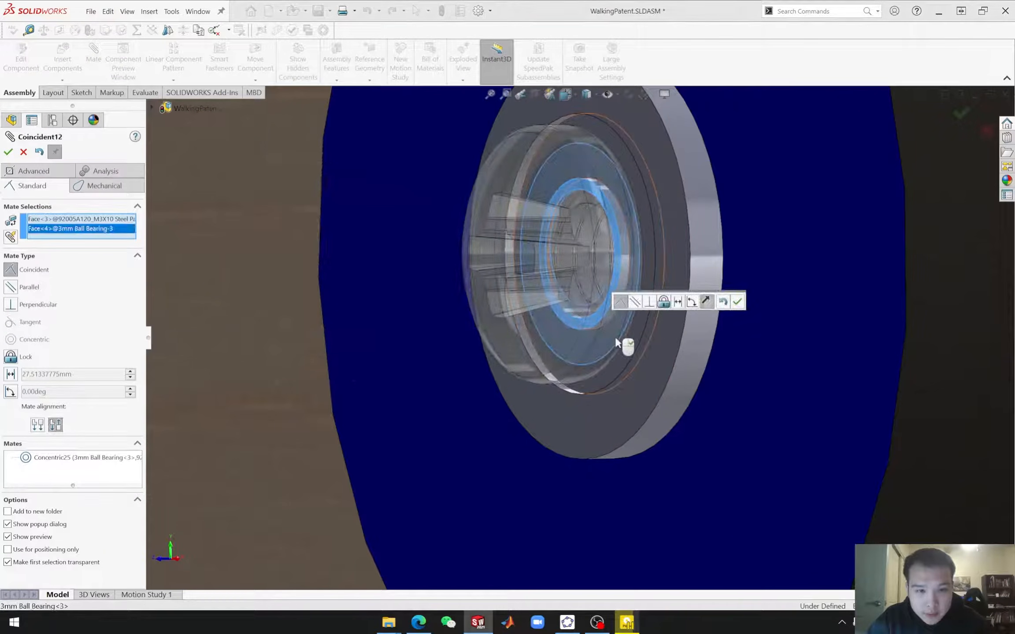
scroll(657, 340, up, 3)
click(738, 301)
middle_drag(684, 403, 824, 410)
middle_drag(863, 340, 829, 441)
scroll(896, 412, up, 5)
middle_drag(895, 414, 643, 449)
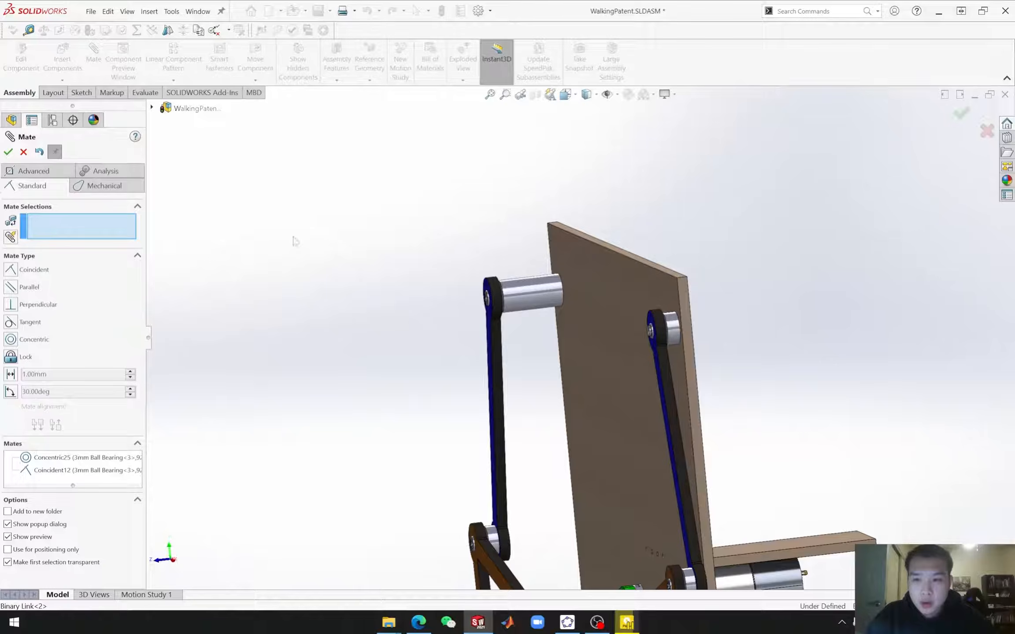
click(23, 152)
Step: Delete the M3X10 pan head screw and its mates from the assembly and collapse the MotorBase branch in the component tree
scroll(625, 388, down, 6)
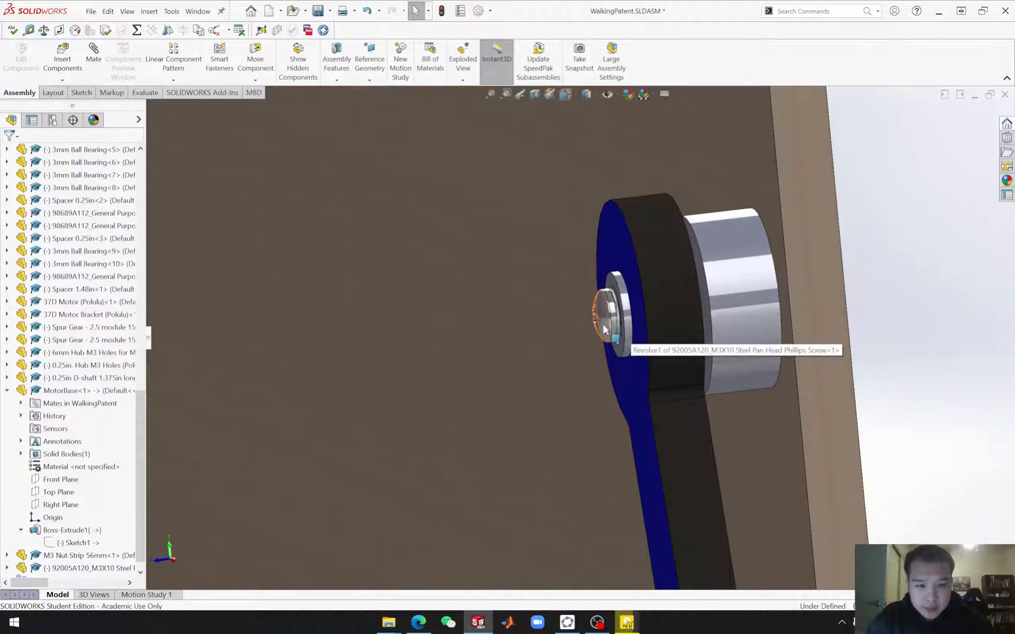
click(604, 329)
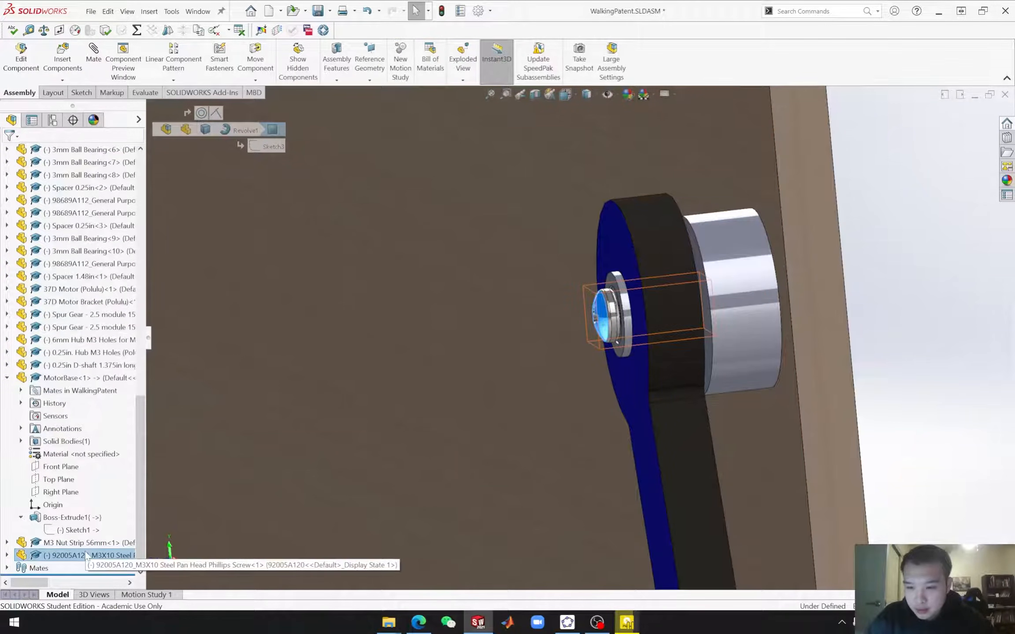
right_click(86, 557)
click(115, 466)
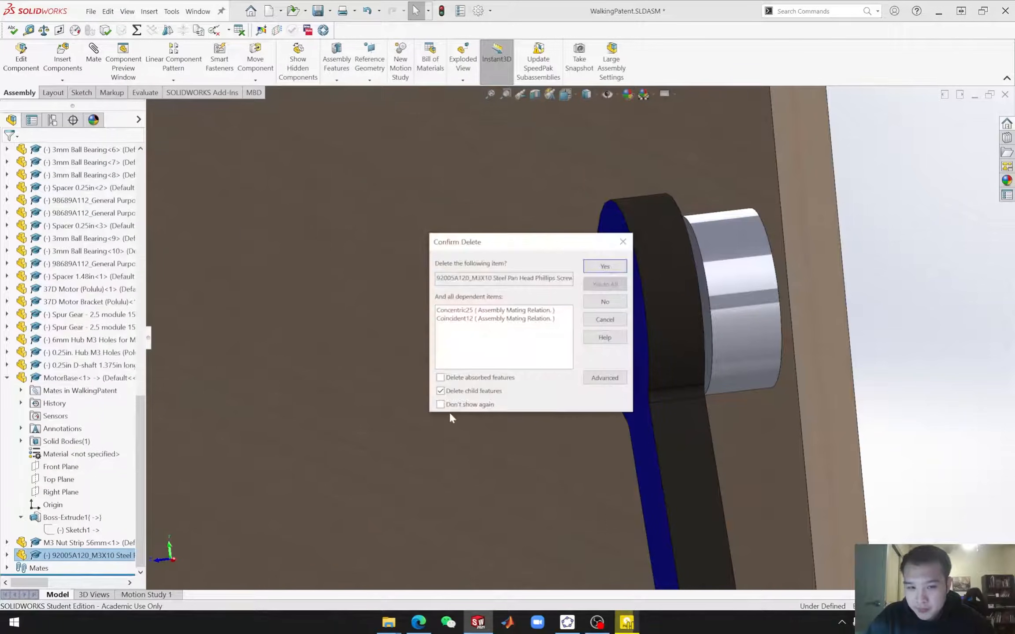
click(605, 269)
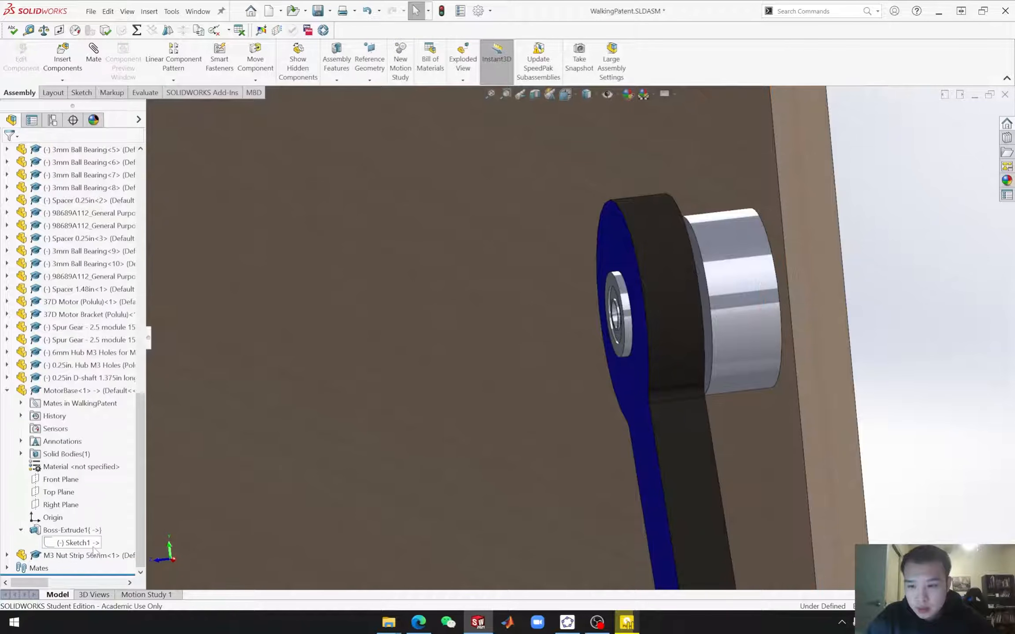
click(7, 390)
Step: Measure the normal distance from the 3mm ball bearing's inner ring face on the blue link to the back face of the base plate
middle_drag(537, 407, 580, 368)
scroll(581, 331, down, 5)
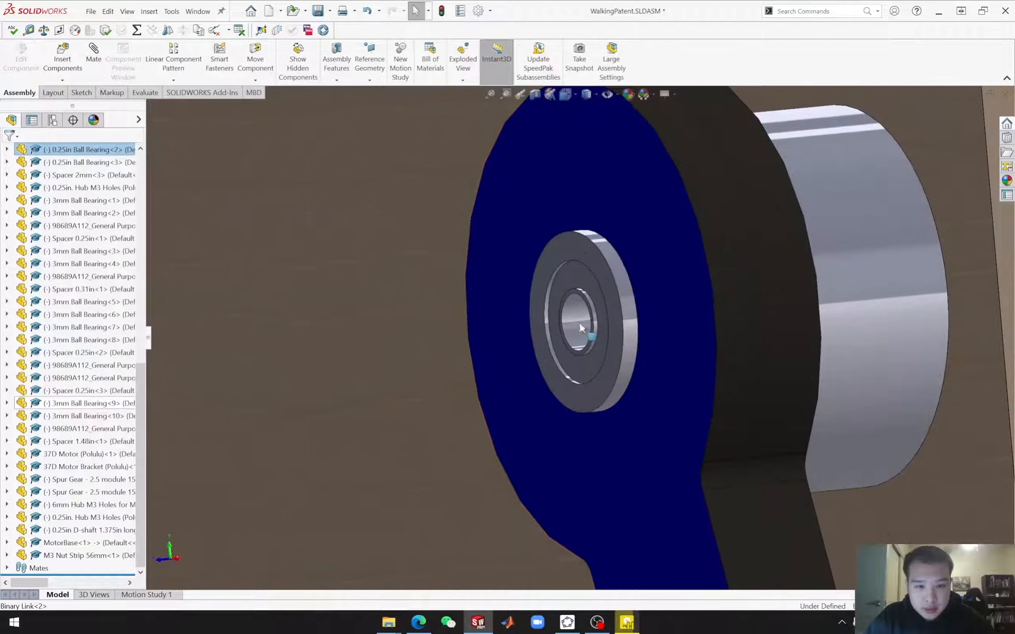
click(578, 353)
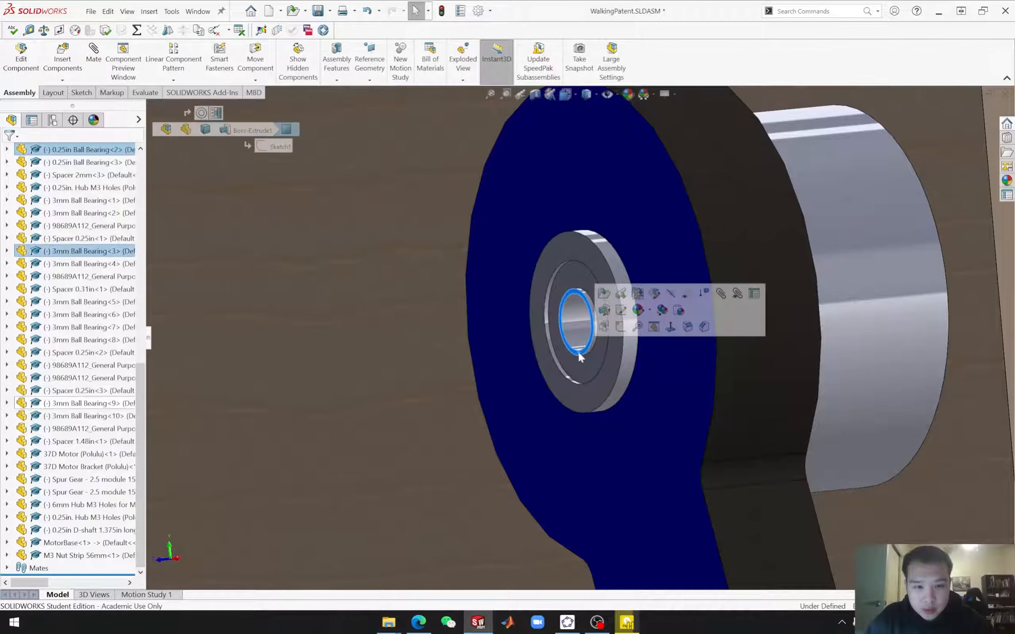
scroll(577, 351, up, 4)
middle_drag(759, 454, 725, 460)
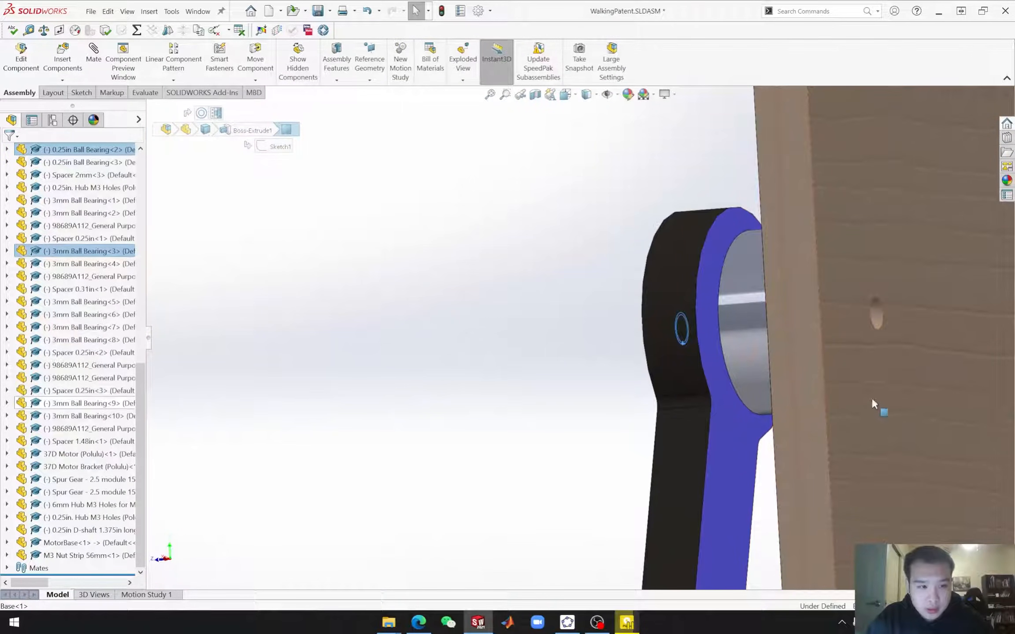
ctrl+click(872, 400)
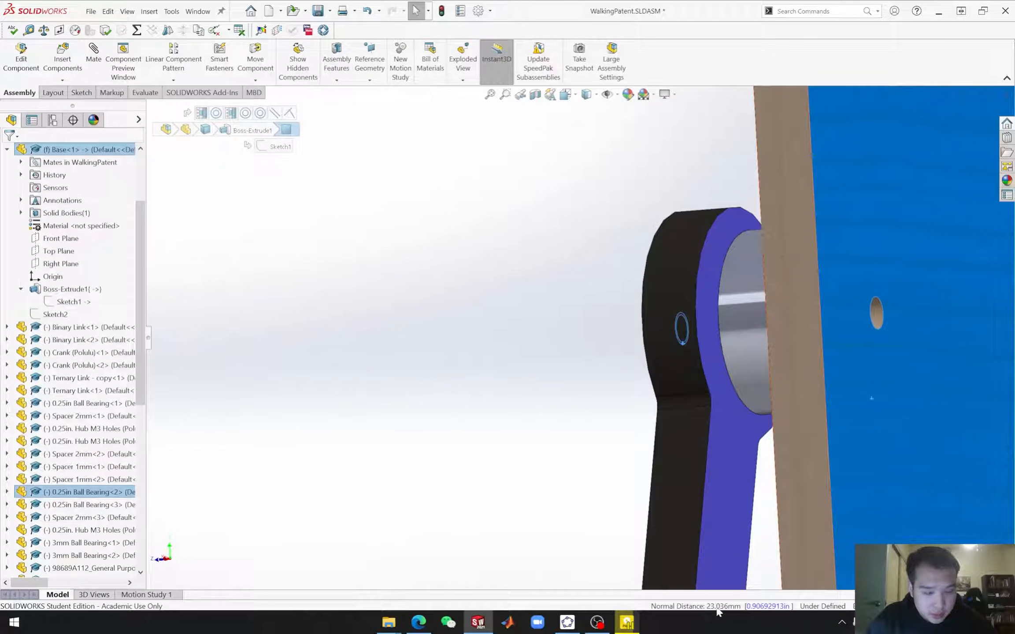
middle_drag(747, 578, 918, 520)
click(938, 426)
Step: Insert the 92005A130_M3x25 Steel Pan Head Phillips Screw from the Hardware folder and place it beside the base plate
scroll(919, 431, up, 3)
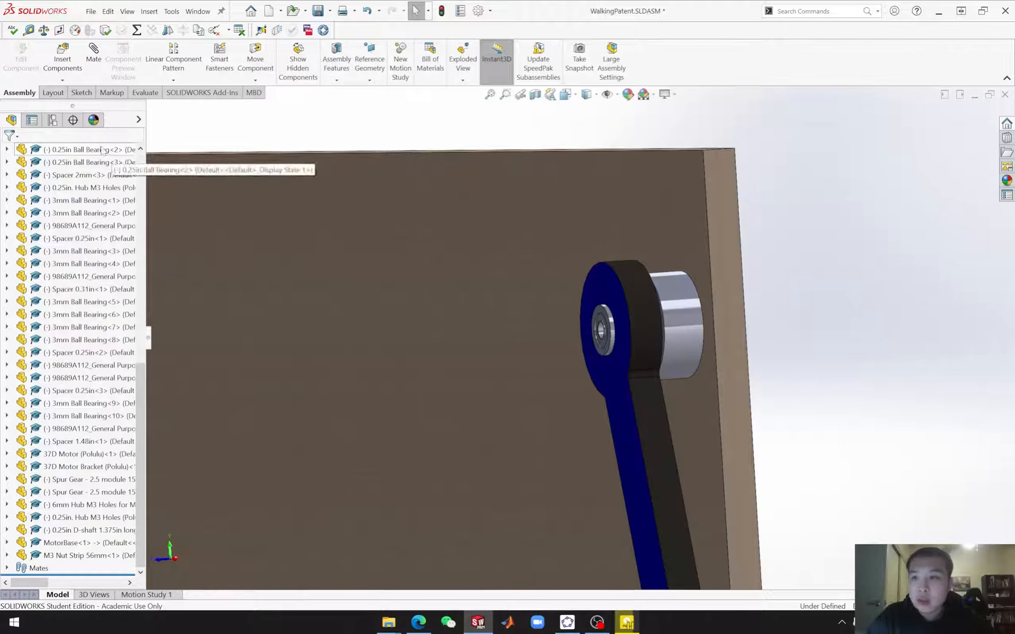
click(64, 64)
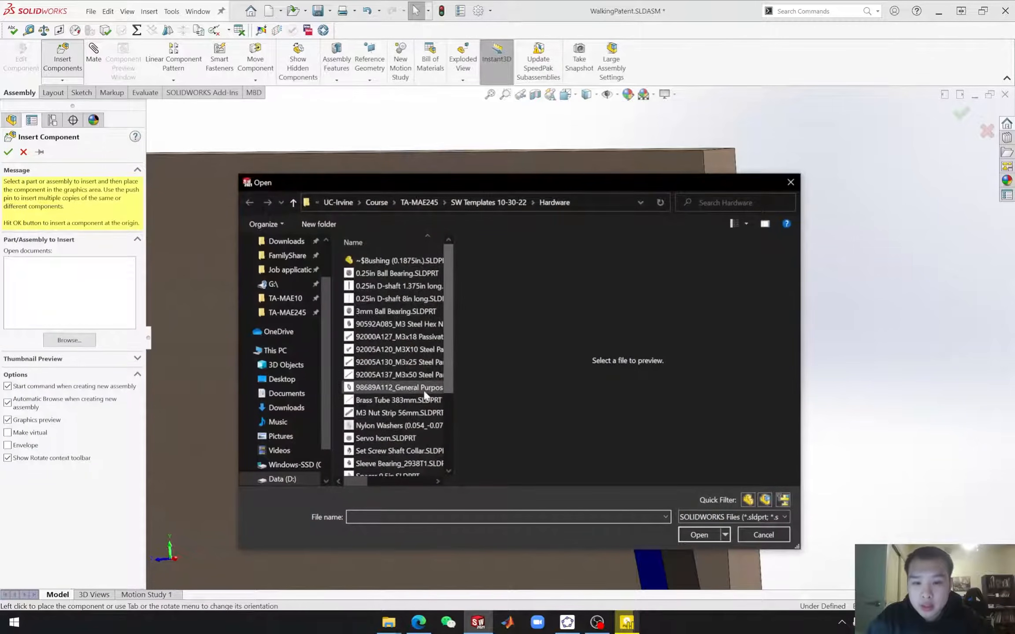
click(418, 343)
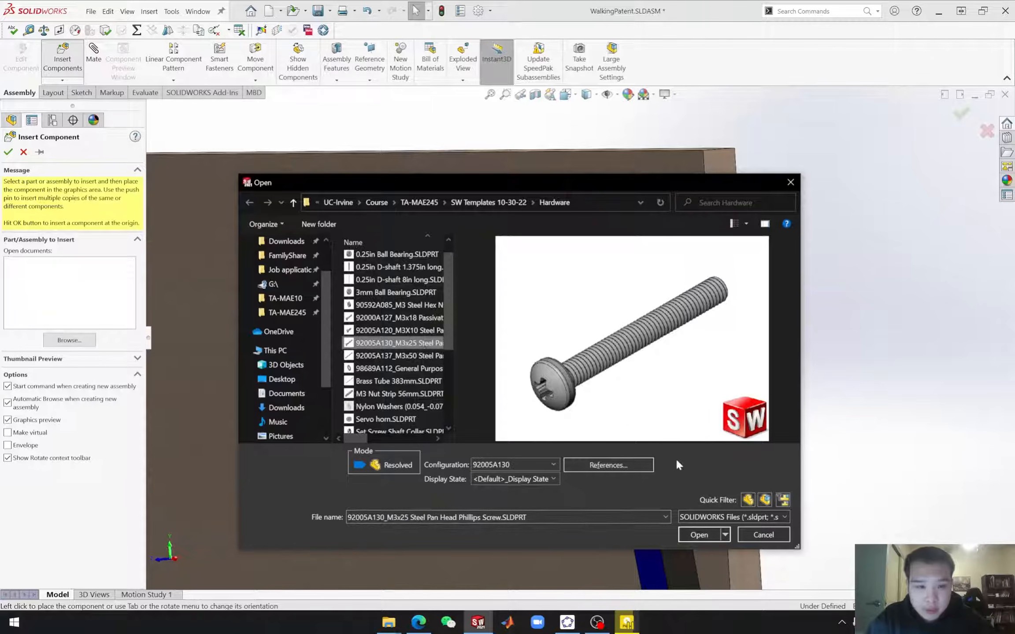
click(697, 535)
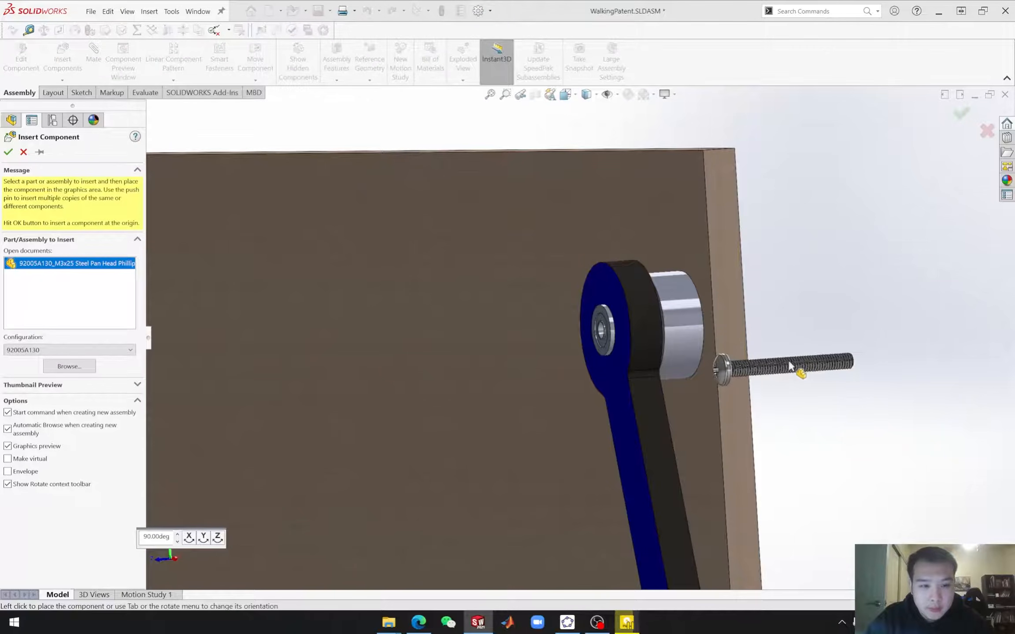
click(803, 338)
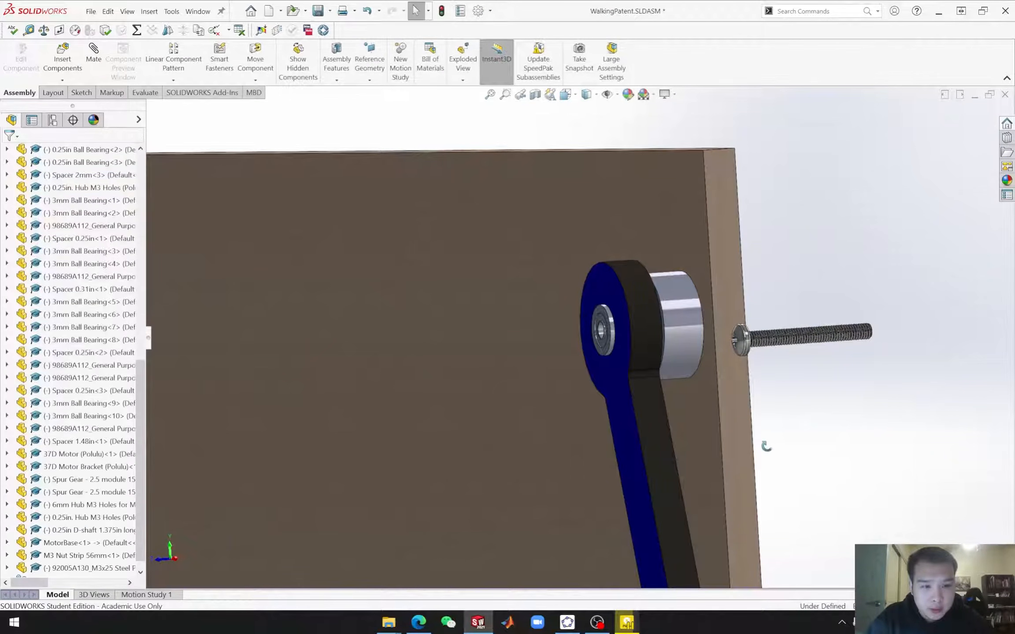
Step: Mate the M3x25 screw's head rim concentric with the bore of the 3mm ball bearing at the blue link's upper end
middle_drag(765, 444, 743, 446)
scroll(719, 327, down, 2)
scroll(718, 327, down, 2)
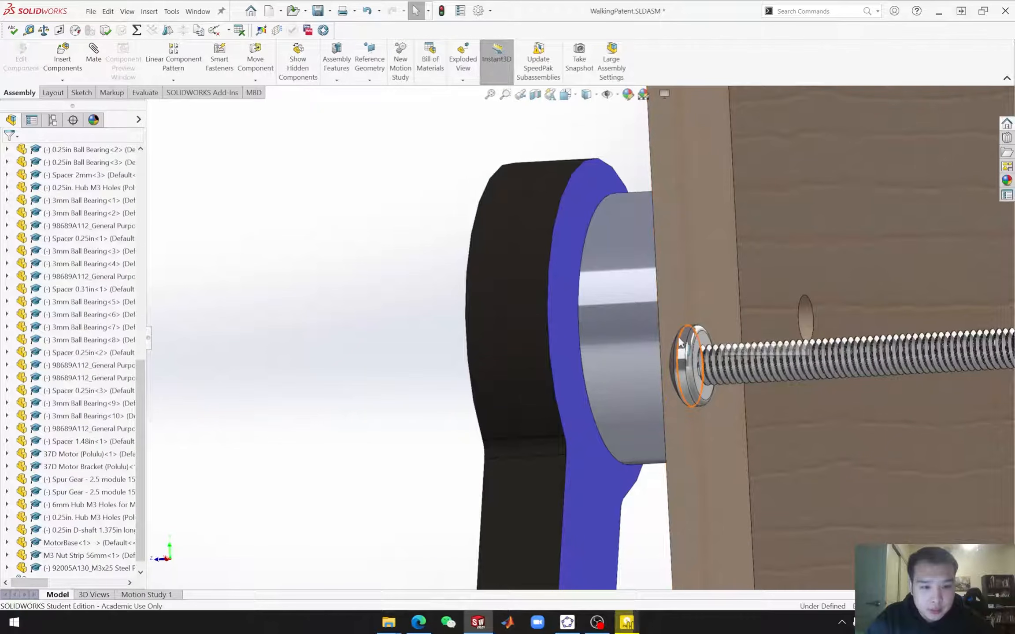
click(681, 343)
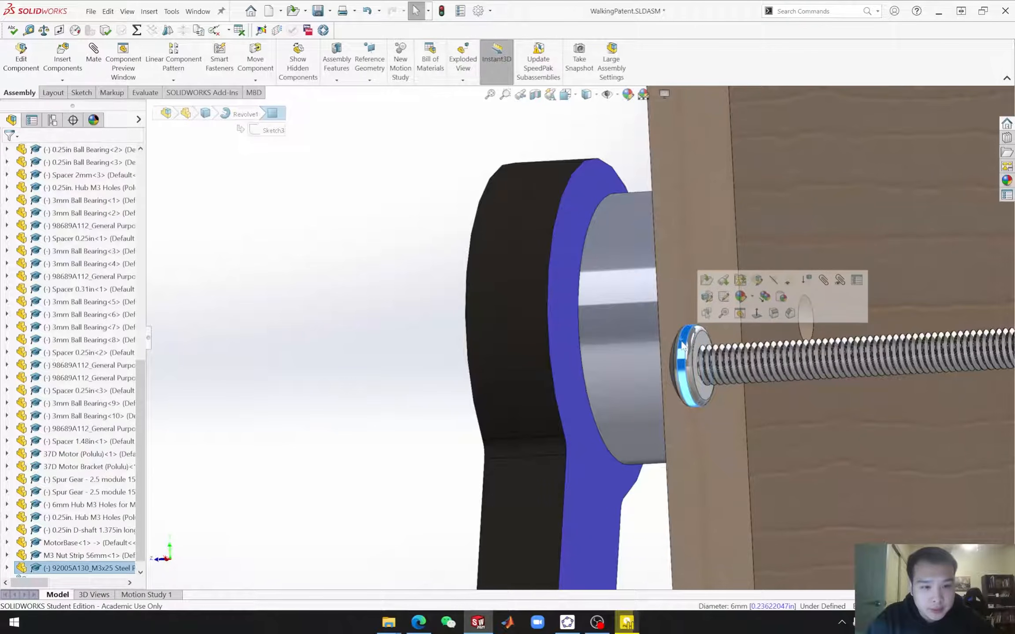
click(822, 282)
scroll(709, 446, up, 3)
middle_drag(709, 447, 492, 350)
click(479, 340)
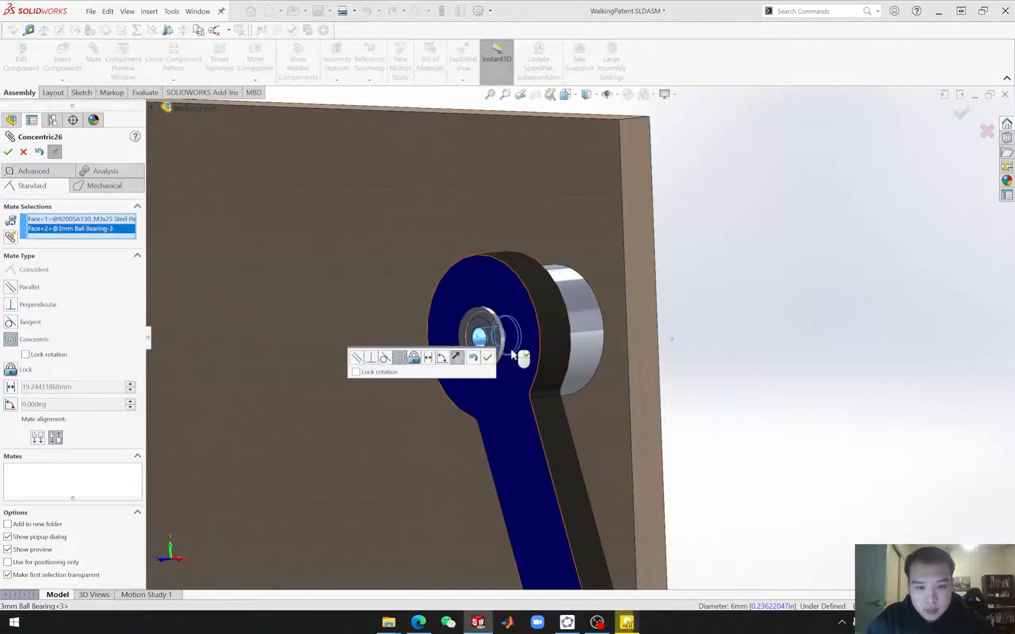
click(488, 359)
Step: Mate the underside of the M3x25 screw's head coincident with the outer face of the 3mm ball bearing's inner ring
middle_drag(501, 416, 556, 397)
middle_drag(504, 373, 376, 386)
scroll(249, 388, up, 1)
scroll(249, 388, down, 3)
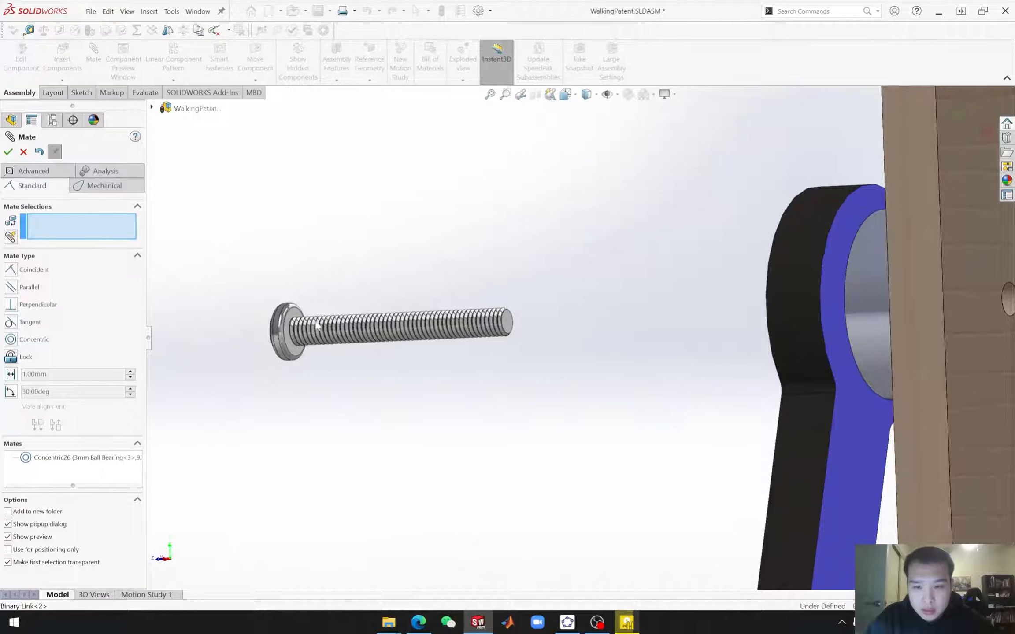
click(304, 359)
middle_drag(690, 446, 748, 435)
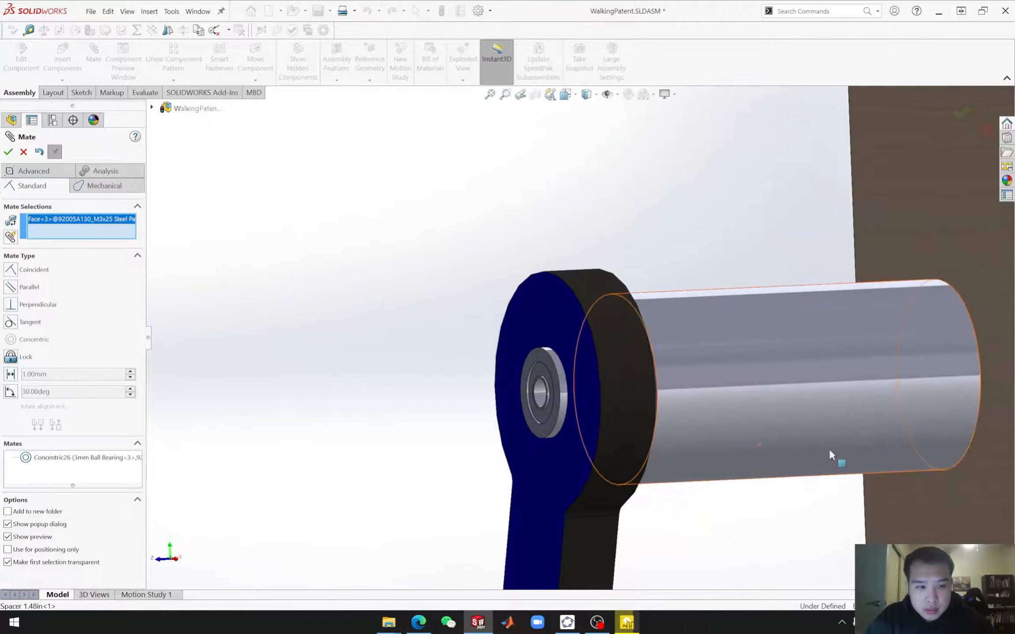
scroll(815, 443, up, 5)
scroll(676, 271, down, 4)
scroll(513, 215, down, 4)
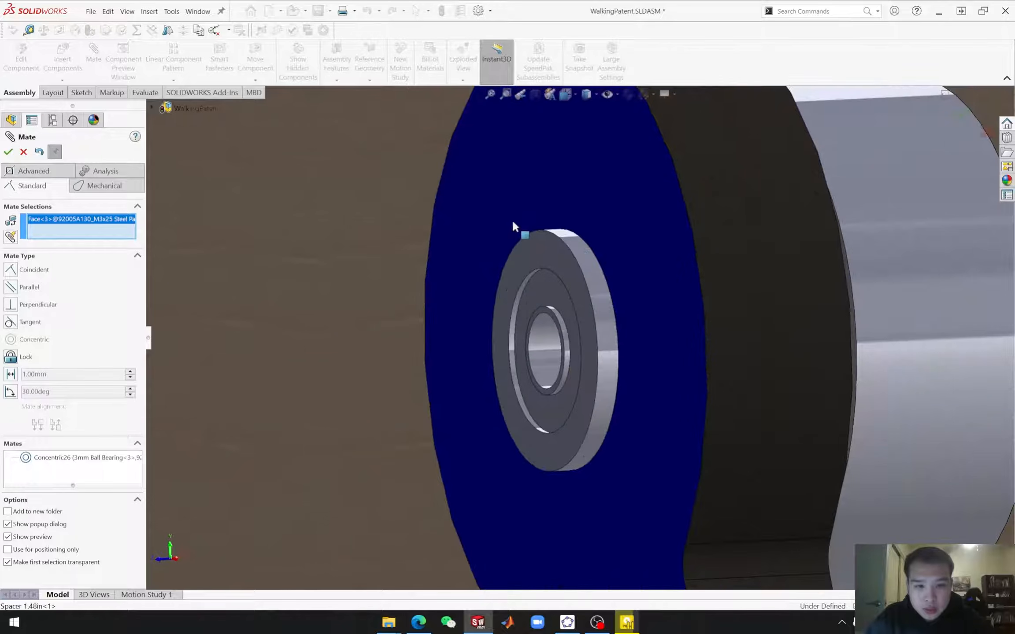
click(557, 328)
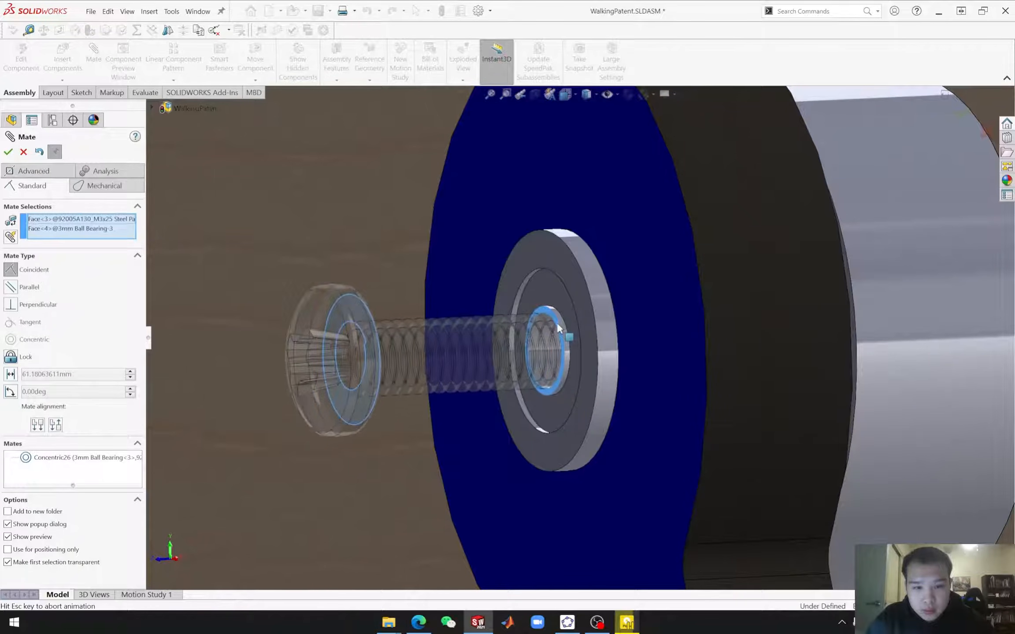
middle_drag(621, 451, 676, 460)
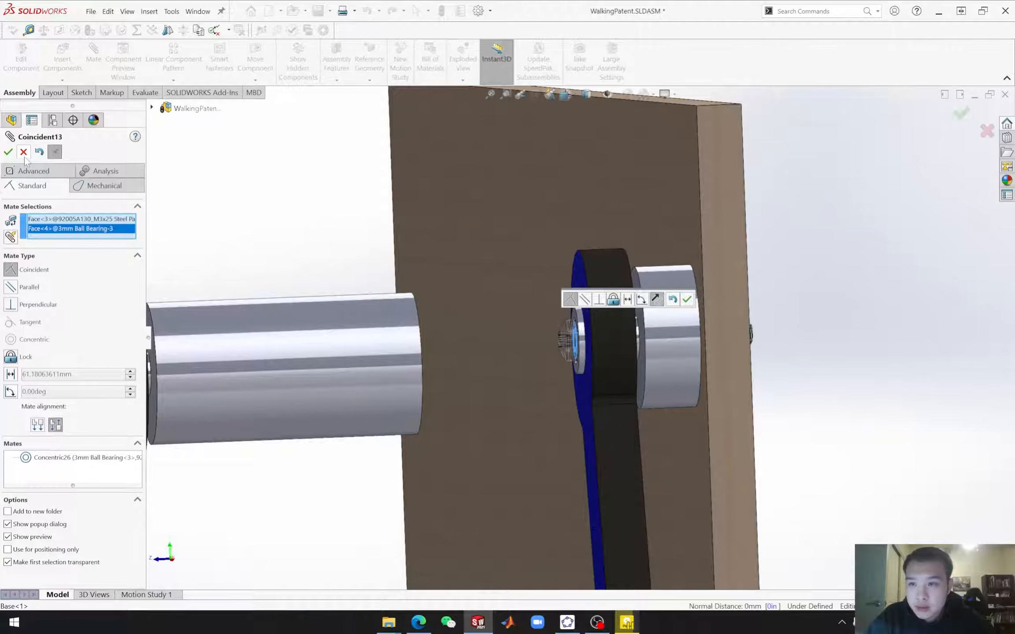
click(9, 152)
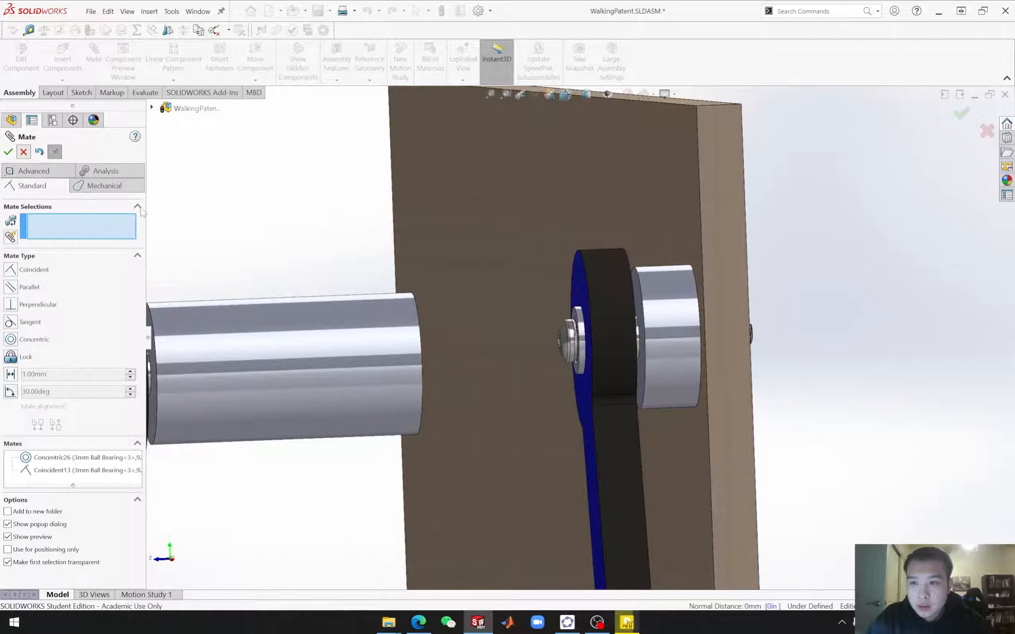
Step: Insert the 92005A120_M3X10 Steel Pan Head Phillips Screw and place it above the MotorBase plate, behind the base plate
scroll(550, 418, up, 6)
middle_drag(619, 456, 676, 483)
scroll(677, 483, up, 6)
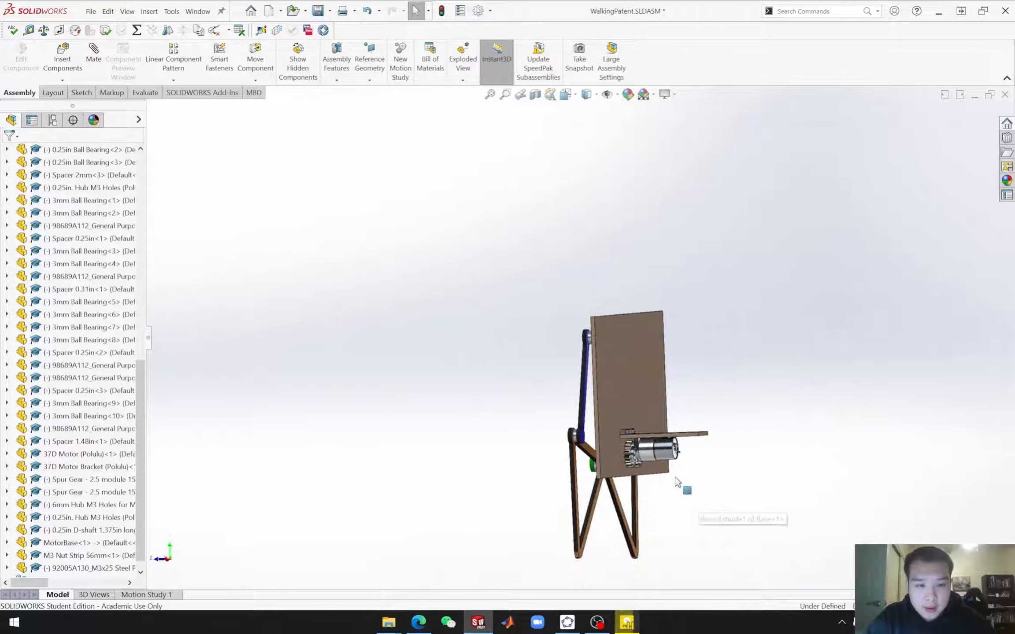
scroll(678, 482, down, 4)
middle_drag(615, 365, 622, 386)
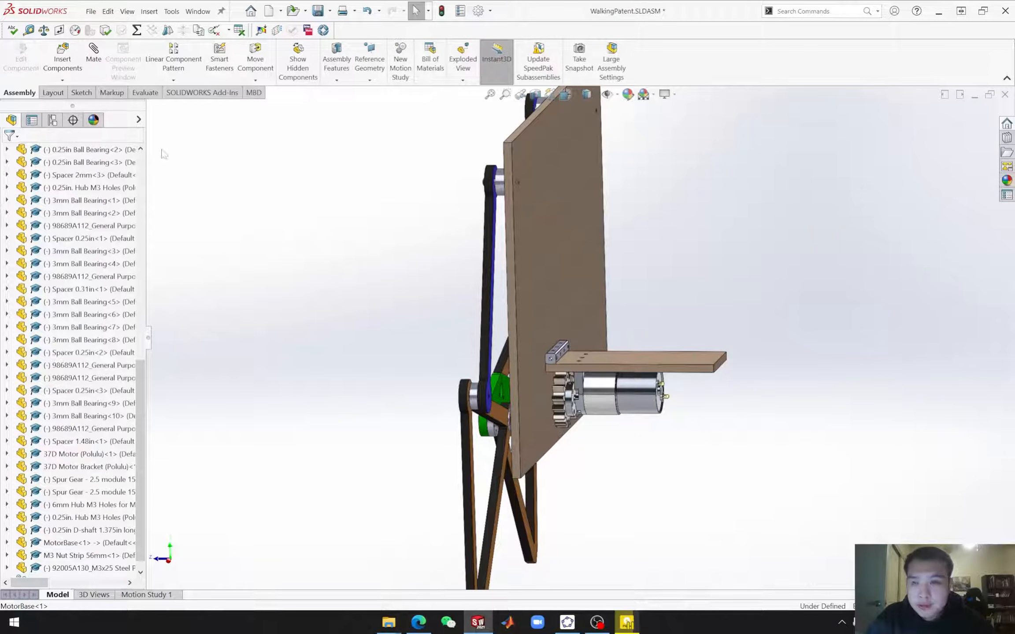
click(63, 61)
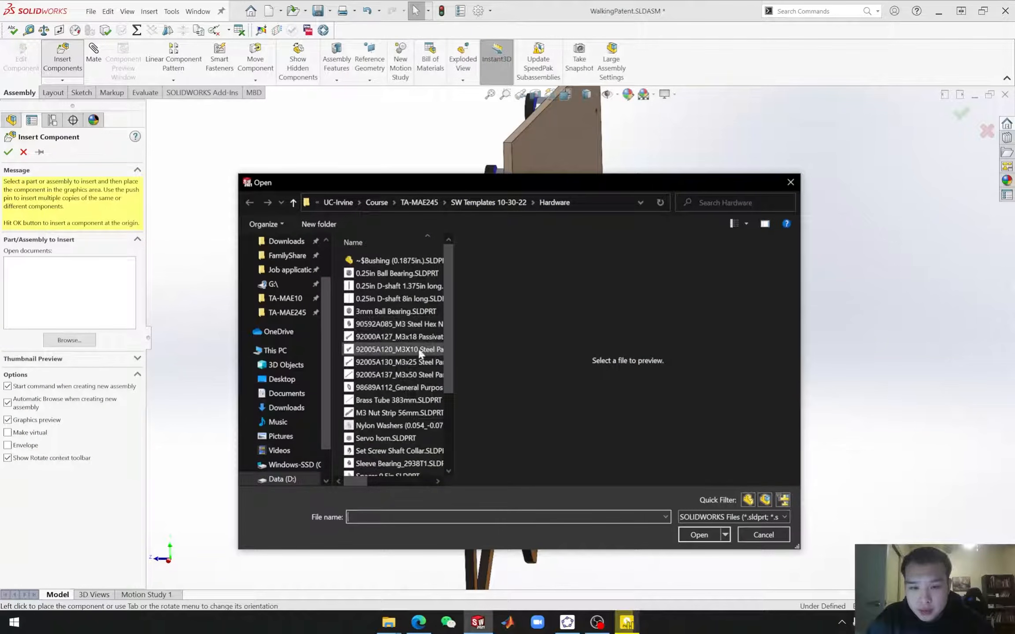
click(419, 350)
click(699, 535)
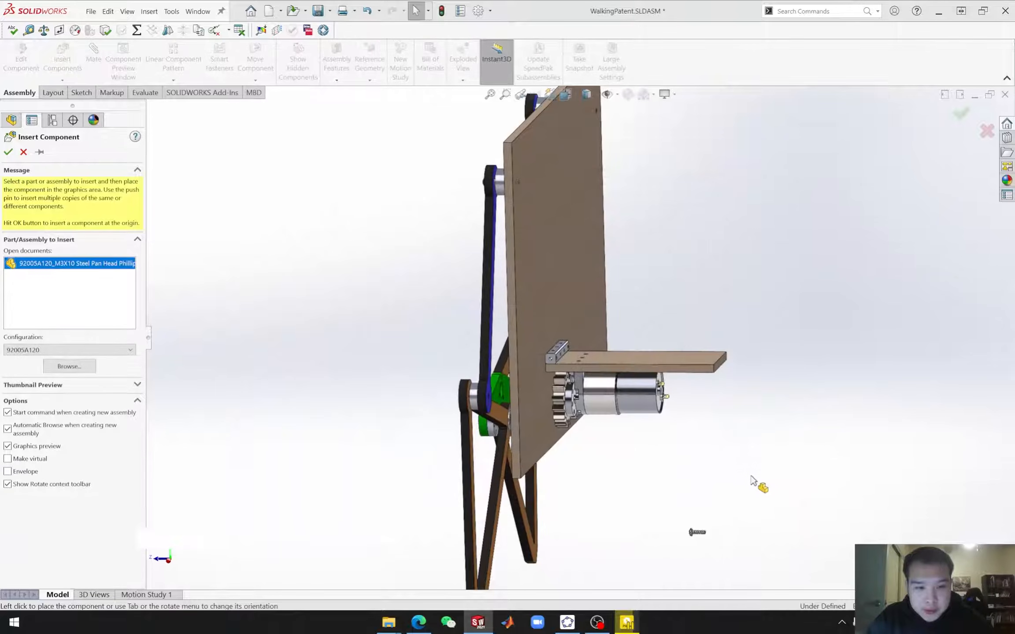
click(643, 291)
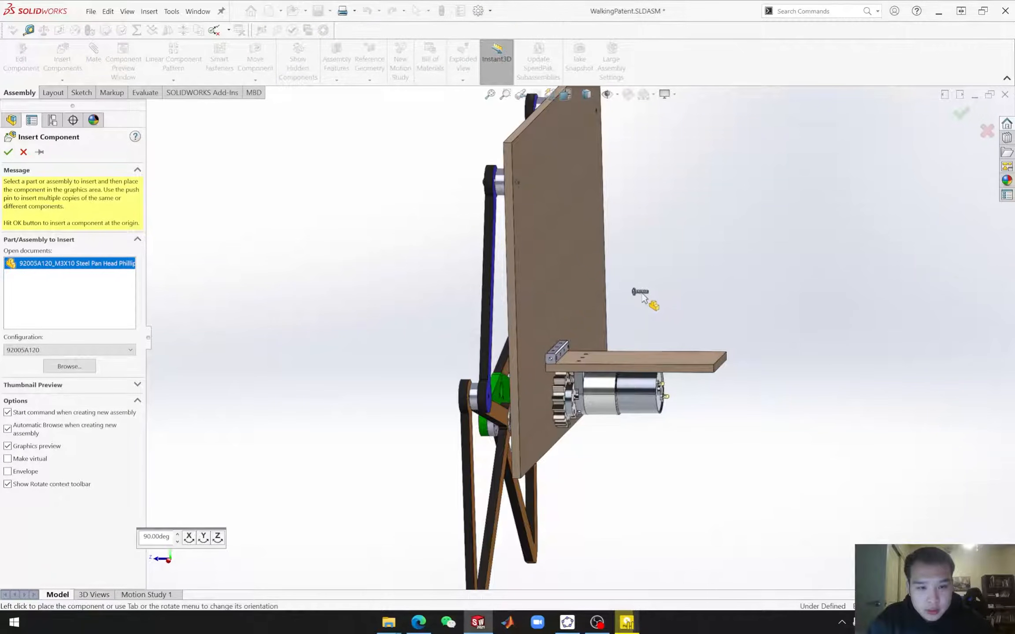
Step: Mate the M3X10 screw's head rim concentric with the front hole in the upper face of the M3 Nut Strip 56mm
scroll(636, 298, up, 10)
scroll(612, 343, down, 5)
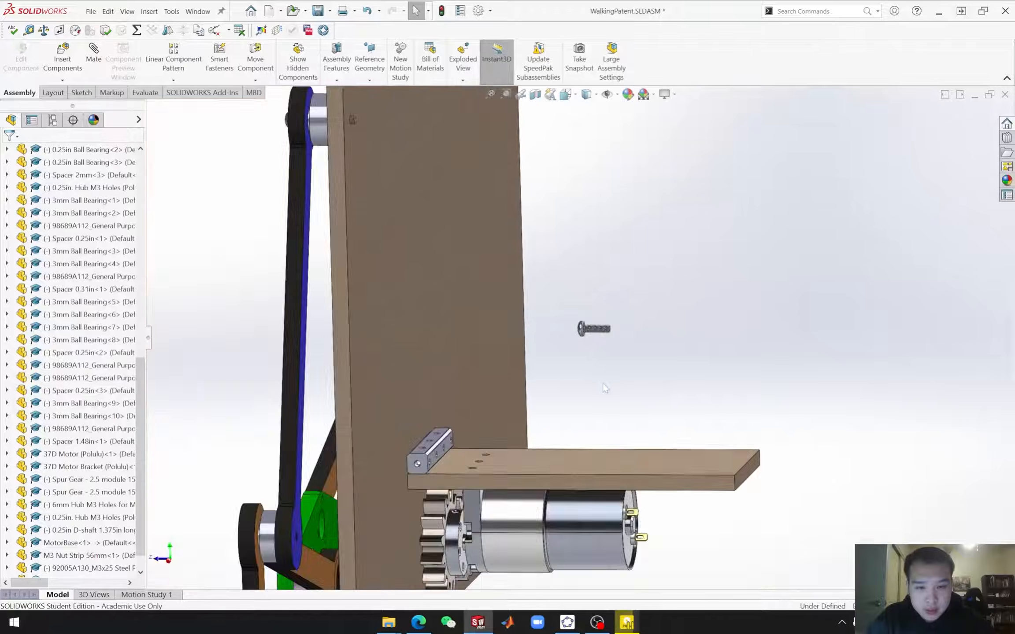
scroll(581, 399, up, 3)
scroll(591, 321, down, 2)
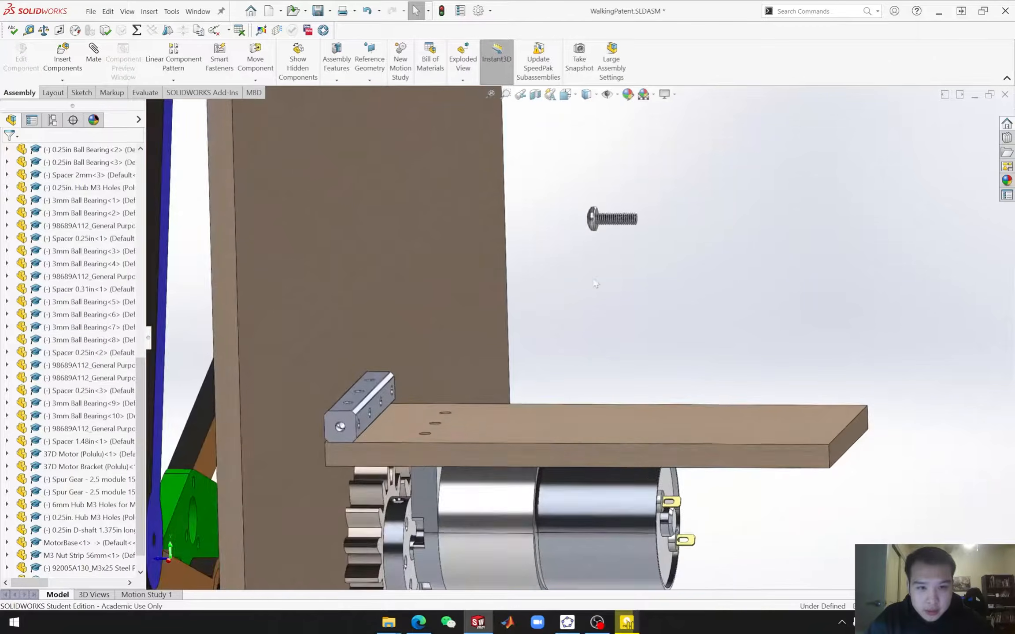
scroll(602, 226, up, 3)
scroll(578, 328, up, 3)
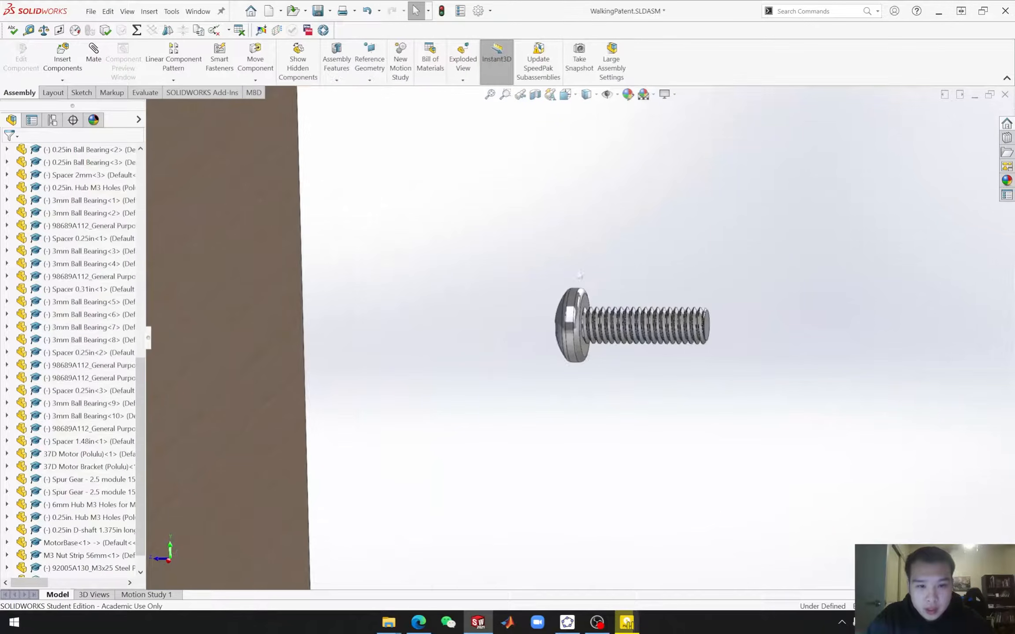
click(576, 324)
click(718, 260)
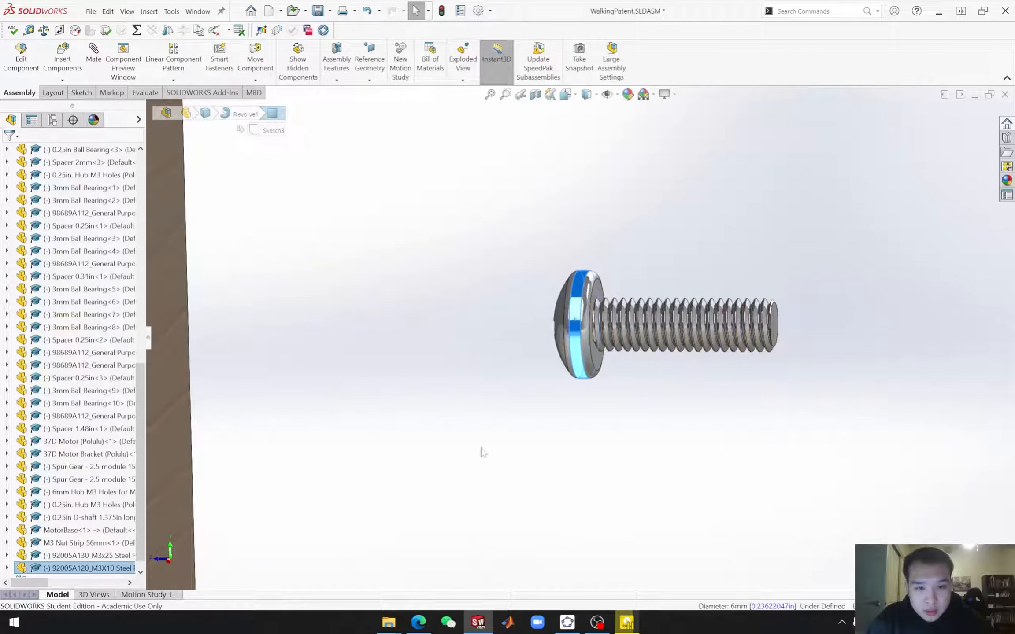
scroll(442, 480, down, 5)
scroll(441, 479, up, 8)
middle_drag(606, 388, 595, 433)
scroll(577, 352, up, 4)
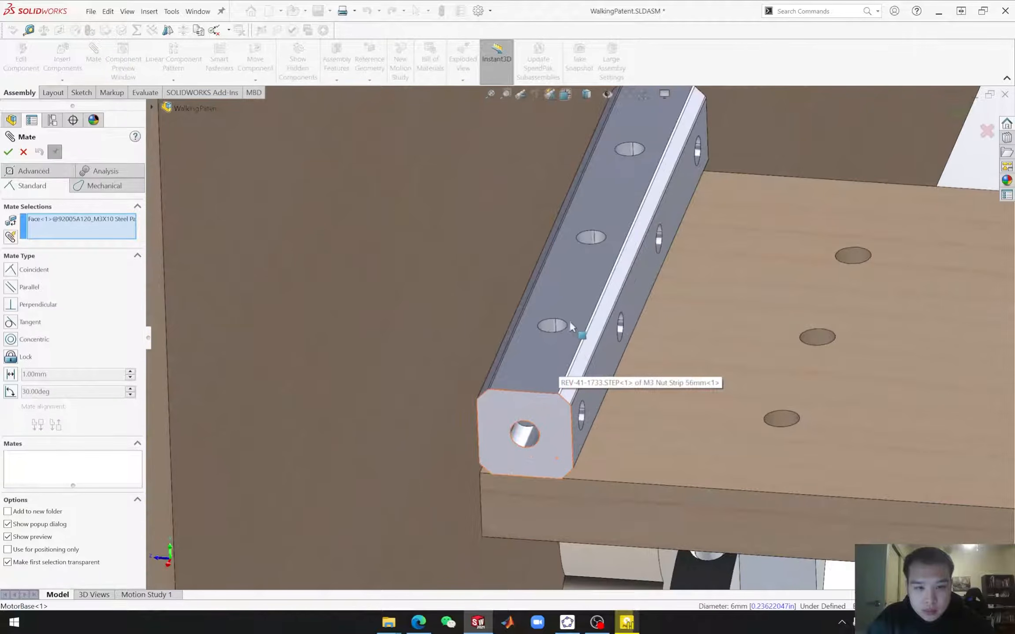
middle_drag(572, 325, 562, 369)
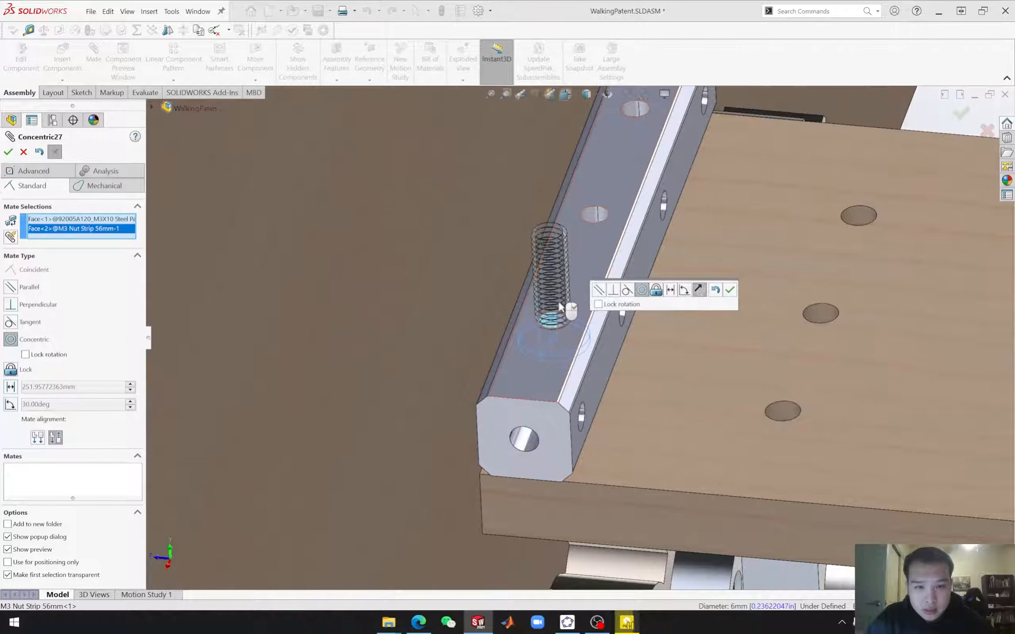
click(730, 290)
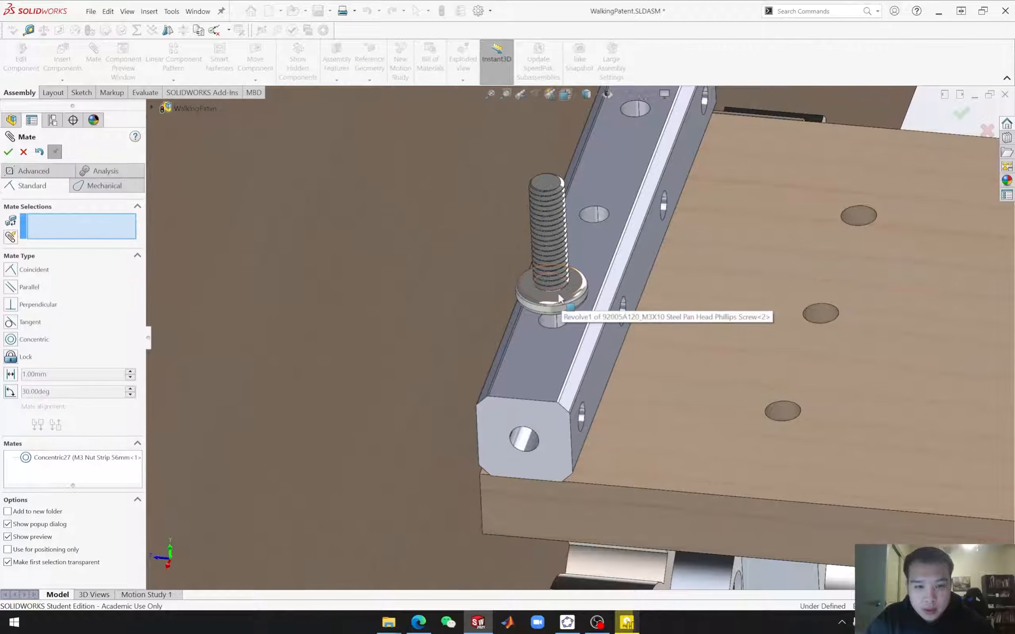
click(558, 297)
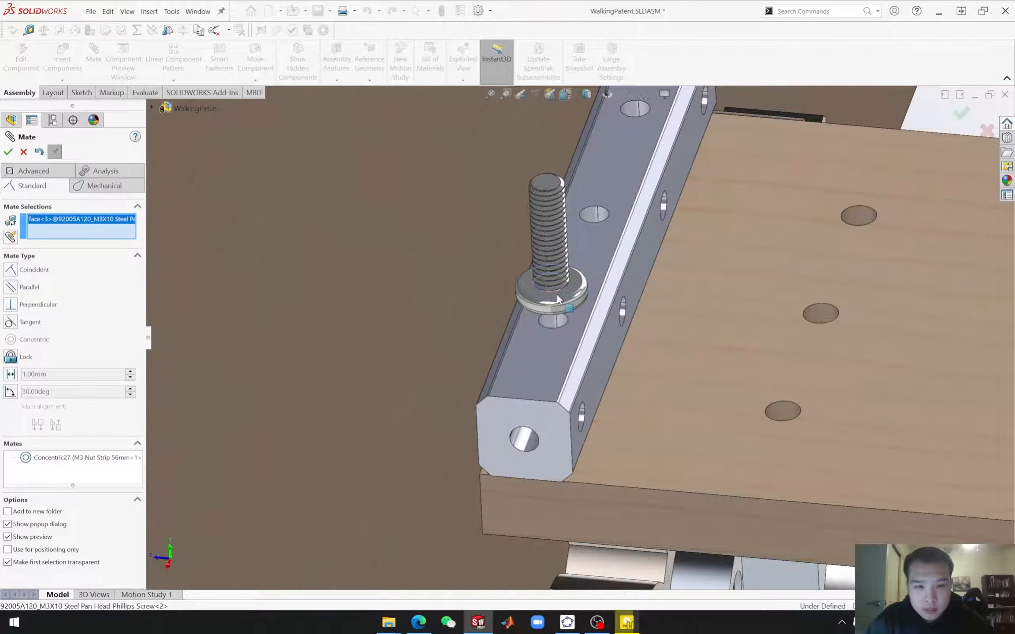
click(550, 357)
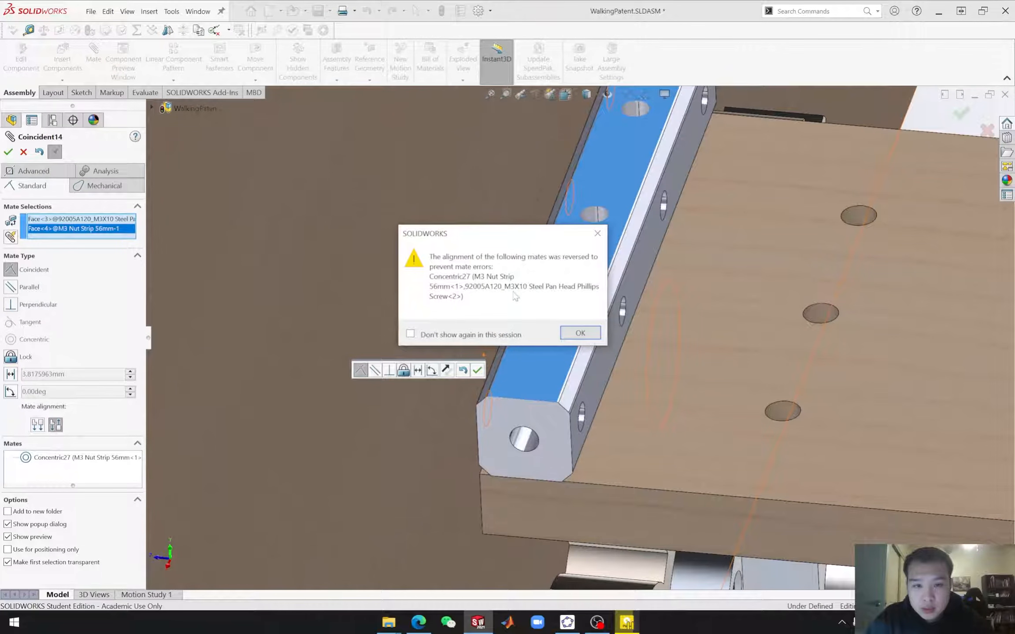
click(565, 336)
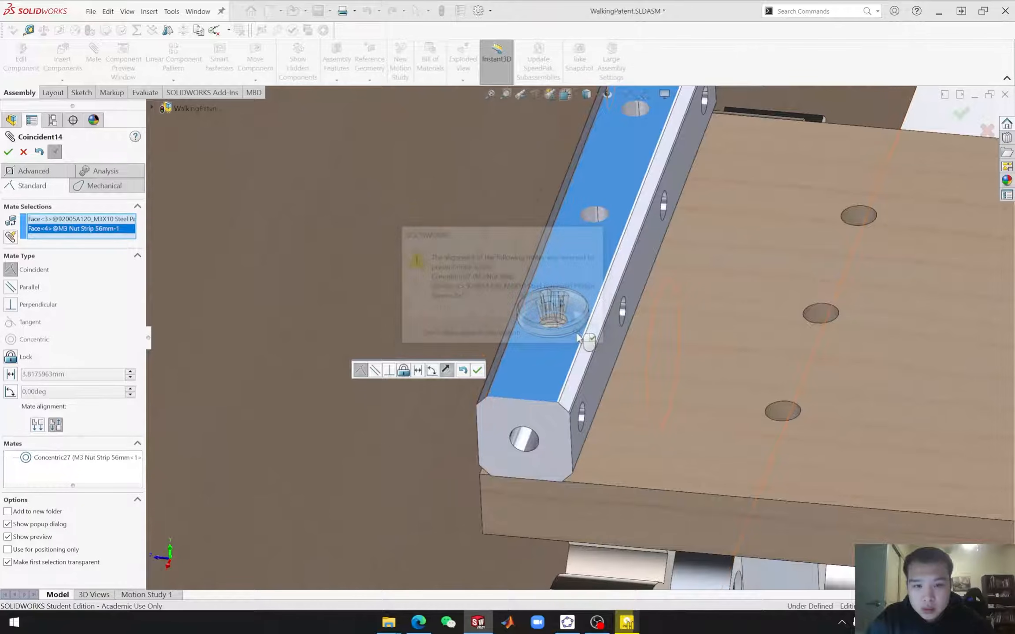
click(23, 152)
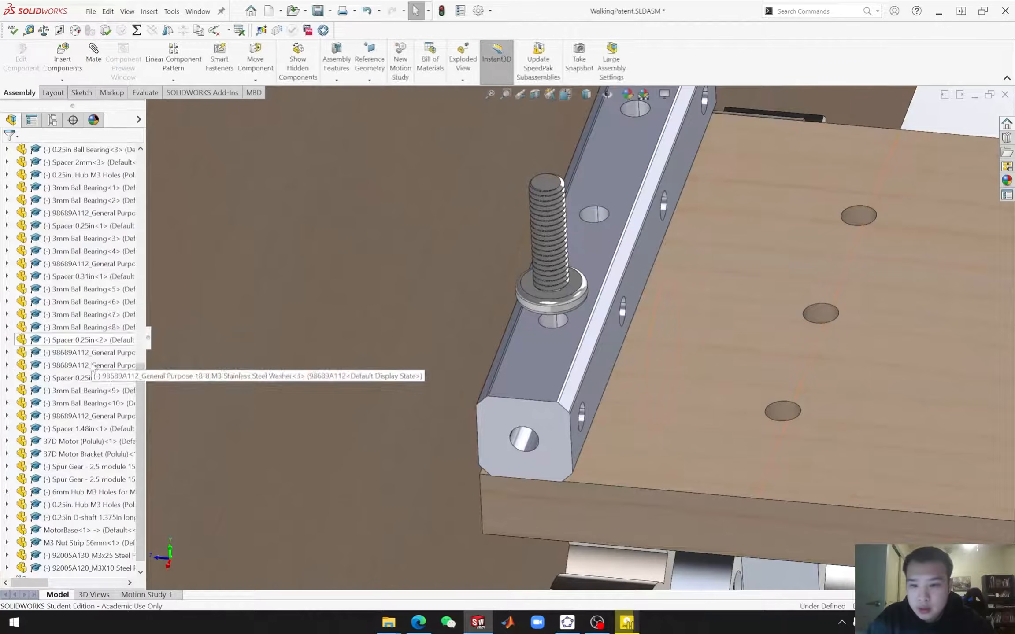
Step: Flip the alignment of the M3X10 screw's concentric mate with the nut strip hole so the shank points down into the strip
double_click(27, 569)
scroll(62, 569, down, 10)
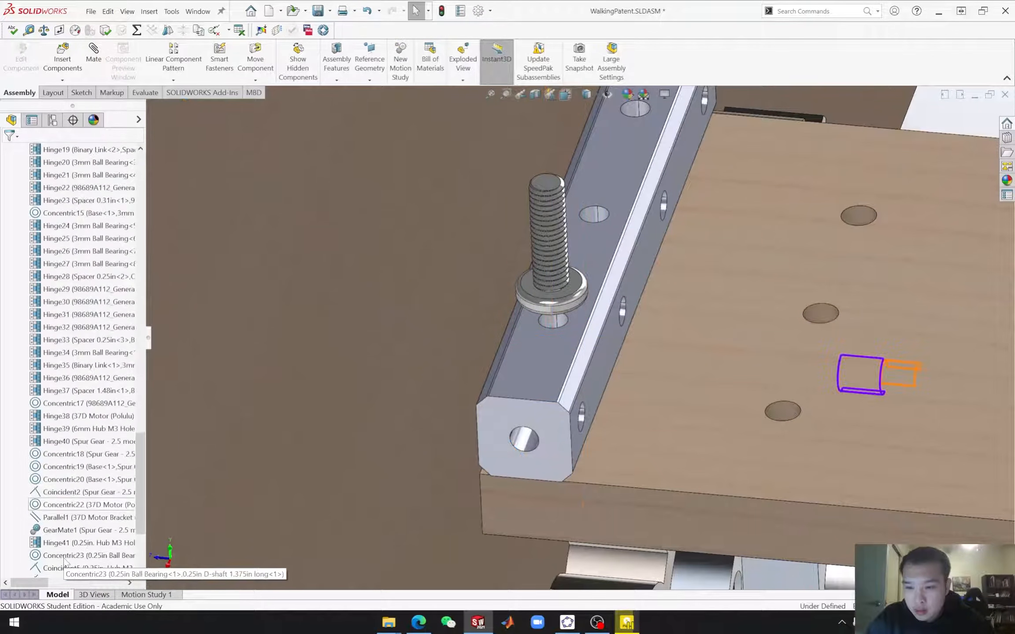
click(69, 568)
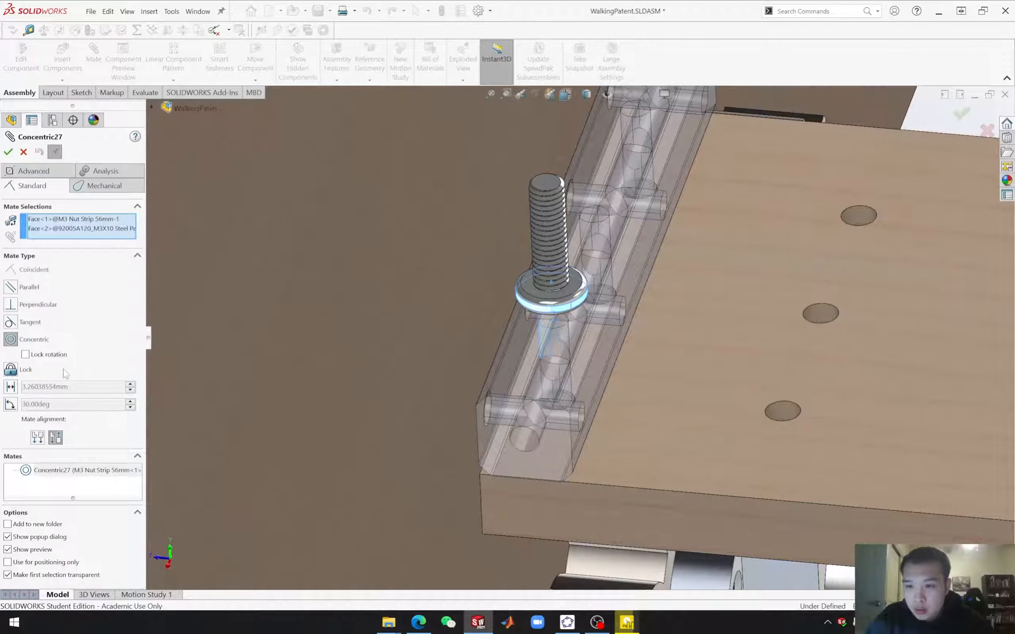
click(37, 439)
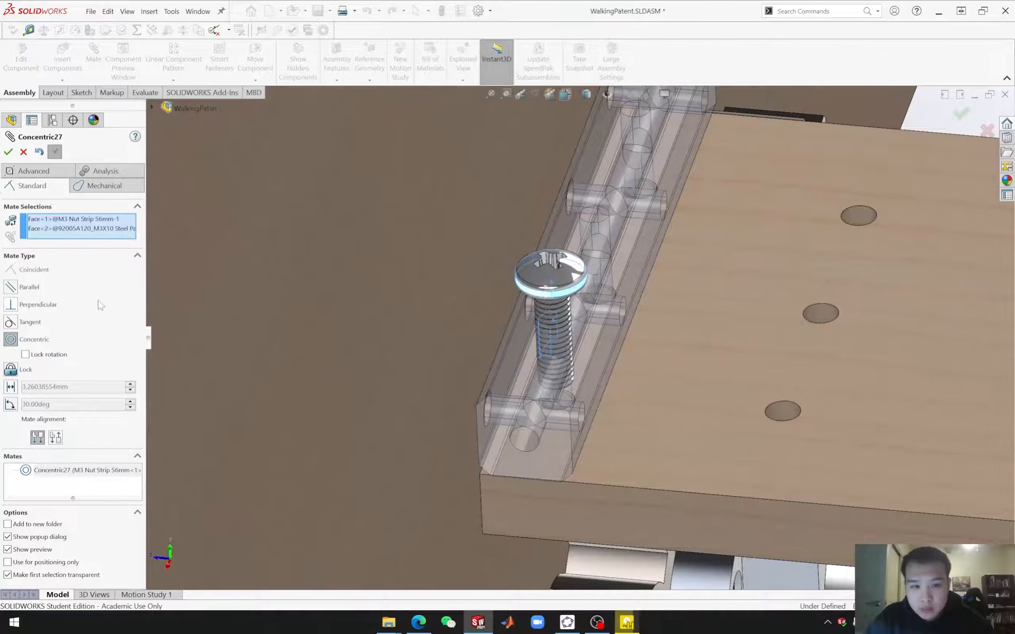
click(8, 153)
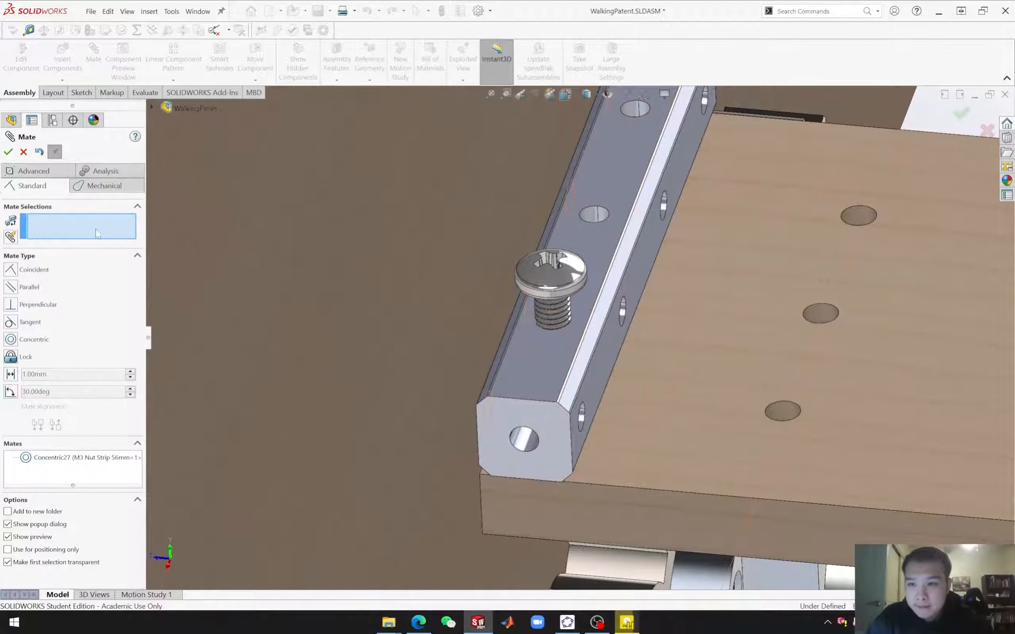
Step: Mate the underside of the M3X10 screw's head coincident with the upper face of the M3 Nut Strip 56mm
middle_drag(562, 402, 547, 325)
click(544, 368)
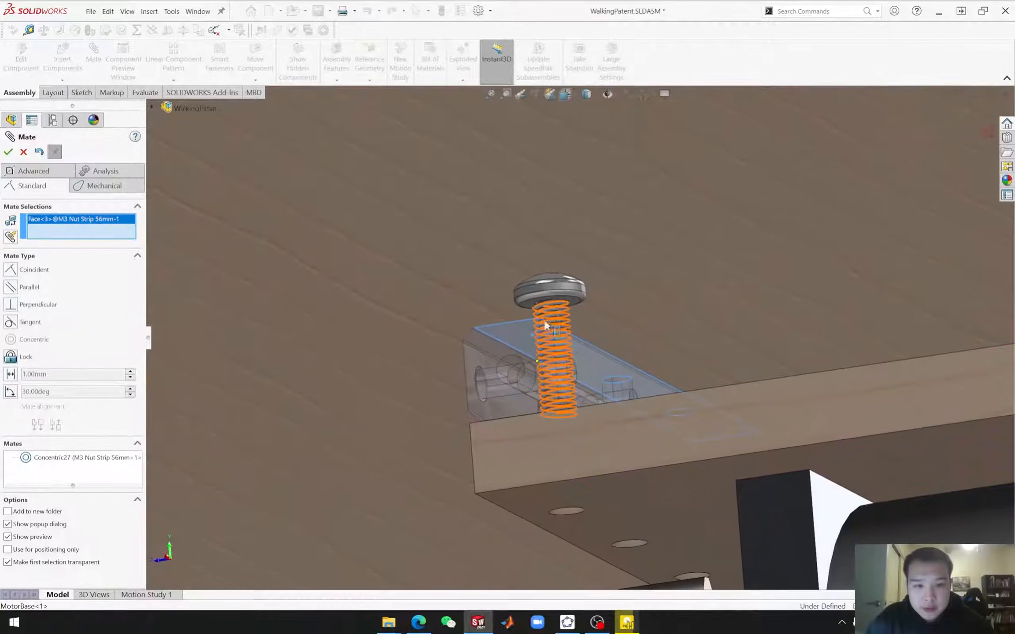
click(573, 304)
click(8, 152)
middle_drag(638, 371, 537, 386)
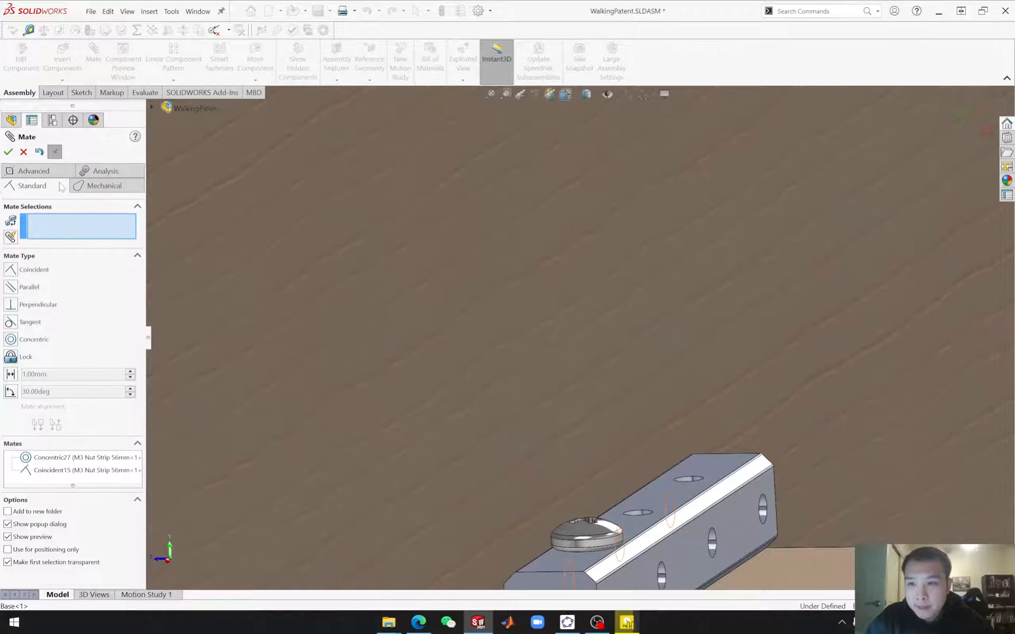
click(27, 156)
Step: Make the M3 Nut Strip 56mm on the MotorBase plate transparent
scroll(683, 486, up, 6)
middle_drag(652, 486, 625, 484)
click(634, 412)
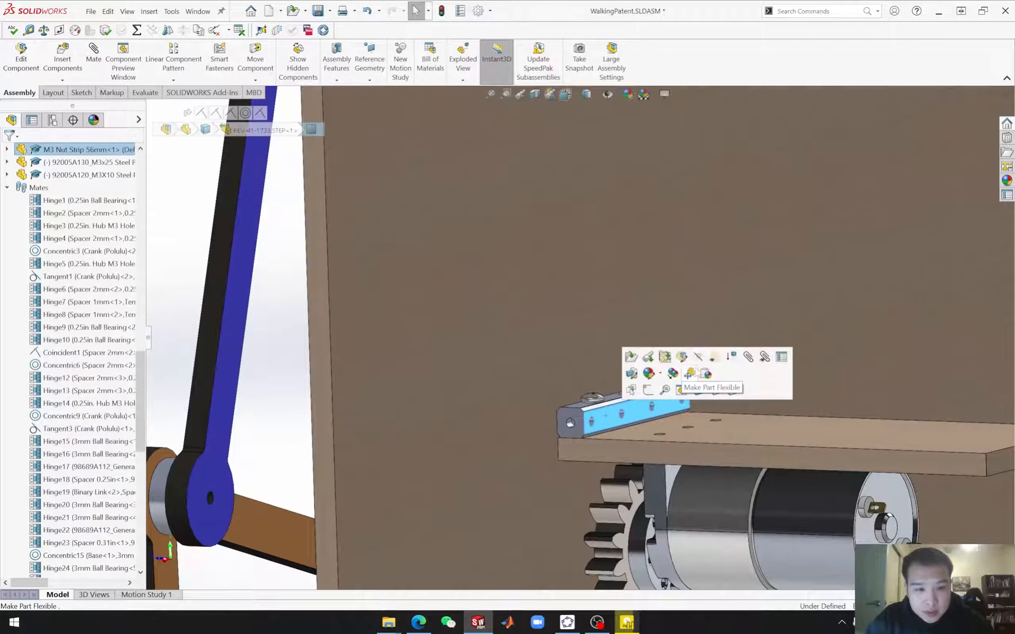
click(716, 360)
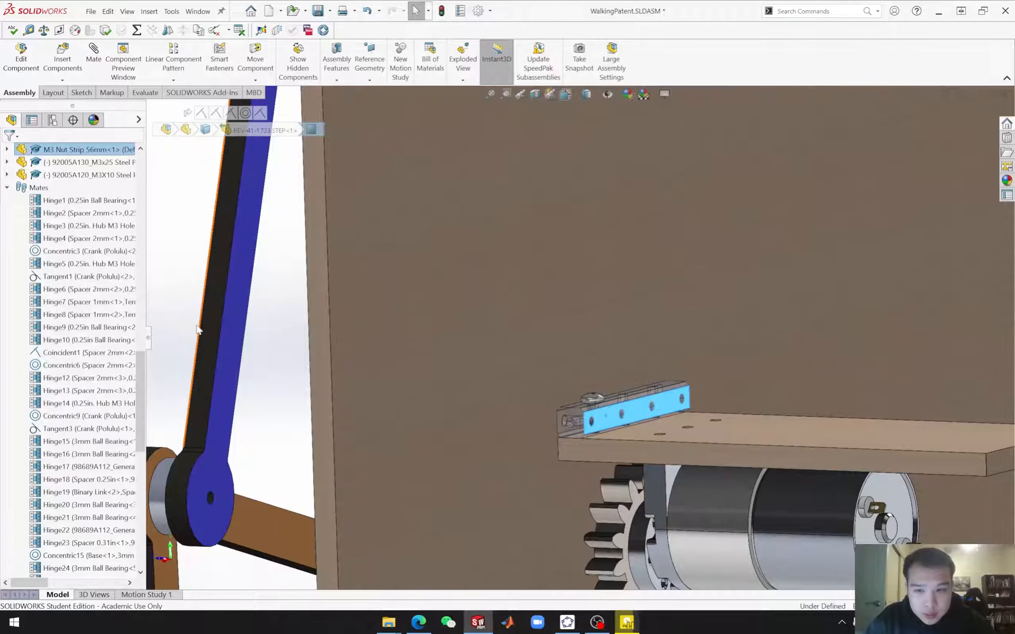
Step: Make the motor base plate transparent so the screw beneath the nut strip can be inspected
click(282, 323)
scroll(670, 437, down, 3)
middle_drag(566, 420, 541, 463)
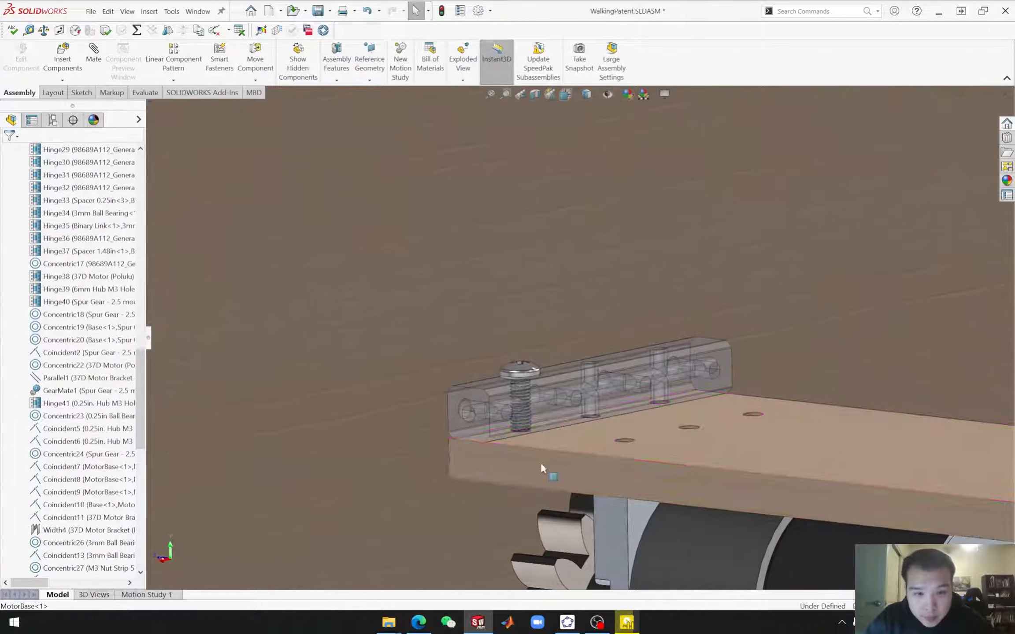
click(541, 462)
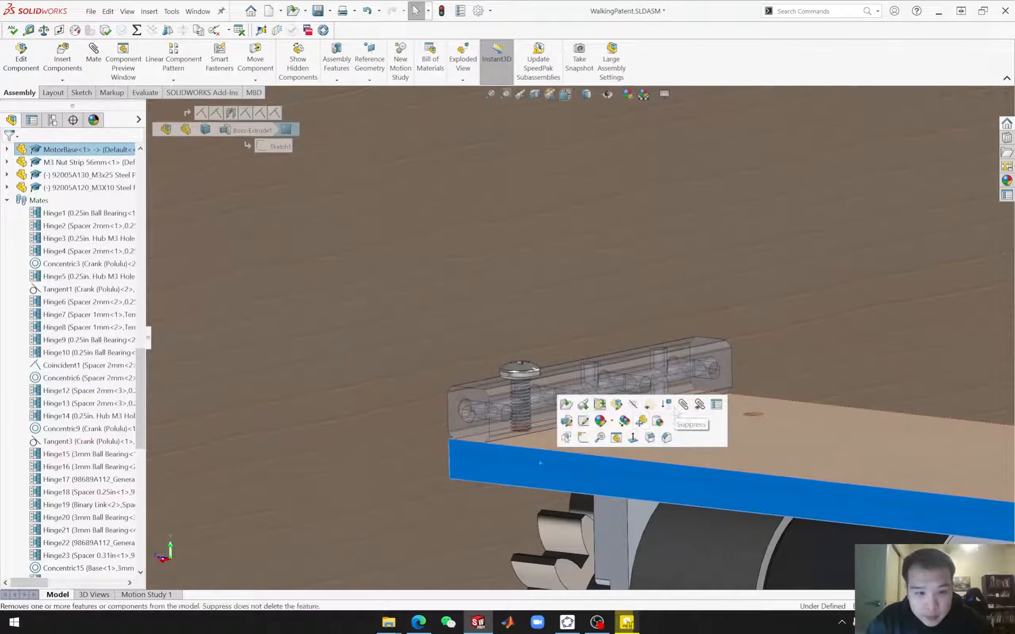
click(649, 407)
mouse_move(570, 462)
middle_down()
mouse_move(558, 484)
mouse_move(591, 424)
mouse_move(595, 439)
mouse_move(604, 365)
mouse_move(571, 437)
mouse_move(583, 449)
middle_up()
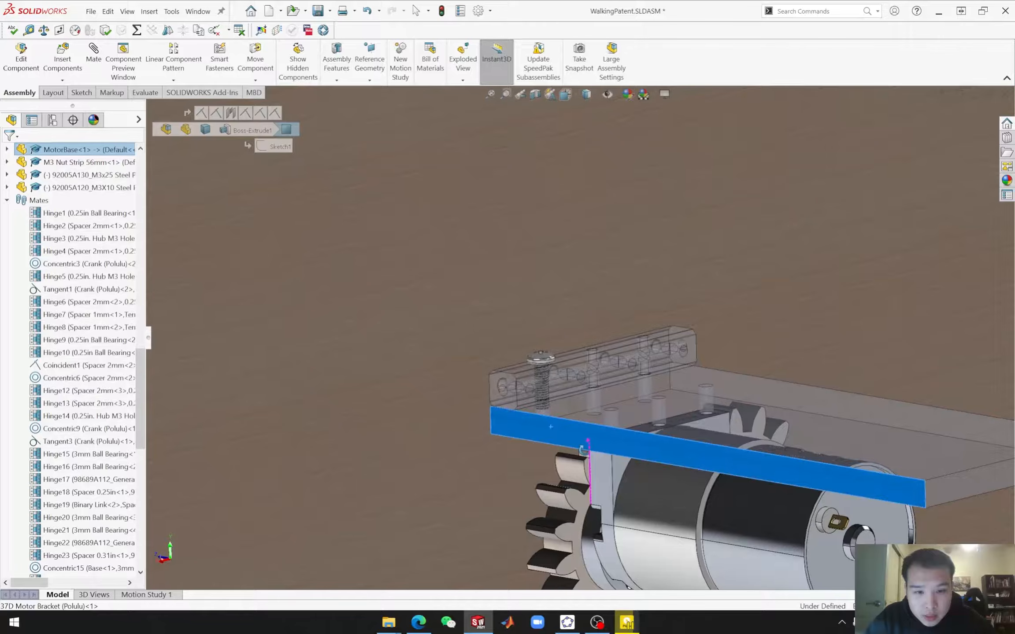
click(61, 77)
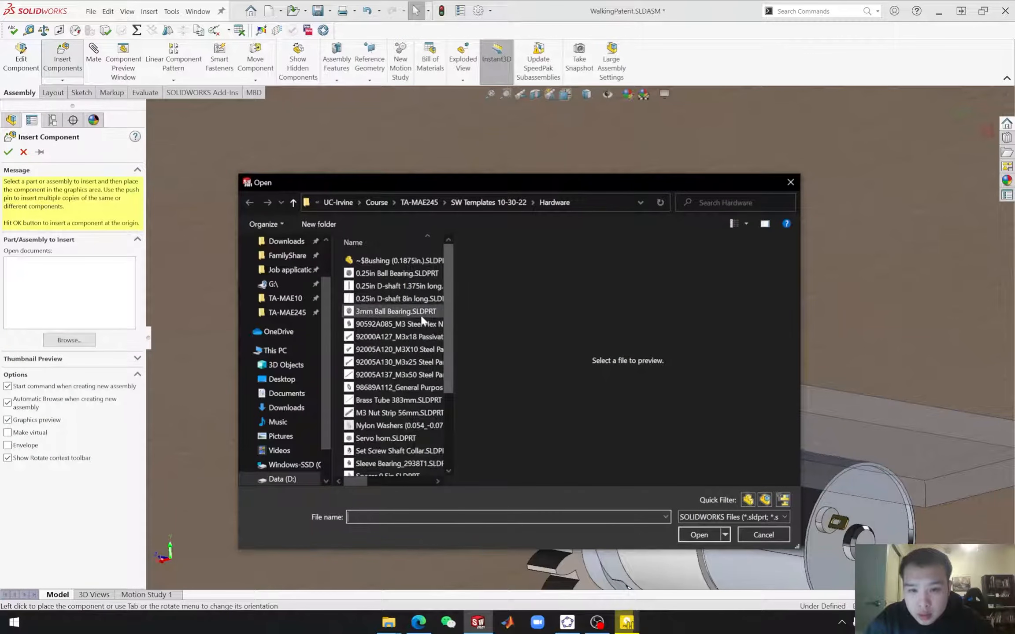
click(416, 341)
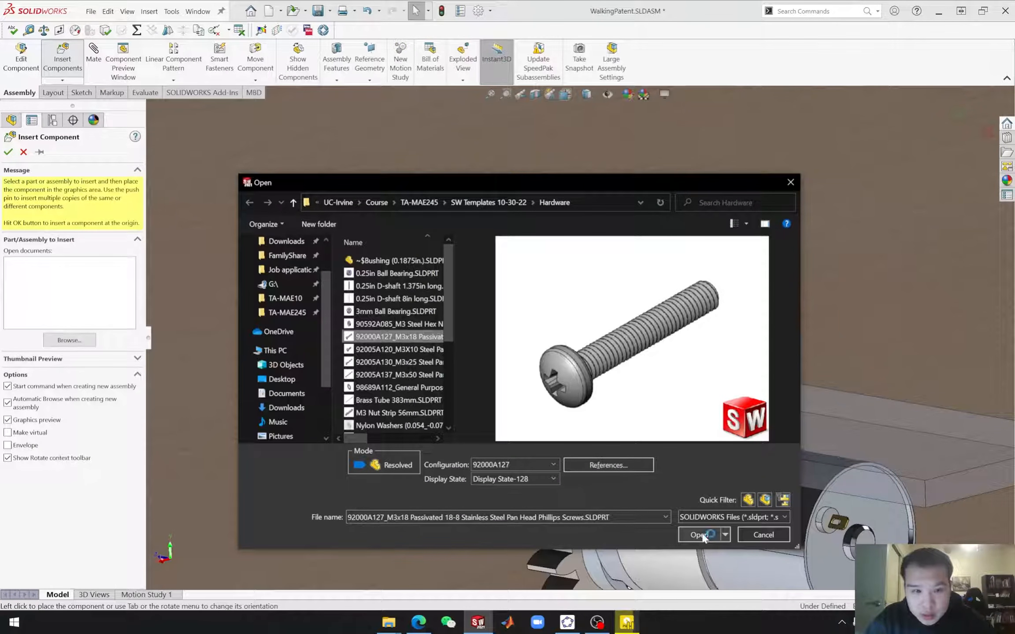
click(763, 534)
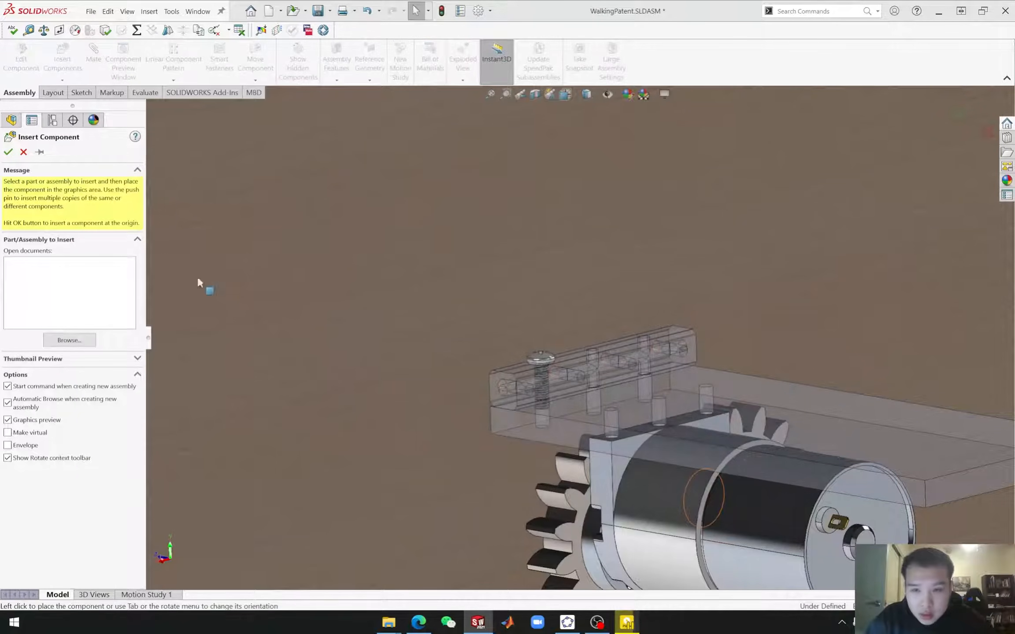
click(24, 152)
Step: Undo the transparency changes on the motor base and the M3 nut strip
scroll(568, 407, up, 8)
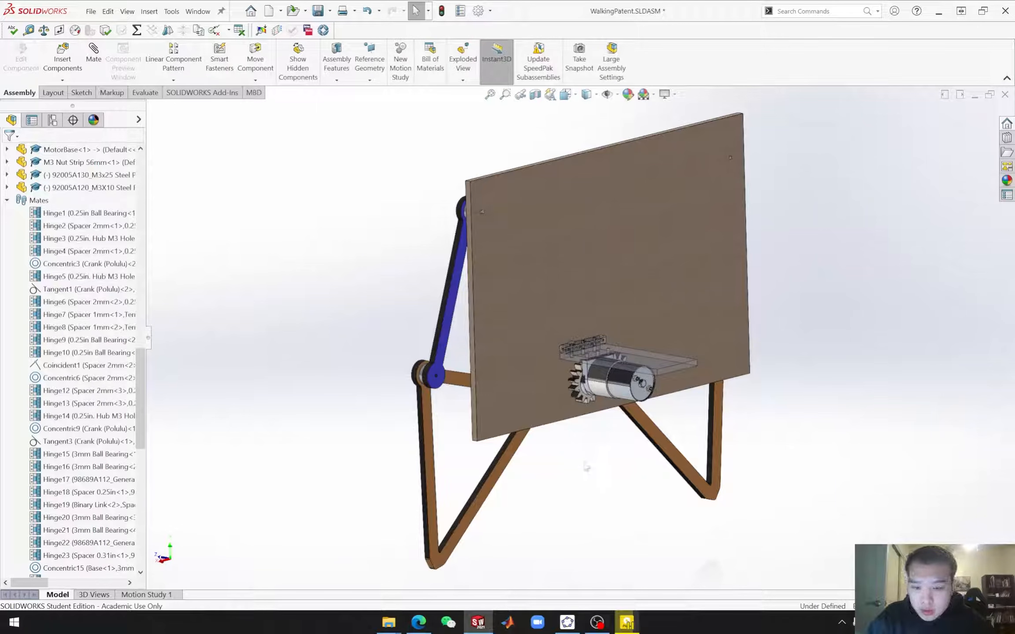
key(ctrl+z)
scroll(584, 319, down, 5)
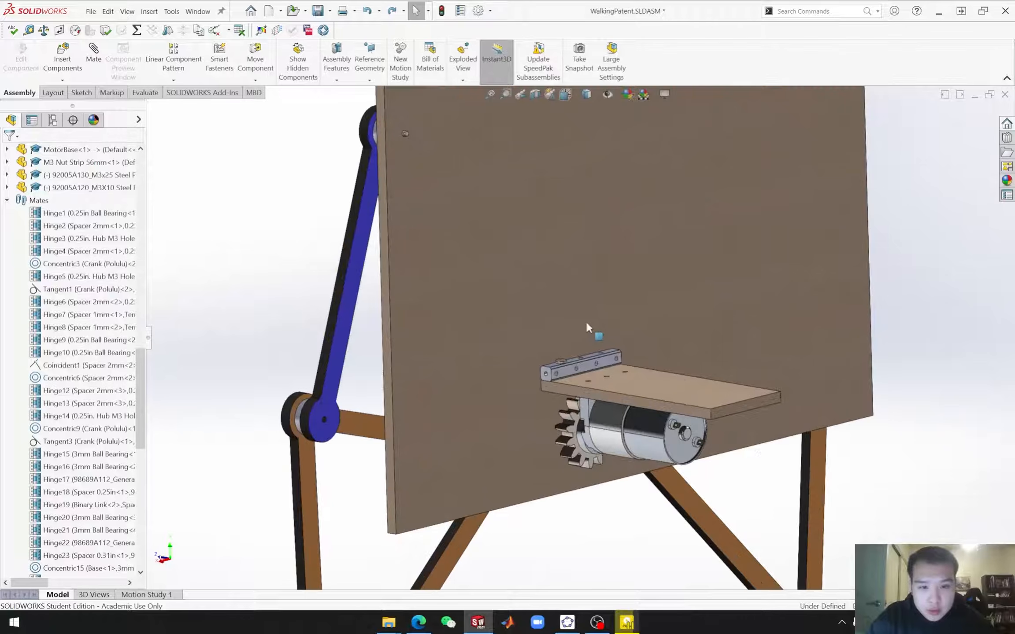
click(53, 61)
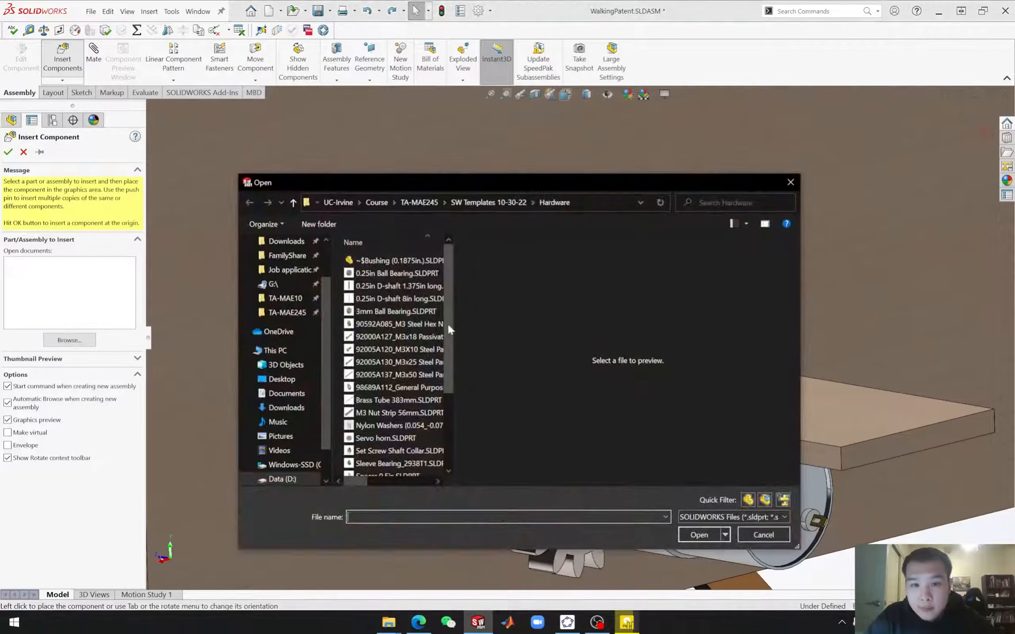
click(414, 338)
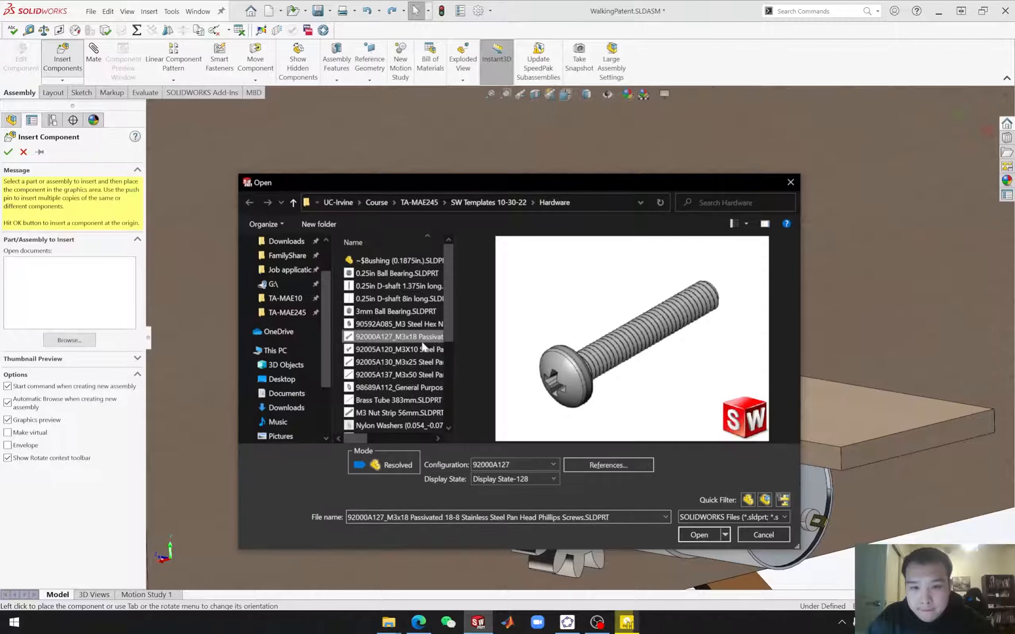
drag(454, 345, 503, 346)
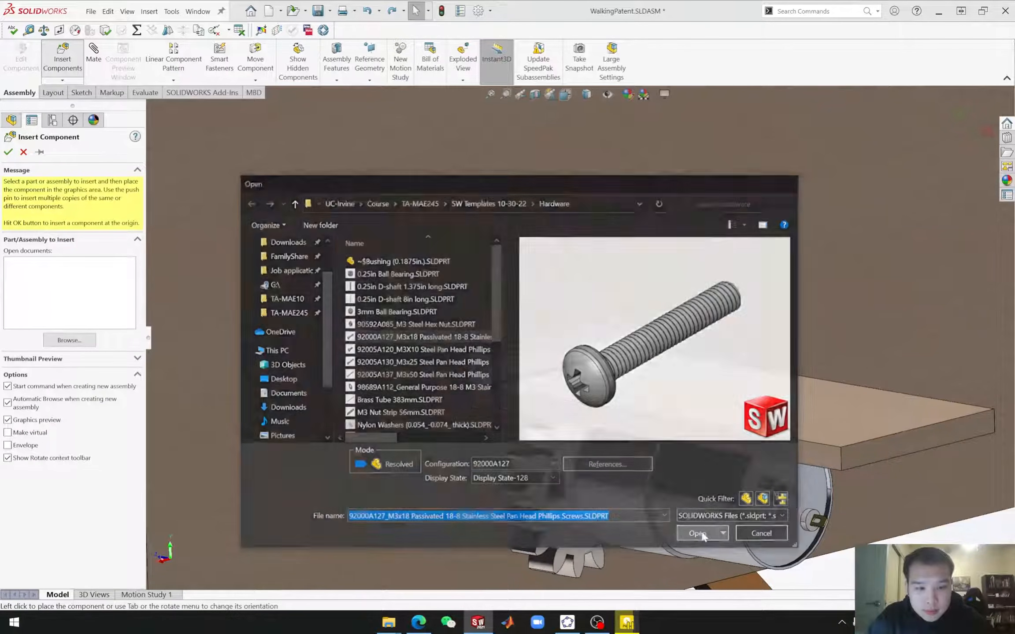
click(701, 534)
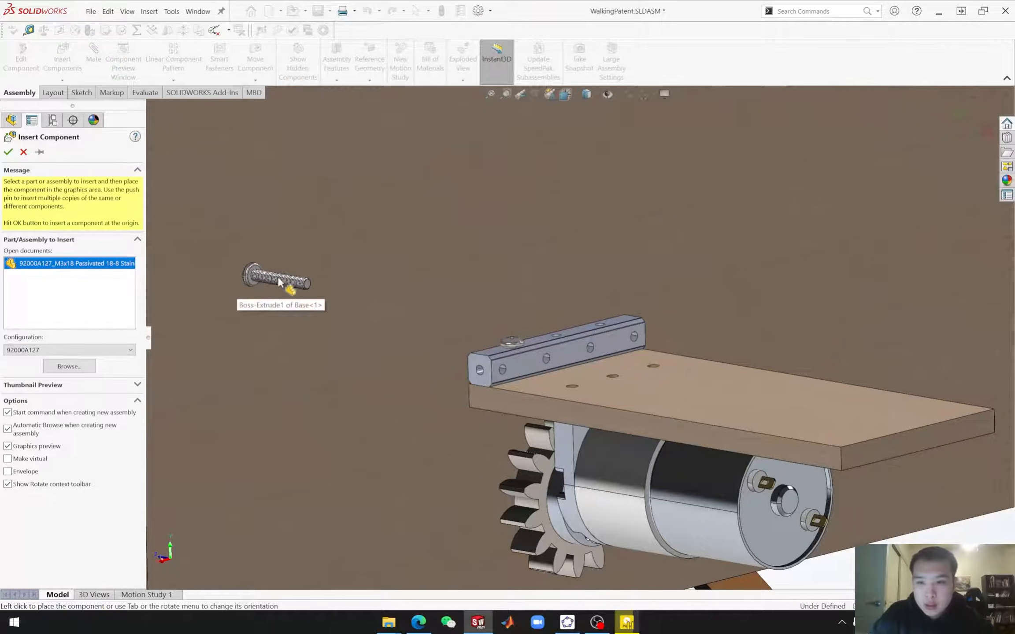
click(23, 152)
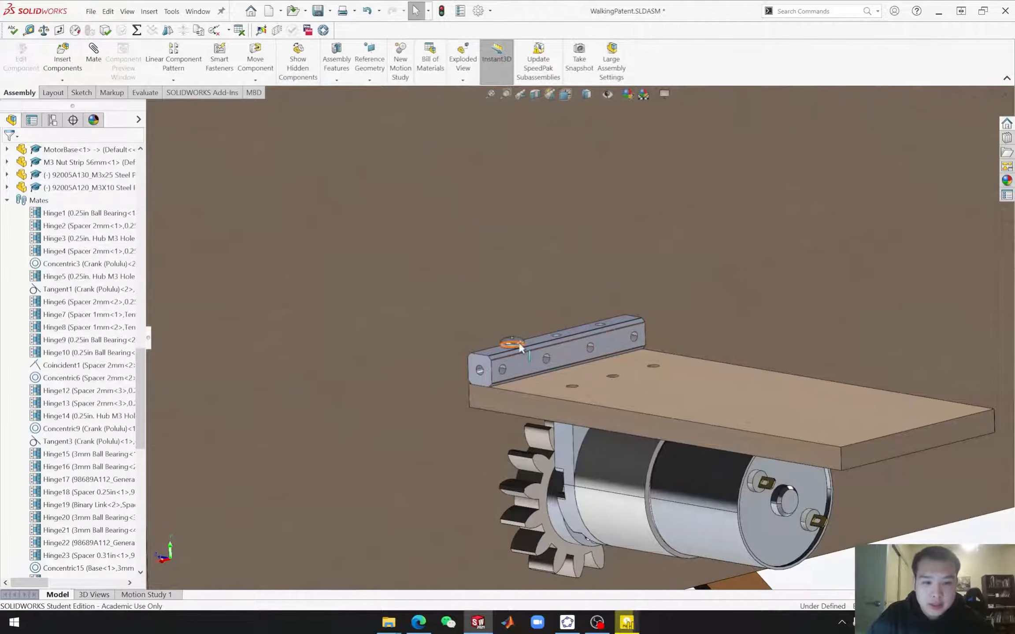
Step: Copy the 92005A120 M3X10 pan head screw with its mates into the middle hole of the nut strip's top face
scroll(512, 343, down, 5)
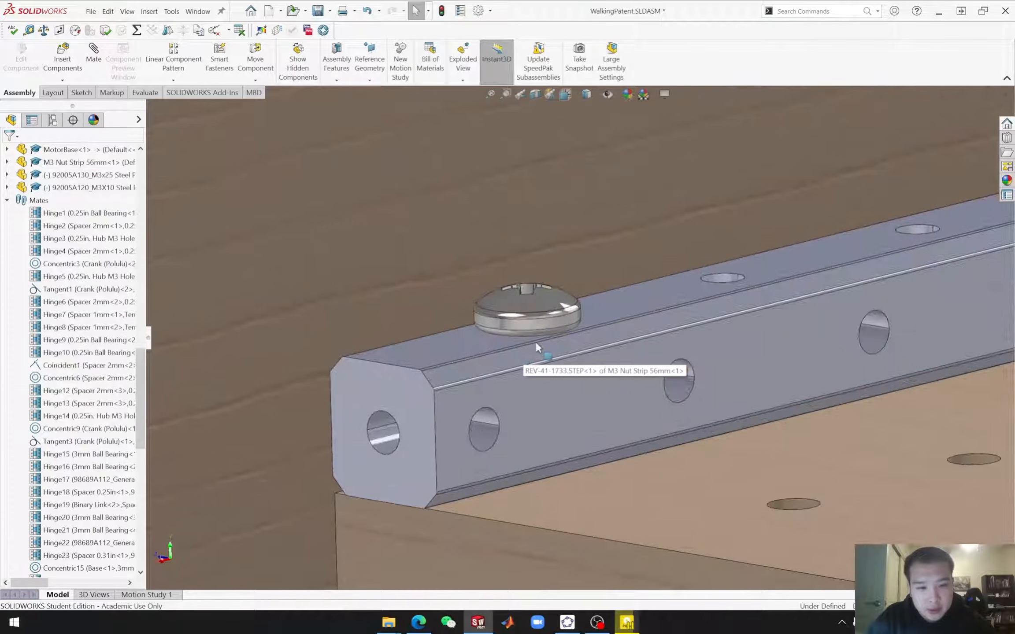
scroll(535, 390, up, 5)
scroll(537, 389, down, 5)
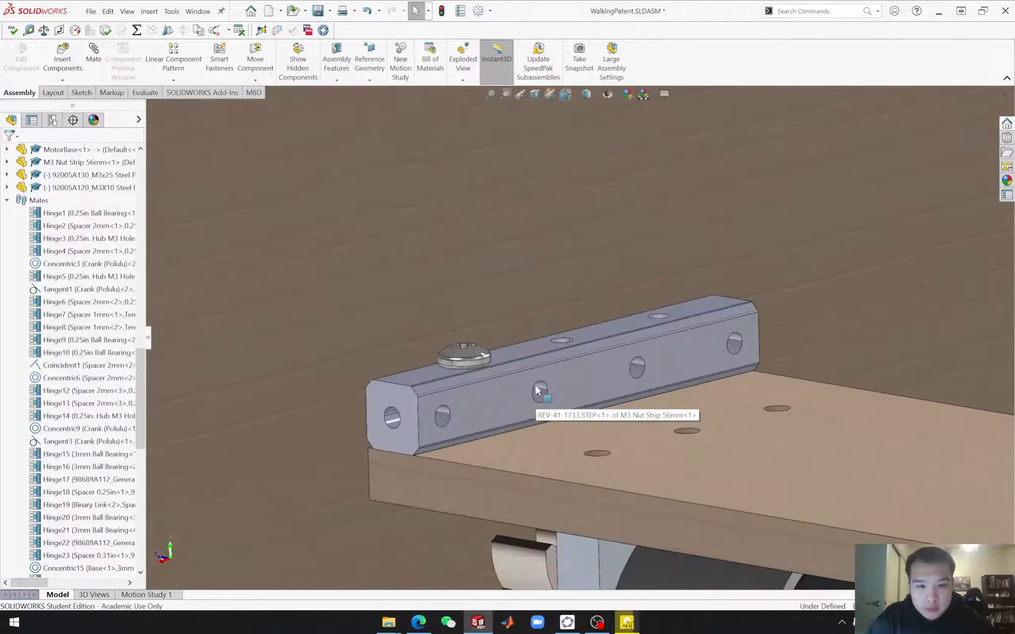
middle_drag(590, 434, 571, 463)
scroll(480, 367, down, 2)
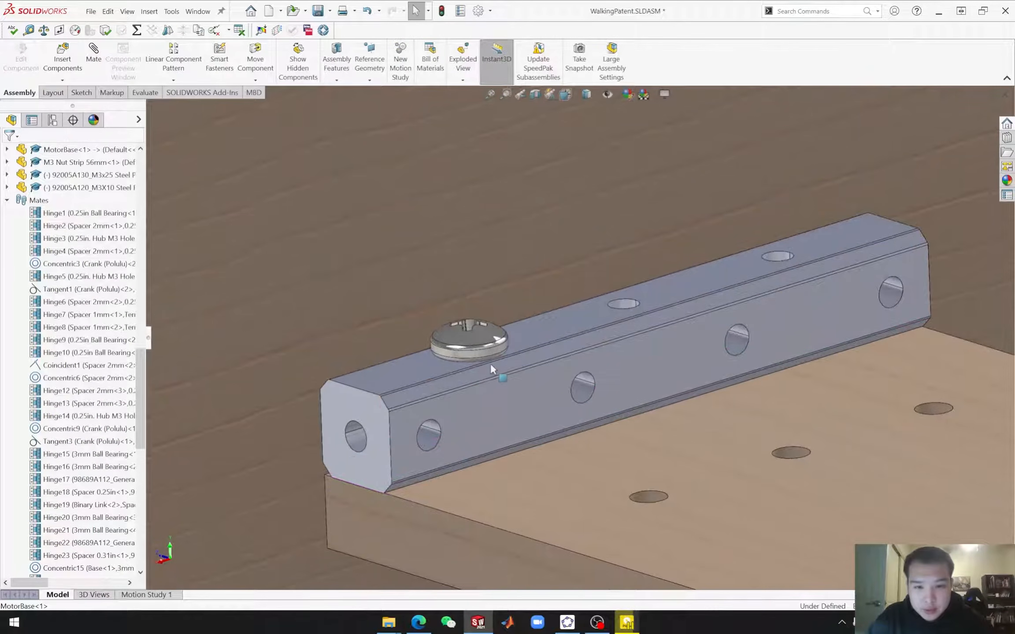
scroll(90, 355, up, 3)
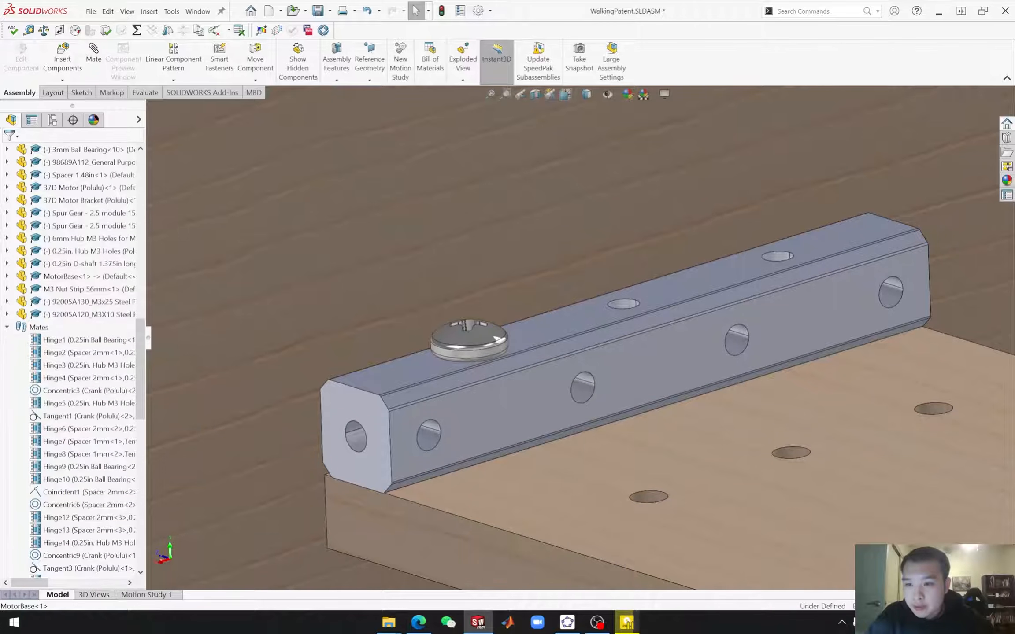
click(11, 330)
click(95, 556)
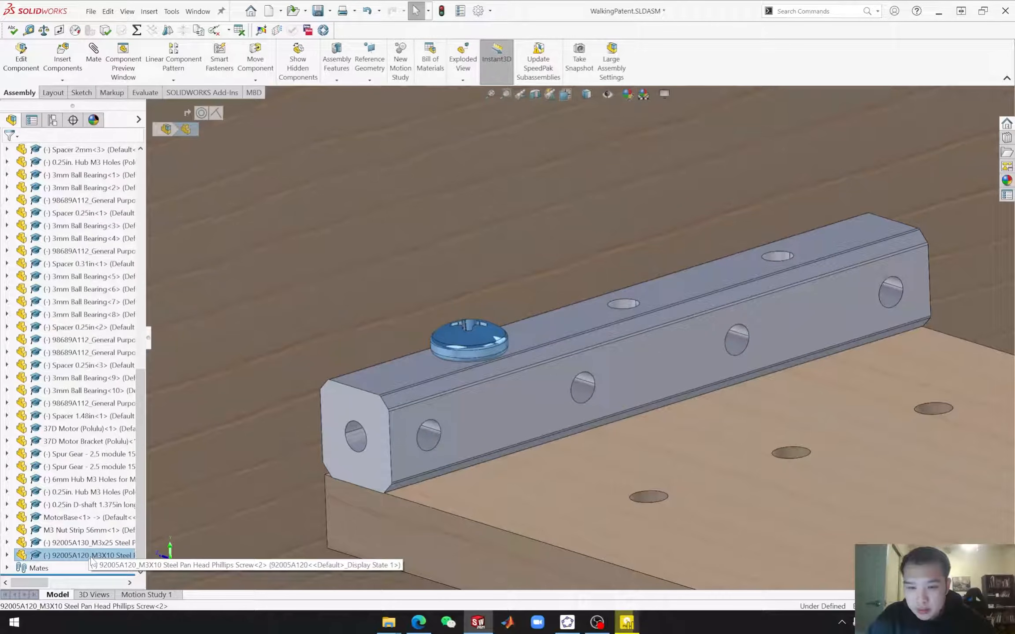
right_click(92, 559)
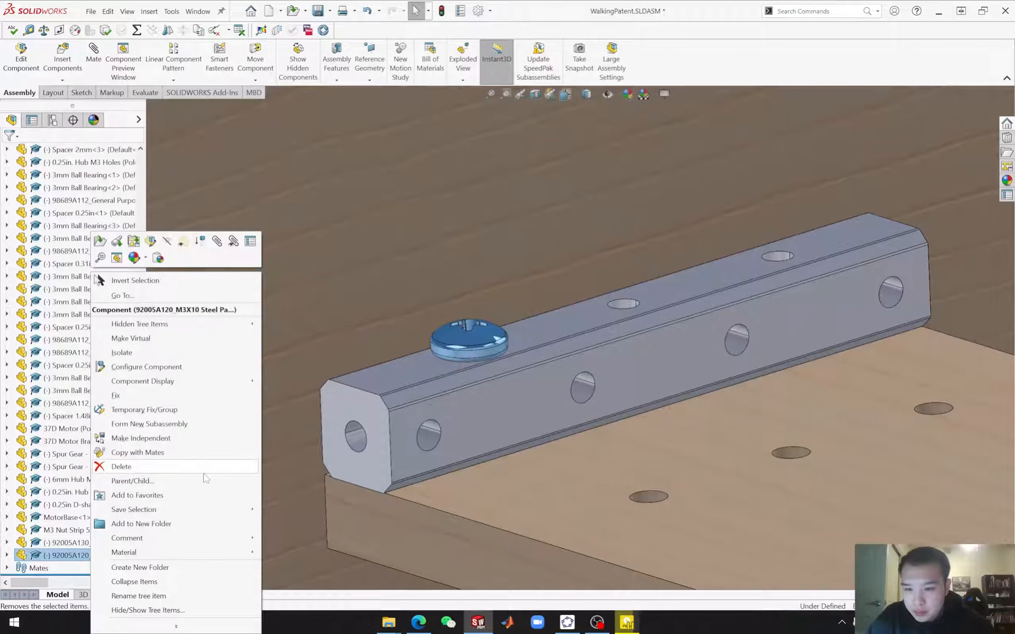
click(160, 454)
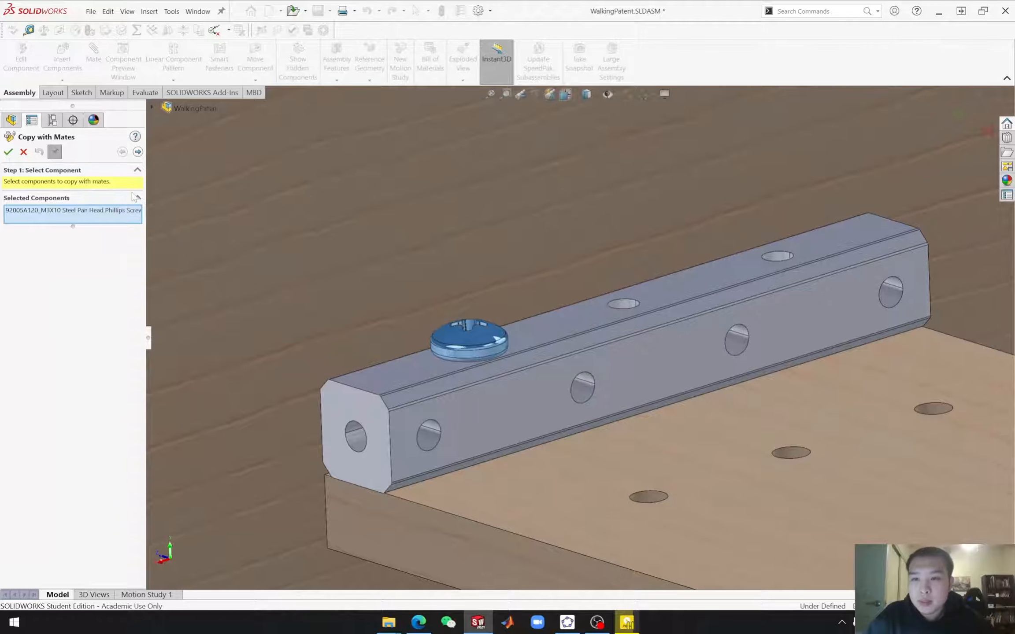
click(138, 153)
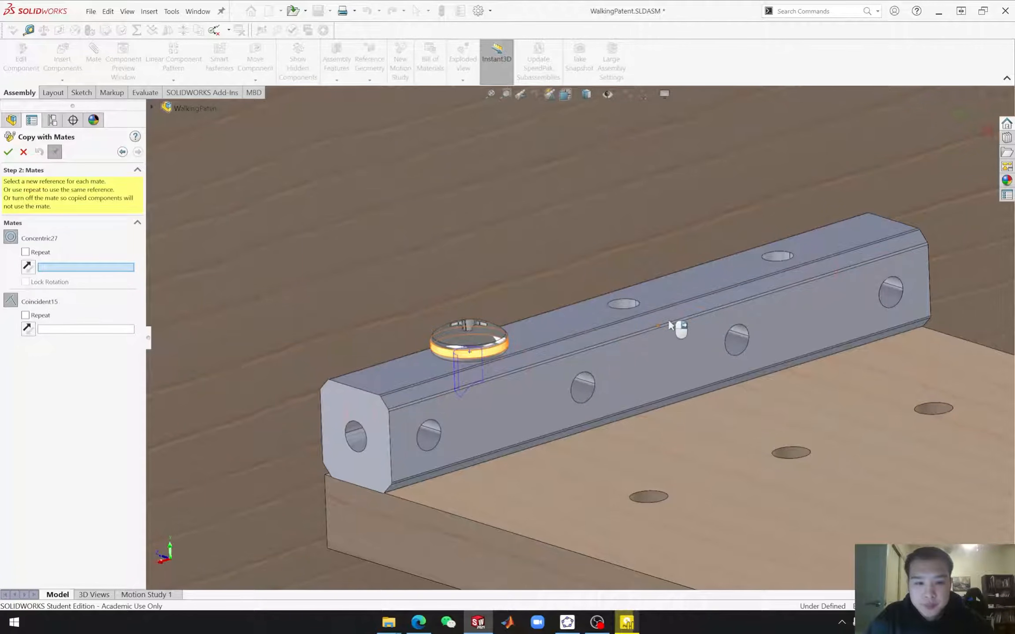
click(624, 308)
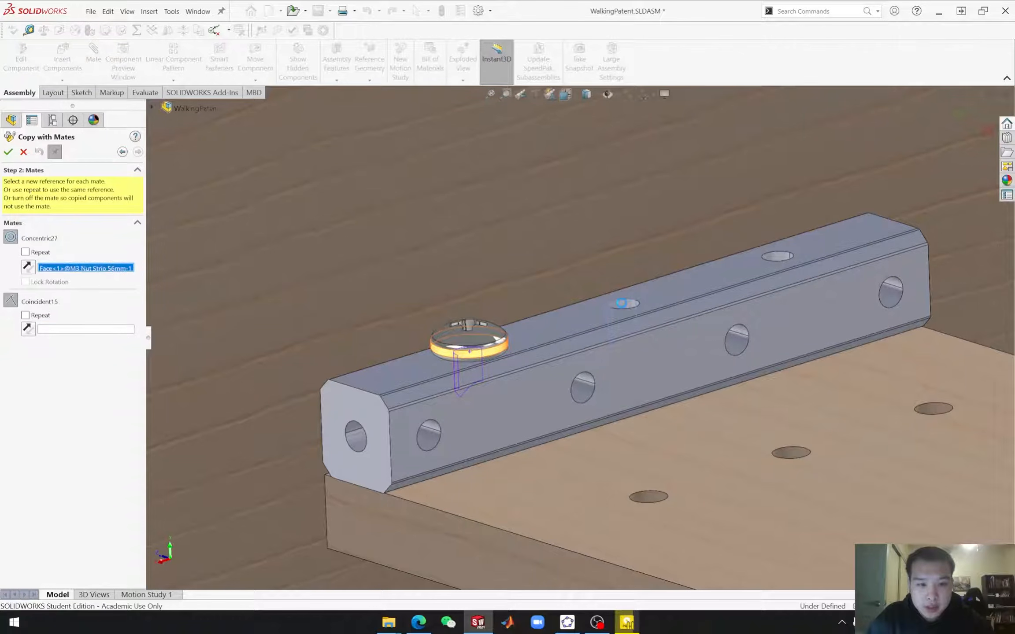
click(629, 317)
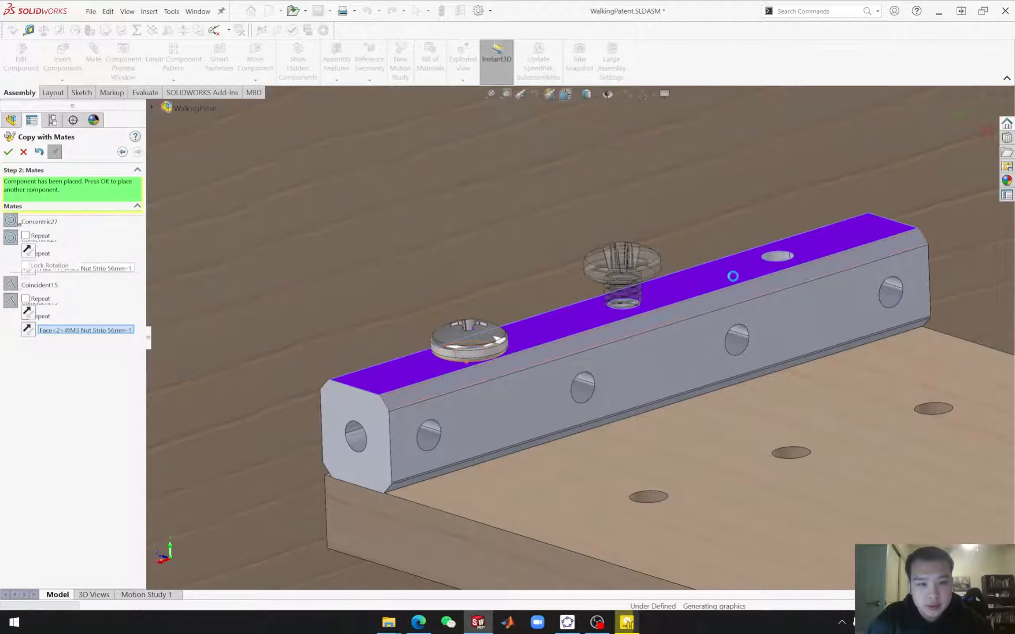
click(8, 151)
Step: Place another mated copy of the M3X10 screw in the last open hole on the nut strip's top face
click(781, 261)
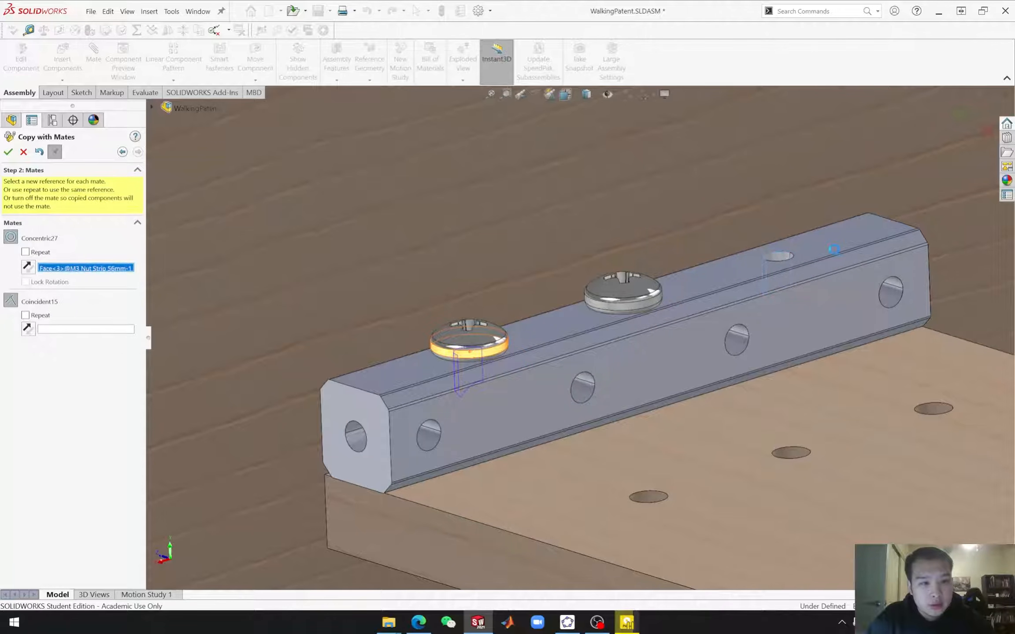
click(846, 254)
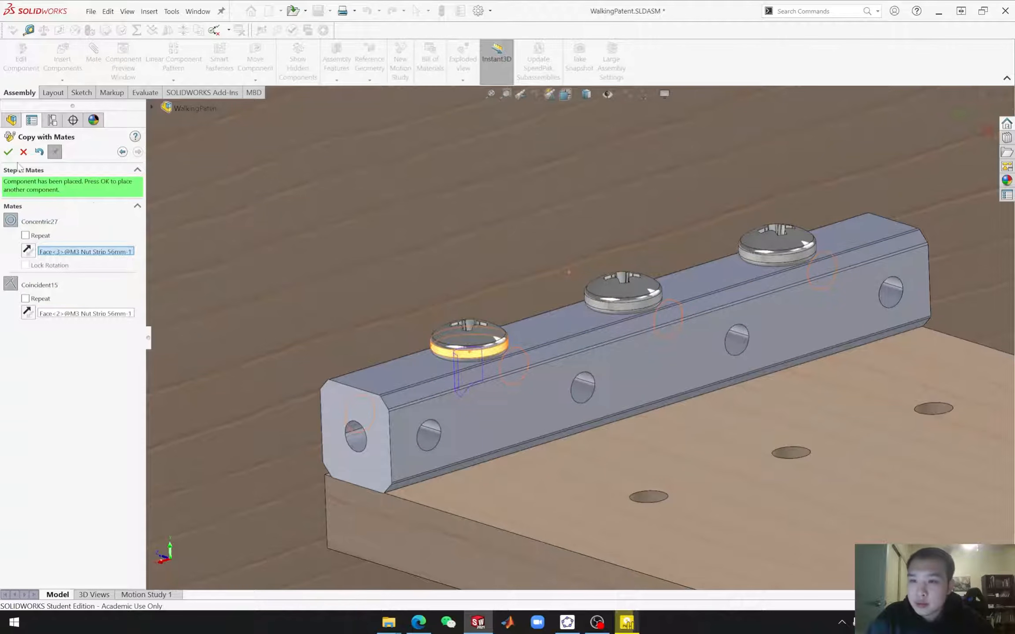
click(7, 152)
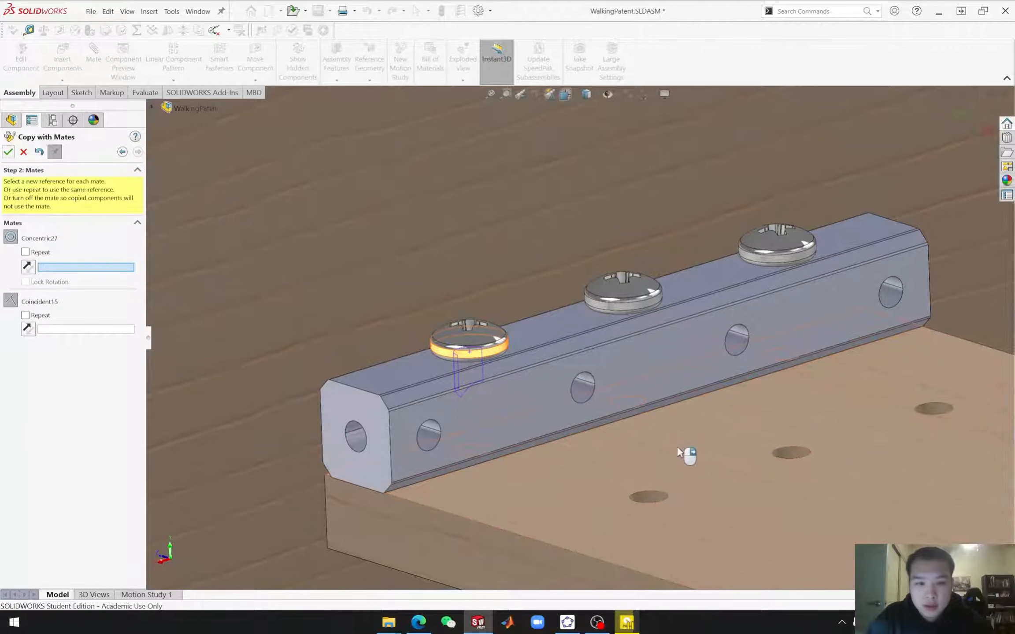
Step: Place mated copies of the M3X10 screw in the three open holes on the motor base's top face
scroll(696, 493, up, 3)
scroll(700, 505, up, 2)
middle_drag(657, 410, 656, 462)
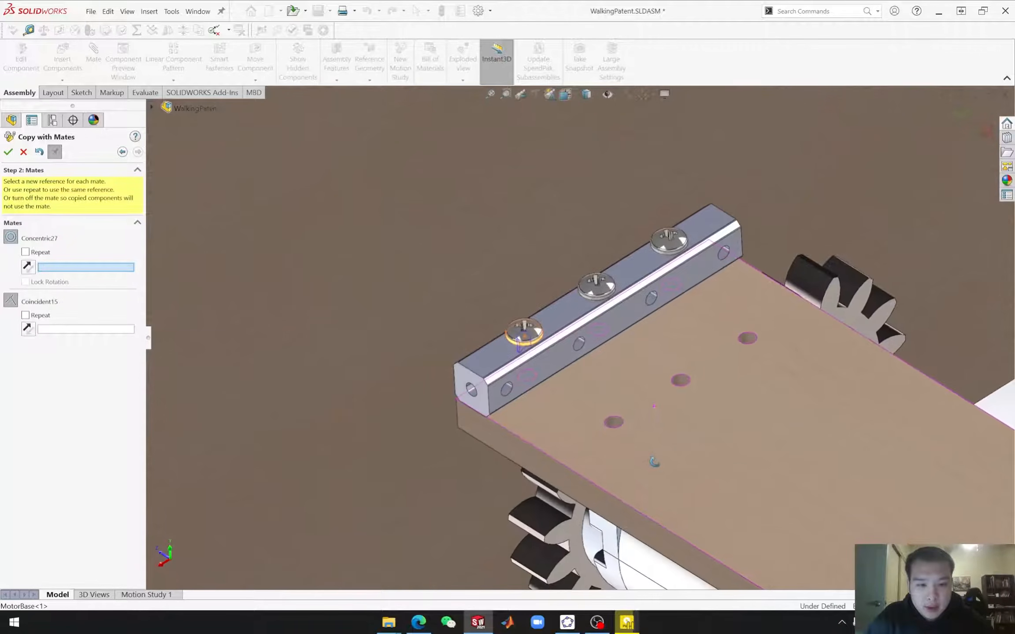
click(614, 422)
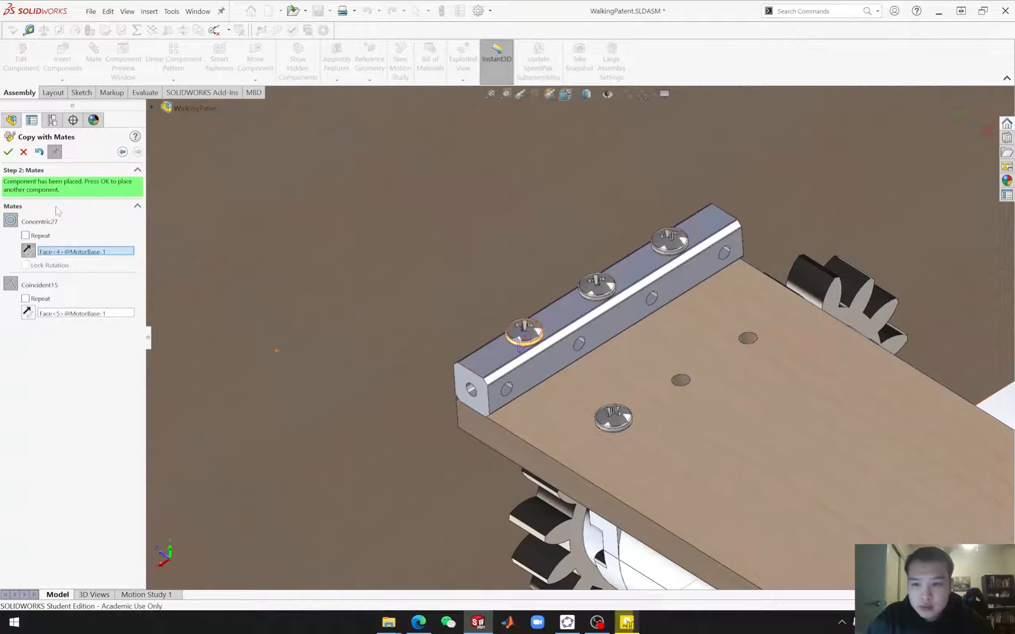
click(15, 151)
click(682, 381)
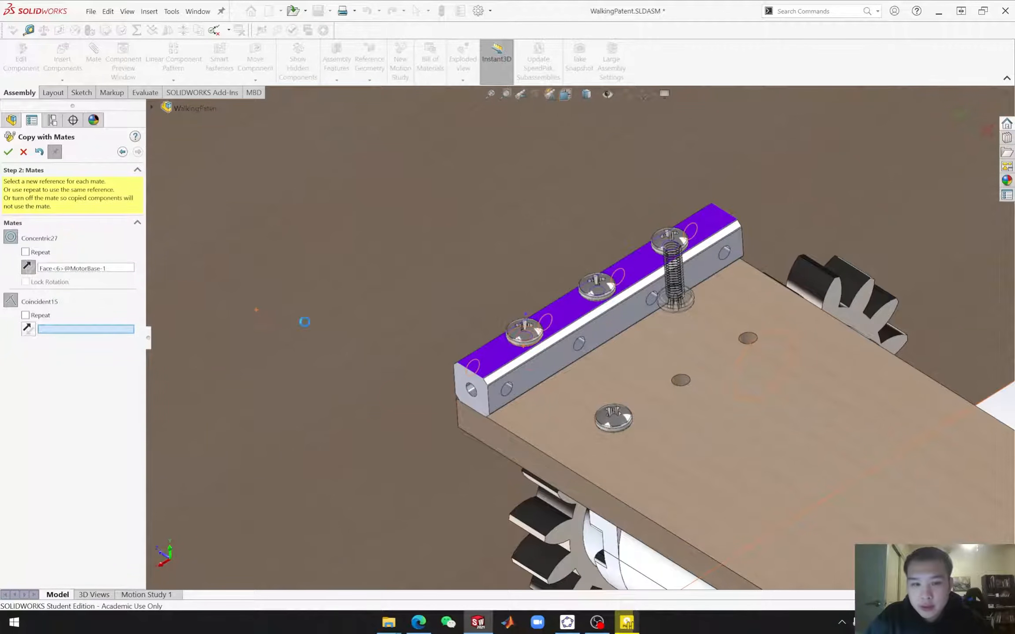
click(672, 402)
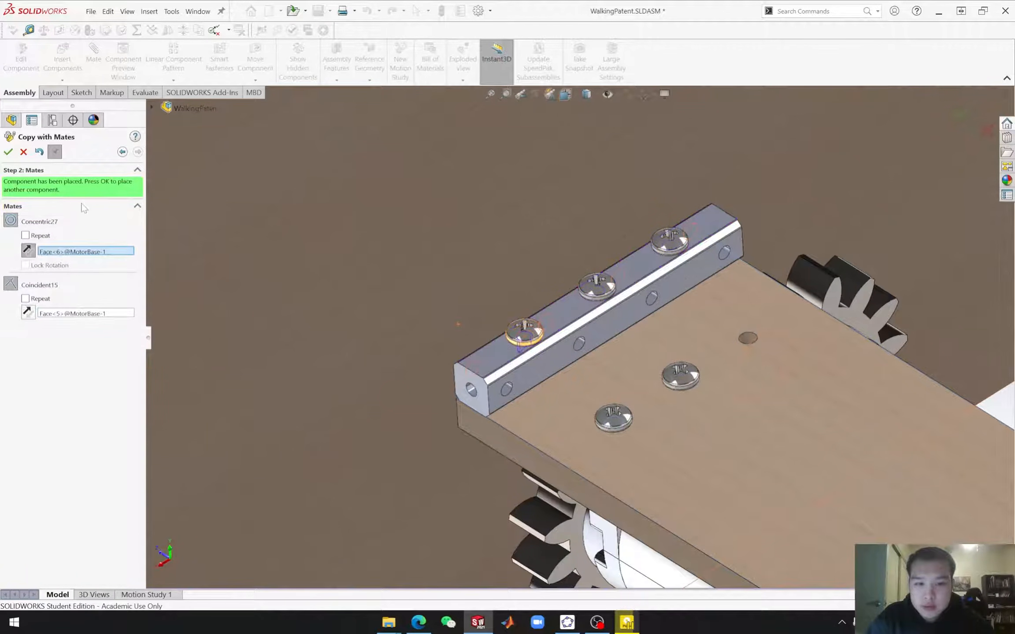
click(9, 152)
click(749, 338)
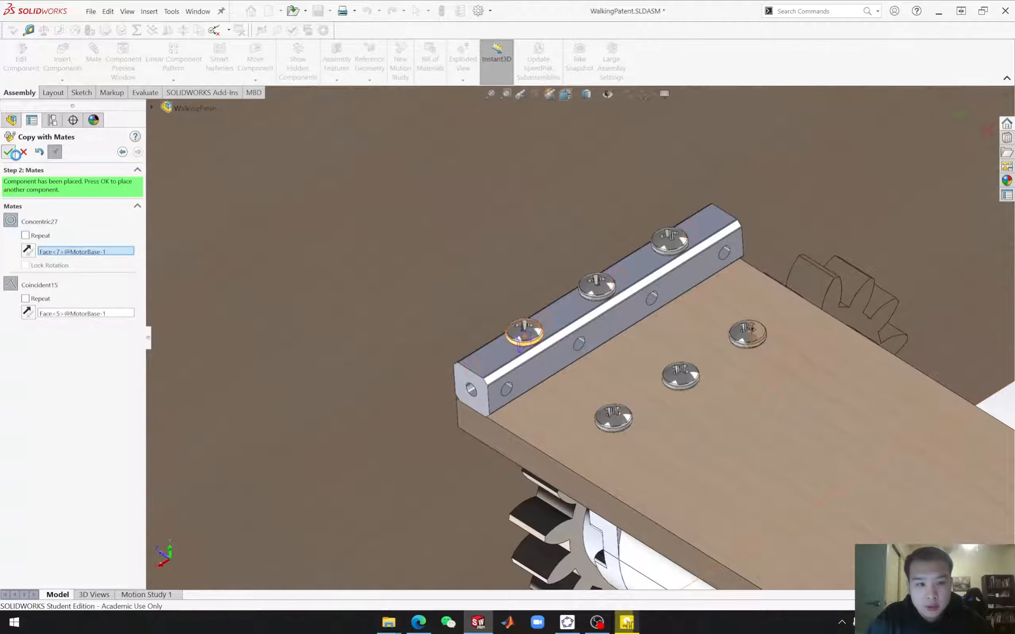
click(8, 153)
Step: Place mated copies of the M3X10 screw in the first two holes on the base plate's front face
scroll(756, 447, up, 7)
middle_drag(658, 401, 716, 369)
scroll(593, 392, down, 5)
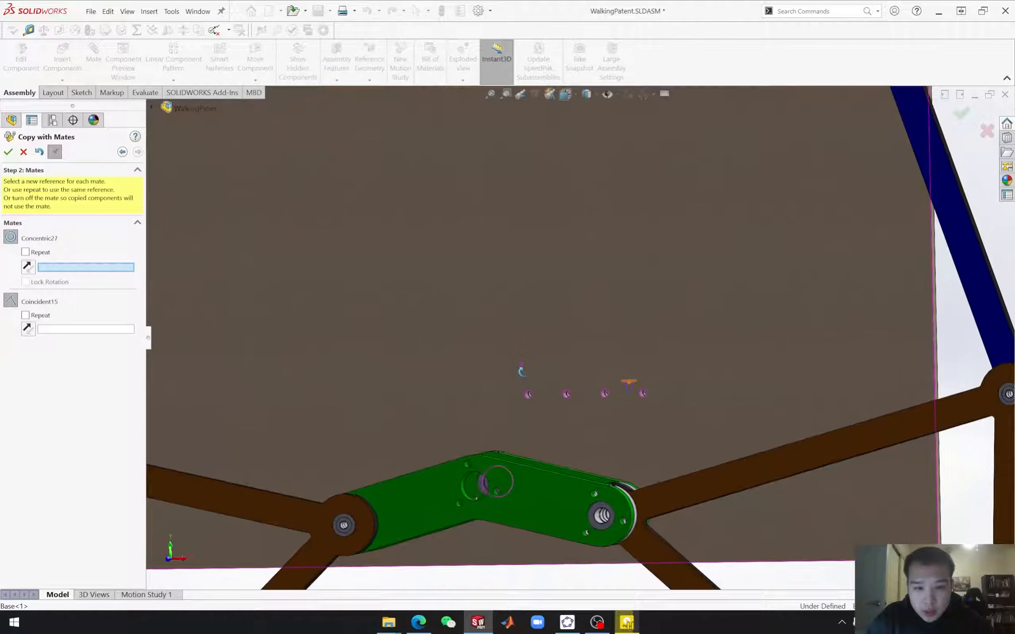
scroll(522, 369, down, 5)
middle_drag(556, 365, 533, 379)
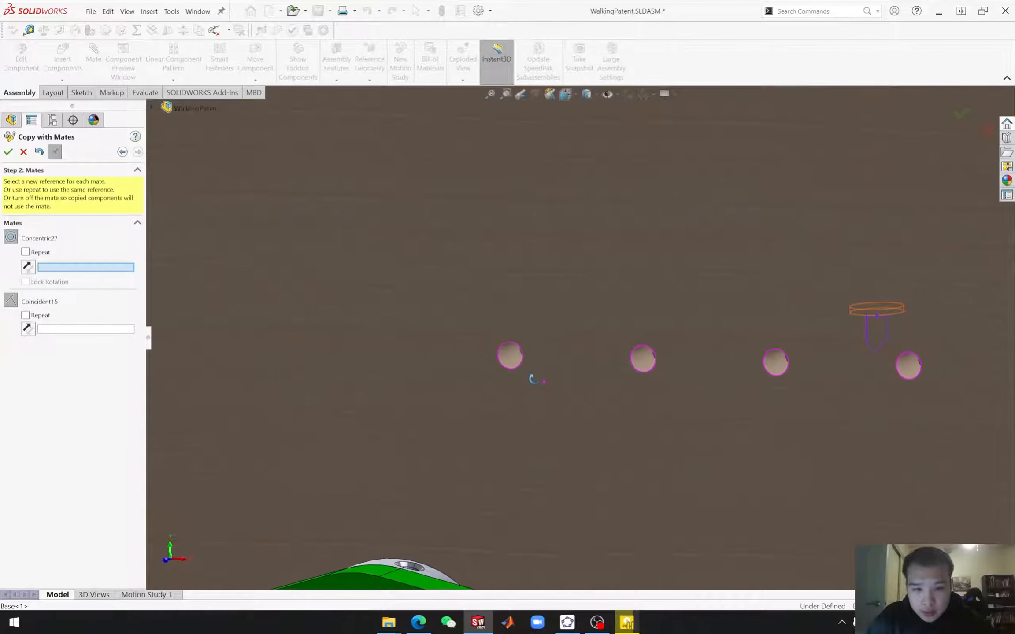
click(509, 364)
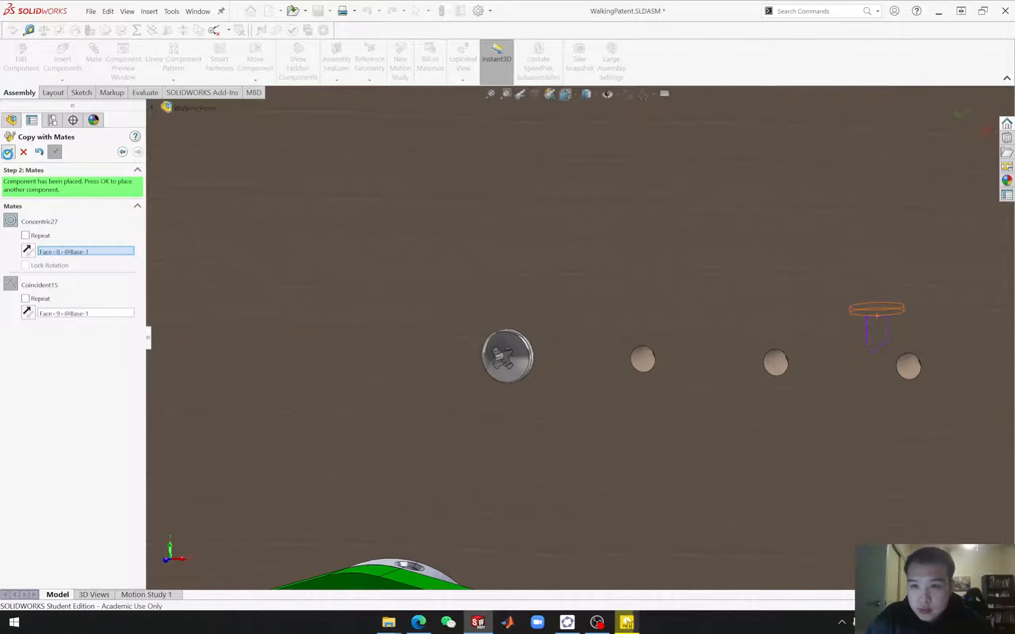
click(8, 152)
click(549, 298)
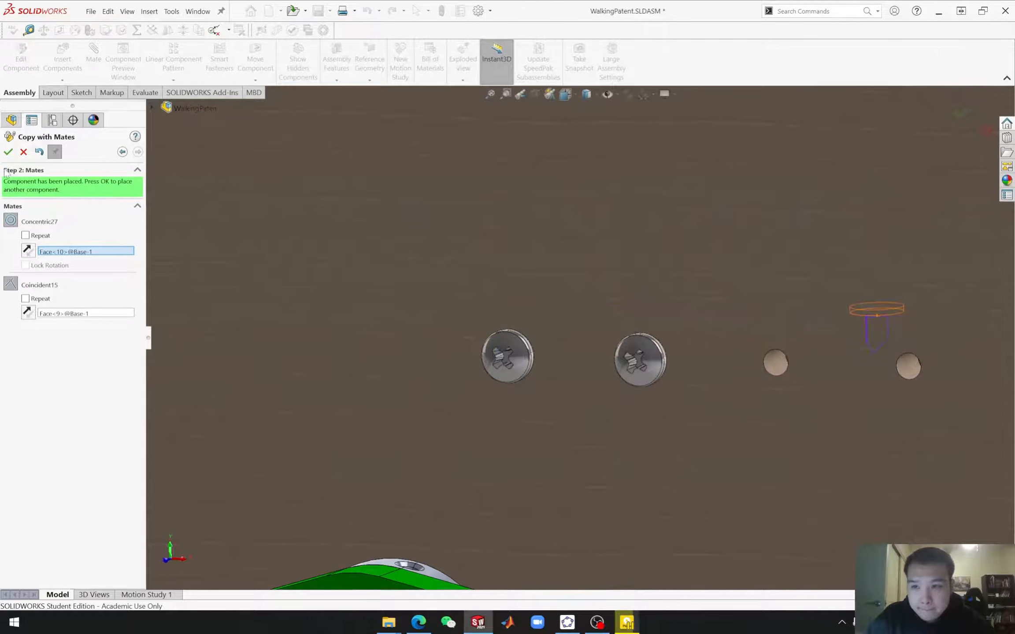
Step: Place another copy of the M3X10 screw at the base plate's third hole, using only its concentric mate
click(10, 152)
click(776, 361)
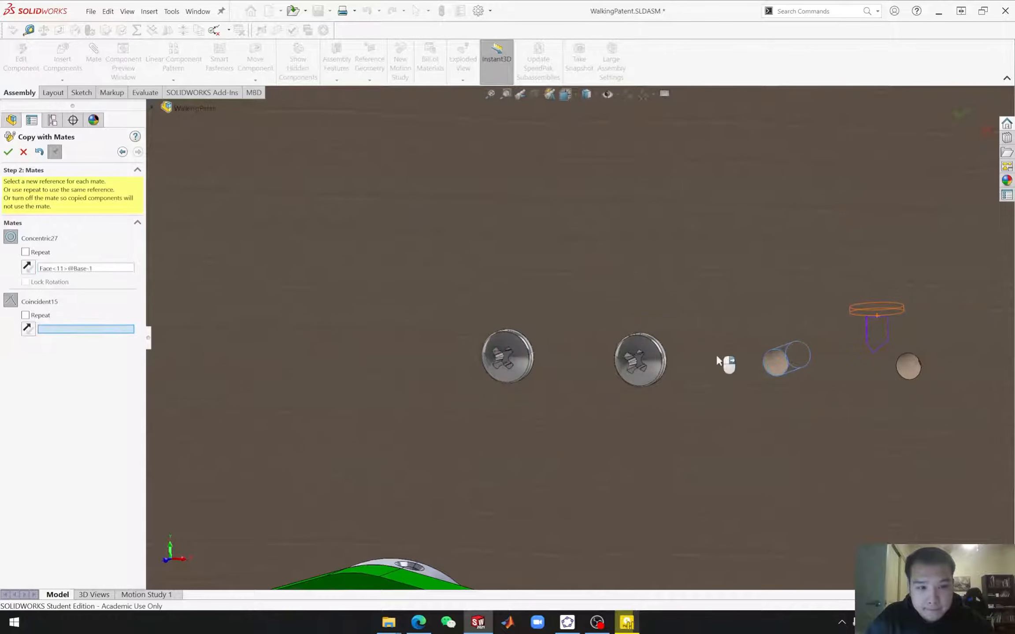
right_click(816, 399)
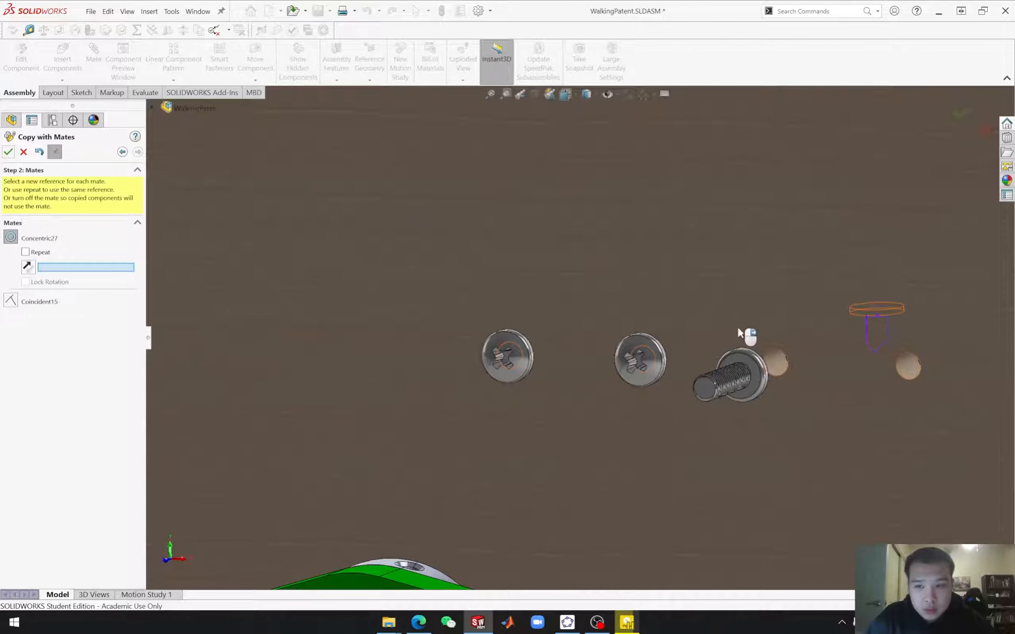
click(778, 368)
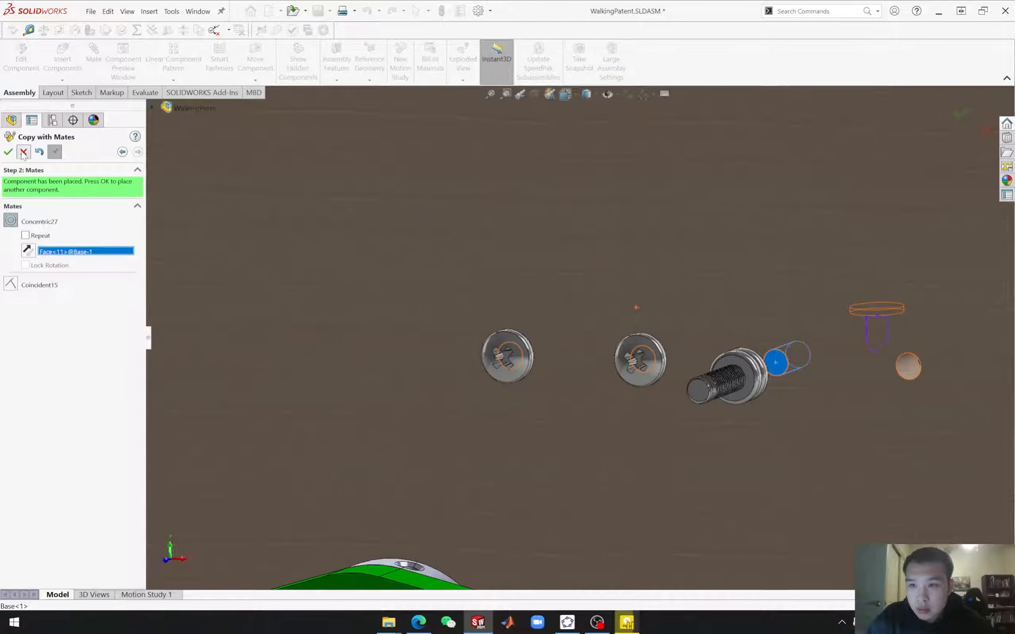
Step: Examine which mates hold the reversed M3X10 screw at the base plate's third hole
click(754, 376)
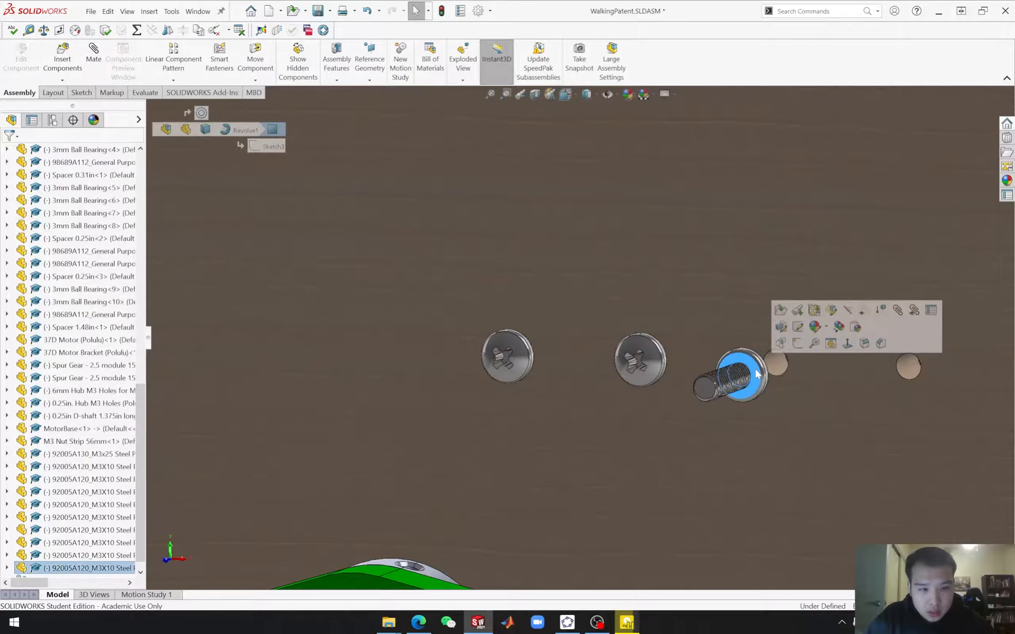
click(100, 543)
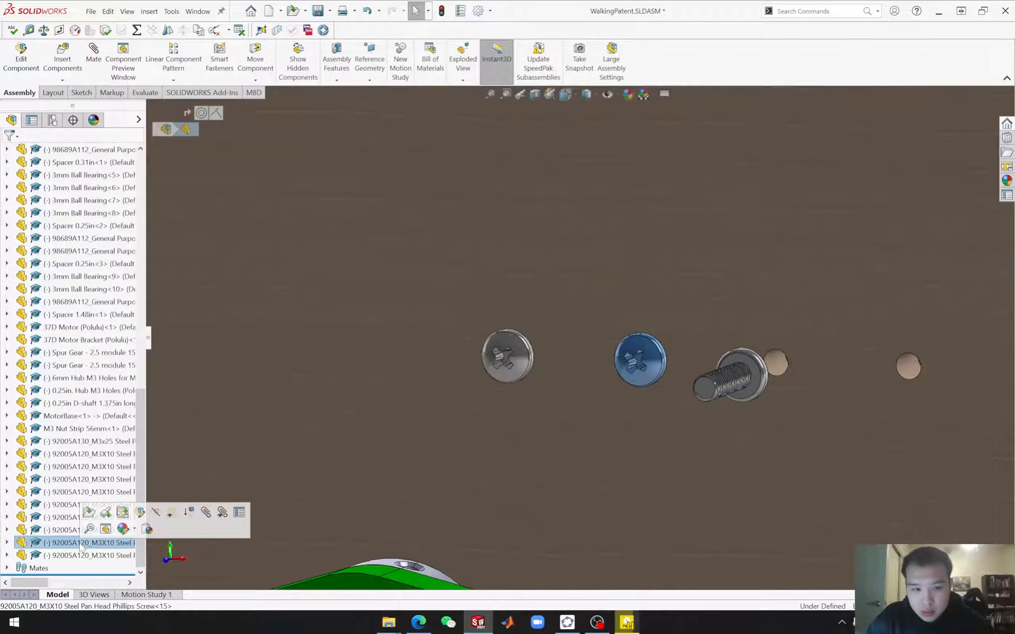
click(6, 556)
click(21, 391)
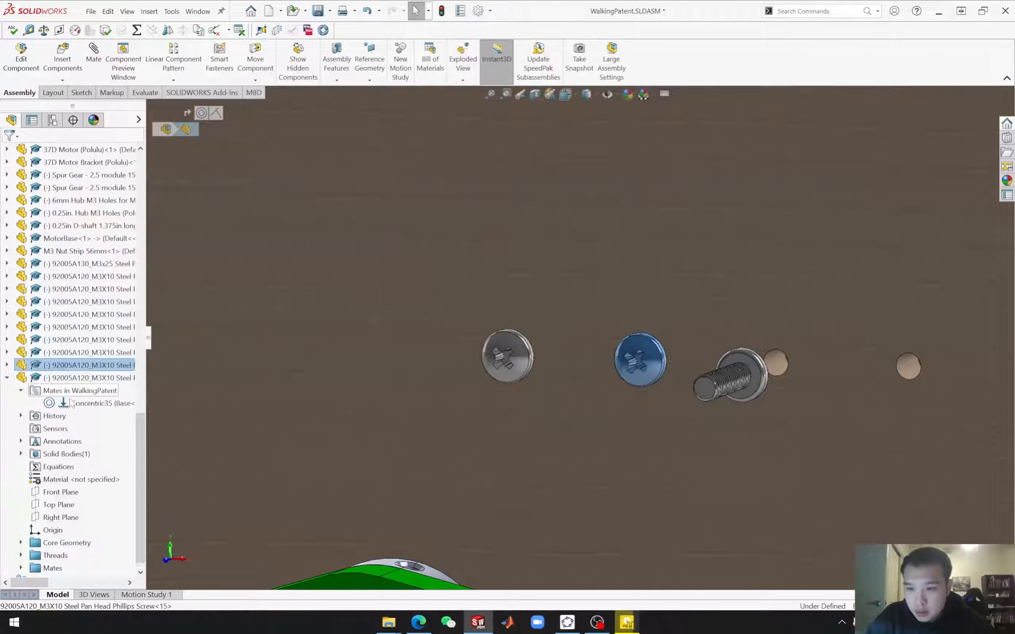
click(79, 403)
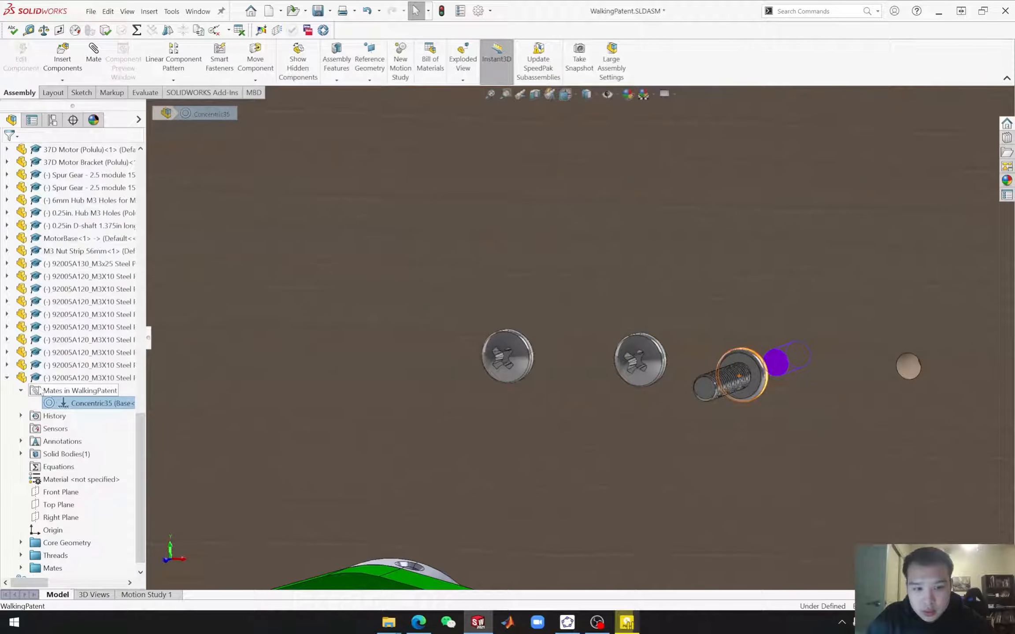
click(56, 379)
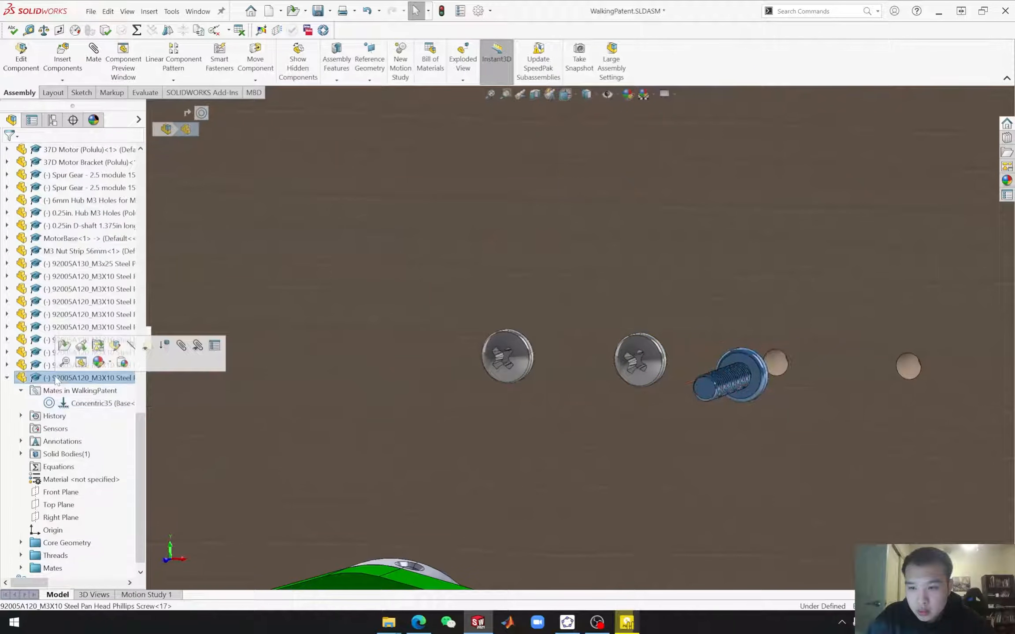
click(760, 395)
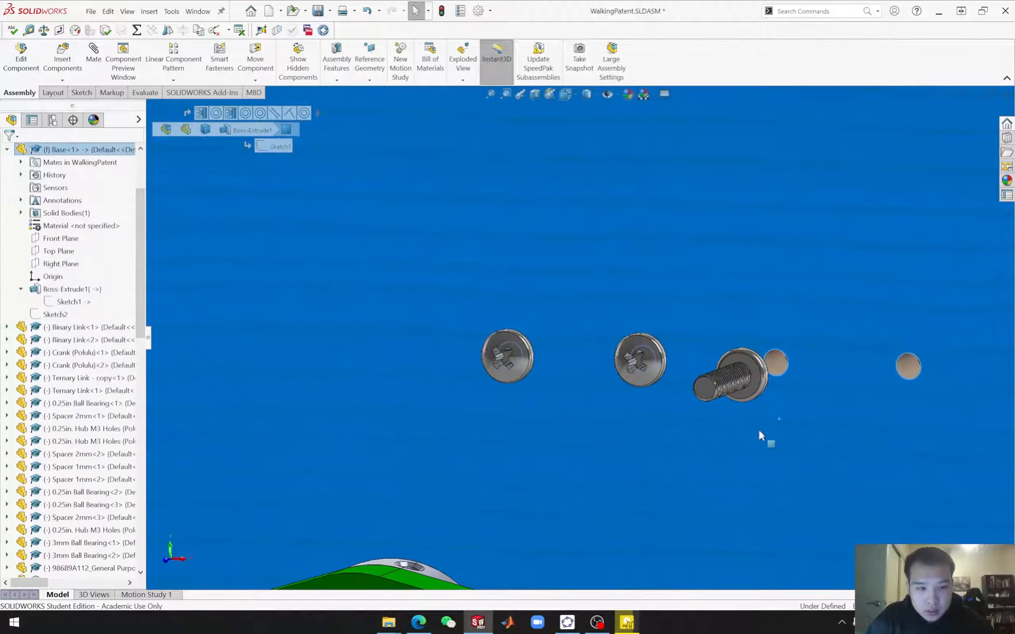
Step: Try to mate the reversed screw's head underside coincident with the base plate face, using the opposite alignment
scroll(789, 467, up, 5)
click(783, 494)
scroll(630, 333, down, 8)
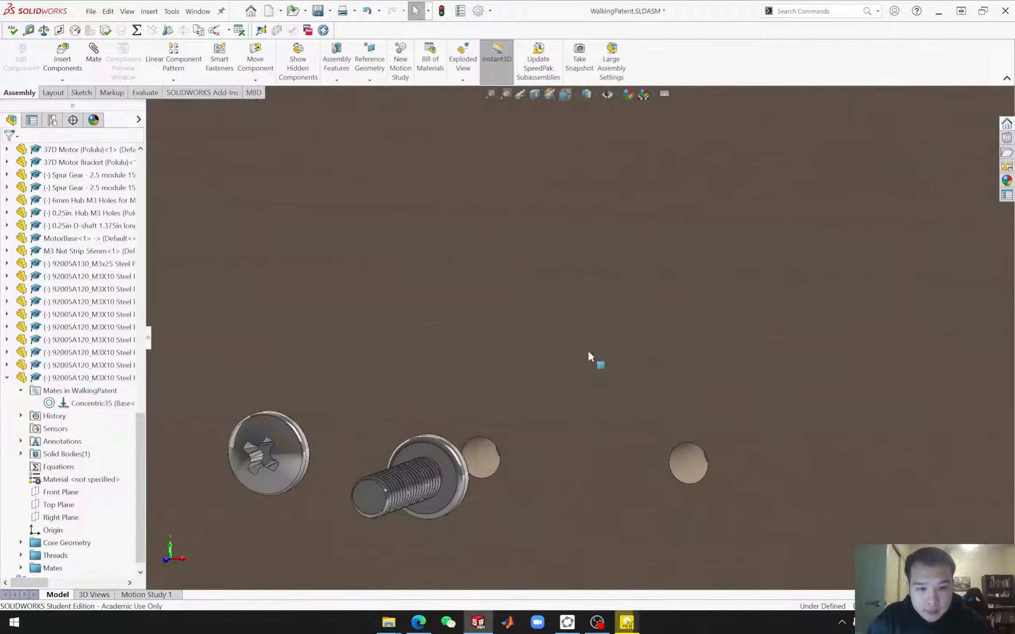
click(425, 459)
click(573, 396)
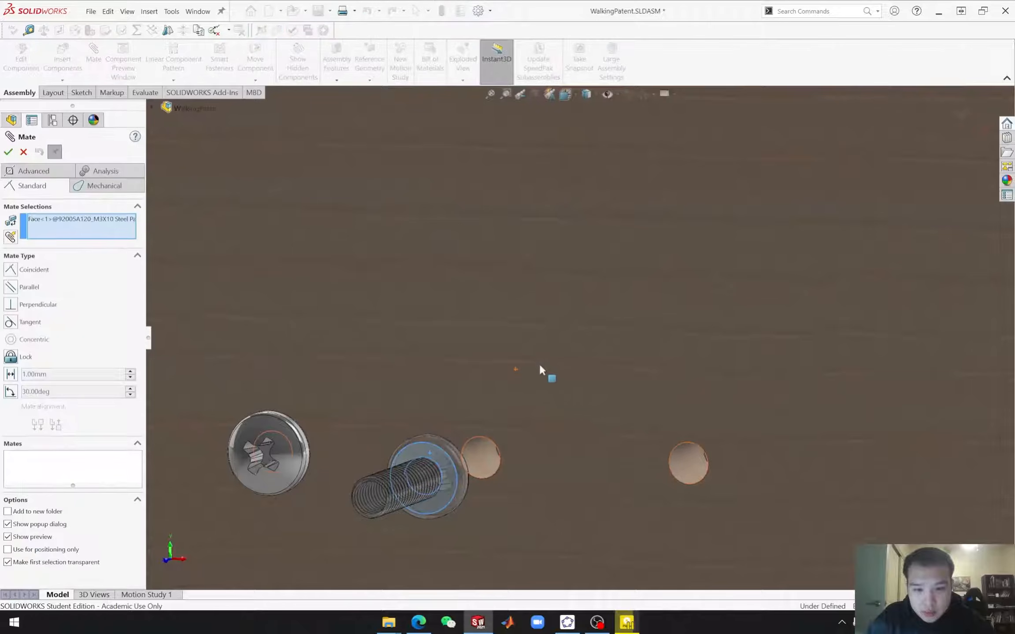
click(540, 368)
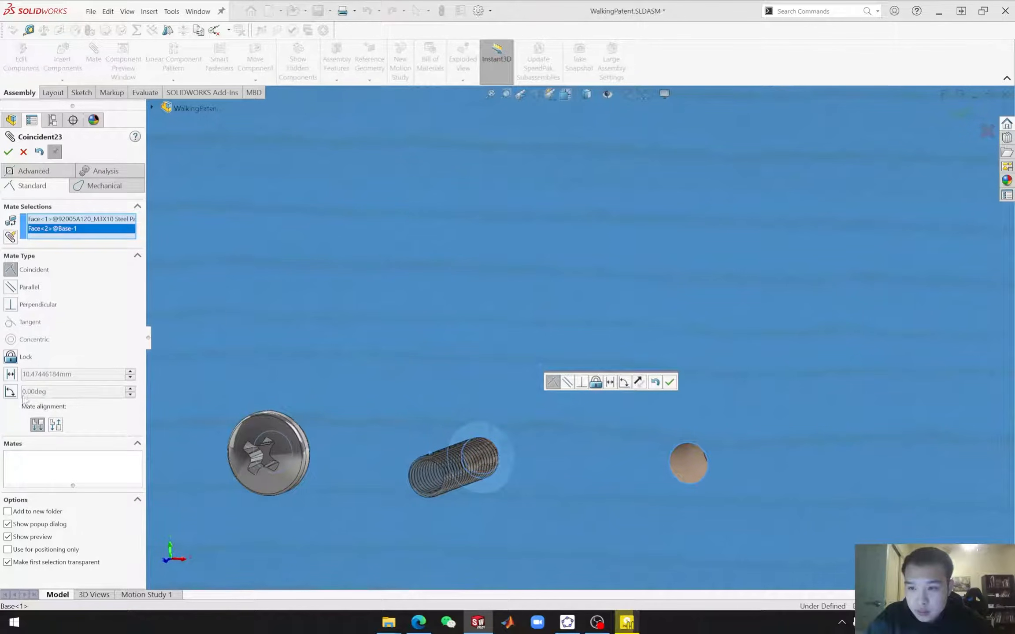
click(55, 424)
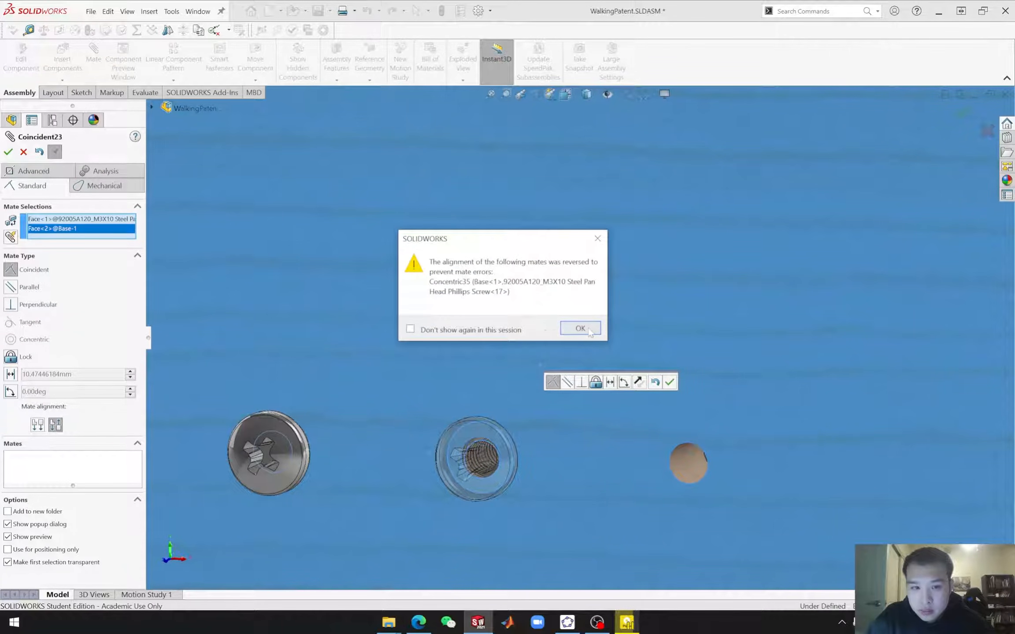
click(598, 239)
click(8, 151)
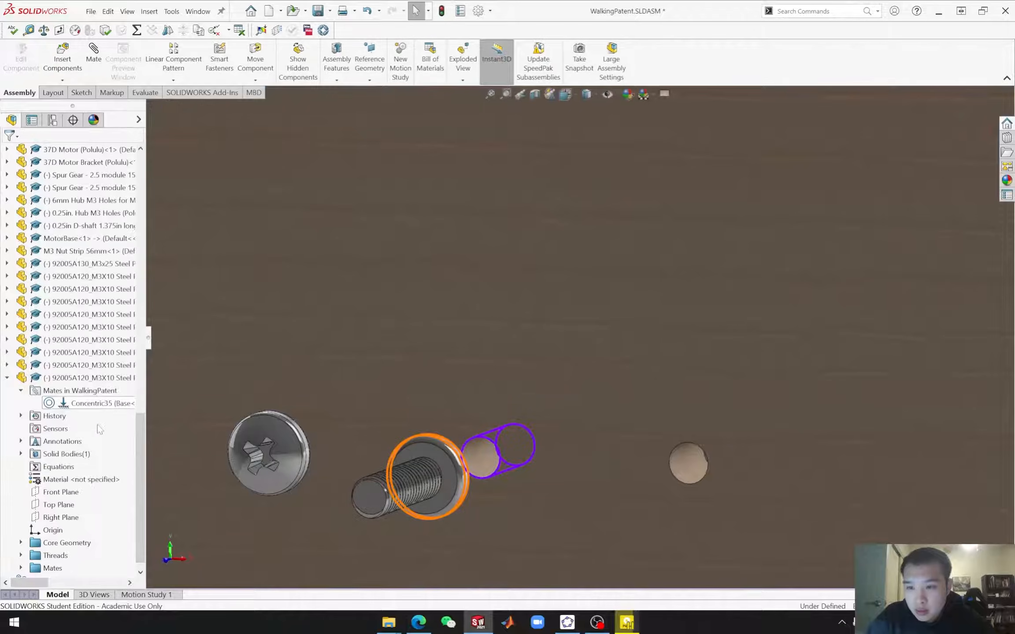
Step: Flip the alignment of the third screw's concentric mate so its threaded end points into the base plate hole
click(95, 390)
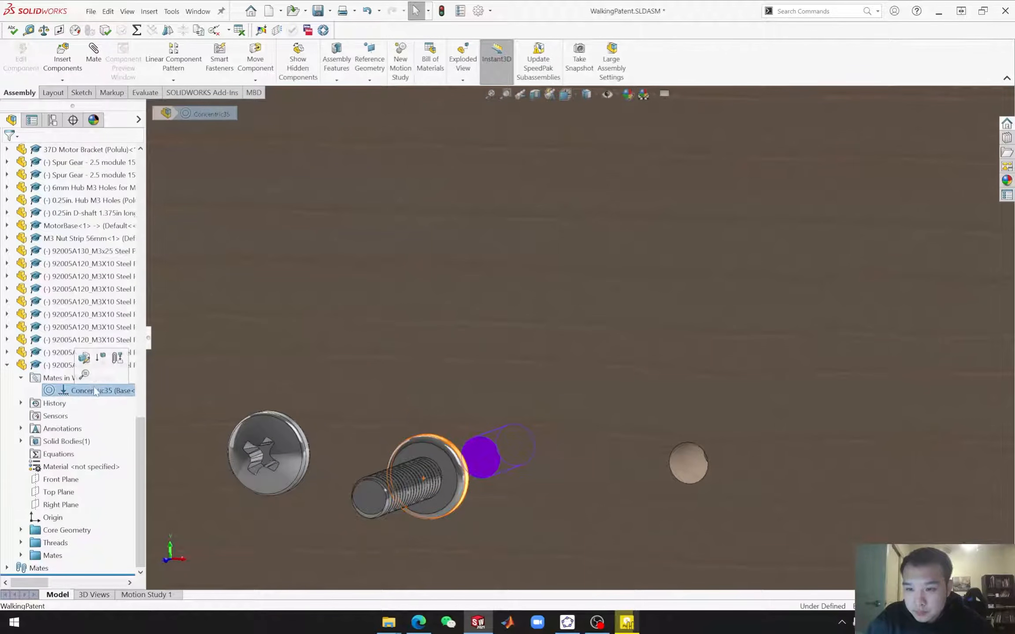
click(85, 359)
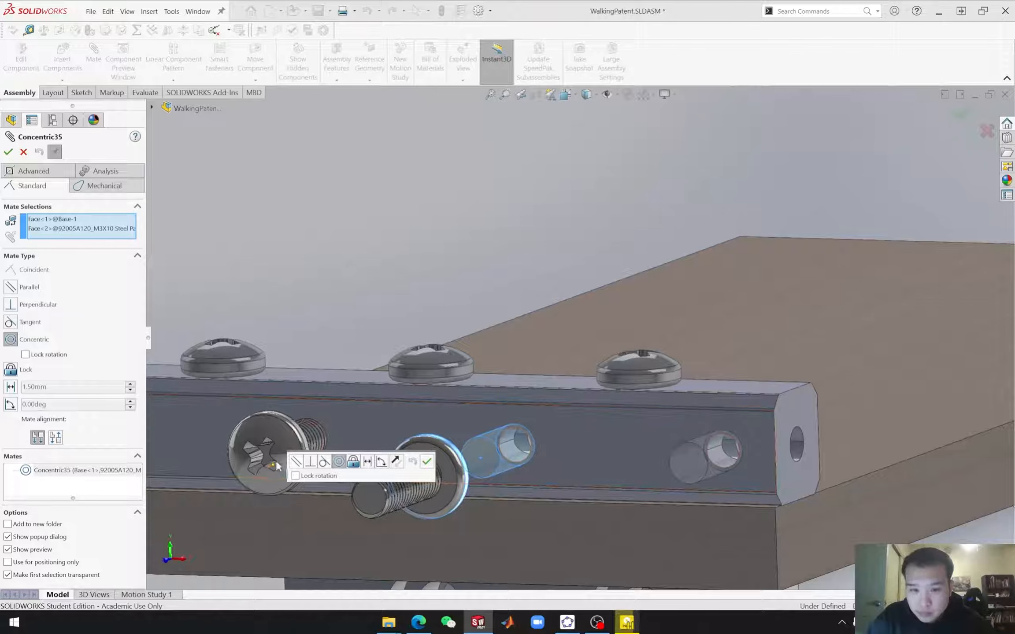
click(55, 439)
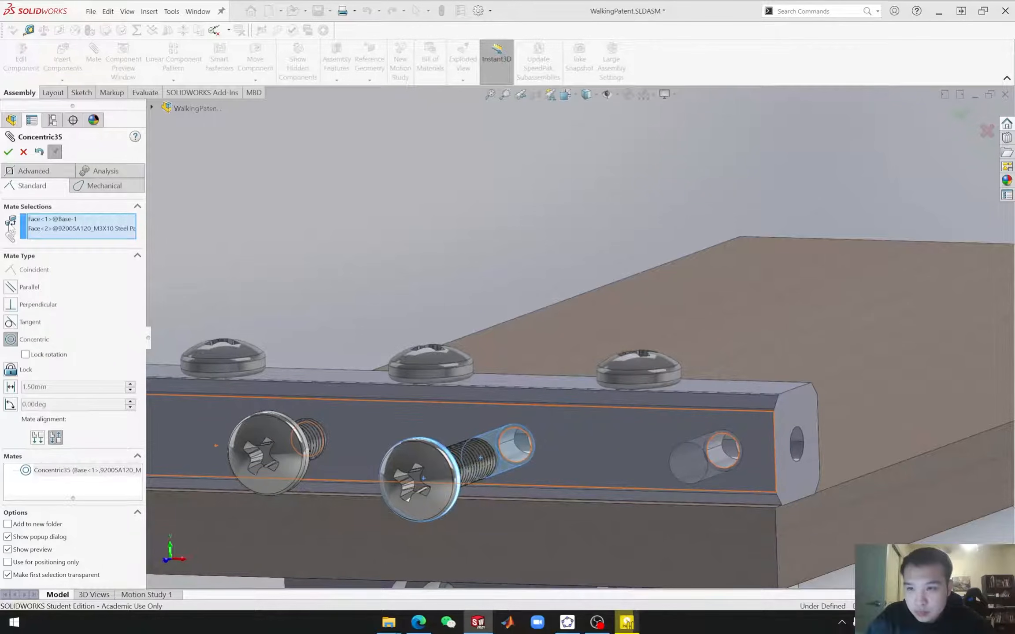
click(8, 152)
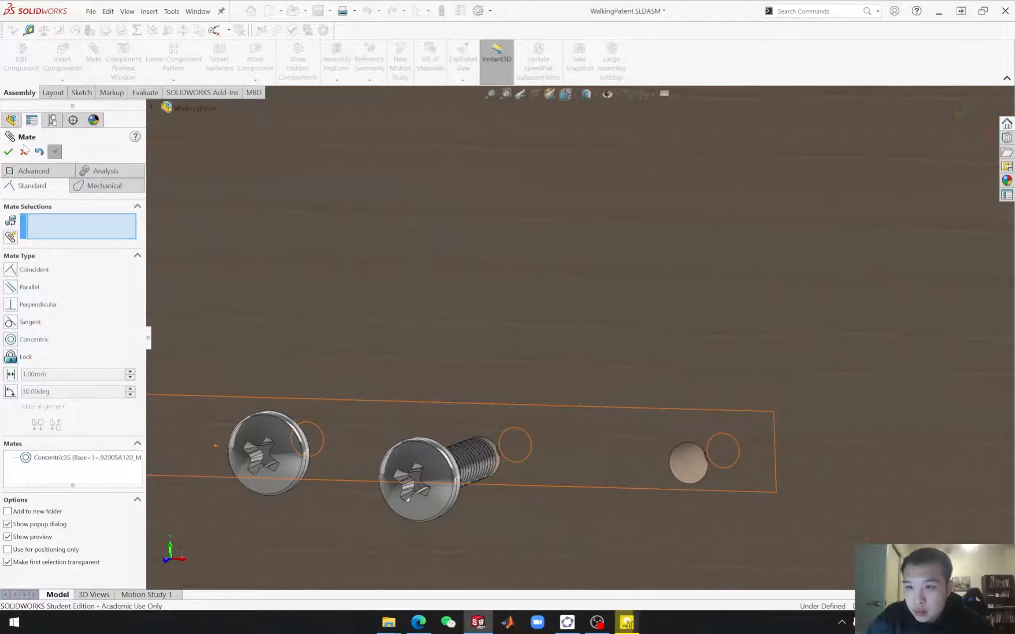
Step: Add a coincident mate between the base plate's front face and the underside of the third screw's head
click(537, 449)
middle_drag(536, 450, 443, 544)
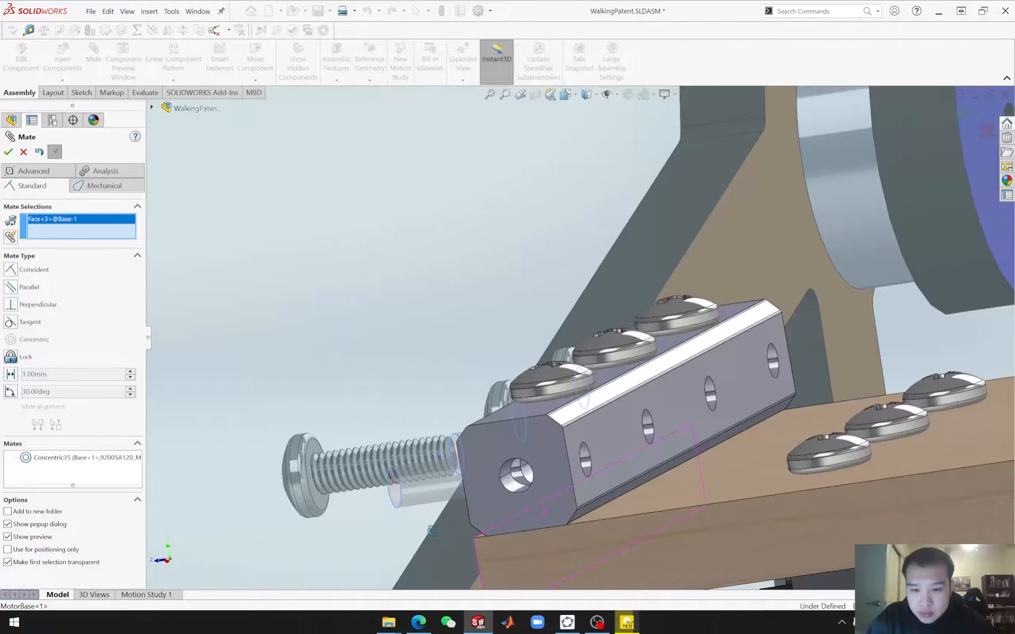
click(312, 451)
click(9, 153)
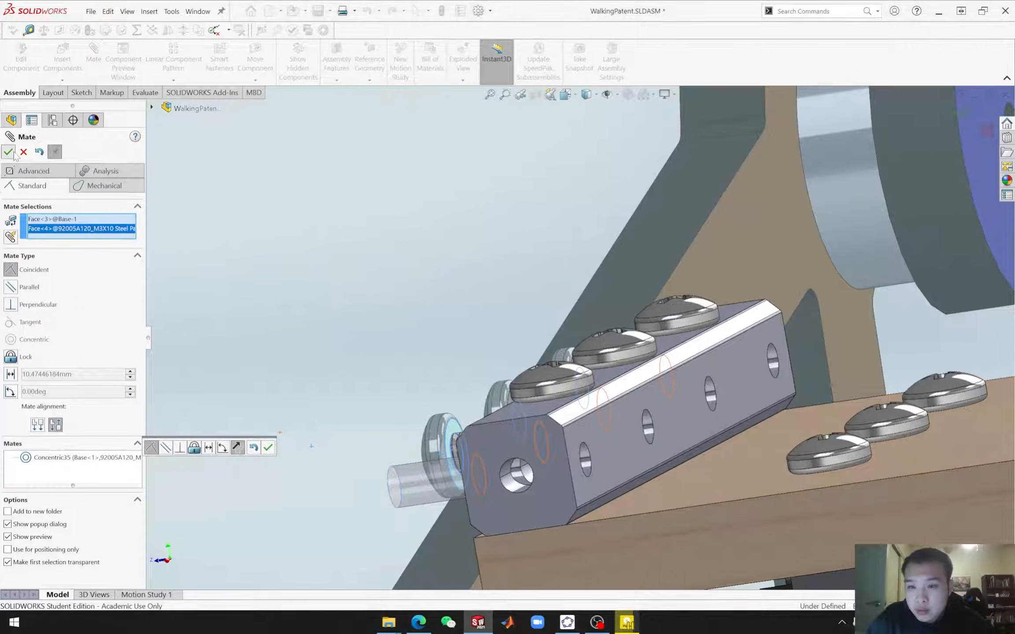
middle_drag(472, 434, 510, 432)
scroll(469, 448, up, 3)
scroll(470, 448, up, 3)
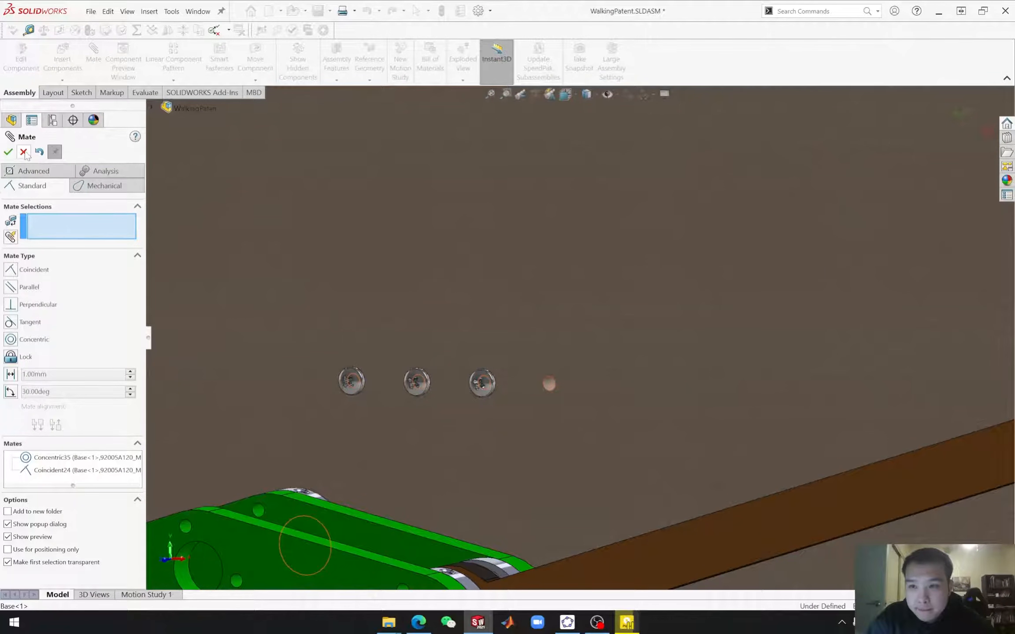
click(24, 152)
Step: Copy the third M3X10 screw with its mates into the last open hole on the base plate, and finish copying
click(483, 382)
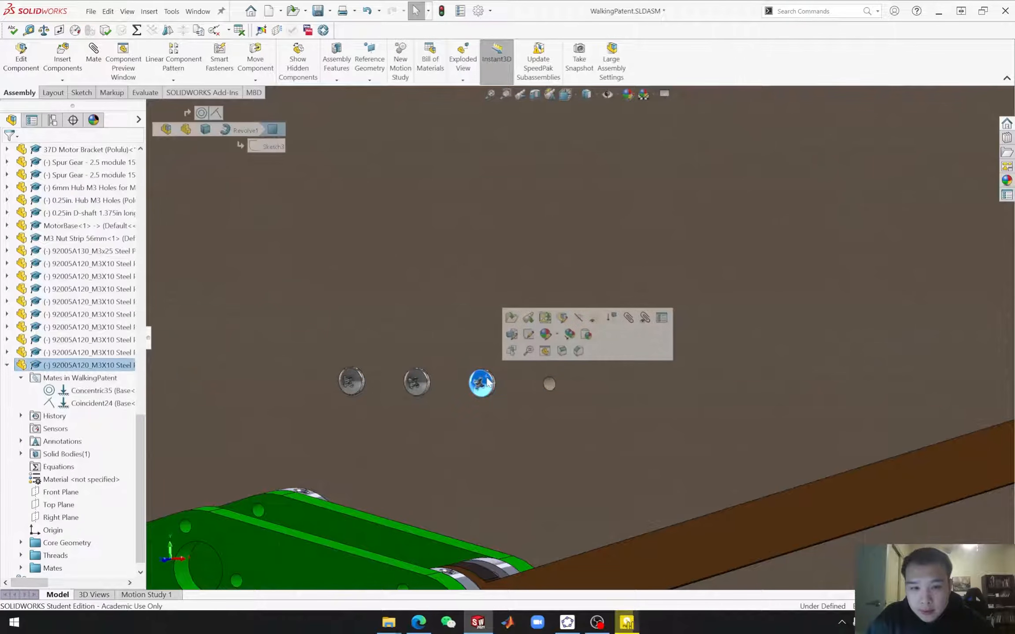
right_click(485, 384)
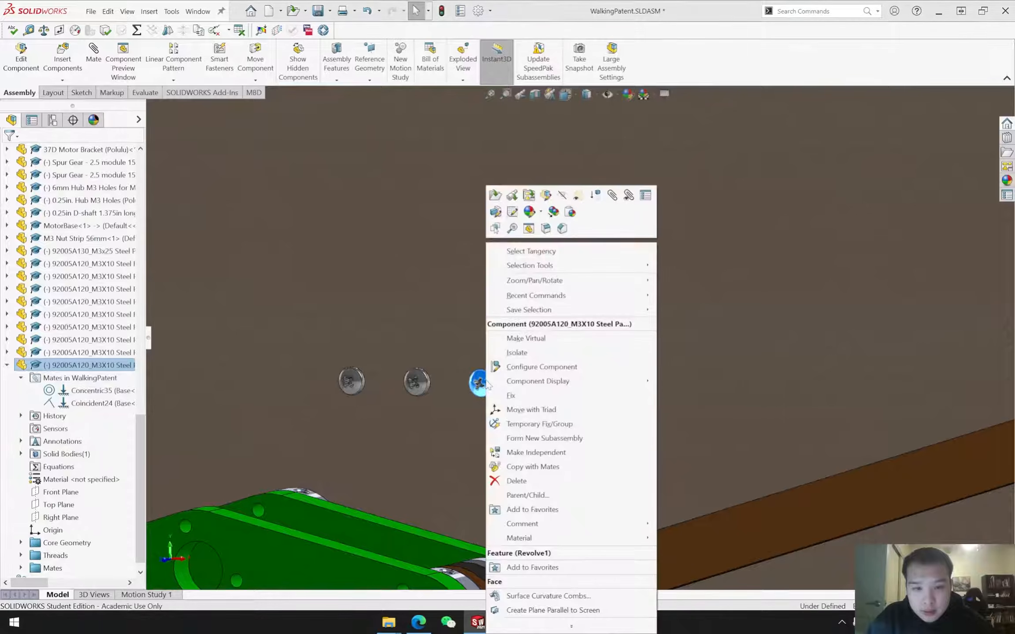
click(545, 468)
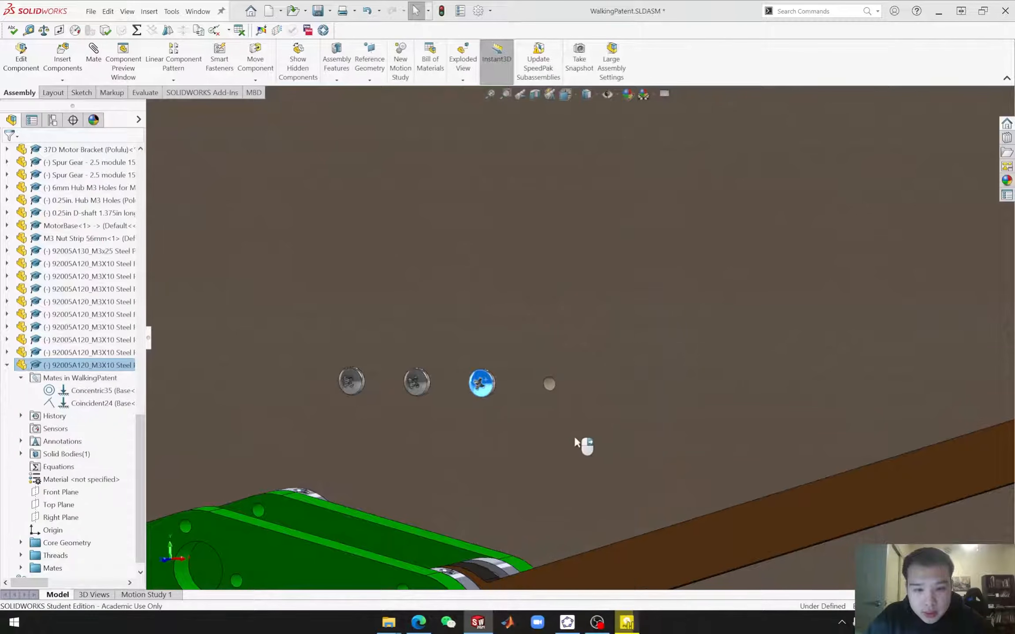
click(138, 152)
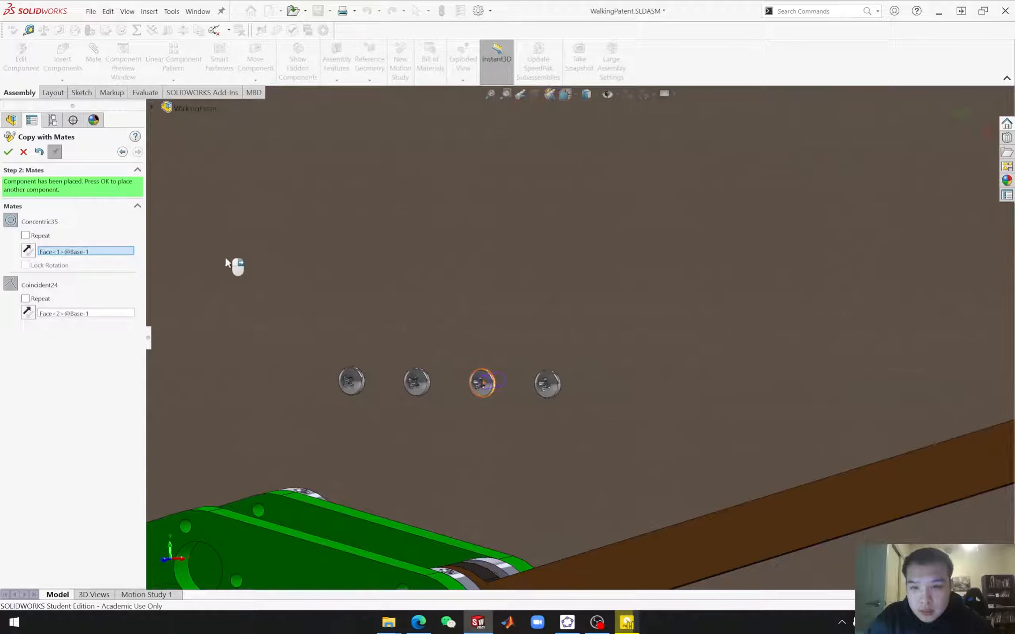
click(9, 153)
key(f)
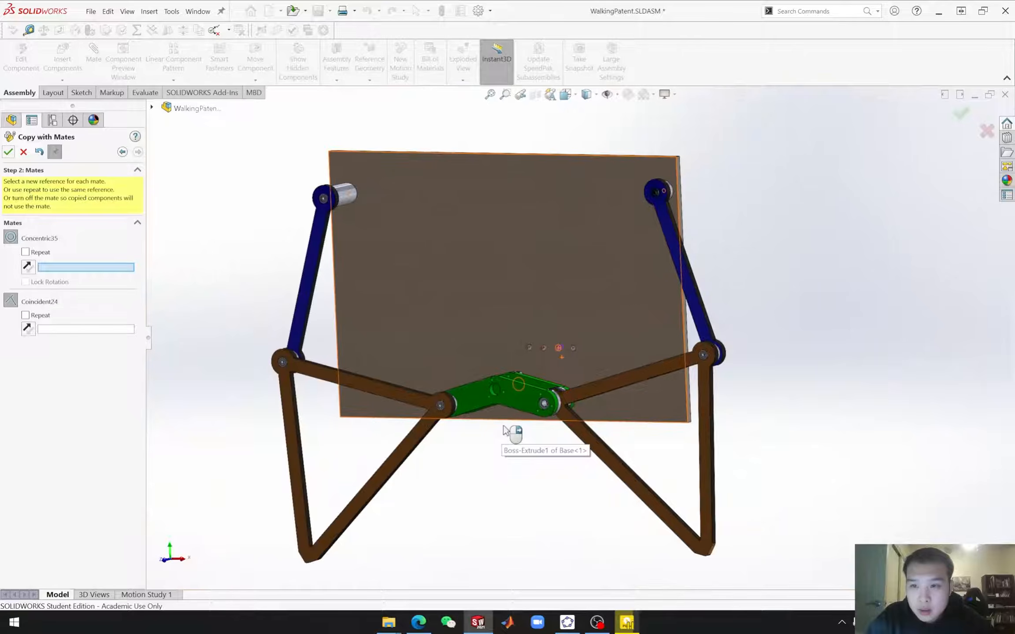
middle_drag(580, 425, 399, 460)
scroll(502, 346, down, 1)
scroll(502, 346, down, 3)
middle_drag(502, 346, 604, 371)
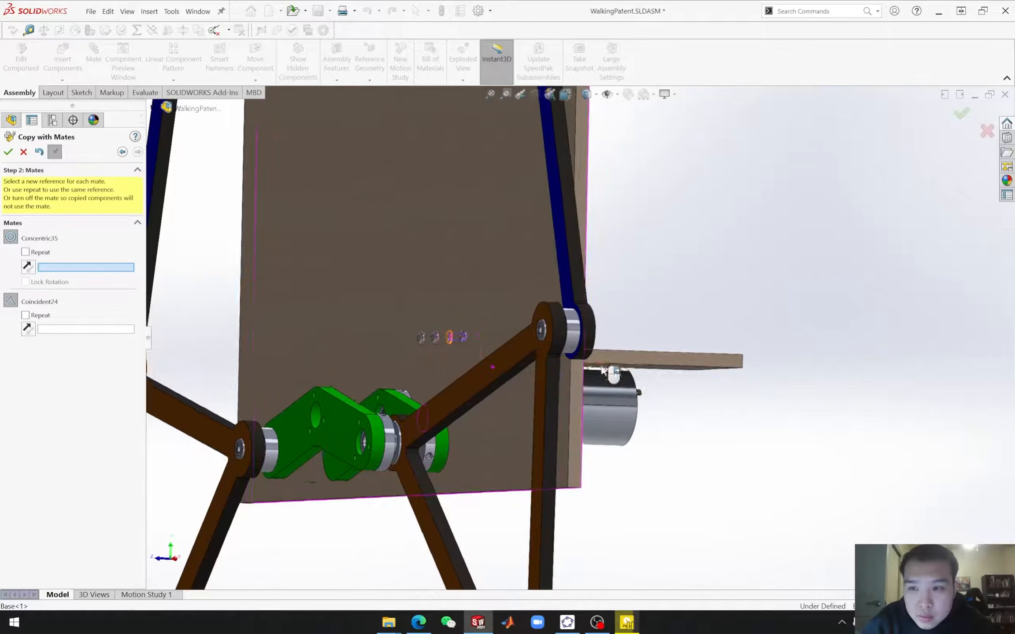
click(25, 154)
Step: Make the base plate transparent to view the motor mount, gears and nut strip behind it
scroll(577, 417, up, 5)
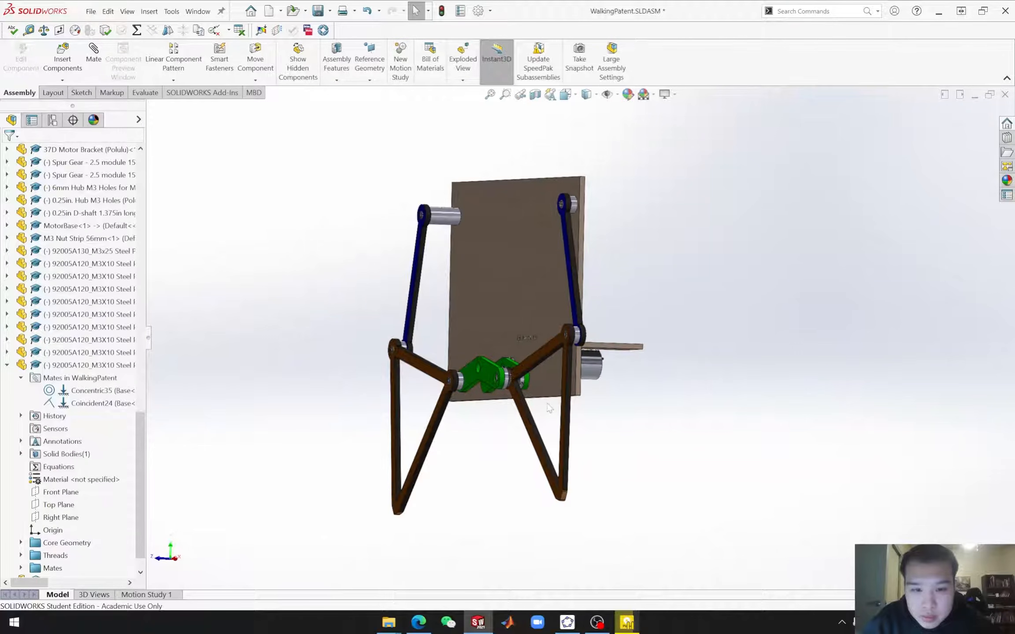
scroll(552, 375, down, 2)
middle_drag(553, 361, 535, 286)
click(536, 286)
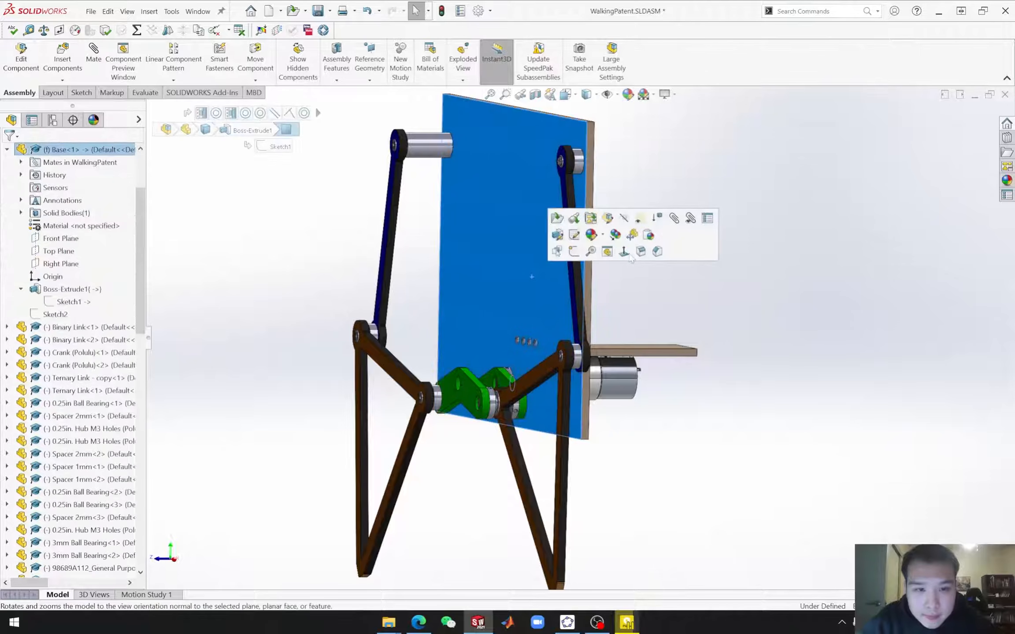
click(641, 220)
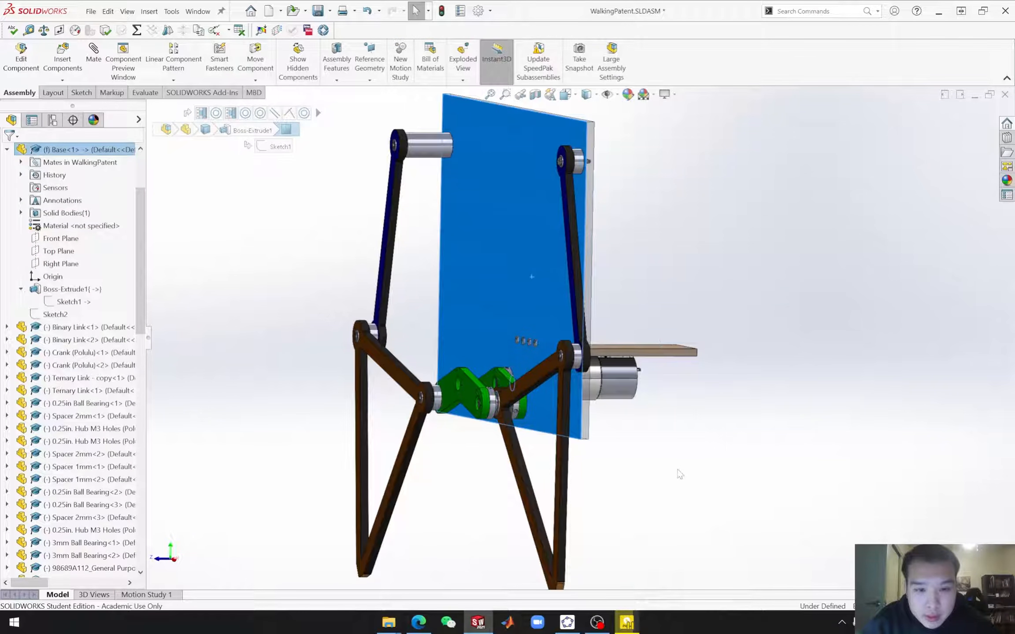
click(679, 472)
middle_drag(686, 471, 752, 470)
scroll(592, 421, down, 3)
middle_drag(572, 386, 519, 422)
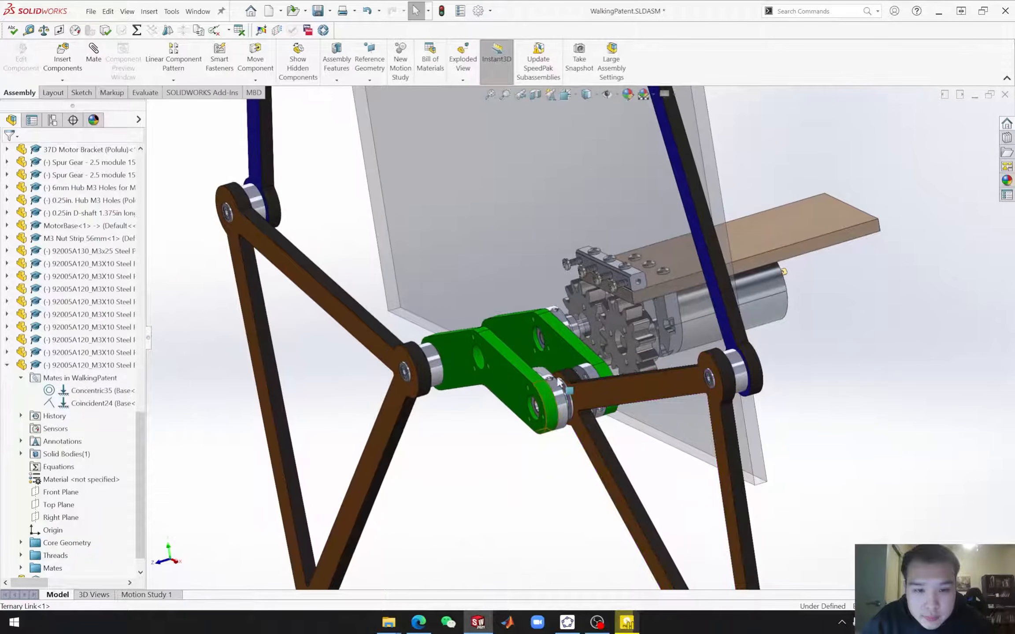
Step: Copy an M3X10 base plate screw with its mates into the first hole of the crank-side spur gear, seated on the gear's front face
scroll(577, 306, down, 5)
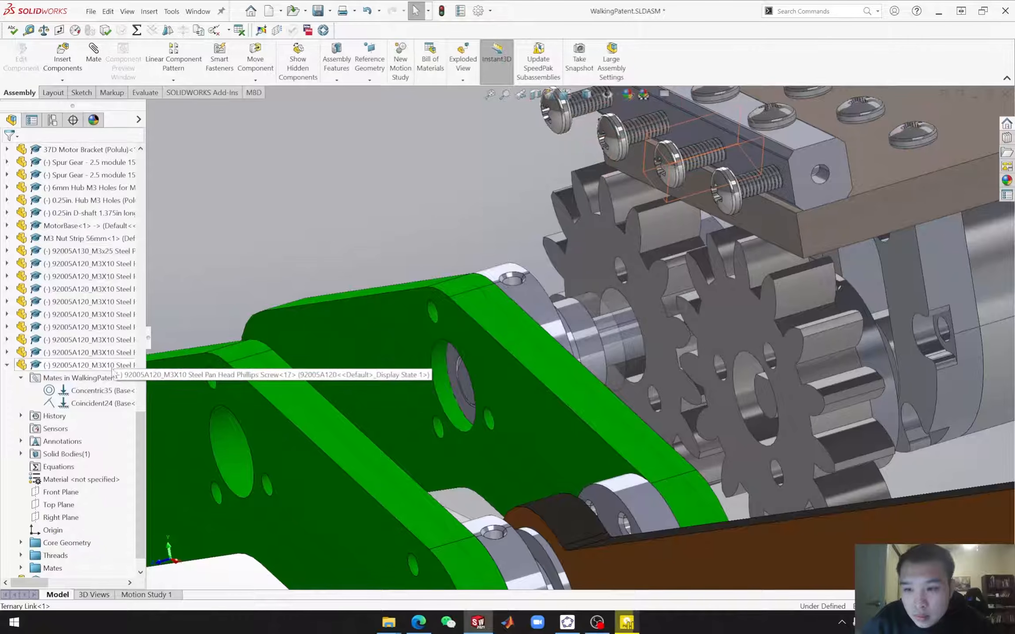
click(86, 369)
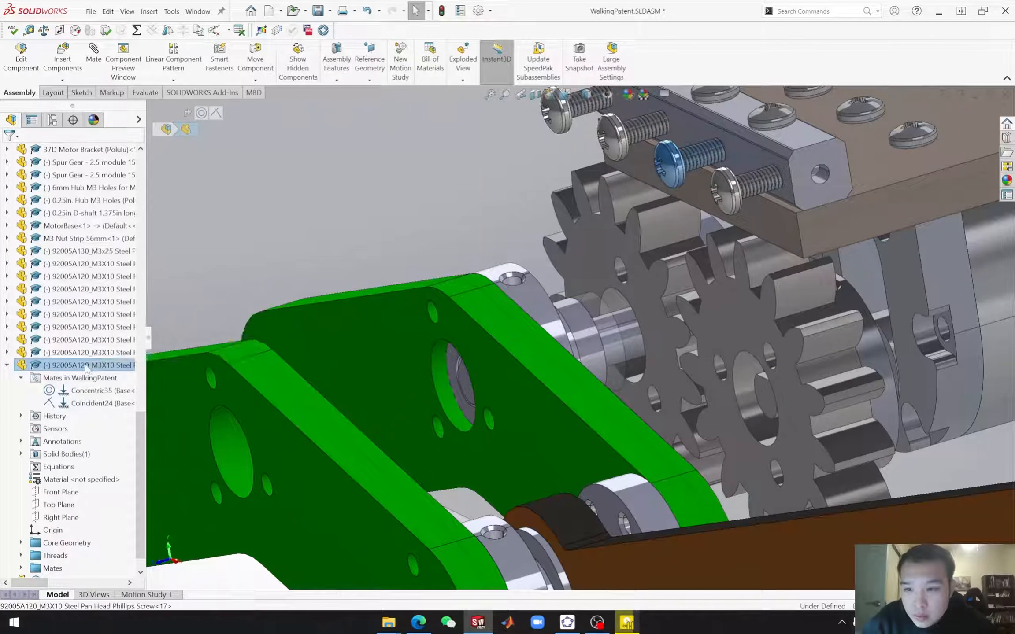
right_click(88, 369)
click(132, 453)
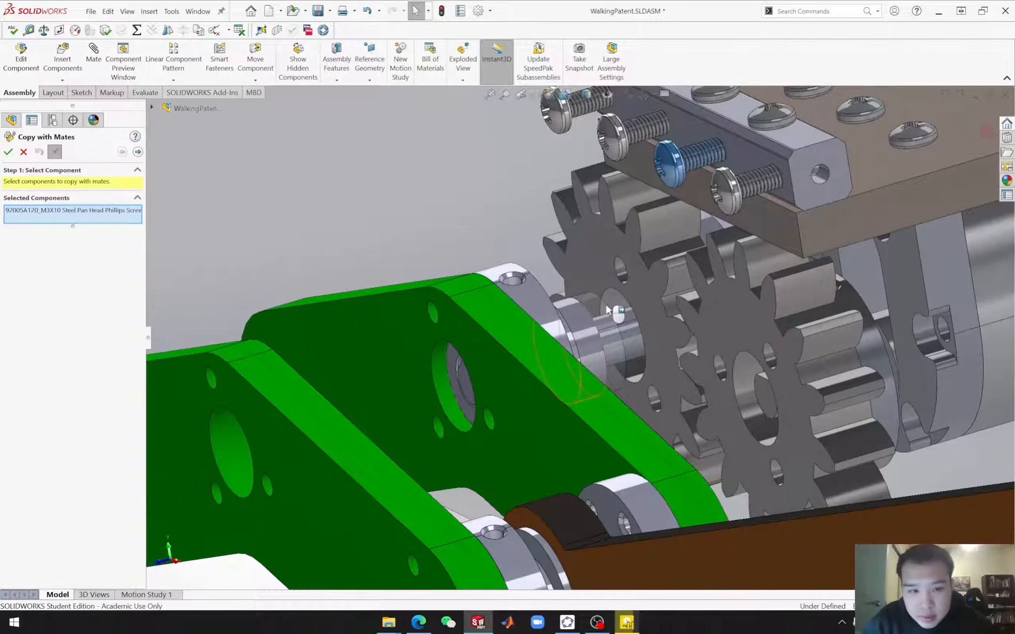
click(139, 152)
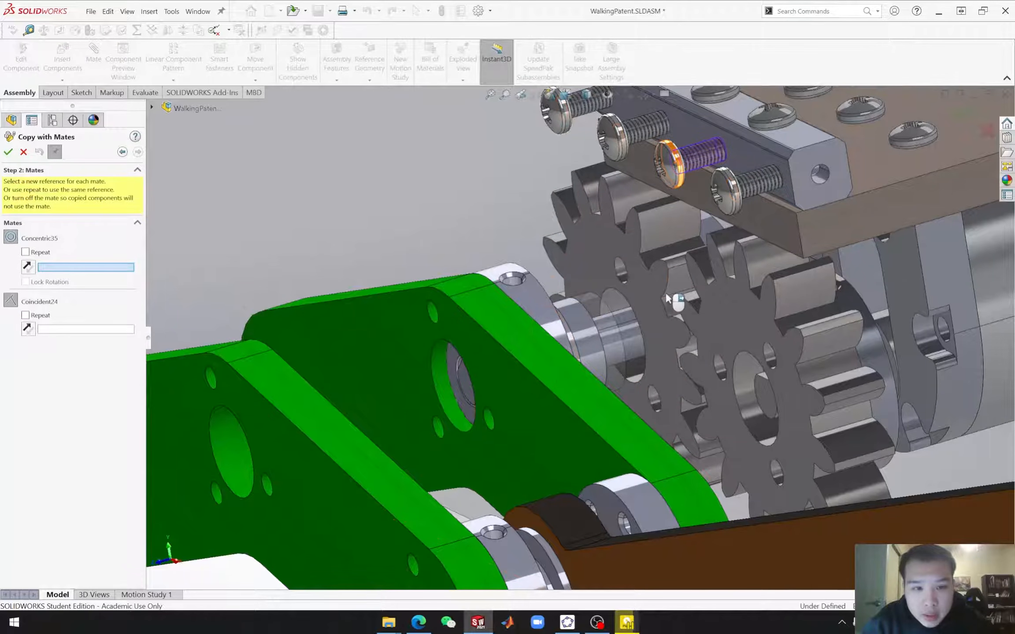
scroll(671, 301, up, 3)
mouse_move(646, 318)
middle_down()
mouse_move(729, 316)
mouse_move(644, 295)
middle_up()
scroll(586, 290, down, 6)
click(595, 293)
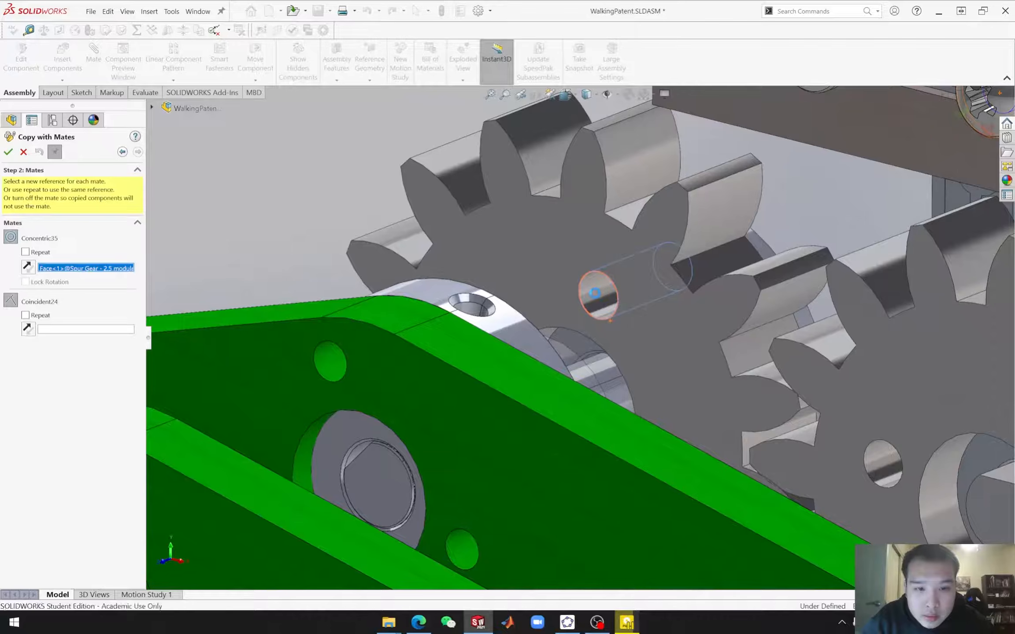
click(572, 284)
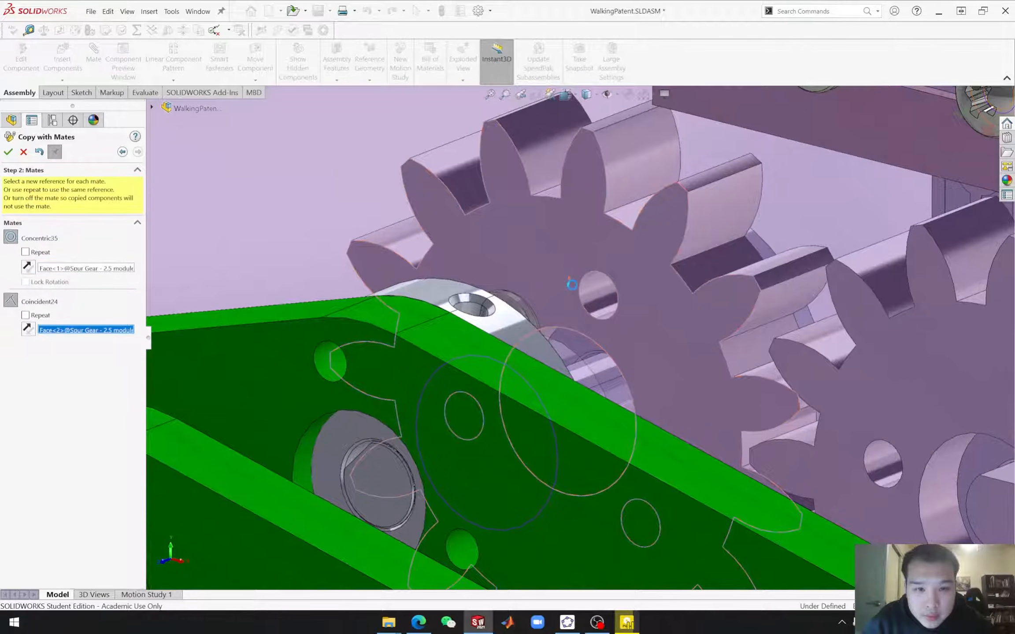
middle_drag(524, 267, 587, 354)
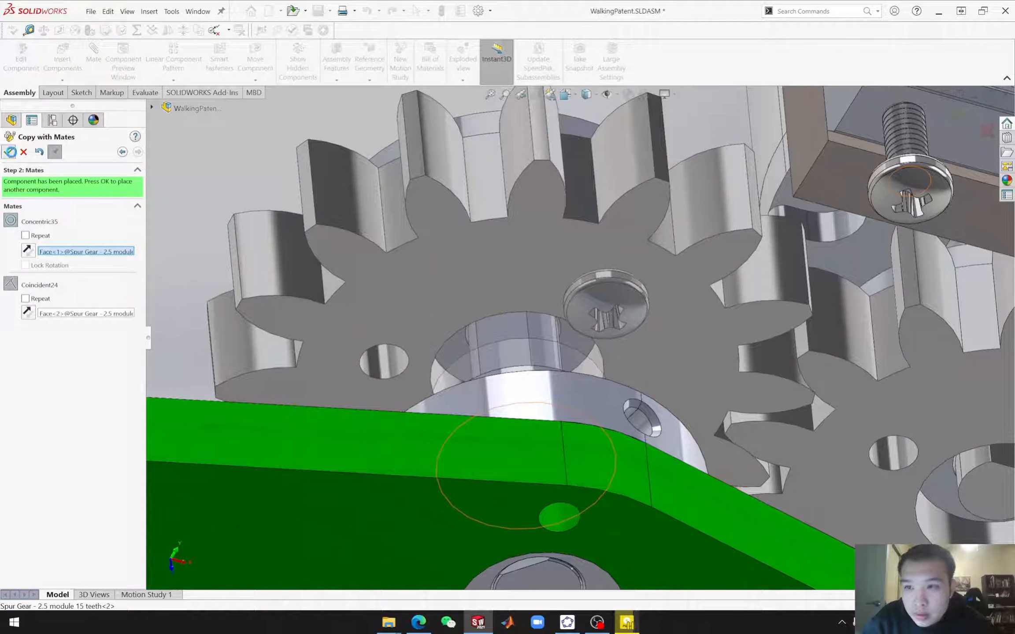
Step: Copy the M3X10 screw with its mates into the two remaining mounting holes of the crank-side spur gear
click(10, 151)
click(383, 359)
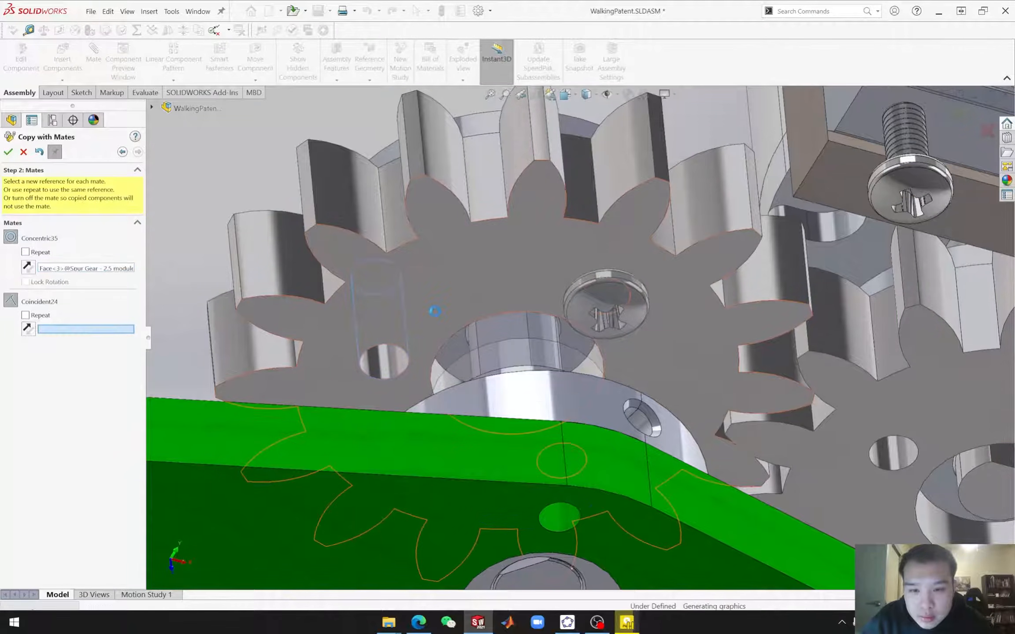
click(448, 304)
middle_drag(697, 383, 680, 471)
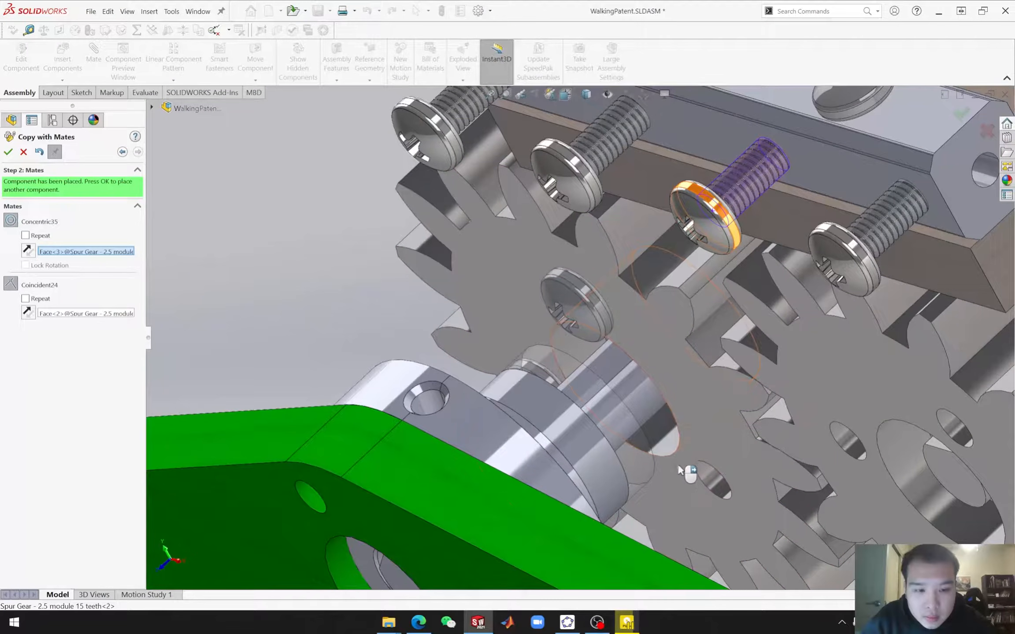
right_click(499, 341)
click(711, 477)
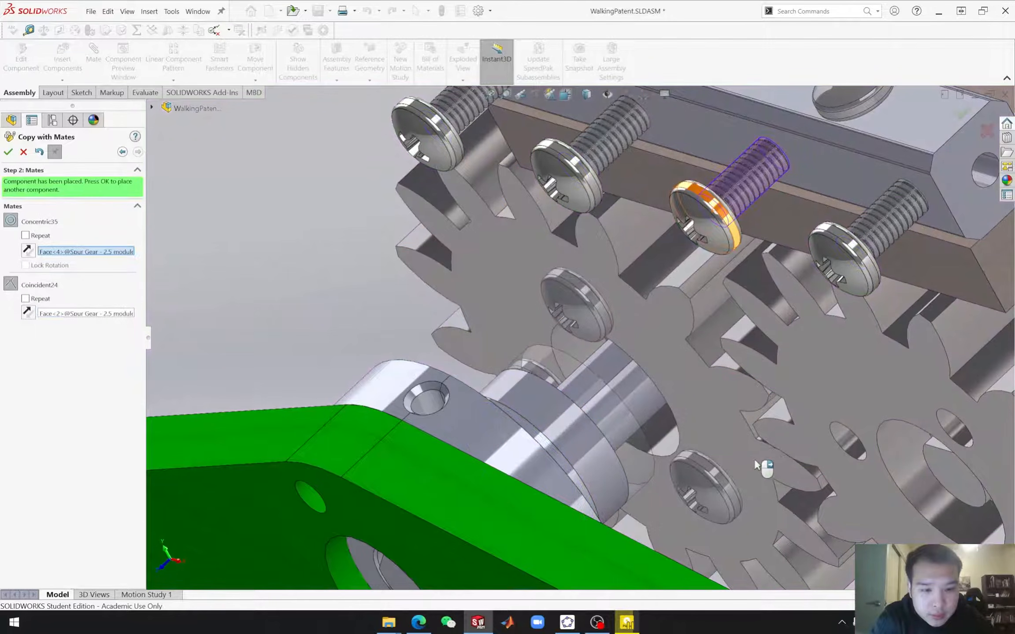
Step: Copy the M3X10 screw with its mates into the upper hole of the motor-side spur gear, seated on the gear's front face
scroll(753, 463, up, 5)
scroll(763, 468, down, 2)
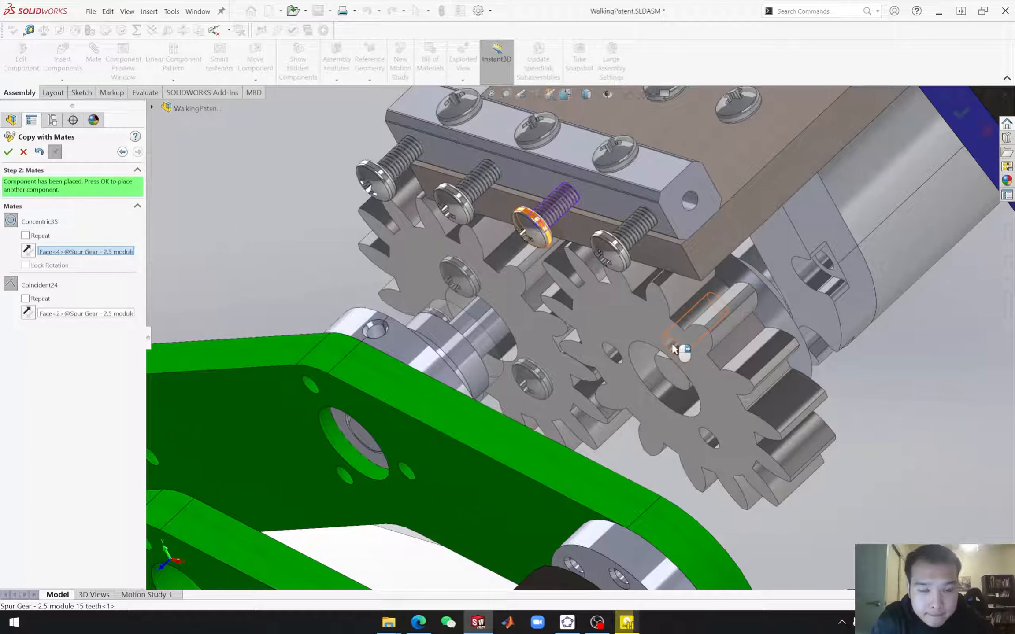
right_click(661, 359)
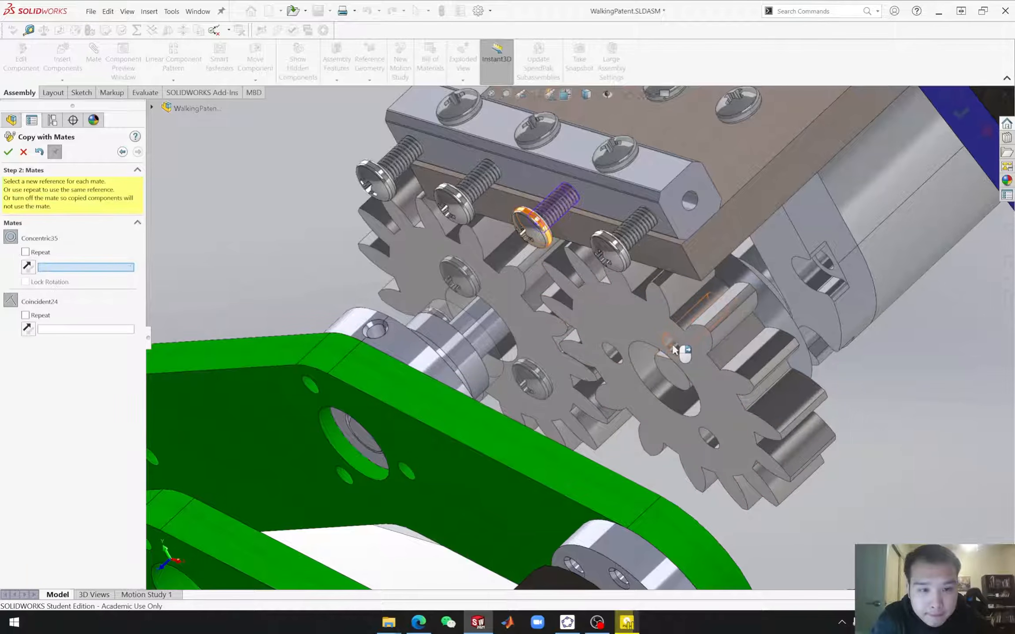
click(675, 351)
click(627, 346)
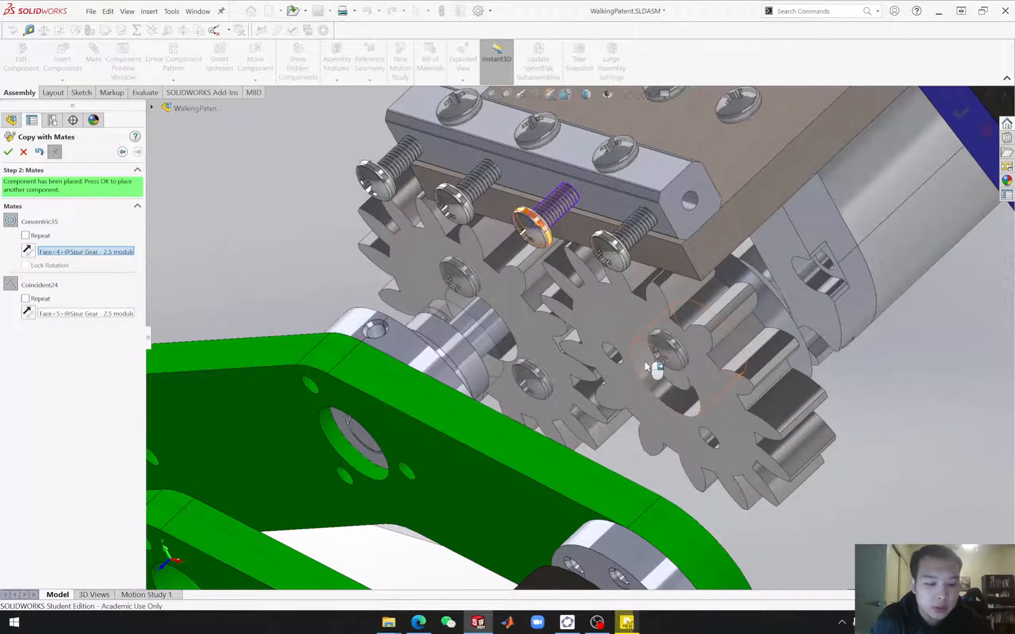
Step: Copy the M3X10 screw into the second hole of the motor-side spur gear, concentric with the hole, and end the copying
right_click(654, 388)
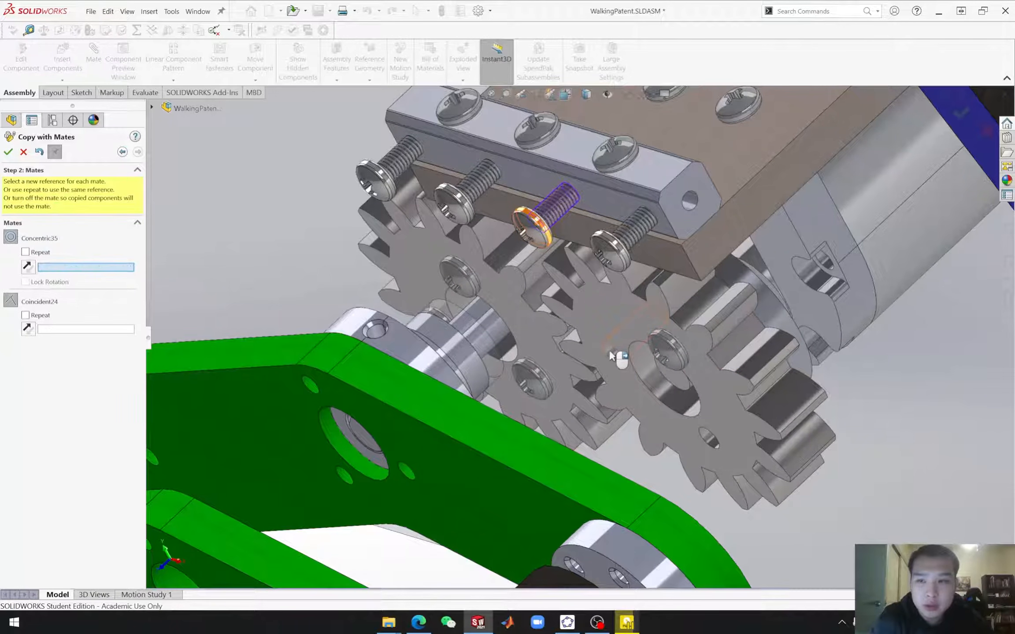
click(615, 357)
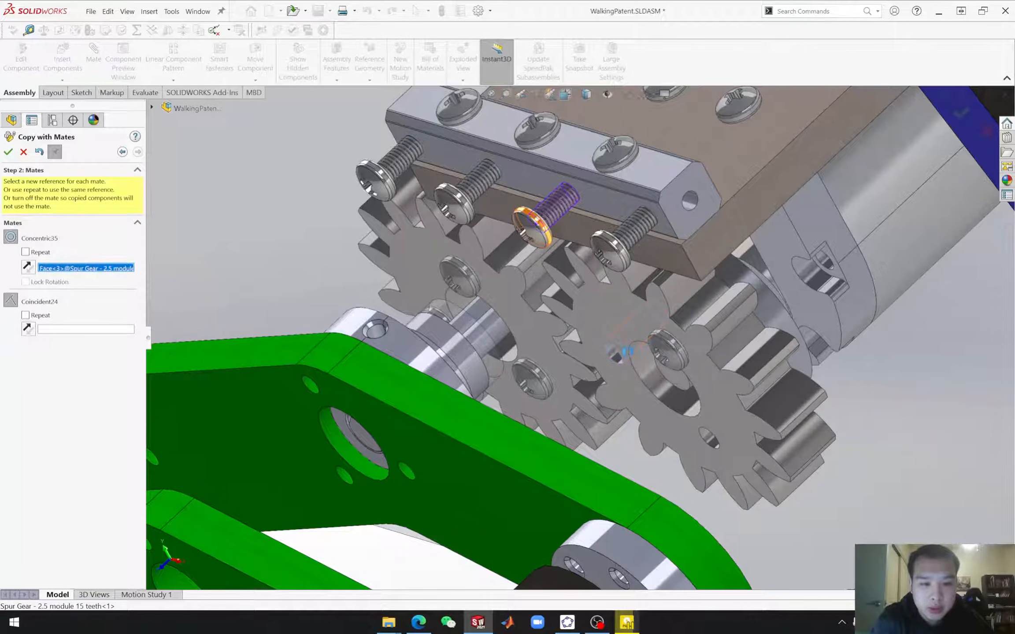
click(626, 331)
right_click(626, 332)
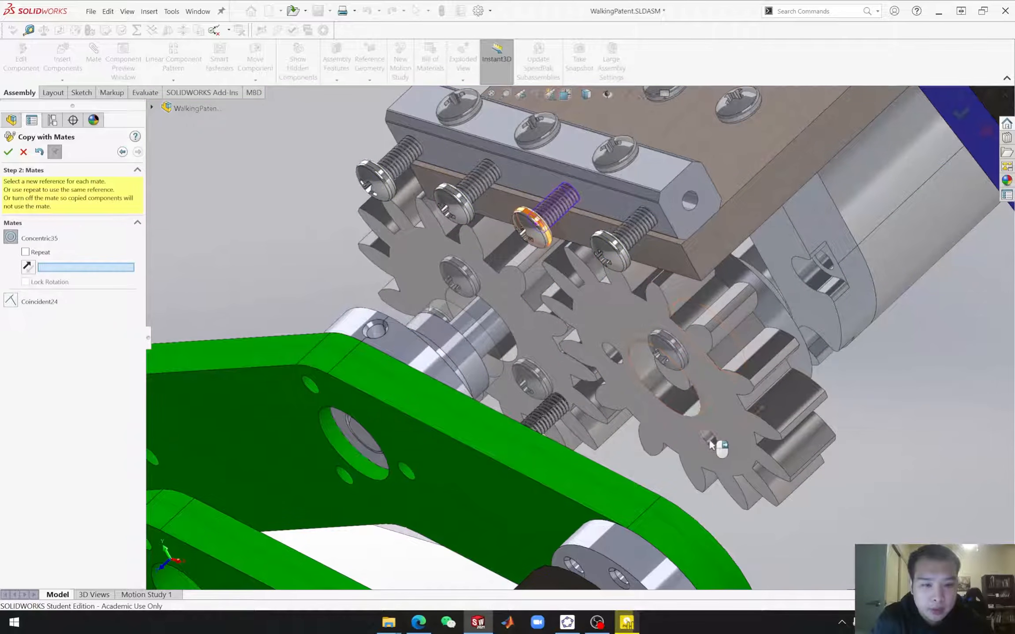
click(614, 323)
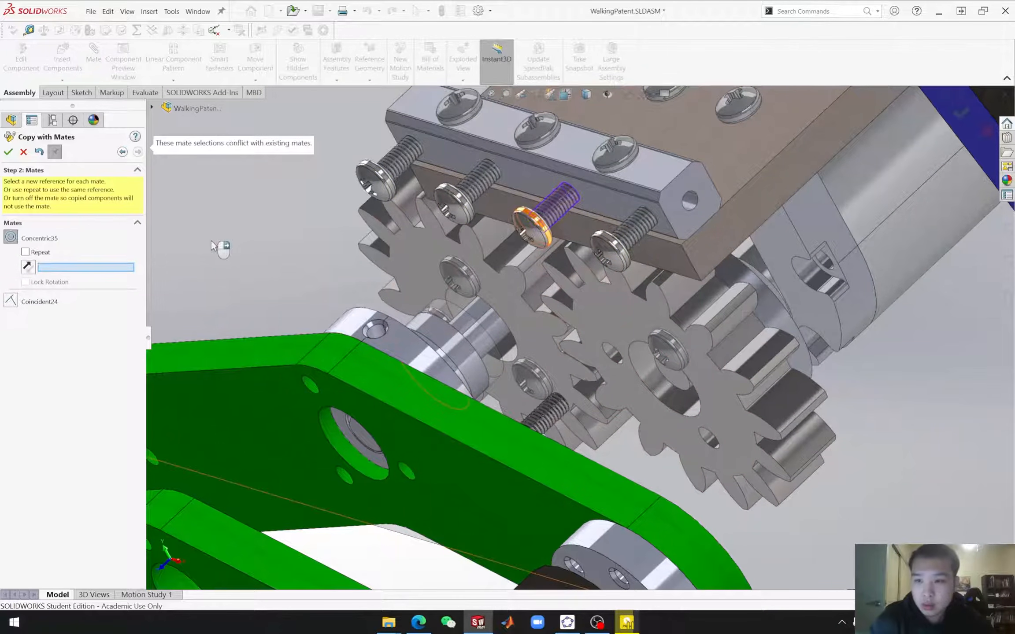
click(24, 151)
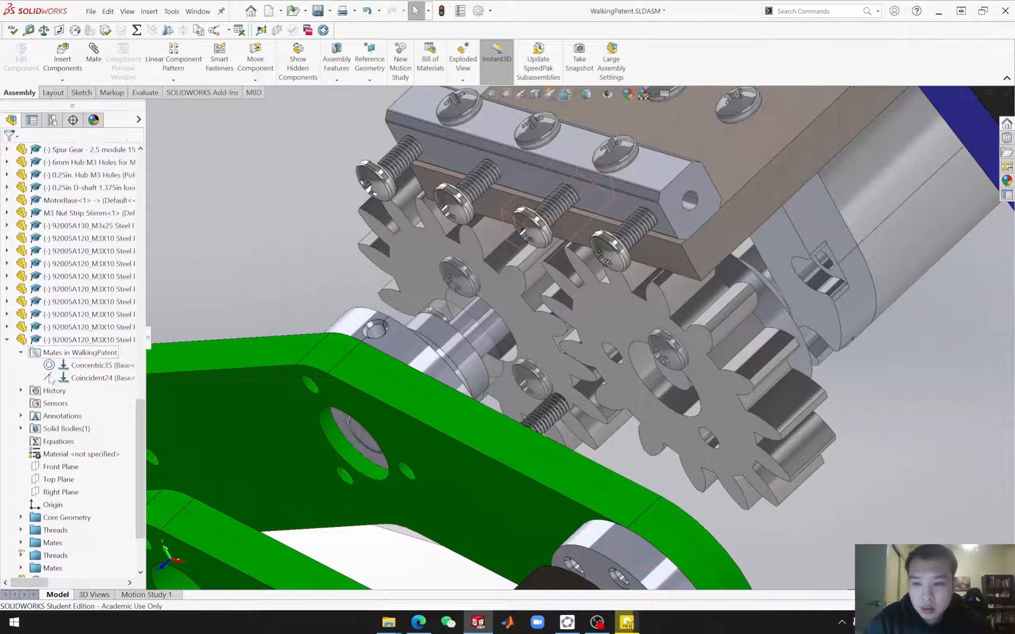
Step: List the mates of the last copied screw and pull the screw out along its axis in front of the motor-side gear
click(66, 555)
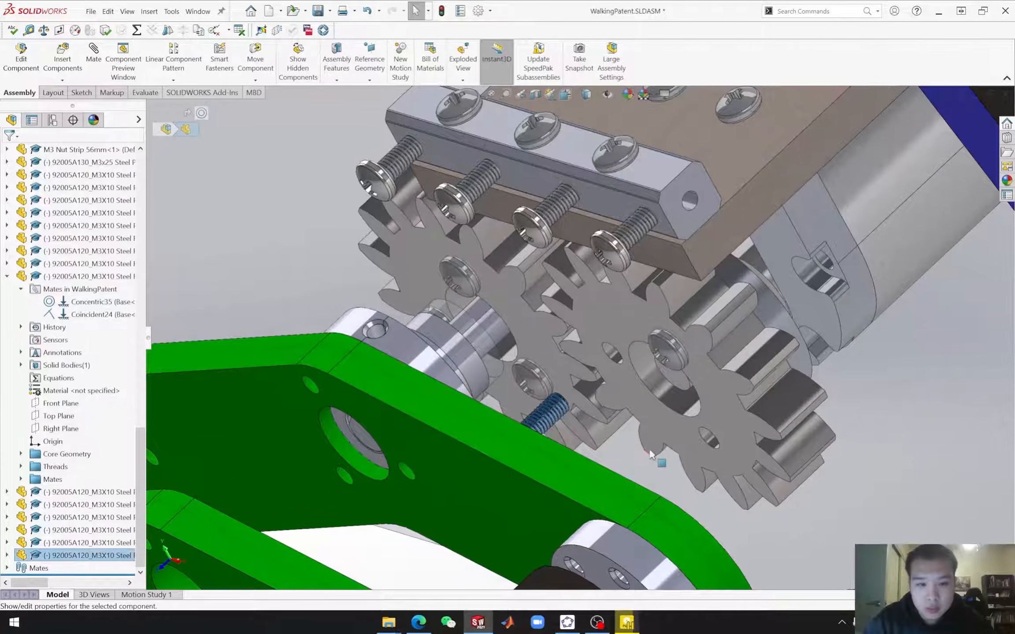
click(6, 556)
scroll(70, 511, down, 1)
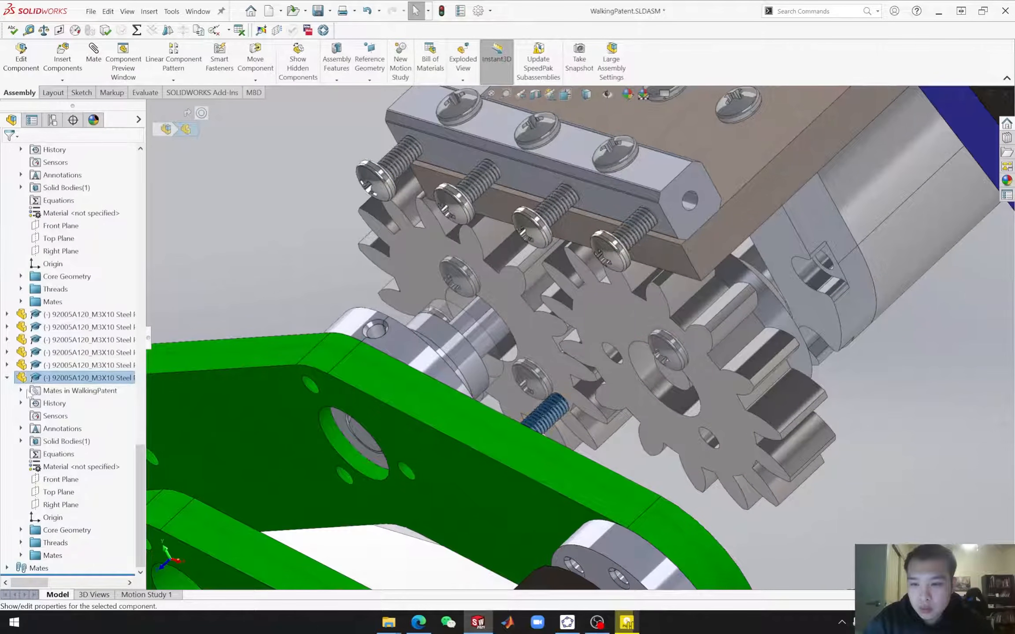
click(21, 391)
click(77, 403)
middle_drag(586, 425, 568, 407)
click(567, 403)
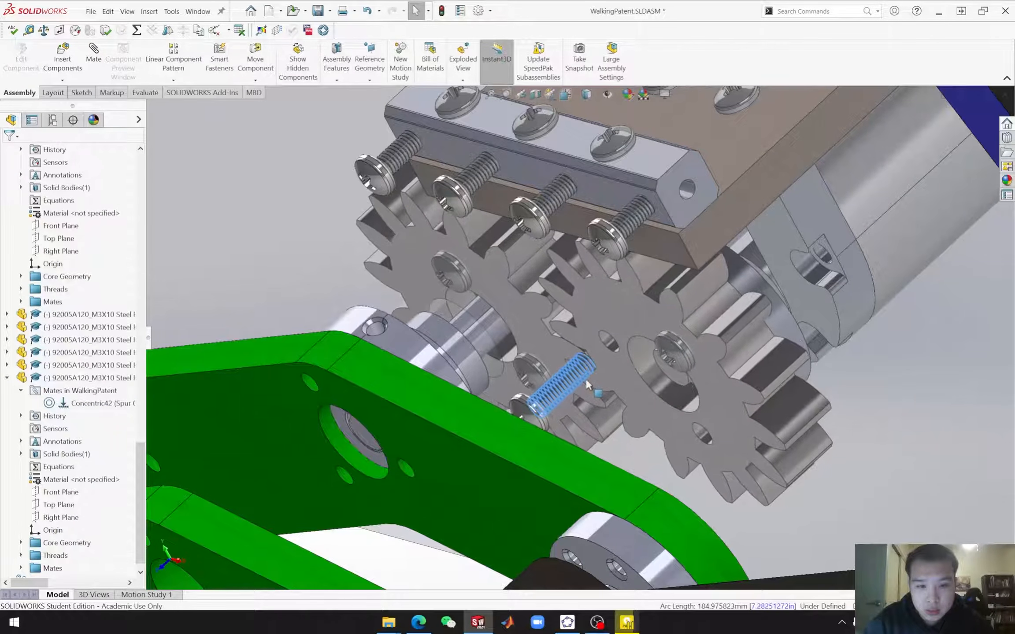
Step: Add a coincident mate between the motor-side gear's front face and the underside of the loose screw's head
click(610, 311)
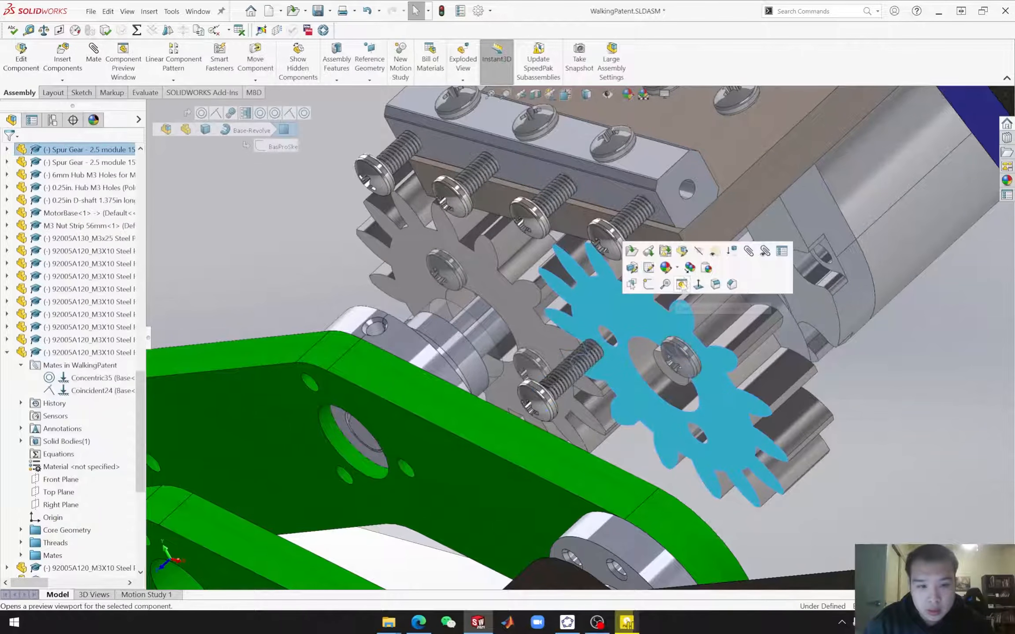
click(748, 251)
middle_drag(639, 334, 487, 432)
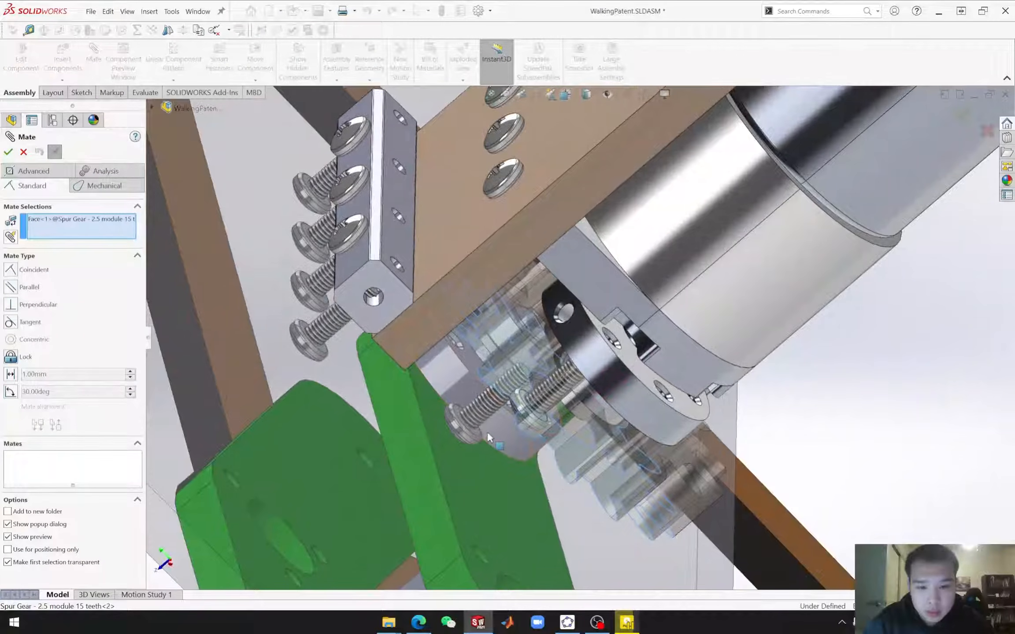
click(477, 428)
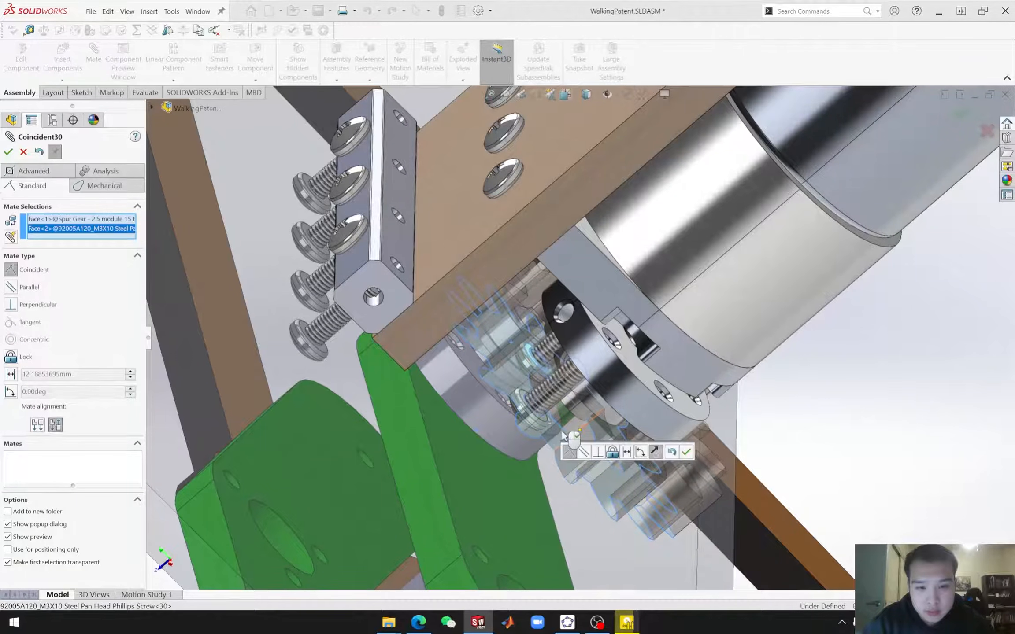
click(686, 451)
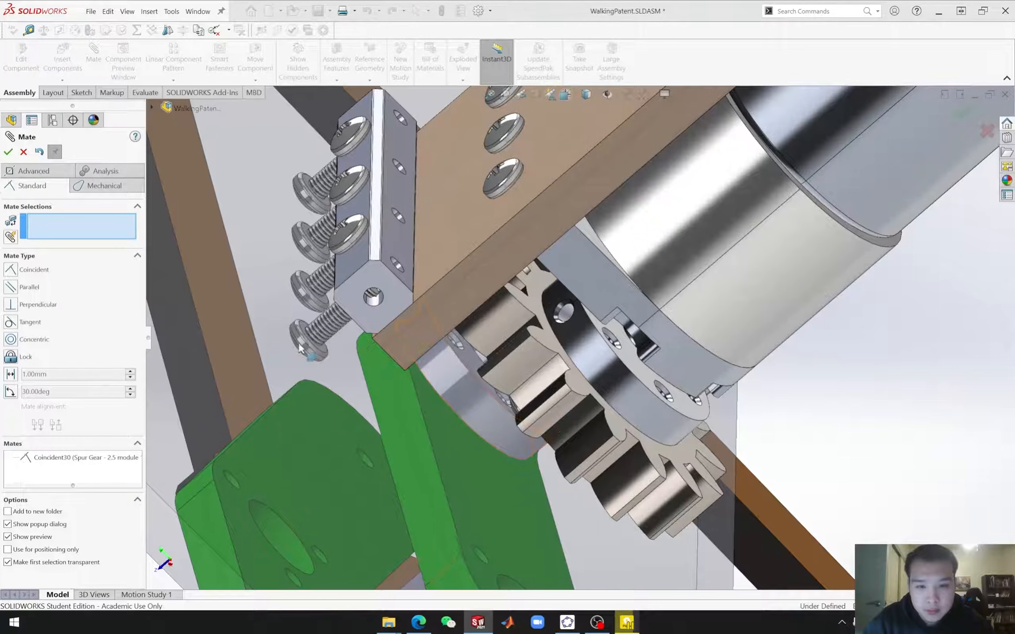
click(23, 152)
Step: Copy the newly seated gear screw with its mates into the last open hole of the motor-side spur gear, using the gear's front face
middle_drag(601, 446, 655, 395)
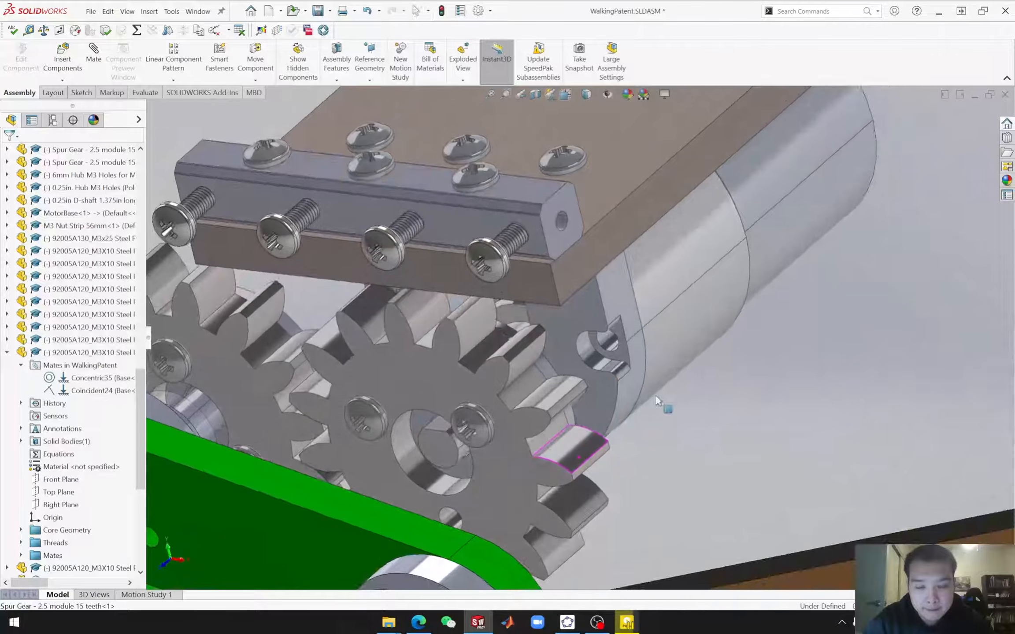
scroll(655, 394, up, 5)
scroll(458, 385, down, 6)
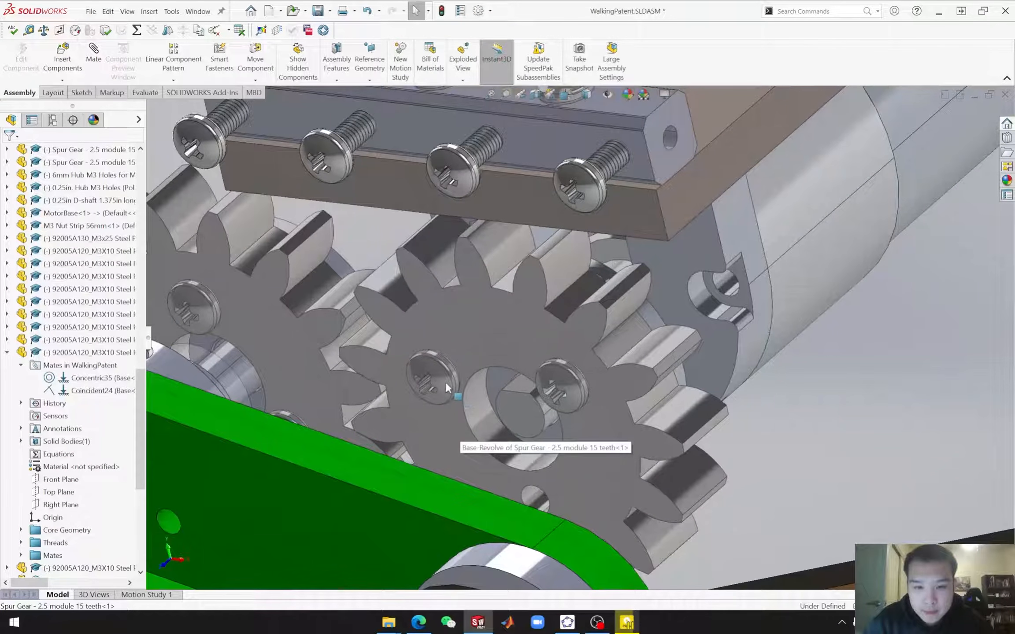
click(446, 386)
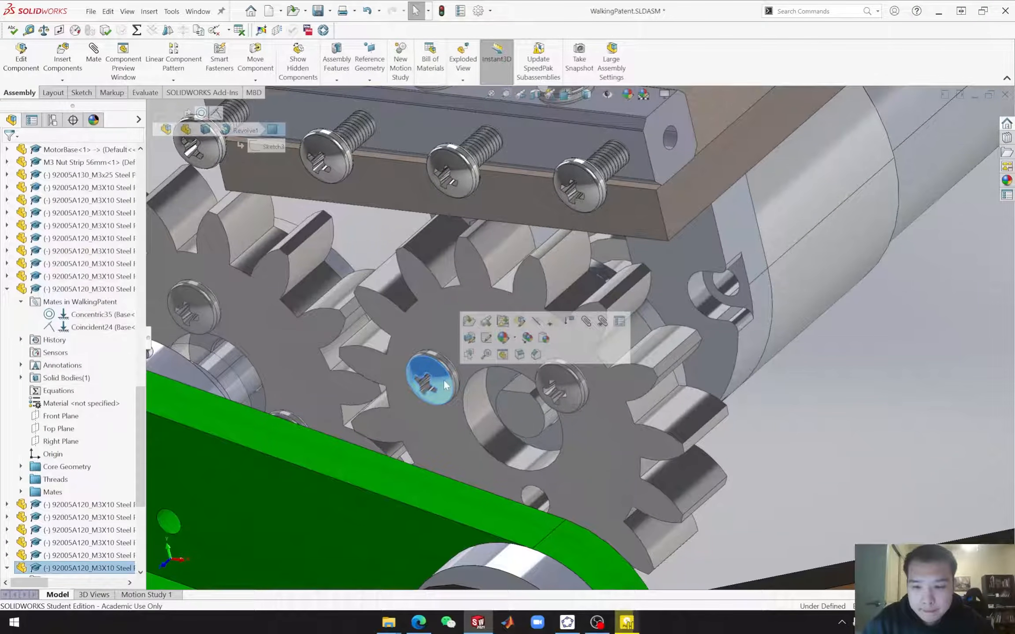
right_click(445, 385)
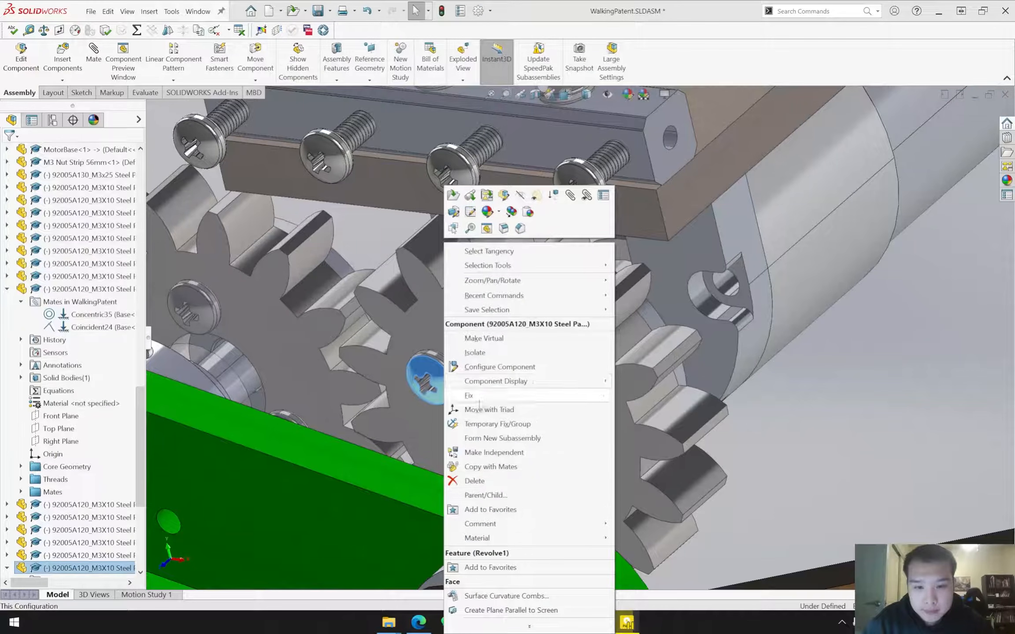
click(501, 470)
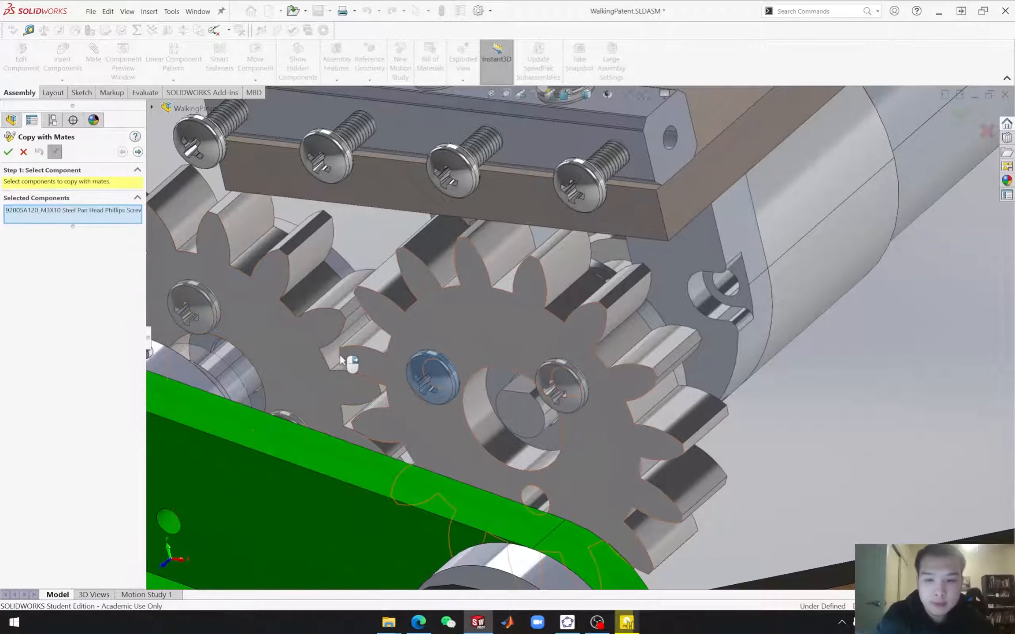
click(138, 151)
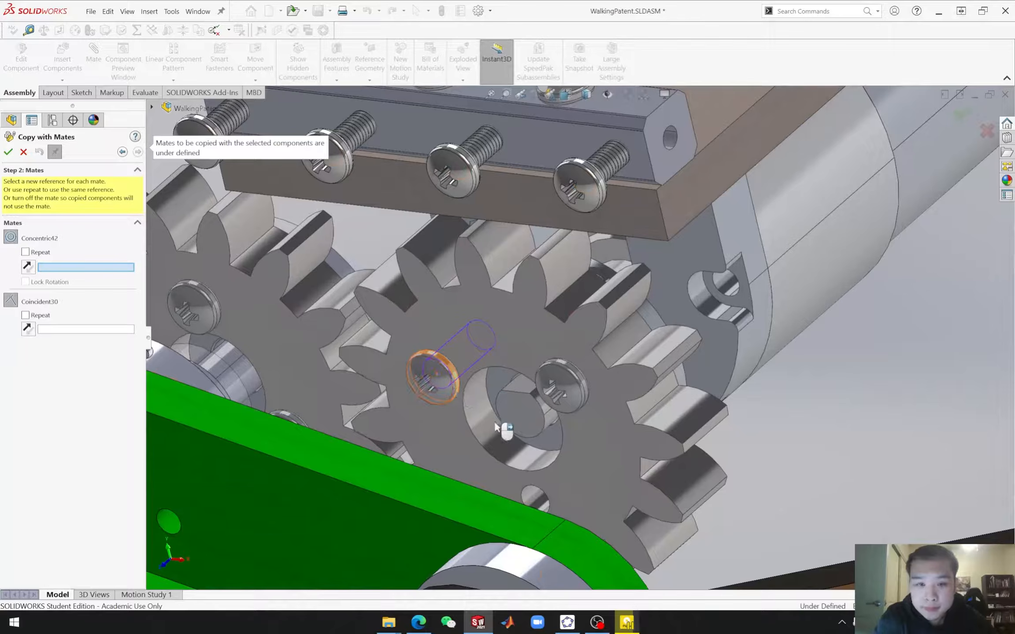
click(534, 501)
click(594, 486)
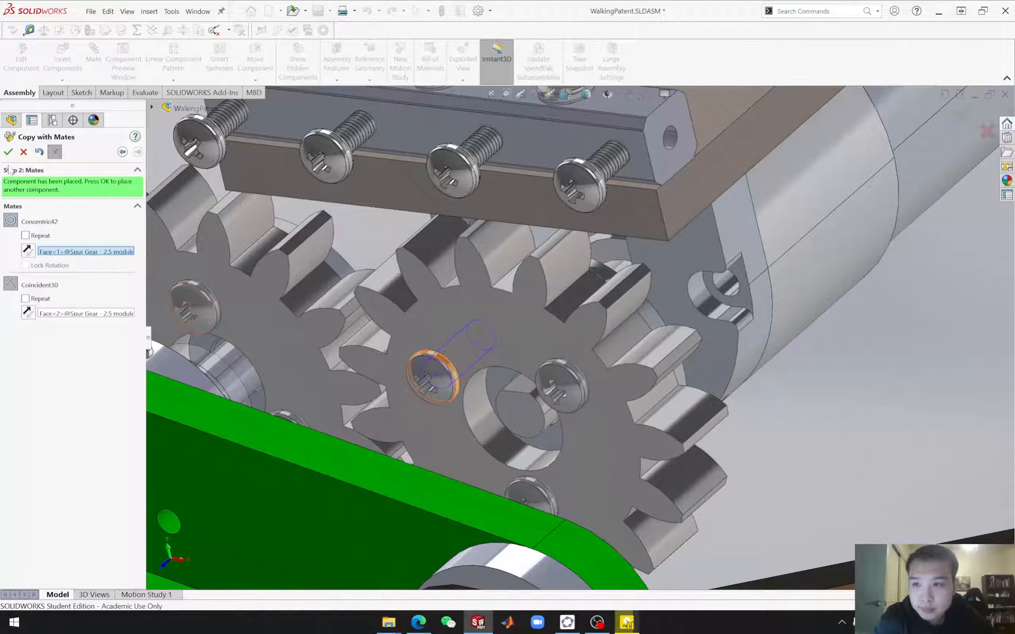
scroll(326, 387, up, 8)
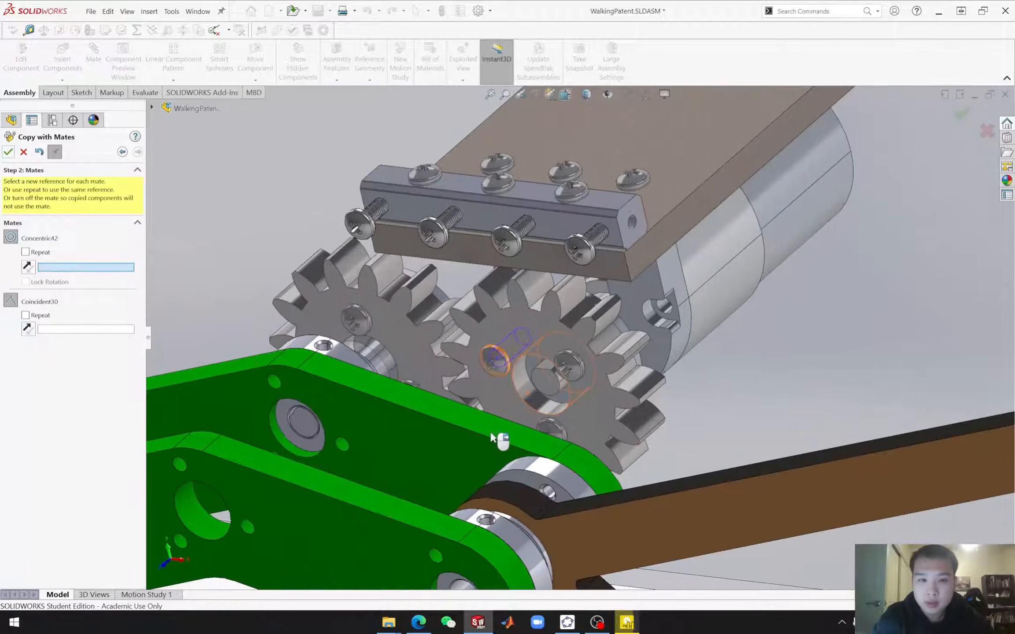
scroll(535, 437, up, 5)
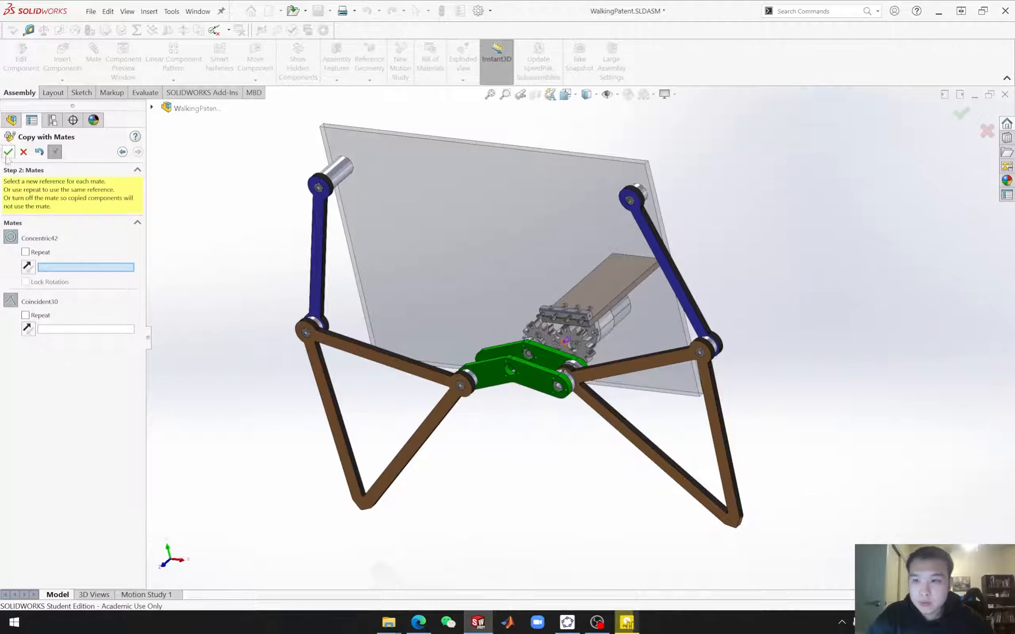
Step: Finish copying and turn off the base plate's transparency so it shows solid behind the linkage
middle_drag(570, 468, 423, 188)
click(424, 189)
click(538, 140)
middle_drag(520, 476, 562, 483)
scroll(540, 359, down, 4)
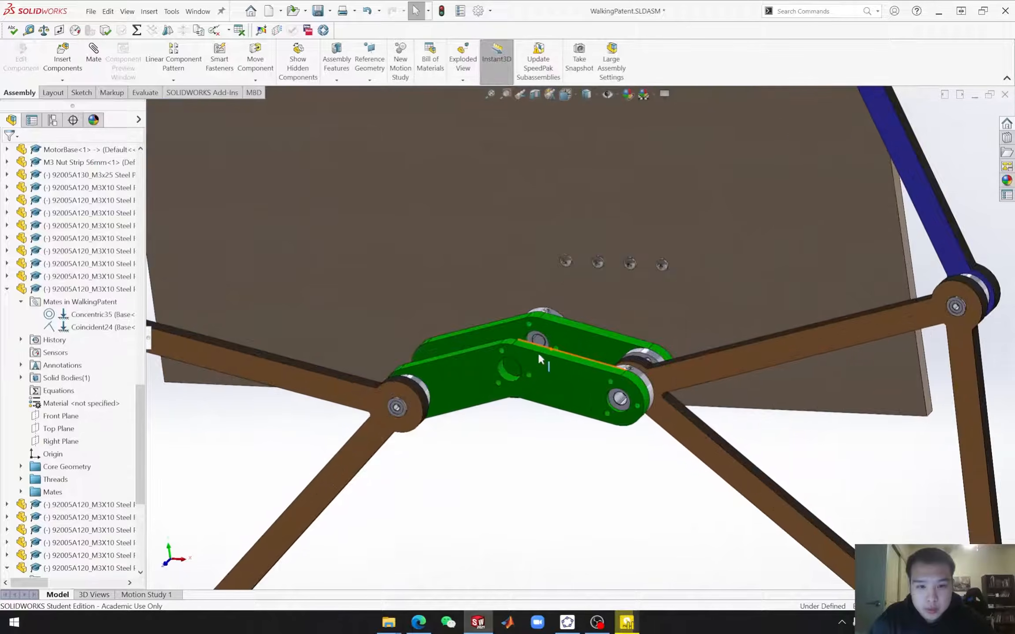
Step: Examine both green cranks, their hubs and open screw holes from several sides, along with the whole linkage
scroll(541, 360, down, 2)
middle_drag(555, 355, 565, 315)
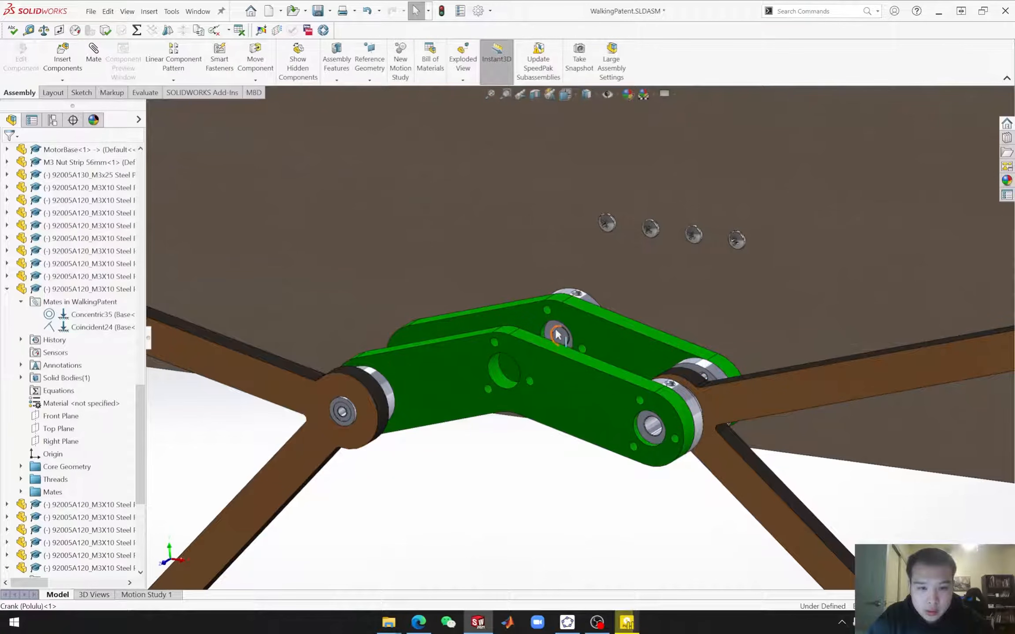
middle_drag(610, 405, 589, 384)
scroll(587, 372, up, 4)
scroll(587, 373, up, 5)
scroll(557, 311, down, 8)
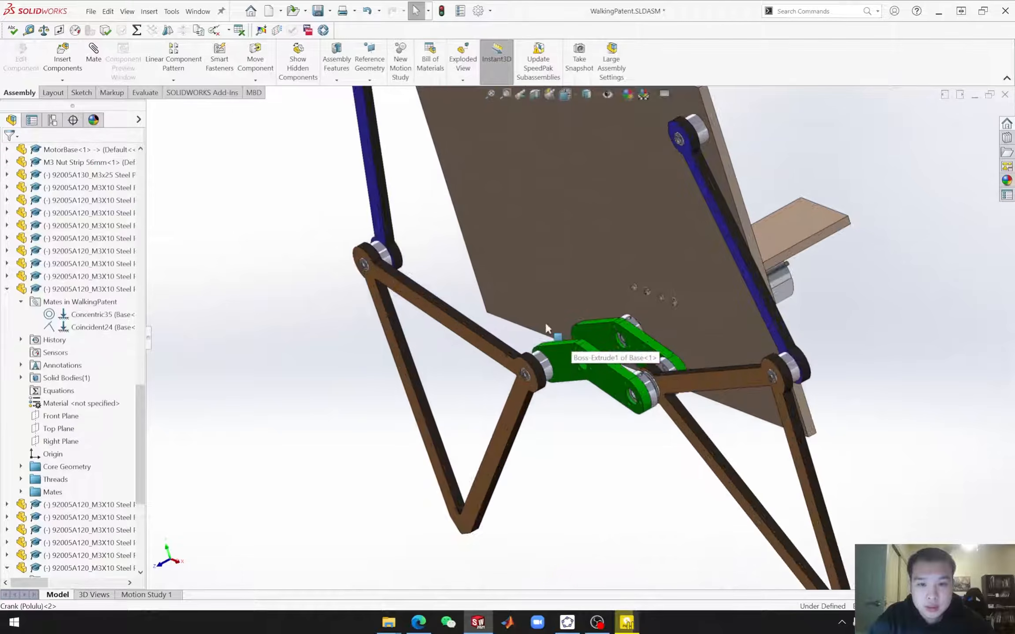
scroll(603, 358, up, 6)
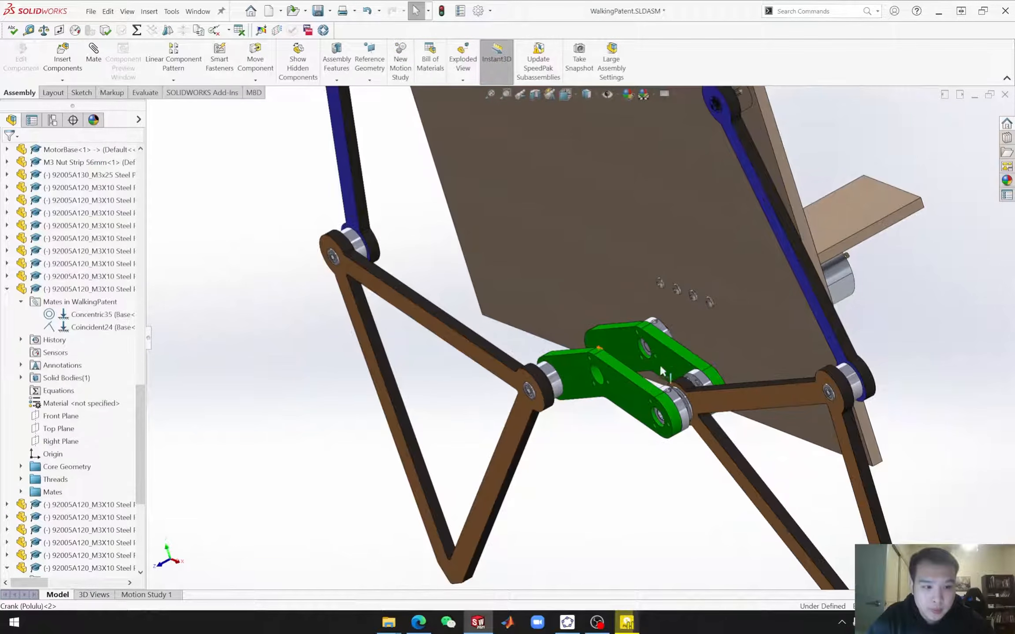
middle_drag(605, 277, 713, 337)
middle_drag(587, 293, 598, 293)
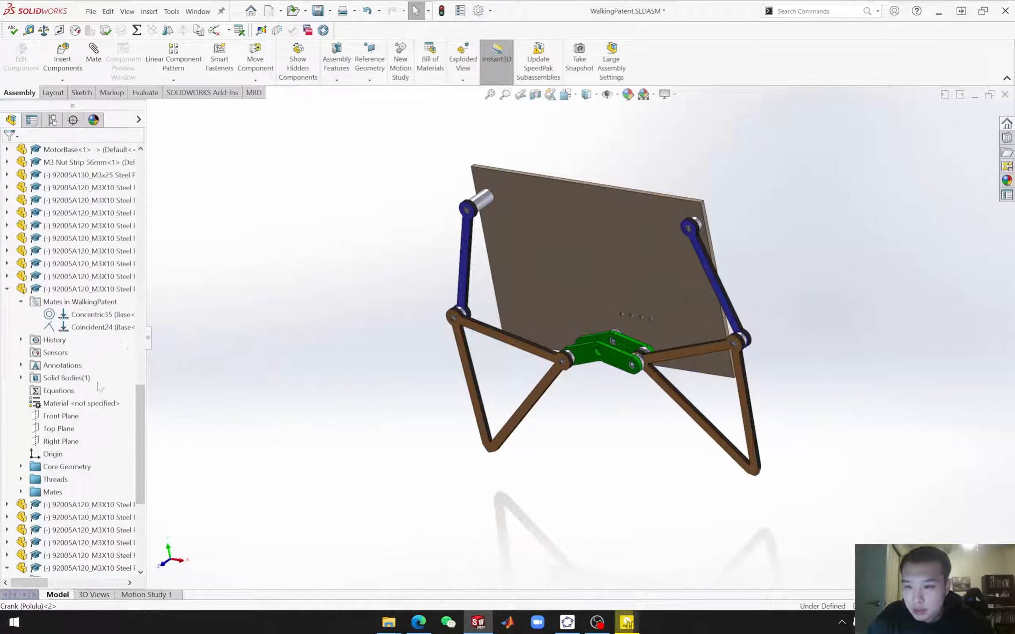
Step: Copy the M3X10 gear screw with its mates into the upper hole at the rear crank's bend, seated on the crank's front face
click(92, 568)
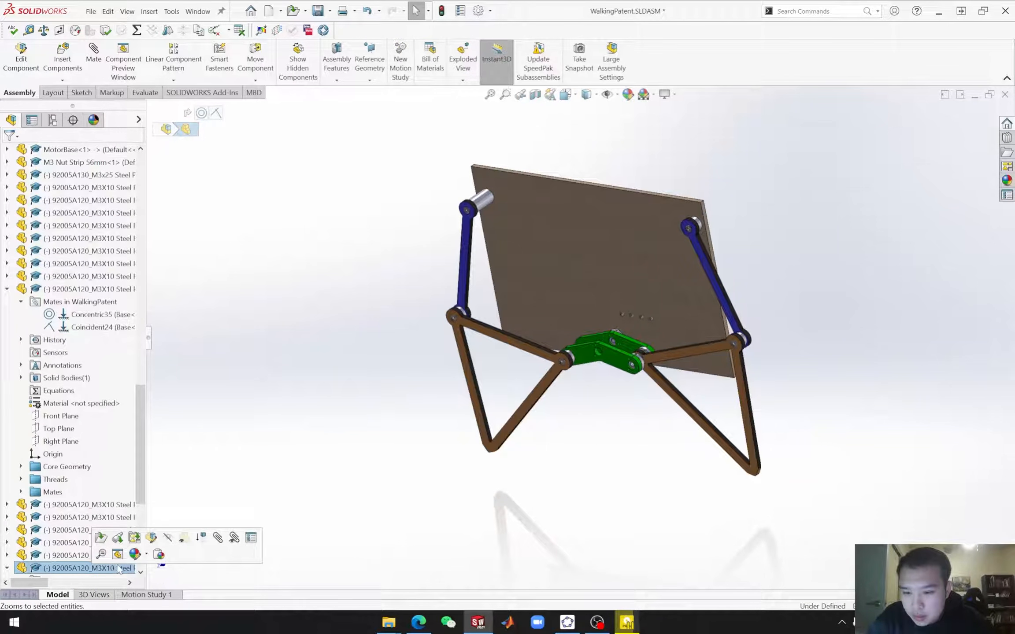
right_click(82, 569)
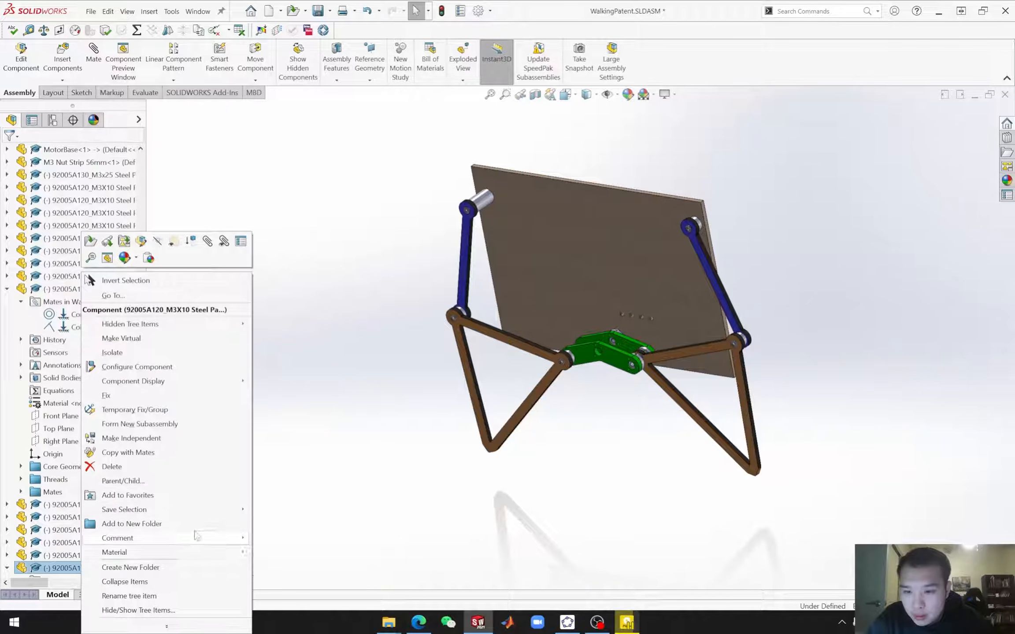
click(148, 458)
click(137, 152)
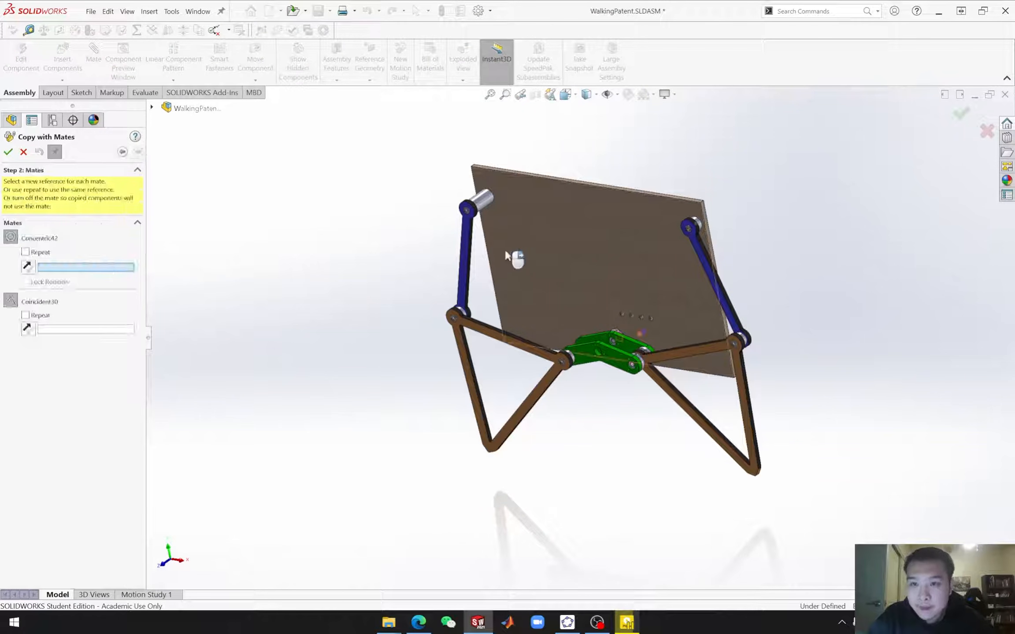
scroll(559, 301, down, 10)
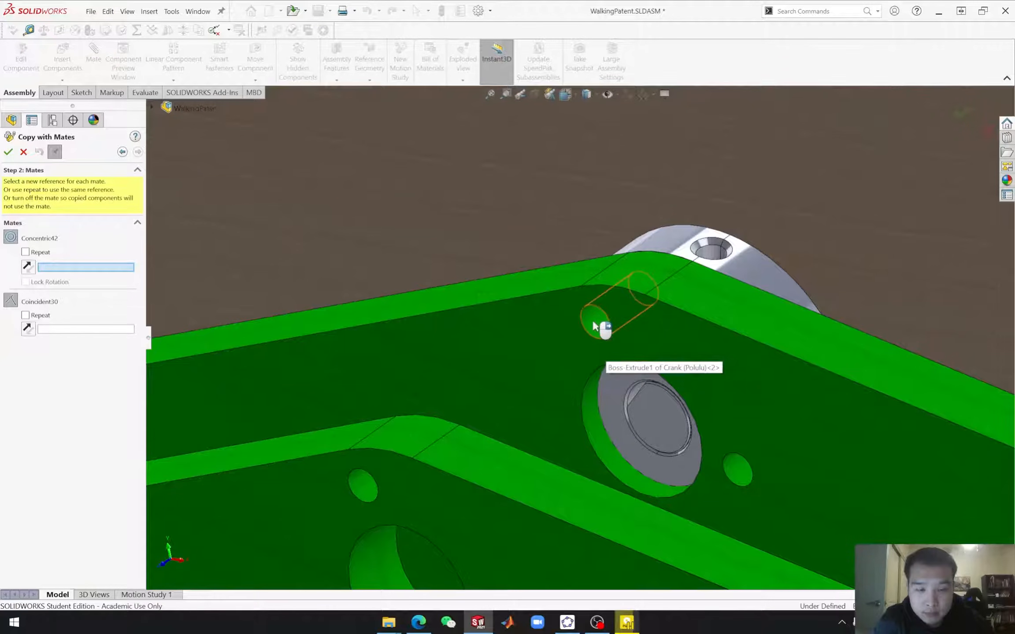
click(596, 326)
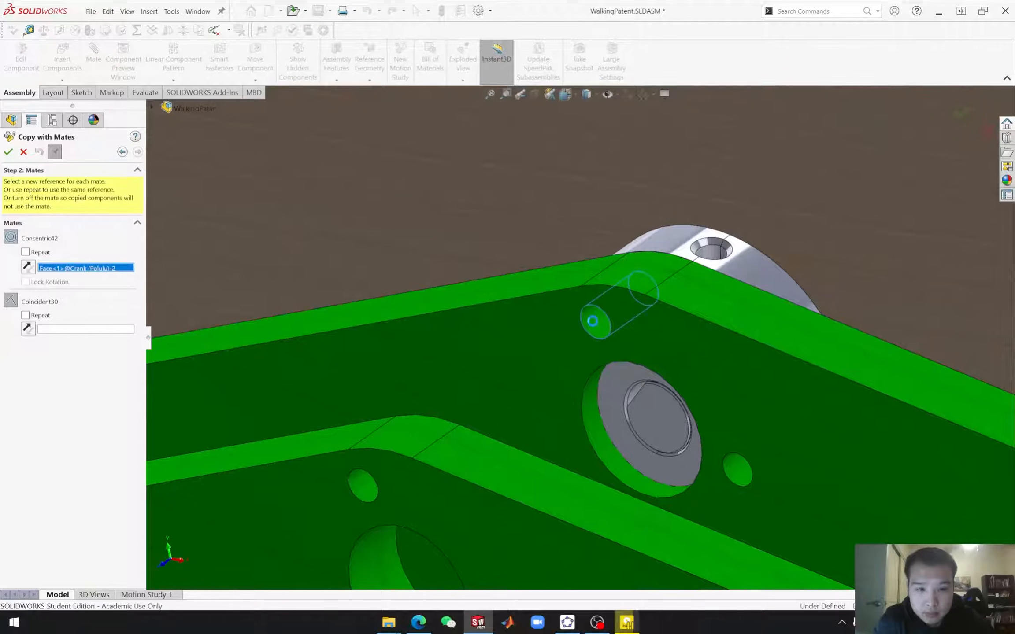
click(522, 329)
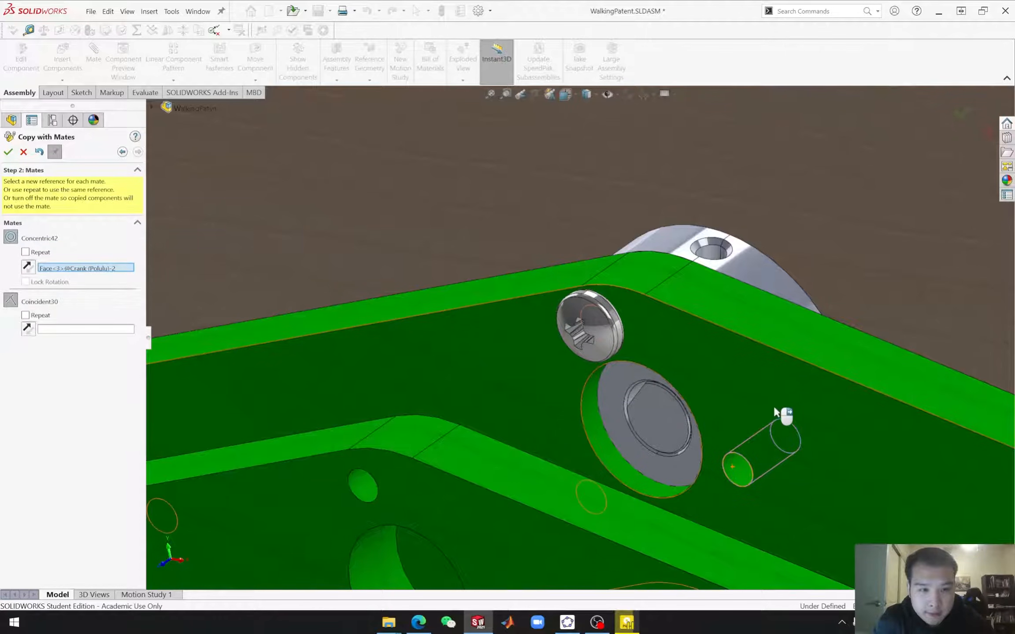
Step: Place two more copied M3X10 screws in the remaining holes around the rear crank's middle hub, against the same crank face
click(732, 382)
right_click(615, 452)
middle_drag(538, 382, 535, 407)
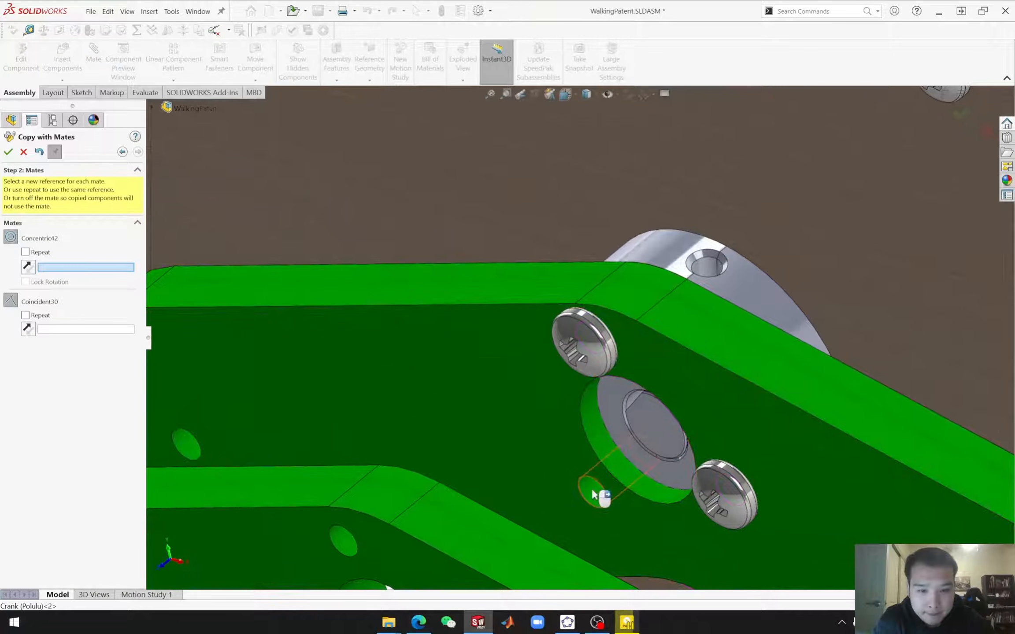
click(512, 412)
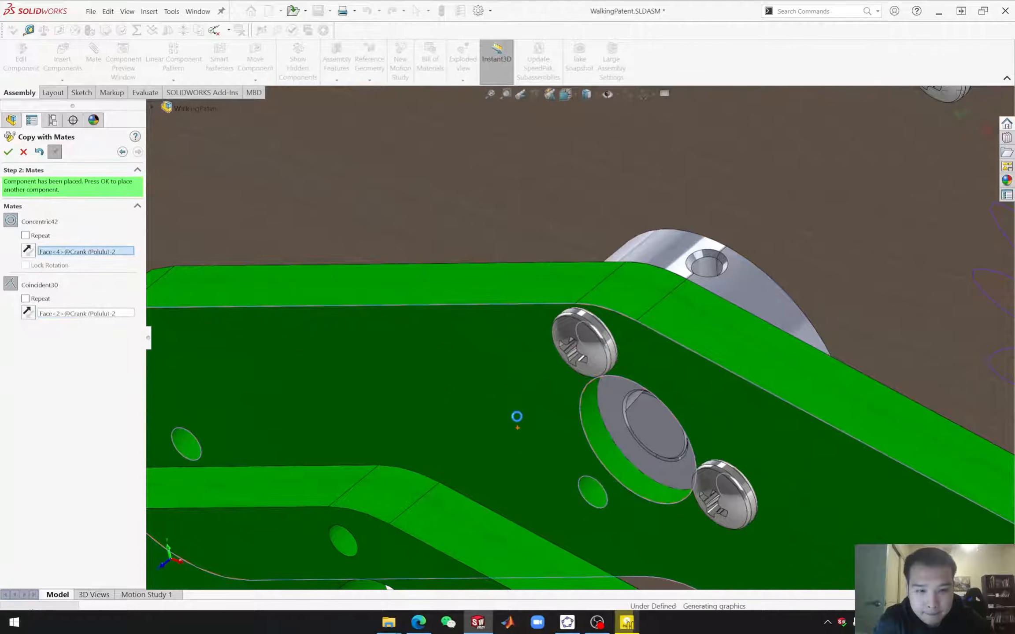
right_click(518, 418)
Step: Try to copy the M3X10 screw with mates into a hole of the mounting hub at the rear crank's end joint
scroll(605, 480, up, 6)
mouse_move(568, 489)
middle_down()
mouse_move(579, 445)
mouse_move(559, 493)
middle_up()
scroll(742, 444, down, 5)
middle_drag(751, 423, 721, 407)
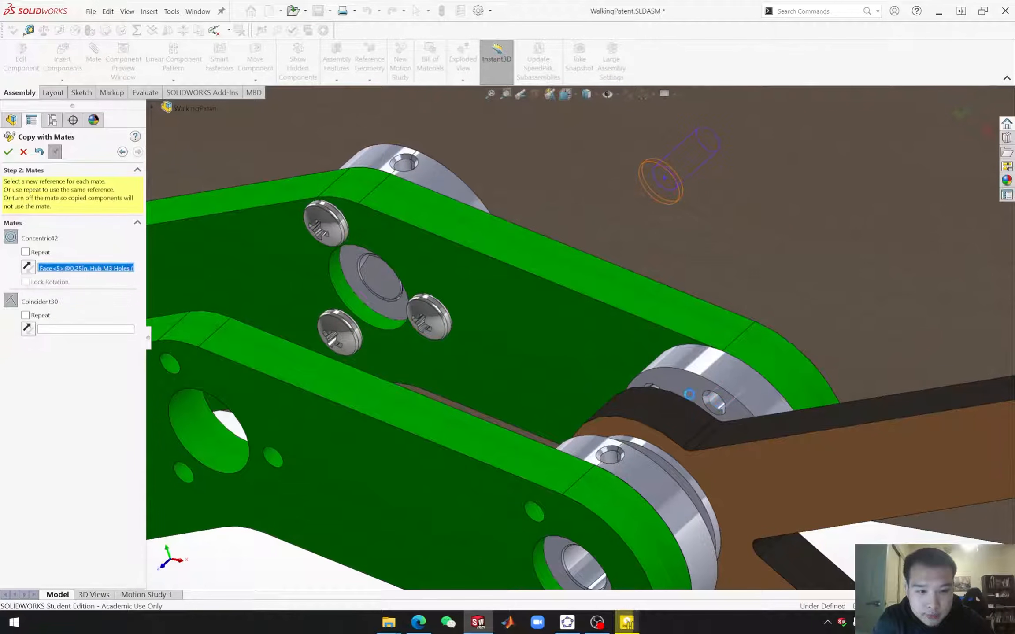
click(689, 390)
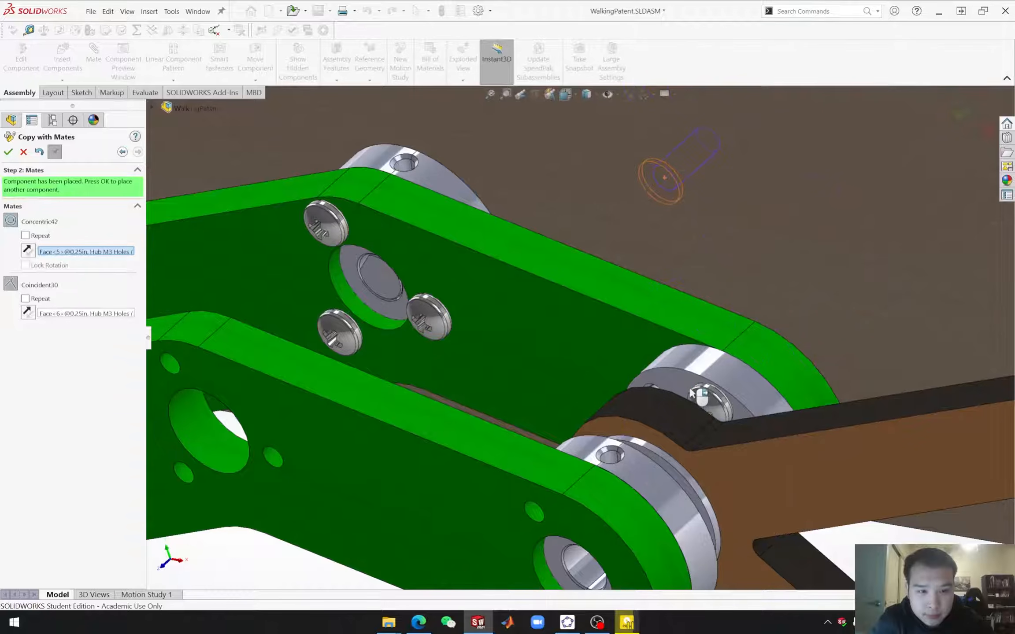
middle_drag(723, 454, 776, 414)
mouse_move(609, 373)
middle_down()
mouse_move(615, 495)
mouse_move(639, 474)
mouse_move(609, 355)
mouse_move(616, 389)
middle_up()
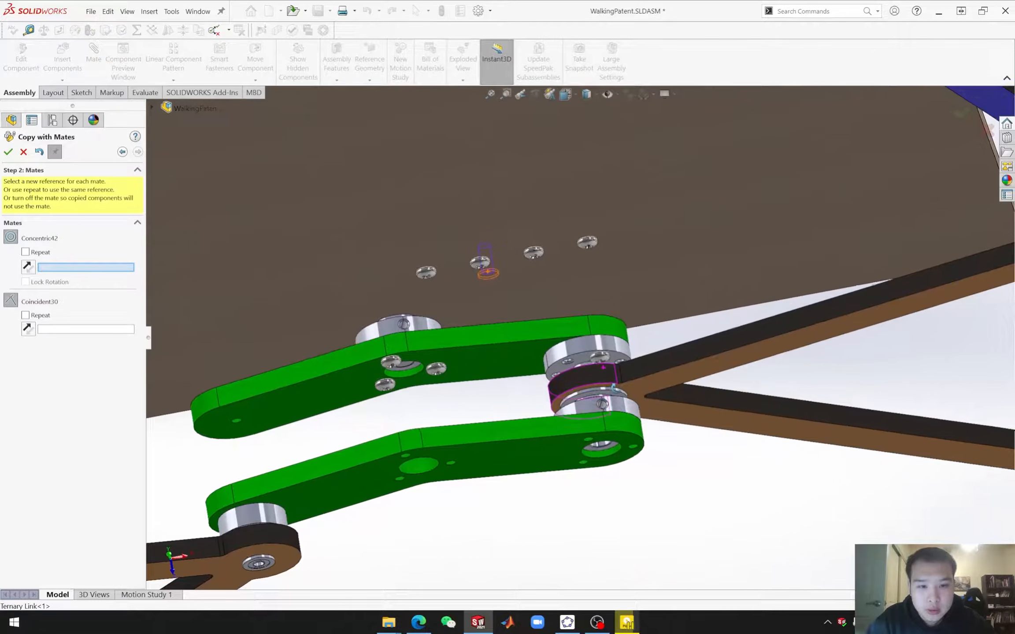
click(23, 152)
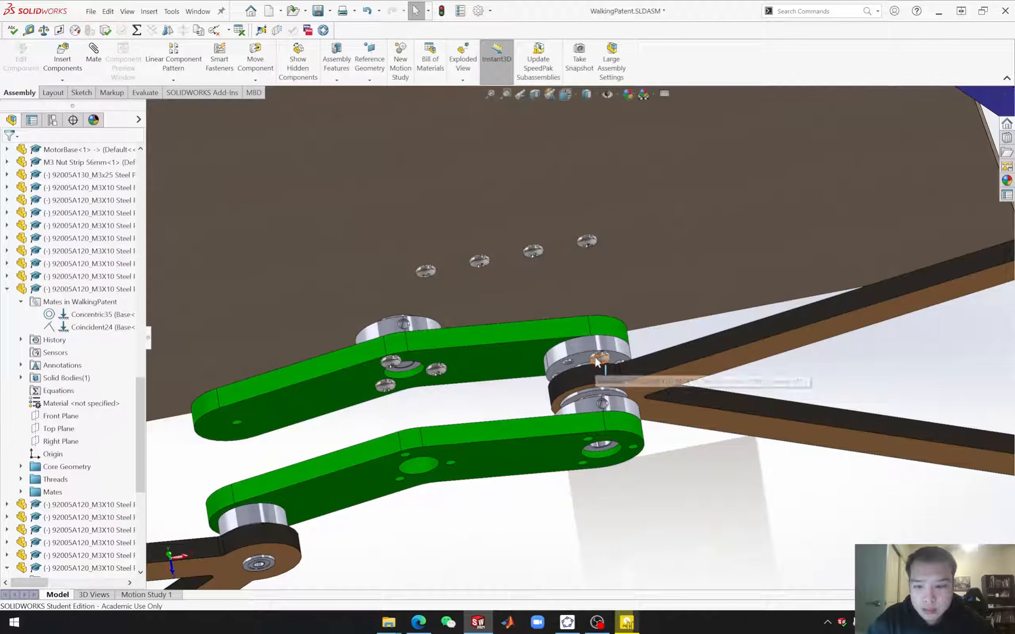
Step: Delete the last M3X10 screw copied into the end joint's mounting hub
scroll(80, 484, down, 8)
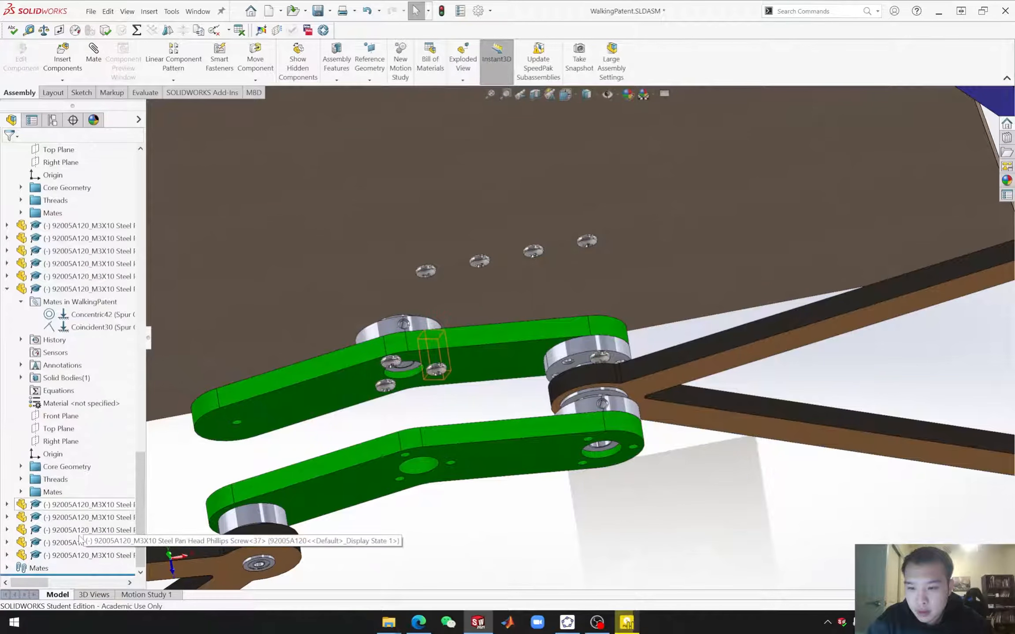
click(62, 556)
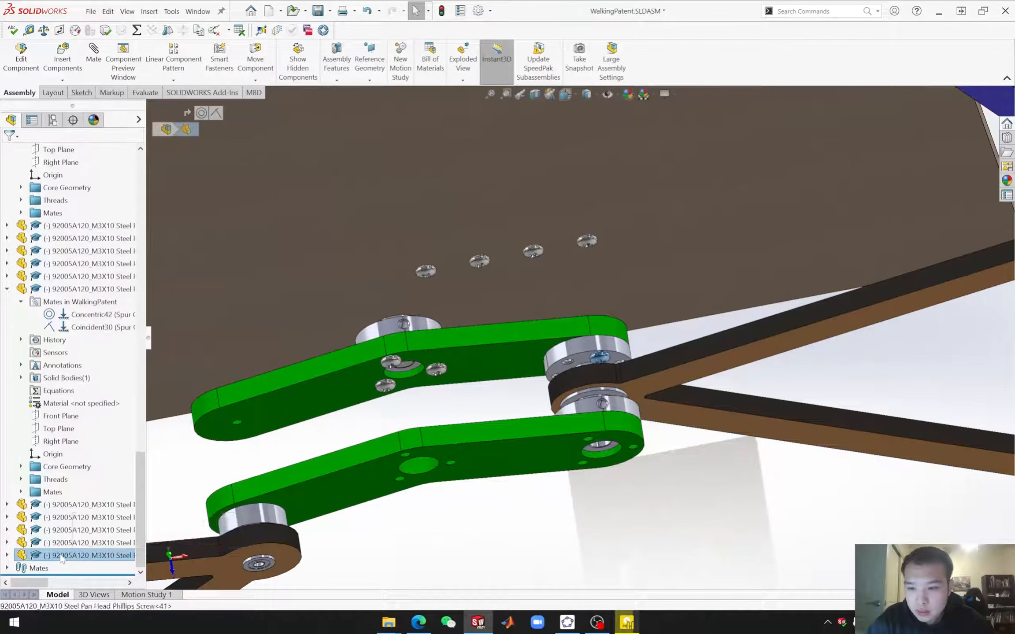
right_click(62, 557)
click(185, 465)
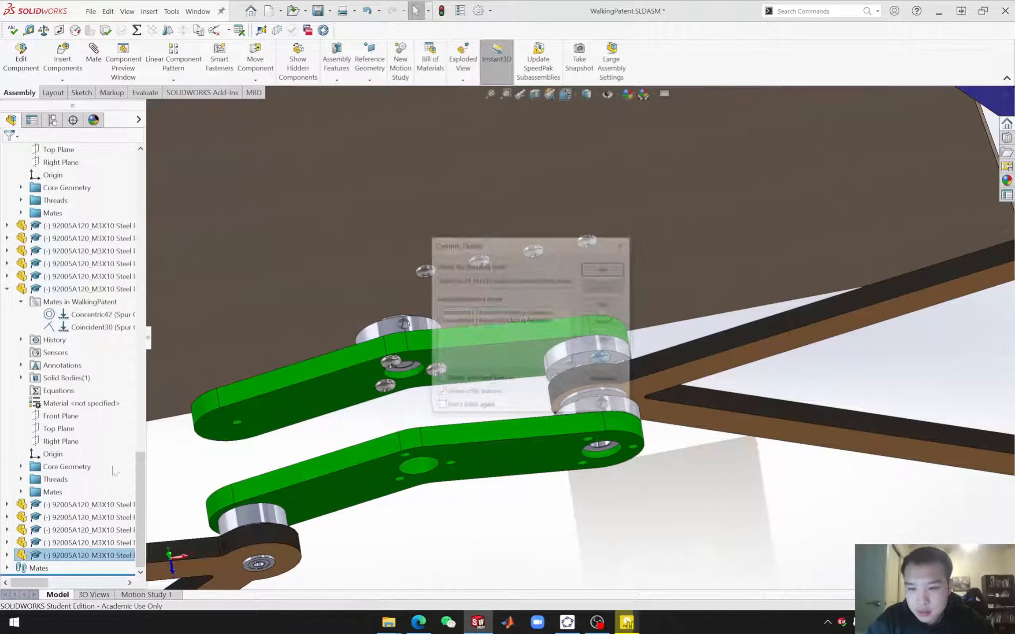
click(606, 266)
Step: Make the base plate transparent so the gears and the back of the rear crank can be reached
click(655, 229)
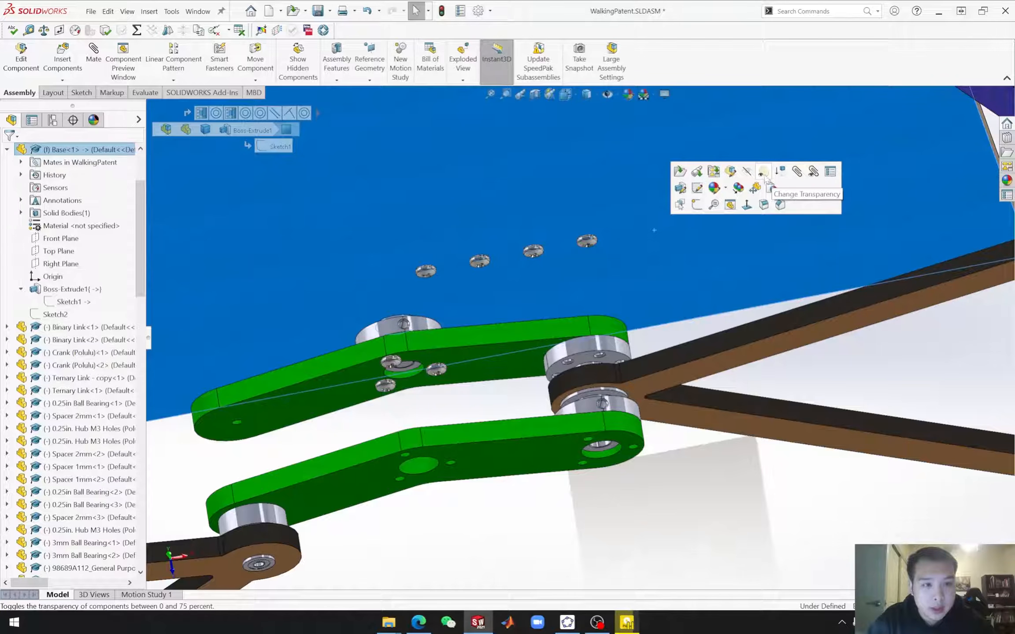
click(764, 177)
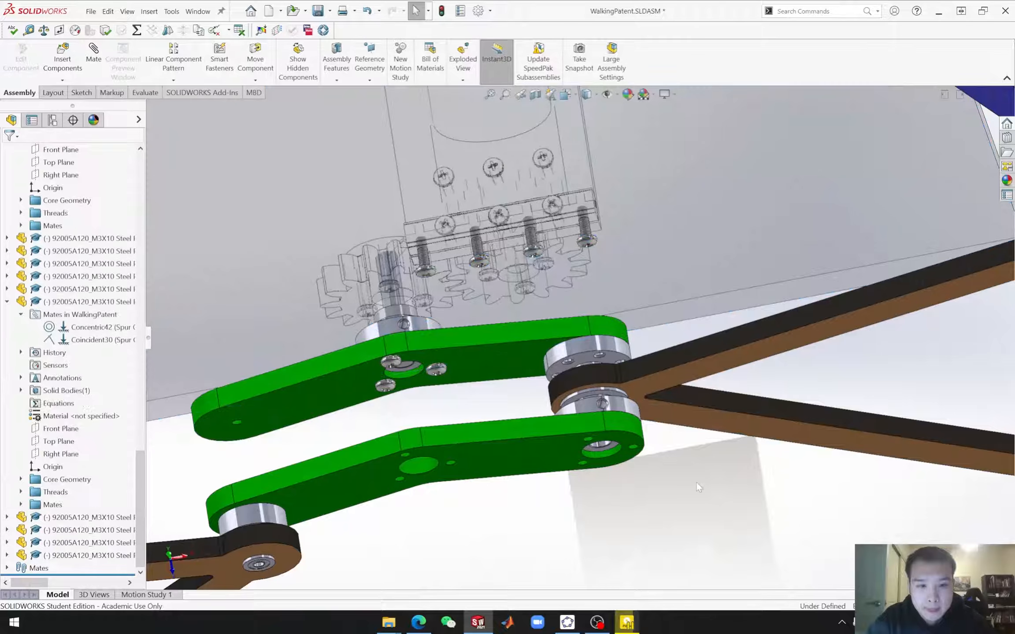
middle_drag(696, 482, 449, 377)
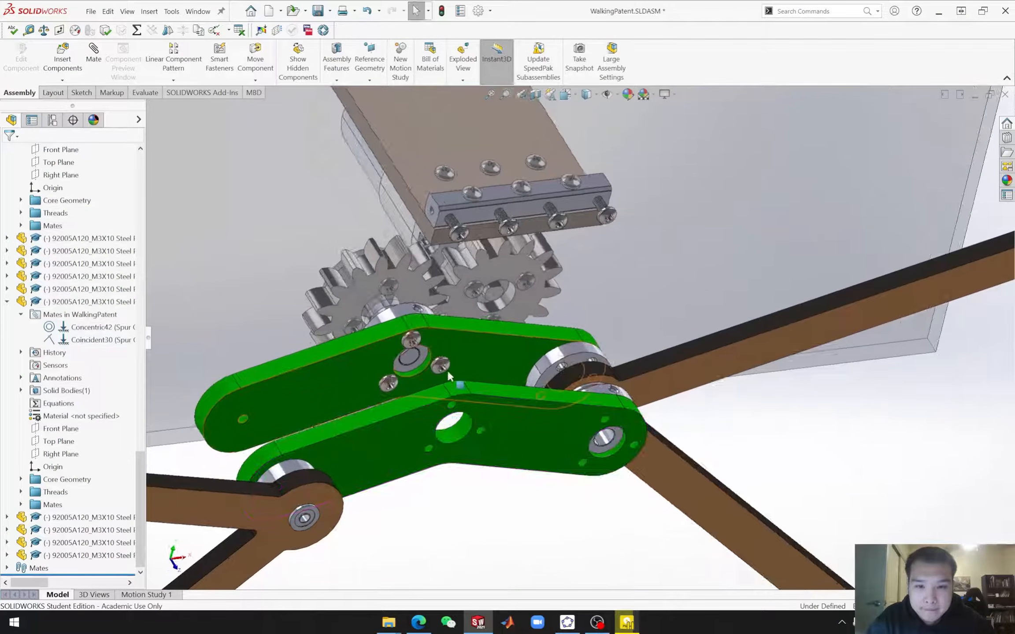
Step: Copy a seated crank screw with its mates into the three end-joint holes of the rear crank, using its gear-facing side
click(442, 366)
right_click(443, 367)
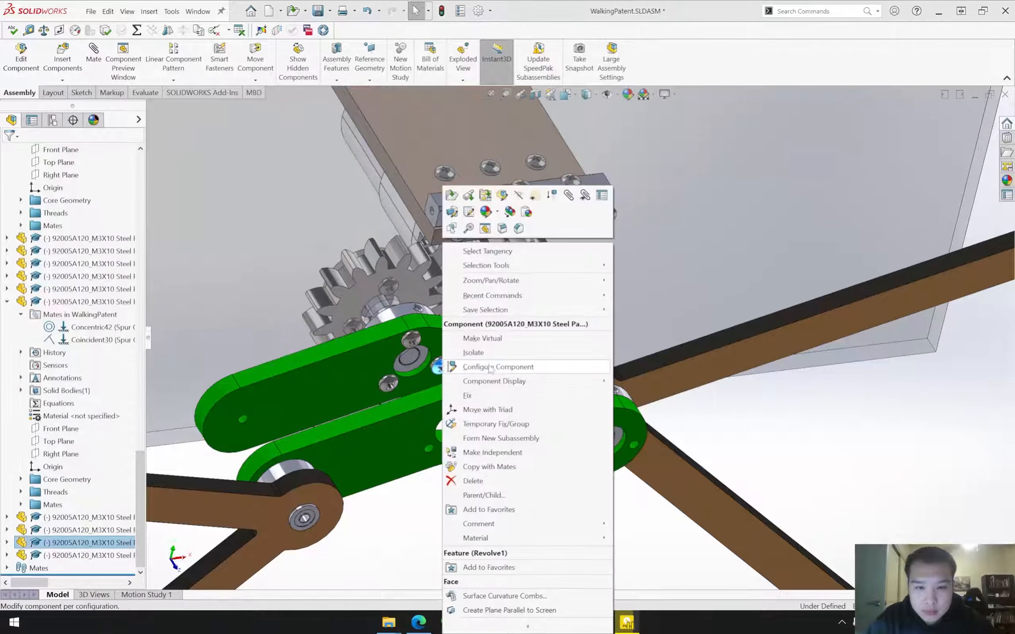
click(505, 470)
middle_drag(534, 479, 793, 531)
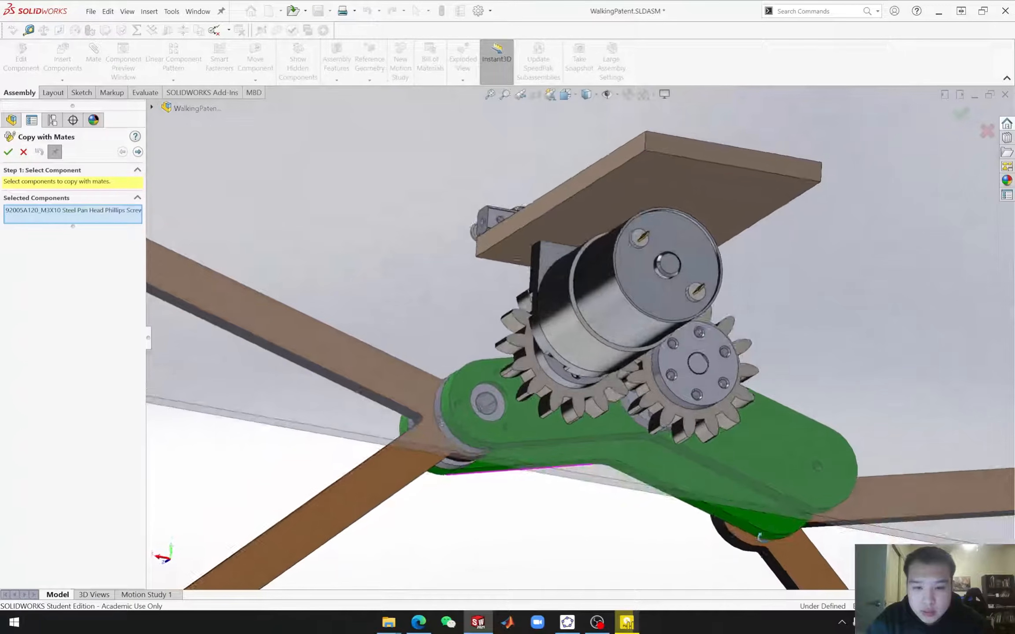
click(138, 151)
scroll(485, 397, down, 10)
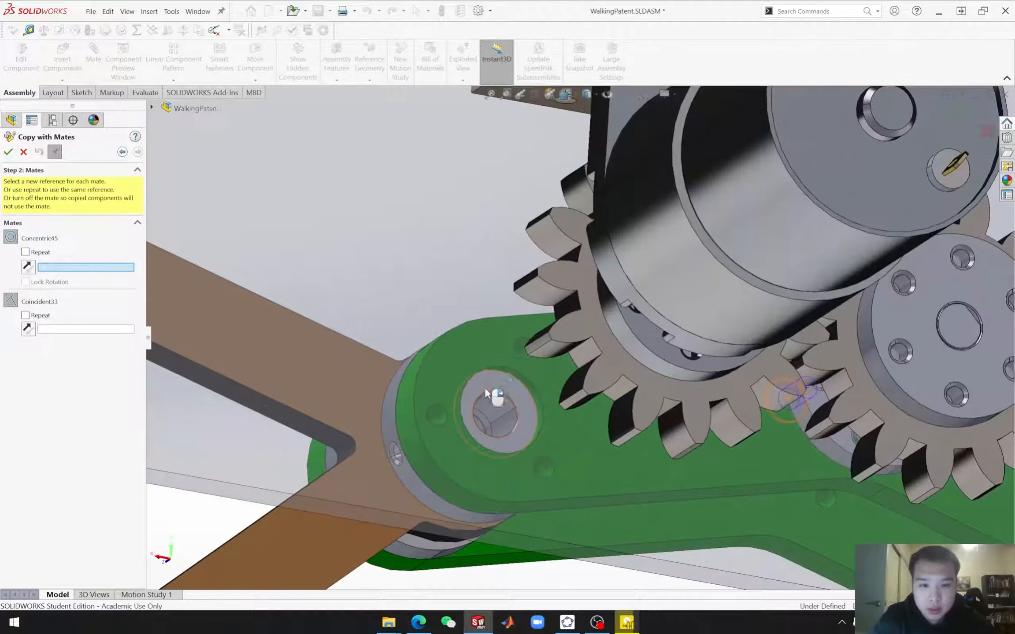
middle_drag(464, 334, 474, 357)
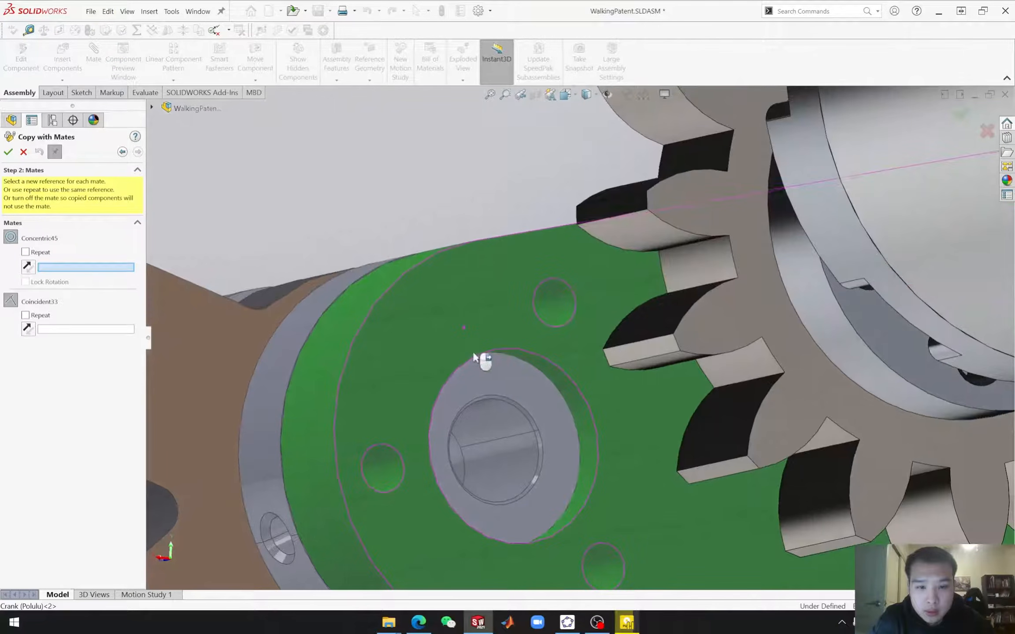
right_click(549, 346)
middle_drag(491, 377, 487, 348)
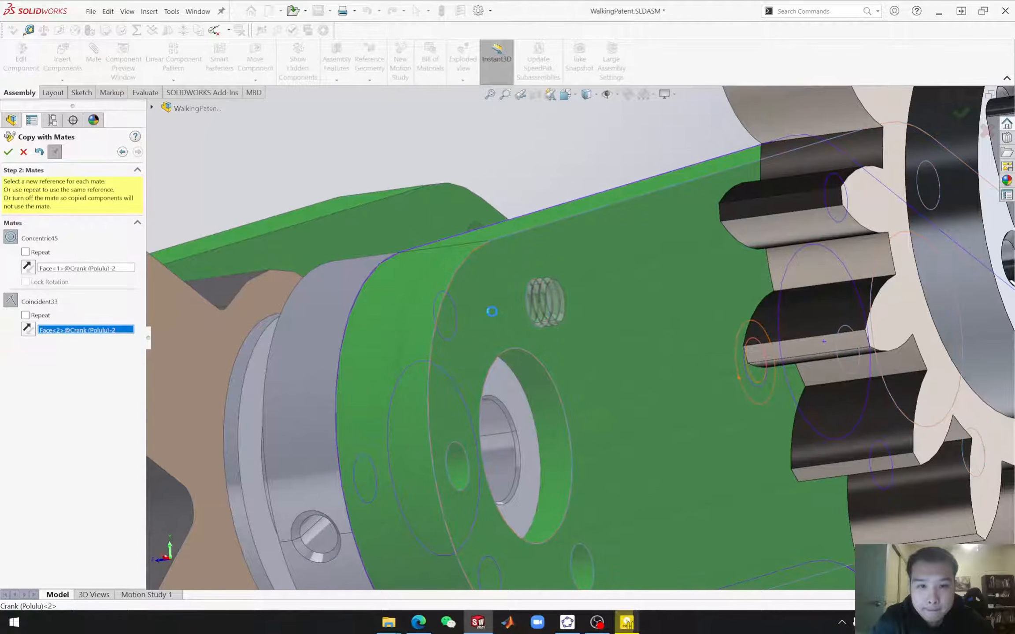
right_click(508, 345)
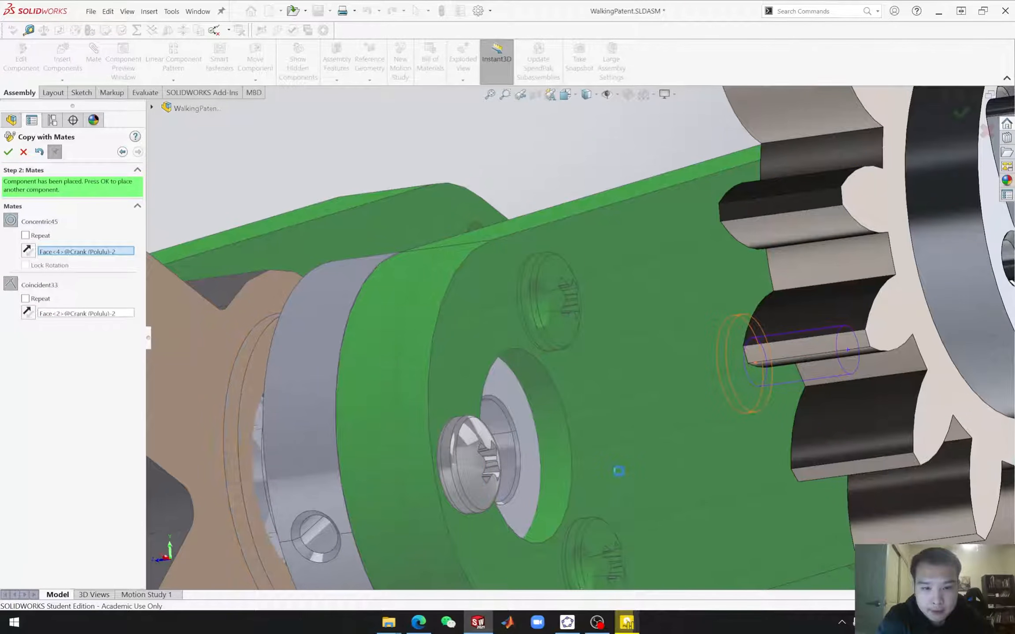
Step: Place three more copied M3X10 screws in the holes around the front crank's end hub, seated on the crank's outer face
middle_drag(595, 484, 641, 487)
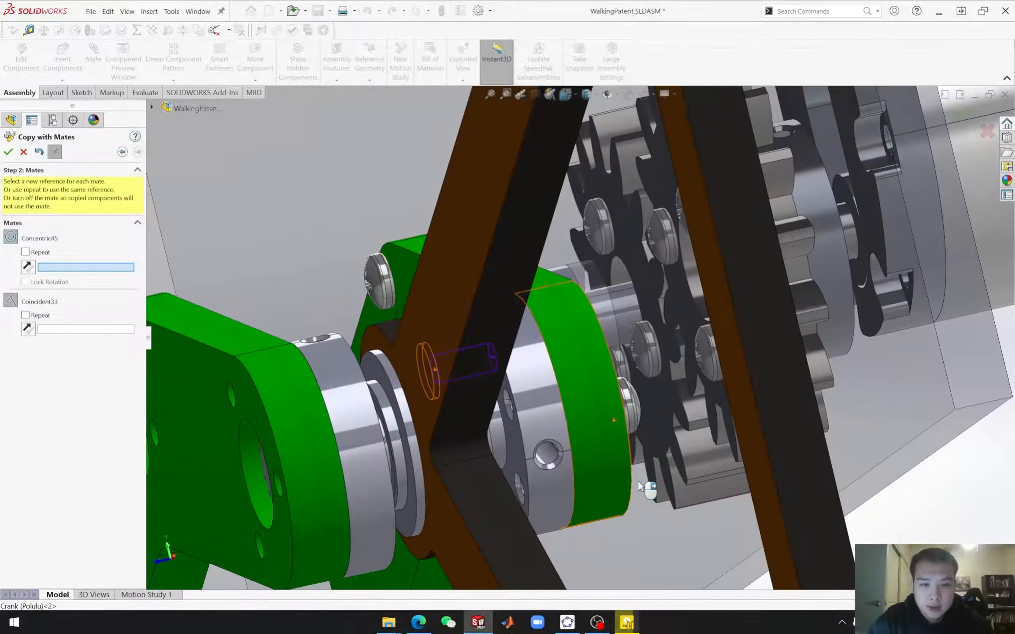
scroll(640, 487, up, 4)
middle_drag(562, 482, 598, 466)
scroll(590, 458, up, 2)
scroll(440, 379, down, 6)
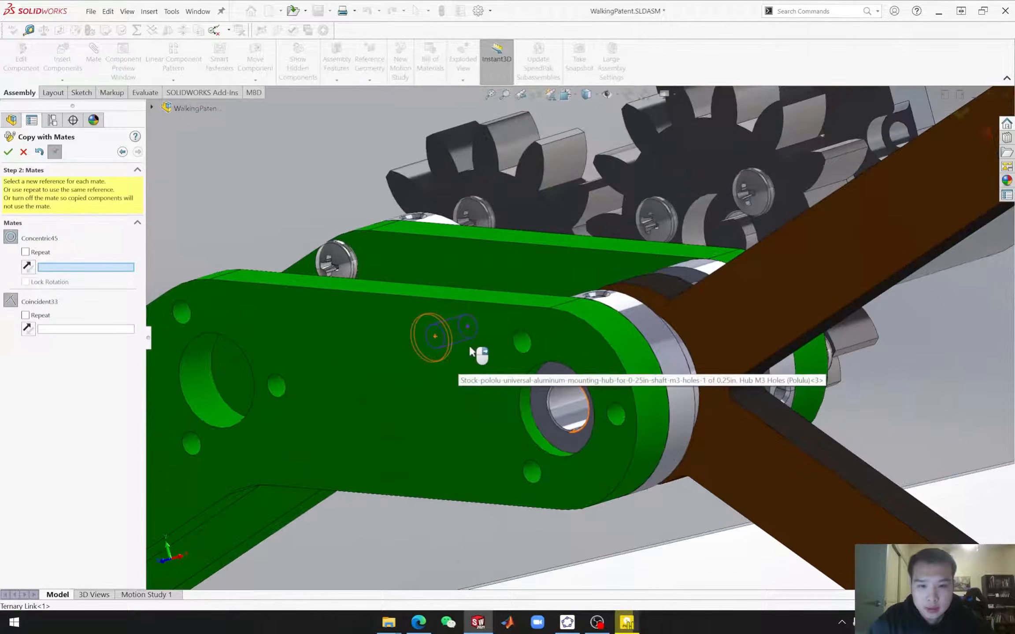
scroll(471, 350, down, 3)
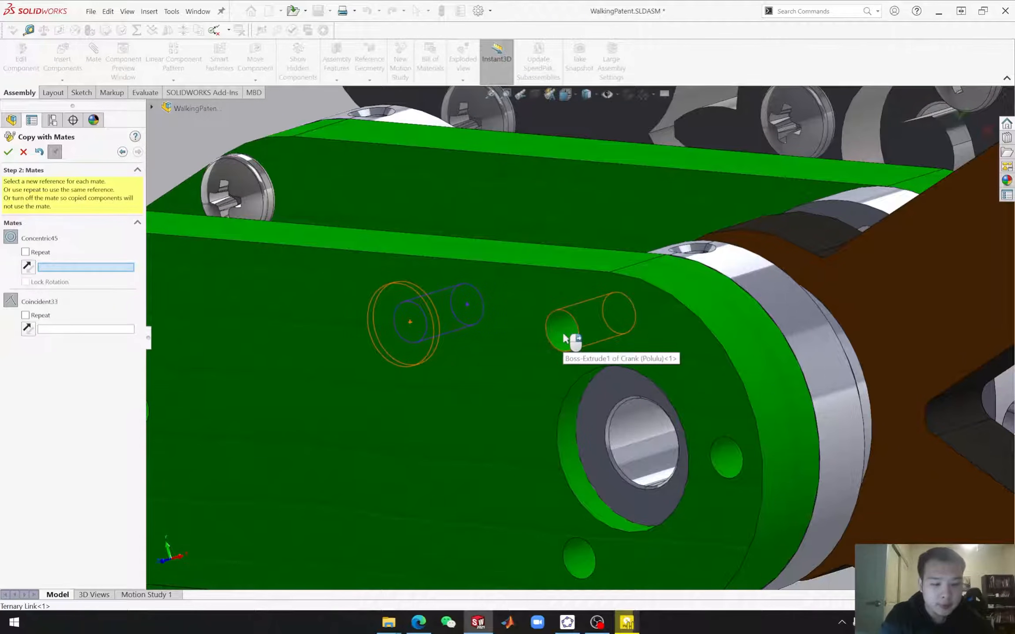
click(526, 359)
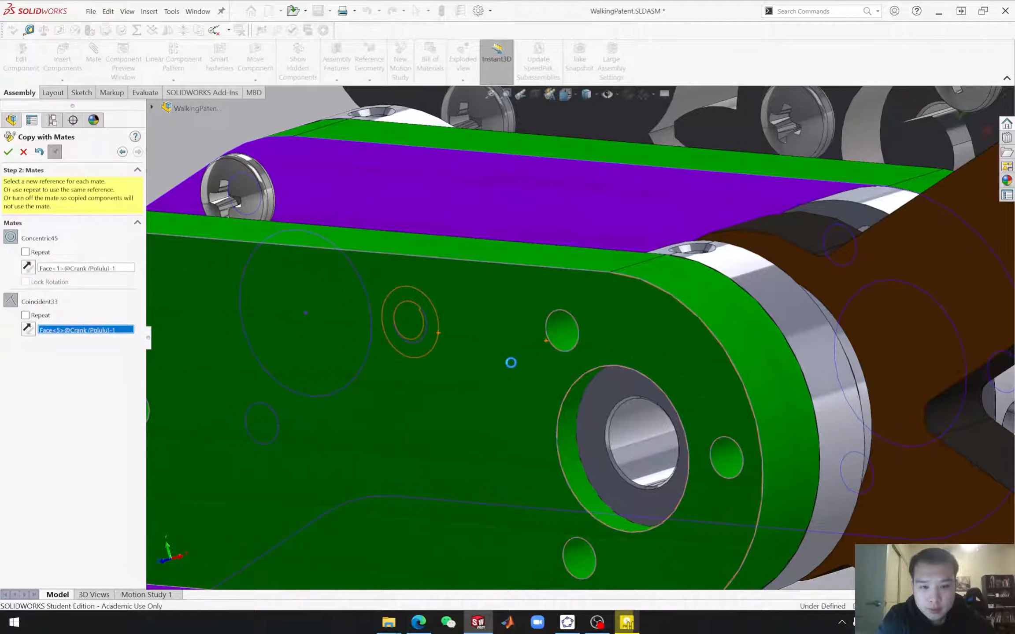
click(511, 363)
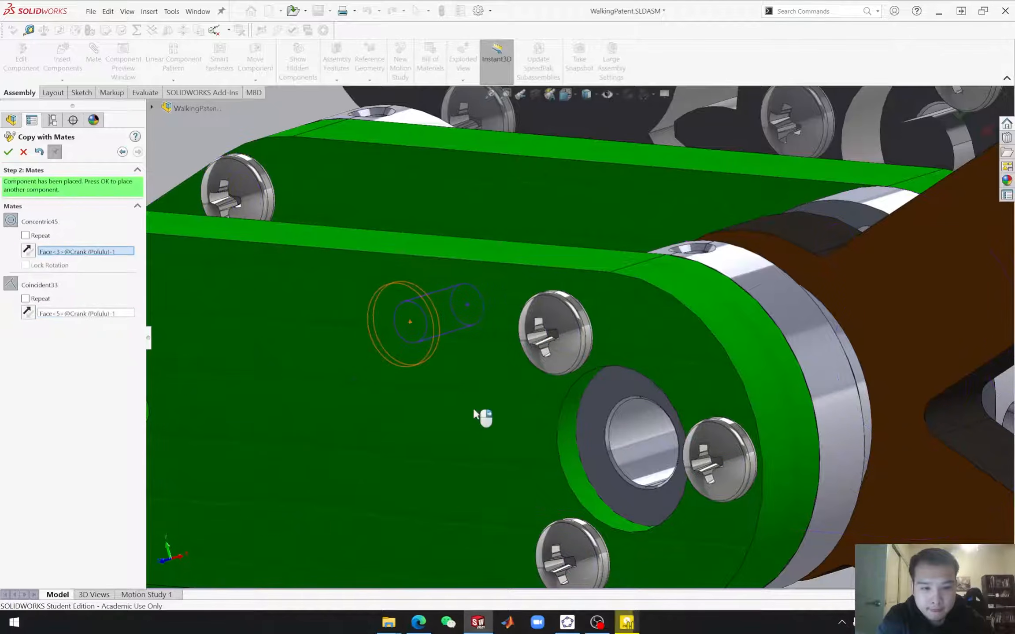
scroll(673, 491, up, 5)
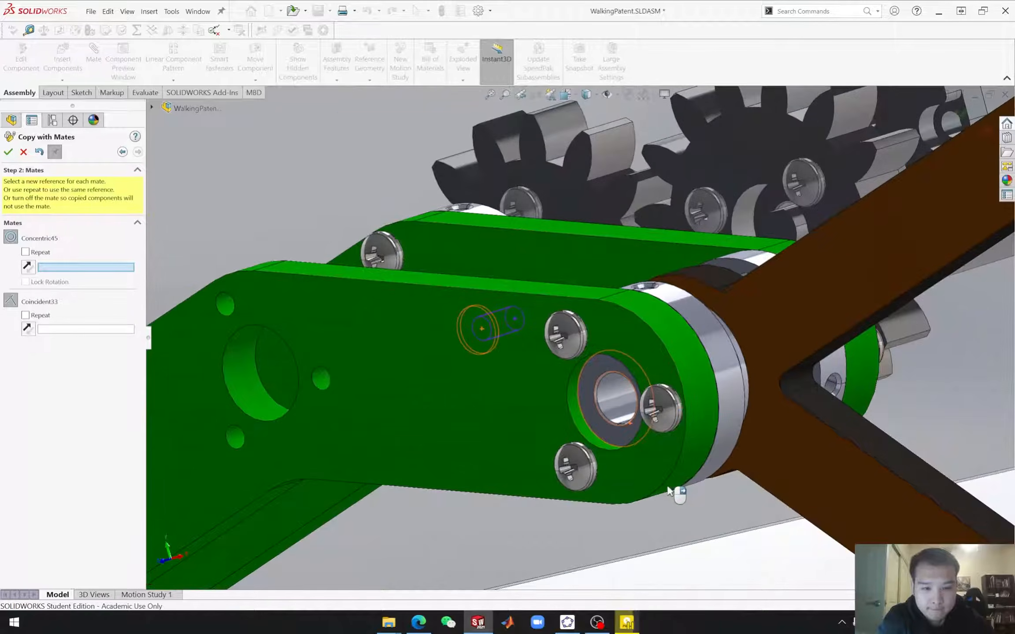
middle_drag(652, 494, 600, 489)
scroll(601, 488, up, 8)
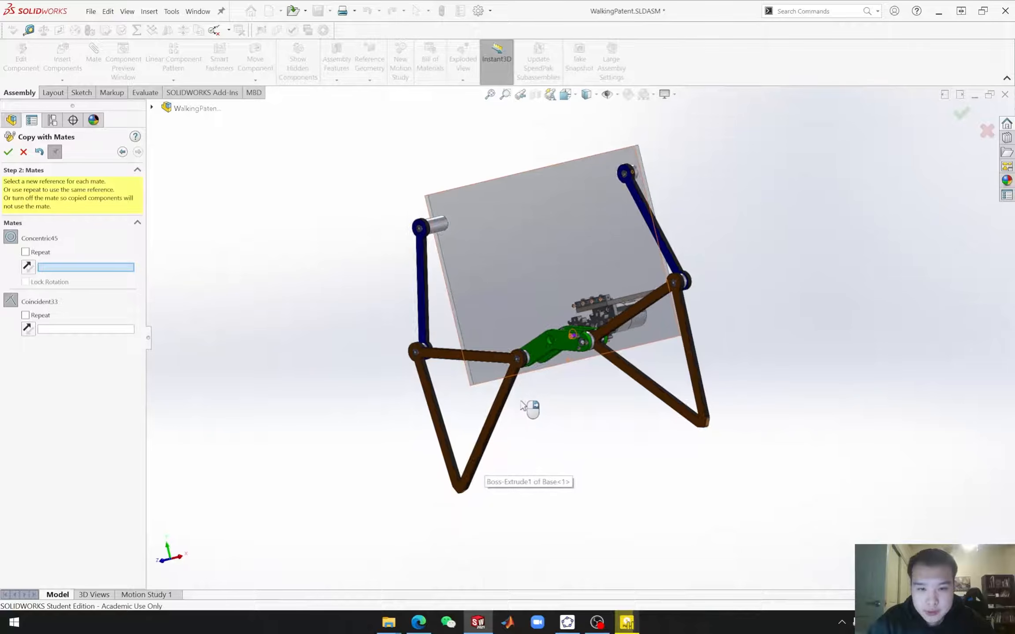
Step: Place a copied M3X10 screw in the 3mm ball bearing where the copied ternary link meets the front crank, seated on the bearing face
mouse_move(522, 406)
middle_down()
mouse_move(555, 442)
mouse_move(539, 399)
middle_up()
scroll(563, 351, down, 6)
middle_drag(563, 351, 529, 337)
scroll(528, 337, down, 8)
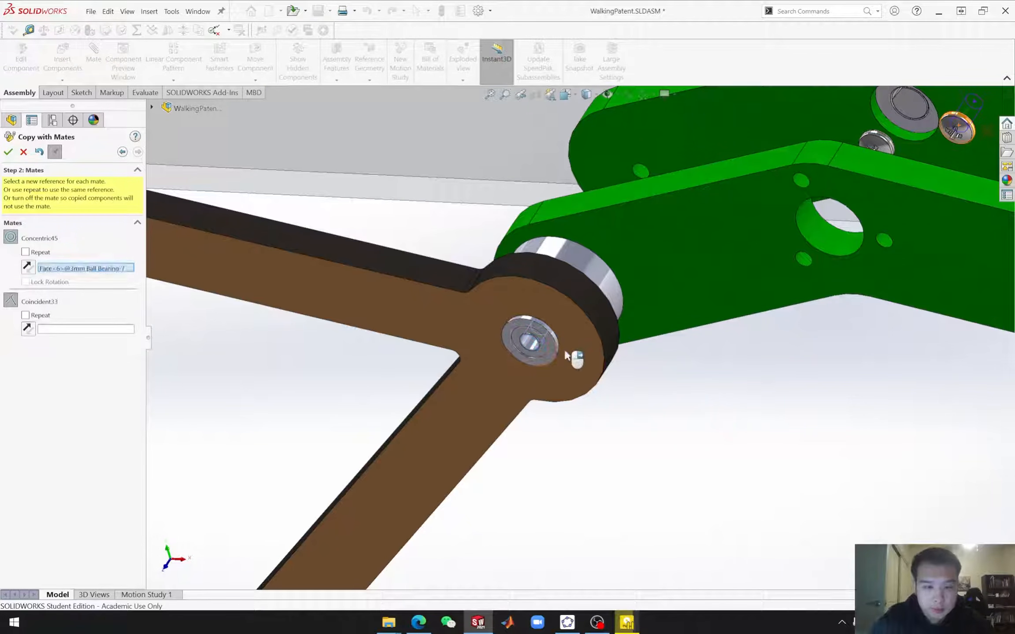
scroll(543, 352, up, 5)
scroll(559, 348, down, 10)
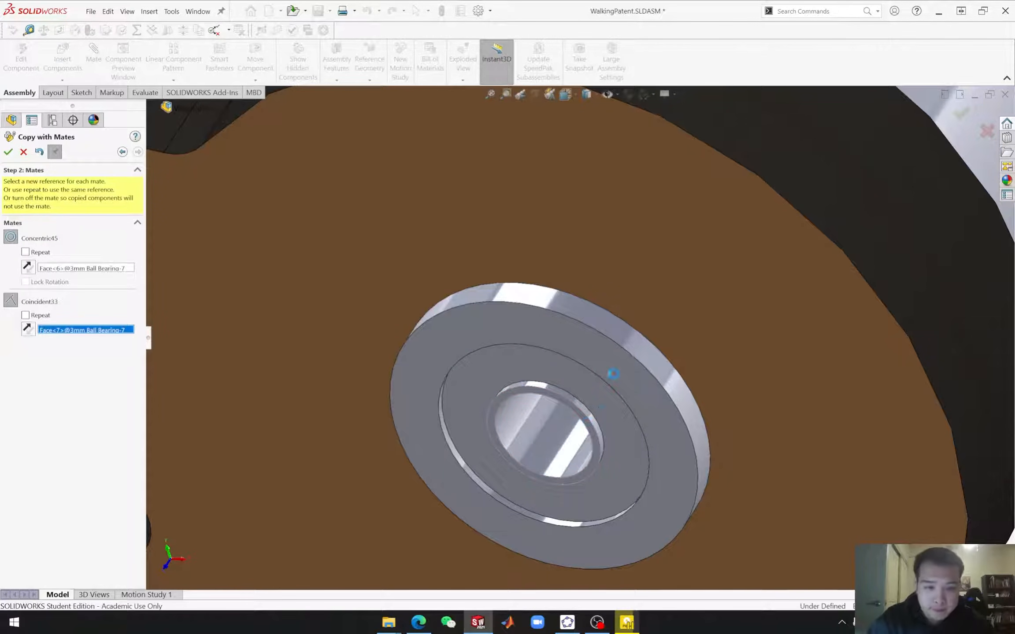
click(614, 378)
scroll(634, 397, up, 8)
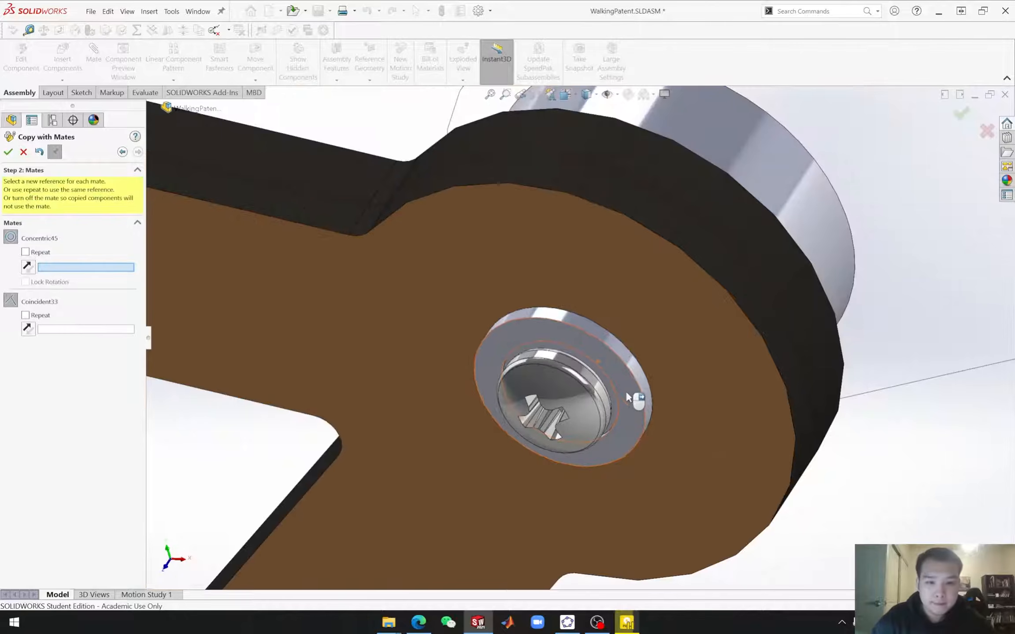
middle_drag(646, 310, 529, 331)
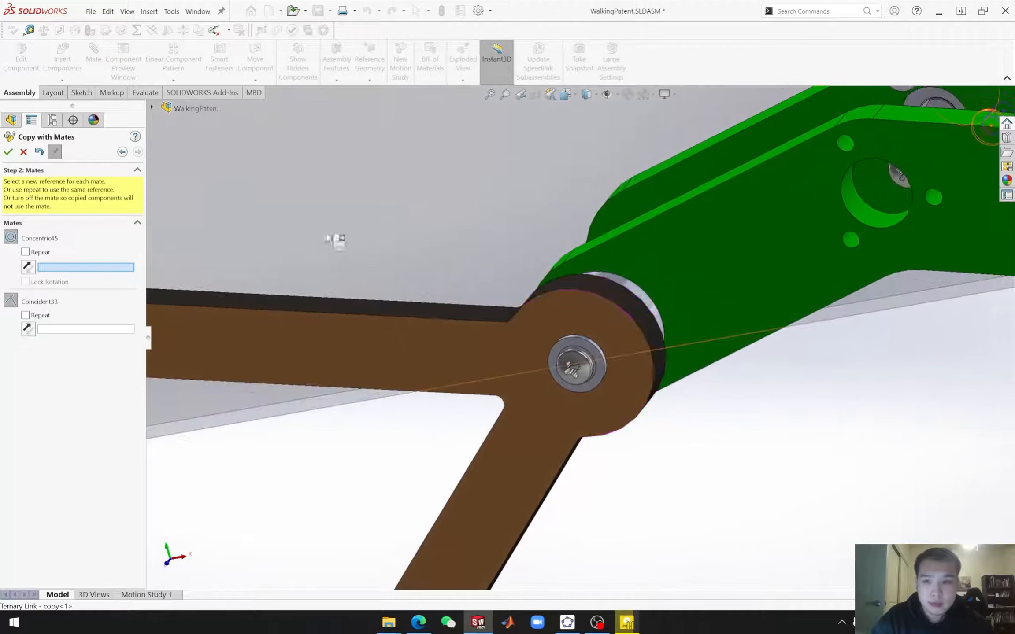
click(24, 151)
Step: Delete the M3X10 screw from the ball bearing joining the copied ternary link to the front crank, including its mates
scroll(687, 459, up, 10)
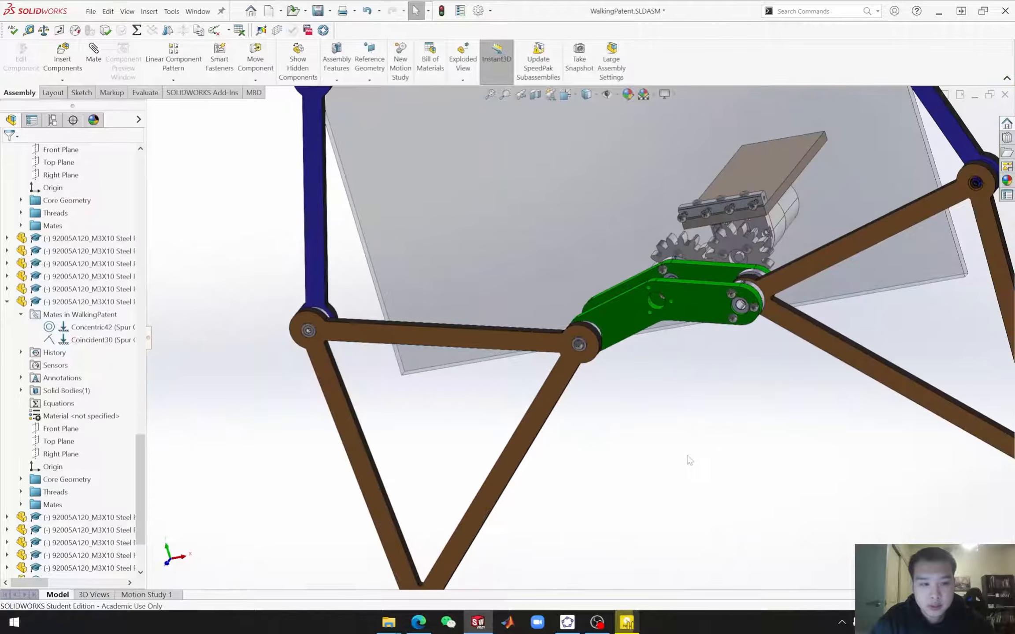
scroll(652, 333, down, 3)
middle_drag(607, 374, 578, 385)
scroll(487, 343, down, 6)
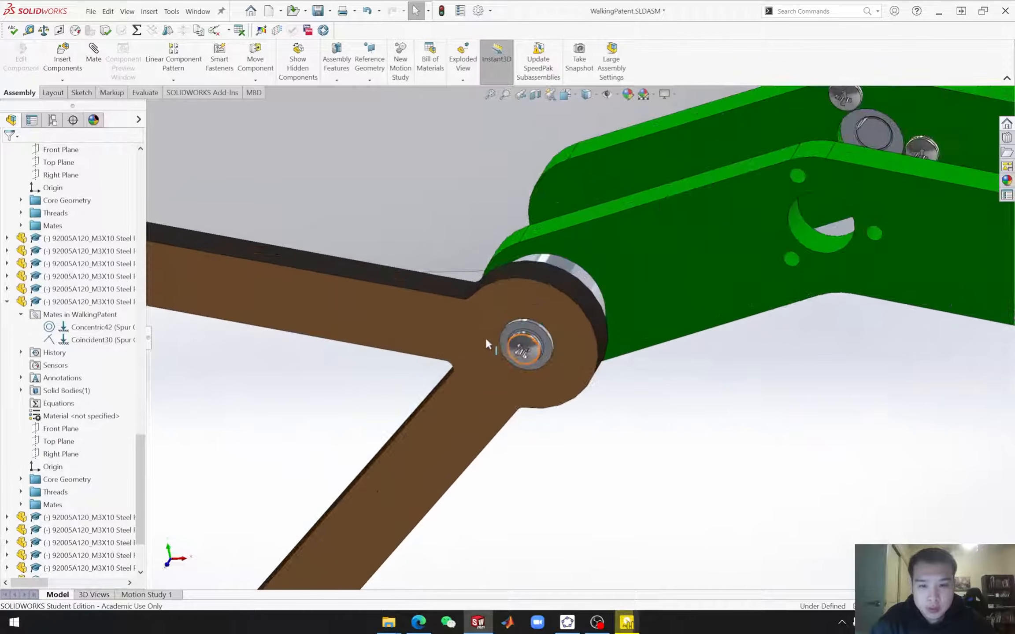
click(524, 345)
right_click(79, 555)
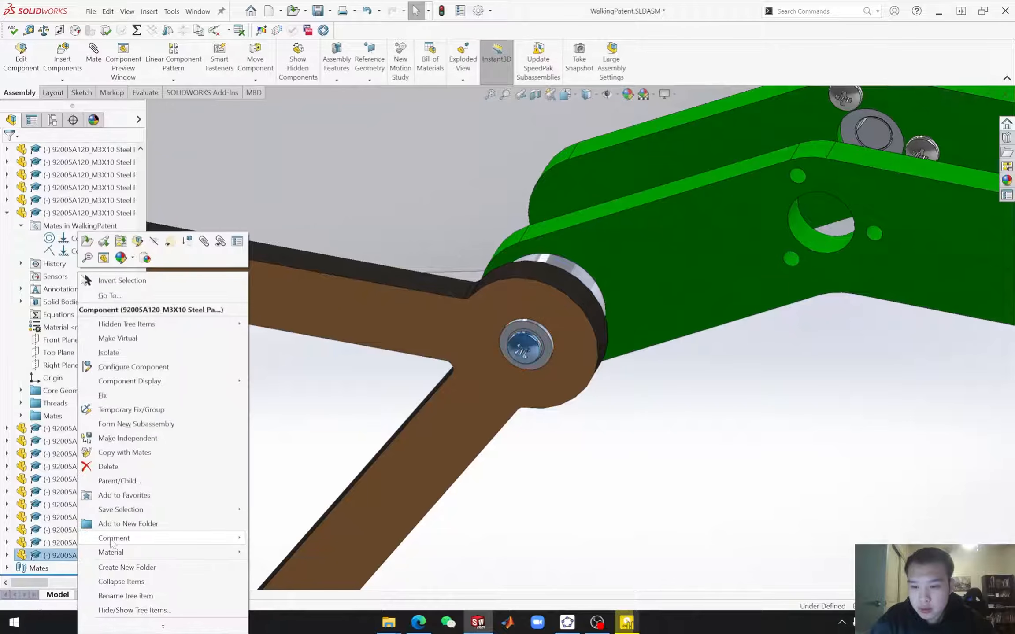
click(108, 467)
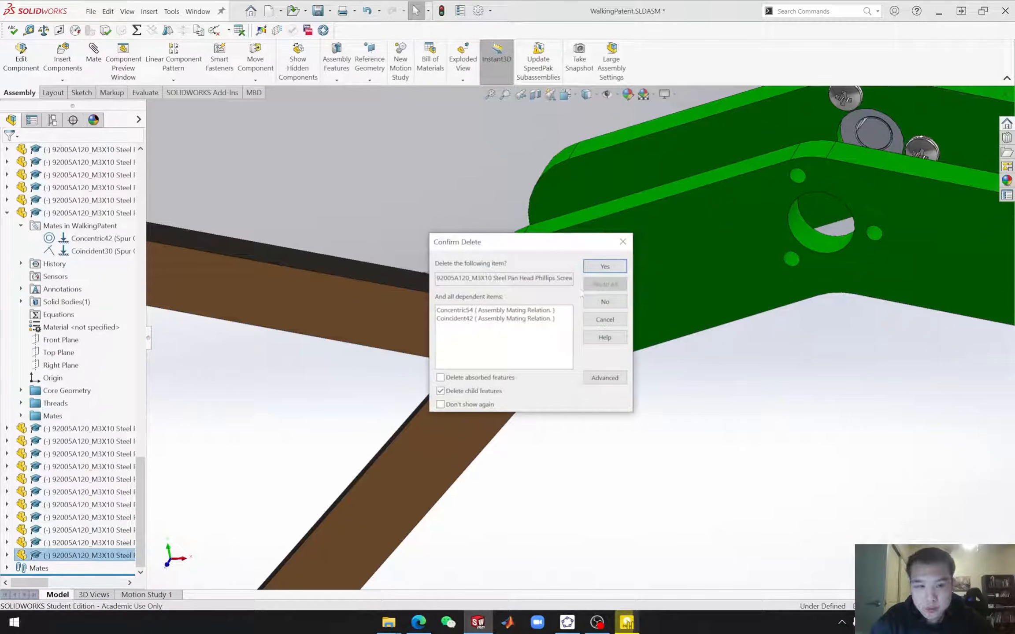
click(603, 267)
Step: Copy the blue rocker link's M3x25 pivot screw with its mates into the ball bearing joining the copied ternary link to the front crank
scroll(679, 470, up, 8)
middle_drag(679, 469, 546, 247)
scroll(545, 245, down, 6)
scroll(544, 244, down, 2)
middle_drag(472, 362, 441, 320)
click(440, 318)
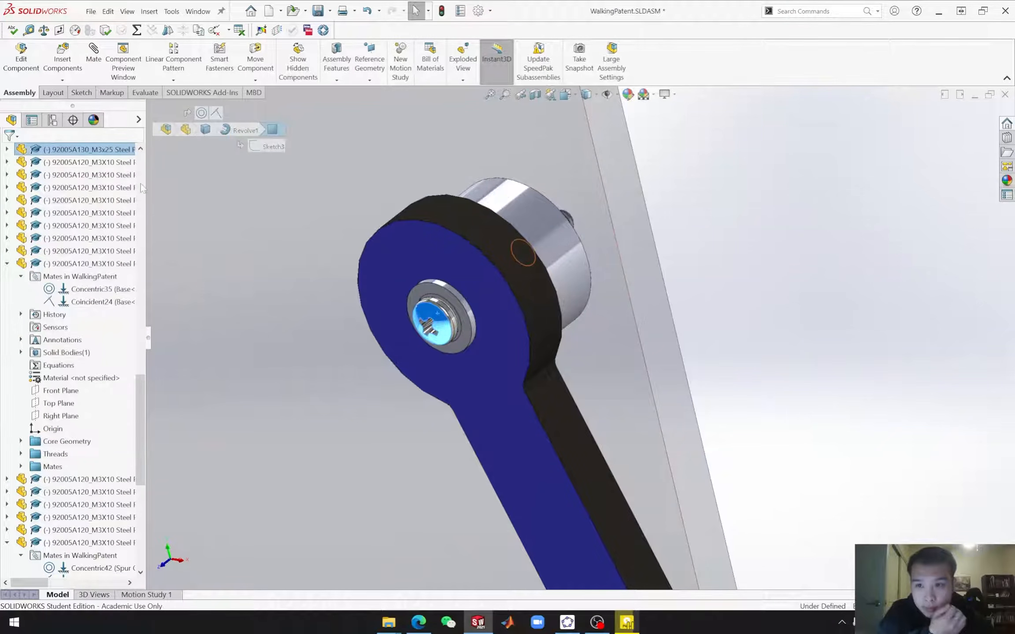
right_click(101, 151)
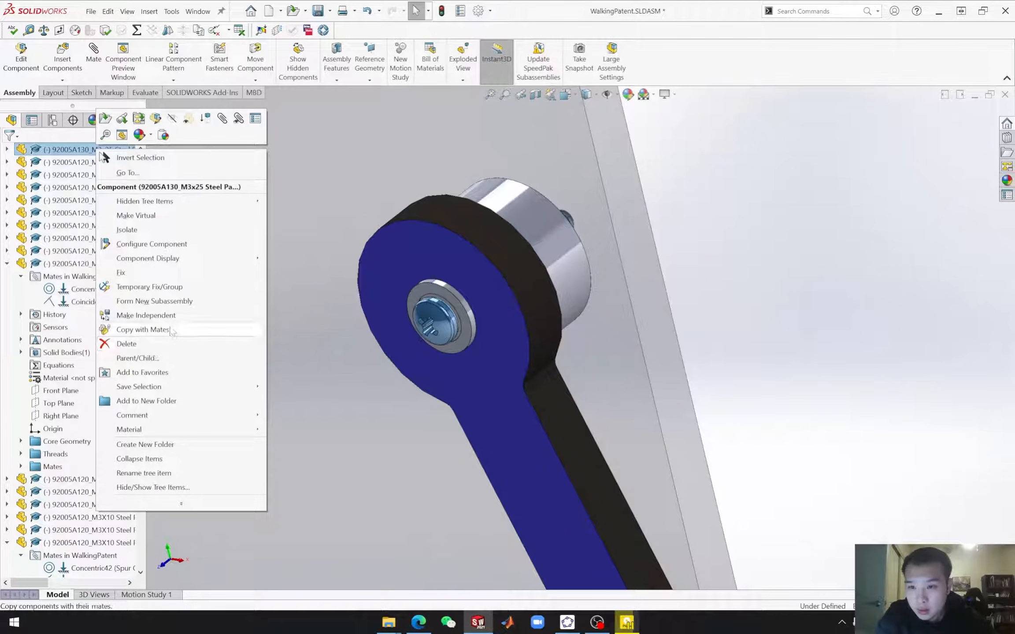
click(142, 330)
scroll(331, 459, up, 8)
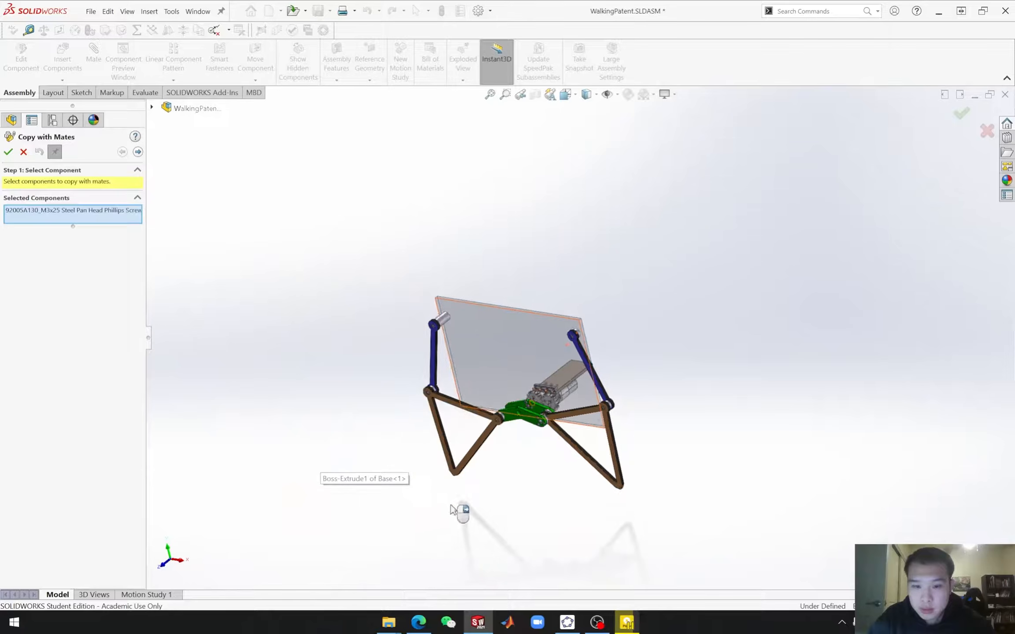
scroll(497, 320, down, 8)
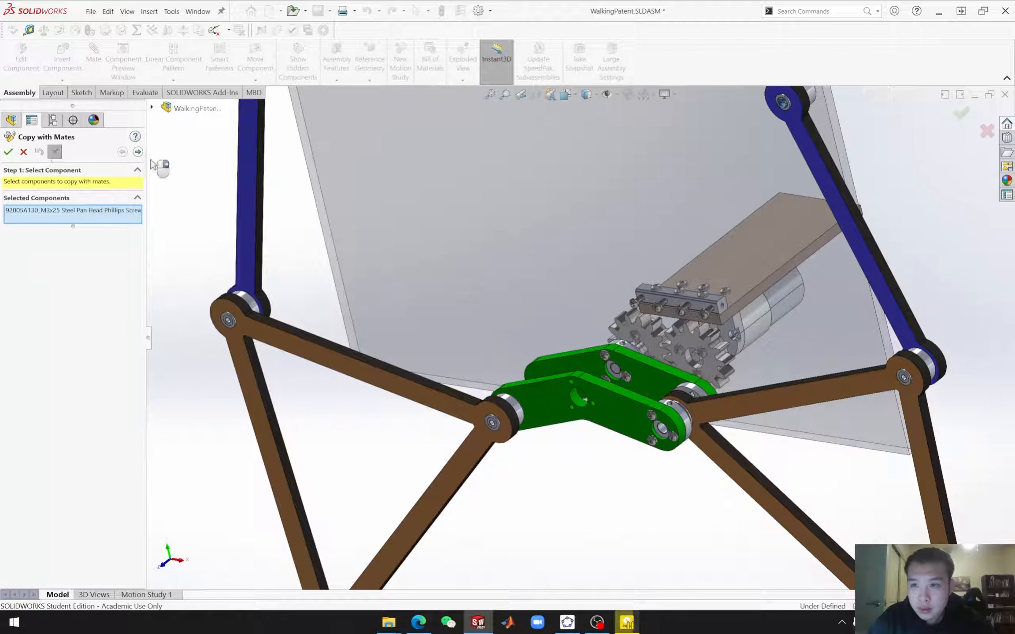
click(138, 152)
scroll(462, 378, down, 10)
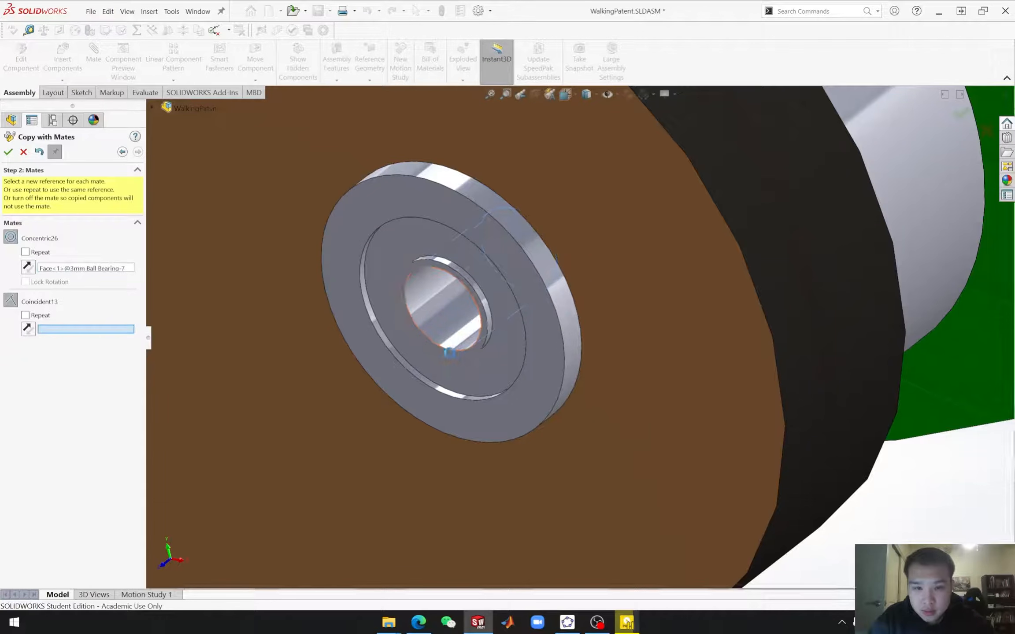
click(447, 353)
scroll(550, 389, up, 10)
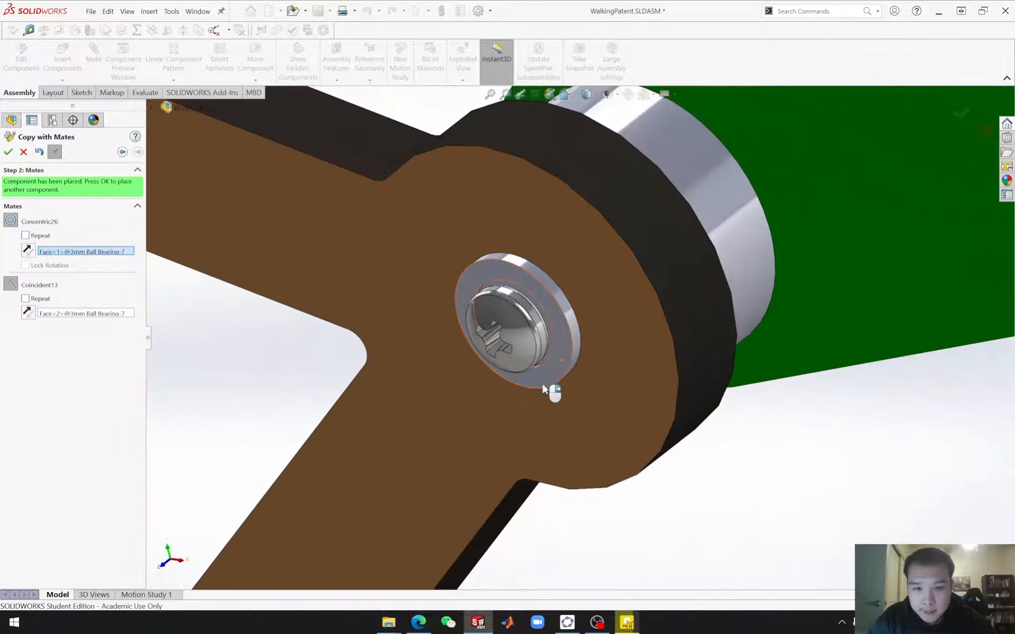
Step: Place another copied M3x25 screw in the ball bearing joining the original ternary link to its blue link, seated on the bearing face
middle_drag(646, 382, 661, 318)
scroll(782, 336, down, 3)
scroll(782, 336, down, 2)
middle_drag(699, 372, 700, 420)
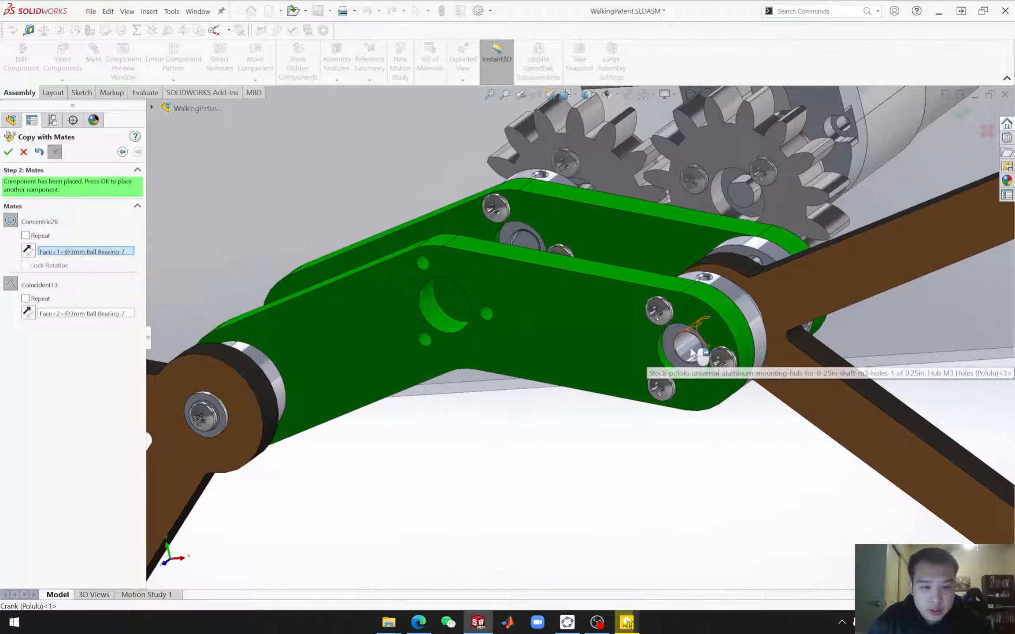
scroll(683, 398, up, 3)
scroll(685, 437, up, 5)
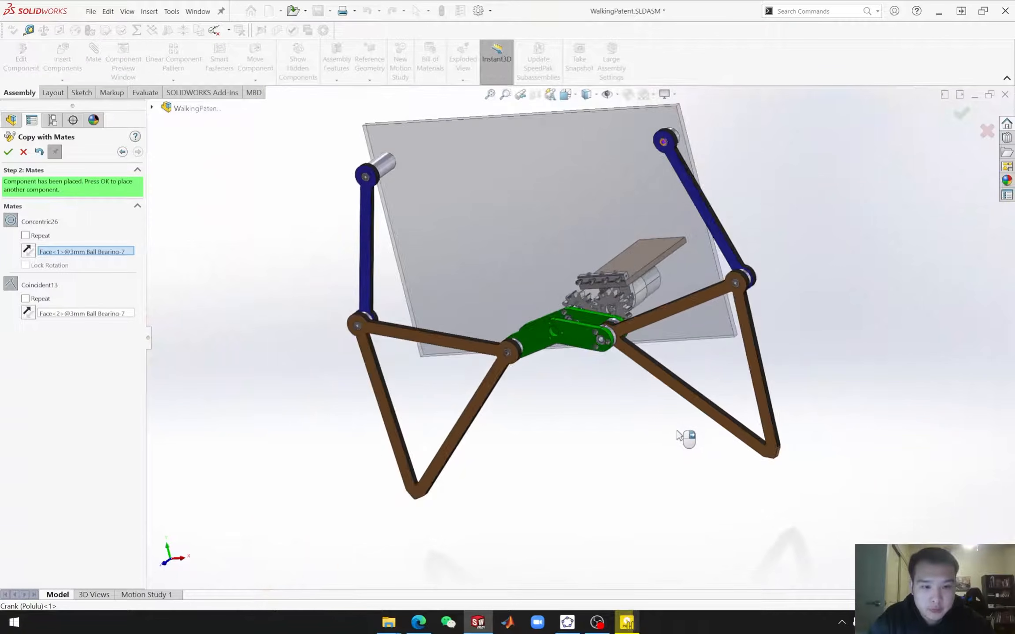
scroll(713, 361, down, 6)
scroll(777, 265, down, 5)
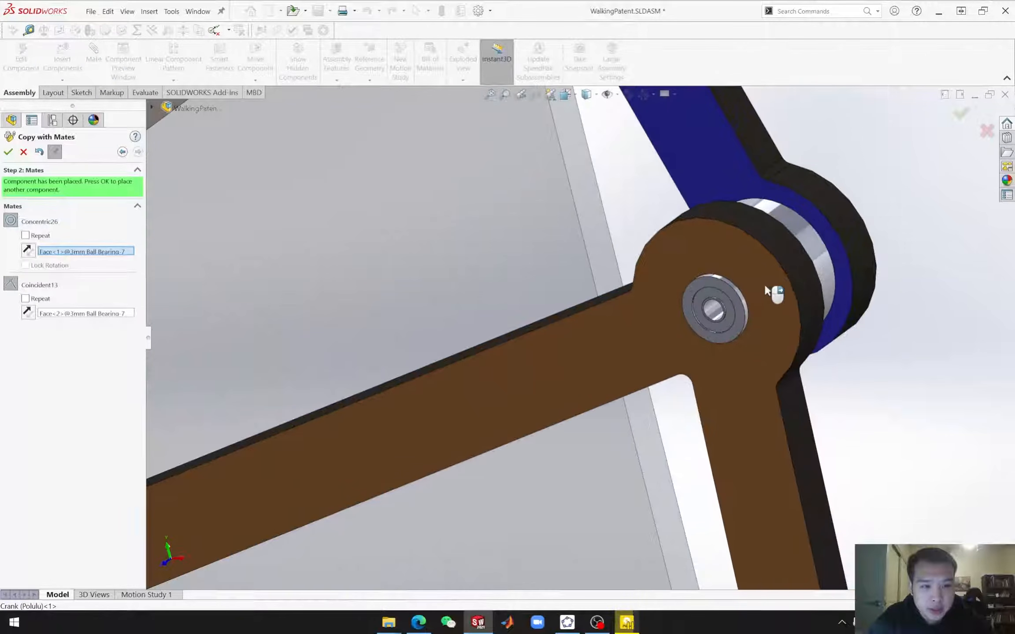
scroll(694, 323, down, 2)
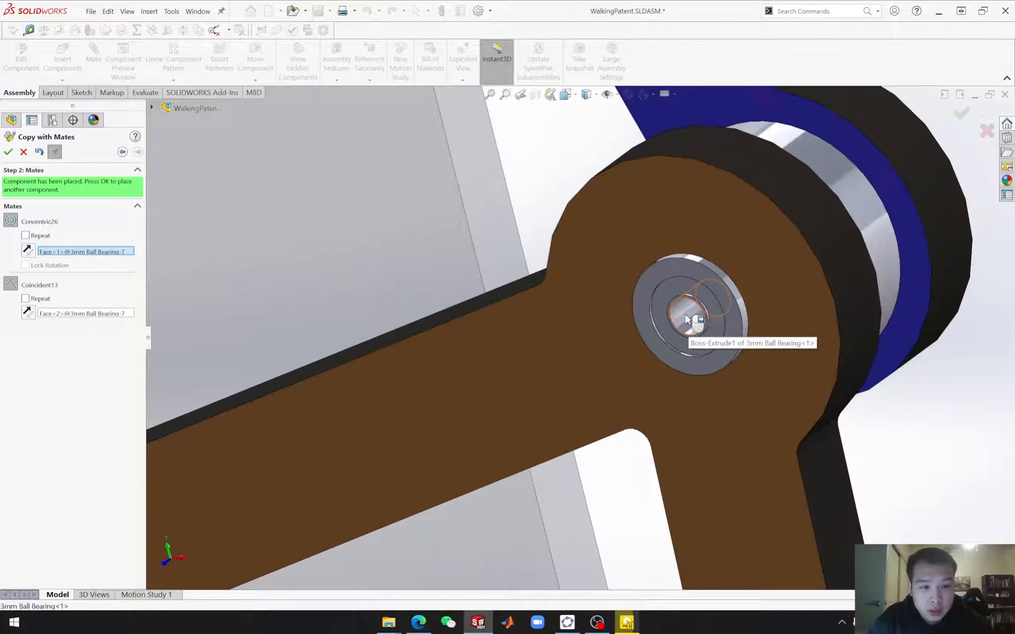
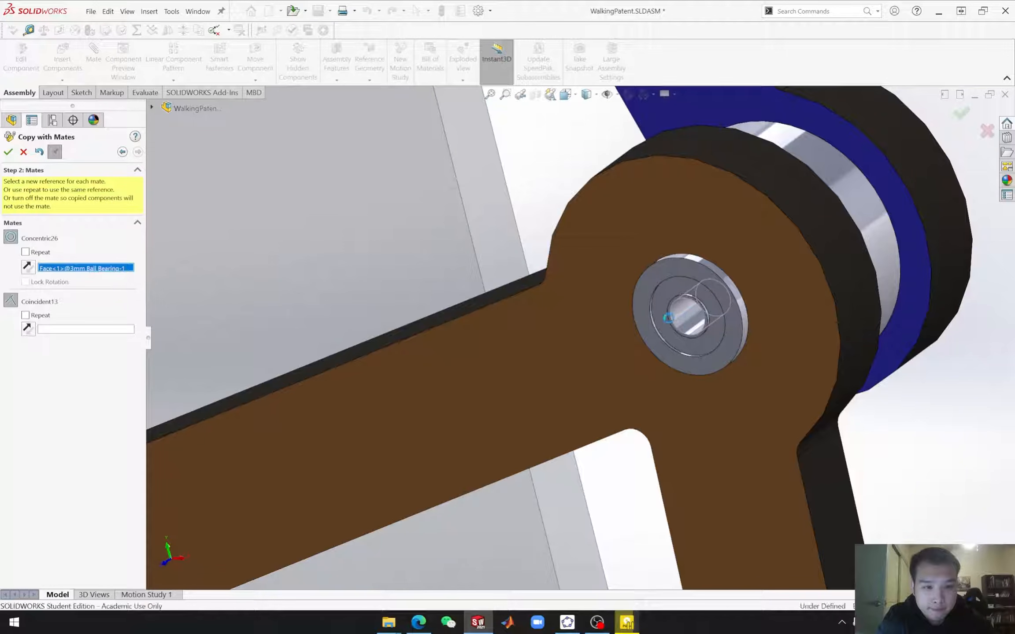
scroll(667, 323, down, 3)
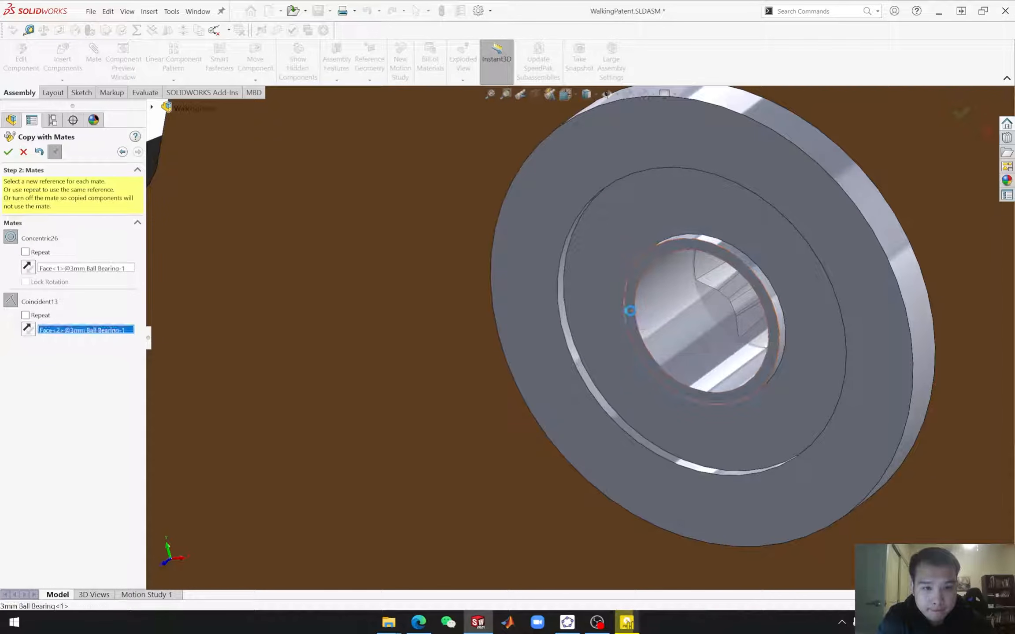
click(630, 311)
scroll(634, 330, up, 8)
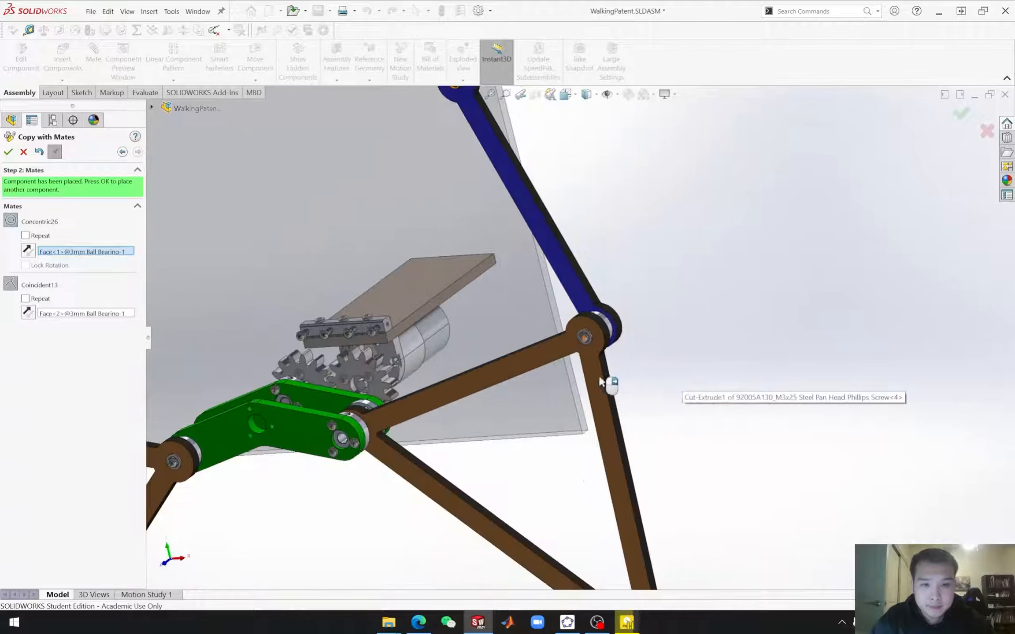
Step: Place a further copied M3x25 screw in the ball bearing joining the copied ternary link to its blue link, seated on the bearing face
scroll(603, 382, up, 8)
middle_drag(534, 376, 557, 383)
scroll(429, 298, down, 4)
scroll(521, 364, down, 2)
scroll(537, 484, up, 1)
scroll(537, 482, down, 6)
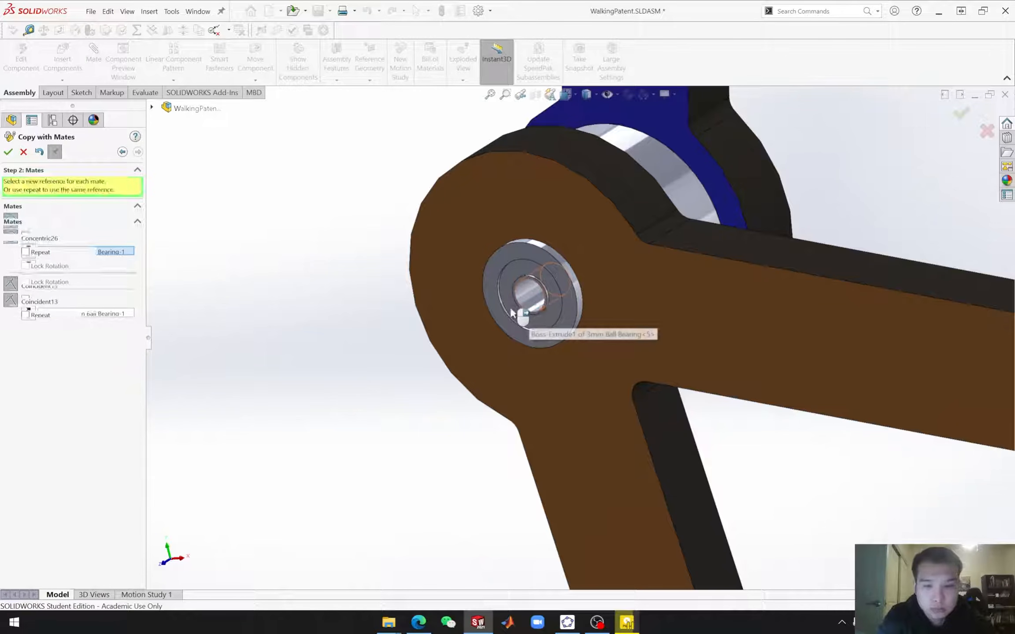
scroll(524, 313, down, 3)
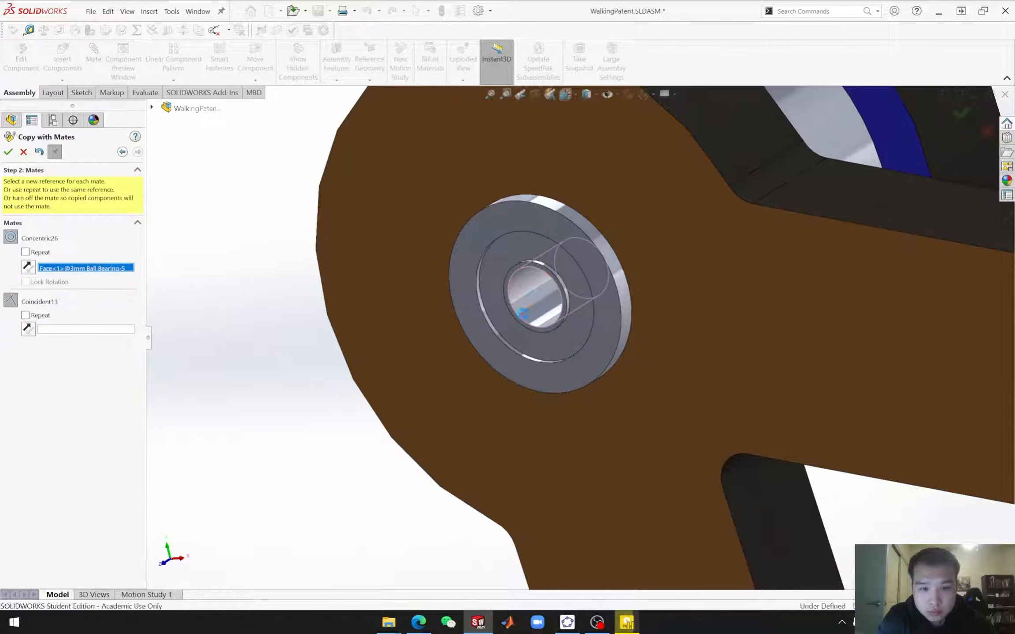
click(577, 336)
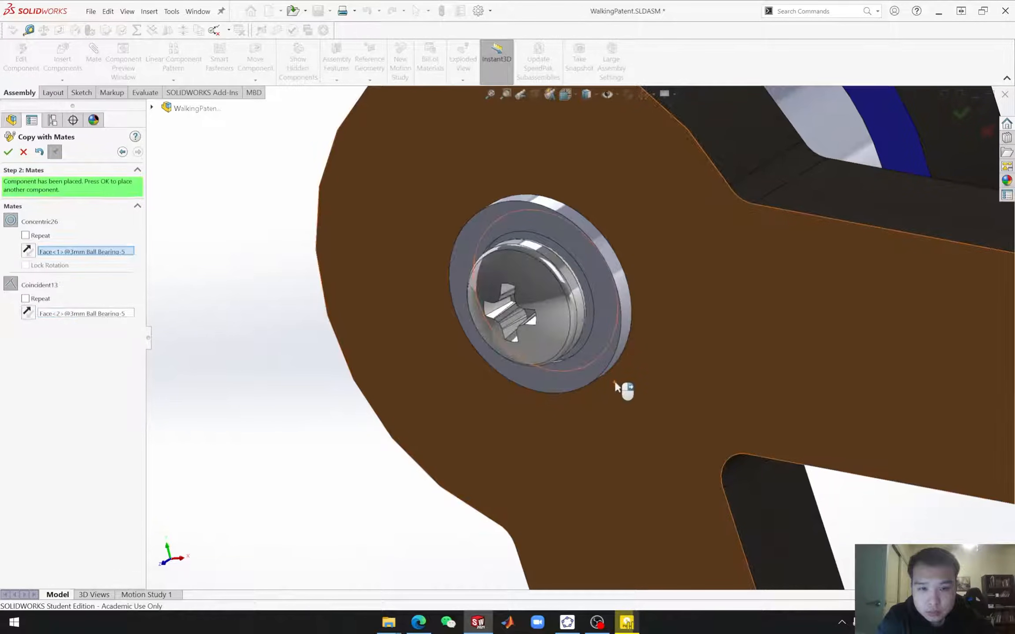
Step: End the screw copying and examine the link joints, crank hubs and gears from the side for screw fit and spacing
scroll(623, 389, up, 8)
scroll(682, 440, up, 5)
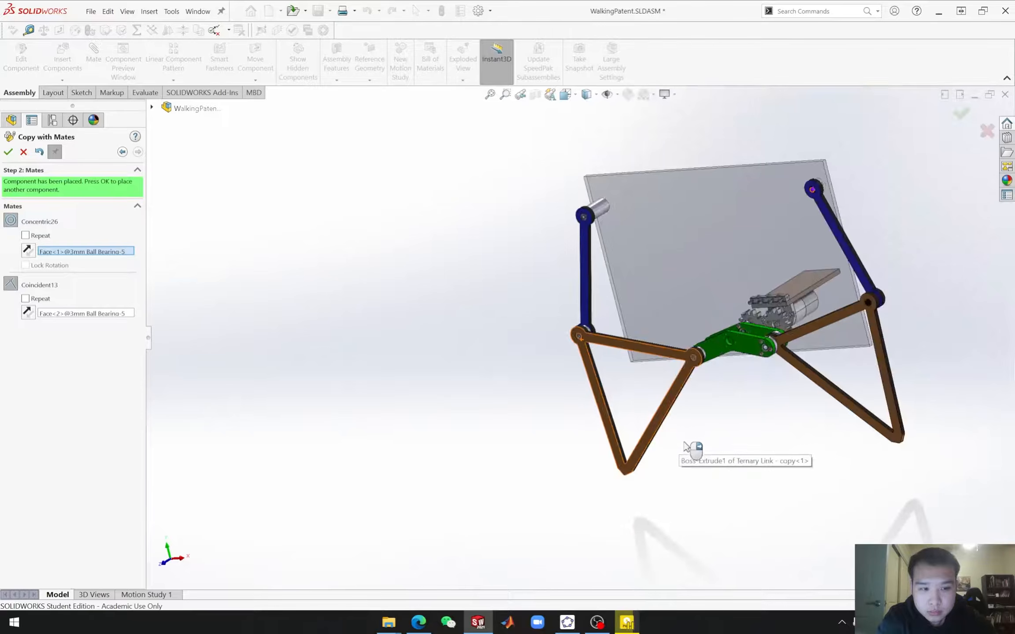
scroll(757, 435, up, 1)
scroll(823, 323, down, 3)
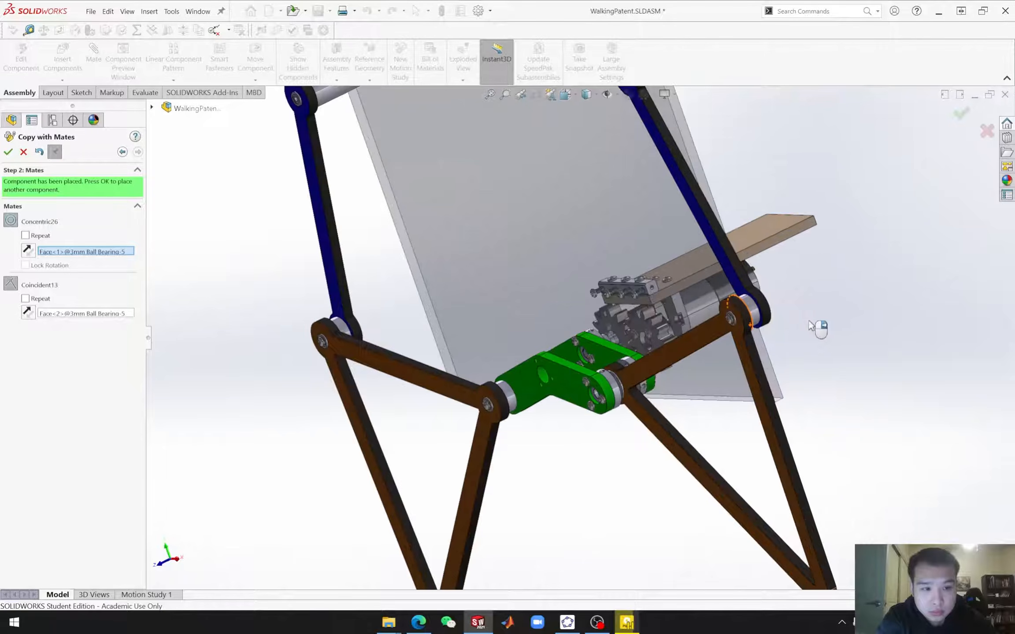
scroll(754, 324, up, 3)
scroll(646, 346, up, 2)
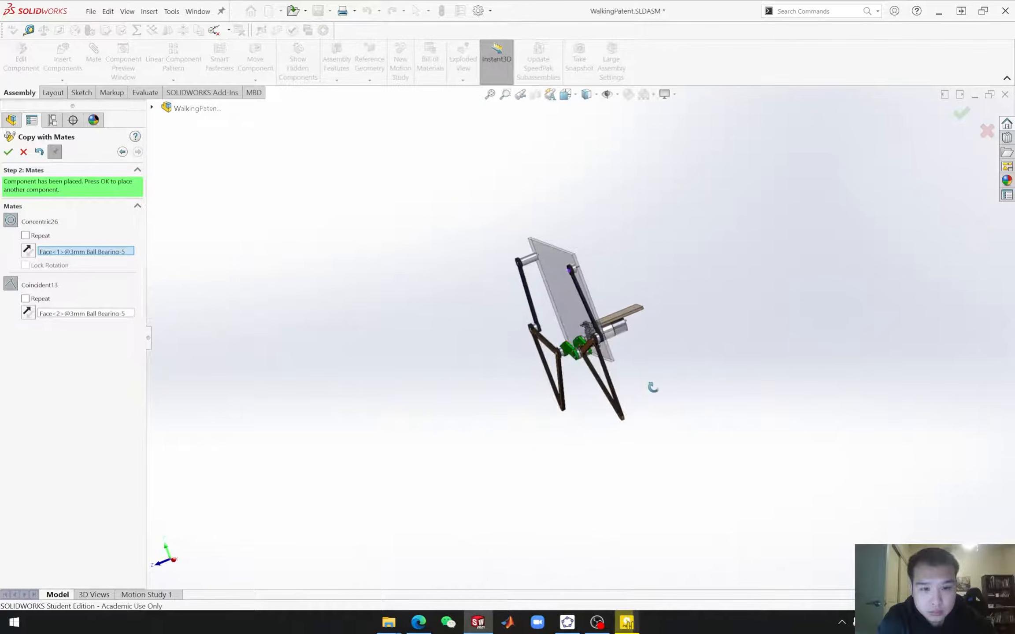
scroll(612, 379, down, 10)
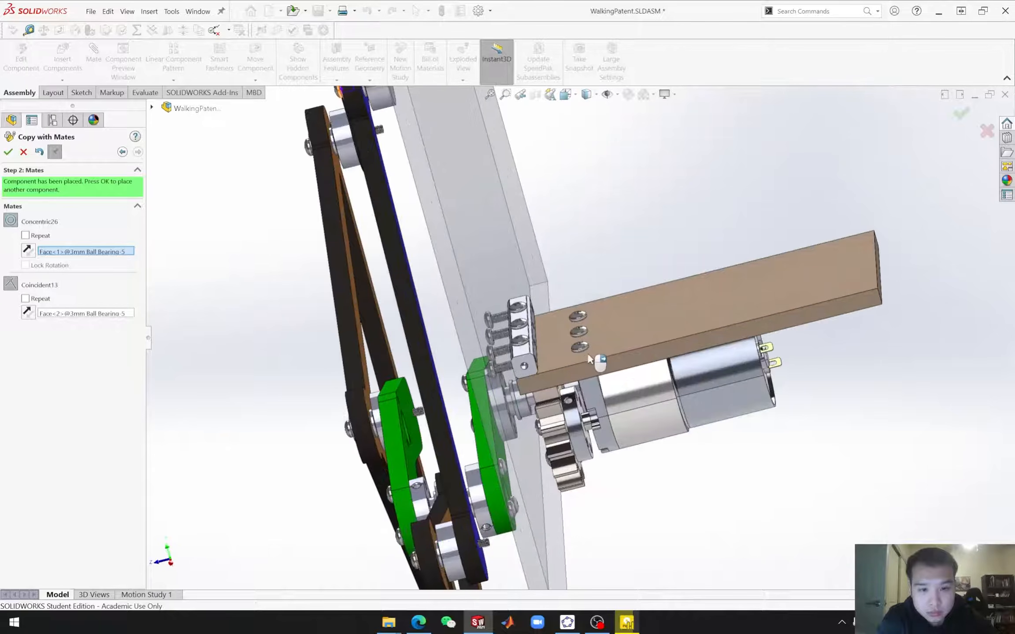
middle_drag(592, 330, 101, 152)
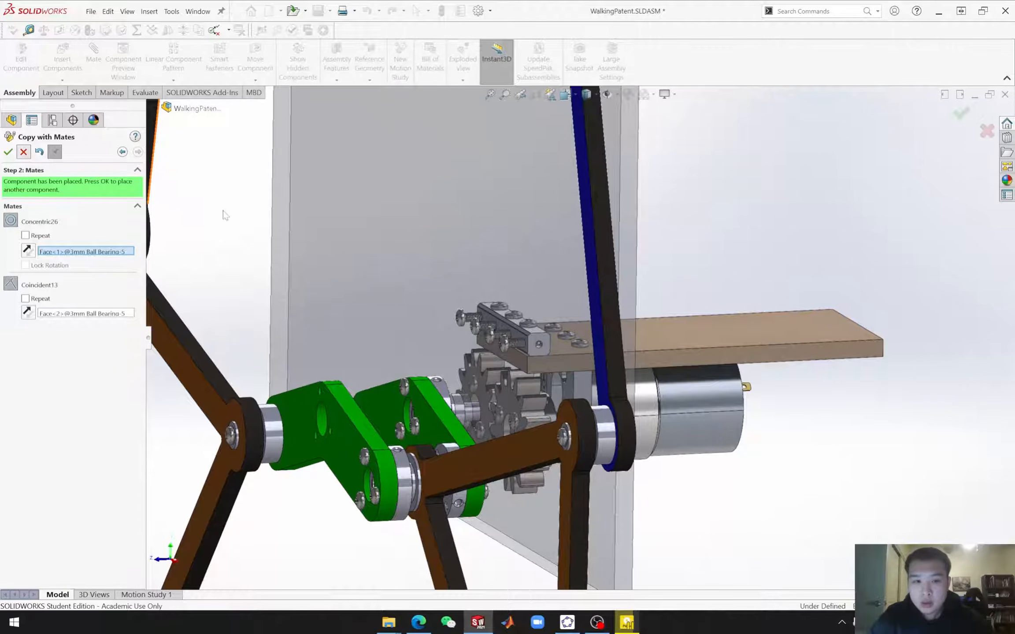
scroll(399, 388, up, 3)
mouse_move(489, 424)
middle_down()
mouse_move(480, 431)
mouse_move(539, 429)
mouse_move(481, 422)
mouse_move(515, 443)
mouse_move(495, 410)
middle_up()
scroll(515, 441, down, 8)
scroll(500, 416, up, 10)
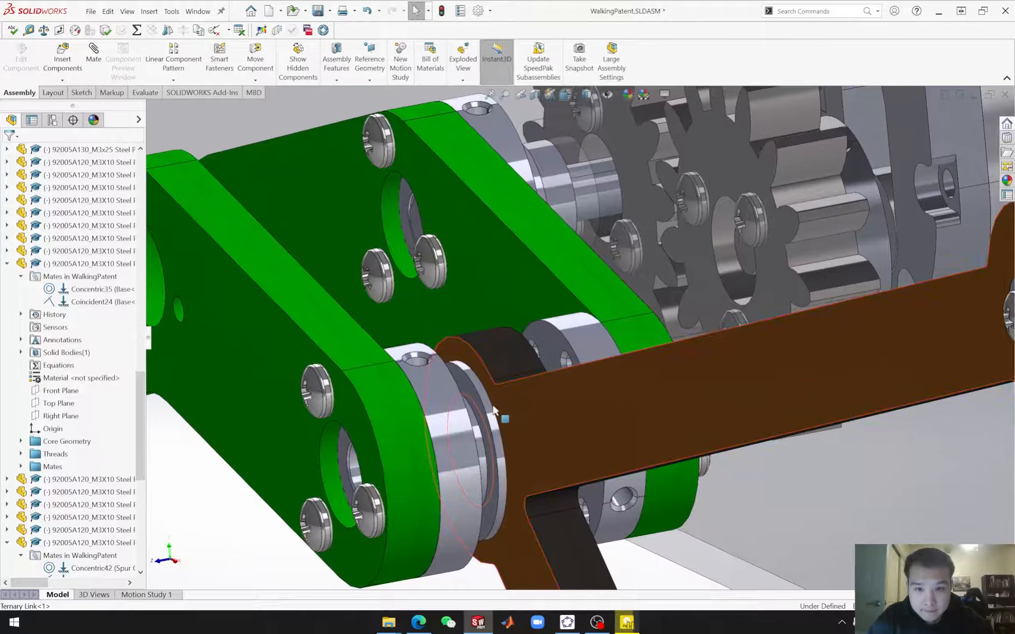
scroll(503, 421, up, 5)
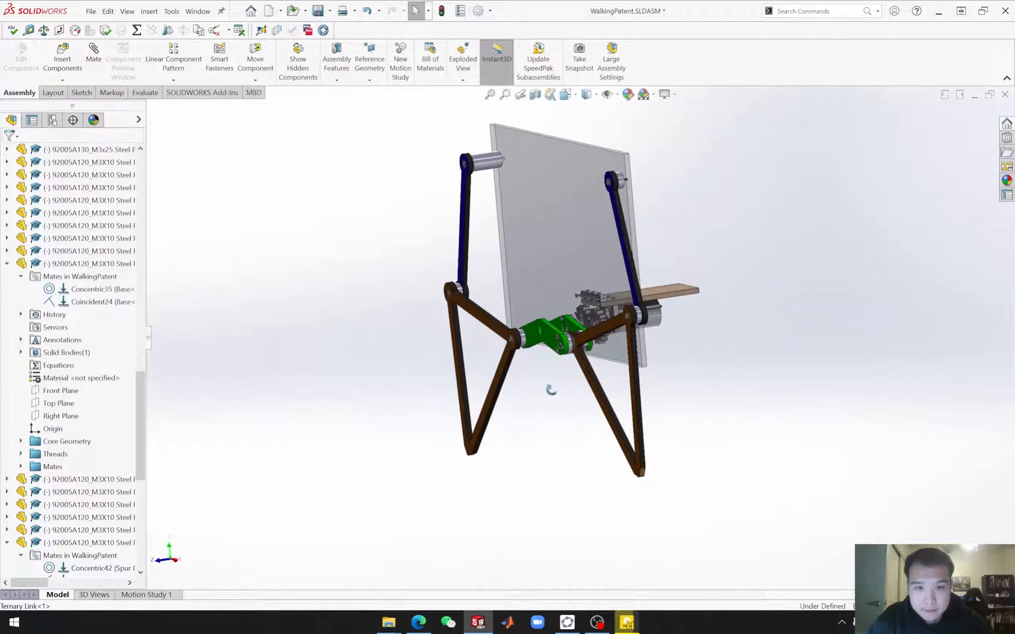
middle_drag(556, 362, 510, 412)
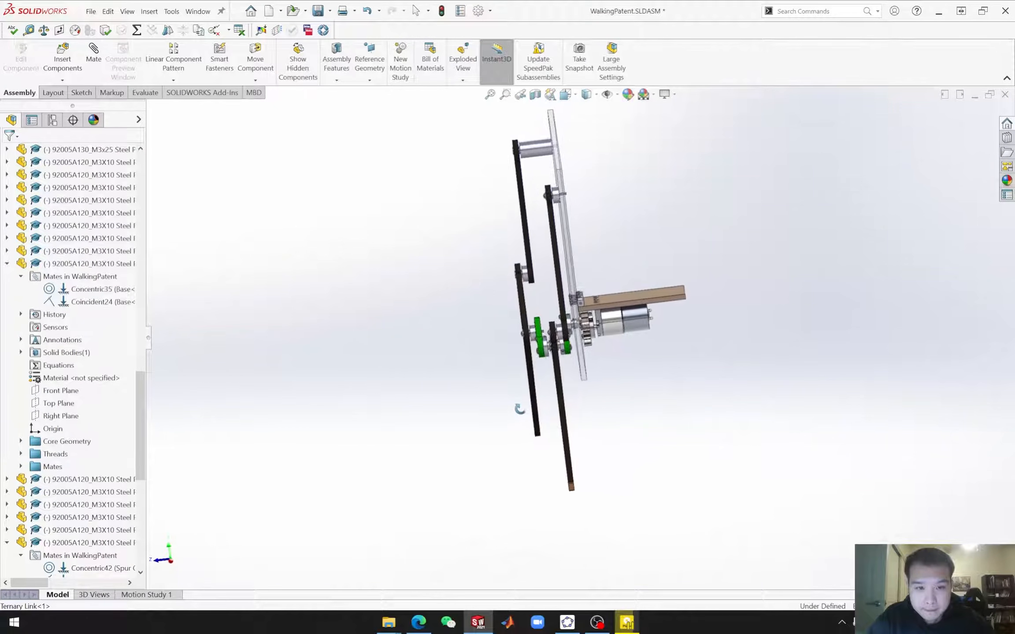
mouse_move(518, 369)
middle_down()
mouse_move(538, 348)
mouse_move(505, 419)
mouse_move(521, 356)
middle_up()
middle_drag(501, 424, 520, 396)
Step: Measure the distance between the nut strip's upper face and the underside of the motor base
scroll(627, 316, down, 8)
mouse_move(626, 316)
middle_down()
mouse_move(651, 238)
mouse_move(646, 186)
mouse_move(630, 334)
middle_up()
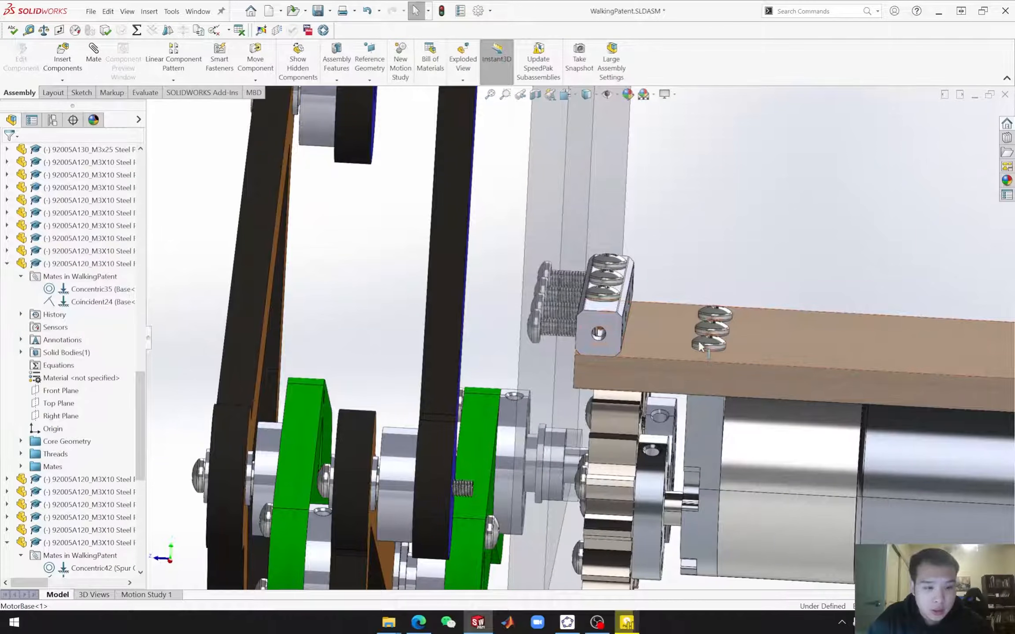
ctrl+middle_drag(698, 350, 623, 366)
scroll(561, 327, down, 2)
click(493, 336)
middle_drag(493, 336, 548, 503)
ctrl+click(575, 493)
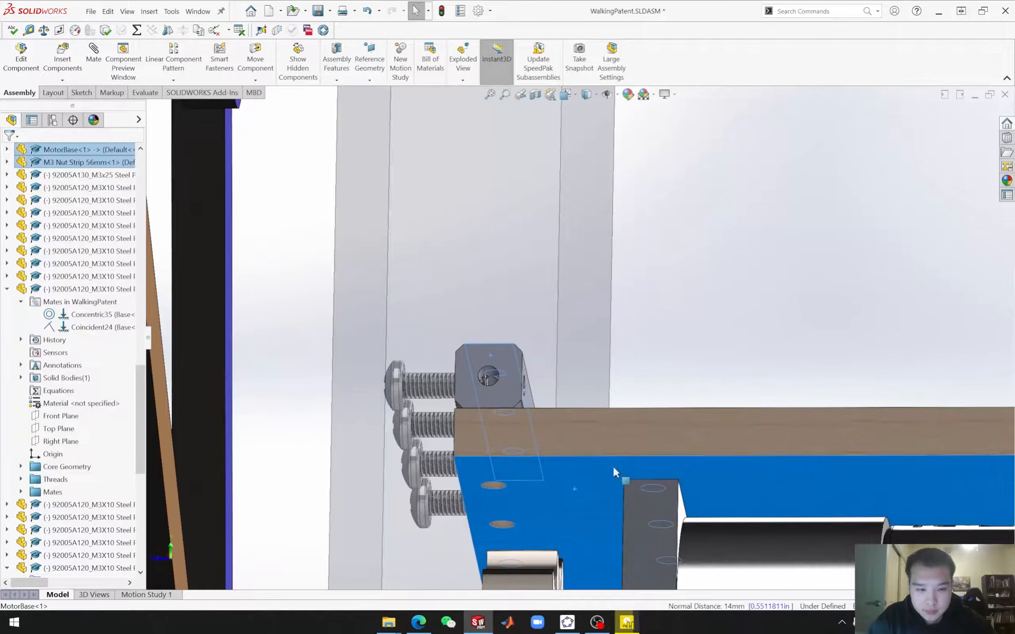
middle_drag(692, 359, 684, 412)
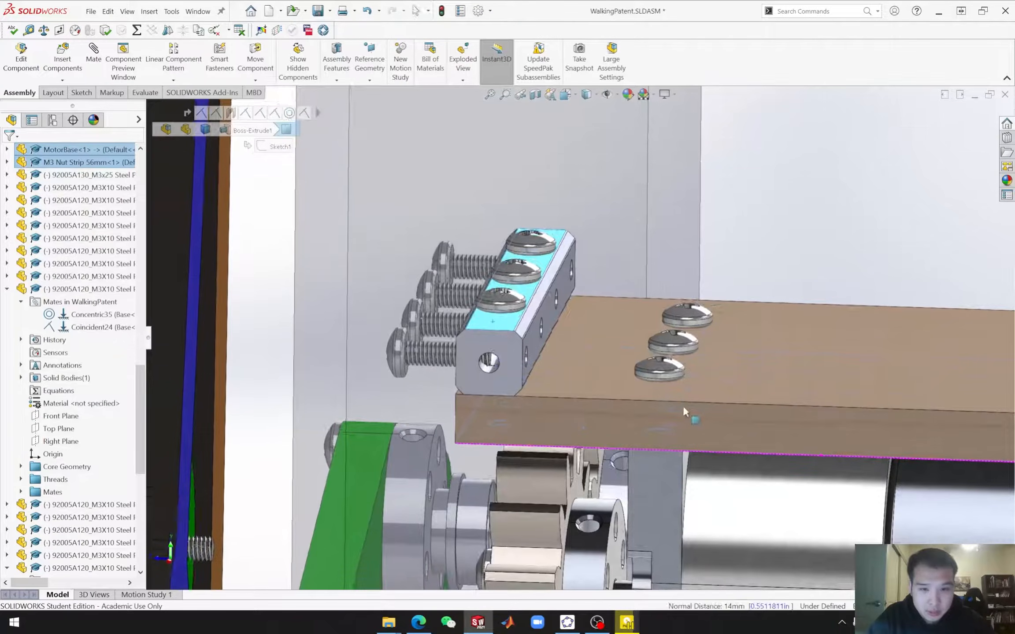
Step: Insert the 92000A127 M3x18 stainless pan head screw from the Hardware folder and place it above the motor base
click(63, 62)
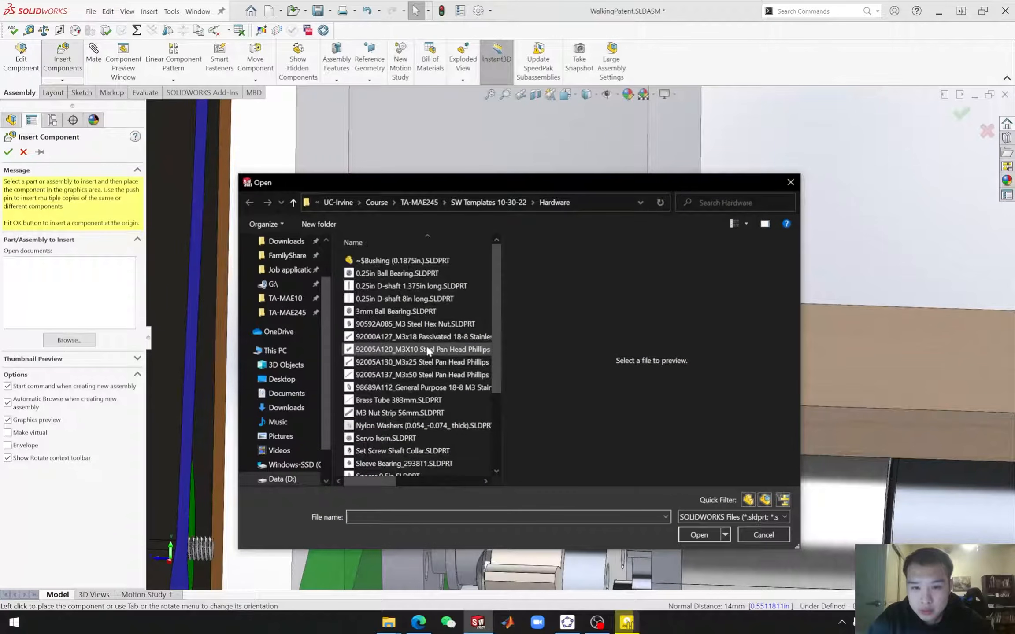
scroll(431, 350, down, 1)
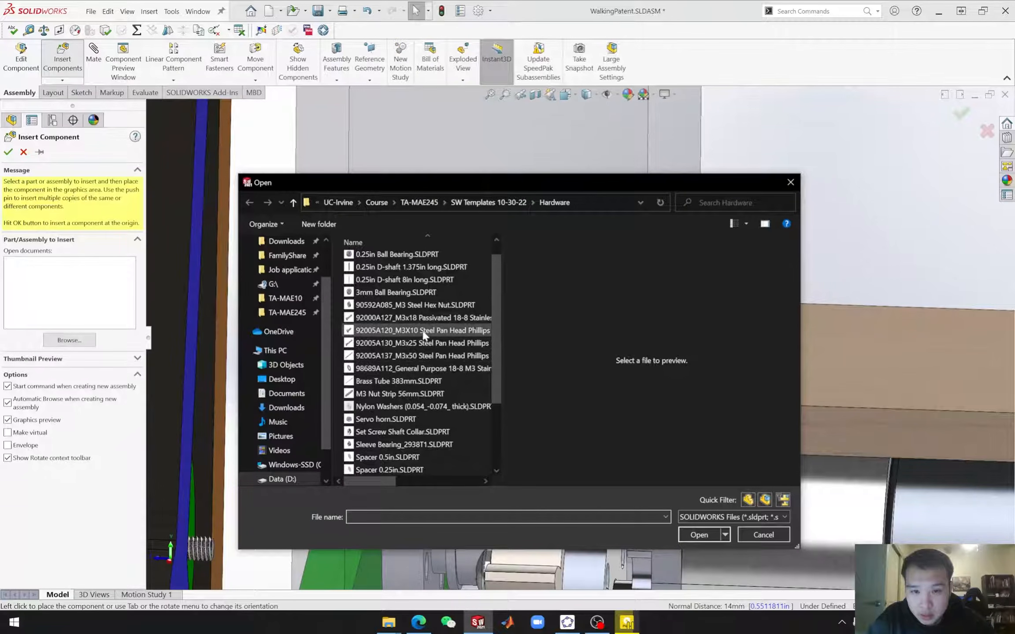
click(419, 318)
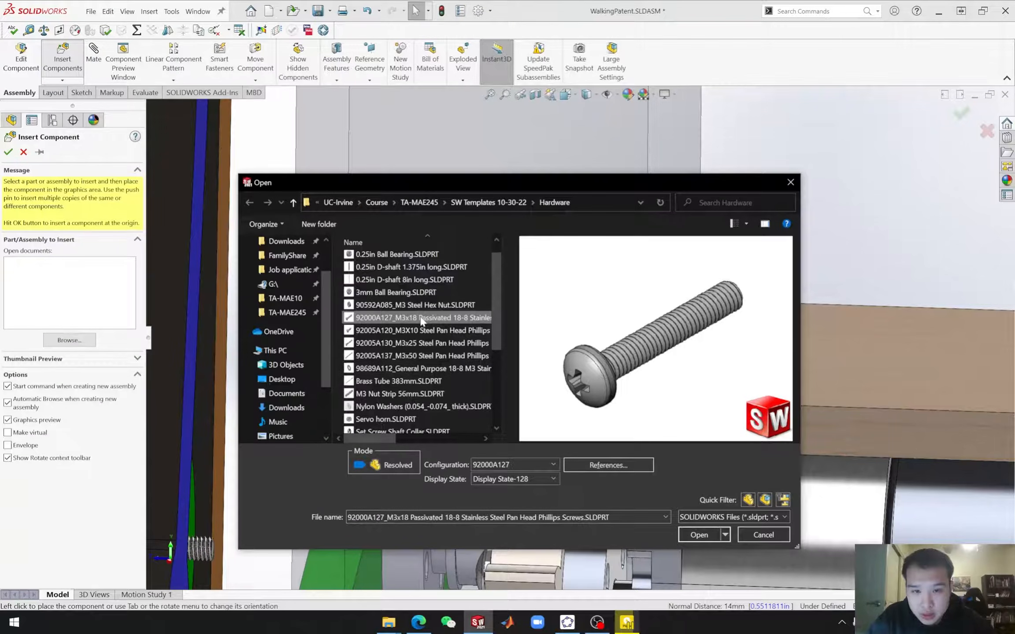
click(699, 535)
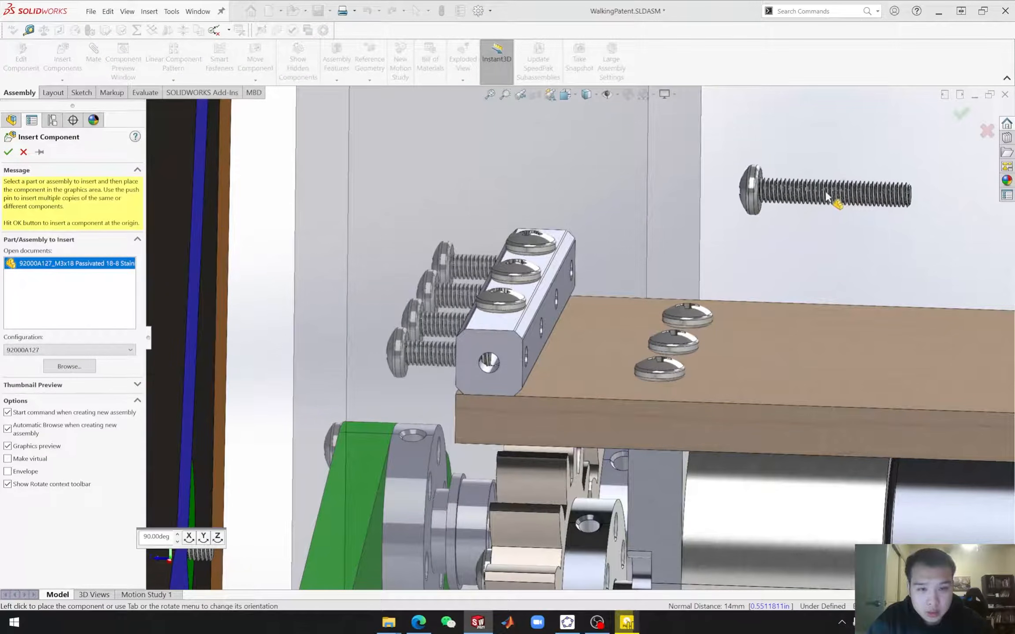
click(783, 302)
middle_drag(725, 408, 727, 388)
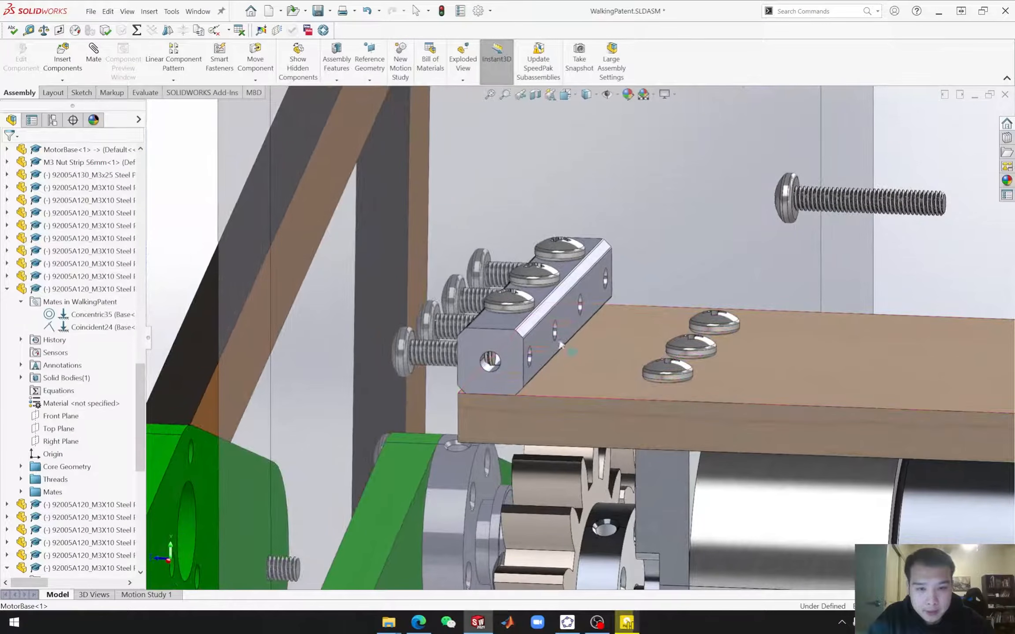
Step: Delete the middle M3X10 screw on the nut strip's upper face together with its mates
click(523, 303)
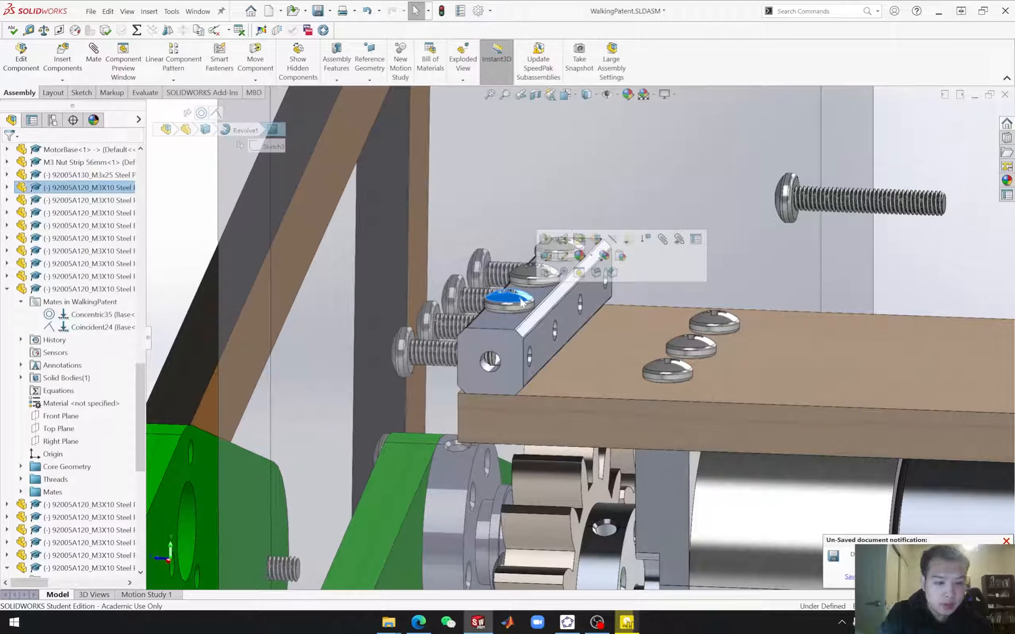
middle_drag(522, 302, 633, 409)
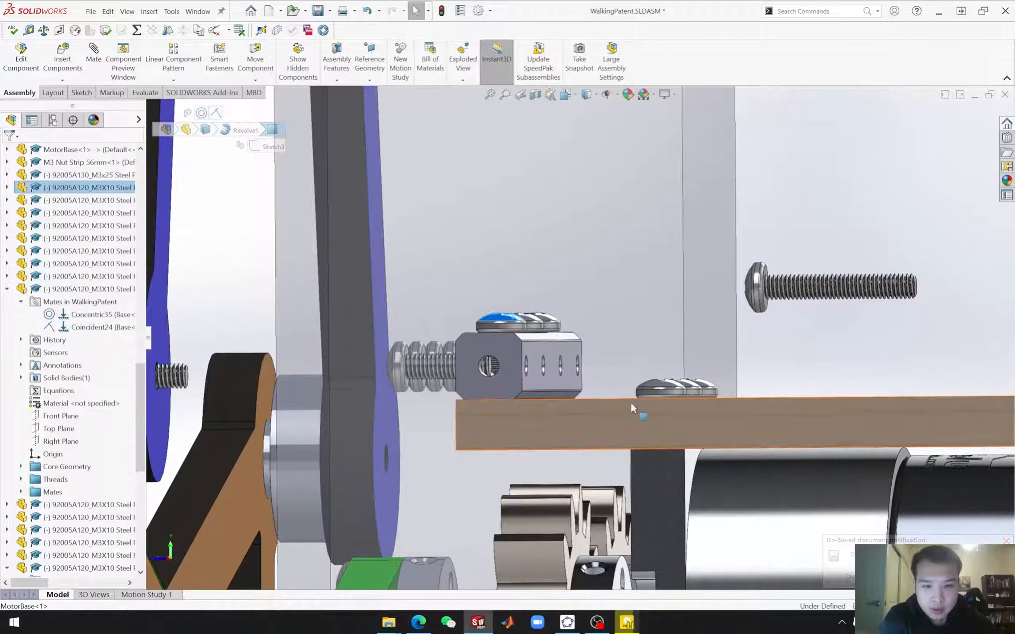
click(530, 323)
key(Delete)
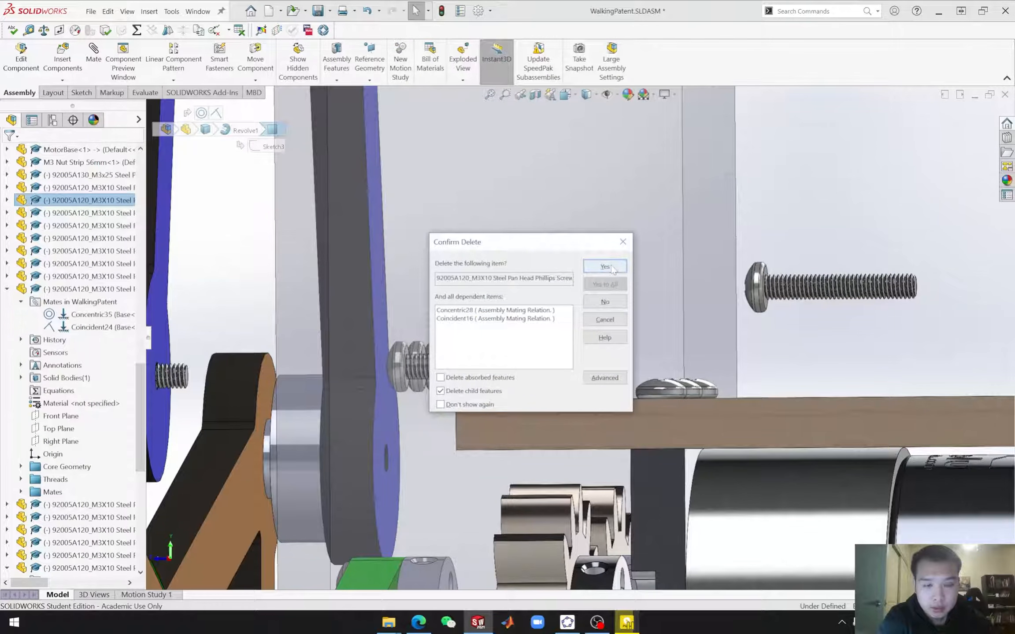
click(612, 267)
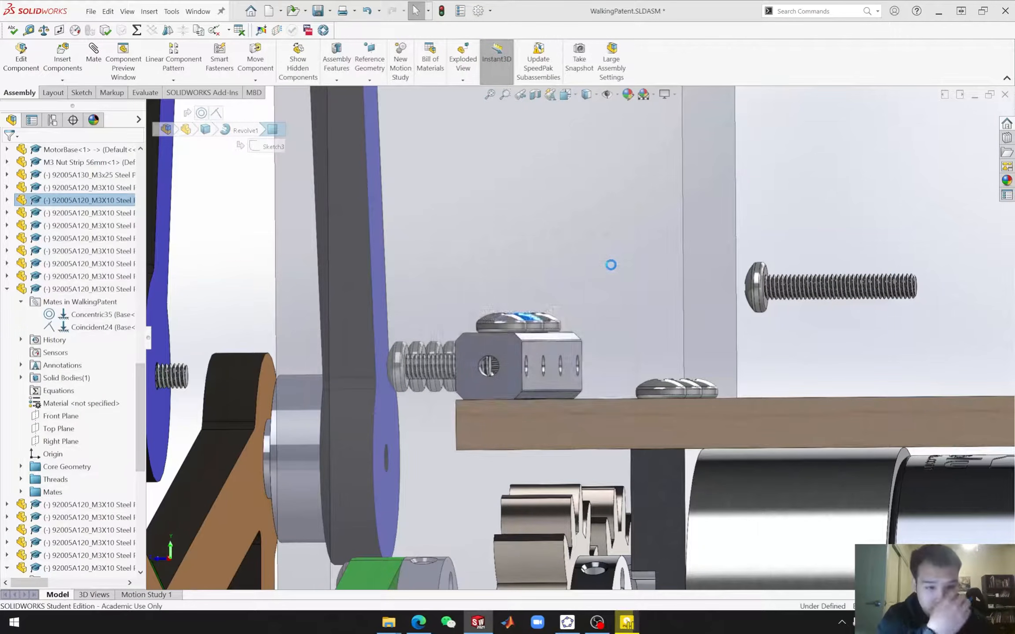
Step: Mate the M3x18 screw's head concentric with the vacated middle hole in the nut strip's upper face
click(758, 294)
click(901, 233)
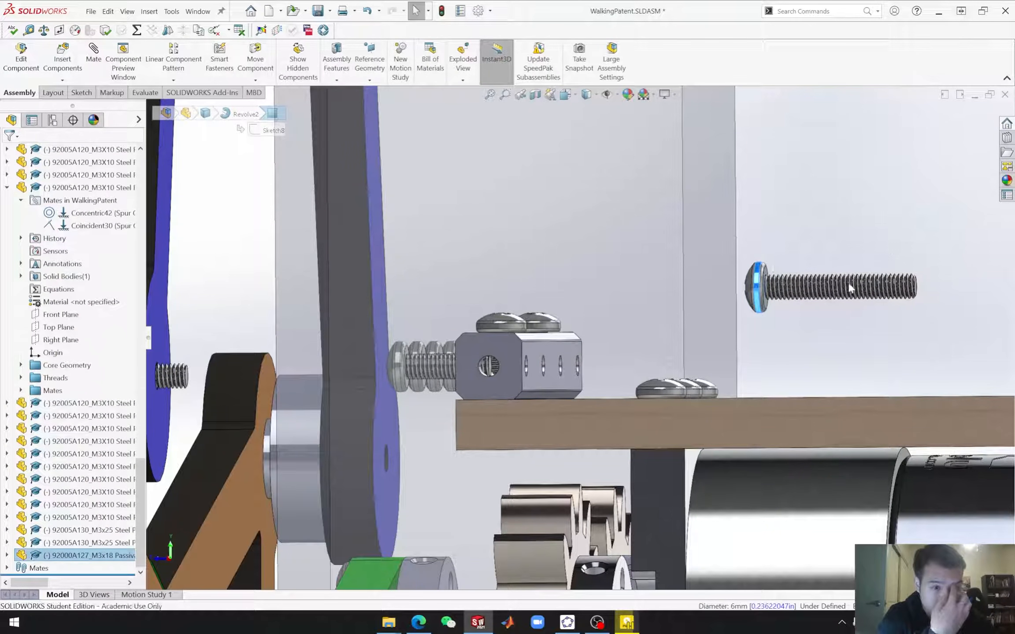
middle_drag(618, 313, 620, 375)
scroll(620, 379, up, 5)
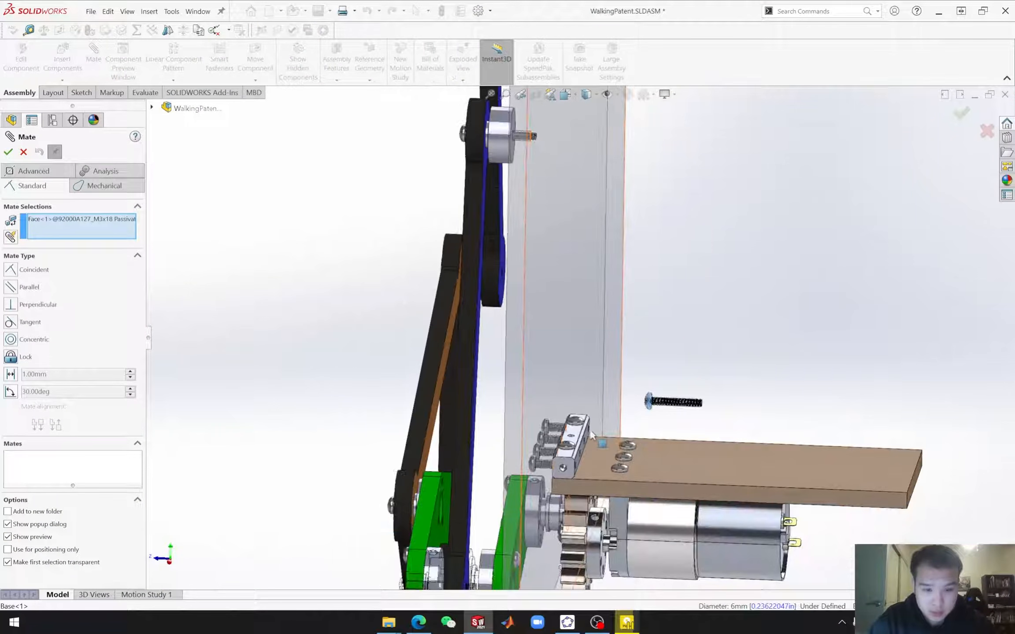
scroll(512, 422, down, 5)
click(484, 412)
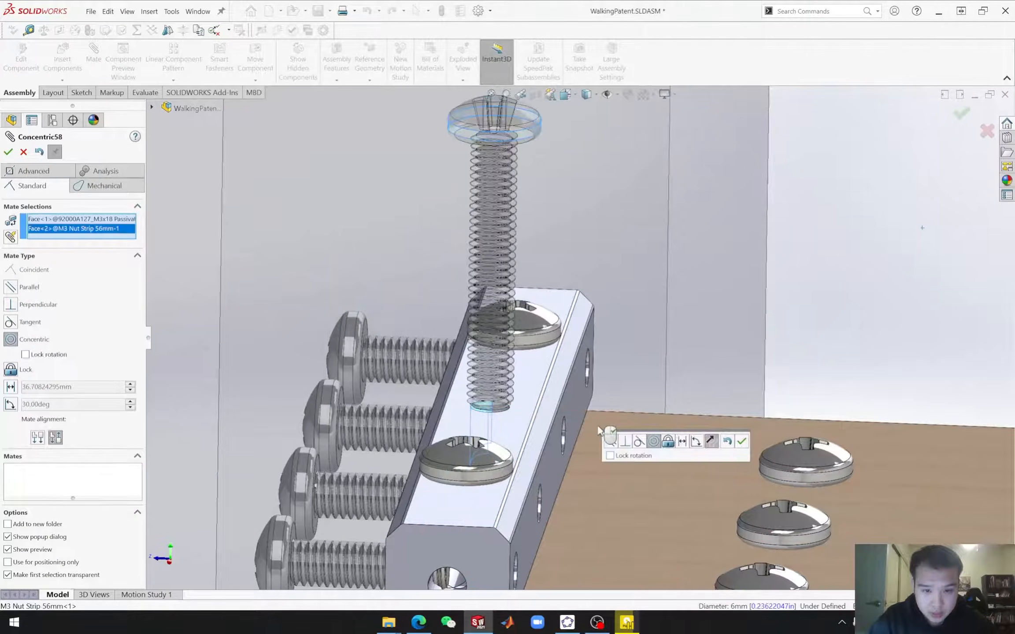
click(742, 443)
Step: Try a coincident mate between the underside of the M3x18 screw's head and the nut strip's upper face, then undo it
middle_drag(727, 432, 573, 315)
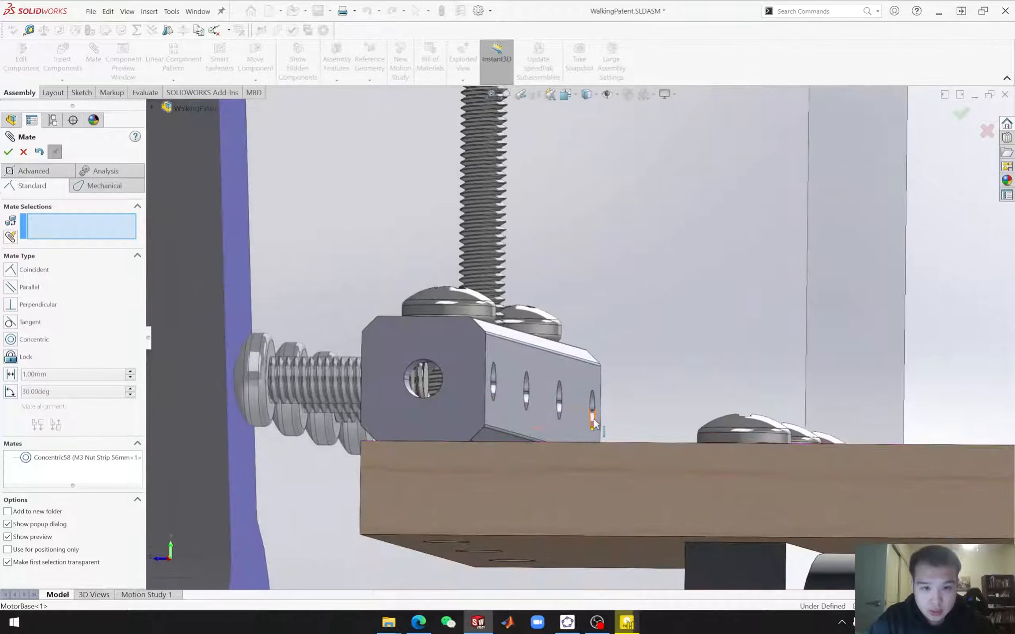
middle_drag(553, 206, 515, 138)
scroll(528, 159, up, 5)
scroll(545, 193, down, 8)
click(591, 373)
scroll(663, 511, up, 5)
scroll(554, 393, down, 3)
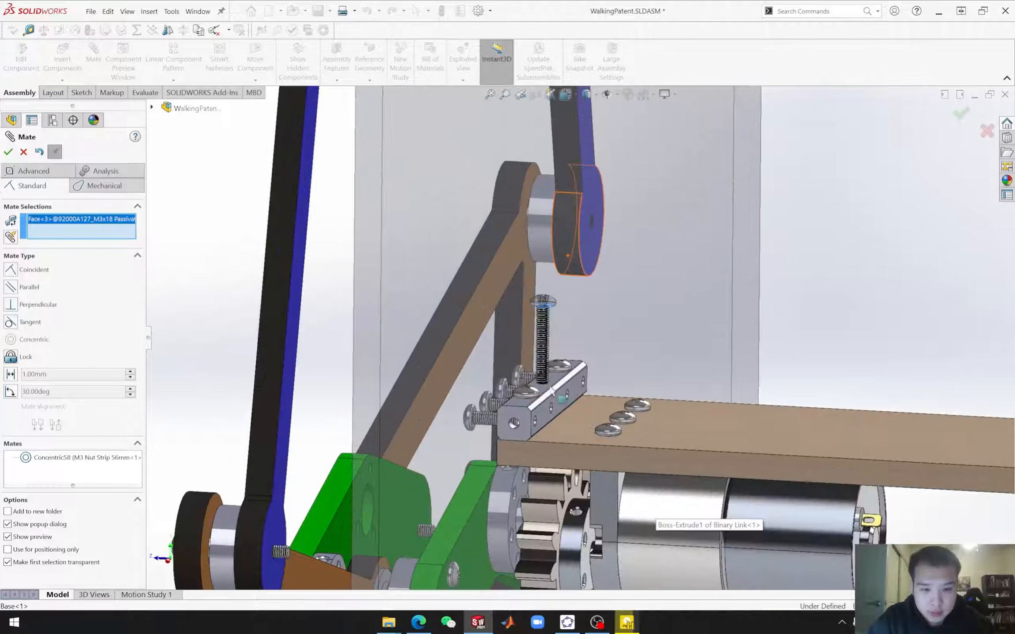
scroll(554, 394, down, 3)
click(551, 396)
scroll(553, 397, down, 5)
middle_drag(617, 490, 571, 500)
scroll(594, 514, up, 3)
scroll(588, 519, down, 2)
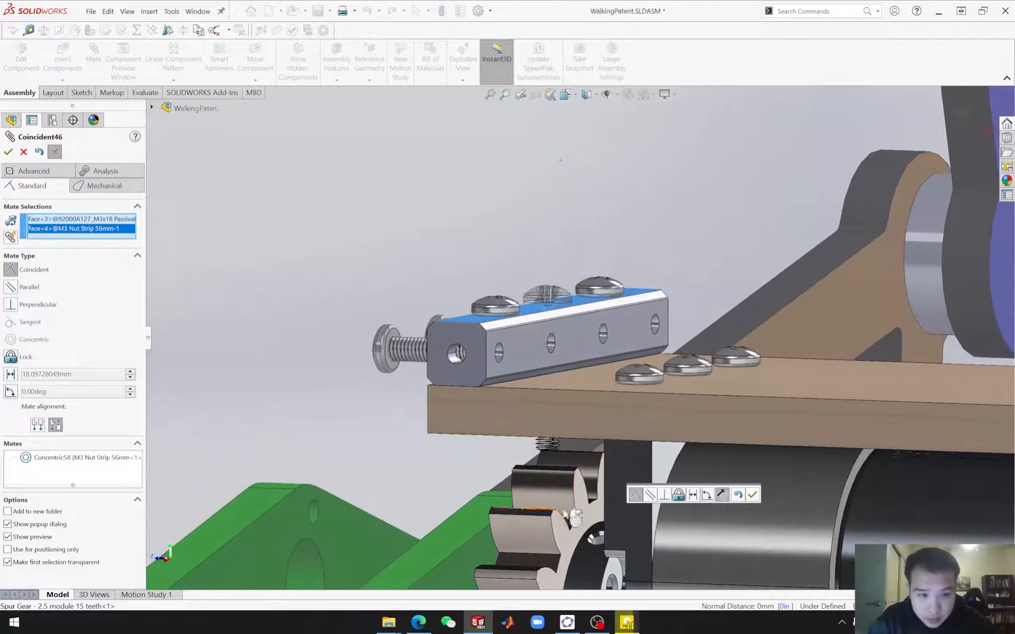
click(739, 495)
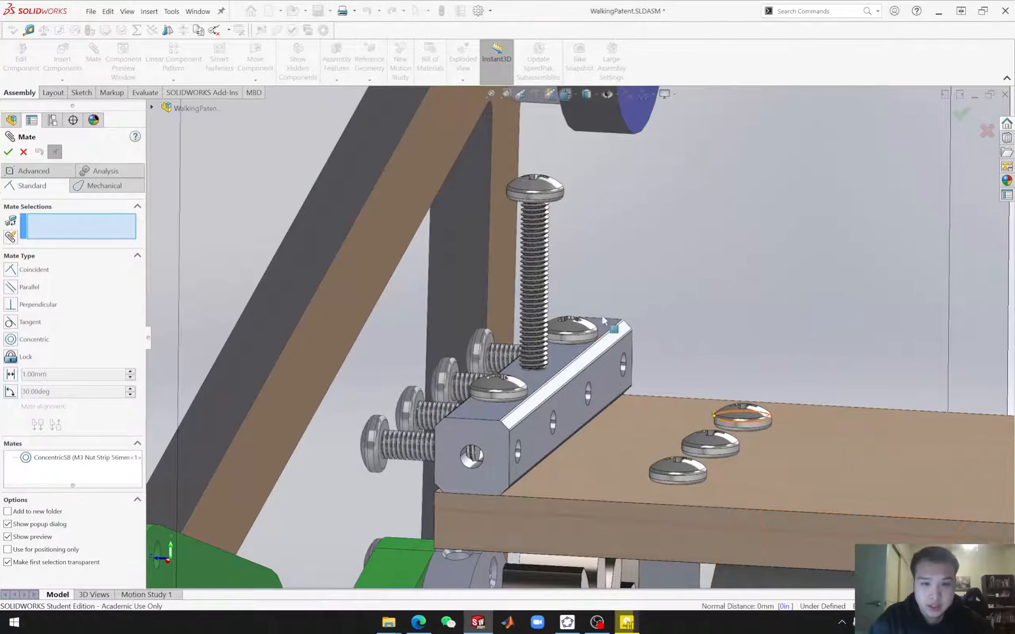
Step: Leave the Mate command and undo the M3x18 screw's mating and insertion and the M3X10 screw's deletion
click(24, 152)
scroll(724, 321, up, 8)
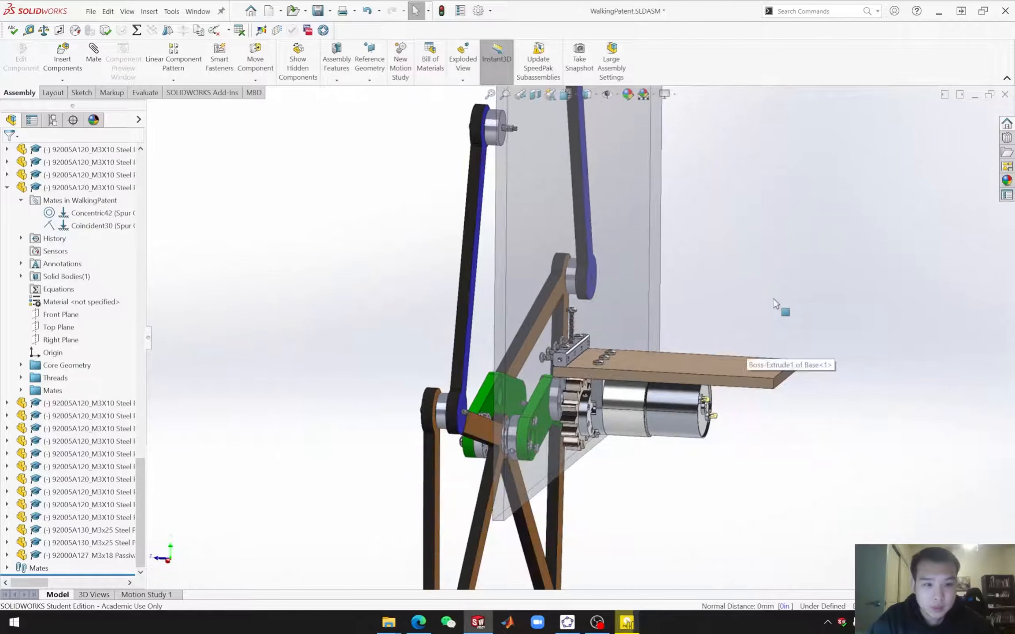
scroll(754, 261, down, 10)
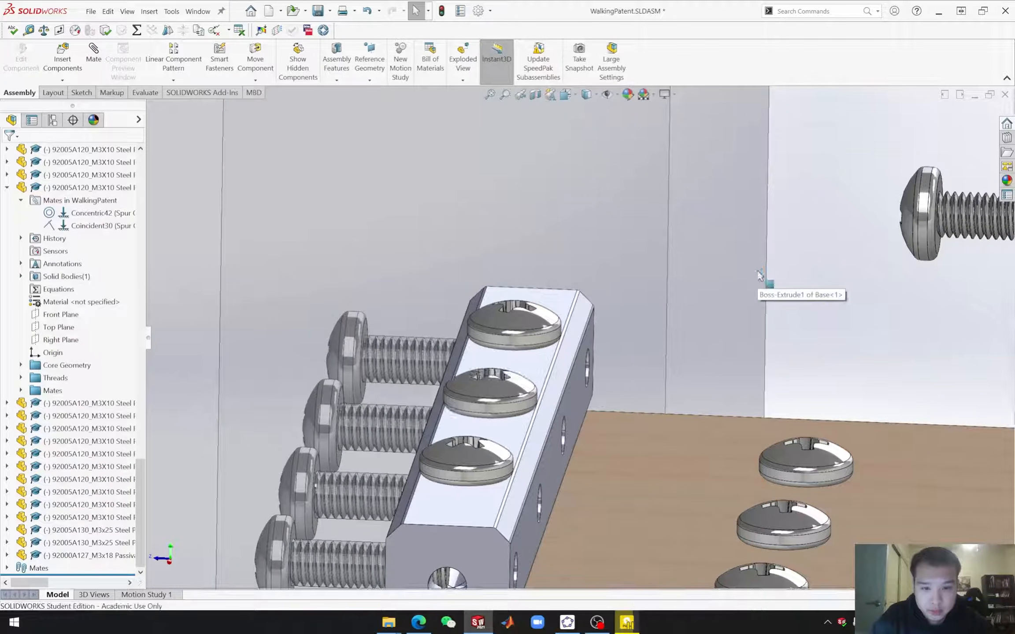
scroll(759, 275, up, 3)
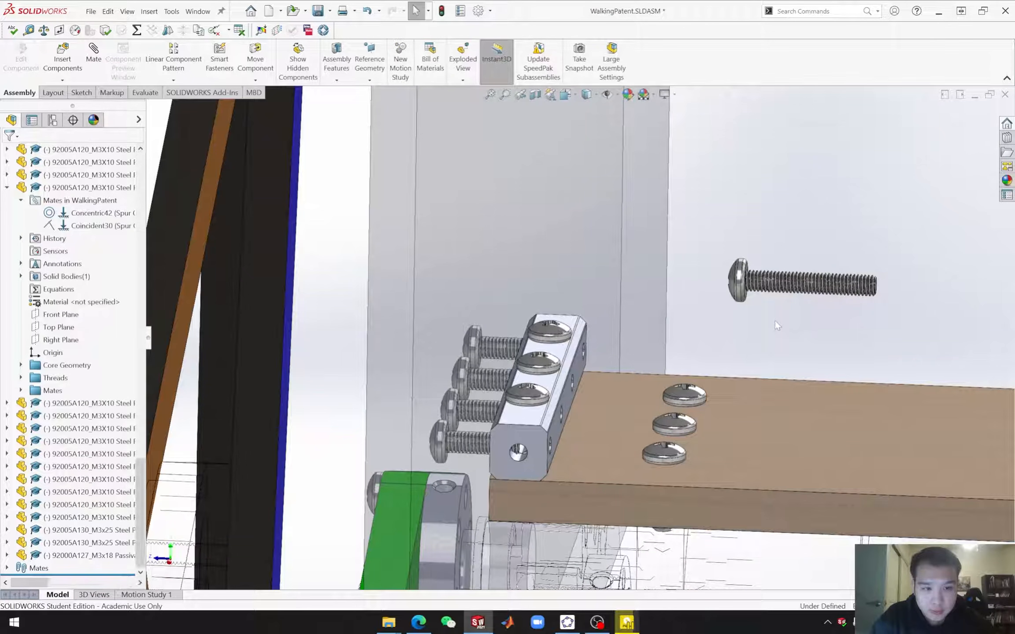
key(ctrl+z)
Step: Examine the motor base, nut strip, gears and leg link joints from several angles for screw fit and missing screws
mouse_move(576, 415)
middle_down()
mouse_move(568, 371)
mouse_move(585, 269)
mouse_move(573, 195)
mouse_move(578, 400)
mouse_move(563, 410)
mouse_move(574, 394)
middle_up()
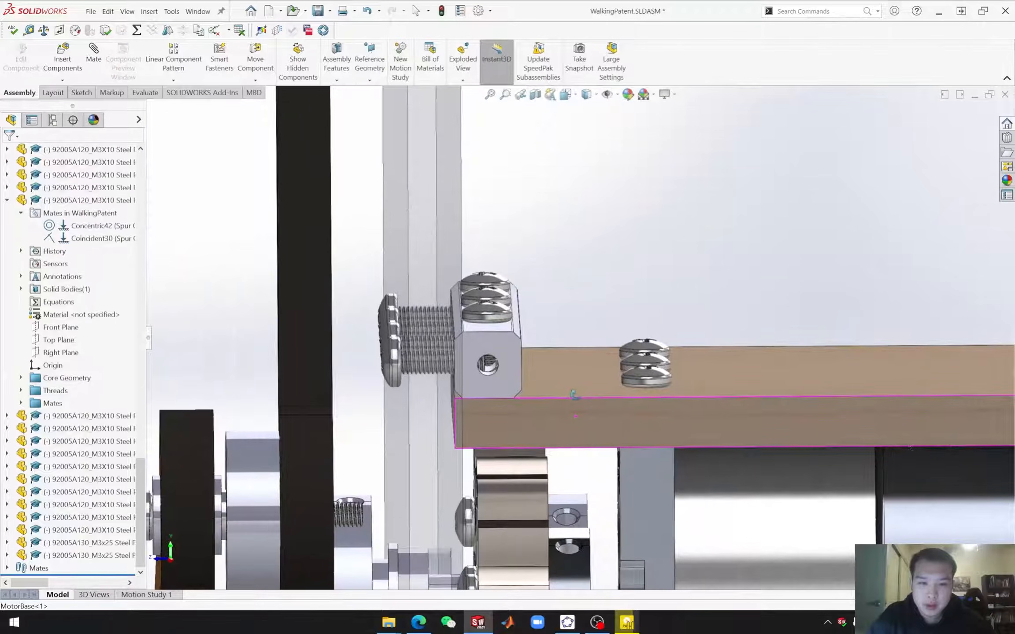
scroll(568, 401, up, 3)
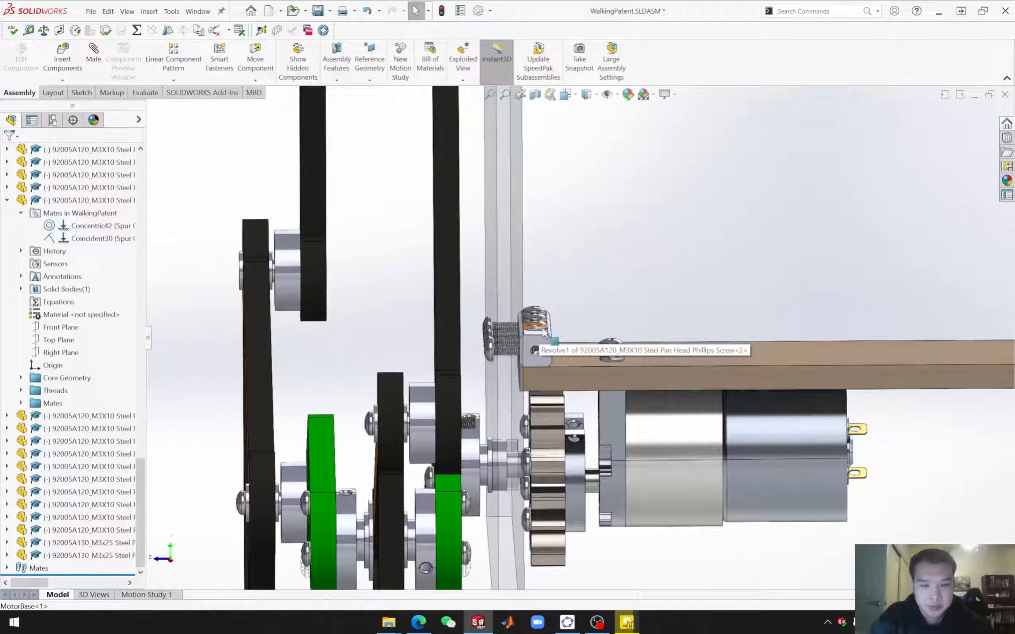
middle_drag(545, 333, 563, 371)
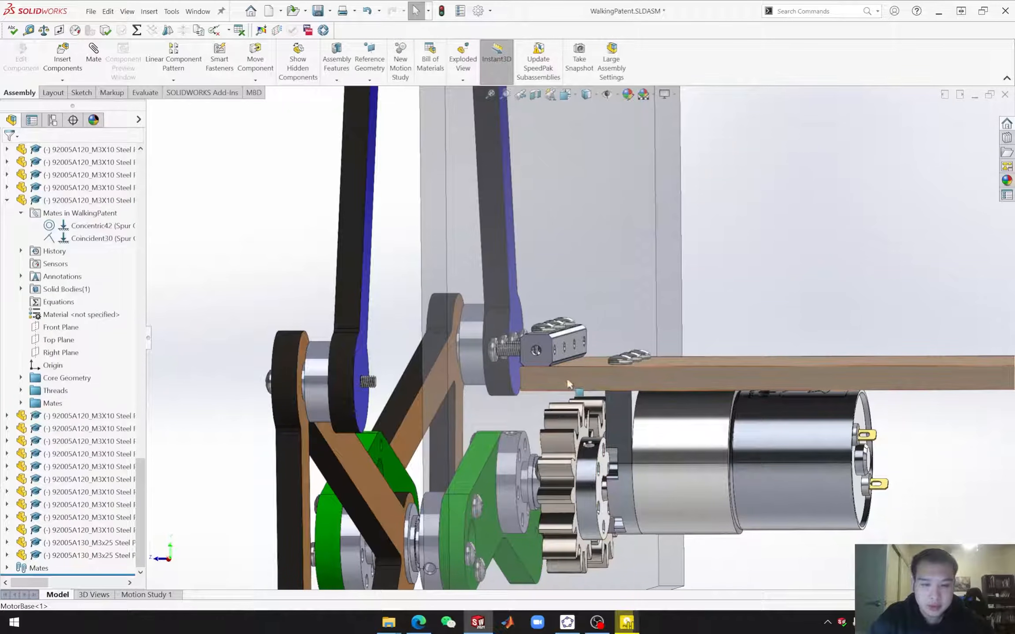
middle_drag(646, 424, 664, 471)
scroll(649, 441, up, 6)
scroll(410, 295, up, 1)
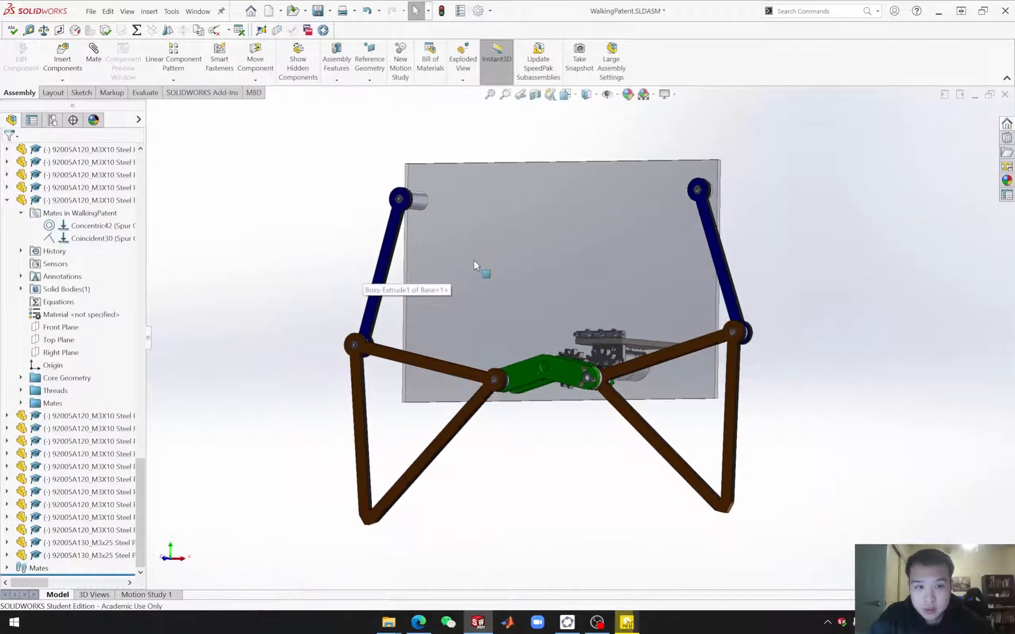
scroll(386, 290, down, 6)
scroll(386, 398, up, 7)
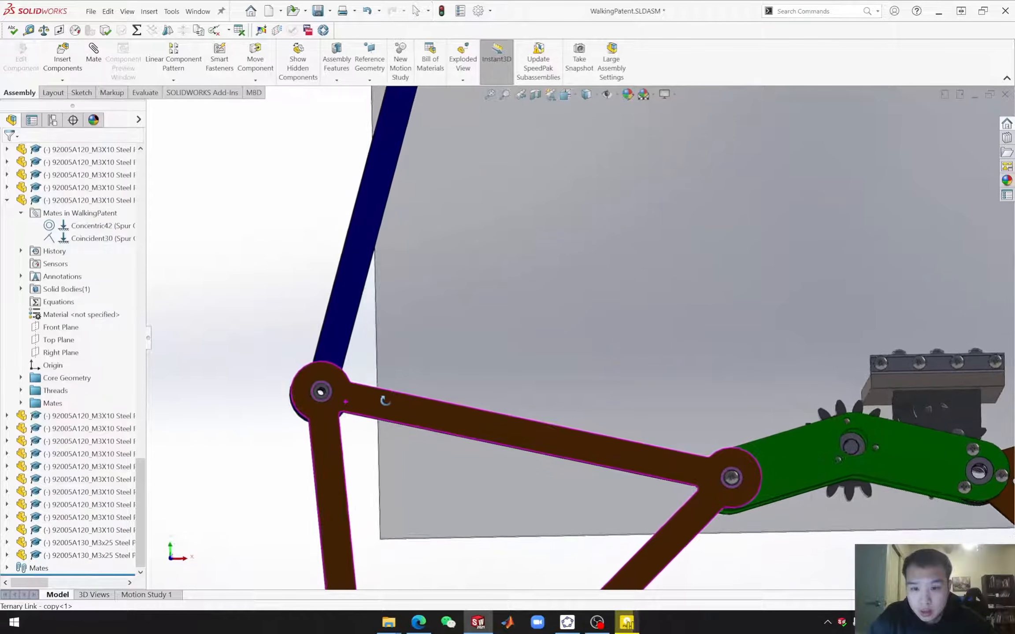
middle_drag(687, 439, 661, 436)
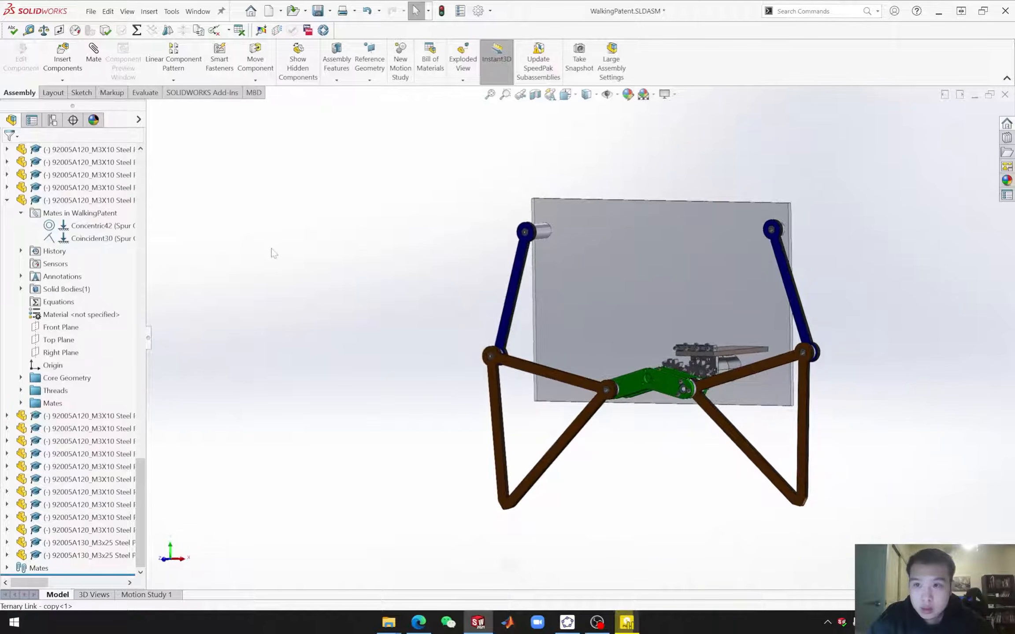
scroll(617, 378, down, 4)
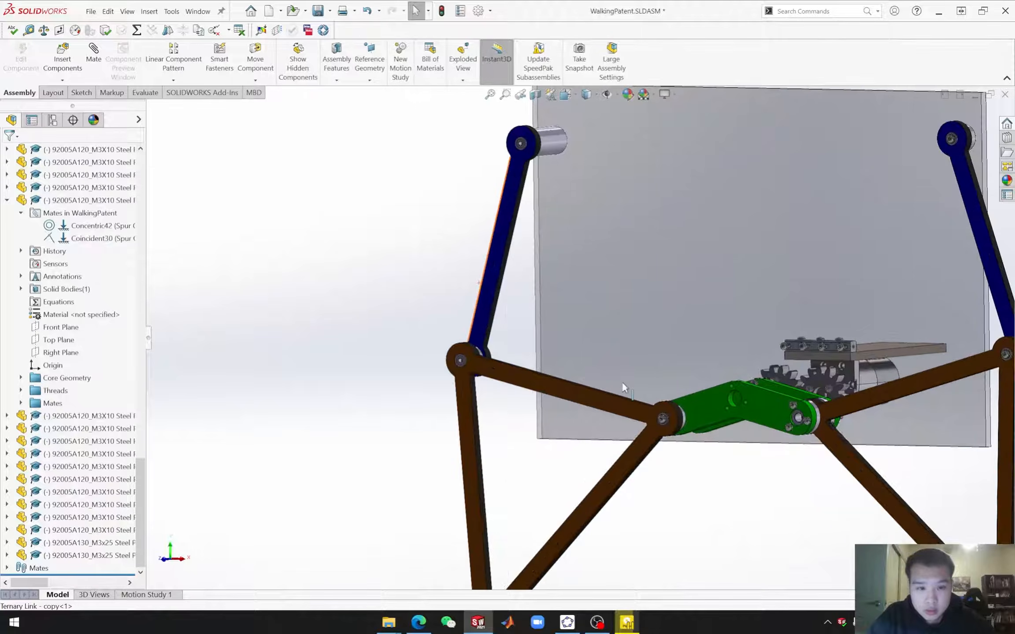
scroll(808, 407, up, 4)
Step: Copy the M3x25 screw at the copied ternary link's crank joint with mates into its blue-link joint's ball bearing, seated on the bearing face
middle_drag(807, 407, 606, 352)
scroll(605, 344, down, 6)
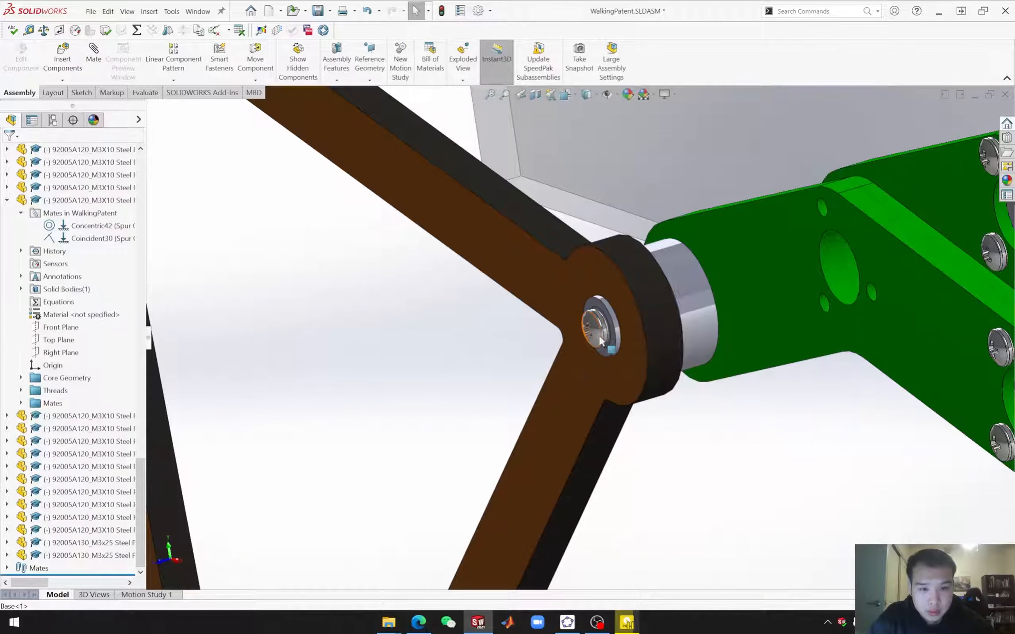
click(600, 340)
right_click(600, 340)
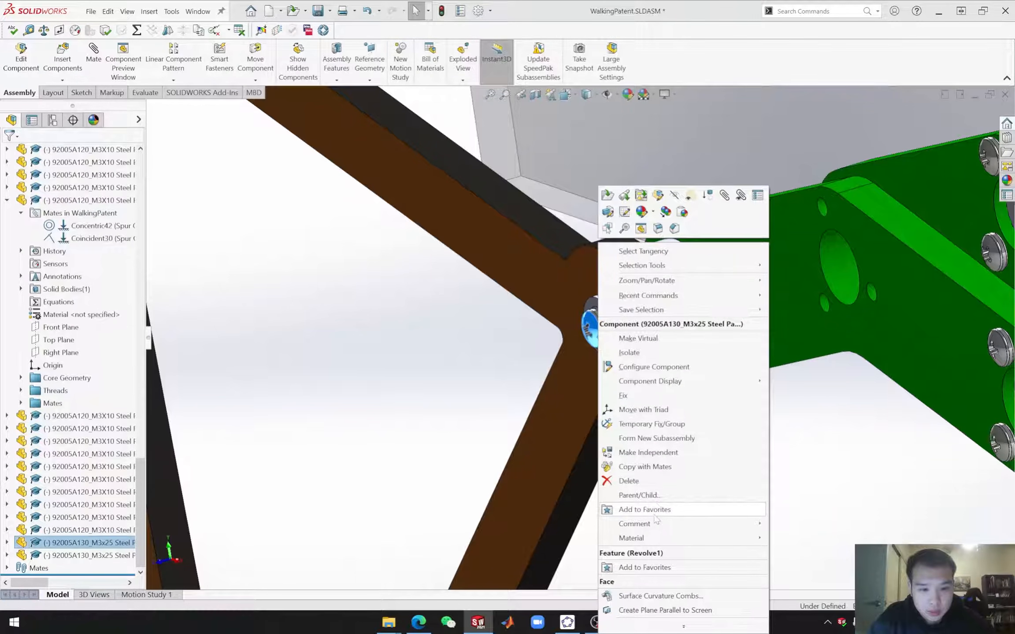
click(661, 468)
scroll(405, 264, up, 5)
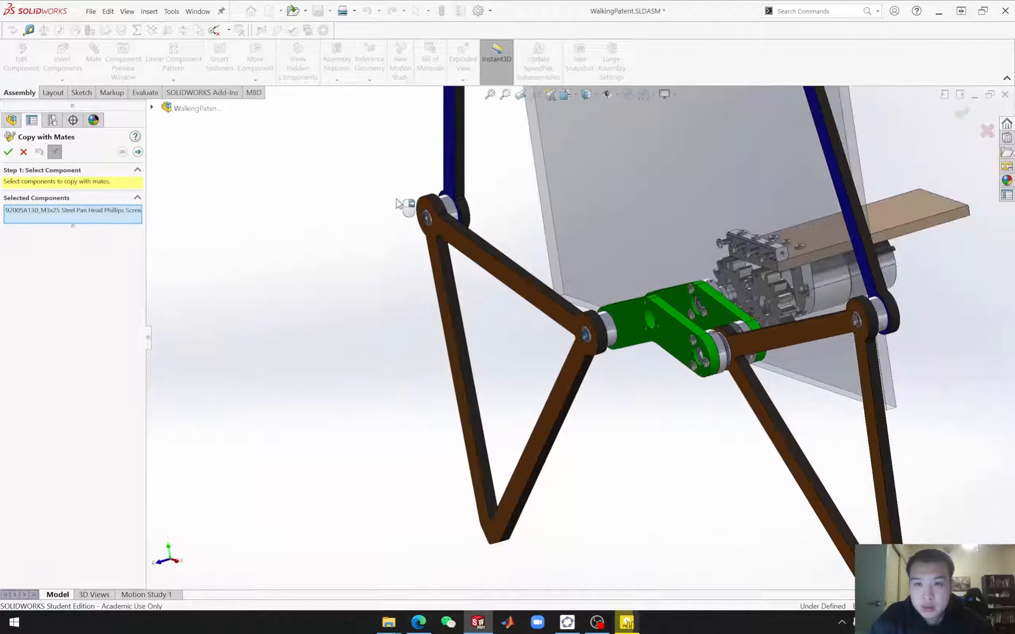
scroll(407, 204, down, 8)
scroll(549, 326, down, 2)
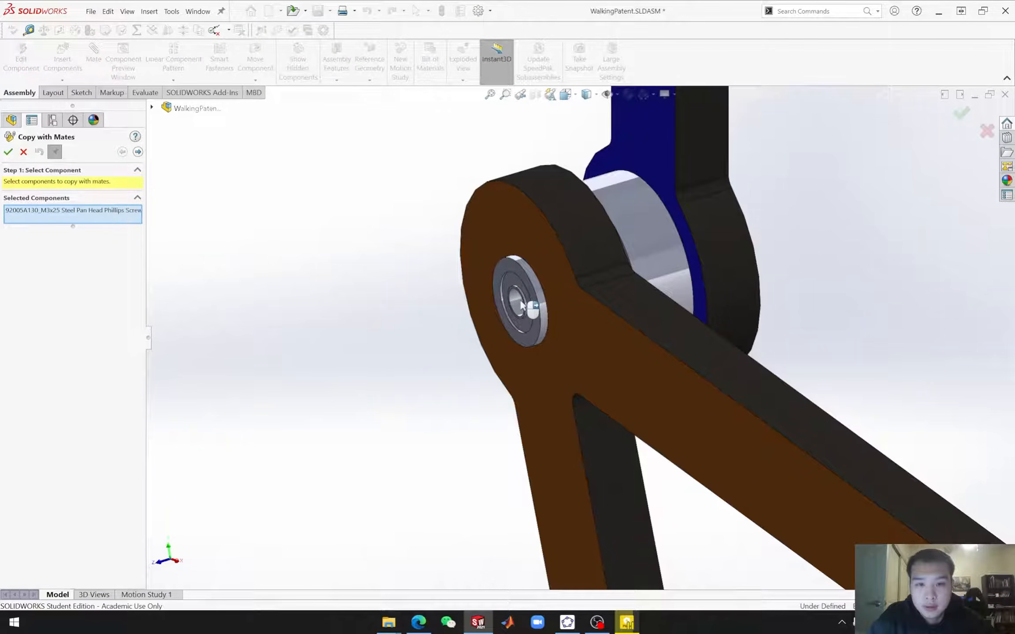
click(138, 152)
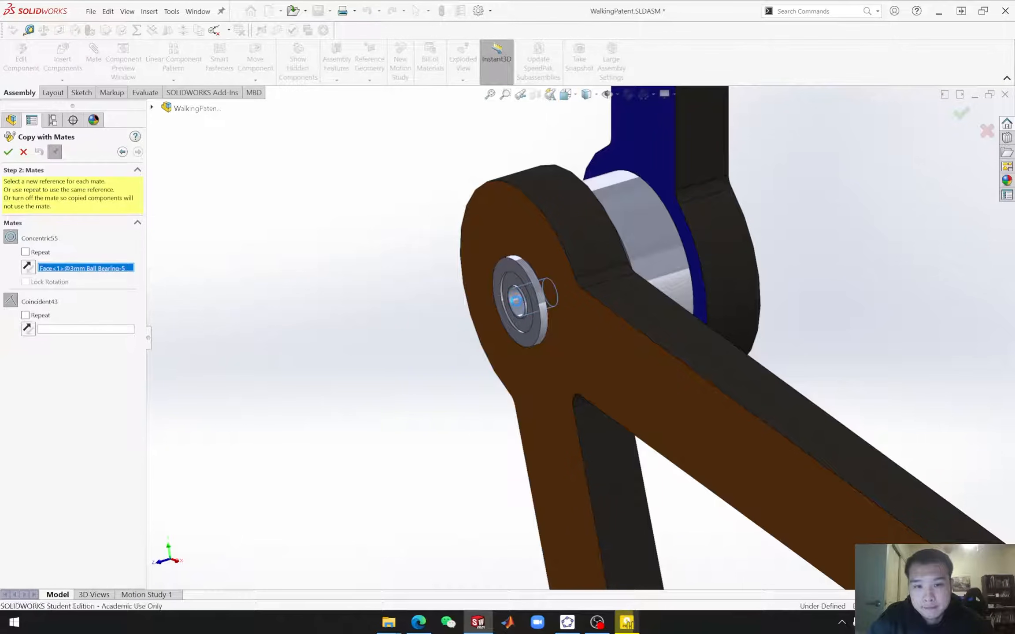
scroll(529, 311, down, 6)
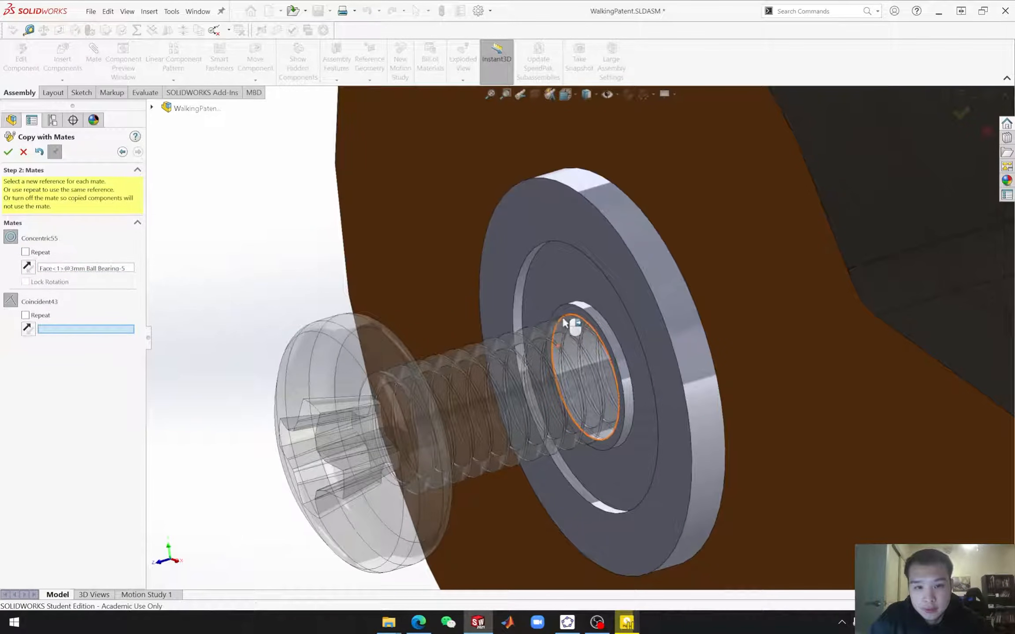
click(541, 307)
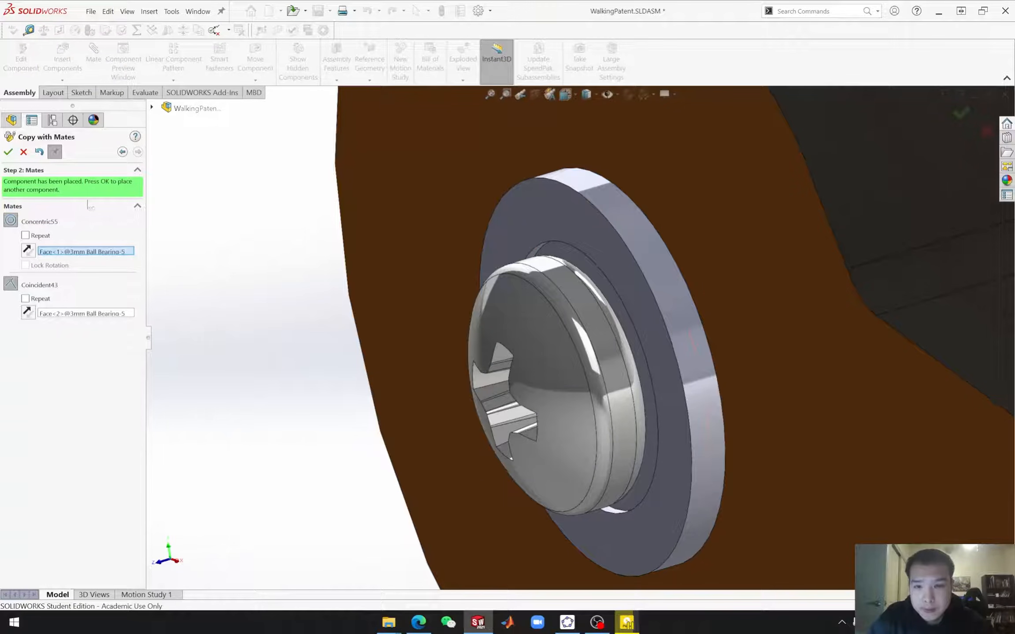
click(8, 153)
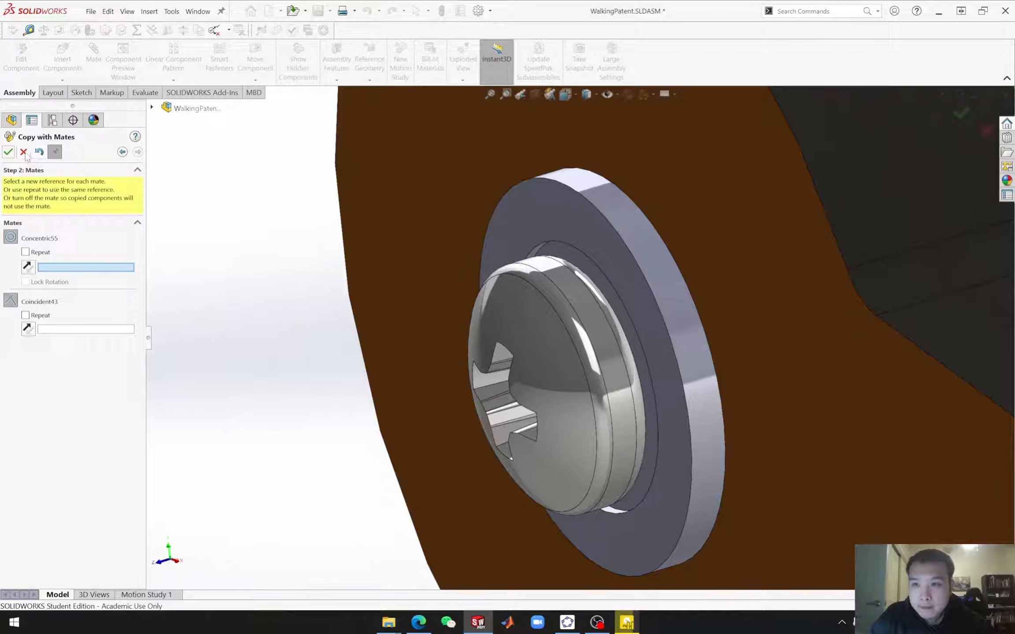
key(Escape)
scroll(528, 390, up, 10)
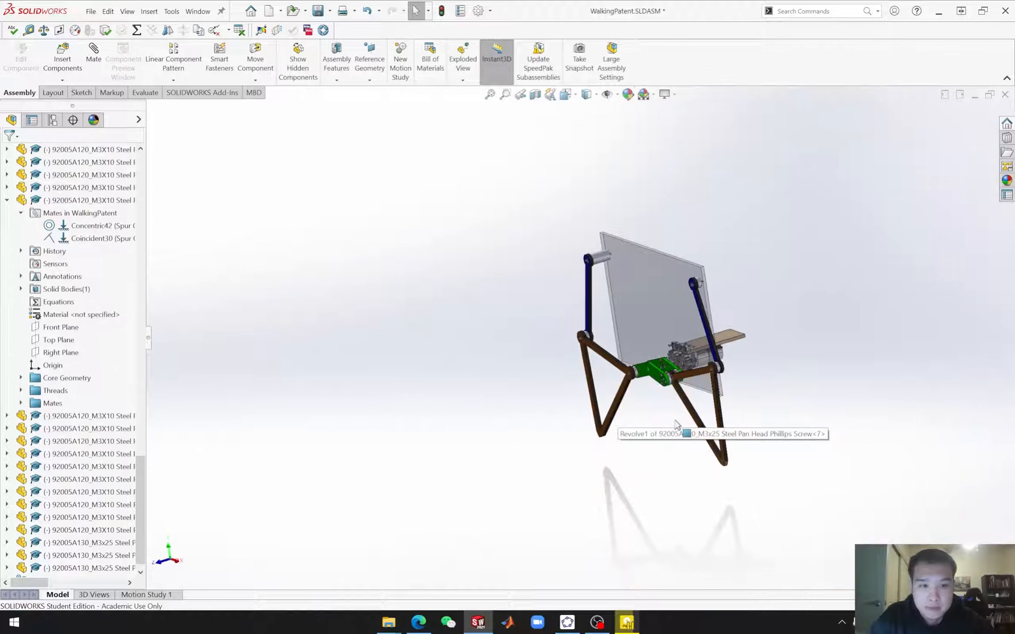
Step: Copy the 0.25in D-shaft 1.375in long from the crank assembly and place the copy in open space below the green cranks
scroll(652, 423, down, 8)
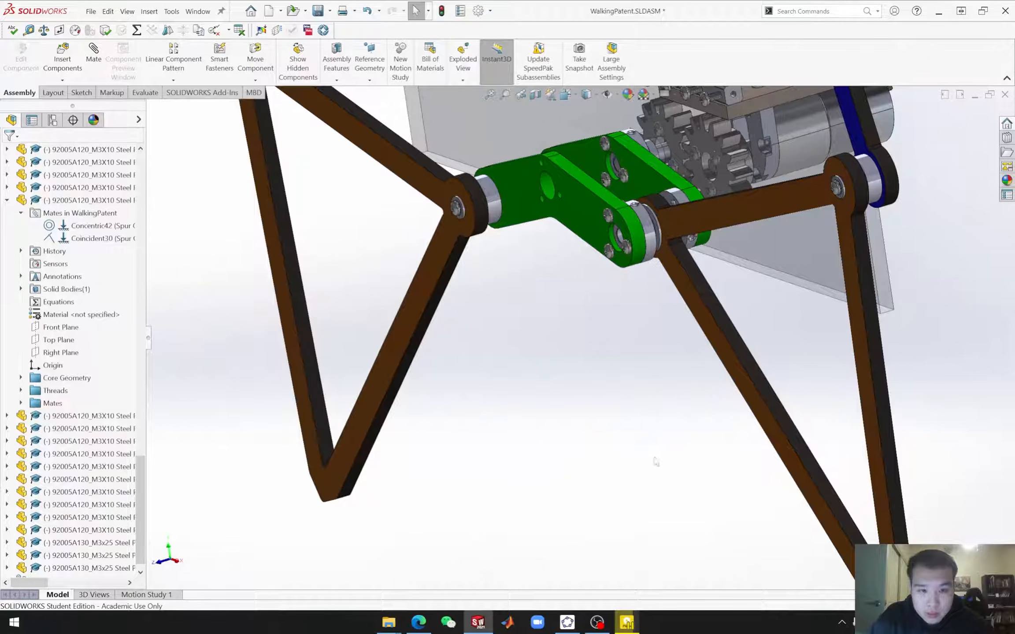
middle_drag(661, 454, 659, 446)
scroll(662, 445, up, 3)
scroll(692, 359, down, 3)
middle_drag(700, 353, 573, 335)
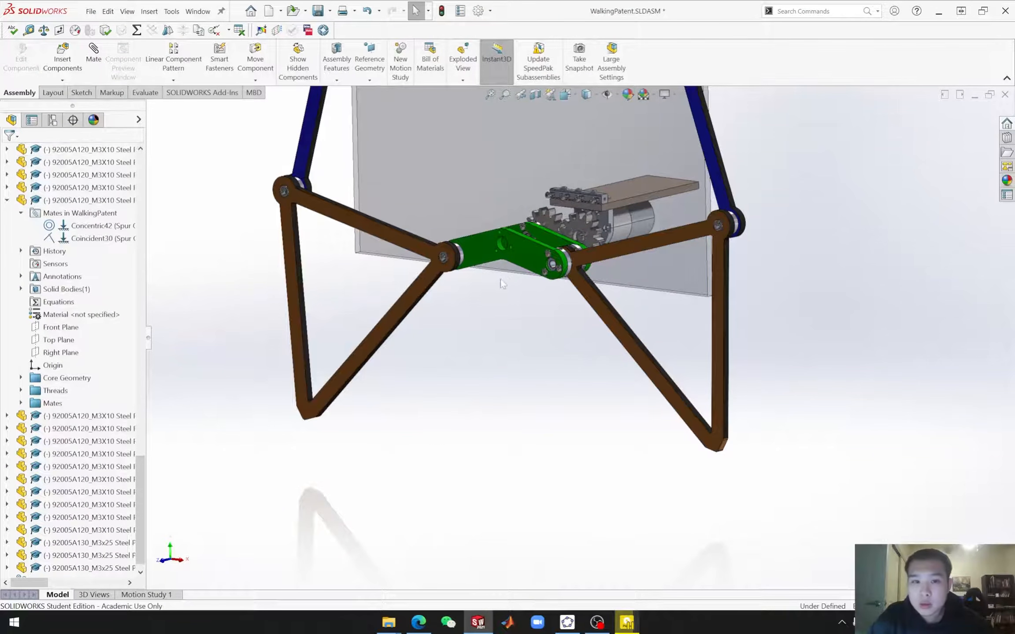
scroll(506, 285, up, 2)
scroll(585, 265, down, 8)
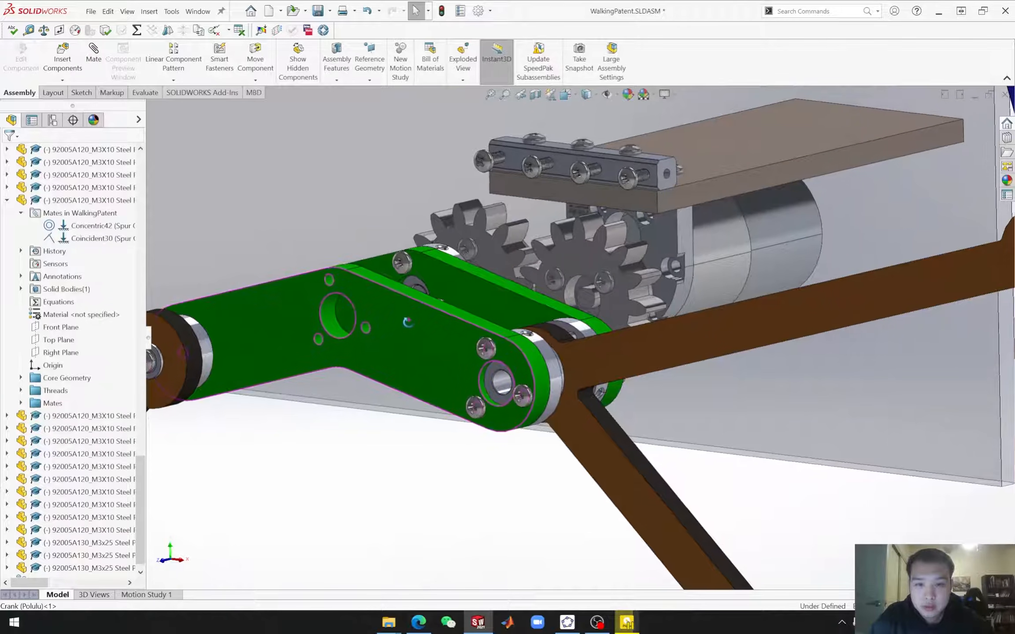
middle_drag(408, 321, 397, 336)
click(439, 287)
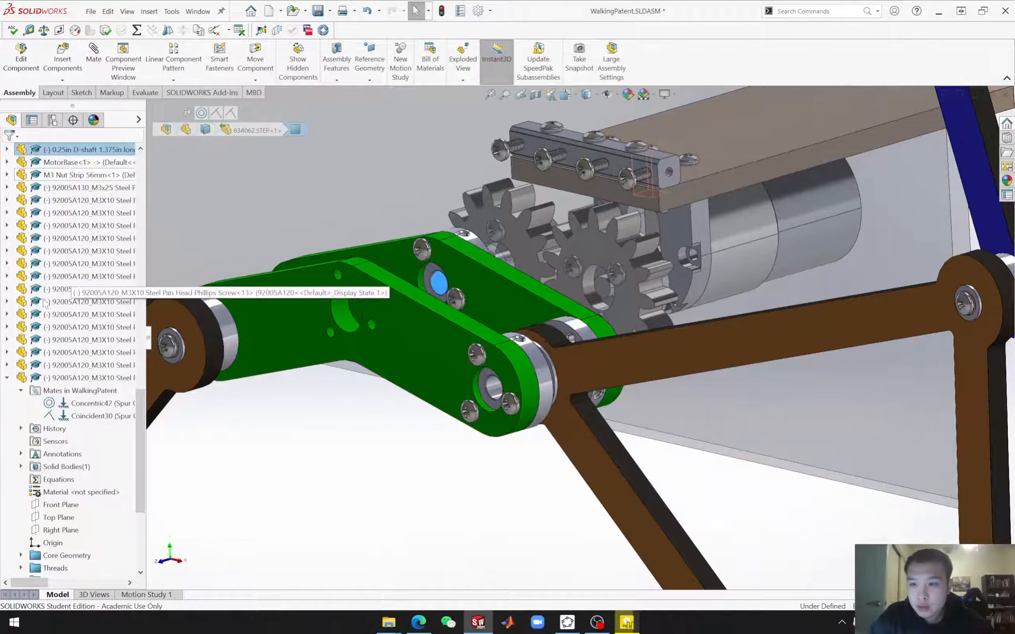
scroll(106, 398, up, 6)
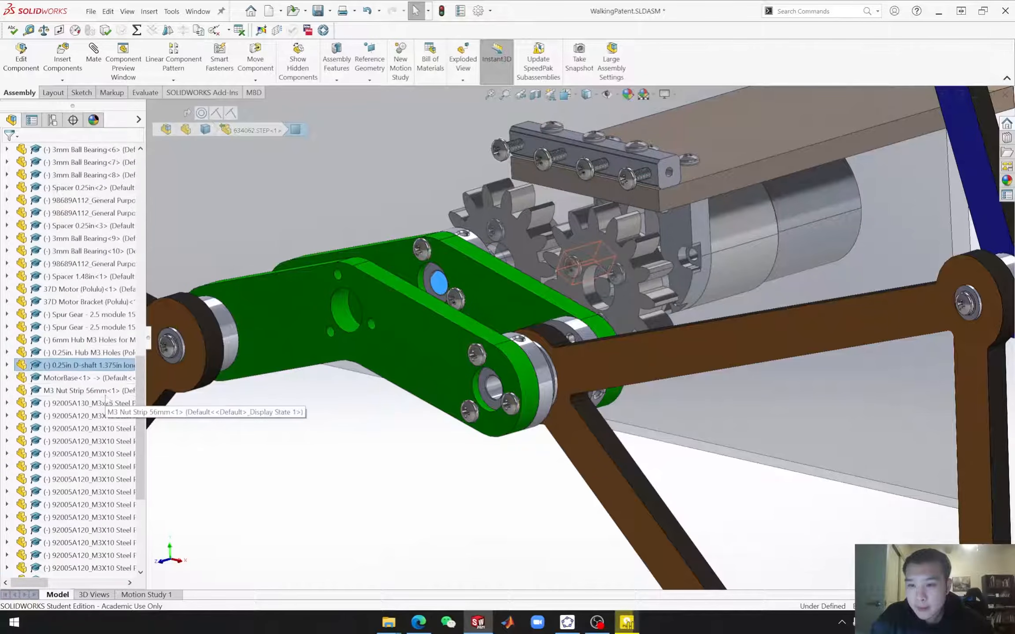
click(70, 366)
drag(70, 368, 356, 463)
Step: Mate the copied D-shaft's round face concentric with the bore of the hub on the front crank's ternary-link joint
click(359, 460)
click(496, 400)
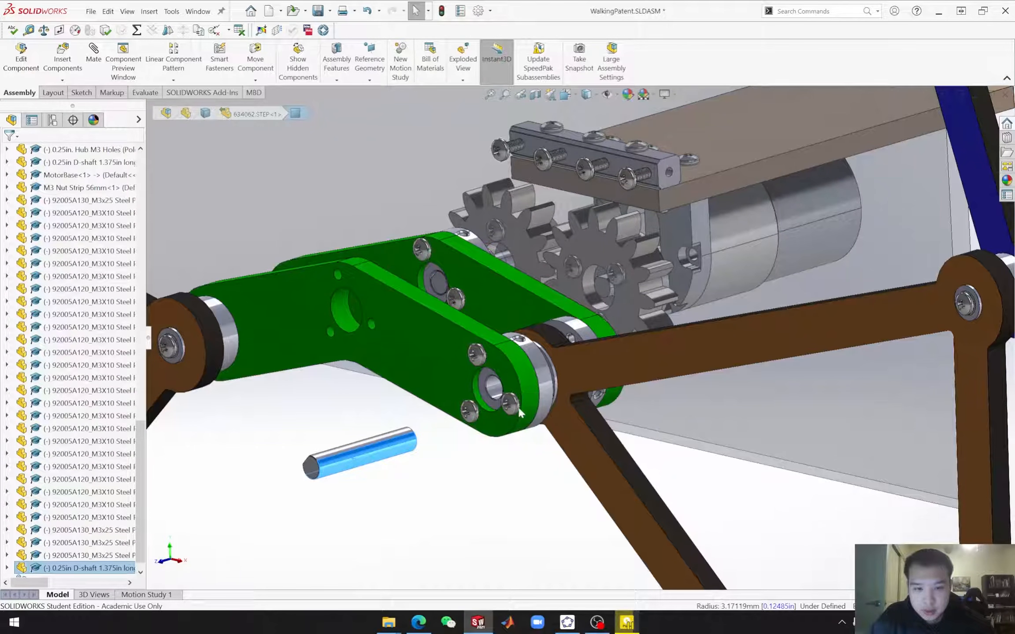
click(493, 391)
click(480, 403)
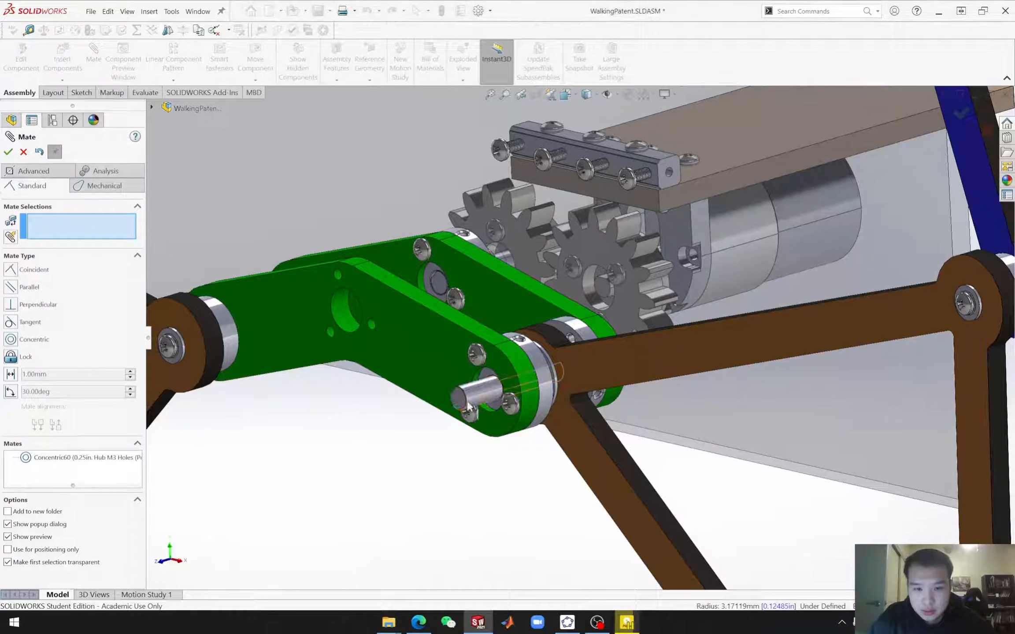
Step: Add a coincident mate between the copied D-shaft's end face and the front crank hub's face, and leave the Mate command
click(485, 381)
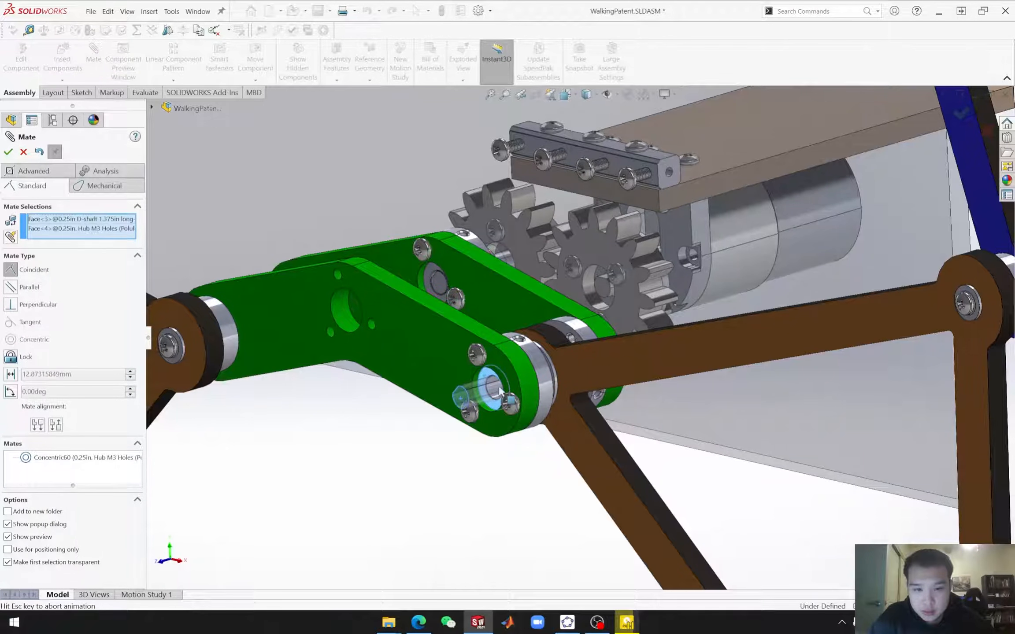
click(666, 466)
middle_drag(665, 466, 377, 401)
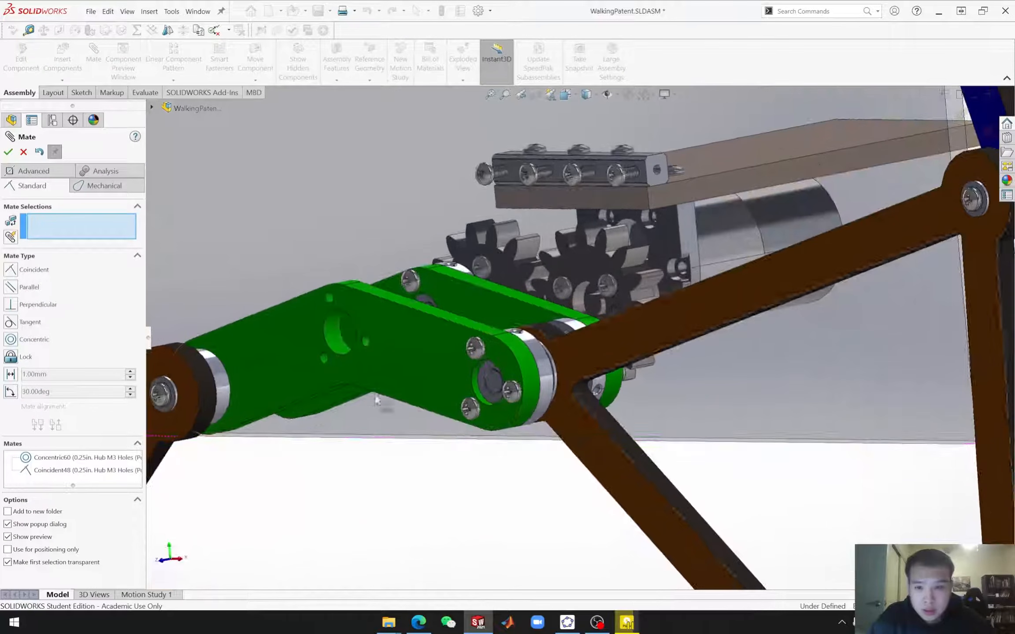
click(23, 152)
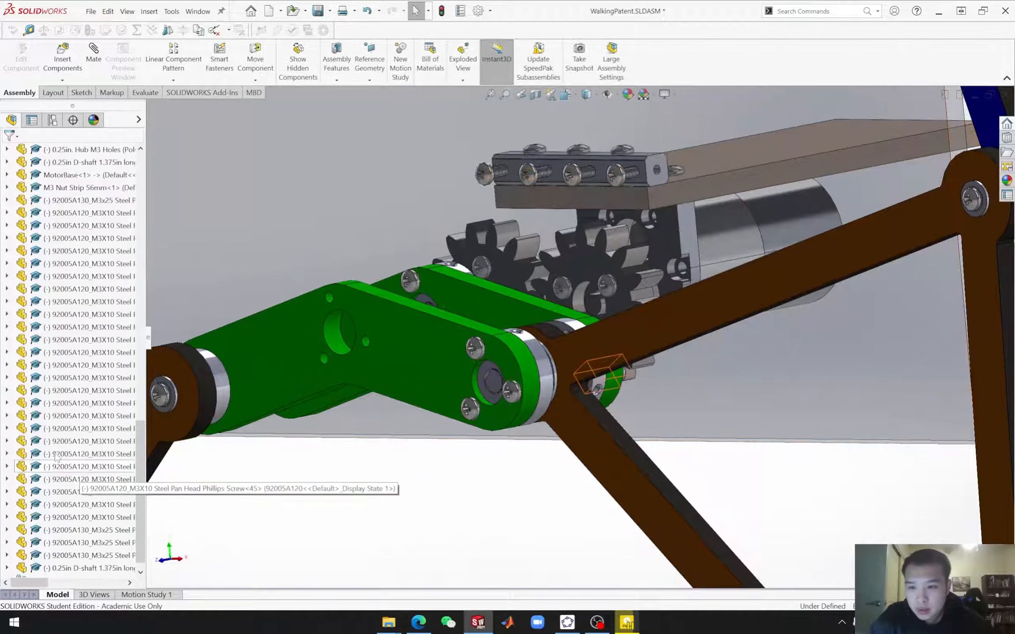
Step: Edit the copied D-shaft's coincident mate, clearing its face selections and changing it to a centered Width mate
scroll(53, 551, down, 3)
scroll(53, 561, down, 15)
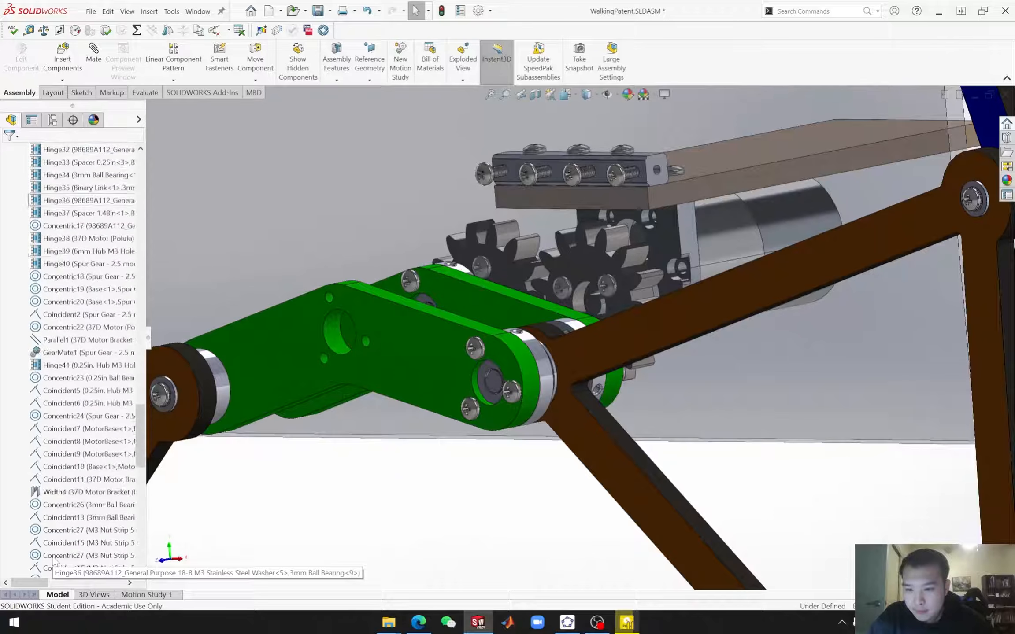
click(63, 569)
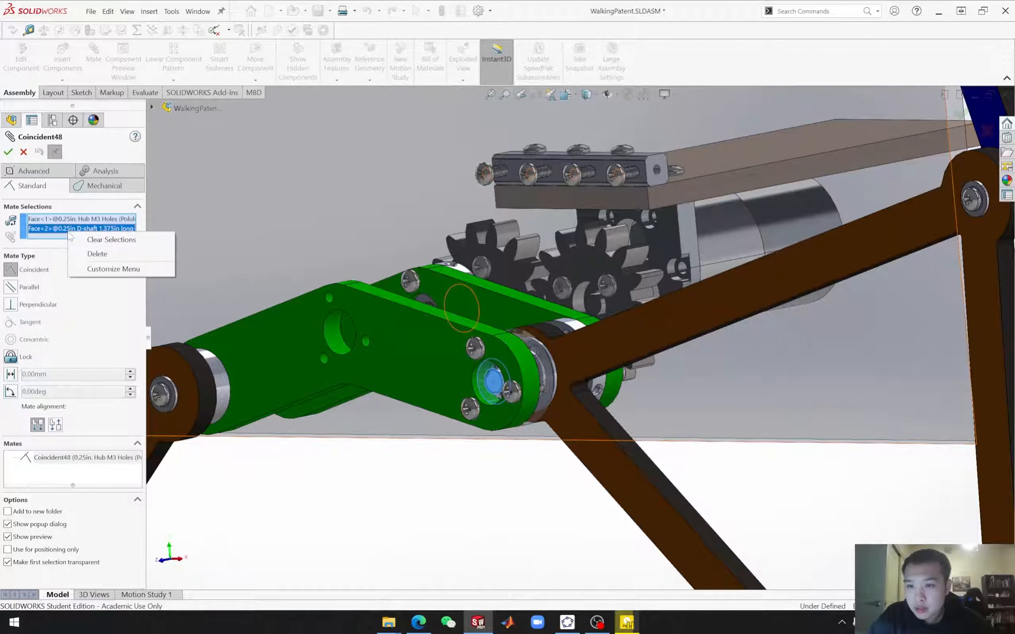
click(102, 239)
click(49, 171)
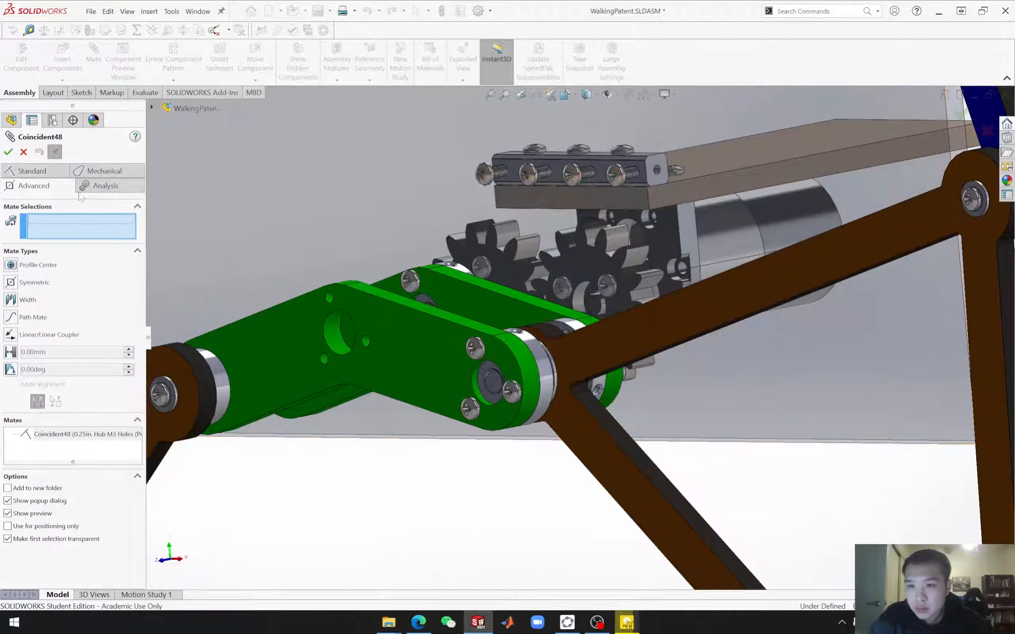
click(20, 302)
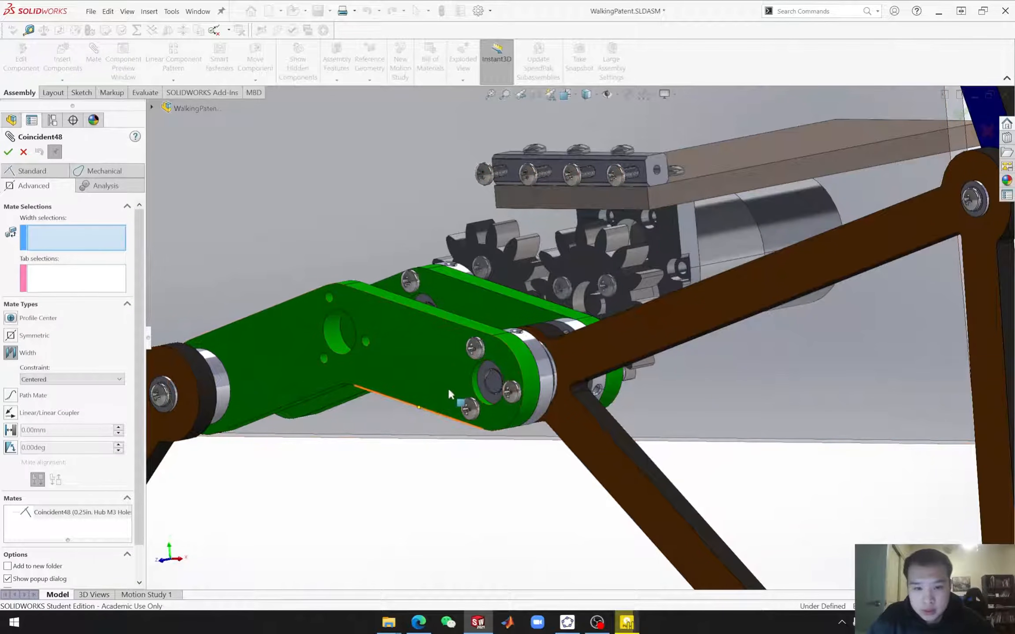
Step: Set the outward faces of the two 0.25in hubs on either side of the ternary link as the width references
scroll(471, 346, down, 5)
click(478, 331)
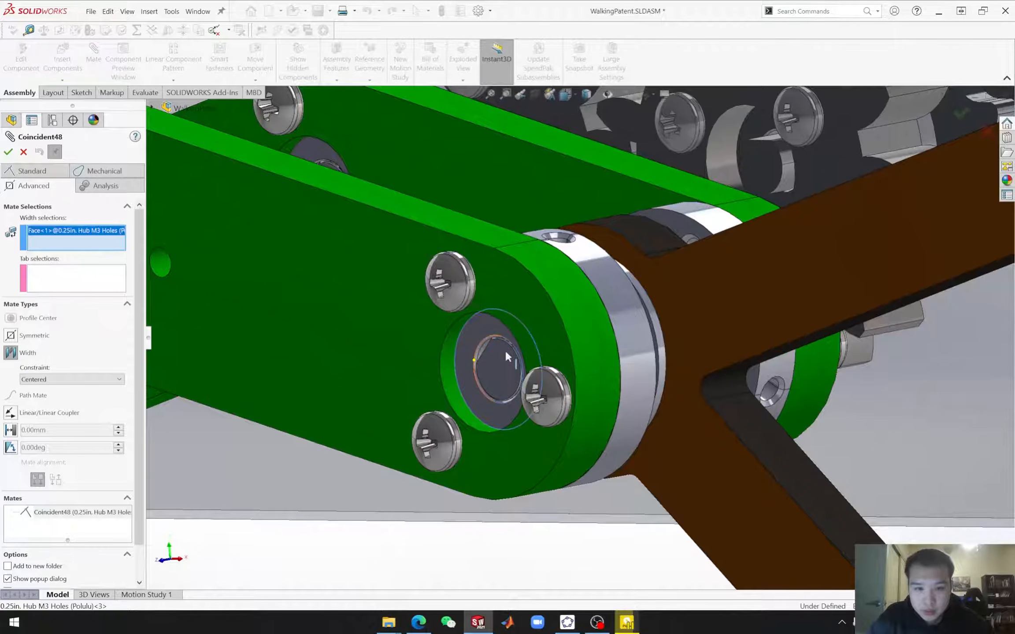
scroll(498, 340, up, 5)
mouse_move(621, 480)
middle_down()
mouse_move(633, 475)
mouse_move(586, 470)
mouse_move(617, 467)
middle_up()
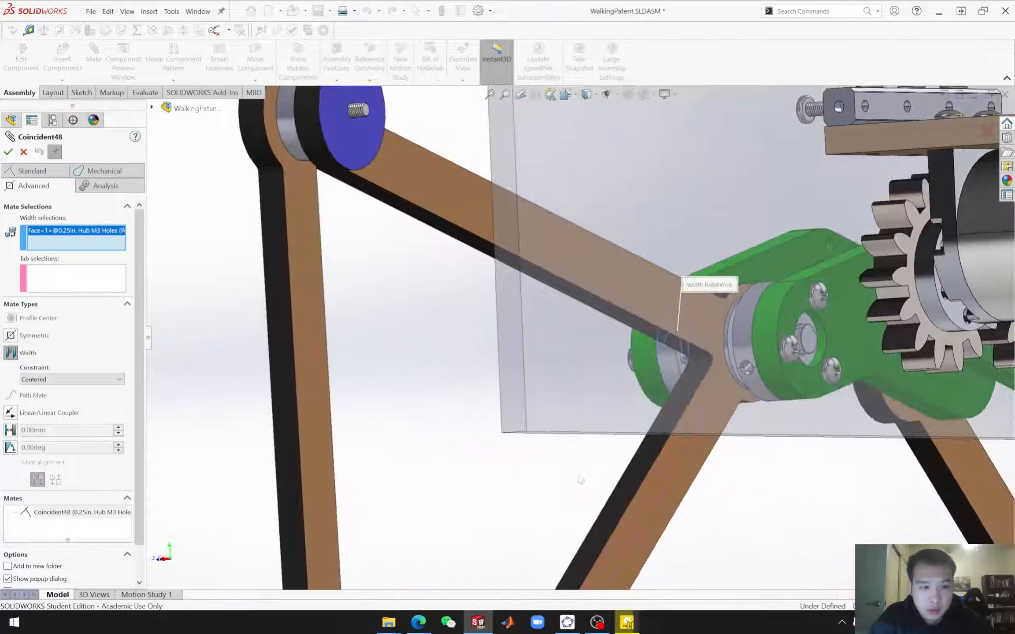
scroll(788, 332, down, 3)
click(793, 289)
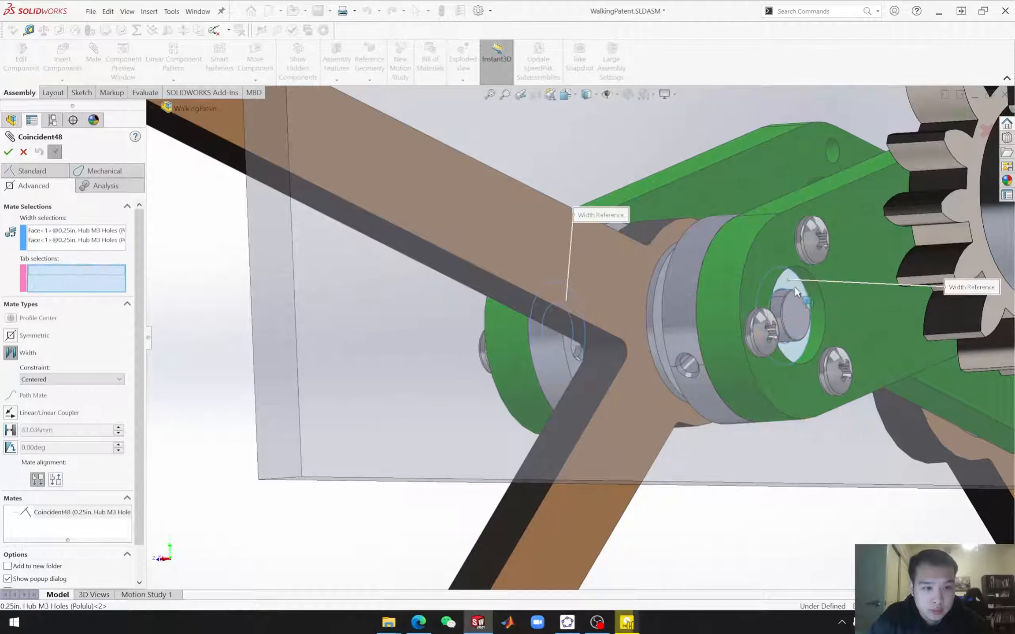
Step: Use the copied D-shaft's two end faces as the tab references, accept the Width mate and leave the Mate command
click(800, 319)
middle_drag(604, 451, 770, 448)
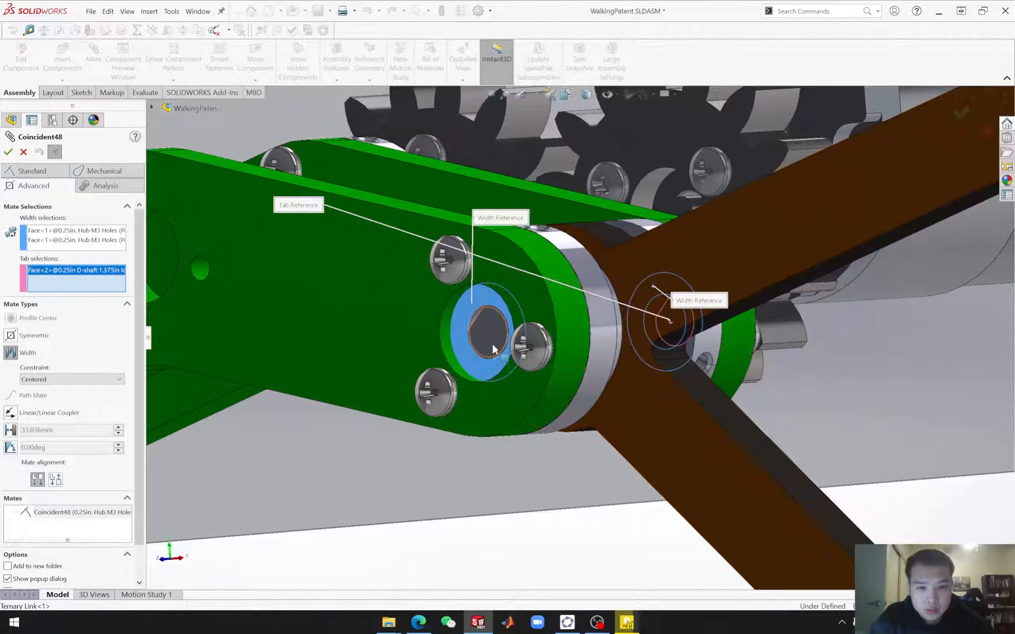
click(457, 343)
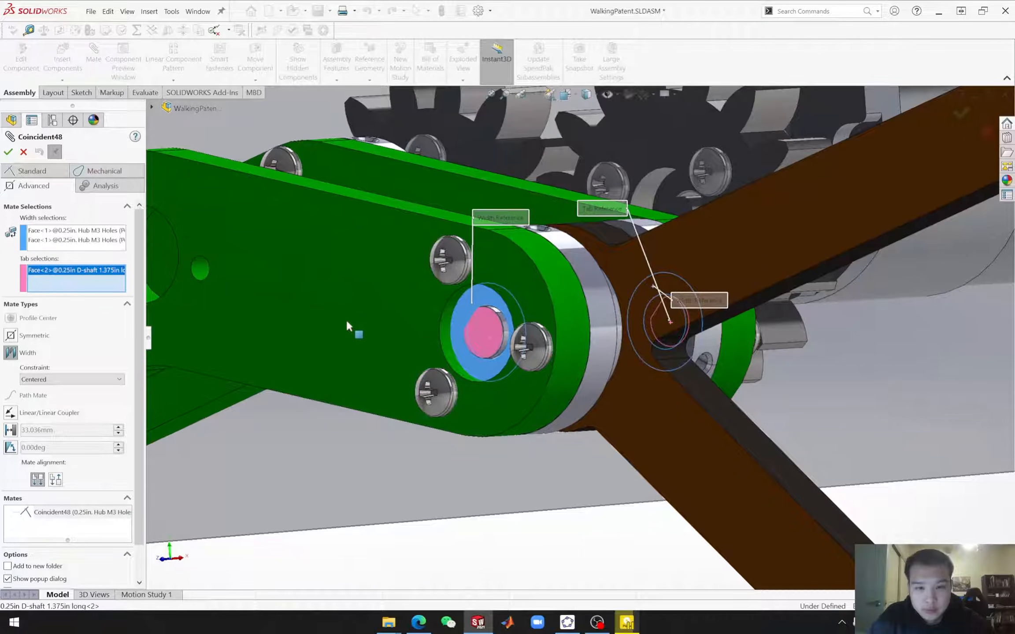
click(8, 154)
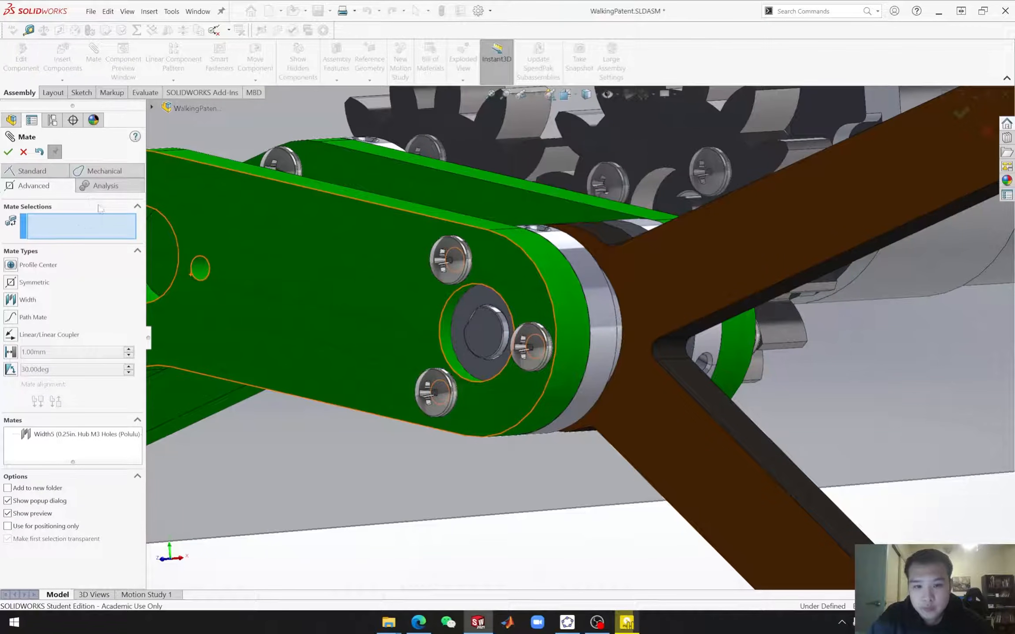
click(24, 152)
Step: Insert the 90592A085_M3 Steel Hex Nut from the Hardware folder and place it in open space beside the mechanism
scroll(425, 456, up, 5)
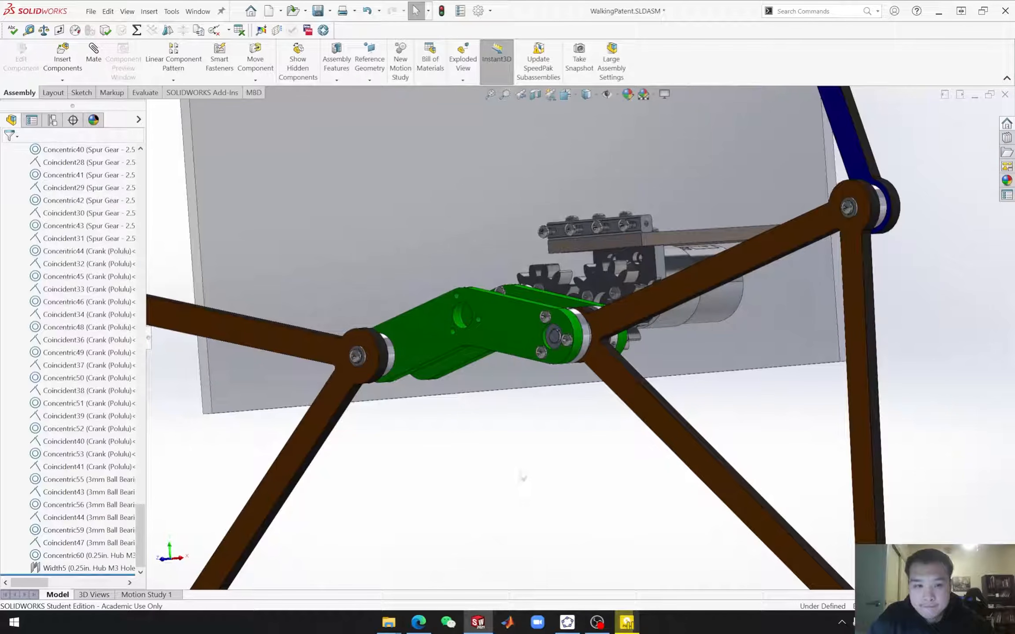
middle_drag(541, 520, 473, 531)
scroll(759, 424, up, 5)
middle_drag(760, 424, 650, 378)
click(71, 72)
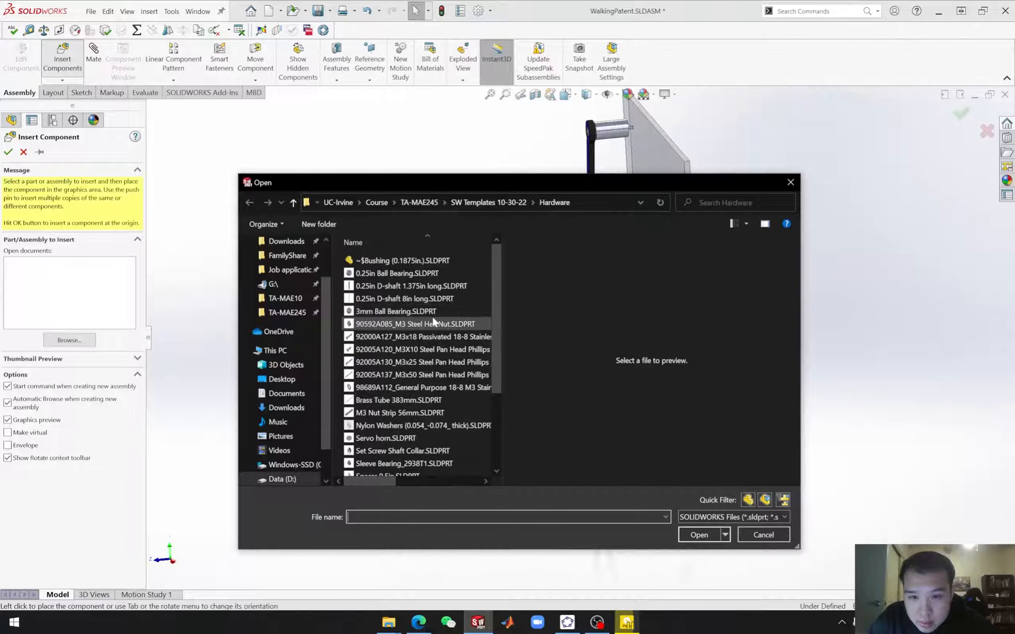
scroll(443, 339, down, 1)
scroll(443, 339, down, 2)
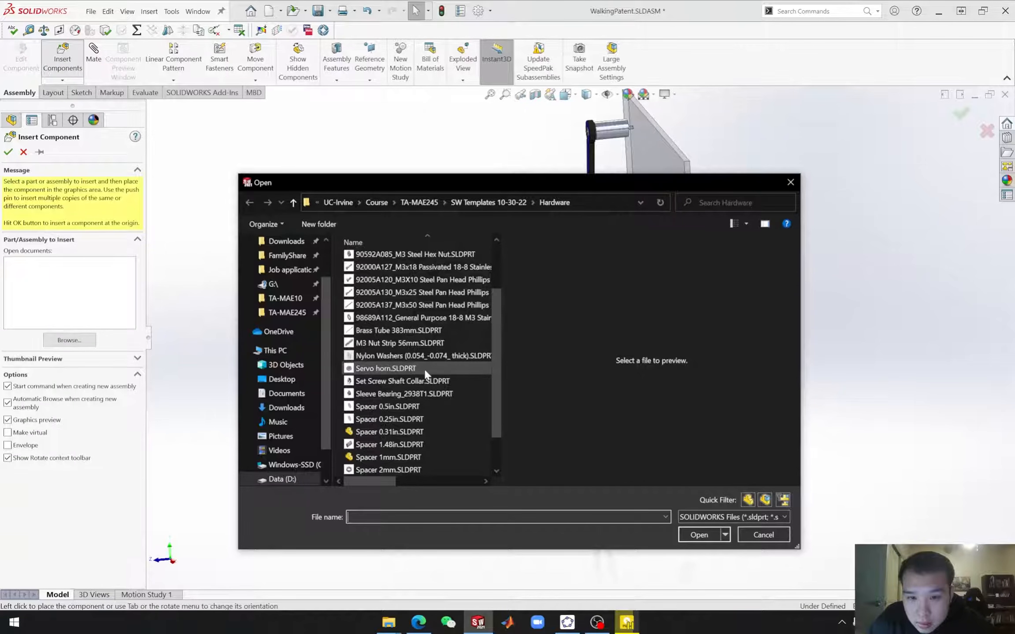
scroll(416, 359, up, 1)
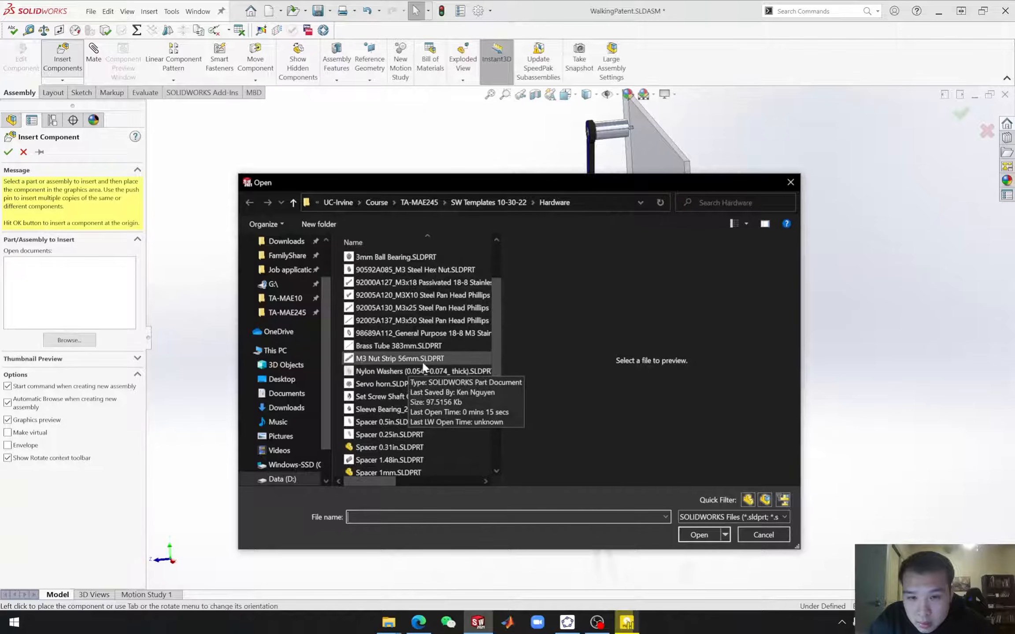
scroll(425, 361, up, 2)
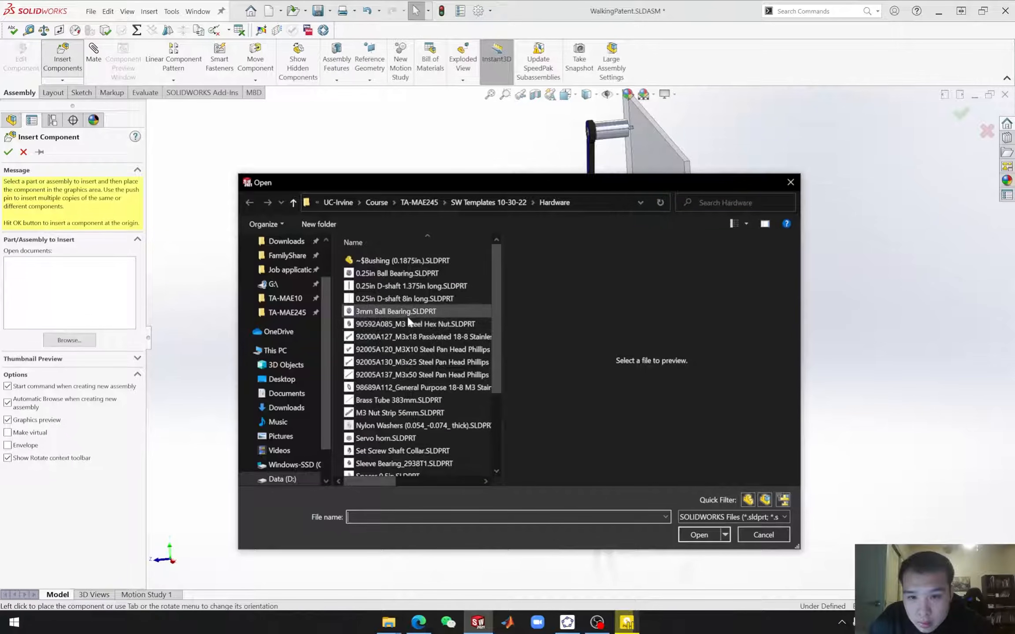
click(414, 324)
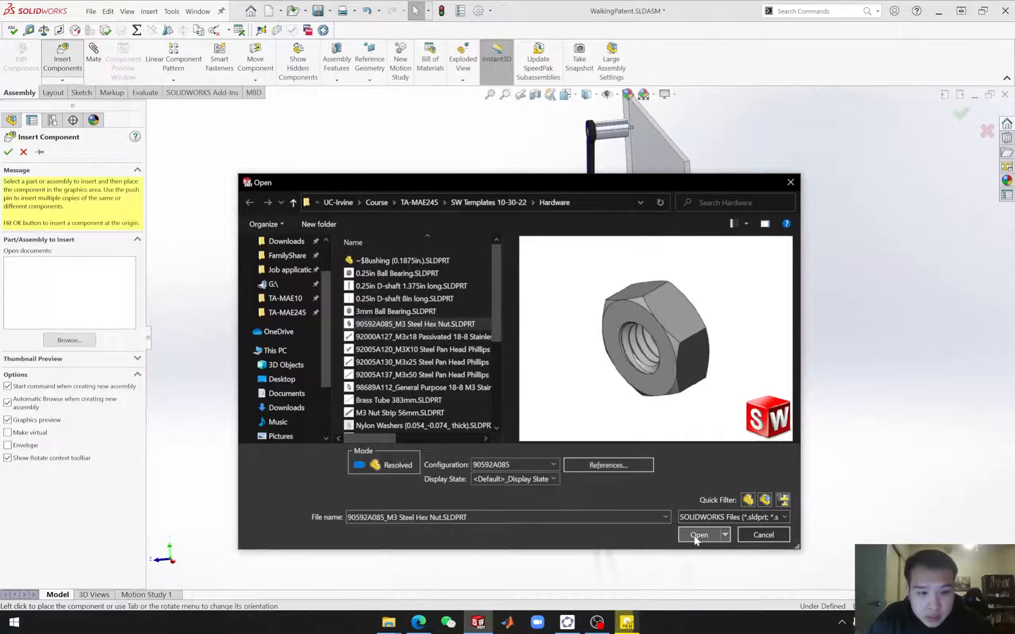
click(699, 534)
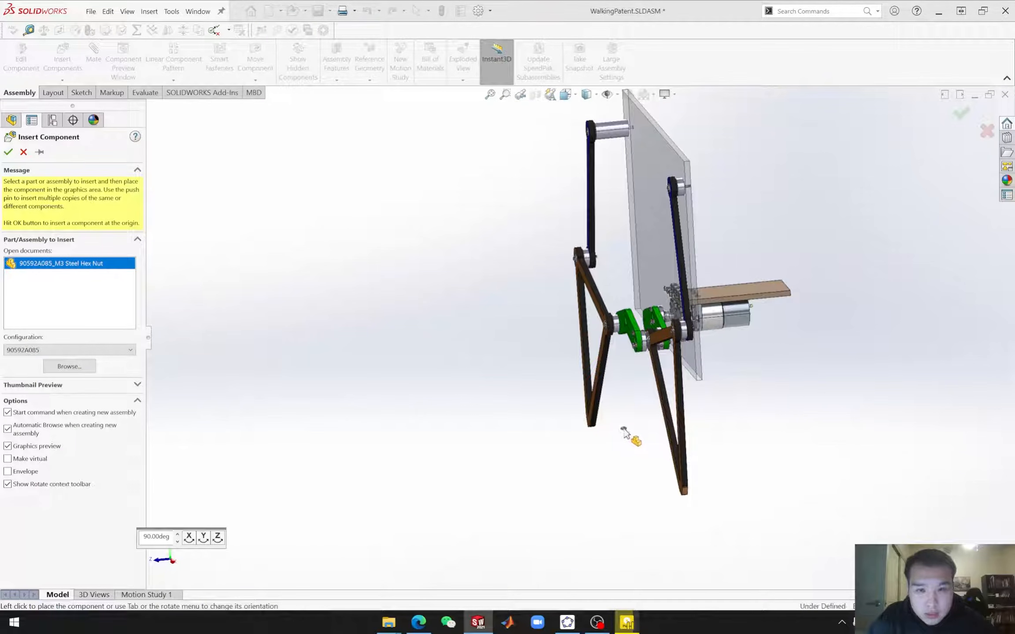
click(624, 433)
Step: Start a mate with the circular edge of the M3 hex nut's hole as its first reference
scroll(626, 423, down, 5)
scroll(625, 421, down, 6)
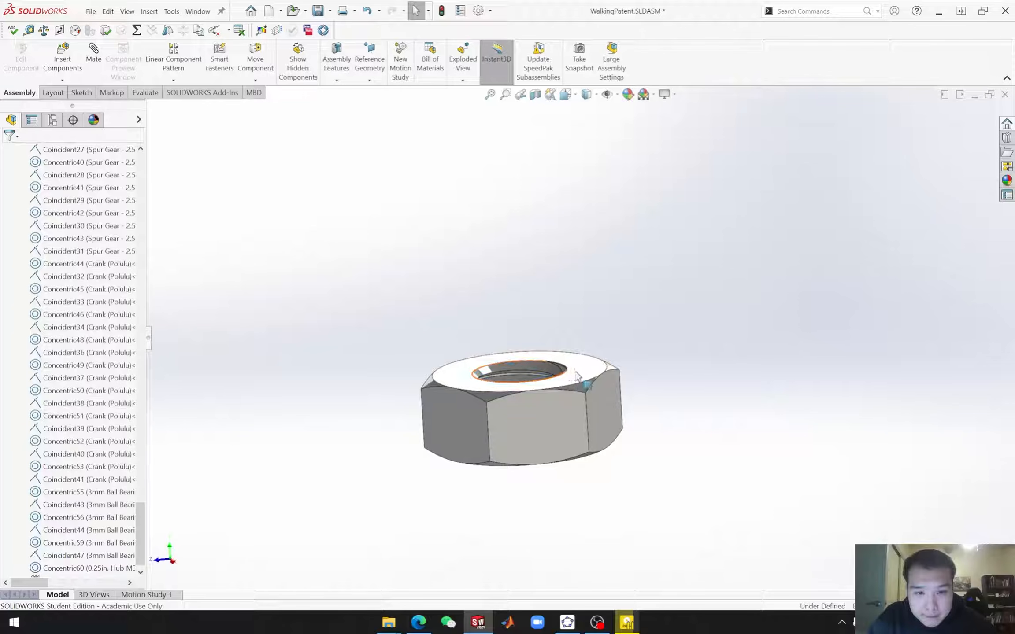
middle_drag(556, 394, 561, 441)
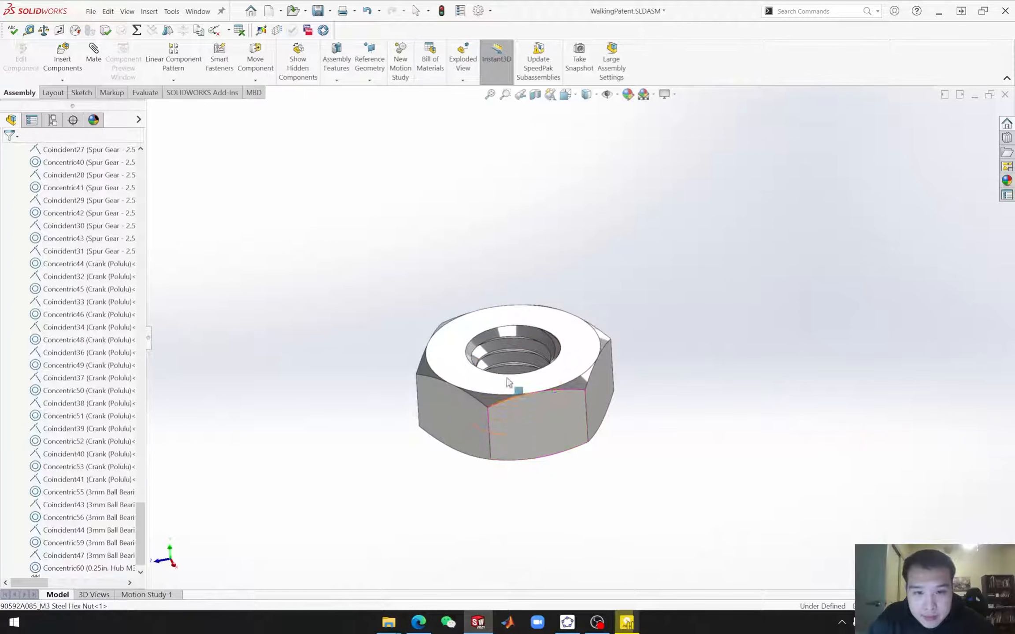
click(485, 337)
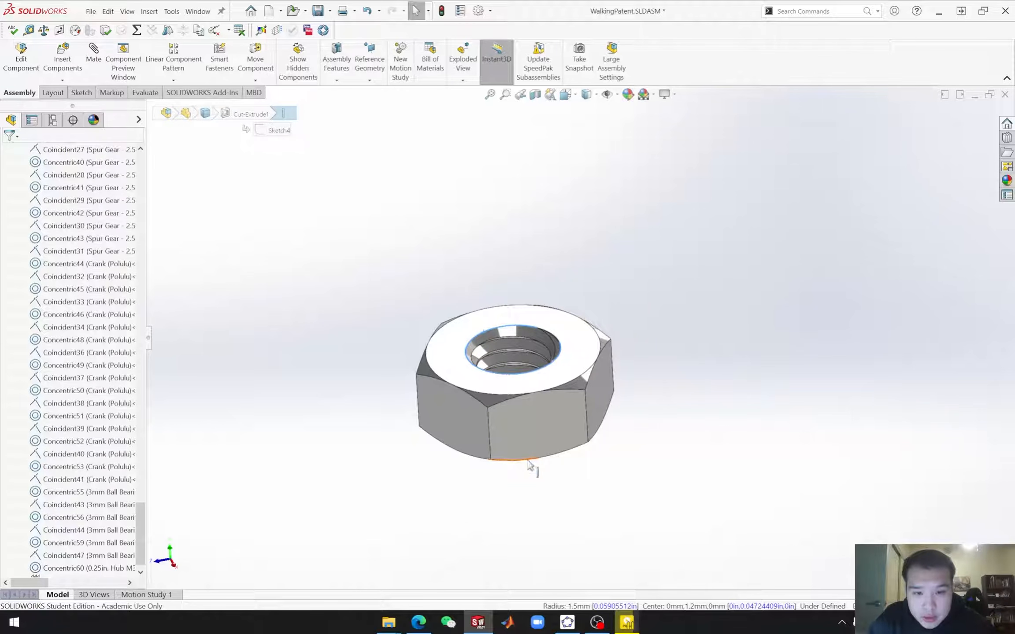
mouse_move(527, 395)
middle_down()
mouse_move(537, 467)
mouse_move(525, 517)
mouse_move(499, 556)
mouse_move(533, 381)
middle_up()
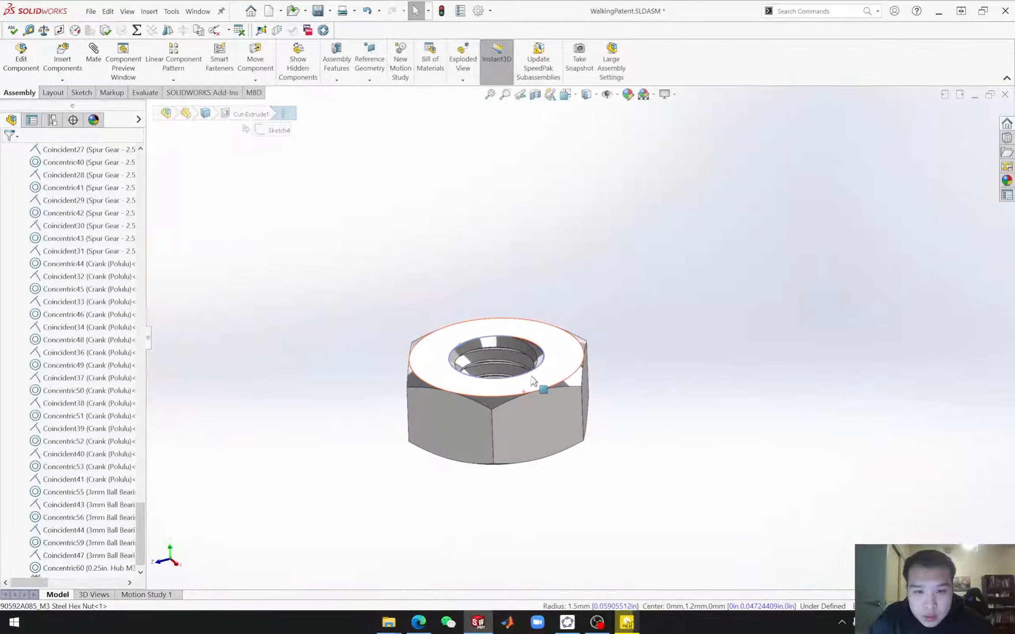
click(510, 382)
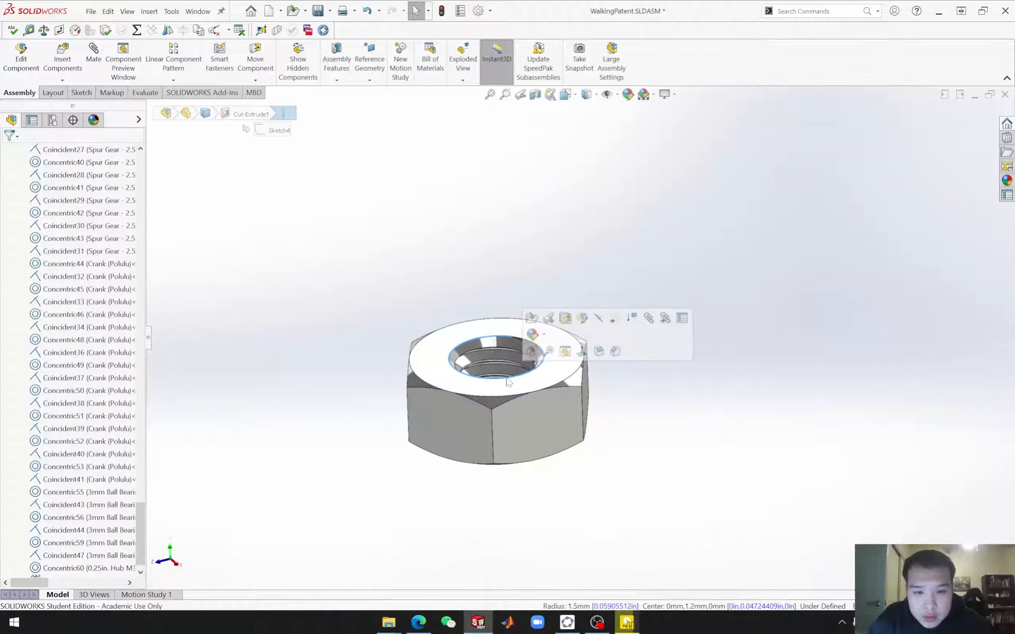
key(m)
Step: Pick the inner face of Binary Link<2>'s lower hole, around the protruding M3x25 screw, as the nut's concentric mate reference
scroll(603, 417, up, 18)
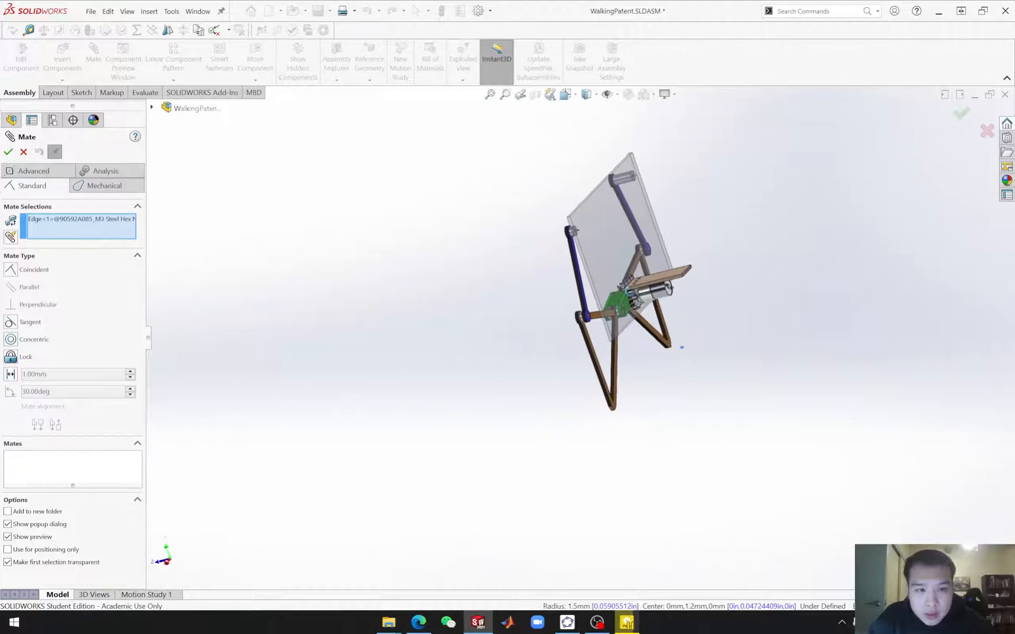
scroll(577, 282, down, 15)
middle_drag(532, 311, 525, 269)
scroll(535, 280, down, 8)
scroll(525, 326, down, 4)
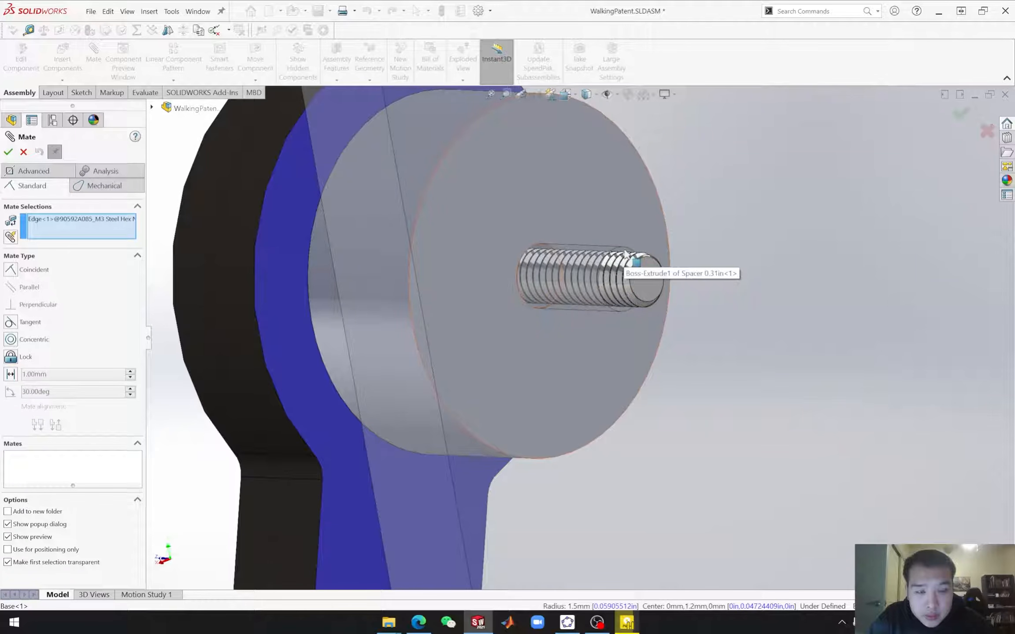
scroll(625, 254, up, 4)
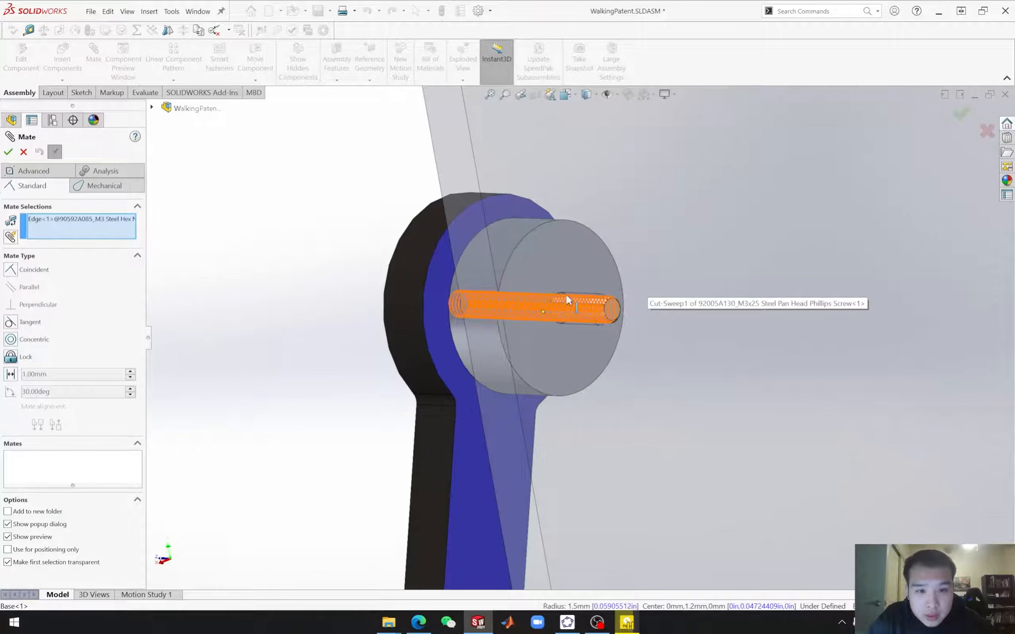
scroll(566, 300, down, 6)
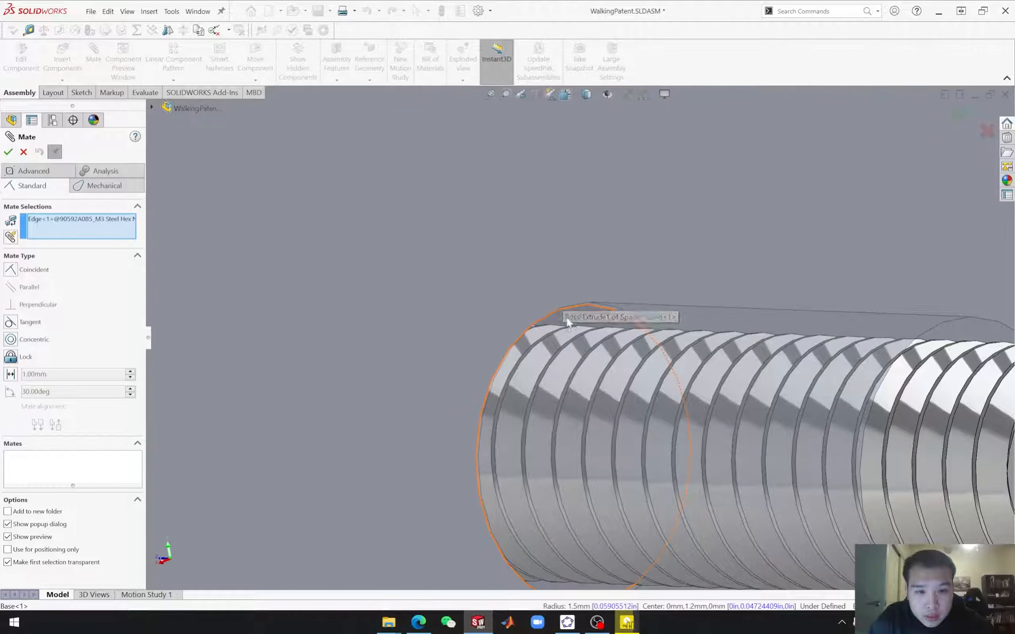
scroll(576, 311, up, 5)
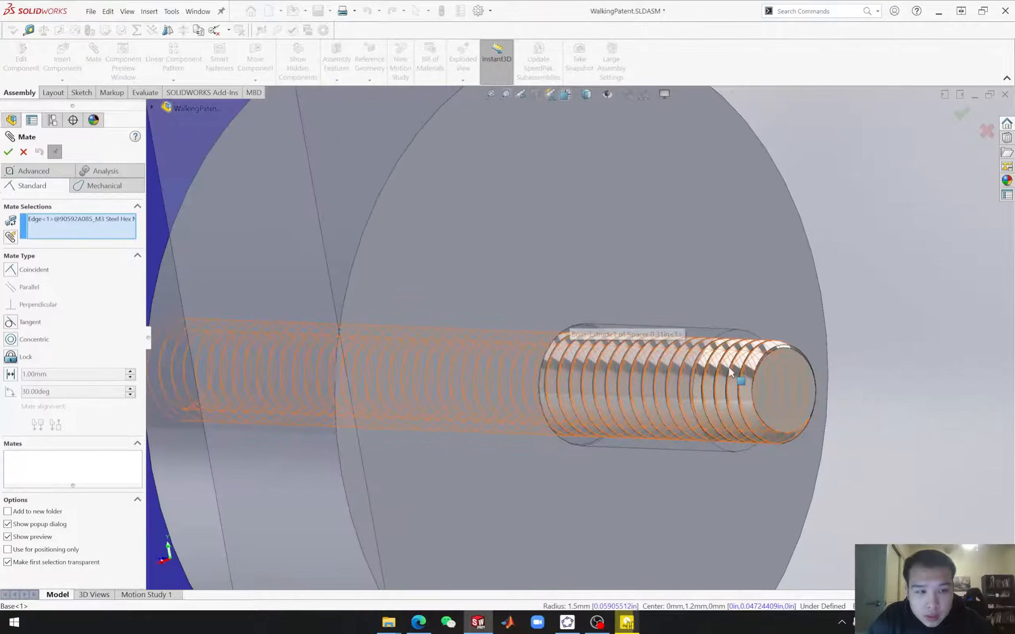
scroll(729, 367, down, 5)
scroll(728, 365, up, 9)
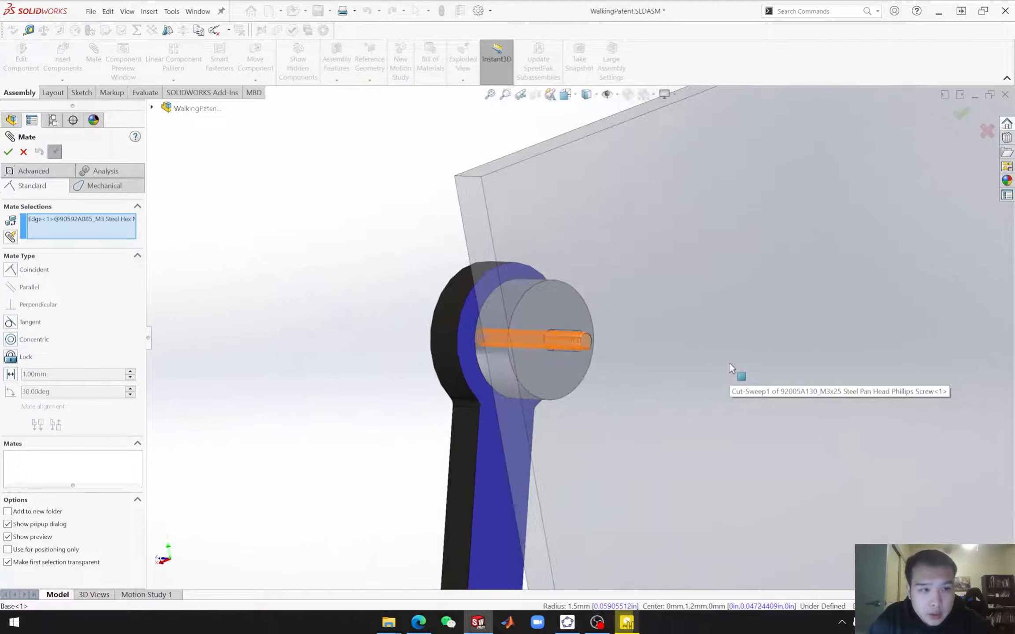
scroll(730, 365, up, 10)
middle_drag(633, 406, 708, 411)
middle_drag(604, 480, 770, 523)
scroll(577, 399, down, 8)
scroll(544, 397, down, 2)
middle_drag(543, 398, 550, 379)
scroll(551, 379, down, 4)
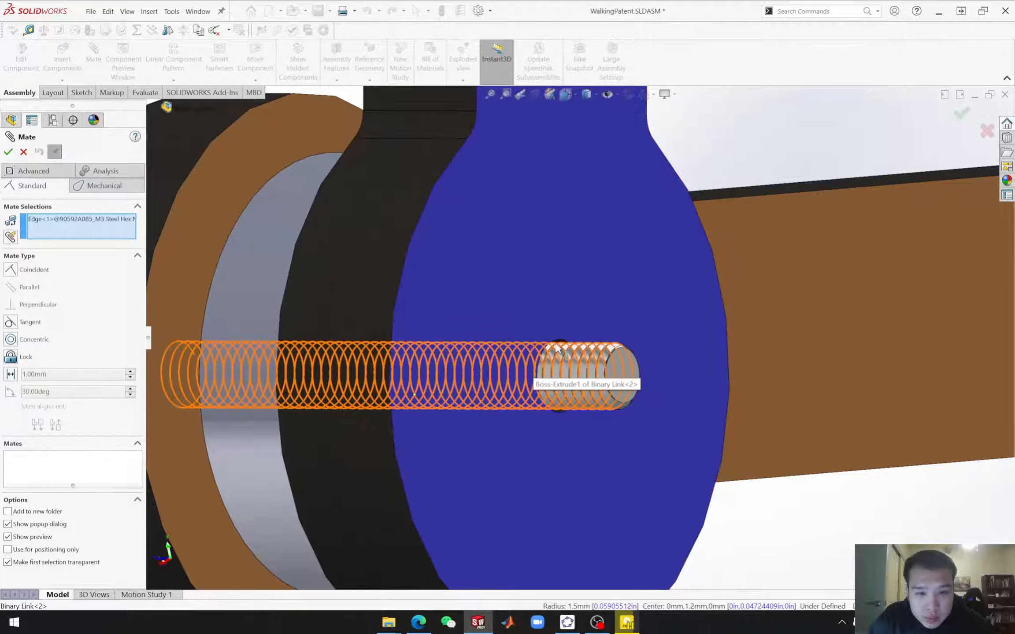
scroll(573, 346, down, 5)
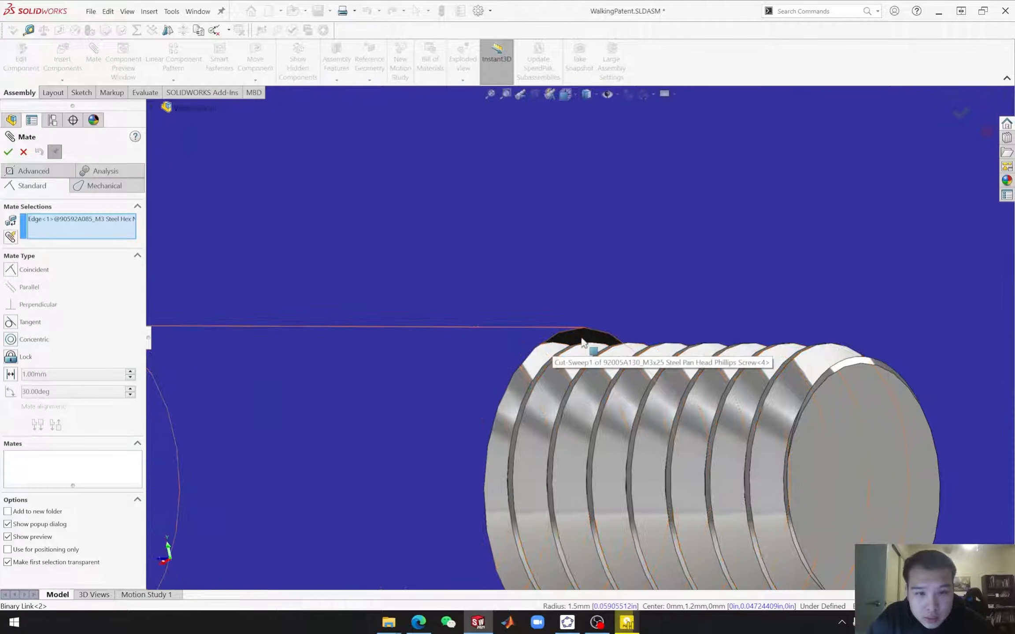
click(582, 342)
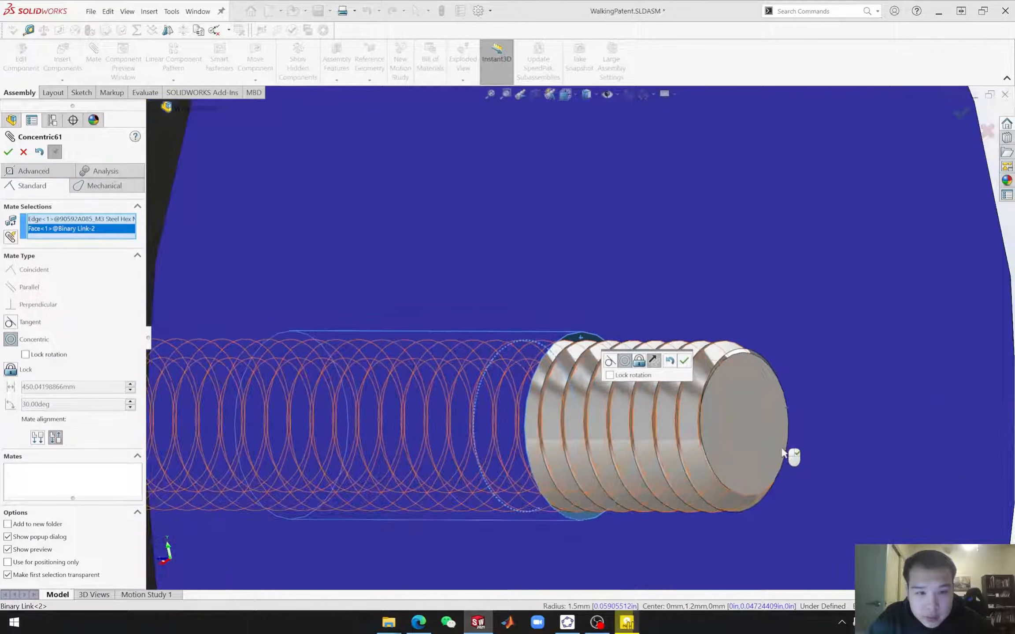
Step: Accept the Concentric mate between the hex nut and the binary link's hole and leave the Mate command
scroll(783, 451, up, 15)
scroll(663, 406, down, 5)
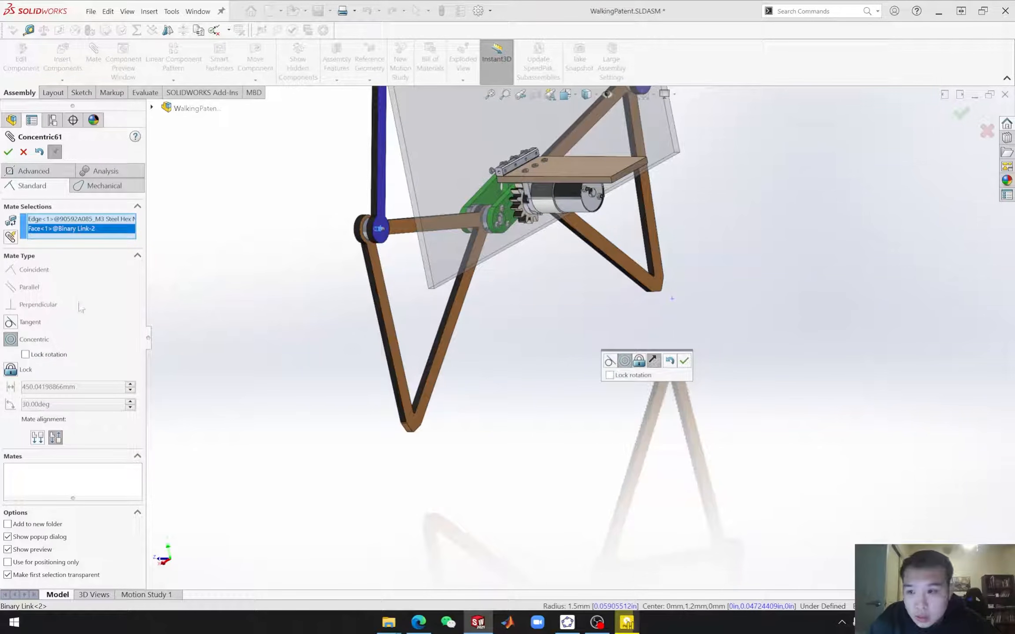
scroll(348, 263, down, 8)
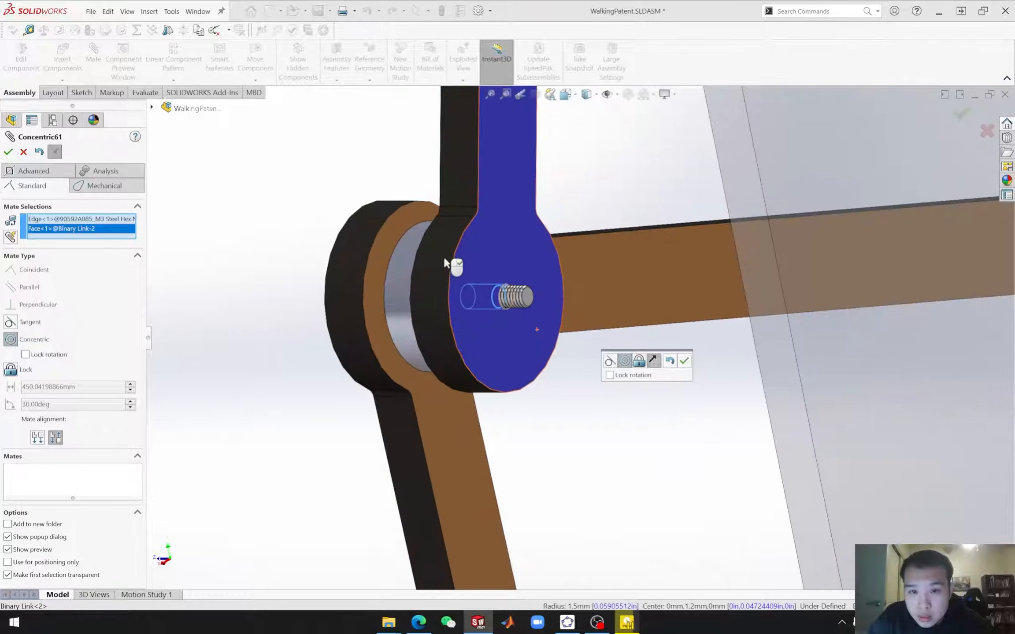
scroll(528, 340, down, 5)
scroll(536, 355, up, 12)
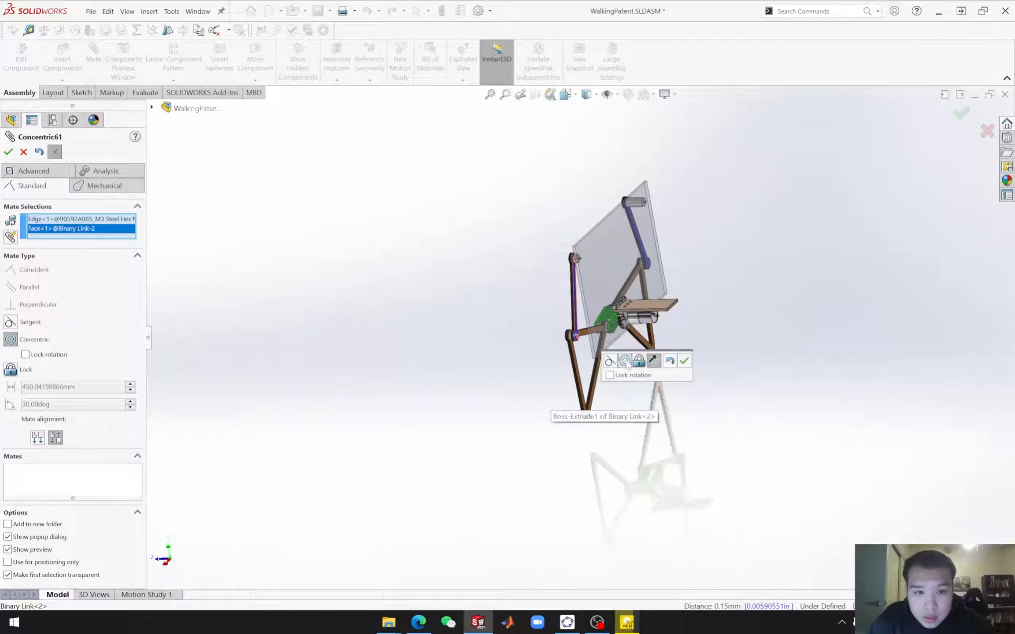
scroll(572, 362, down, 5)
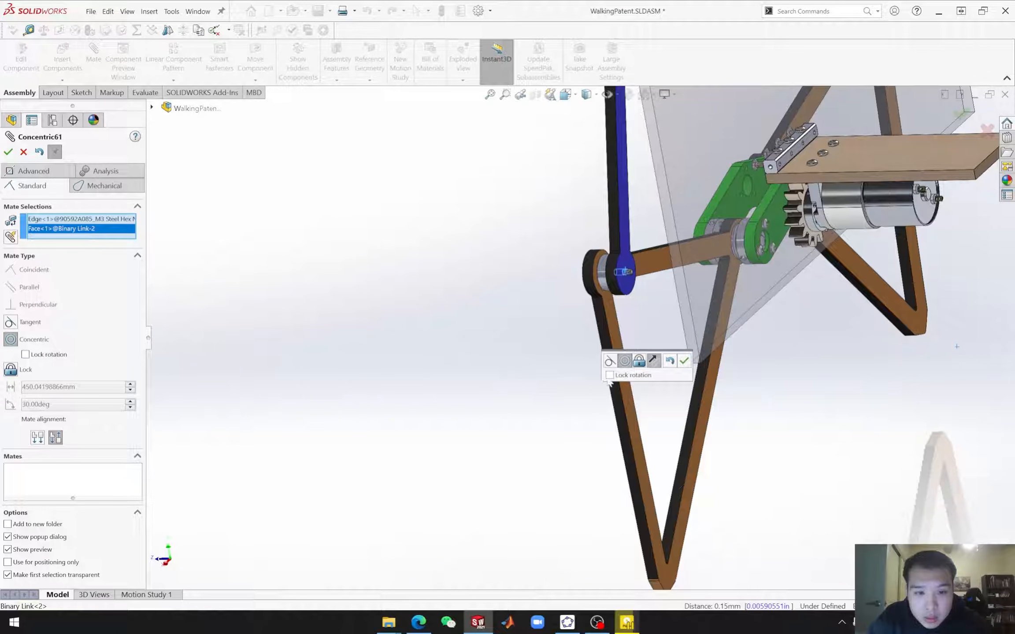
click(684, 361)
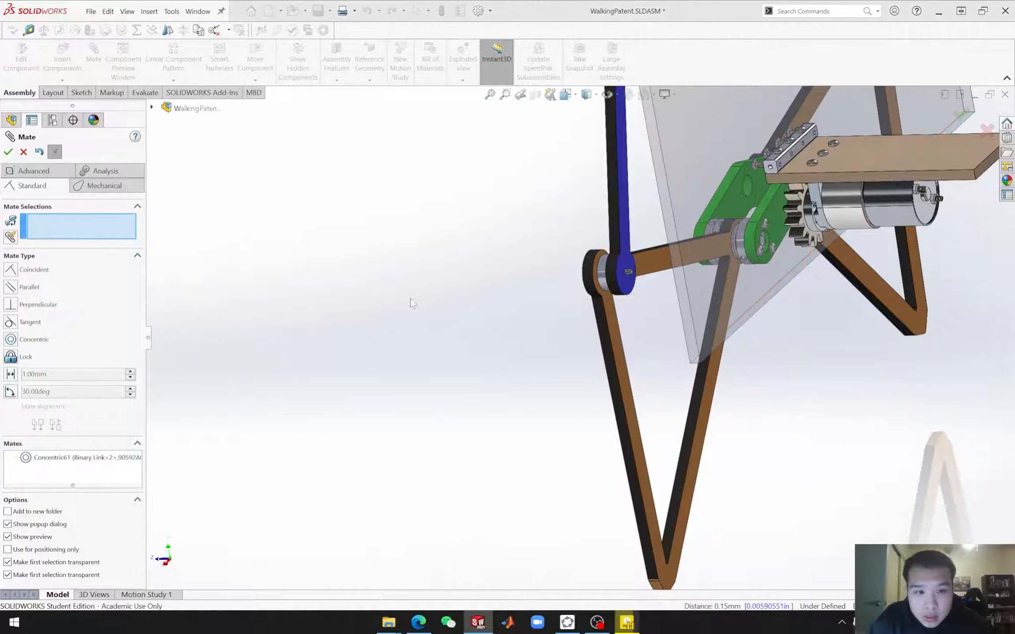
click(24, 152)
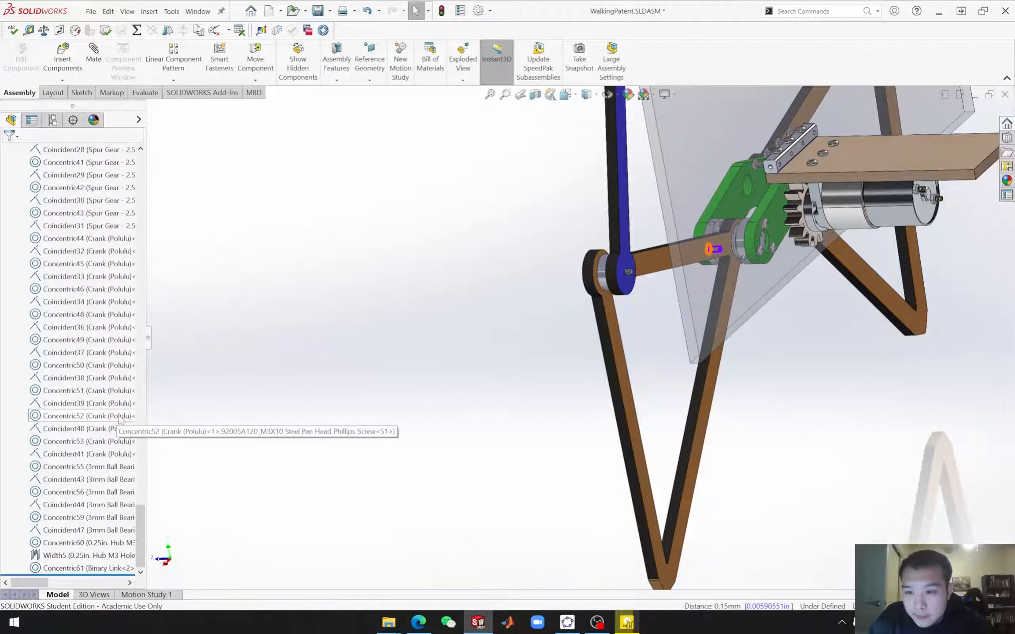
Step: Locate the M3 hex nut in the assembly by collapsing the mates list and selecting its component entry
scroll(118, 398, up, 15)
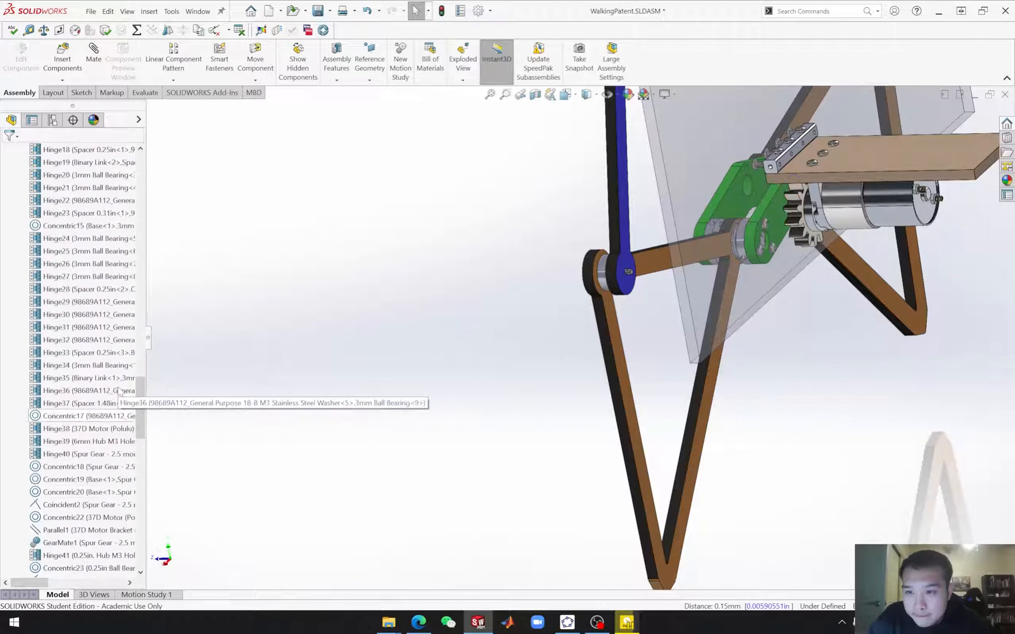
click(7, 340)
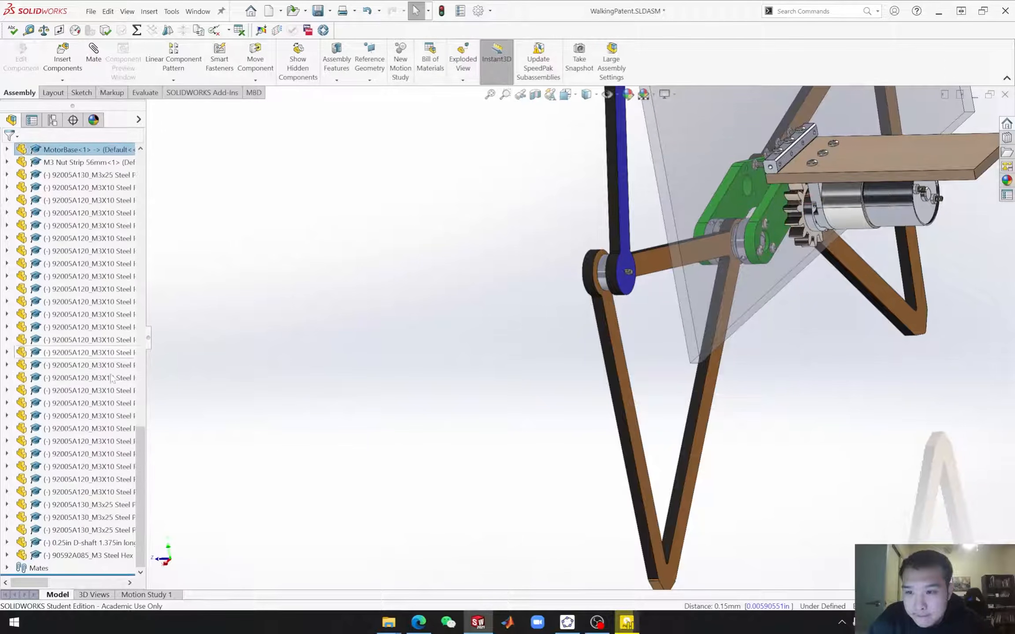
click(64, 555)
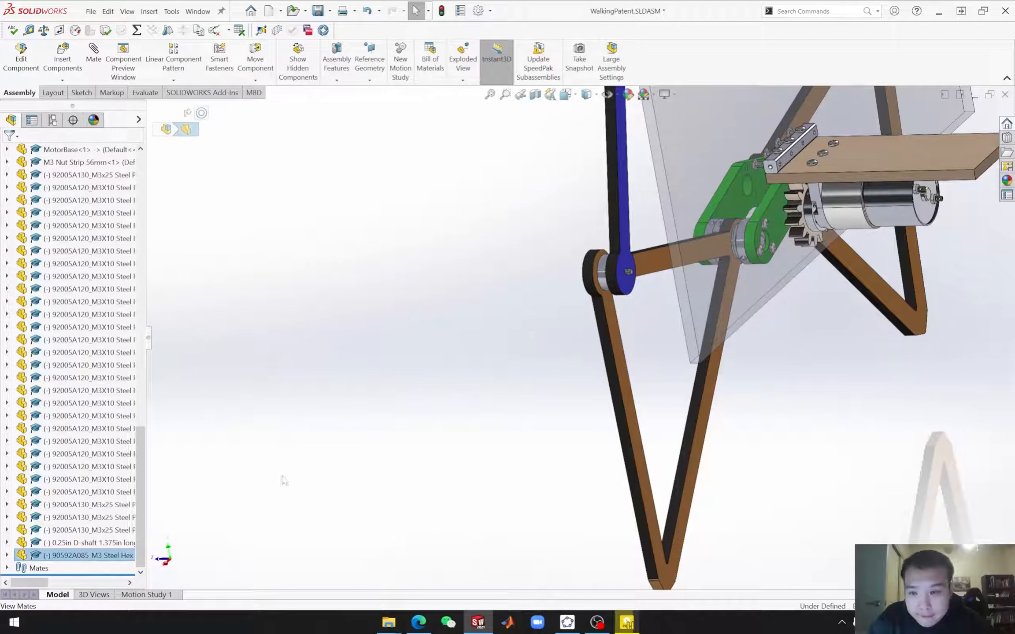
middle_drag(472, 382, 489, 357)
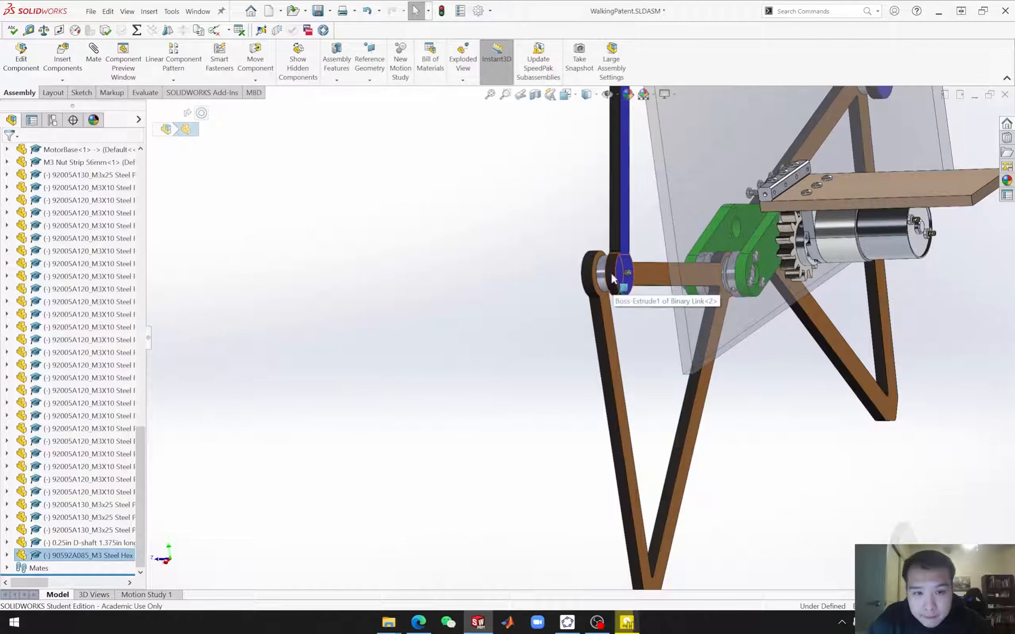
Step: Move the hex nut out of Binary Link<2> along the screw axis, making the link transparent only for the move
click(613, 279)
click(722, 220)
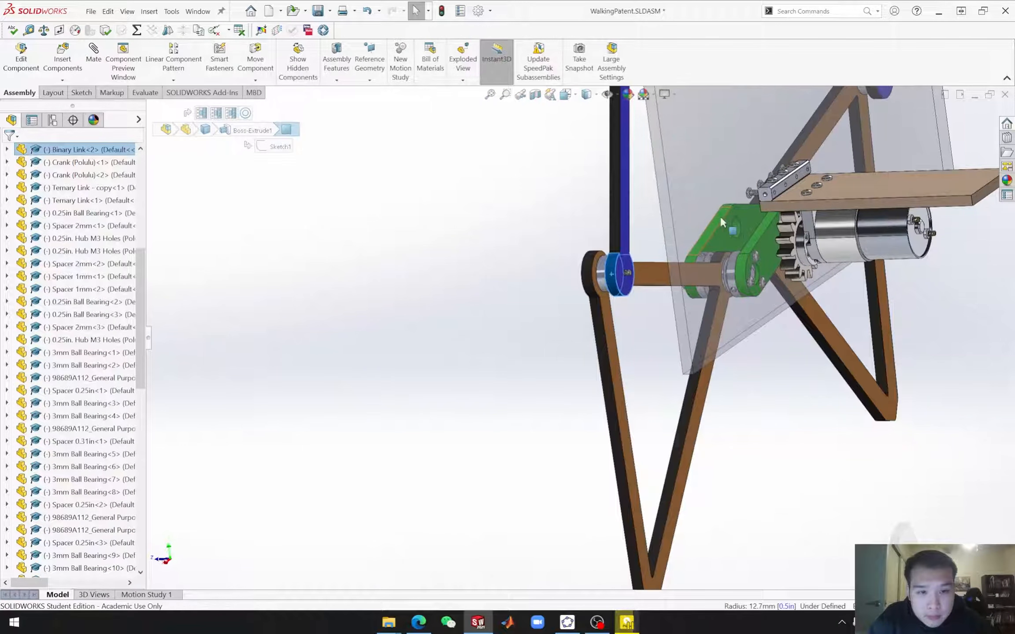
click(537, 334)
middle_drag(540, 336, 569, 330)
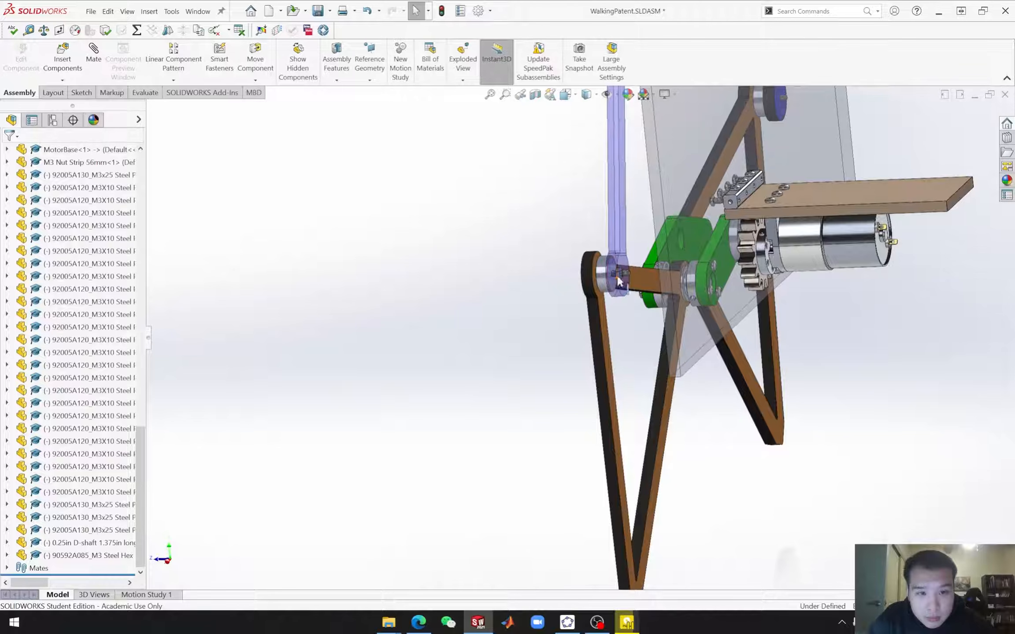
drag(618, 280, 642, 275)
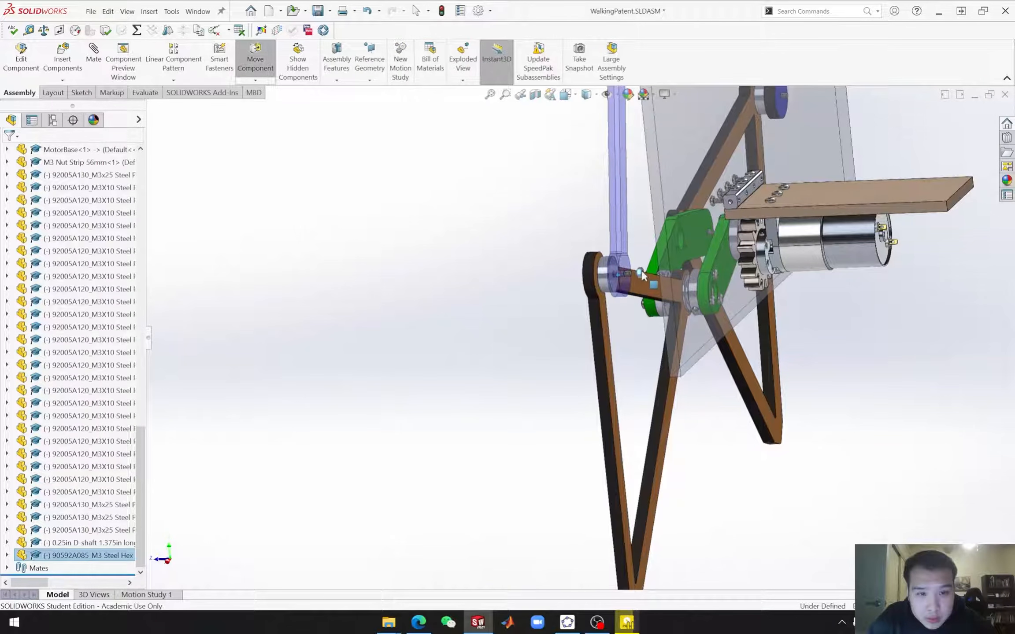
click(615, 215)
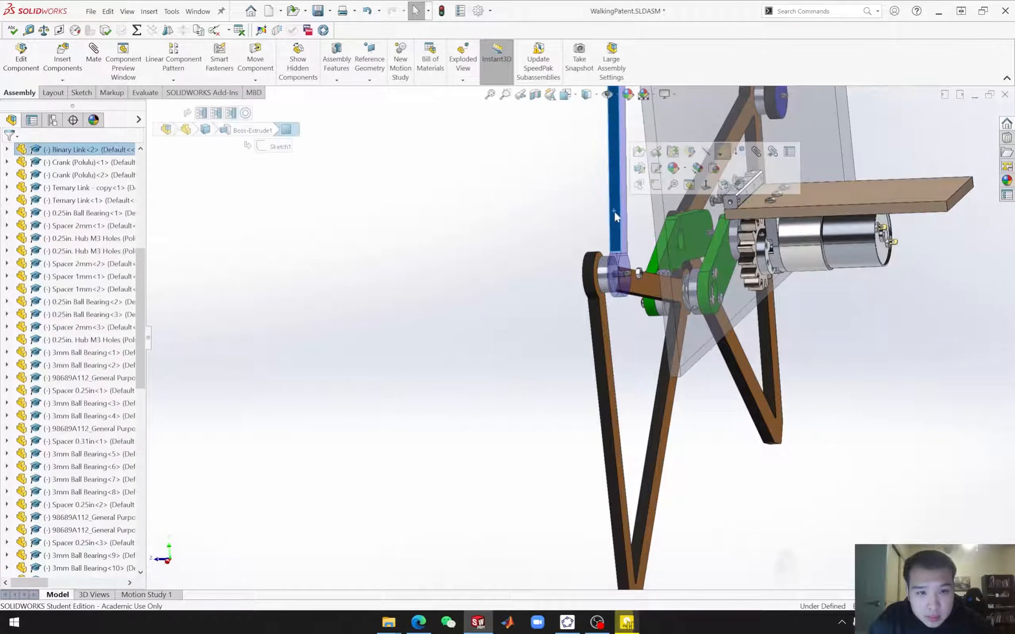
click(721, 160)
Step: Add a Coincident mate between the nut's link-facing end face and Binary Link<2>'s blue face, then leave the Mate command
scroll(677, 275, up, 5)
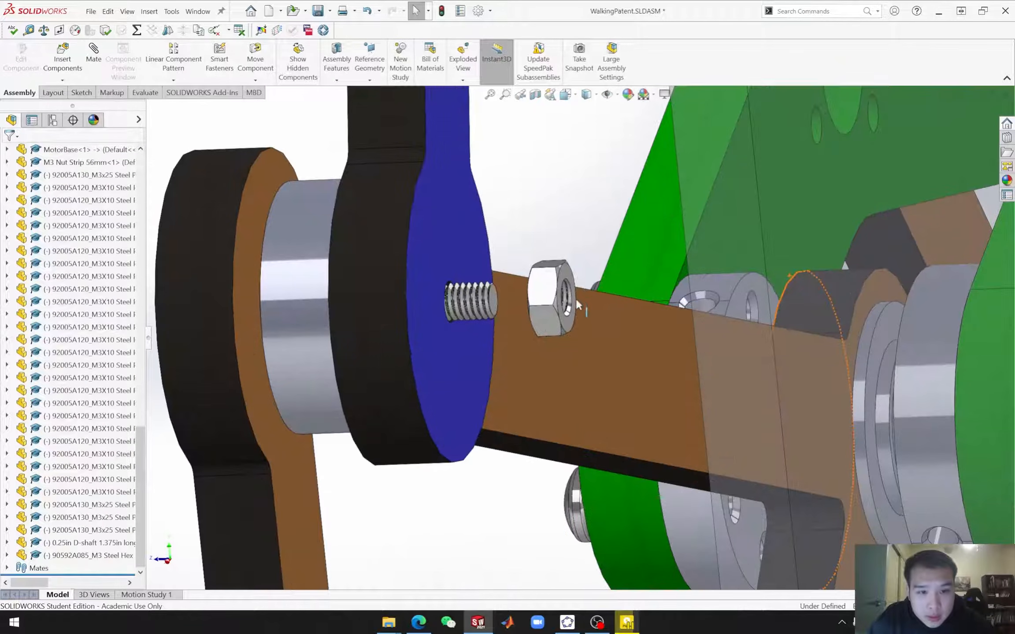
middle_drag(503, 344, 527, 346)
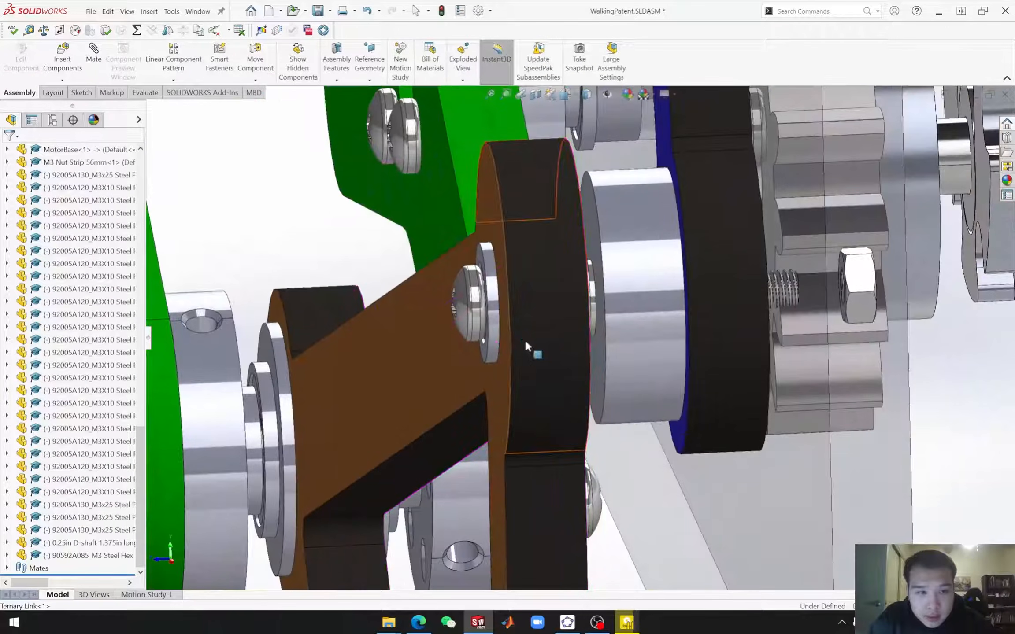
click(841, 264)
click(853, 204)
scroll(723, 360, down, 3)
middle_drag(665, 372, 630, 379)
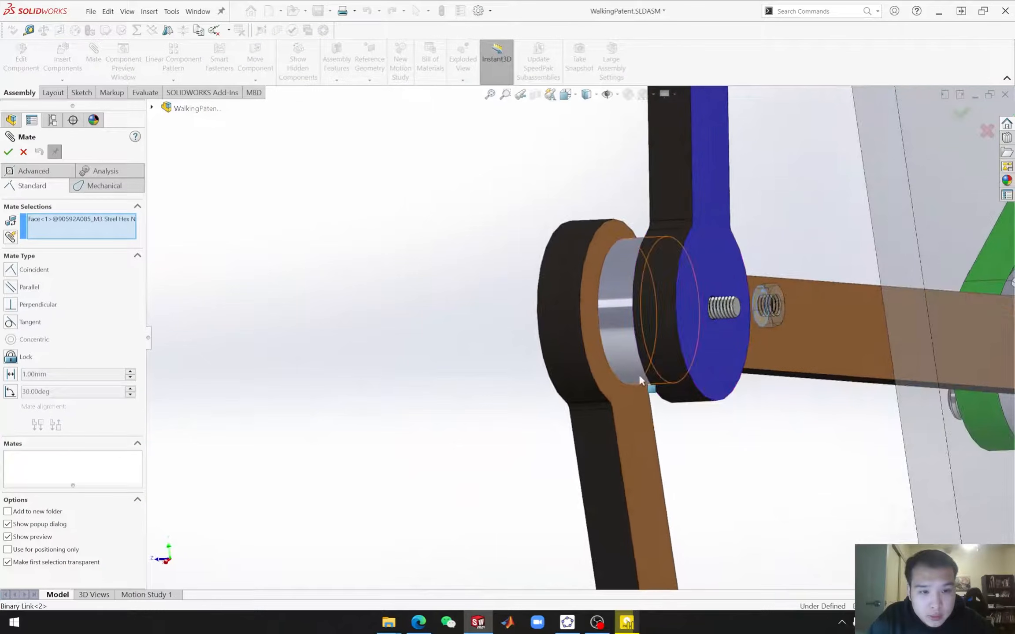
click(718, 364)
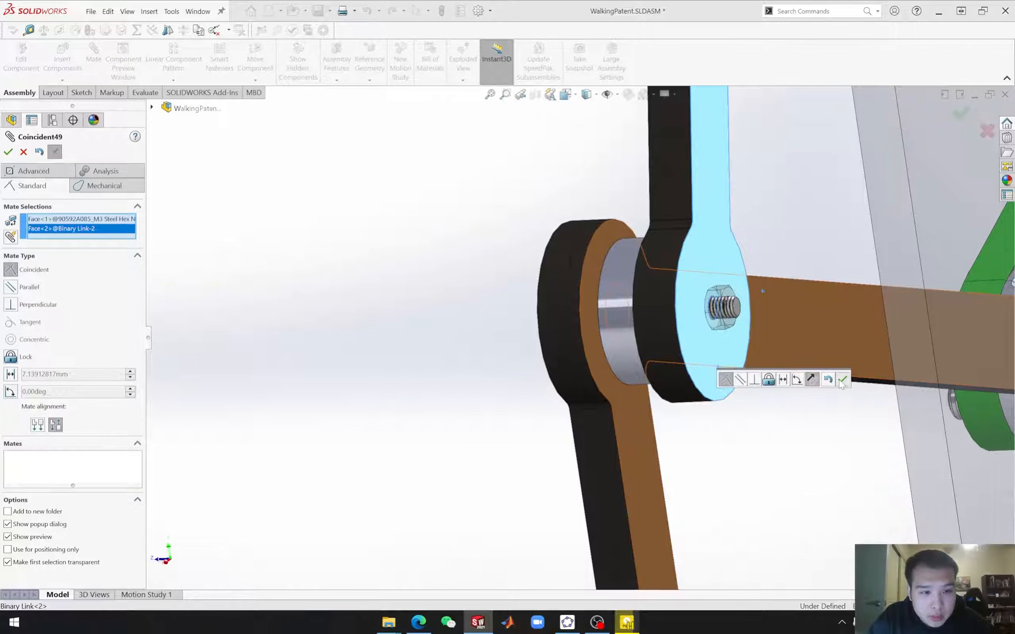
click(844, 385)
scroll(694, 406, down, 5)
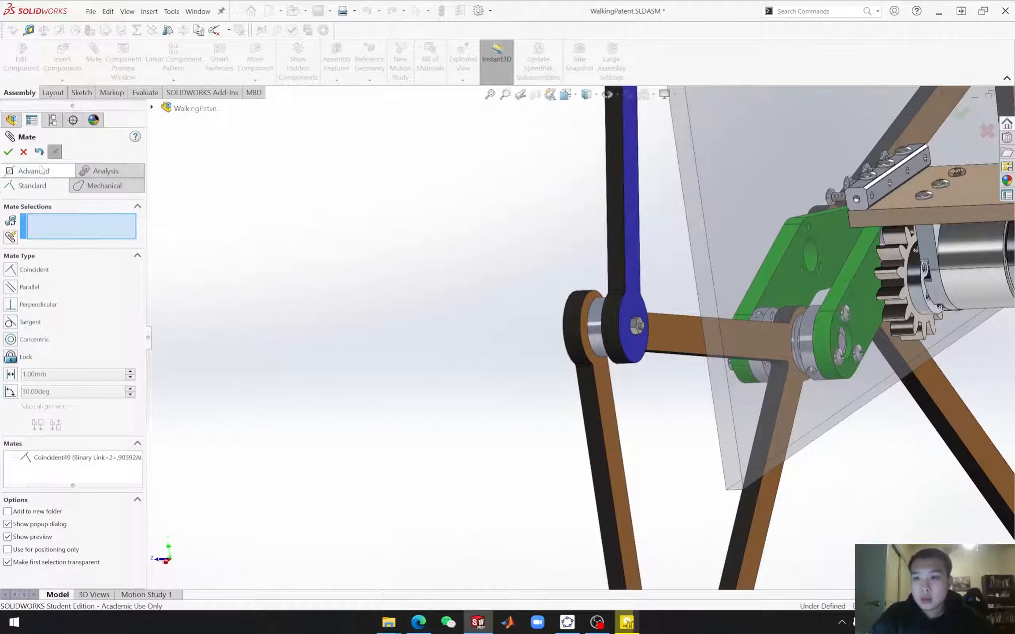
click(26, 155)
Step: Copy the M3 hex nut with its mates onto the screw at Binary Link<1>'s lower joint, referencing the link's hole and outer face
middle_drag(628, 386, 639, 373)
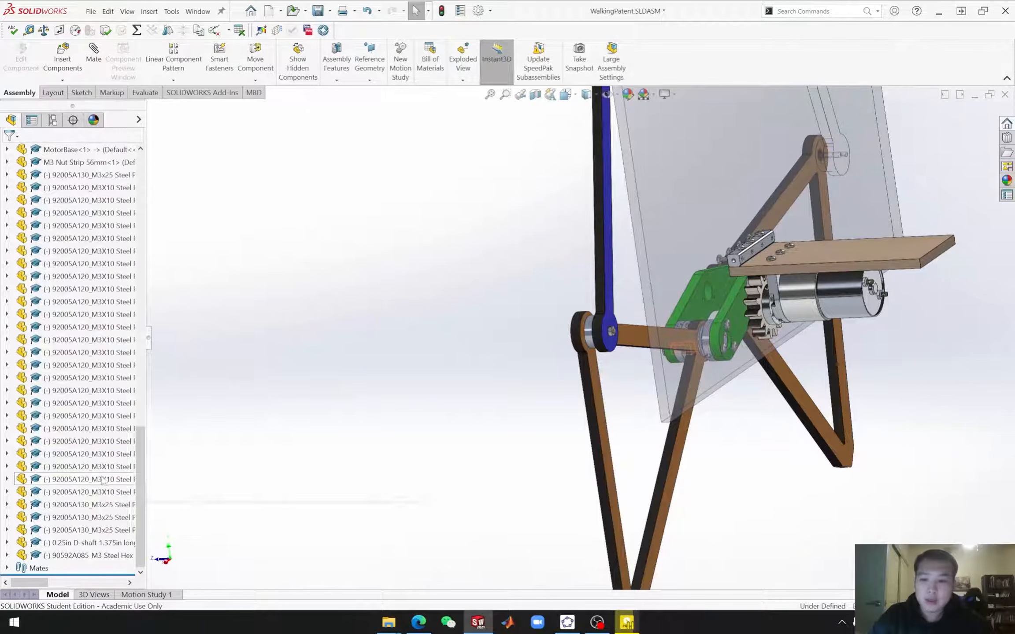
click(87, 556)
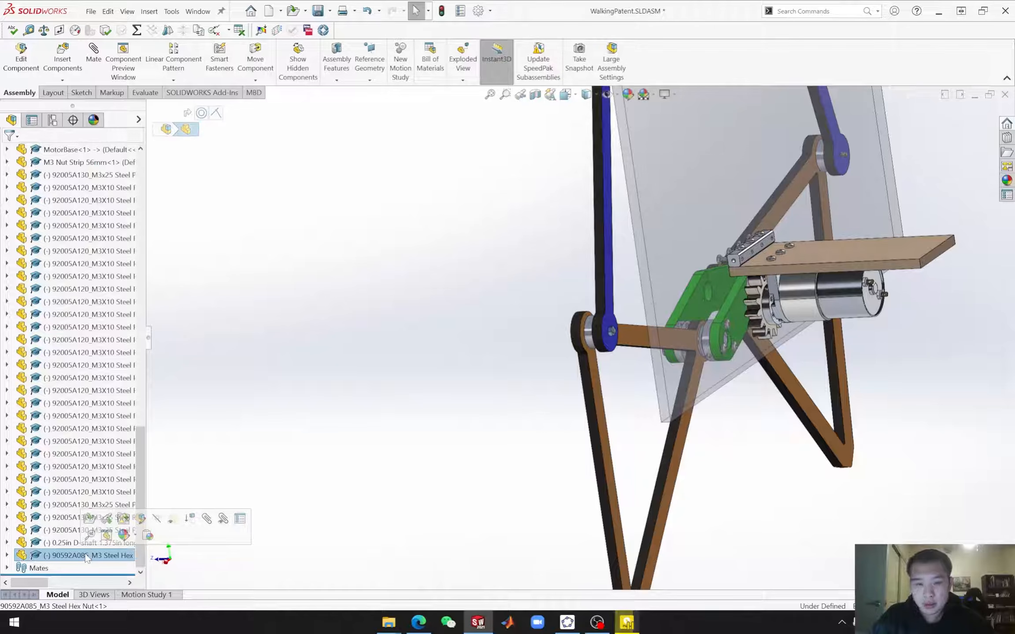
right_click(86, 556)
click(132, 453)
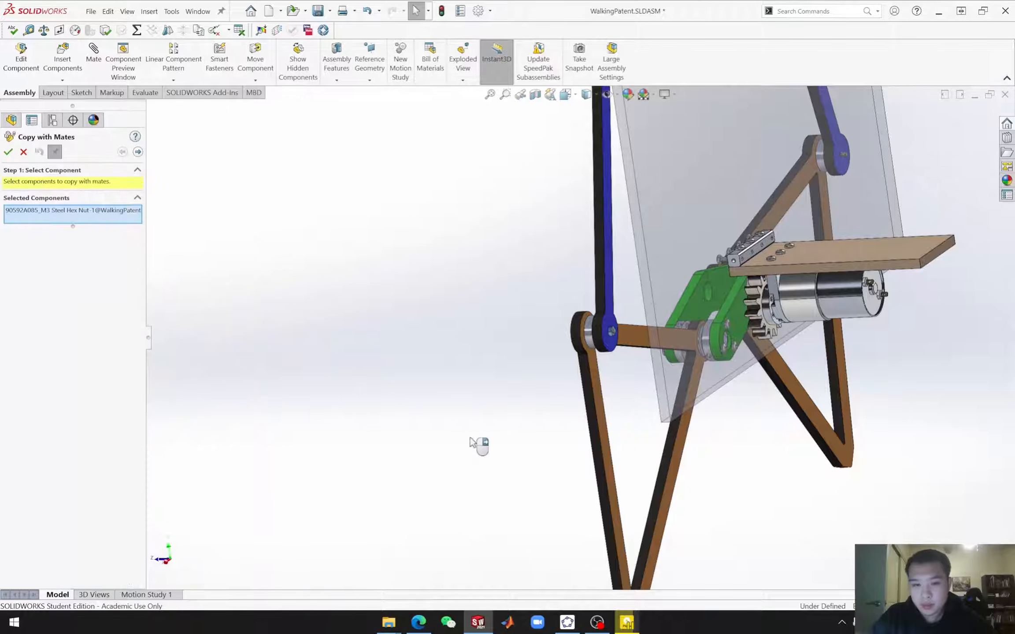
click(138, 152)
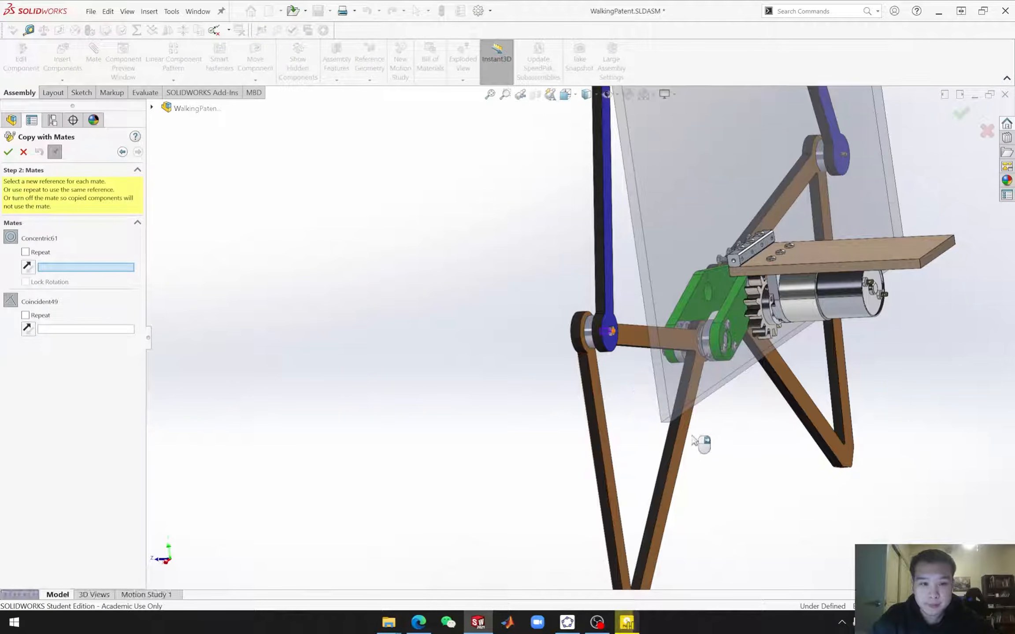
scroll(727, 308, down, 5)
scroll(620, 238, up, 8)
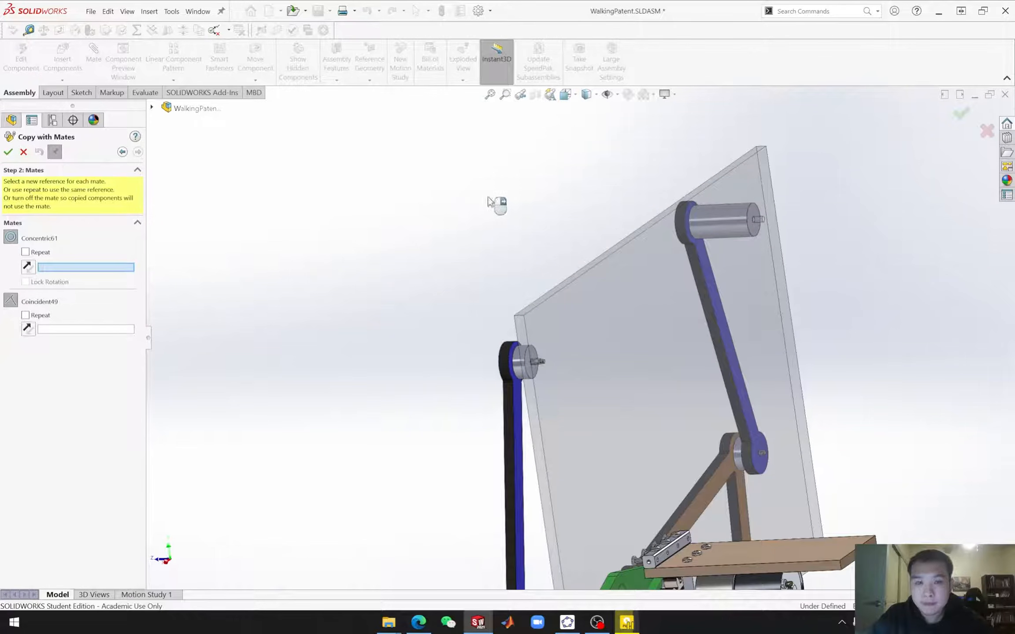
middle_drag(648, 369, 936, 529)
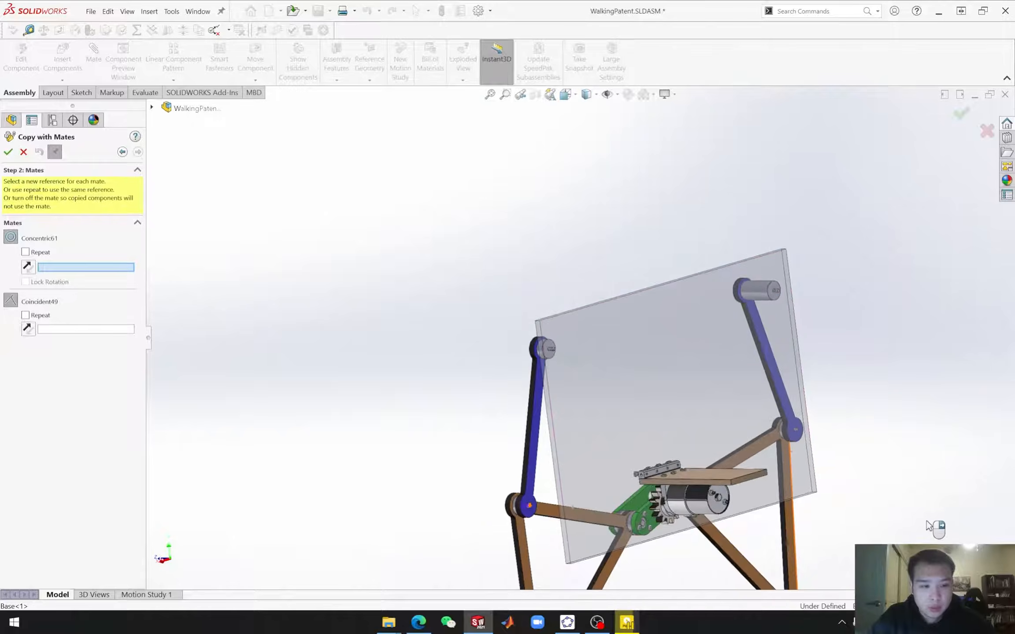
scroll(673, 383, down, 8)
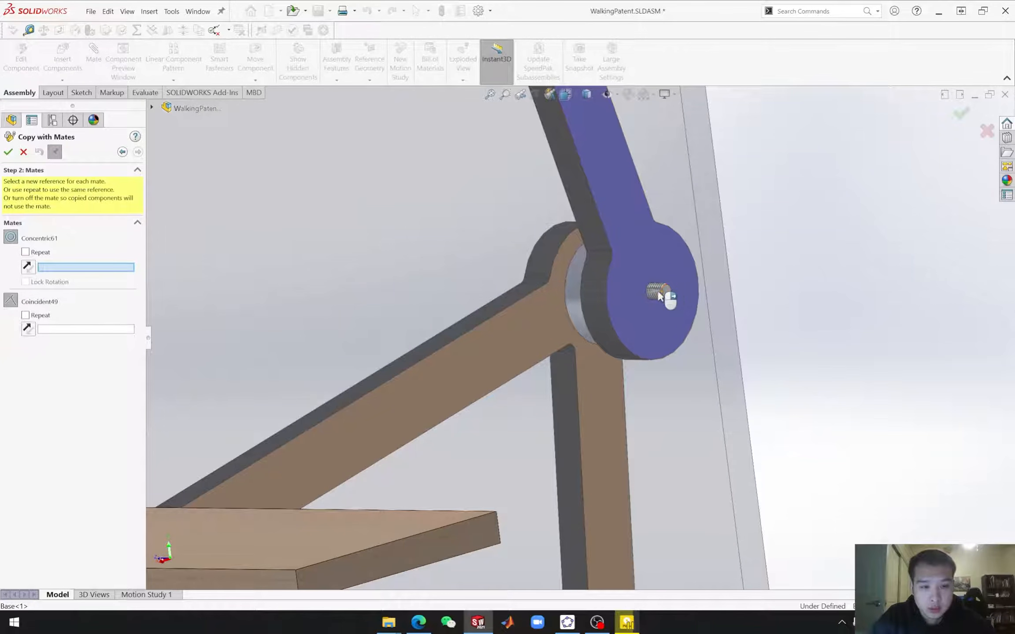
scroll(659, 294, down, 3)
scroll(616, 333, down, 6)
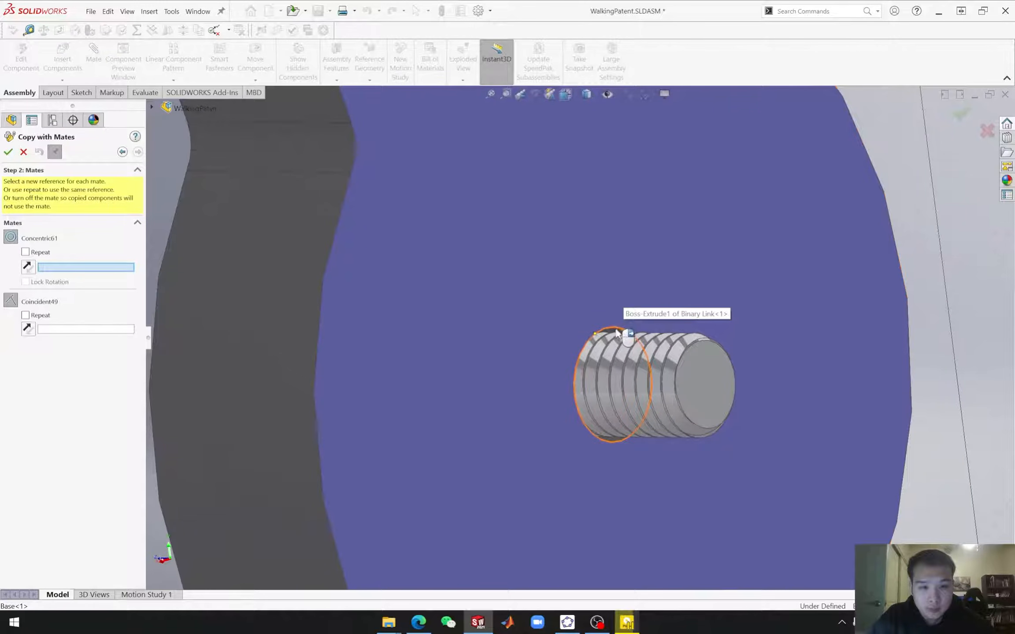
click(668, 331)
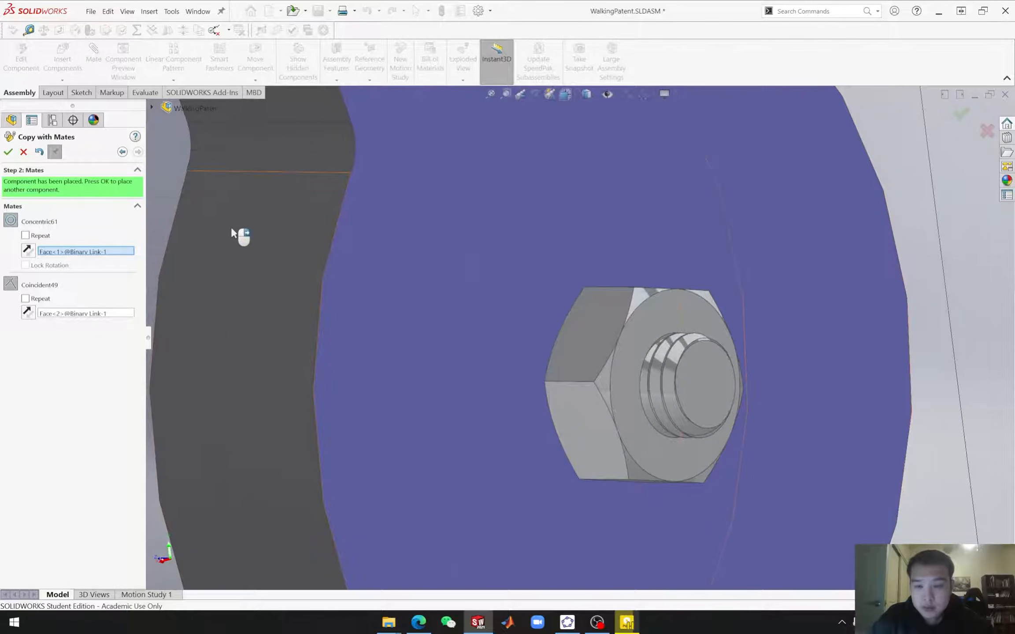
Step: Place another mated copy of the hex nut on the screw protruding through Crank (Polulu)<1>, referencing its hole edge and face, and leave Copy with Mates
scroll(599, 462, up, 10)
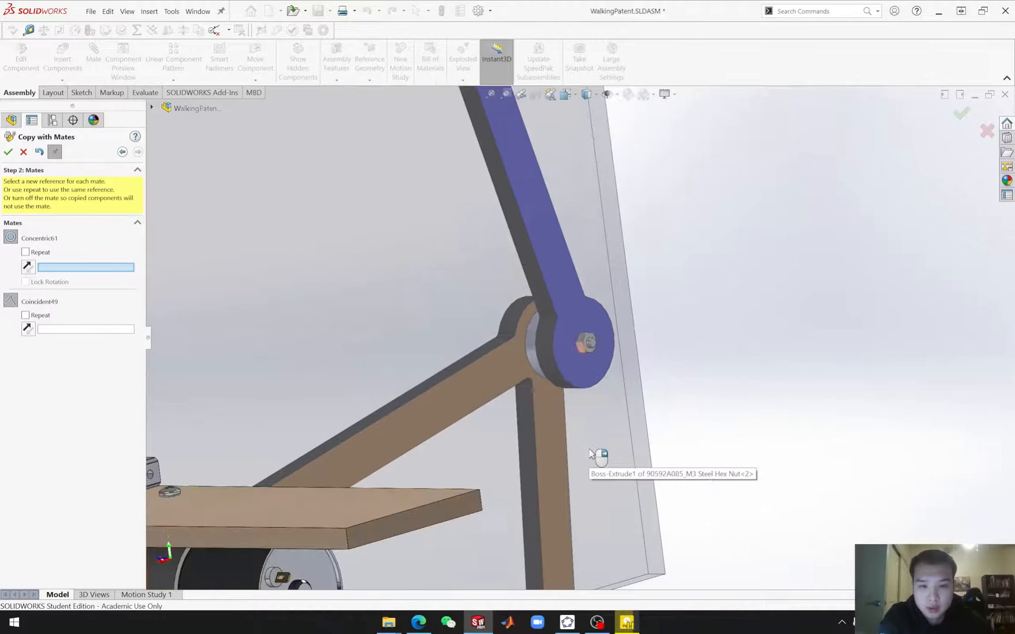
middle_drag(593, 461, 575, 437)
scroll(553, 346, down, 6)
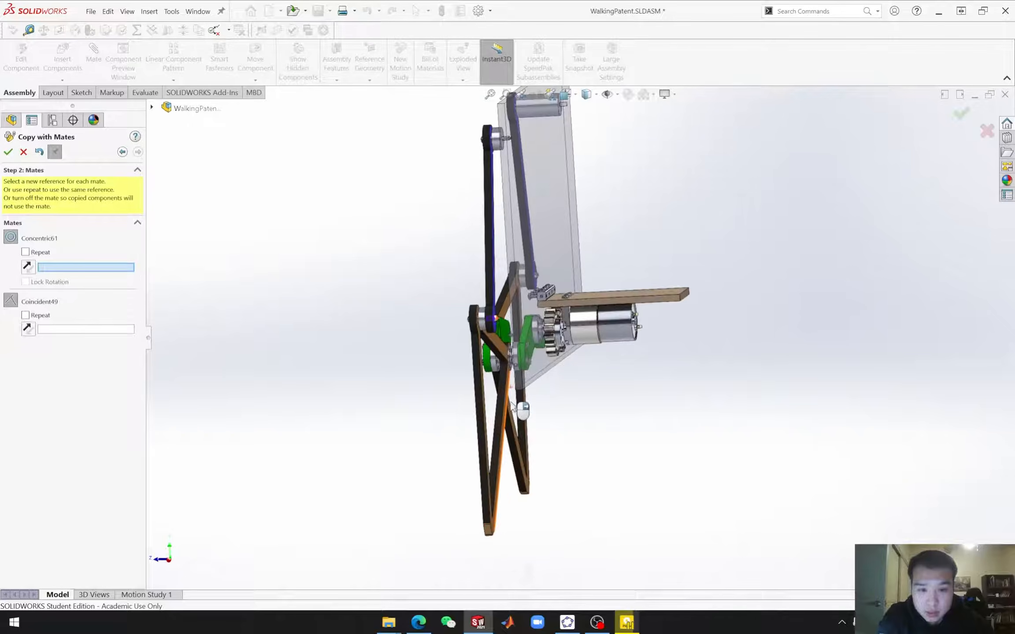
scroll(535, 353, down, 2)
middle_drag(532, 354, 462, 418)
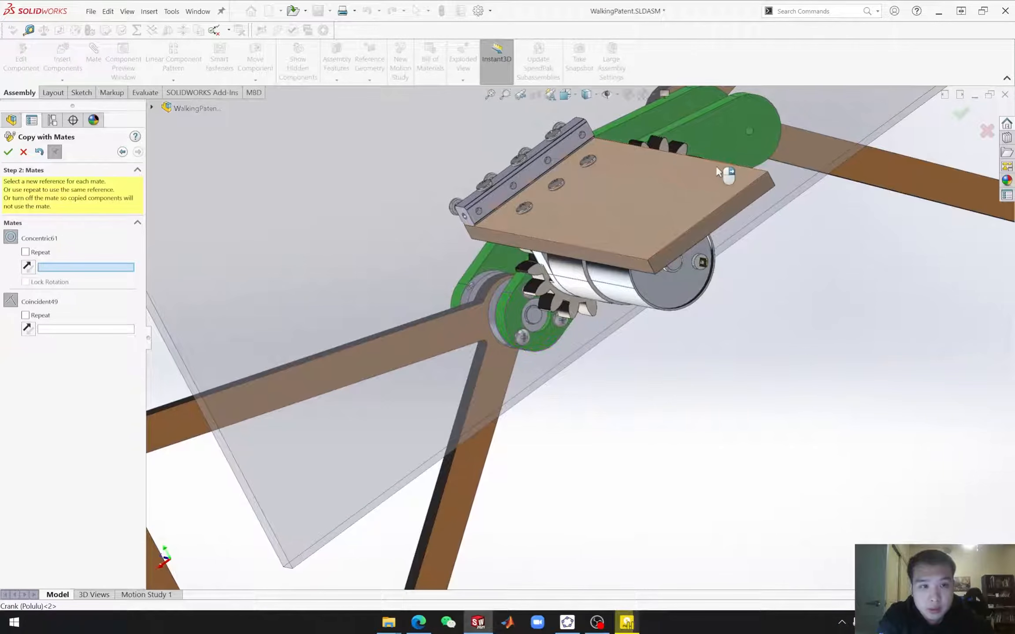
middle_drag(730, 174, 726, 184)
scroll(661, 133, up, 3)
scroll(594, 159, down, 7)
middle_drag(655, 313, 672, 317)
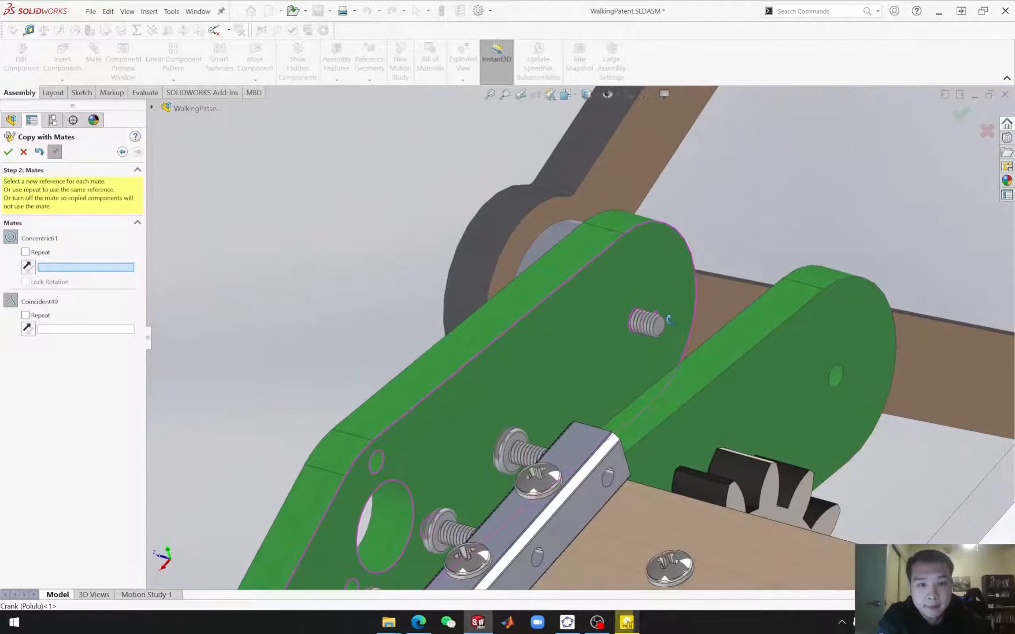
scroll(641, 320, down, 8)
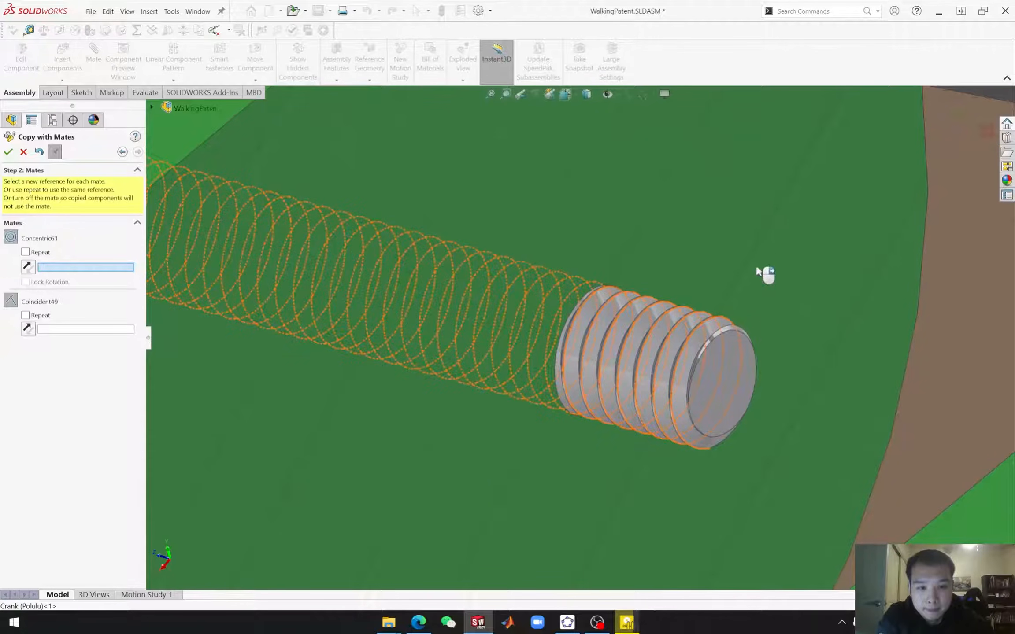
click(574, 310)
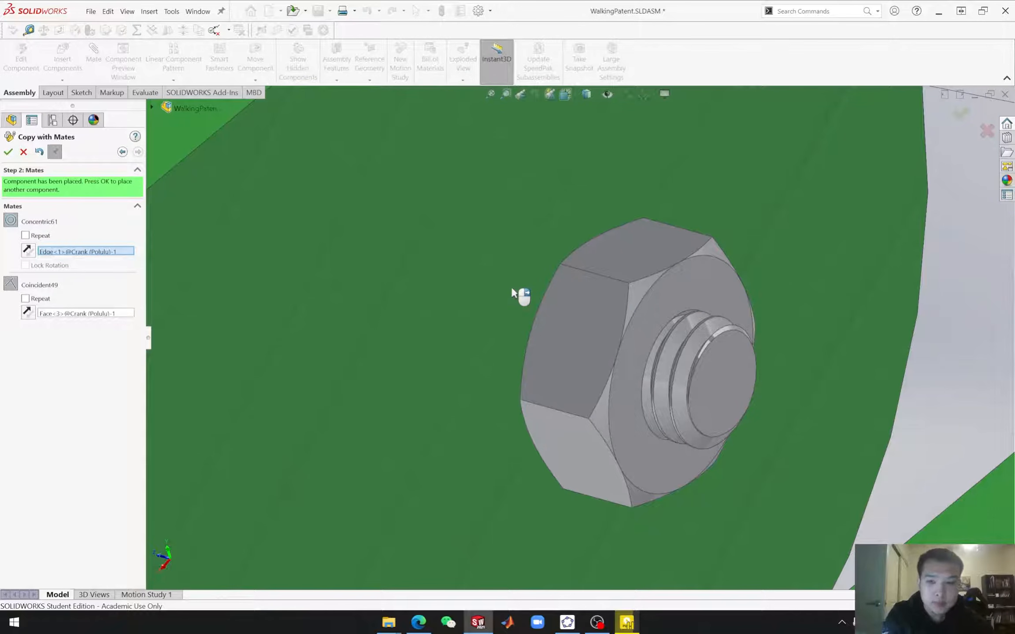
right_click(512, 292)
scroll(589, 389, up, 10)
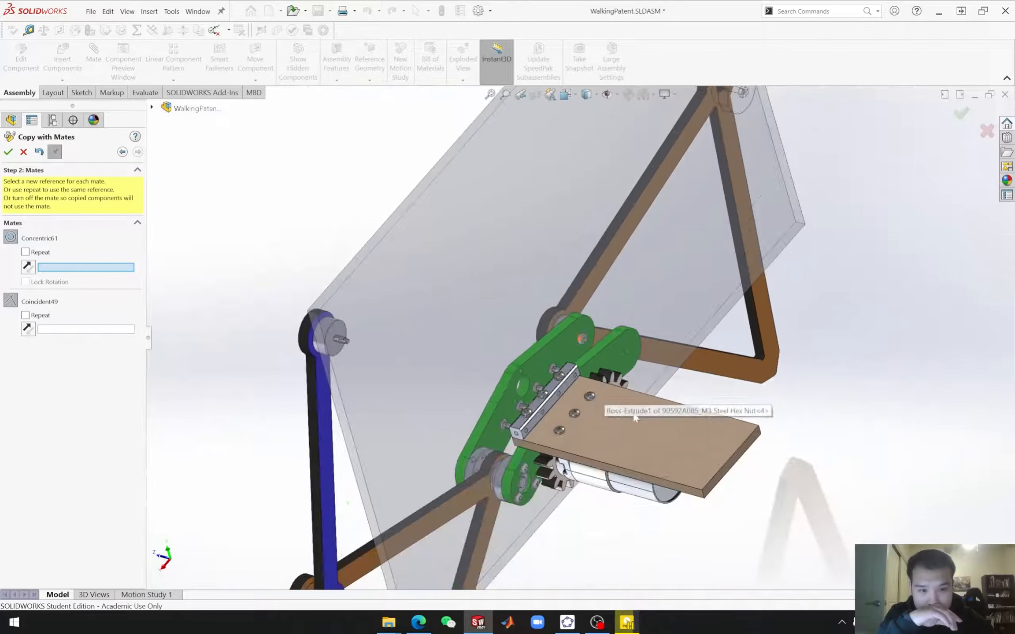
scroll(619, 453, up, 5)
middle_drag(591, 496, 582, 378)
click(23, 153)
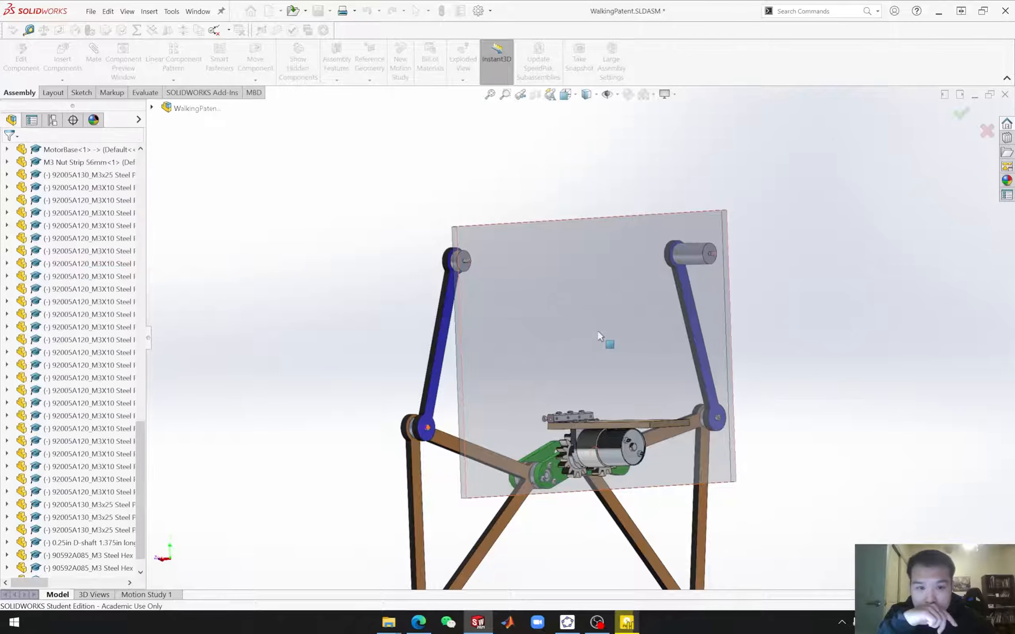
Step: Change the transparent Base<1> plate back to opaque
click(556, 310)
click(671, 266)
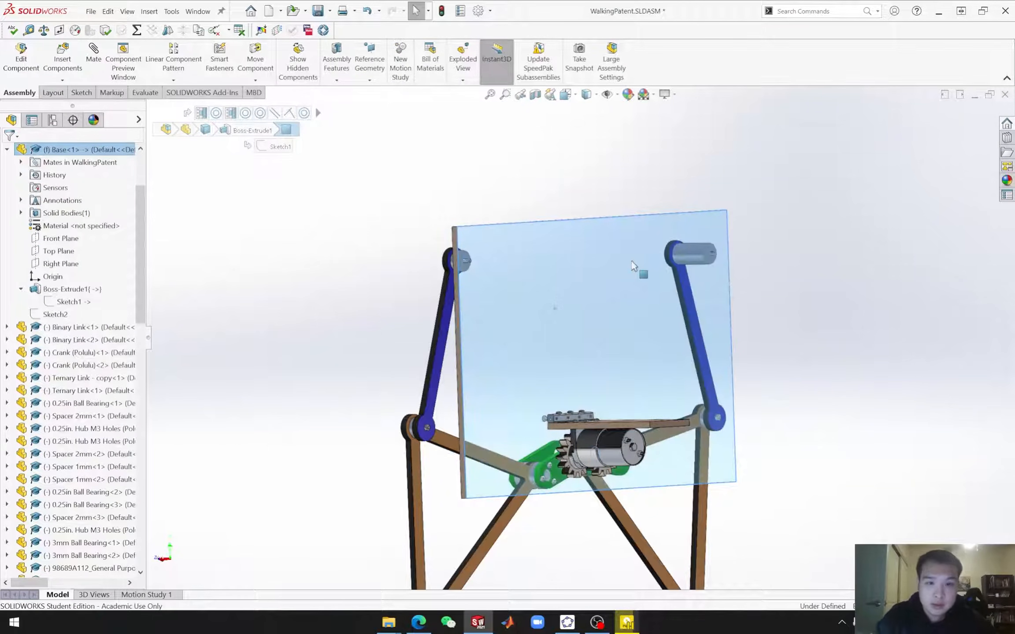
click(366, 199)
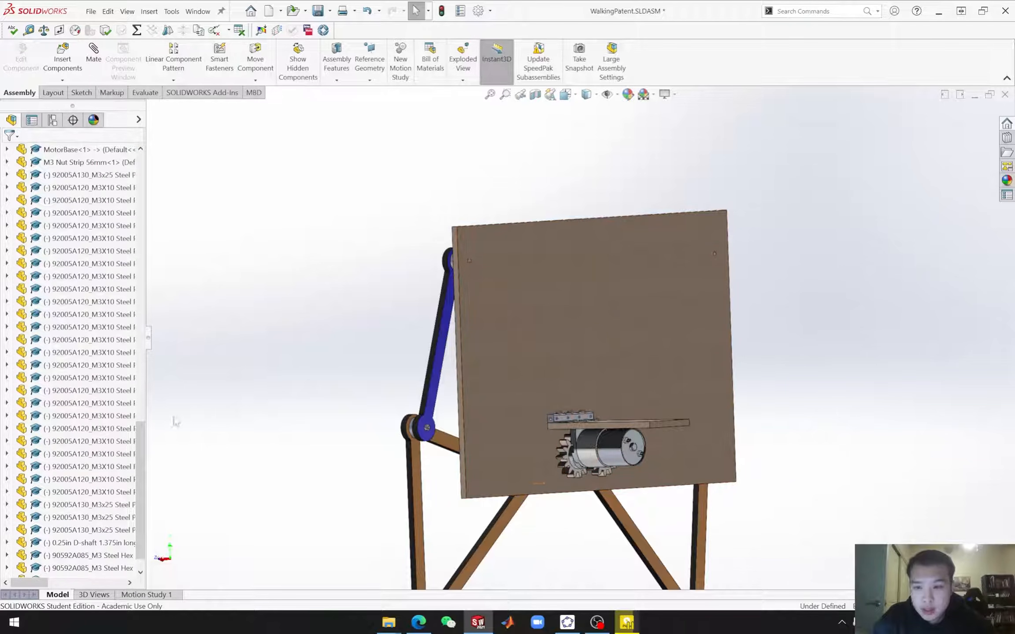
Step: Copy M3 Steel Hex Nut<4> with its mates onto the screw protruding through the base plate's upper hole near Binary Link<2>
scroll(86, 550, down, 1)
click(86, 556)
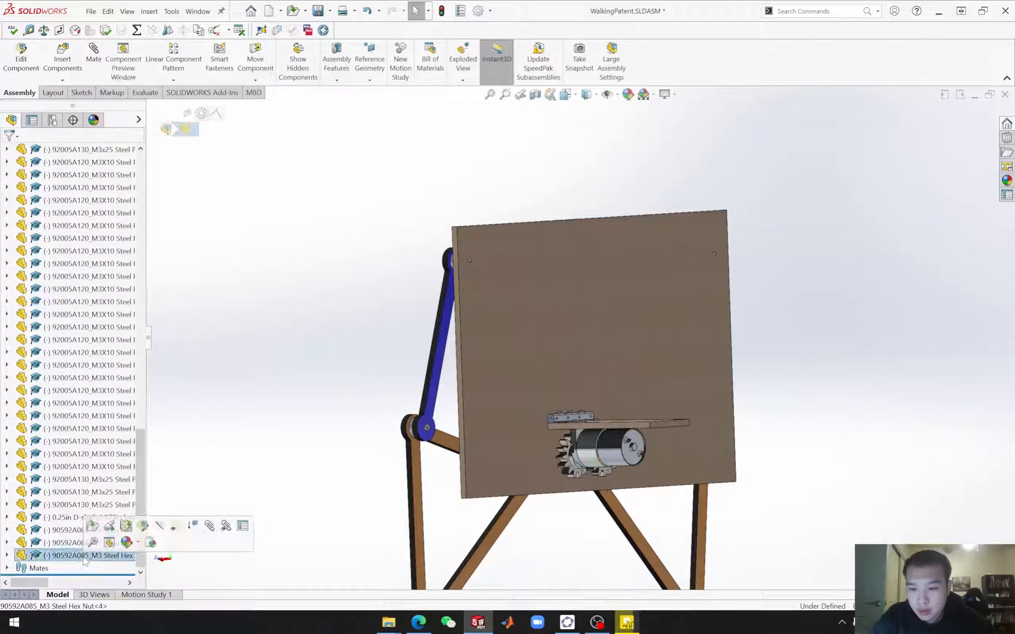
right_click(85, 556)
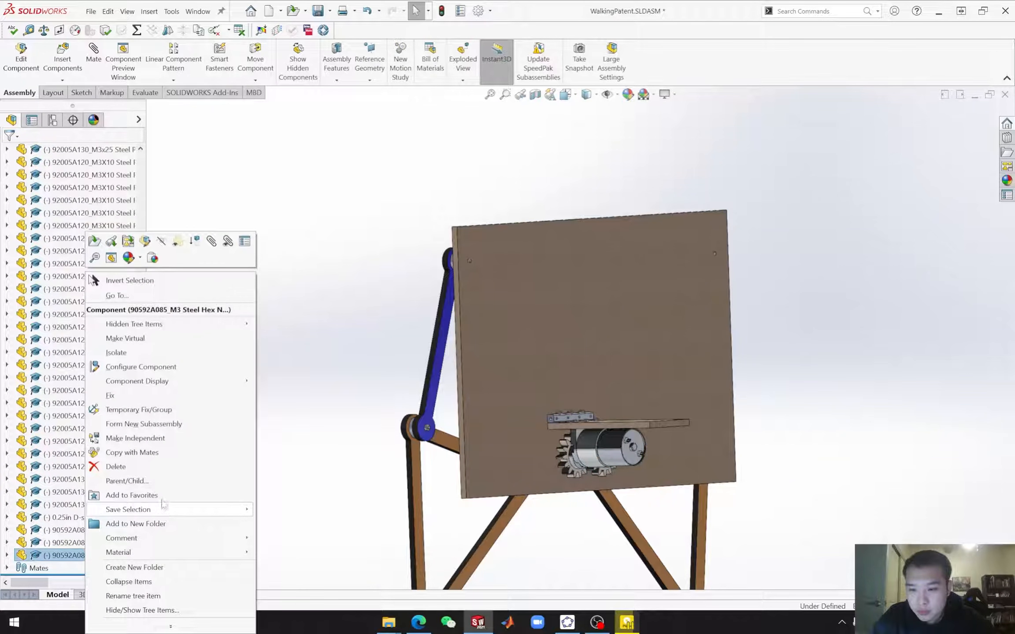
click(148, 458)
scroll(479, 265, down, 5)
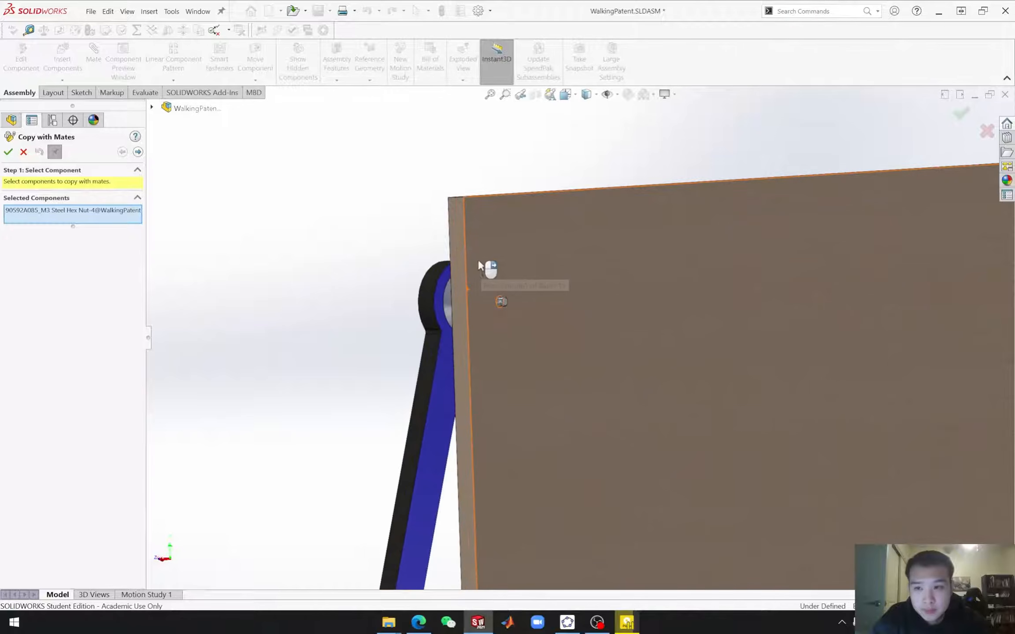
click(138, 152)
scroll(496, 327, down, 6)
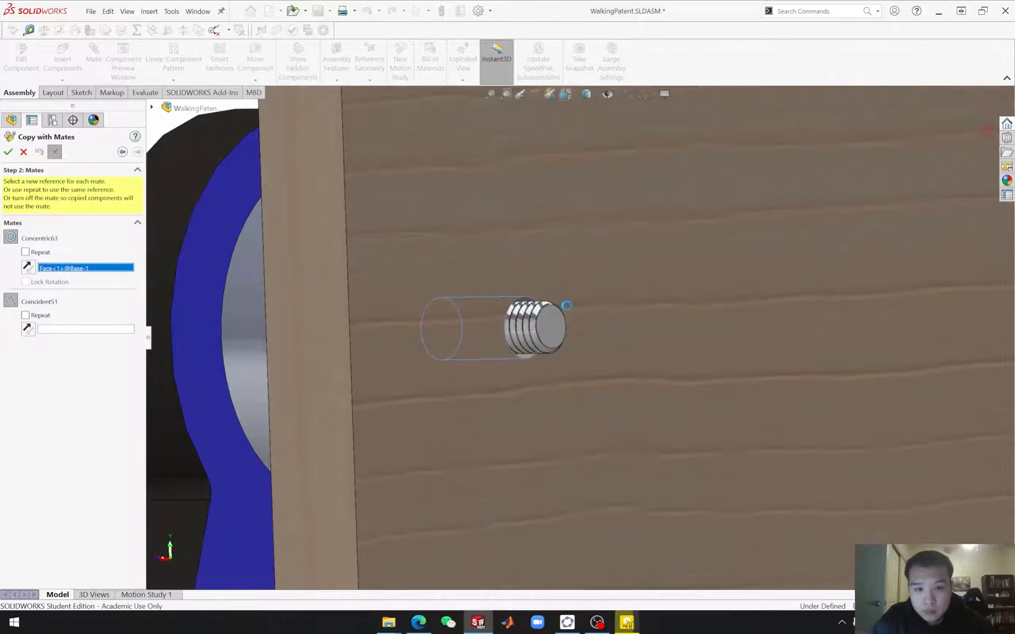
click(559, 304)
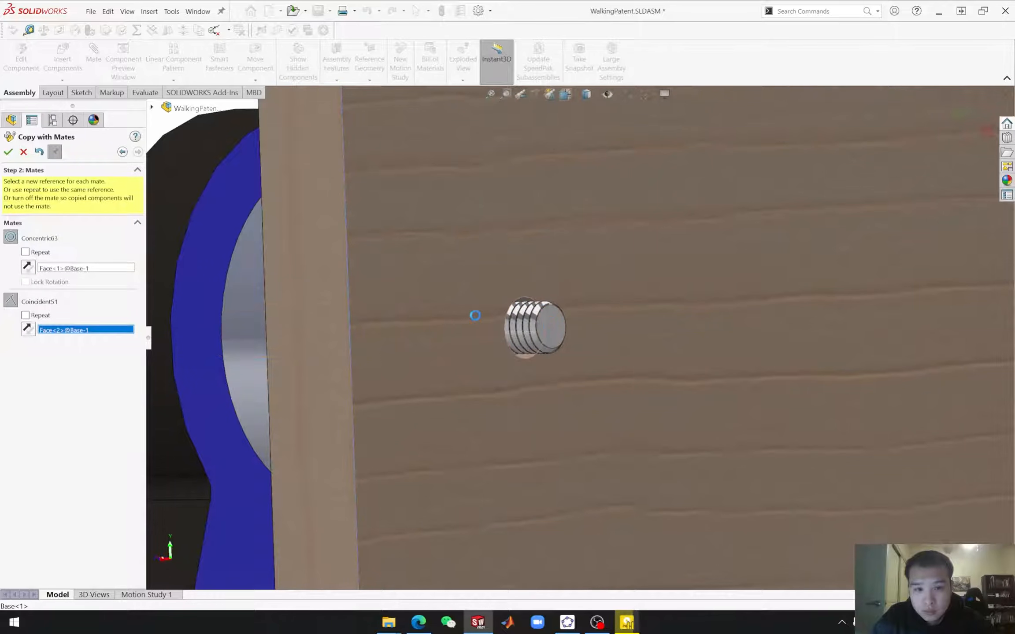
right_click(705, 367)
Step: Place another mated hex nut copy on the base plate's other upper hole, on the long spacer's side, and leave Copy with Mates
scroll(771, 376, up, 10)
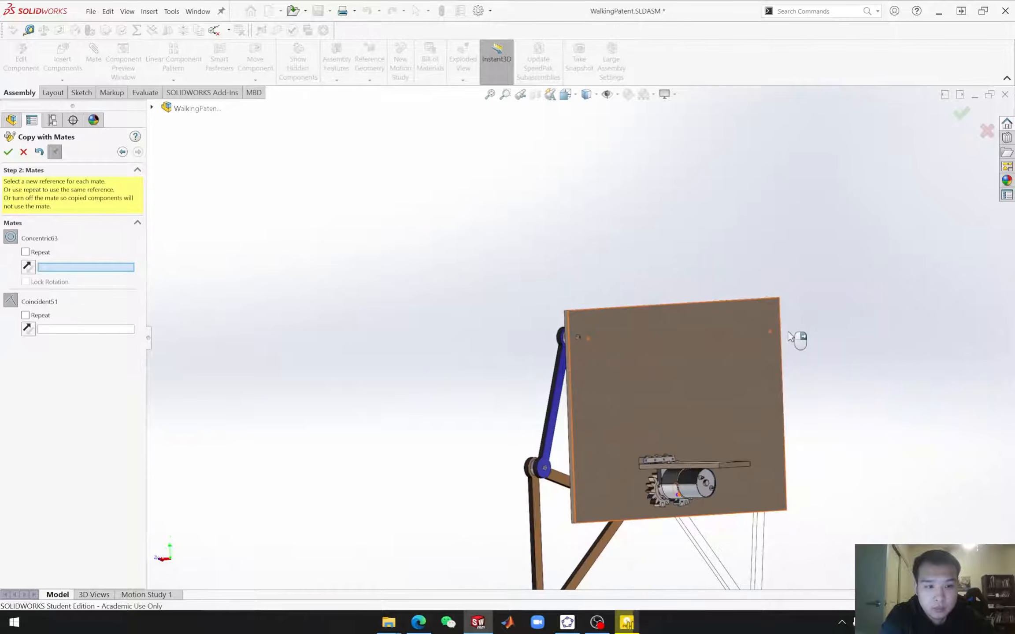
scroll(664, 340, down, 10)
middle_drag(744, 419, 716, 413)
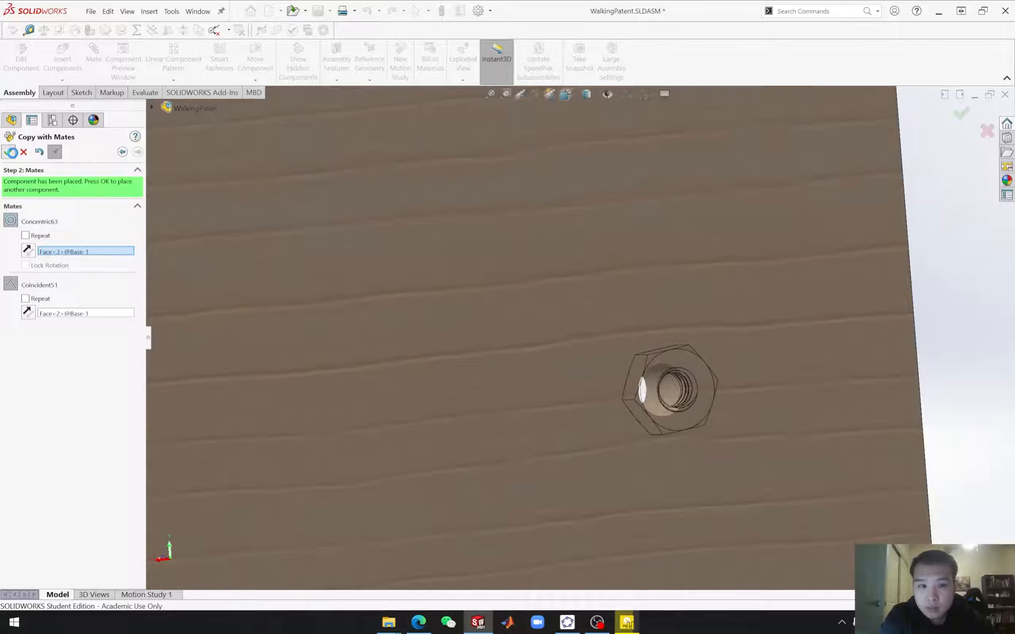
click(11, 152)
scroll(528, 369, up, 3)
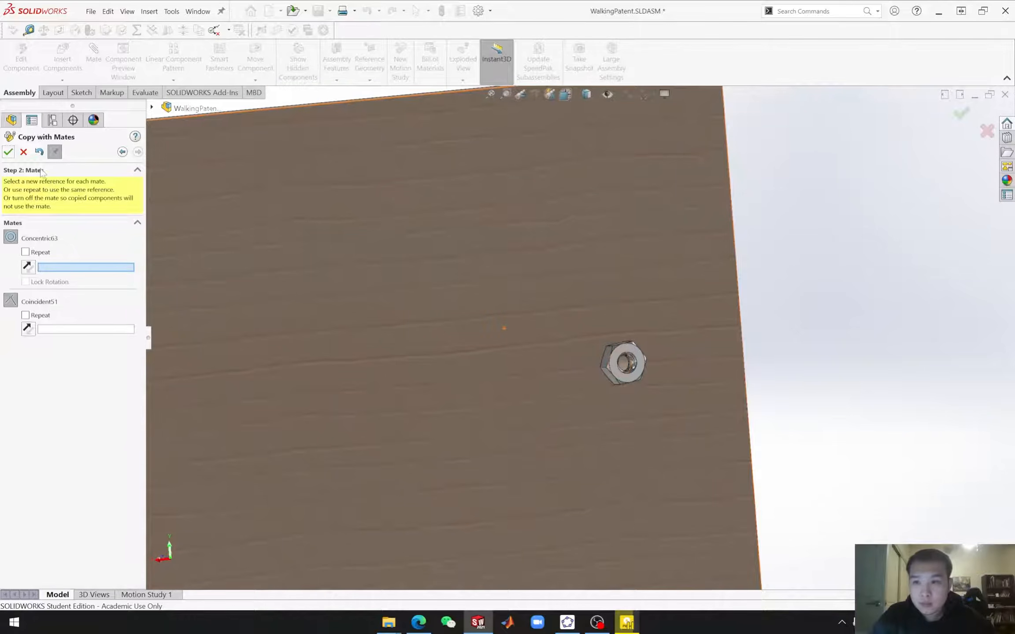
click(24, 152)
Step: Measure the normal distance from the 3mm ball bearing's outer face on the long-spacer joint to the base plate's nut-side face
scroll(533, 421, up, 6)
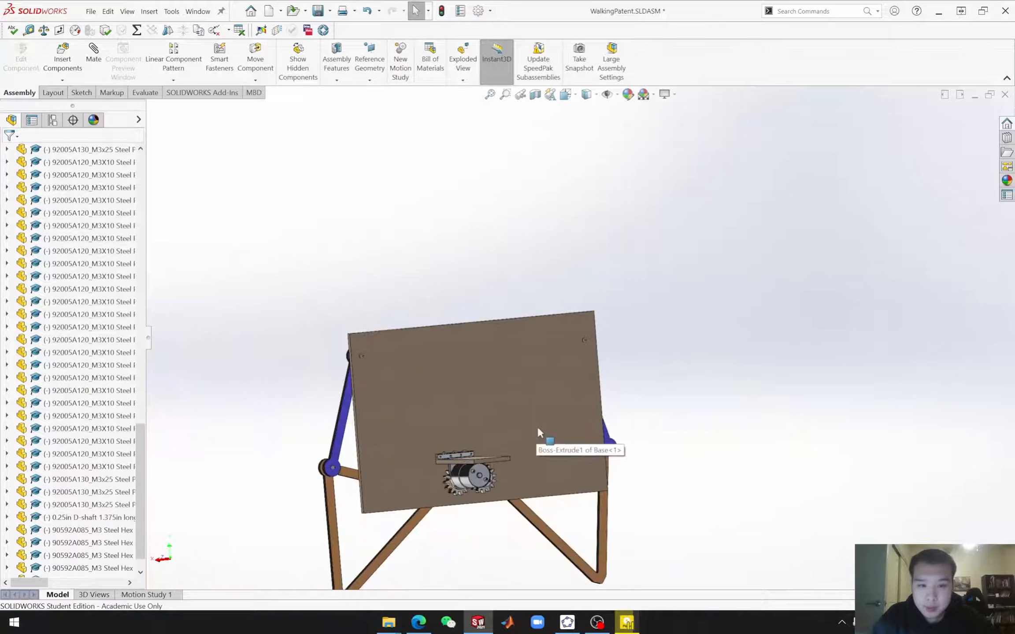
middle_drag(422, 400, 607, 385)
scroll(472, 372, down, 8)
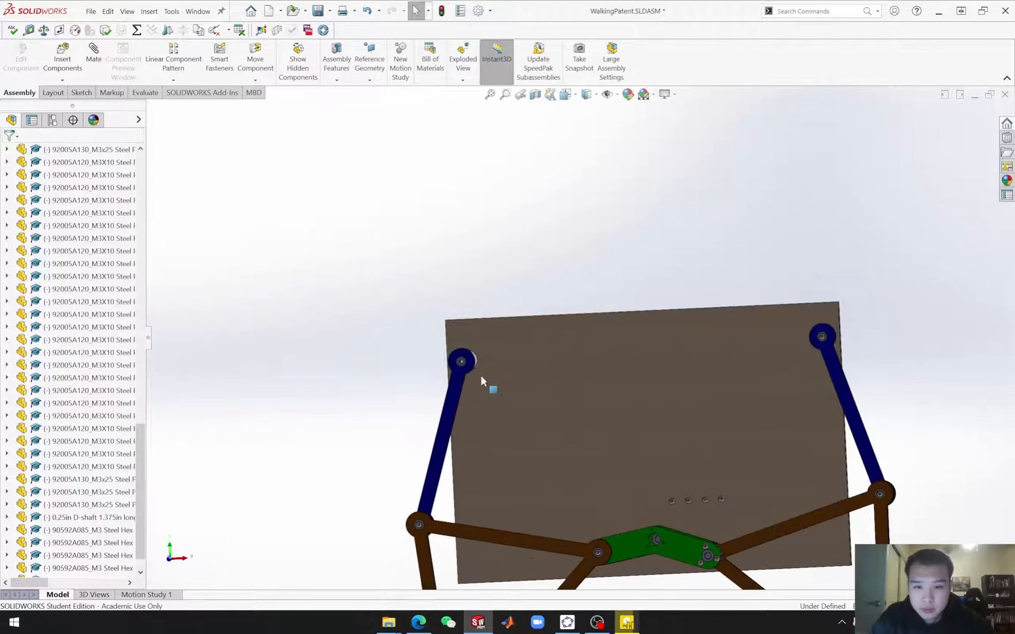
middle_drag(556, 364, 729, 336)
scroll(730, 334, down, 6)
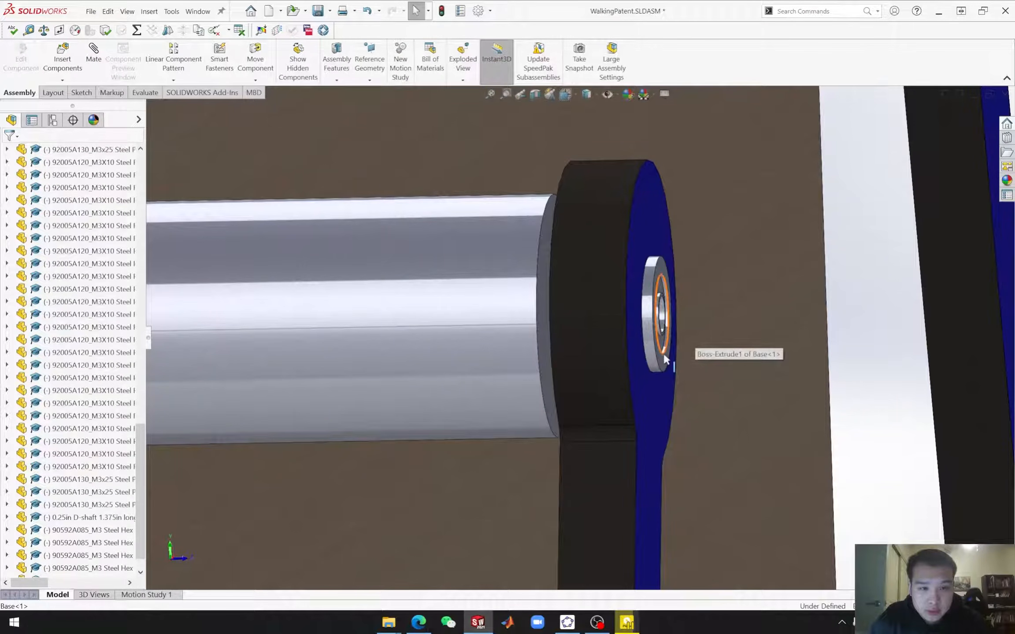
click(664, 360)
scroll(580, 382, up, 6)
middle_drag(580, 382, 494, 358)
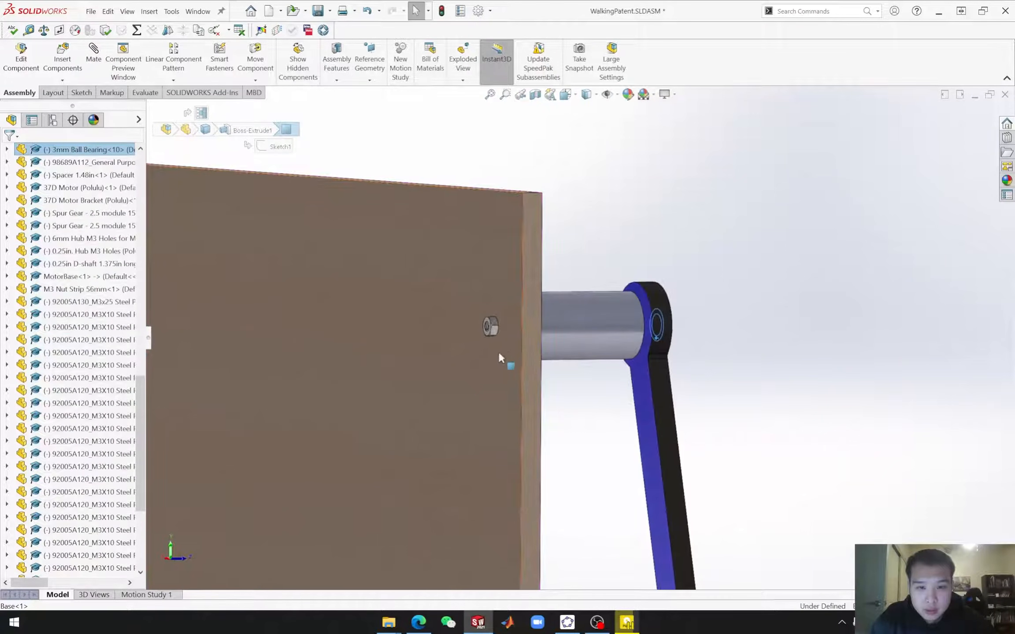
click(501, 396)
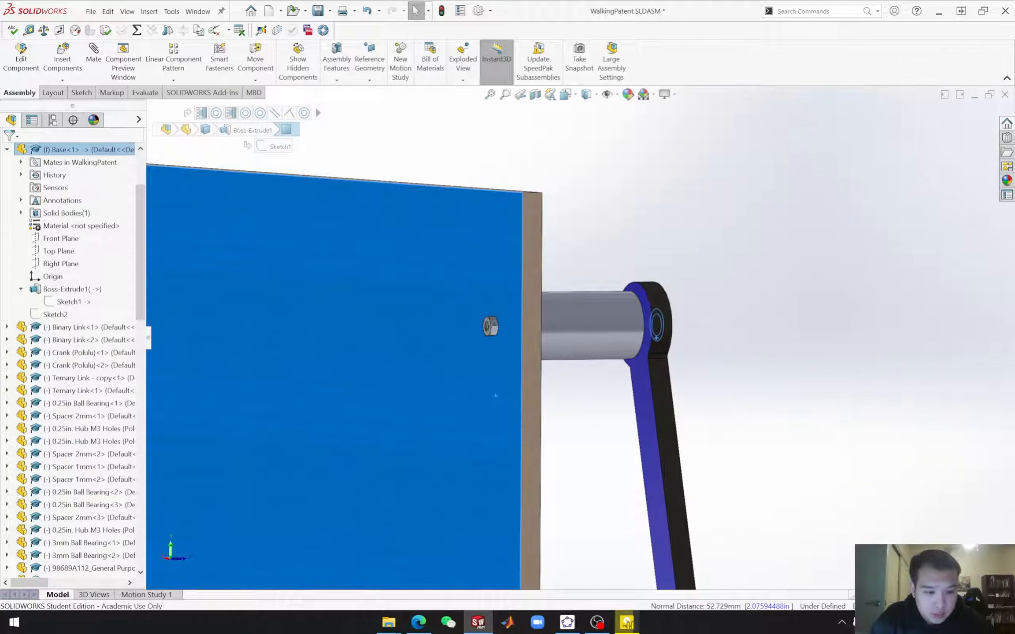
Step: Insert the 92005A137_M3x50 Steel Pan Head Phillips Screw from the Hardware folder beside the base plate, near the long spacer
middle_drag(757, 481, 708, 457)
scroll(352, 328, up, 4)
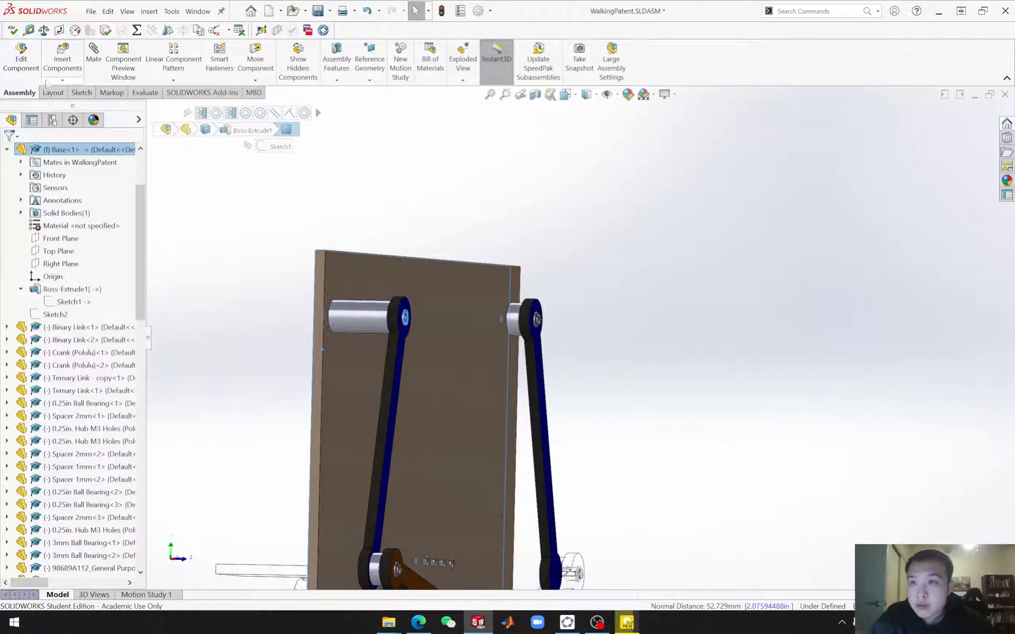
click(64, 60)
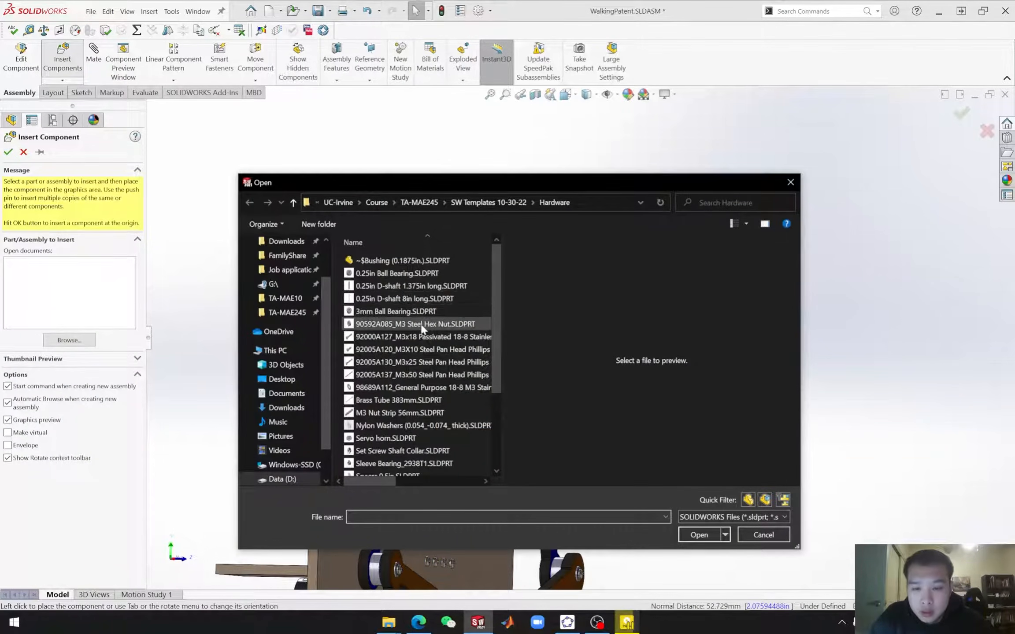
scroll(430, 318, down, 1)
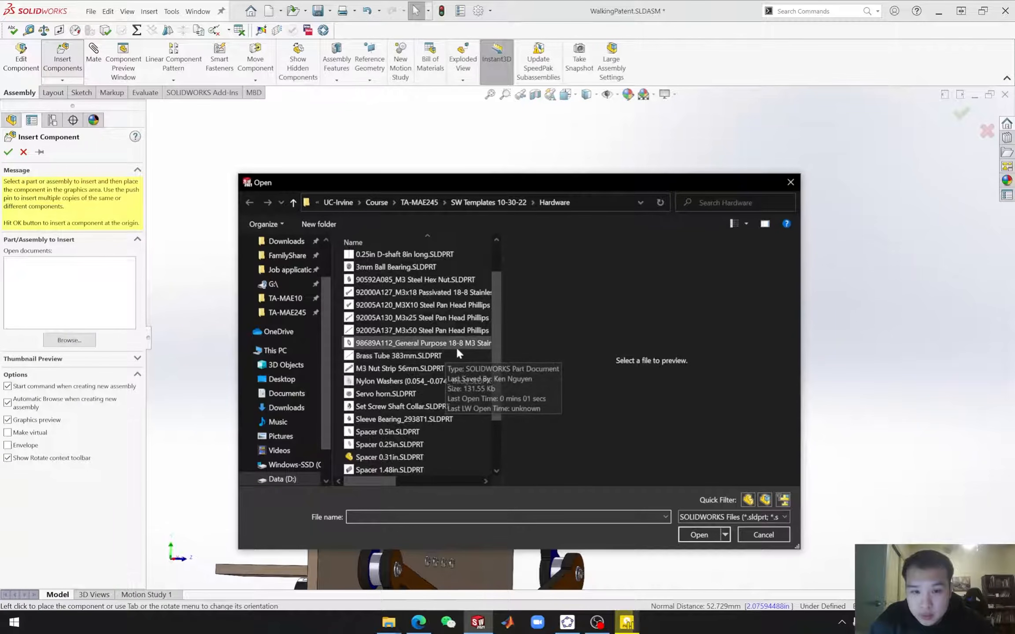
click(432, 330)
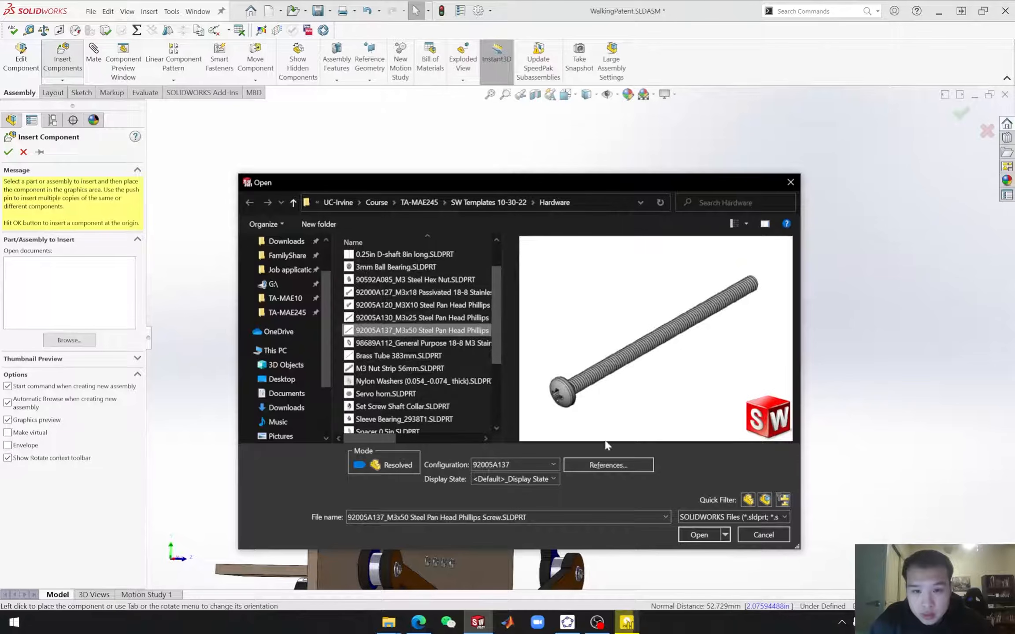
click(699, 535)
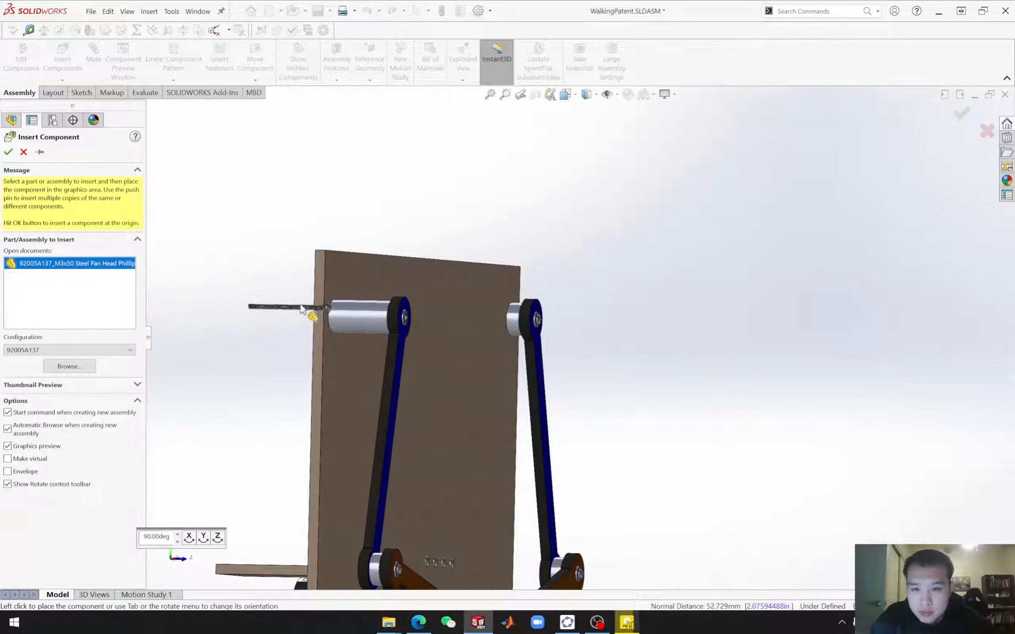
click(332, 308)
Step: Add a concentric mate between the M3x50 screw's head rim and the bore of the 3mm ball bearing on the long-spacer joint
scroll(332, 304, down, 5)
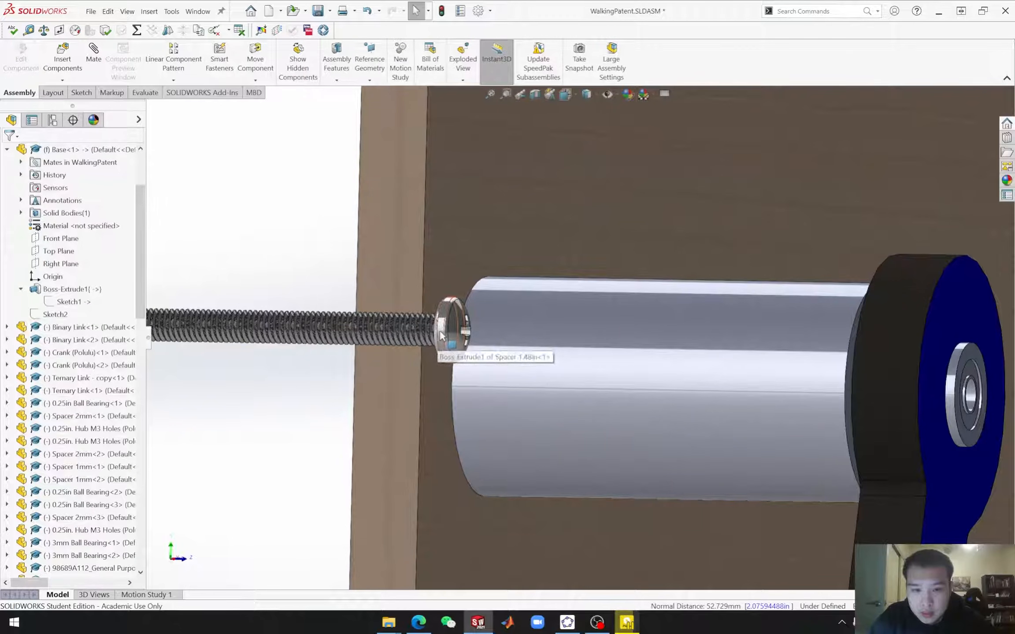
click(440, 335)
scroll(582, 337, up, 2)
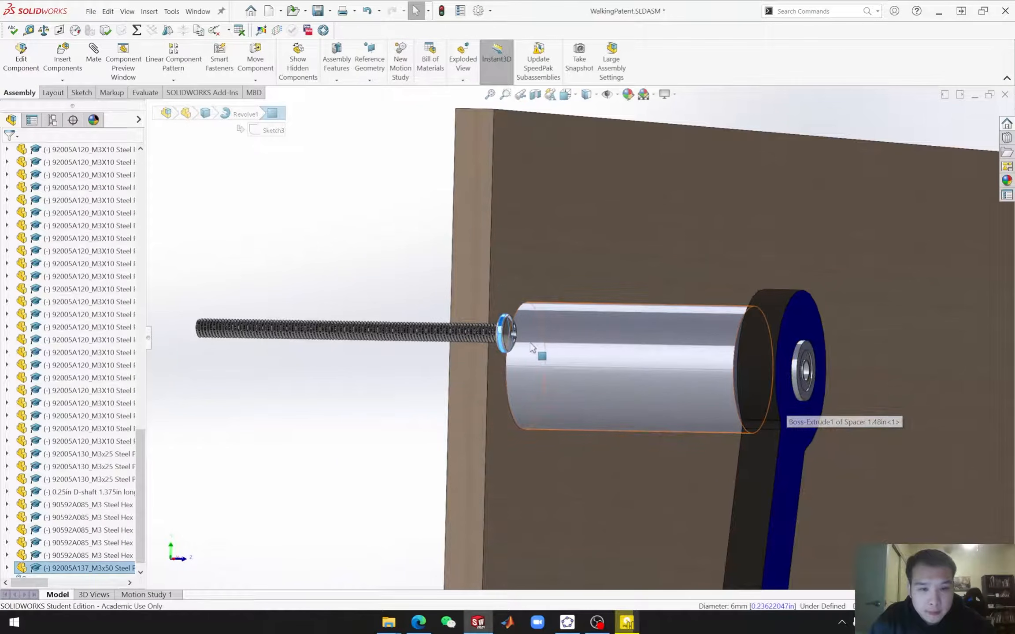
scroll(500, 341, down, 3)
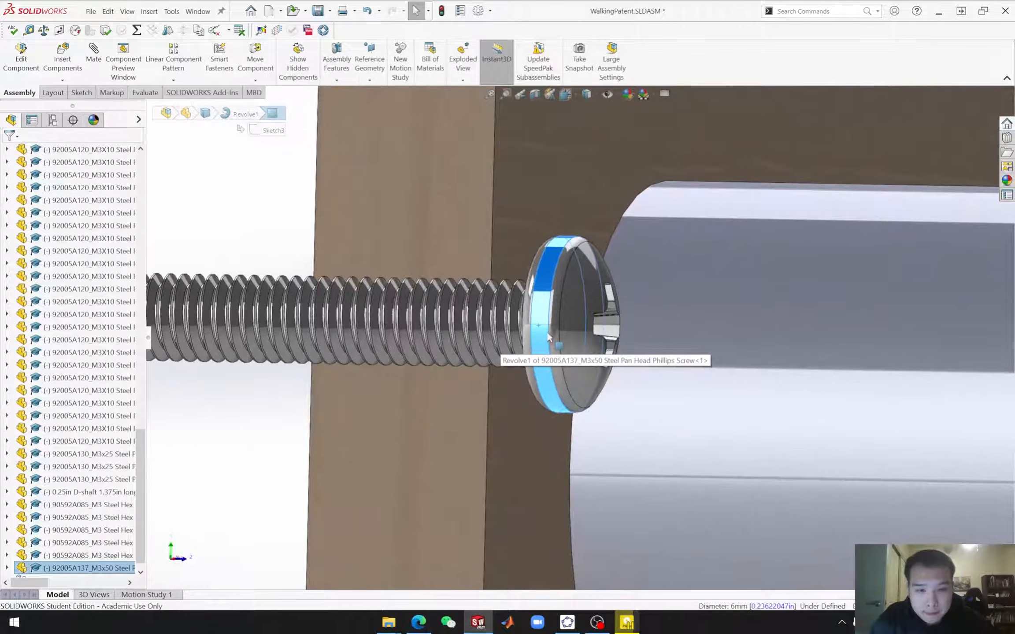
click(502, 337)
click(683, 271)
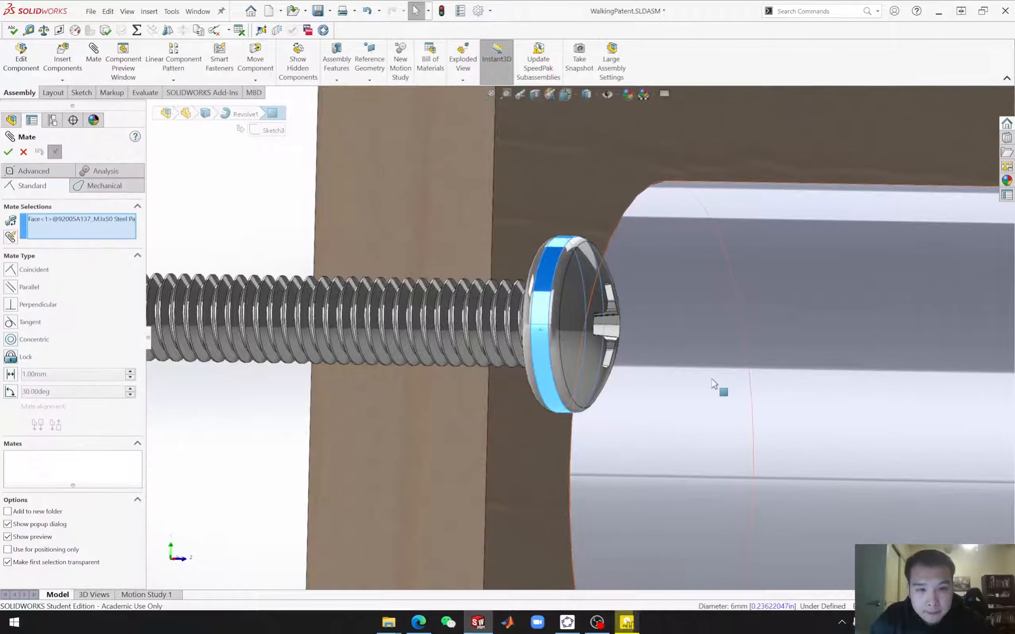
scroll(726, 378, up, 4)
scroll(748, 347, down, 3)
scroll(745, 345, down, 2)
click(687, 367)
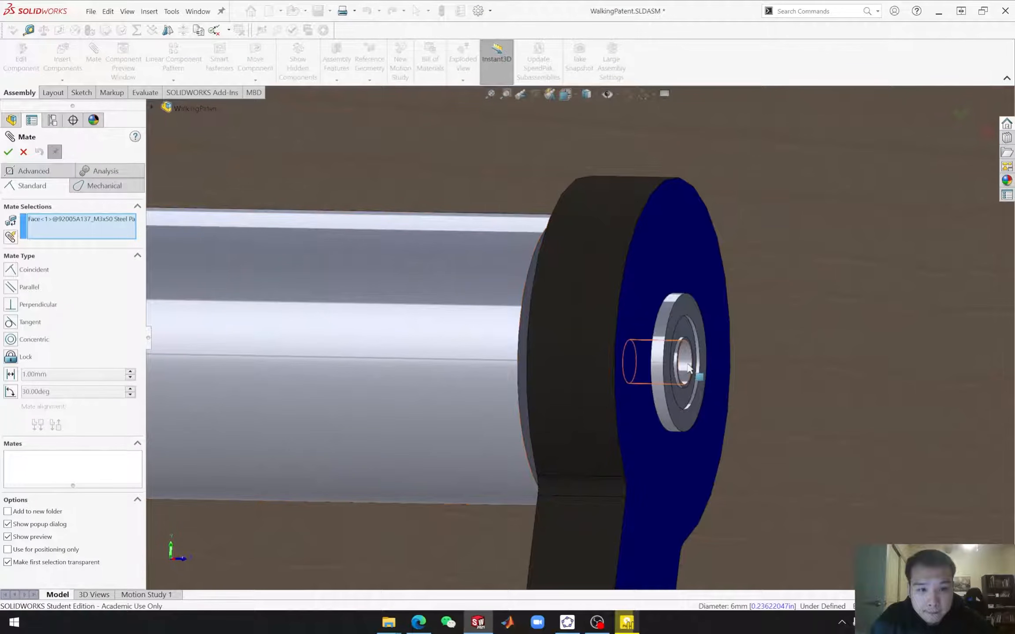
scroll(686, 366, down, 2)
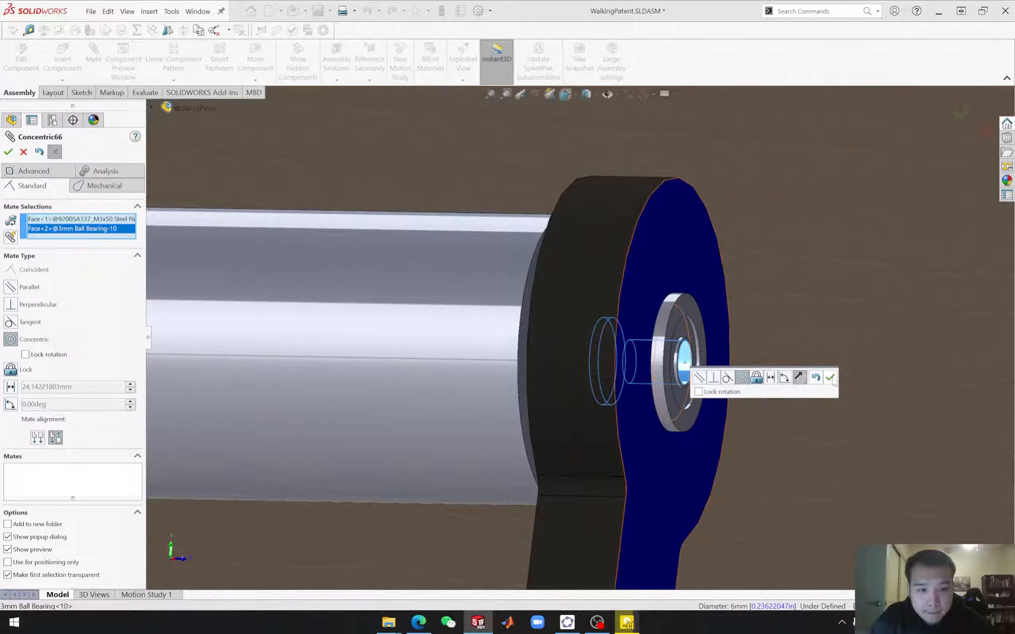
click(831, 378)
Step: Mate the underside of the M3x50 screw head coincident with the 3mm ball bearing's inner-ring face and leave the Mate command
middle_drag(650, 426, 571, 430)
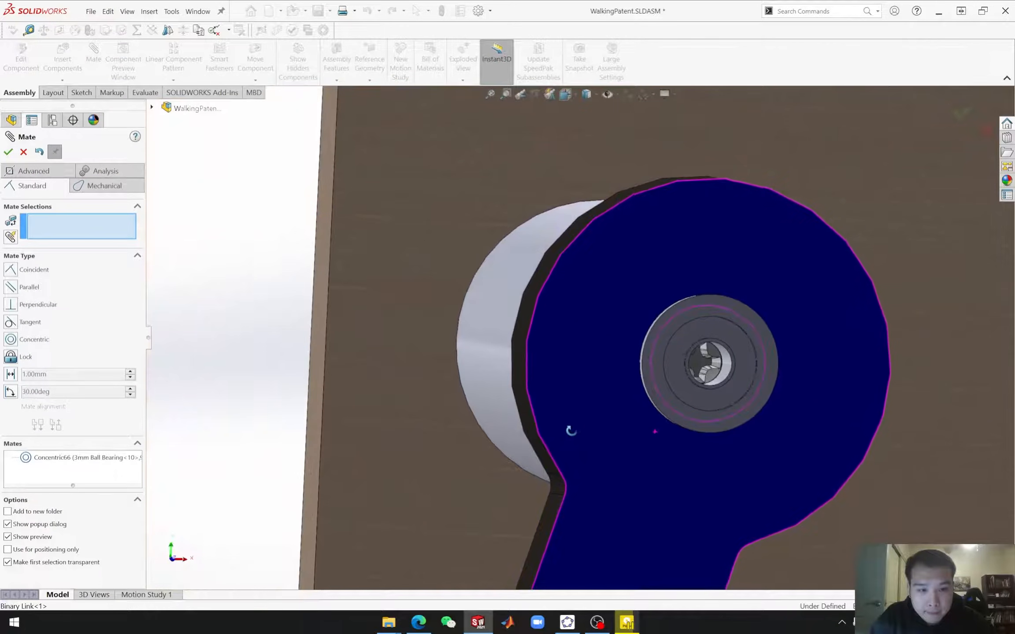
middle_drag(702, 445, 764, 490)
scroll(804, 410, up, 5)
scroll(735, 297, down, 5)
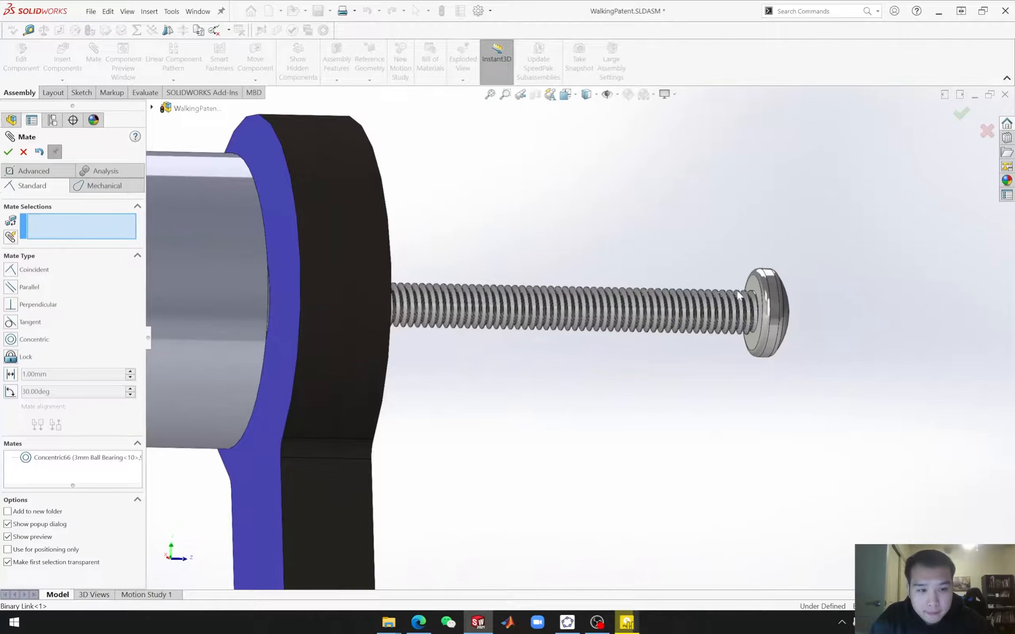
click(755, 290)
middle_drag(755, 289, 514, 415)
scroll(483, 390, up, 6)
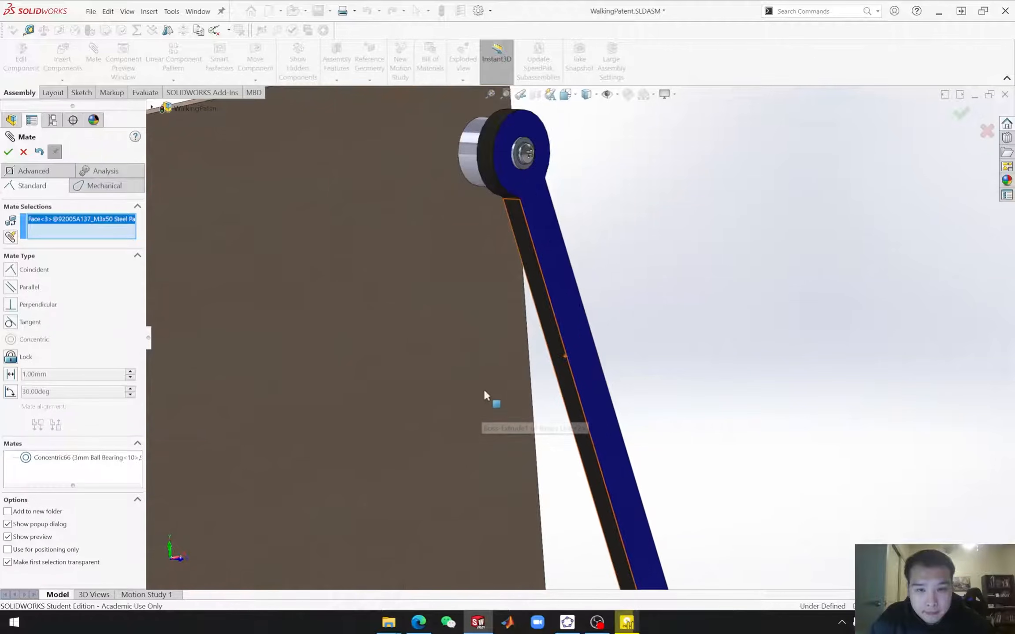
scroll(426, 345, up, 1)
scroll(437, 316, down, 10)
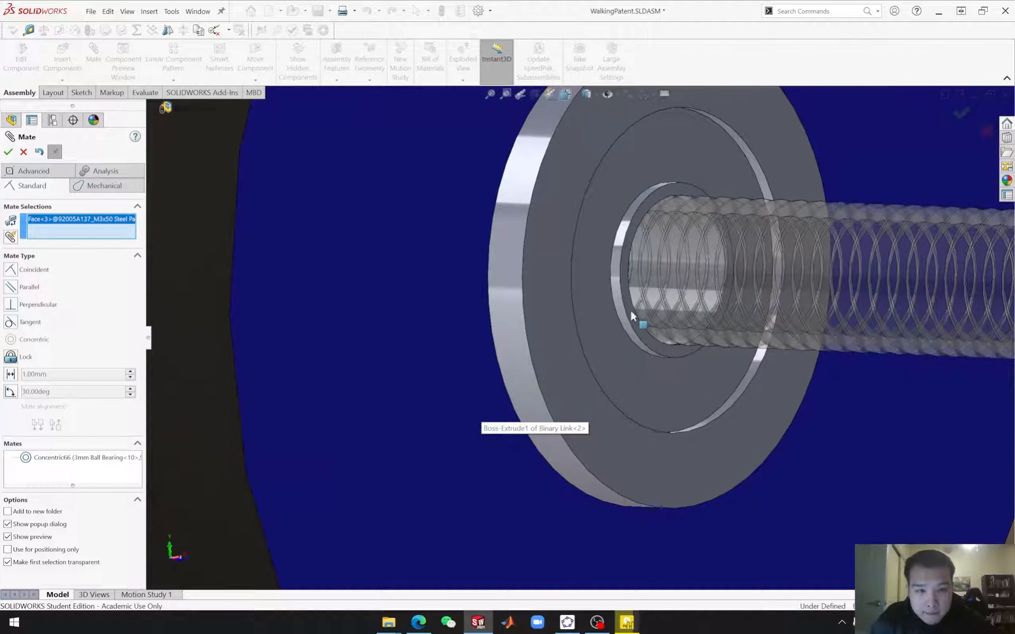
click(631, 312)
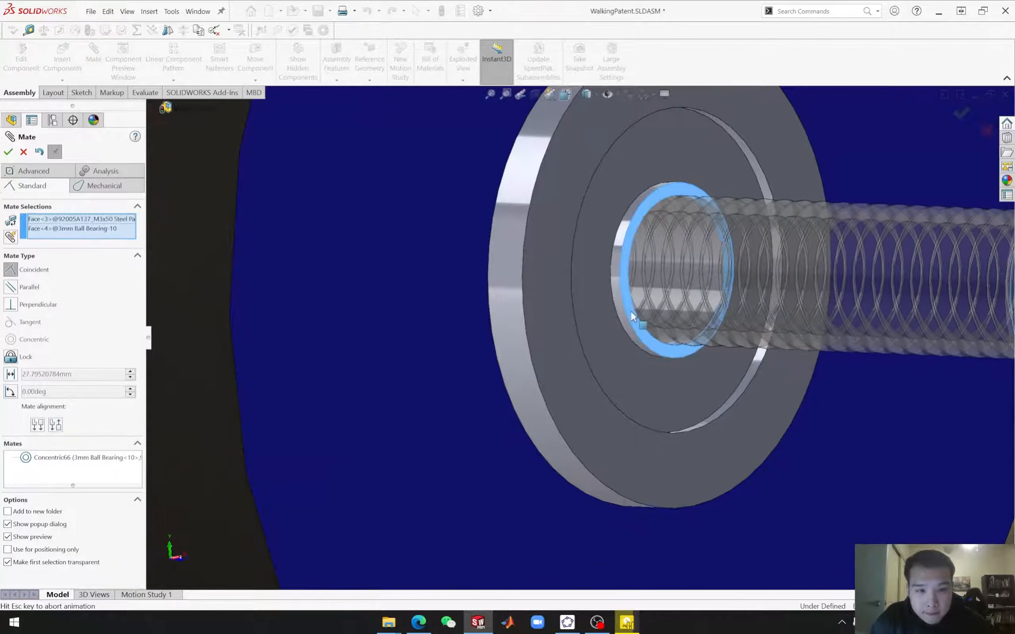
click(759, 290)
scroll(474, 387, up, 8)
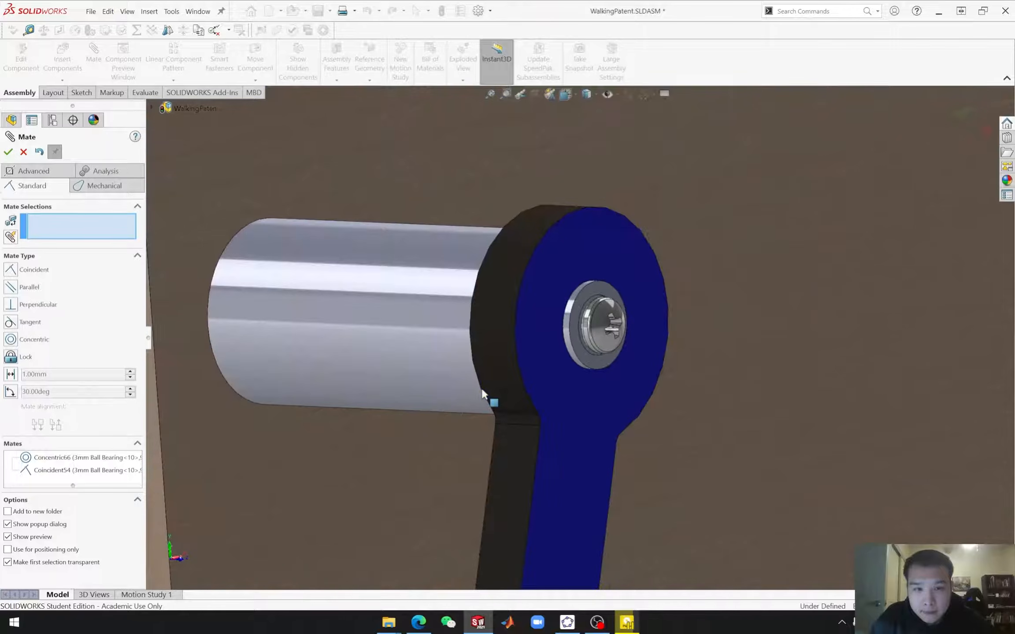
click(24, 152)
Step: Examine the long-spacer joint from both sides of the base plate, checking the M3x50 screw, spacer, bearing and hex nut
middle_drag(478, 434, 501, 415)
scroll(550, 431, up, 5)
scroll(556, 446, up, 2)
scroll(594, 325, down, 12)
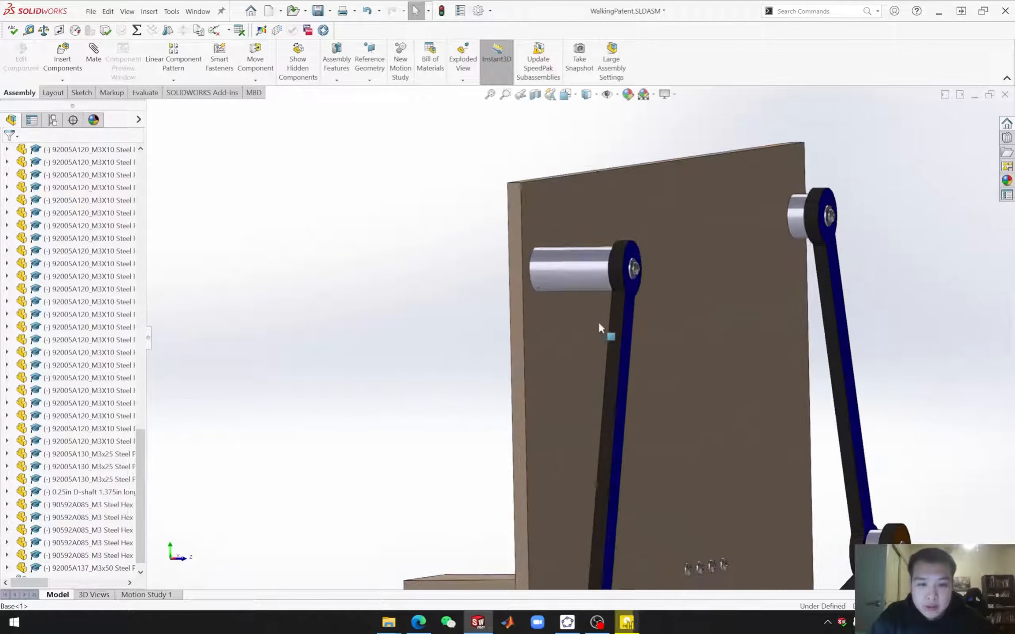
middle_drag(613, 273, 490, 330)
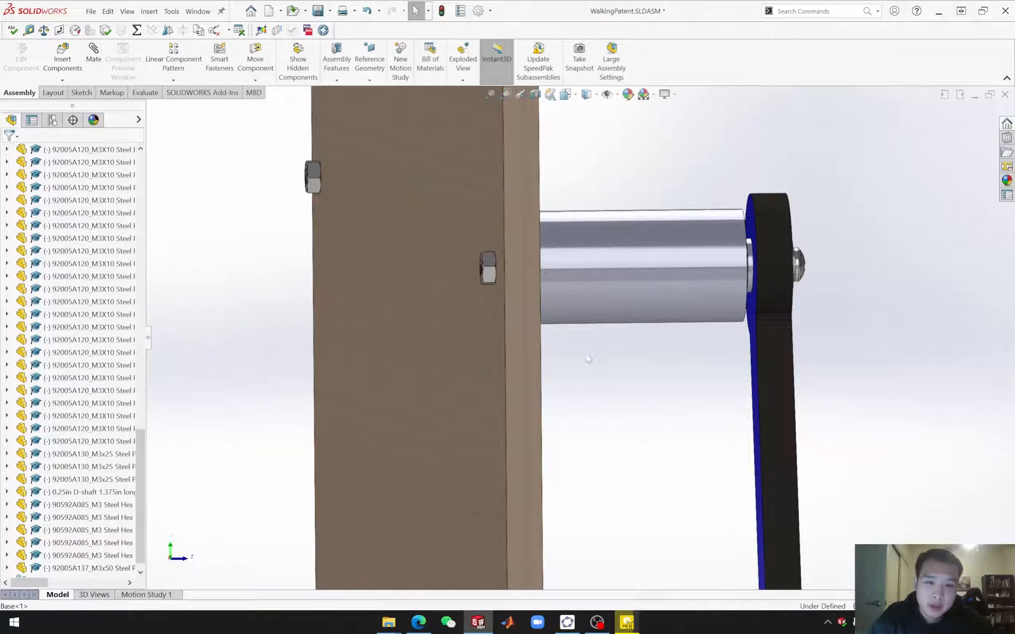
middle_drag(542, 420, 528, 411)
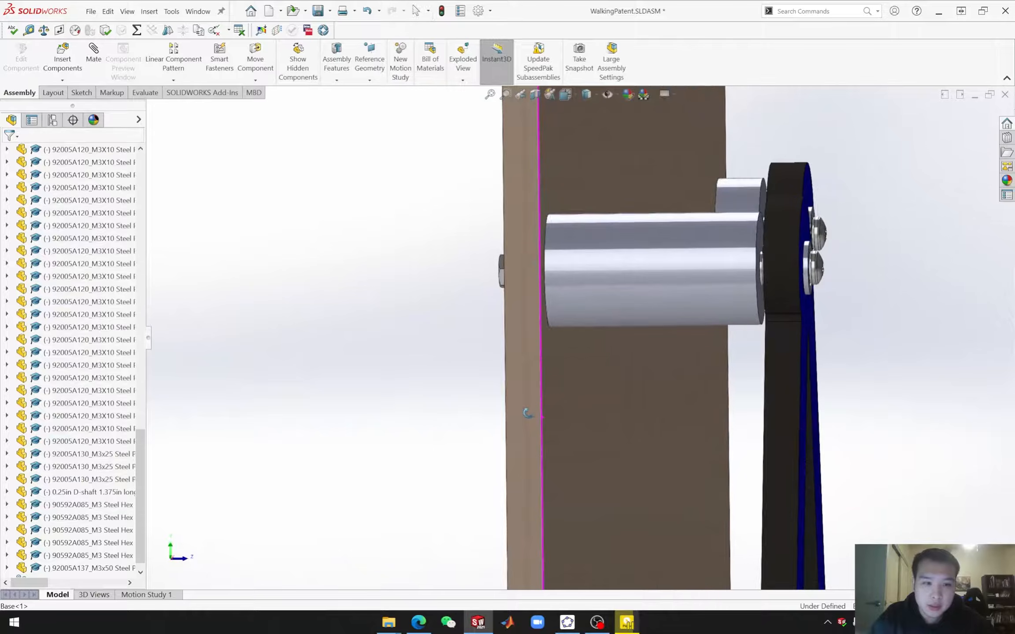
scroll(763, 344, up, 1)
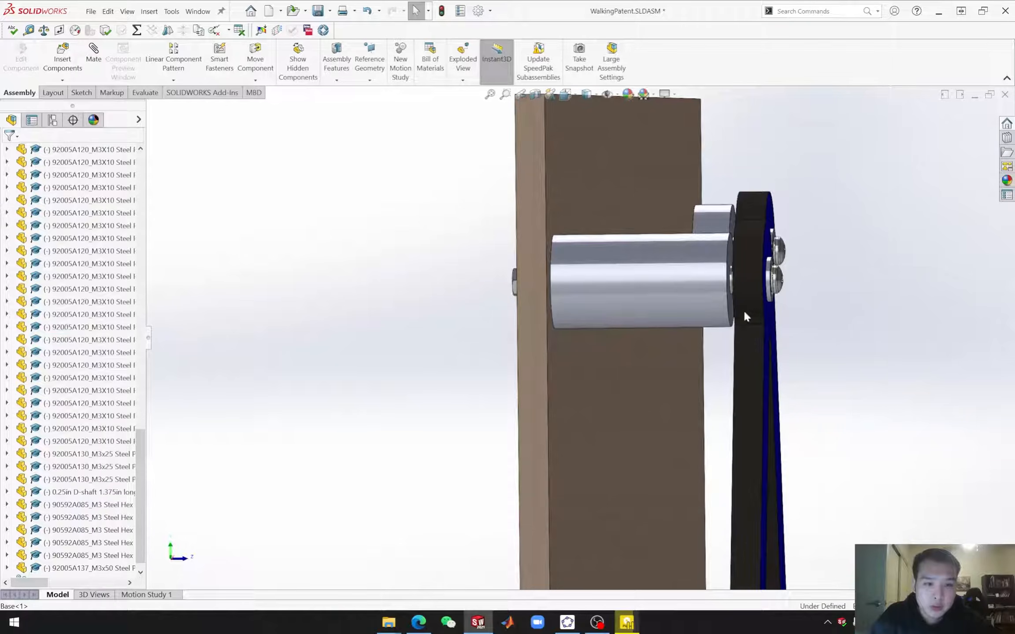
scroll(743, 310, down, 2)
middle_drag(725, 399, 716, 408)
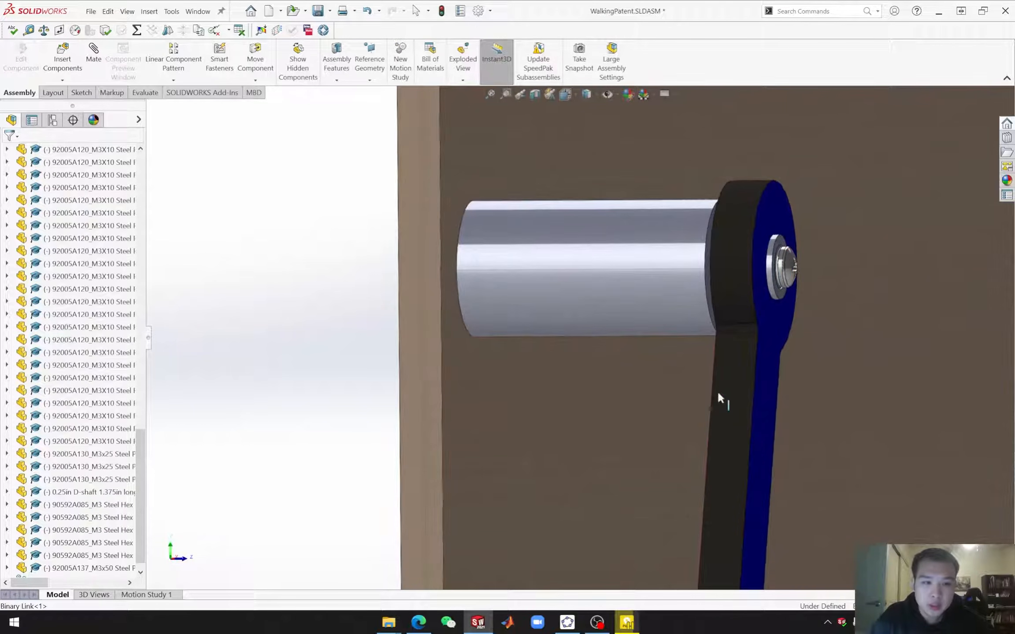
scroll(732, 266, up, 8)
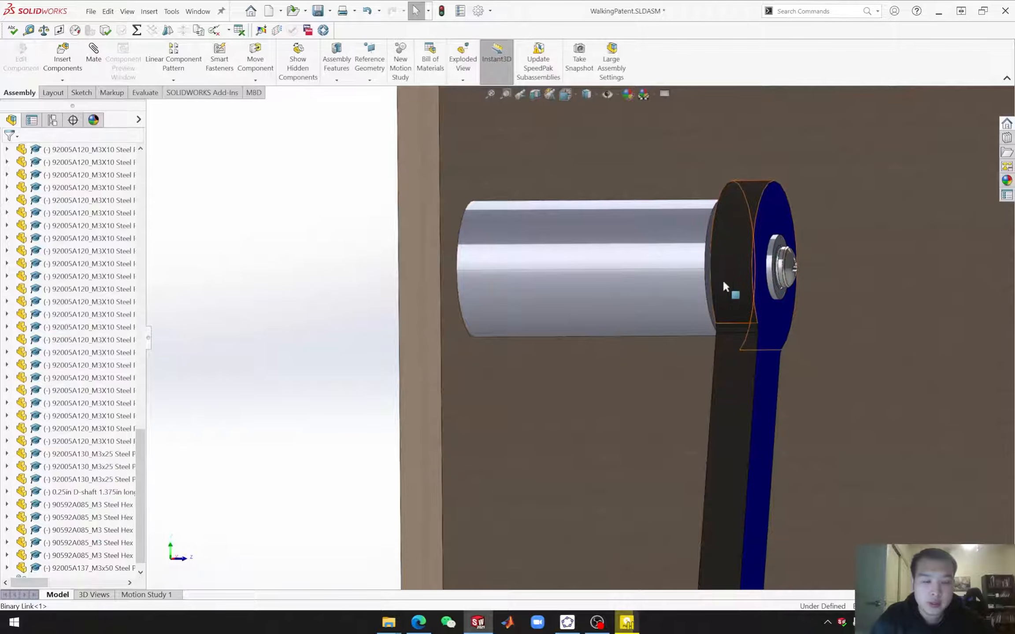
Step: Examine the whole walking linkage from the front and from the motor side of the base plate
middle_drag(582, 475, 571, 474)
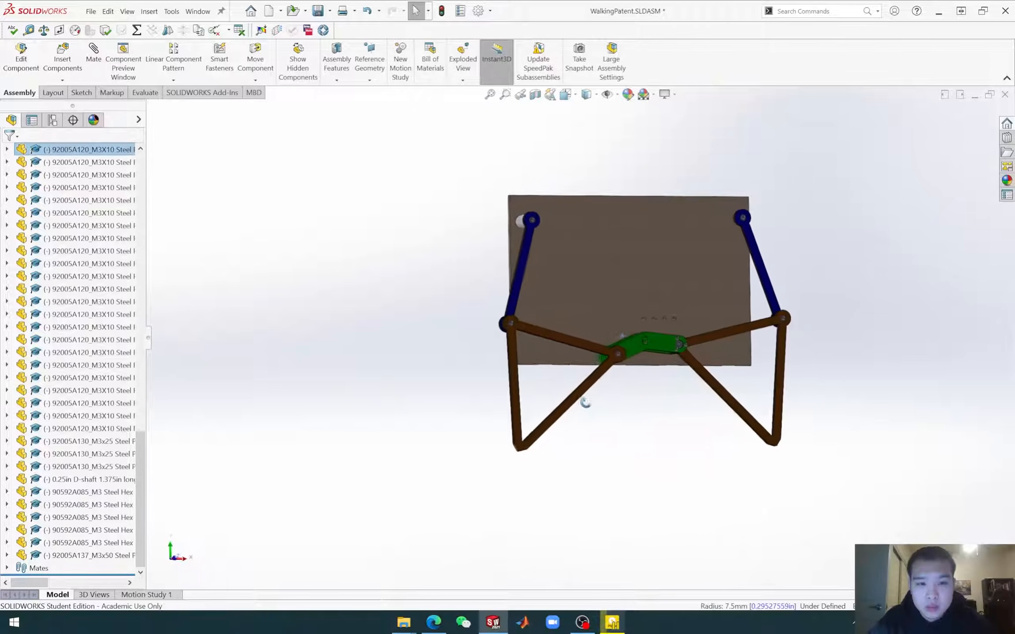
middle_drag(585, 400, 566, 414)
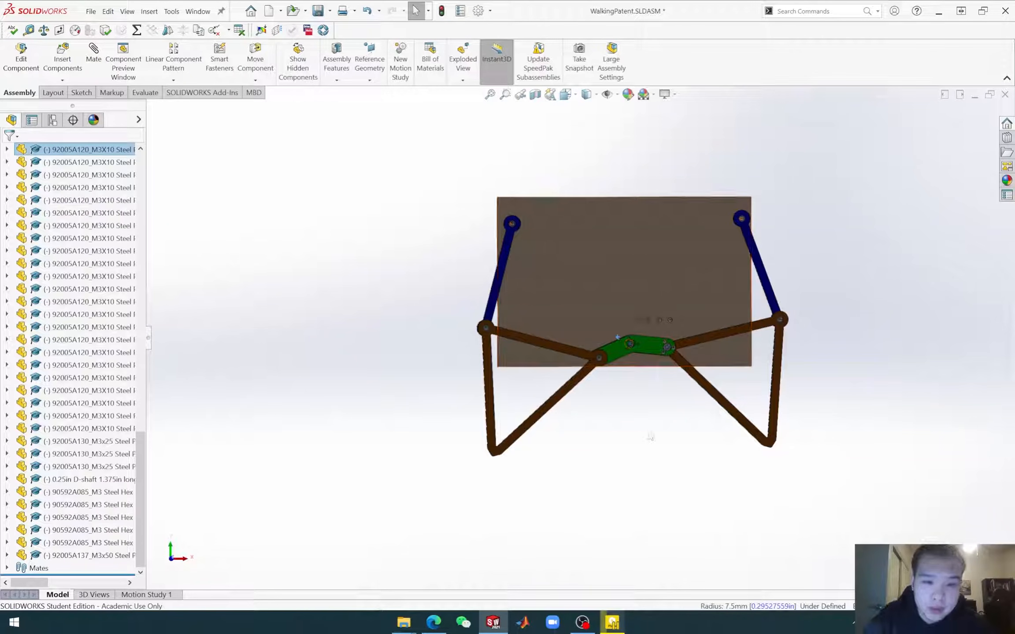
middle_drag(608, 441, 718, 449)
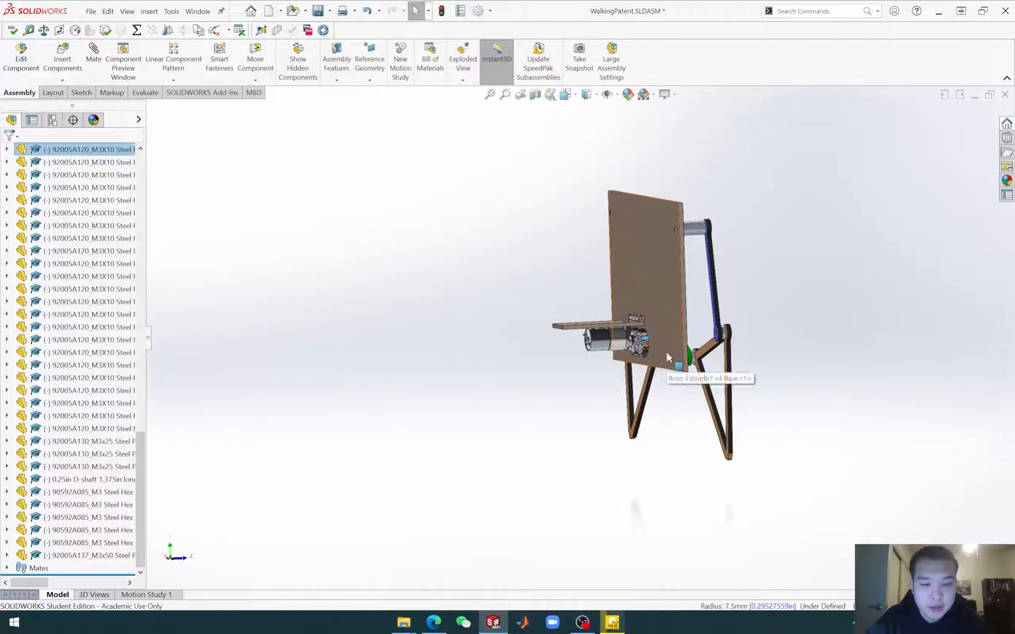
scroll(667, 351, down, 5)
click(658, 449)
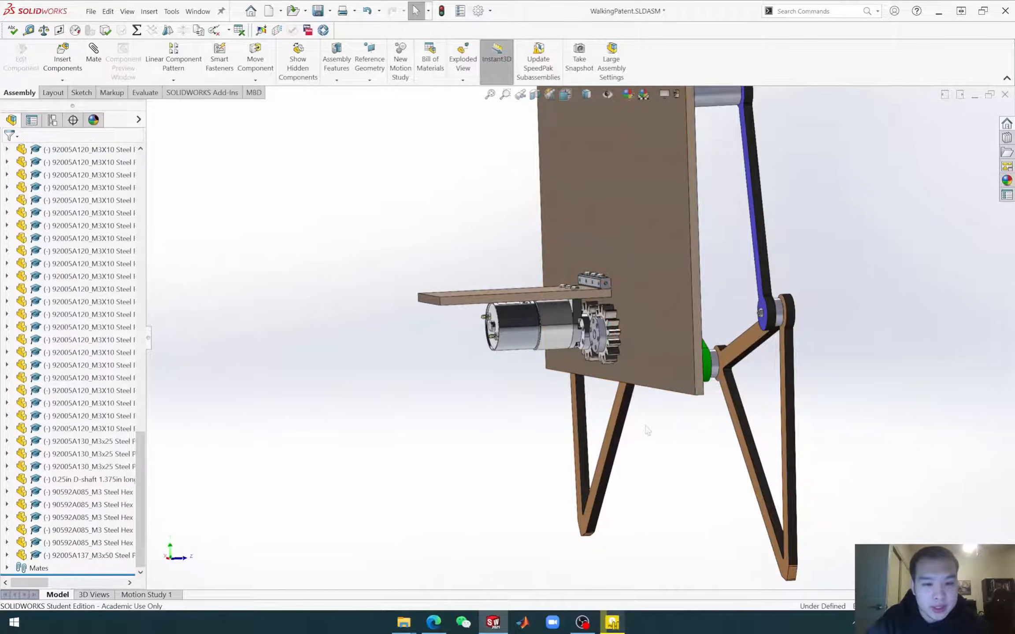
scroll(681, 390, down, 2)
middle_drag(681, 420, 654, 414)
scroll(638, 342, down, 2)
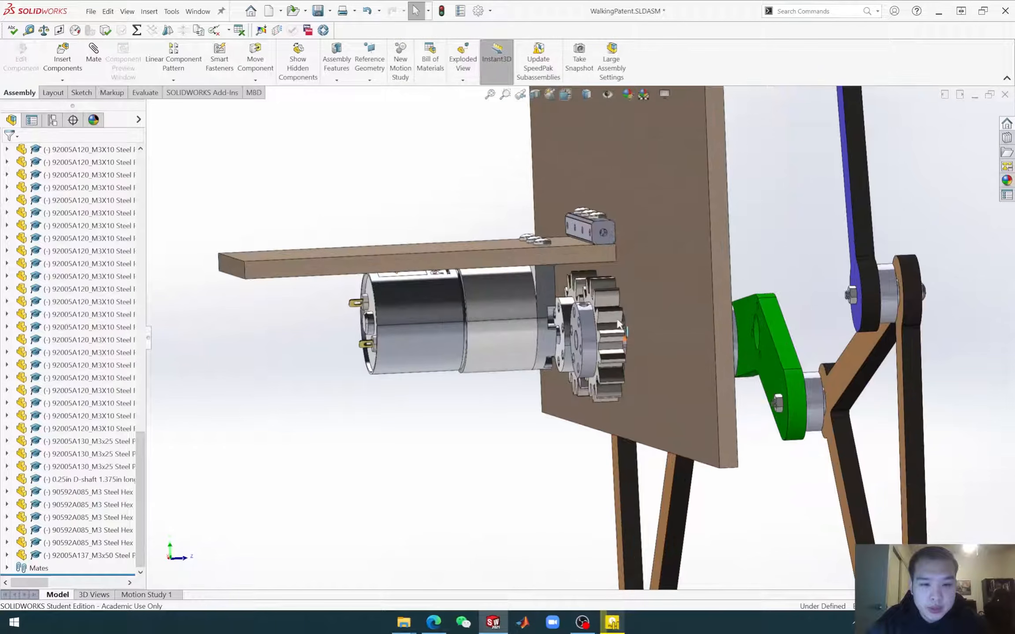
Step: Examine how the motor's spur gears and 0.25in hub line up with the cranks on the other side of the base plate
click(609, 326)
middle_drag(742, 374, 733, 399)
click(733, 363)
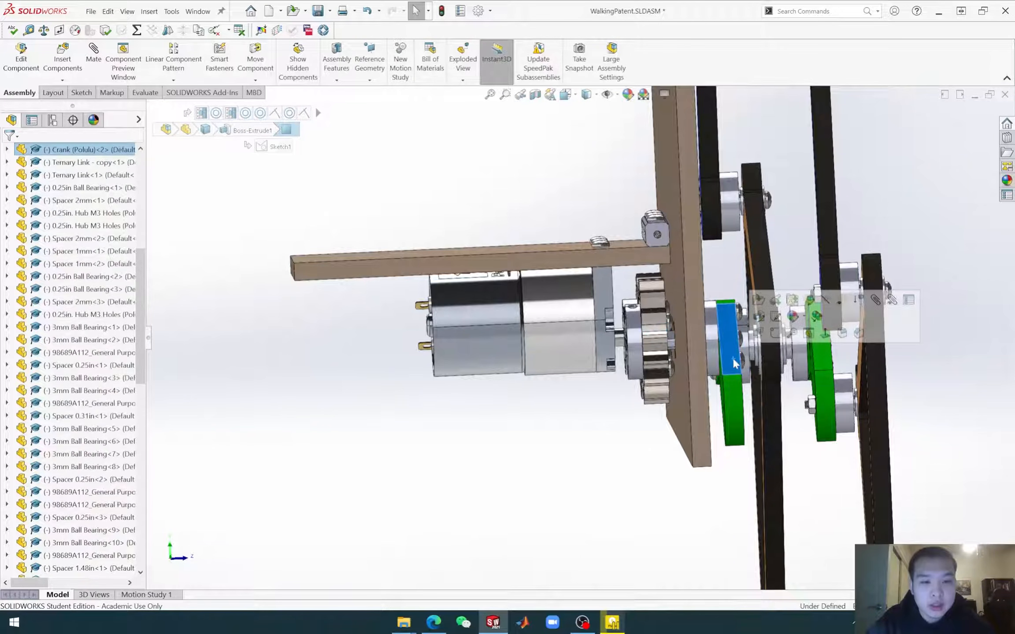
drag(656, 321, 659, 380)
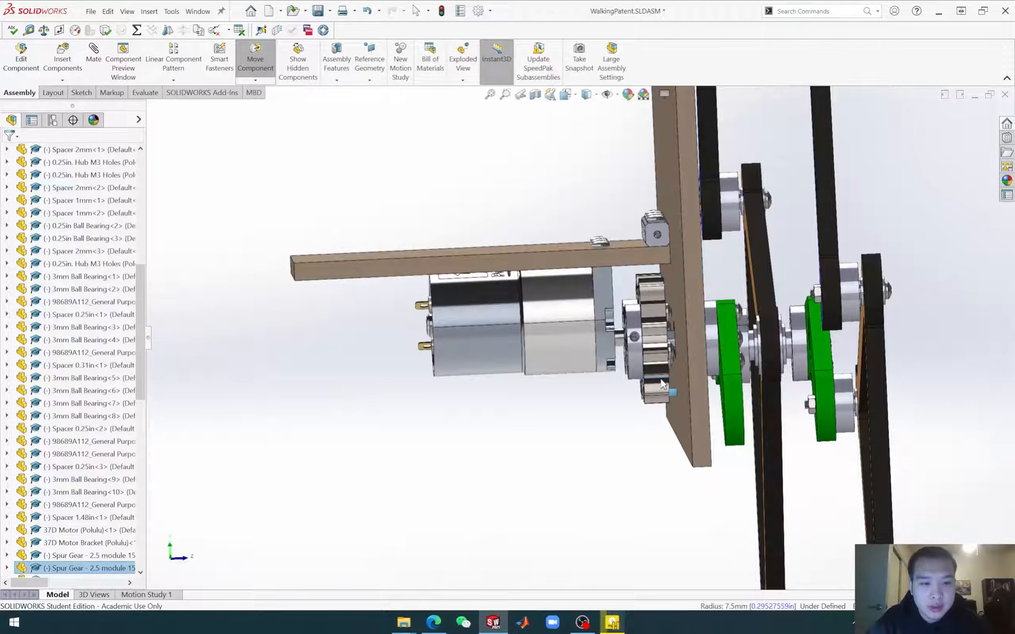
middle_drag(718, 388, 694, 485)
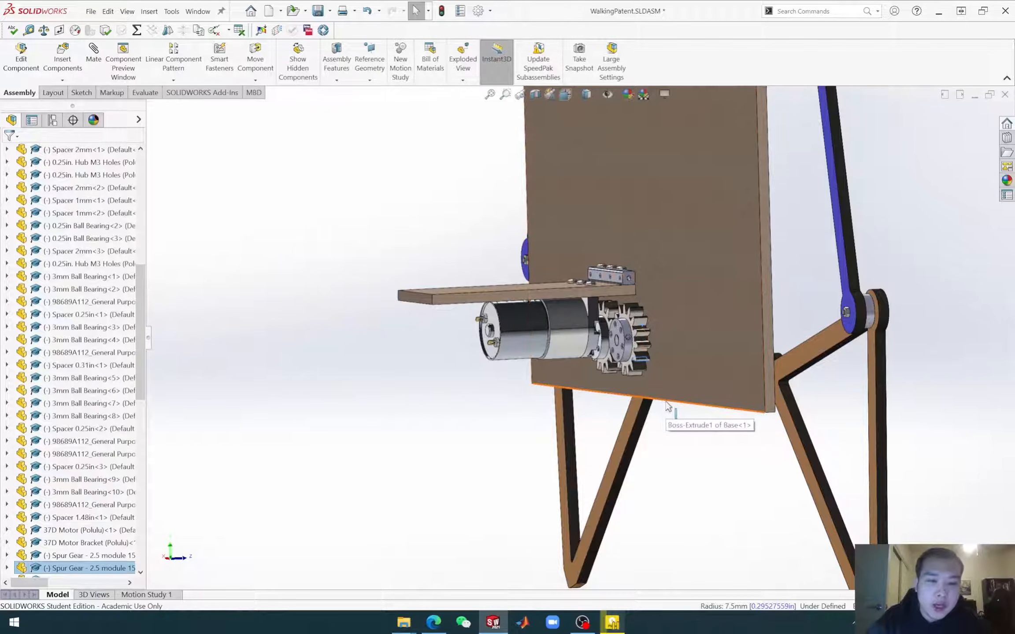
middle_drag(671, 446, 537, 354)
scroll(535, 354, down, 3)
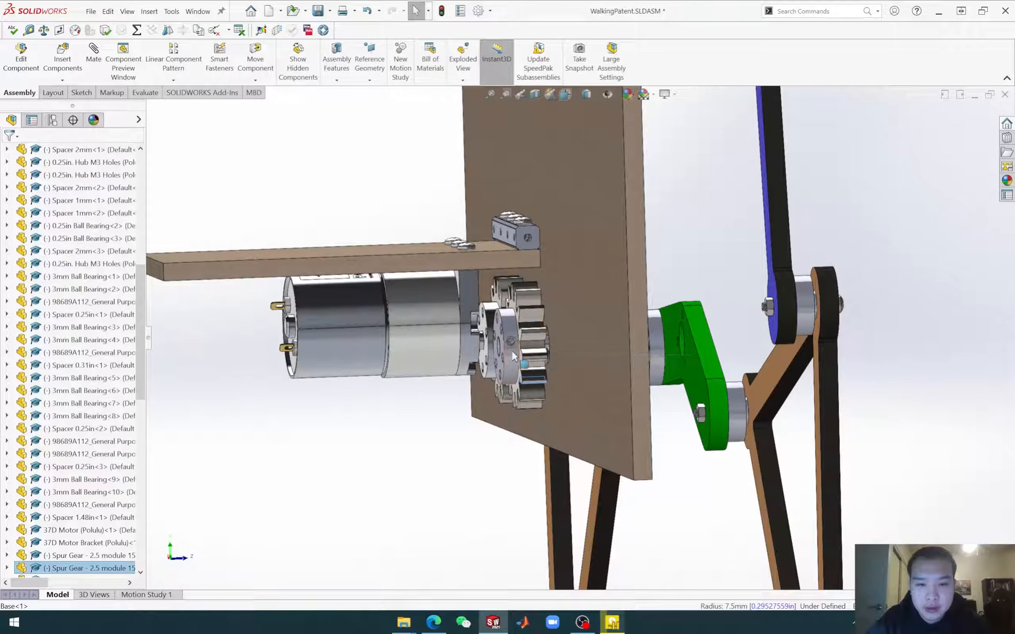
click(513, 353)
middle_drag(581, 365, 568, 390)
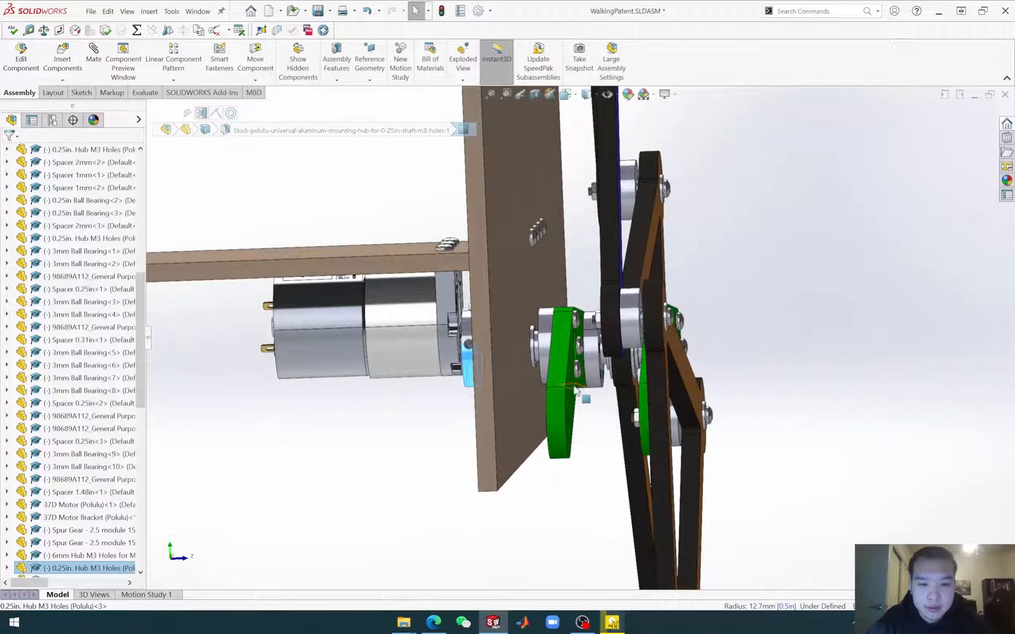
click(568, 390)
click(565, 490)
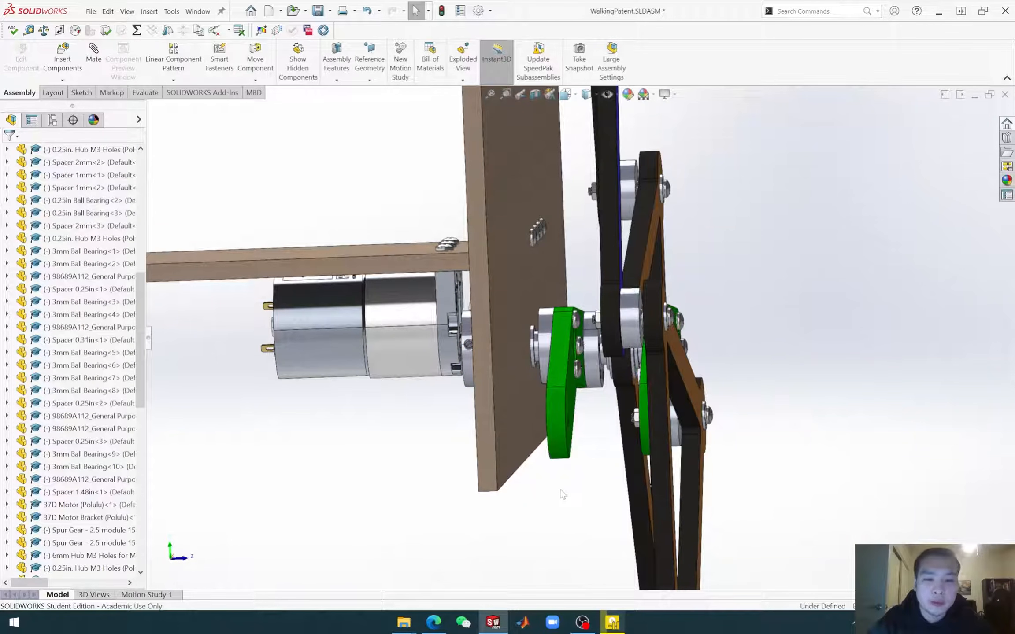
middle_drag(554, 501, 557, 496)
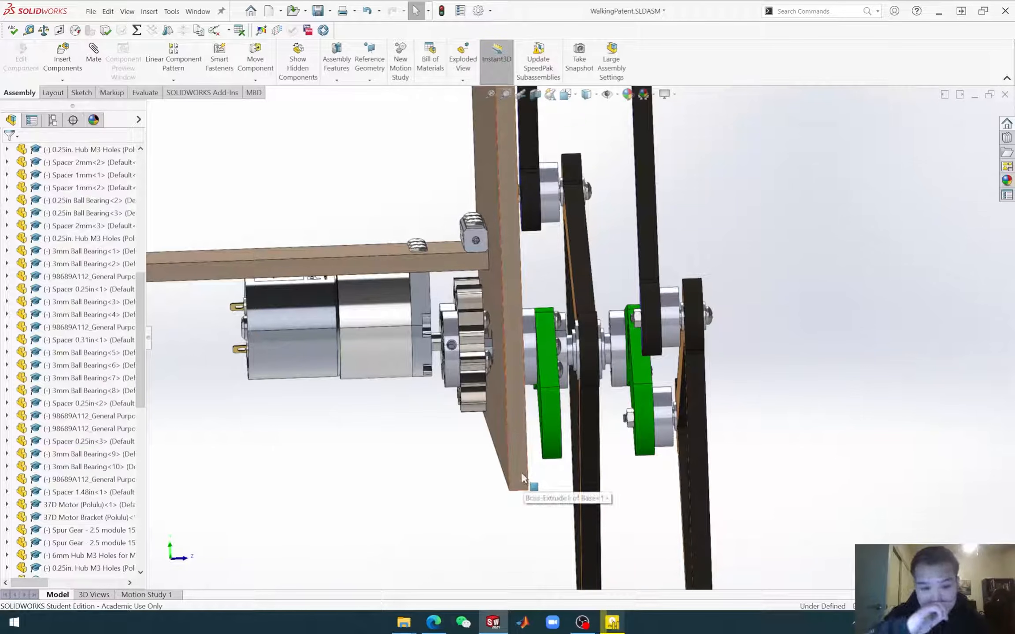
Step: Examine the crank side of the base plate and review the assembly's component list down to the M3 screws and hex nuts
middle_drag(459, 496, 463, 487)
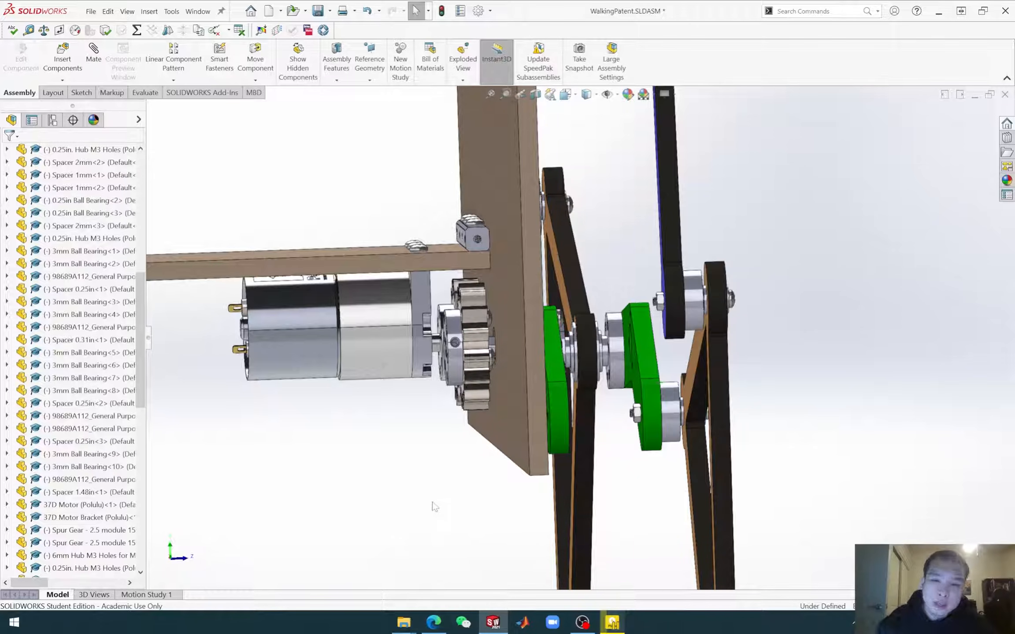
middle_drag(433, 515, 405, 508)
scroll(137, 407, up, 6)
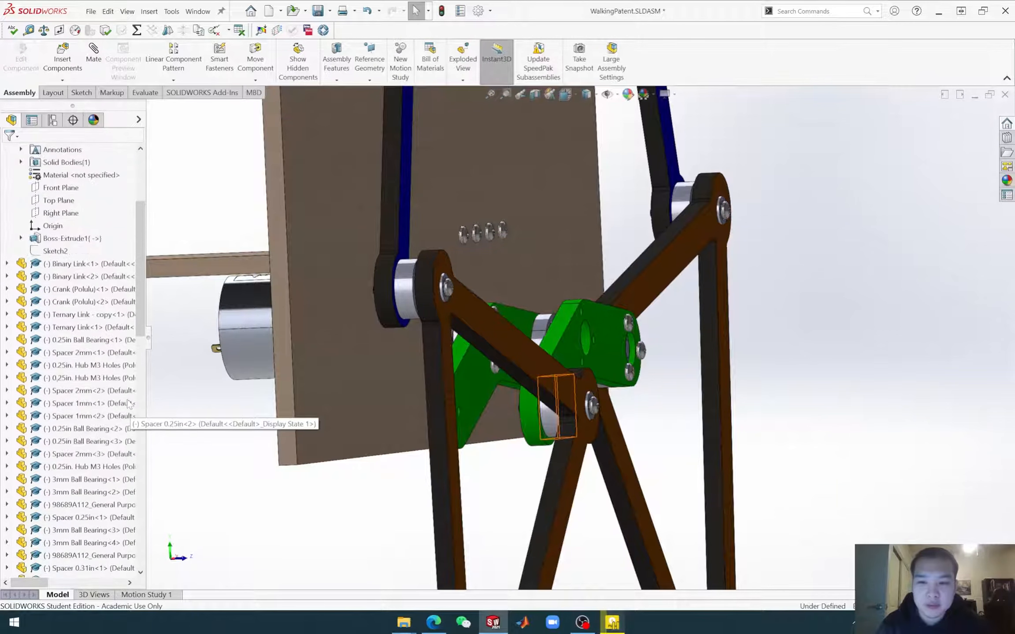
scroll(137, 408, down, 5)
scroll(136, 407, down, 12)
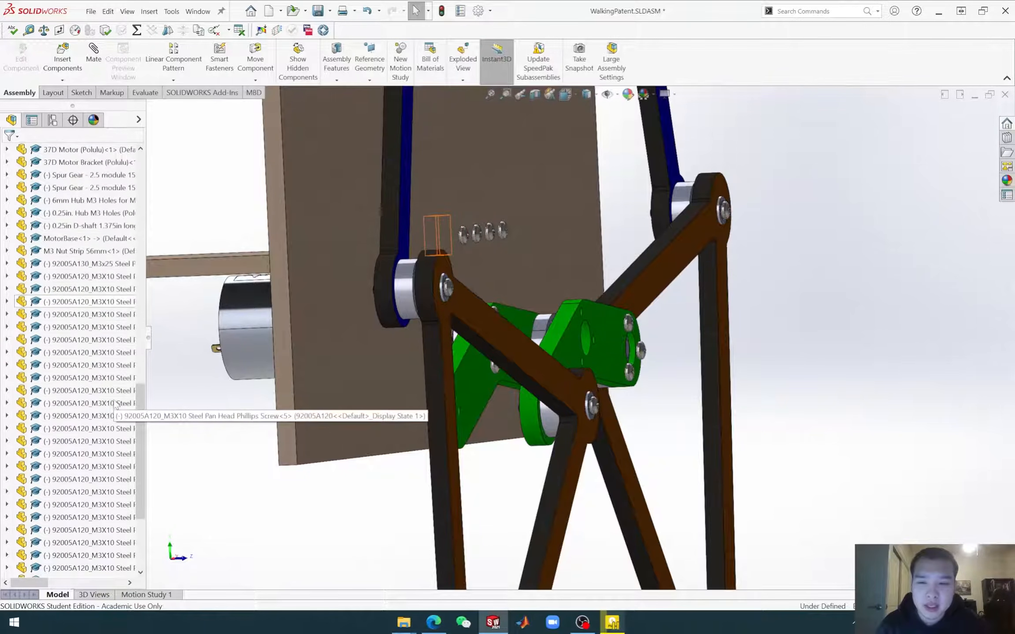
Step: Examine the complete two-leg linkage against the base plate from the front and from slightly angled views on either side
middle_drag(369, 495, 332, 482)
scroll(458, 453, up, 6)
middle_drag(494, 429, 425, 445)
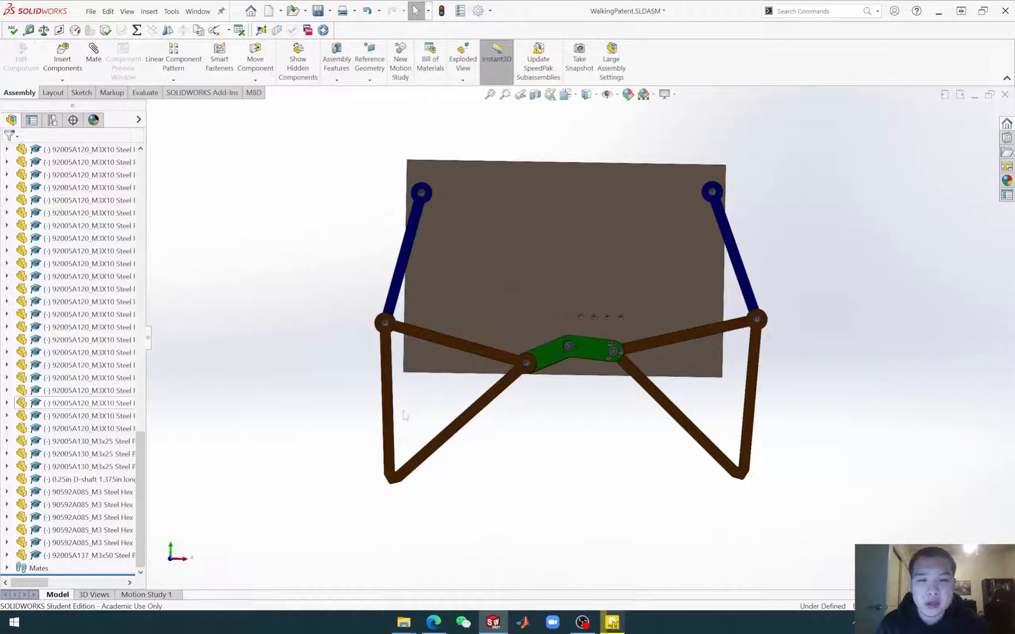
middle_drag(420, 424, 484, 430)
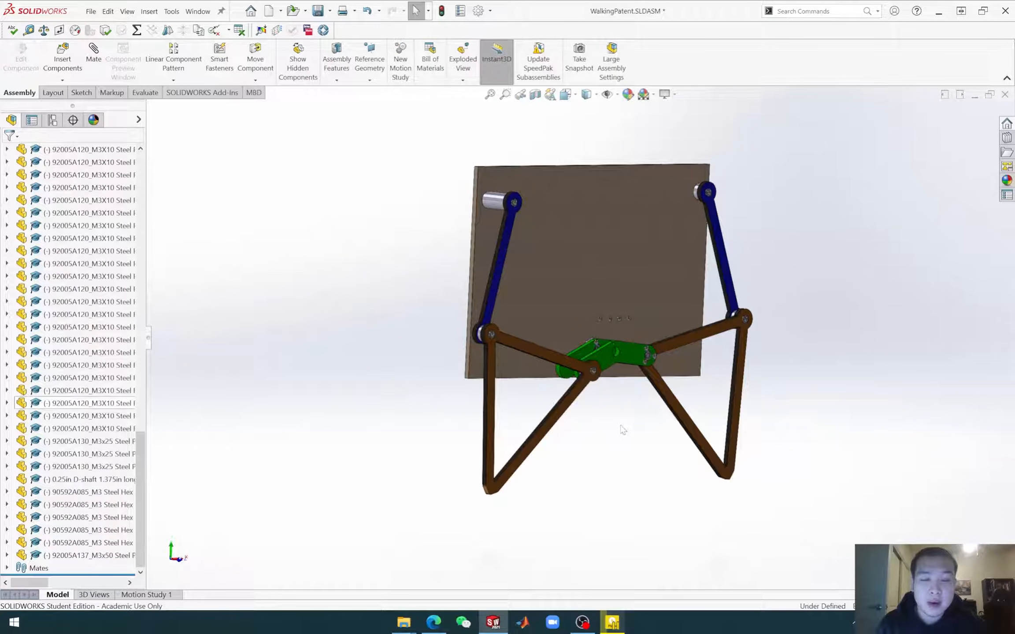
middle_drag(605, 461, 566, 457)
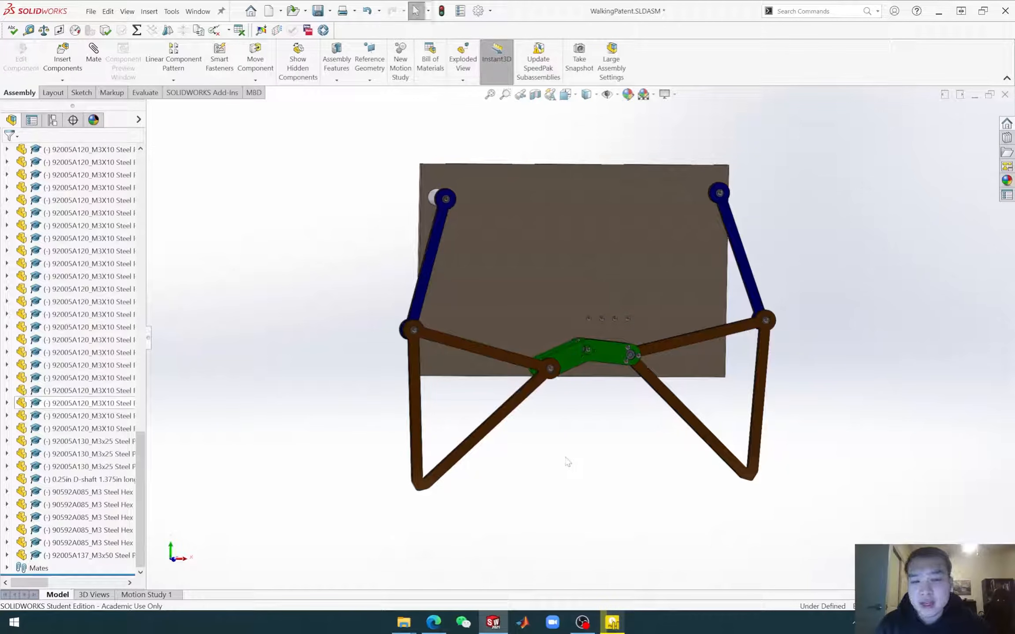
middle_drag(554, 448, 530, 441)
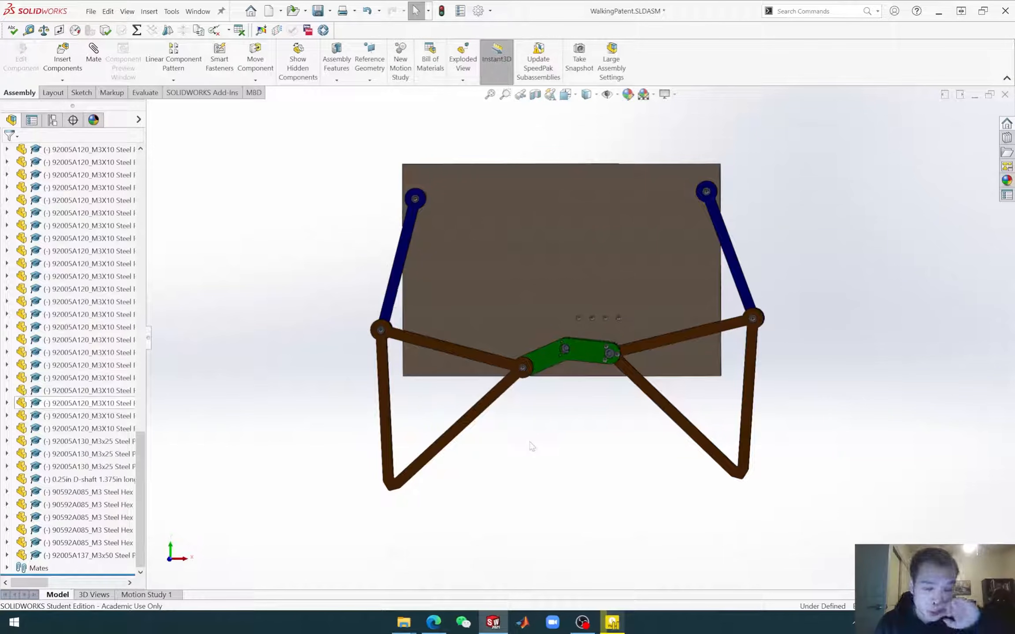
middle_drag(525, 456, 487, 455)
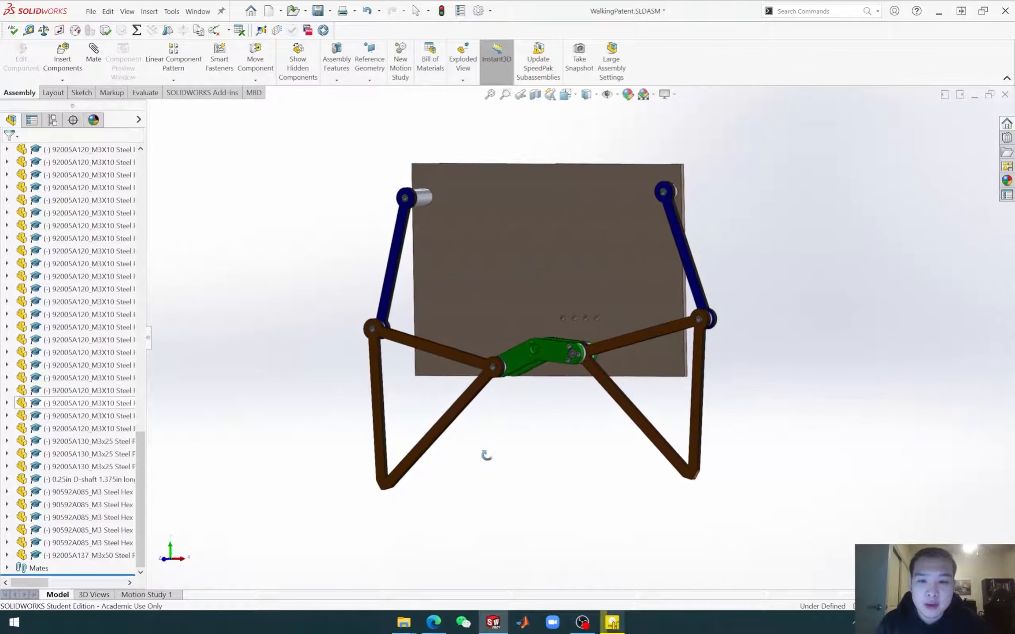